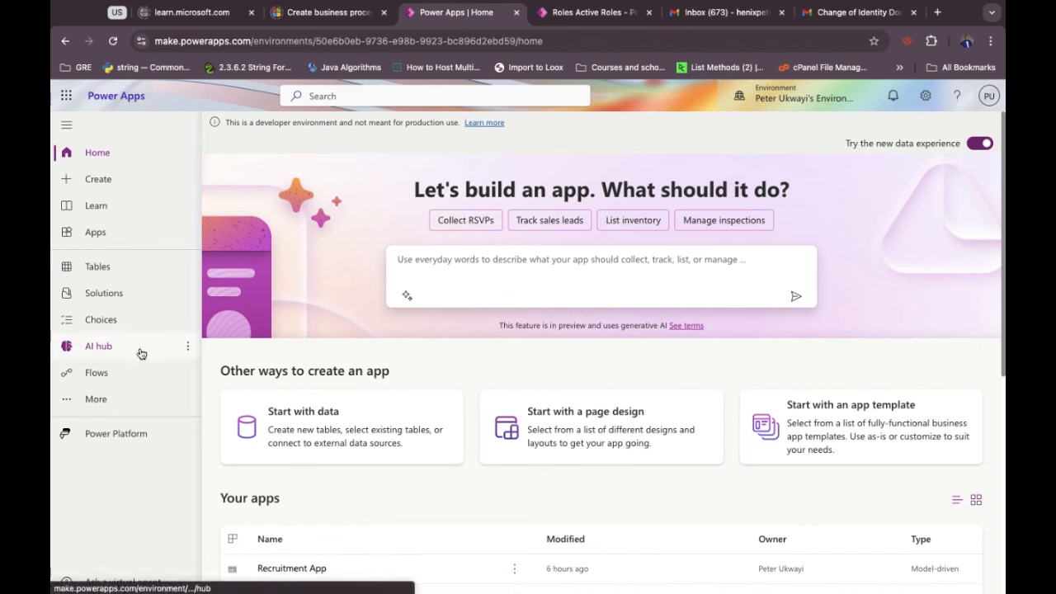
Go through AI hub to AI Builder's AI models page.
click(141, 353)
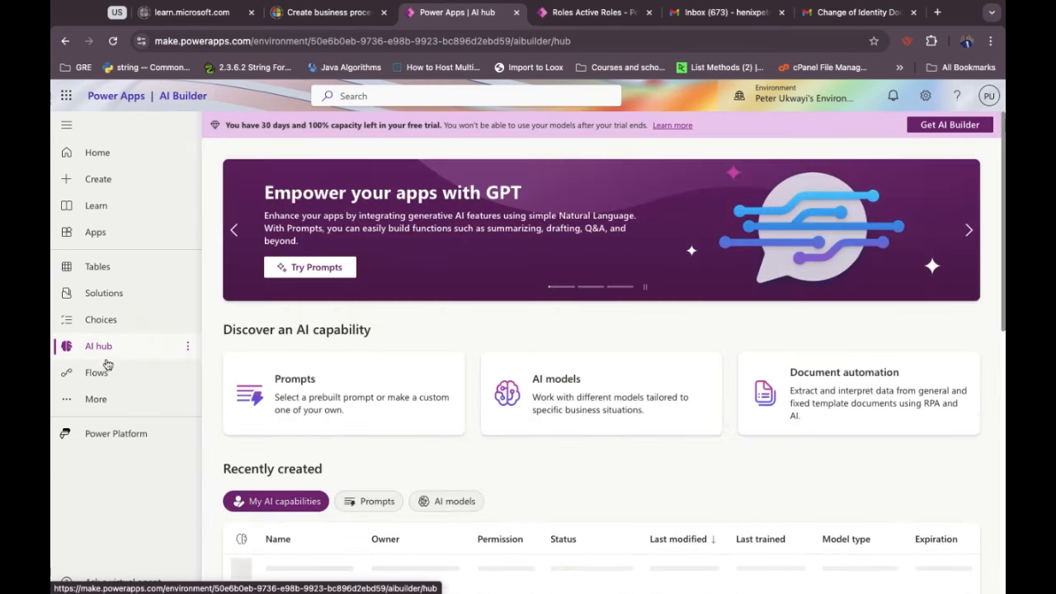
click(97, 399)
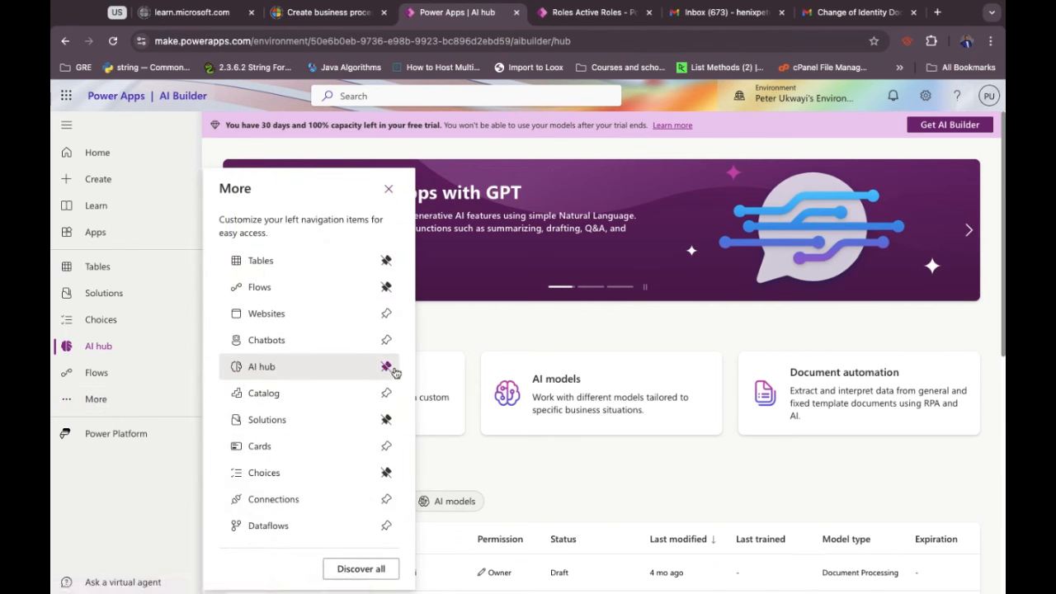
click(388, 188)
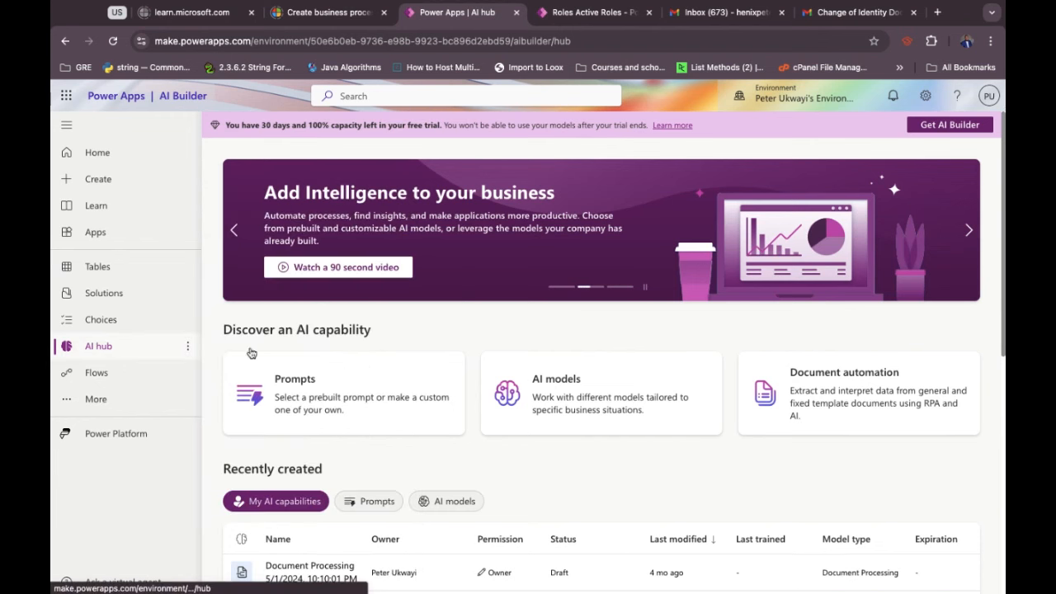
click(557, 389)
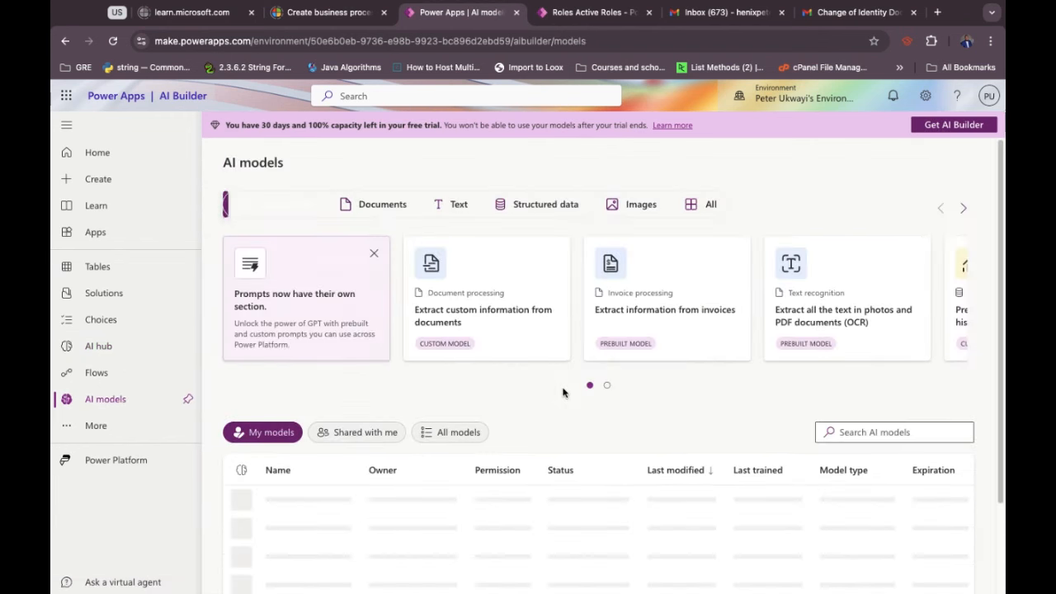
Filter to Documents models and preview the Identity document reader's extracted sample passport fields.
click(394, 211)
scroll(619, 325, right, 4)
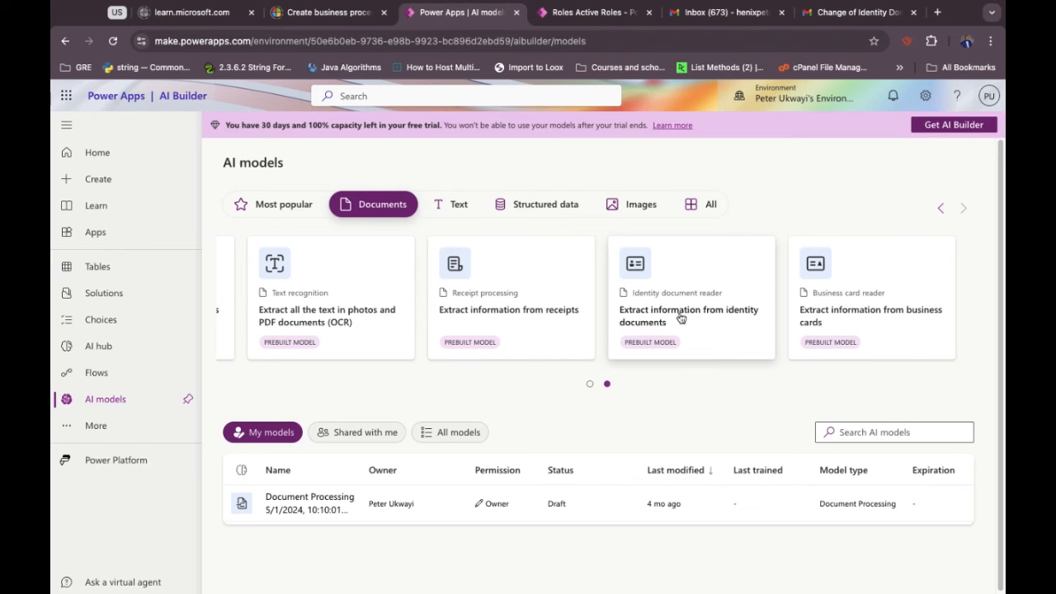
click(680, 318)
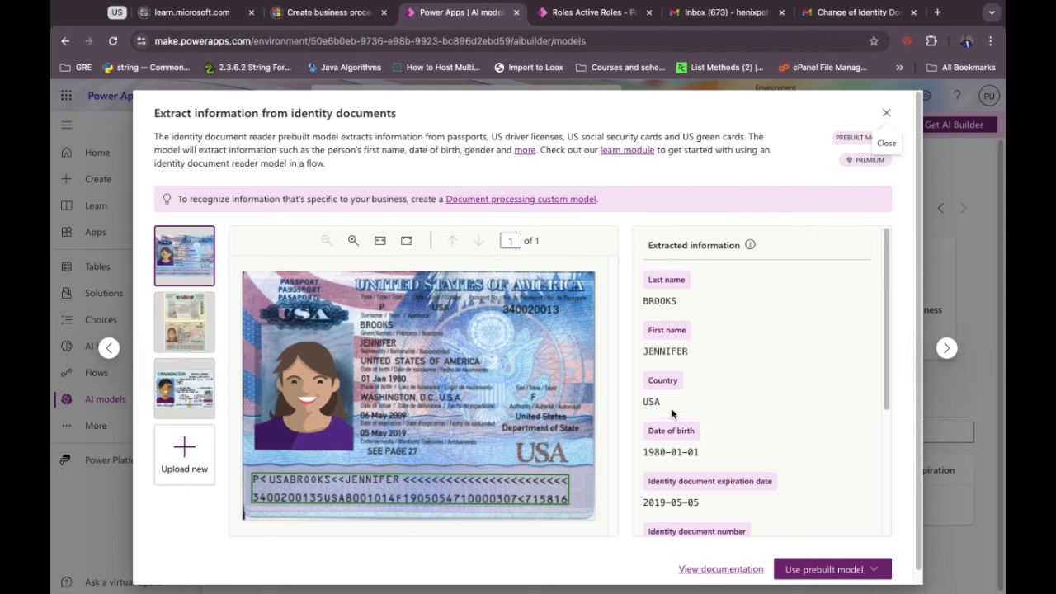
scroll(672, 413, down, 5)
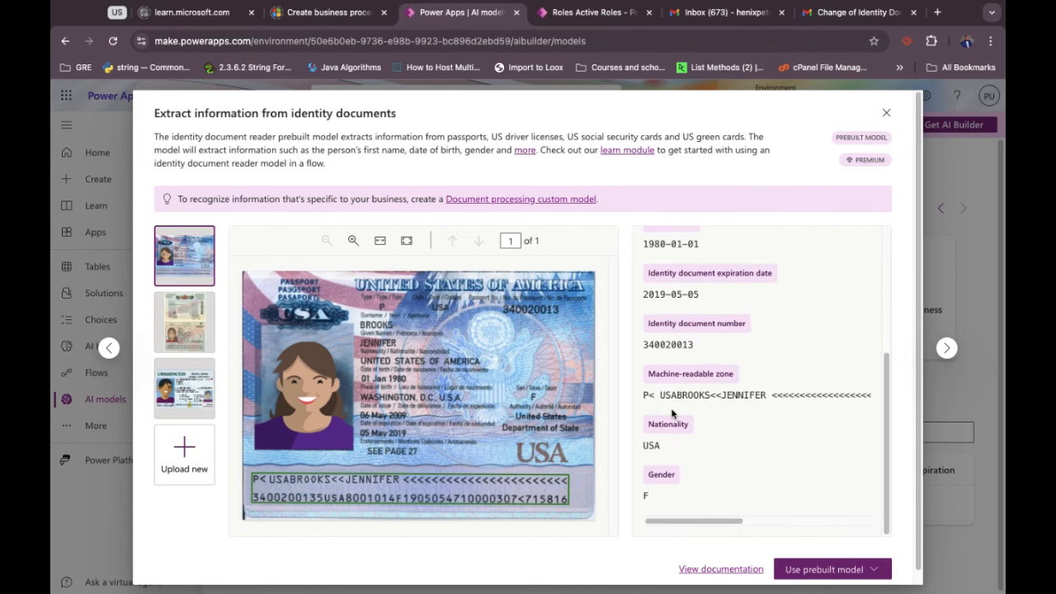
scroll(672, 413, down, 1)
scroll(673, 323, up, 5)
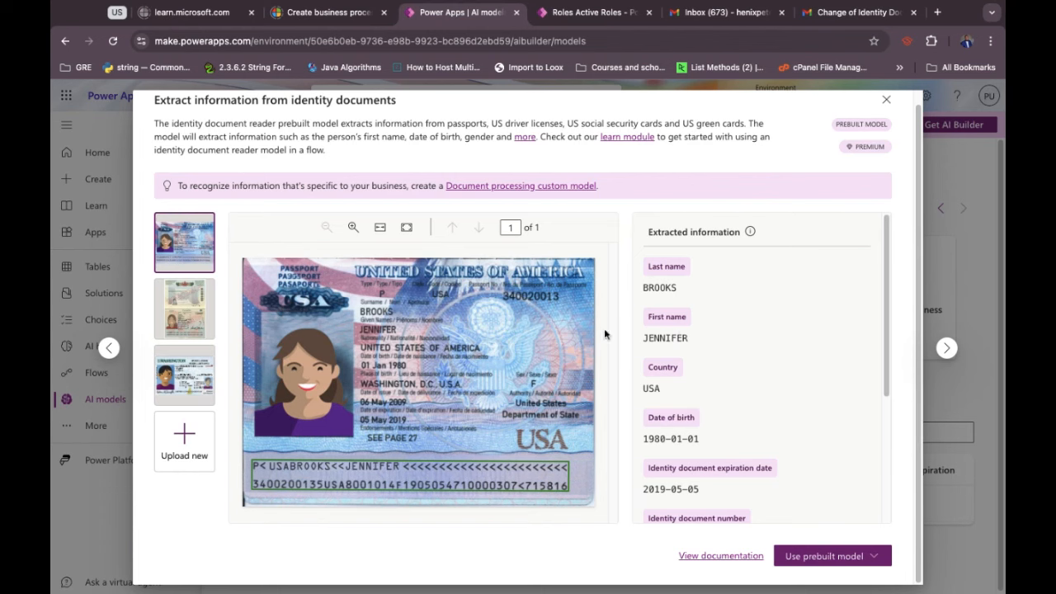
Test the identity document reader on the uploaded passport screenshot, review its fields, then close it.
click(188, 446)
click(436, 454)
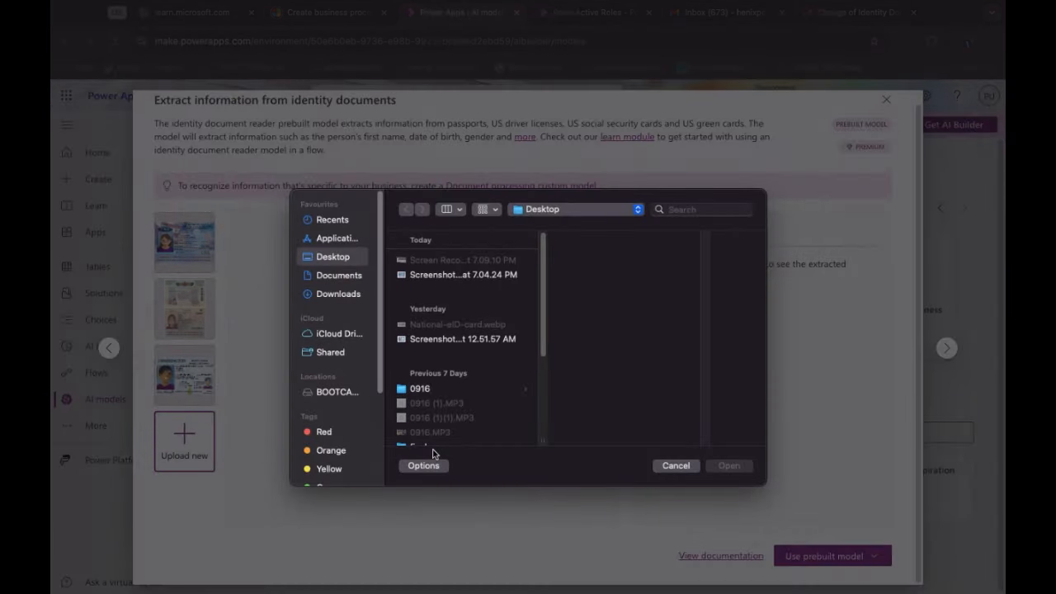
click(453, 280)
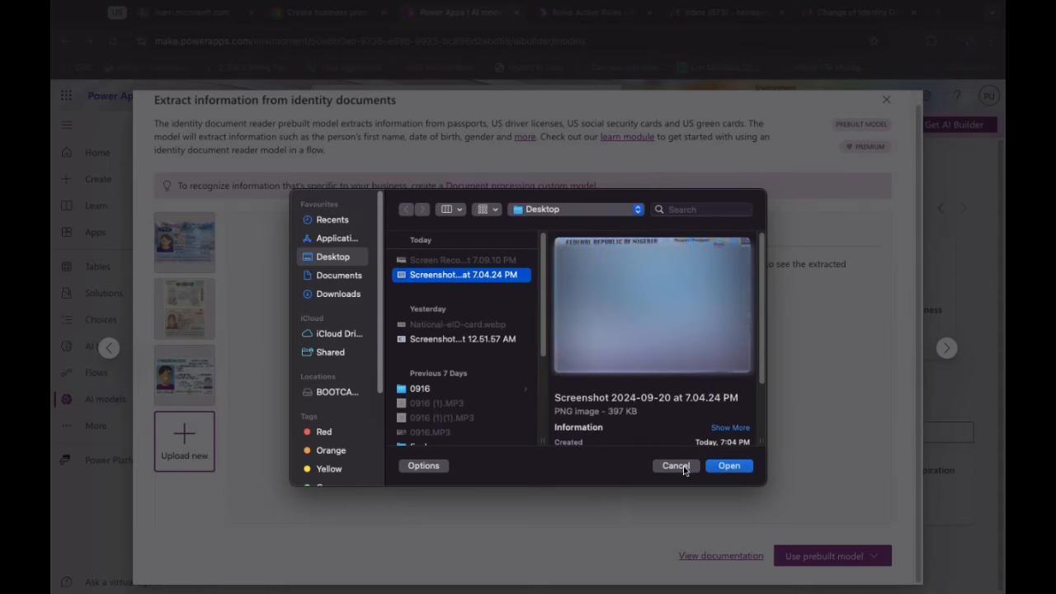
click(723, 468)
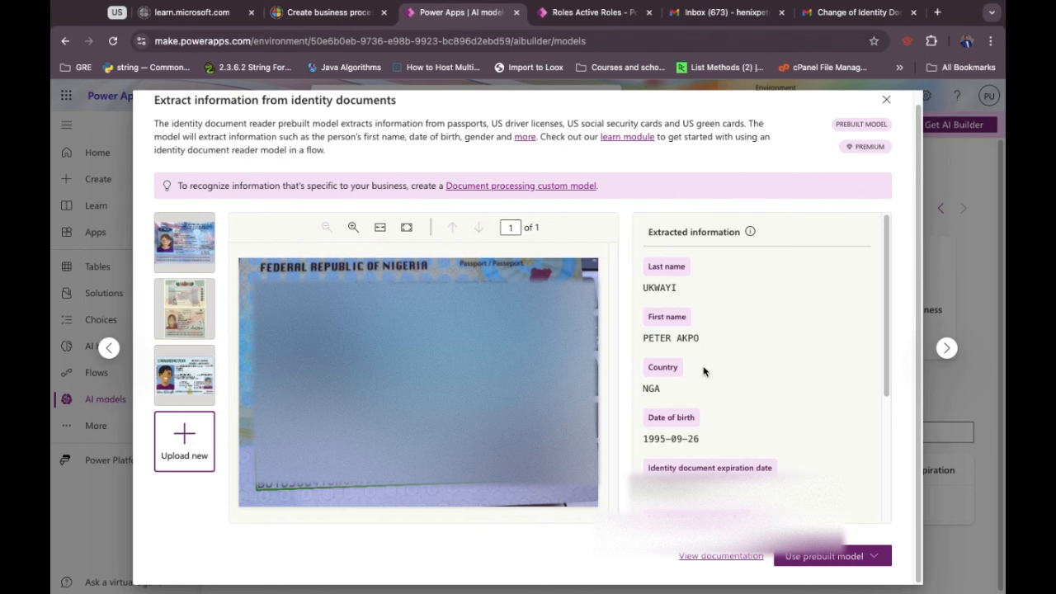
scroll(704, 371, down, 4)
scroll(703, 371, up, 4)
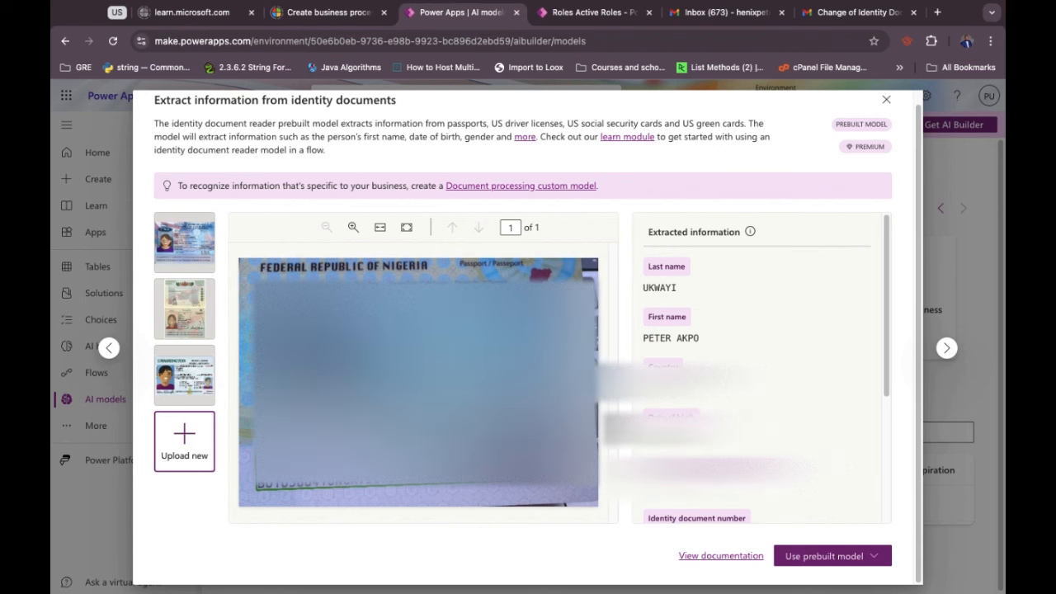
click(886, 100)
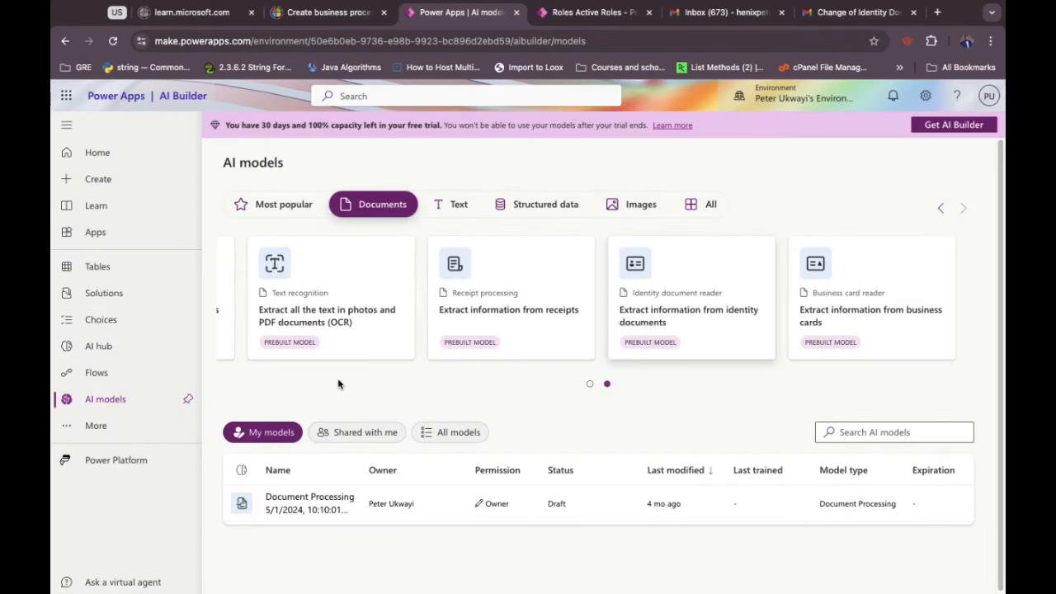
Create solution 'AI Models Demo' (name AIModelsDemo) with publisher Henix (Henix).
click(128, 298)
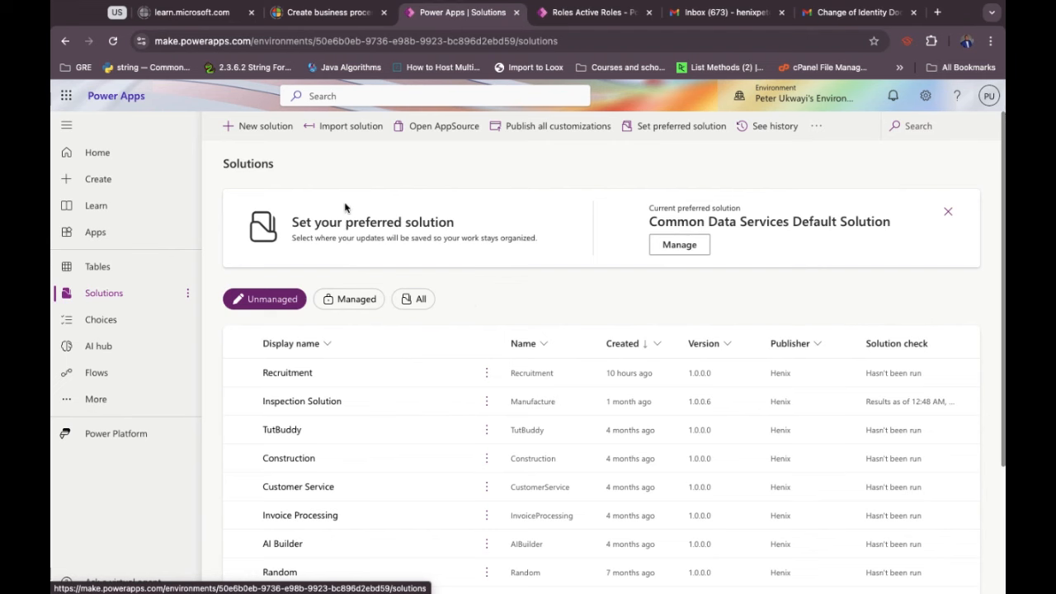
click(251, 131)
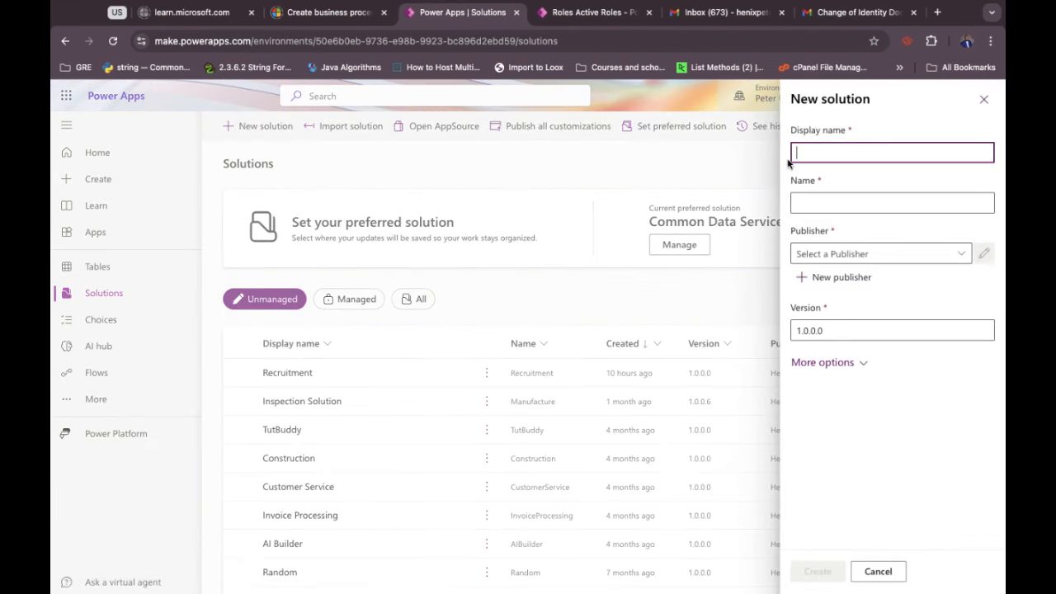
text(AI model)
key(BackSpace)
key(BackSpace)
key(BackSpace)
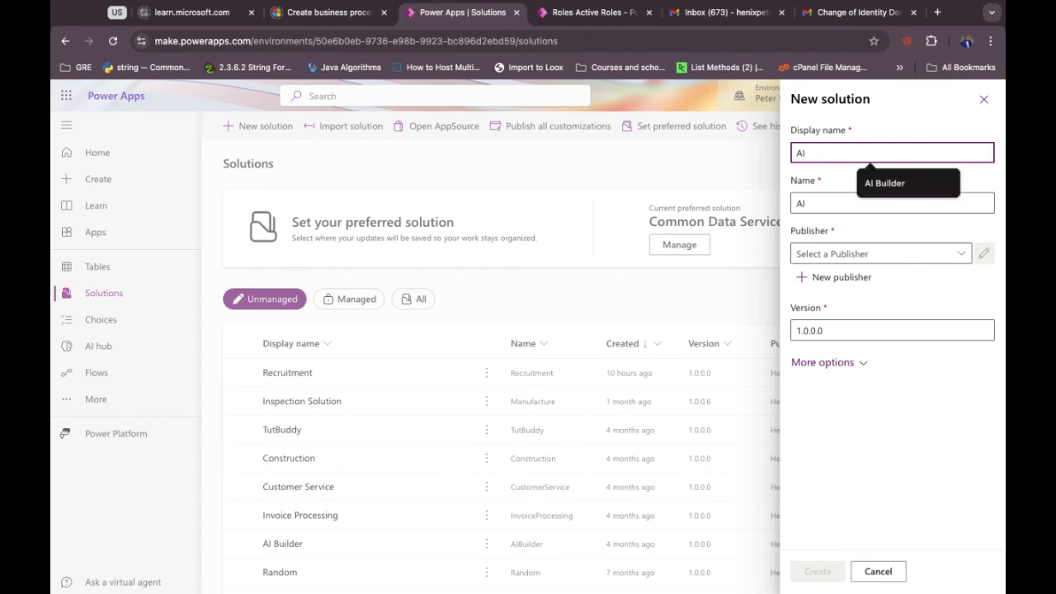
text(Models )
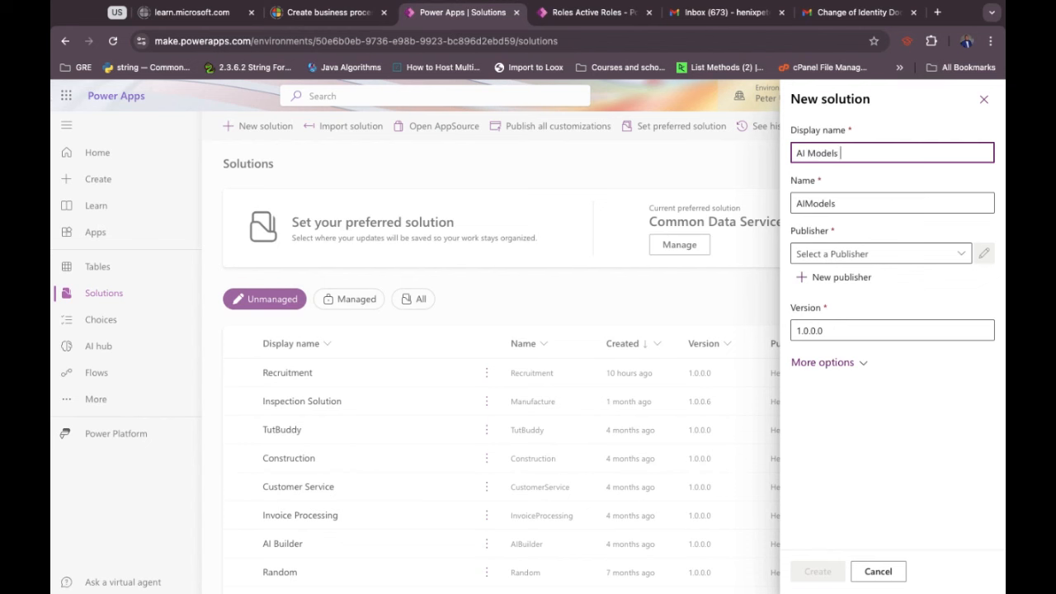
text(Demo)
click(850, 254)
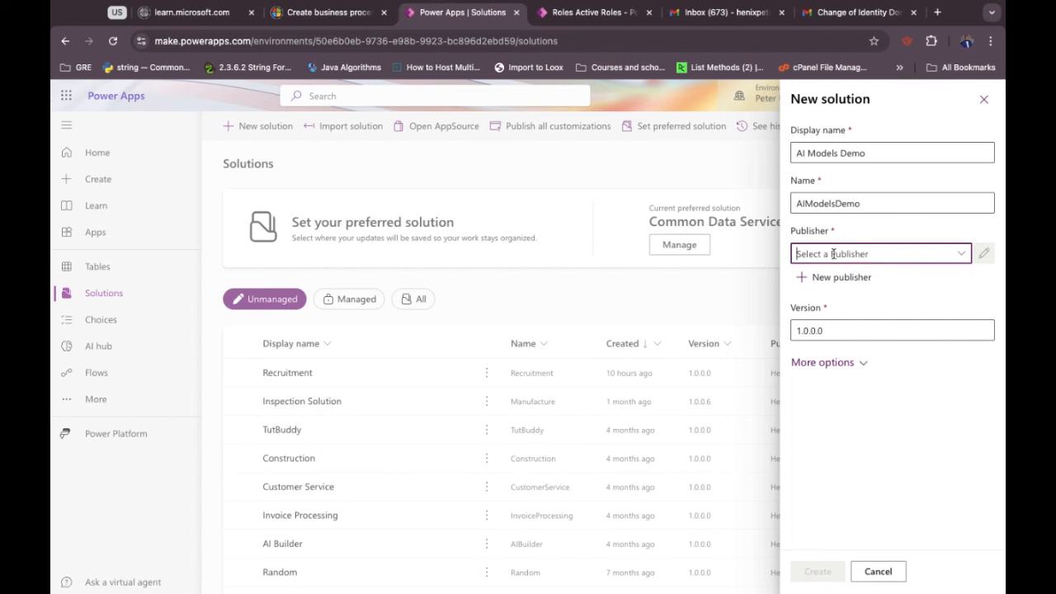
click(958, 253)
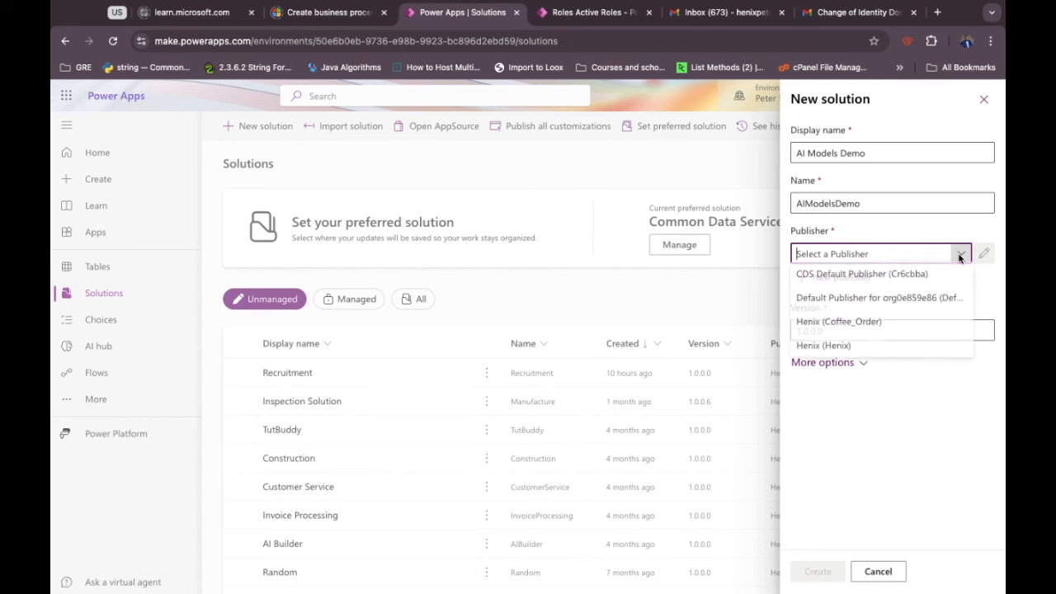
click(841, 349)
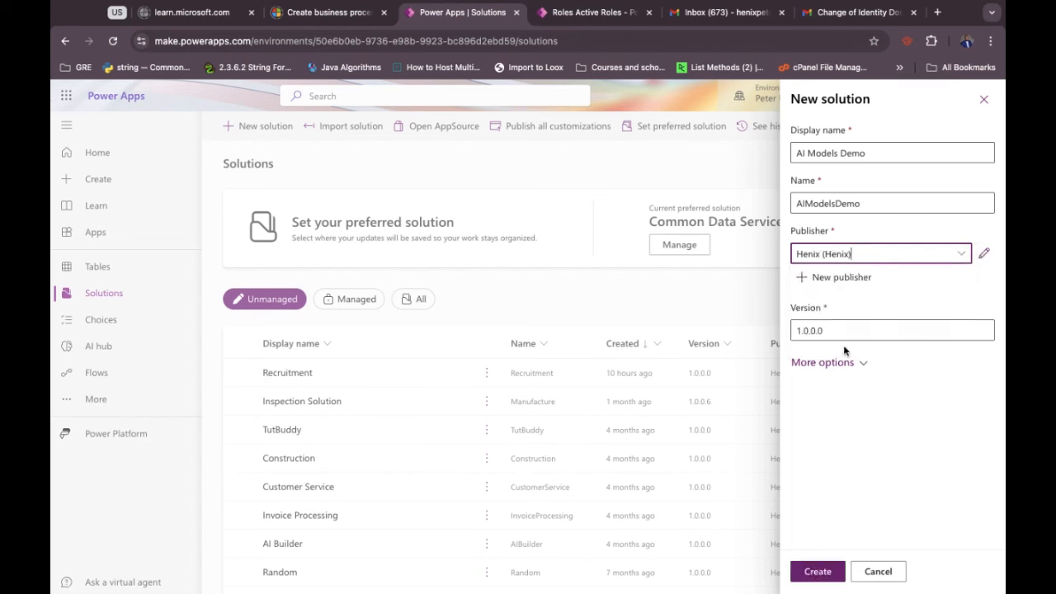
click(817, 571)
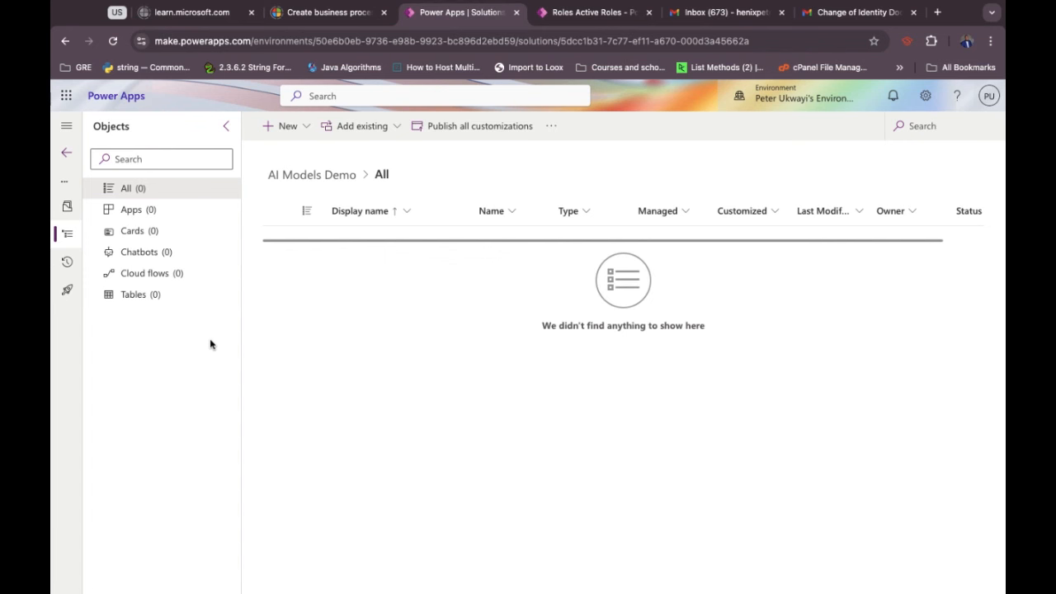
Show the solution's empty Tables list and bring up the New menu.
click(136, 295)
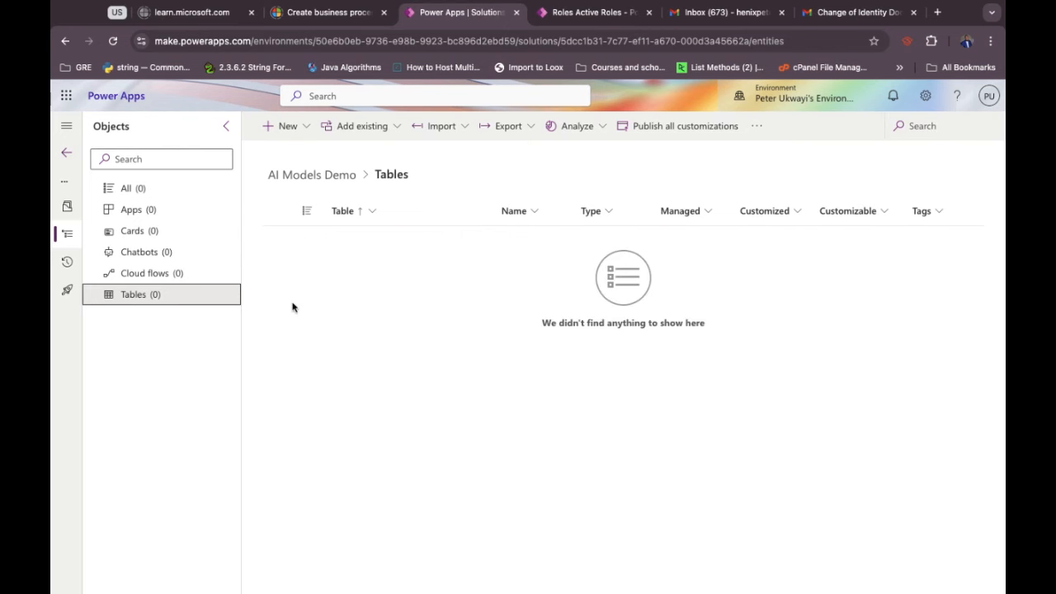
click(296, 125)
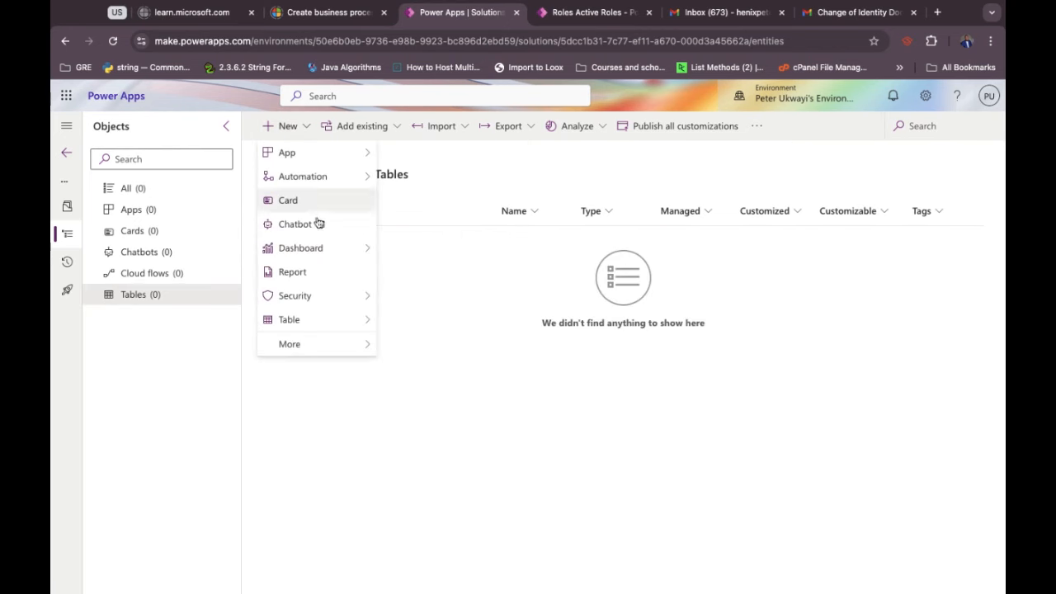
Start an advanced-properties table named 'User Application' with attachments enabled.
mouse_move(360, 323)
click(414, 321)
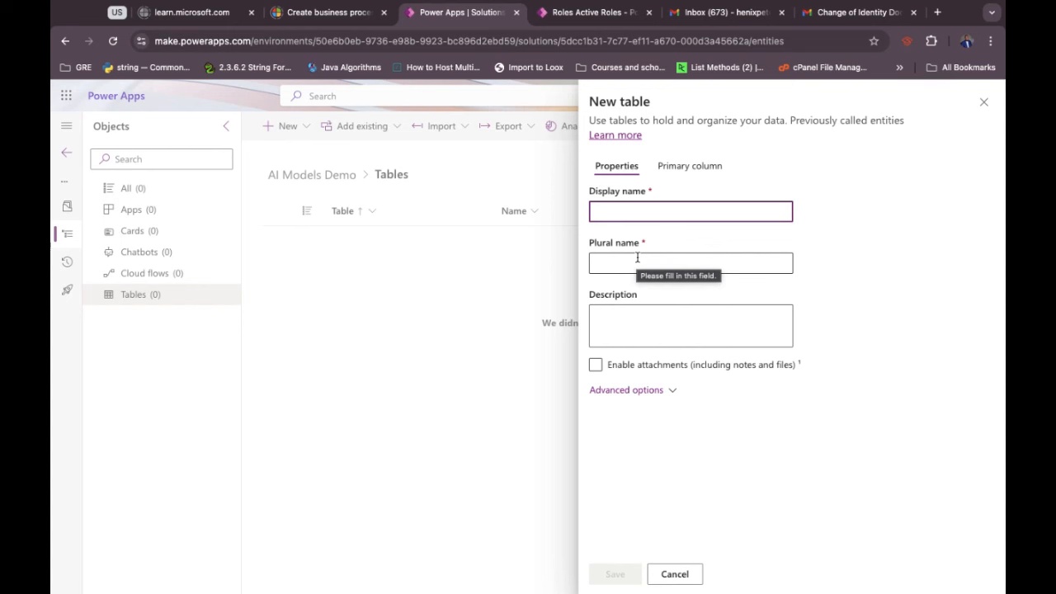
text(Users)
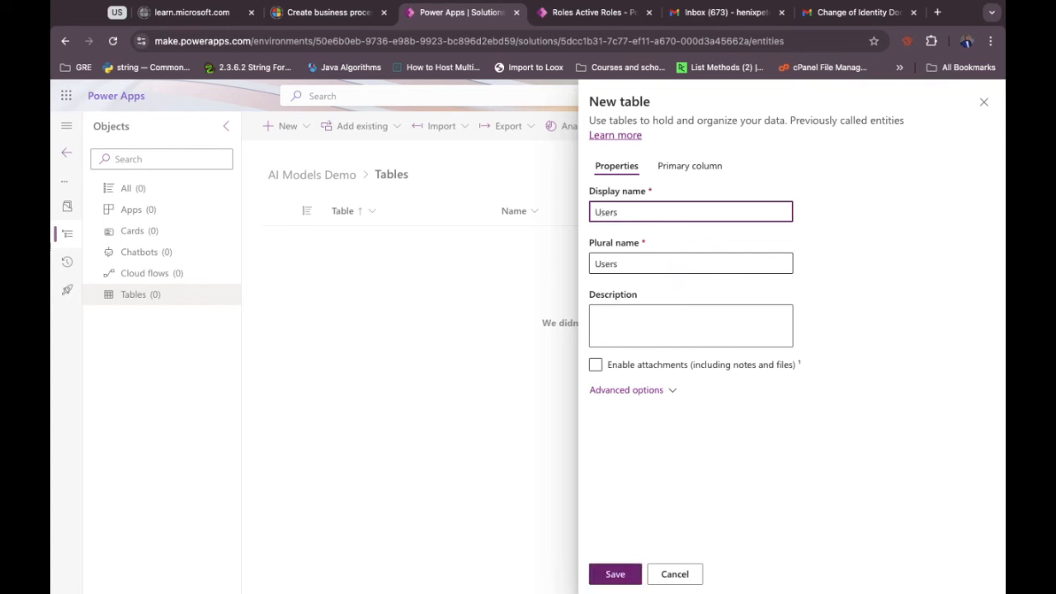
text( A)
key(BackSpace)
text(Application)
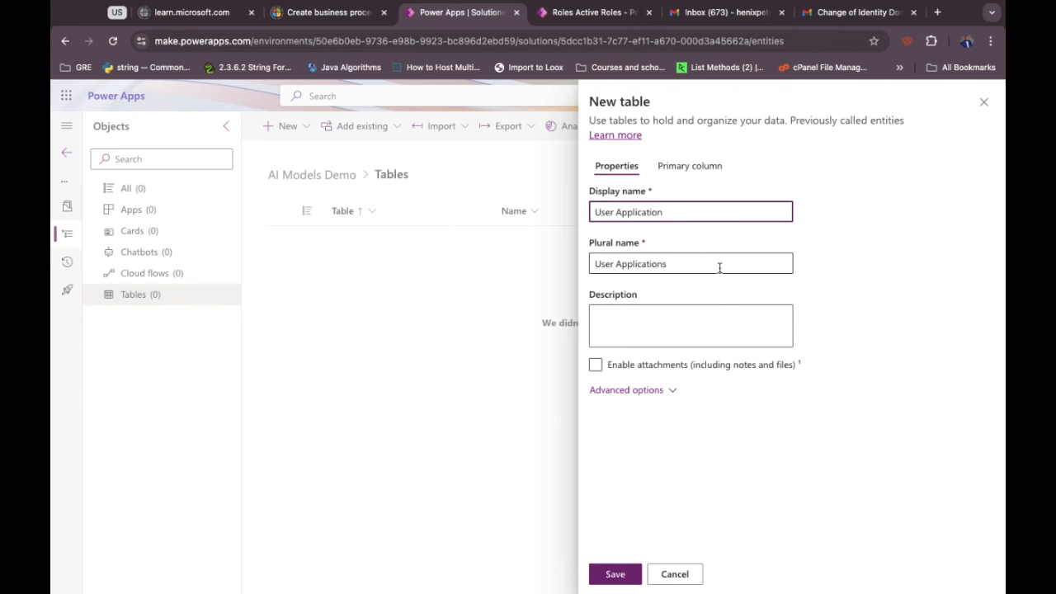
click(596, 366)
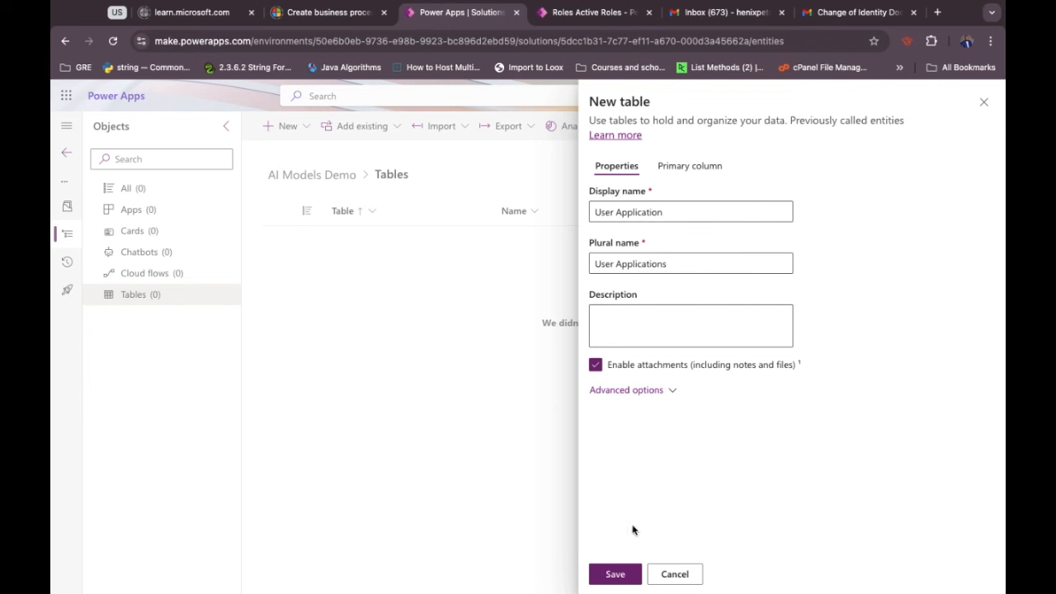
click(690, 170)
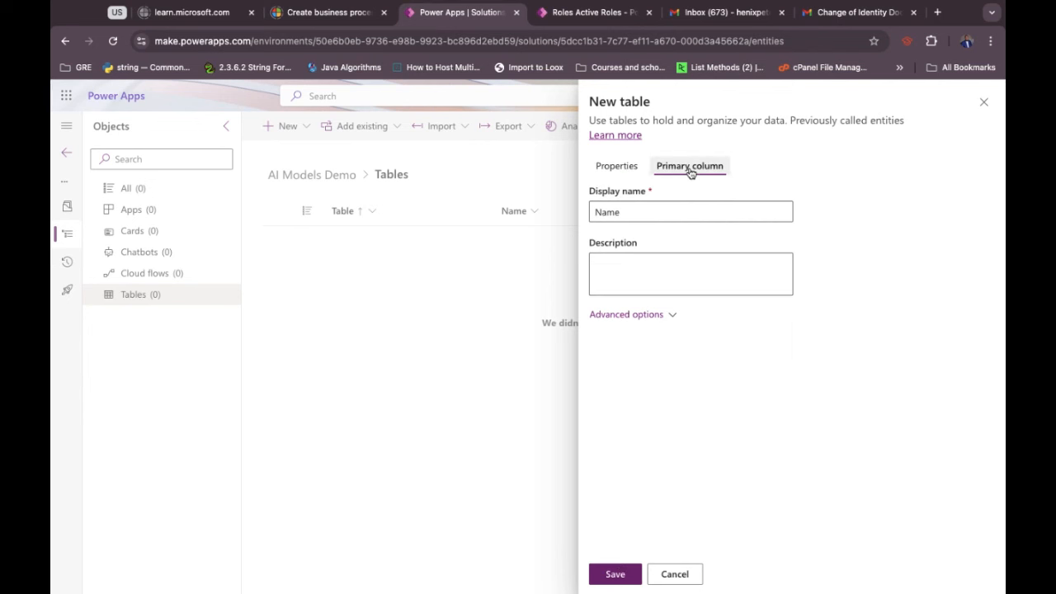
Rename the primary column from Name to ApplicantionIDs and save the User Application table.
click(609, 216)
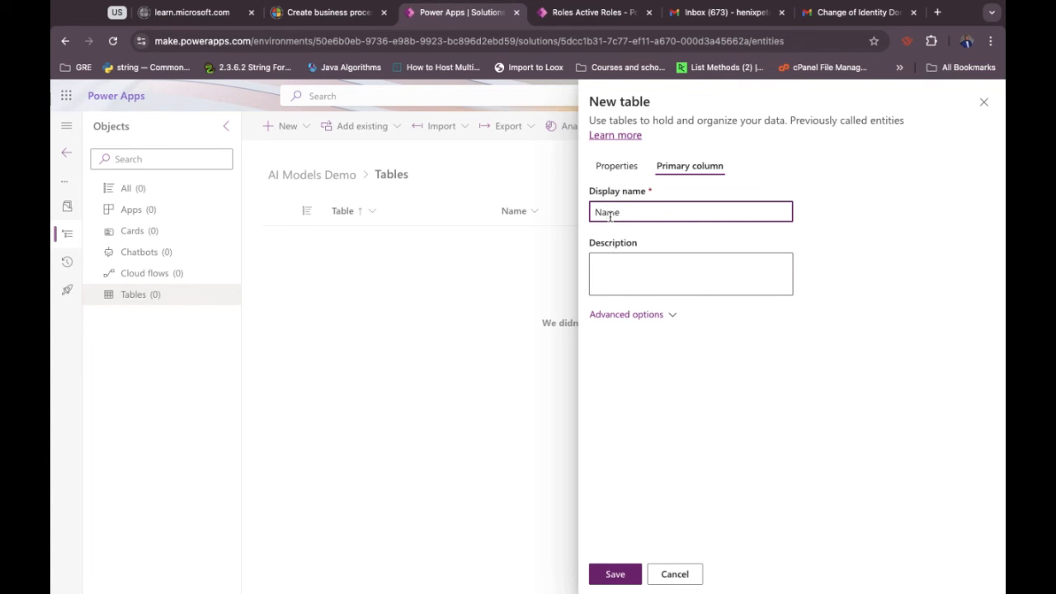
double_click(608, 214)
text(Applicatio)
text(nt)
text(ID)
text(ion)
click(730, 382)
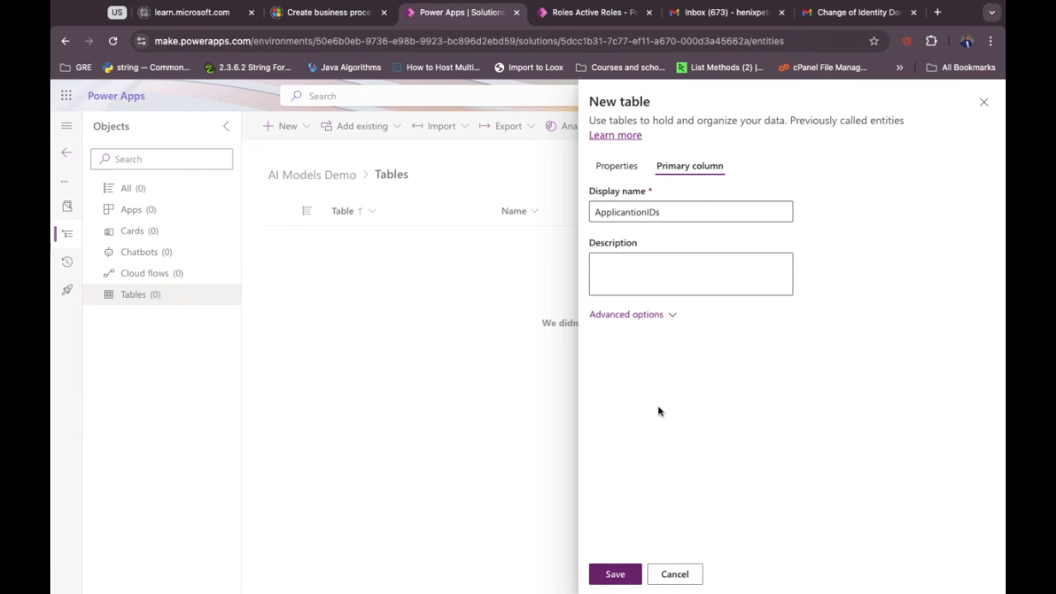
click(619, 168)
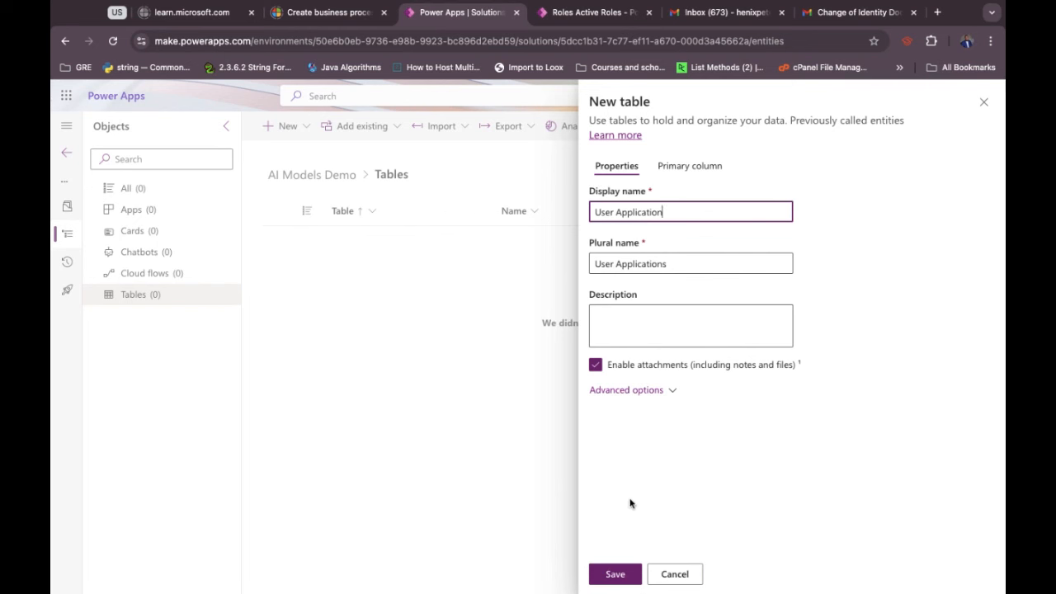
click(617, 579)
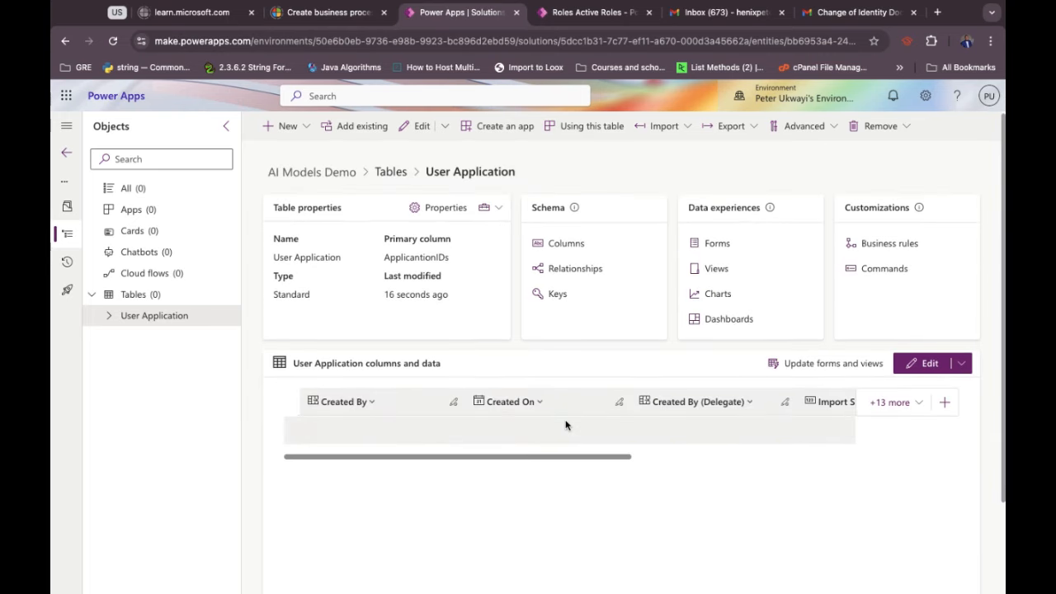
Show only the ApplicantionIDs column in the User Application grid.
click(893, 402)
click(738, 190)
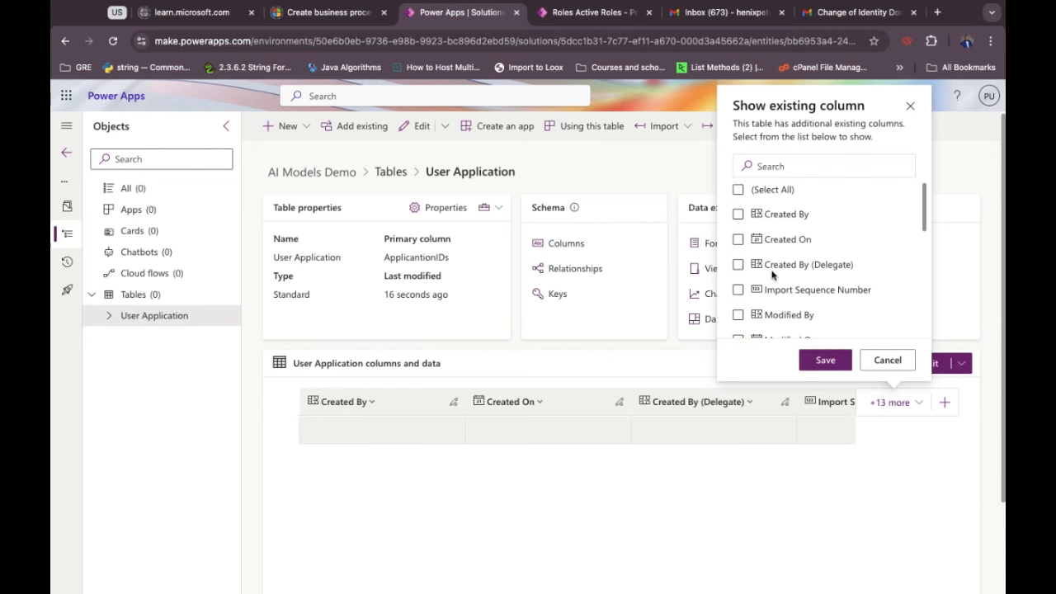
scroll(772, 275, down, 2)
scroll(772, 275, down, 2)
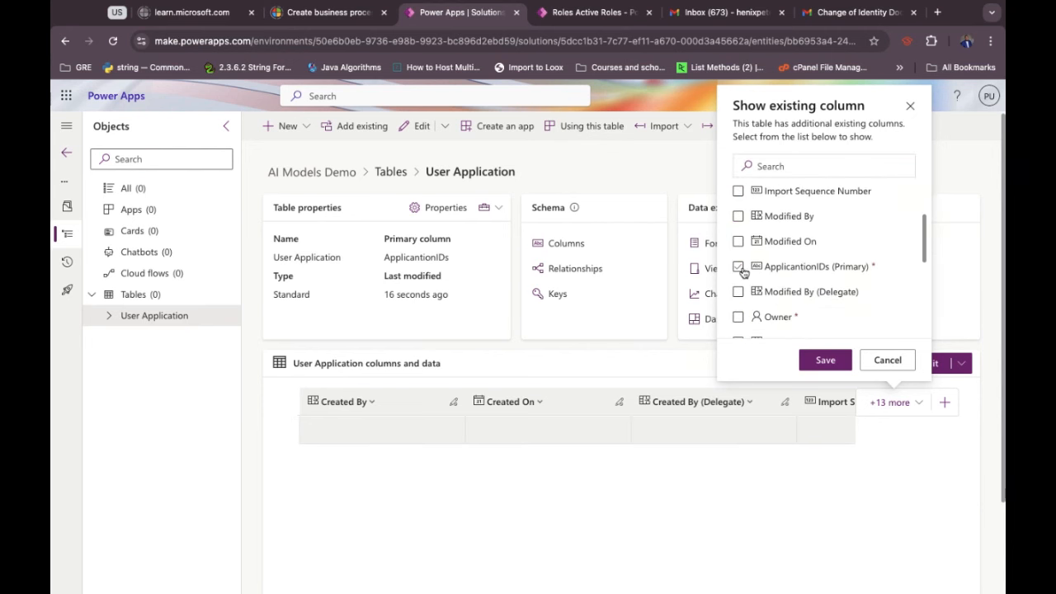
click(738, 267)
click(825, 360)
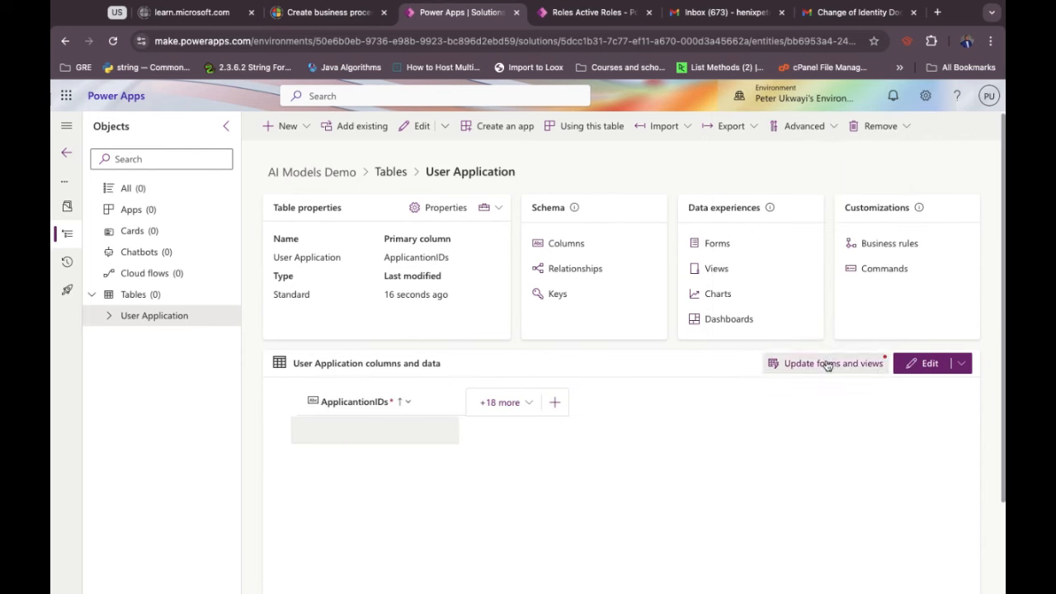
Change the ApplicantionIDs column's data type to Autonumber.
click(377, 402)
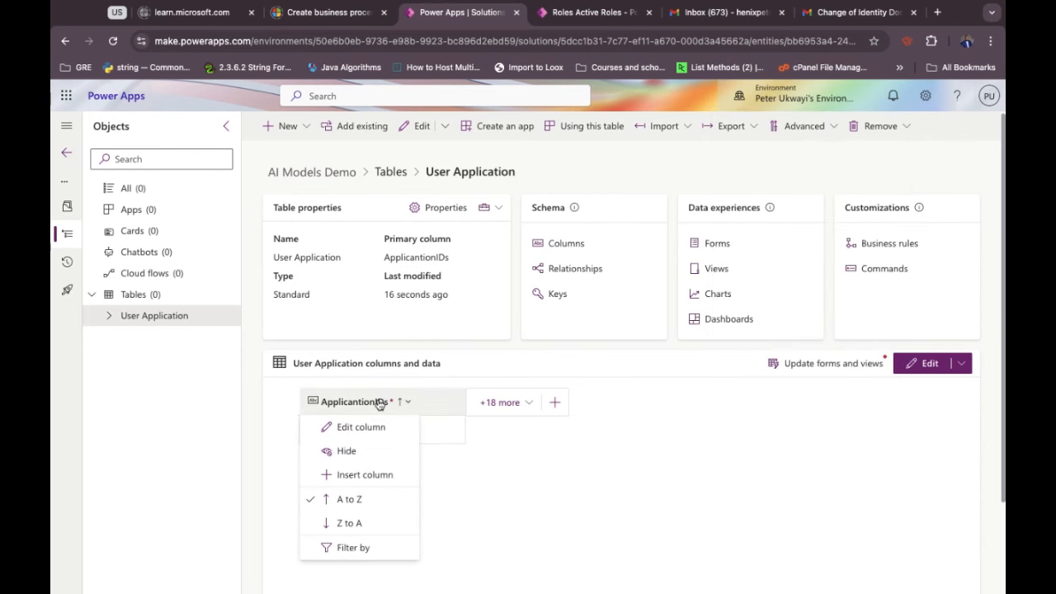
click(360, 428)
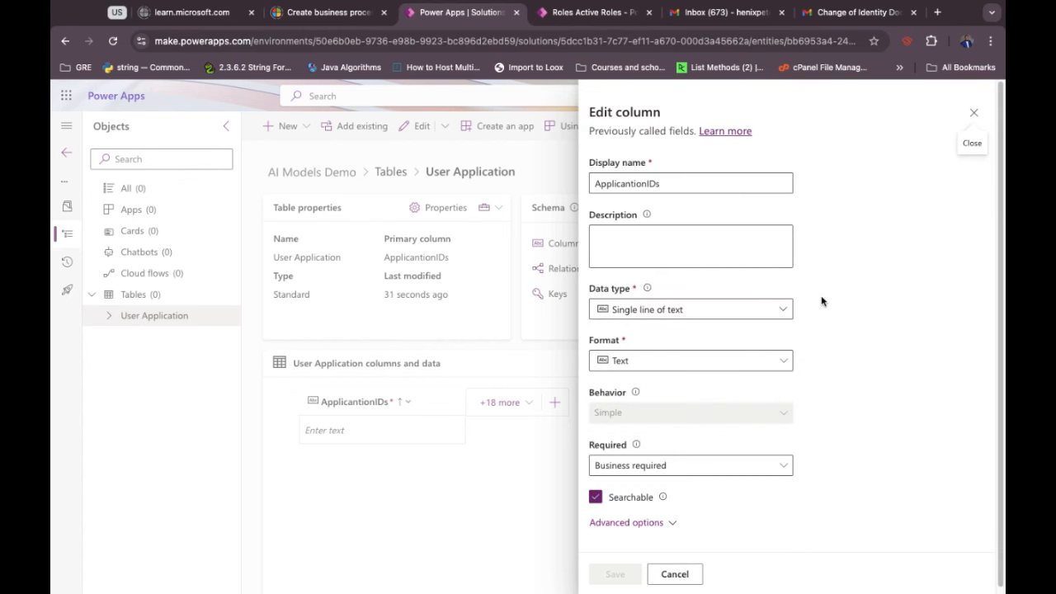
click(717, 311)
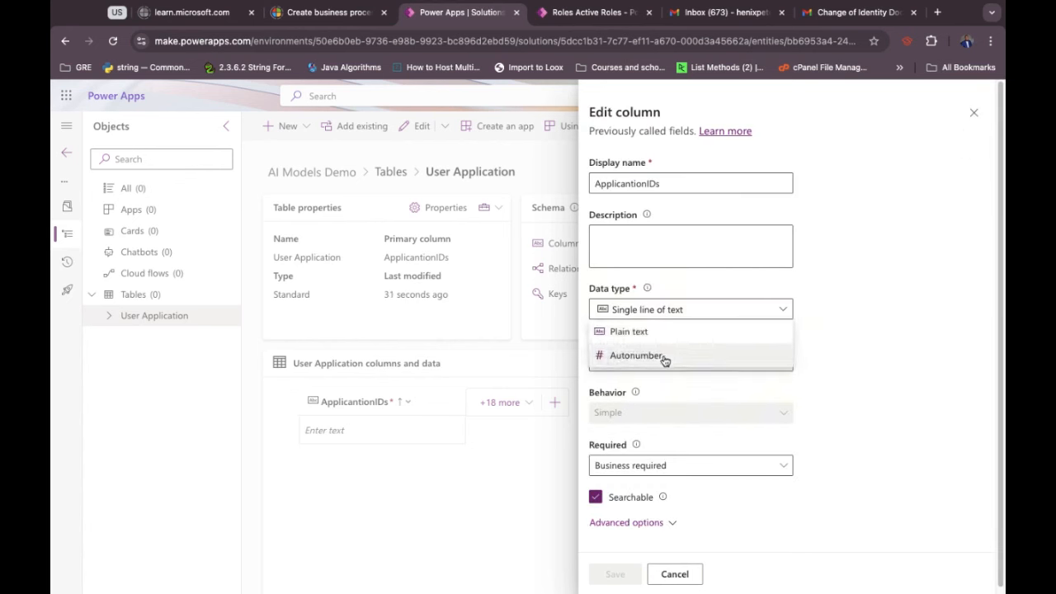
click(665, 357)
scroll(707, 427, down, 3)
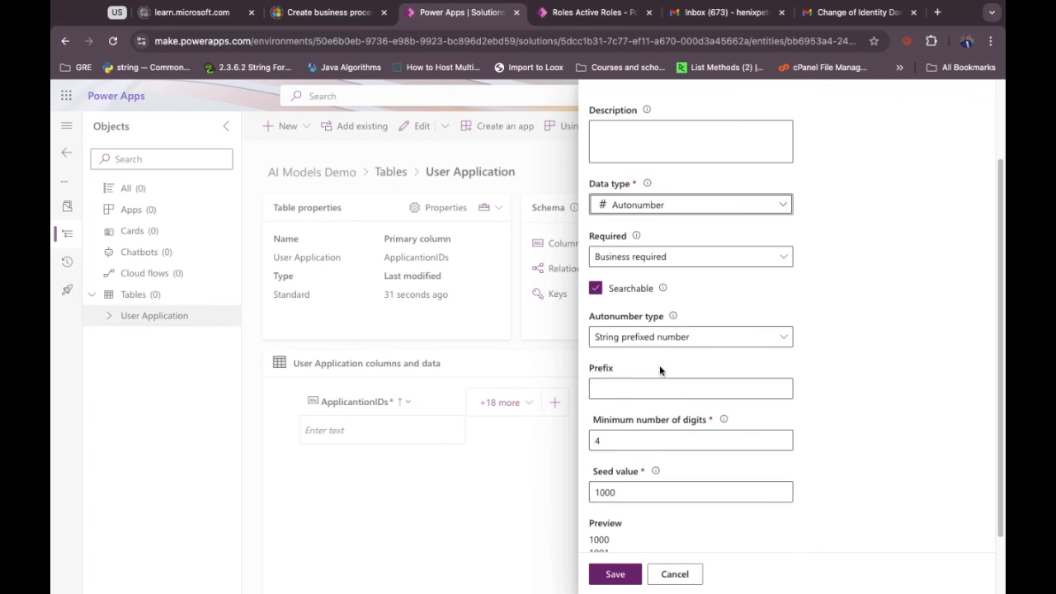
click(674, 339)
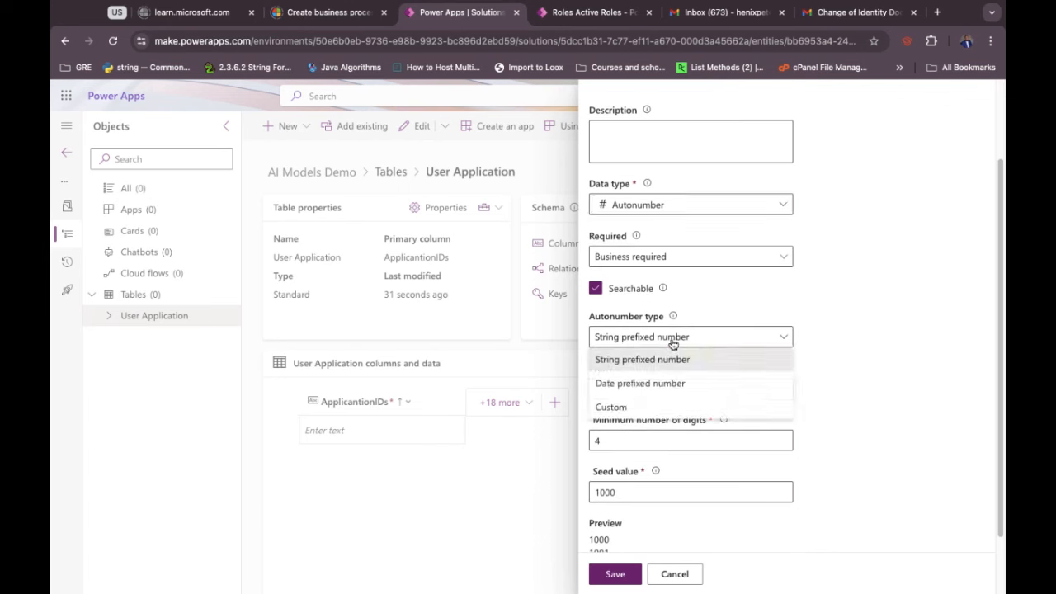
Set ApplicantionIDs to a string-prefixed number with prefix 'Ap' and save the column.
click(672, 345)
click(618, 389)
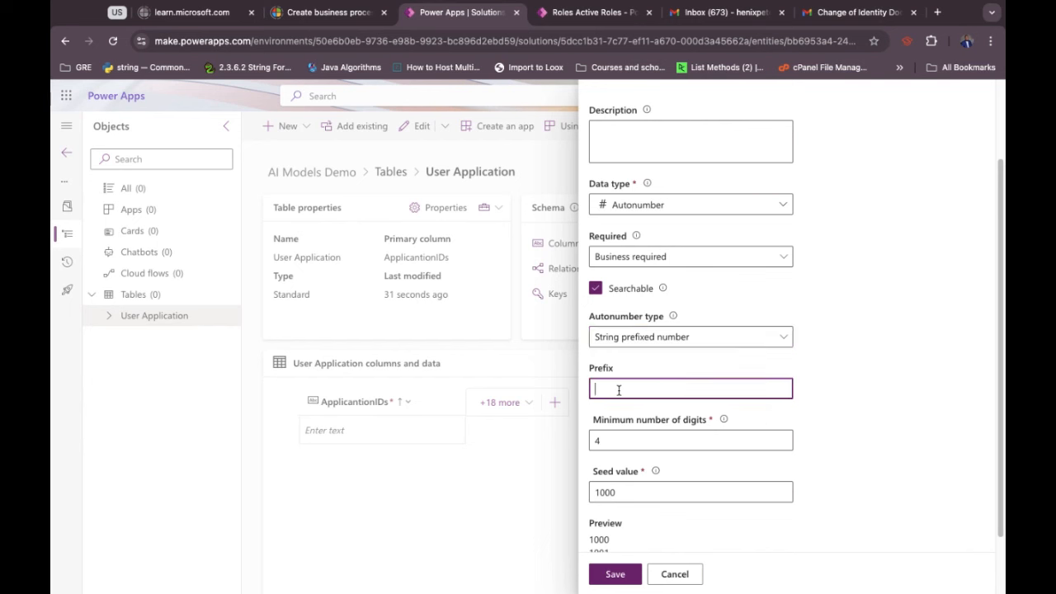
text(Ap)
scroll(787, 433, down, 2)
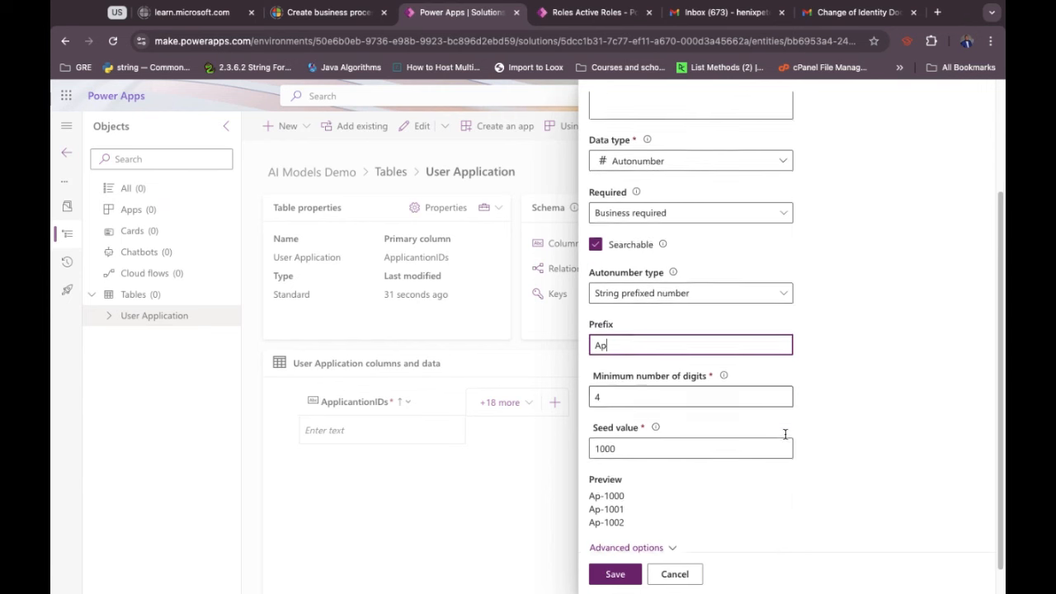
click(606, 383)
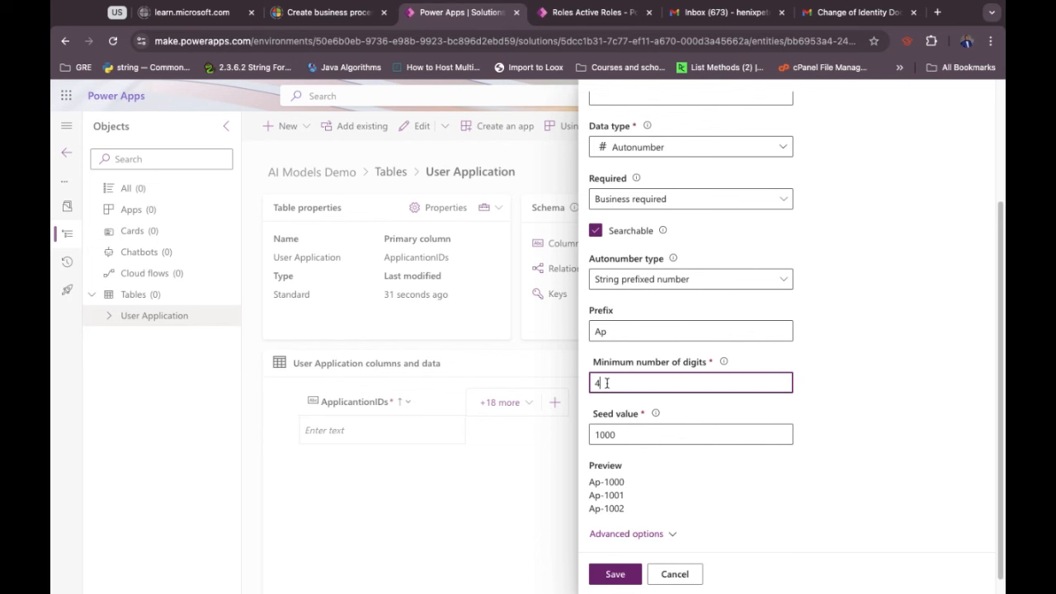
click(615, 573)
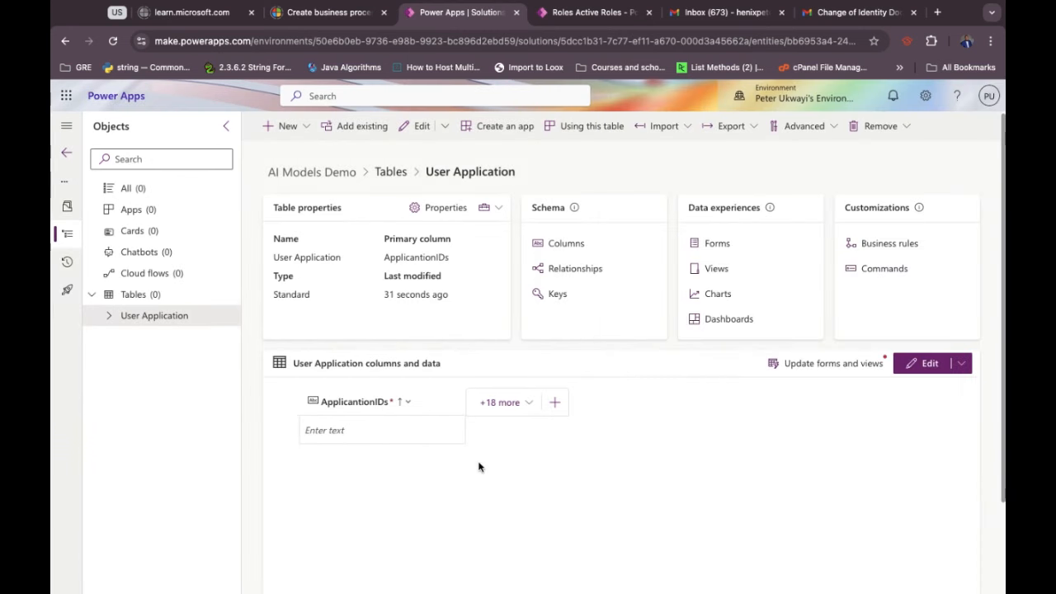
Add a new First Name text column to the User Application table.
click(555, 403)
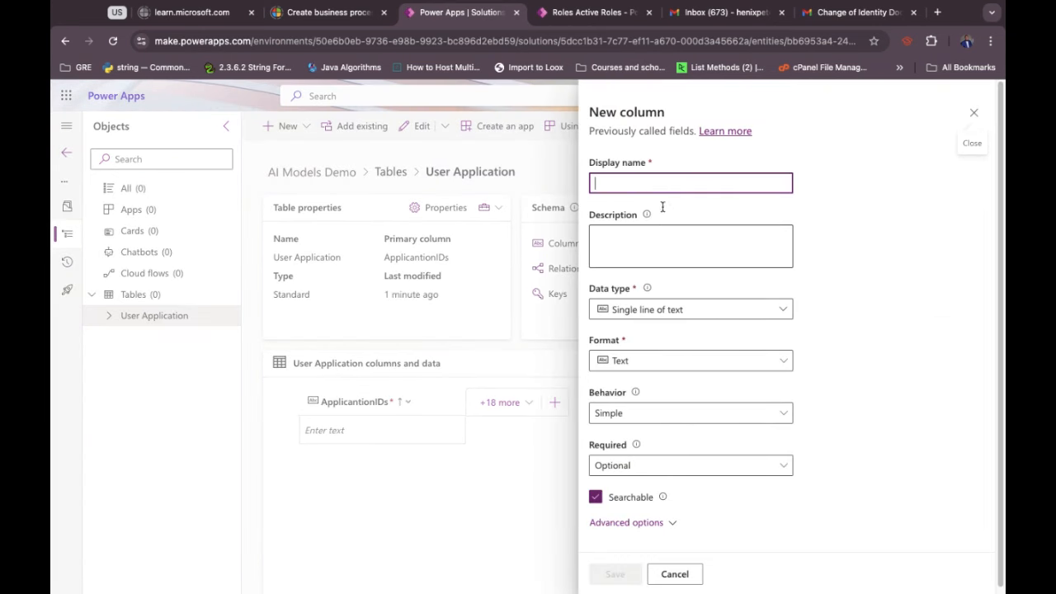
click(643, 180)
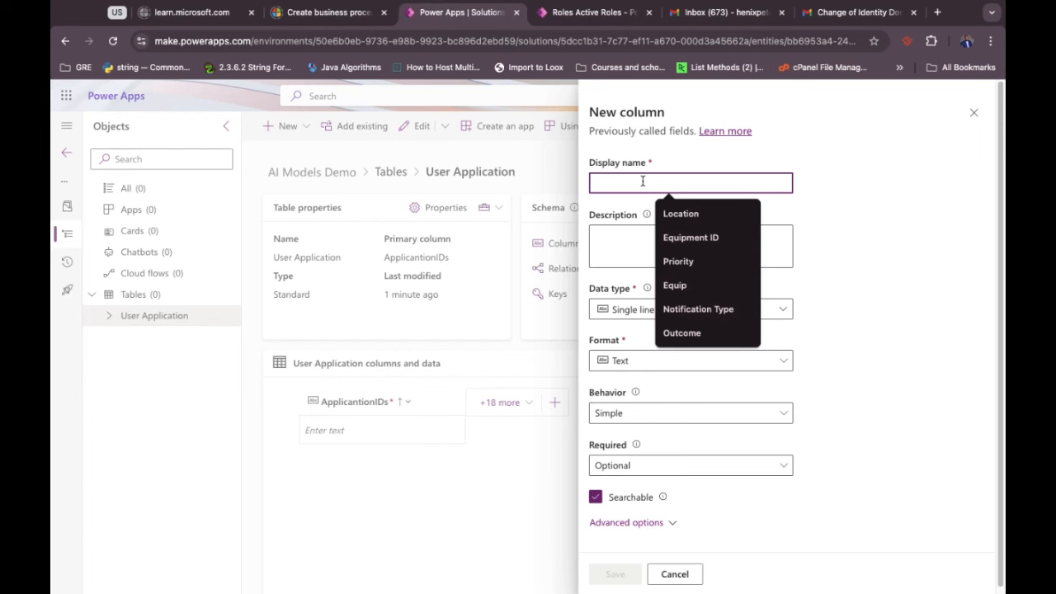
text(First Name)
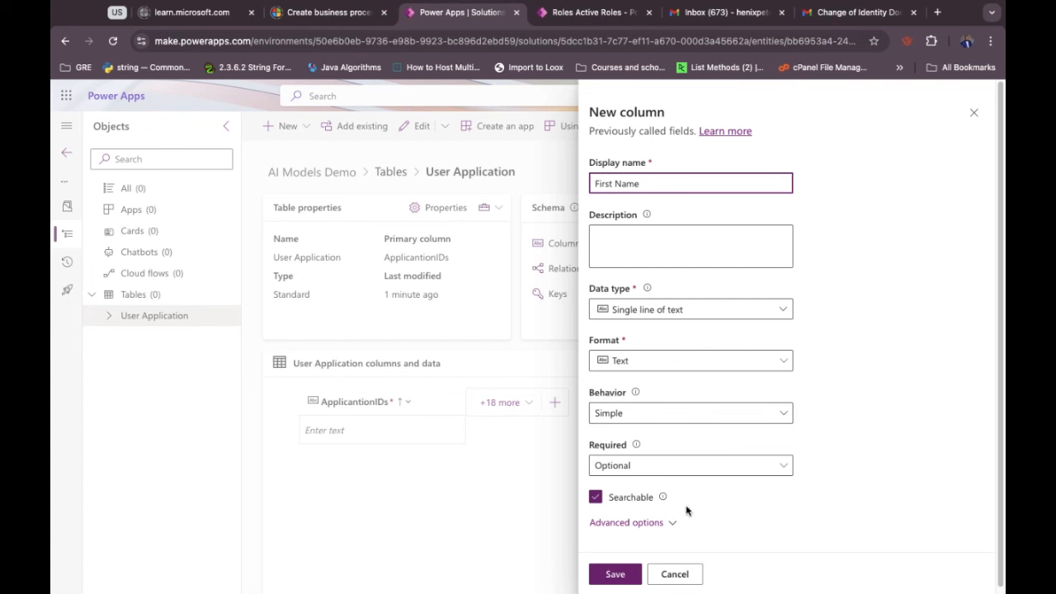
click(611, 576)
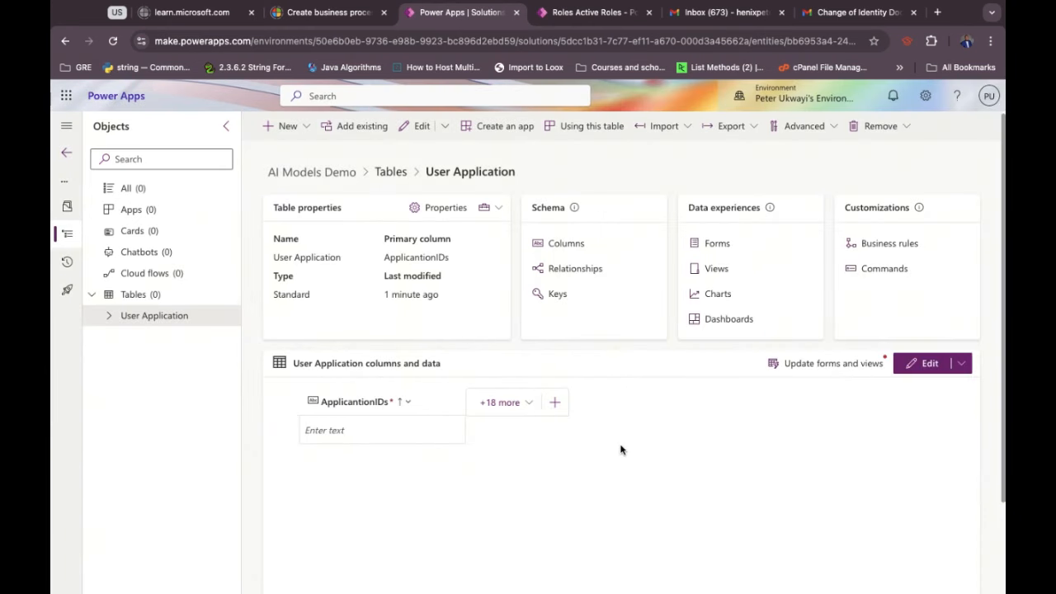
Make the First Name column Business required and save it.
click(556, 405)
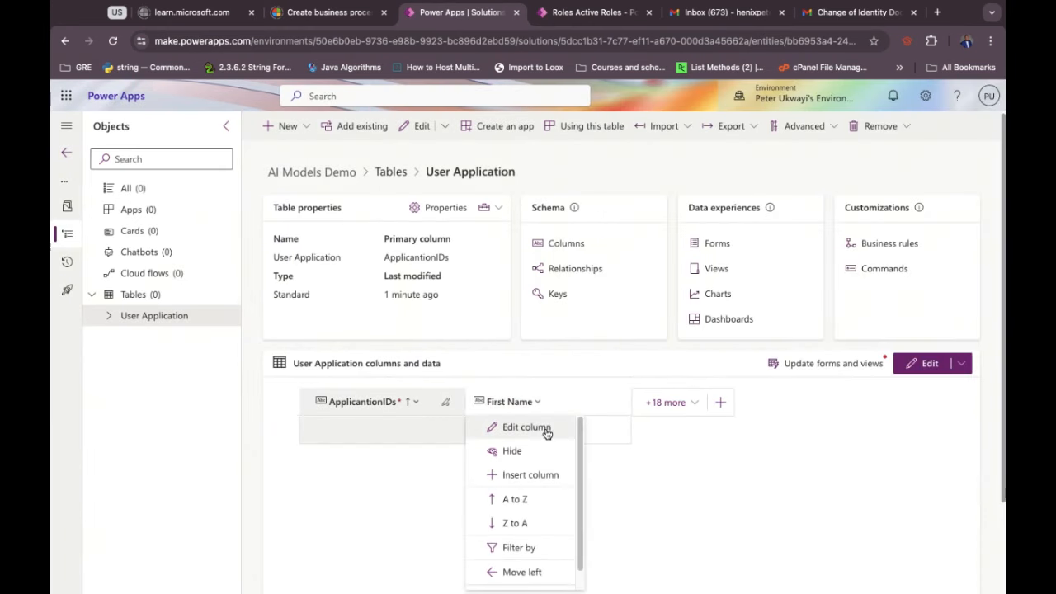
click(546, 431)
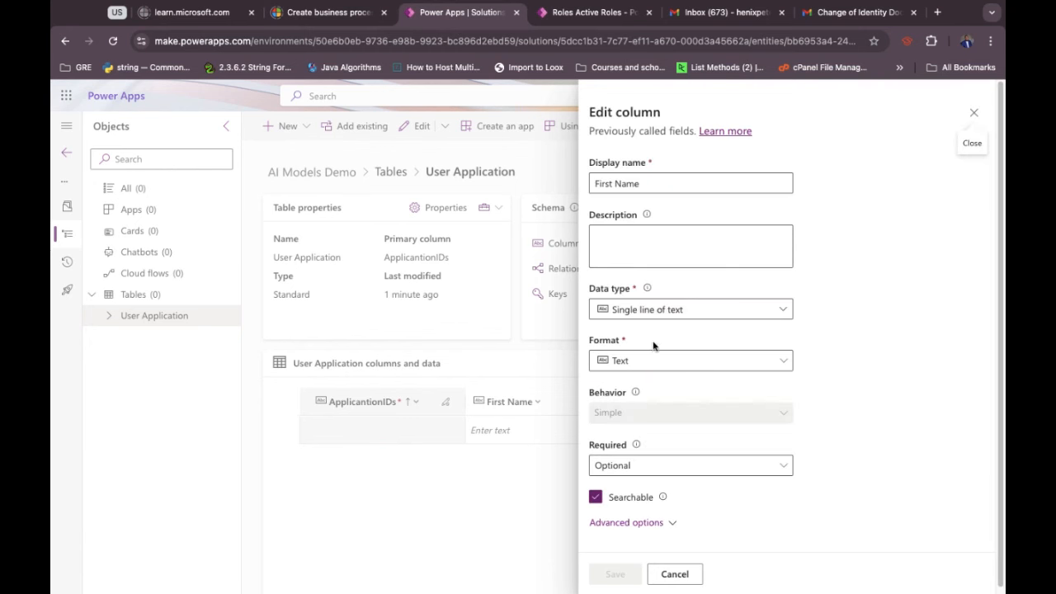
scroll(682, 423, down, 1)
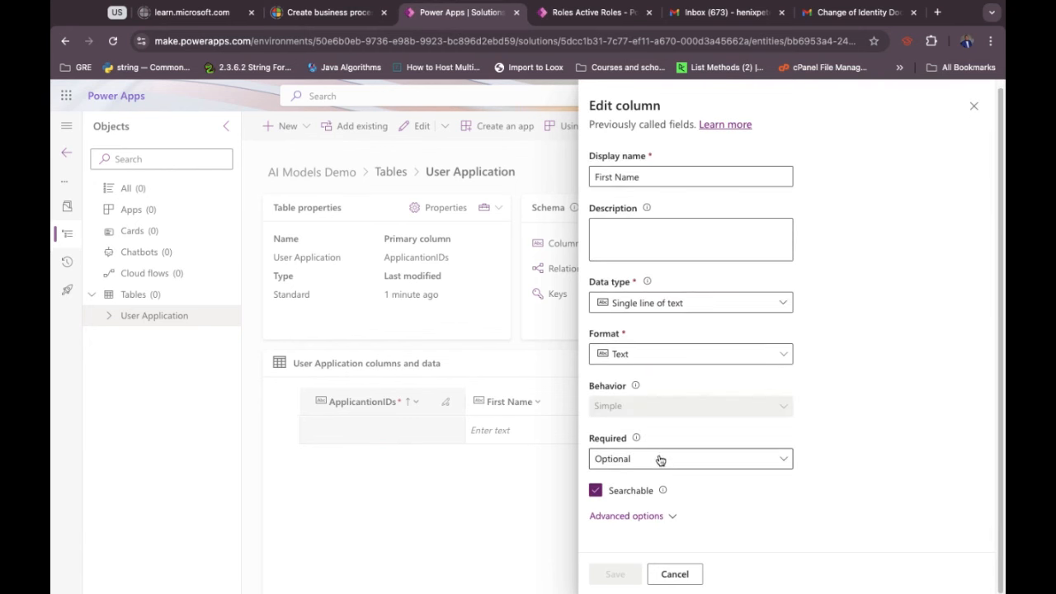
click(659, 458)
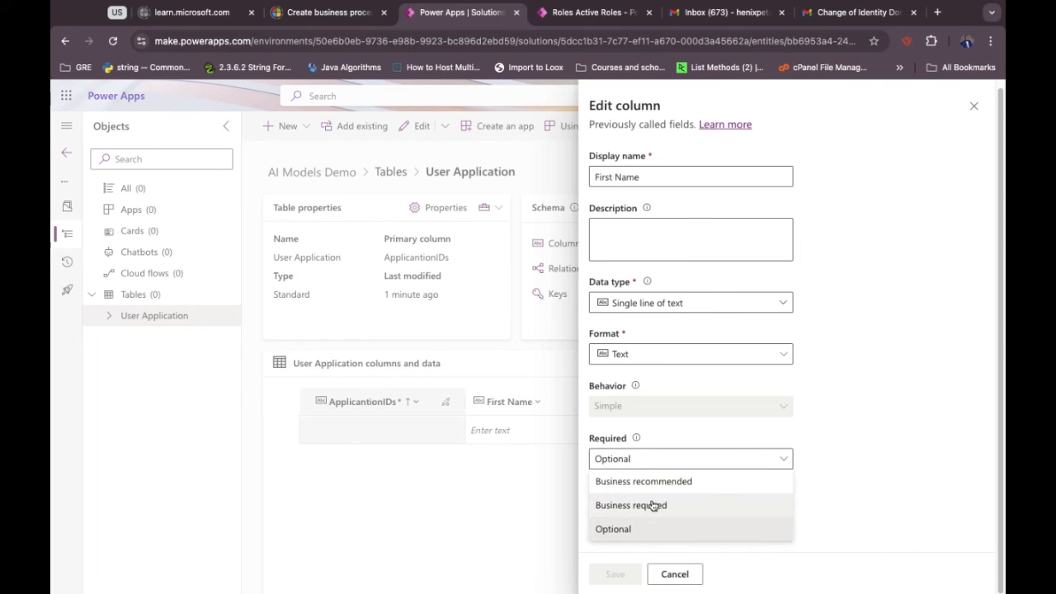
click(652, 505)
click(619, 575)
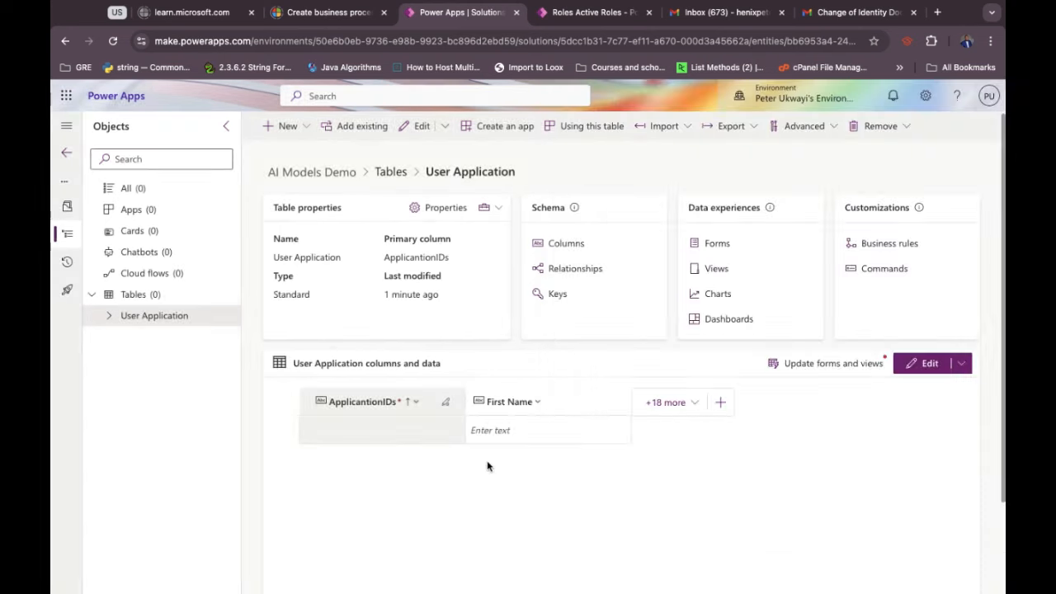
Create a new column named Last Name, set Required to Business required, and save it.
click(724, 404)
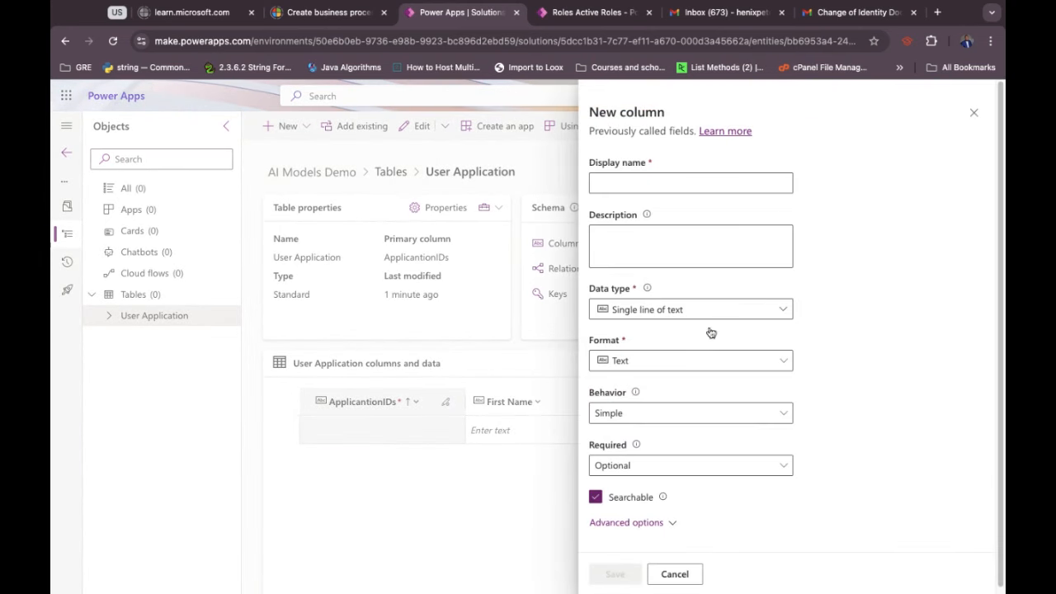
text(Last Nme)
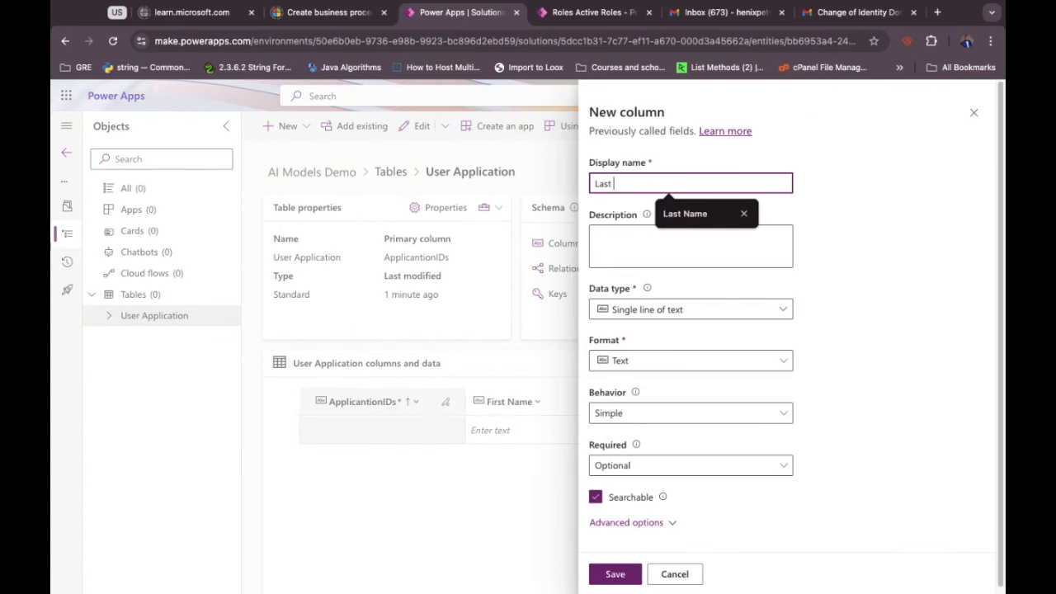
key(BackSpace)
key(BackSpace)
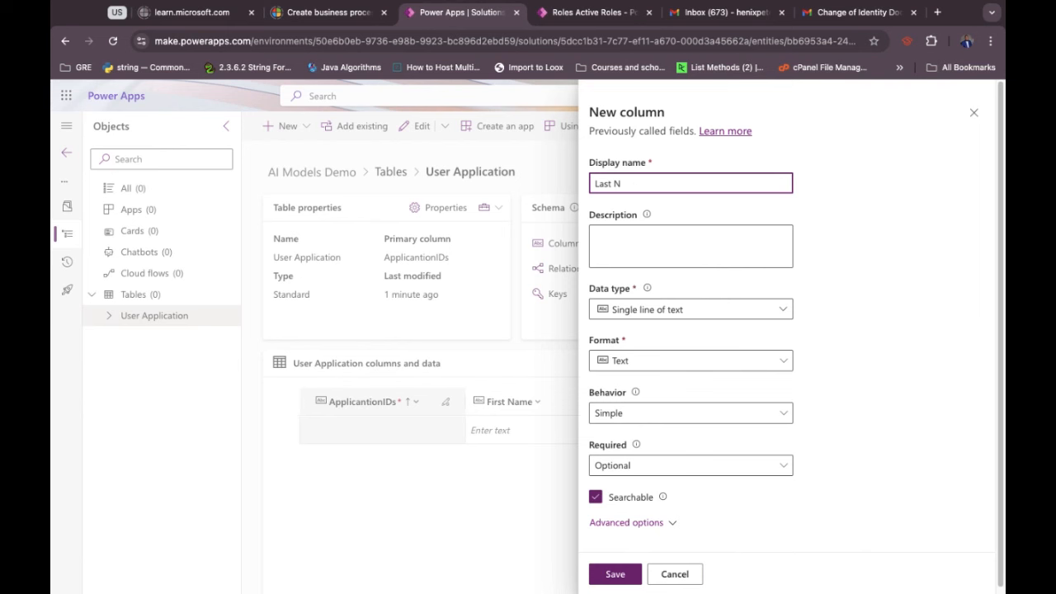
text(ane)
click(655, 465)
click(635, 488)
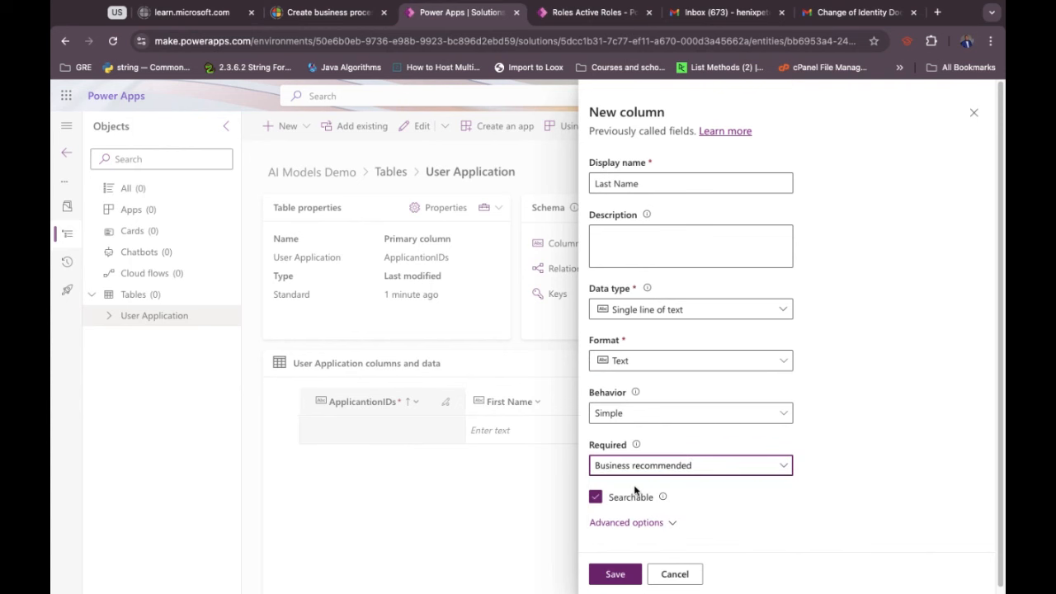
click(642, 467)
click(632, 512)
click(615, 574)
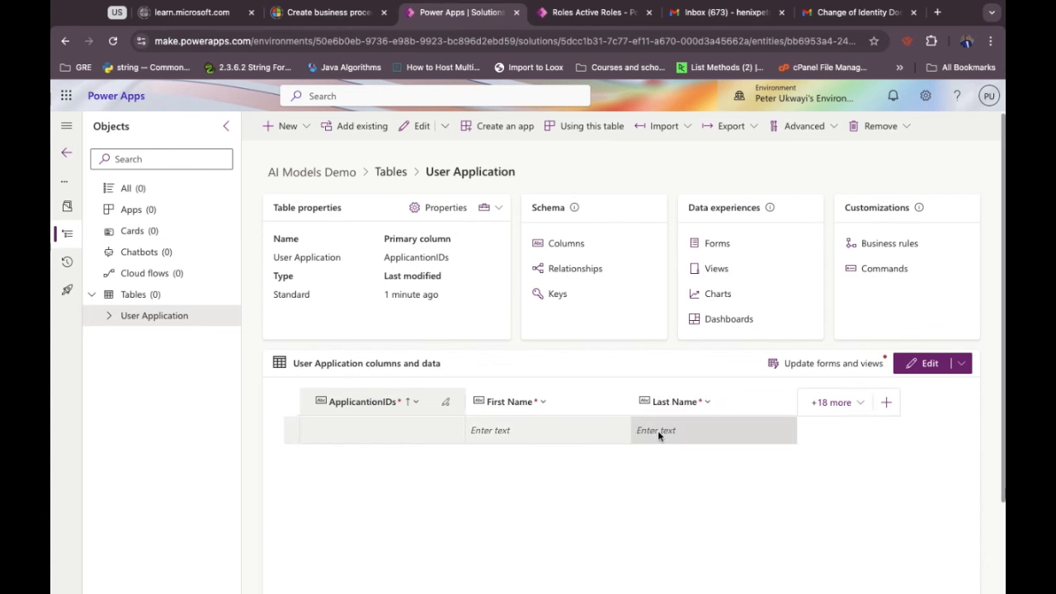
Add a DOB column with data type Date and time and format Date only, and save it.
click(886, 415)
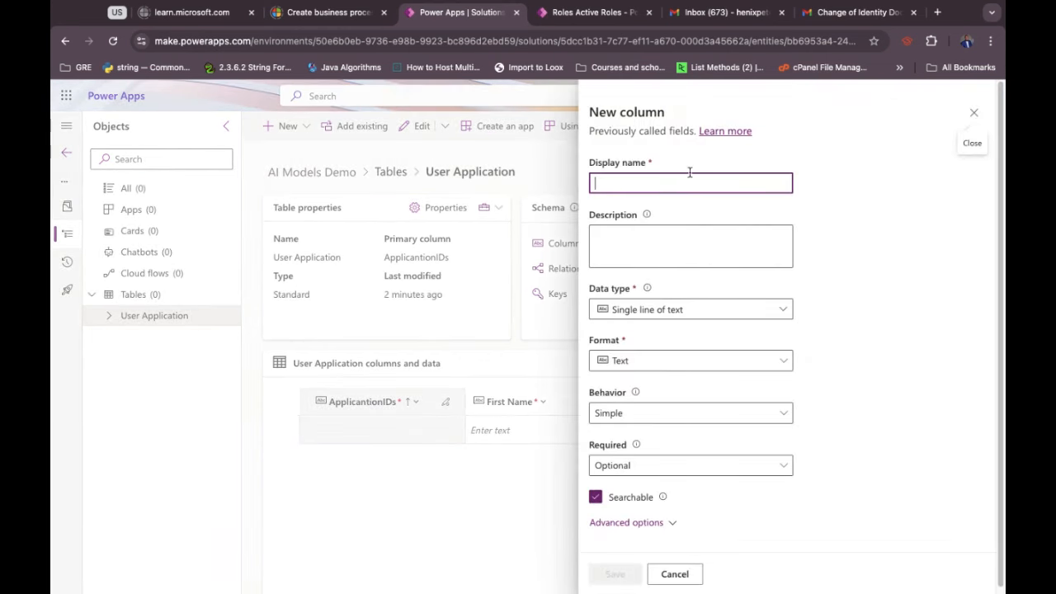
text(DOB)
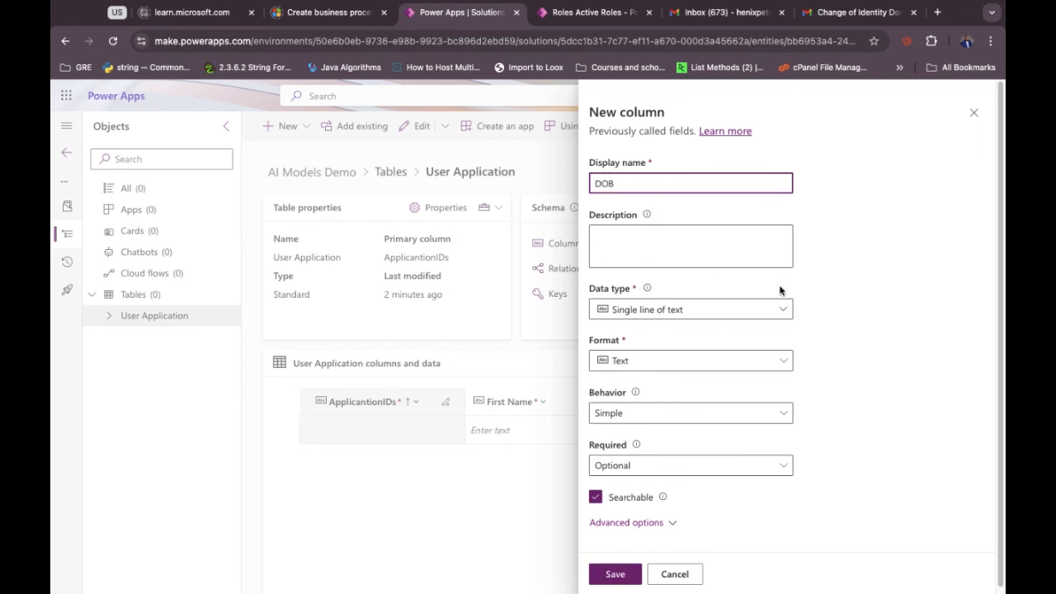
click(723, 318)
click(723, 320)
click(723, 320)
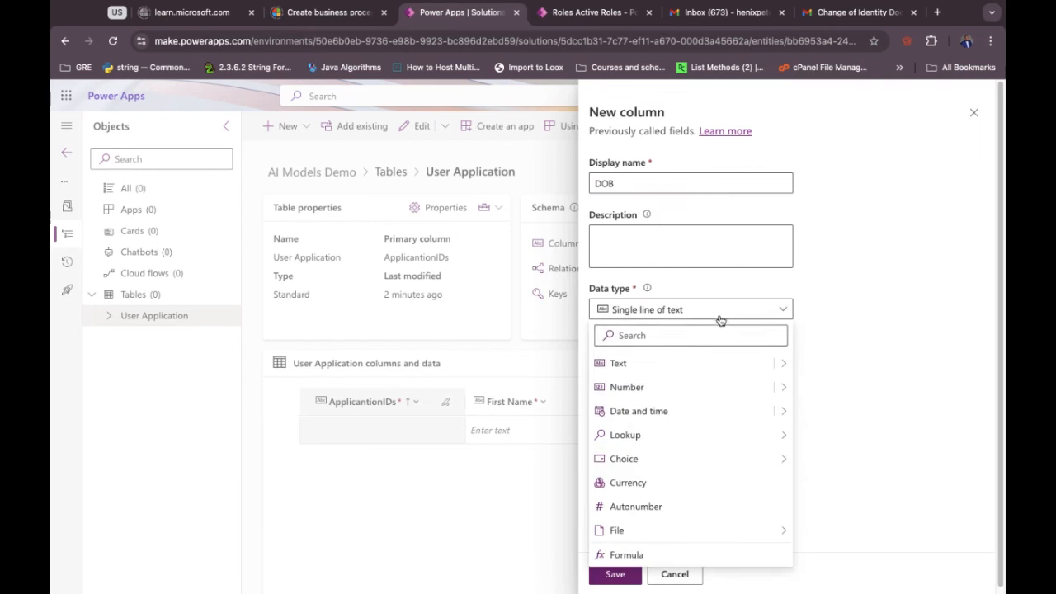
click(661, 416)
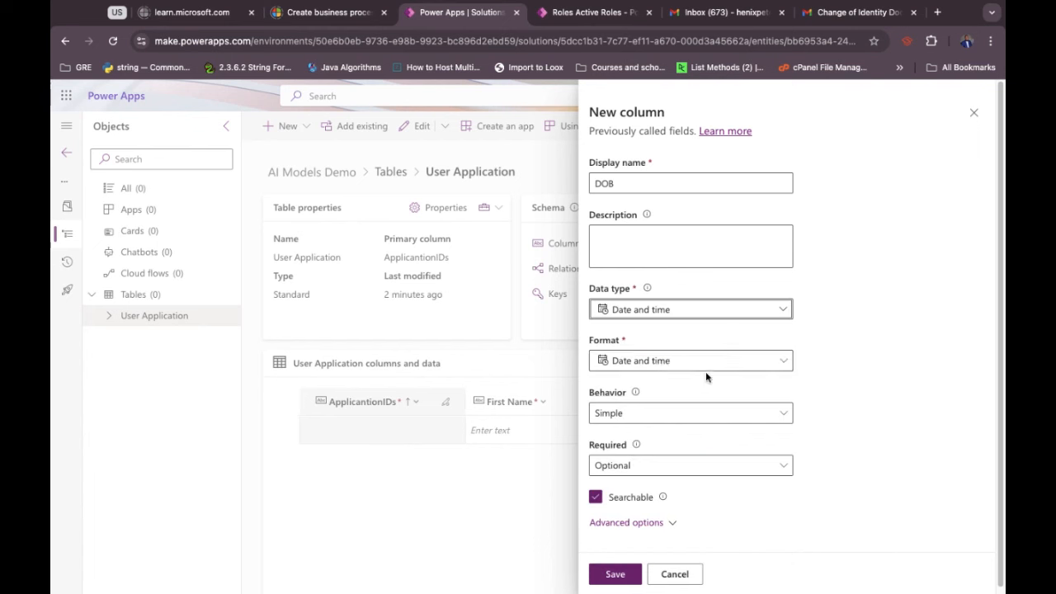
click(660, 365)
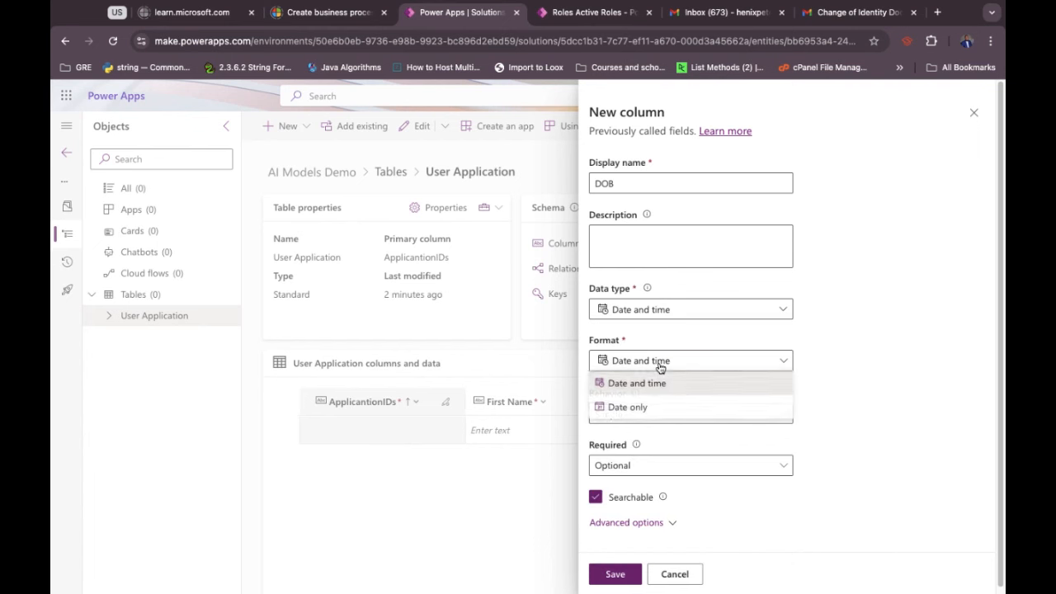
click(633, 408)
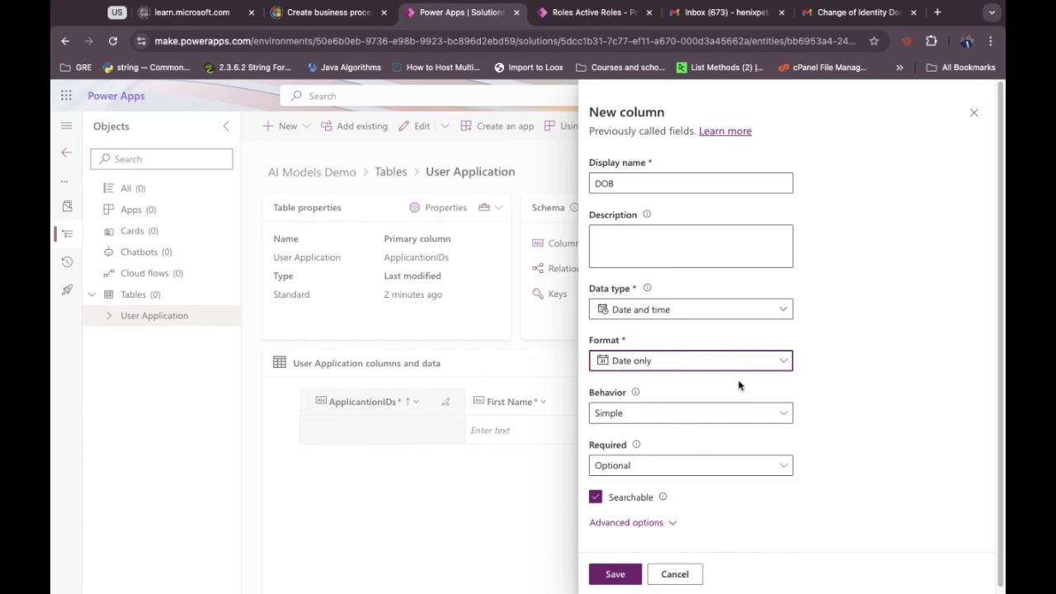
click(841, 379)
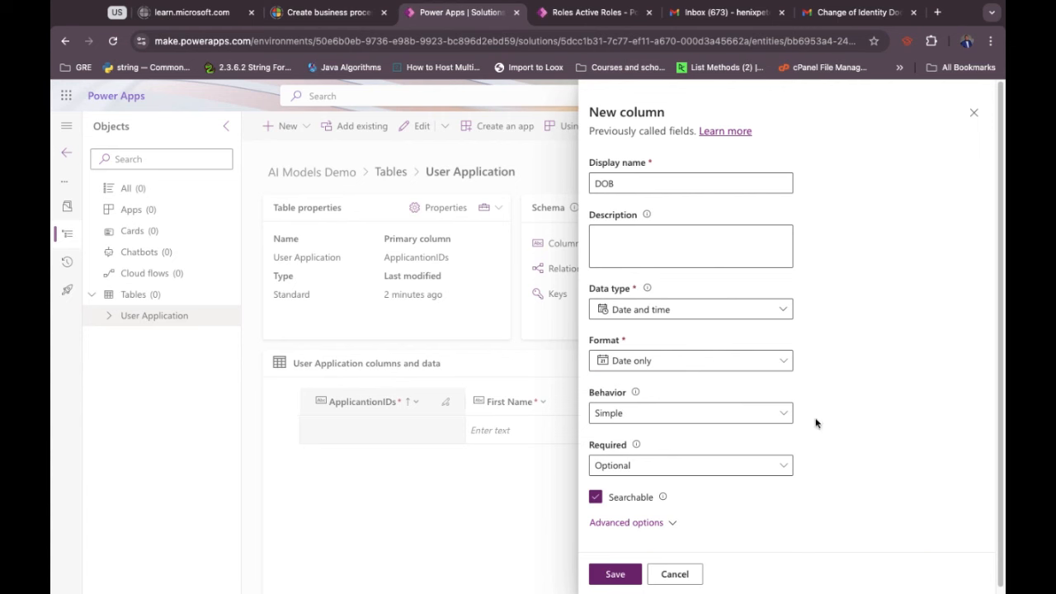
scroll(833, 427, down, 1)
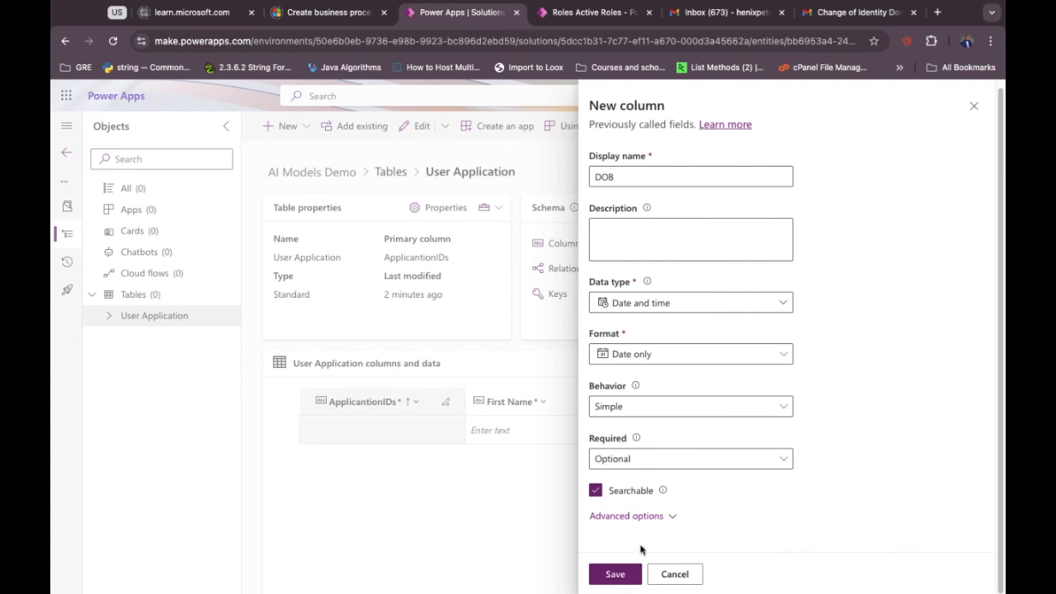
click(617, 574)
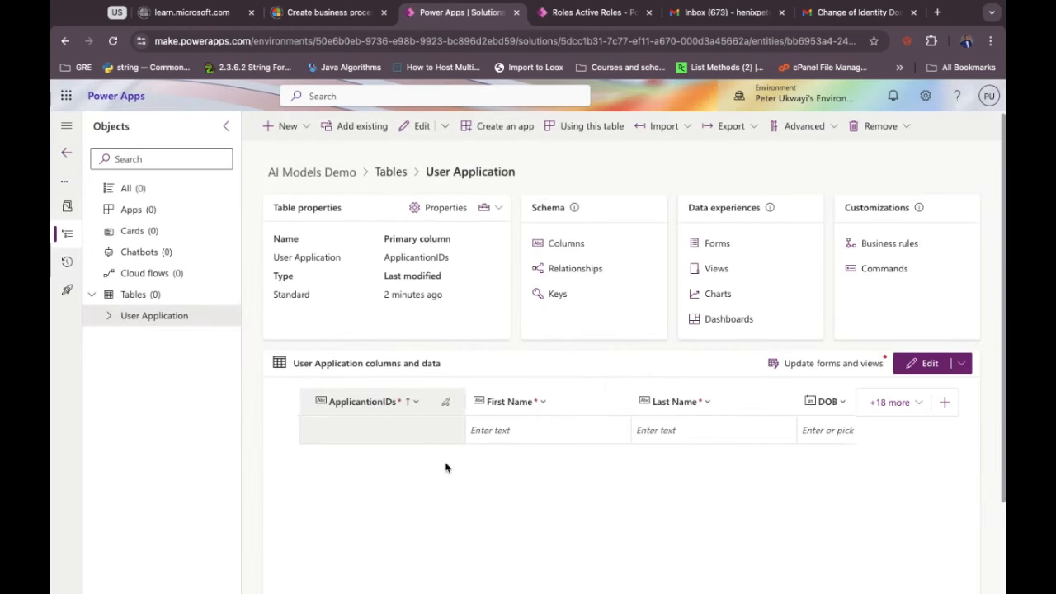
scroll(596, 425, right, 1)
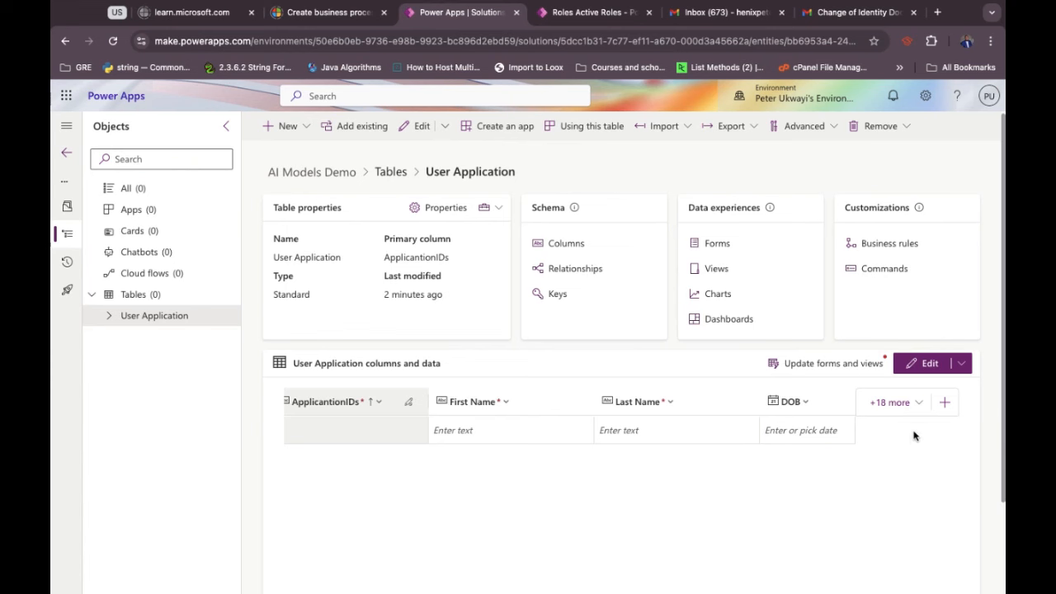
Add a column named IdentityDocument with data type File > Image, and save it.
click(945, 403)
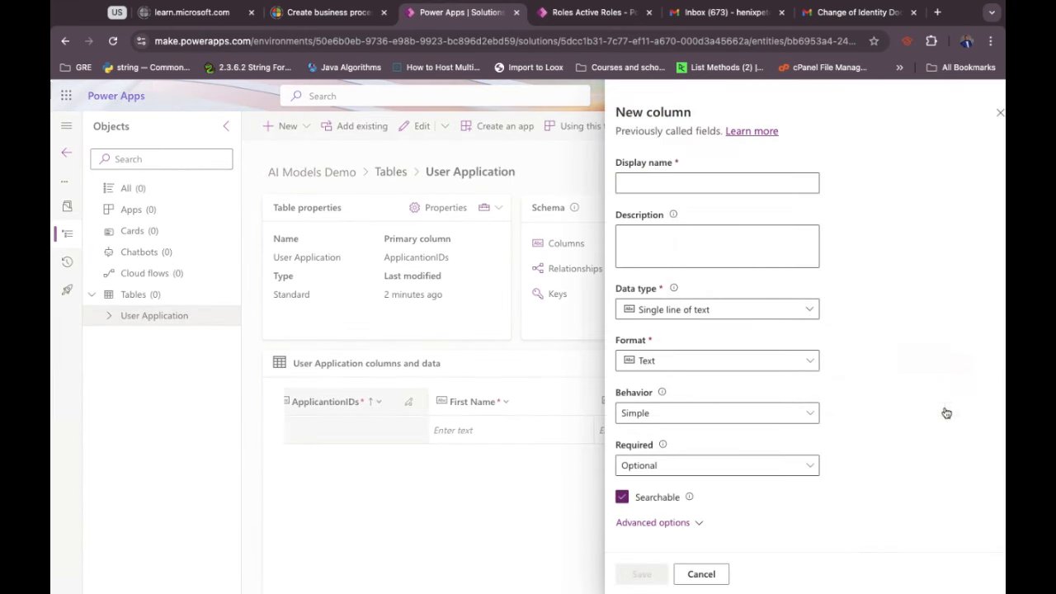
click(678, 182)
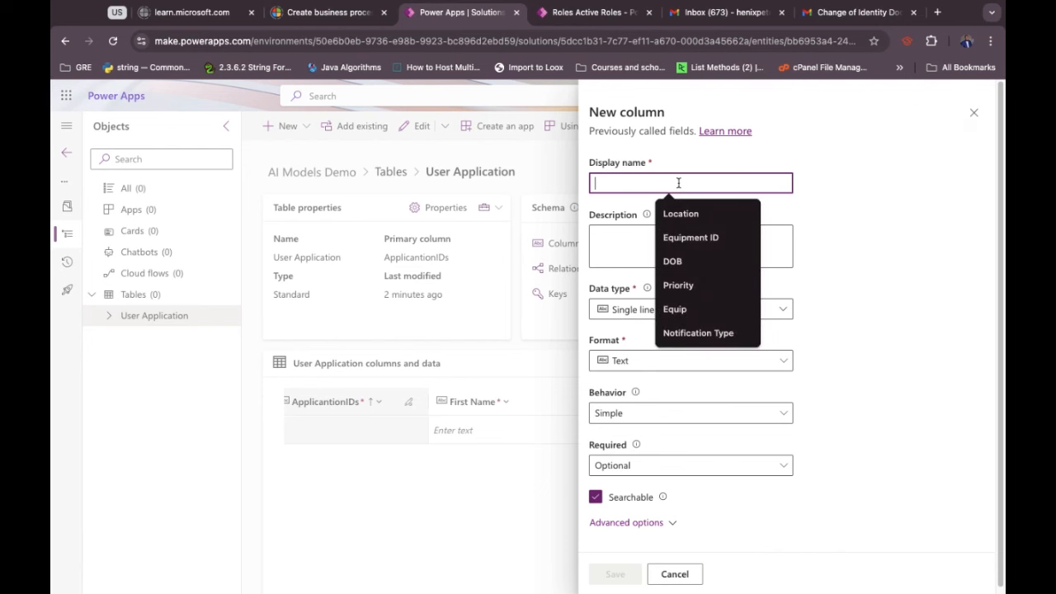
text(I)
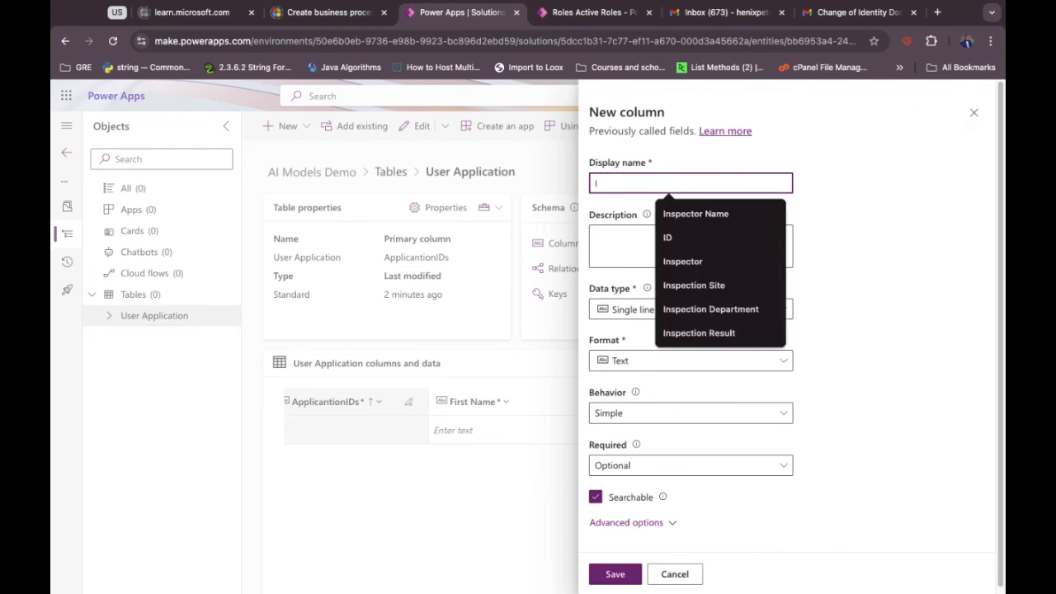
text(denti)
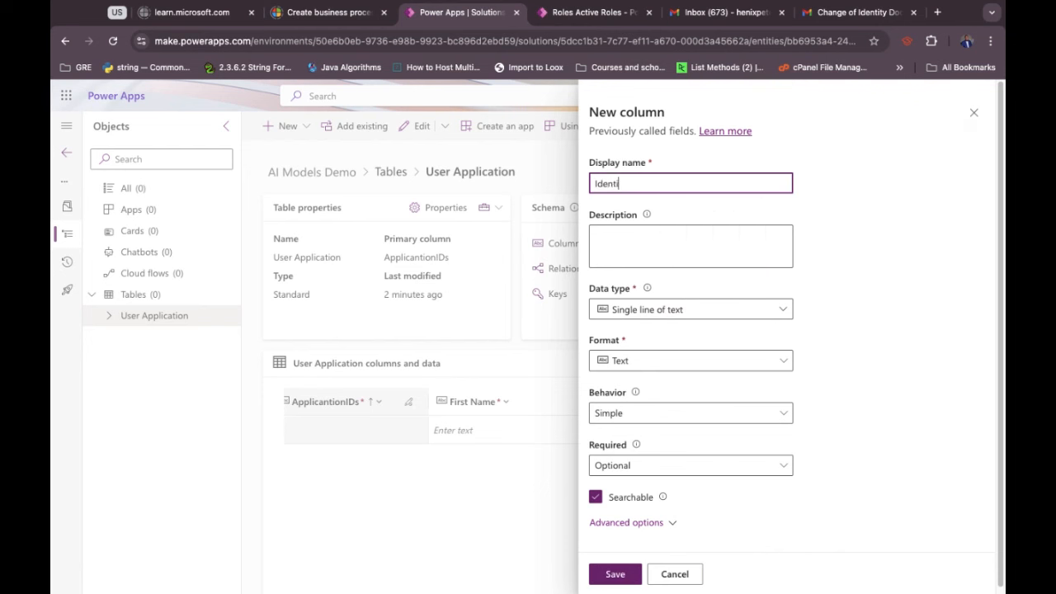
text(ty Document)
key(BackSpace)
key(BackSpace)
key(BackSpace)
key(BackSpace)
key(BackSpace)
key(BackSpace)
key(BackSpace)
key(BackSpace)
key(BackSpace)
key(BackSpace)
key(BackSpace)
key(BackSpace)
key(BackSpace)
key(BackSpace)
key(BackSpace)
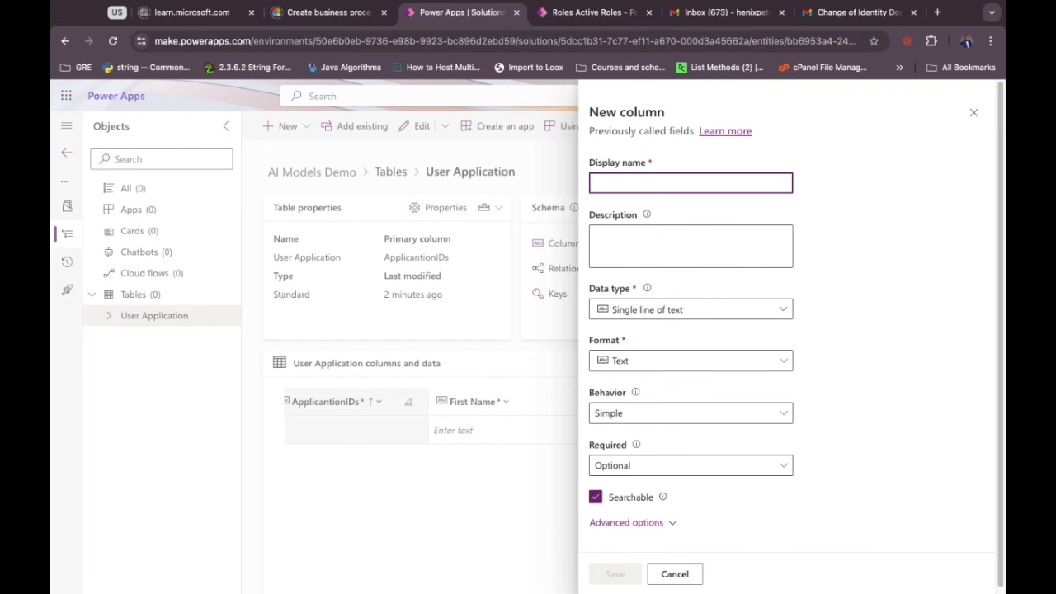
text(Ident)
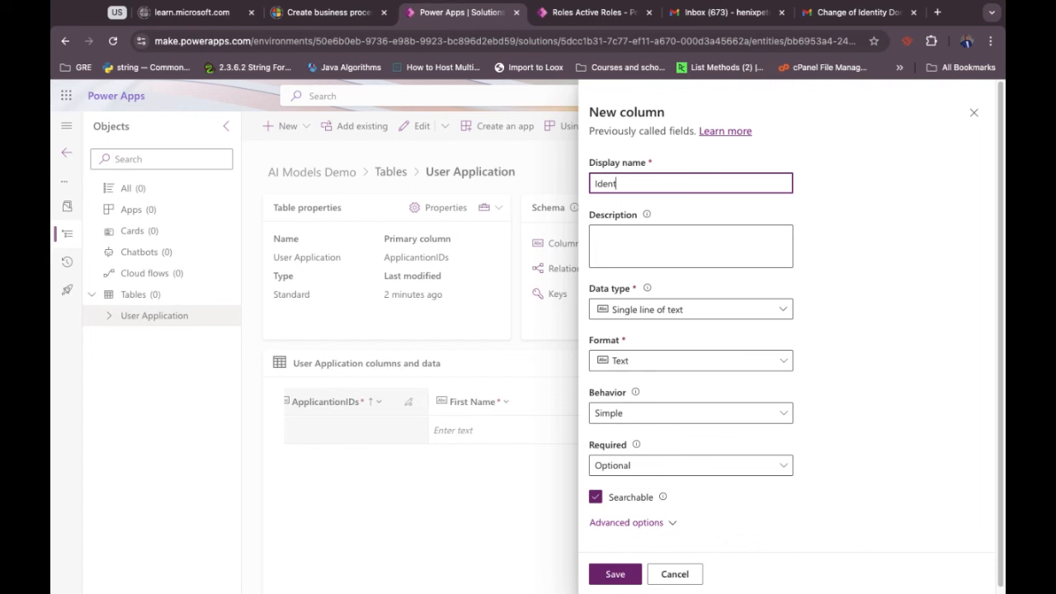
text(ity Docm)
key(BackSpace)
text(ument)
click(838, 304)
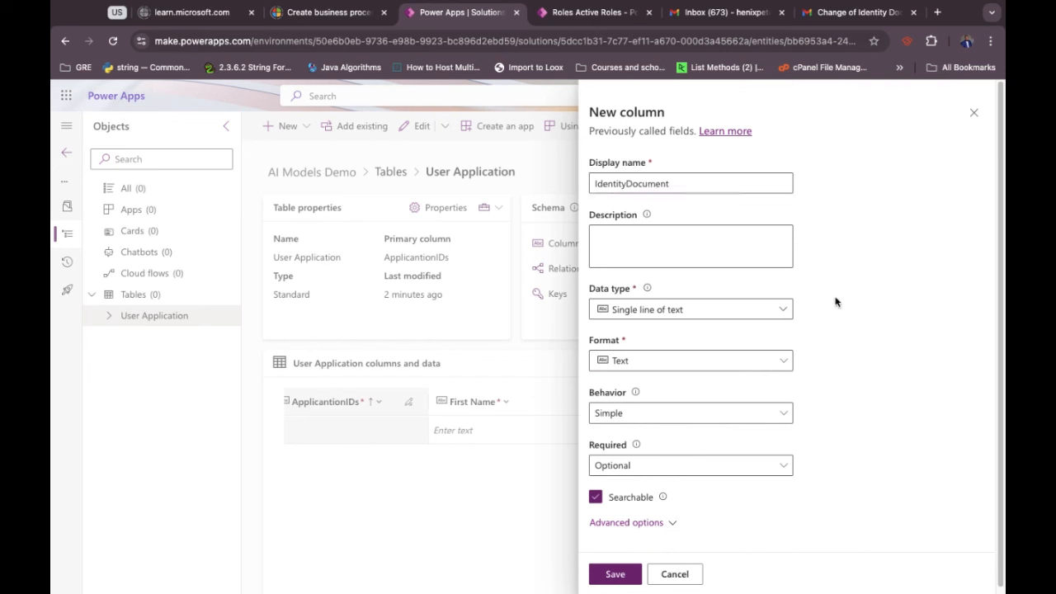
click(695, 310)
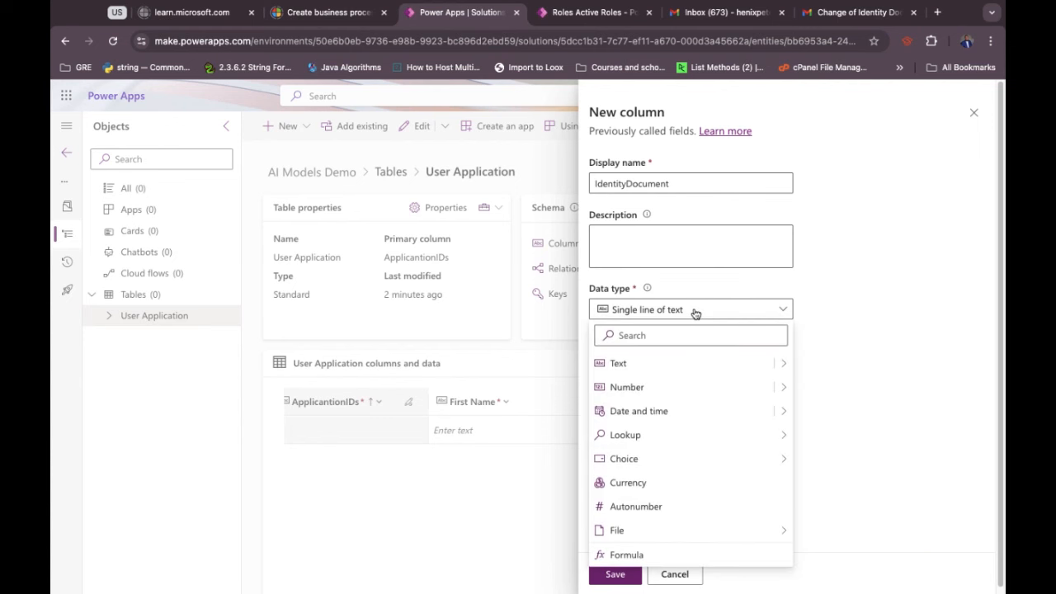
mouse_move(728, 536)
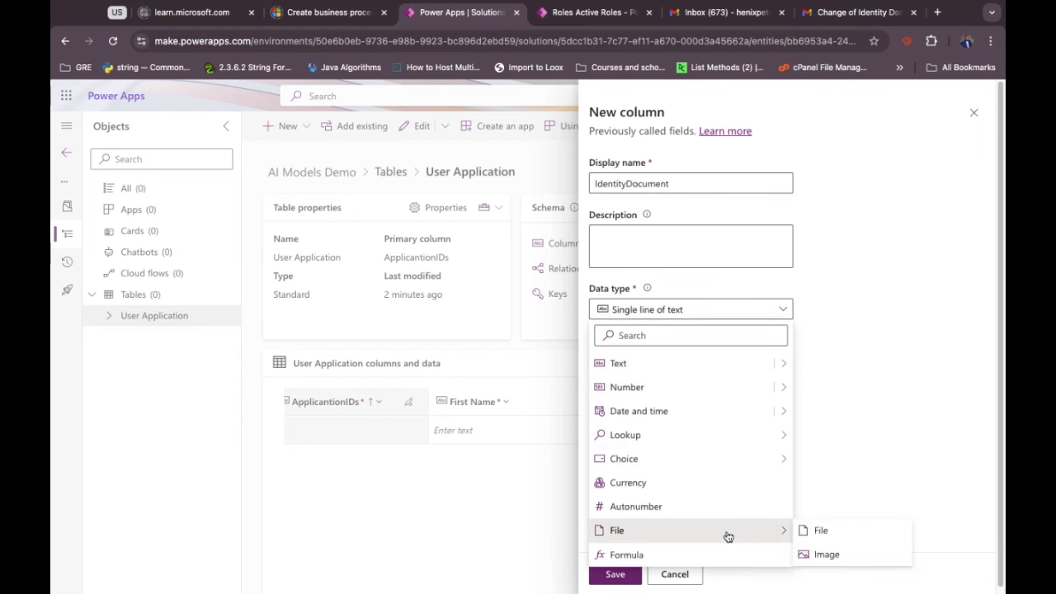
click(827, 555)
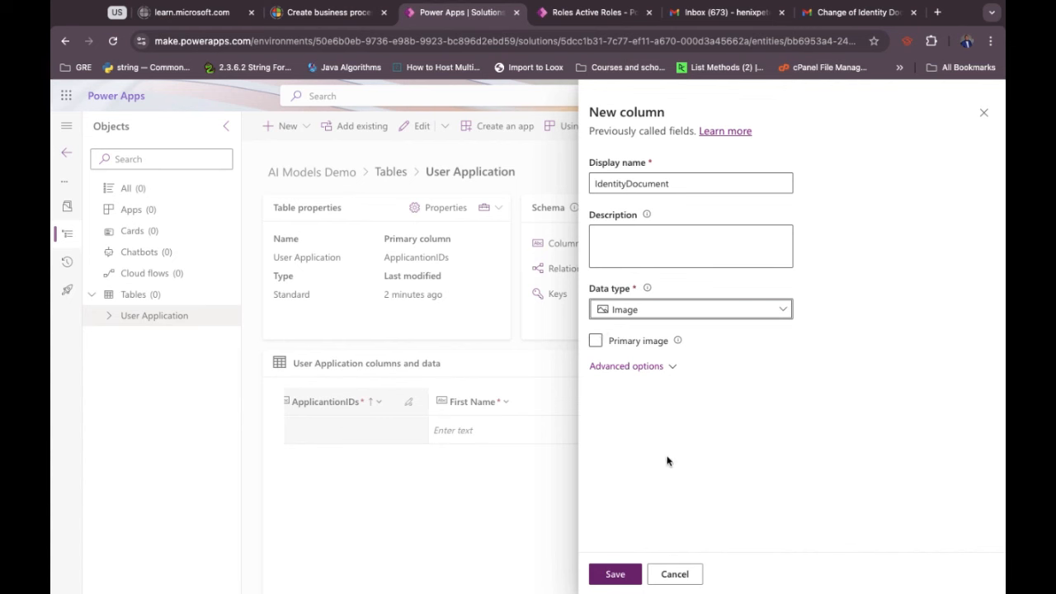
click(615, 576)
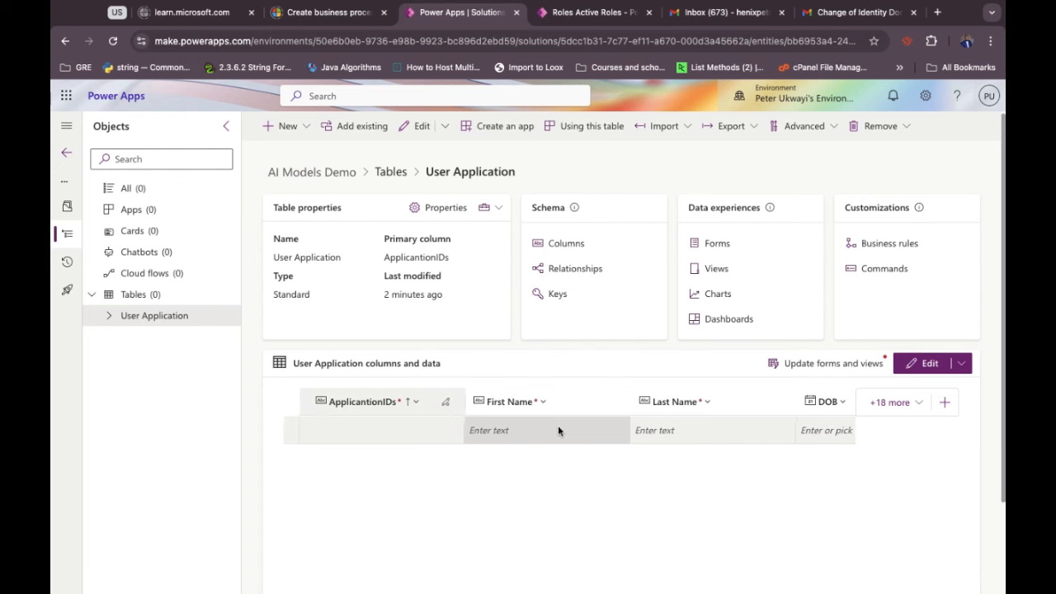
Check that the IdentityDocument column appears after DOB, then return to the tables list.
scroll(558, 431, left, 2)
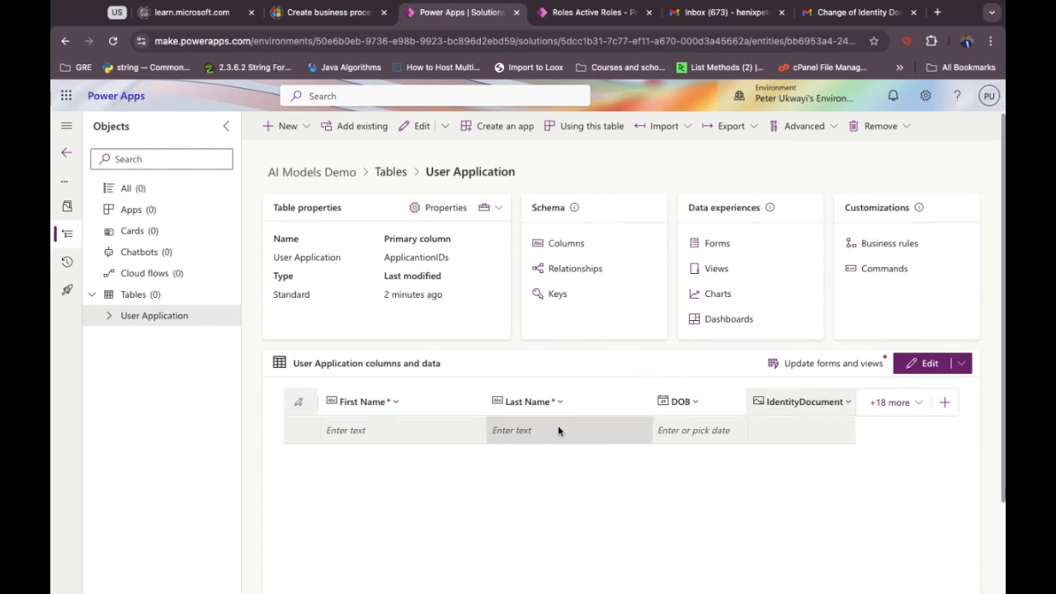
scroll(557, 430, left, 1)
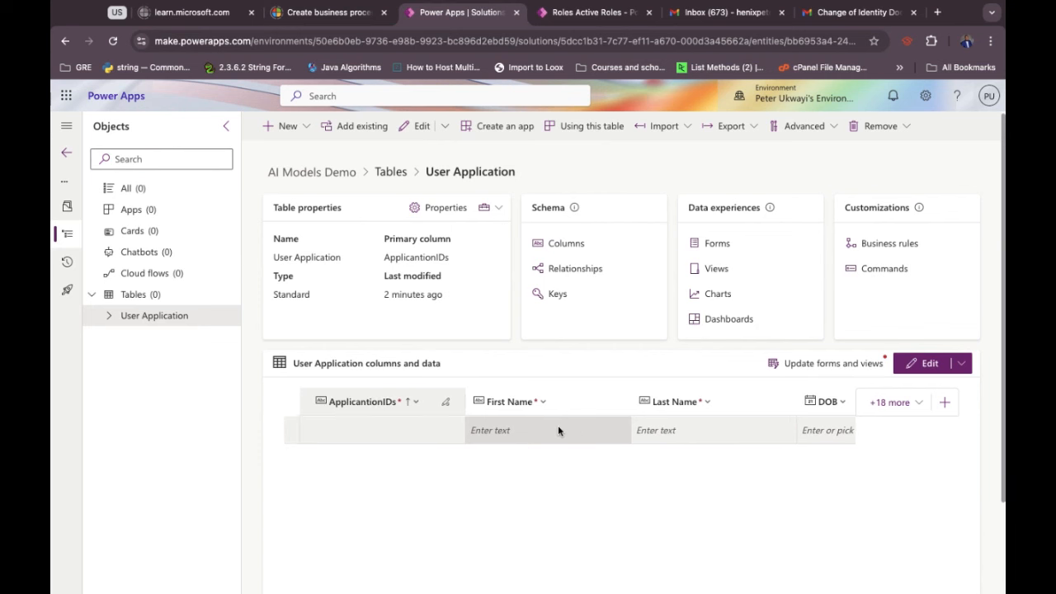
scroll(558, 425, right, 3)
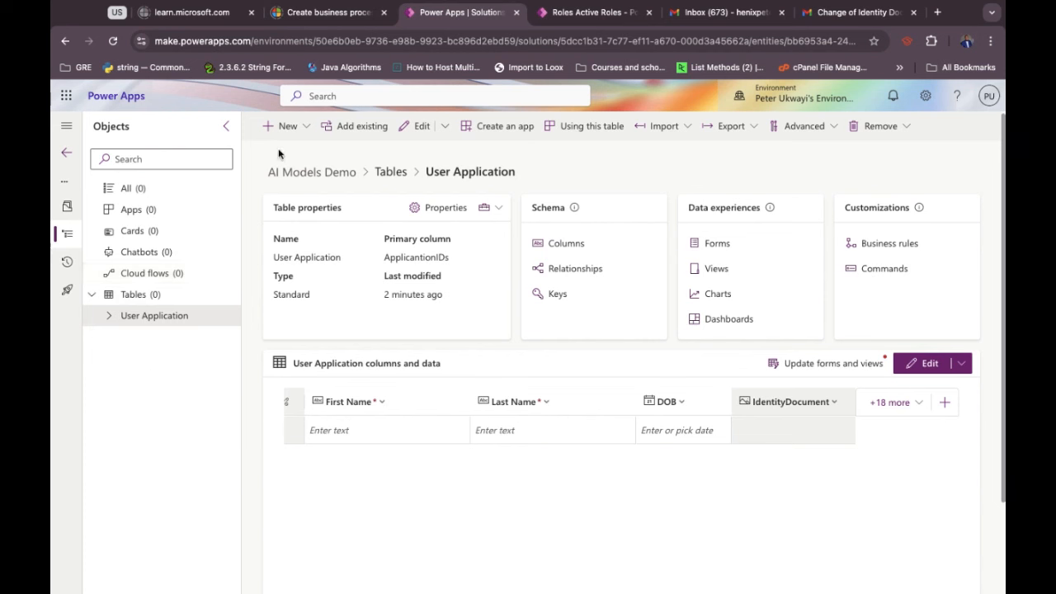
click(140, 297)
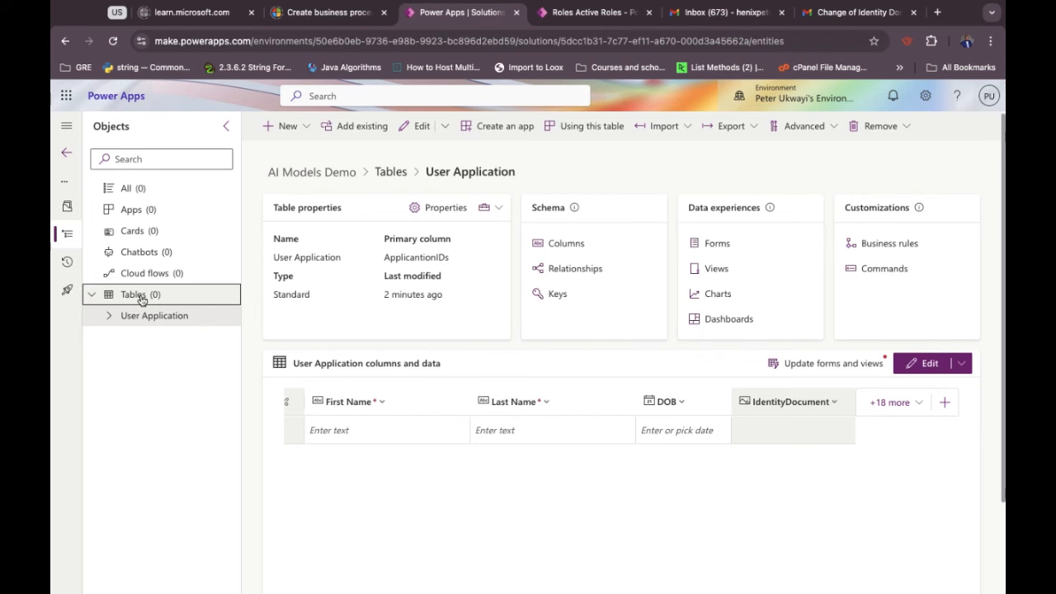
Choose New > Table in the AI Models Demo solution to get a blank New table form.
click(278, 135)
mouse_move(361, 319)
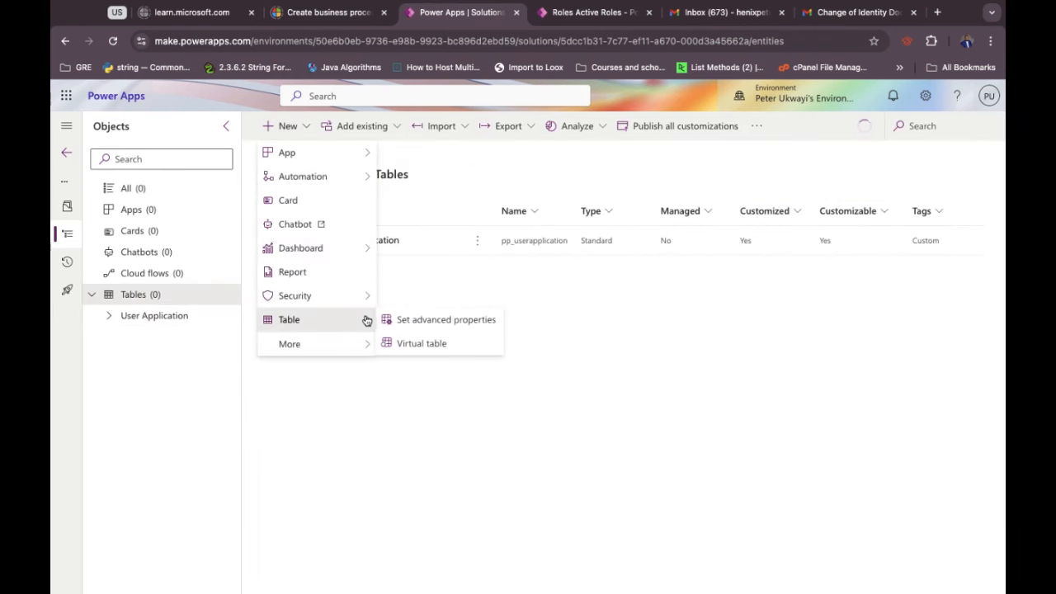
click(413, 322)
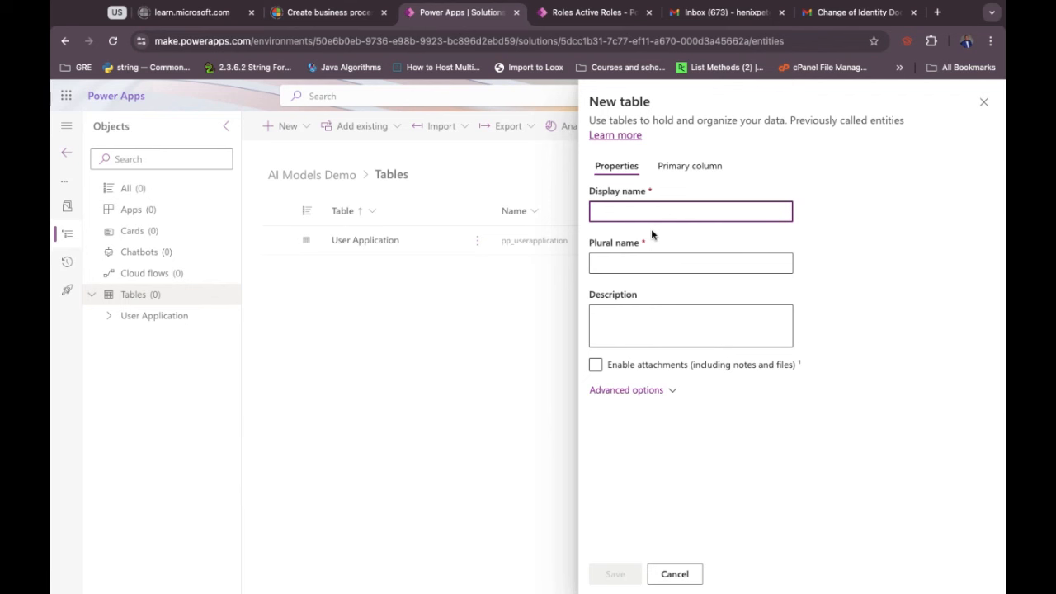
Name the new table 'Accepted Members', leave Enable attachments off, and save it.
text(M)
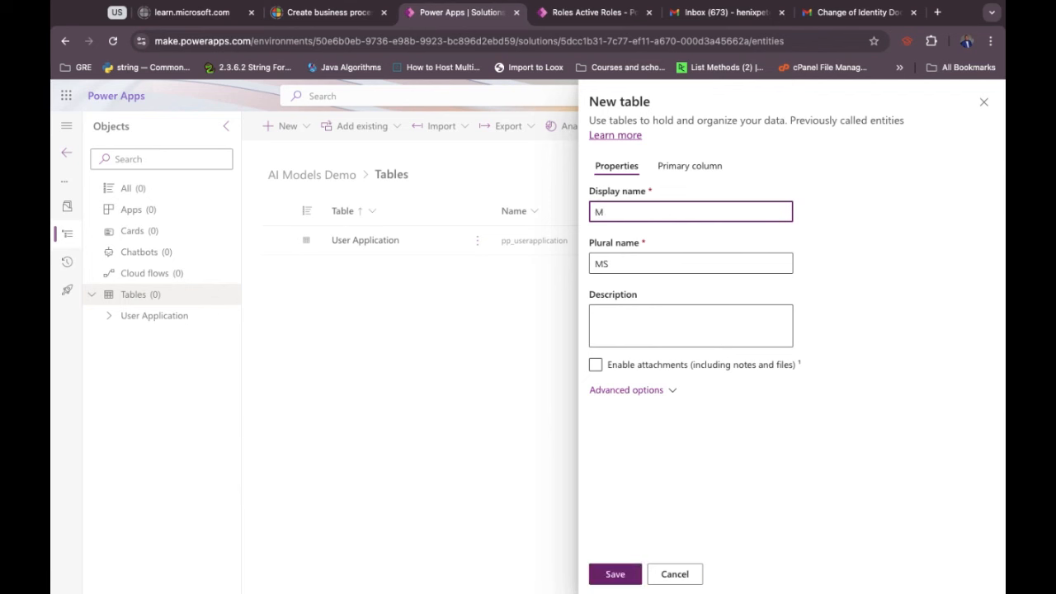
key(BackSpace)
text(Accepted)
key(BackSpace)
key(BackSpace)
key(BackSpace)
text(ta)
key(BackSpace)
text(t)
key(BackSpace)
text(ed Members)
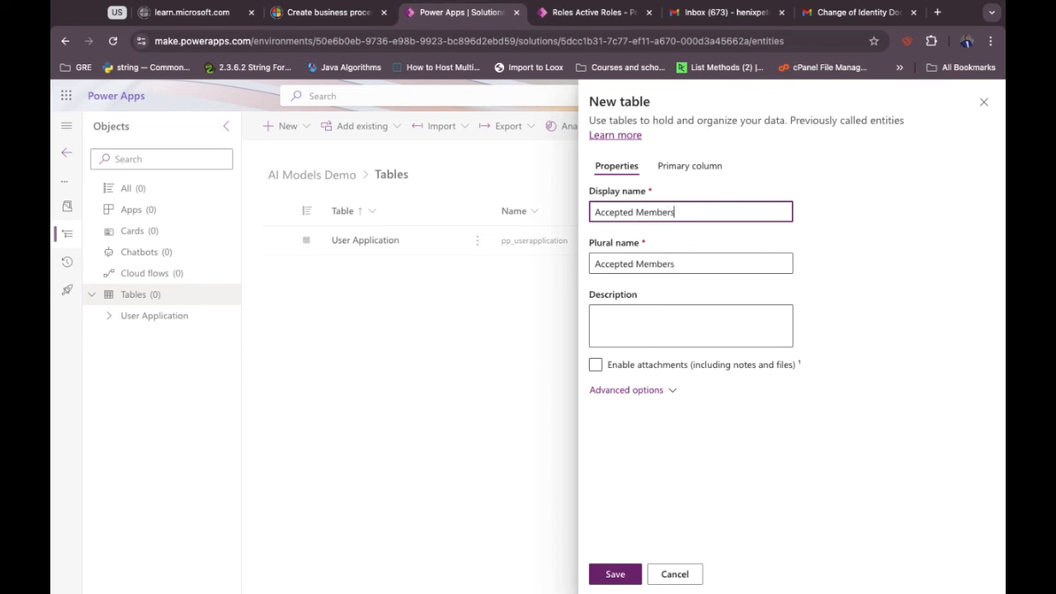
click(867, 316)
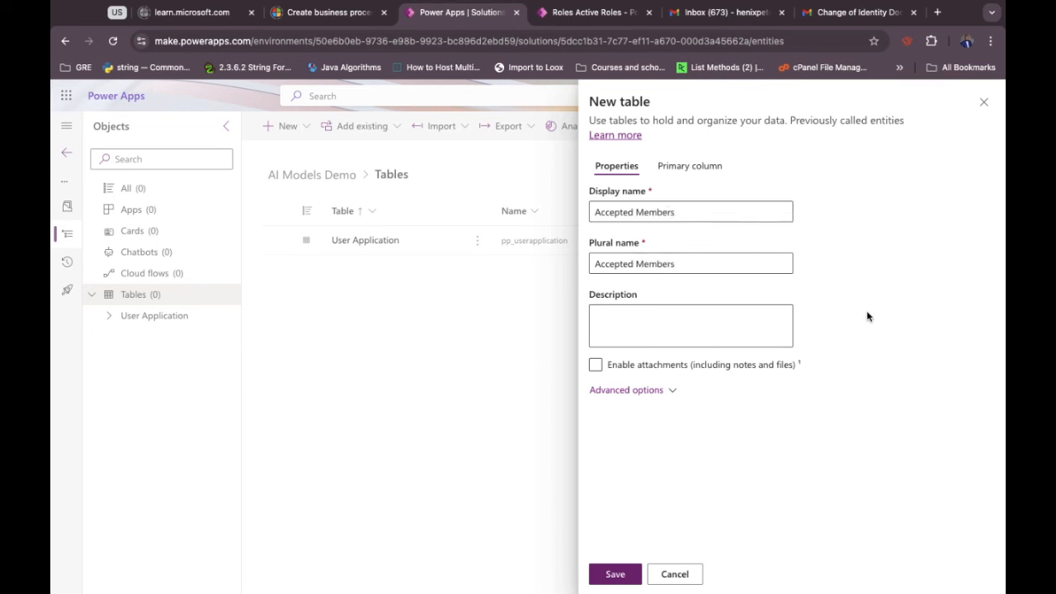
click(597, 367)
click(595, 365)
click(614, 575)
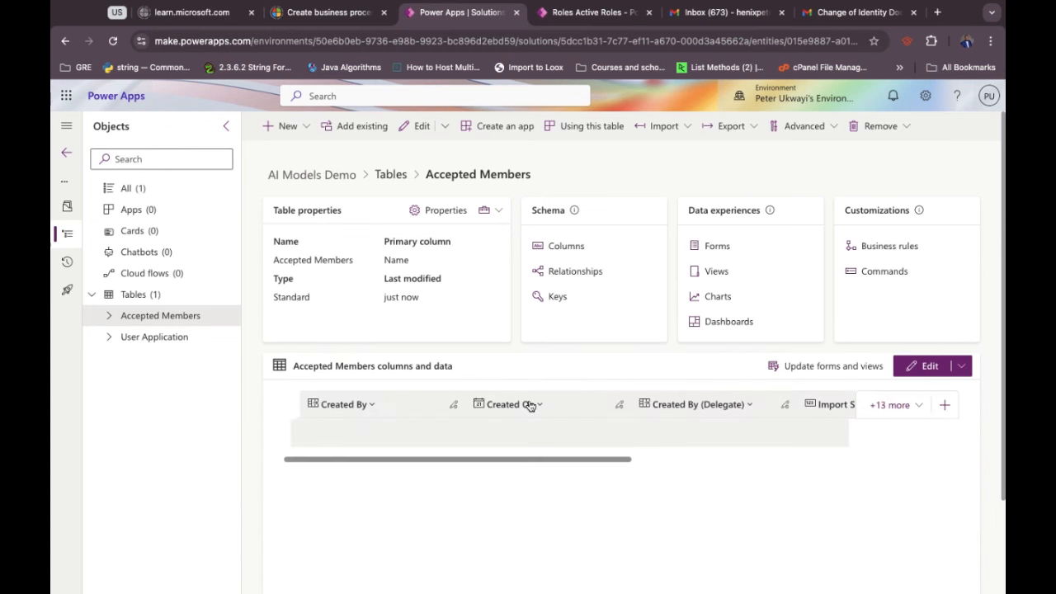
In the '+13 more' column list, deselect all columns except Name (Primary) and save.
click(886, 406)
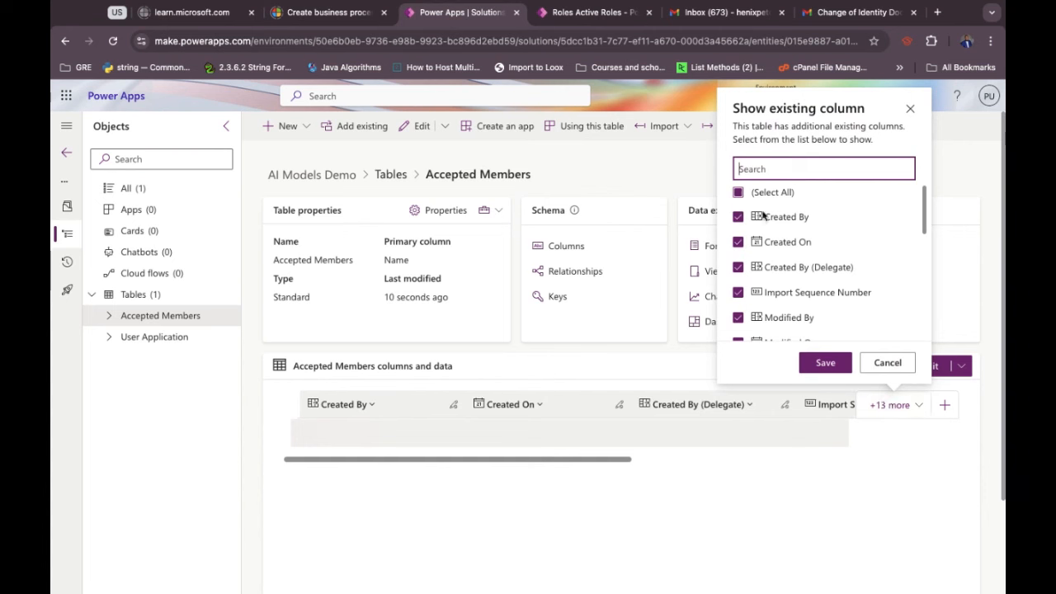
click(738, 193)
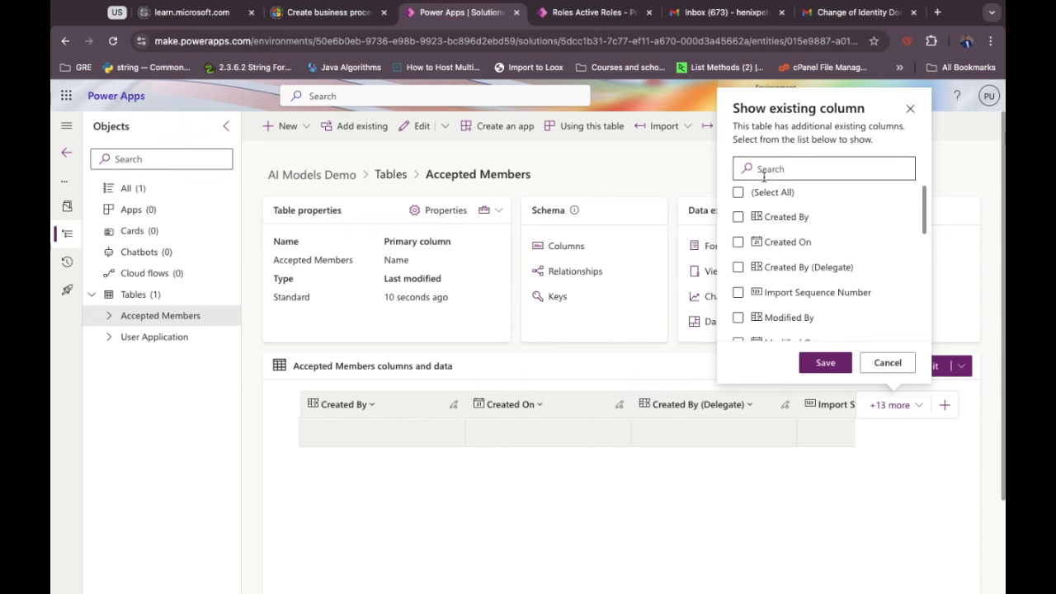
scroll(754, 301, down, 4)
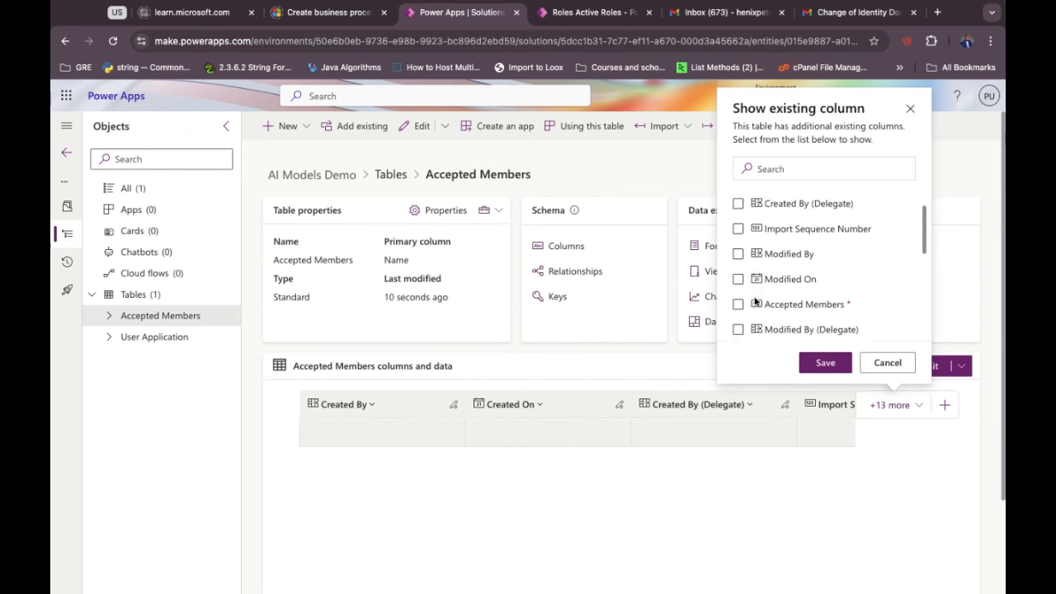
scroll(754, 301, down, 1)
click(738, 305)
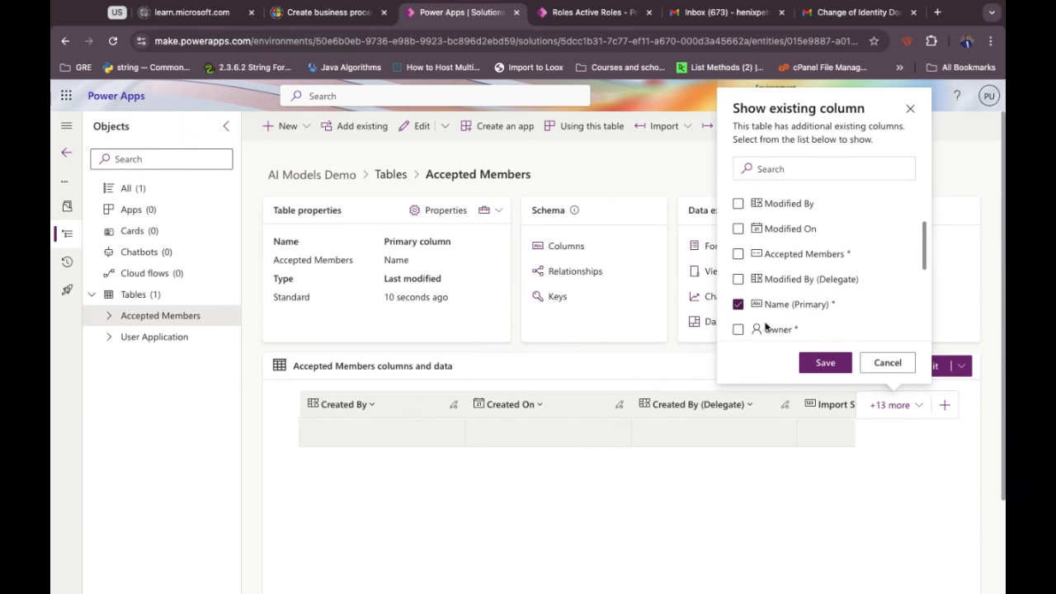
click(807, 363)
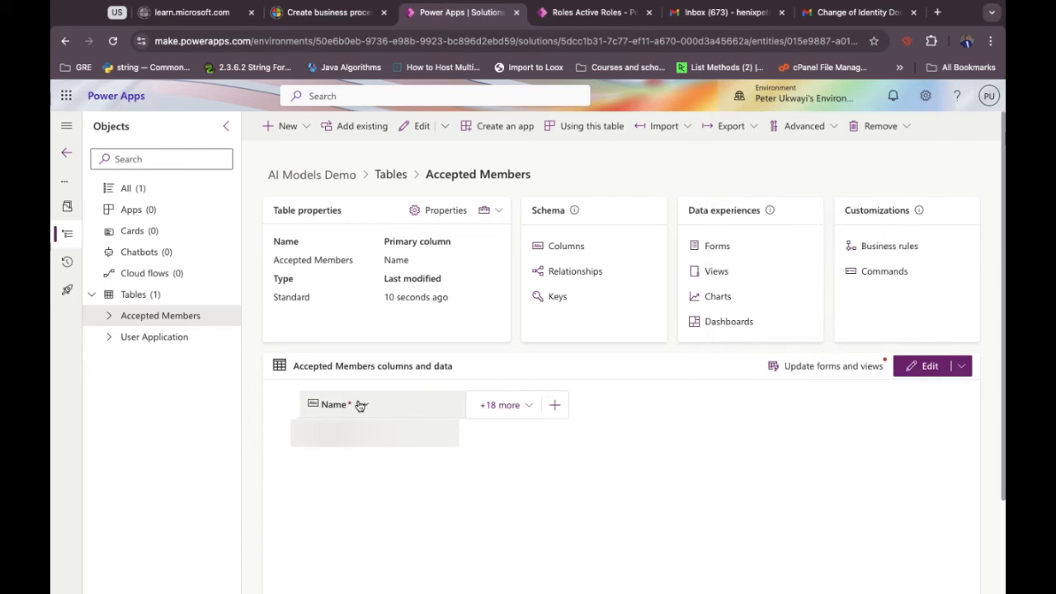
click(352, 405)
Change the Name column's display name to 'First Name' and save it.
click(345, 430)
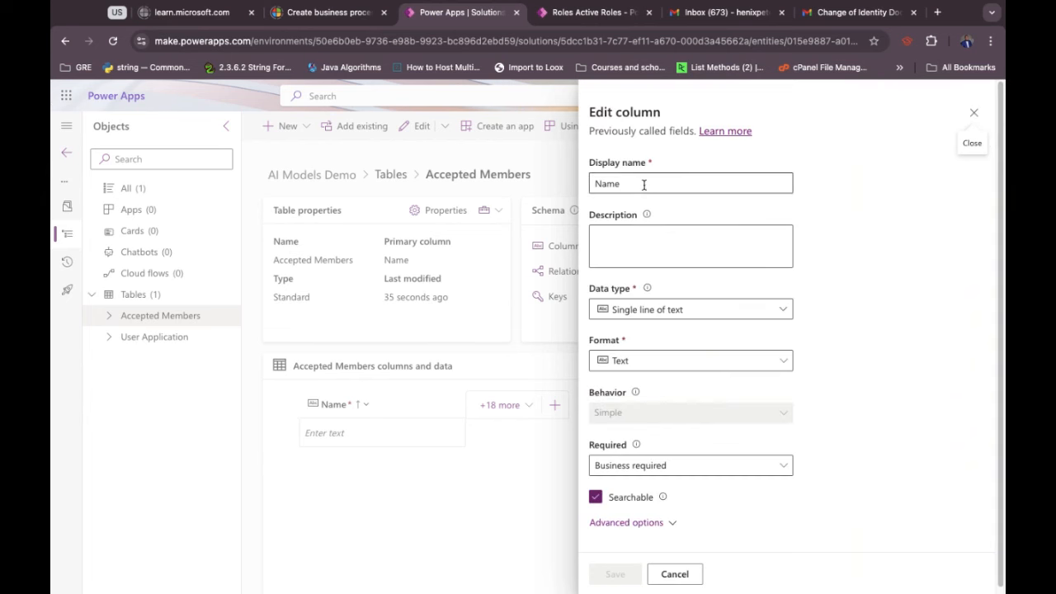
click(637, 183)
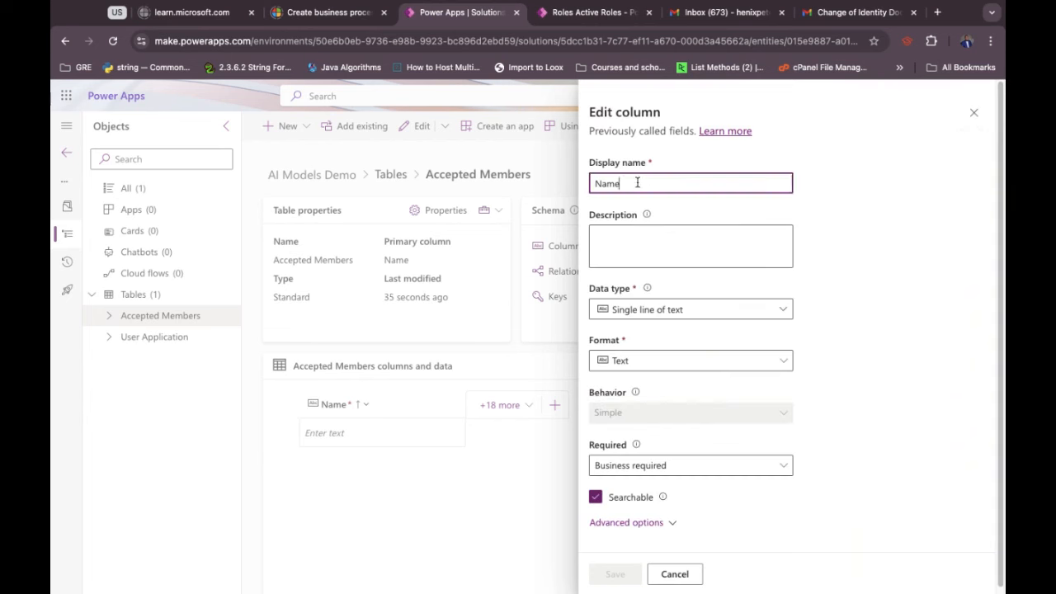
key(BackSpace)
key(BackSpace)
key(BackSpace)
key(BackSpace)
text(Fir)
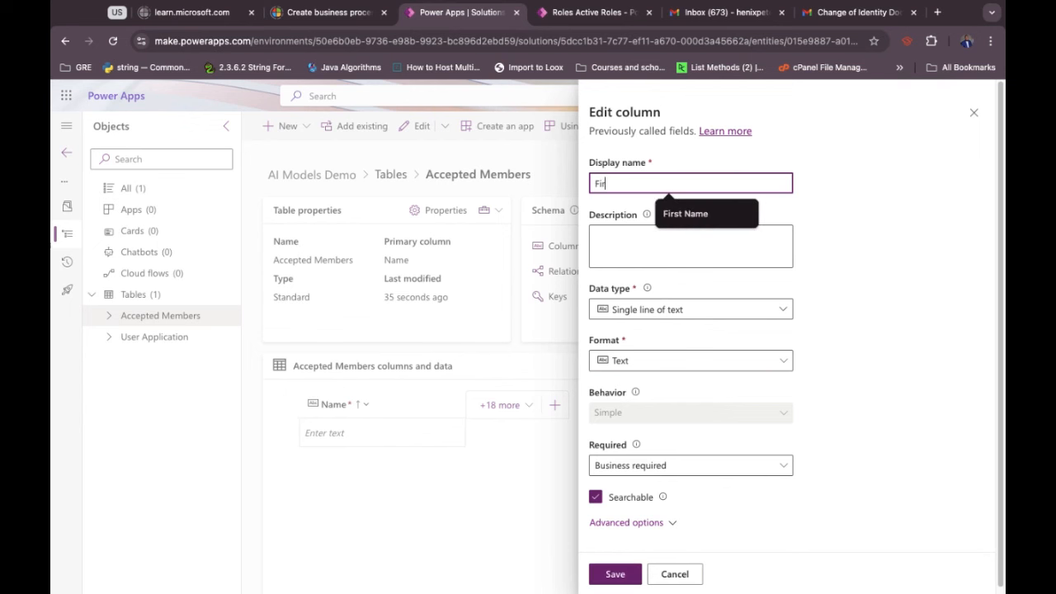
text(st Nam)
click(688, 214)
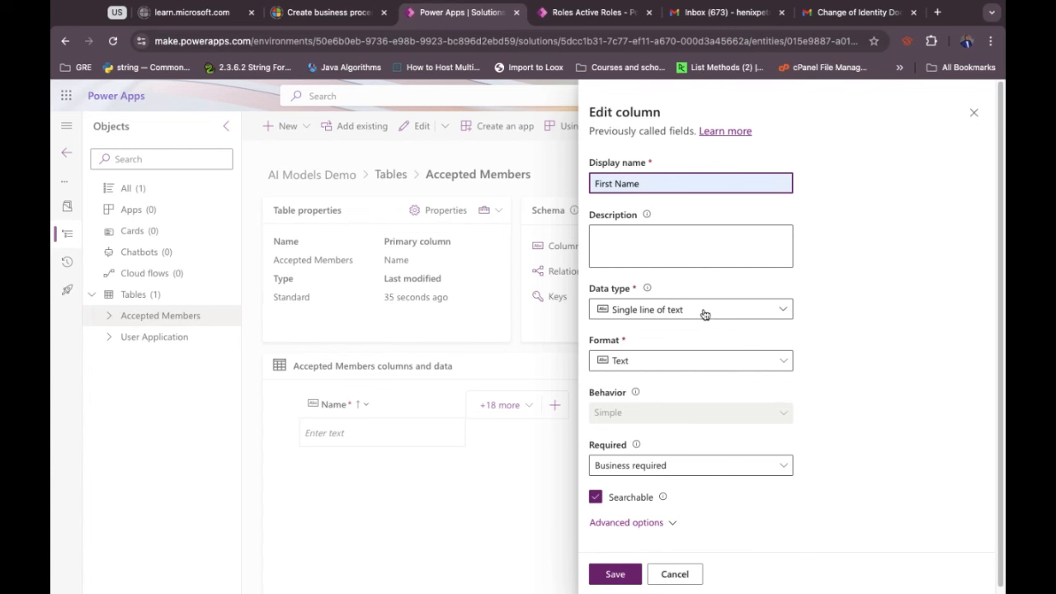
scroll(751, 414, down, 1)
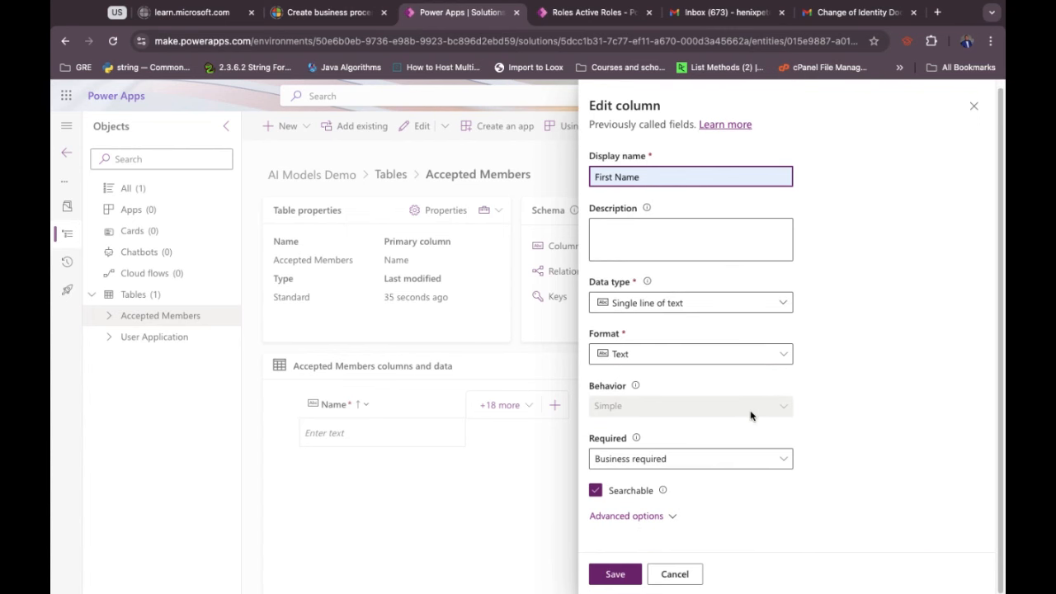
click(615, 577)
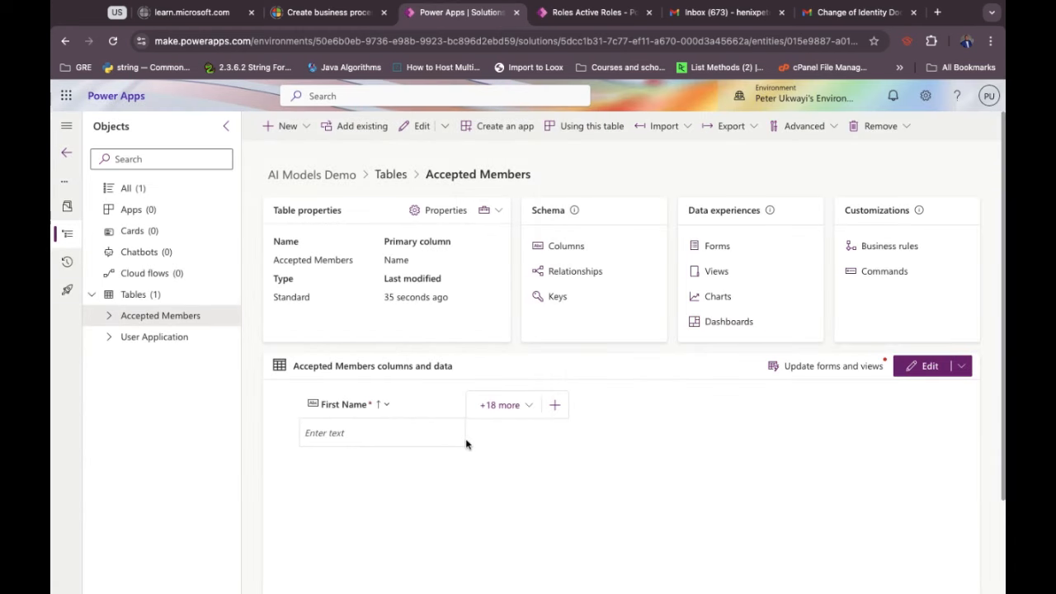
click(556, 405)
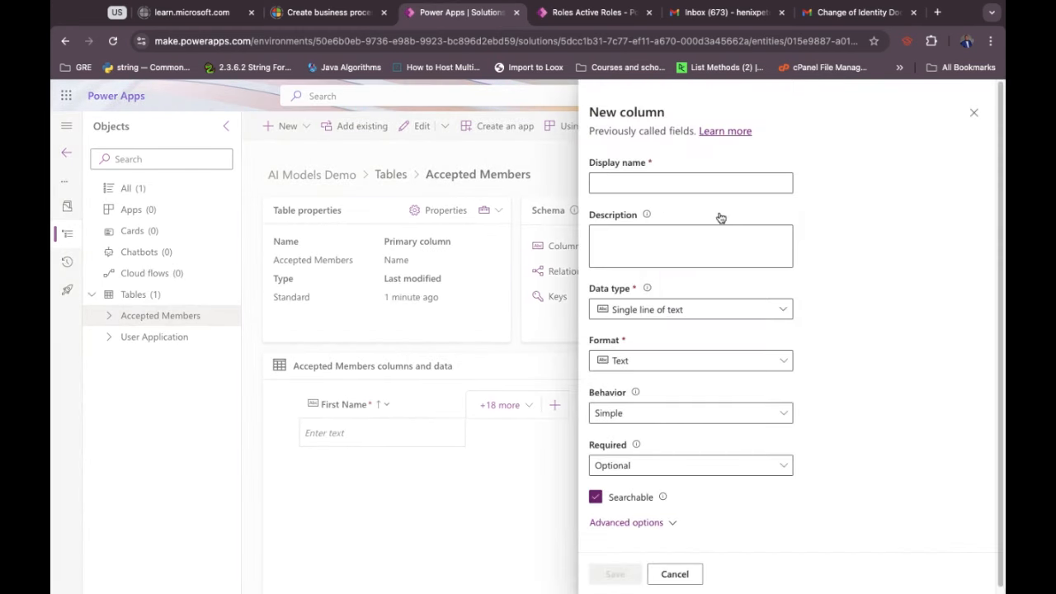
Add a Last Name text column to Accepted Members and save it.
click(668, 182)
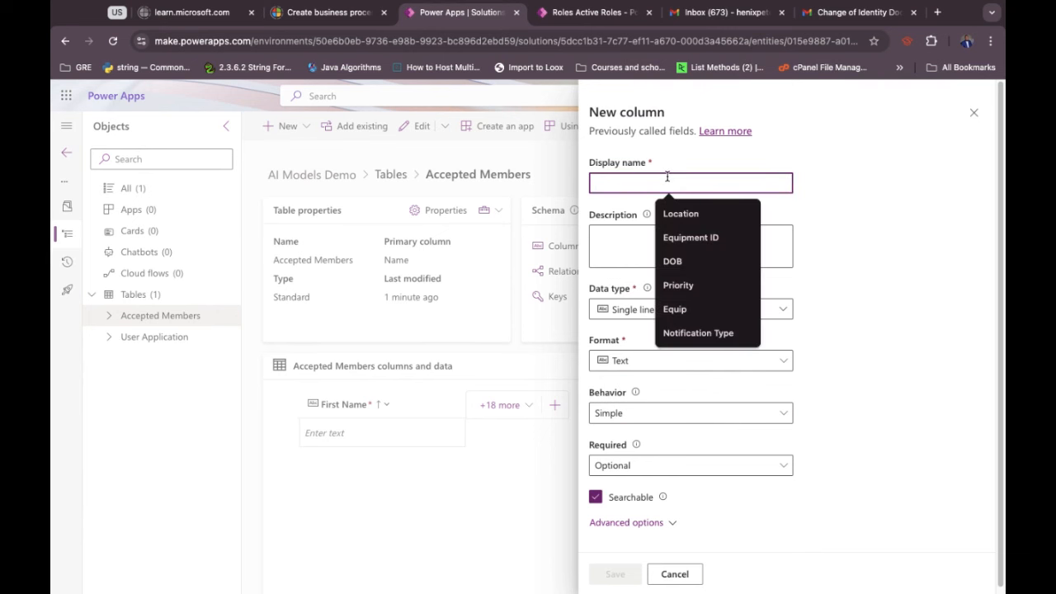
text(Last Name)
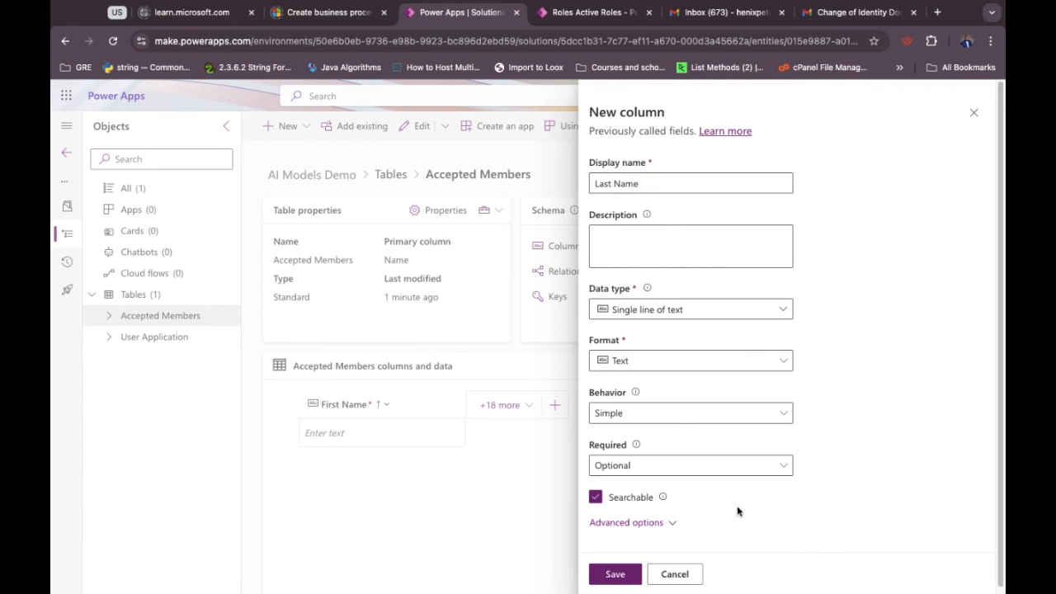
click(614, 573)
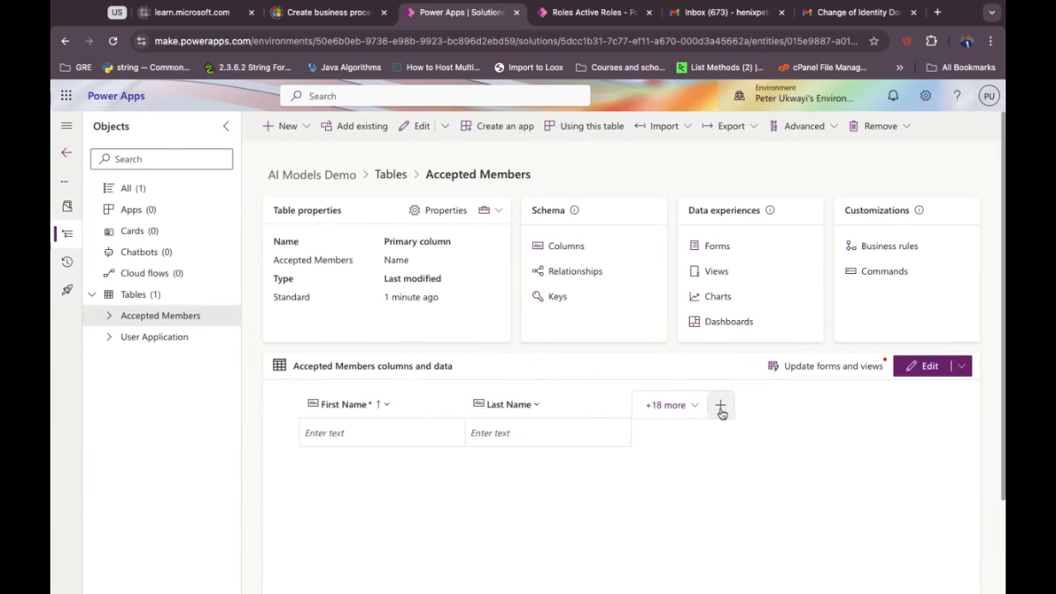
Add a Birth Date column of type Date and time with Date only format, and save it.
click(720, 408)
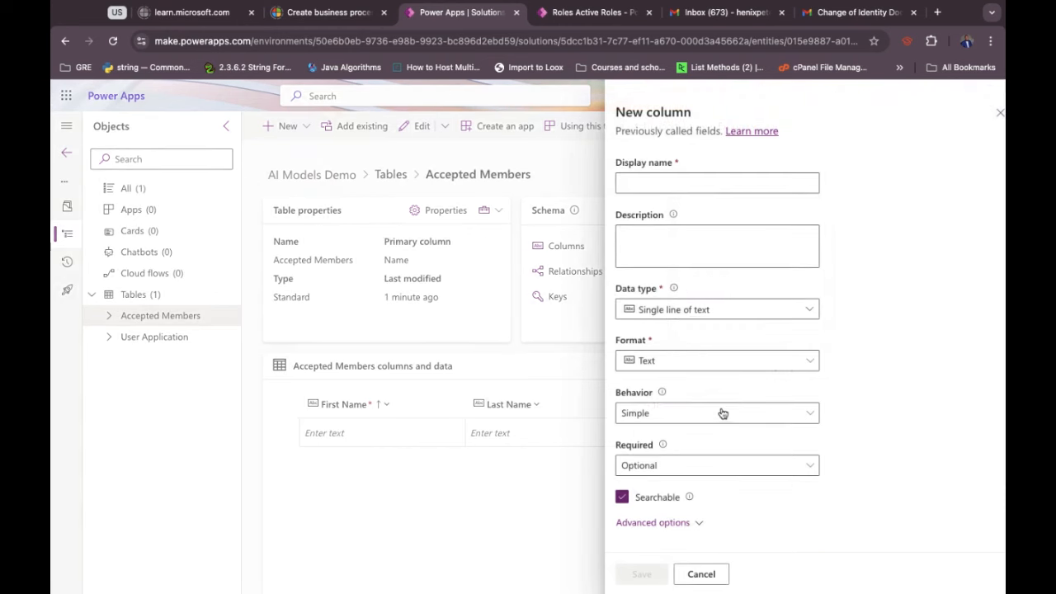
click(654, 177)
text(Date)
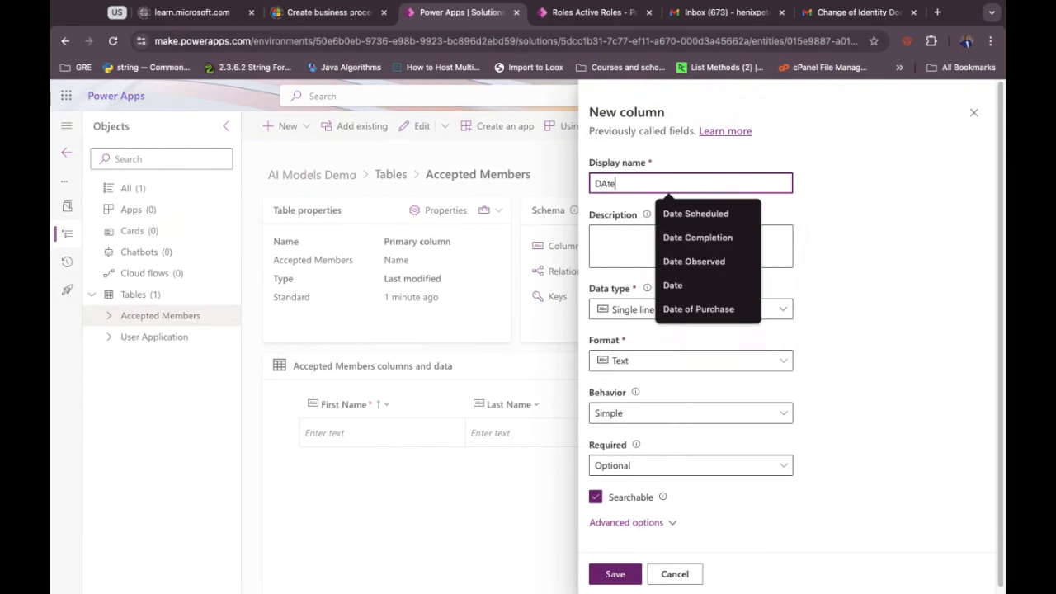
key(BackSpace)
key(BackSpace)
key(BackSpace)
key(BackSpace)
text(Bi)
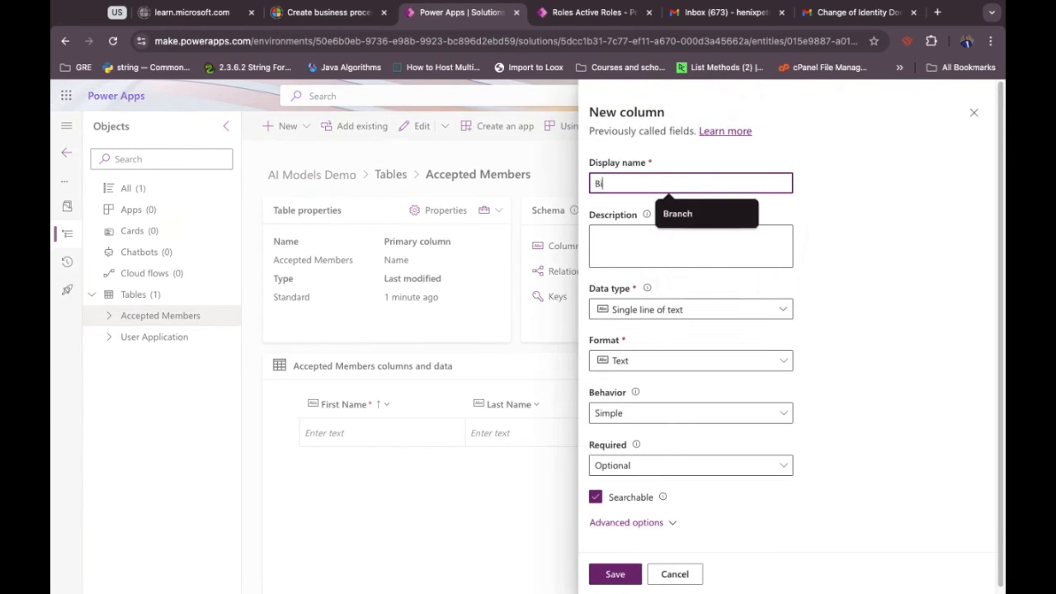
text(rth Date)
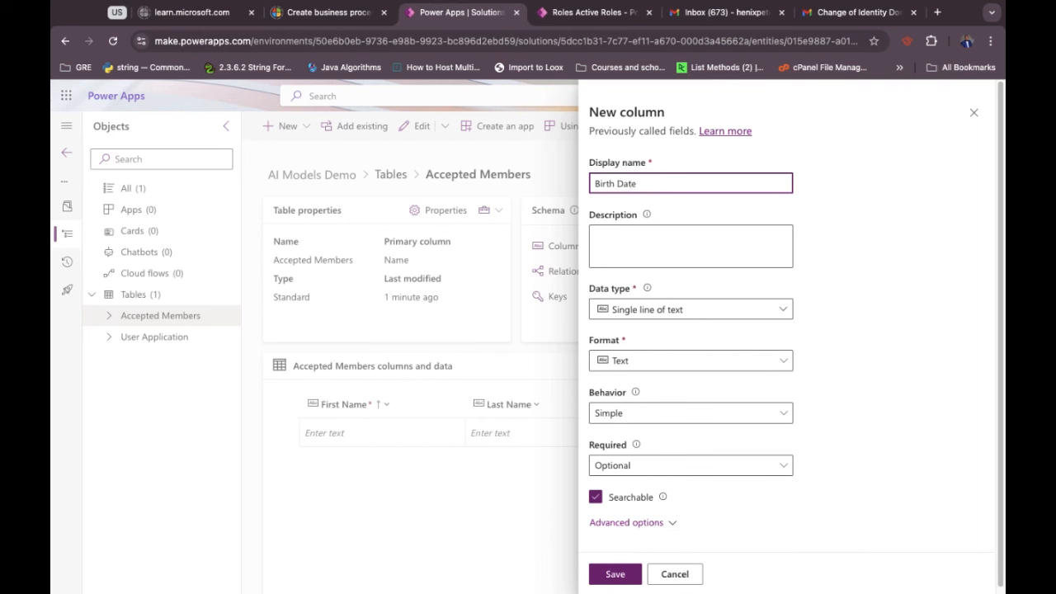
click(849, 320)
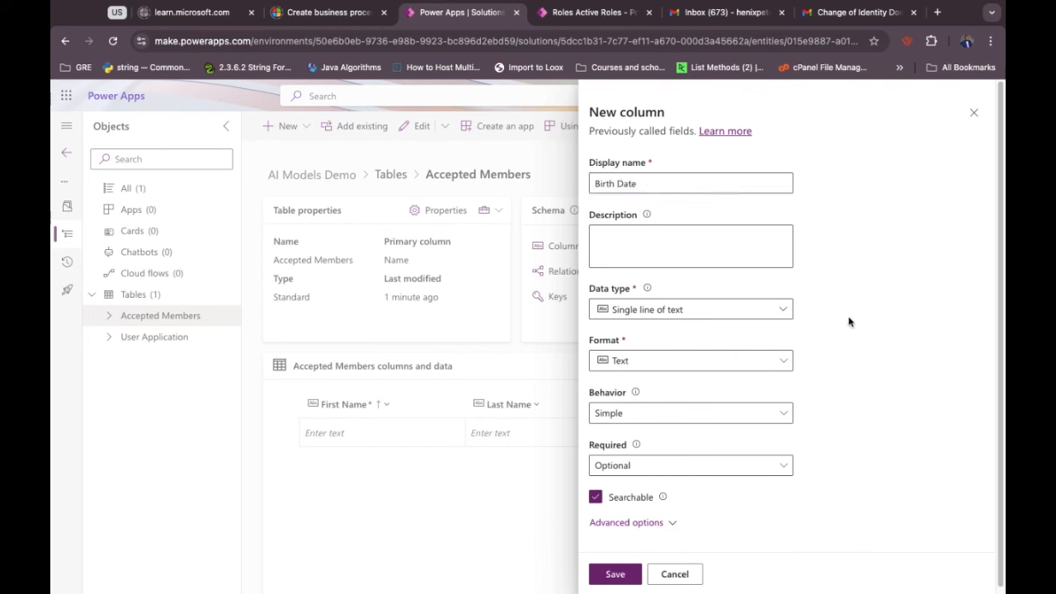
click(722, 315)
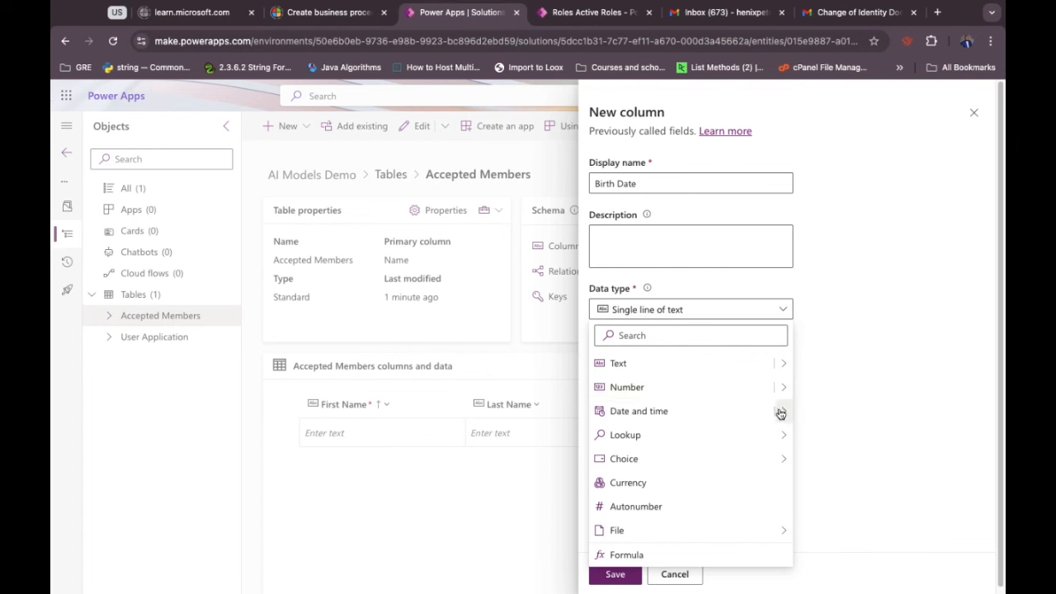
mouse_move(780, 414)
click(812, 411)
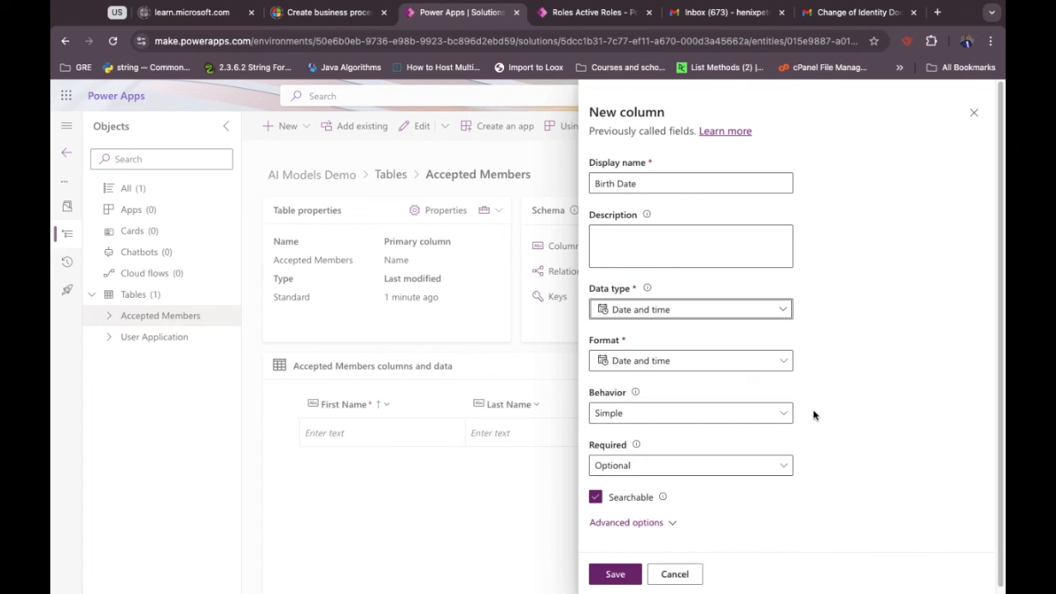
click(701, 367)
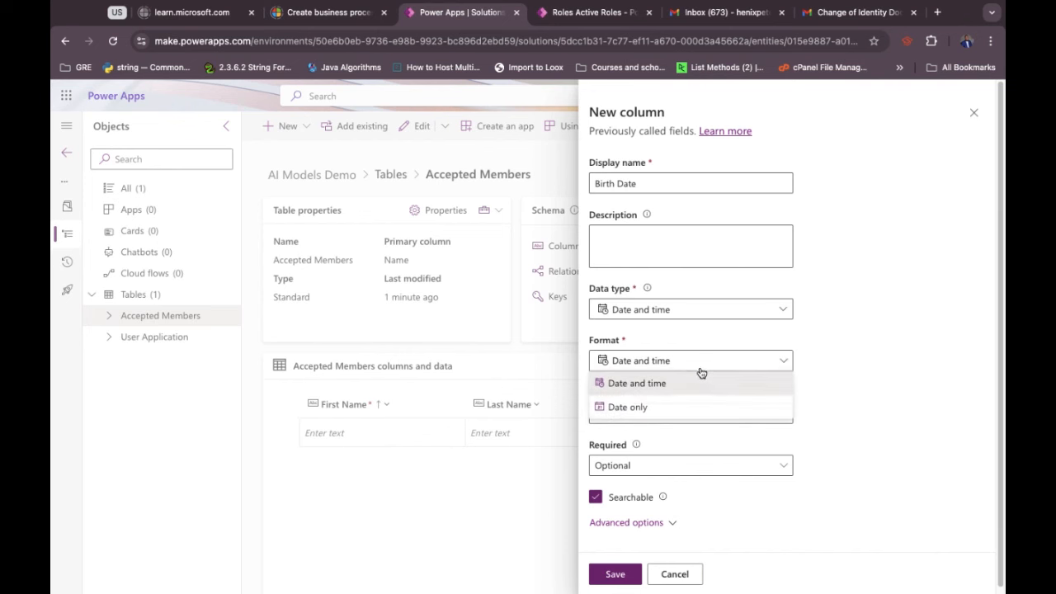
click(684, 407)
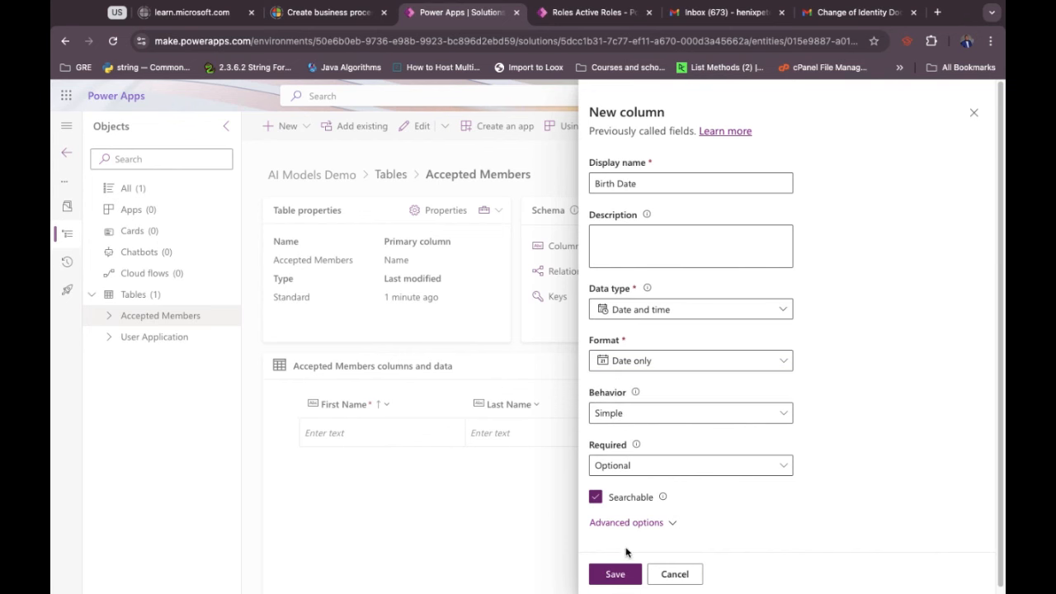
click(614, 573)
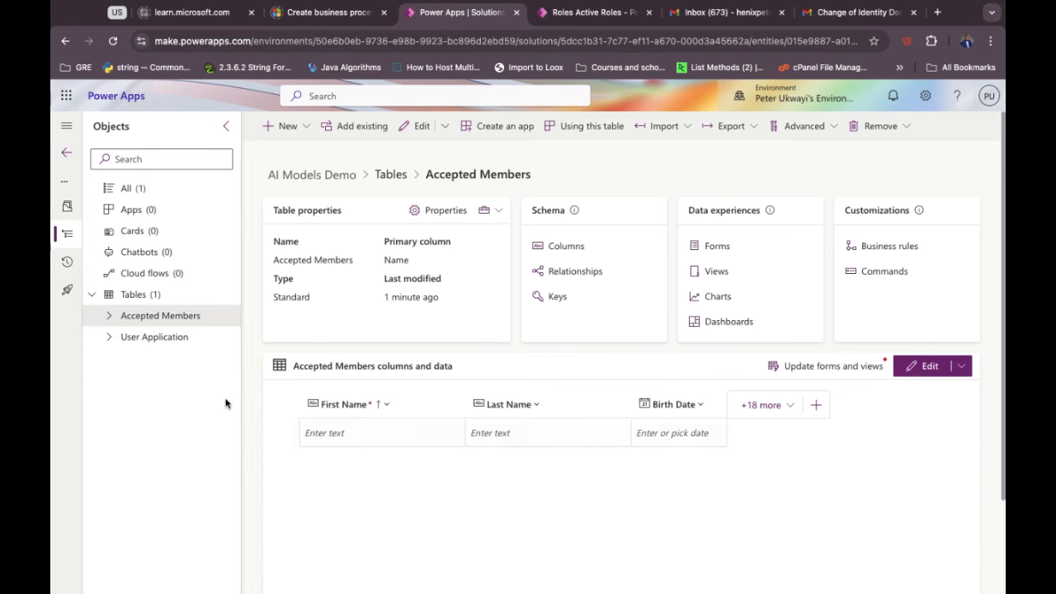
click(172, 342)
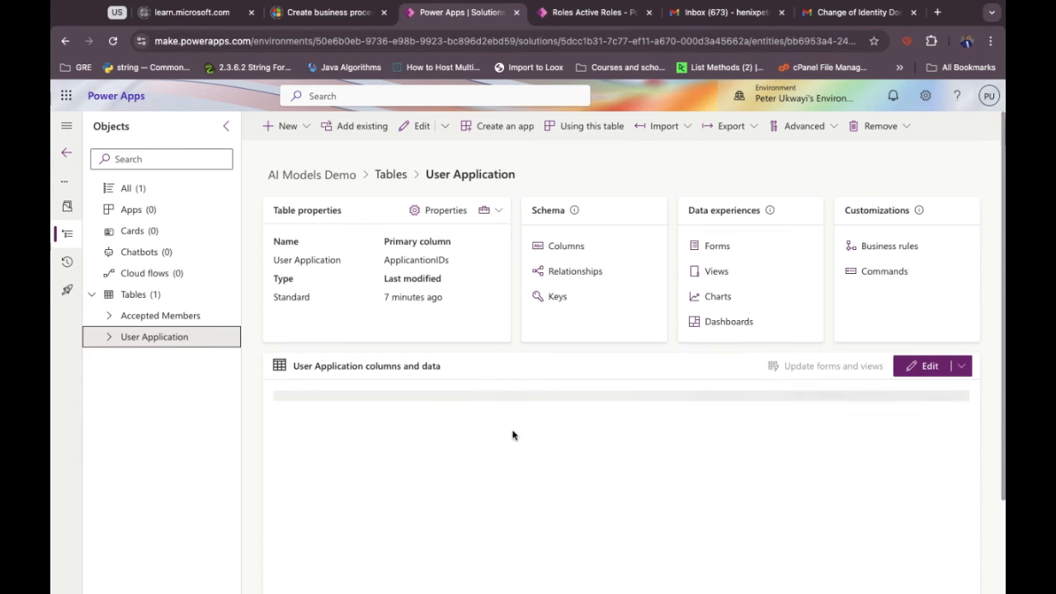
Scroll through the User Application columns, glance at Accepted Members, then return to User Application.
scroll(511, 433, down, 2)
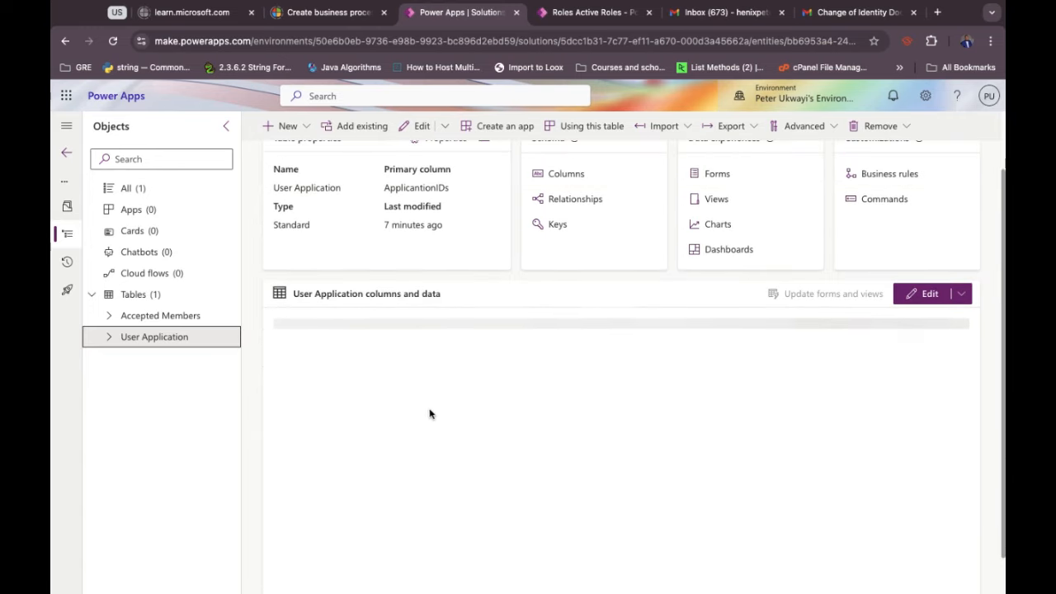
scroll(496, 378, up, 1)
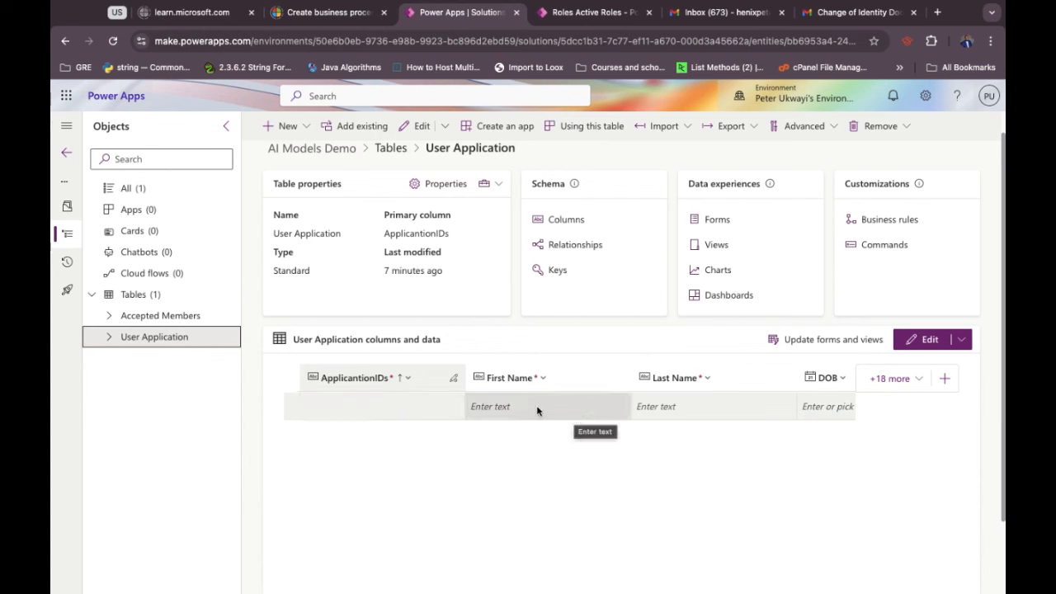
scroll(536, 405, right, 2)
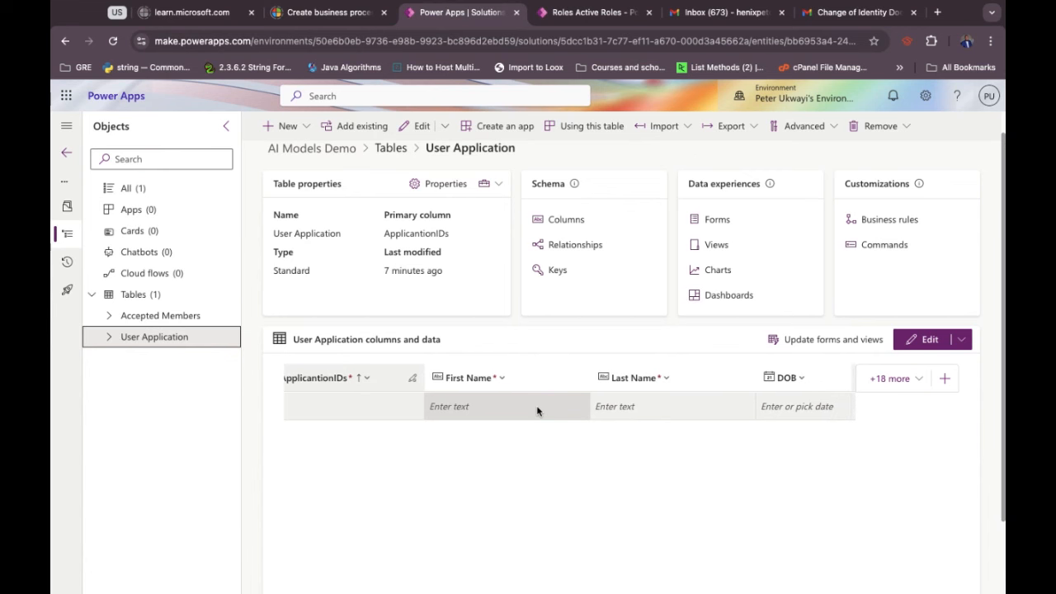
scroll(537, 410, right, 4)
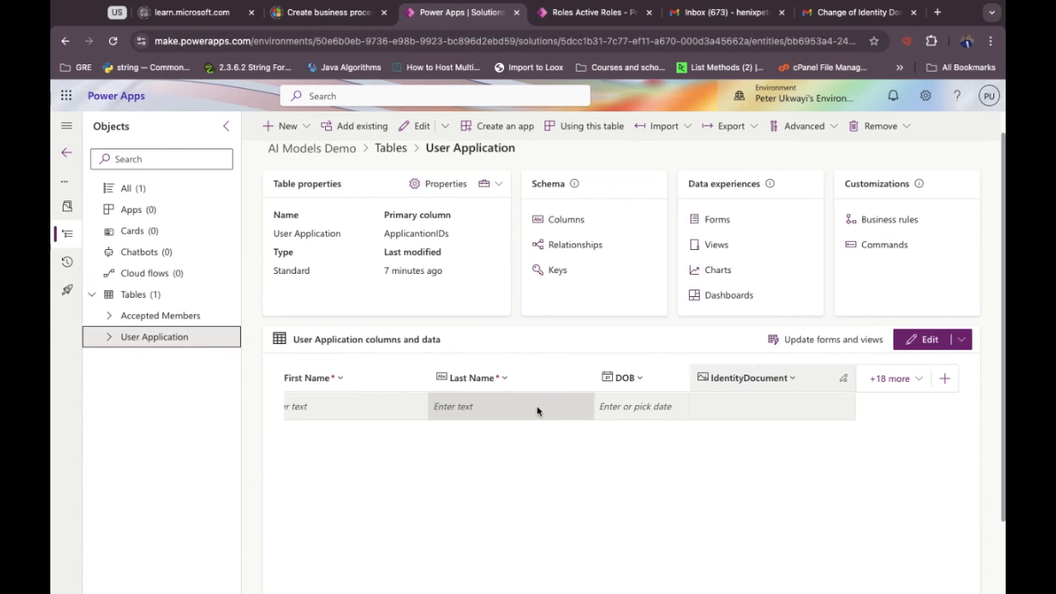
click(163, 317)
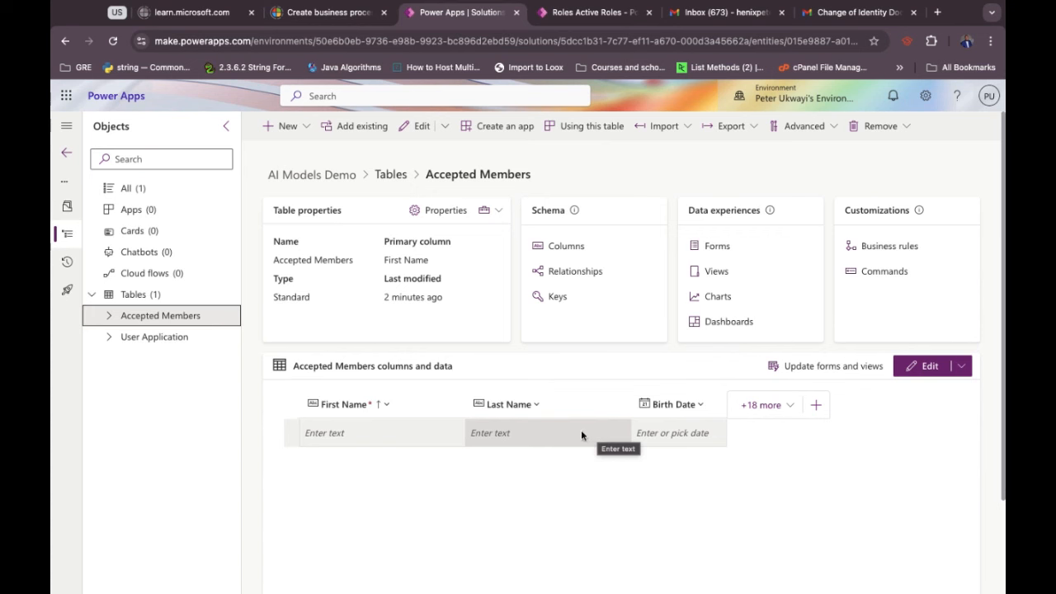
click(187, 340)
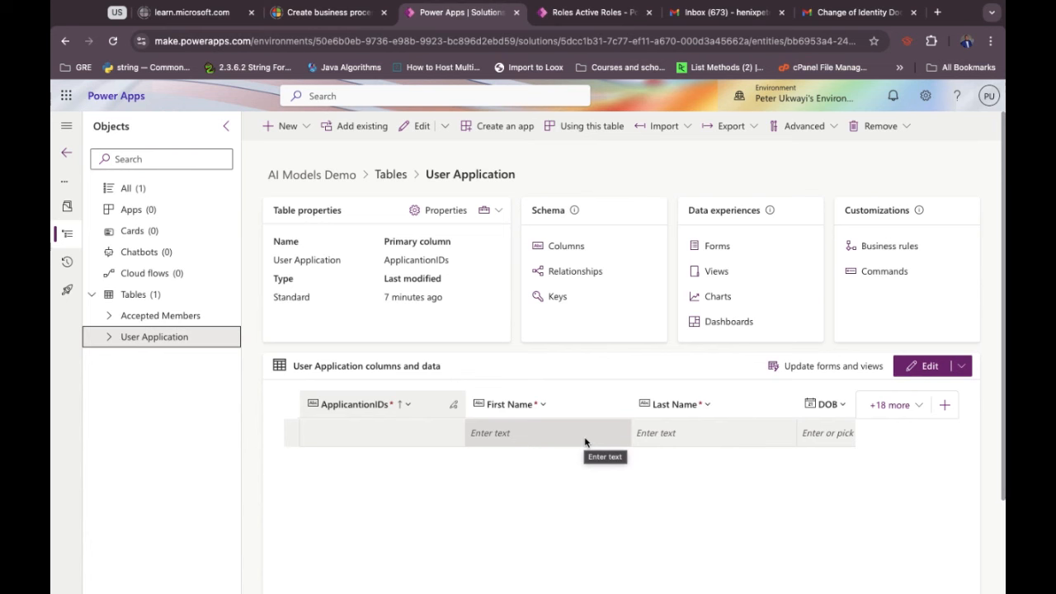
scroll(585, 443, right, 5)
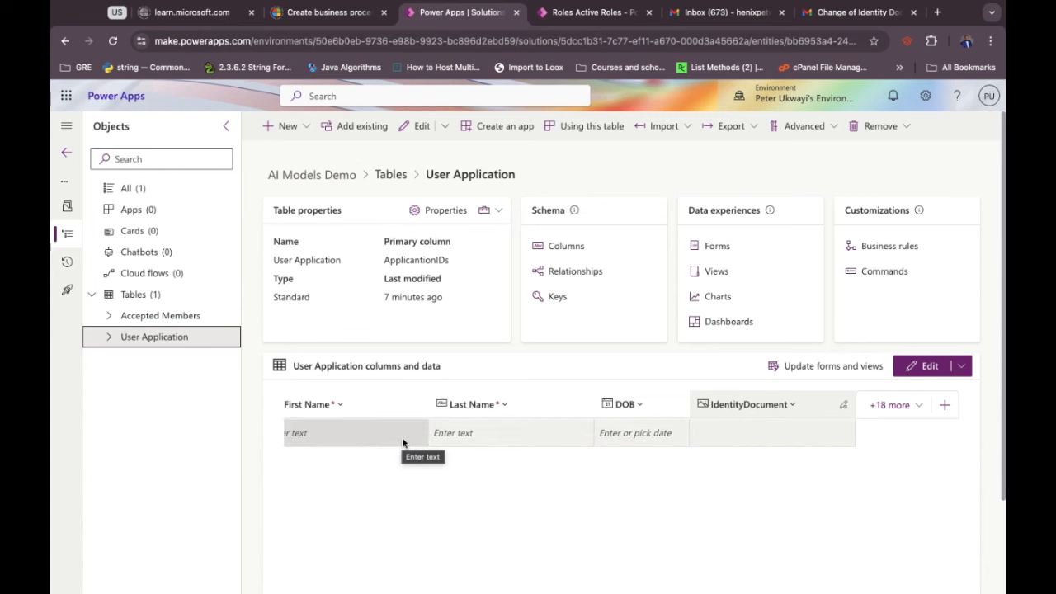
scroll(428, 434, left, 5)
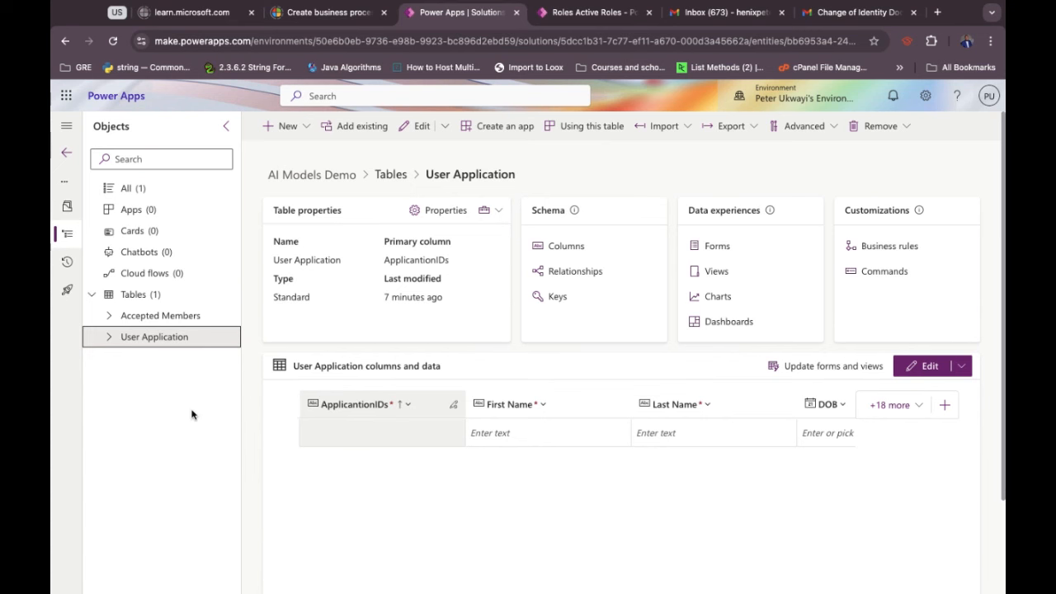
Create a blank tablet canvas app named 'IDinformationGrabber' from the solution's Apps list.
click(169, 218)
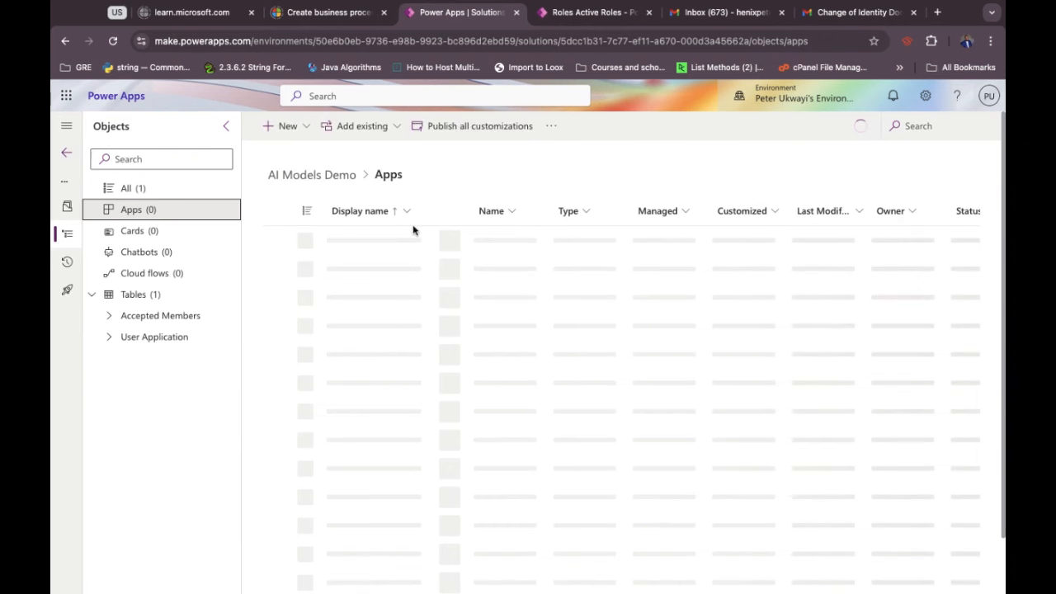
click(289, 127)
mouse_move(360, 155)
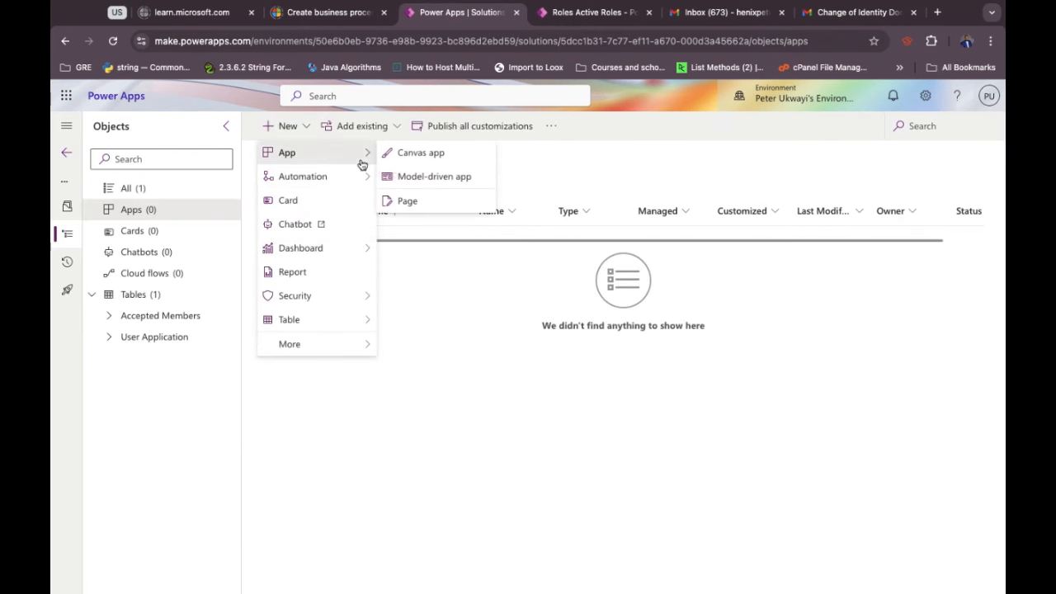
click(439, 155)
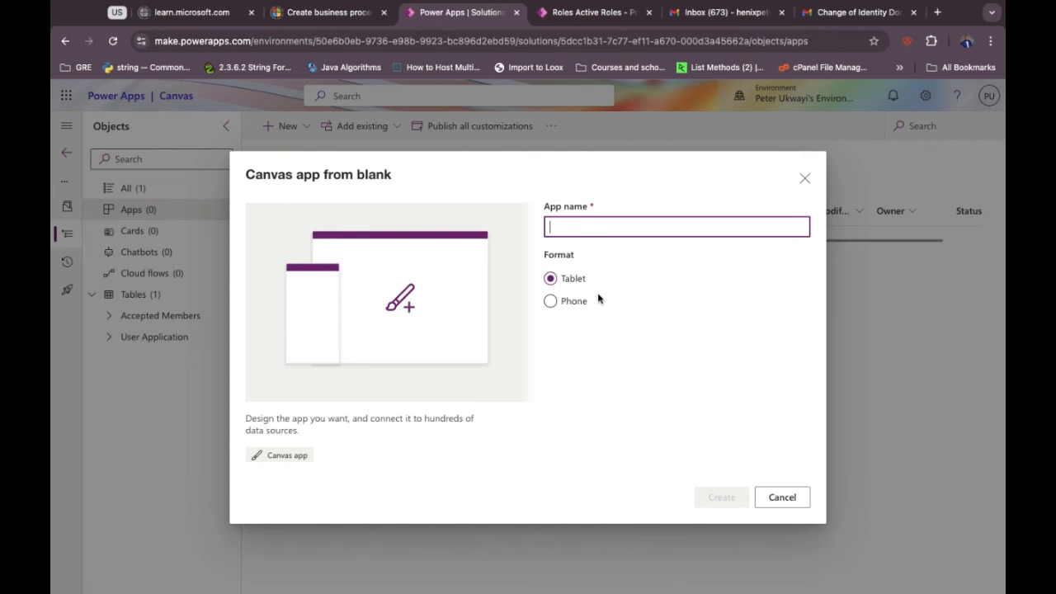
text(ID)
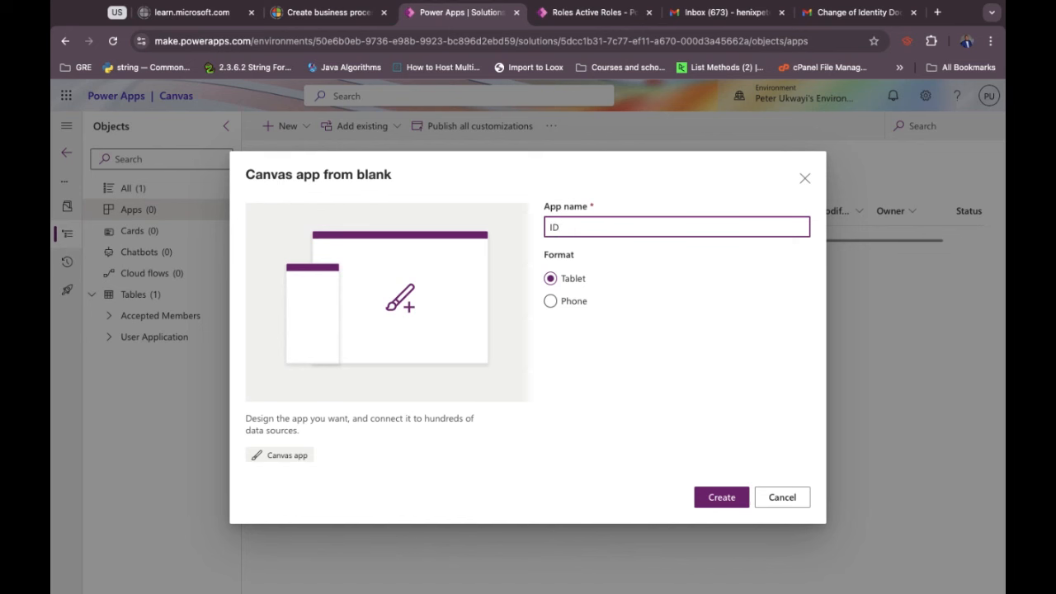
text(informationGrabber)
click(623, 430)
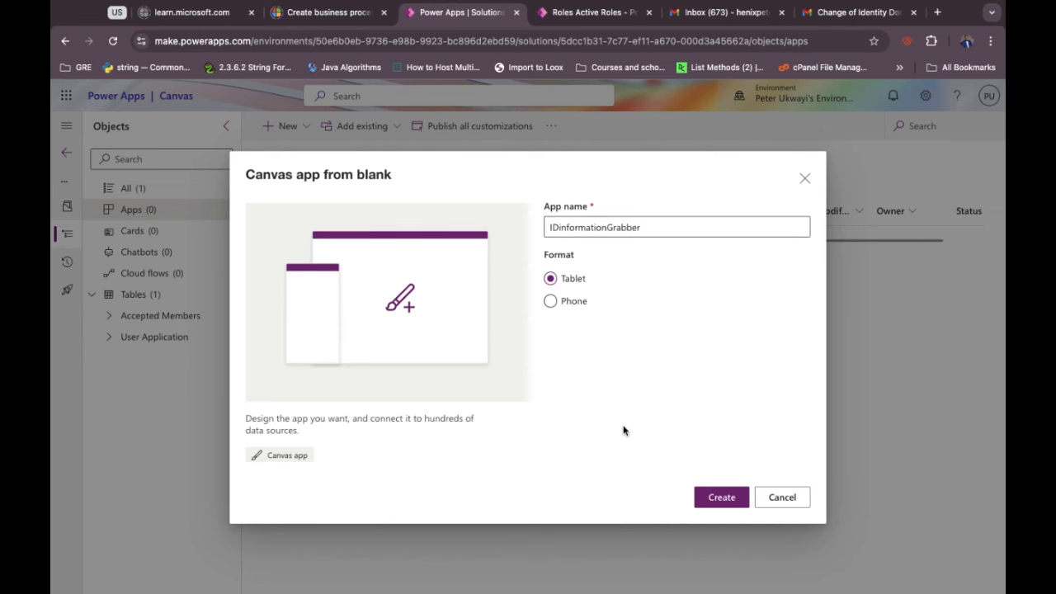
click(710, 502)
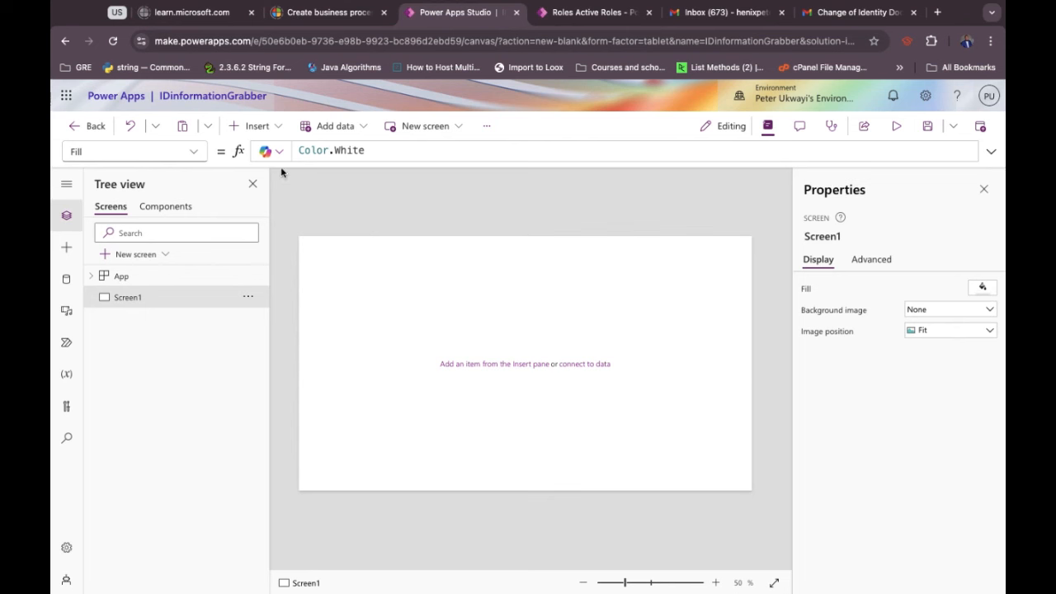
Insert a container onto Screen1, found by searching 'Cont'.
click(255, 127)
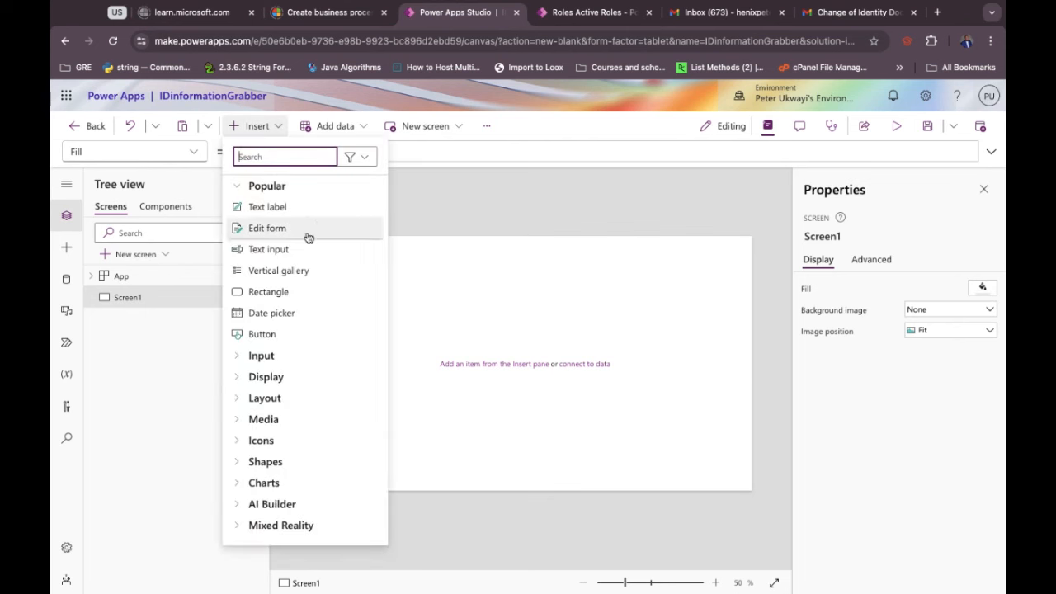
click(294, 157)
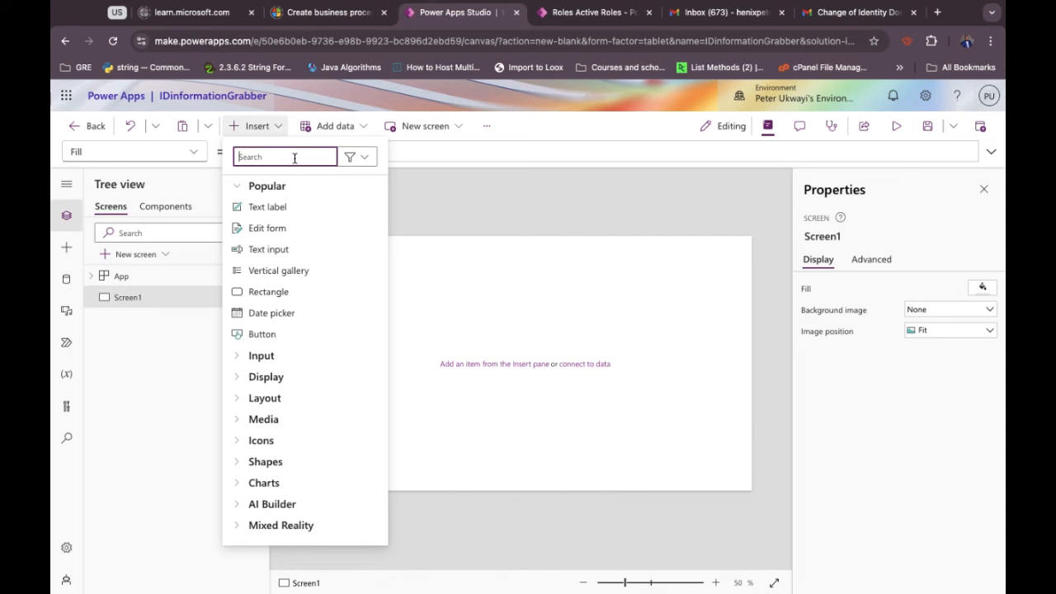
text(Cont)
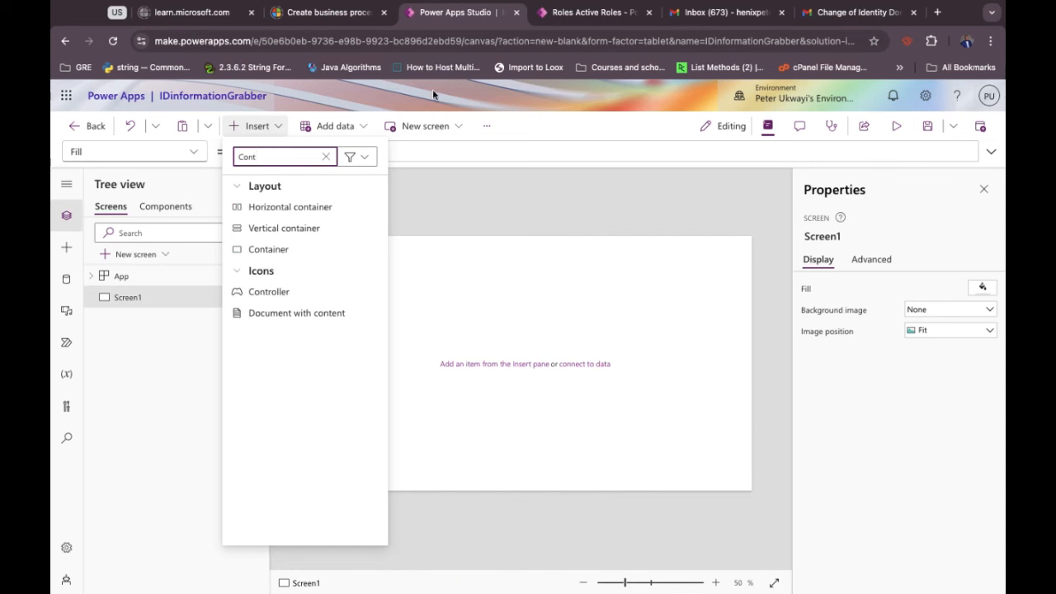
click(292, 252)
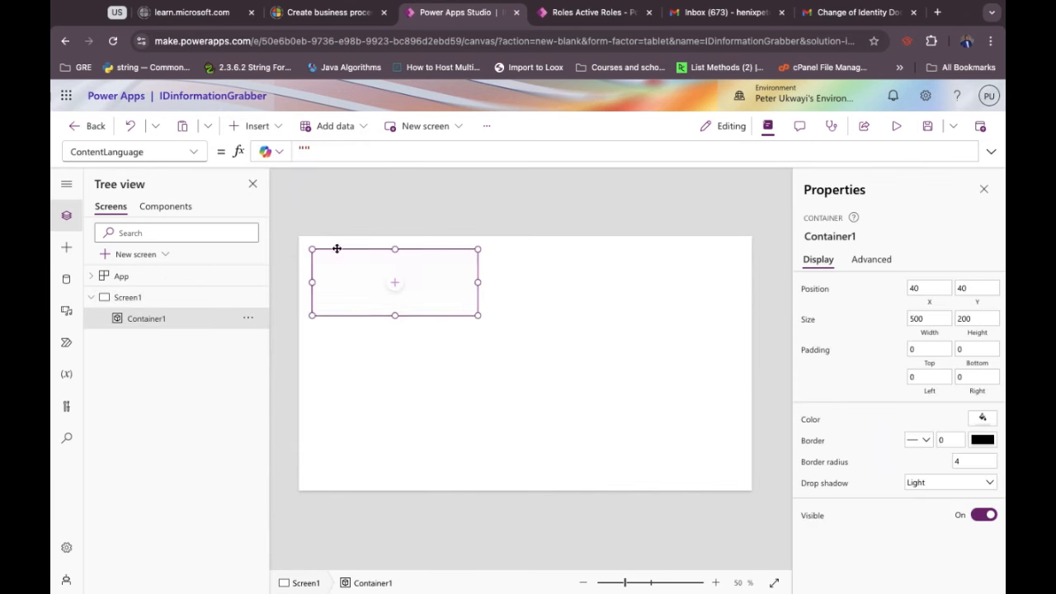
click(335, 249)
click(335, 244)
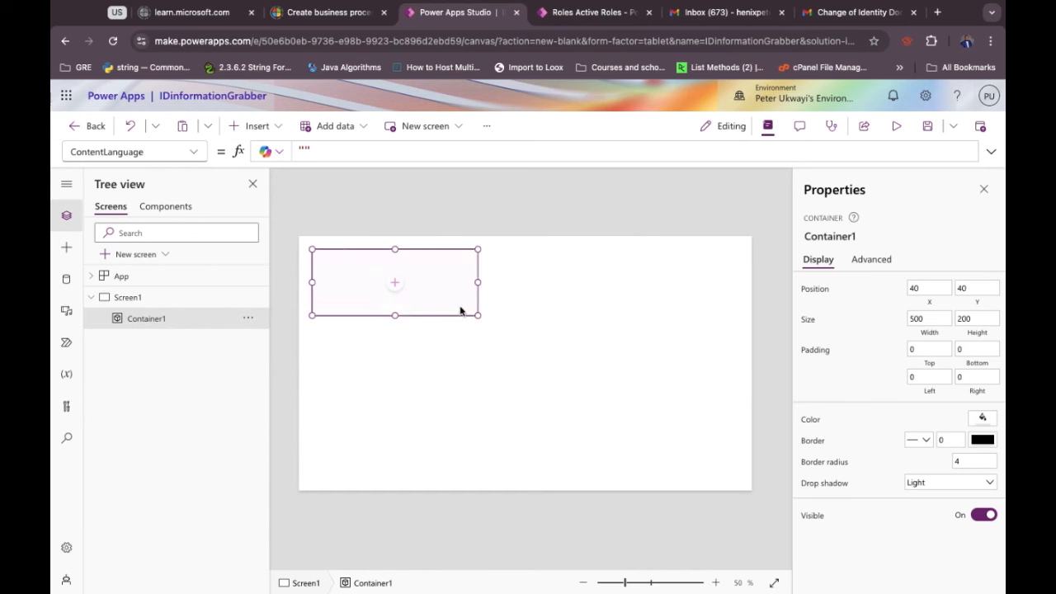
Set Container1's Height to Parent.Height so it fills the screen vertically.
click(142, 152)
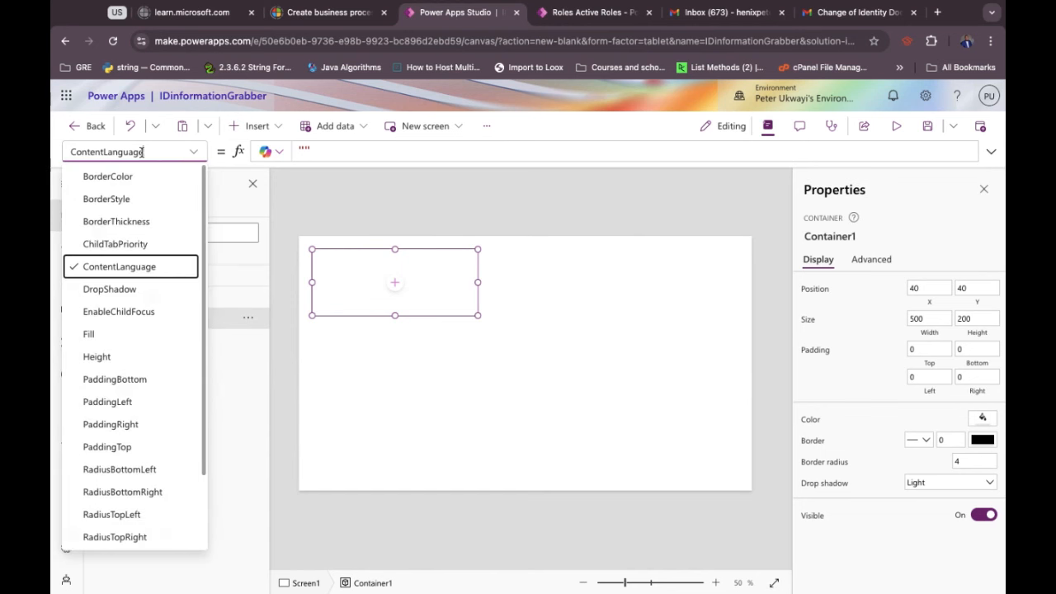
text(fhe)
key(BackSpace)
key(BackSpace)
key(BackSpace)
text(he)
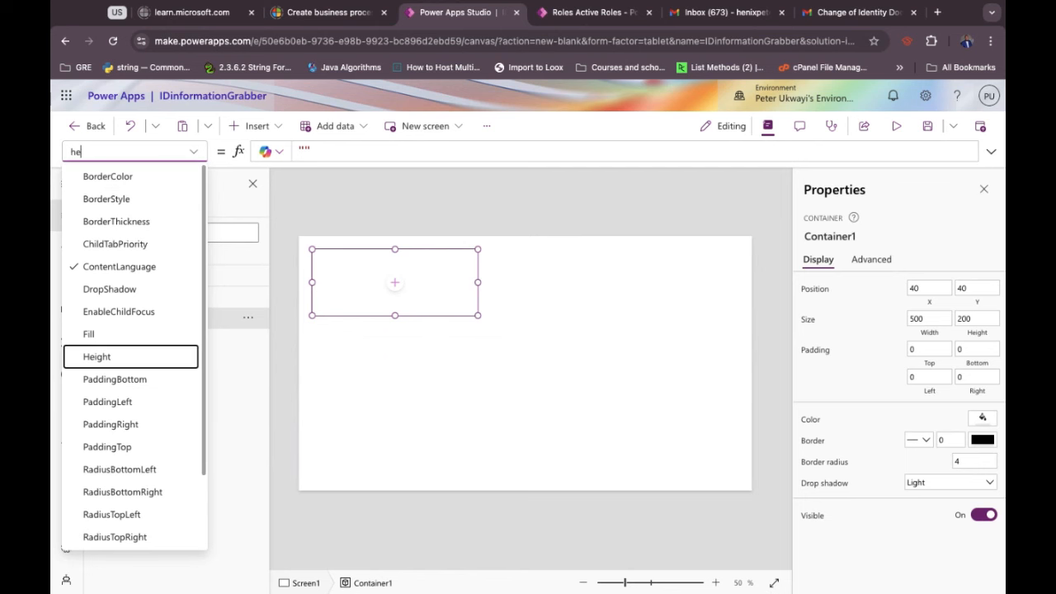
key(Return)
double_click(306, 150)
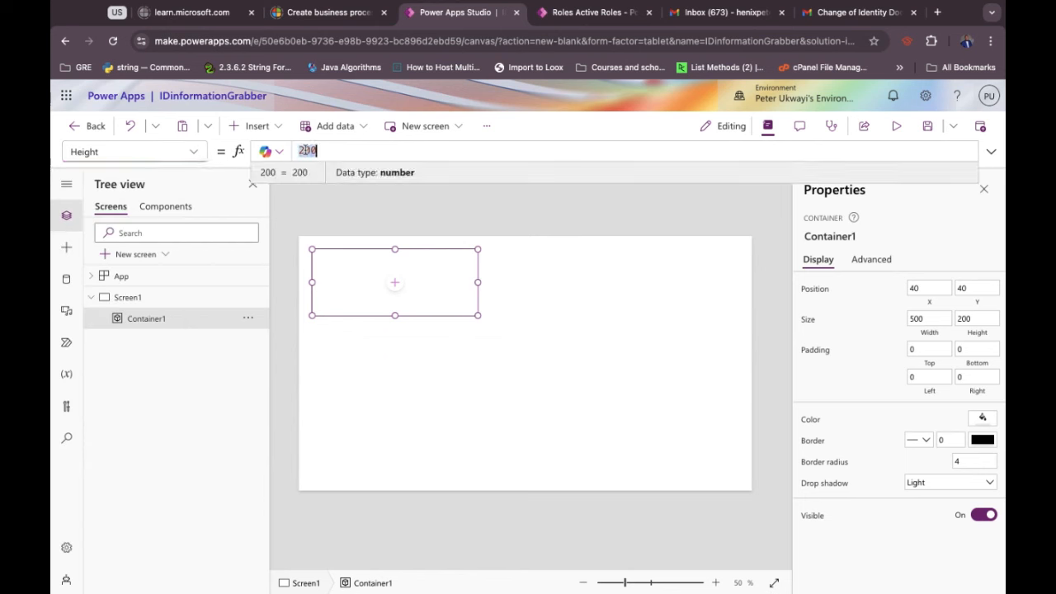
text(Par)
key(Tab)
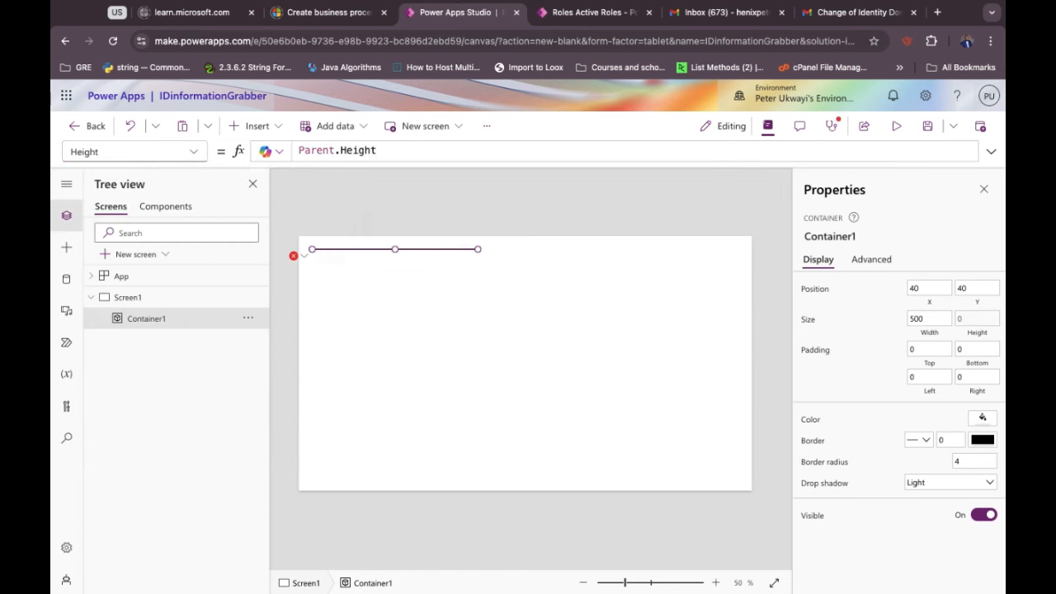
Set Container1's Width to Parent.Width/2 and move it to the top-left corner.
click(150, 151)
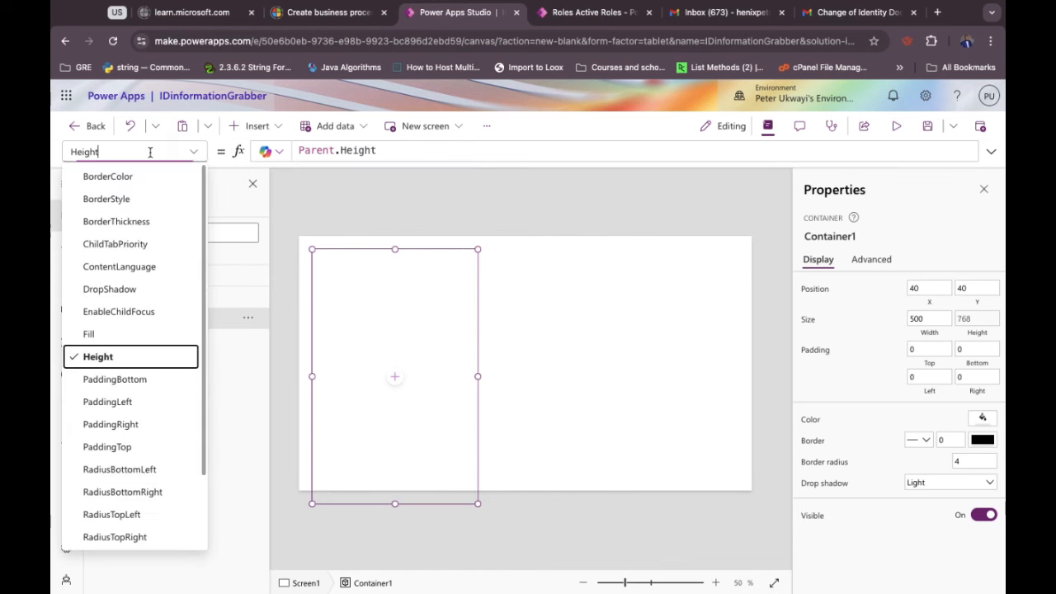
double_click(151, 152)
text(Width)
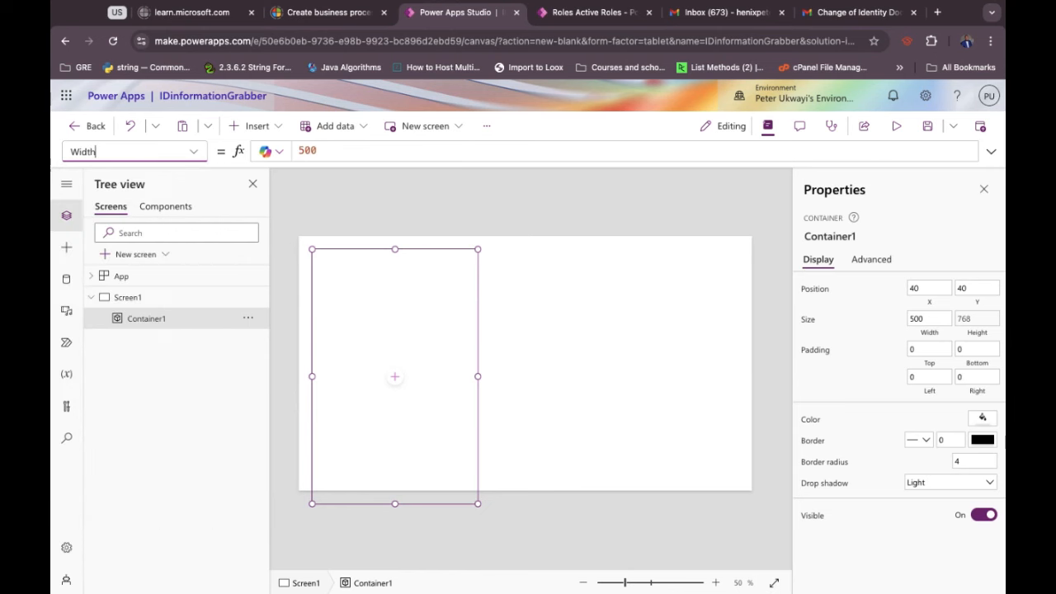
key(Return)
double_click(311, 151)
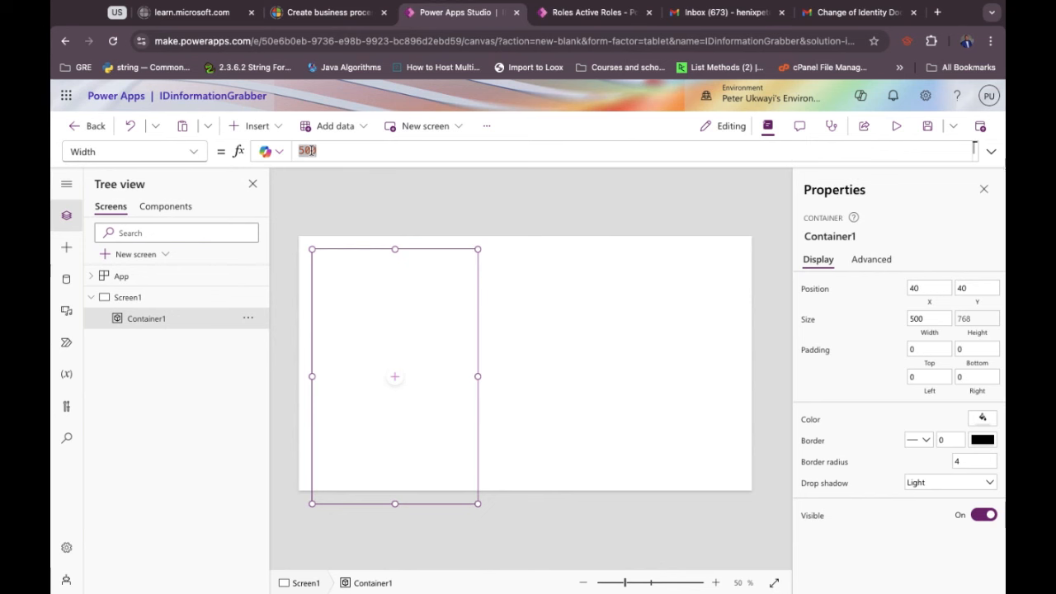
double_click(311, 151)
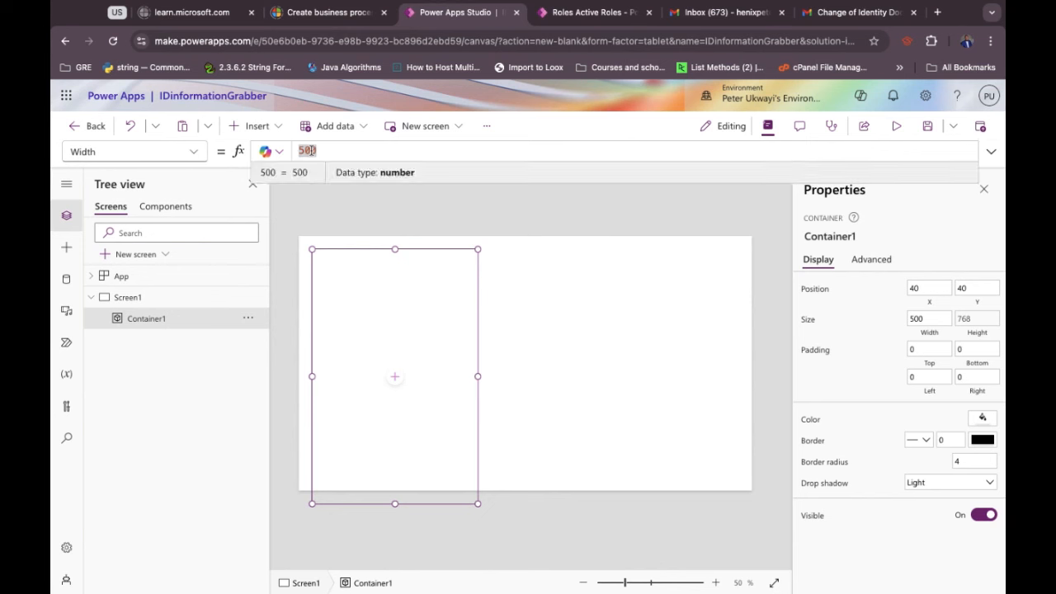
text(Pa)
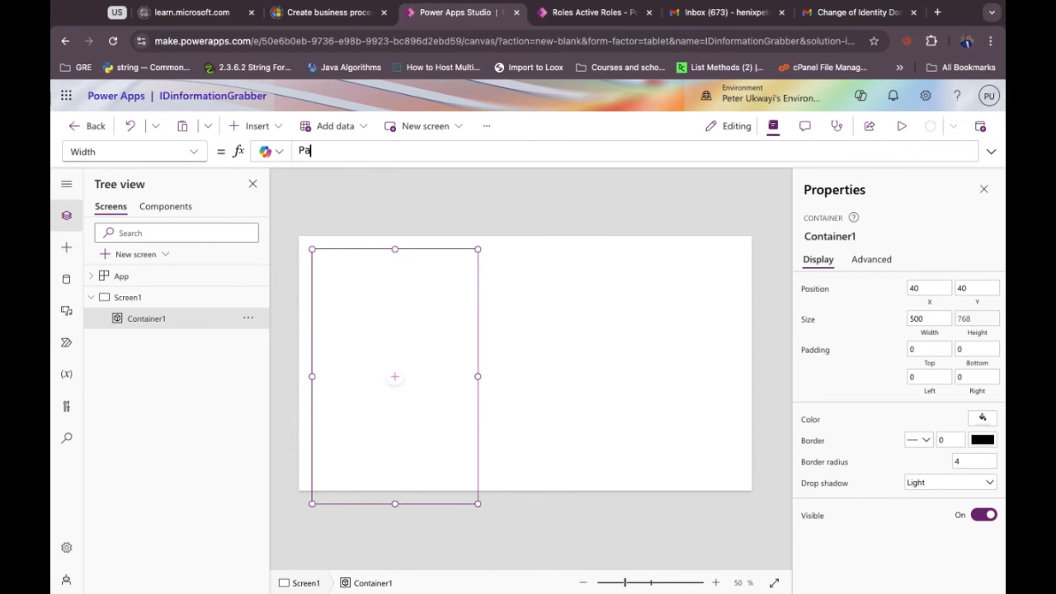
text(rent.)
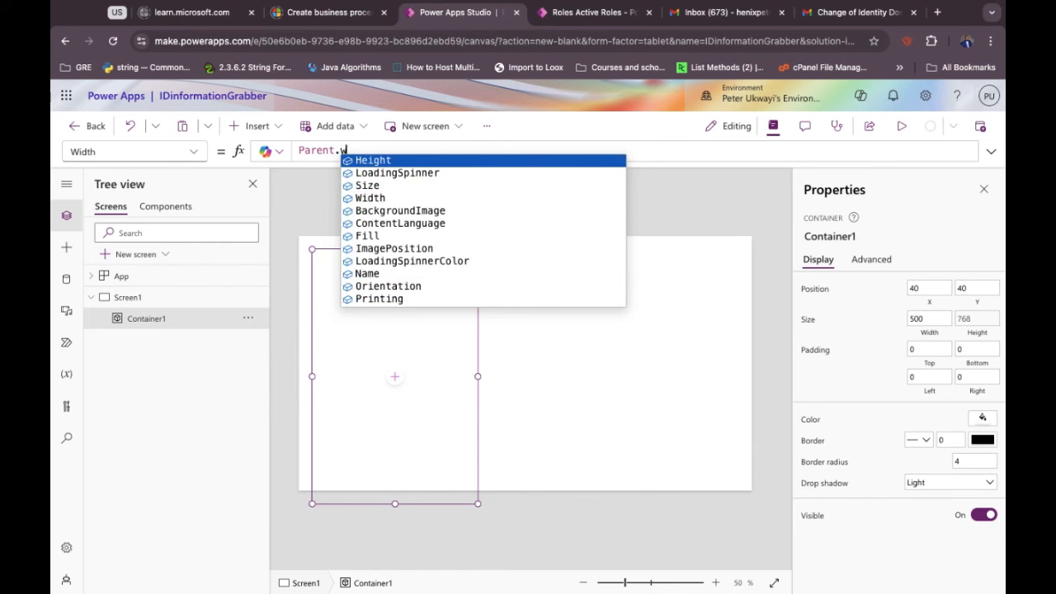
text(width)
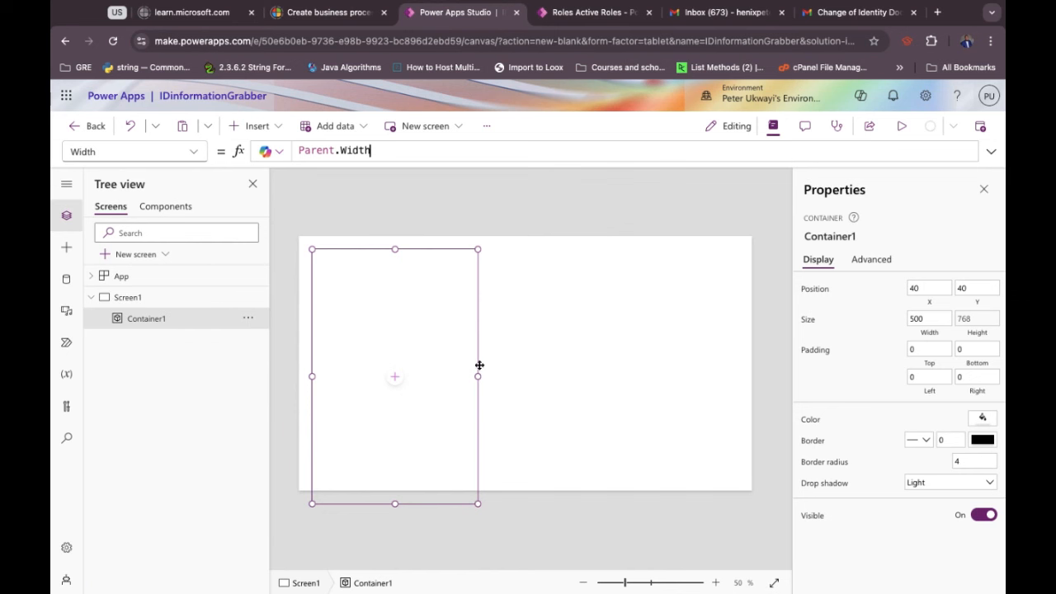
text(/2)
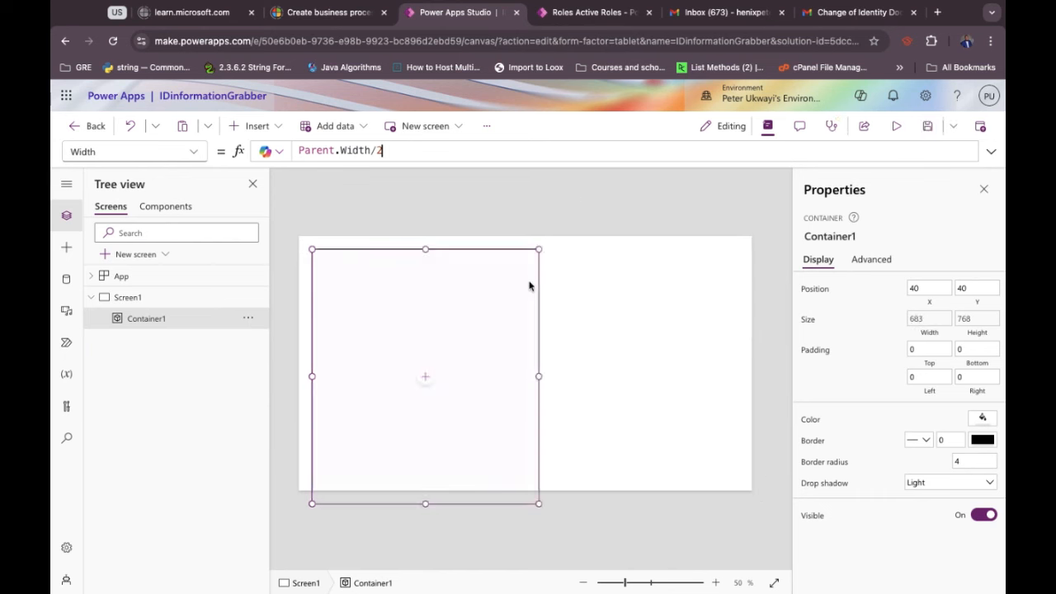
drag(460, 246, 441, 237)
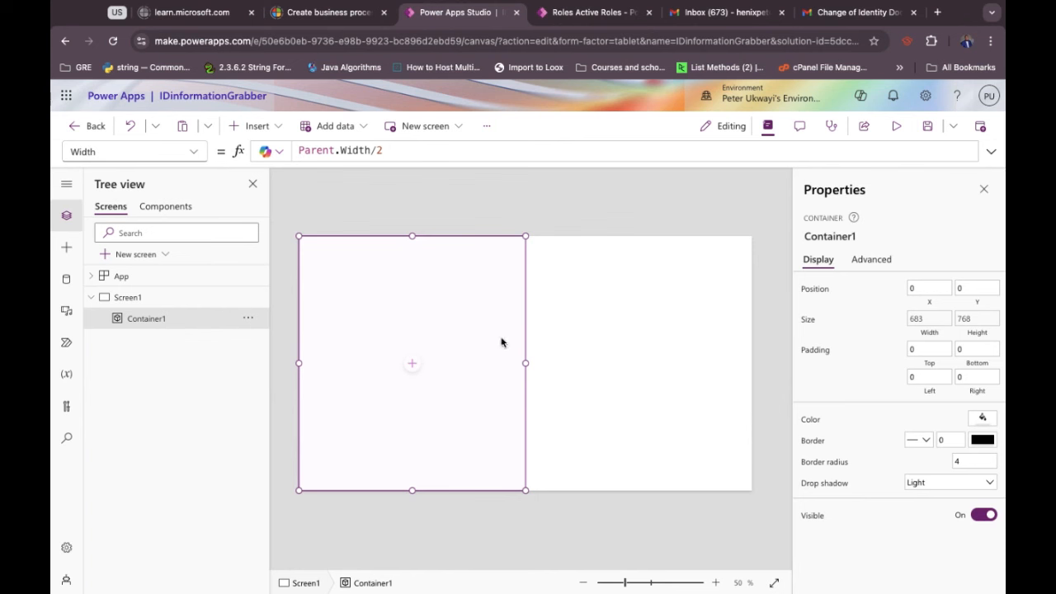
Paste a copy of Container1, then undo it when it nests inside Container1.
key(ctrl+v)
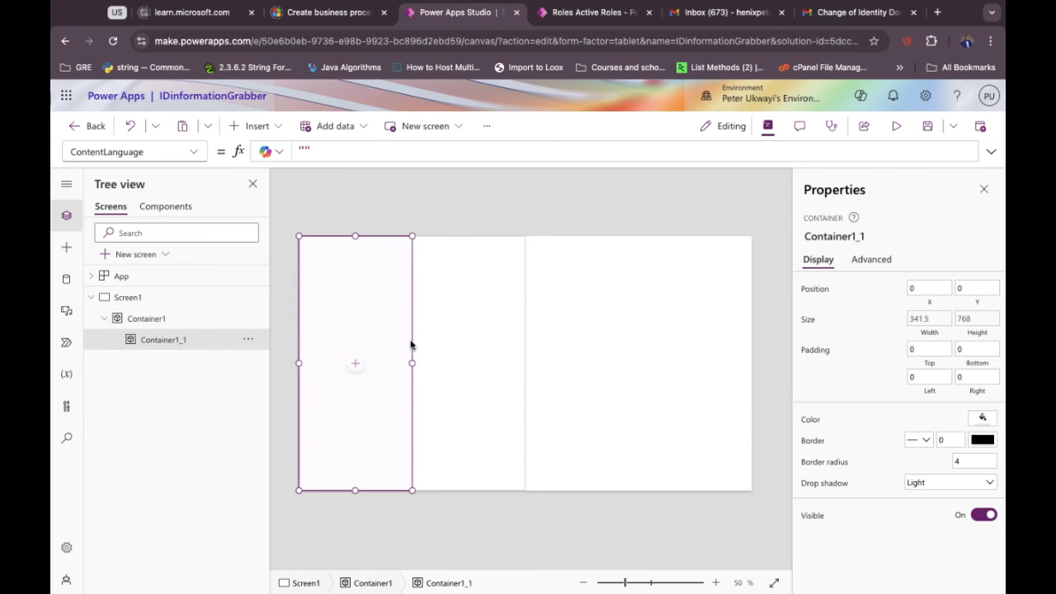
drag(414, 341, 528, 338)
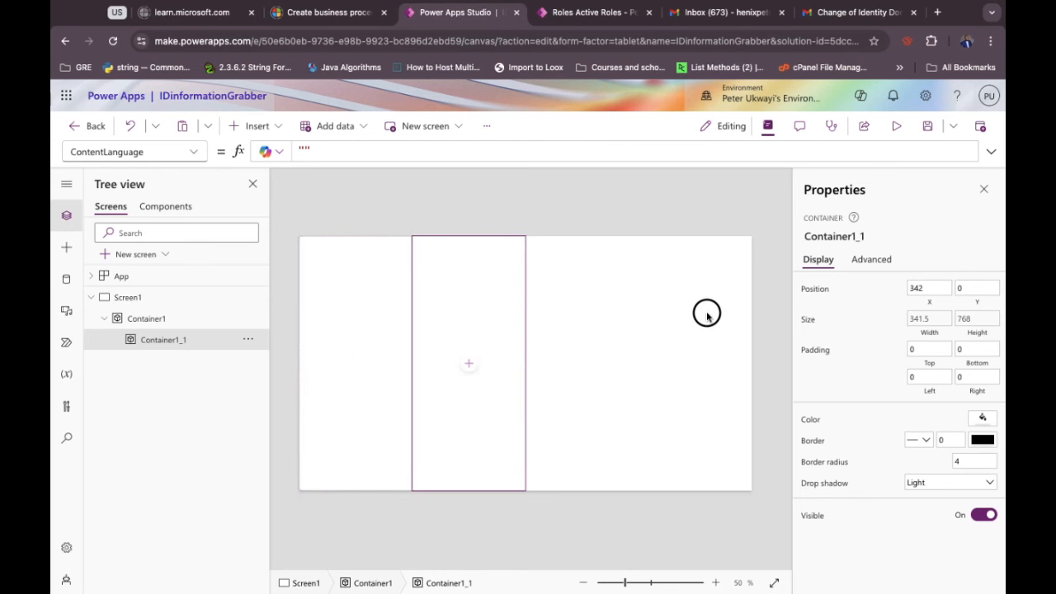
drag(735, 311, 735, 312)
key(ctrl+z)
key(ctrl+z)
key(ctrl+z)
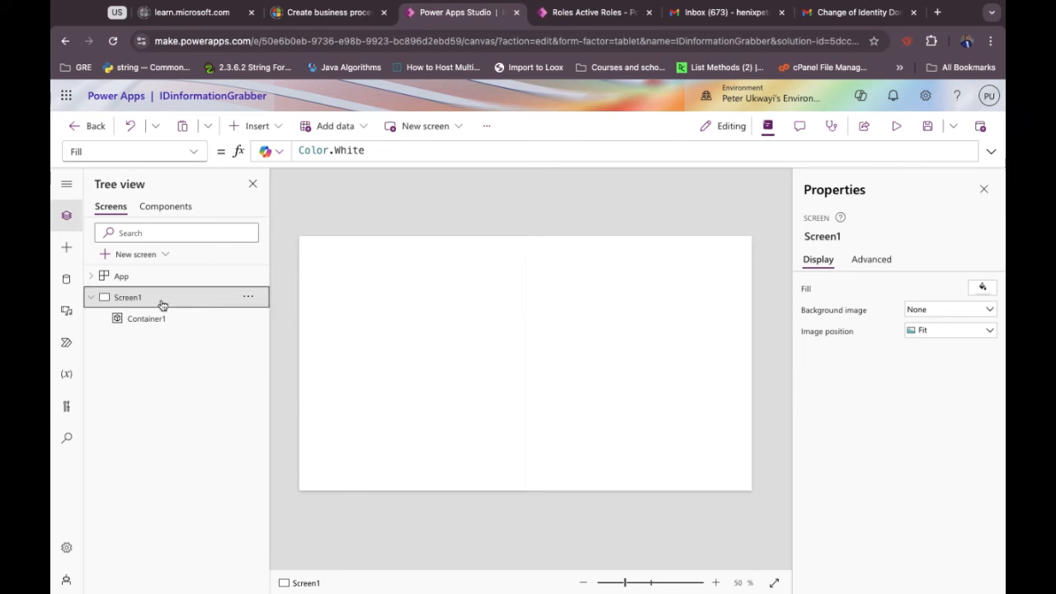
Paste the container copy onto Screen1 and drag Container1_1 into the right half.
click(367, 327)
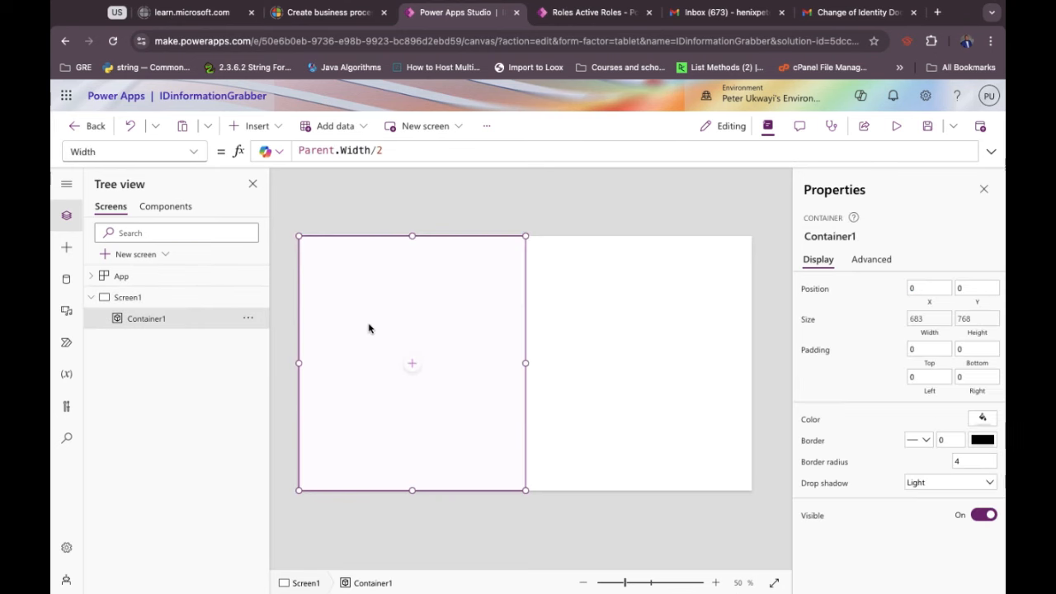
click(163, 305)
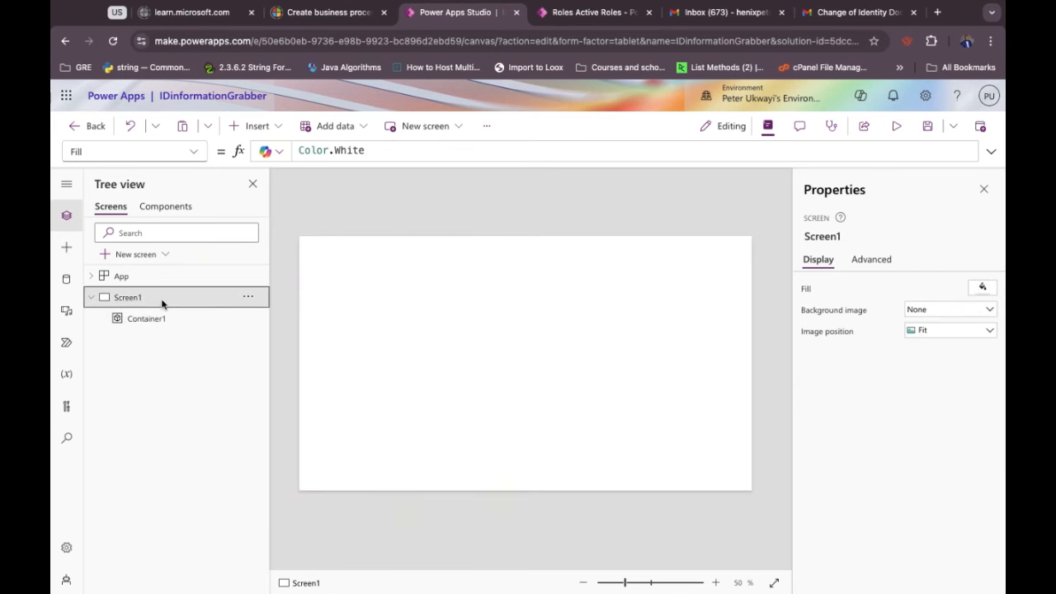
key(ctrl+v)
drag(533, 330, 801, 314)
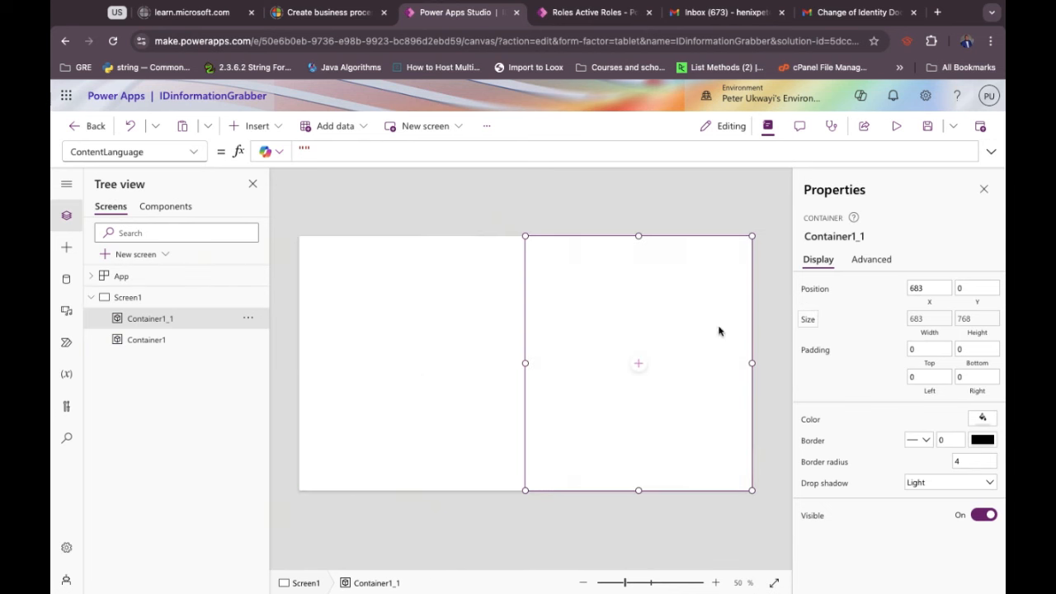
click(449, 344)
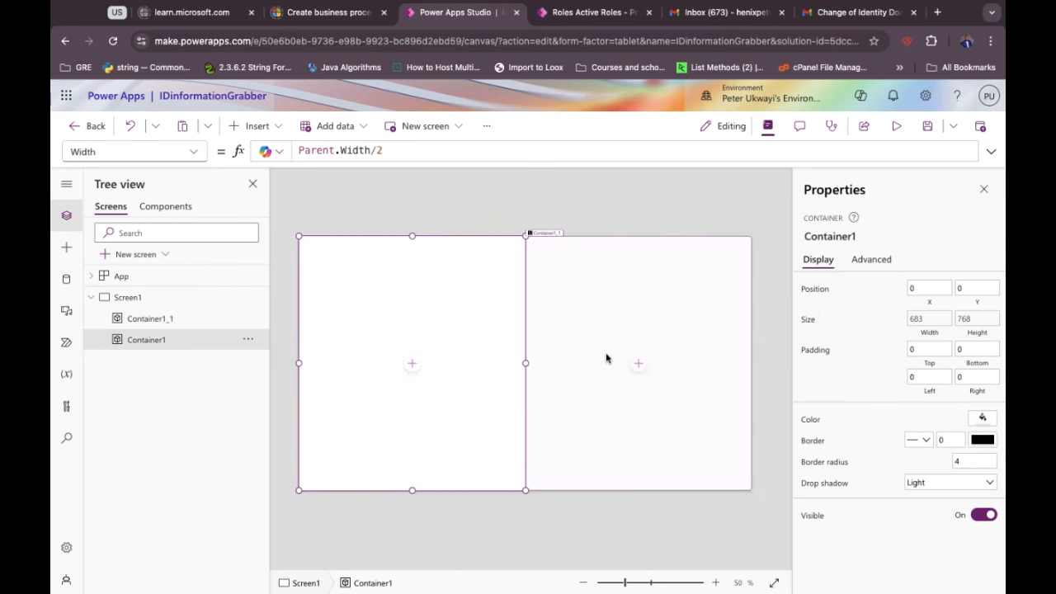
click(605, 355)
click(440, 314)
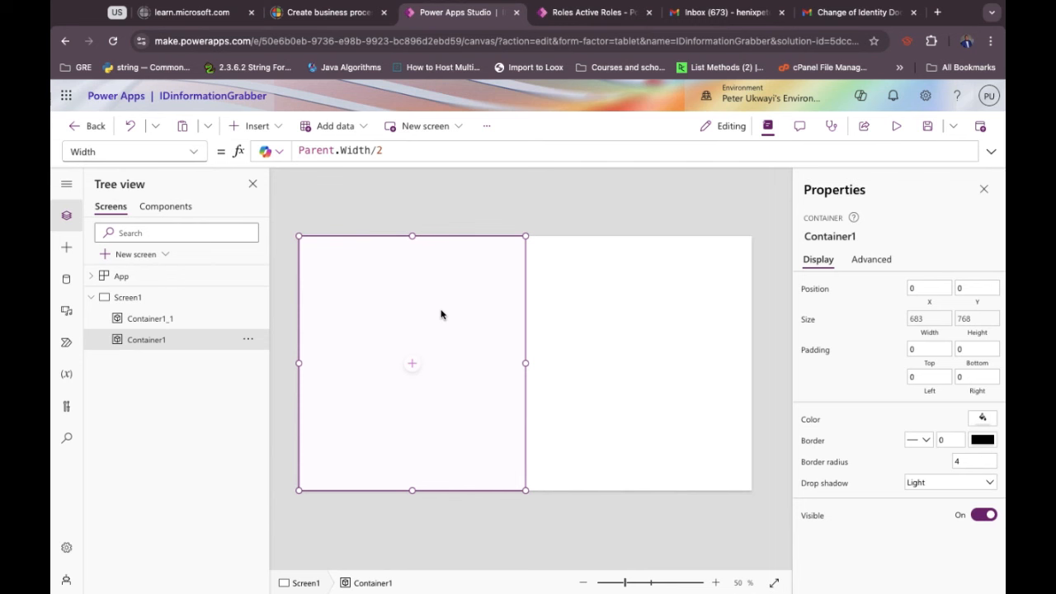
Add a text label inside Container1 near its top-left corner.
click(413, 365)
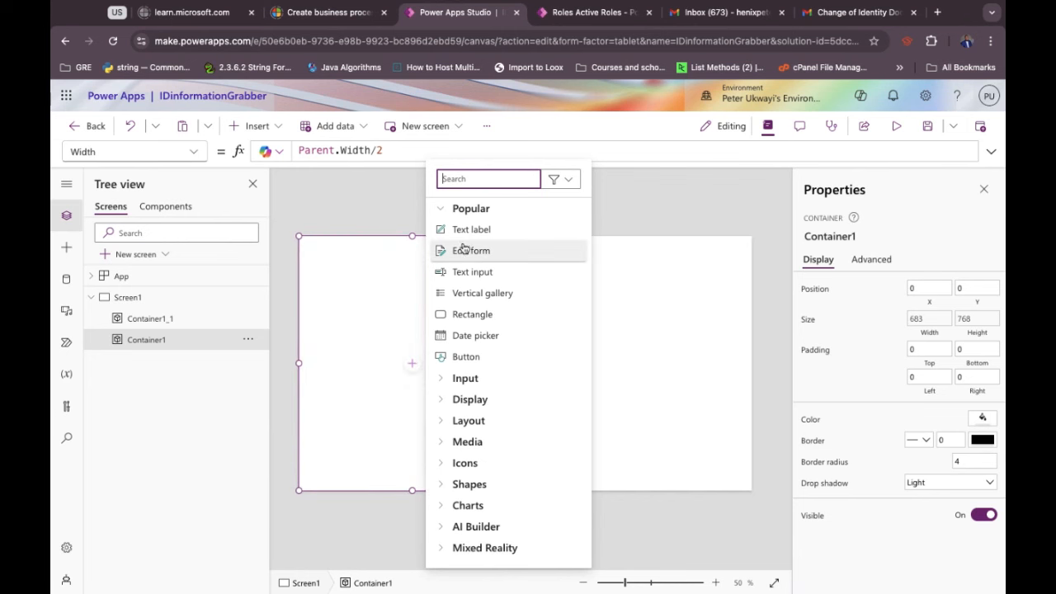
click(467, 231)
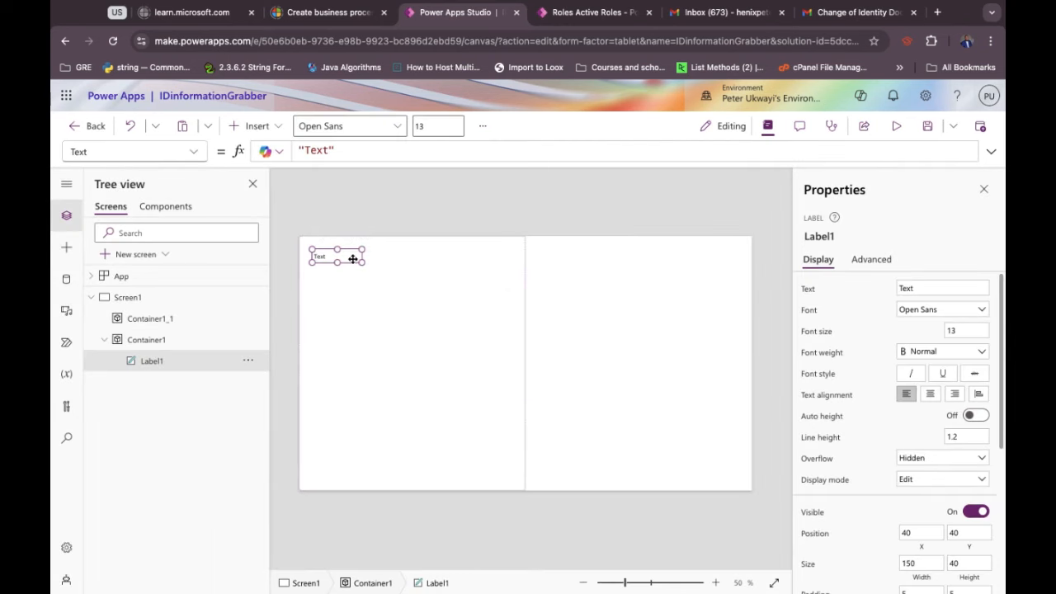
mouse_move(349, 259)
mouse_down()
mouse_move(363, 267)
mouse_move(342, 255)
mouse_up()
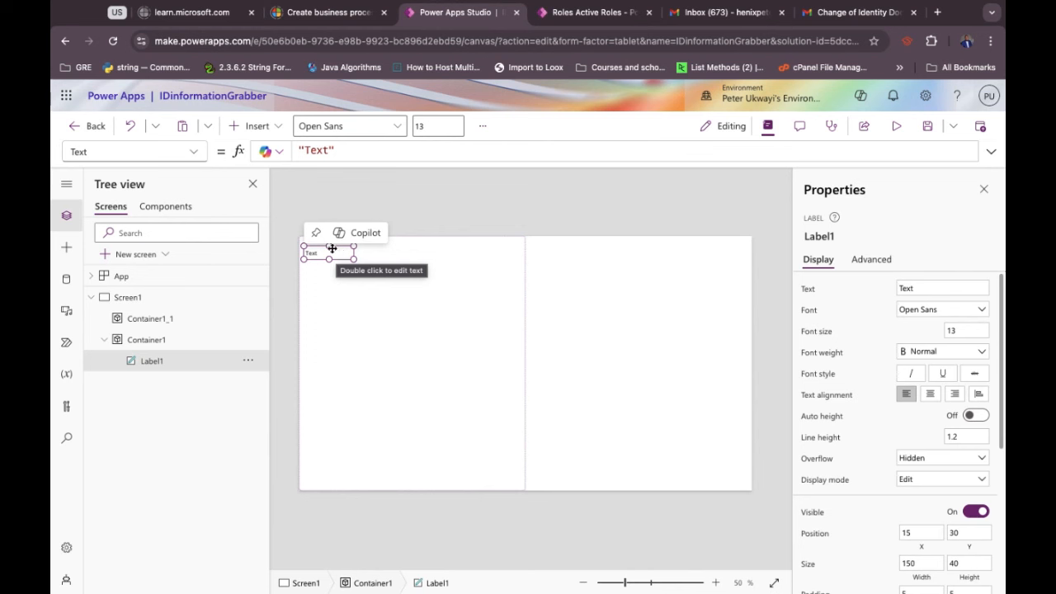
click(252, 125)
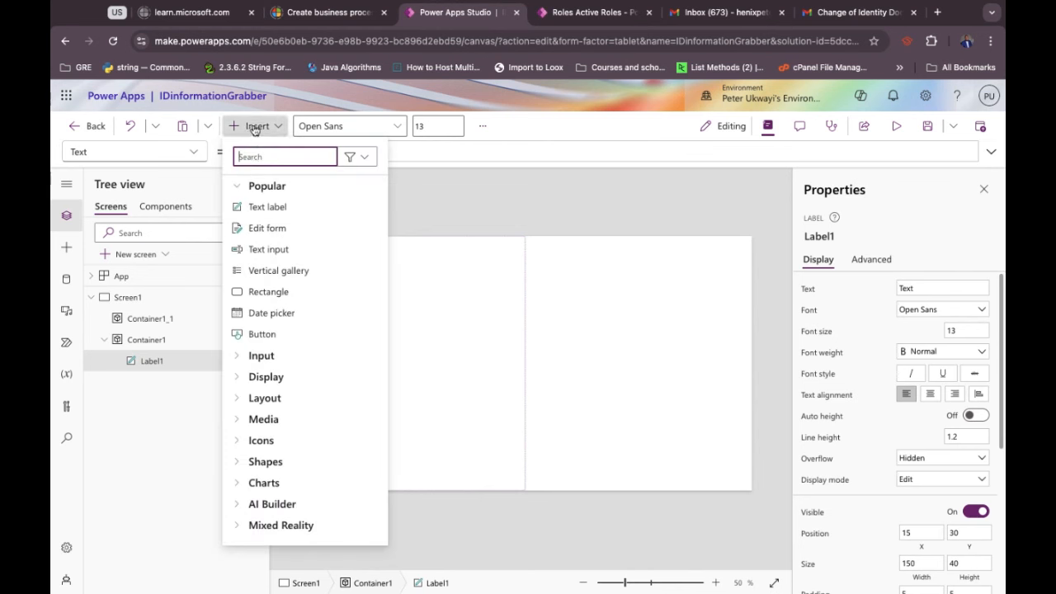
click(387, 295)
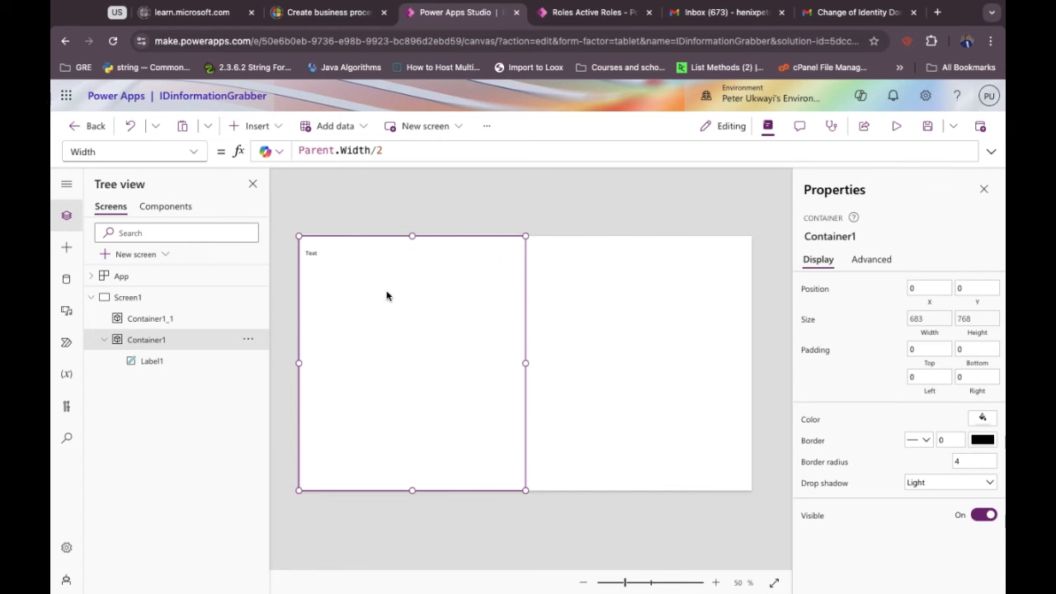
Enlarge Label1 to 190 × 56 and show the app's data sources.
click(315, 252)
mouse_move(355, 258)
mouse_down()
mouse_move(368, 264)
mouse_move(346, 261)
mouse_move(350, 269)
mouse_up()
double_click(350, 269)
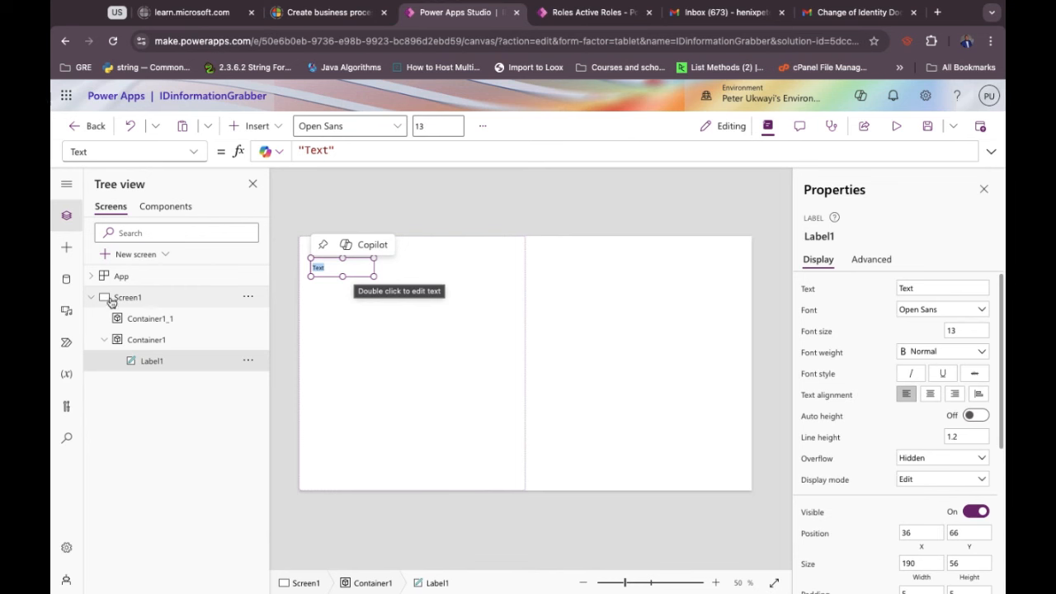
click(67, 282)
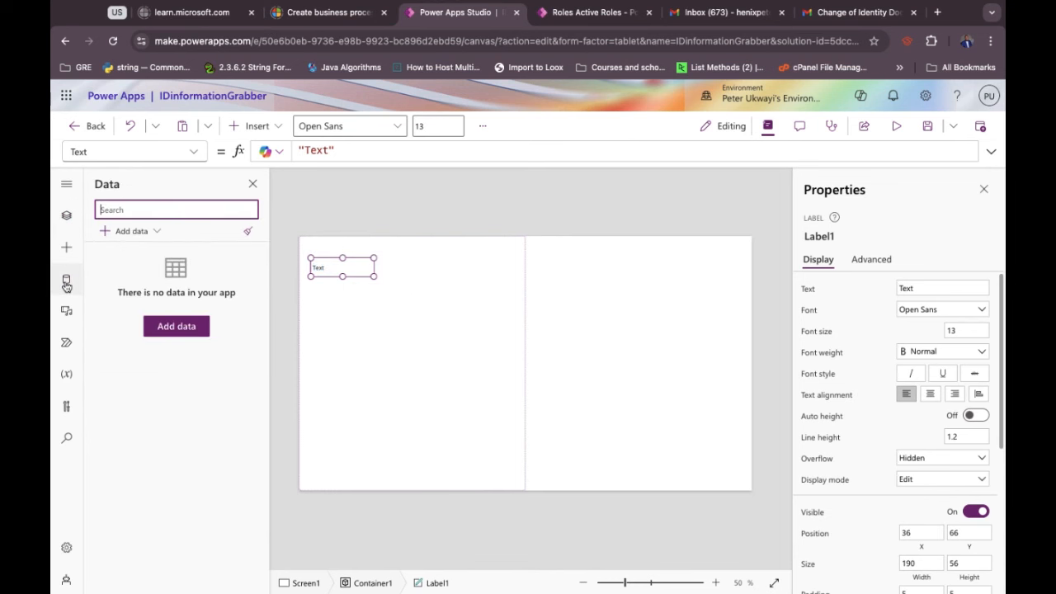
Add the User Applications table as a data source.
click(119, 238)
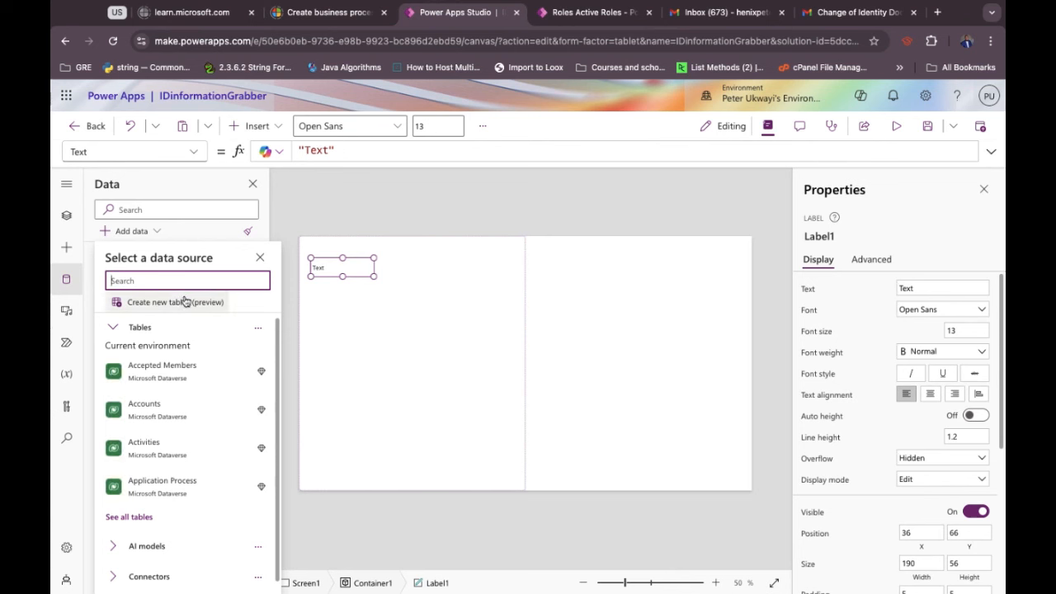
click(135, 239)
click(174, 326)
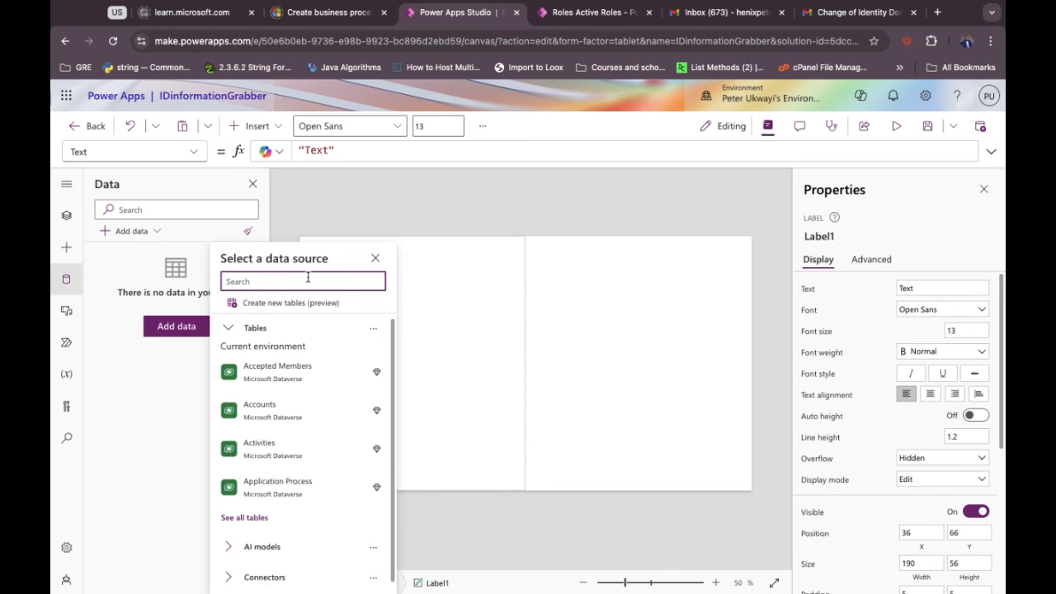
text(applica)
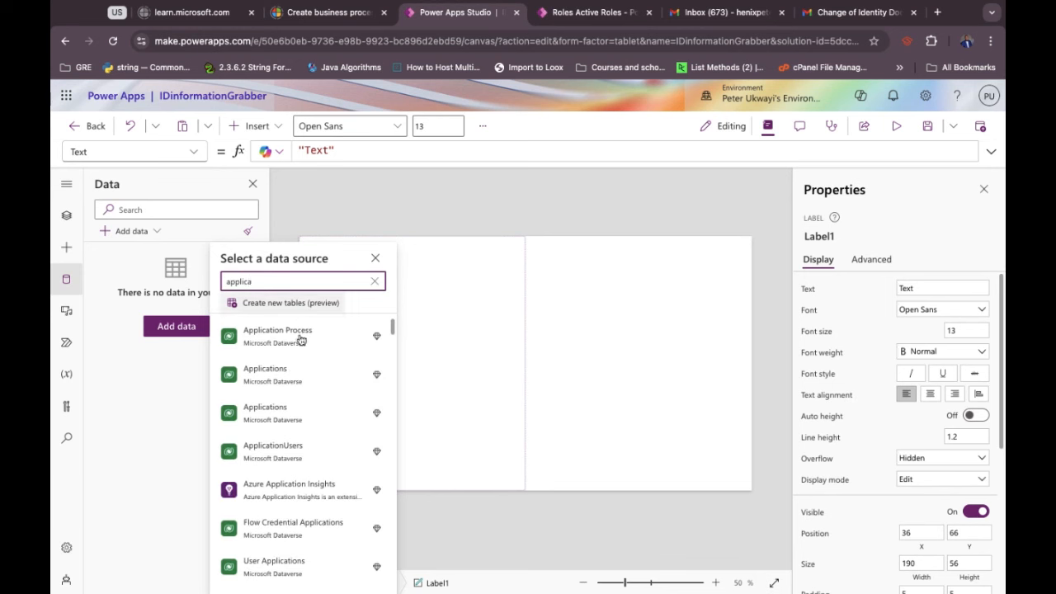
click(277, 566)
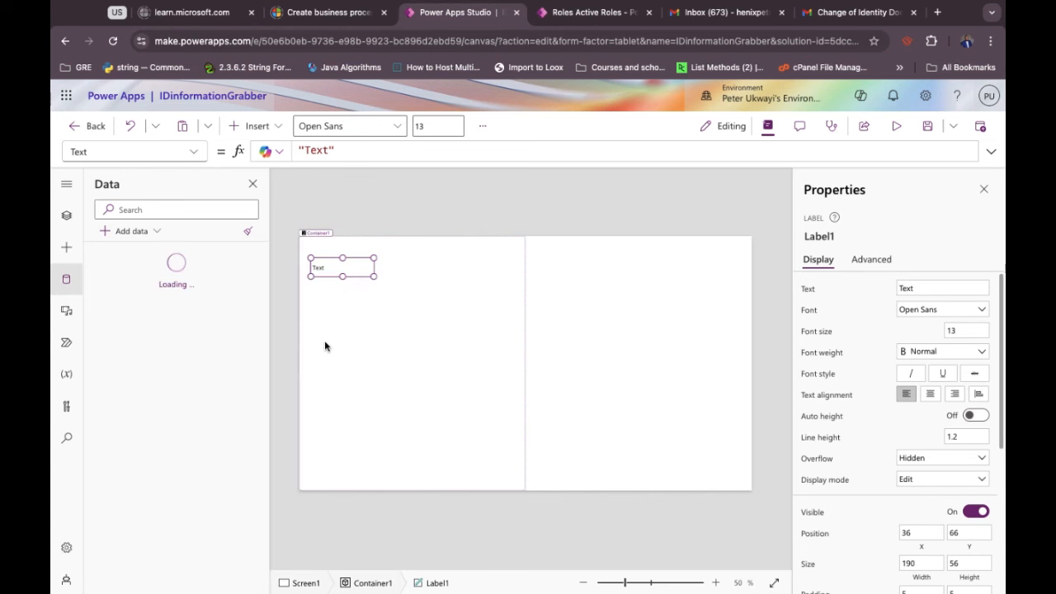
Add the Accepted Members table as a second data source.
click(146, 213)
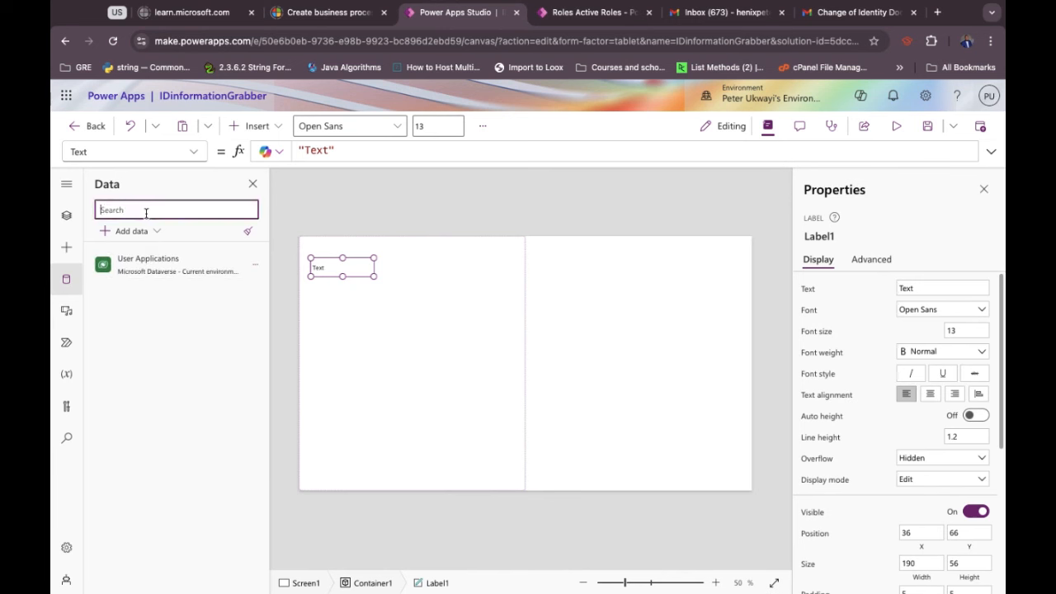
text(member)
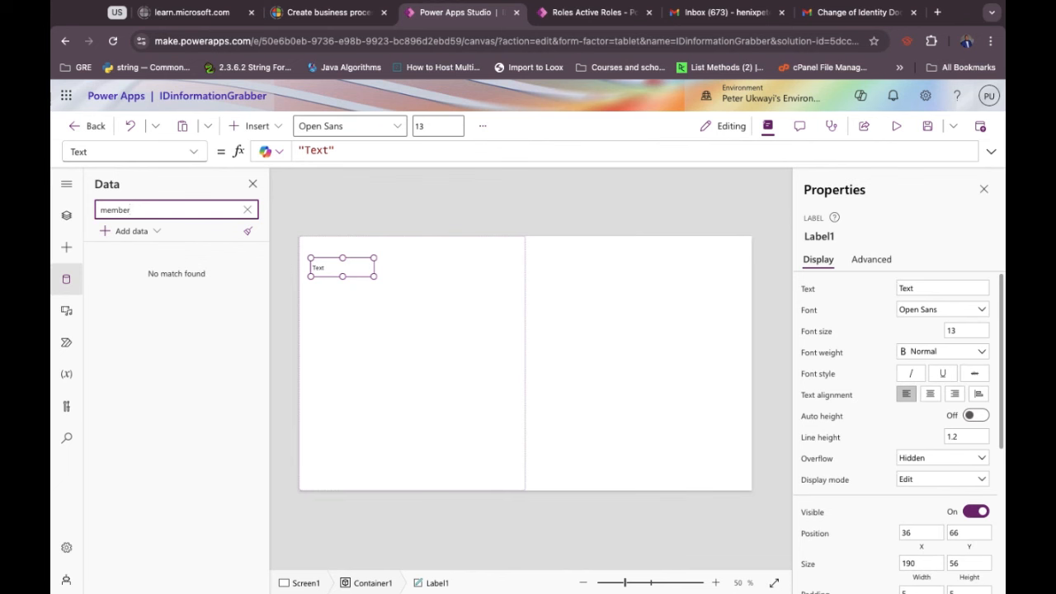
key(BackSpace)
key(BackSpace)
key(BackSpace)
key(BackSpace)
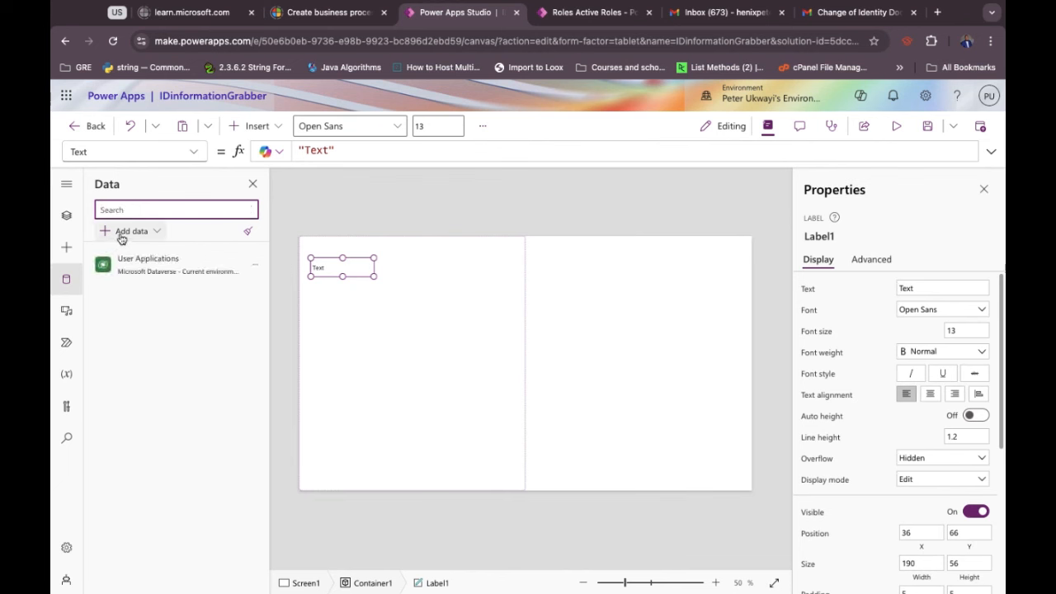
click(126, 234)
text(members)
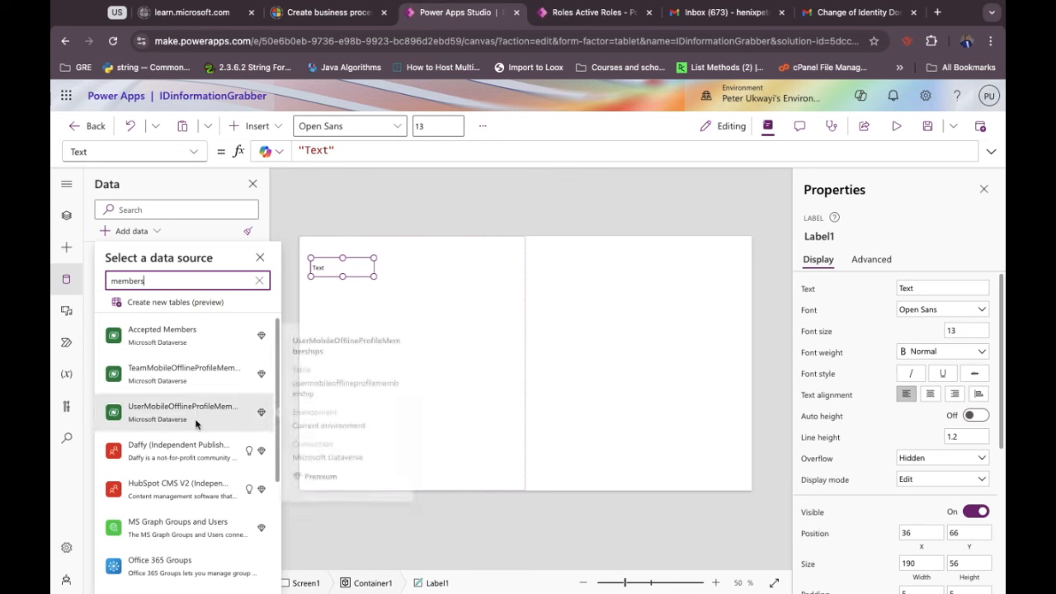
mouse_move(206, 347)
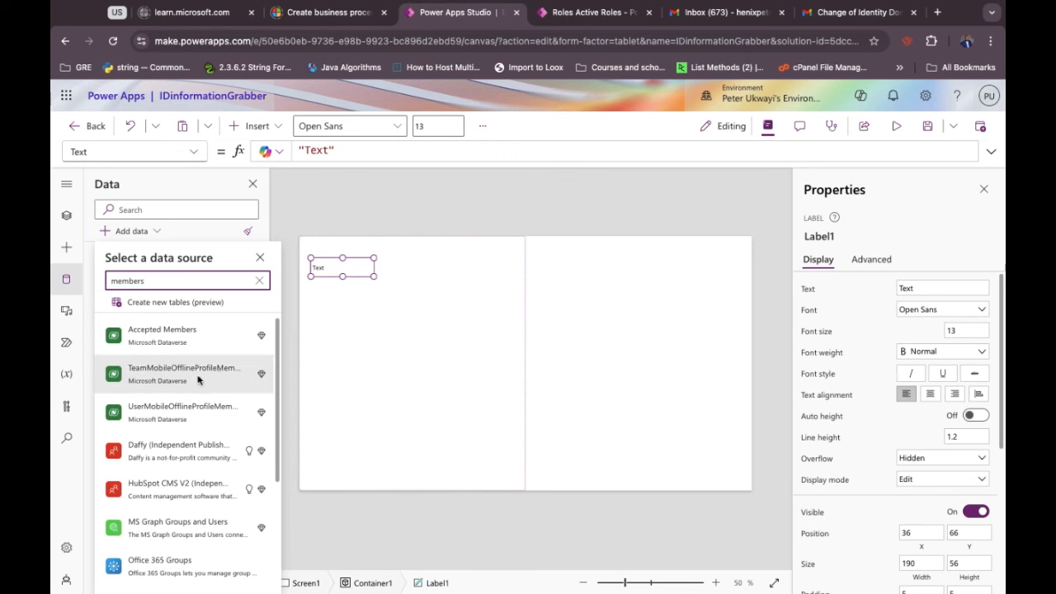
click(180, 335)
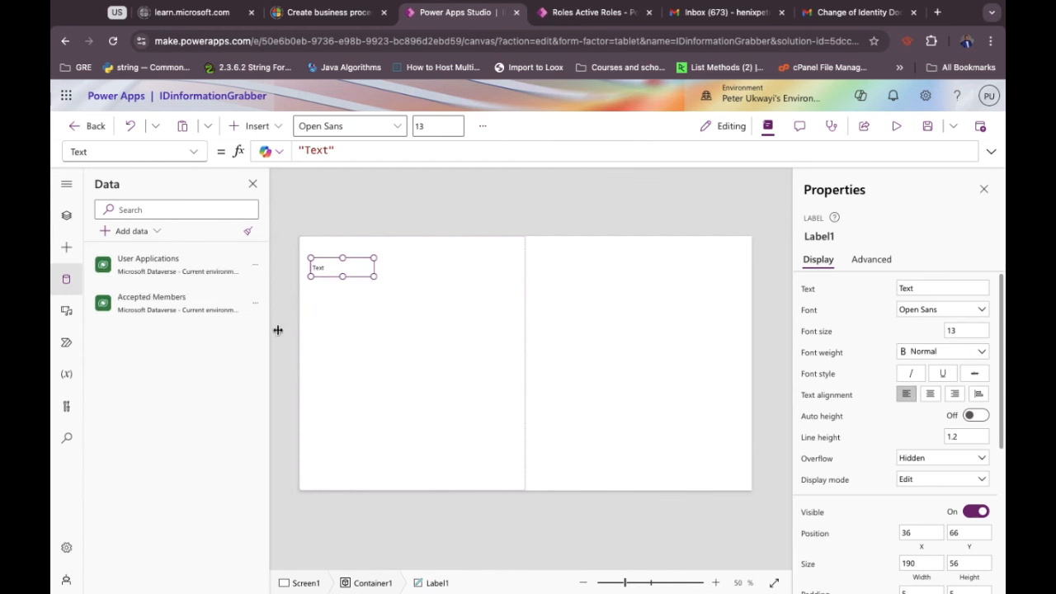
click(364, 338)
Move Label1 up and set its text to 'Info filled by users or applicants'.
drag(326, 271, 318, 245)
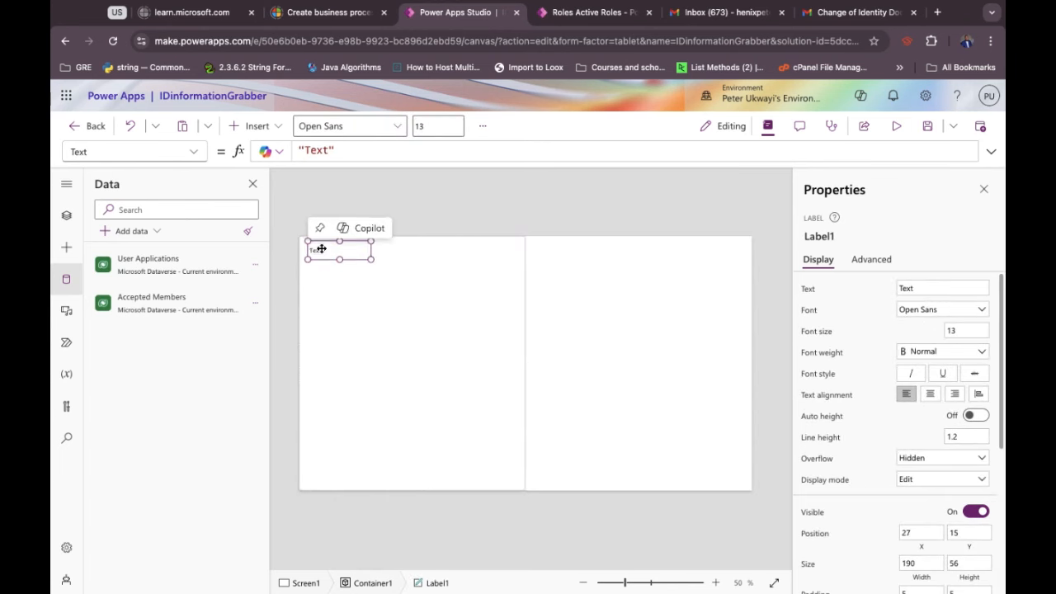
double_click(312, 152)
key(super+a)
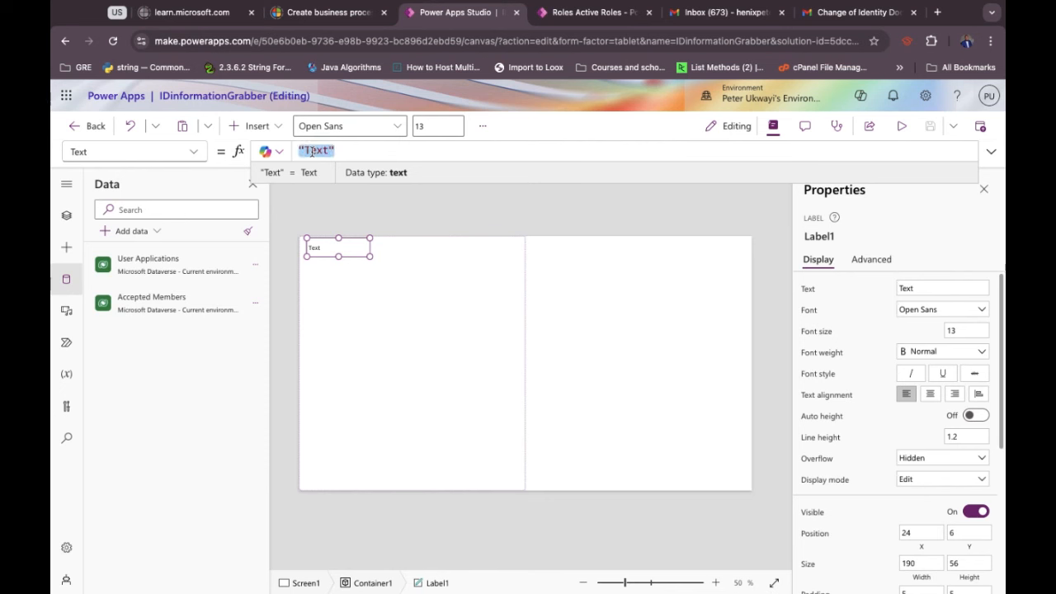
text(")
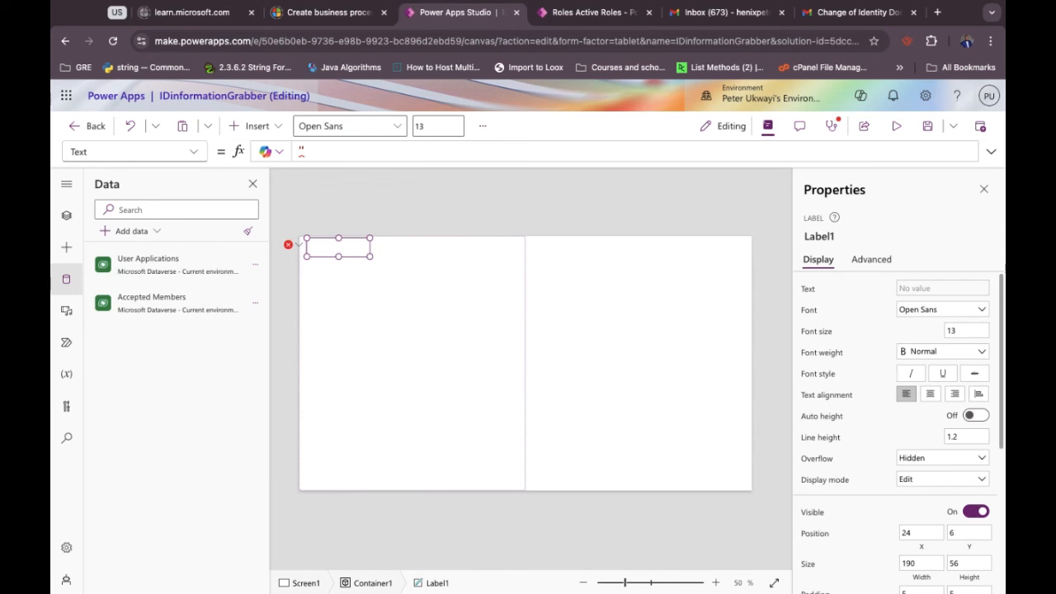
text(Infor)
key(BackSpace)
text(filled by use)
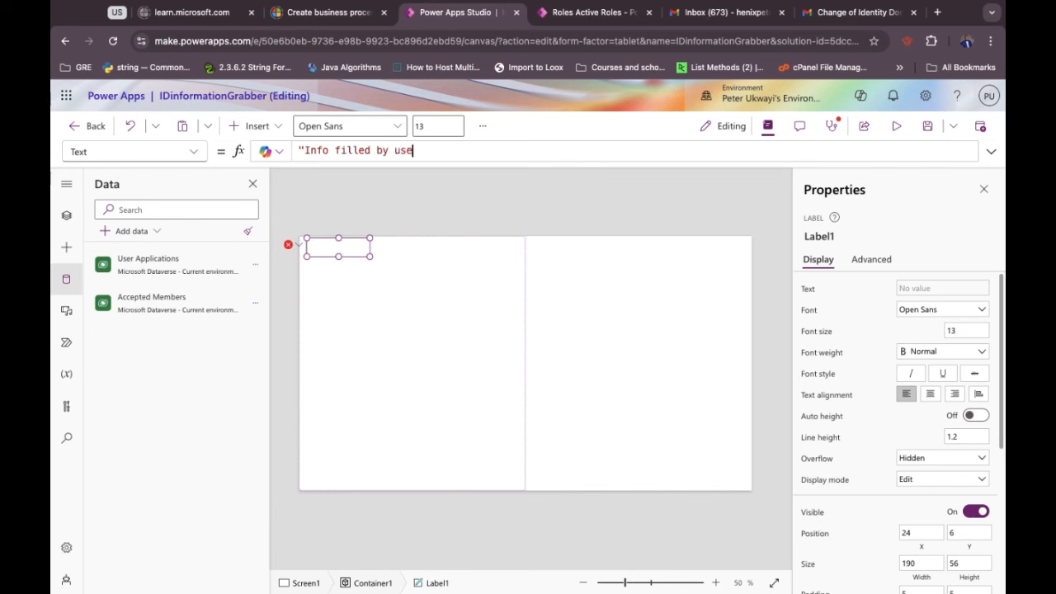
text(rs or applicants)
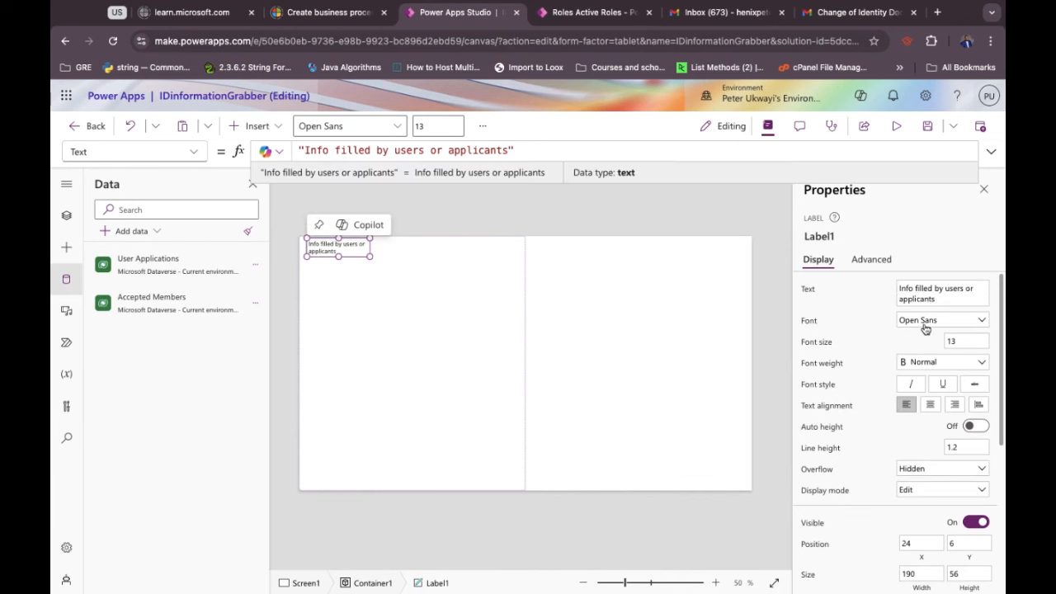
Give the title font size 20 and bold weight, widening it onto one line.
click(957, 342)
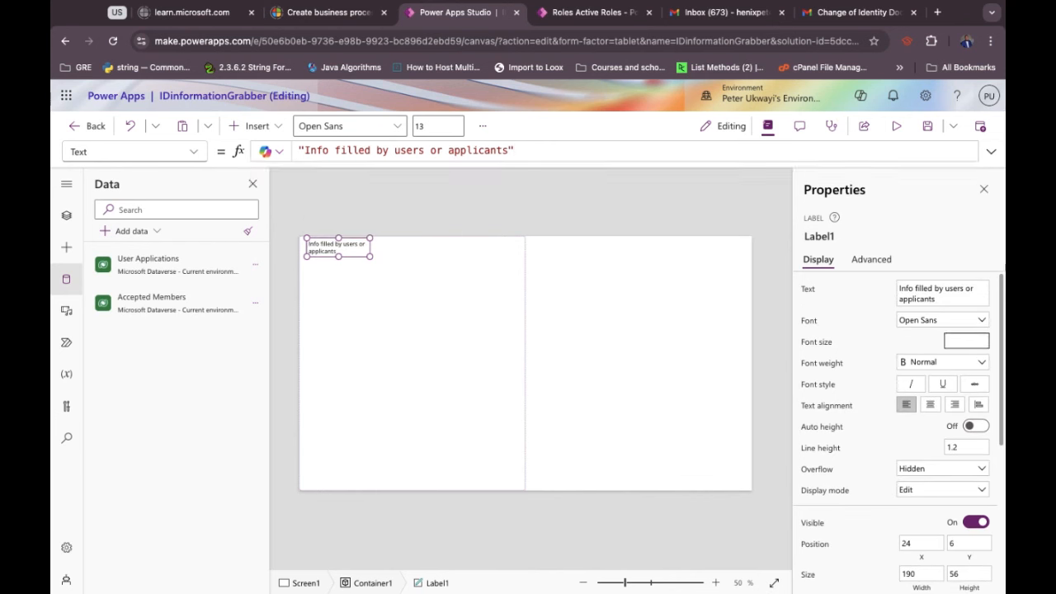
text(20)
click(907, 353)
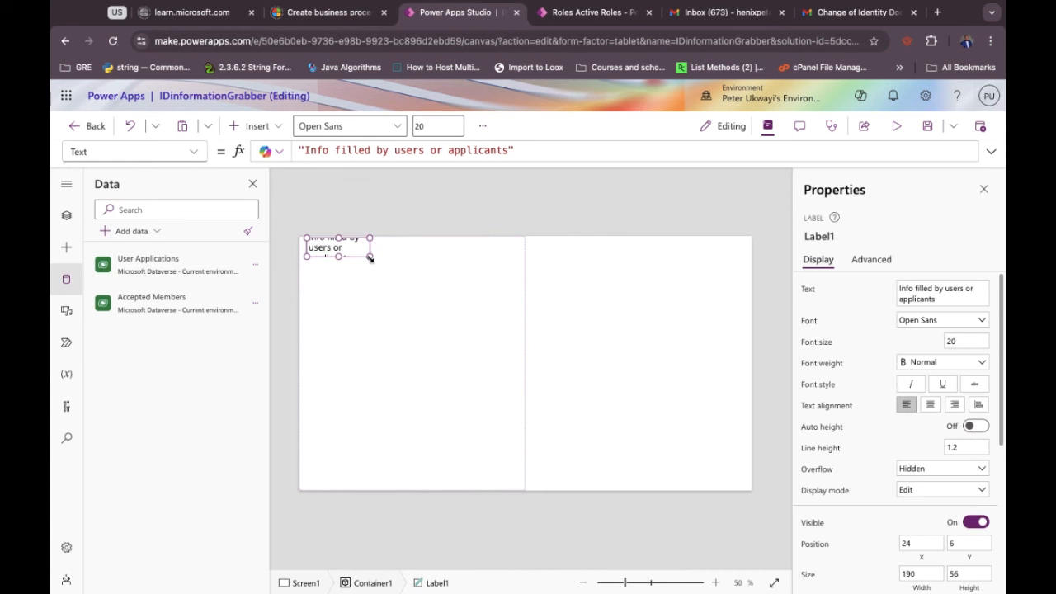
drag(369, 257, 454, 266)
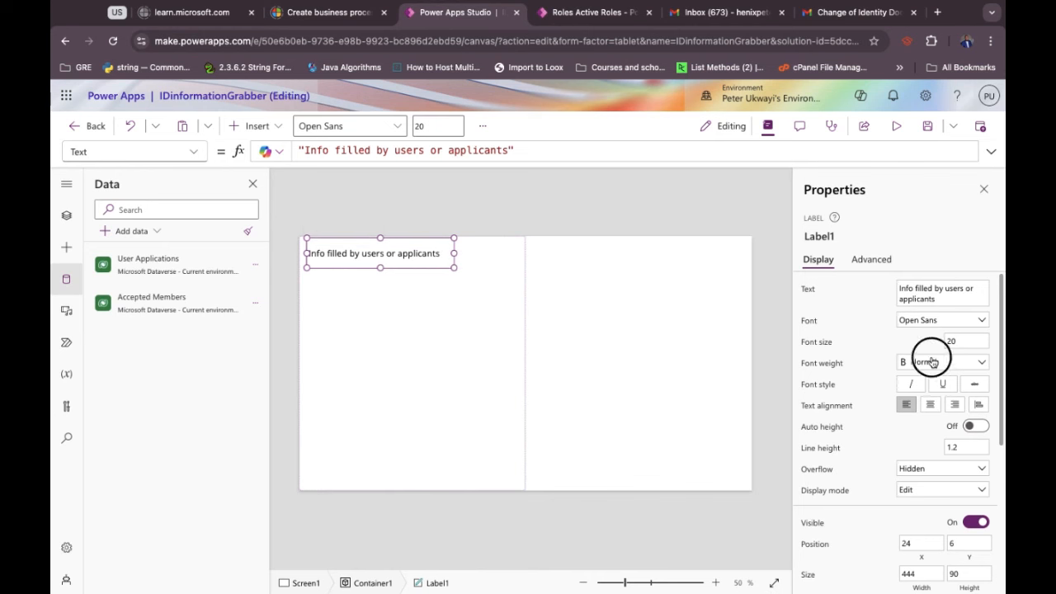
click(932, 361)
click(914, 379)
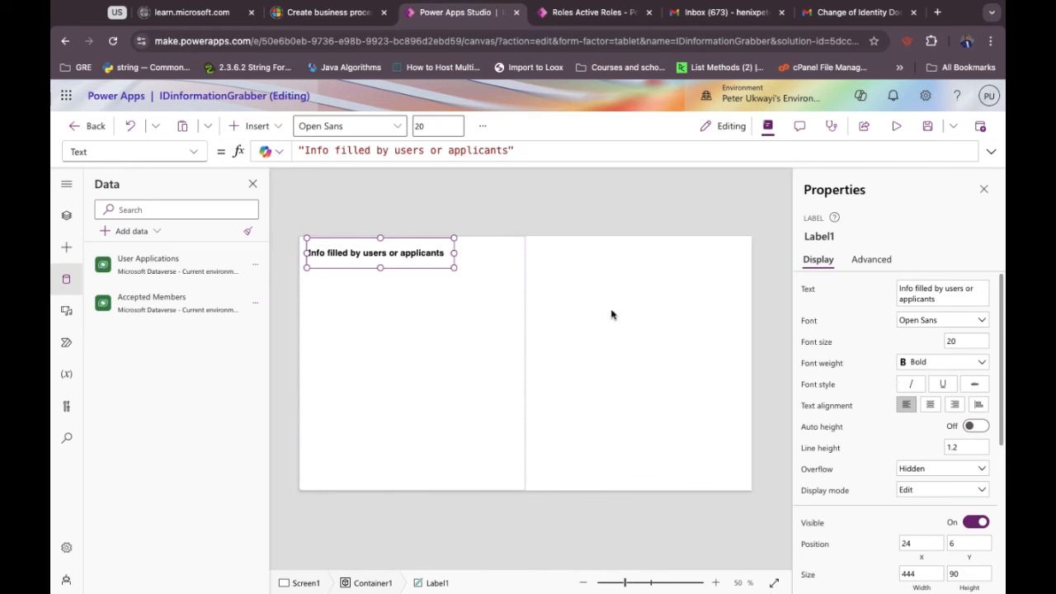
drag(405, 266, 388, 257)
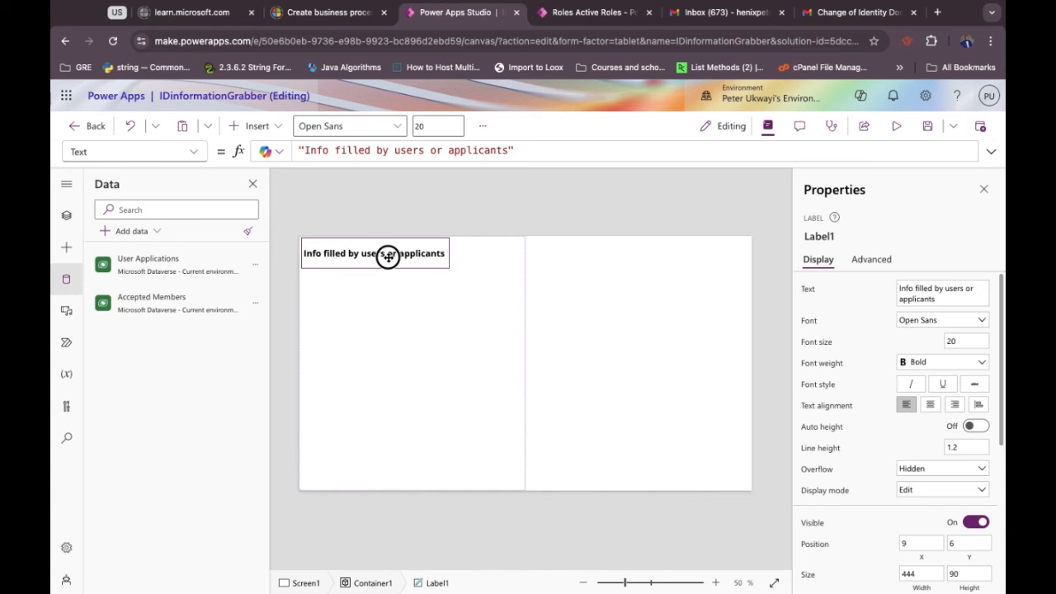
click(388, 256)
click(398, 316)
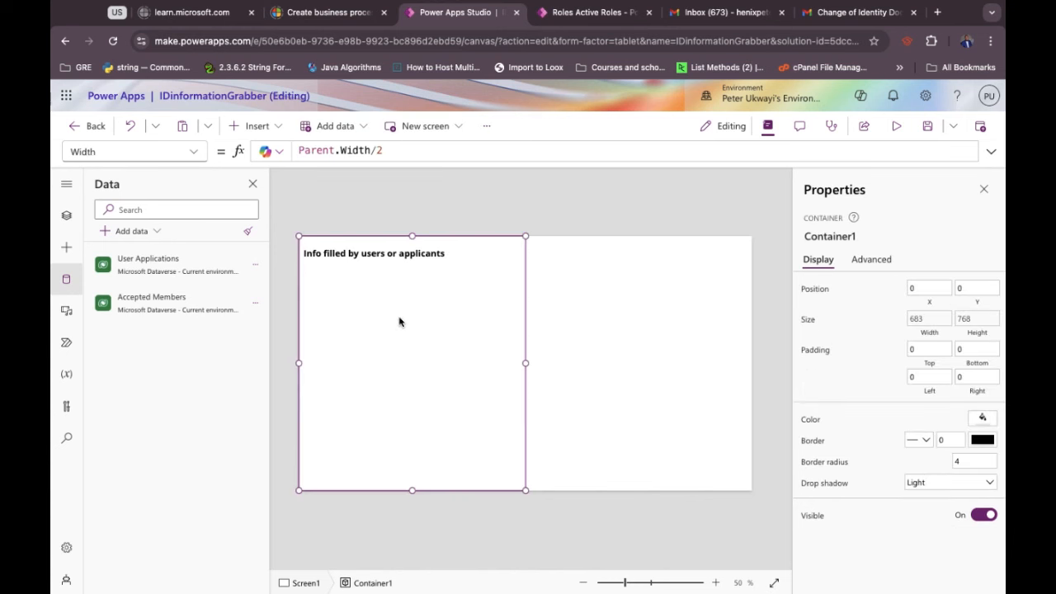
click(256, 126)
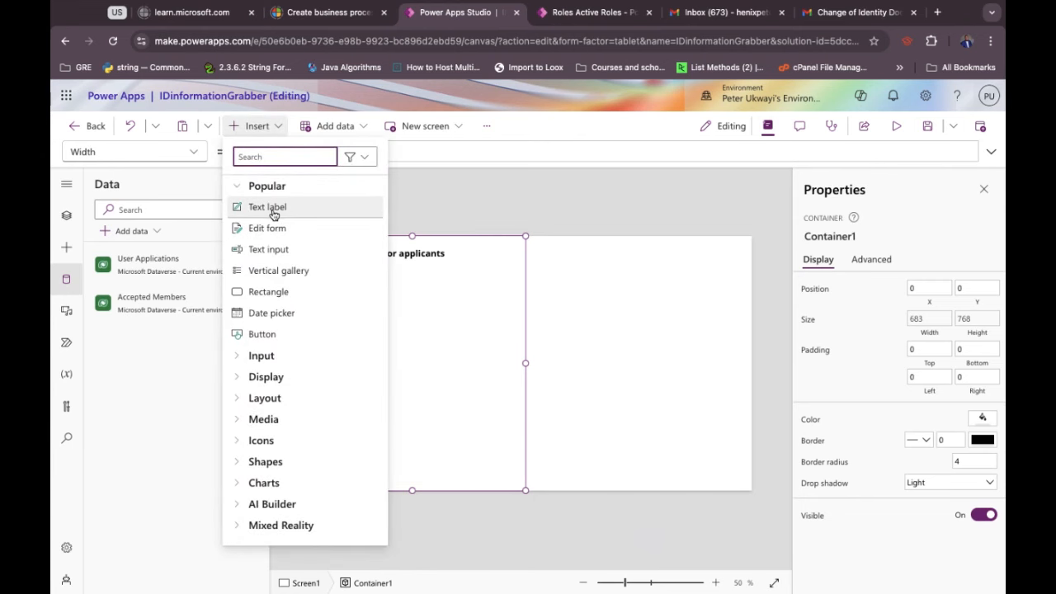
click(274, 215)
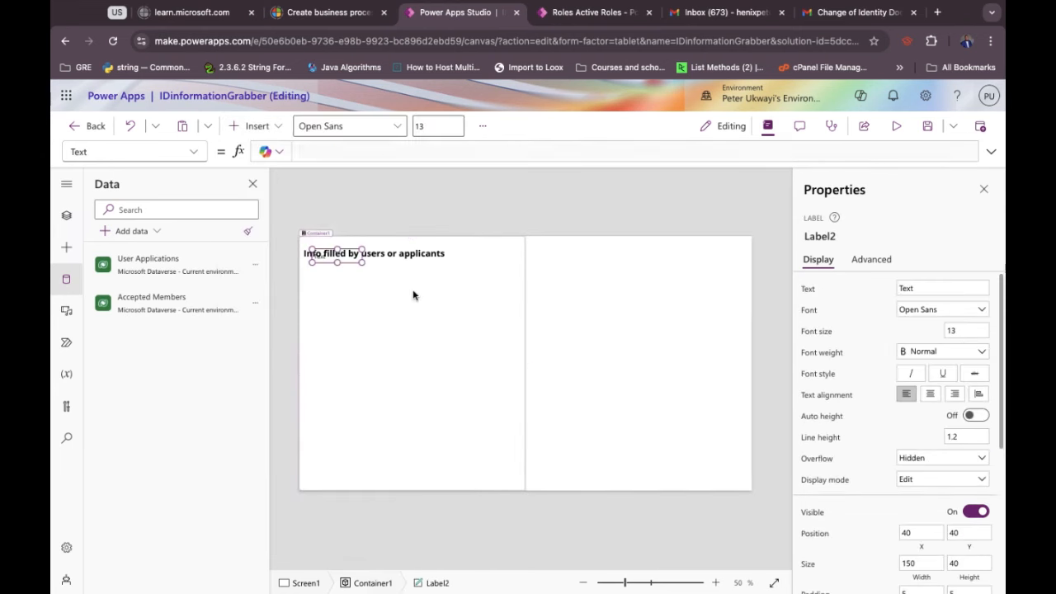
drag(346, 258, 360, 284)
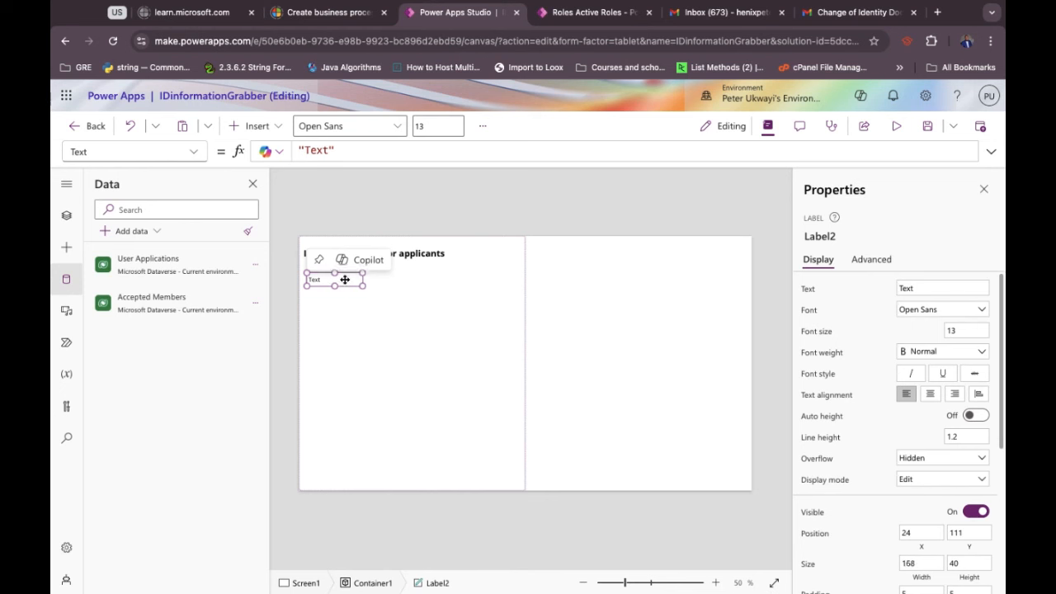
key(Delete)
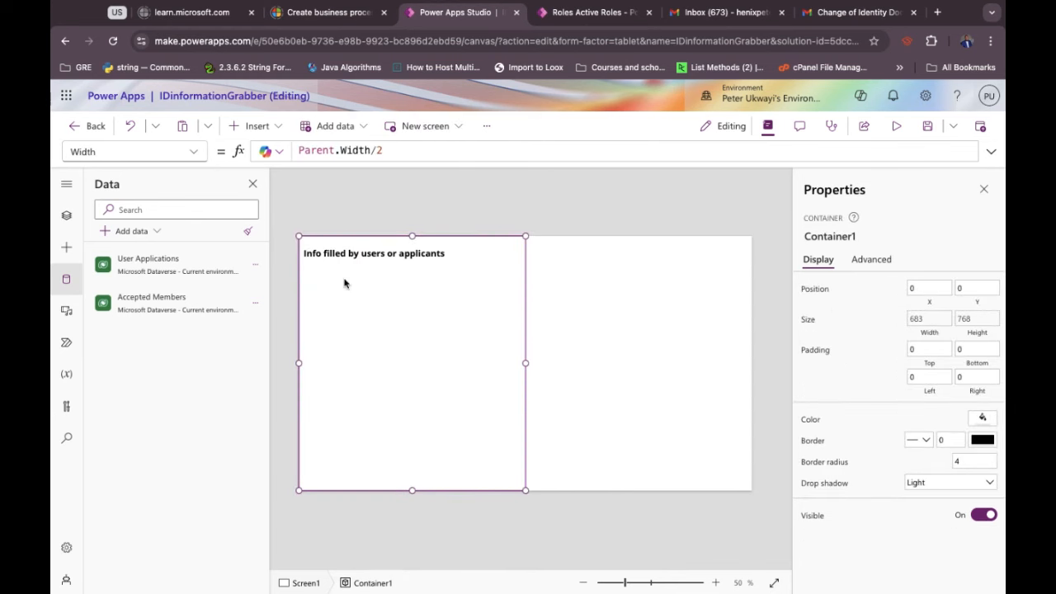
Insert an edit form into the left container and close its data source chooser.
click(258, 127)
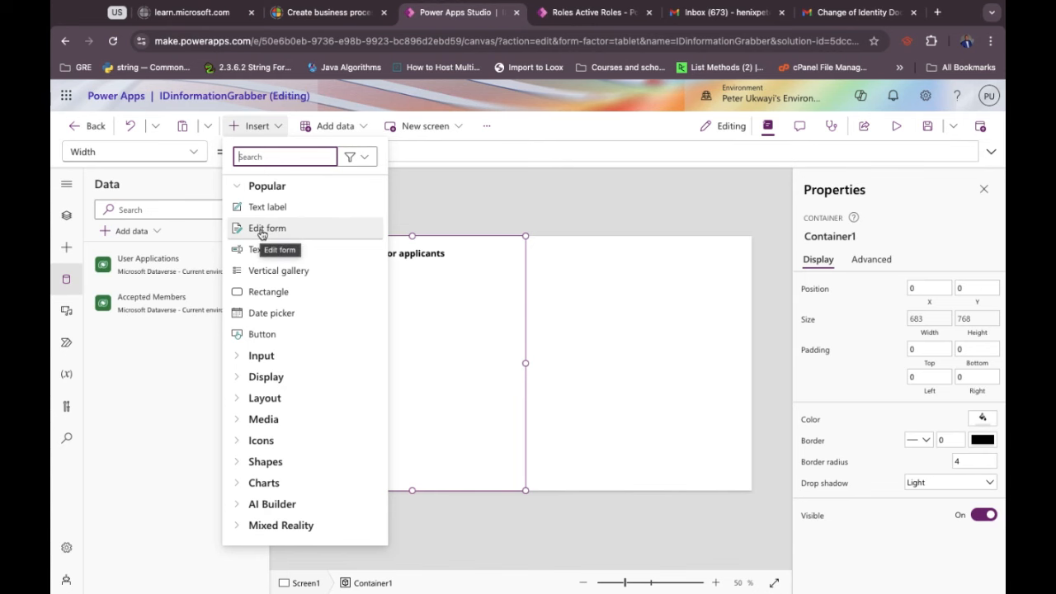
click(261, 231)
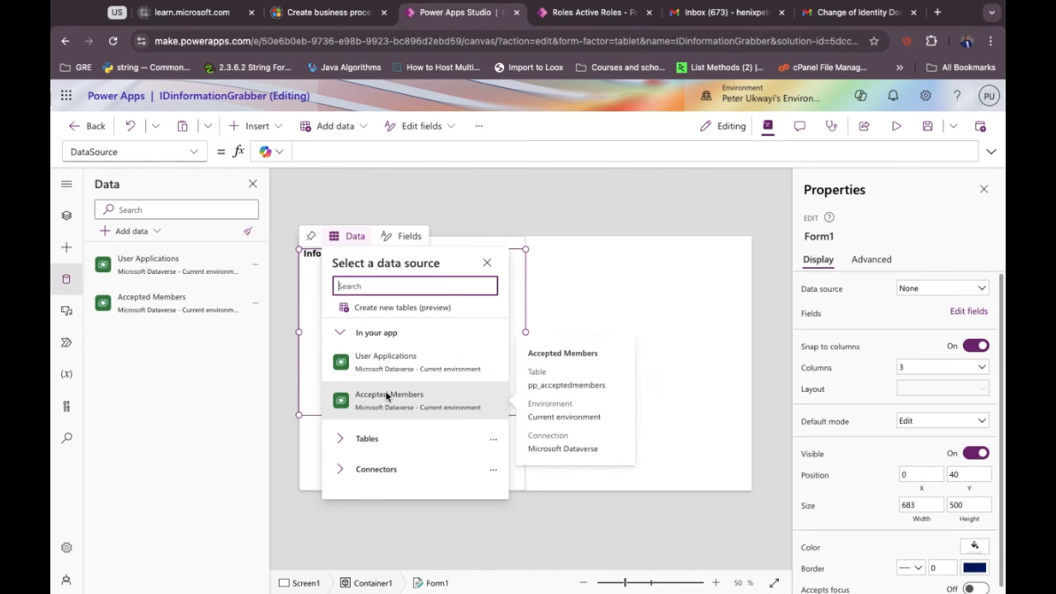
click(487, 263)
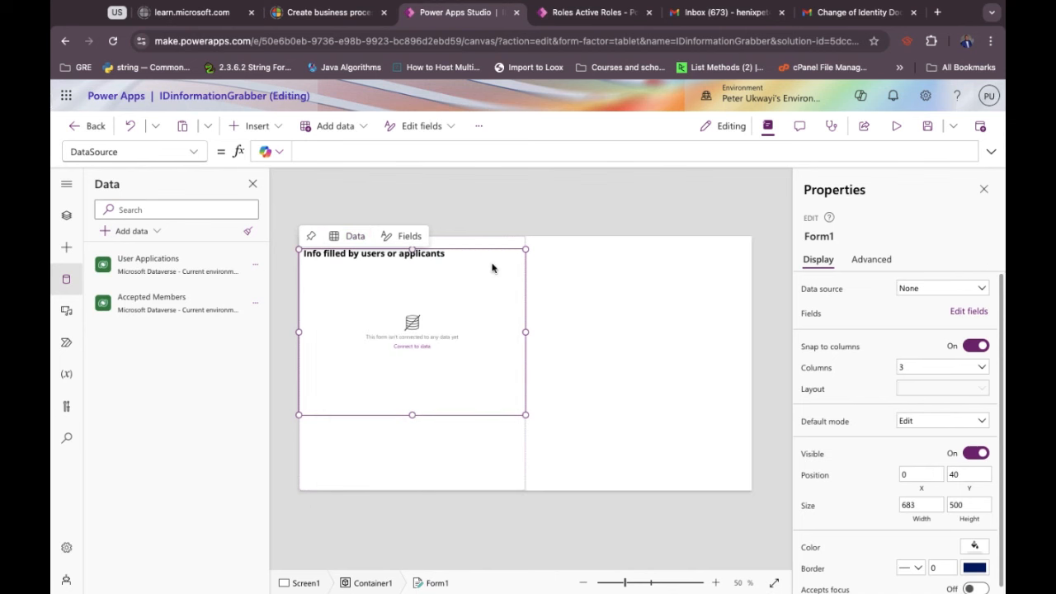
Clear away the edit form and its flyouts, leaving only the title in Container1.
click(249, 127)
click(431, 388)
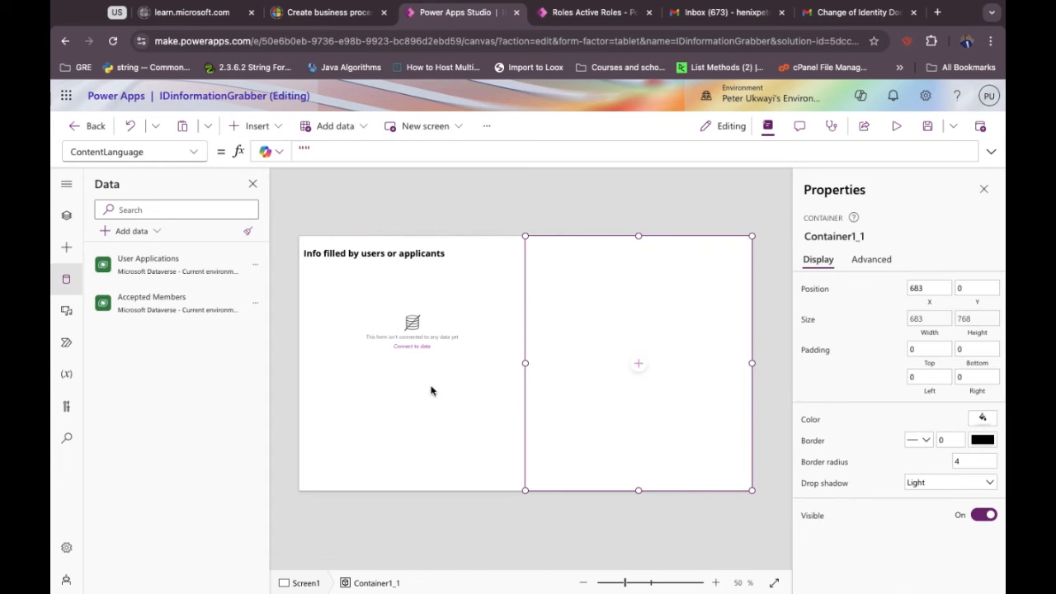
click(430, 390)
click(580, 366)
click(407, 338)
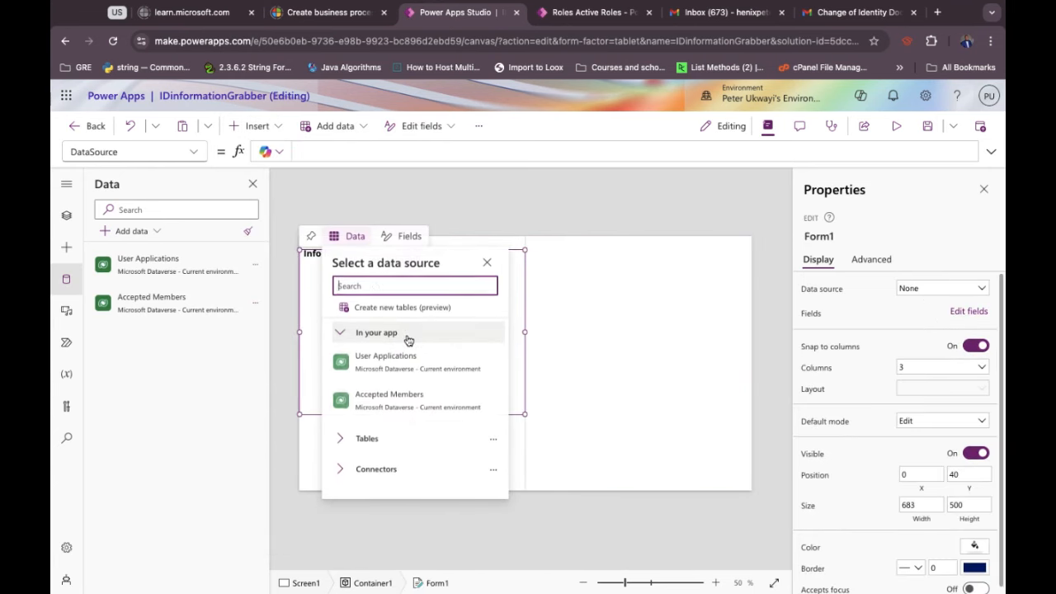
click(309, 358)
click(309, 357)
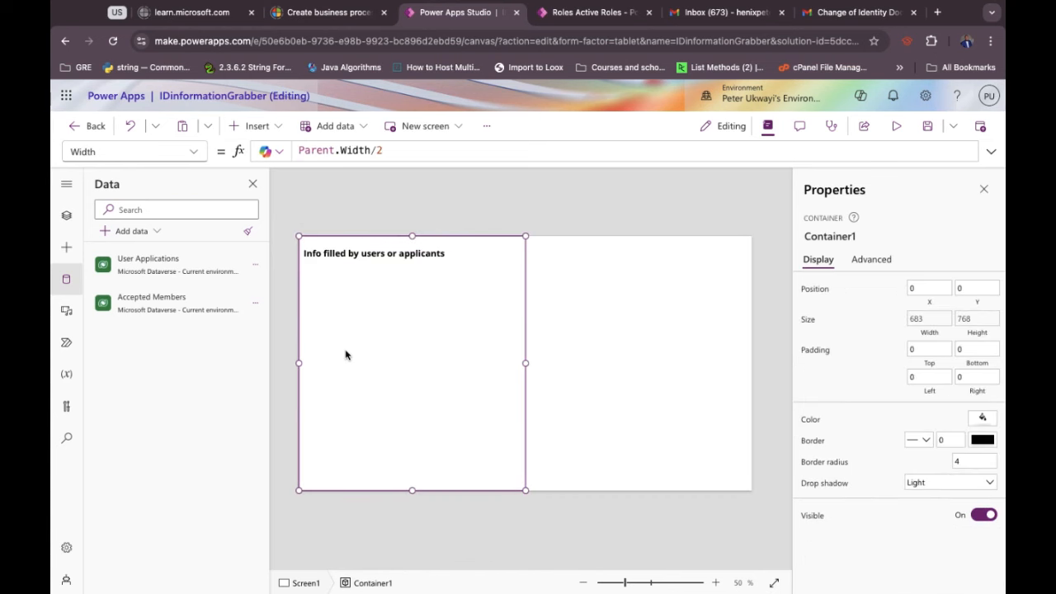
click(256, 127)
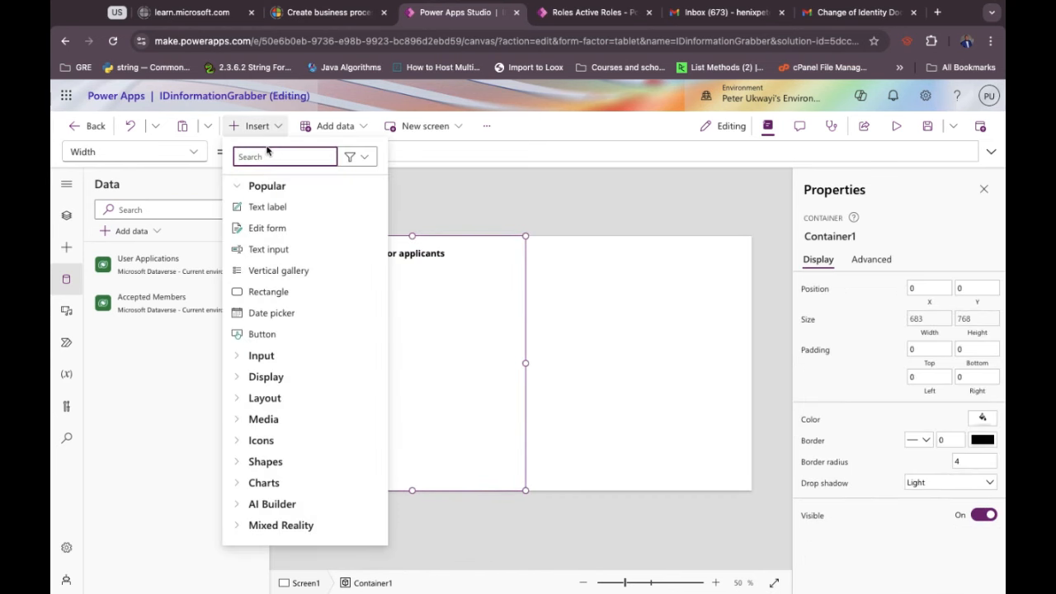
Add a display form, found by searching 'Disp', and pick User Applications as its source.
text(Disp)
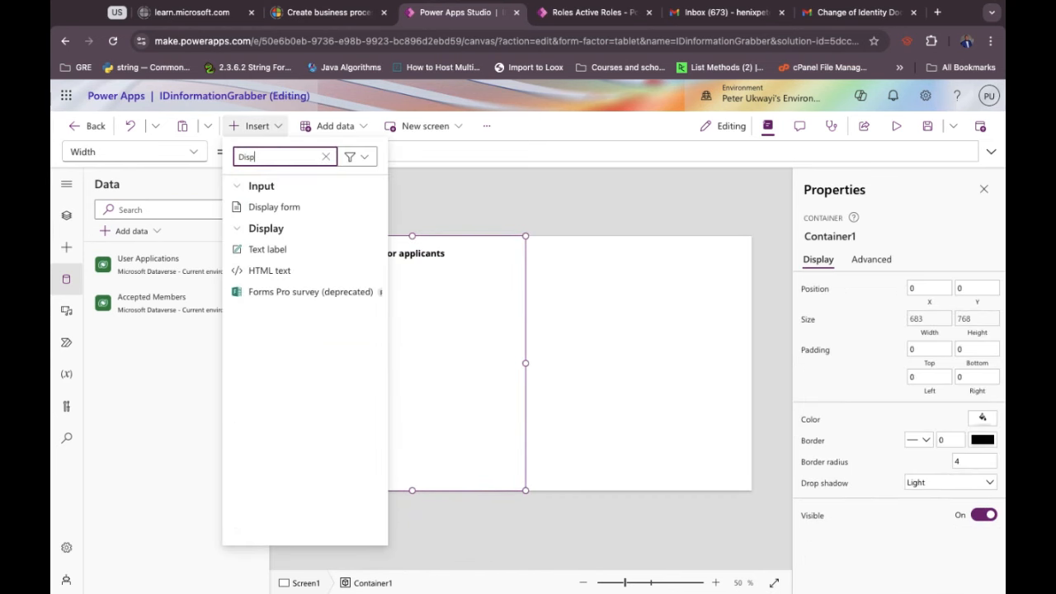
click(273, 208)
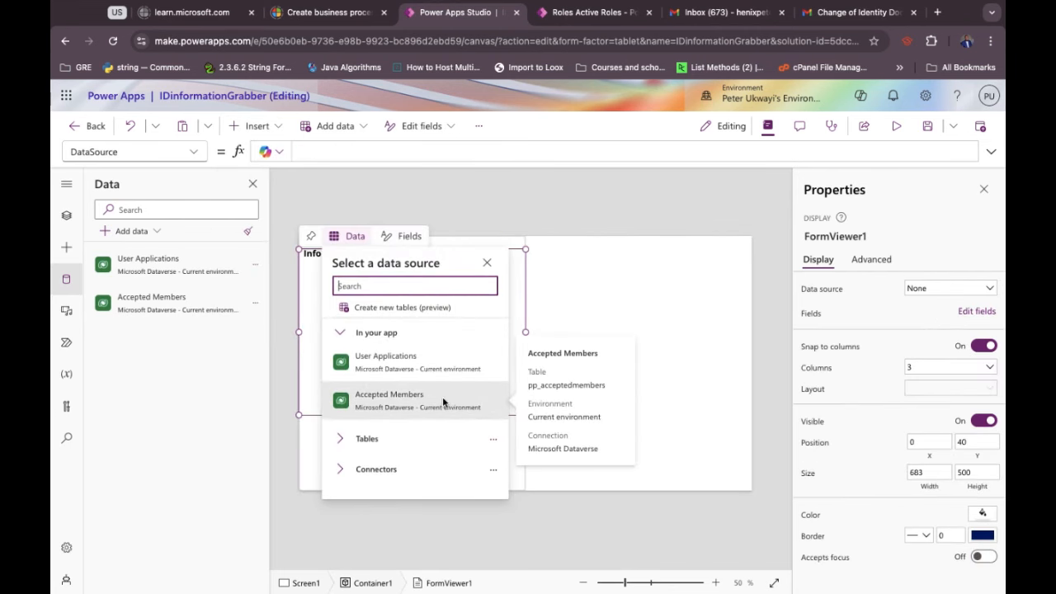
click(375, 364)
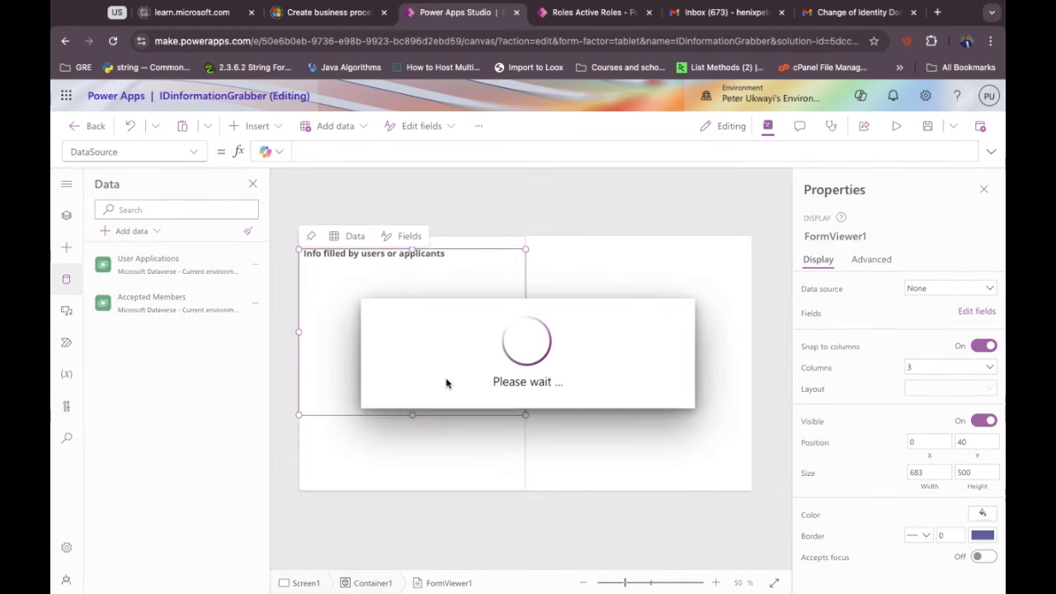
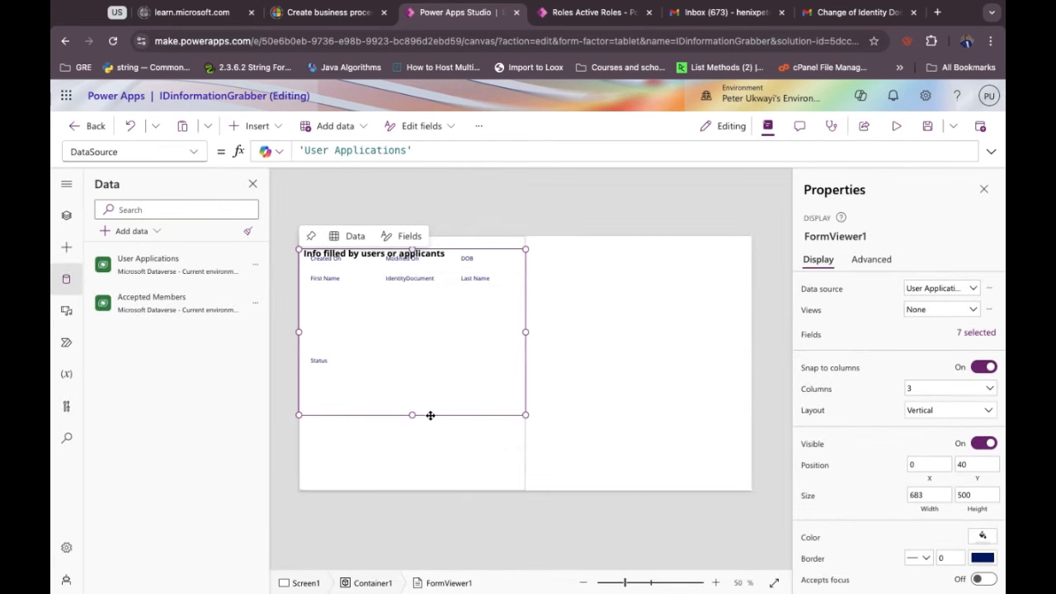
Move the User Applications form down (Y 40 to 96), then inspect its Created On, First Name and IdentityDocument cards.
drag(403, 415, 403, 432)
click(345, 283)
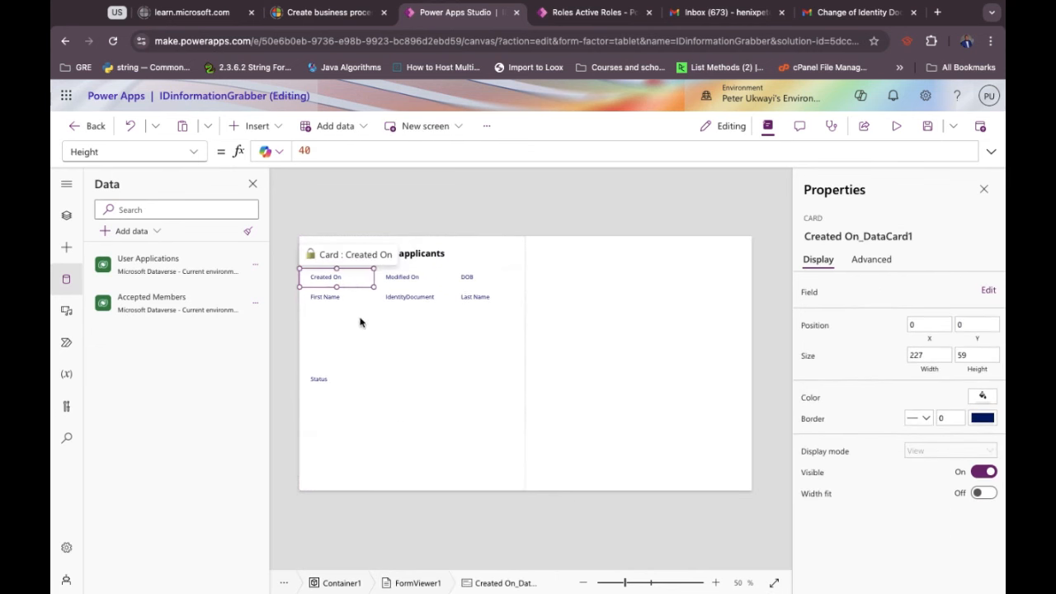
click(361, 319)
click(413, 334)
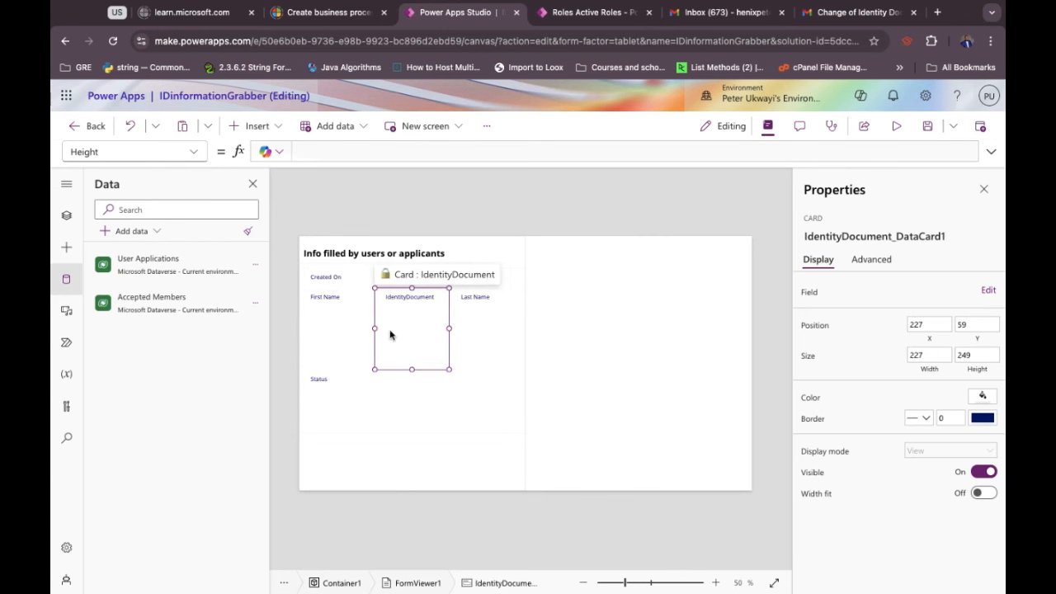
click(327, 324)
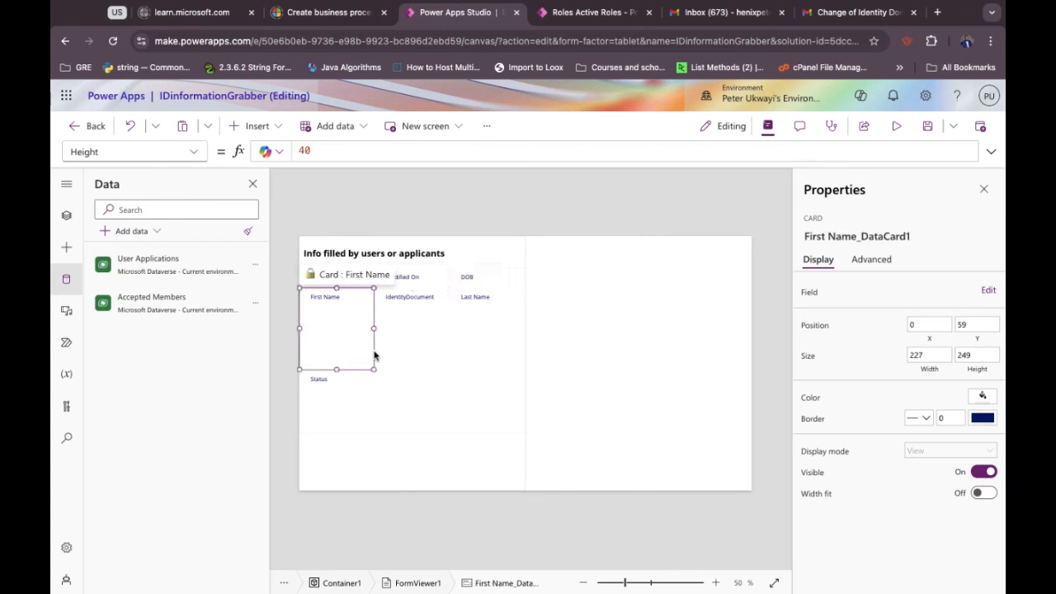
click(417, 360)
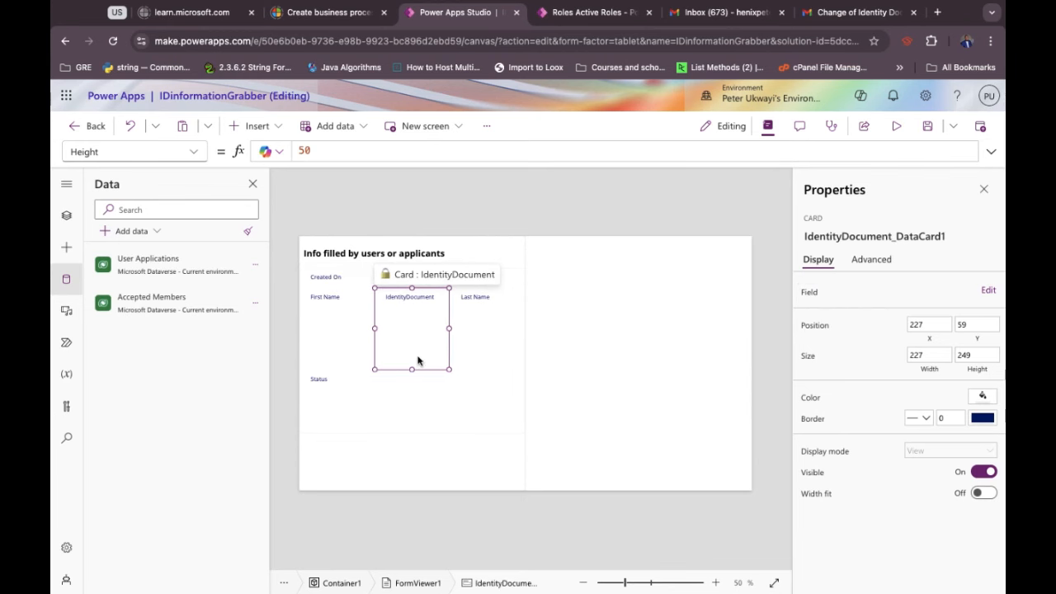
Check the form's advanced properties, then select the containers, title and Screen1 in turn.
click(428, 411)
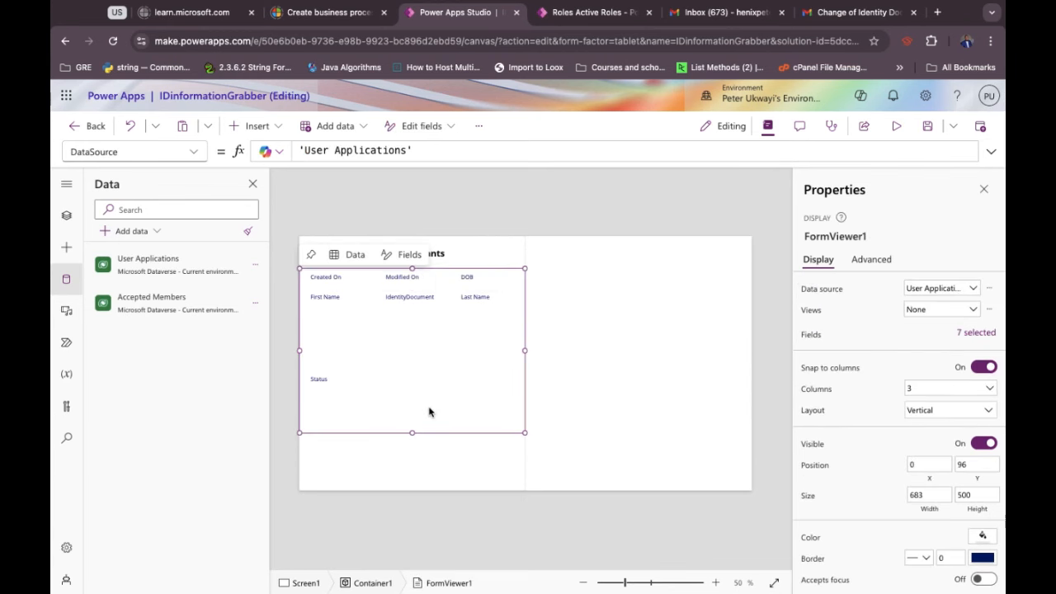
click(895, 260)
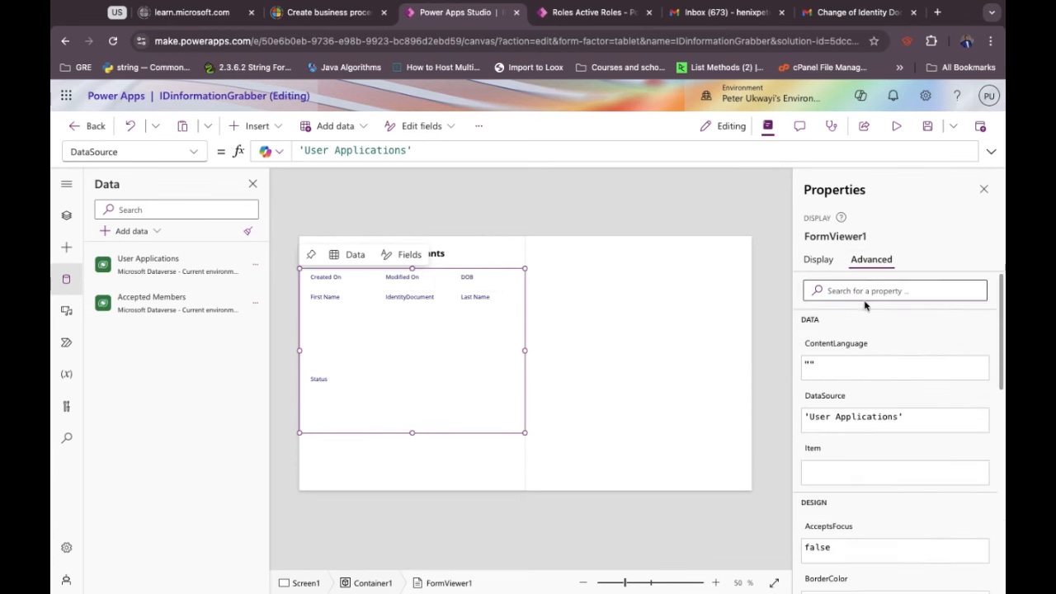
click(322, 281)
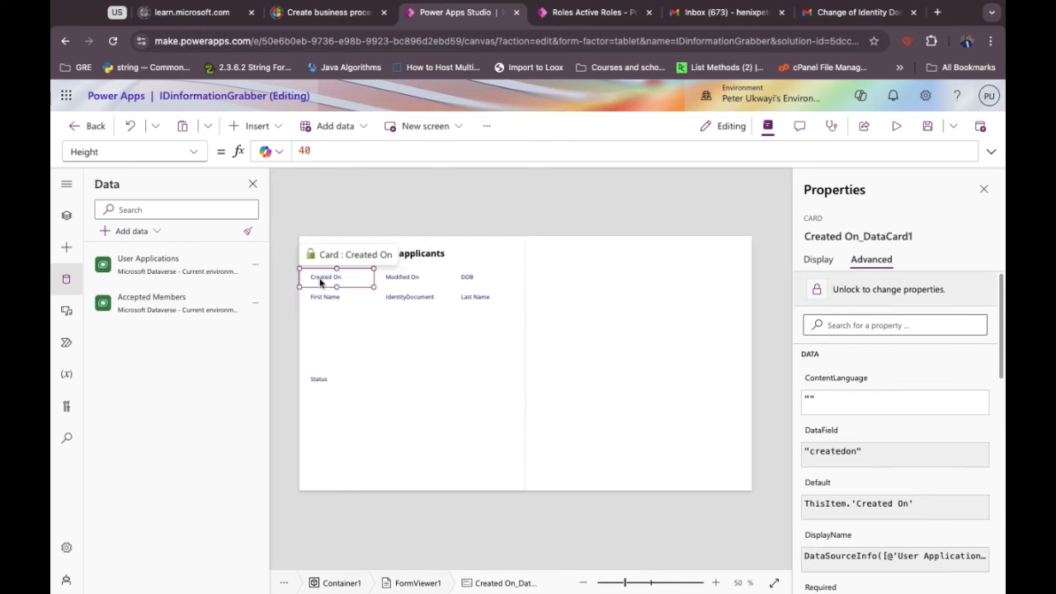
click(423, 405)
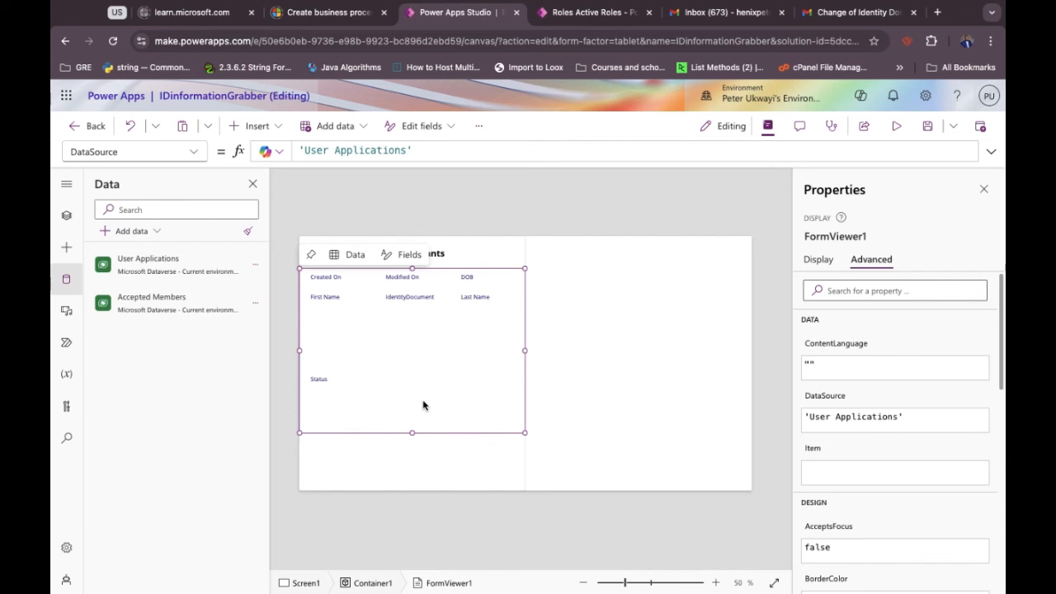
click(676, 352)
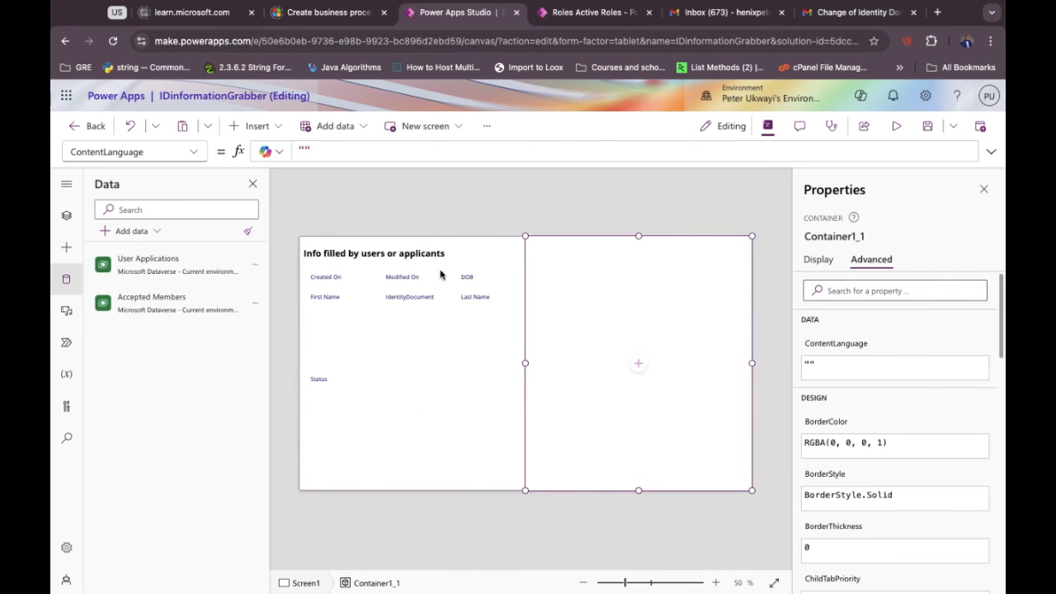
click(421, 254)
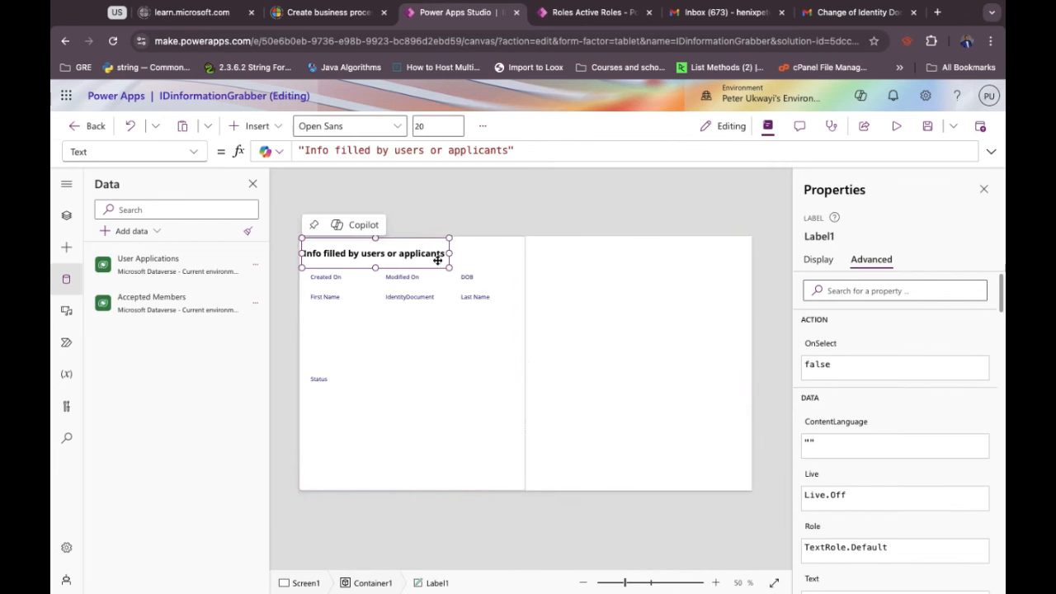
click(563, 316)
click(564, 316)
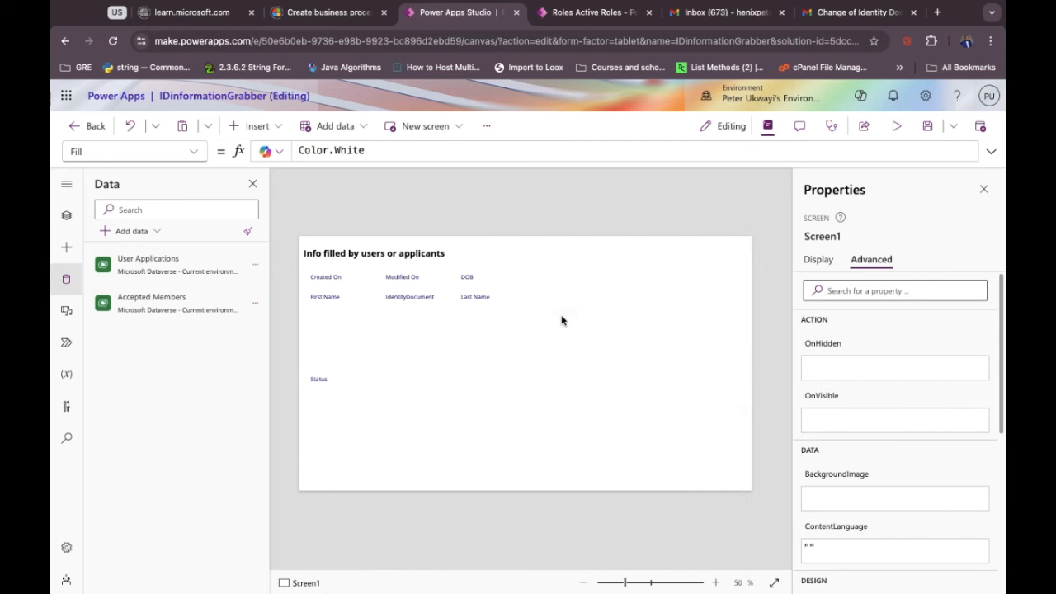
click(452, 408)
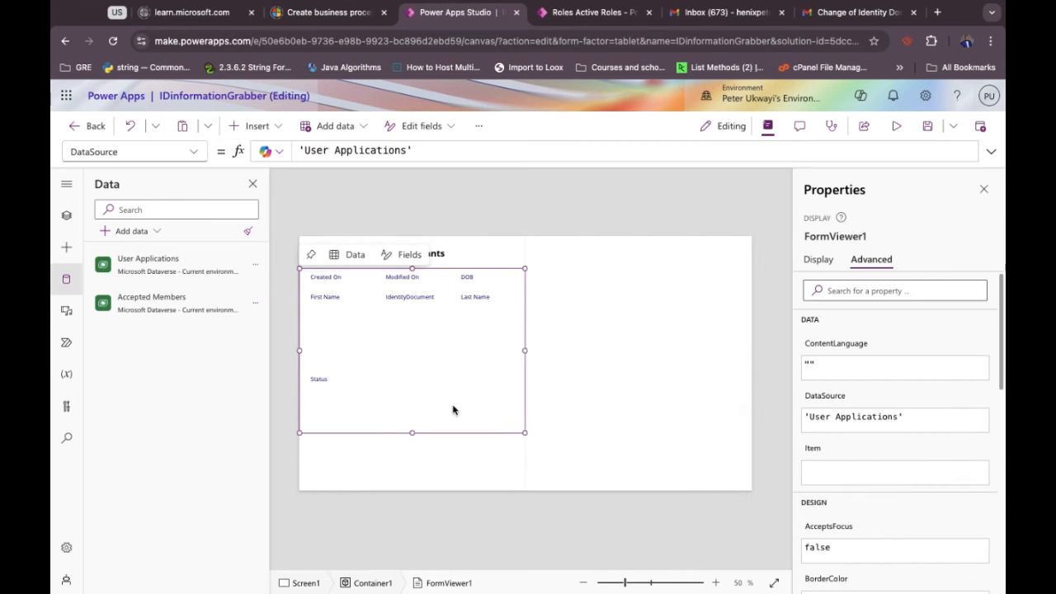
click(455, 465)
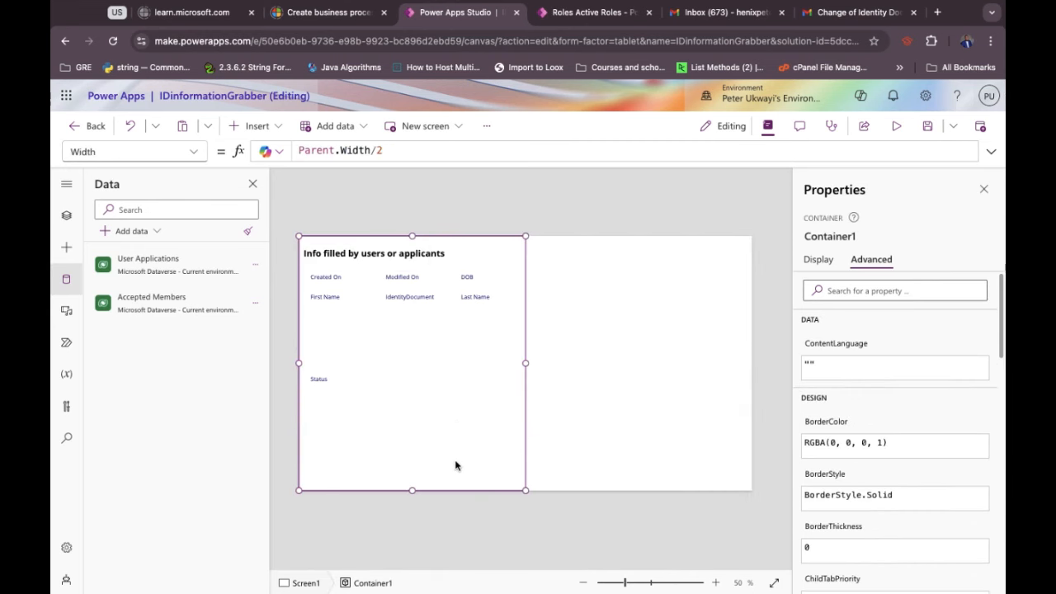
click(642, 407)
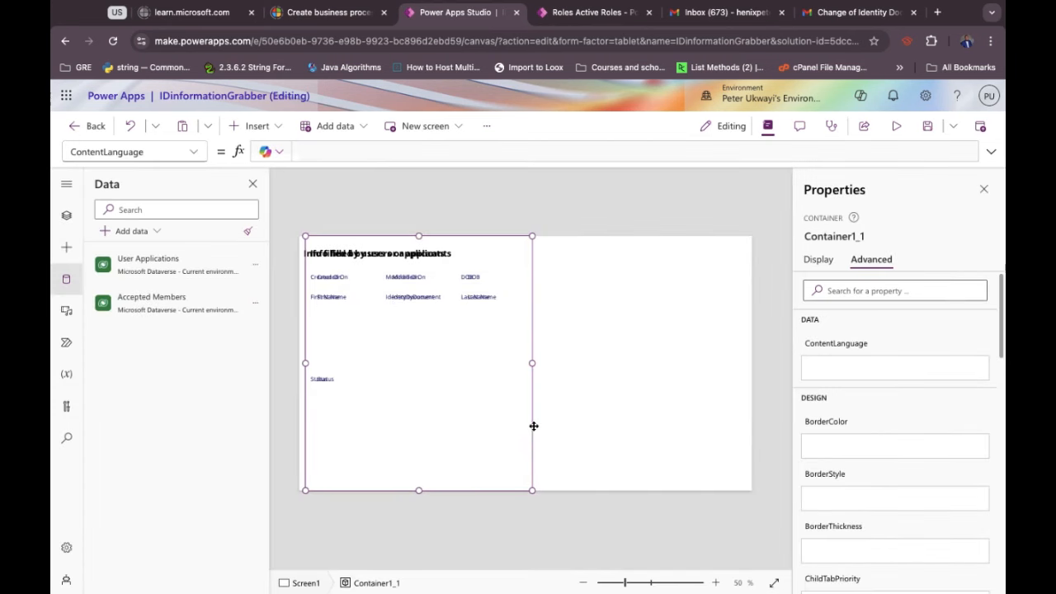
Place the duplicated section in the right half and retitle it 'Extrated Information'.
drag(547, 425, 672, 414)
drag(713, 406, 762, 401)
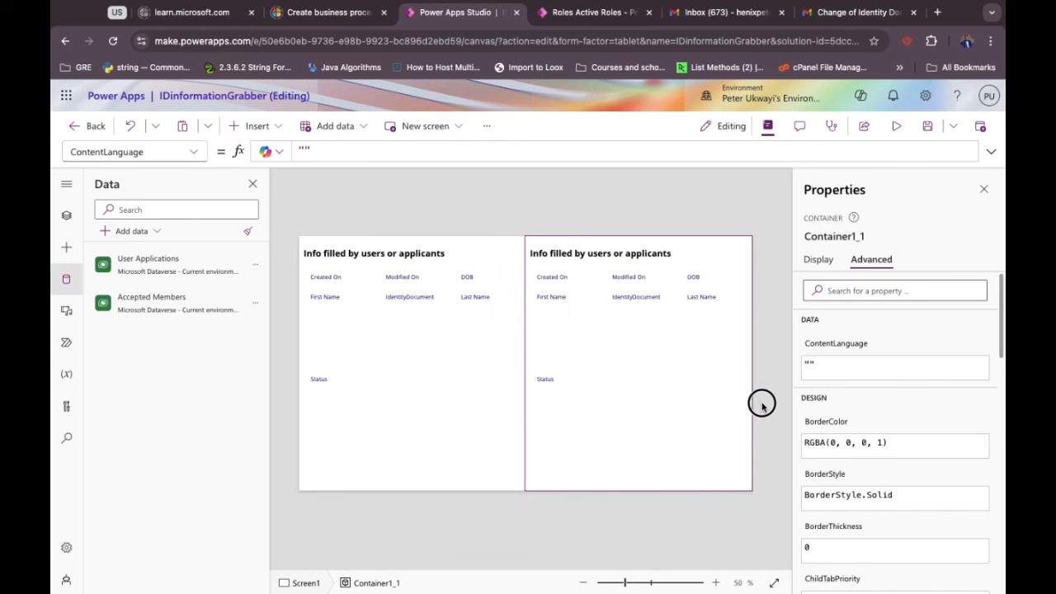
click(547, 253)
double_click(547, 254)
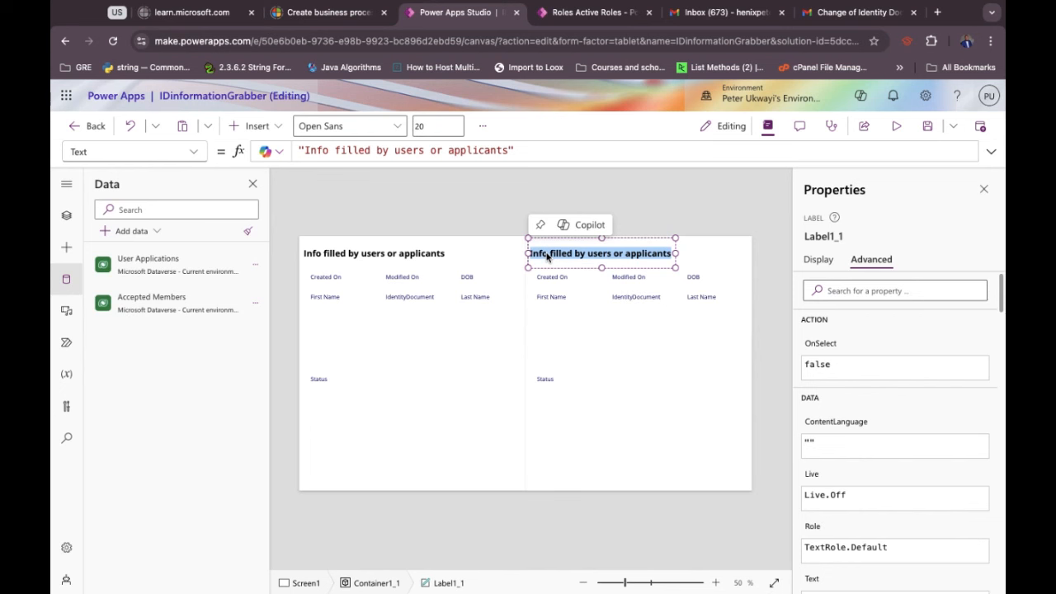
text(E)
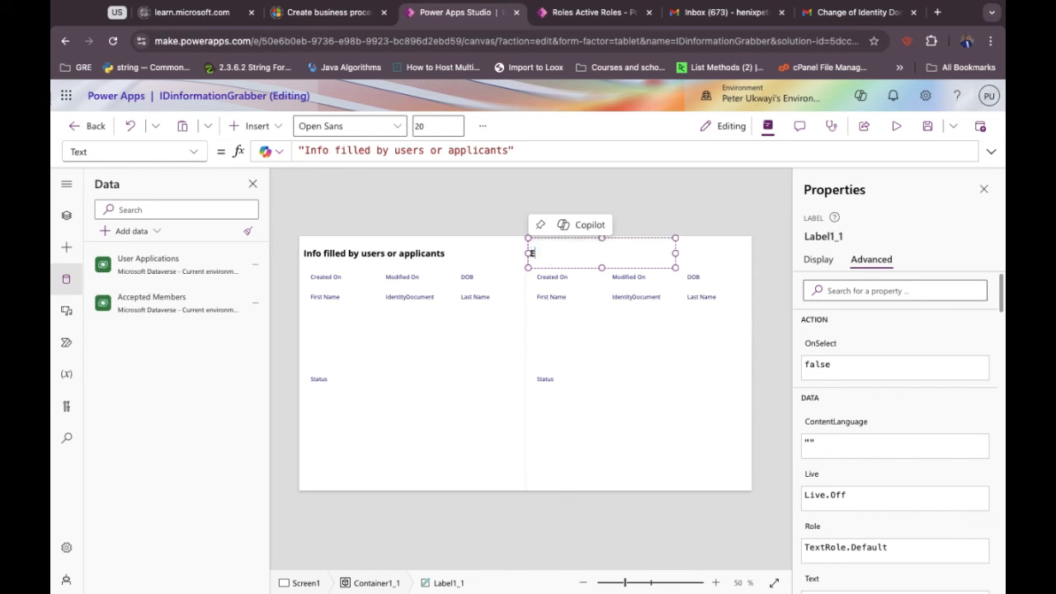
text(xtrated Inf)
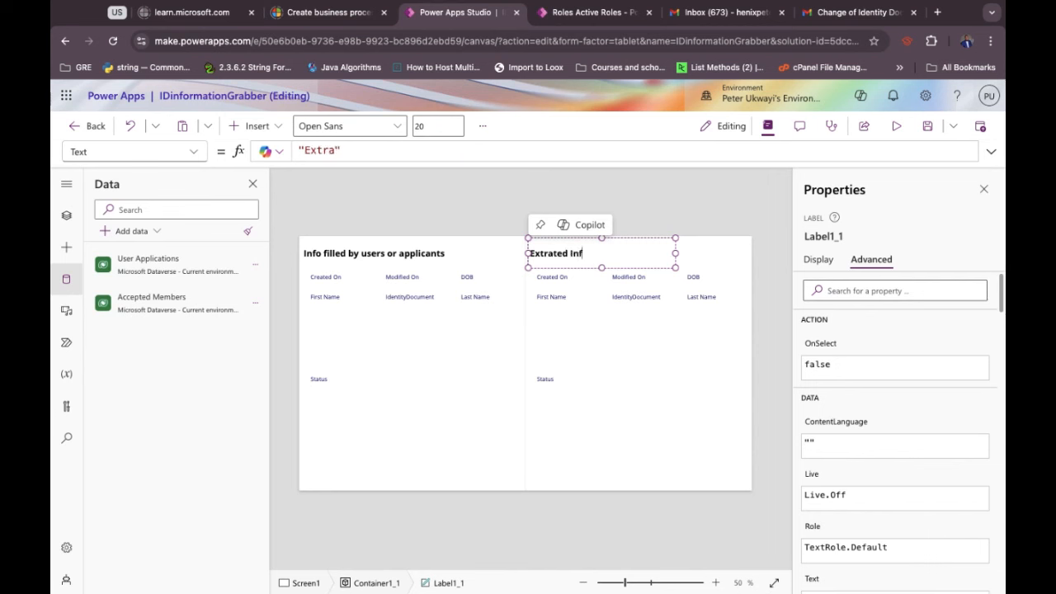
text(ormation)
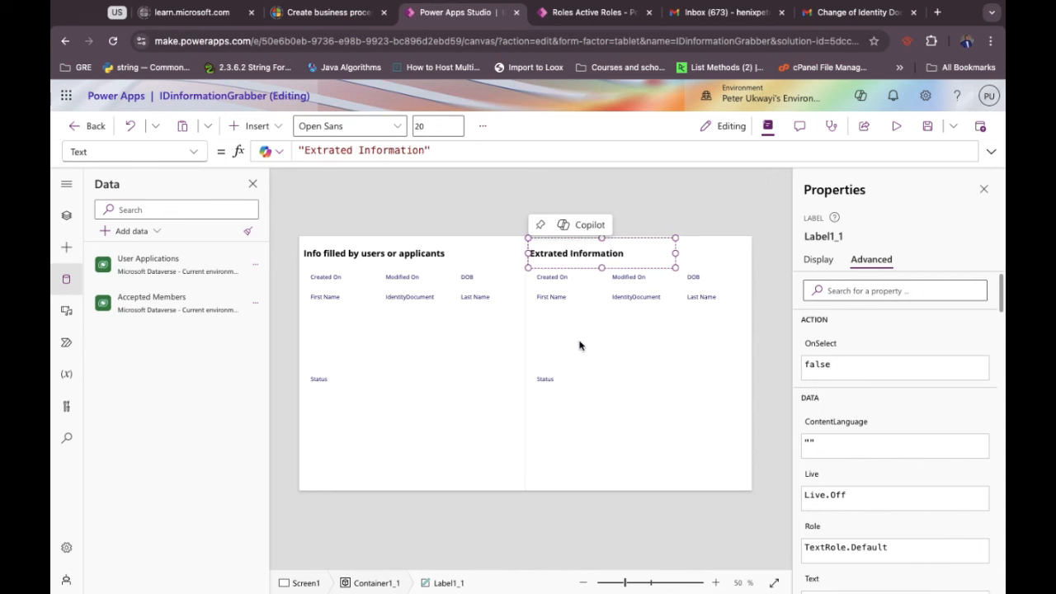
click(579, 346)
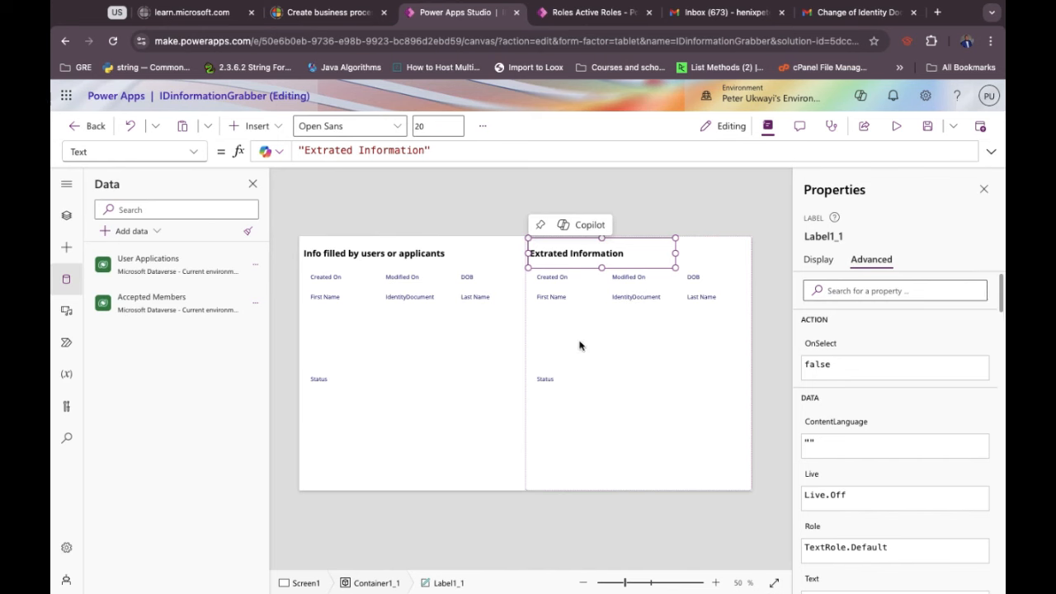
Inspect the copy's First Name and IdentityDocument cards and select FormViewer1_1.
click(579, 346)
click(649, 348)
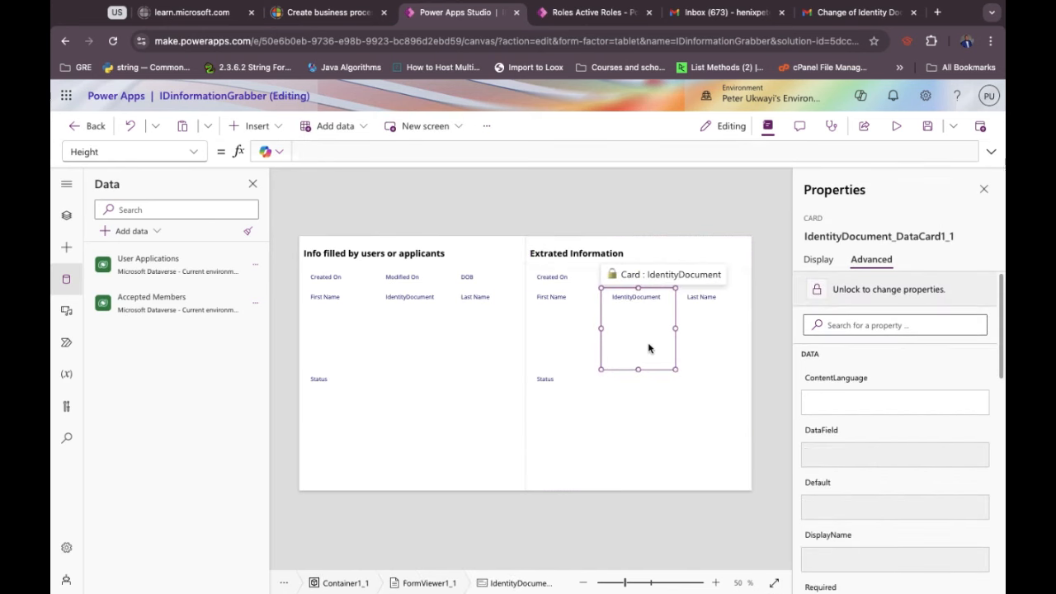
click(621, 402)
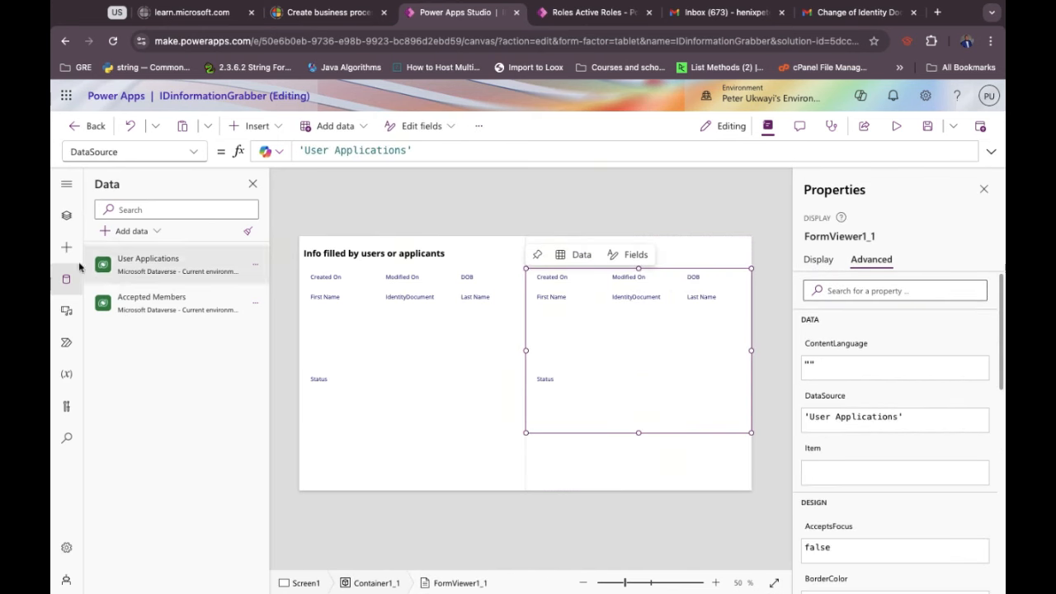
Switch FormViewer1_1's DataSource to 'Accepted Members' and bring up its fields list.
click(66, 216)
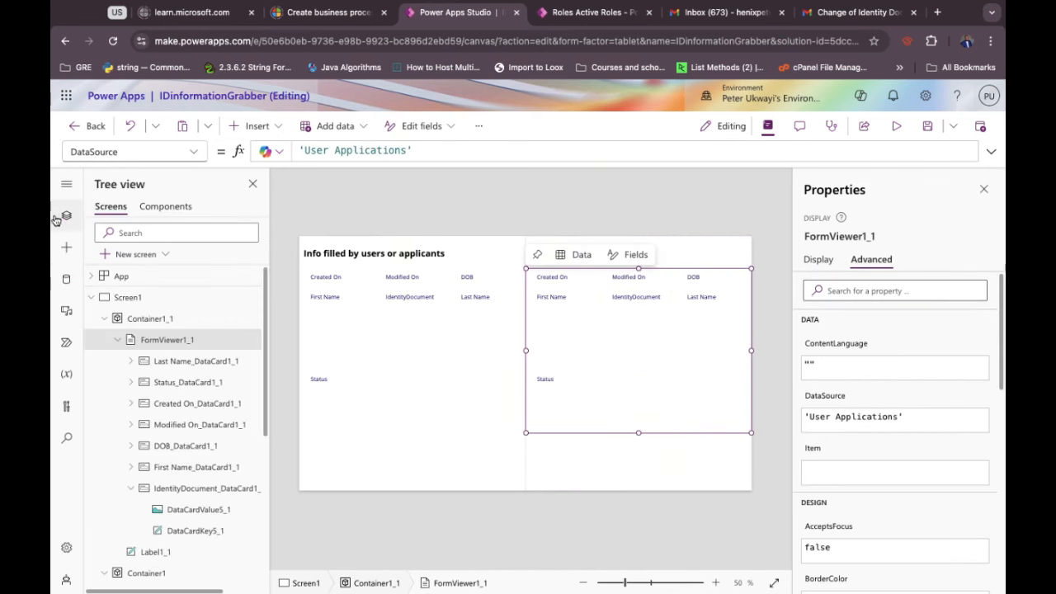
double_click(338, 150)
key(BackSpace)
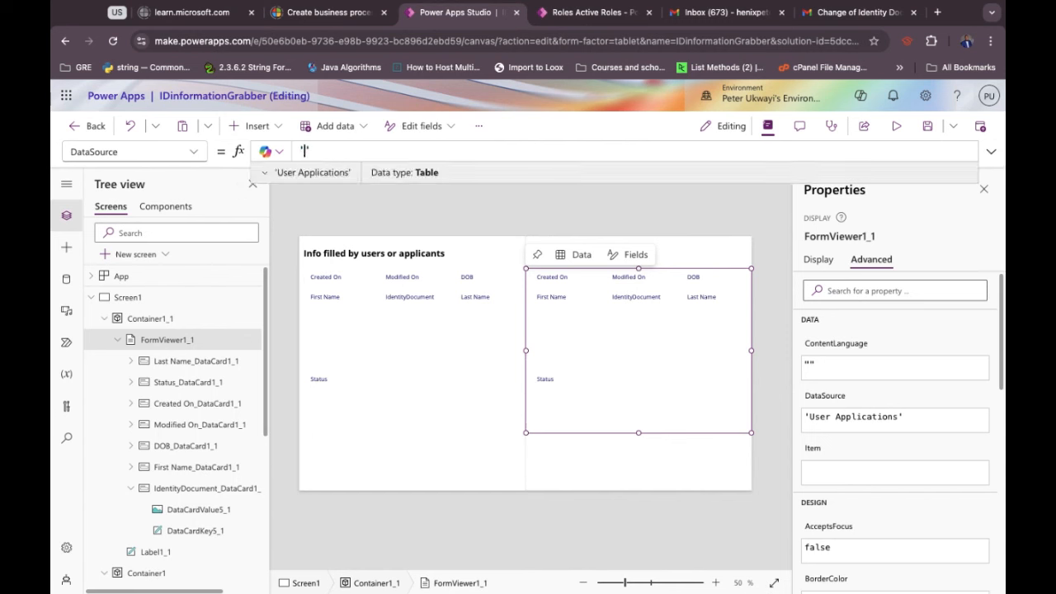
text(Accepted Members')
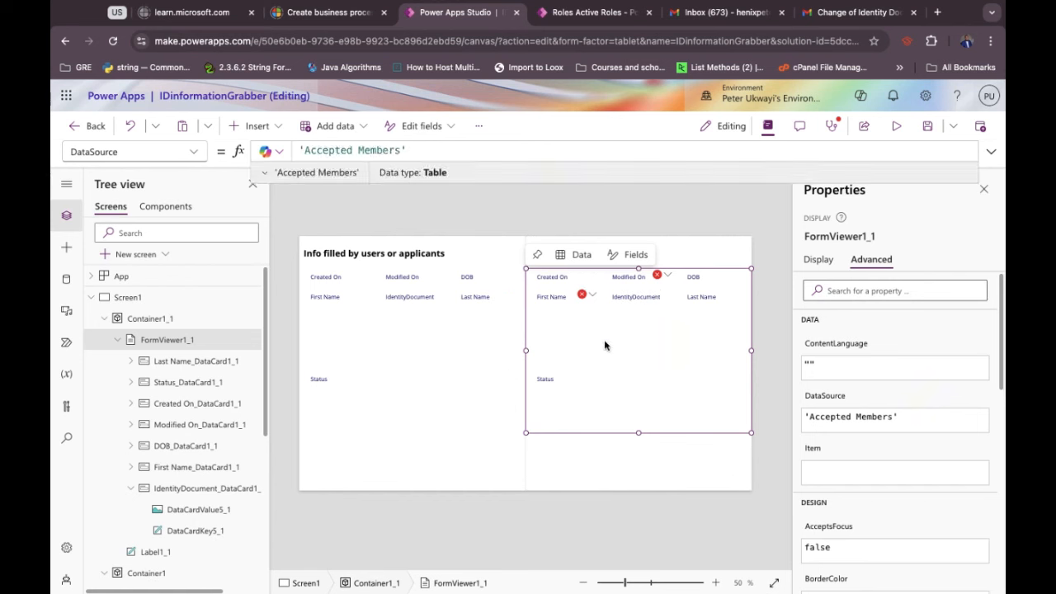
click(616, 343)
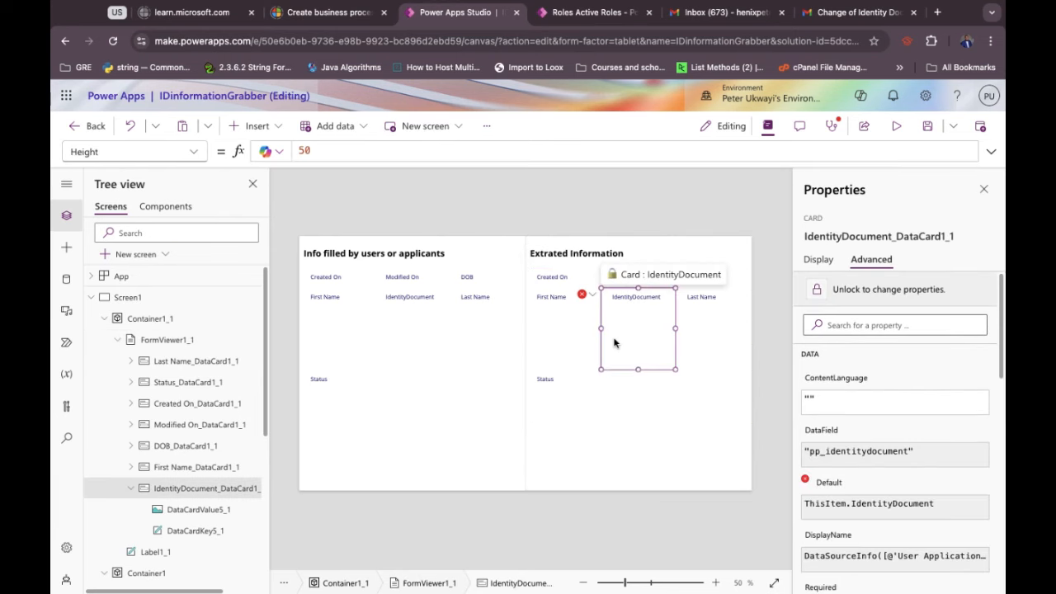
click(819, 257)
click(707, 414)
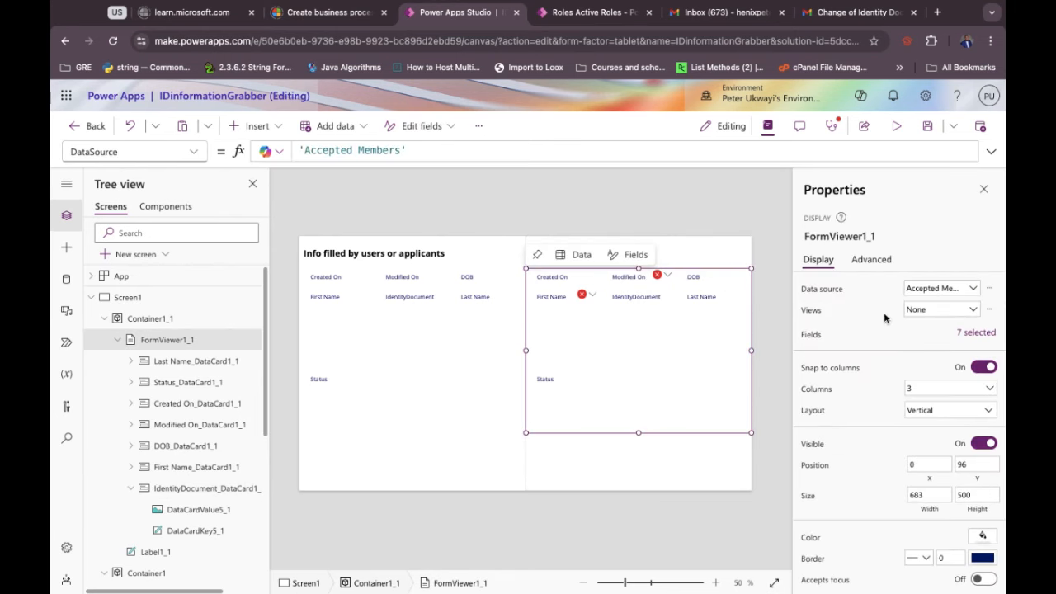
click(965, 335)
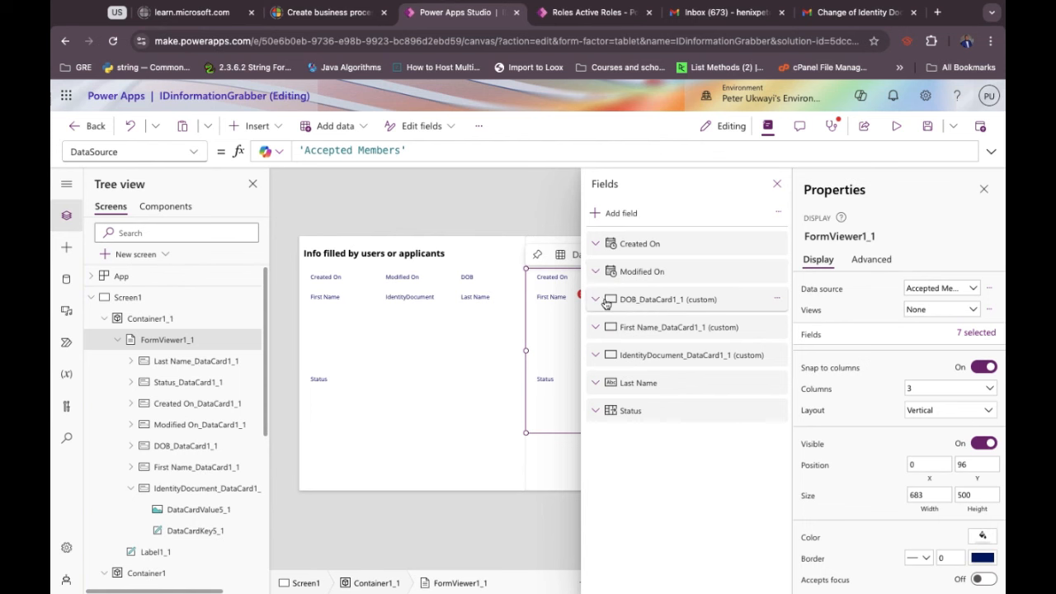
Remove the Created On, Modified On, DOB and First Name fields from the Accepted Members form.
click(776, 242)
click(795, 316)
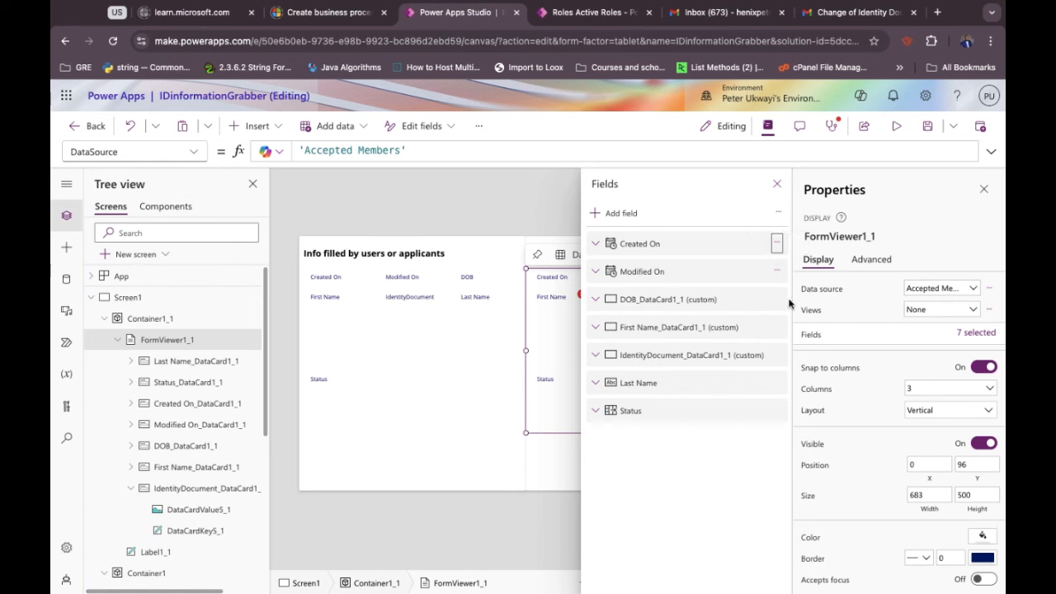
click(777, 246)
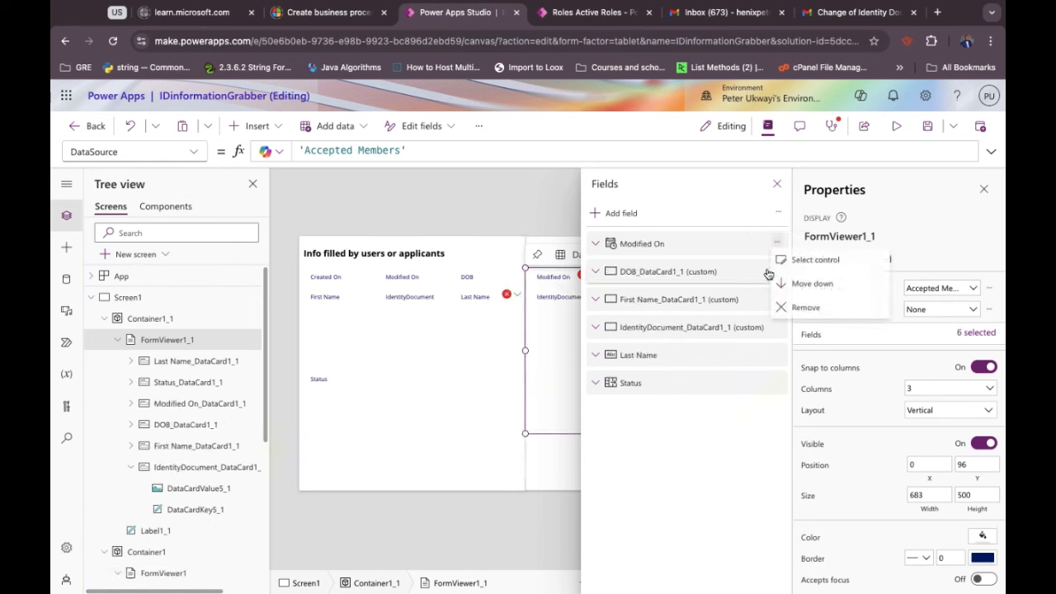
key(Escape)
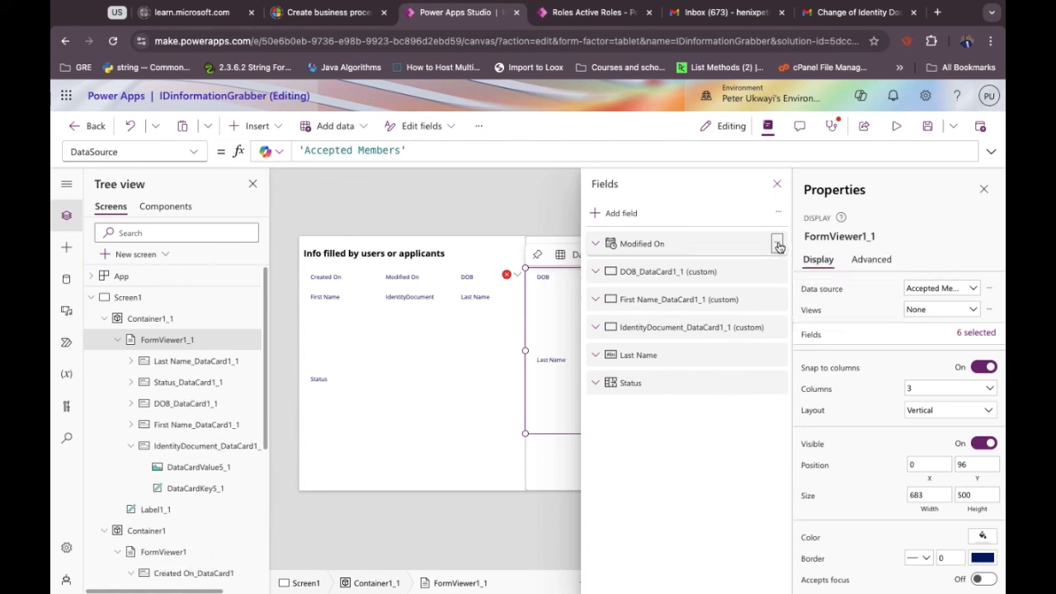
click(777, 242)
click(795, 308)
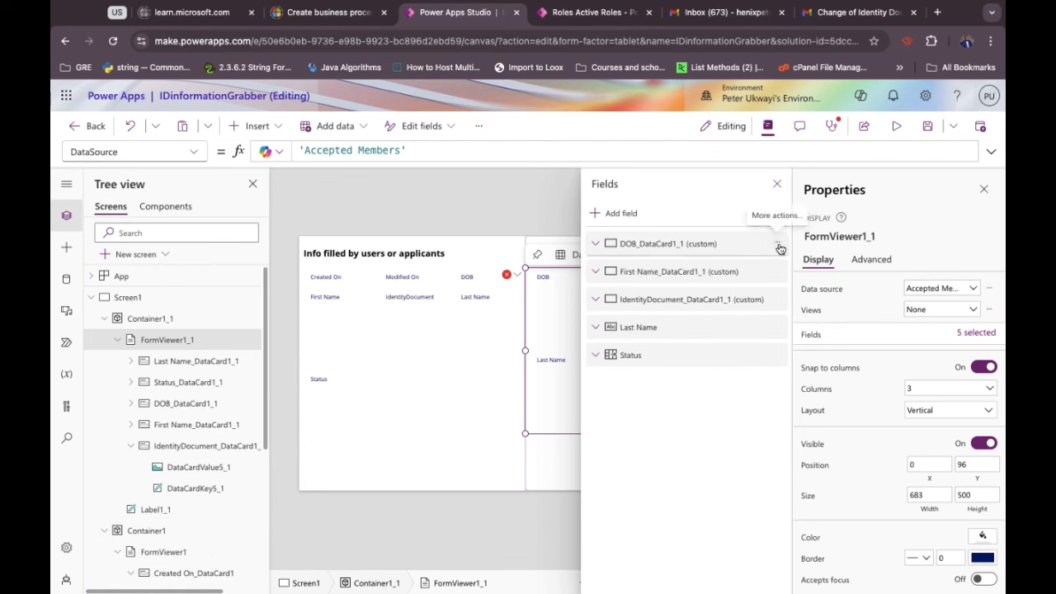
click(780, 248)
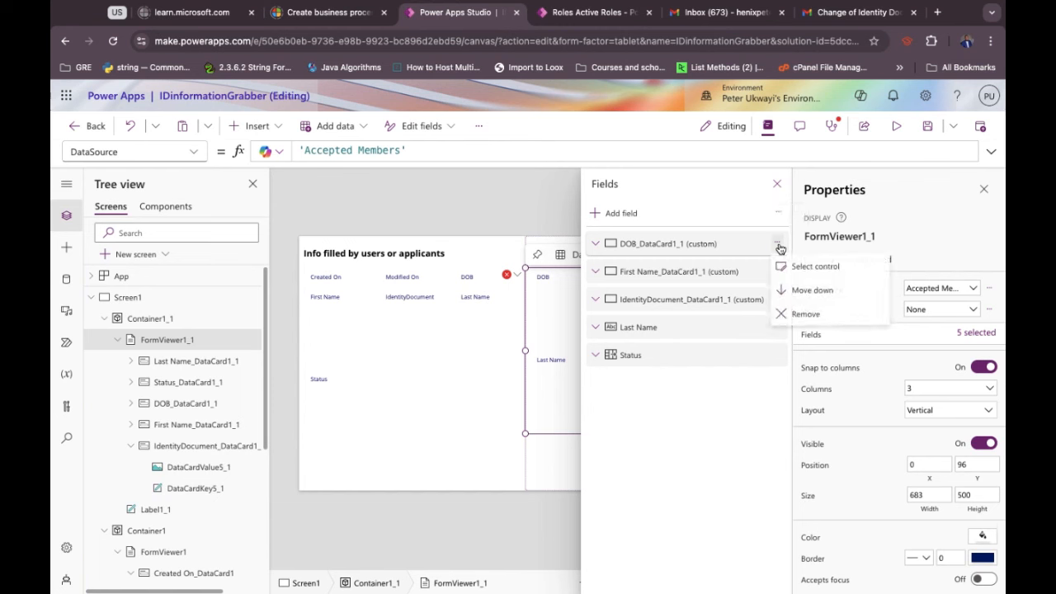
click(789, 314)
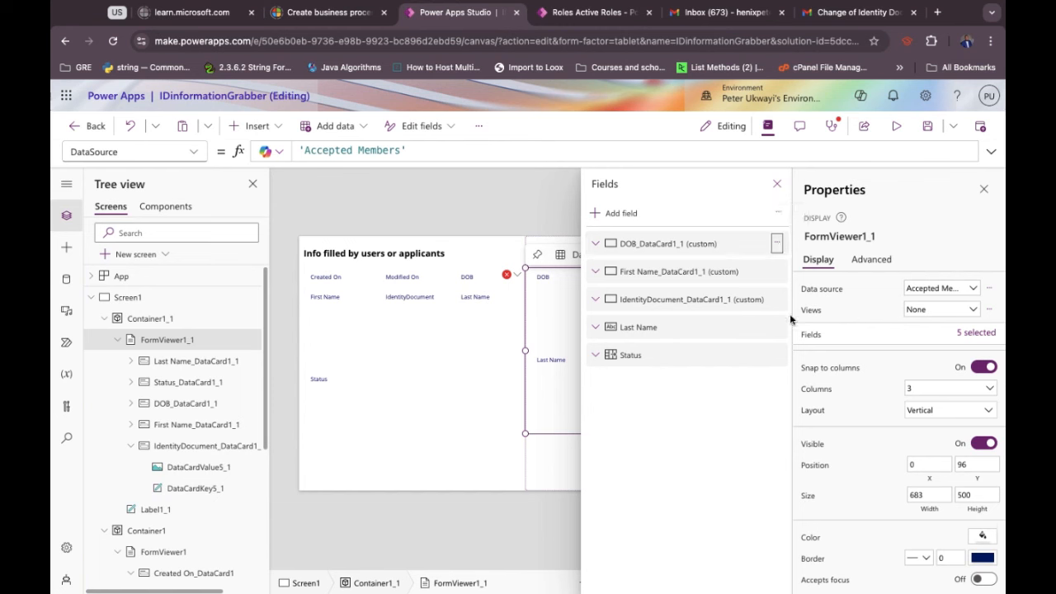
click(781, 249)
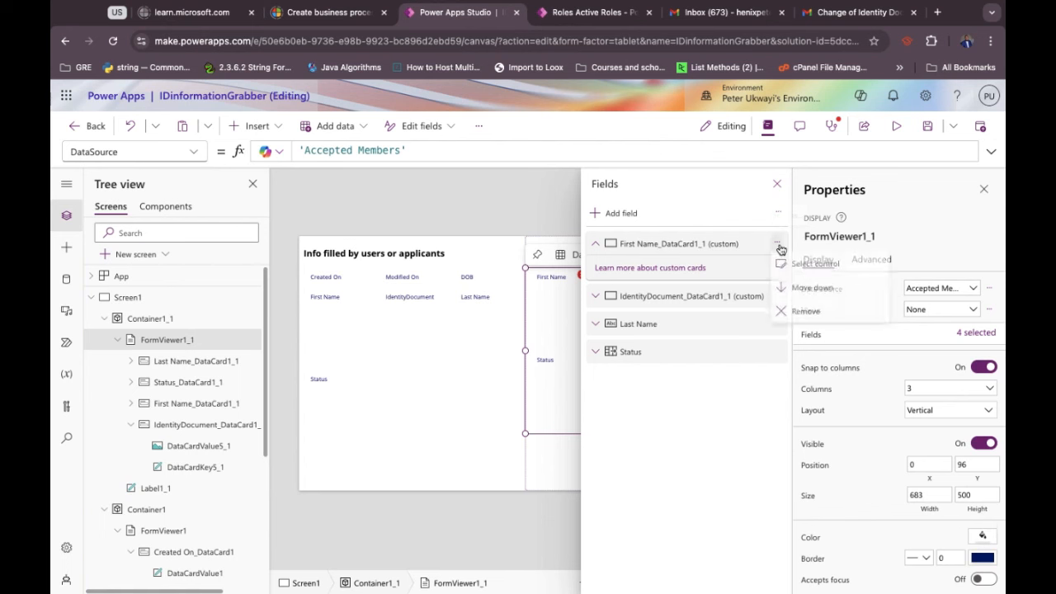
click(782, 317)
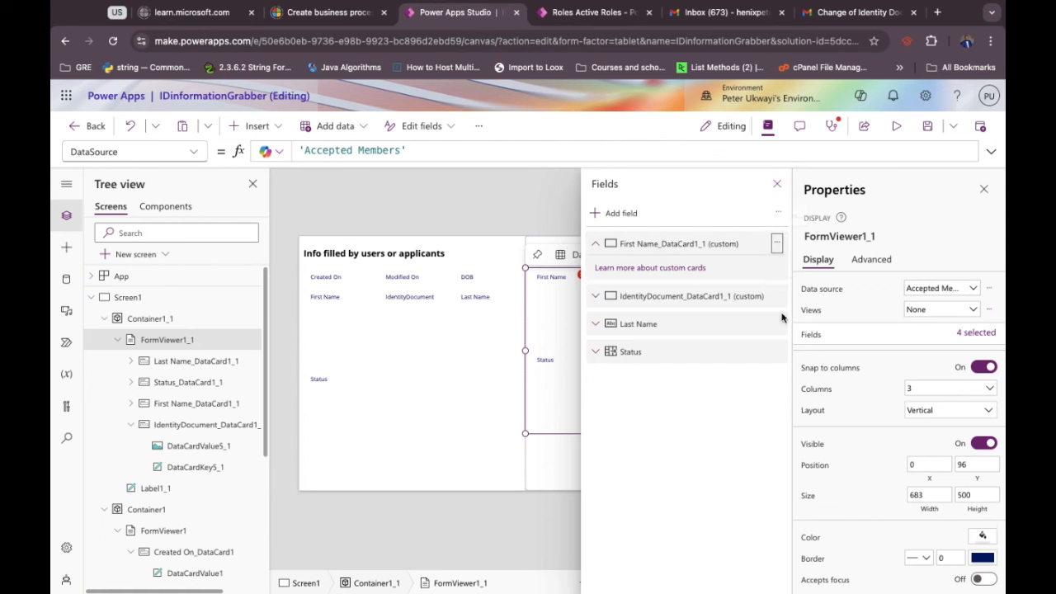
click(780, 248)
click(785, 317)
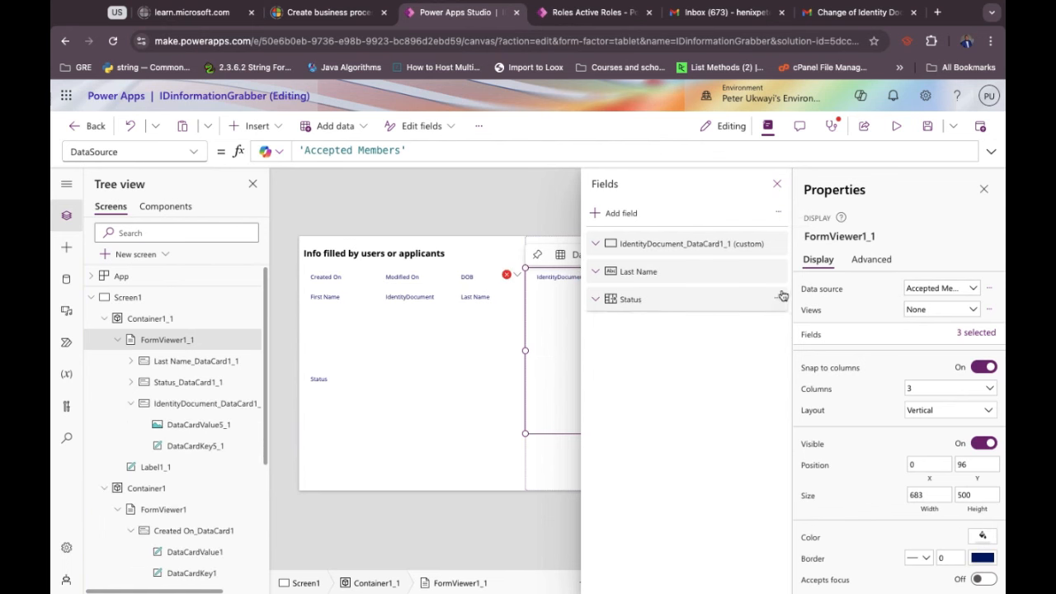
Remove IdentityDocument, Status and Last Name so the form has no fields left.
click(777, 243)
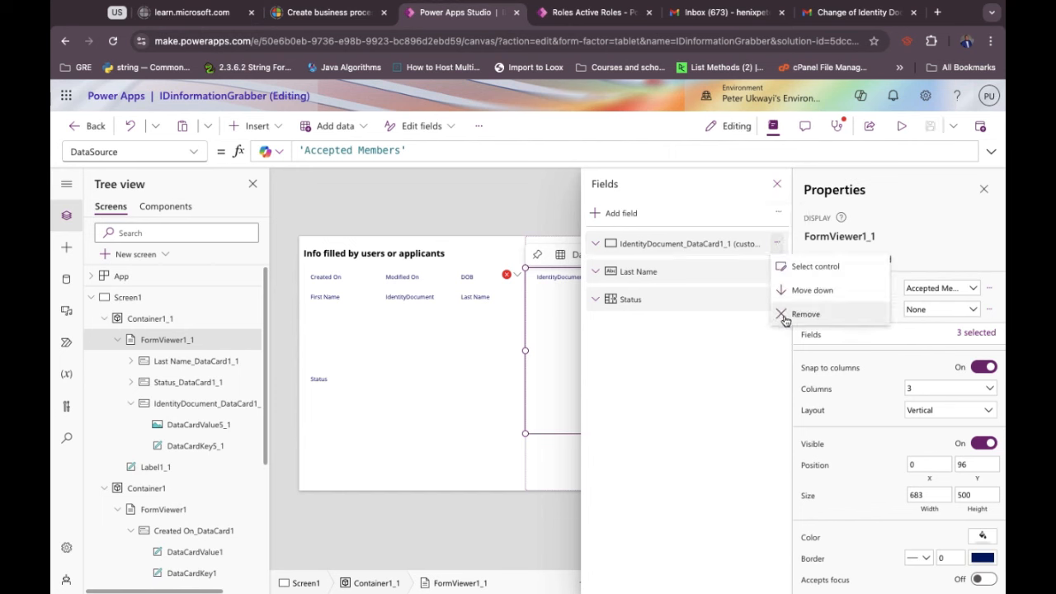
click(782, 316)
click(777, 246)
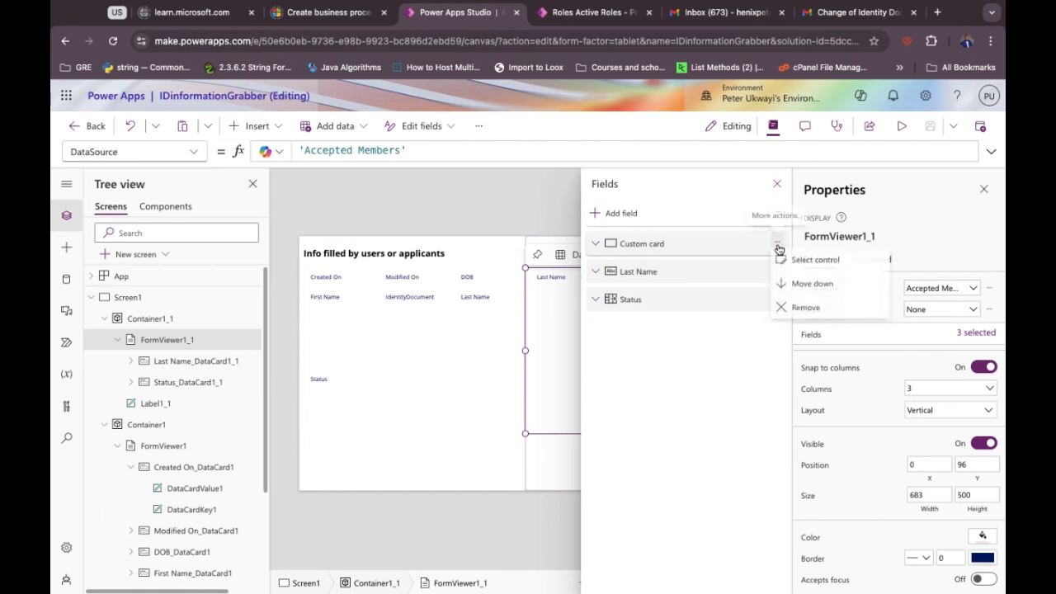
click(785, 316)
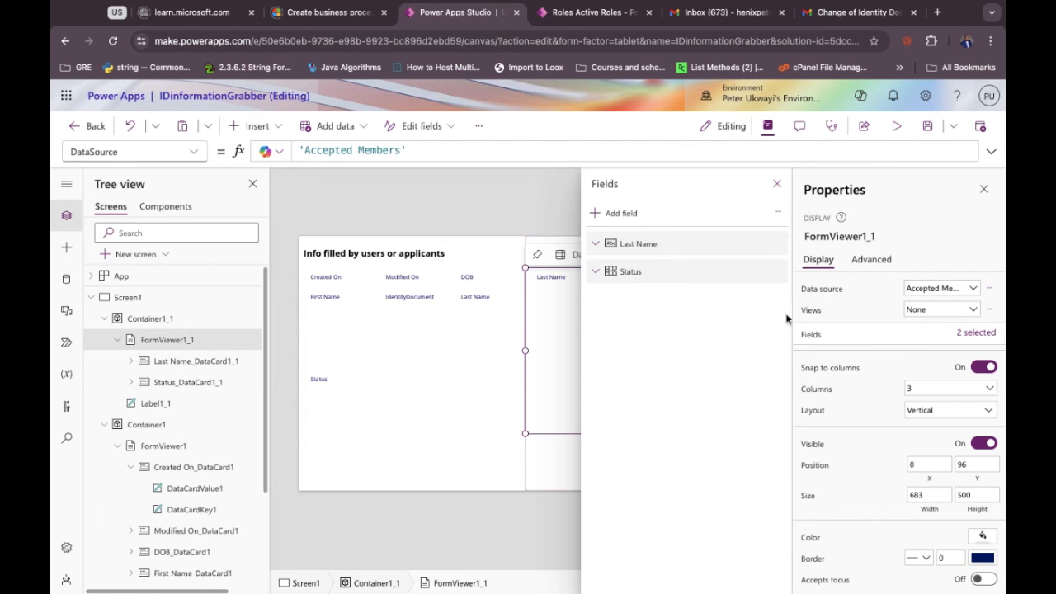
click(777, 272)
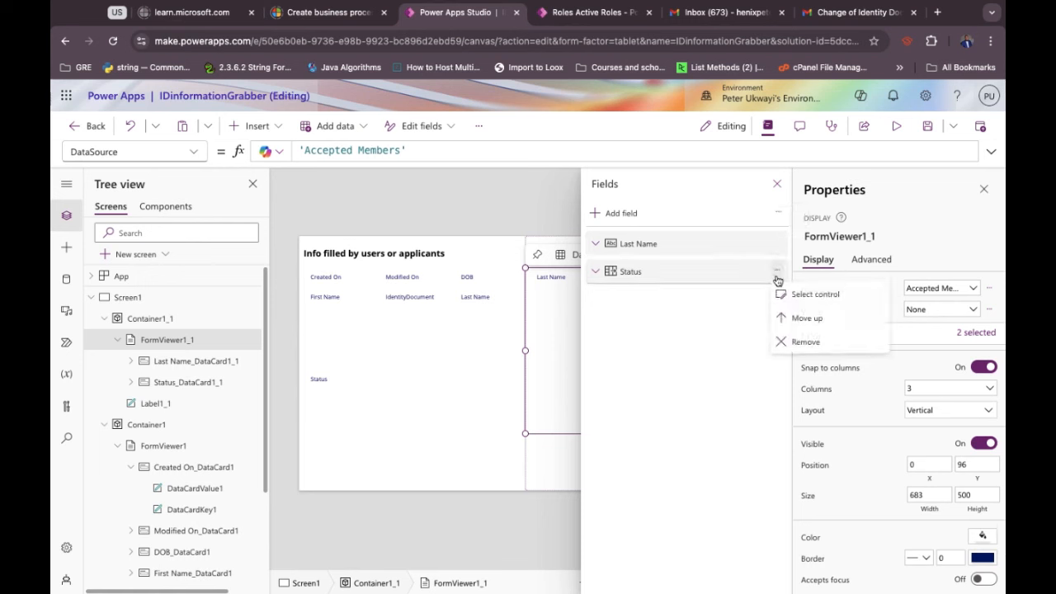
click(783, 341)
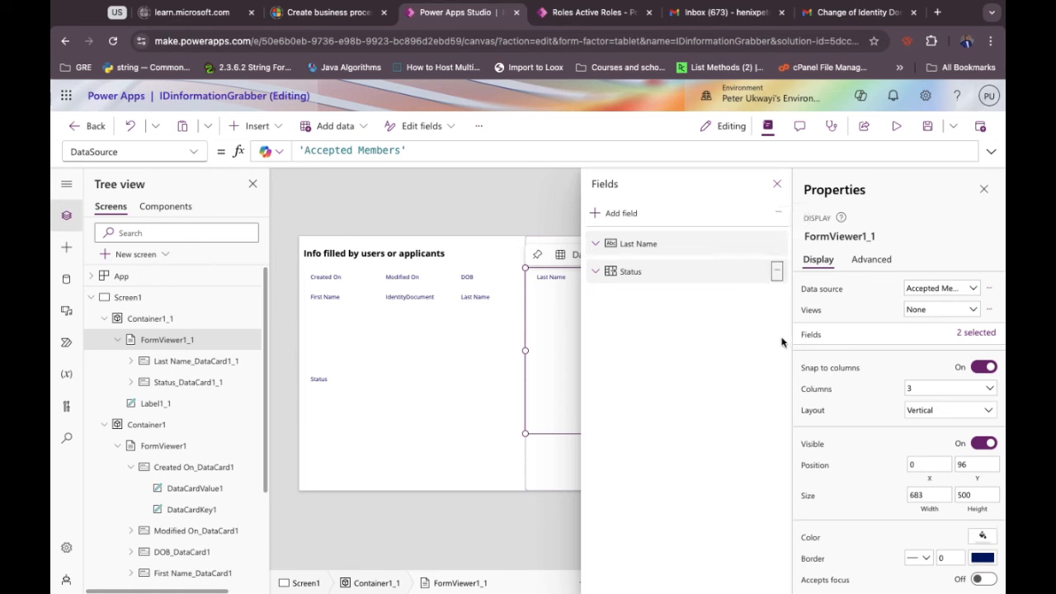
click(777, 243)
click(779, 290)
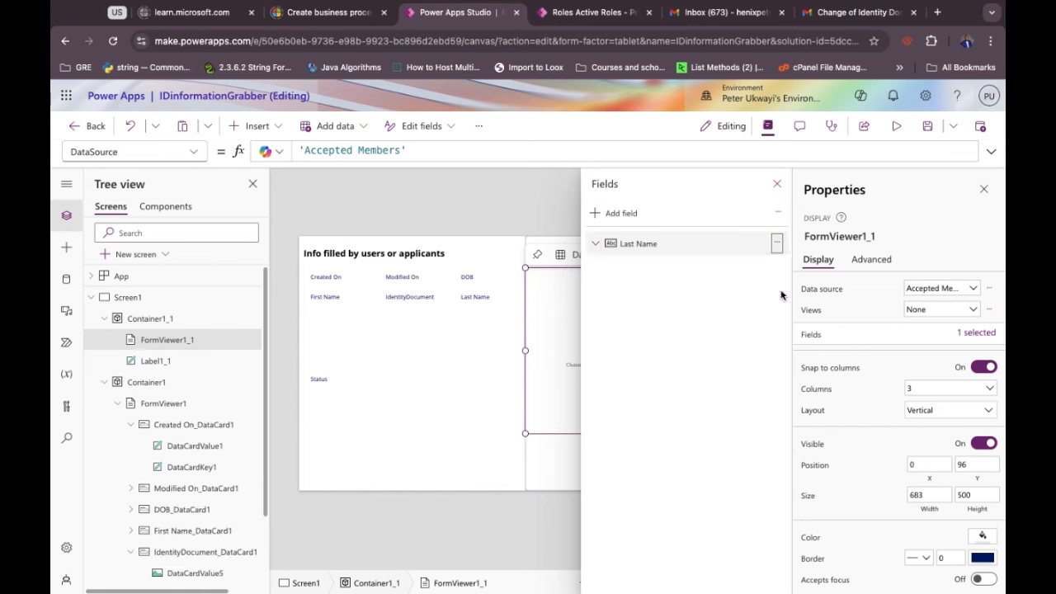
click(619, 213)
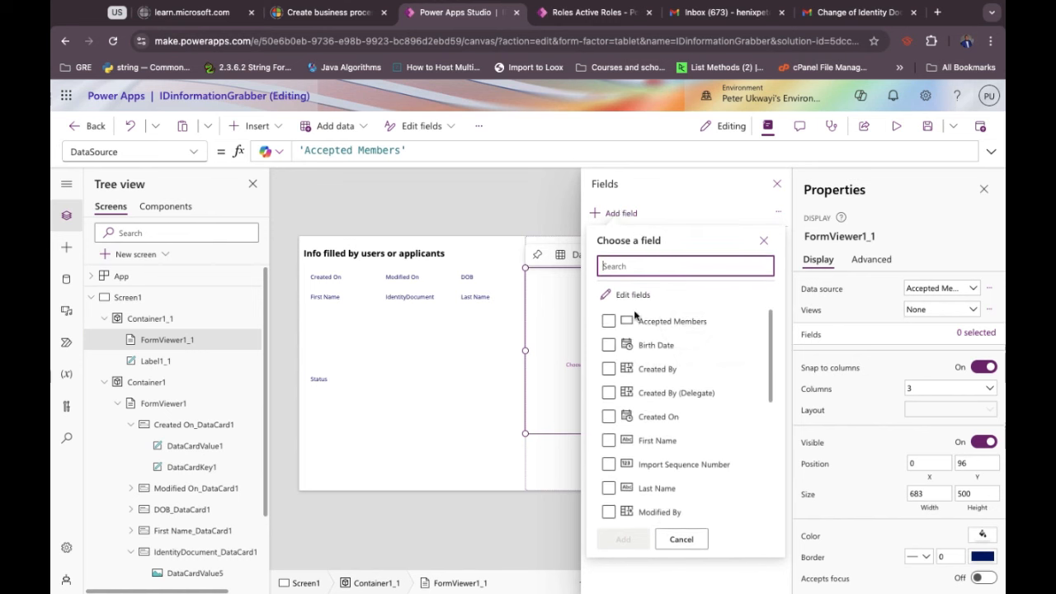
Add Birth Date, First Name and Last Name to the Accepted Members form.
click(609, 345)
scroll(630, 401, down, 1)
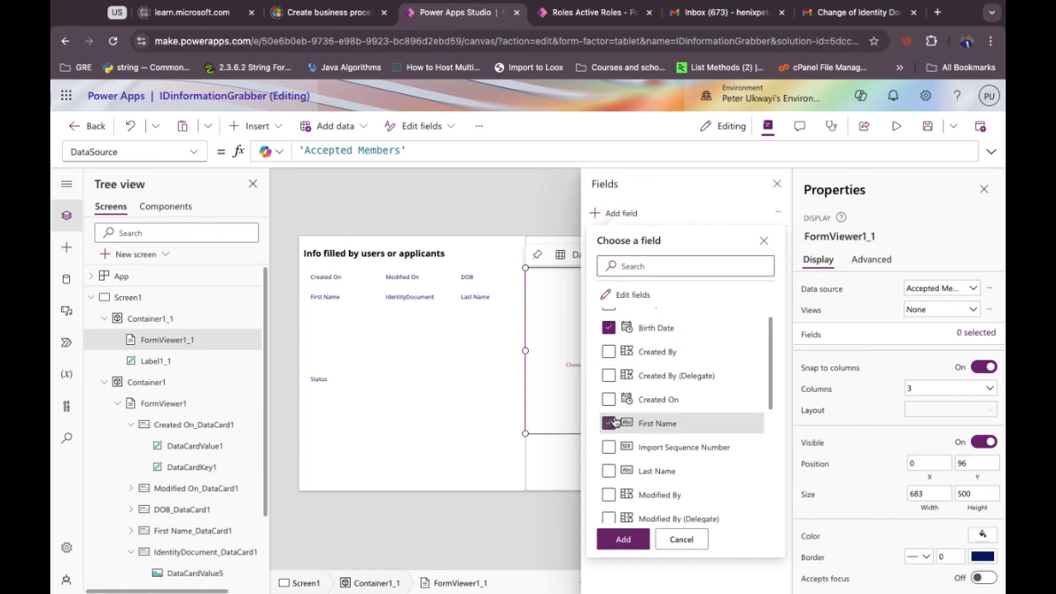
click(610, 422)
scroll(615, 441, down, 1)
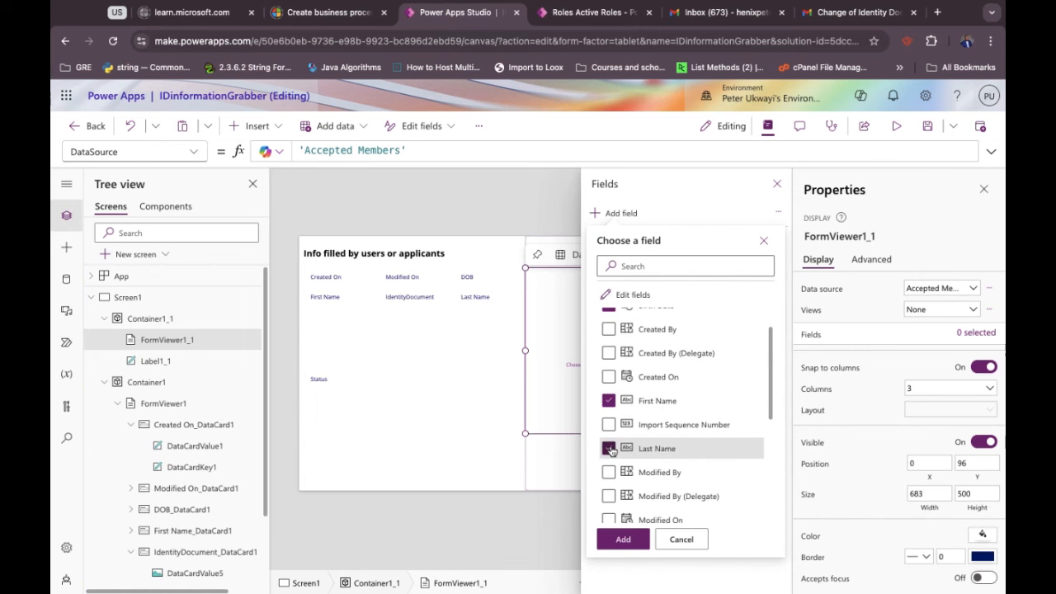
click(630, 543)
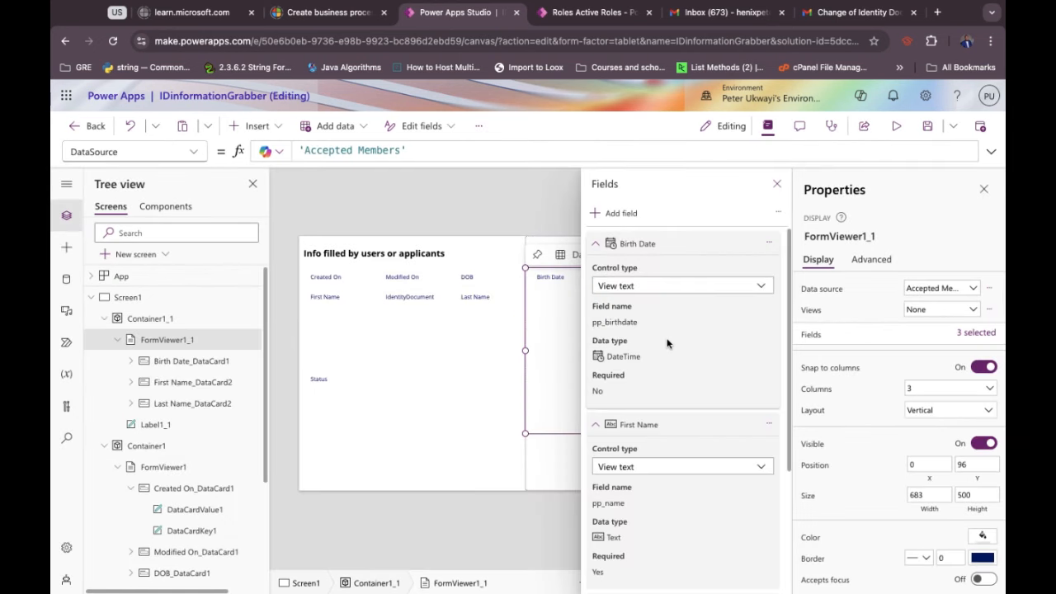
click(776, 184)
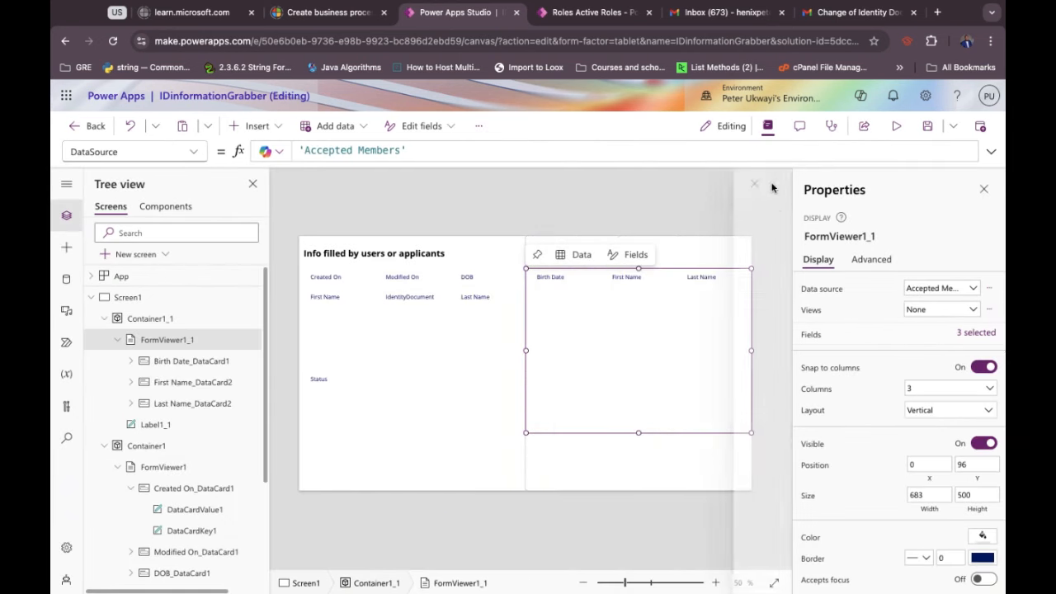
Select the left User Applications form, leave its data source unchanged, and show its fields.
click(440, 347)
click(411, 440)
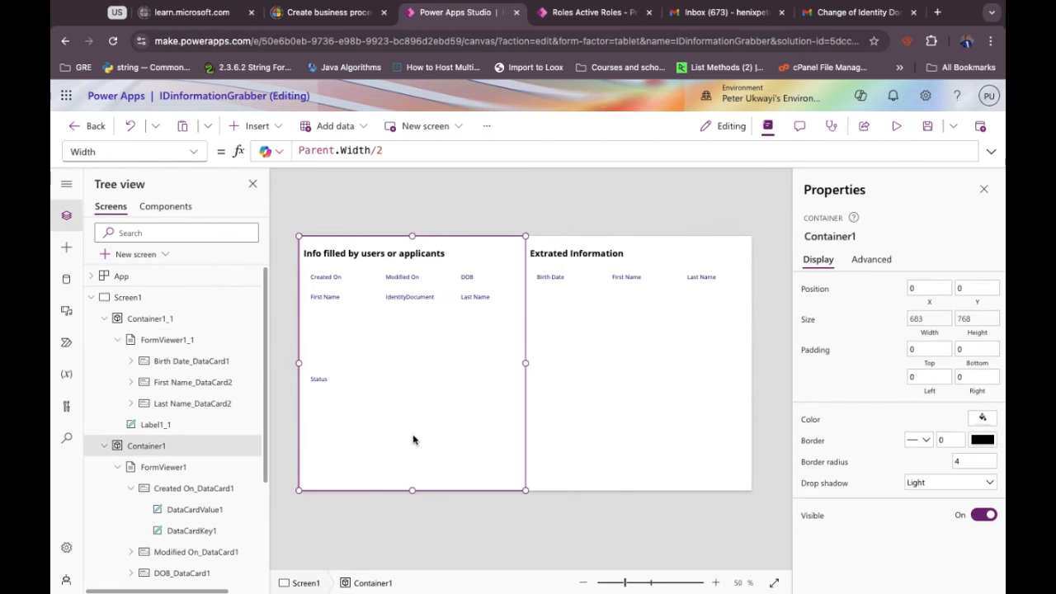
click(422, 400)
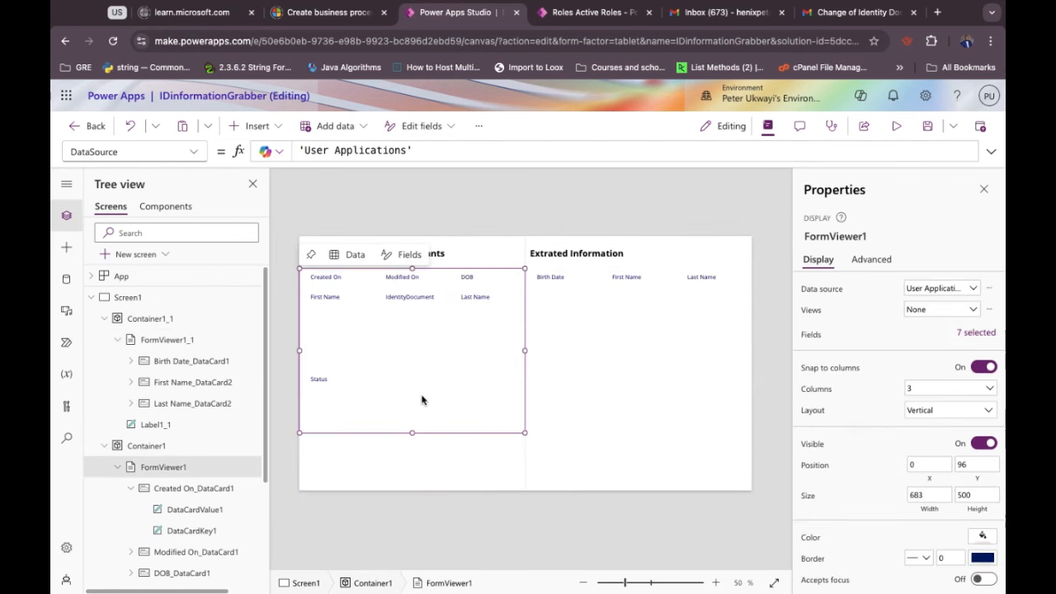
click(928, 291)
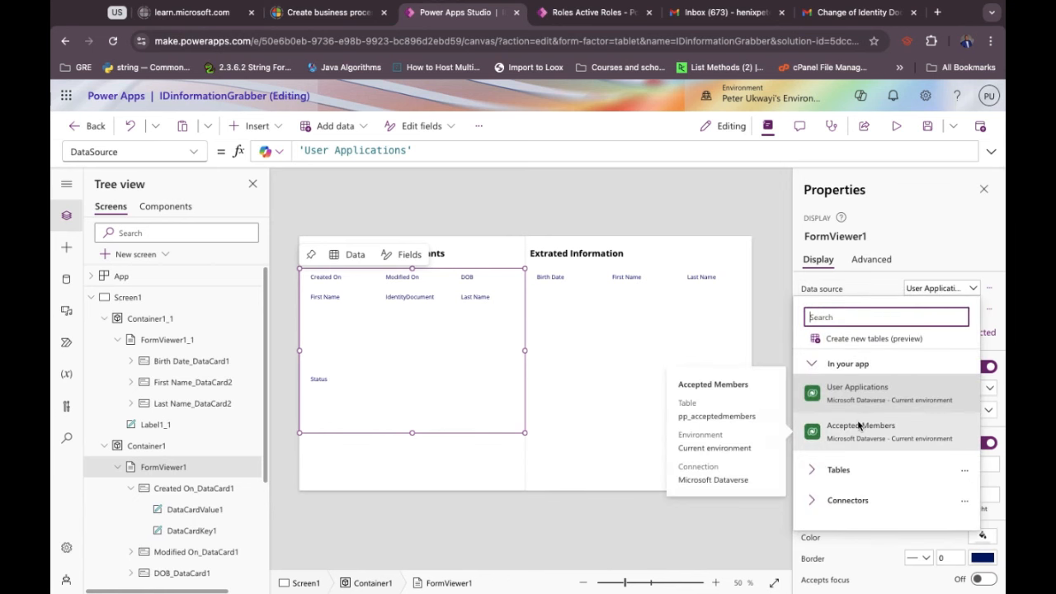
click(875, 284)
click(986, 335)
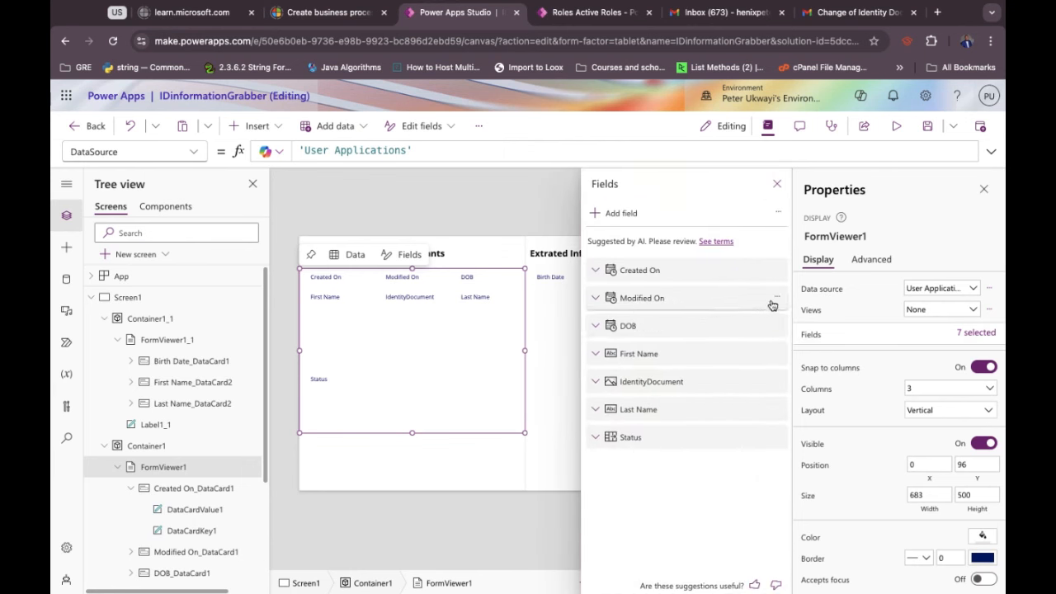
Remove Modified On, Created On and Status, keeping DOB, First Name, IdentityDocument and Last Name.
click(776, 297)
click(782, 393)
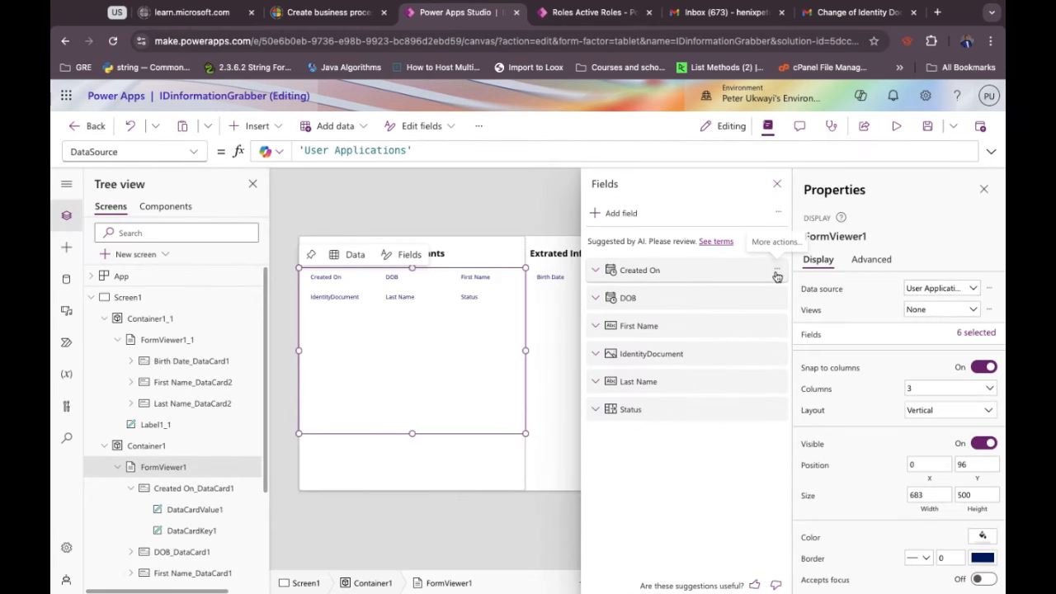
click(777, 271)
click(782, 340)
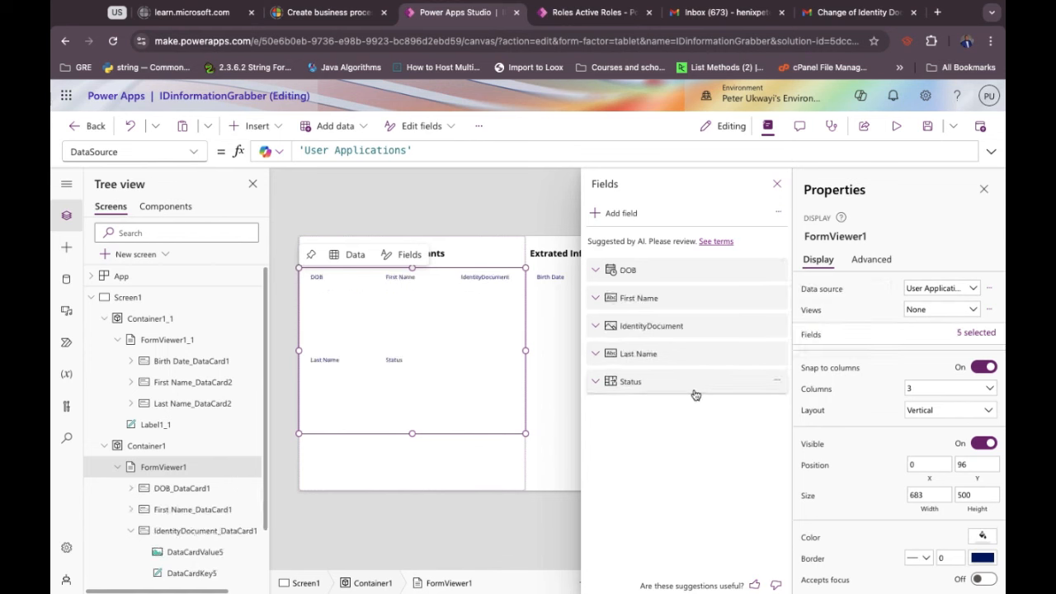
click(777, 381)
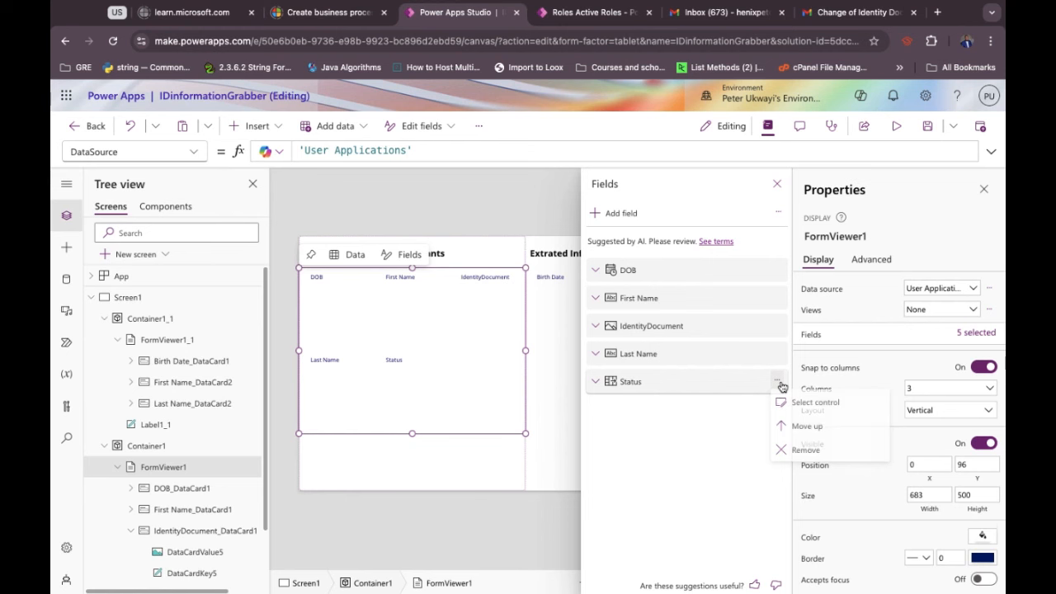
click(784, 444)
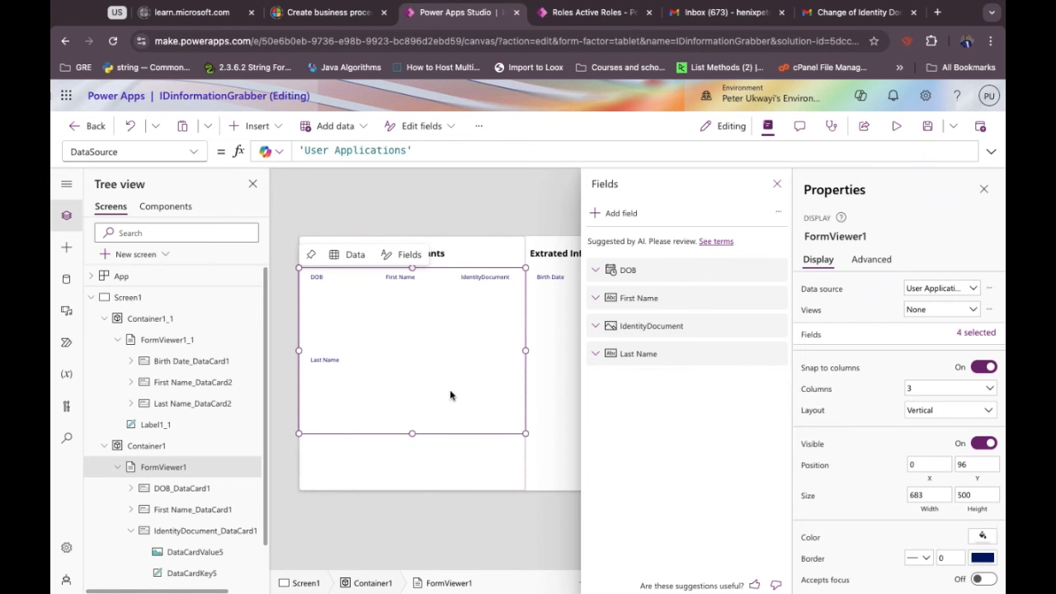
click(434, 456)
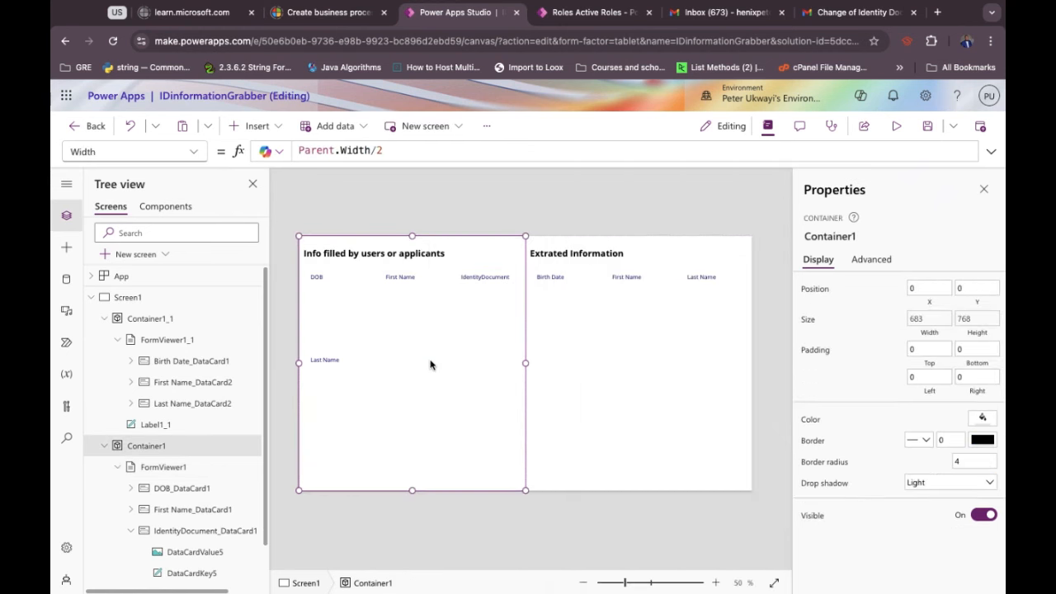
click(429, 364)
click(338, 330)
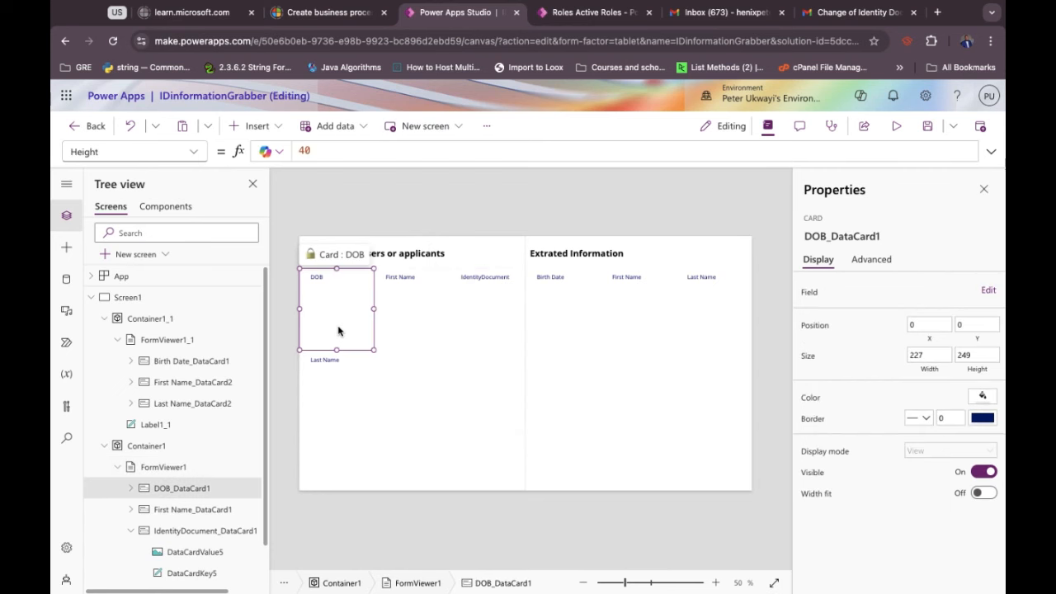
Unlock DOB_DataCard1 from its Advanced properties, then return to the Display properties.
click(871, 260)
click(860, 291)
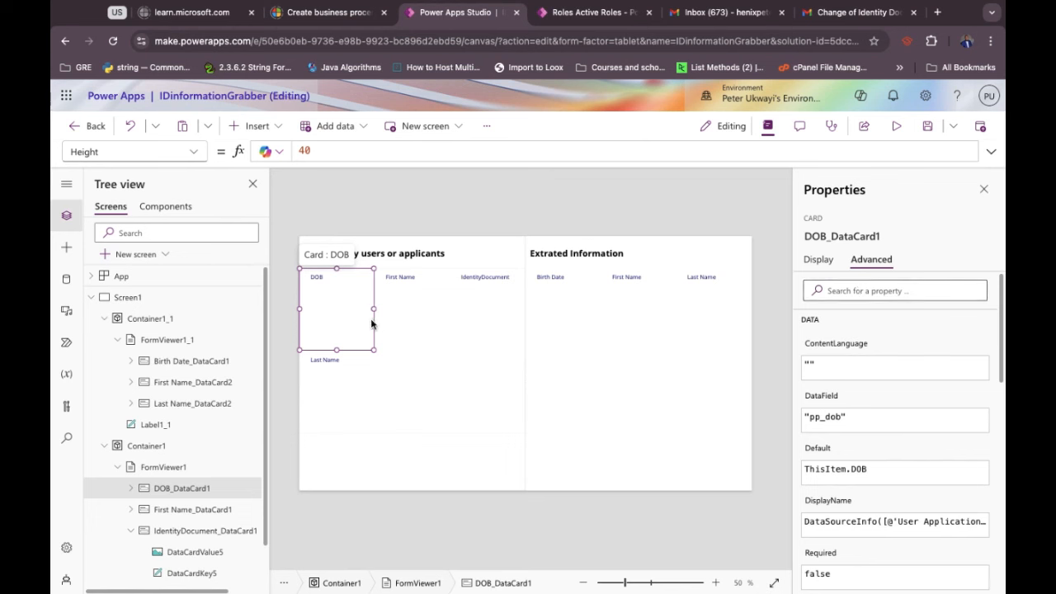
click(819, 259)
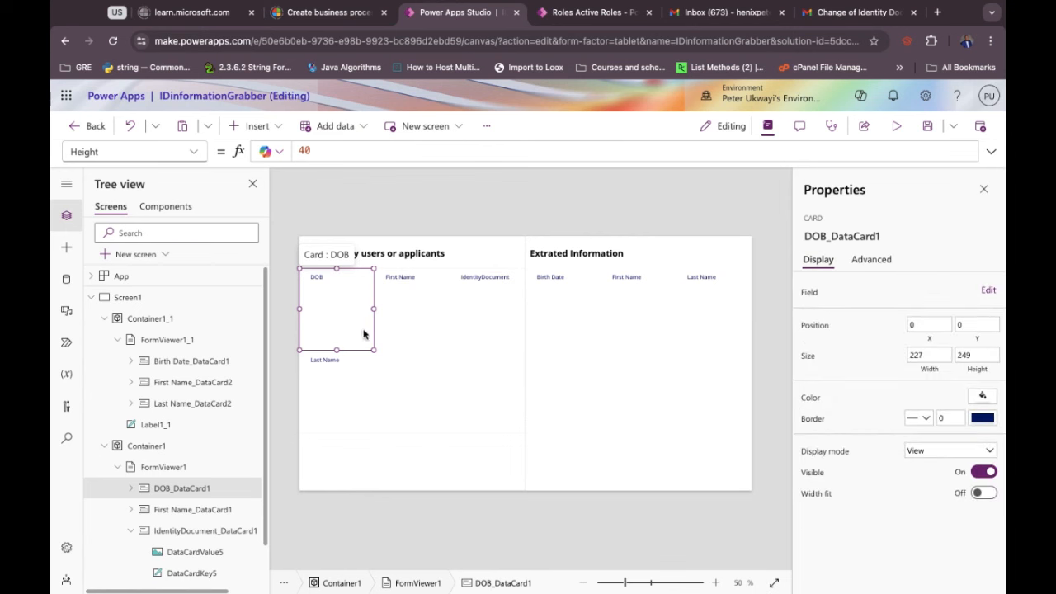
drag(359, 328, 378, 335)
click(439, 464)
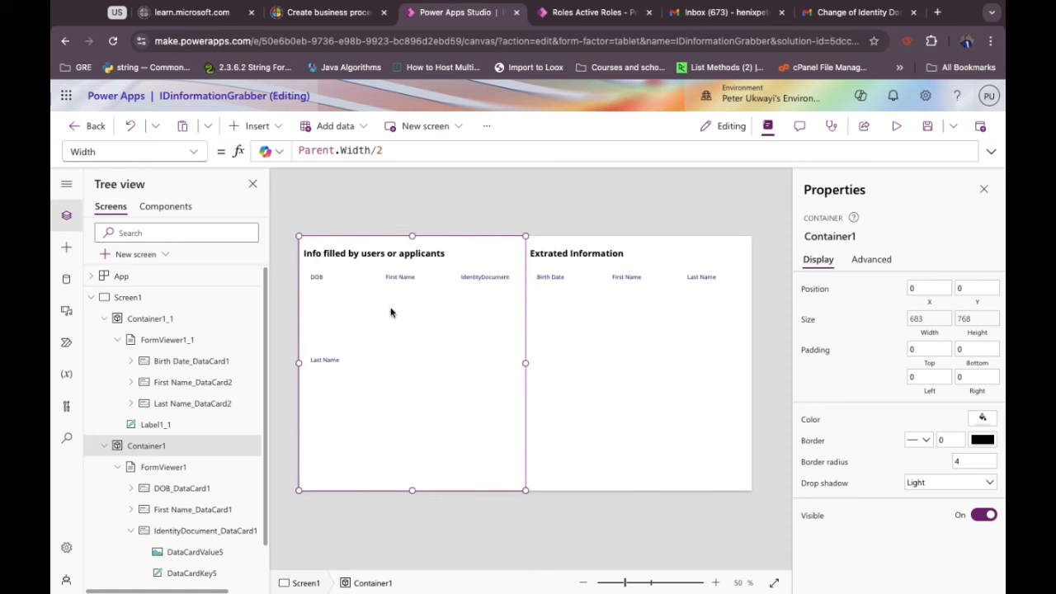
click(585, 317)
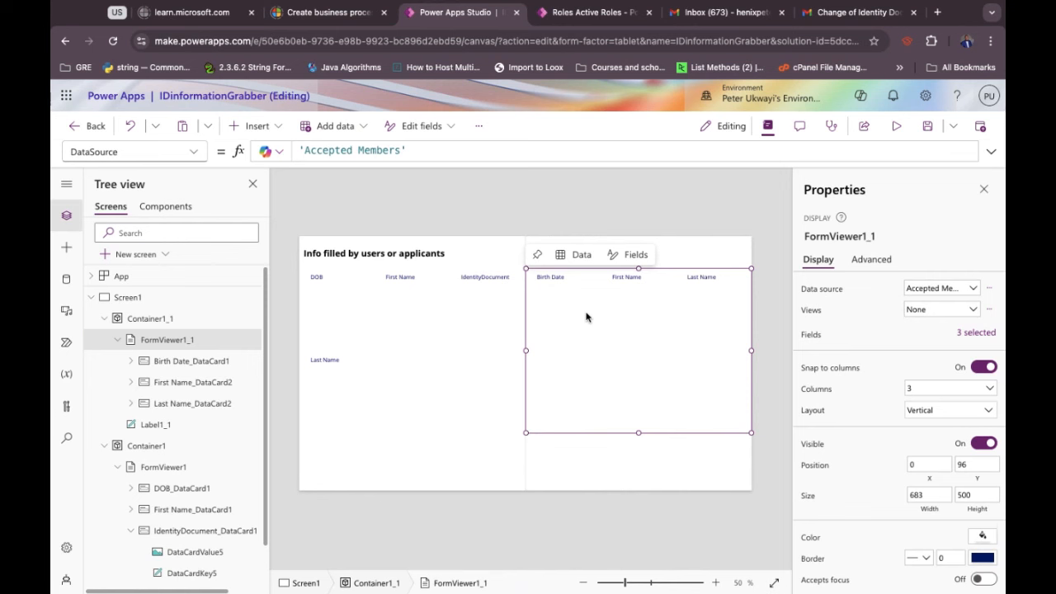
click(429, 456)
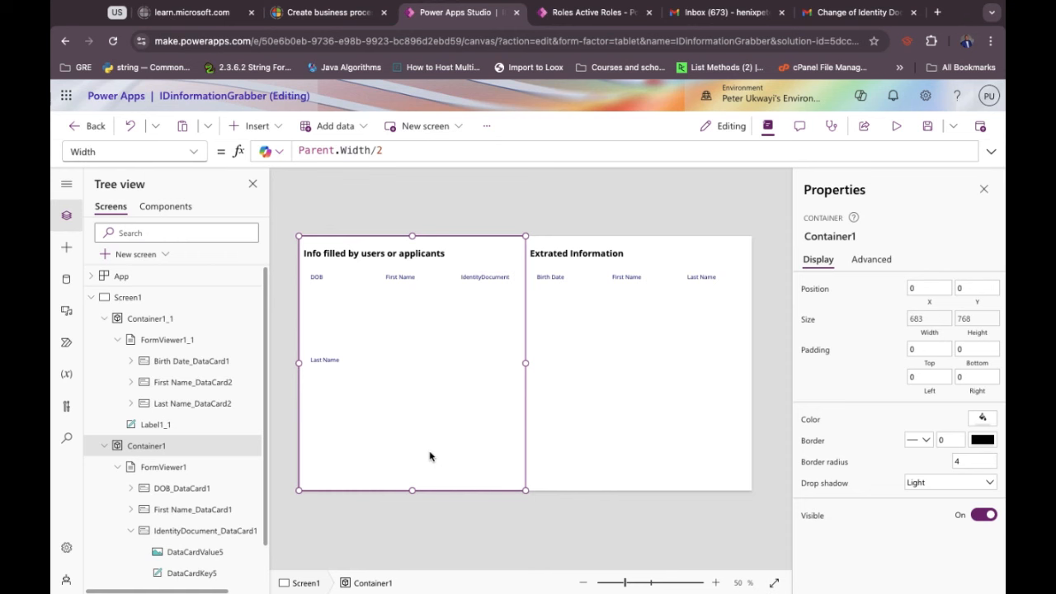
Insert a combo box and move it to the bottom of the applicants' container.
click(258, 124)
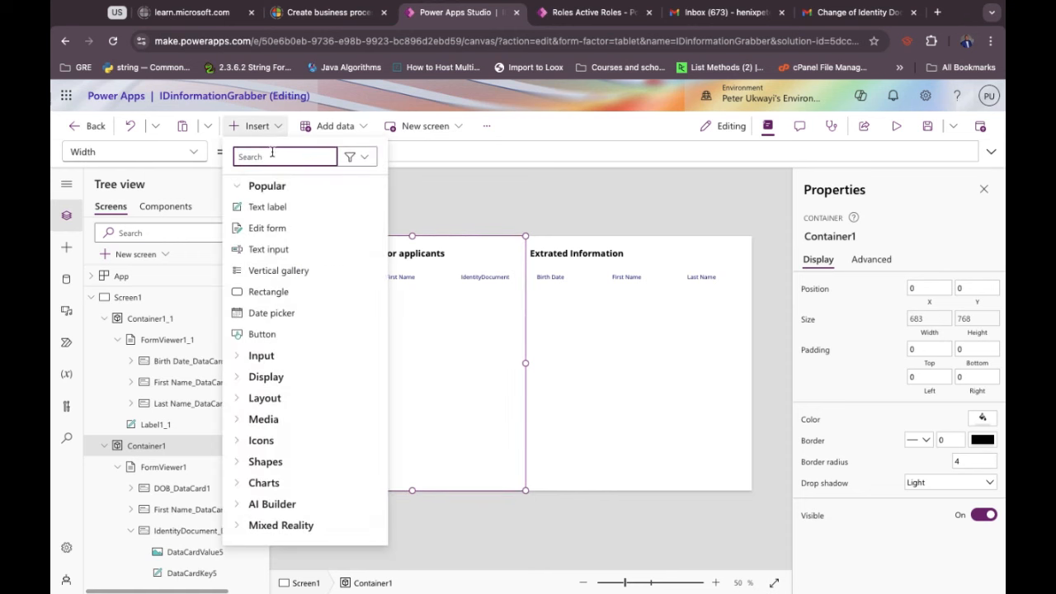
text(combo)
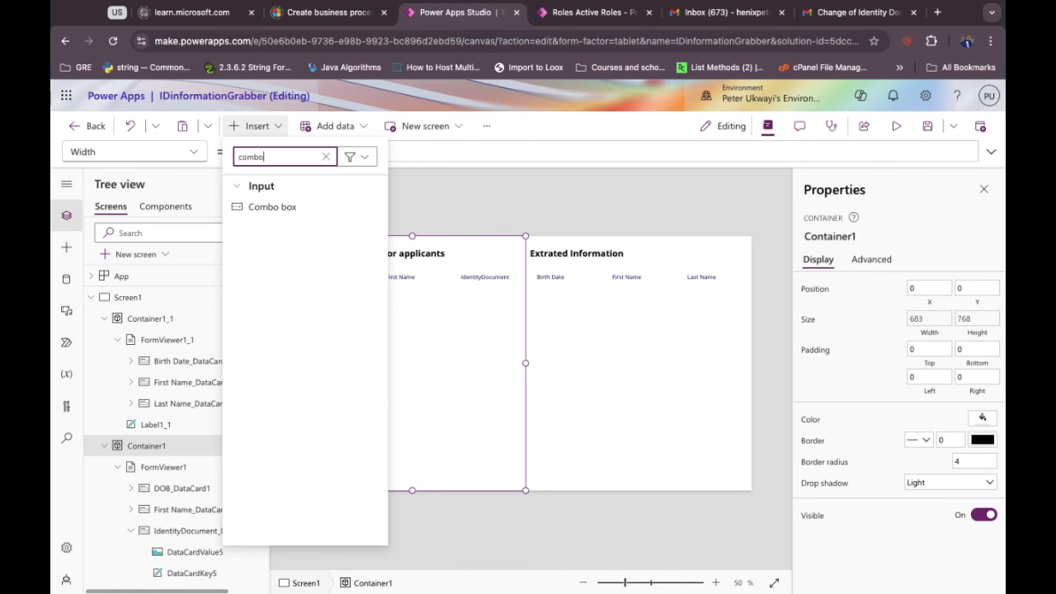
click(279, 216)
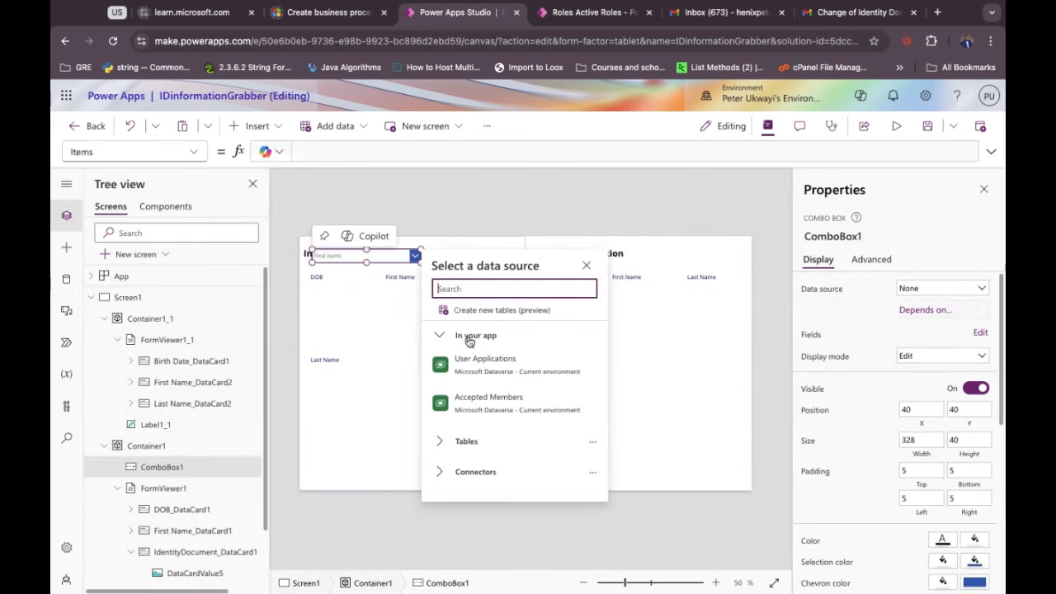
drag(399, 259, 404, 467)
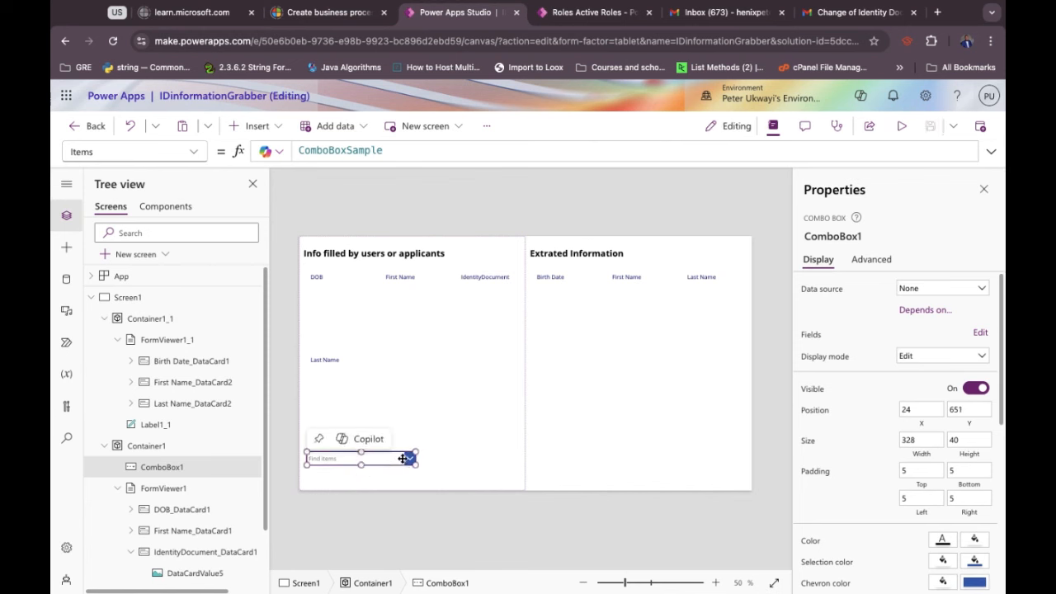
Set ComboBox1's Items formula to 'User Applications'.
double_click(346, 151)
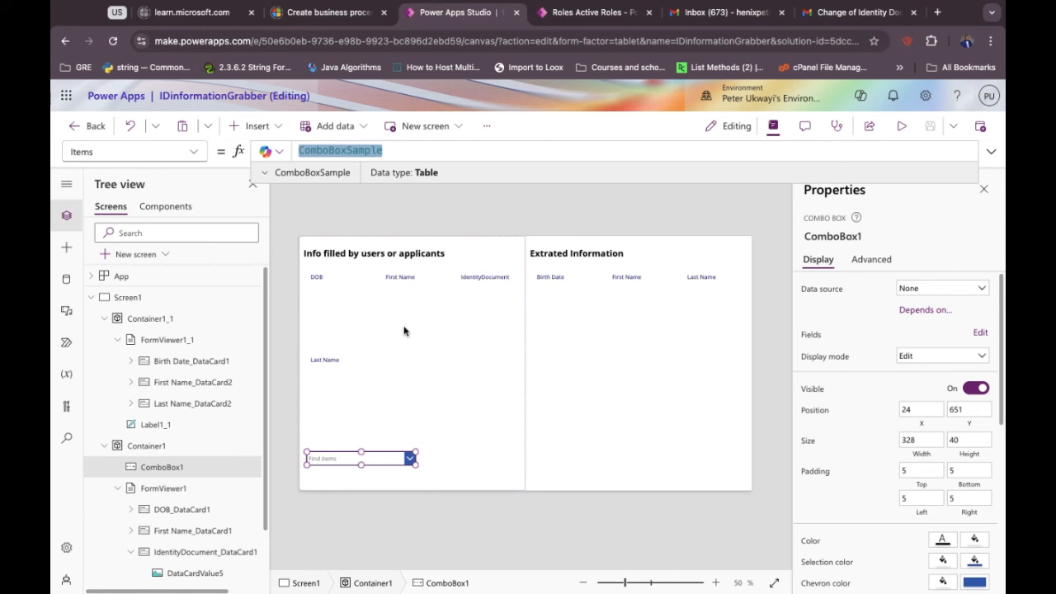
text(user)
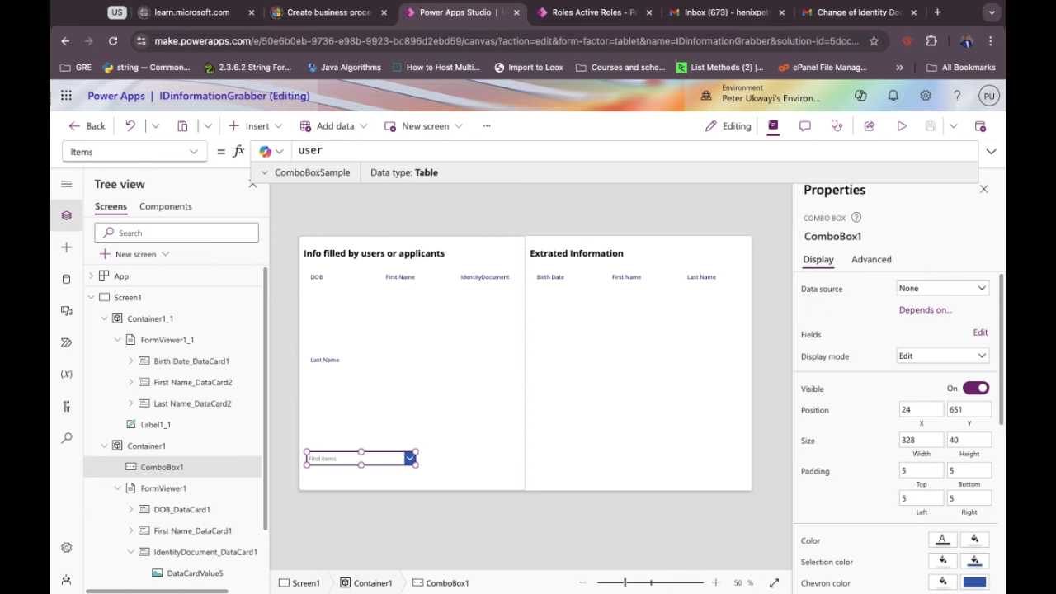
key(BackSpace)
key(BackSpace)
key(BackSpace)
key(BackSpace)
text(User)
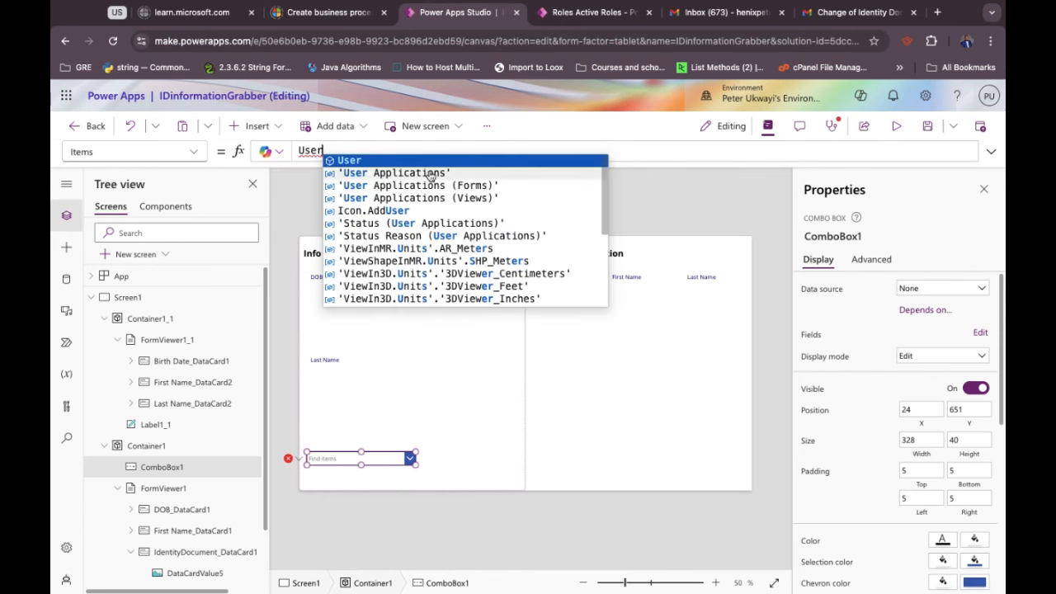
click(430, 173)
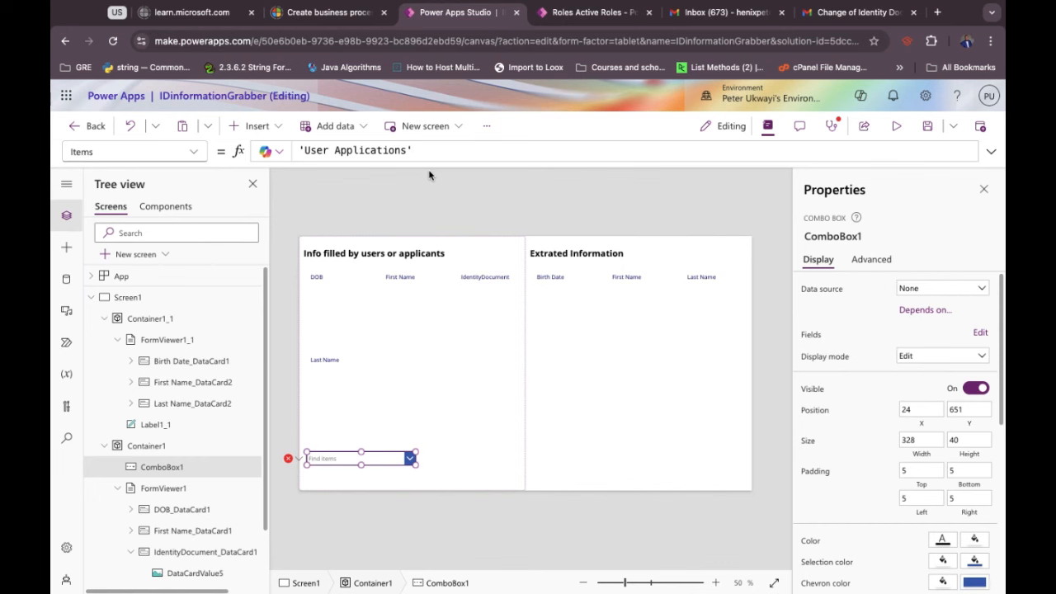
click(410, 460)
key(alt)
click(410, 459)
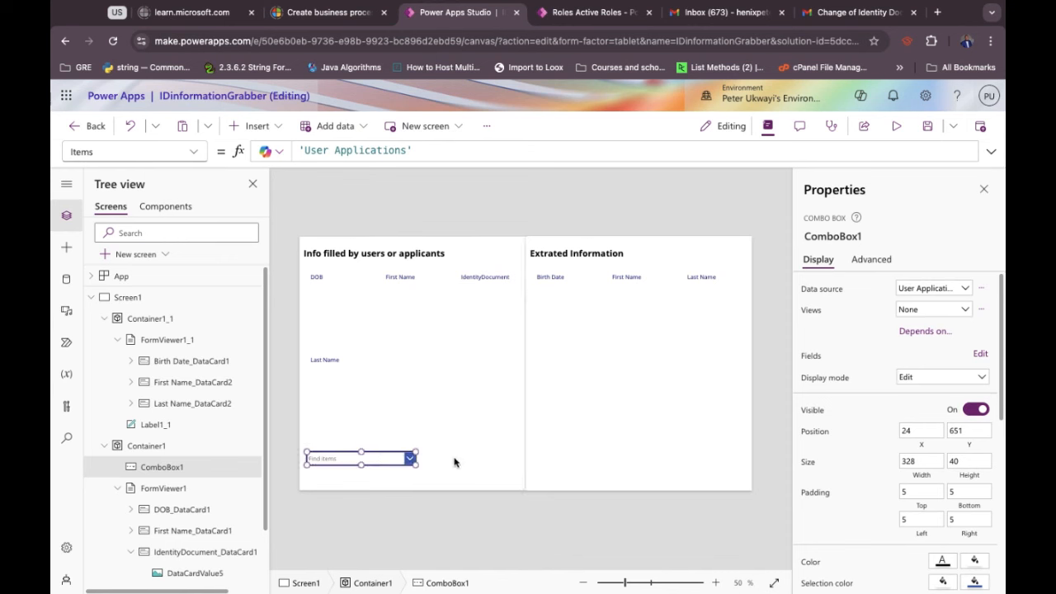
click(403, 463)
Set ComboBox1's primary text and search field both to First Name.
click(379, 457)
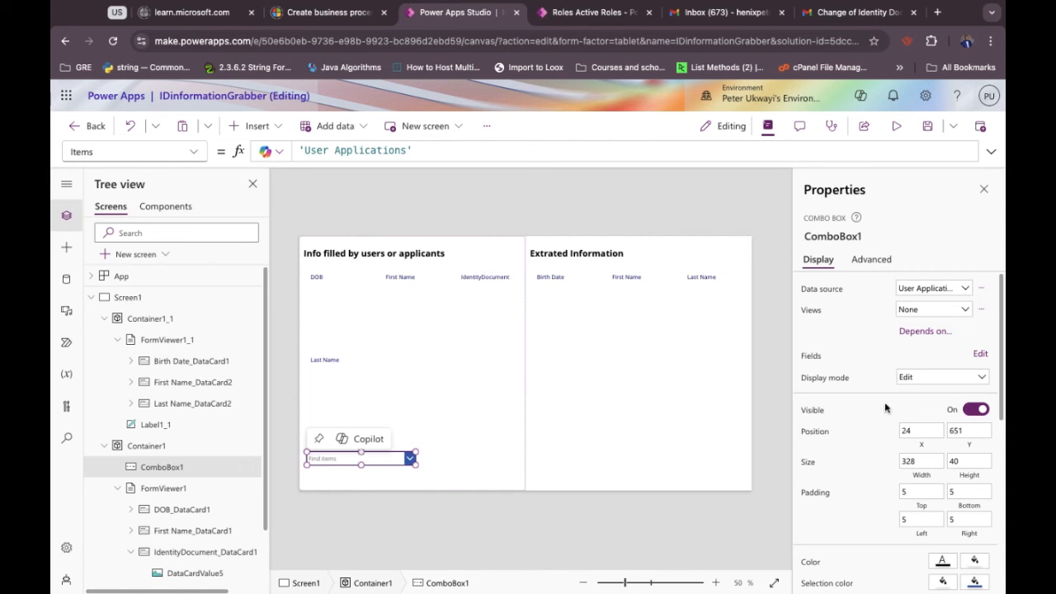
click(981, 356)
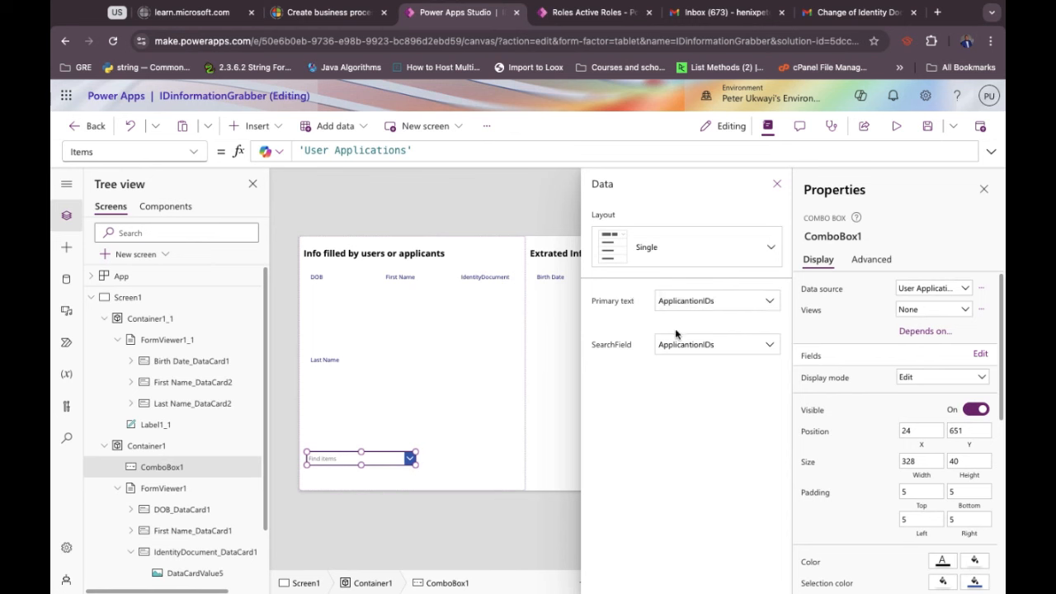
click(733, 305)
click(699, 341)
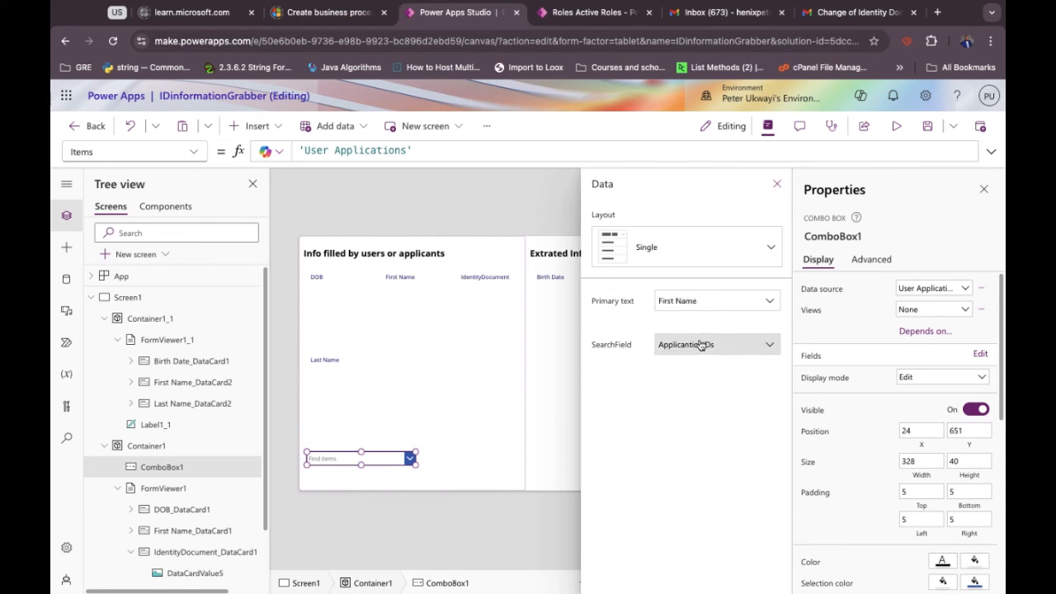
click(727, 353)
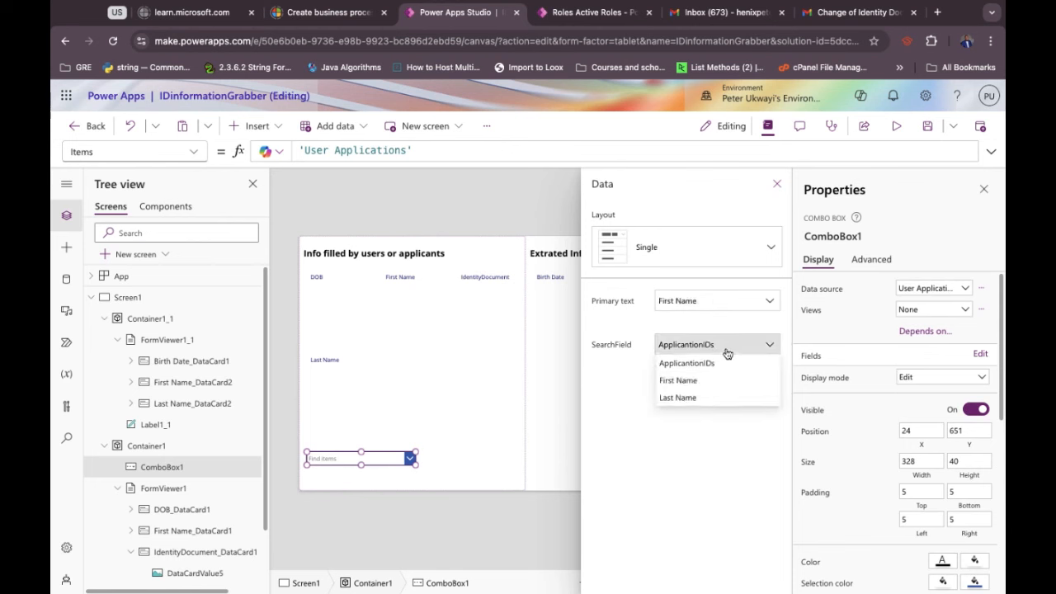
click(689, 388)
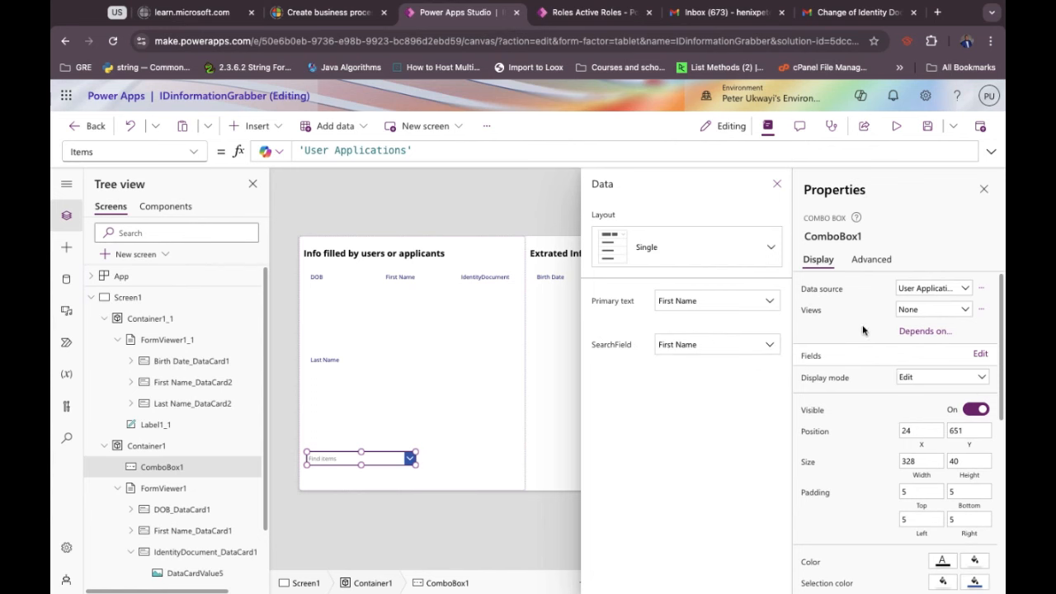
click(478, 462)
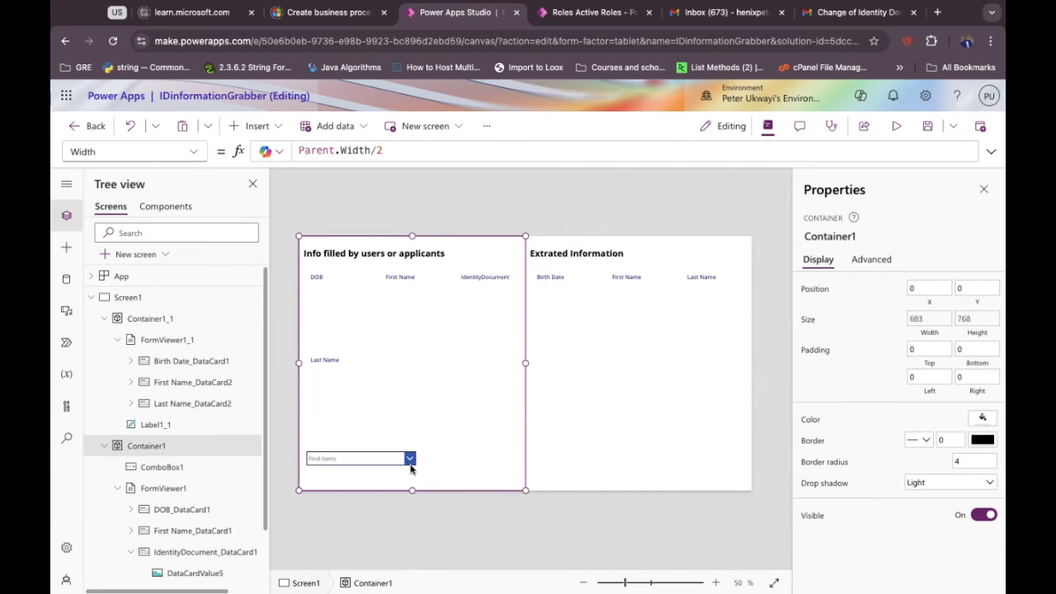
Save the IDinformationGrabber app and bring up the Microsoft 365 app launcher.
click(590, 453)
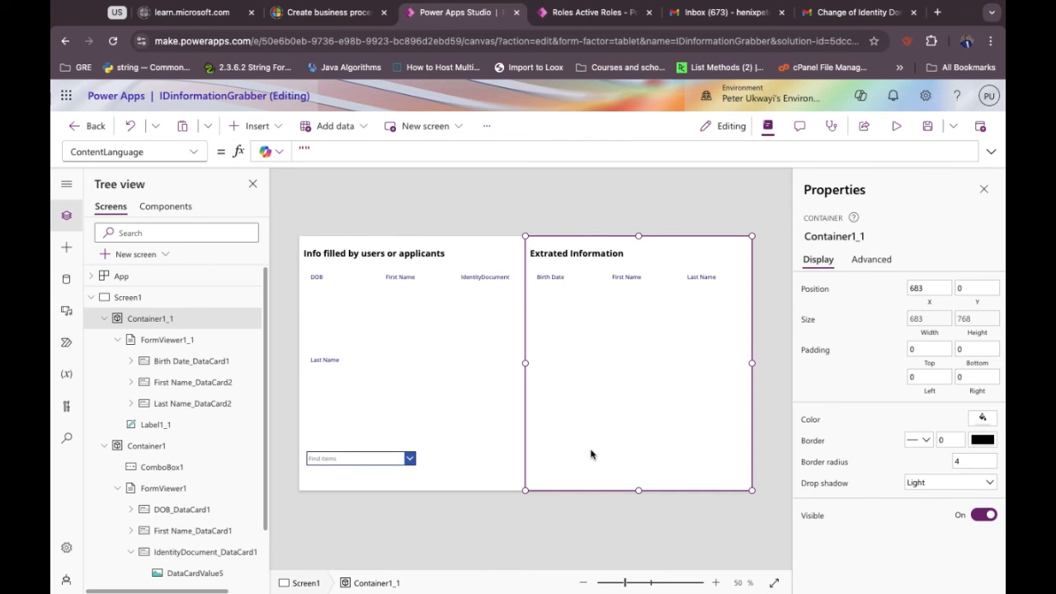
click(517, 551)
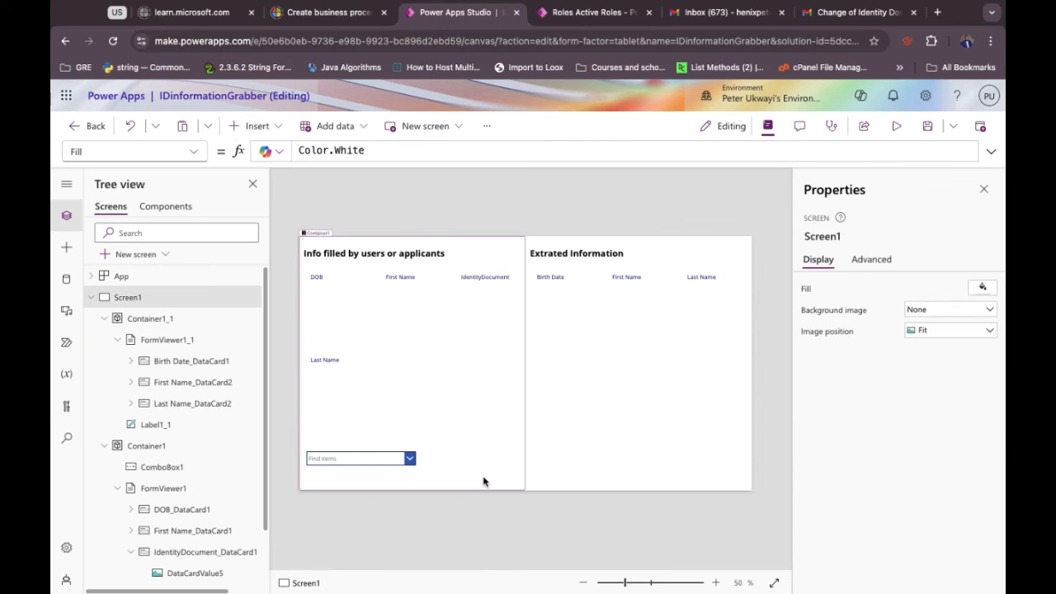
click(927, 126)
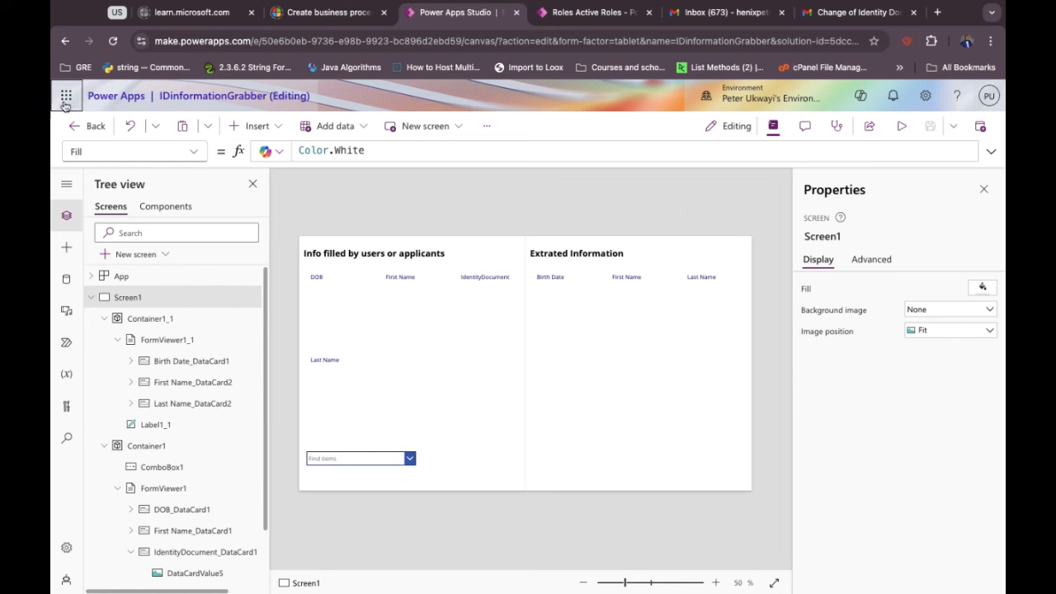
click(65, 97)
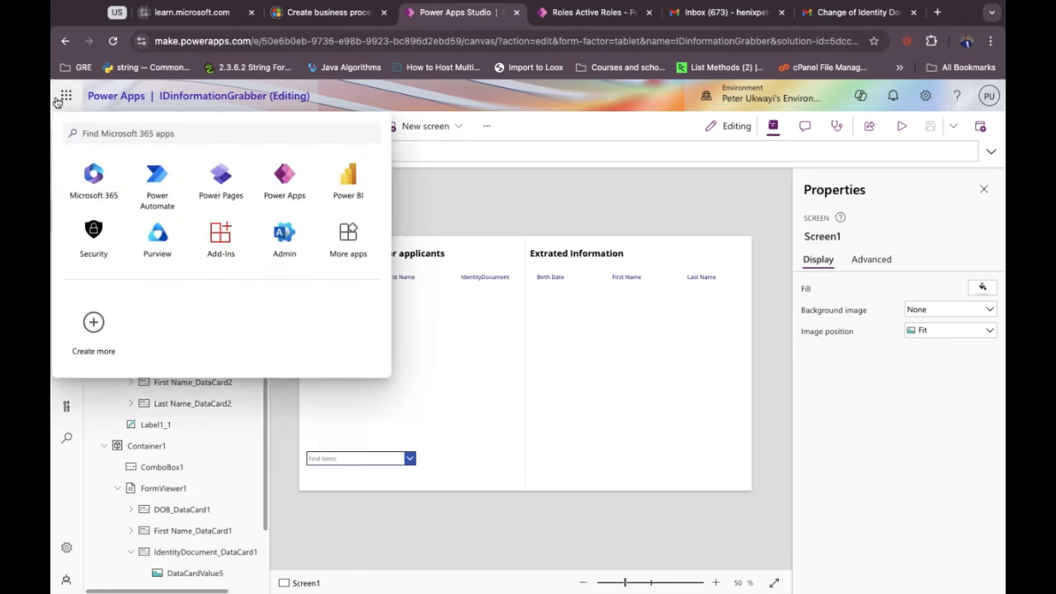
Open Power Pages in a new tab and close the leftover roles, mail, Learn and tutorial tabs.
click(232, 183)
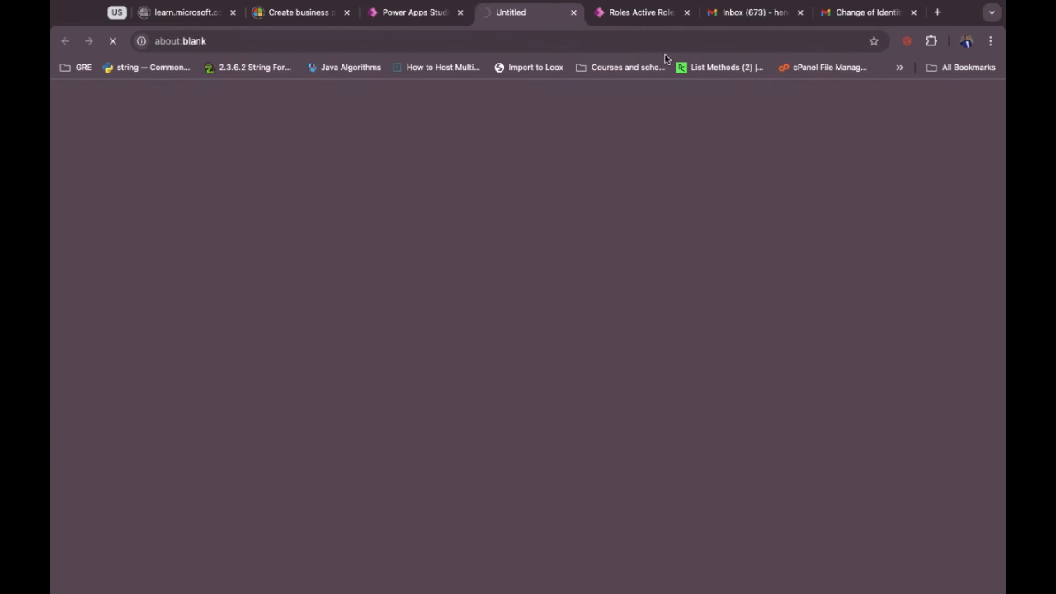
click(686, 13)
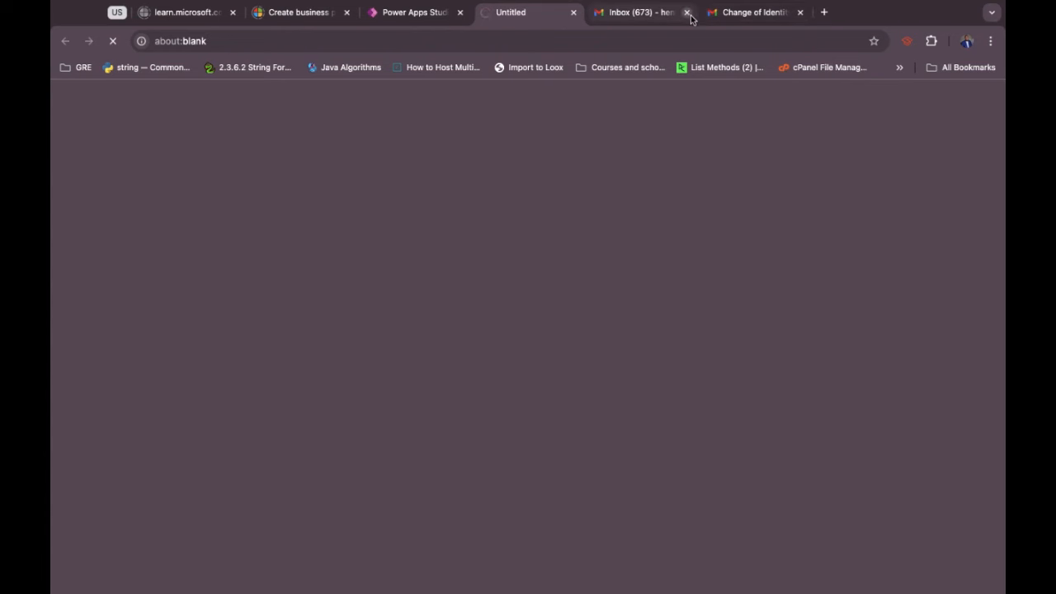
click(686, 13)
click(686, 12)
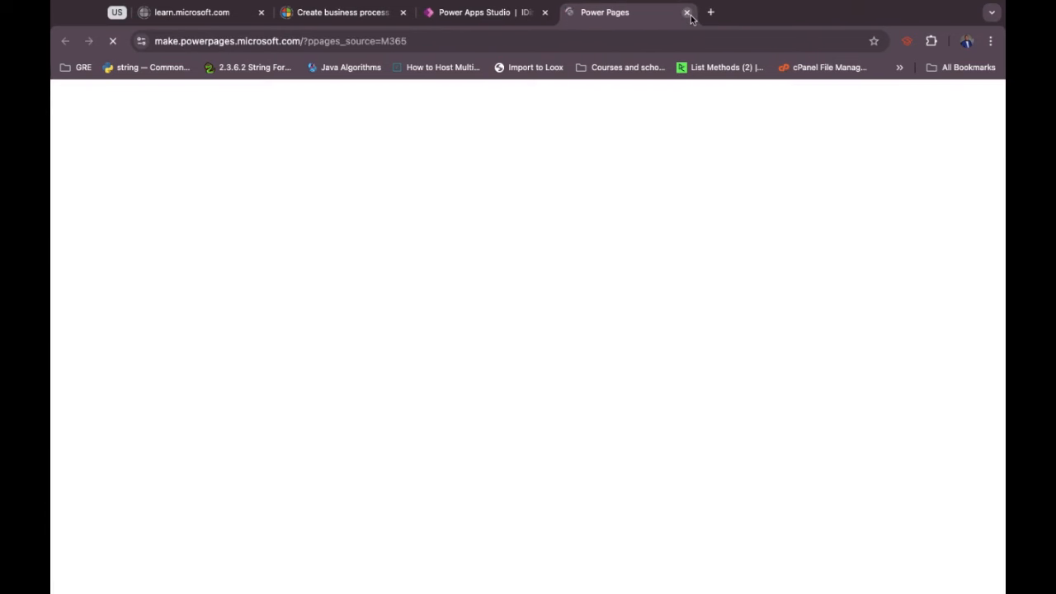
click(260, 13)
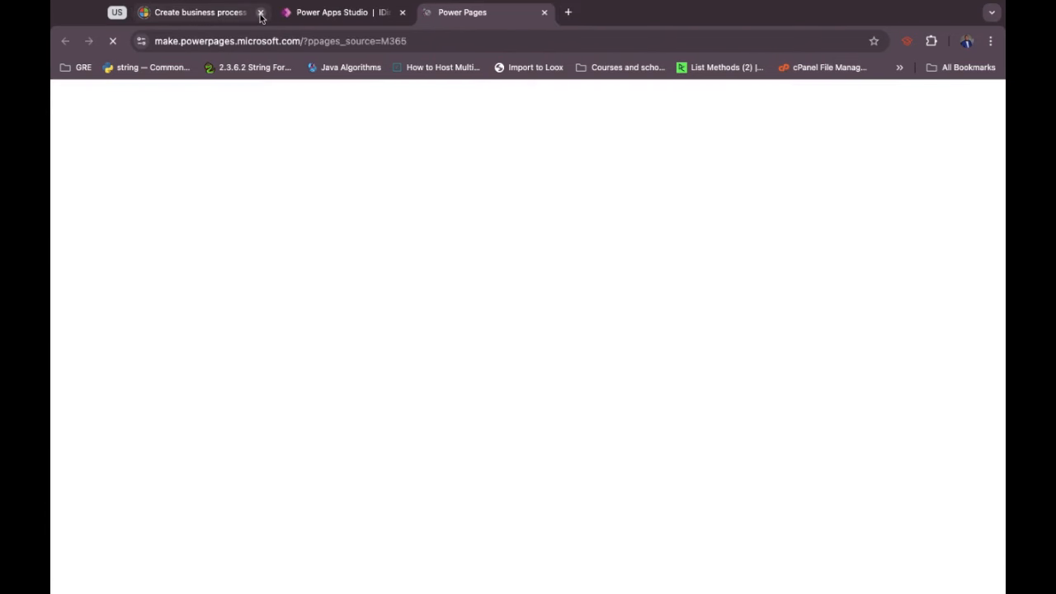
click(261, 12)
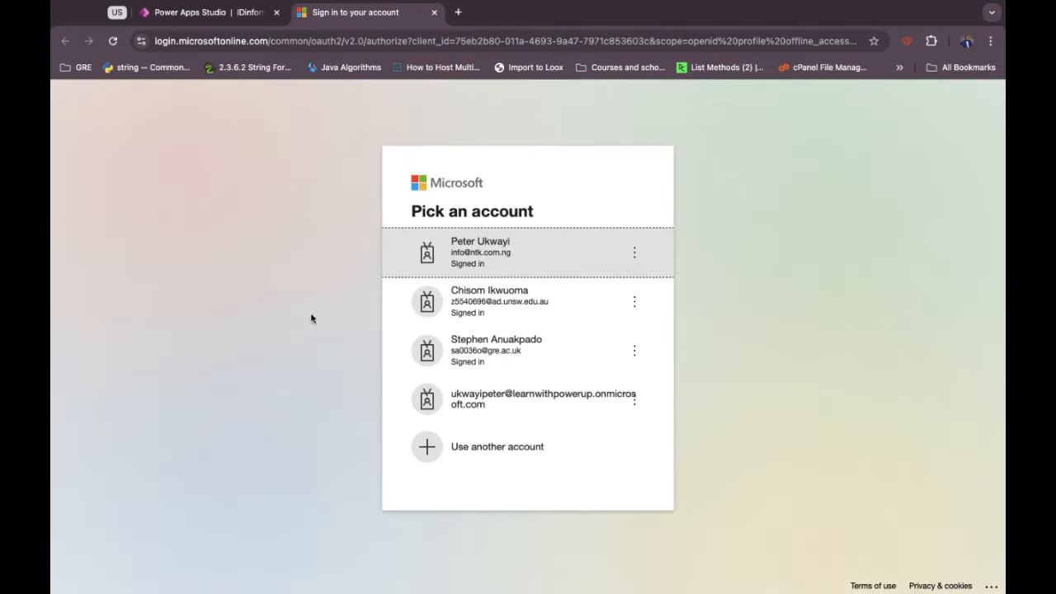
Sign in with the first listed work account to reach Power Pages home and its active sites.
click(492, 247)
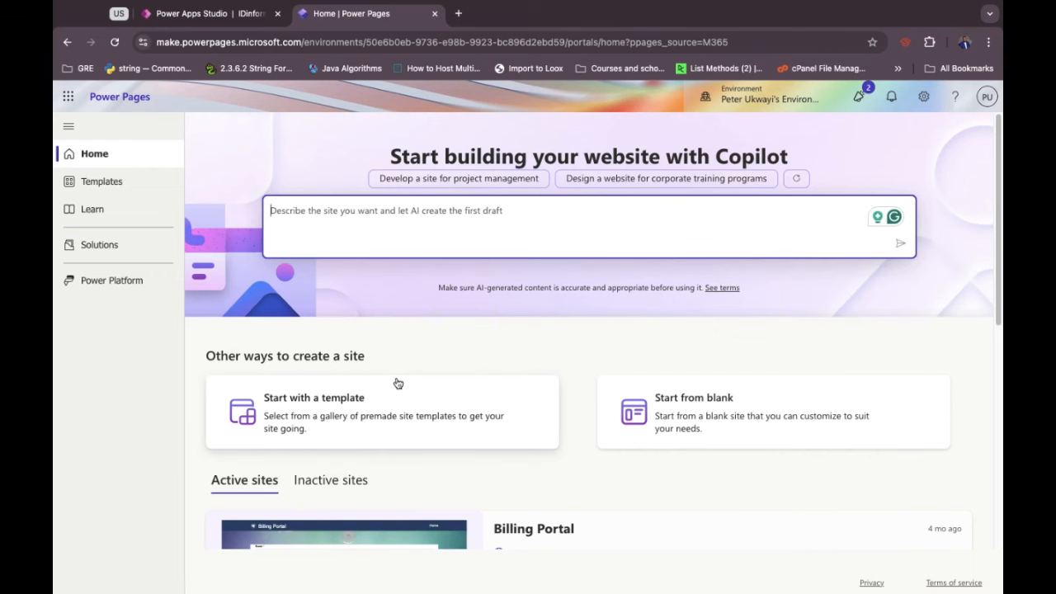
scroll(395, 383, down, 1)
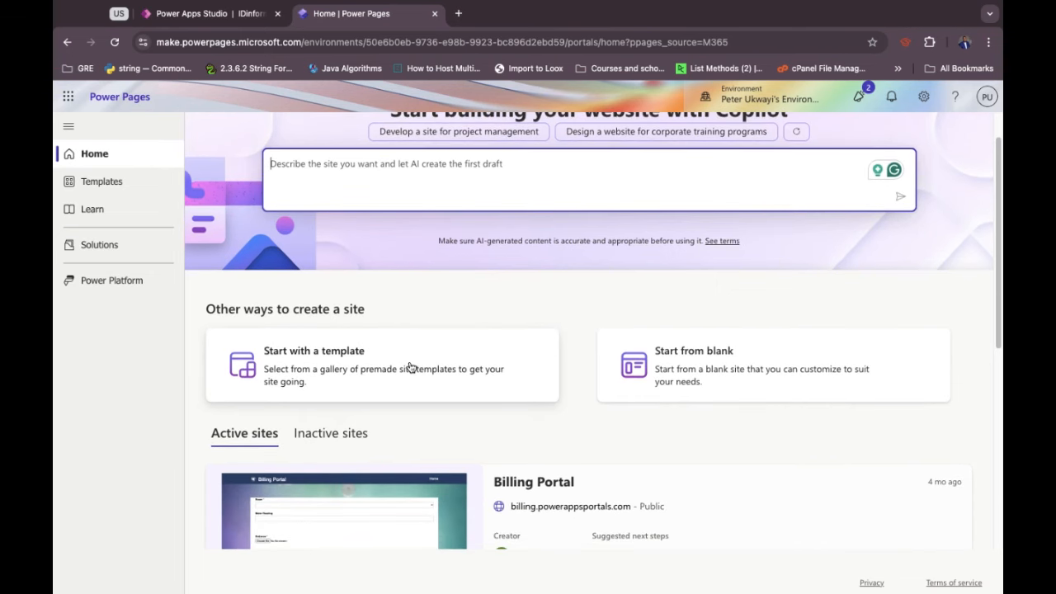
Start a new site from the Program registration template under the Registration templates.
click(410, 366)
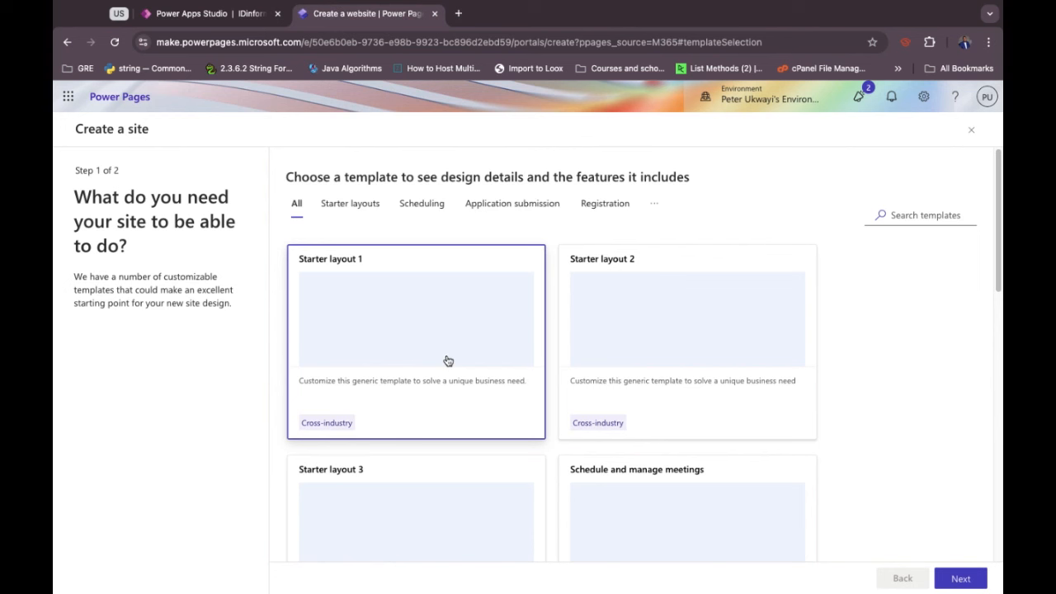
scroll(448, 360, down, 1)
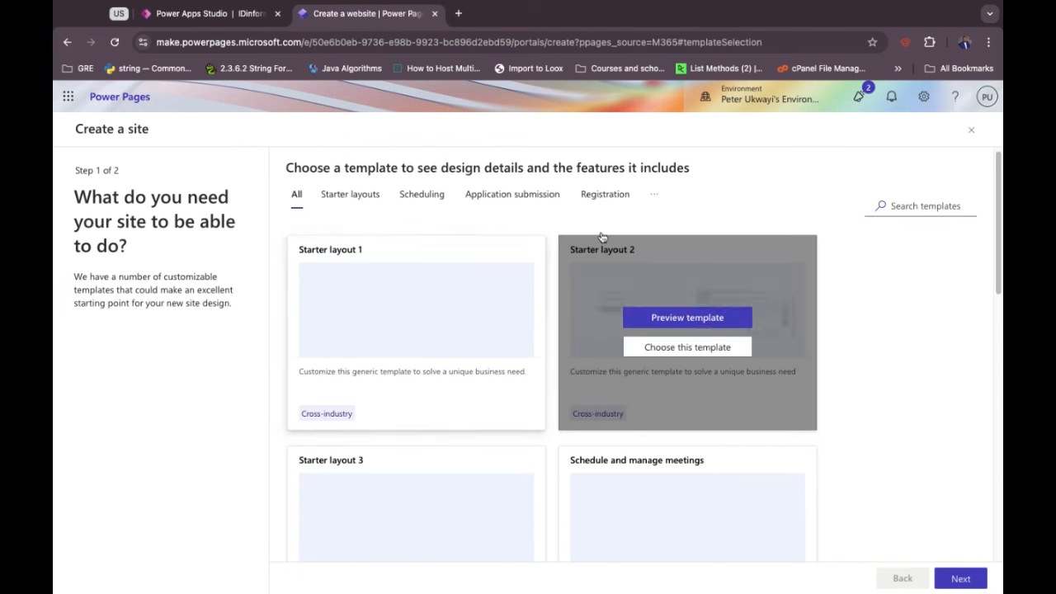
click(602, 193)
mouse_move(366, 338)
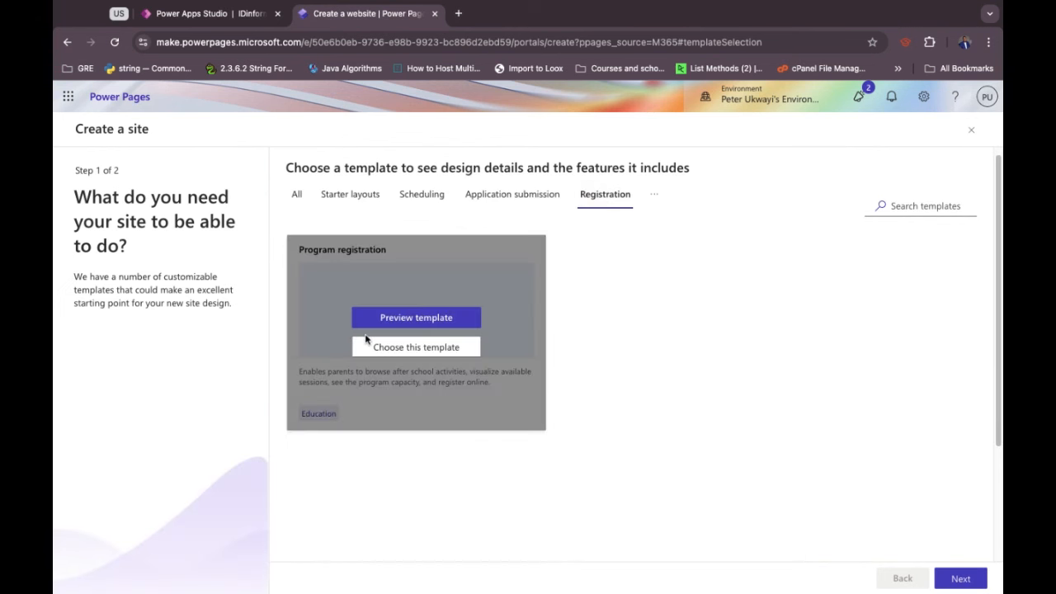
click(422, 351)
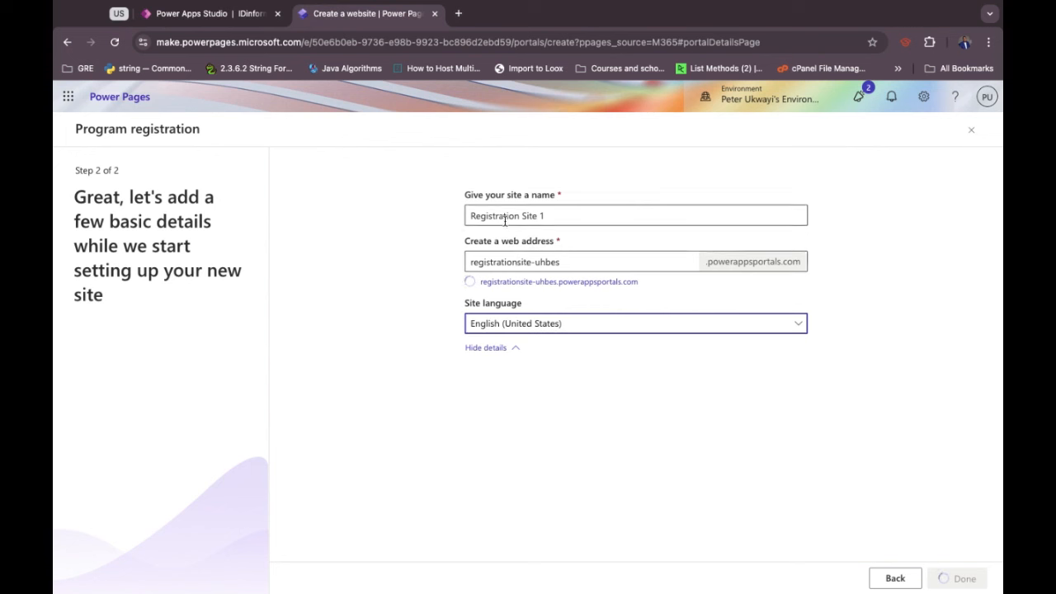
Rename the new site to 'school registration'.
triple_click(544, 219)
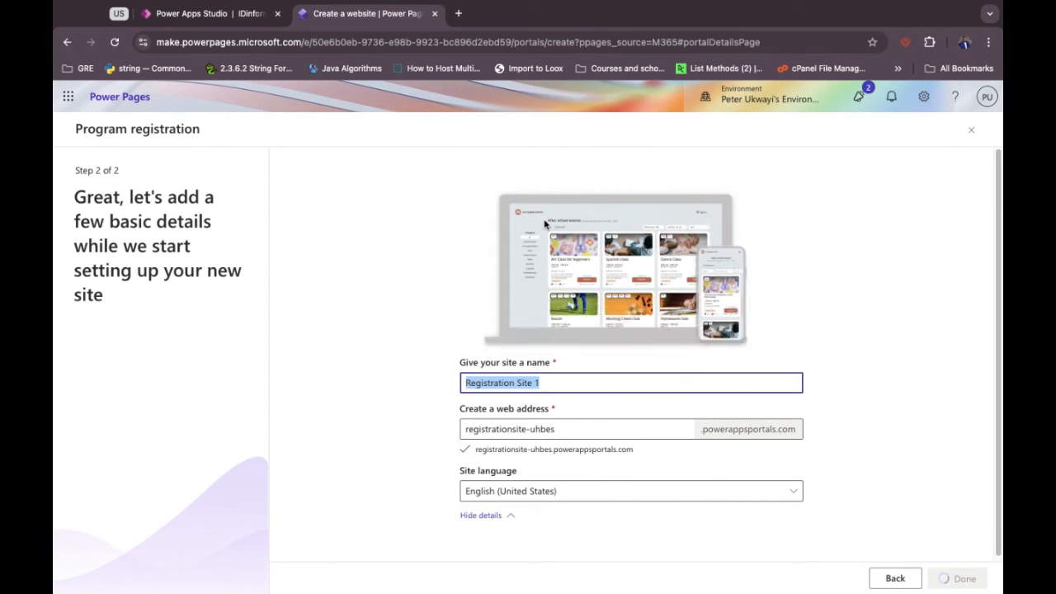
text(guy)
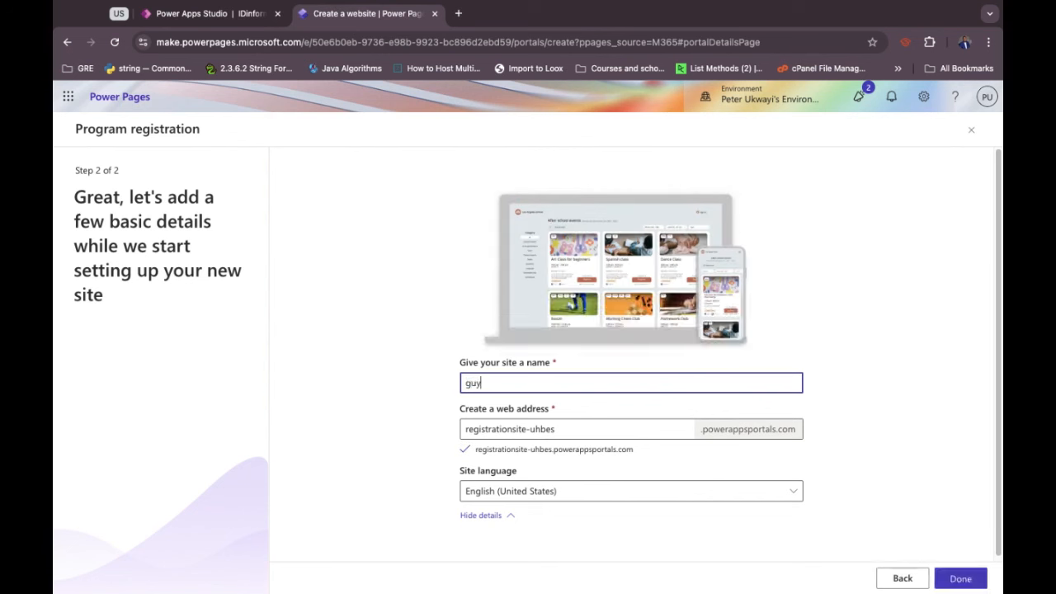
text(m)
key(BackSpace)
key(BackSpace)
key(BackSpace)
text(ym)
key(BackSpace)
key(BackSpace)
key(BackSpace)
text(scho)
text(old)
key(BackSpace)
key(BackSpace)
text(re)
key(BackSpace)
text(egistration)
click(422, 426)
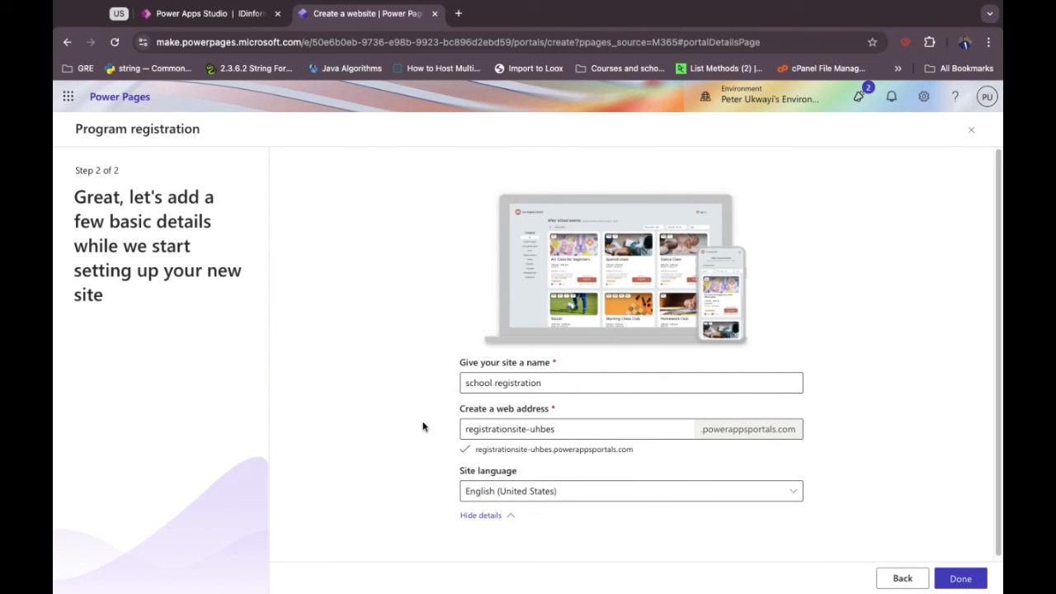
Set the web address to 'henixuni' and create the site.
click(499, 429)
triple_click(498, 429)
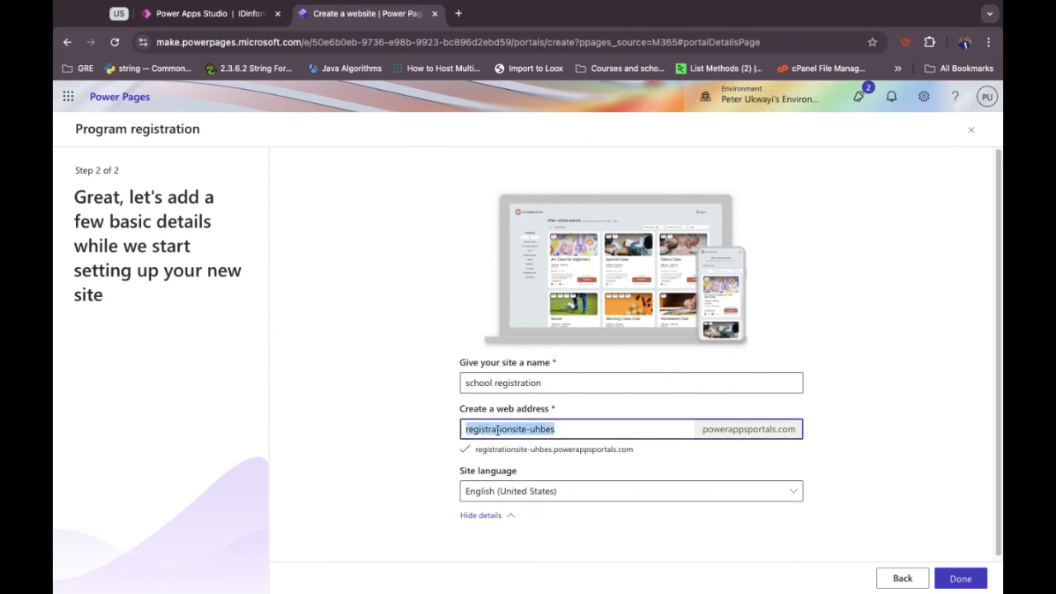
text(henixchool)
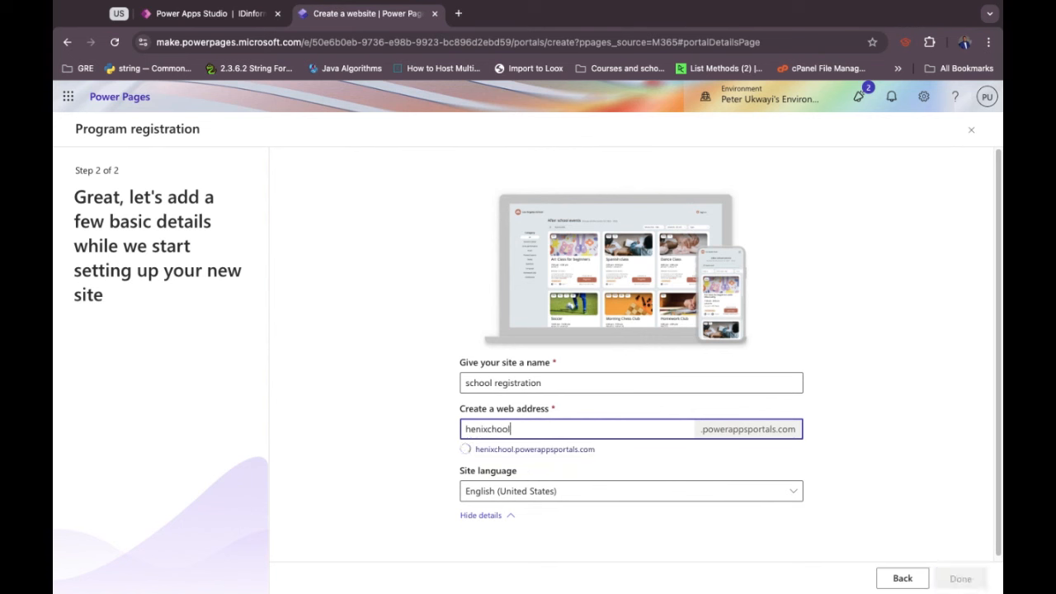
key(BackSpace)
key(BackSpace)
key(BackSpace)
key(BackSpace)
key(BackSpace)
text(uni)
scroll(436, 442, down, 1)
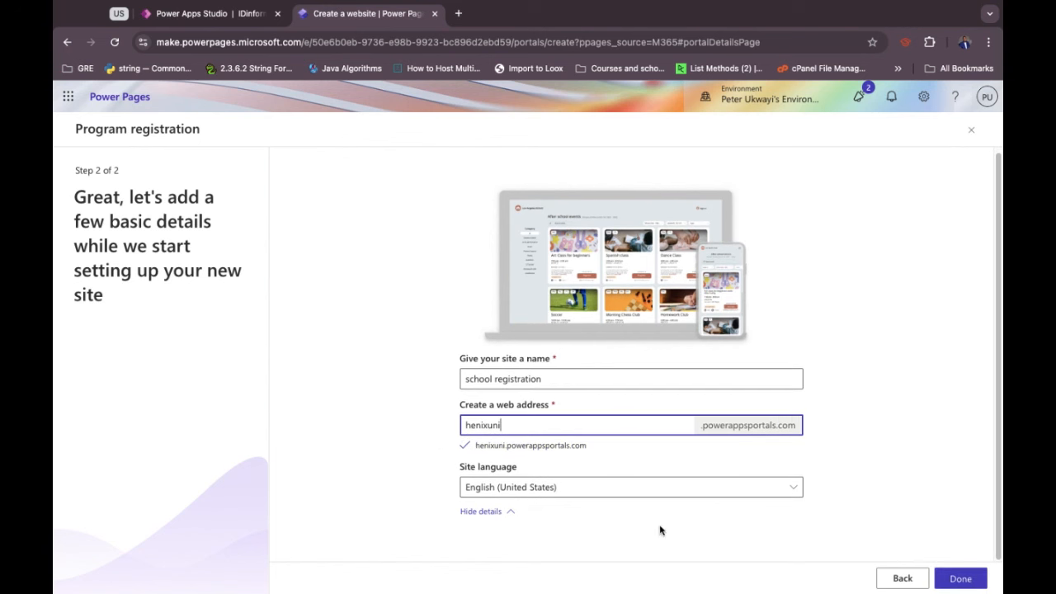
click(959, 579)
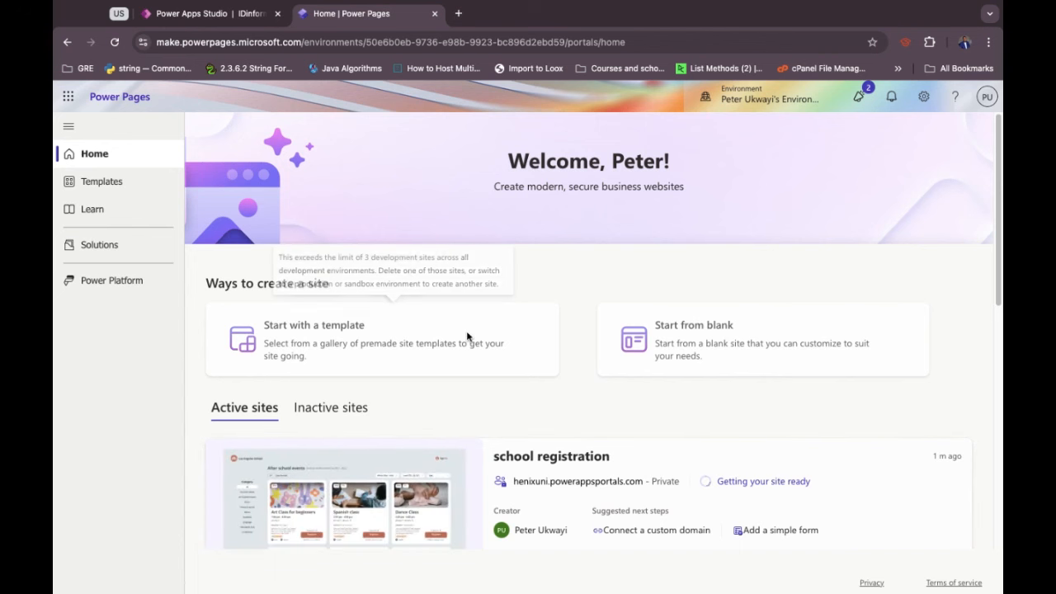
Once setup finishes, open the school registration site in the design studio.
scroll(521, 359, down, 3)
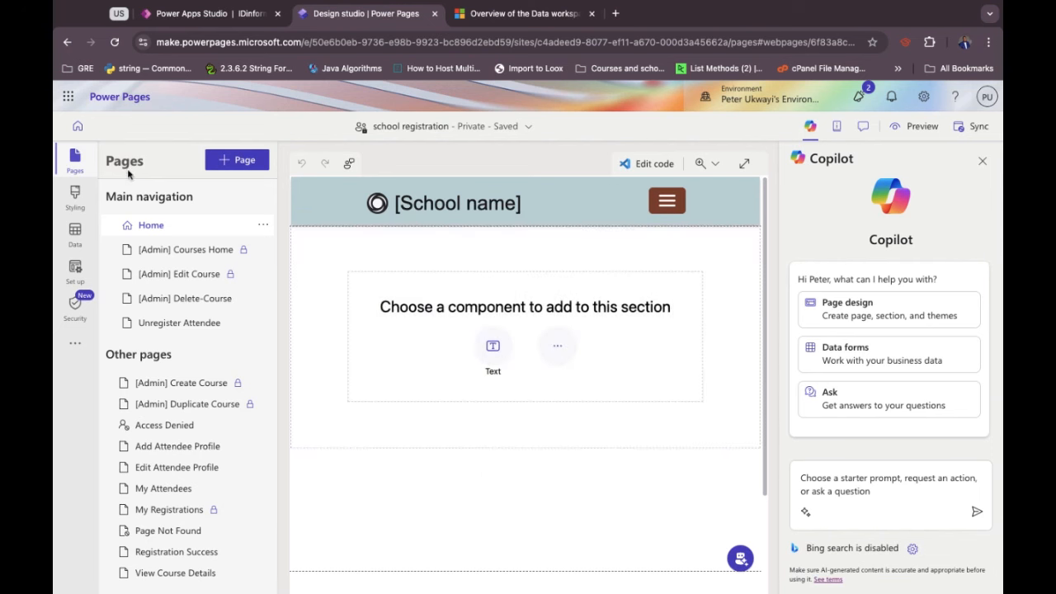
click(77, 130)
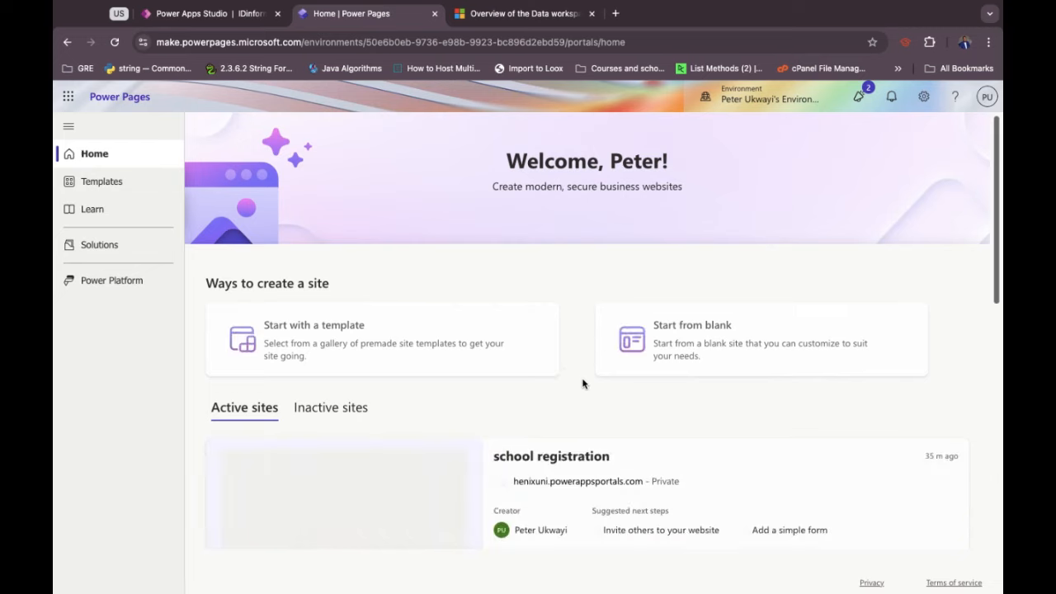
scroll(583, 383, down, 2)
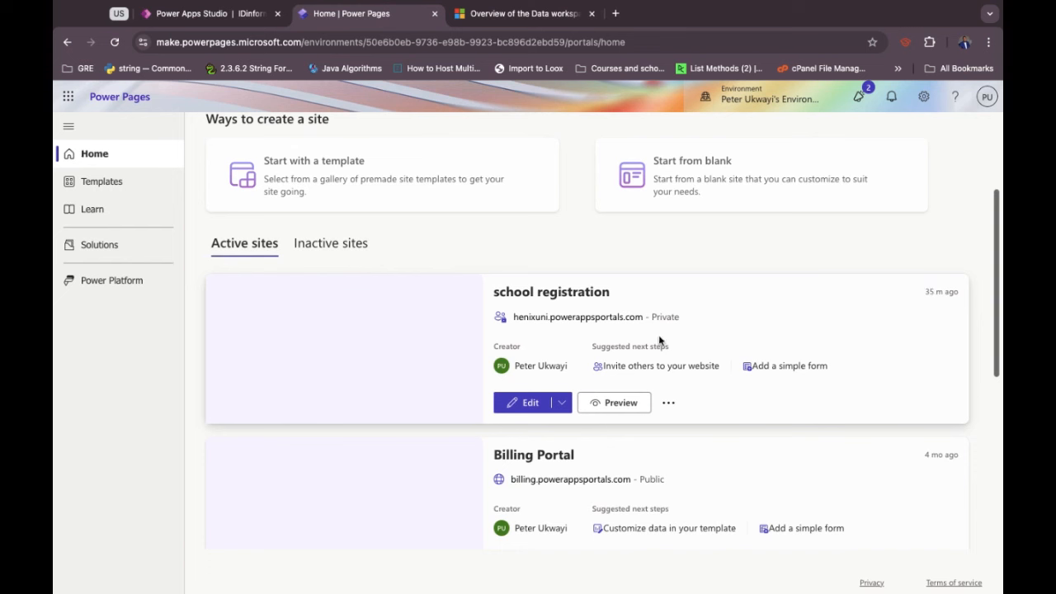
click(526, 407)
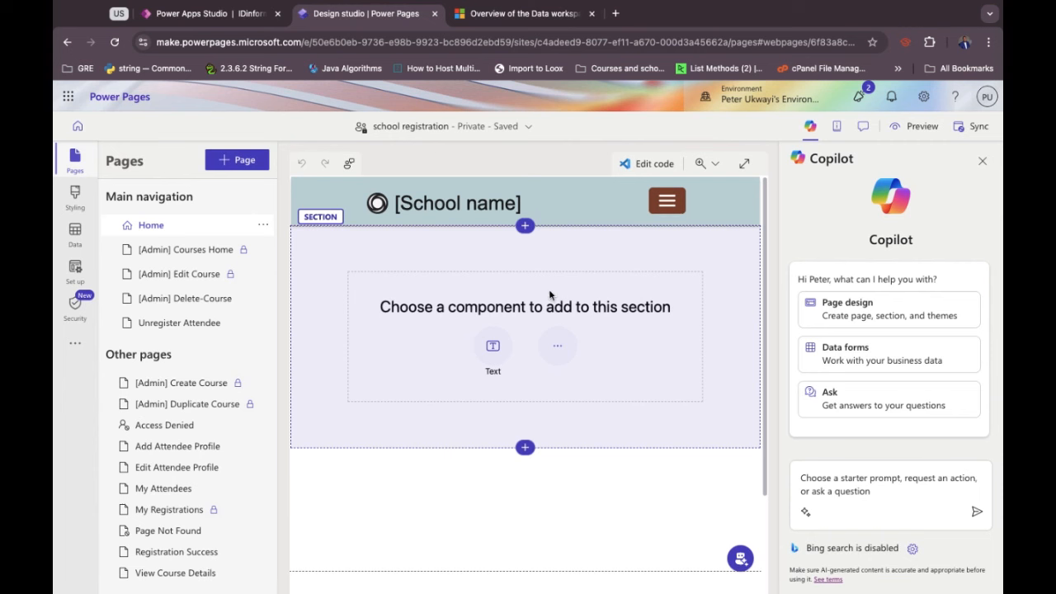
Switch to the Data workspace and open the User Application table.
click(551, 346)
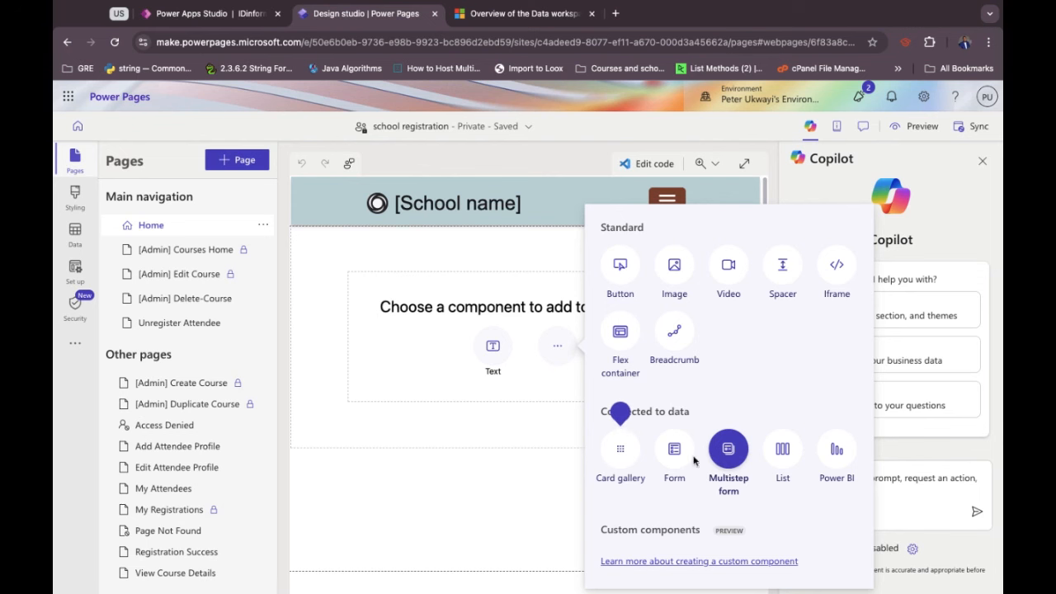
click(418, 441)
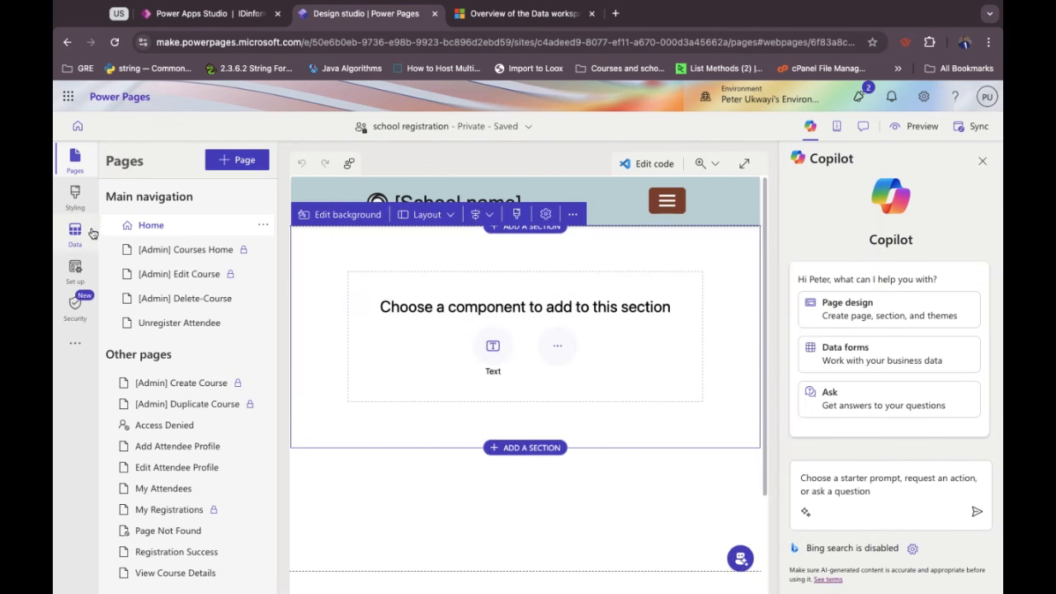
click(66, 240)
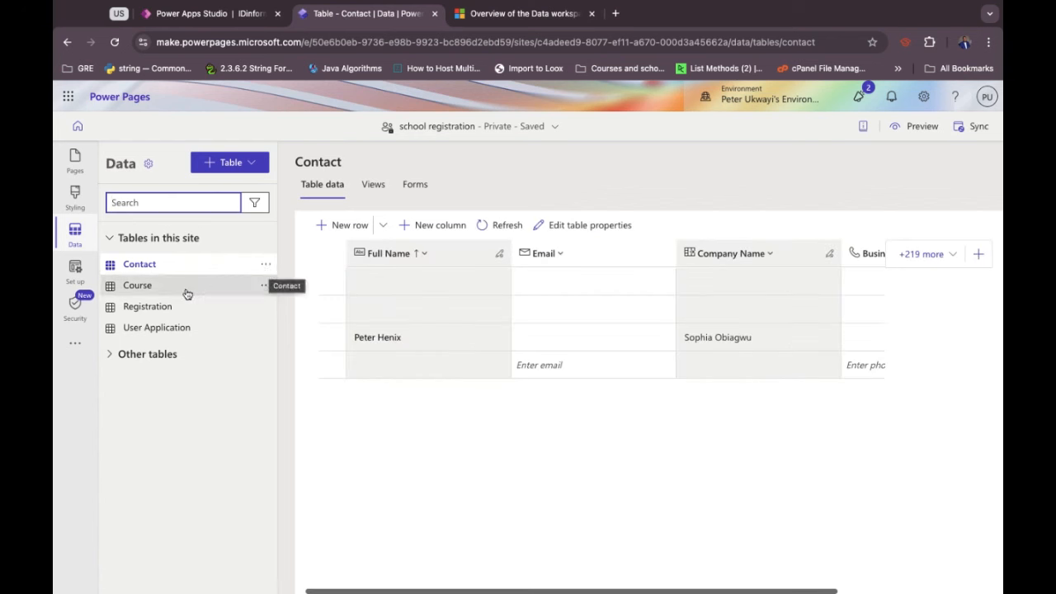
click(161, 330)
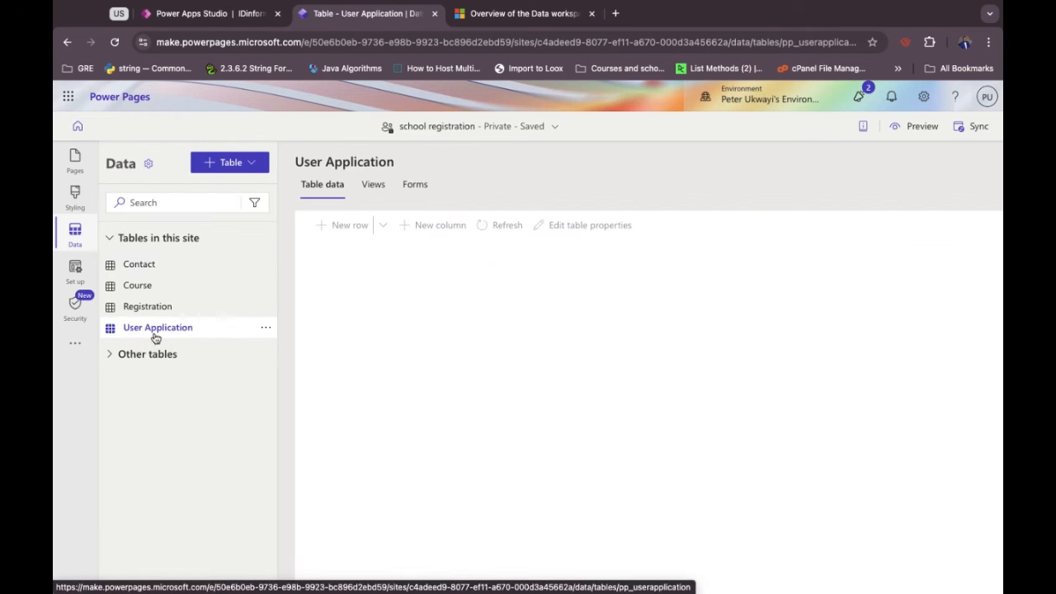
Show the User Application forms: Documents Upload, Information and RegistrationInfo.
click(185, 205)
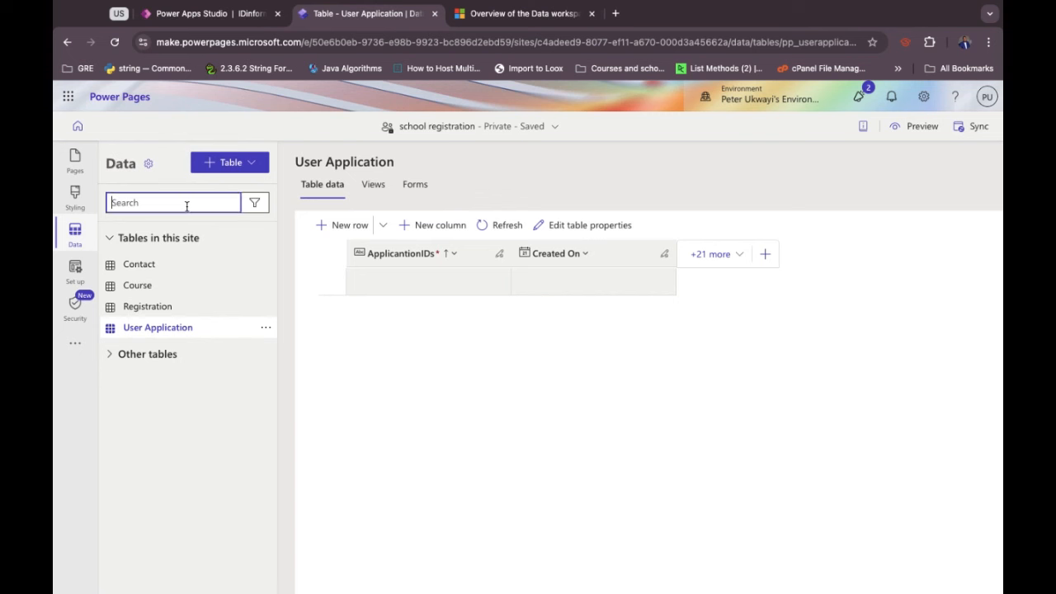
click(438, 368)
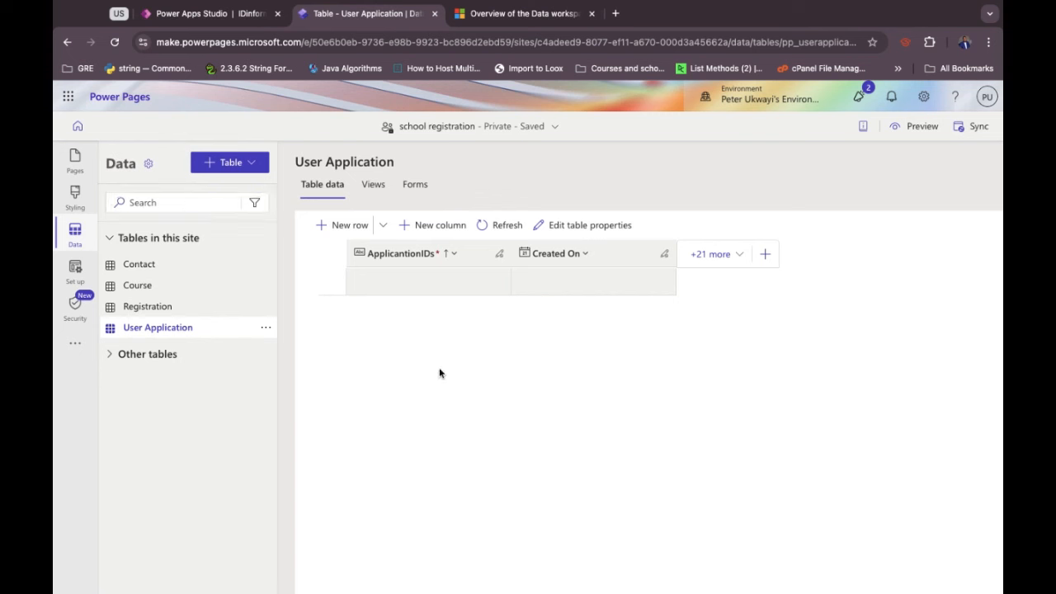
click(412, 185)
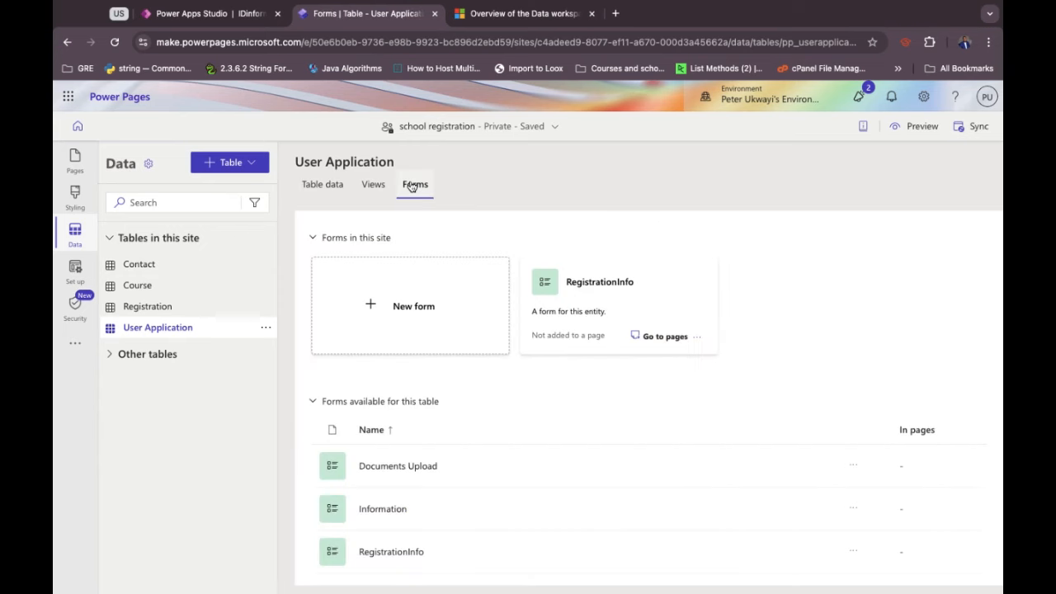
Open RegistrationInfo in the form designer, add the IdentityDocument column, then delete it.
click(382, 555)
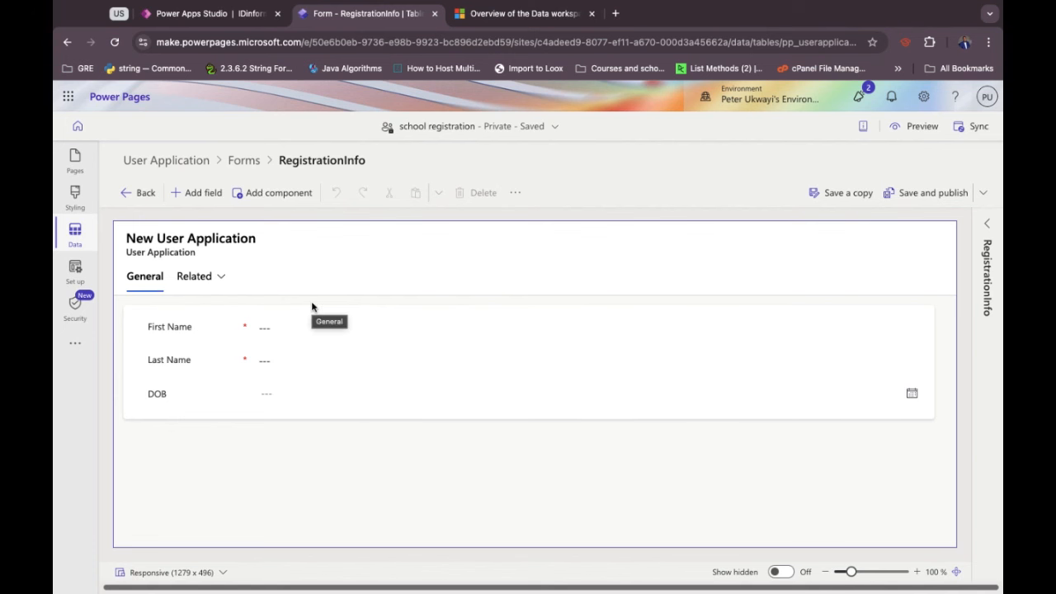
click(191, 195)
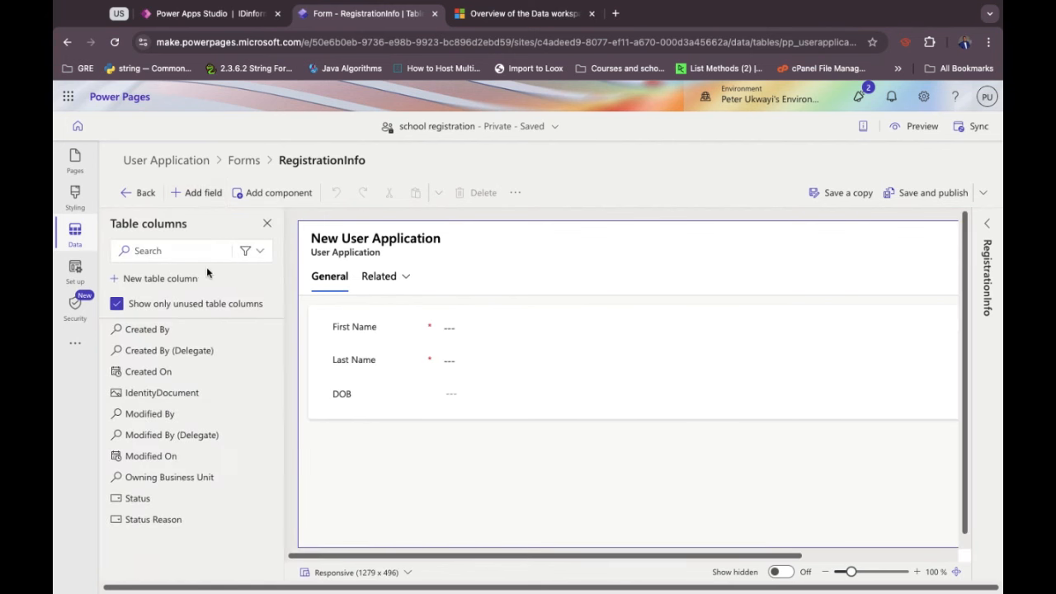
click(146, 400)
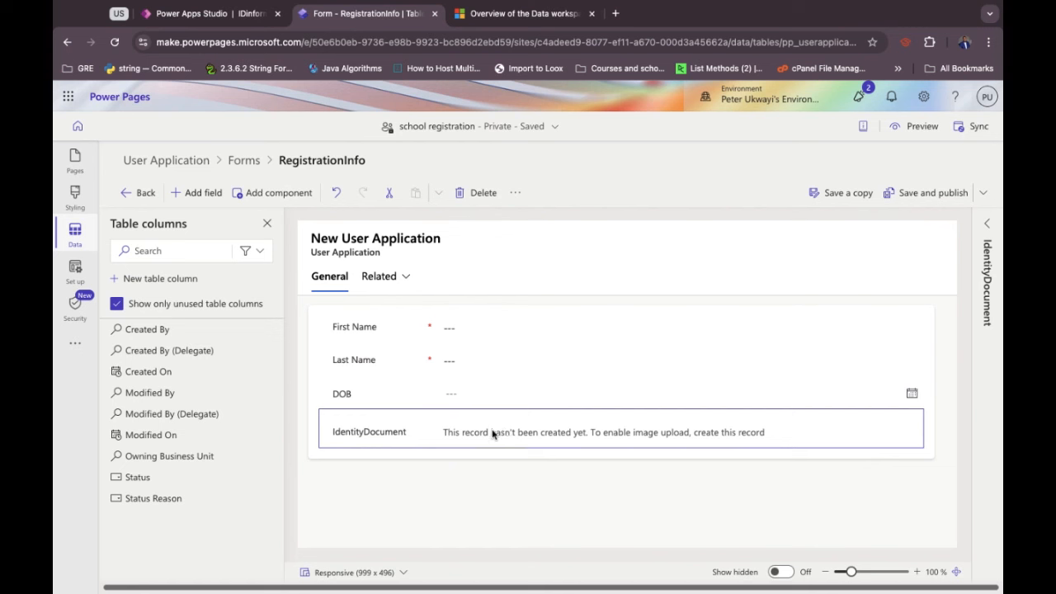
click(473, 197)
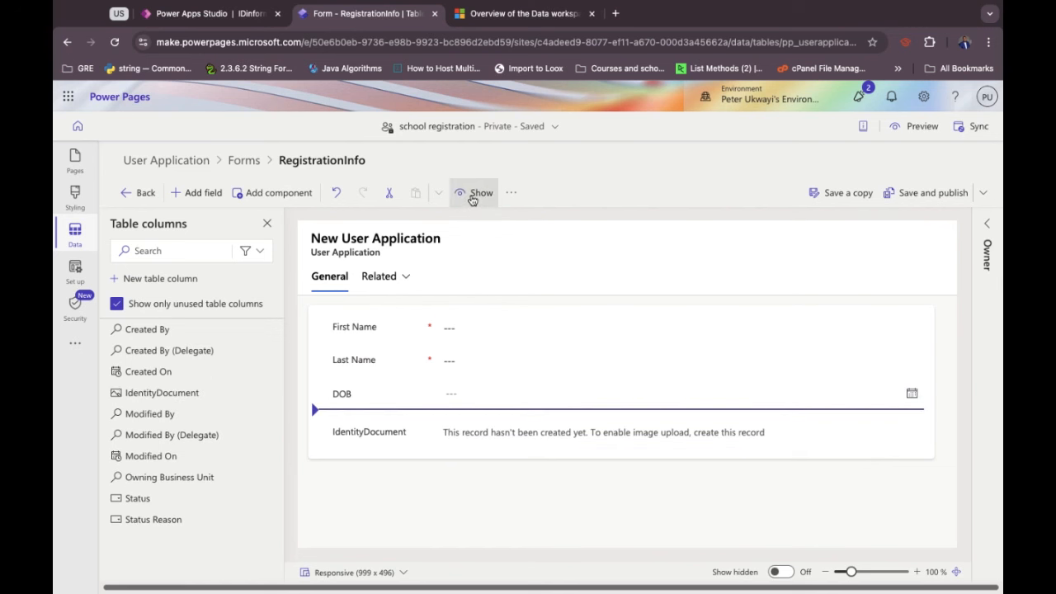
Save and publish RegistrationInfo and return to the User Application forms list.
click(484, 474)
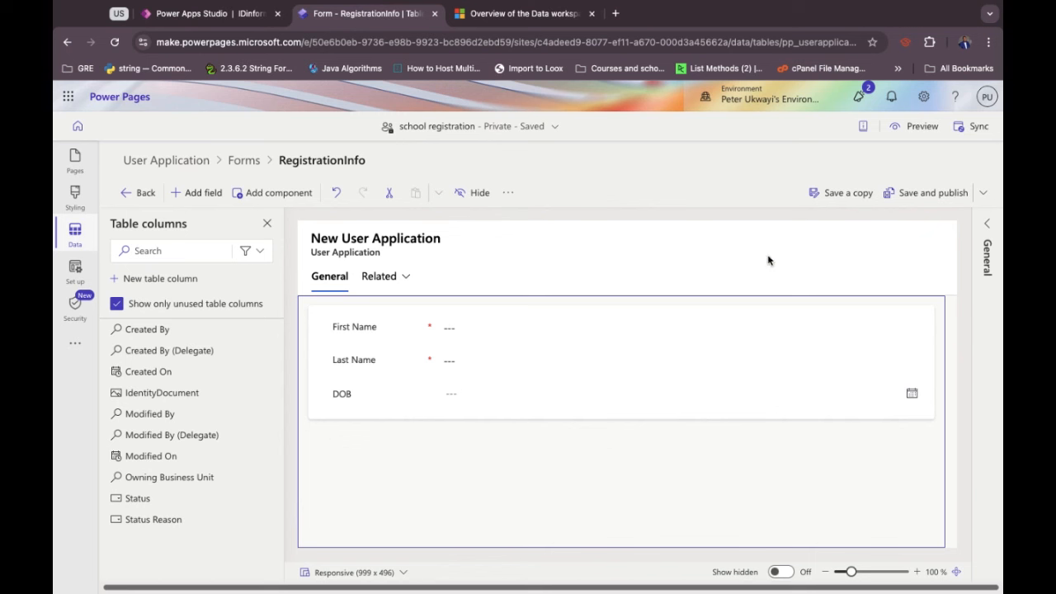
click(914, 198)
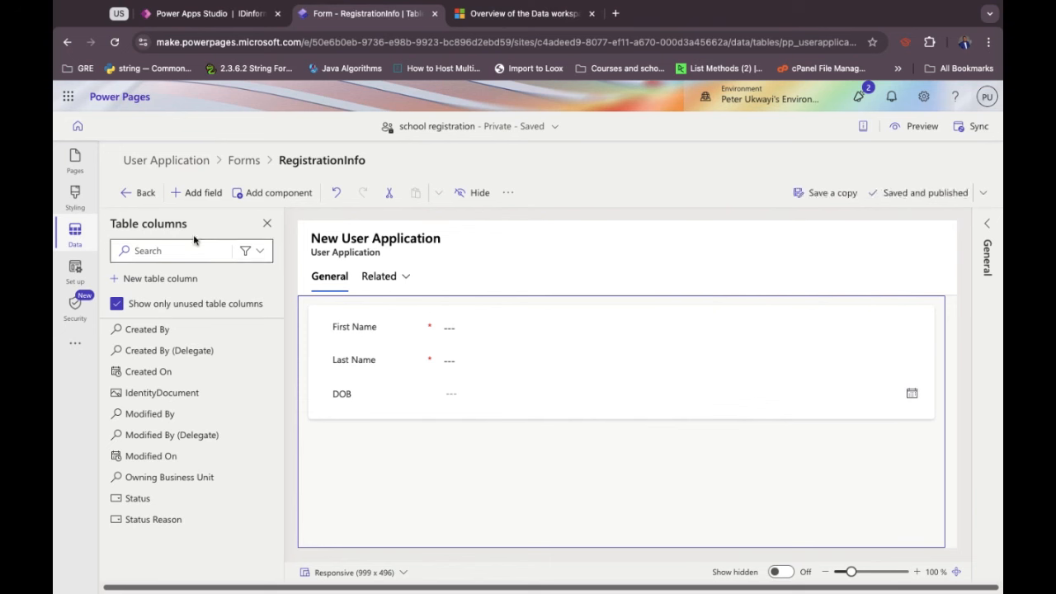
click(139, 193)
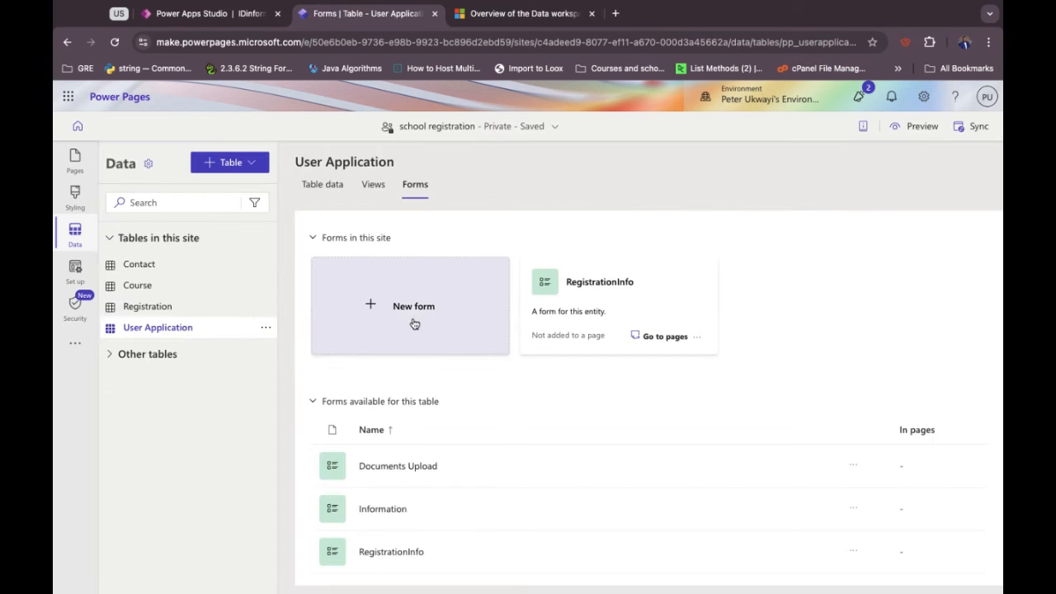
click(431, 470)
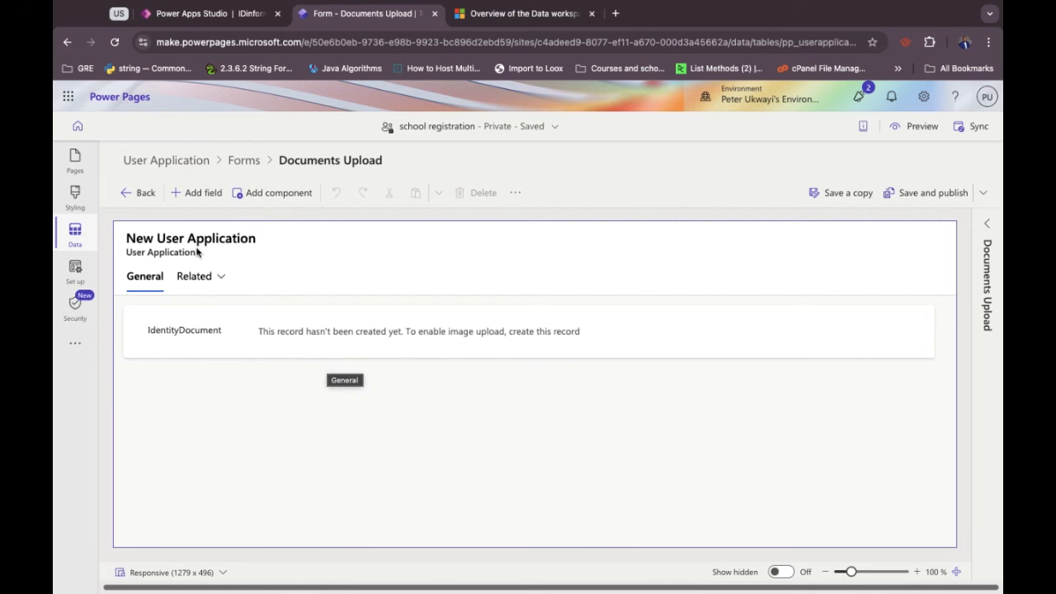
click(145, 193)
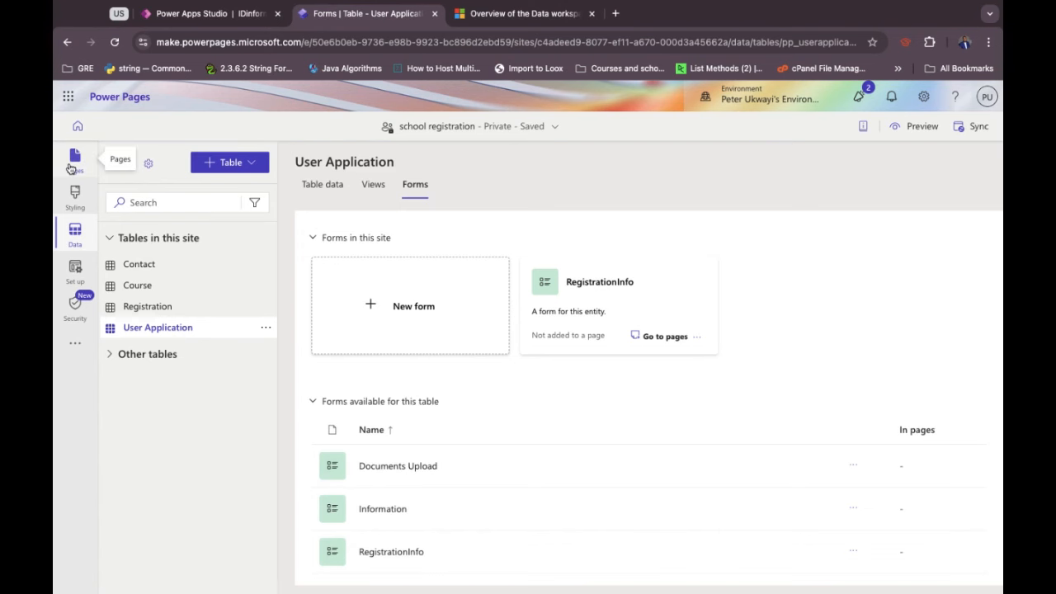
click(71, 165)
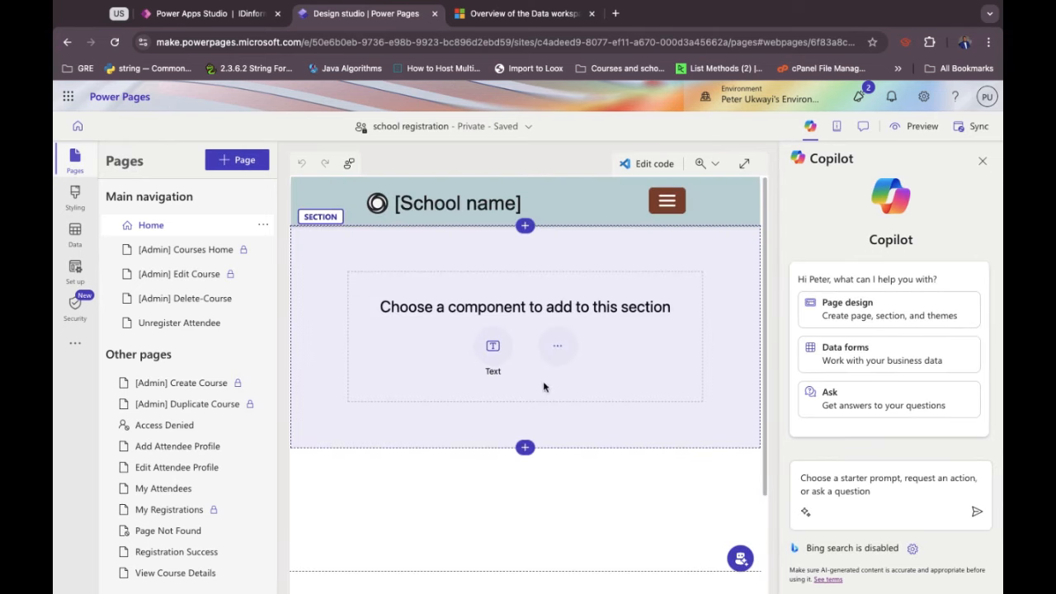
Show every component type available for the Home page's empty section.
click(557, 347)
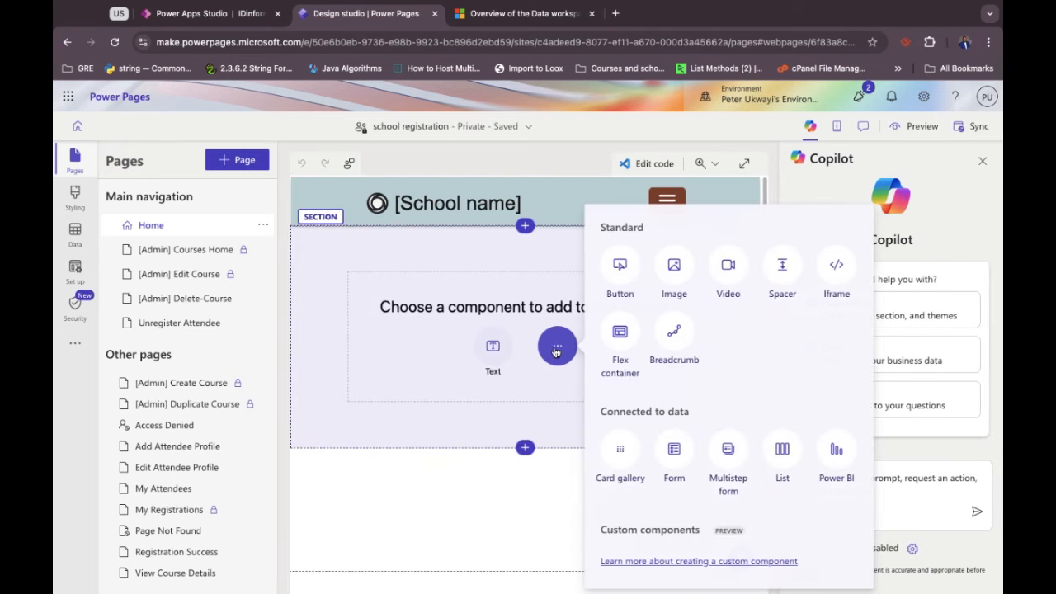
click(621, 412)
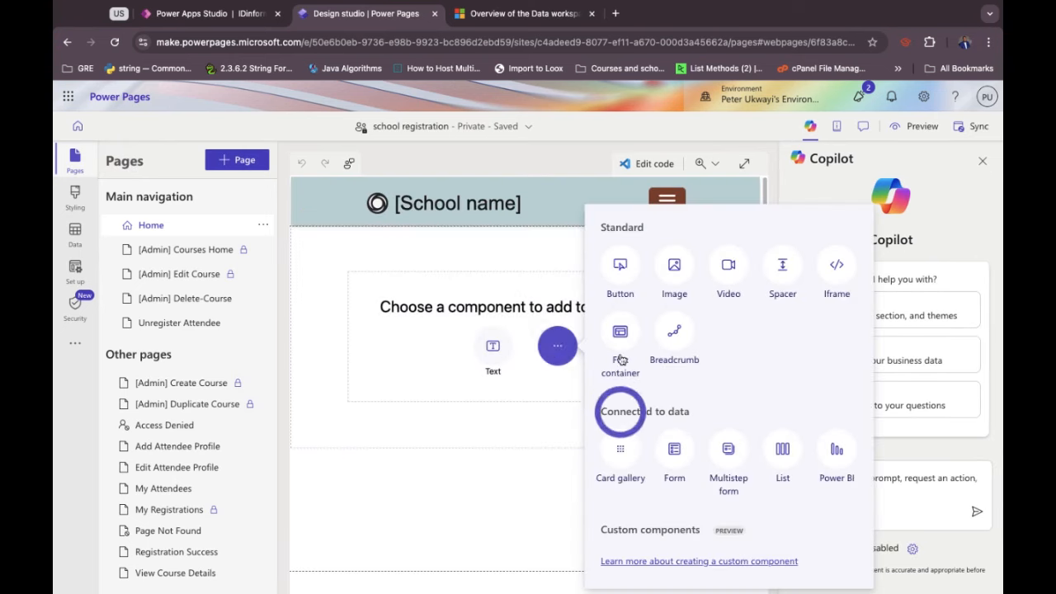
Insert a new multistep form named 'Student Registration' into the Home page section.
click(728, 462)
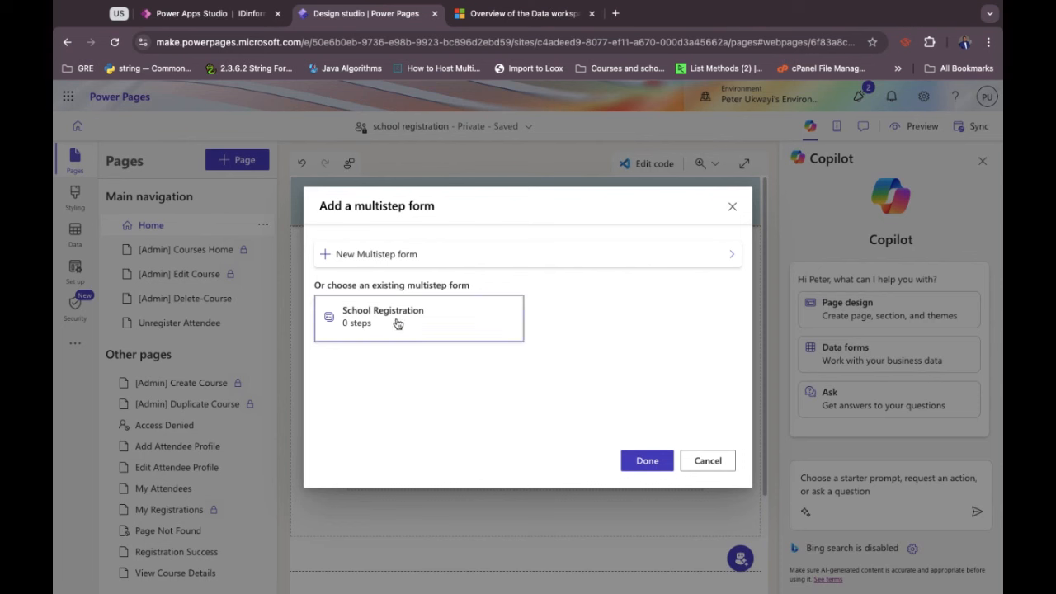
click(340, 259)
click(454, 267)
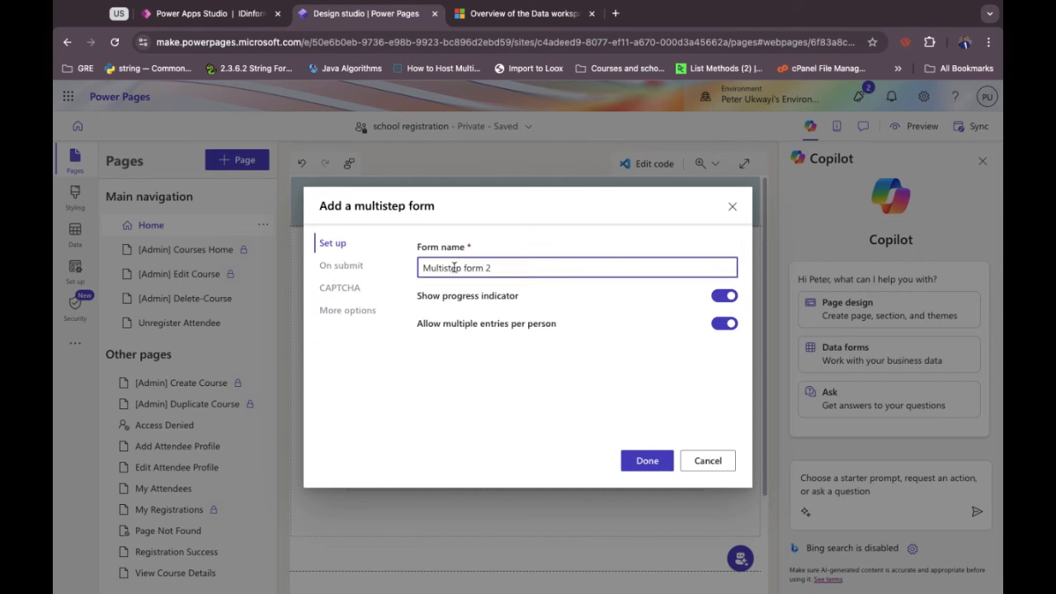
key(ctrl+a)
text(Student Res)
text(istration)
click(457, 395)
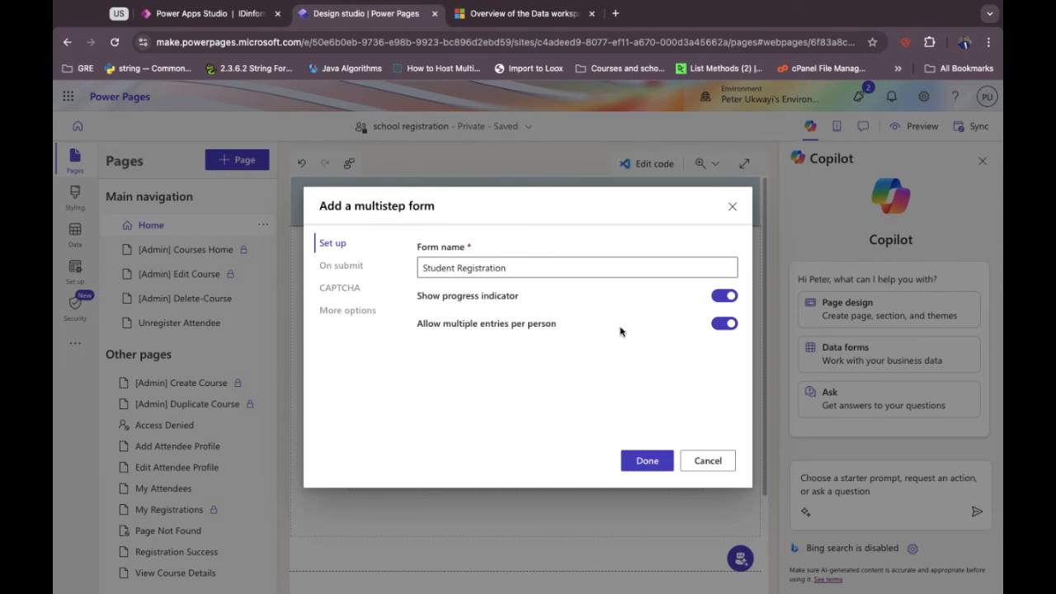
click(646, 462)
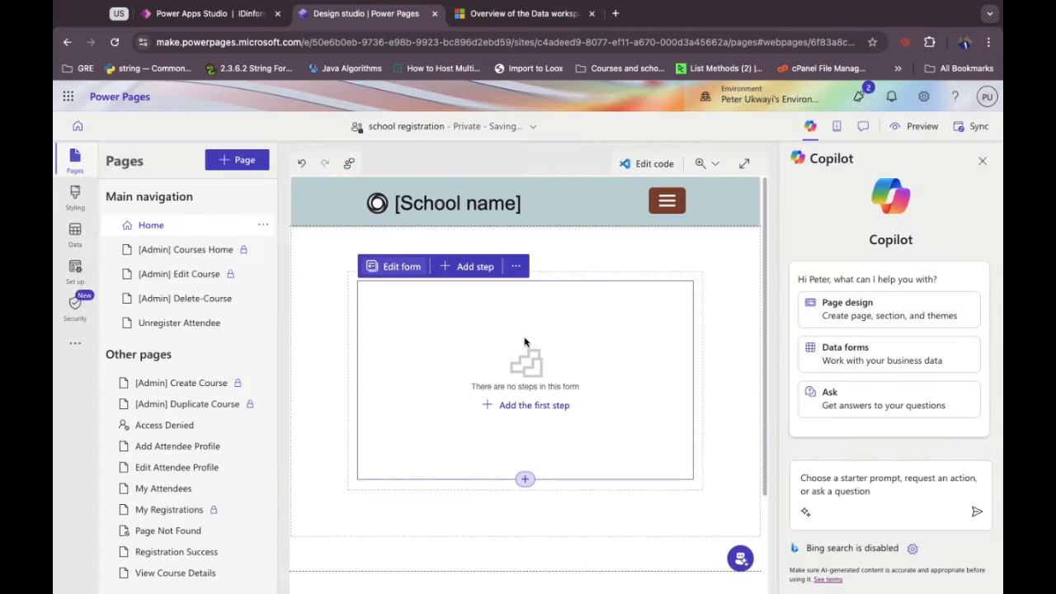
Add a first step 'Information' using the User Application table's RegistrationInfo form.
click(528, 405)
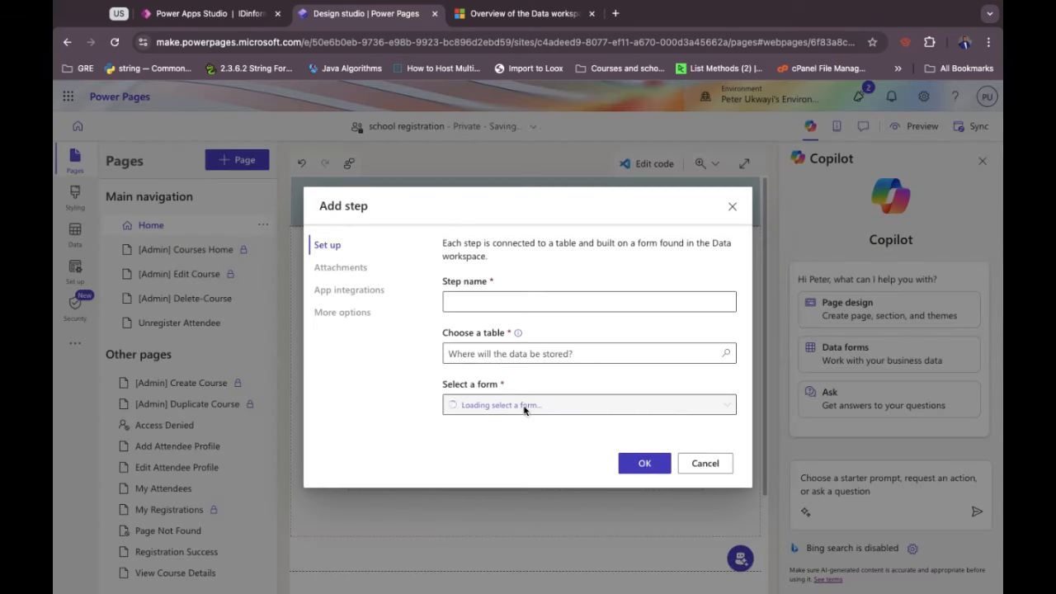
click(463, 302)
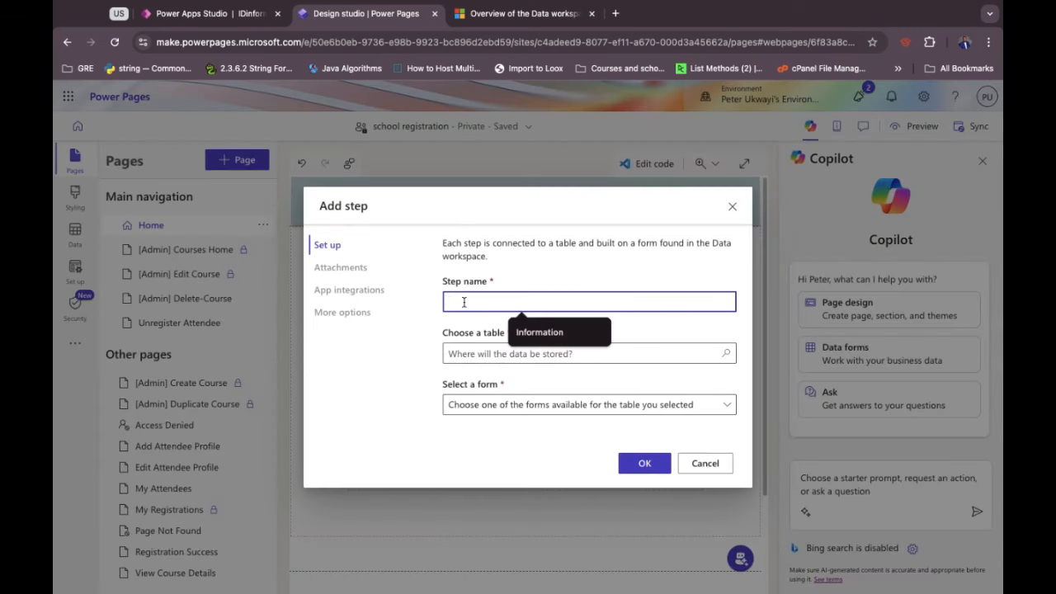
click(538, 332)
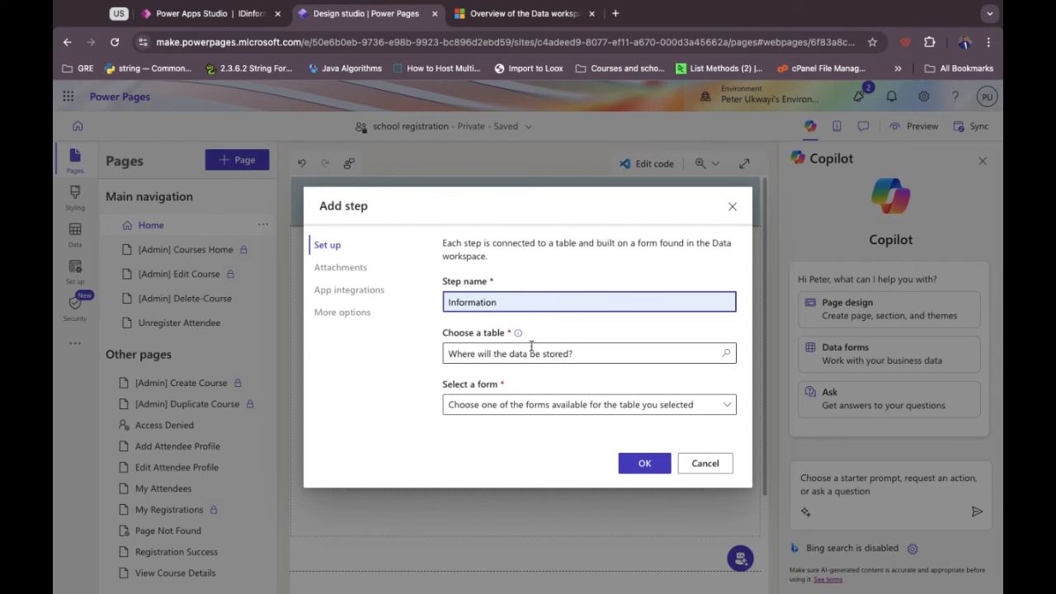
click(514, 353)
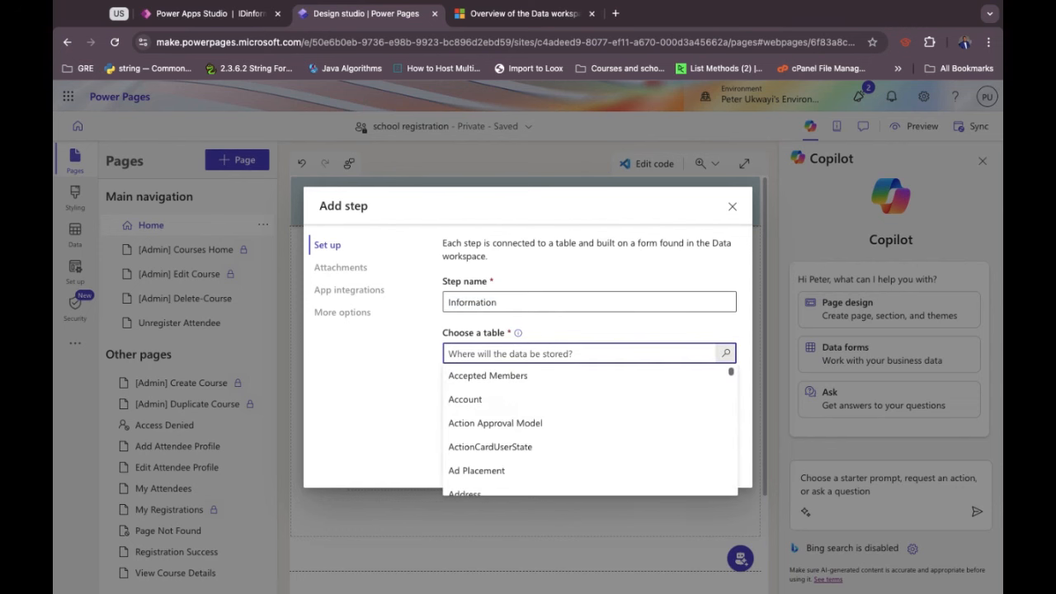
text(user ap)
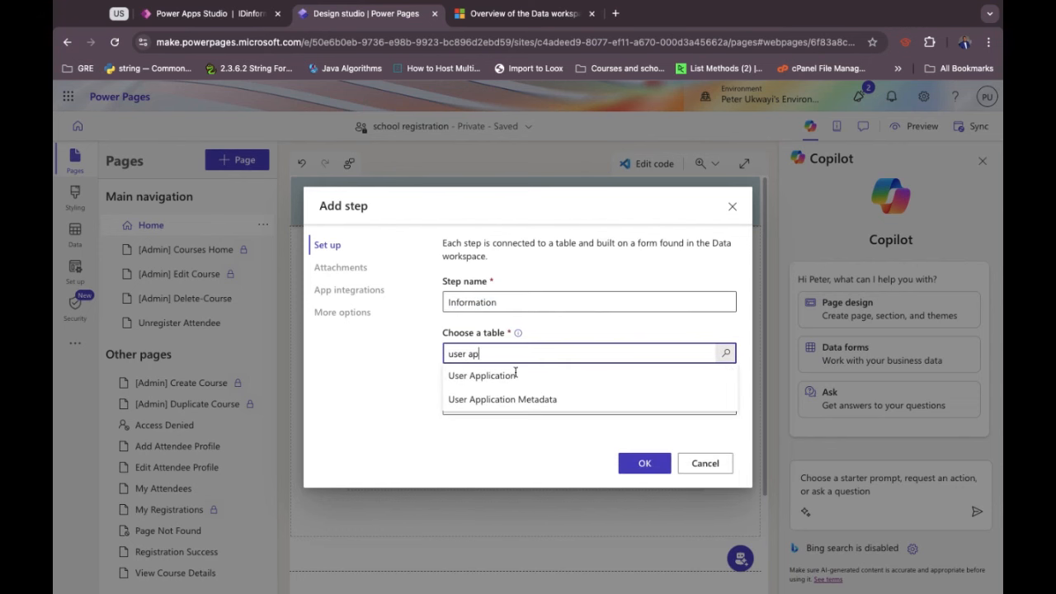
click(519, 377)
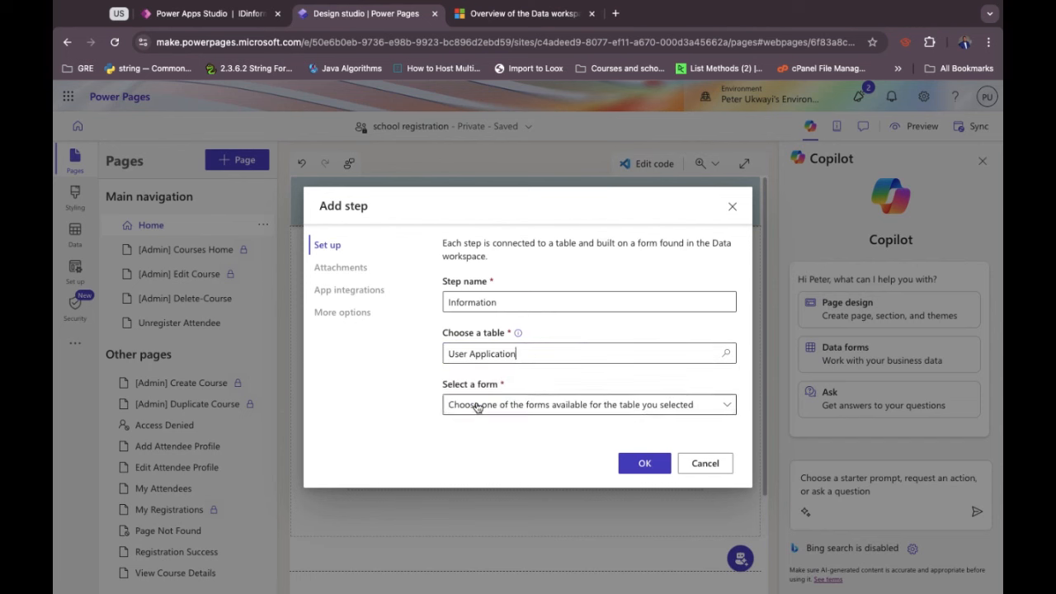
click(477, 406)
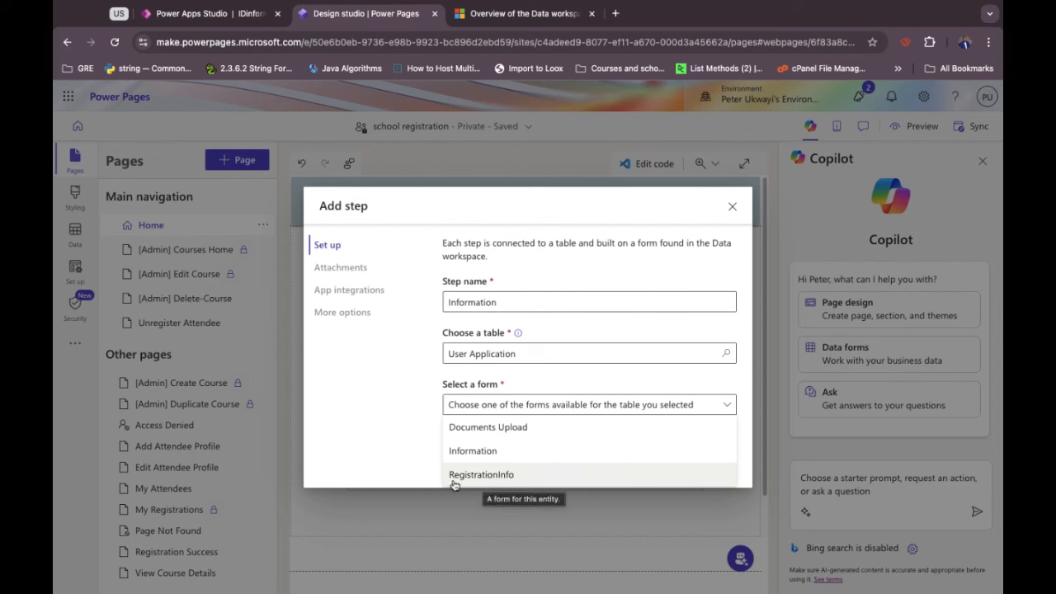
click(484, 476)
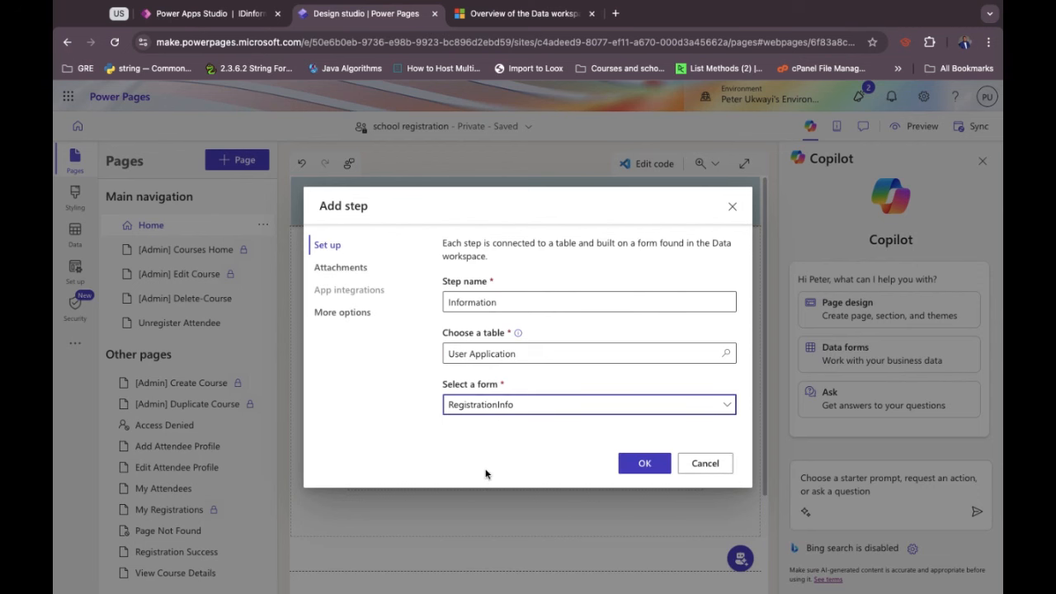
click(363, 273)
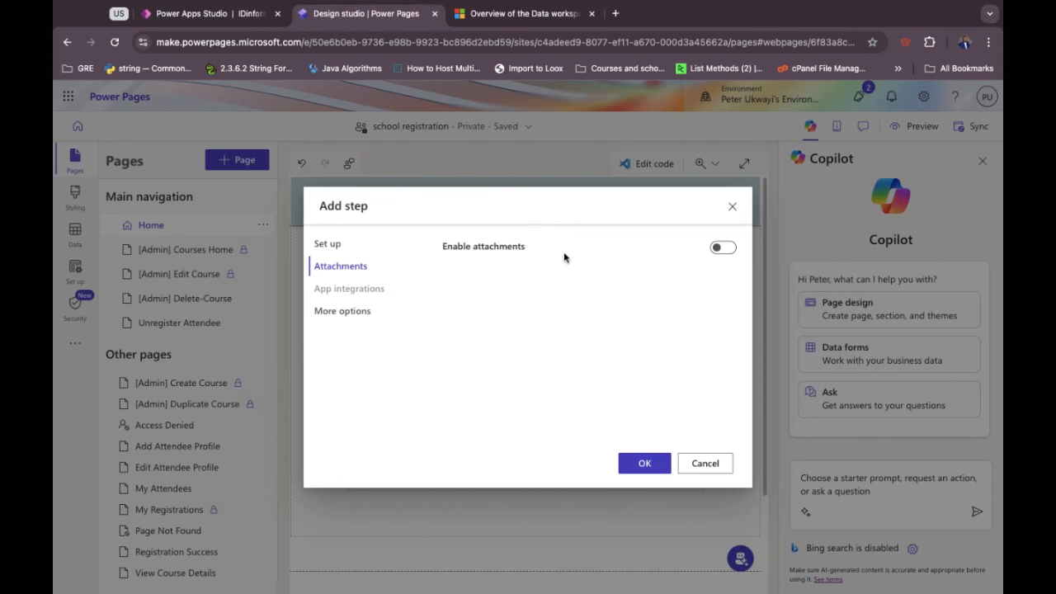
click(347, 310)
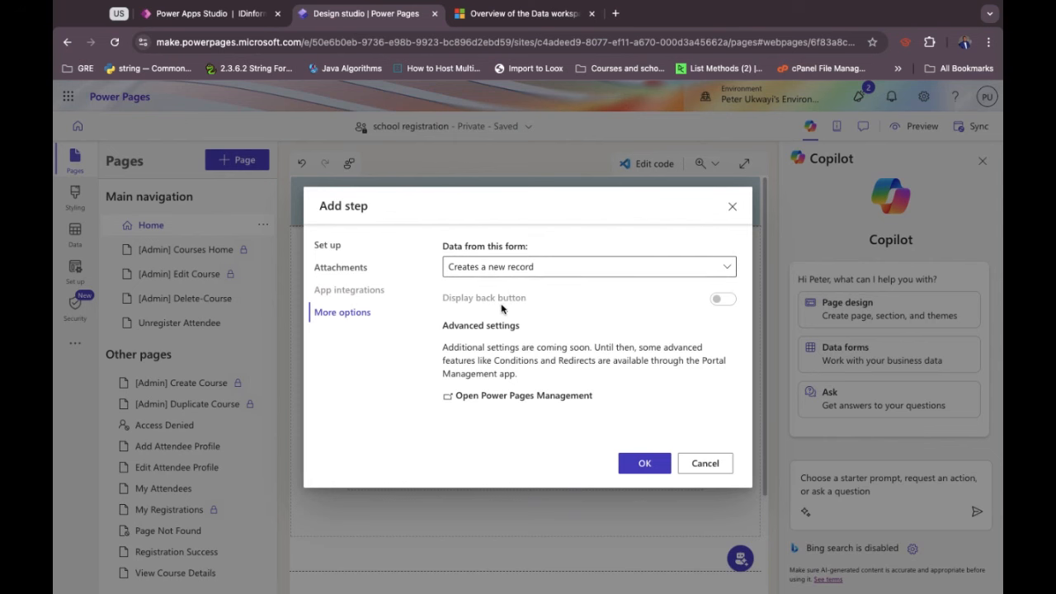
click(646, 463)
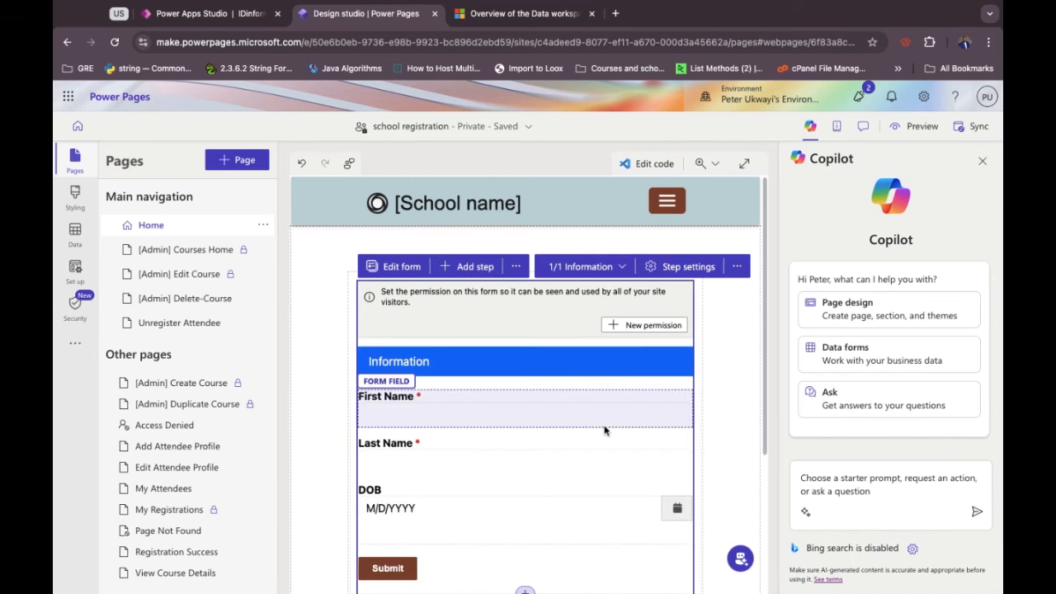
Start a new table permission from the form's permission notice.
scroll(603, 430, down, 2)
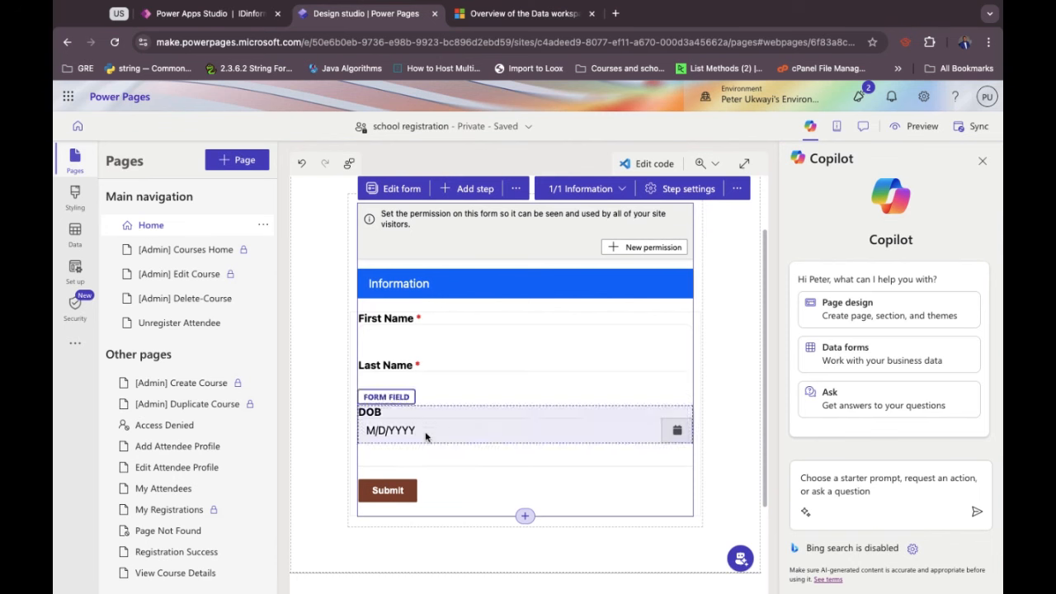
click(629, 249)
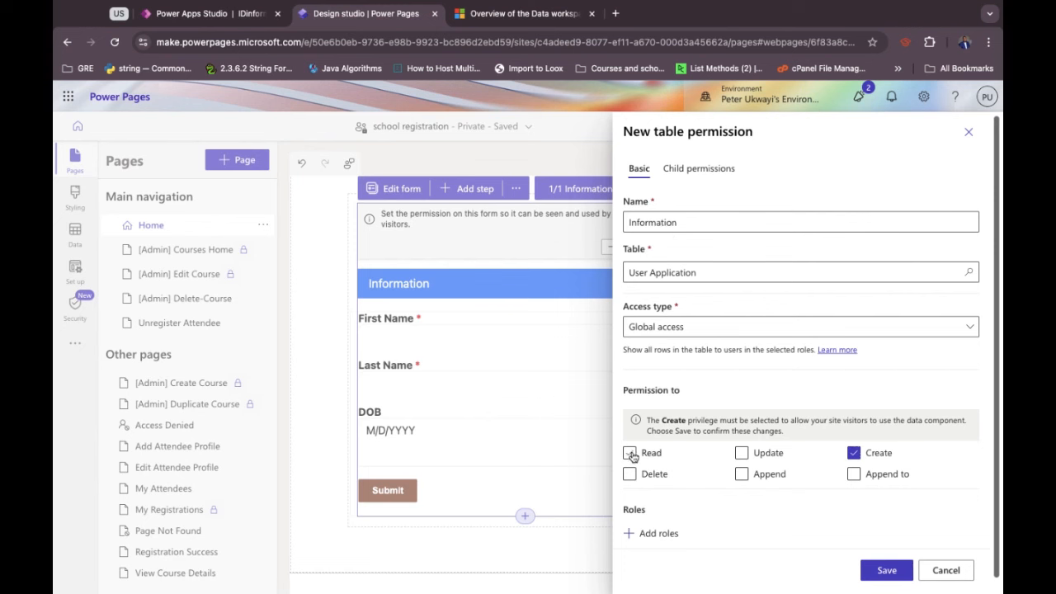
Name the permission 'extuser' and grant Read, Append to and Update privileges.
scroll(632, 456, down, 1)
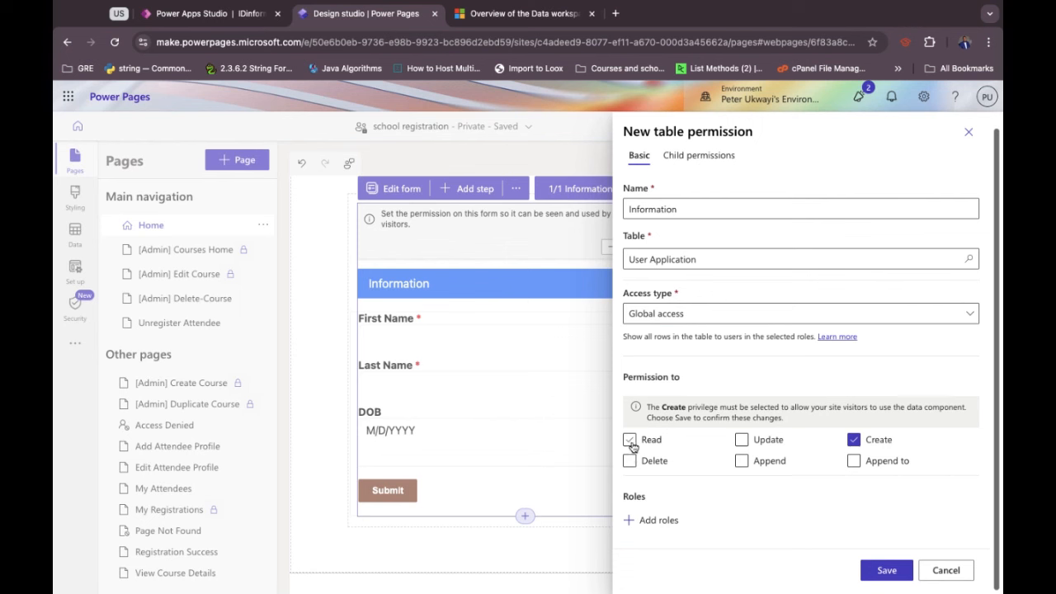
click(630, 442)
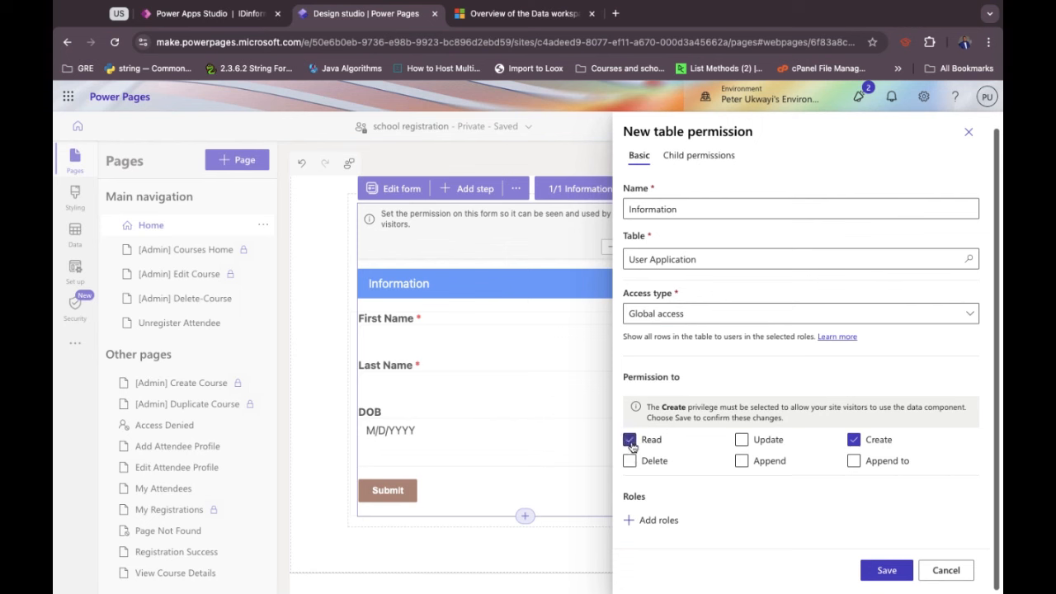
double_click(649, 209)
text(extuser)
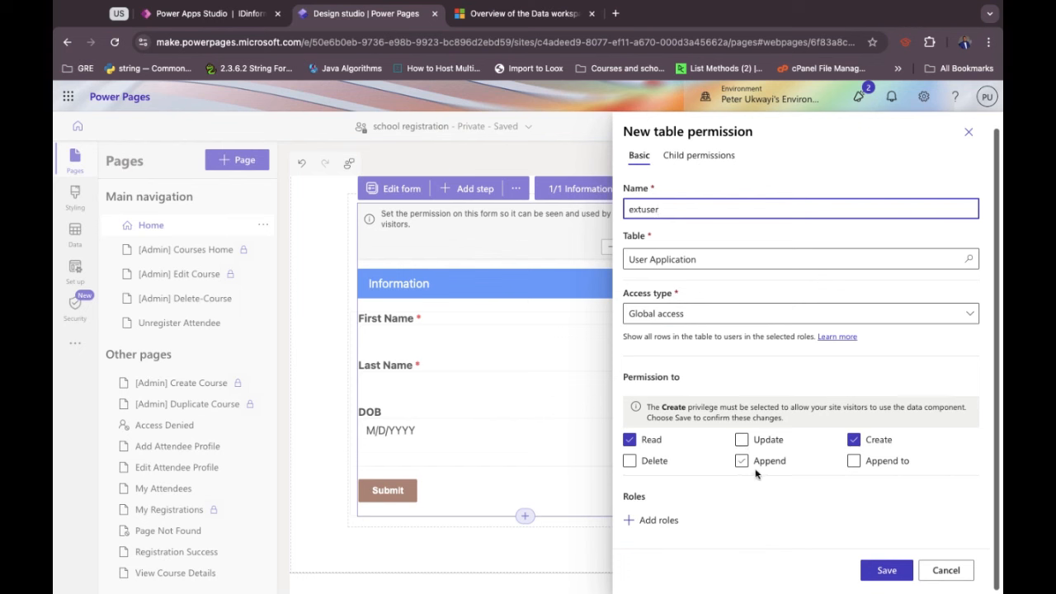
click(853, 461)
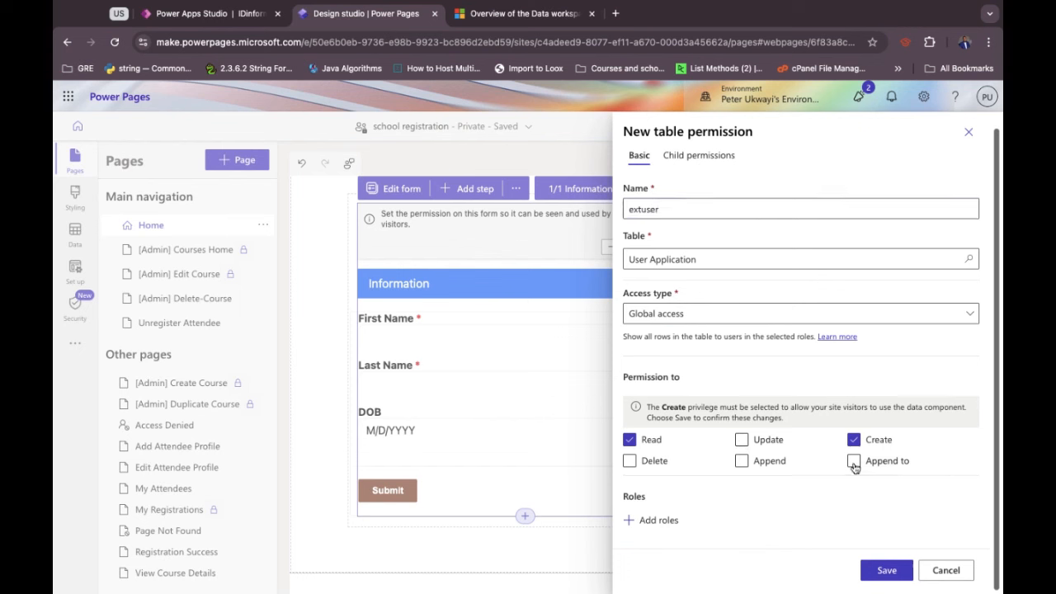
click(742, 440)
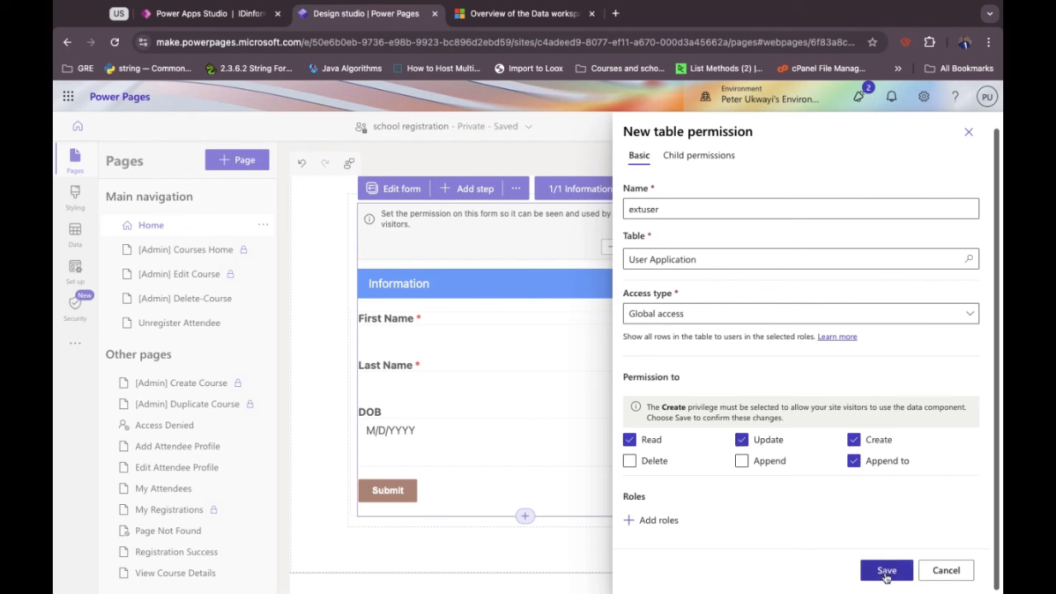
Assign the Anonymous Users role and save the permission despite the public-visibility warning.
click(661, 521)
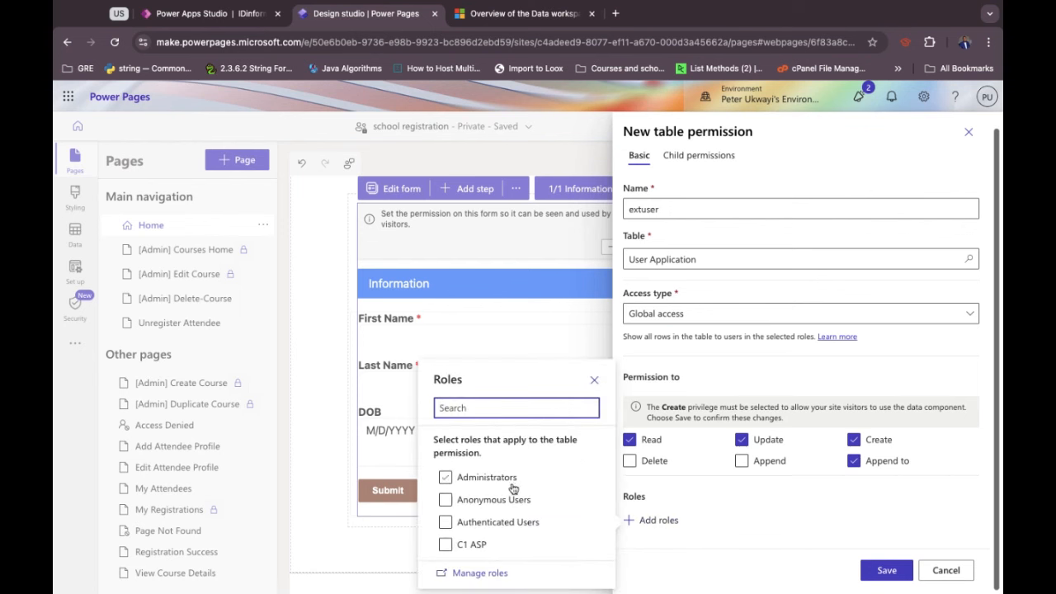
click(451, 502)
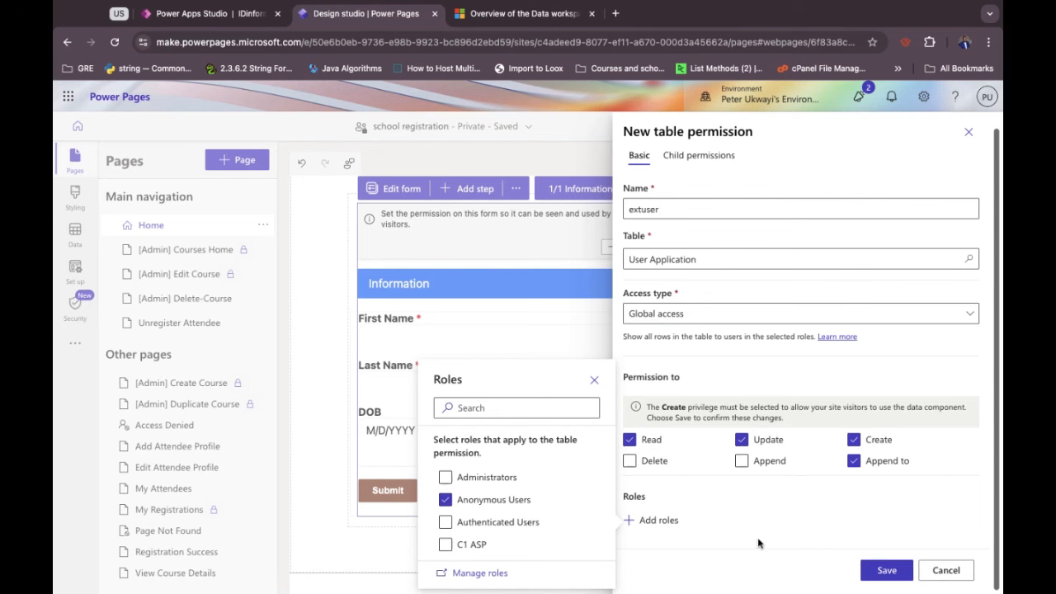
click(888, 570)
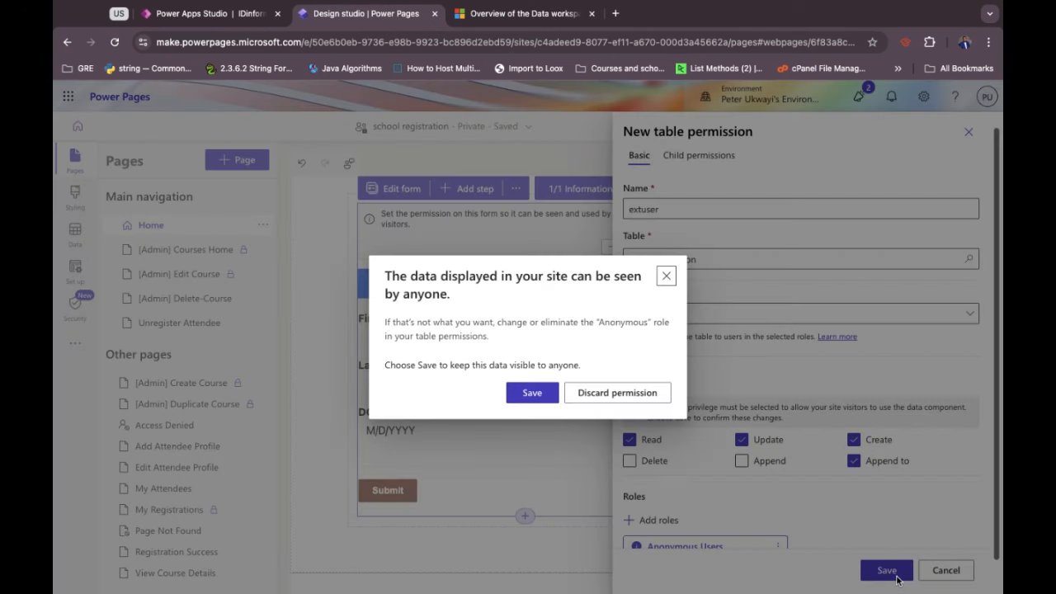
click(533, 394)
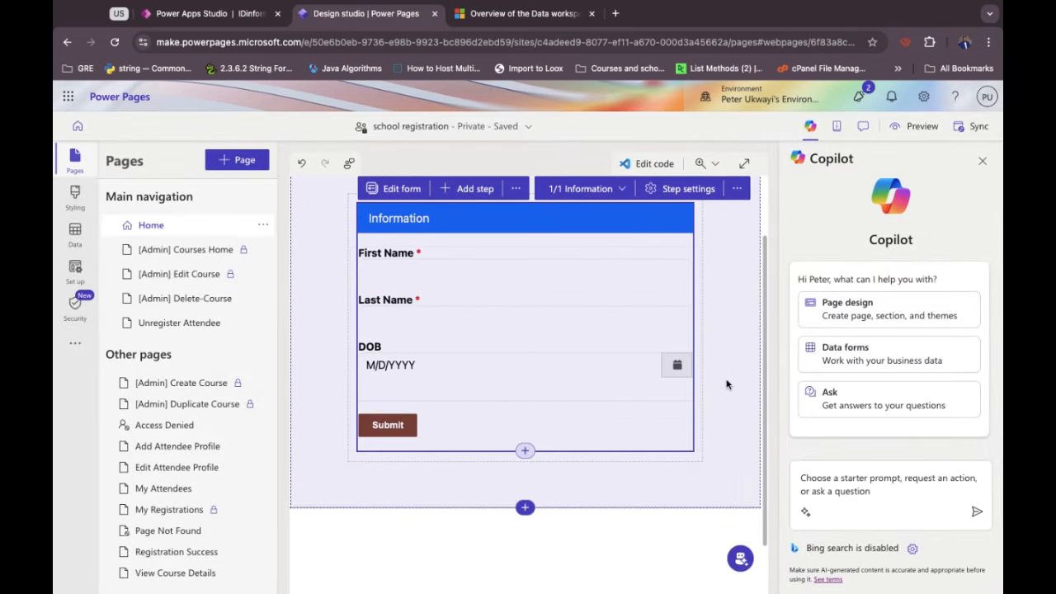
Add a 'Documentation' step using the User Application table's Documents Upload form.
scroll(586, 341, up, 1)
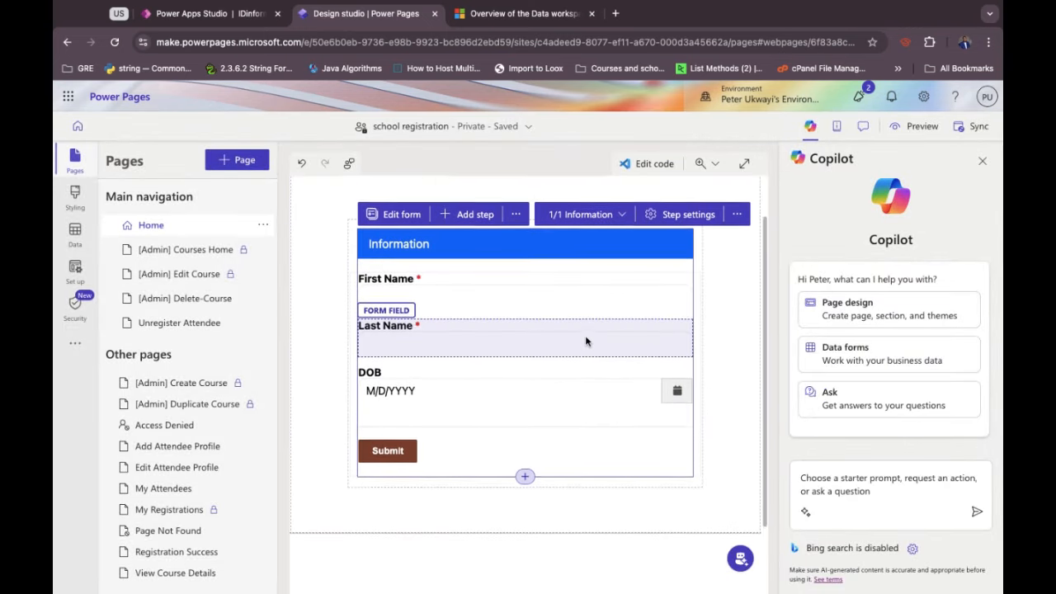
click(469, 225)
click(458, 298)
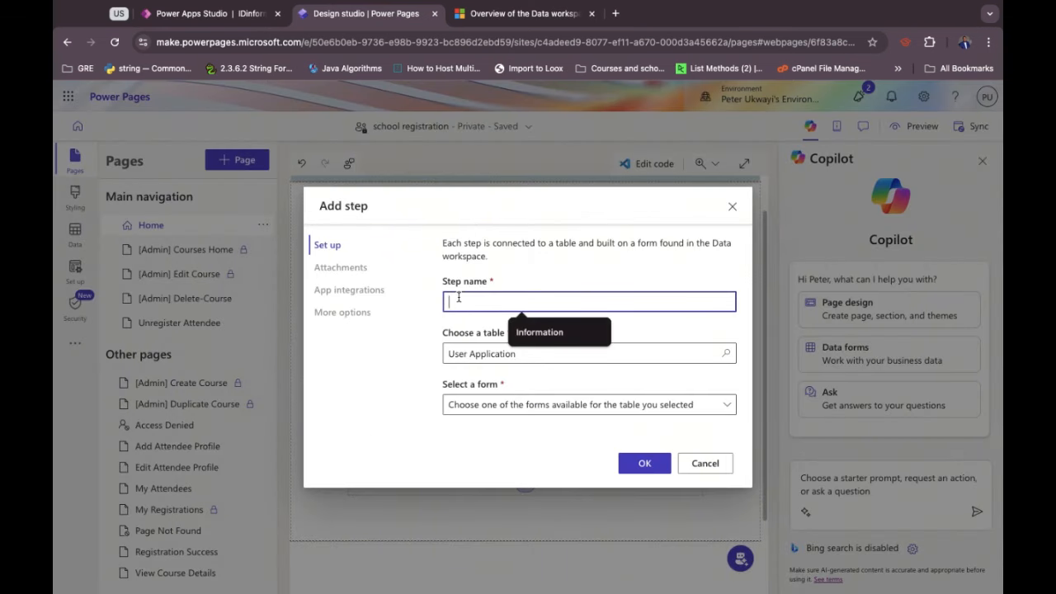
text(Docume)
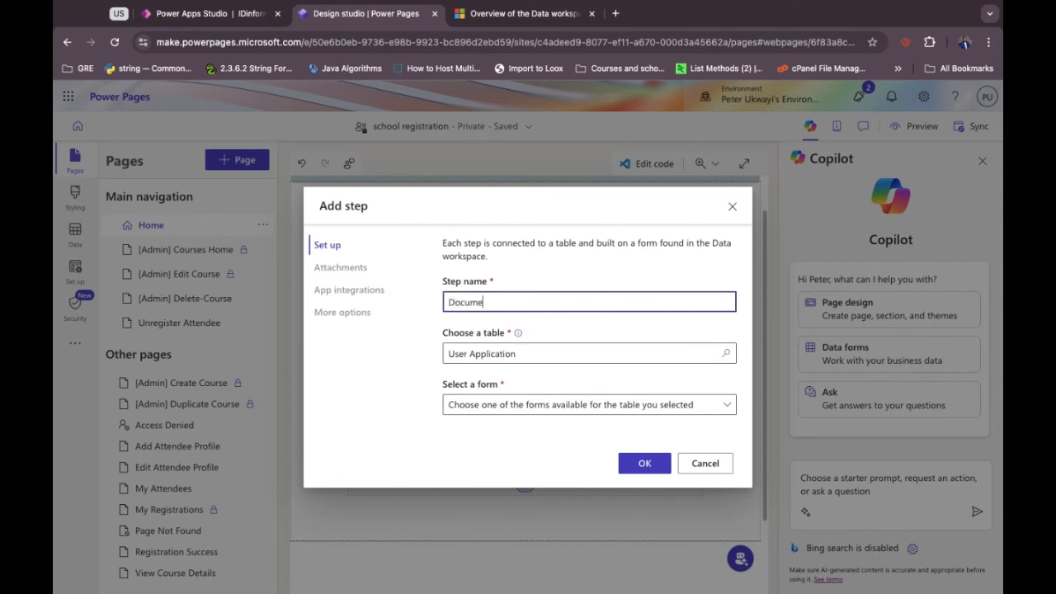
text(ntation)
click(488, 353)
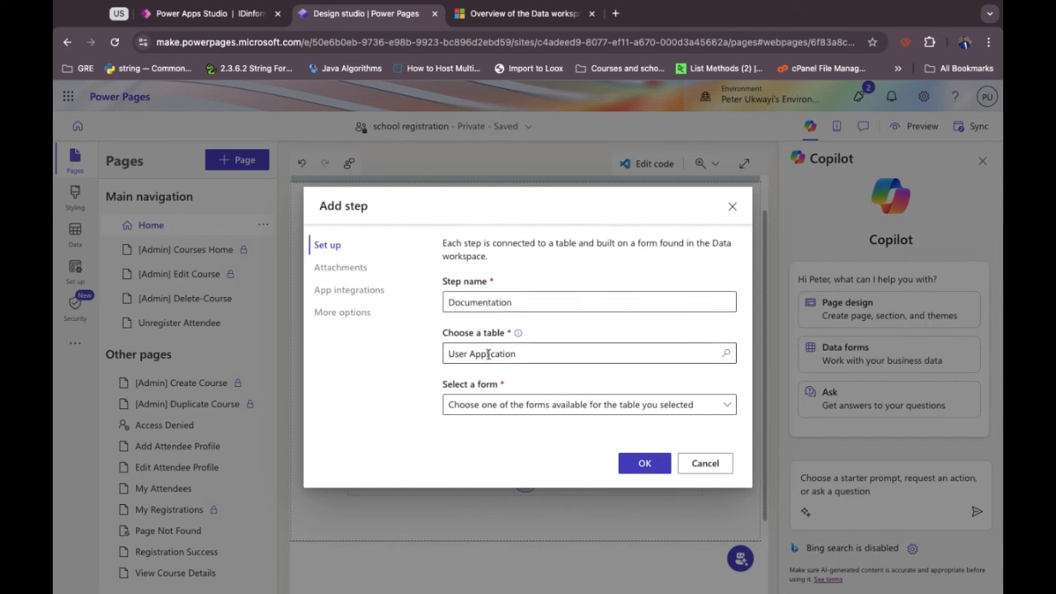
click(499, 404)
click(488, 424)
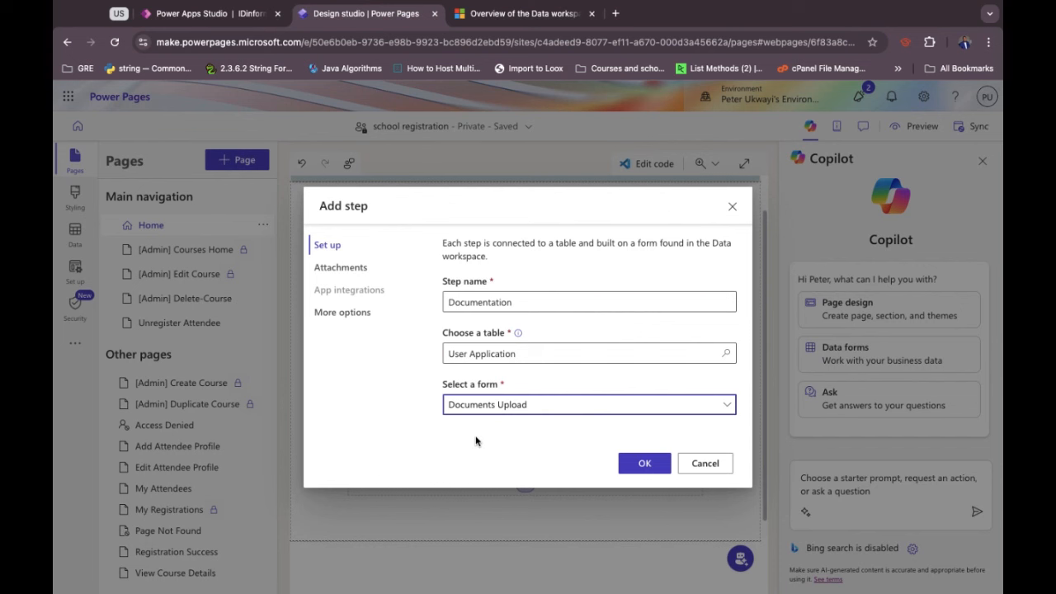
click(511, 435)
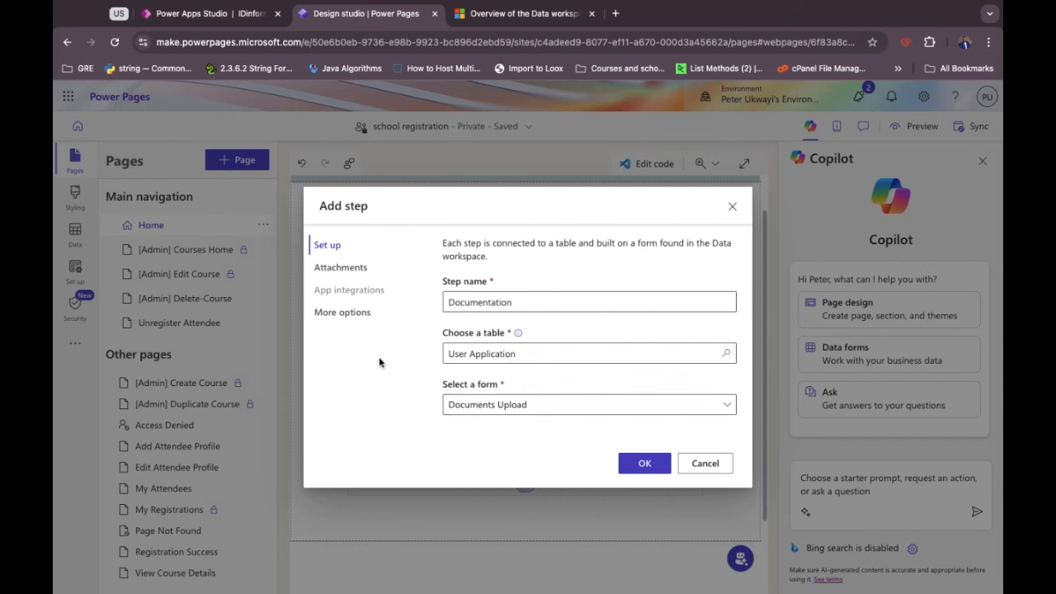
click(345, 269)
click(358, 314)
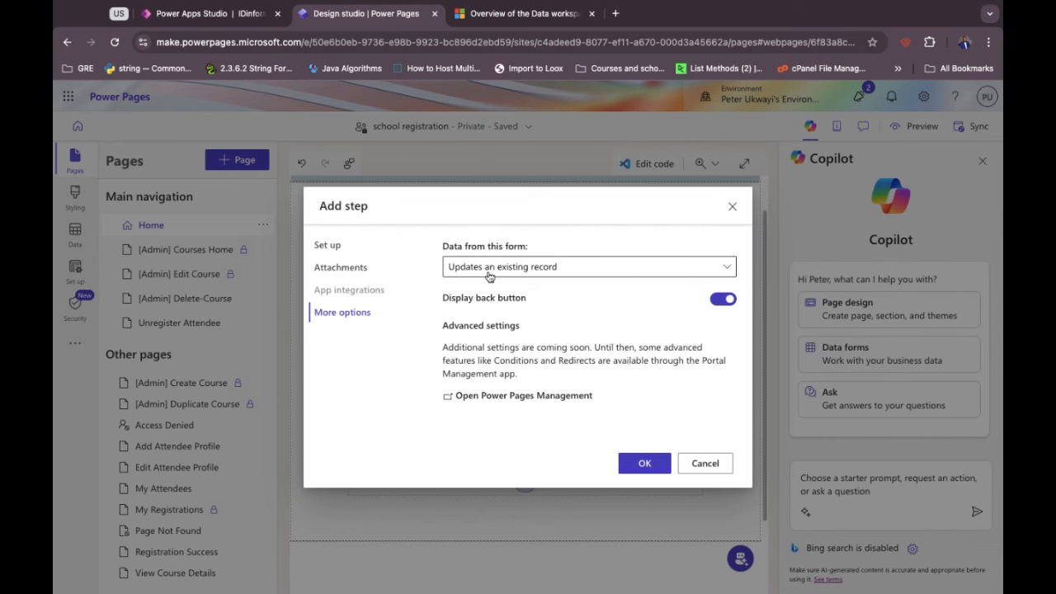
click(643, 465)
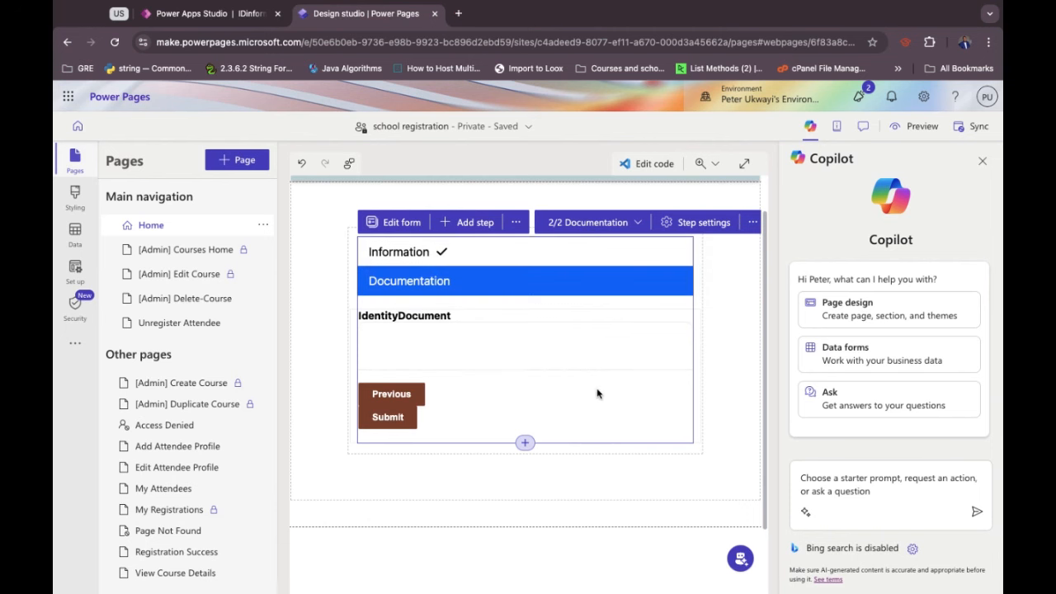
Preview the site at desktop size in a new tab.
click(902, 131)
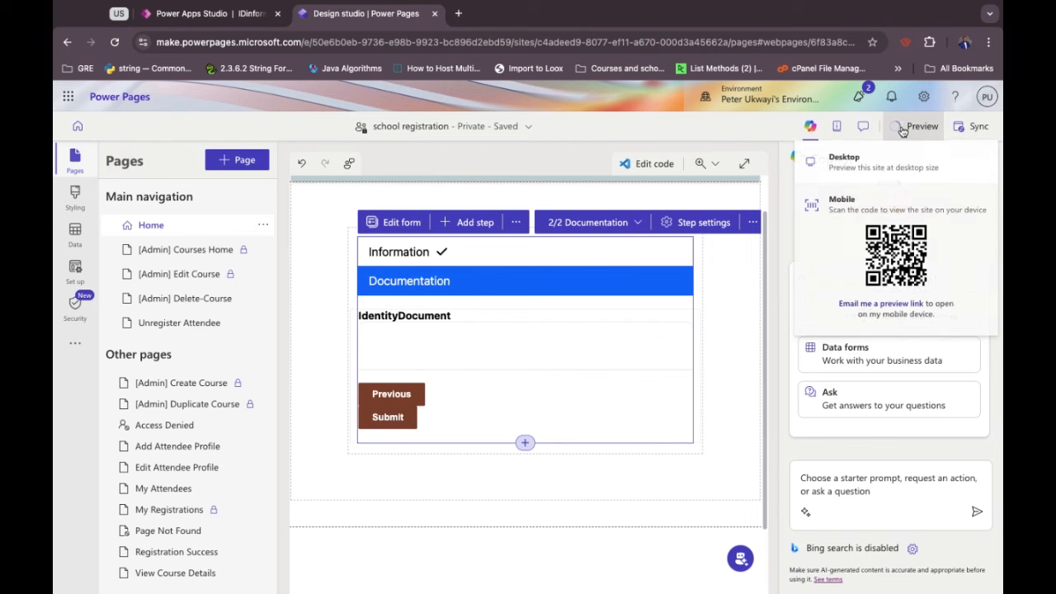
click(836, 179)
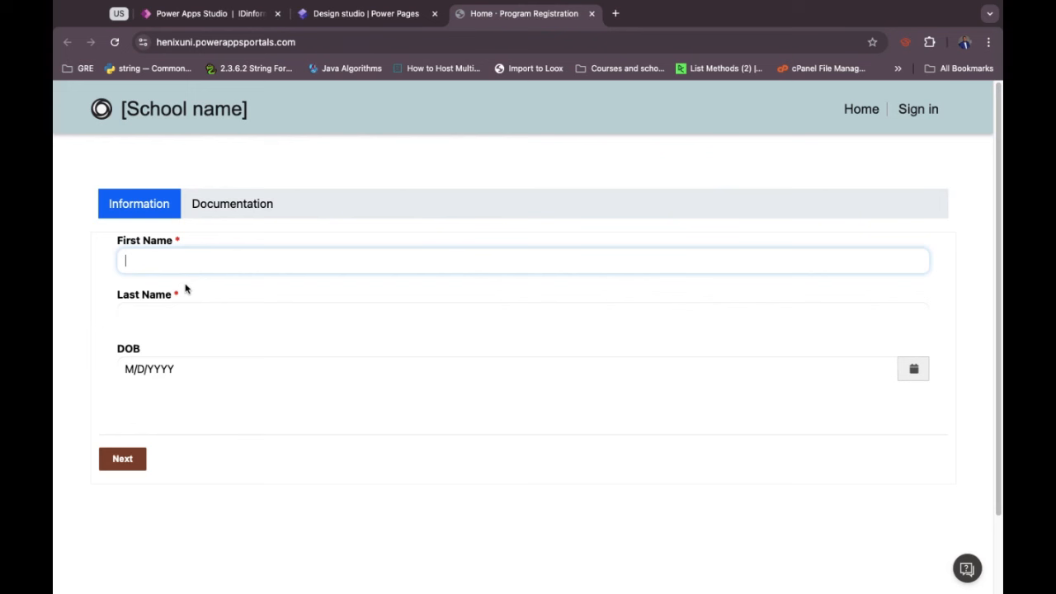
key(Tab)
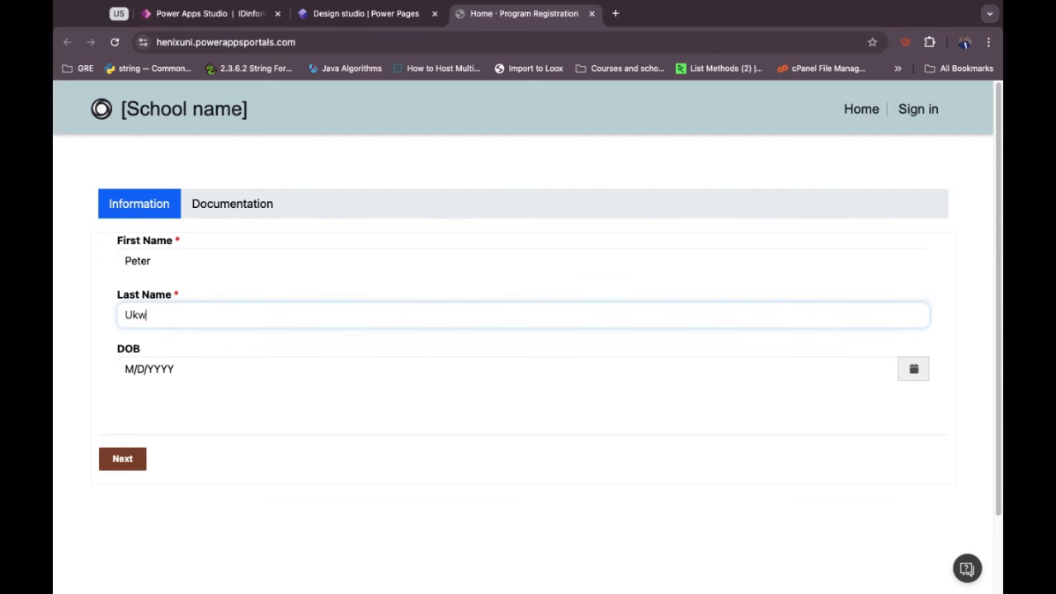
key(Tab)
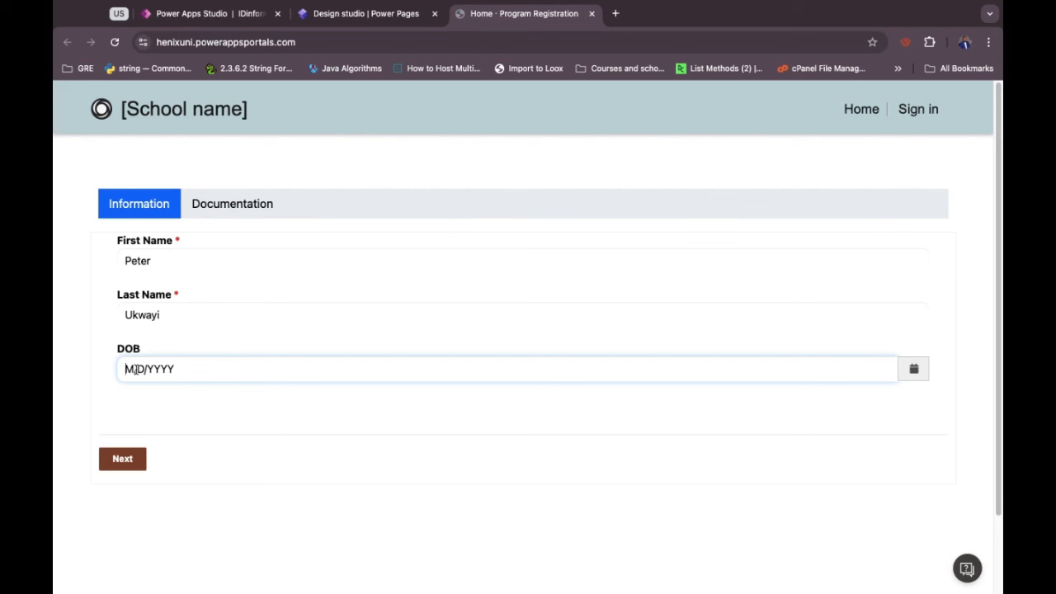
text(7/12/2001)
click(72, 407)
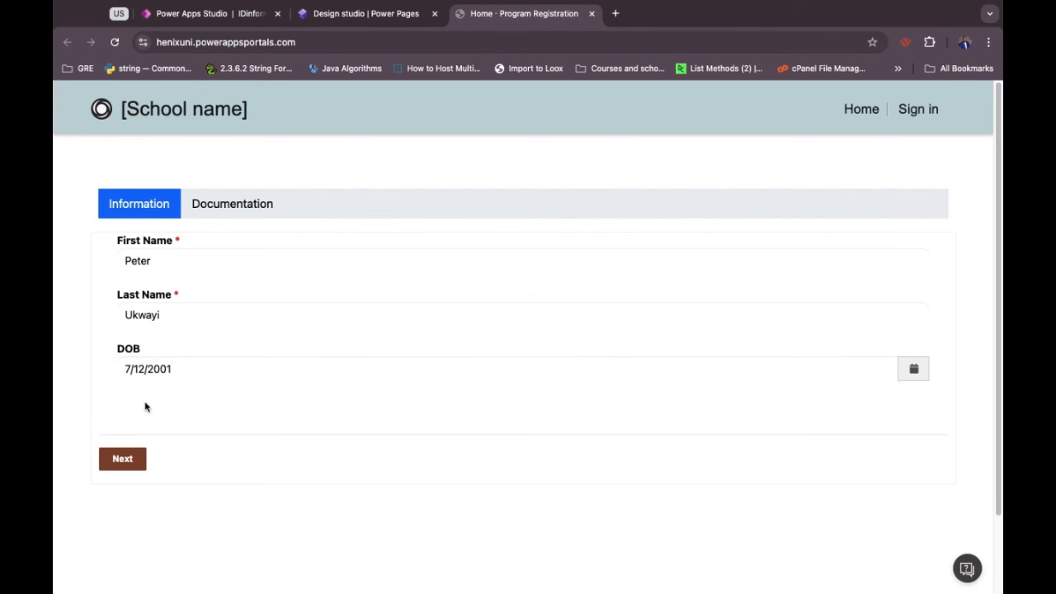
click(129, 464)
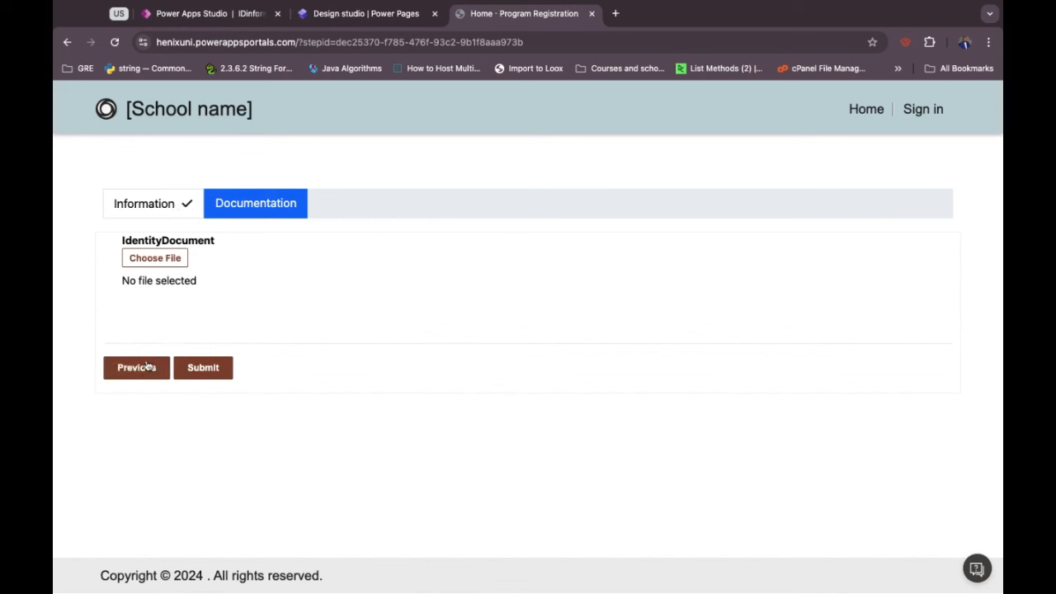
Upload the passport screenshot as IdentityDocument and submit the registration.
click(173, 259)
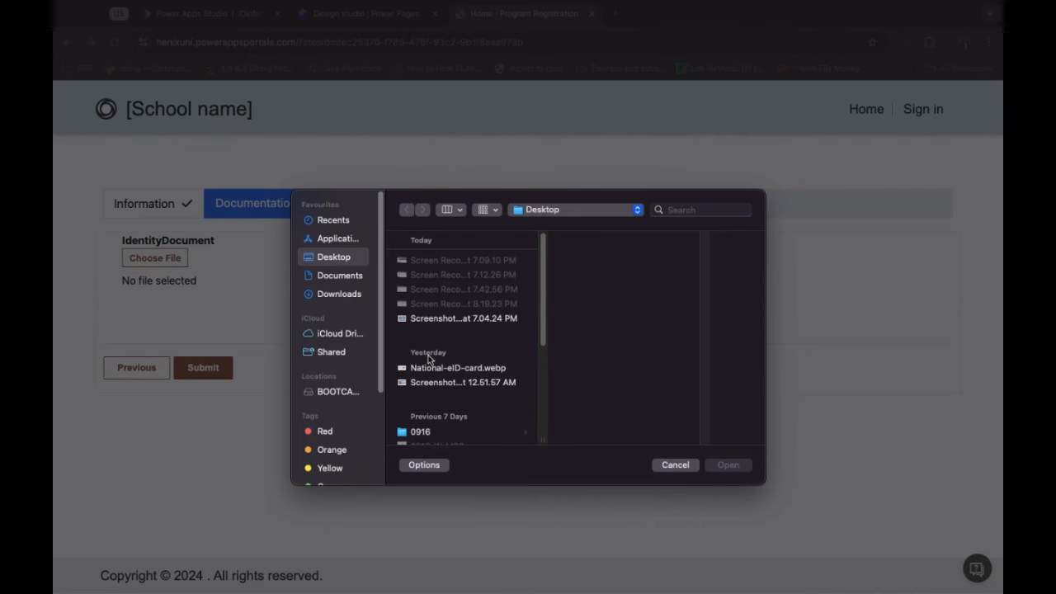
click(462, 384)
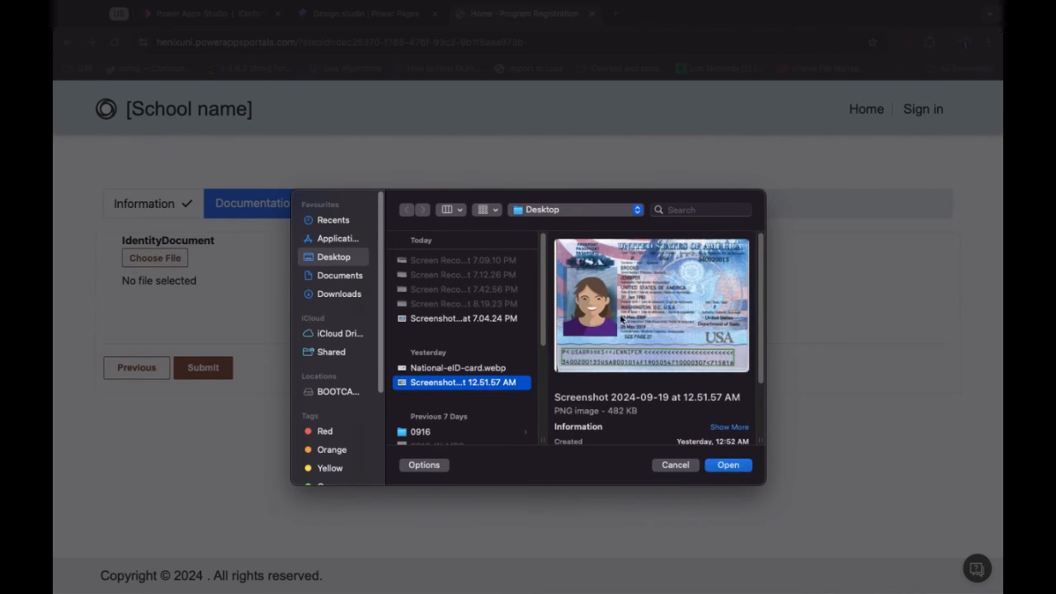
click(727, 464)
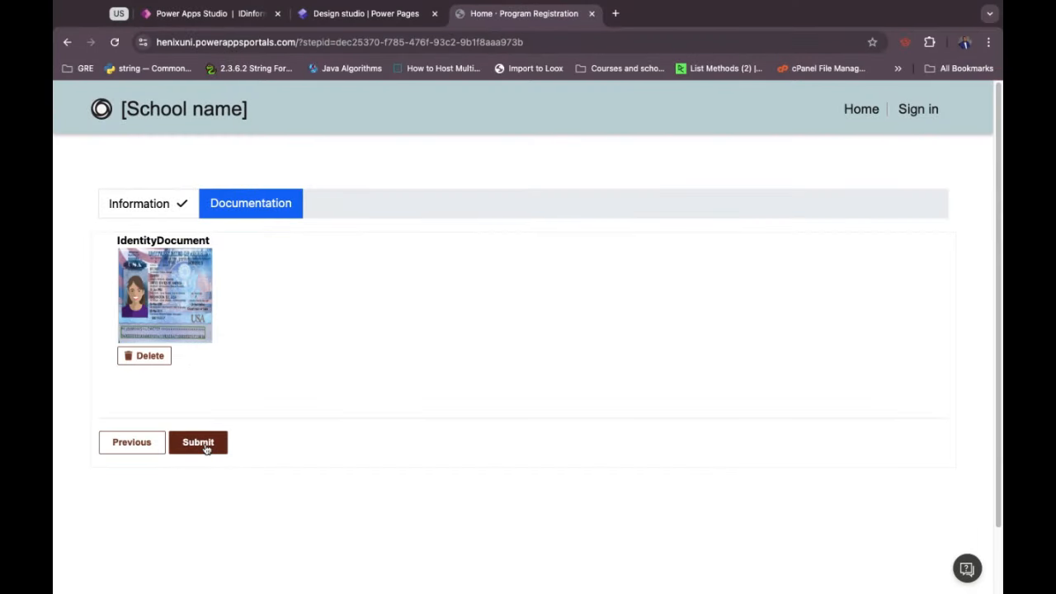
click(206, 447)
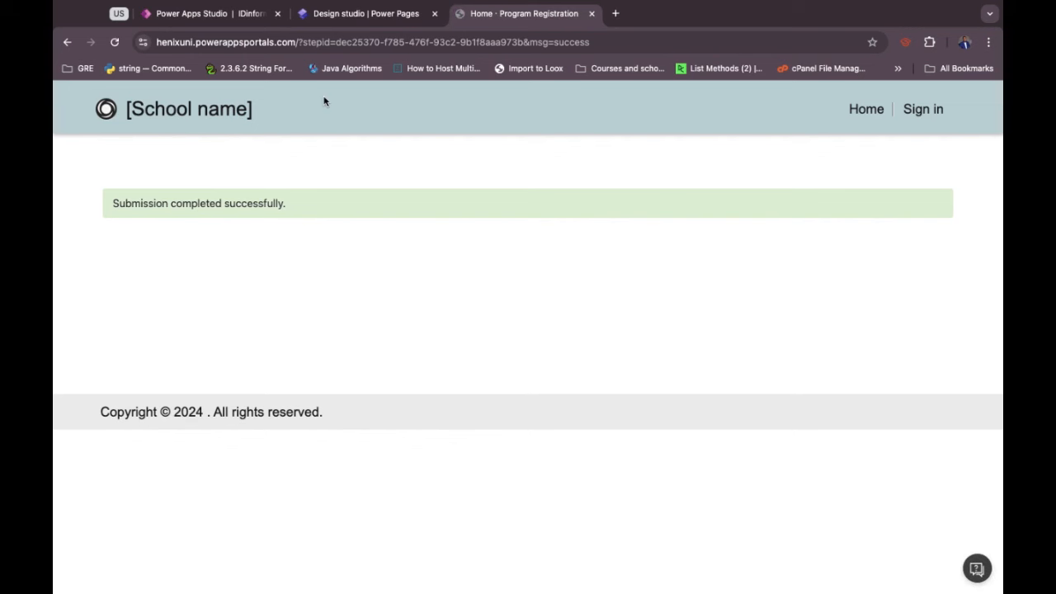
In Power Apps Studio, open Edit data for the User Applications data source.
click(229, 17)
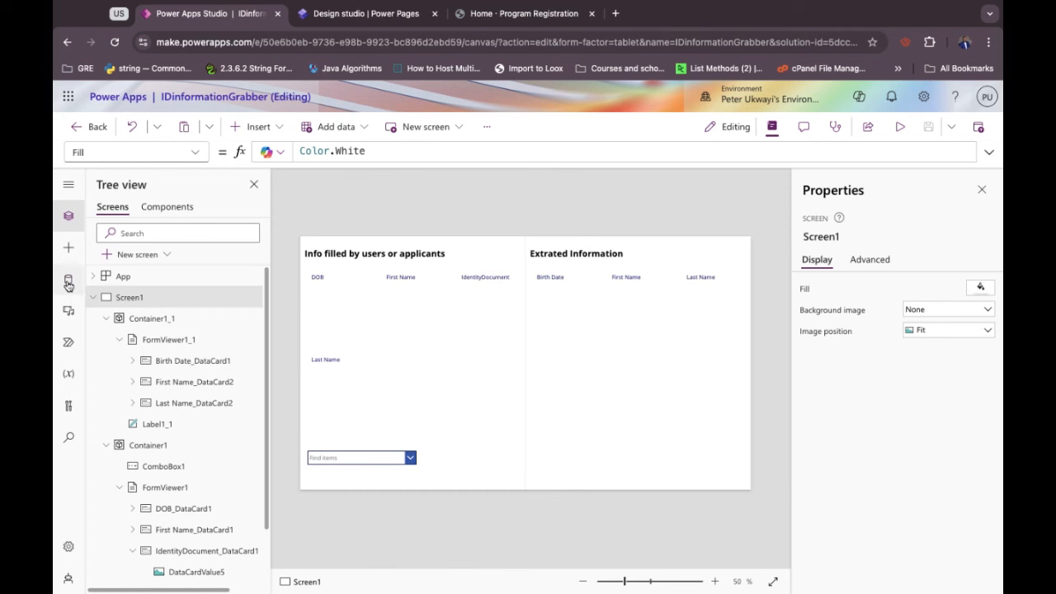
click(68, 283)
mouse_move(220, 266)
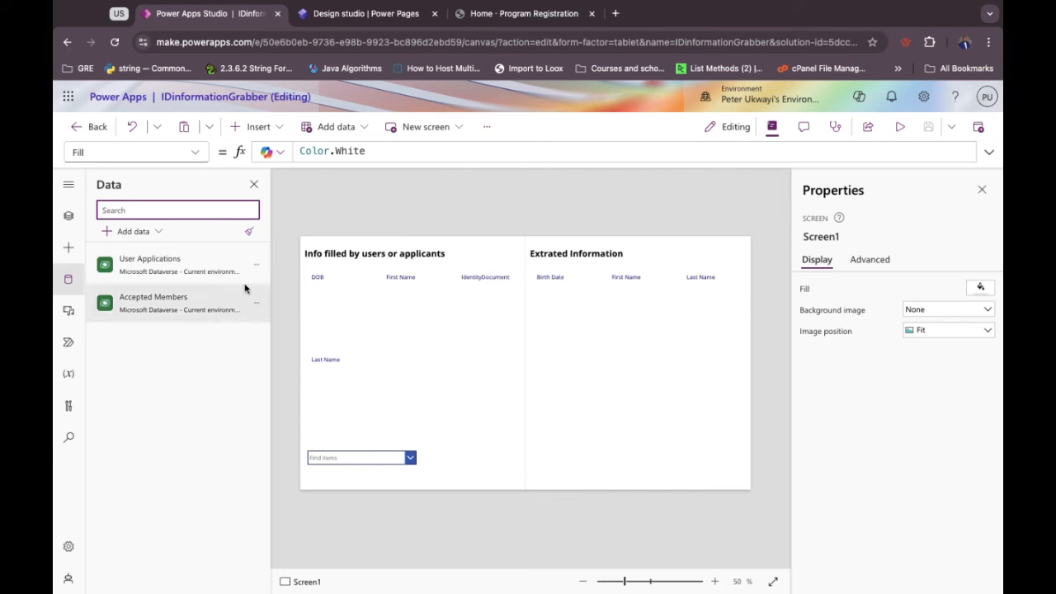
click(257, 264)
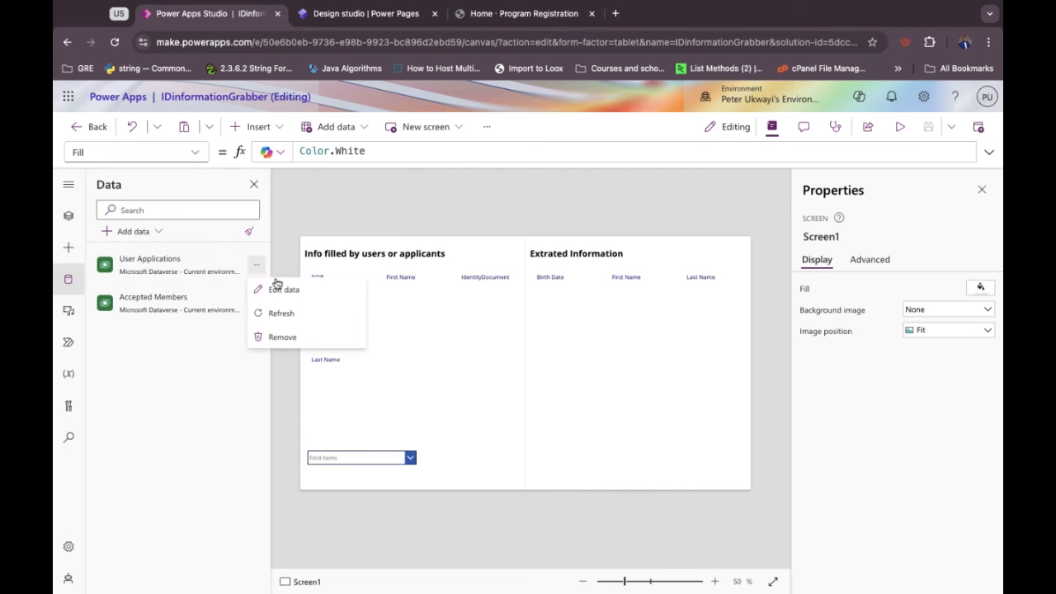
click(281, 291)
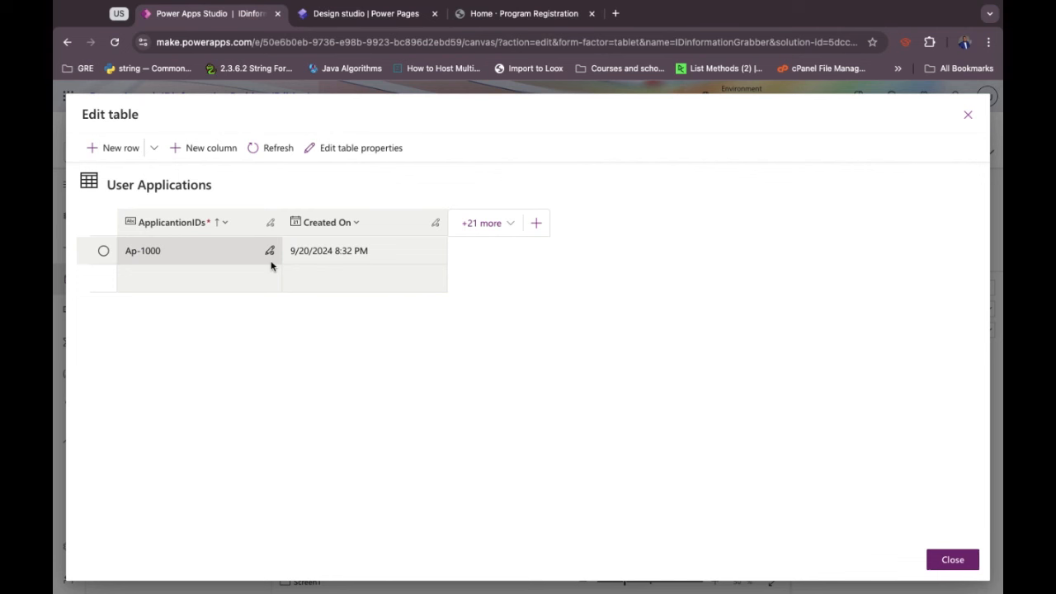
Reset the shown columns to the ApplicantionIDs primary column plus First Name.
click(483, 224)
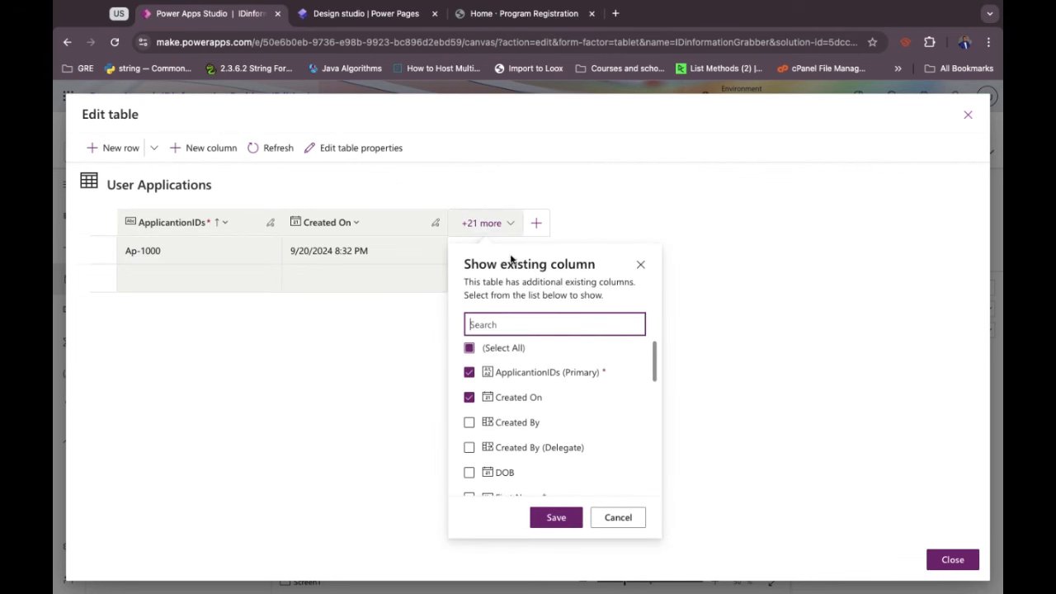
click(469, 349)
click(468, 373)
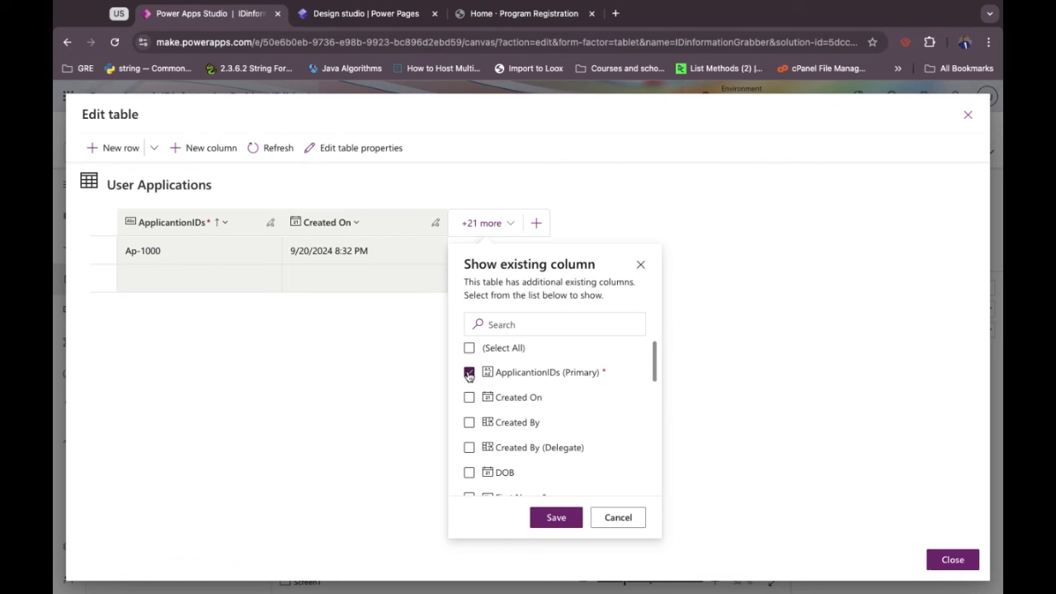
scroll(482, 431, down, 1)
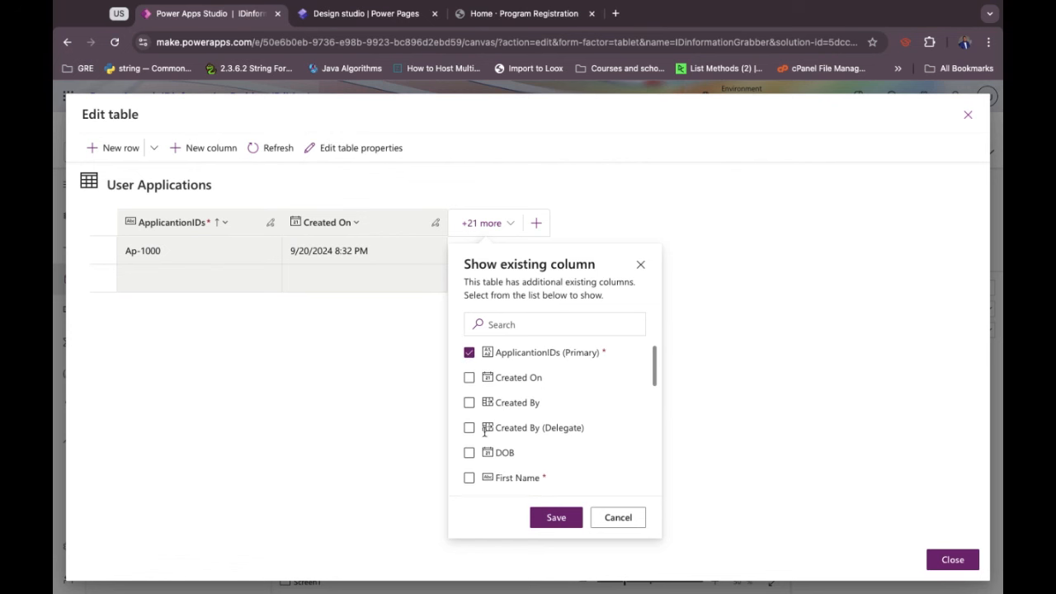
click(469, 479)
scroll(470, 474, down, 2)
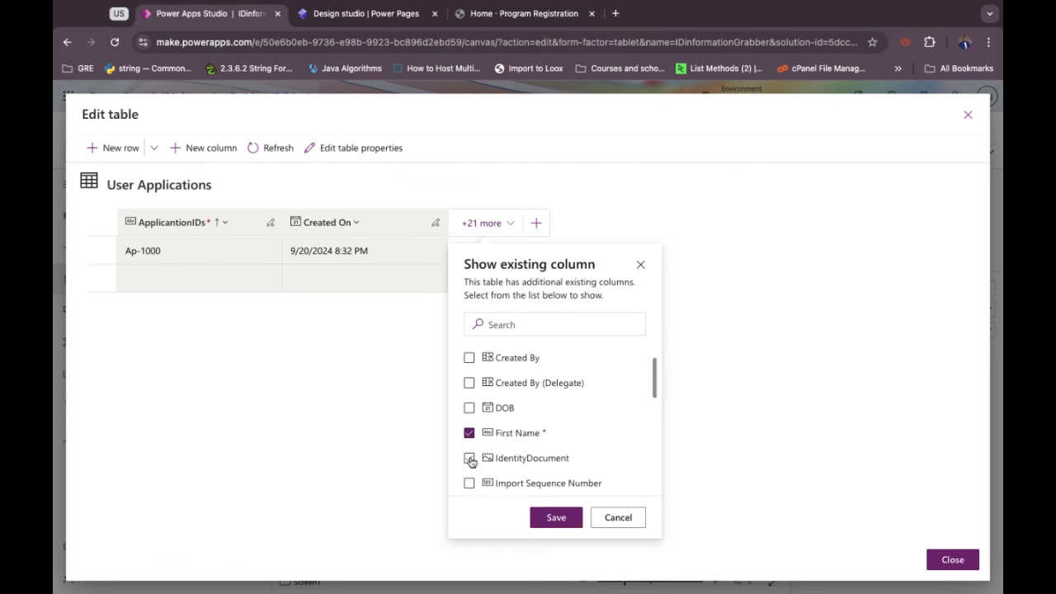
scroll(470, 460, down, 2)
Add Last Name, DOB and IdentityDocument columns, save, and close the table editor.
click(469, 464)
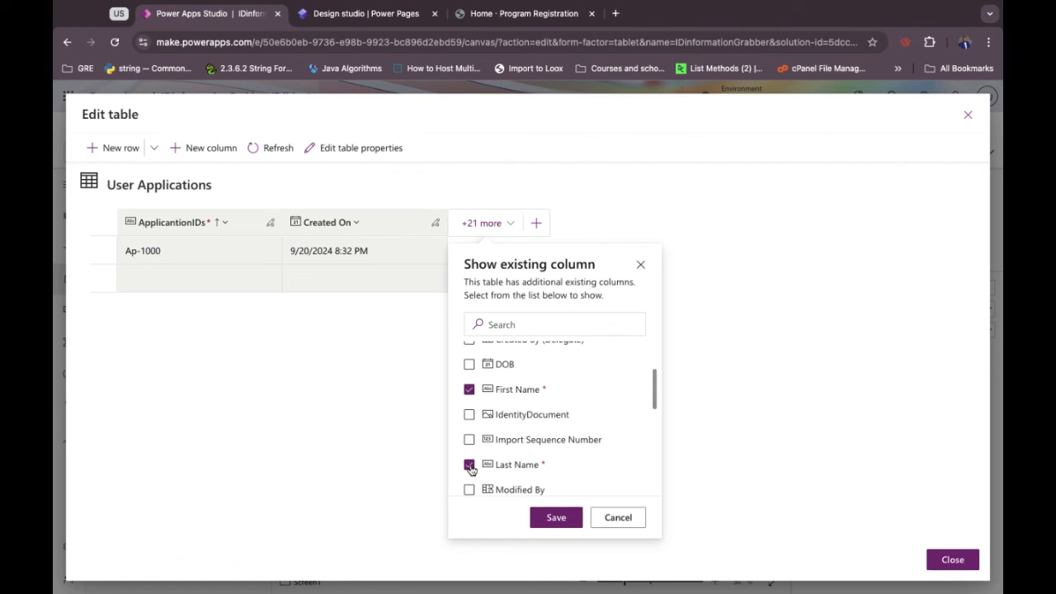
click(469, 364)
scroll(468, 371, up, 1)
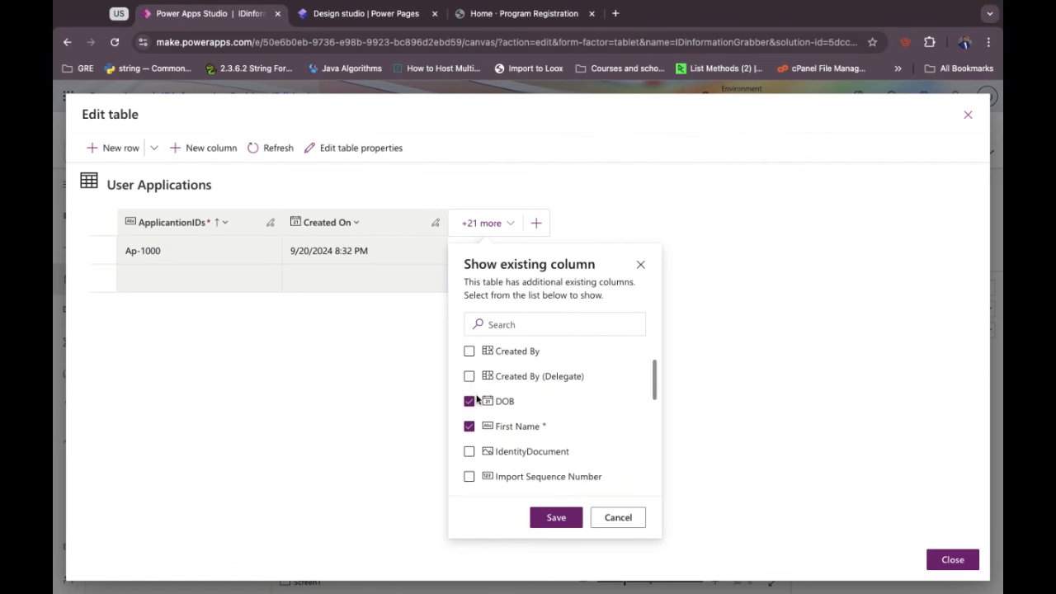
scroll(477, 403, up, 3)
scroll(477, 400, down, 1)
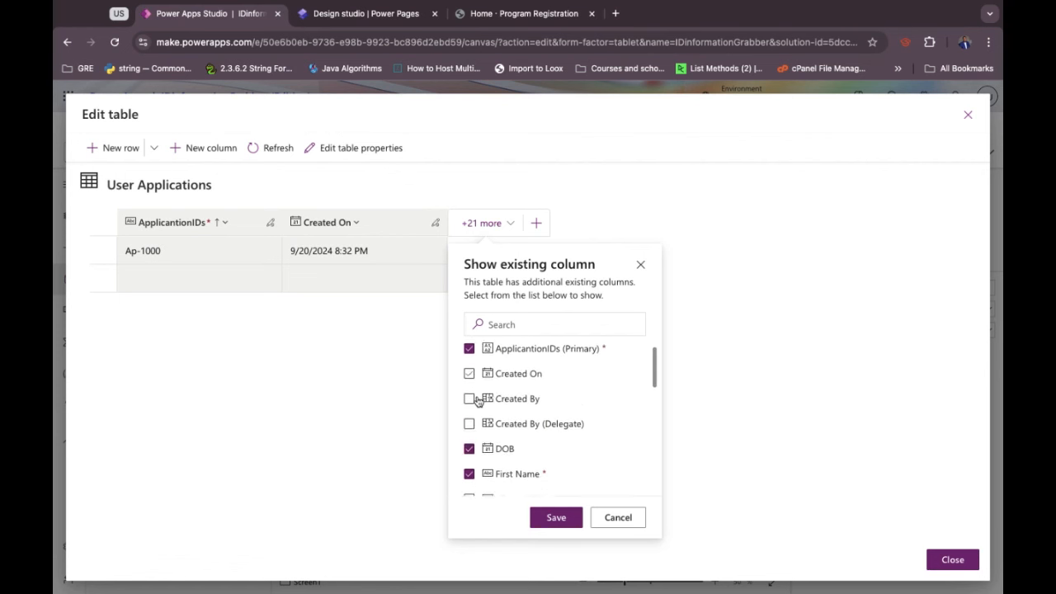
scroll(475, 404, down, 3)
click(470, 428)
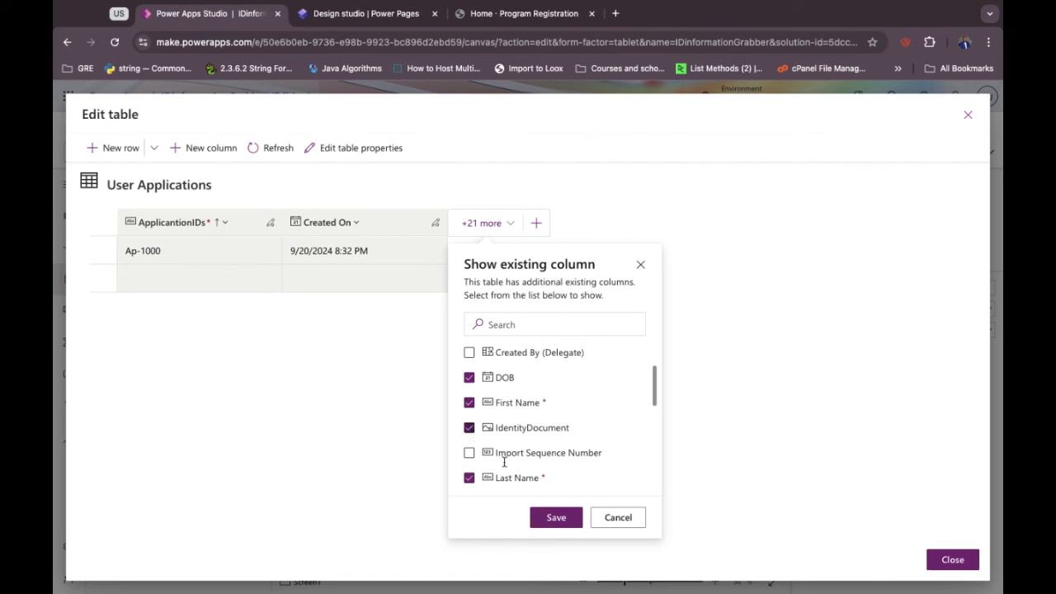
click(561, 523)
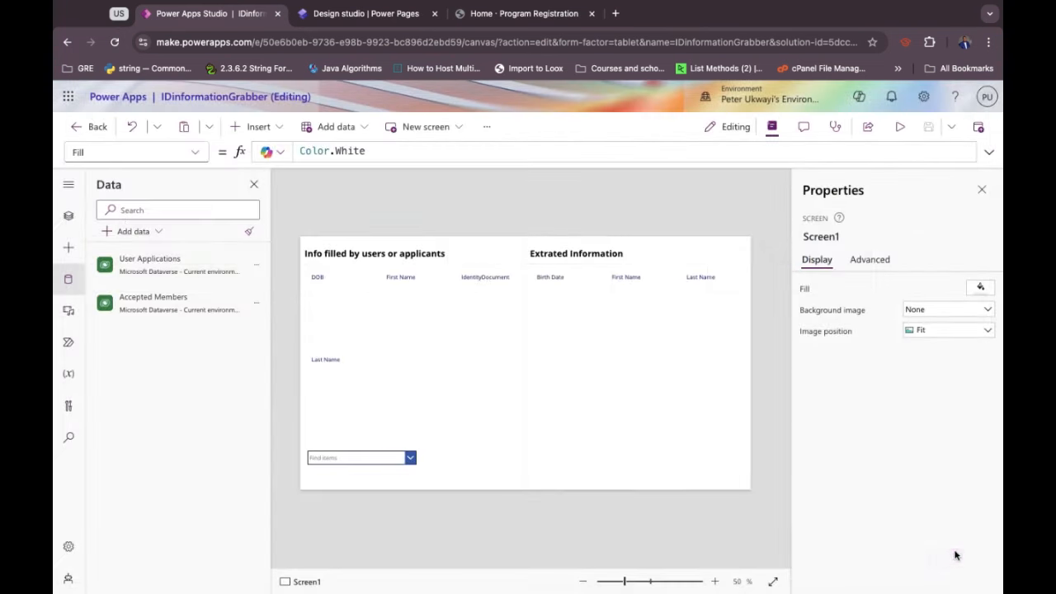
click(956, 559)
From the design studio's Microsoft 365 app list, launch Power Automate, then close the Home · Program Registration tab.
click(358, 14)
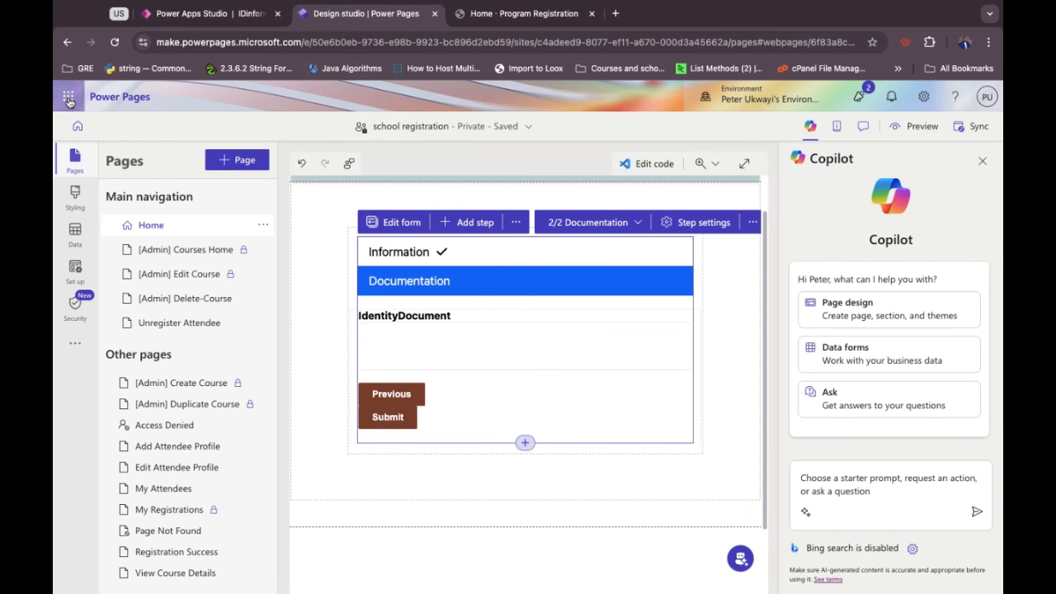
click(68, 100)
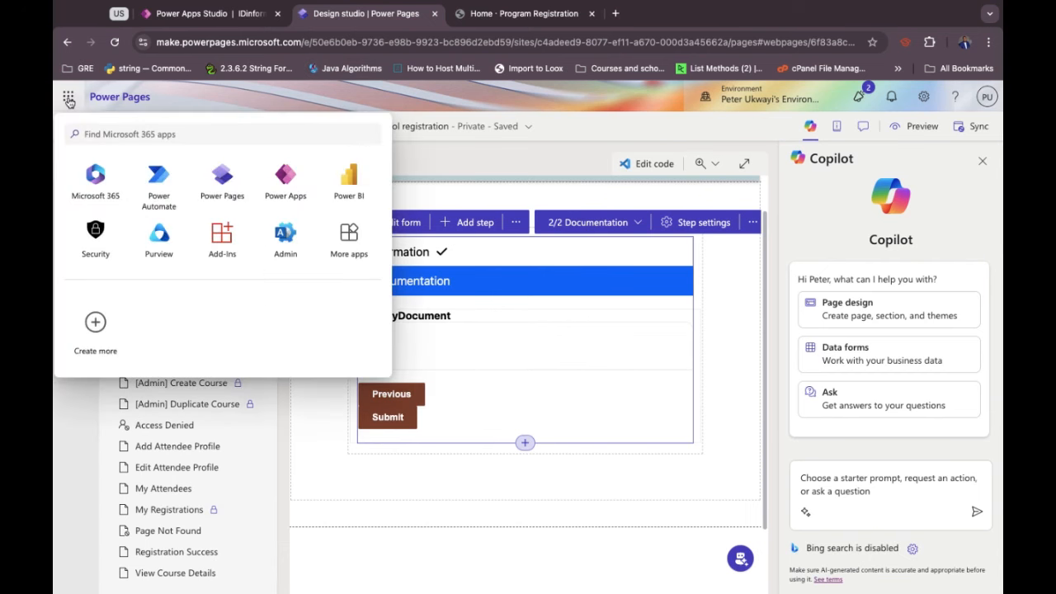
click(164, 183)
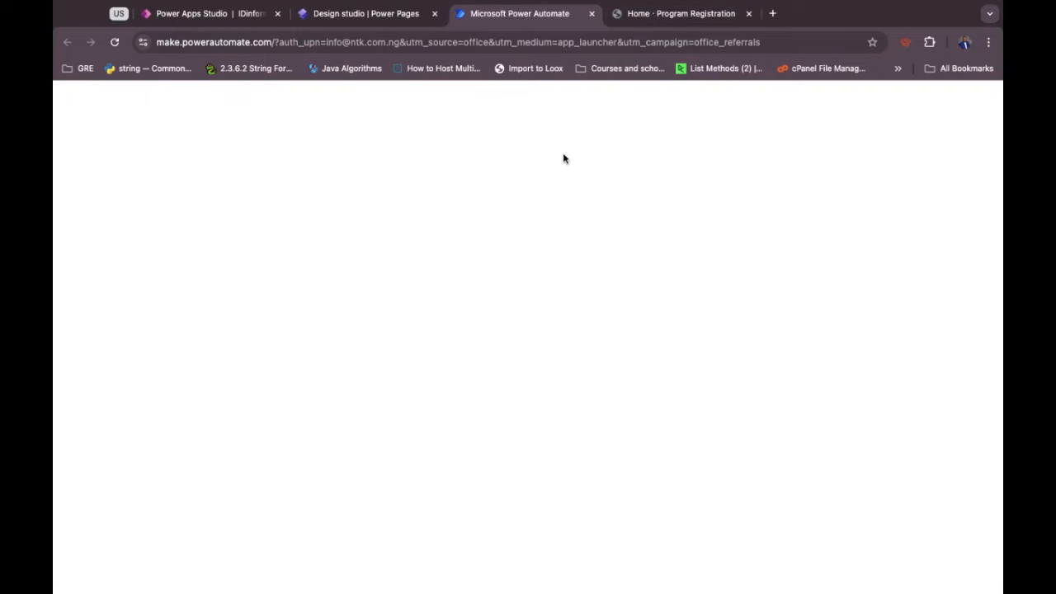
click(748, 14)
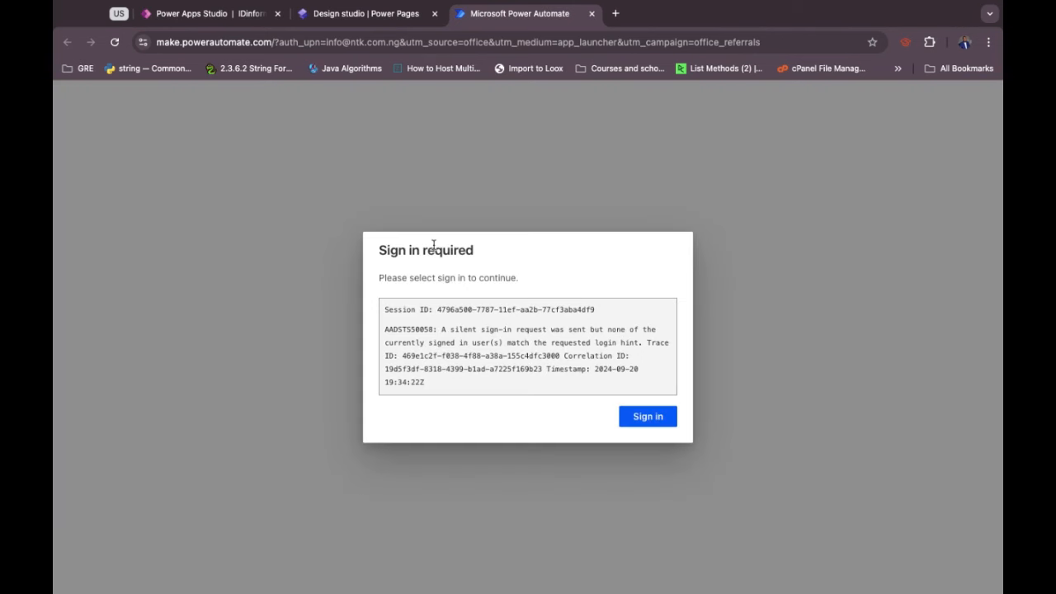
Sign in to Power Automate using the already signed-in work account via 'Sign in with another account'.
click(640, 419)
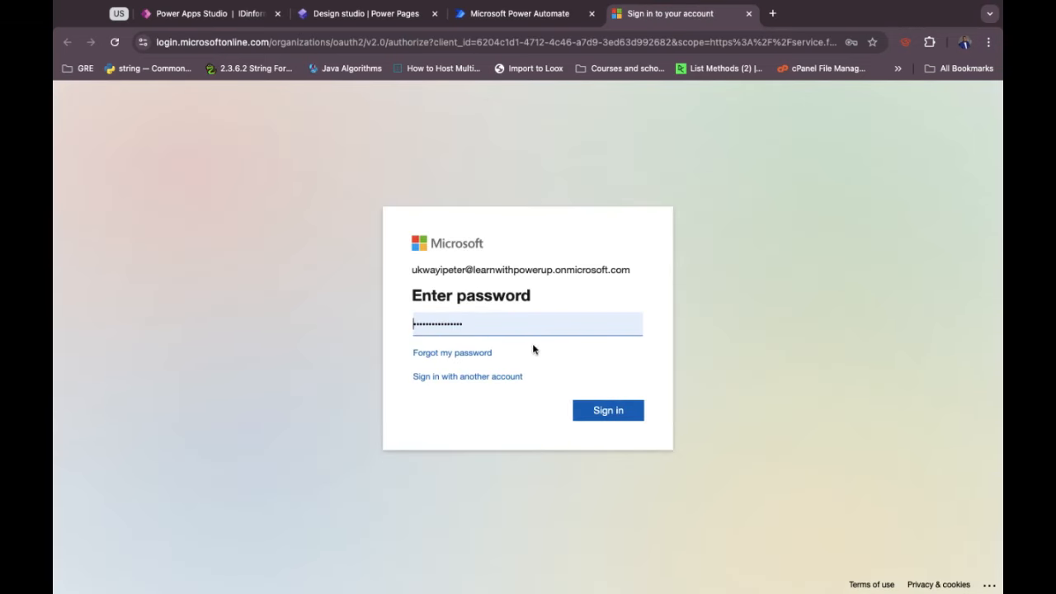
click(475, 377)
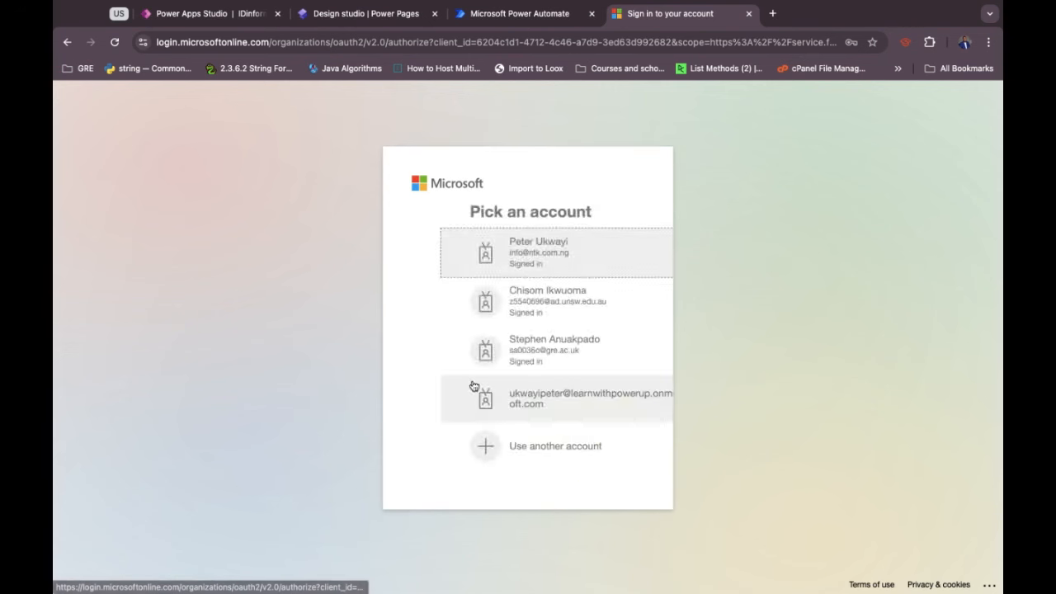
click(507, 250)
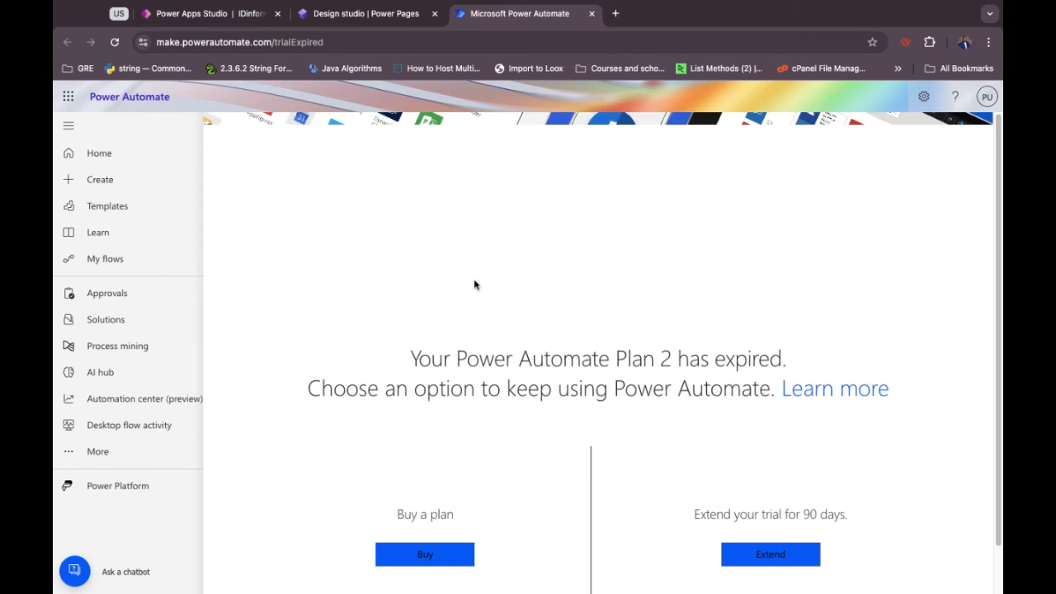
Extend the Power Automate Plan 2 trial by 90 days, giving 'Other' as the reason.
click(757, 560)
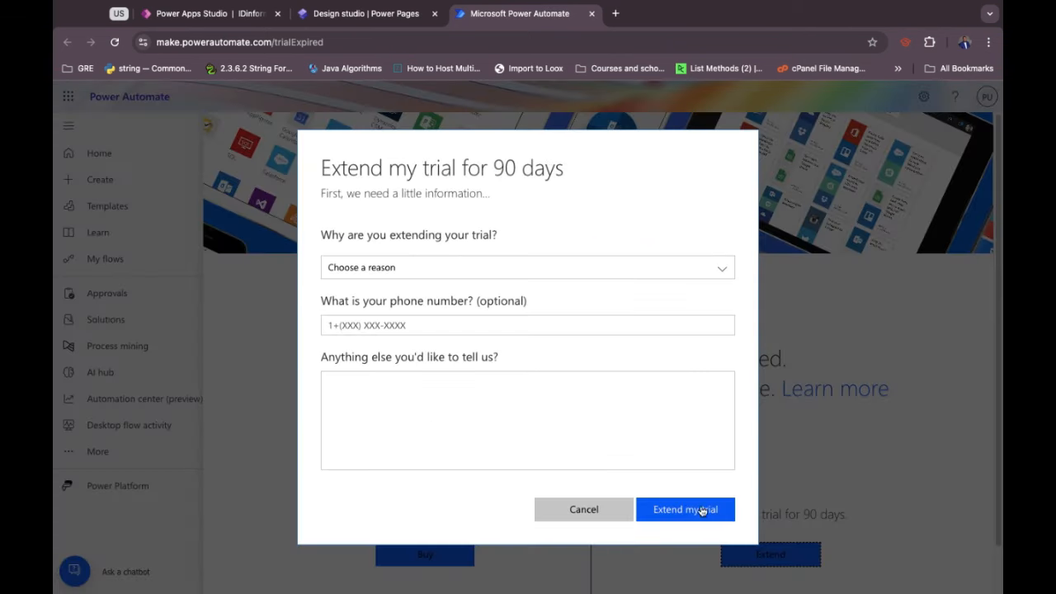
click(516, 274)
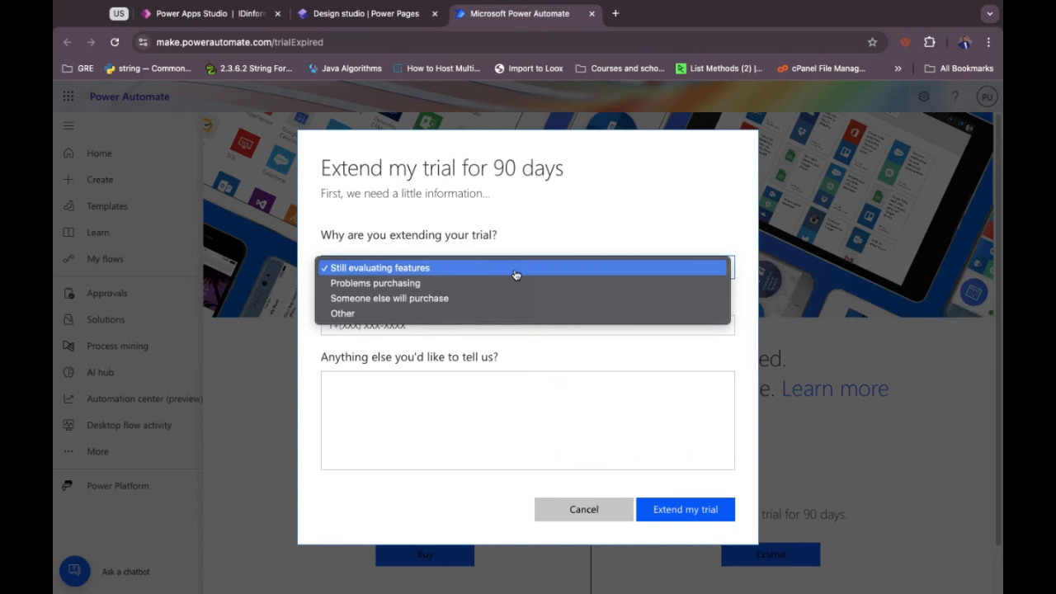
click(453, 313)
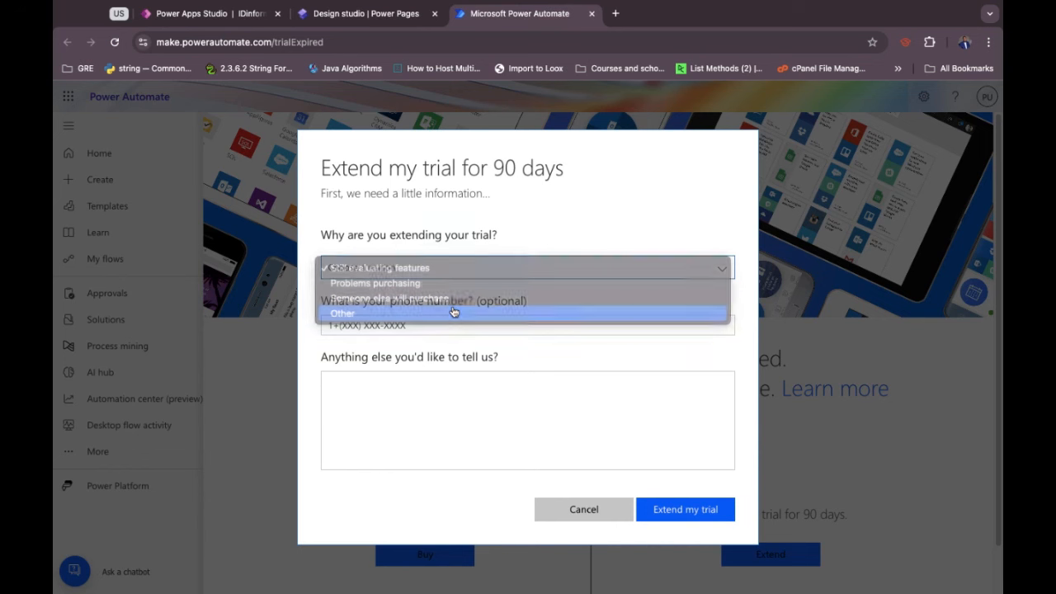
click(674, 510)
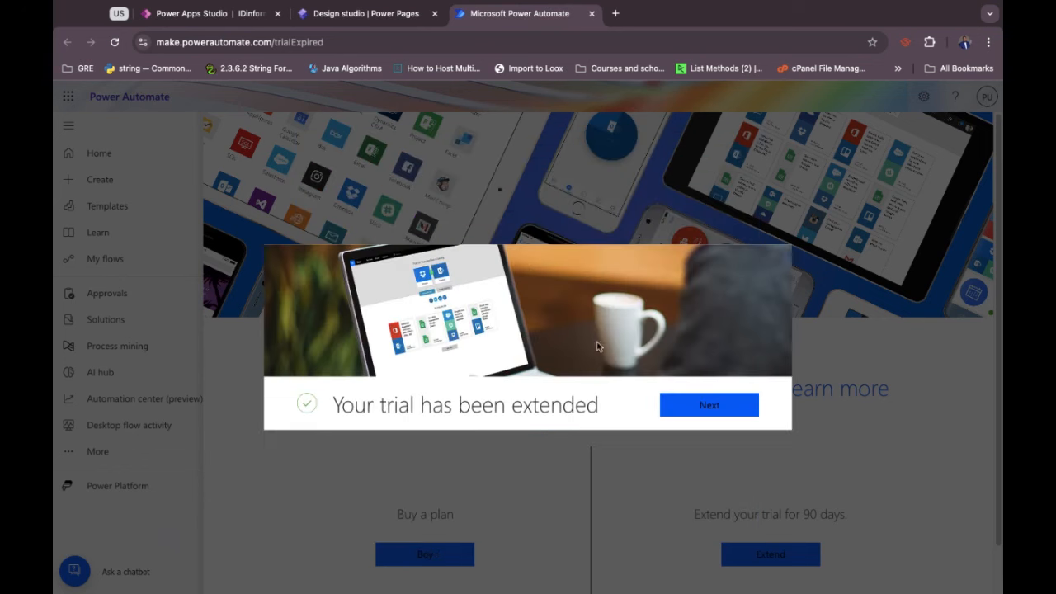
click(702, 414)
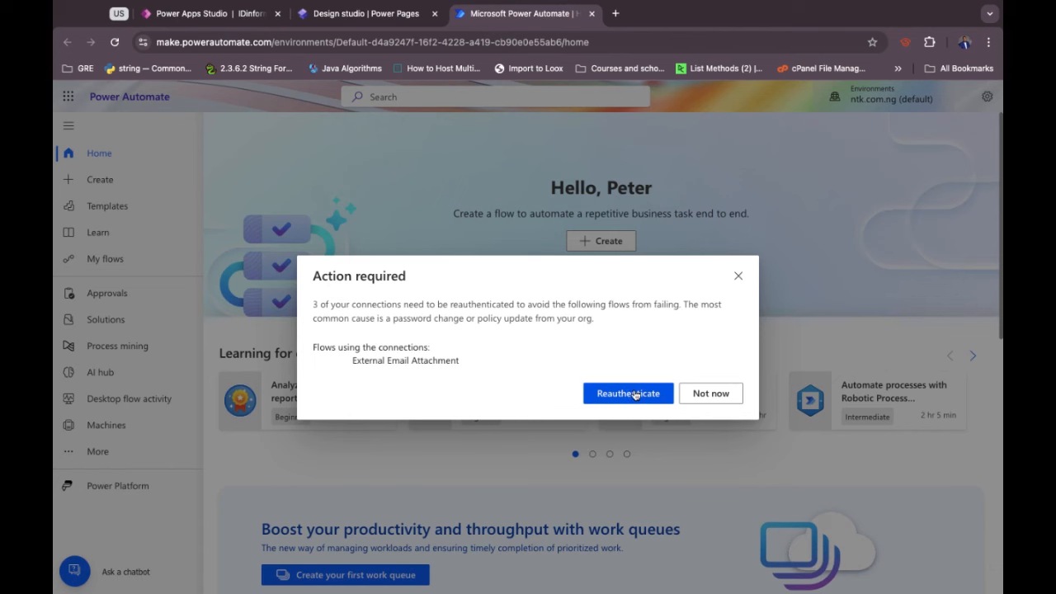
Dismiss the reconnect notice, switch to the developer environment and open Solutions.
click(710, 394)
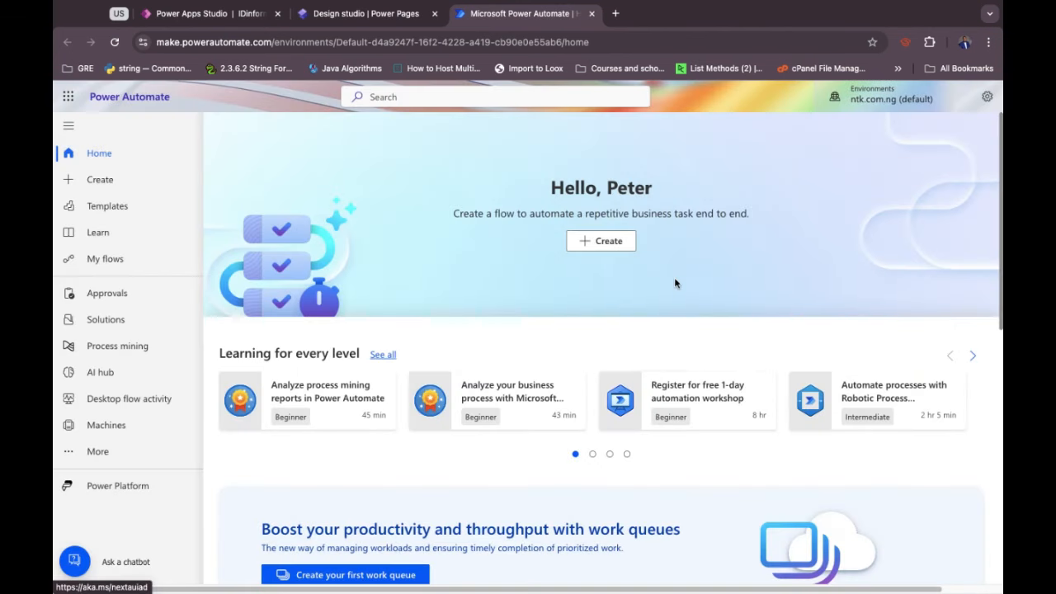
click(893, 100)
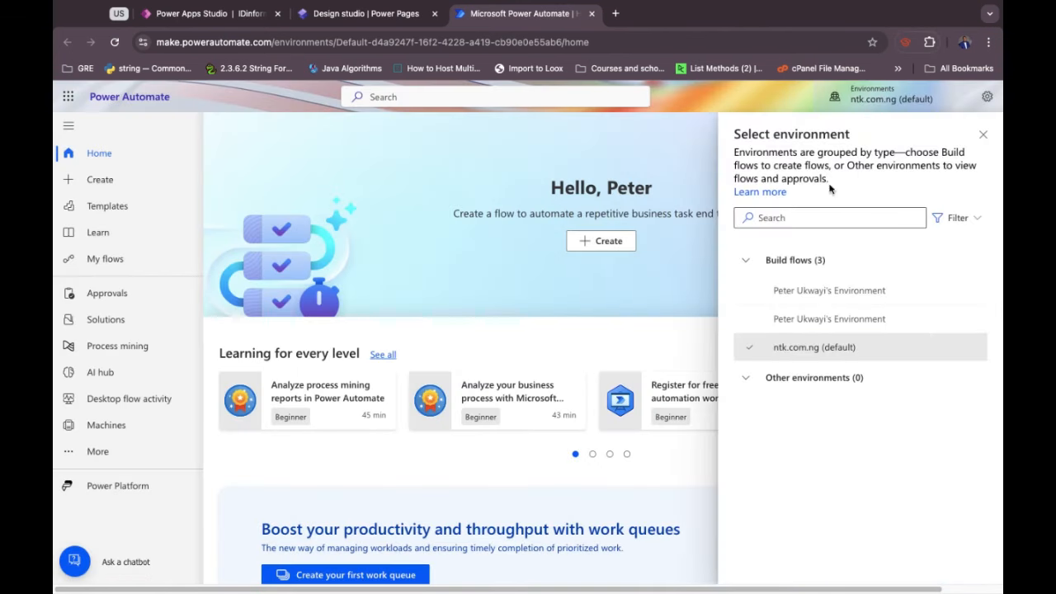
click(812, 293)
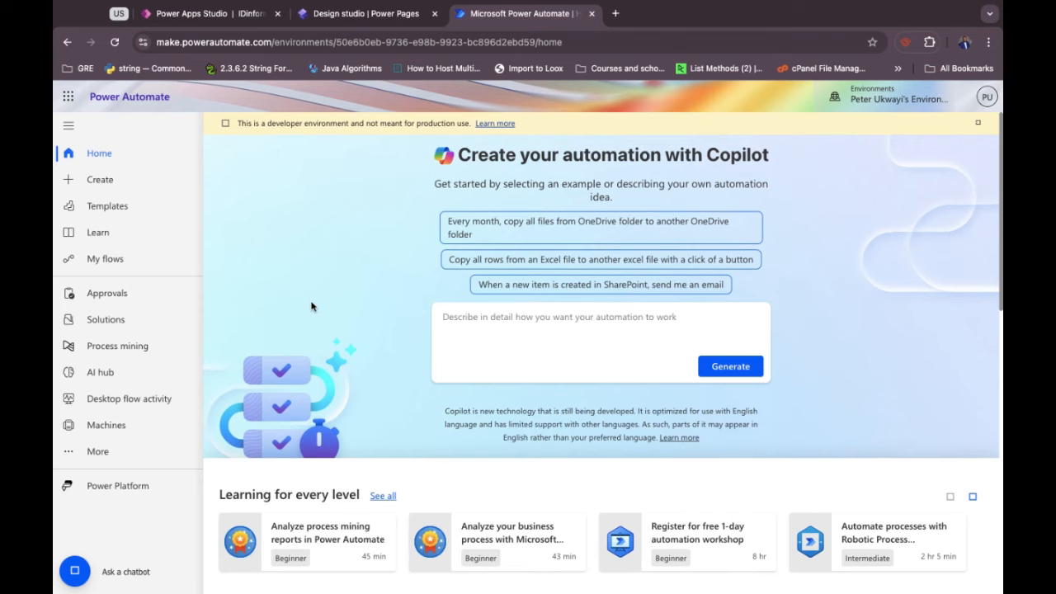
scroll(311, 306, down, 2)
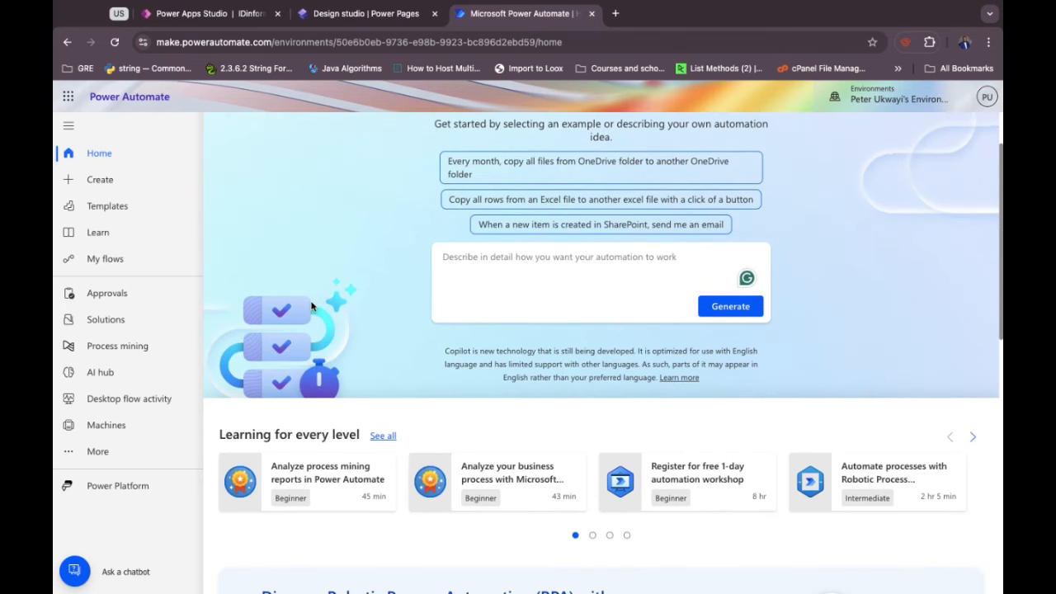
scroll(311, 306, up, 2)
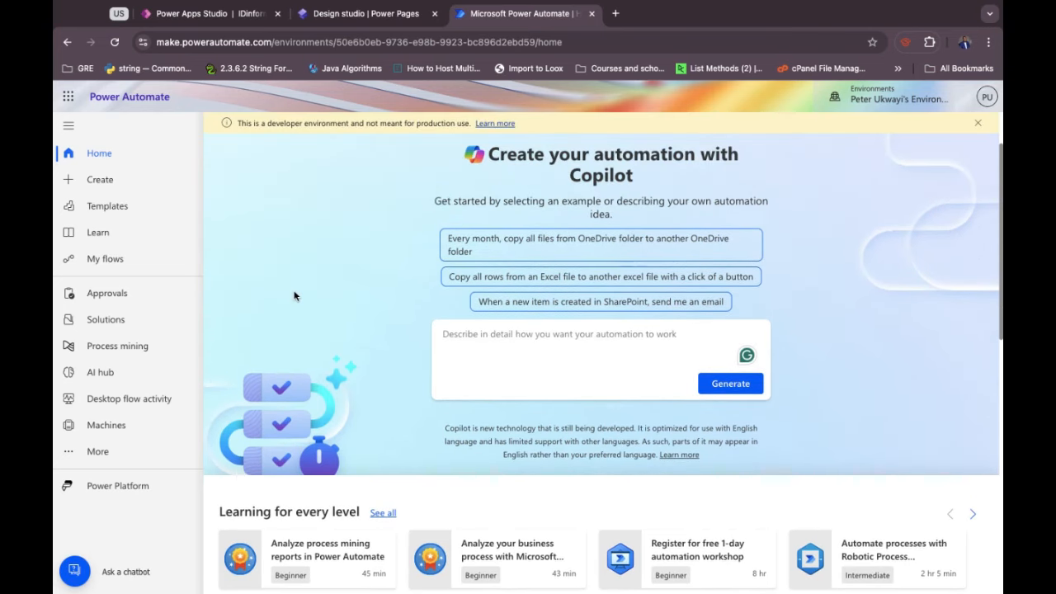
click(133, 324)
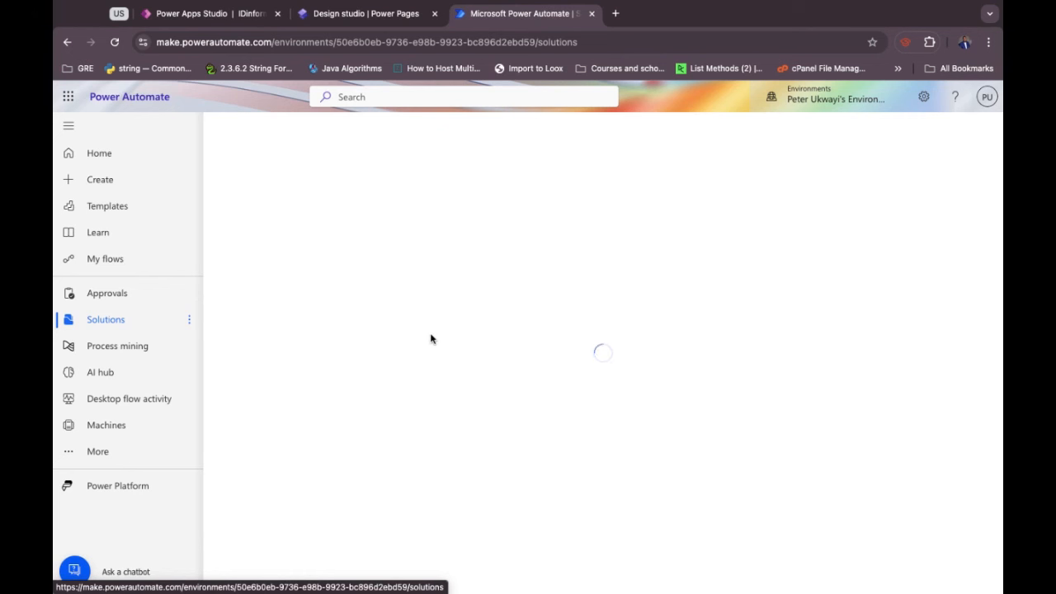
Load google.com in a new browser tab, then return to Power Automate.
click(616, 14)
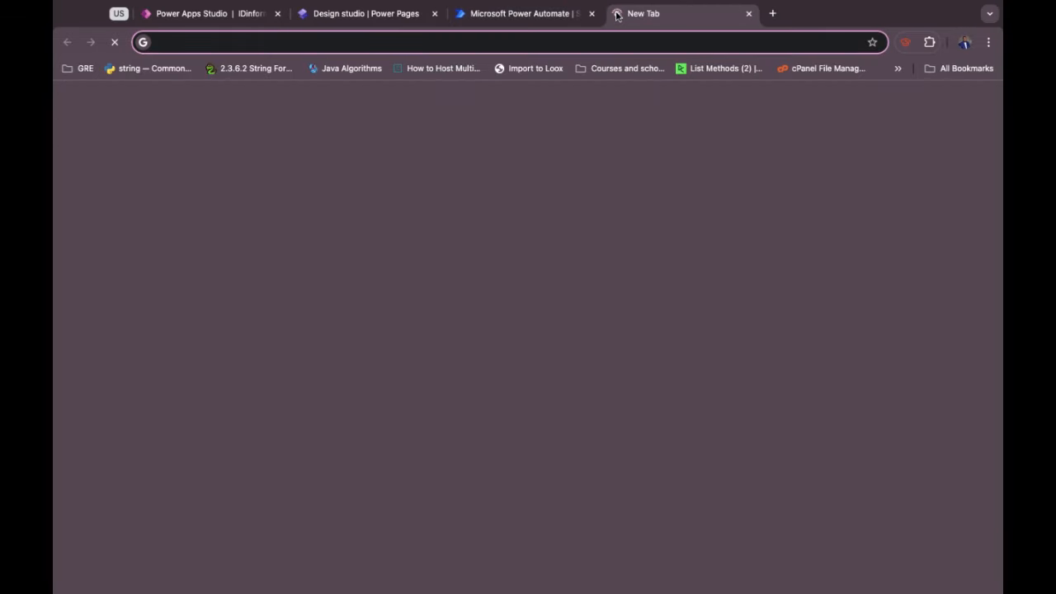
text(goog)
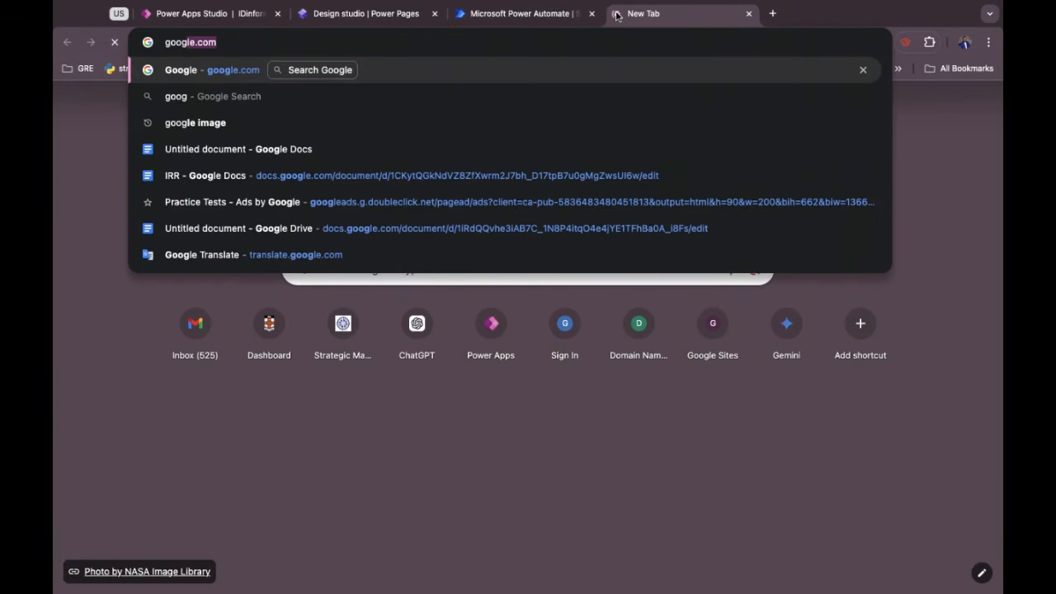
key(Return)
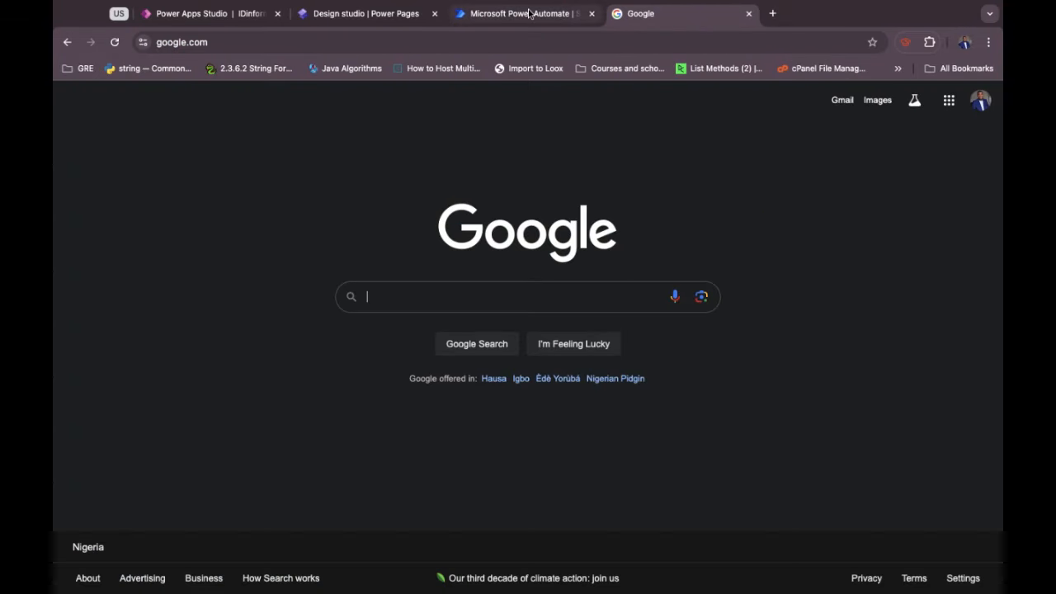
click(529, 13)
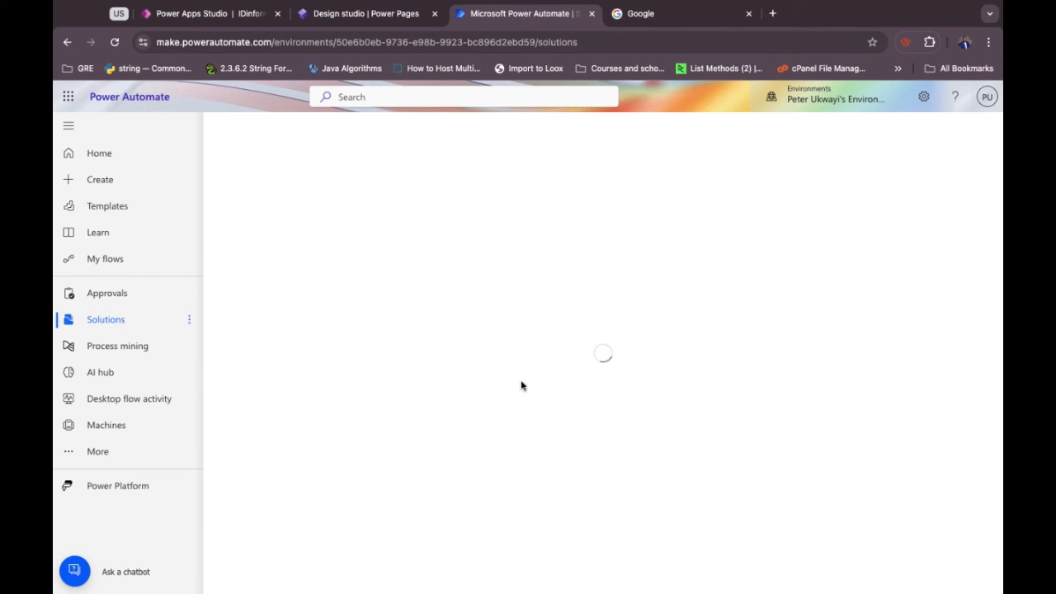
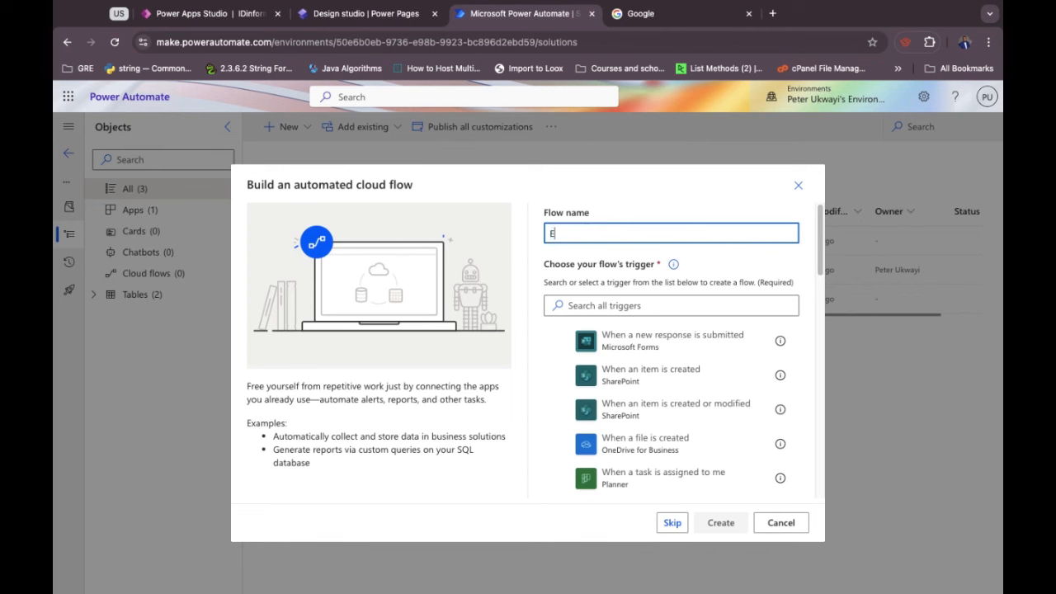
Create the 'Extra information Extractor' flow with the Dataverse 'When a row is added, modified or deleted' trigger.
text(foramtion)
key(BackSpace)
key(BackSpace)
key(BackSpace)
key(BackSpace)
key(BackSpace)
key(BackSpace)
key(BackSpace)
text(rmation Extractor)
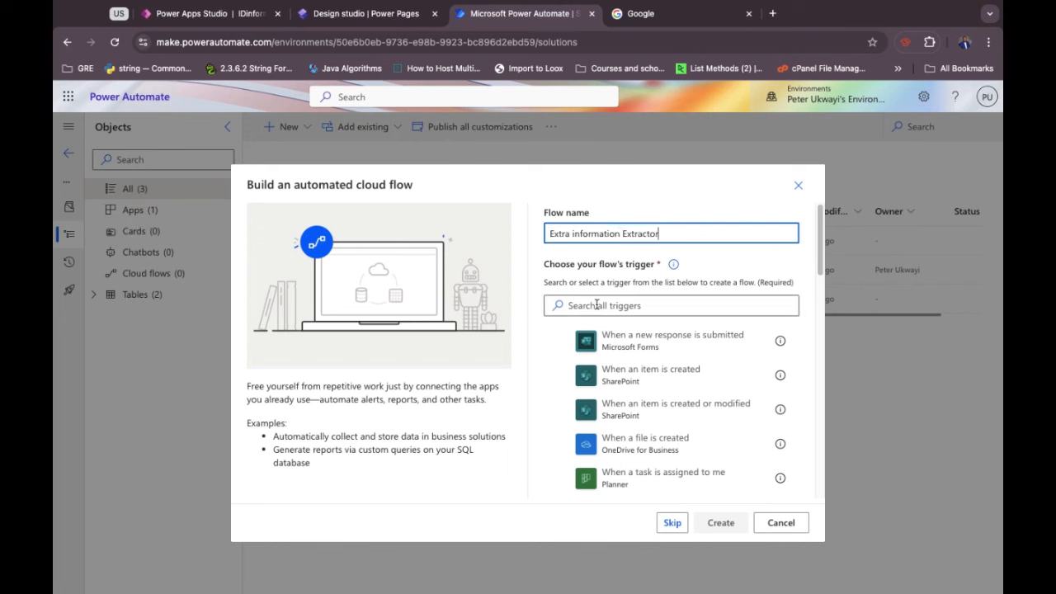
click(595, 306)
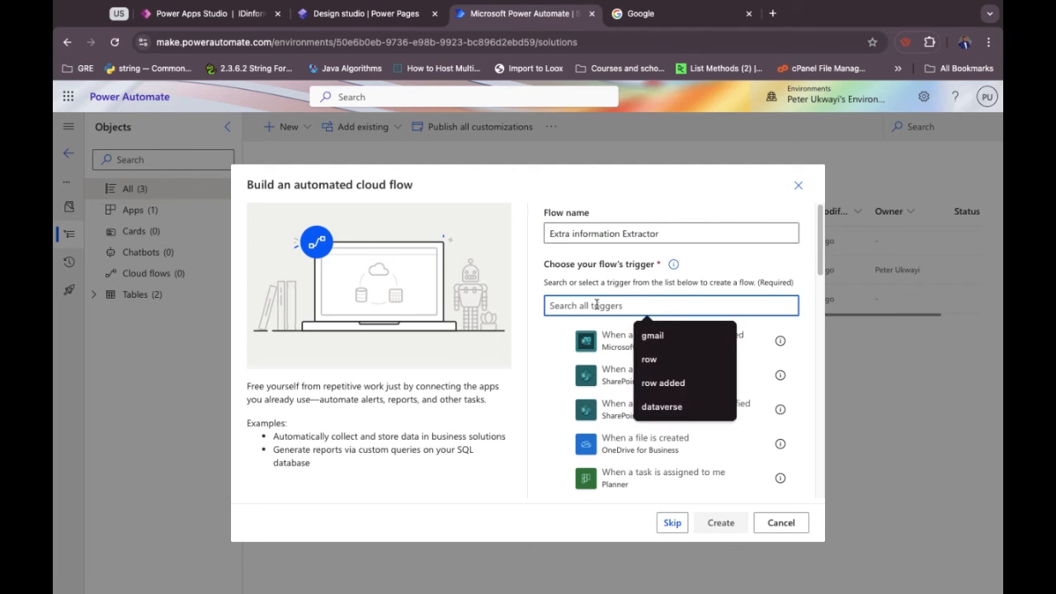
text(dat)
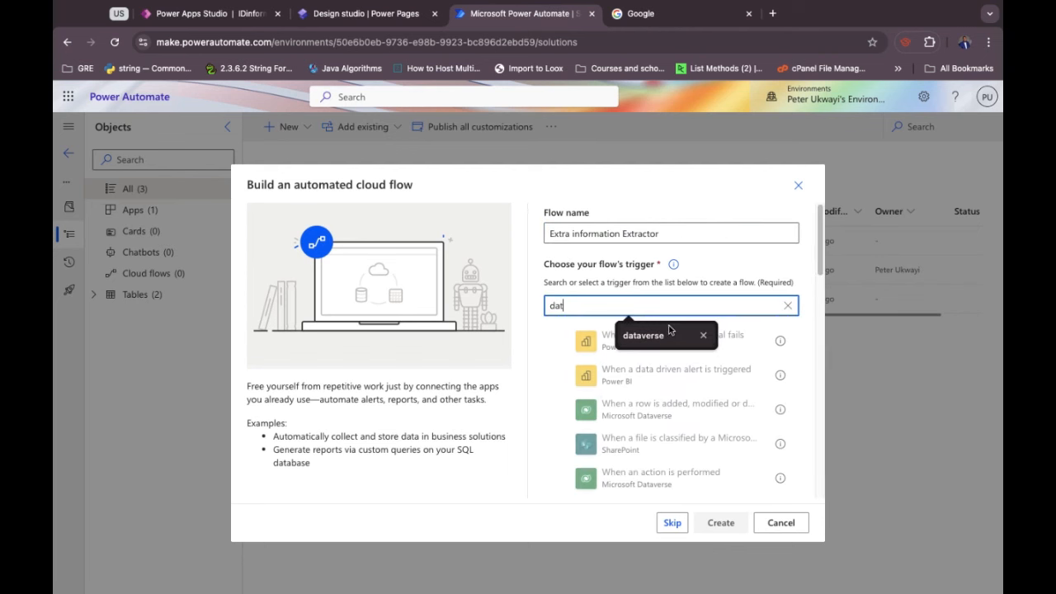
click(669, 330)
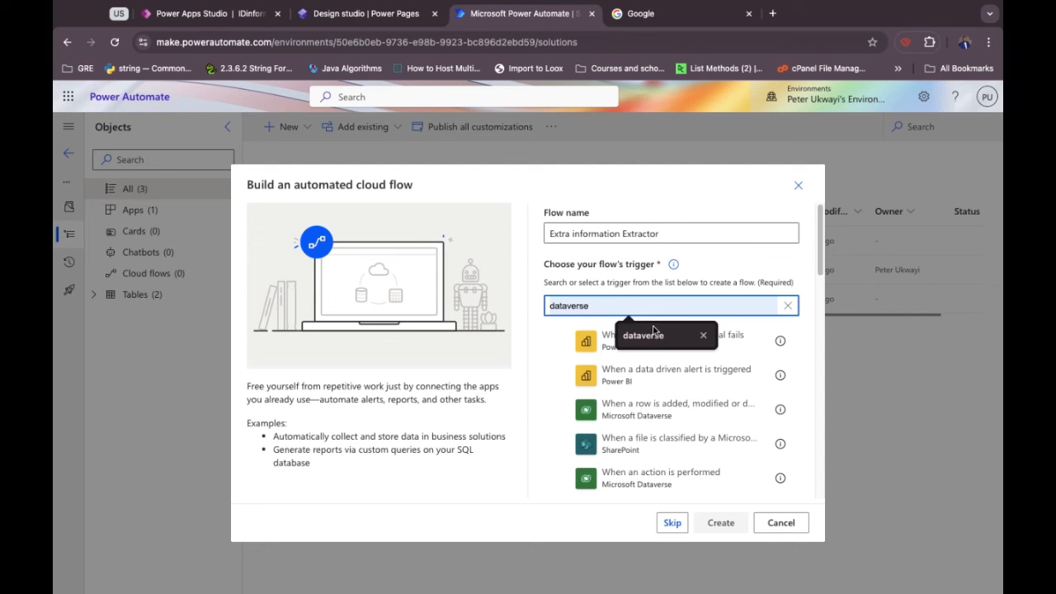
click(631, 409)
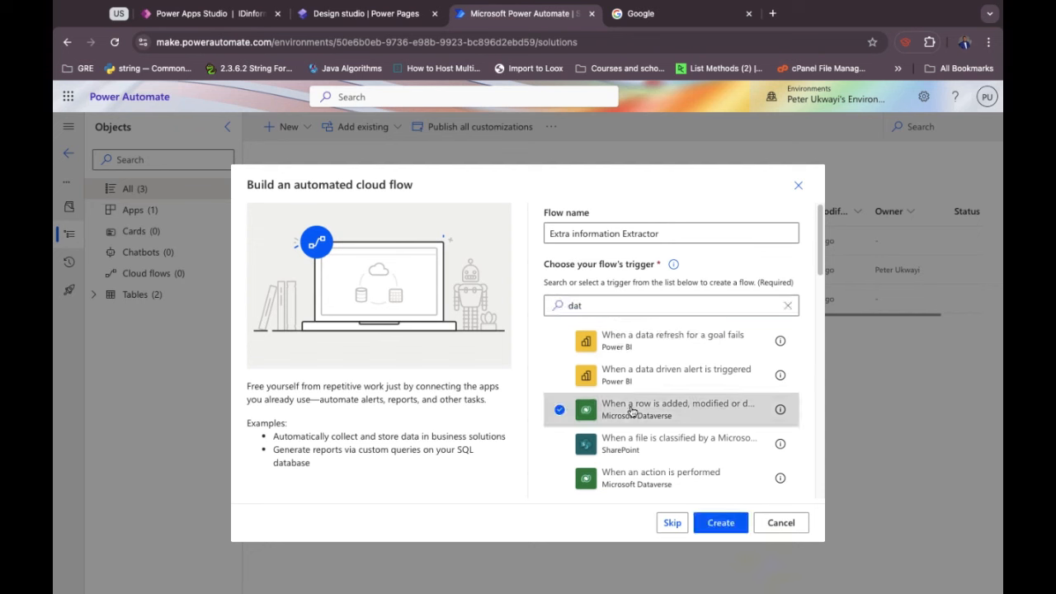
click(720, 523)
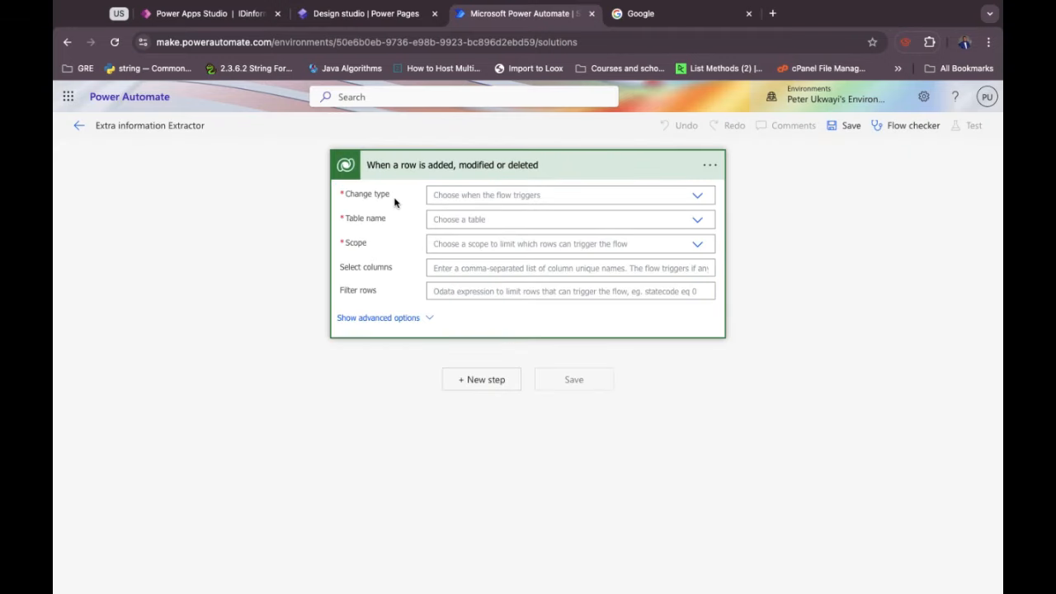
Set the trigger's change type to Modified.
click(460, 192)
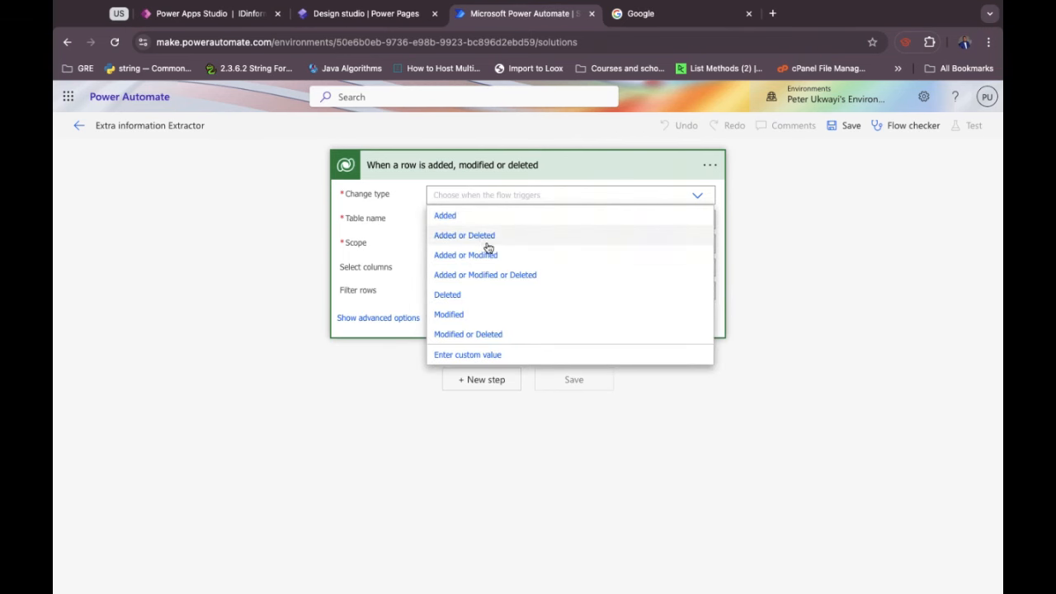
click(473, 317)
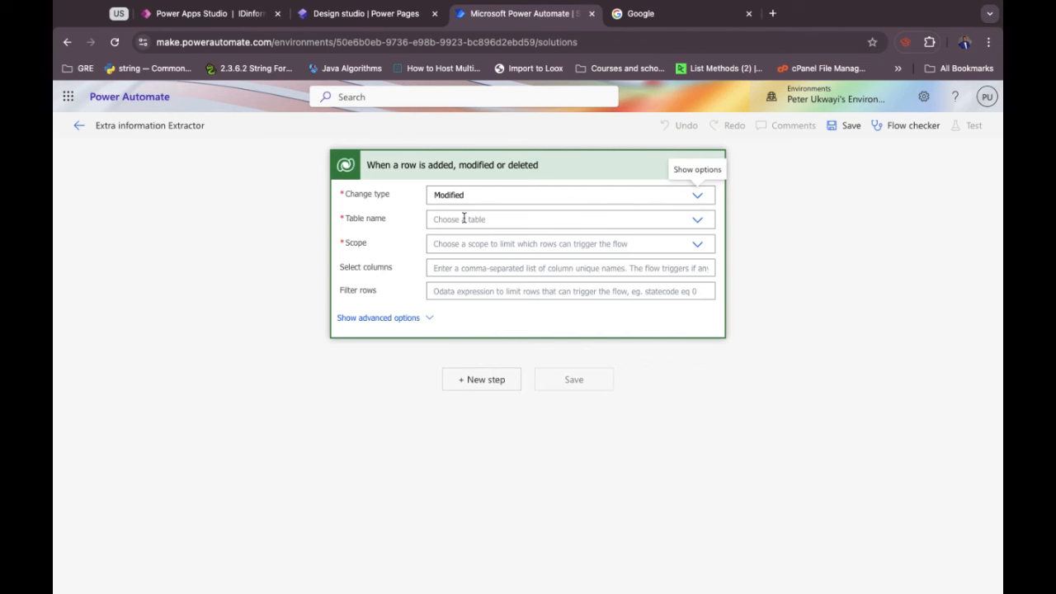
click(412, 207)
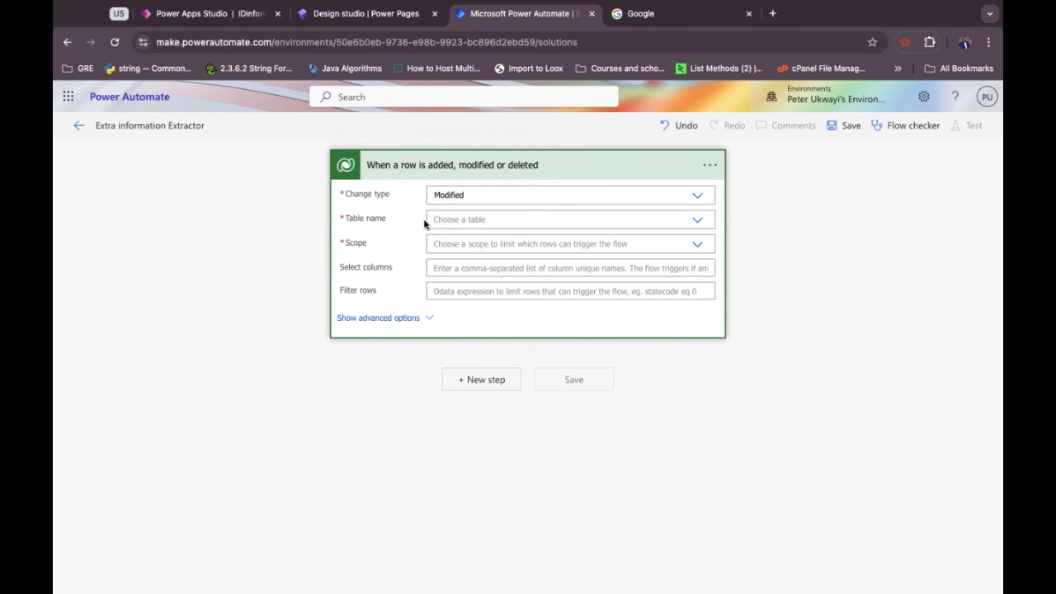
Set the trigger table to User Applications with Organization scope.
click(445, 218)
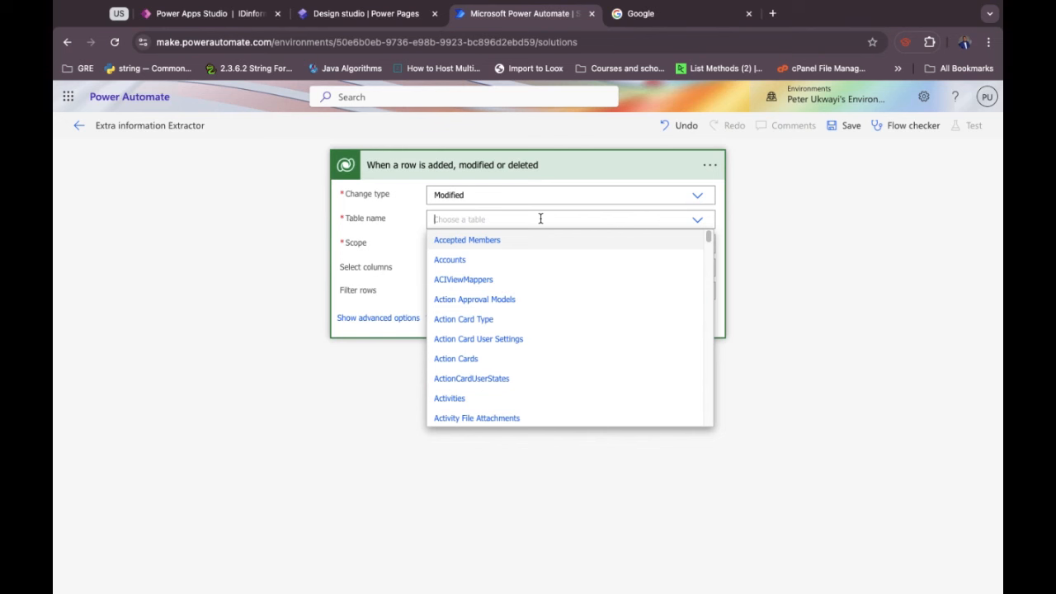
text(u)
key(BackSpace)
text(user)
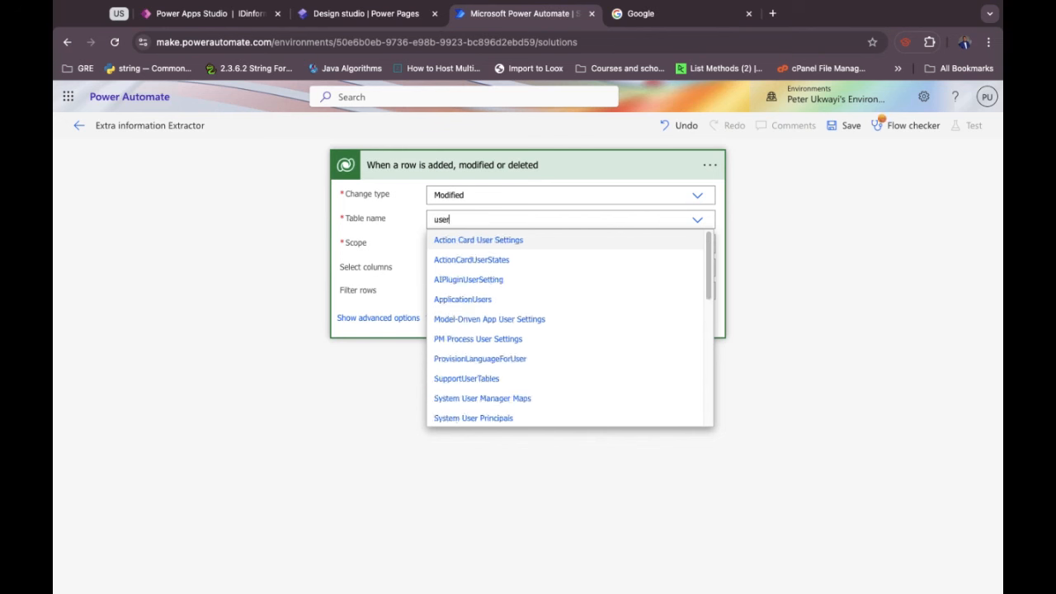
text( appl)
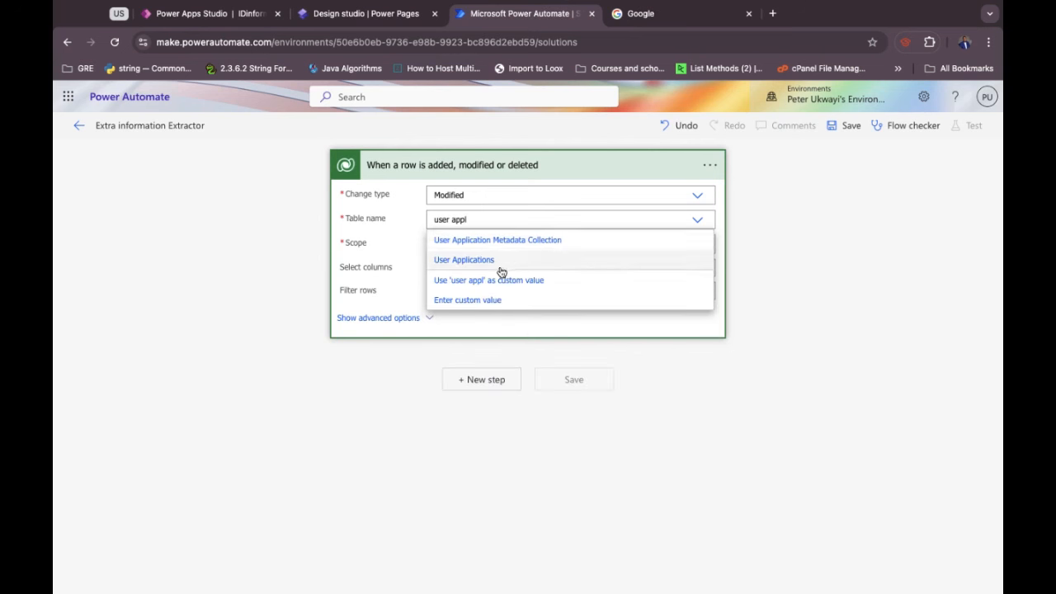
click(464, 259)
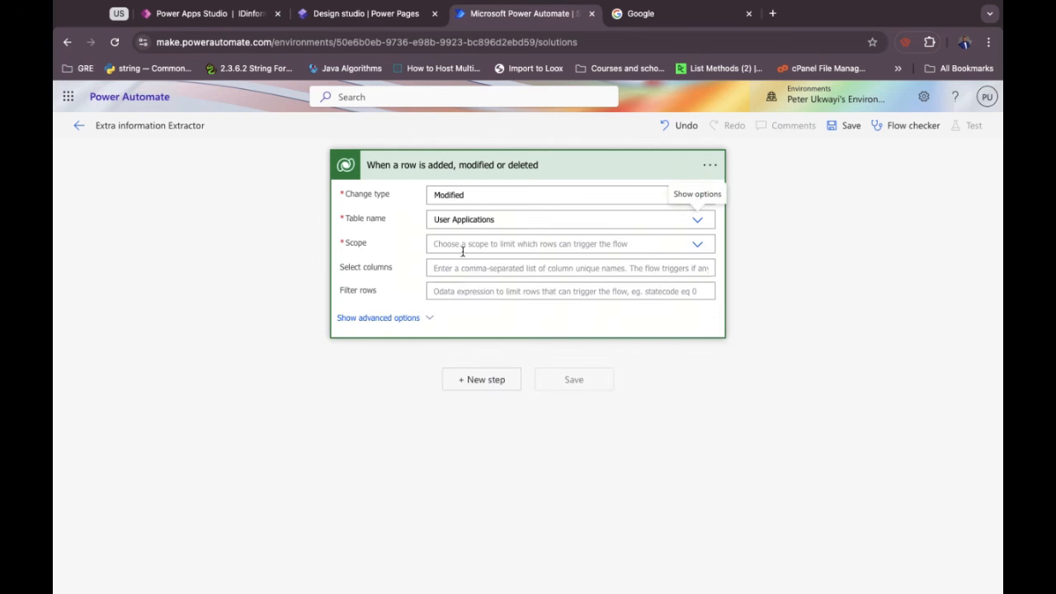
click(454, 249)
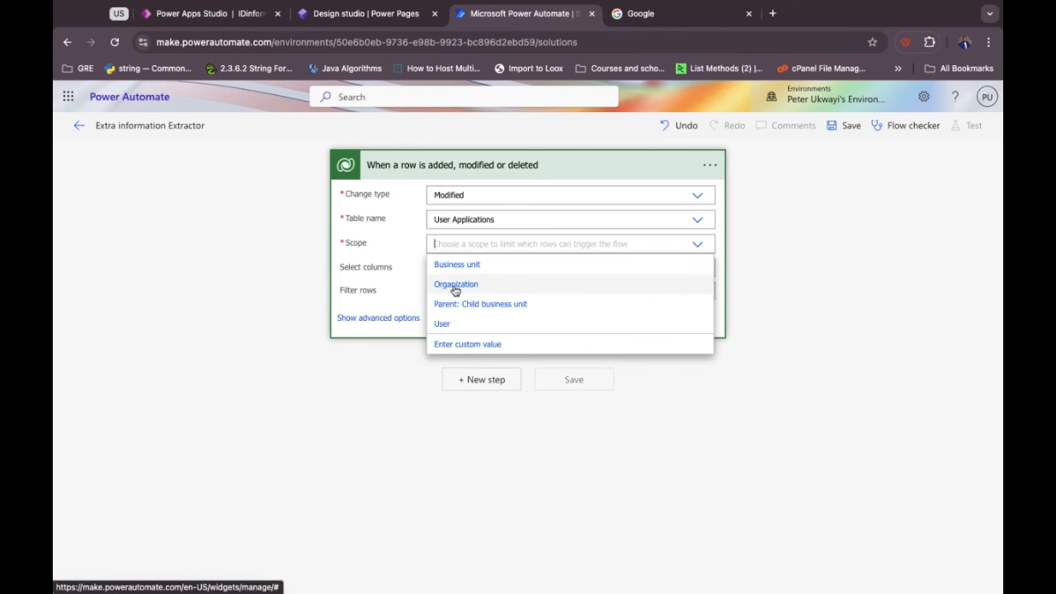
click(454, 285)
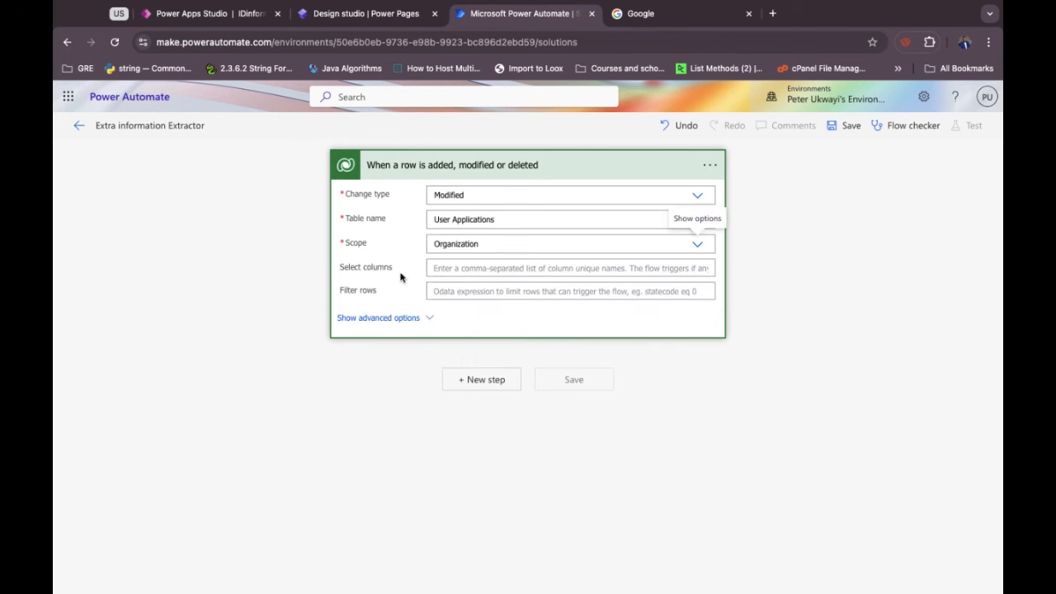
click(464, 381)
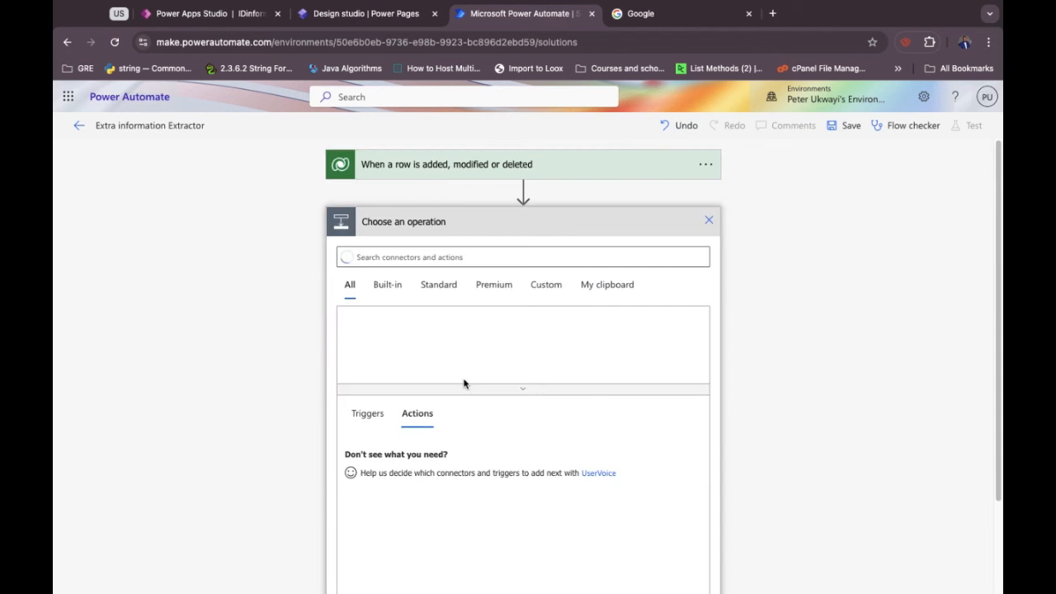
Search 'download' and add the Microsoft Dataverse 'Download a file or an image' action.
click(413, 254)
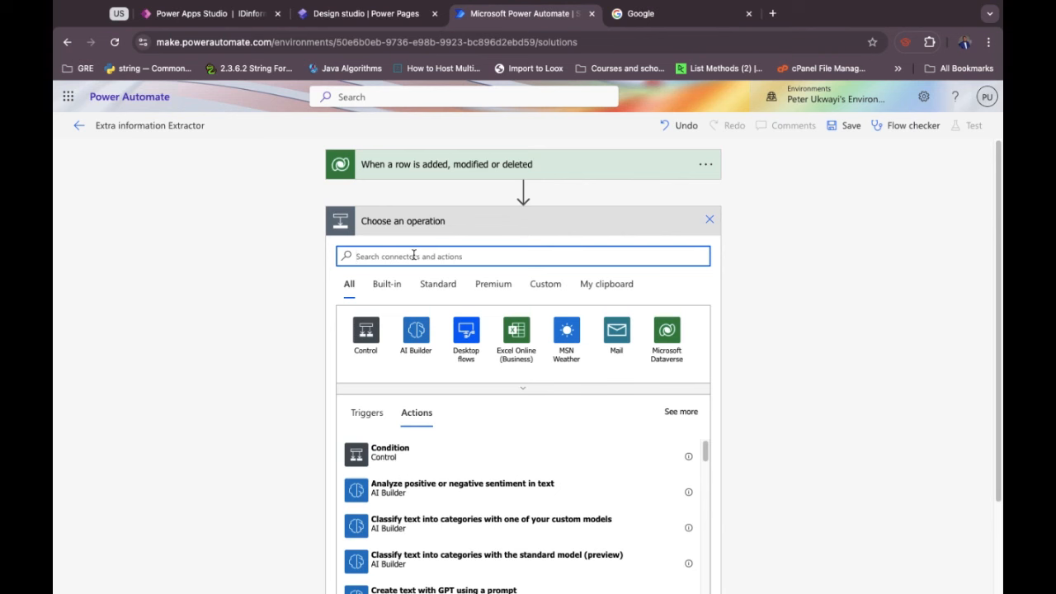
text(down)
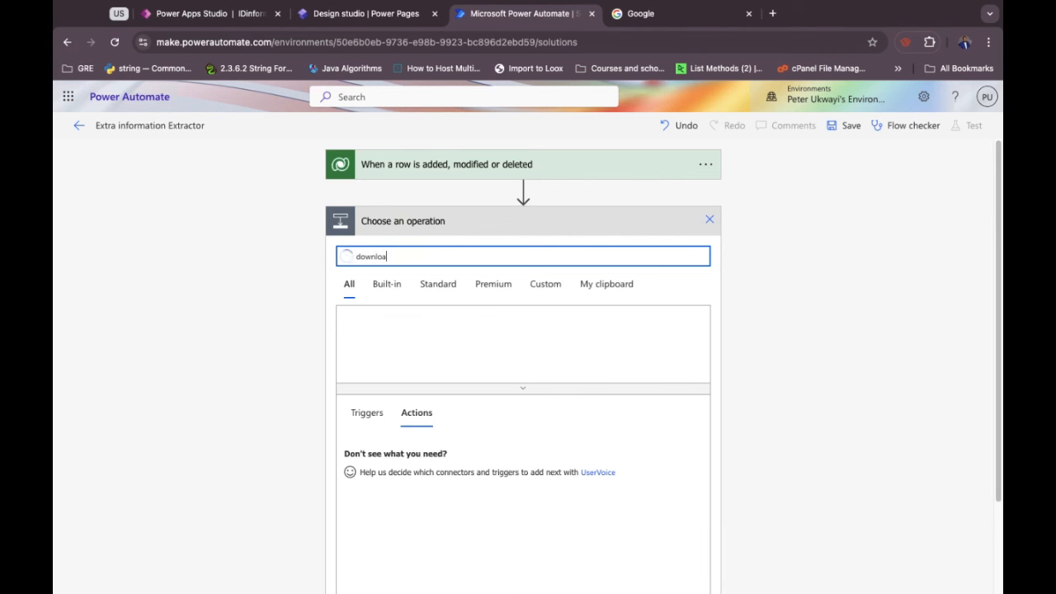
text(load)
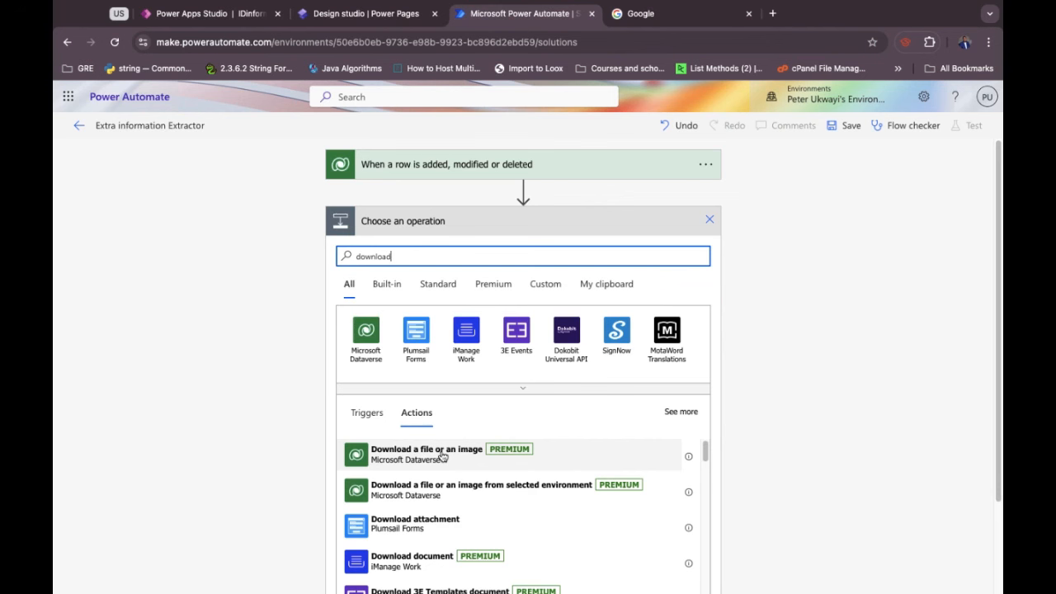
click(443, 456)
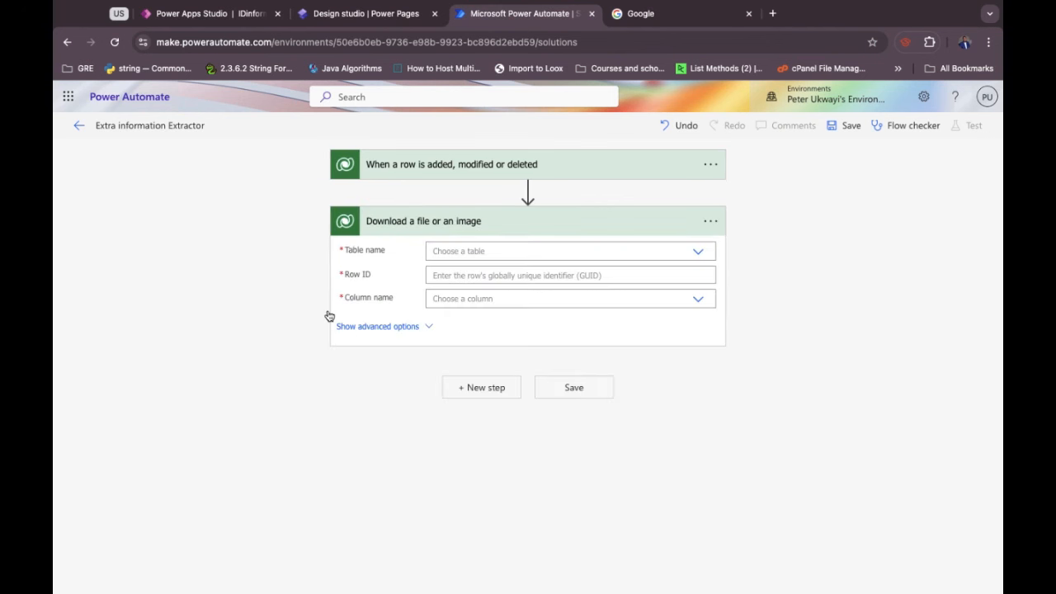
Point the download at the User Applications table, using the changed row's User Application id as Row ID.
click(457, 256)
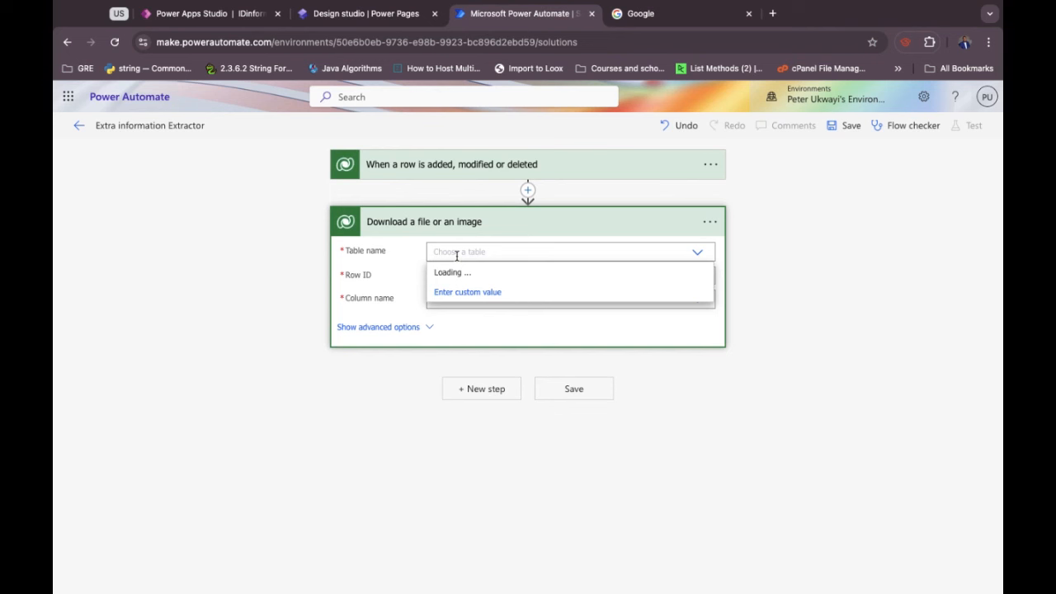
text(user a)
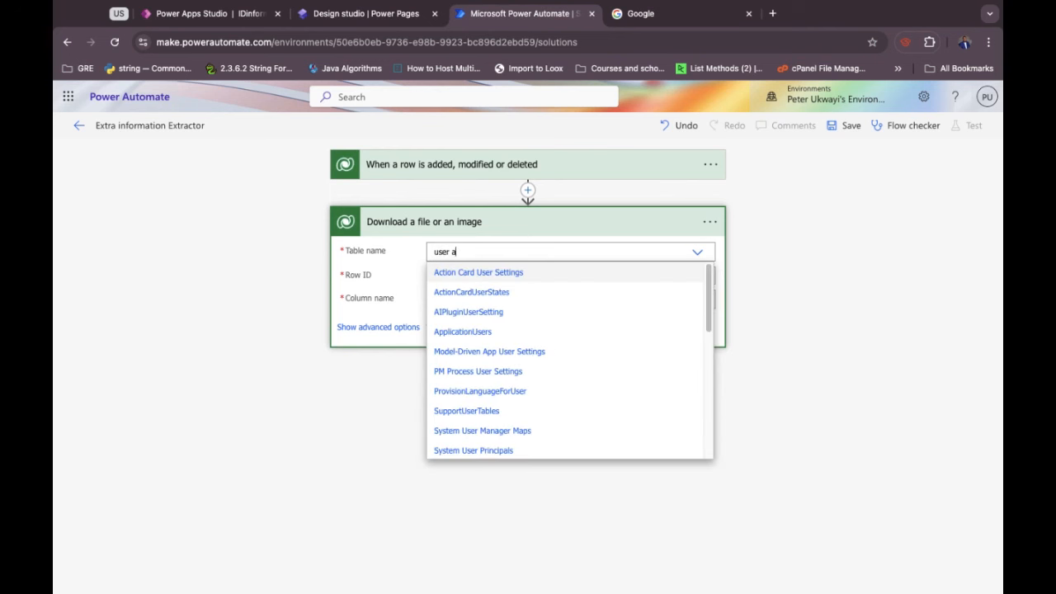
text(pplica)
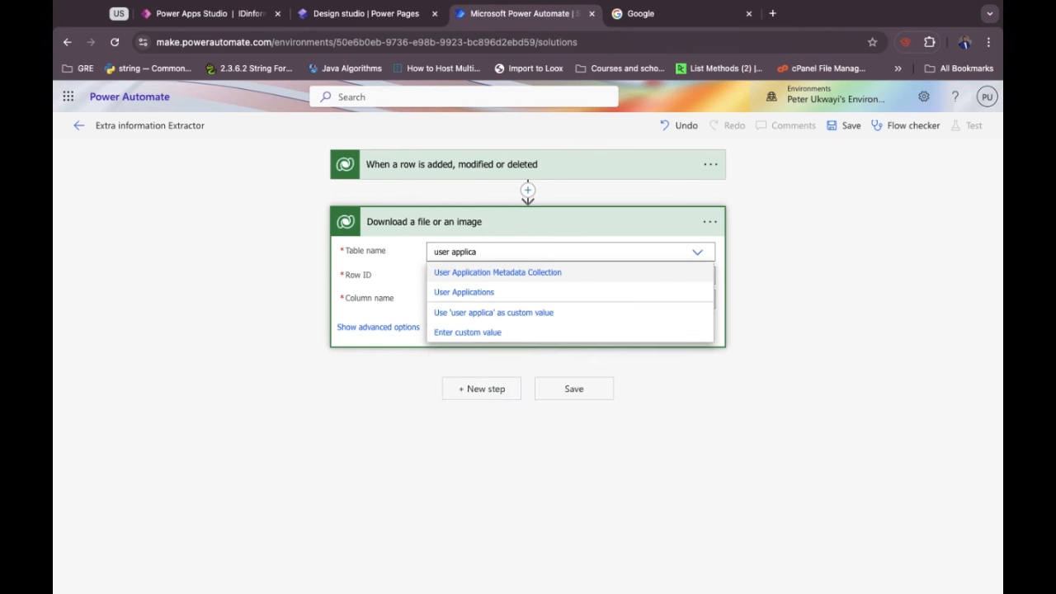
click(465, 292)
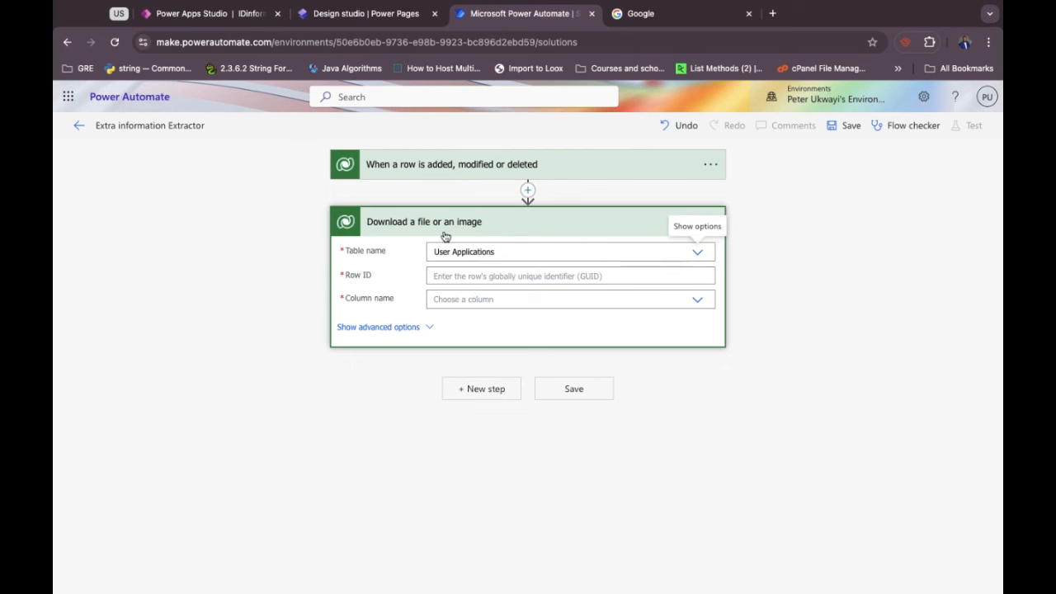
click(445, 275)
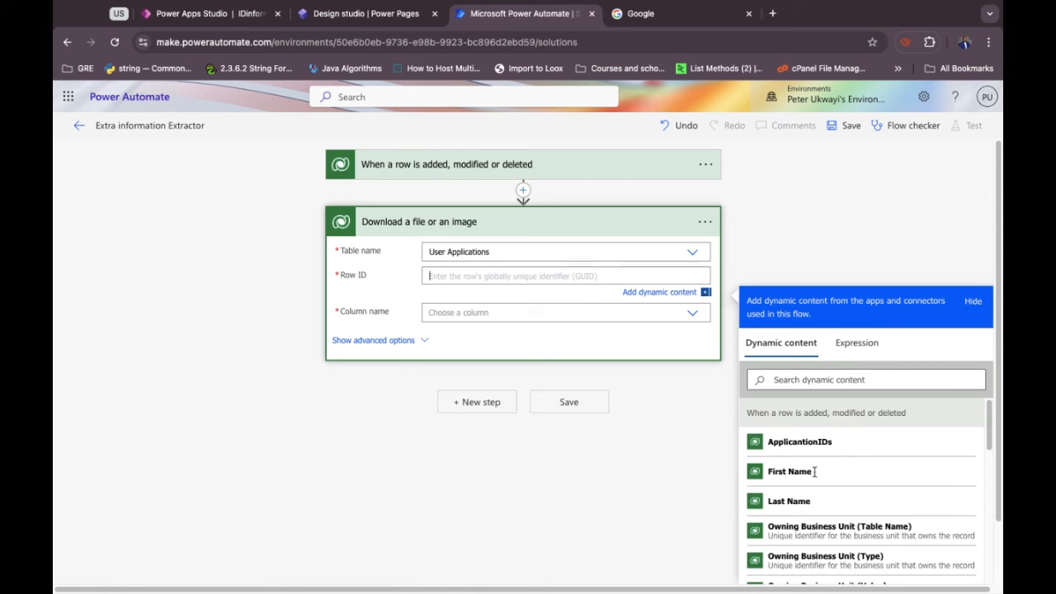
scroll(815, 474, down, 3)
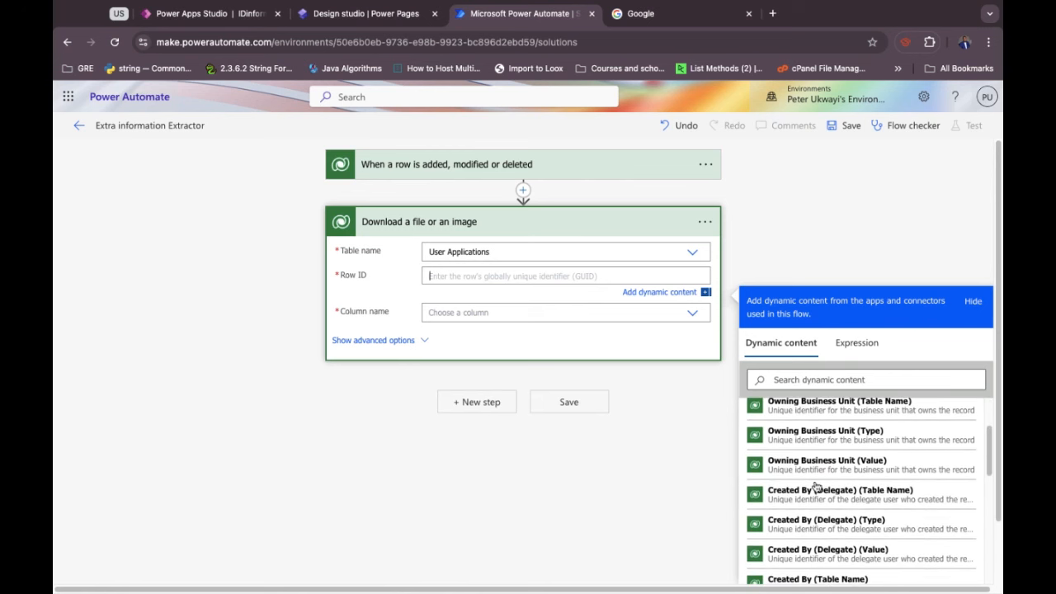
scroll(815, 487, down, 3)
scroll(815, 486, down, 4)
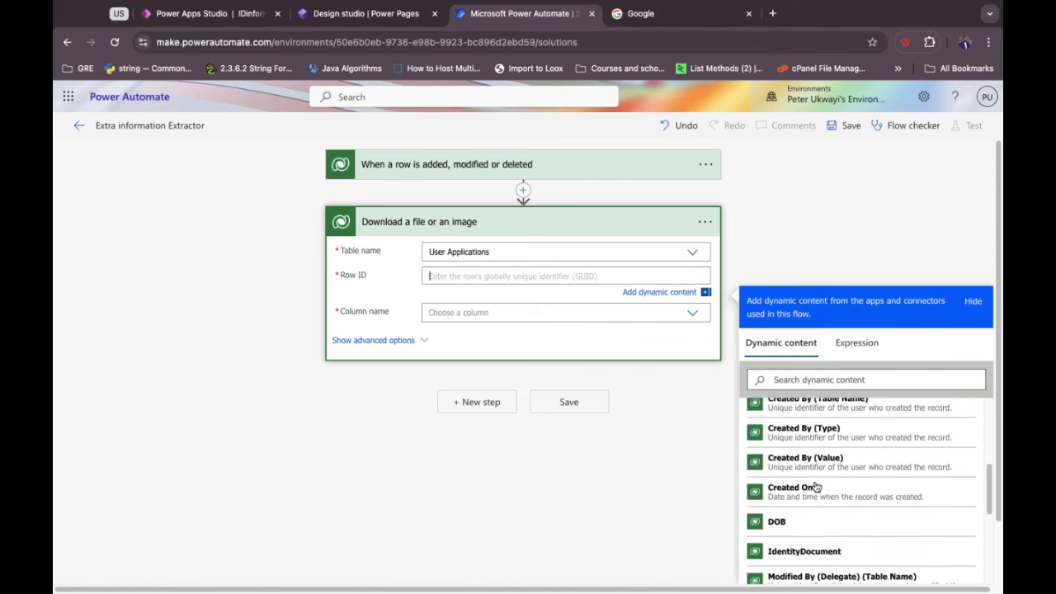
scroll(815, 487, down, 4)
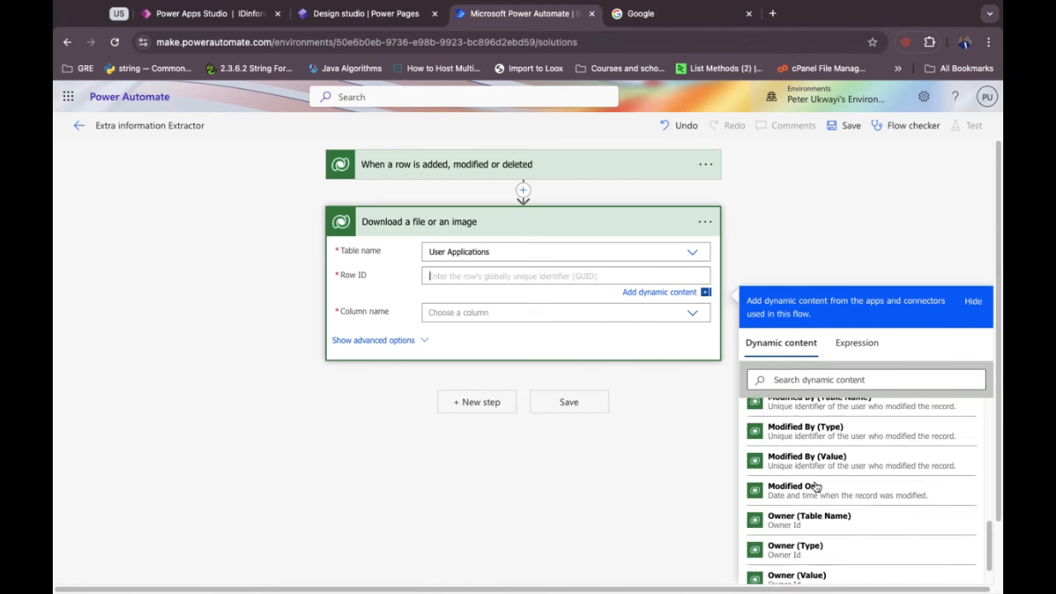
scroll(815, 487, down, 3)
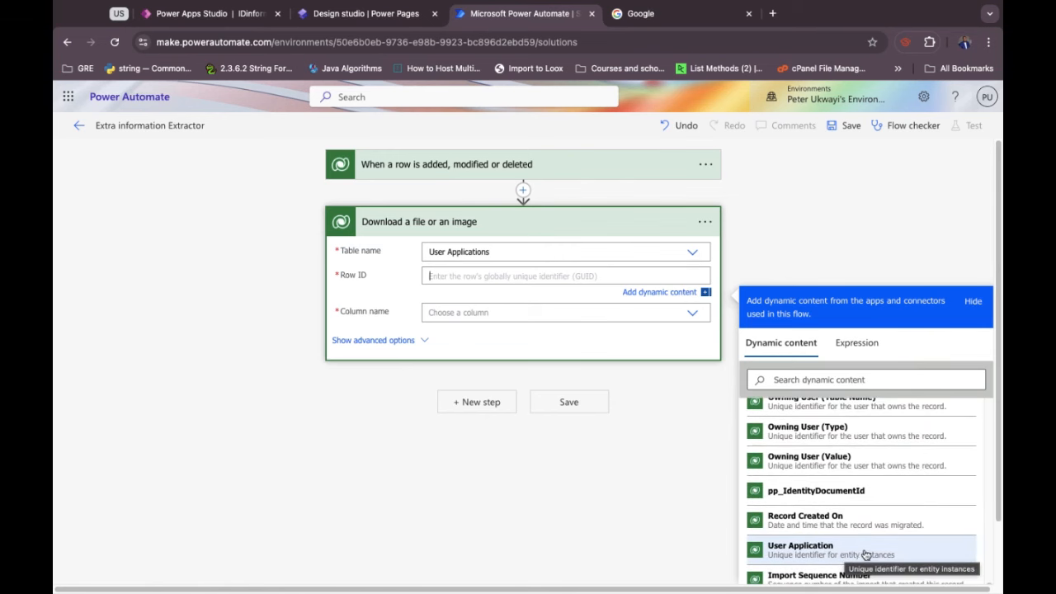
click(892, 554)
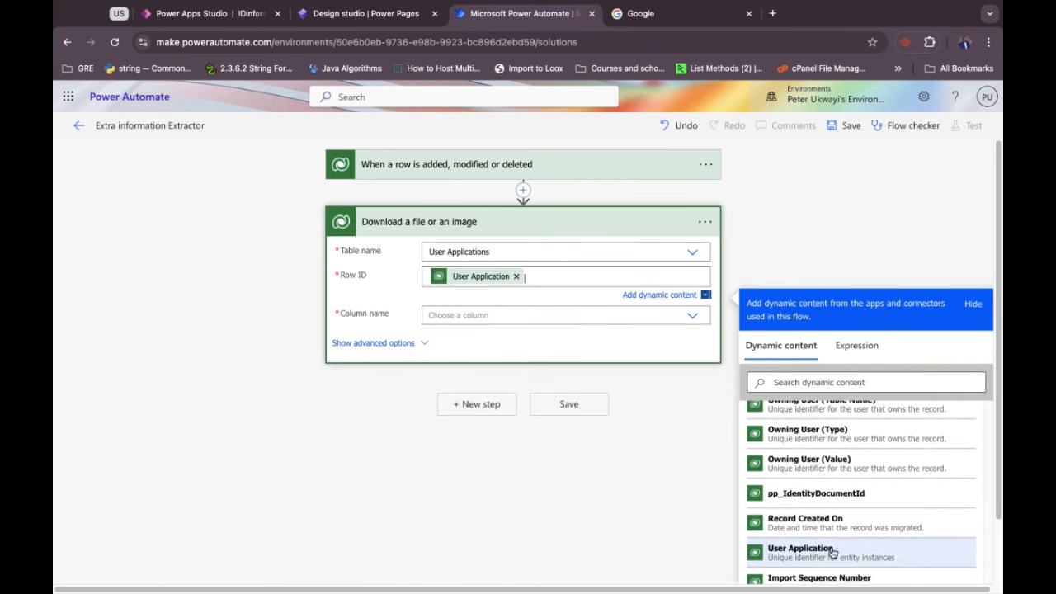
Download the IdentityDocument column with image size set to full.
click(433, 315)
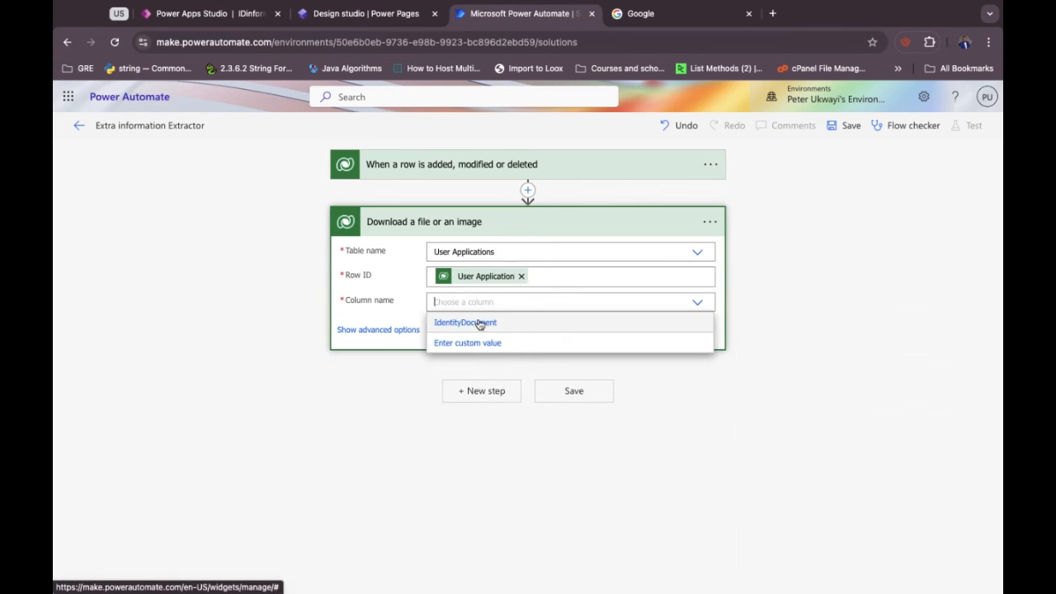
click(474, 328)
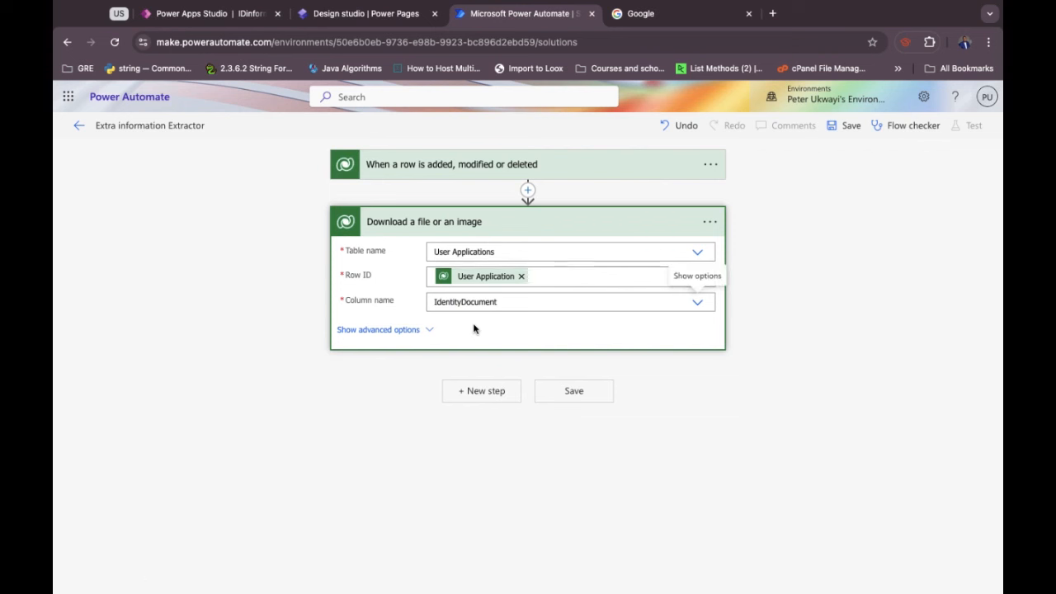
click(428, 331)
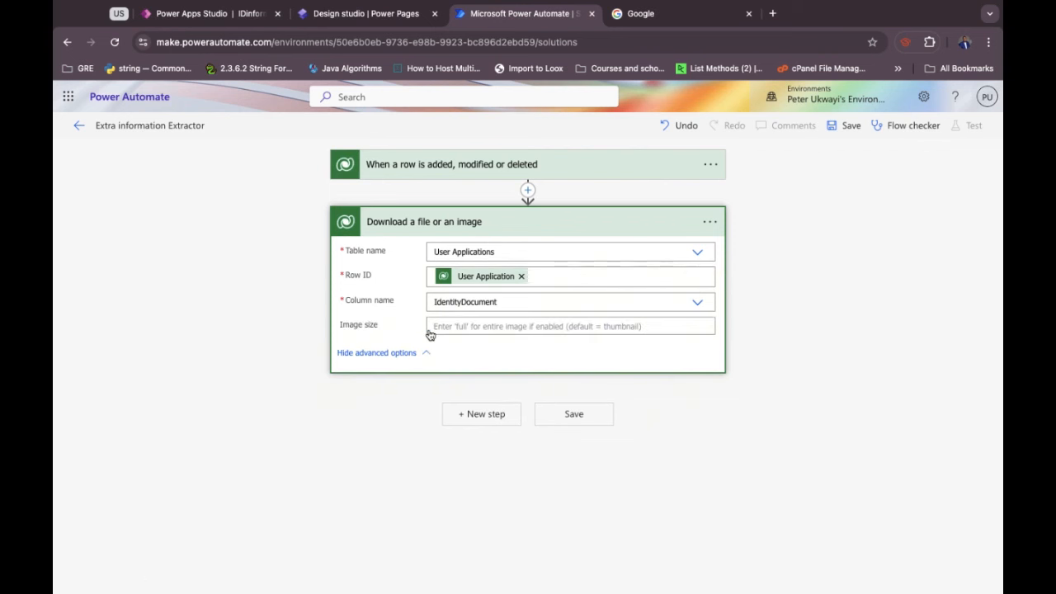
click(442, 326)
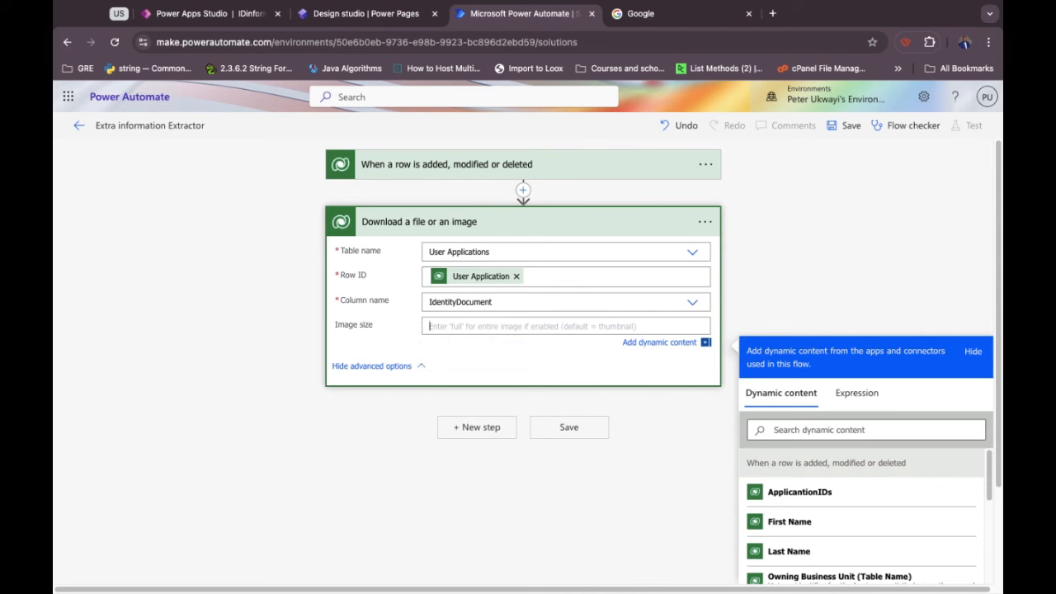
text(full)
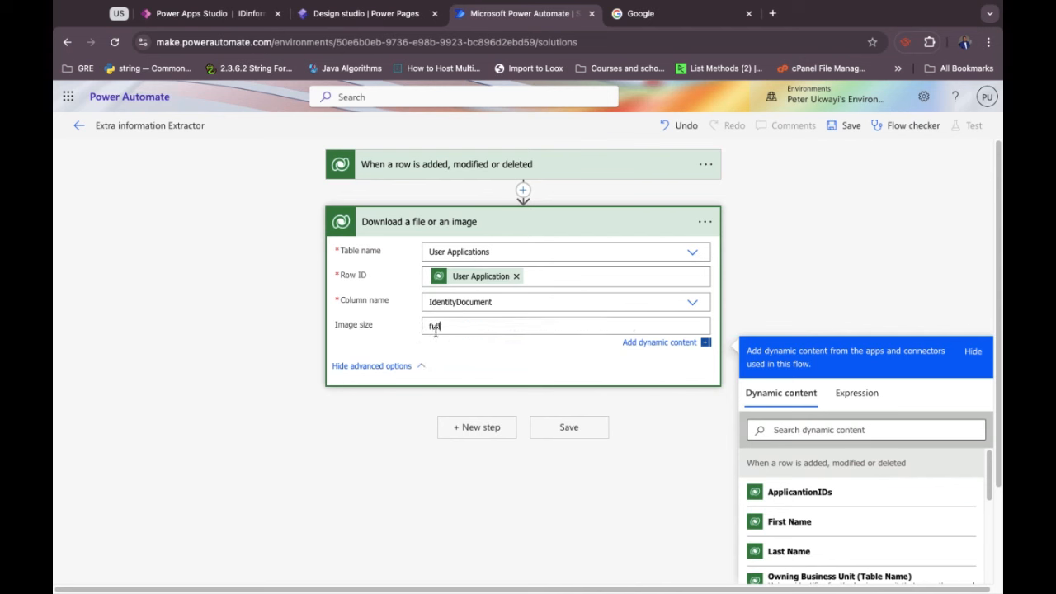
click(398, 332)
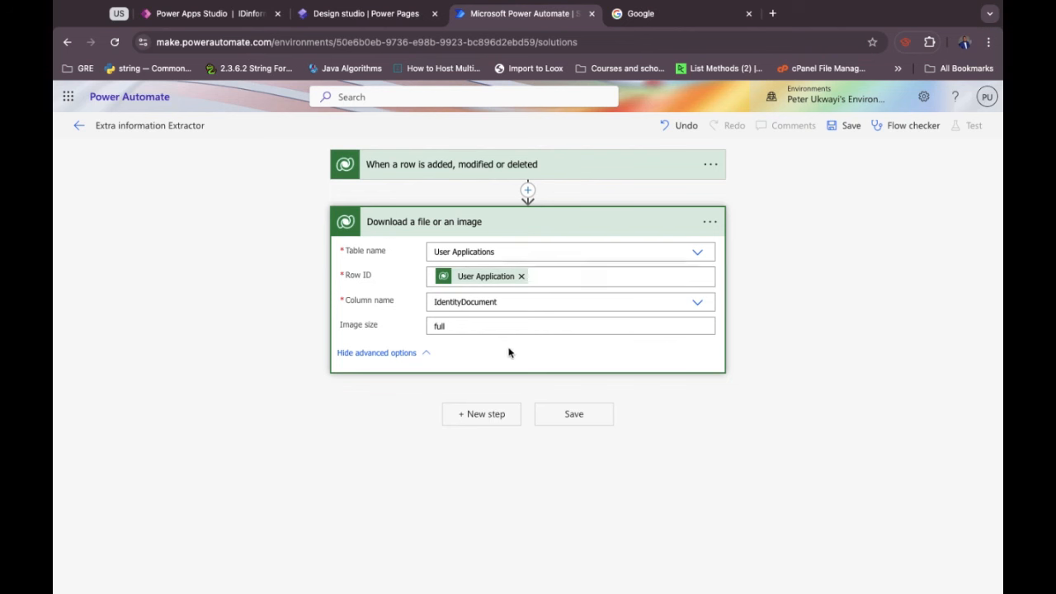
click(476, 416)
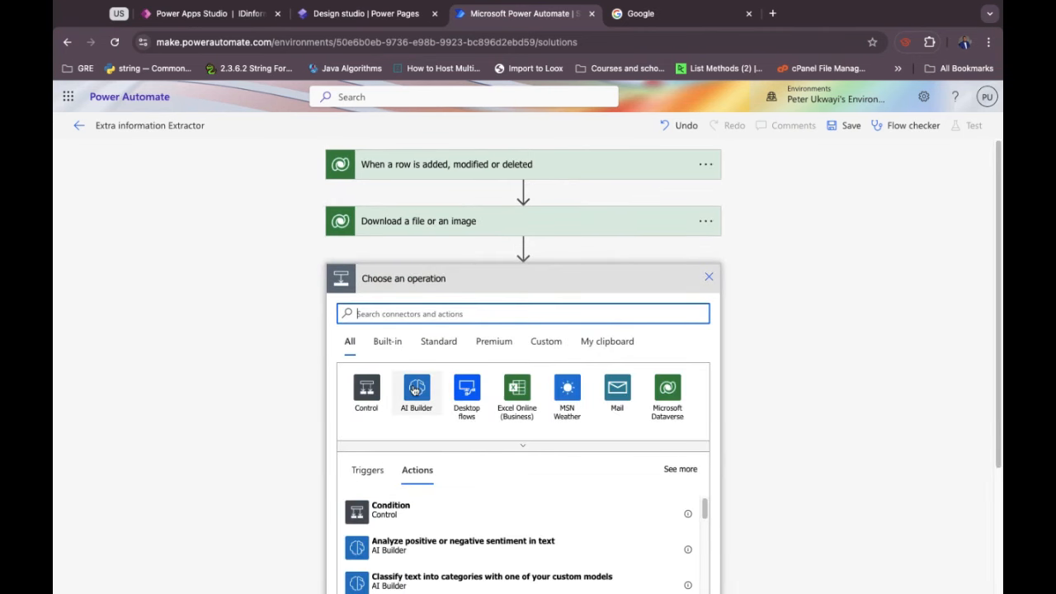
From the AI Builder actions, add 'Extract information from identity documents'.
click(415, 390)
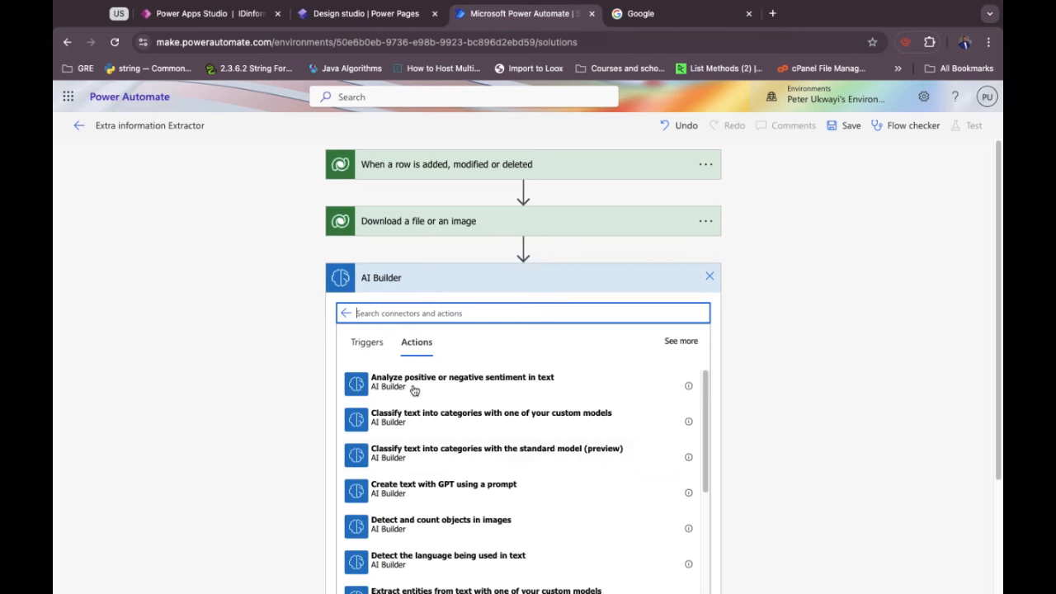
scroll(420, 455, down, 1)
scroll(421, 455, up, 1)
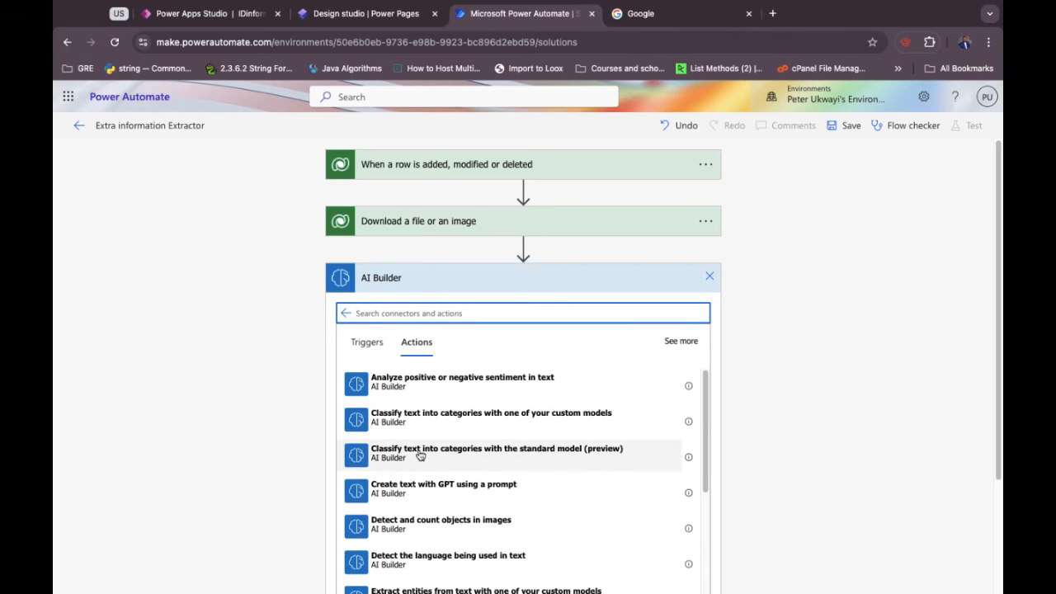
scroll(420, 455, down, 3)
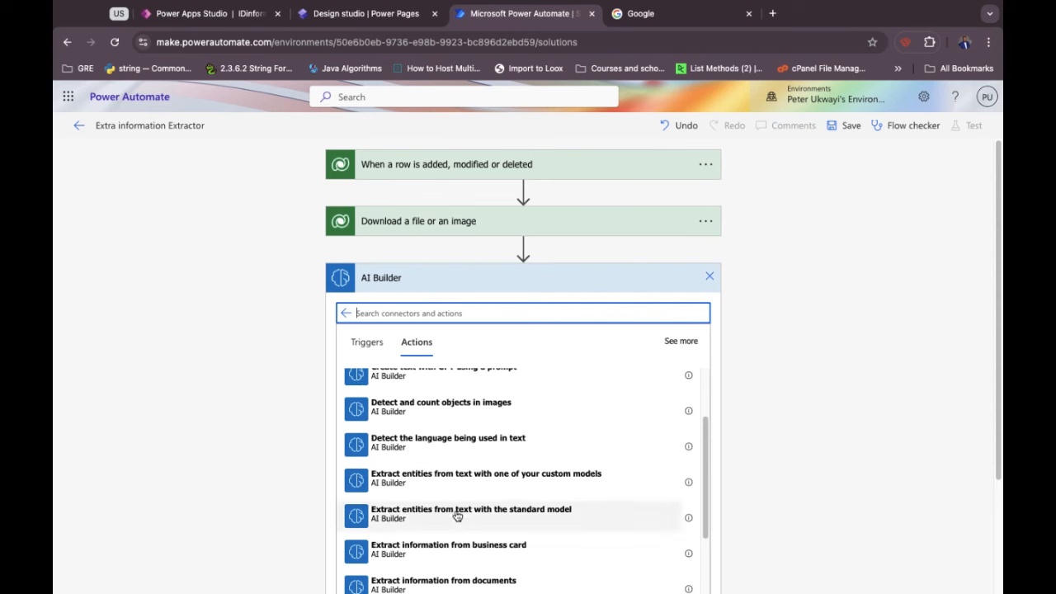
scroll(453, 483, down, 1)
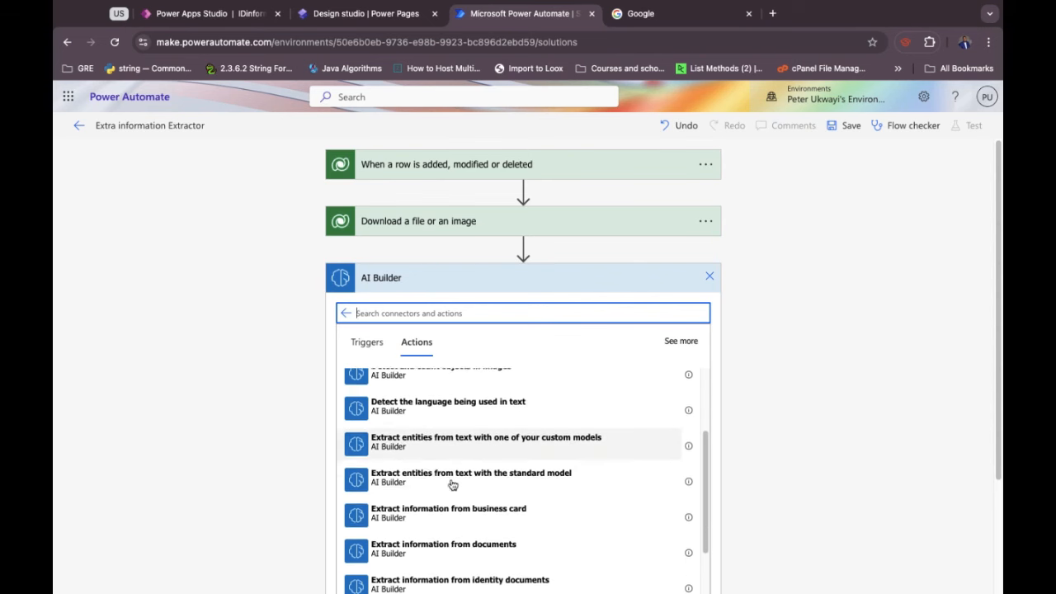
scroll(452, 485, down, 3)
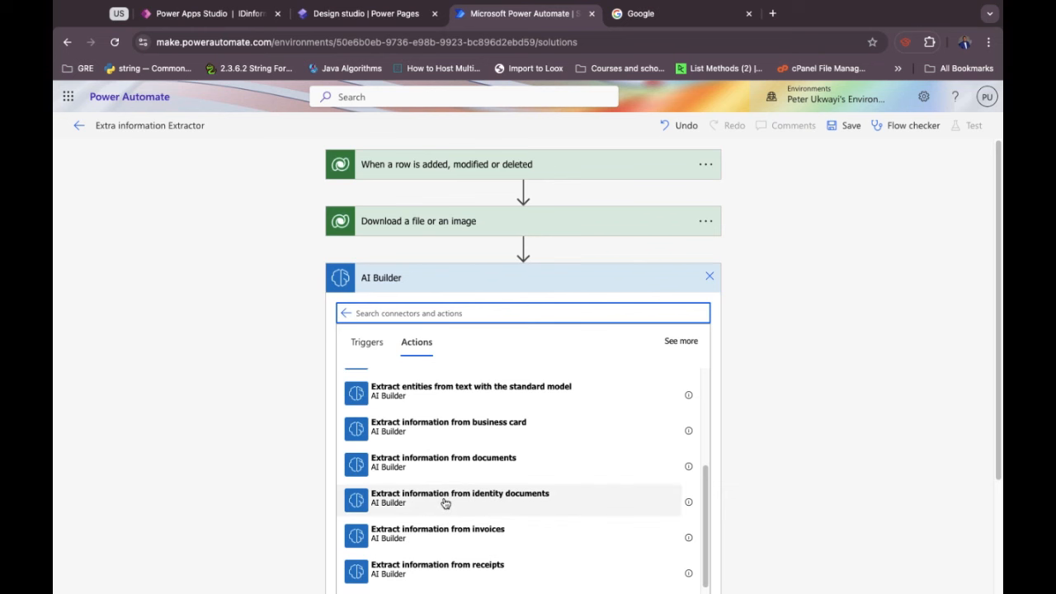
click(445, 500)
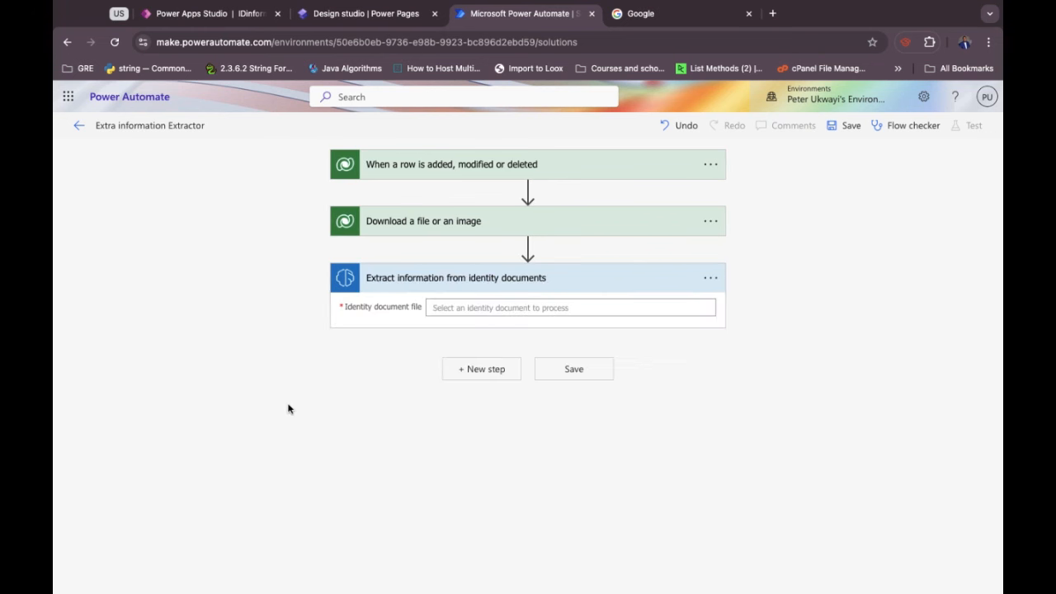
Use the downloaded file content as the identity document, then add a Dataverse 'Add a new row' step.
click(455, 308)
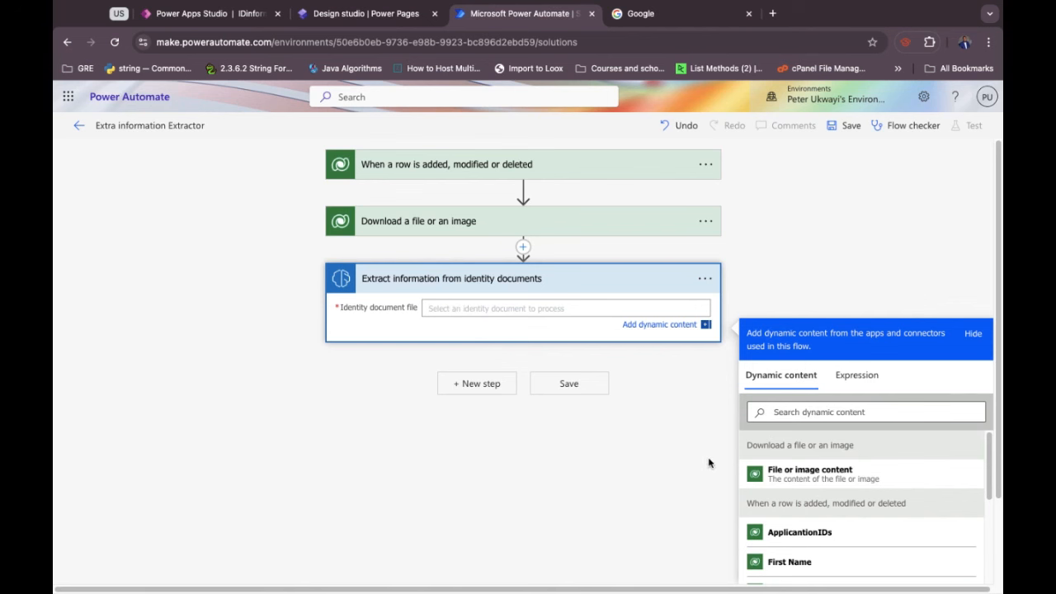
click(801, 478)
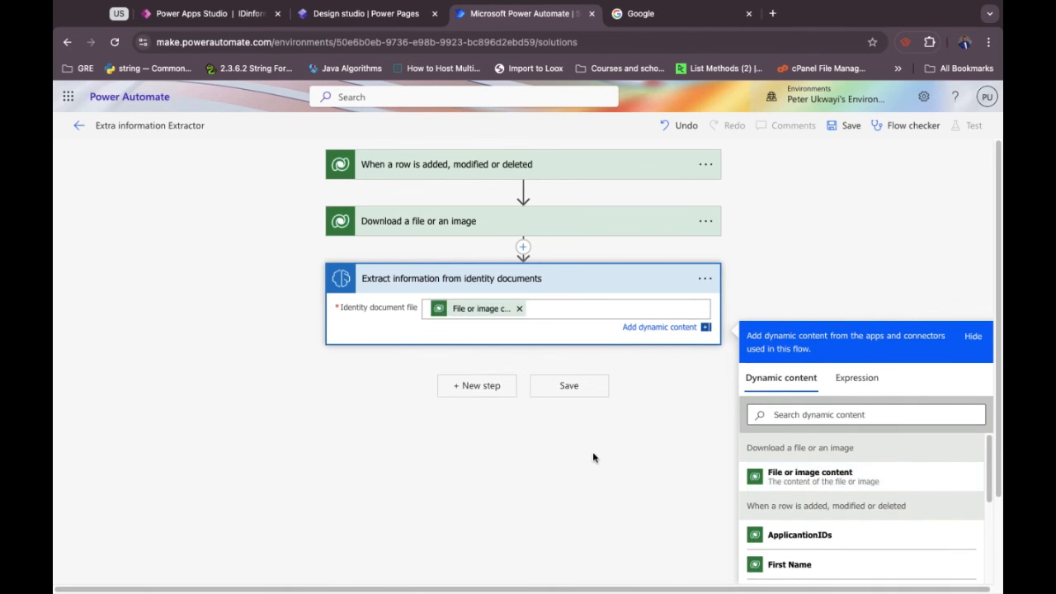
click(472, 384)
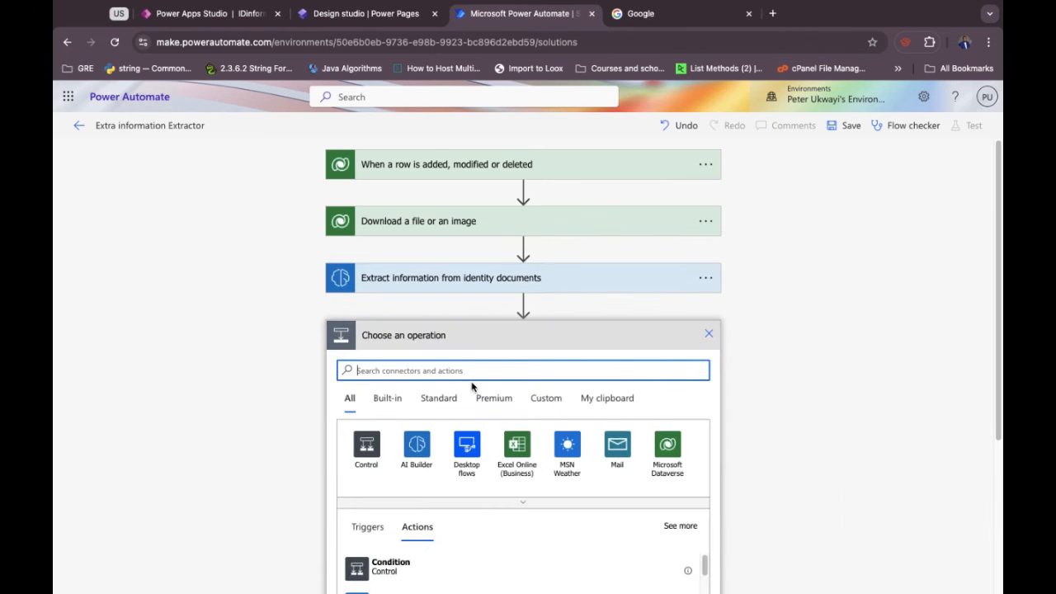
click(667, 458)
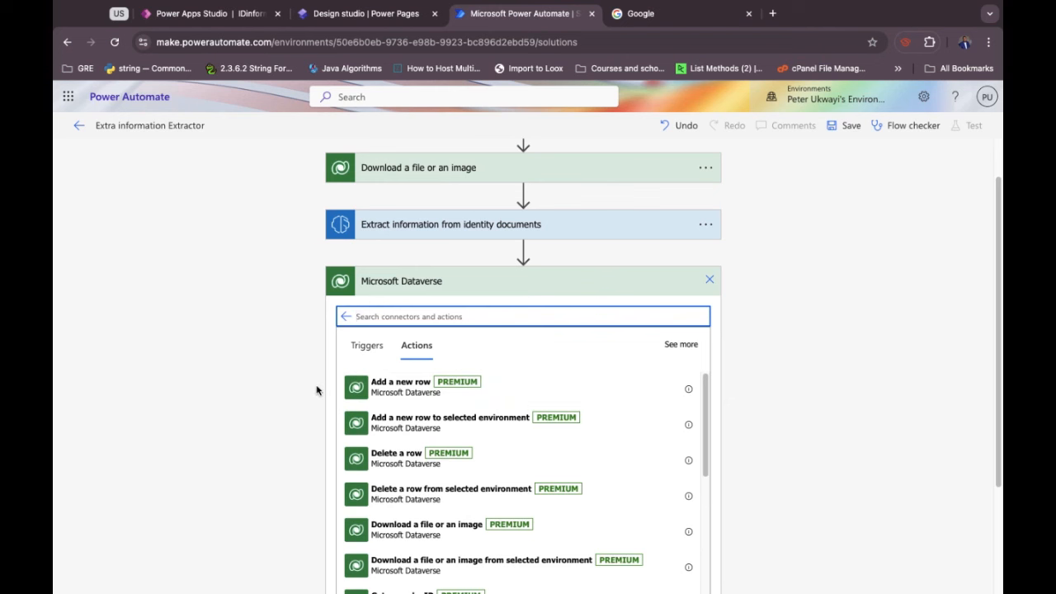
click(408, 395)
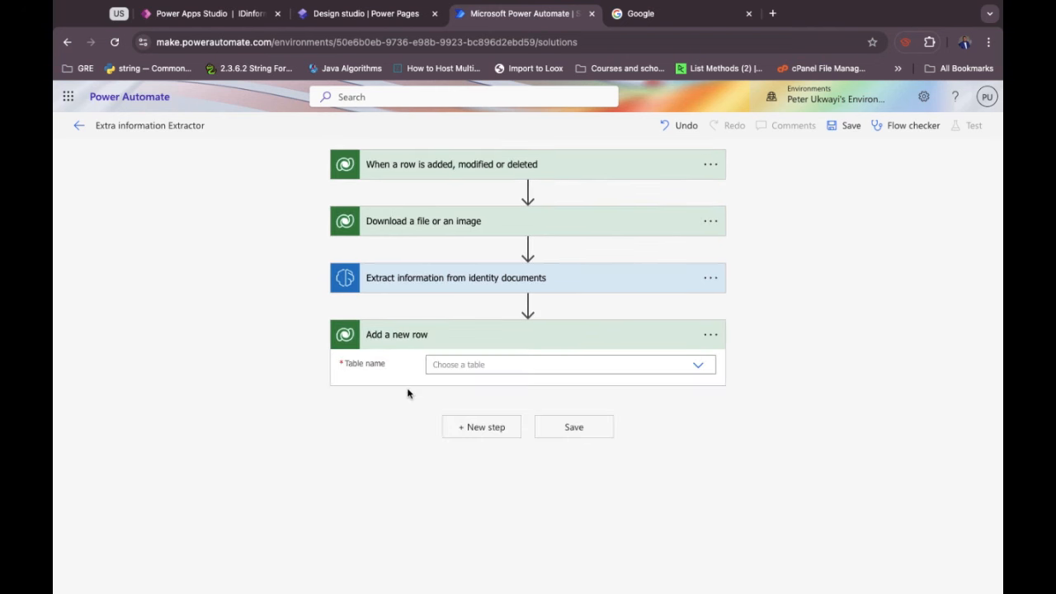
Target the Accepted Members table and fill First Name with the extracted first name.
click(455, 369)
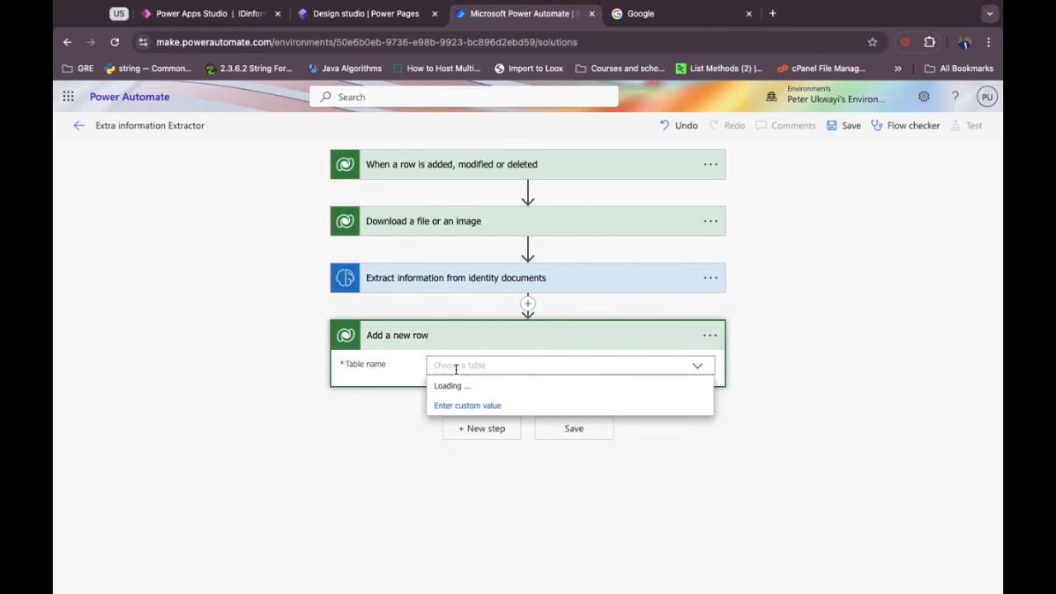
text(acc)
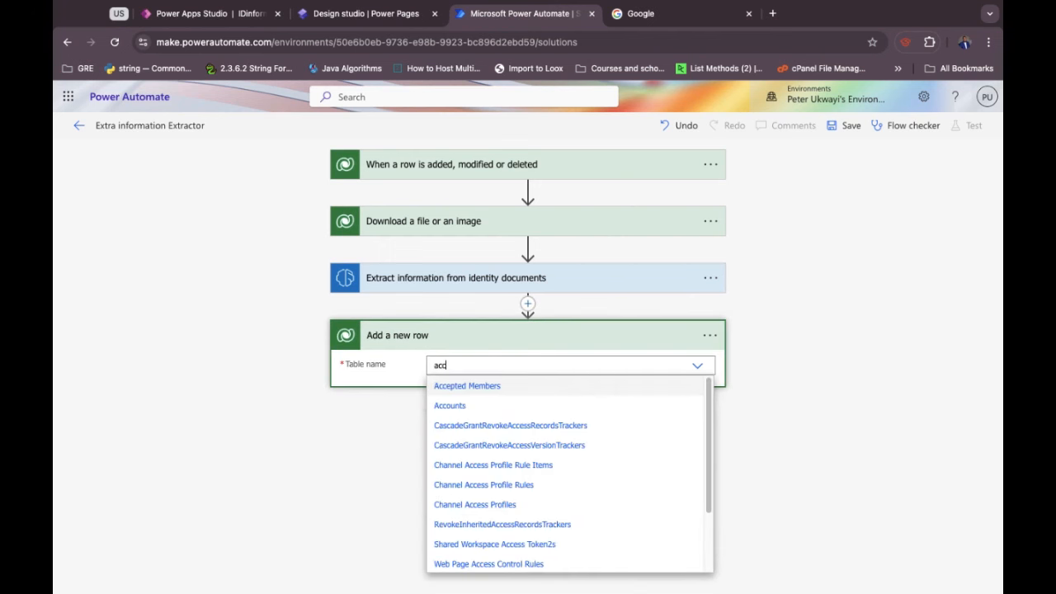
click(508, 388)
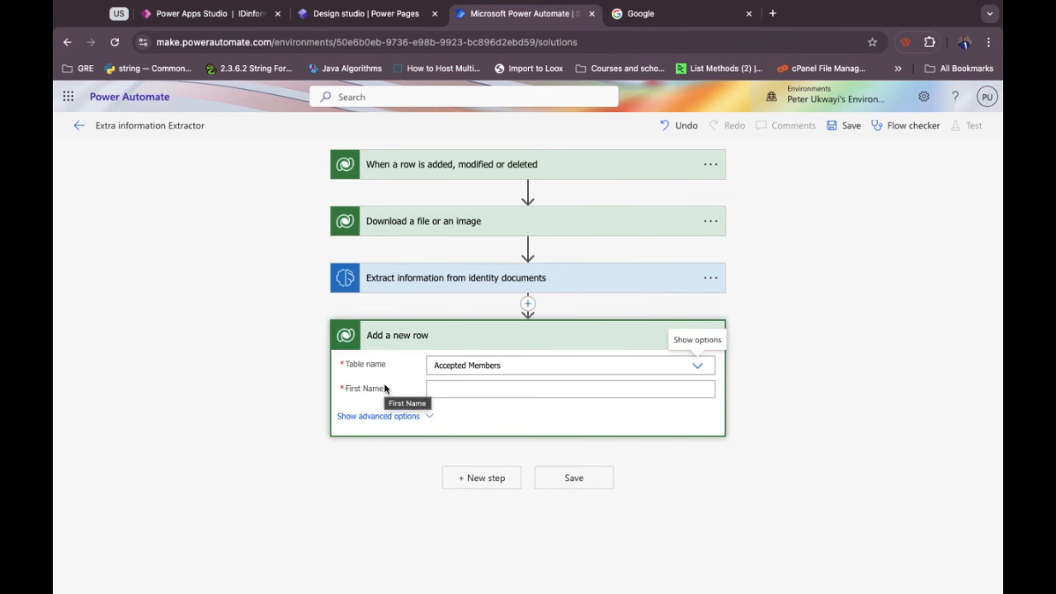
click(458, 391)
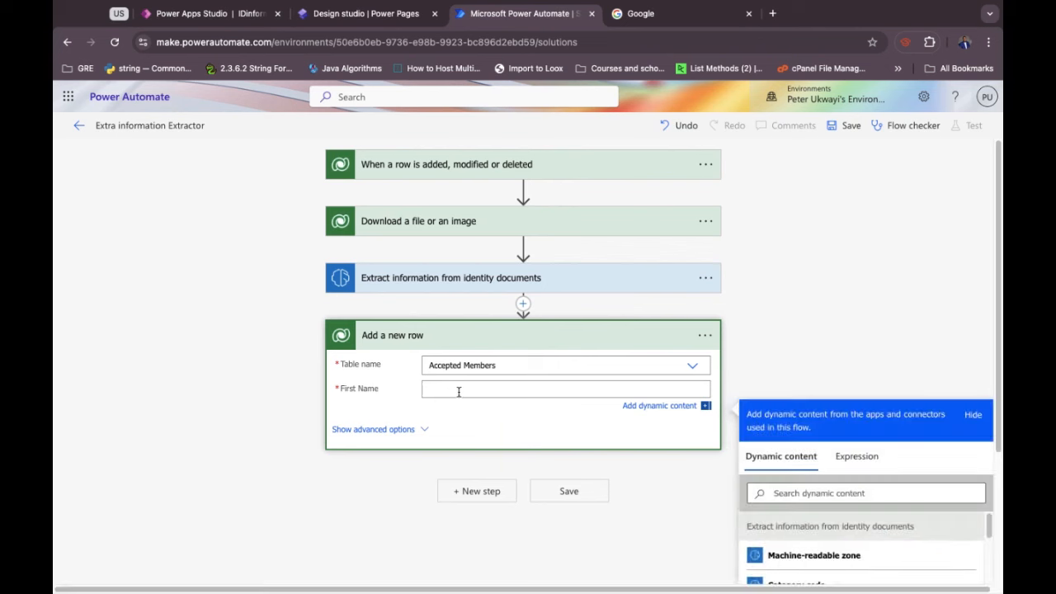
click(403, 431)
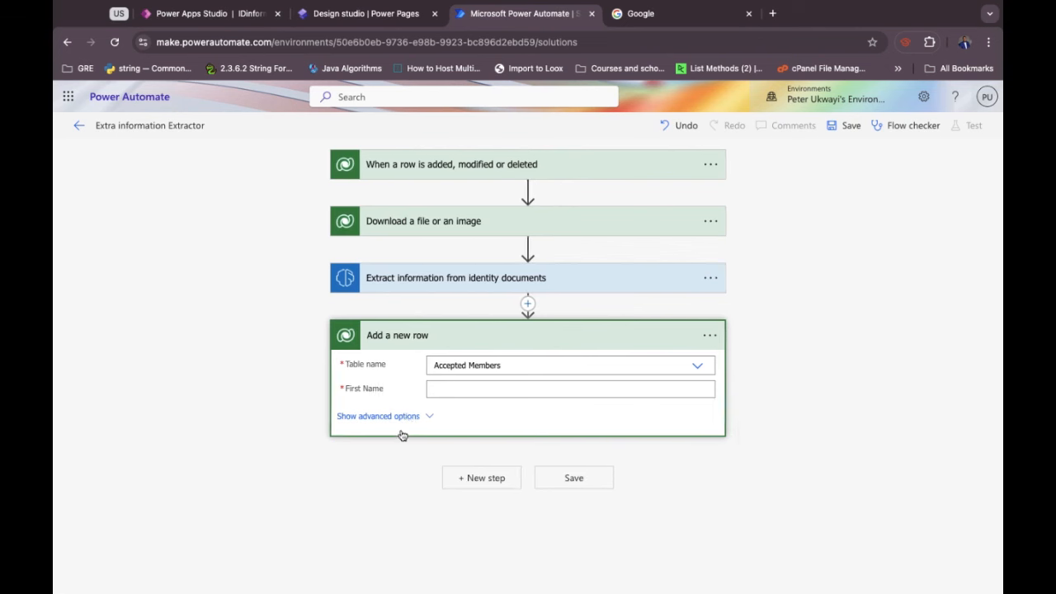
click(447, 390)
scroll(821, 522, down, 2)
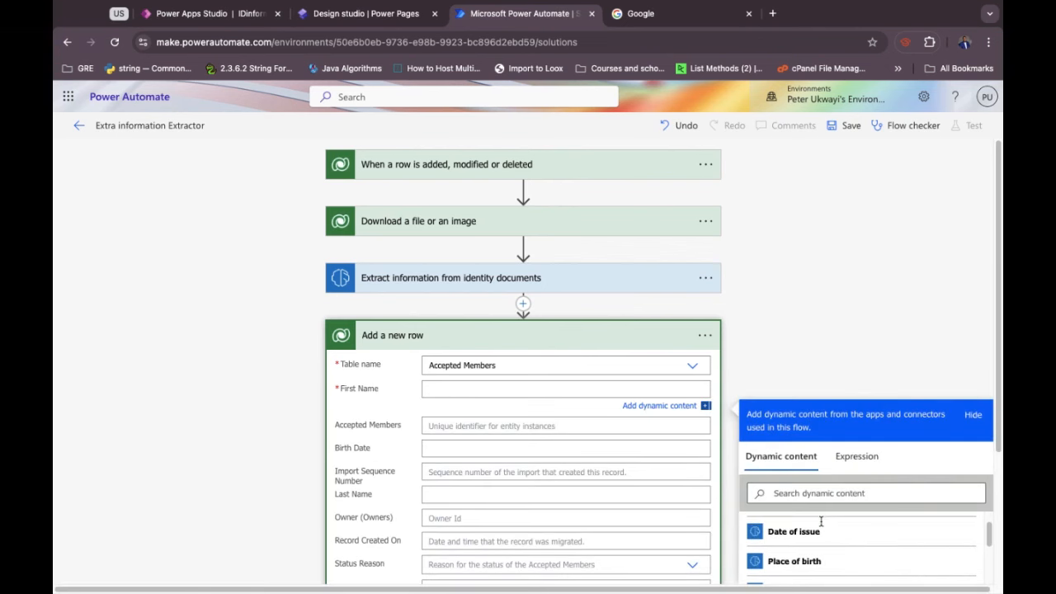
scroll(821, 521, down, 3)
click(801, 541)
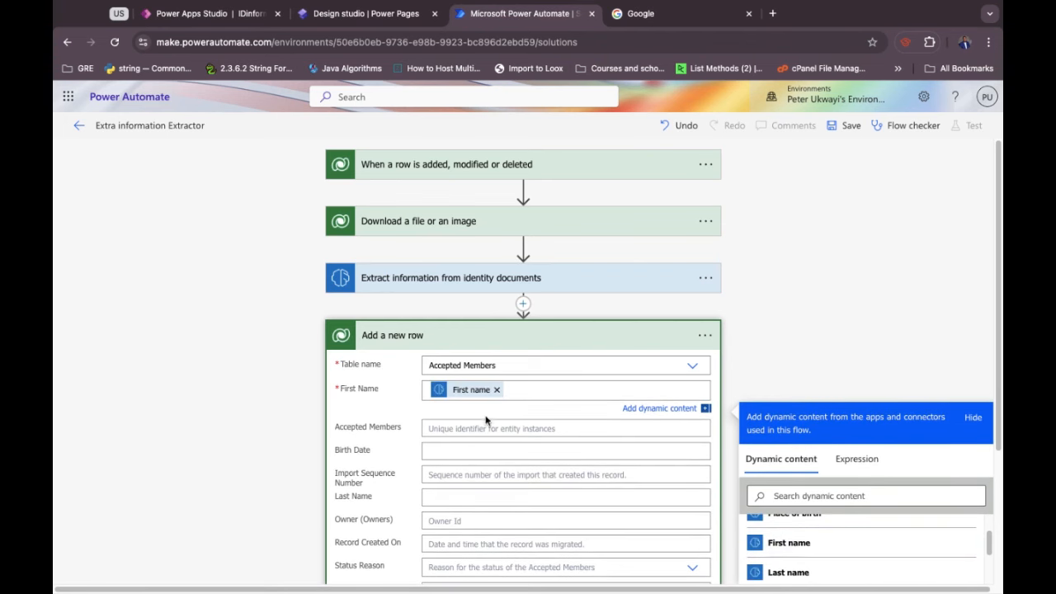
Fill Last Name and Birth Date with the extracted last name and Date of issue, then collapse the step.
scroll(462, 429, down, 4)
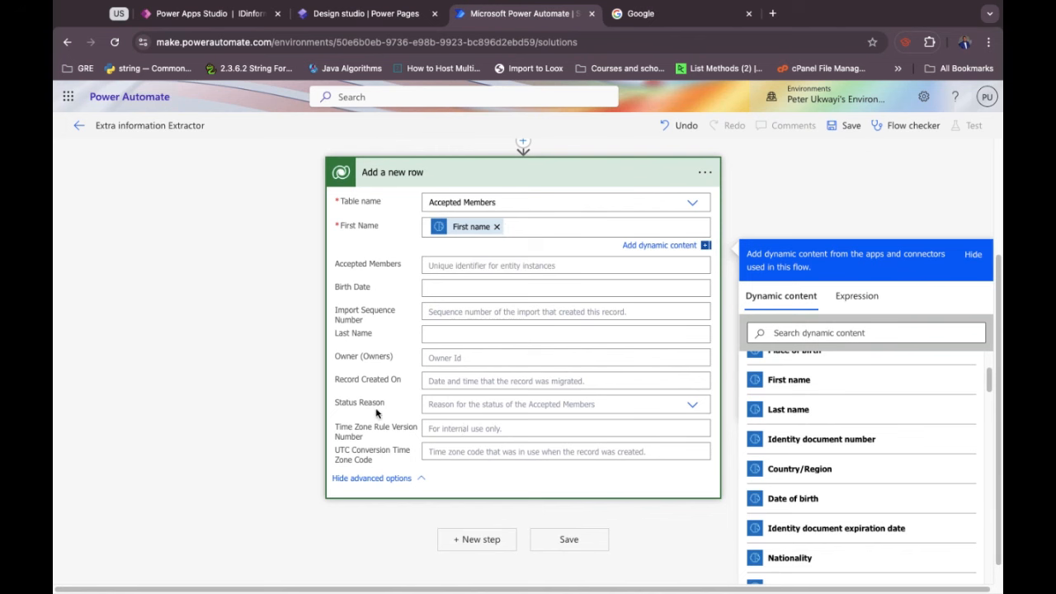
click(447, 334)
scroll(792, 495, down, 3)
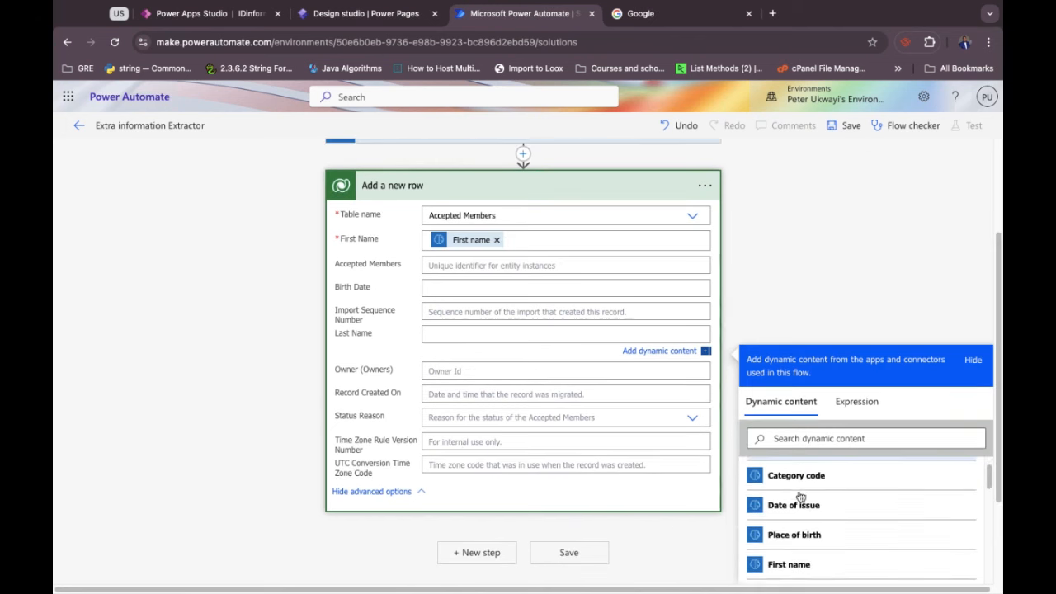
click(797, 535)
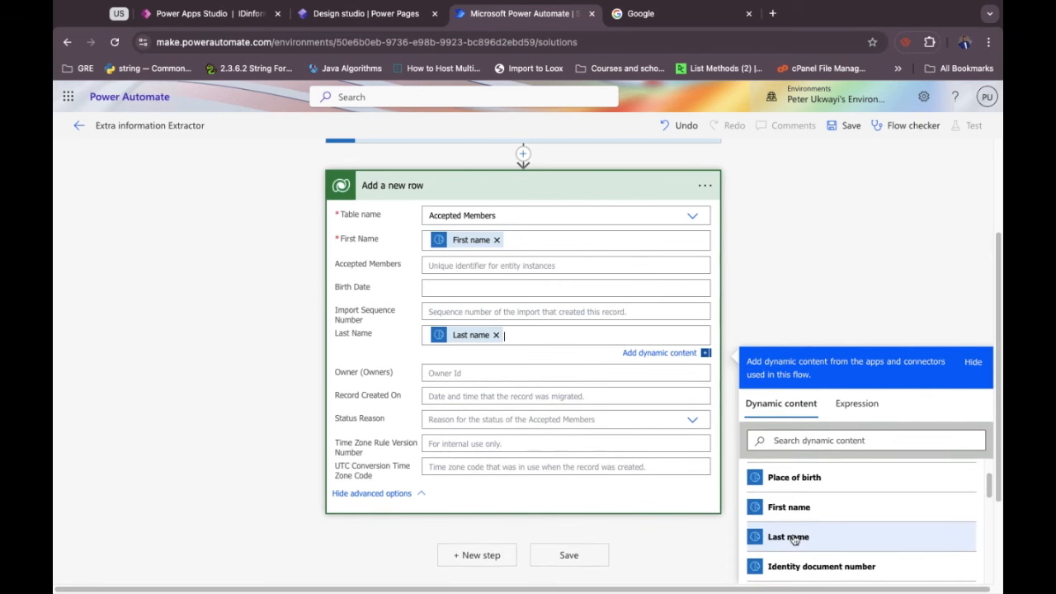
click(445, 287)
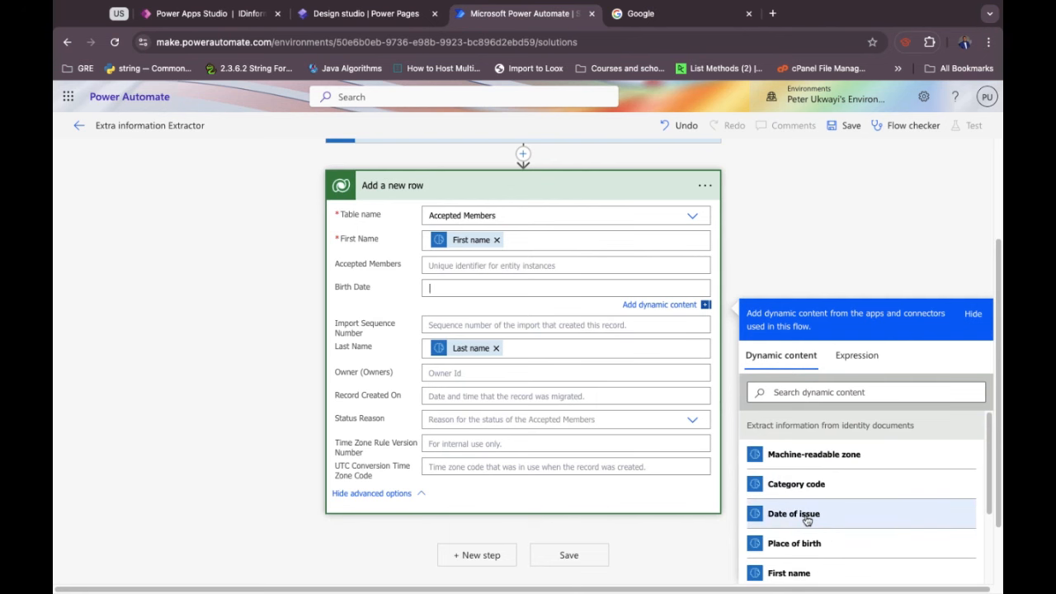
click(807, 517)
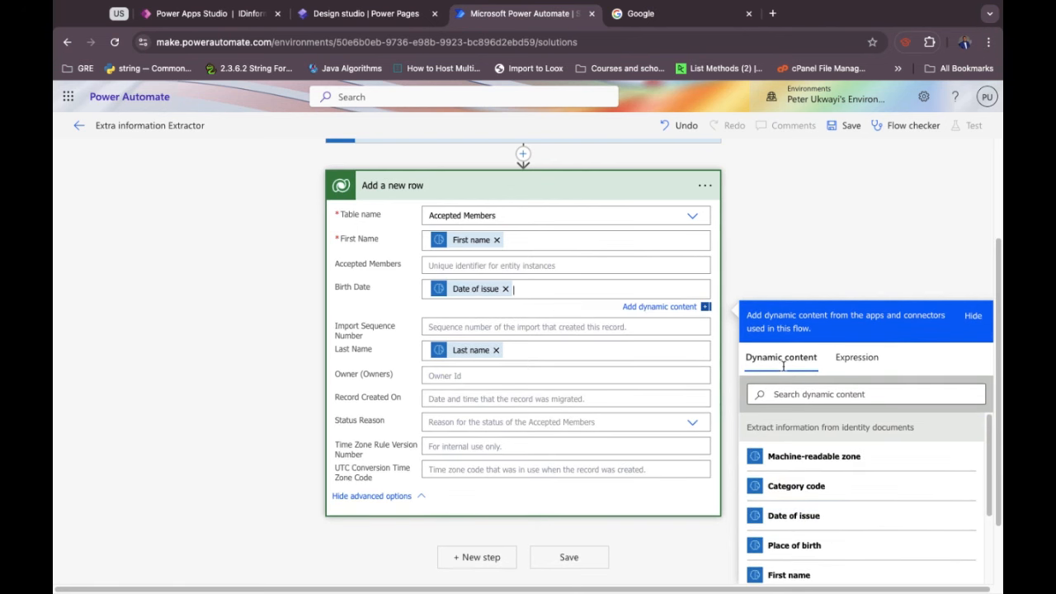
click(389, 312)
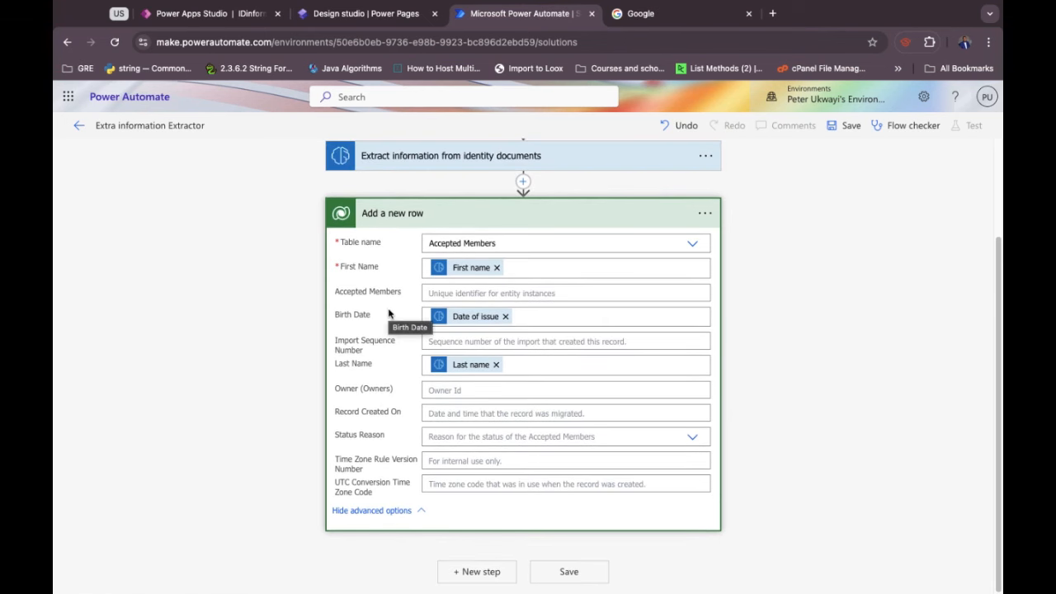
click(553, 221)
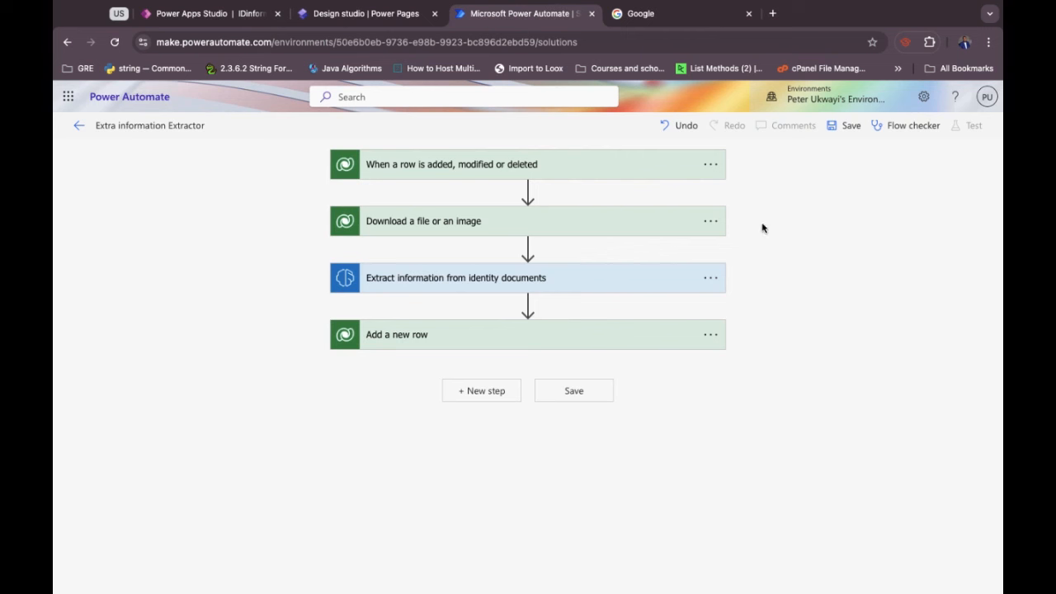
Save the flow and start a manual test from the Test Flow panel.
click(845, 125)
click(970, 131)
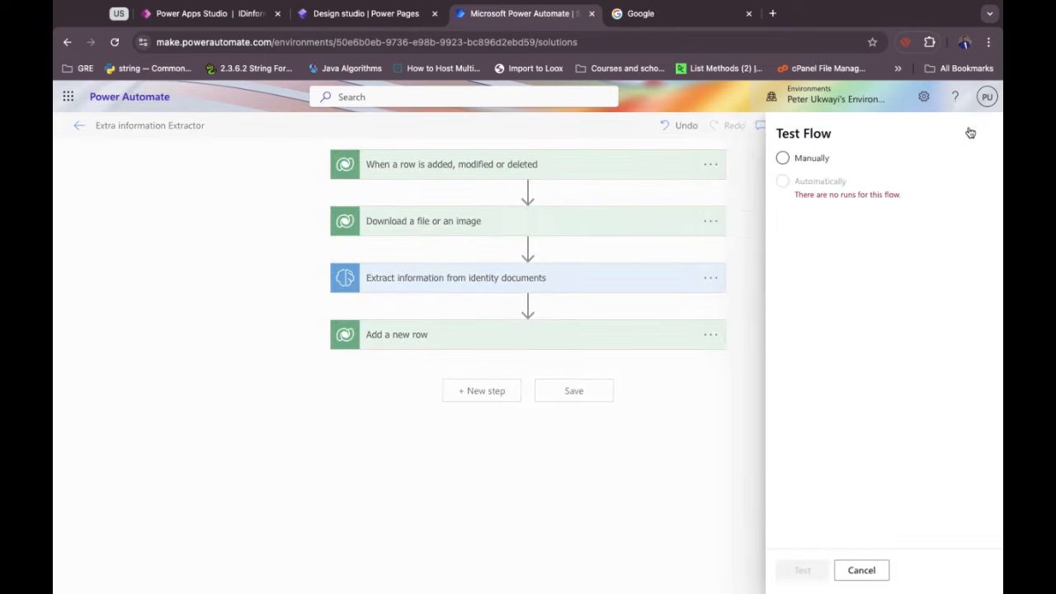
click(757, 158)
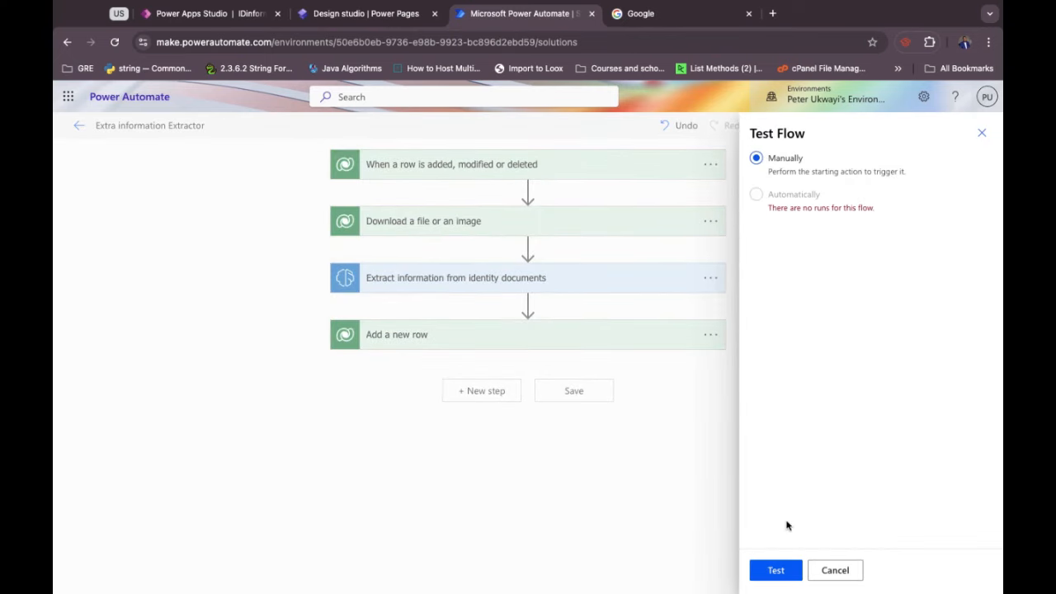
click(776, 570)
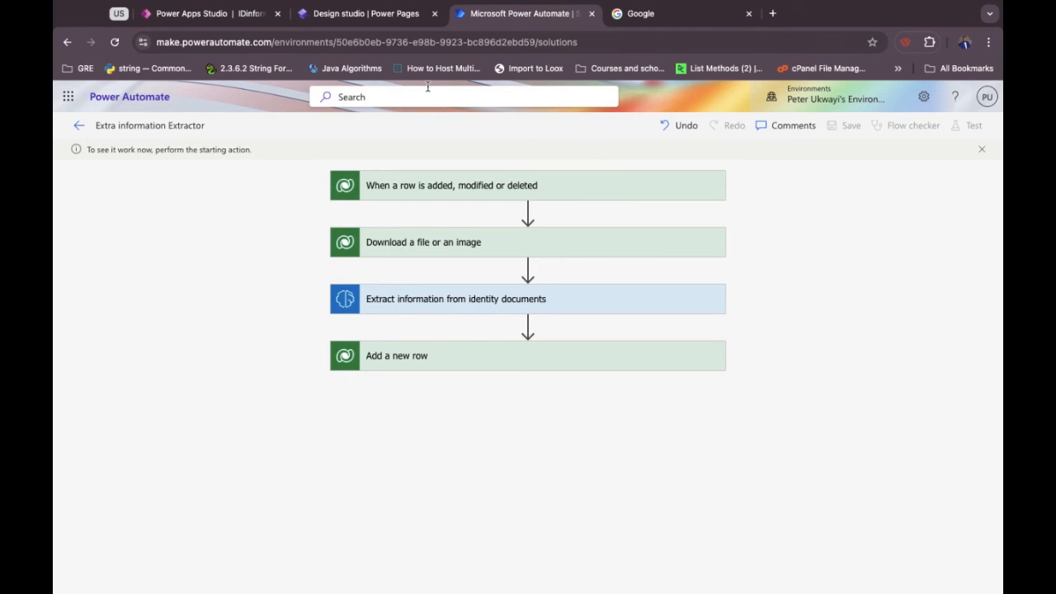
click(361, 22)
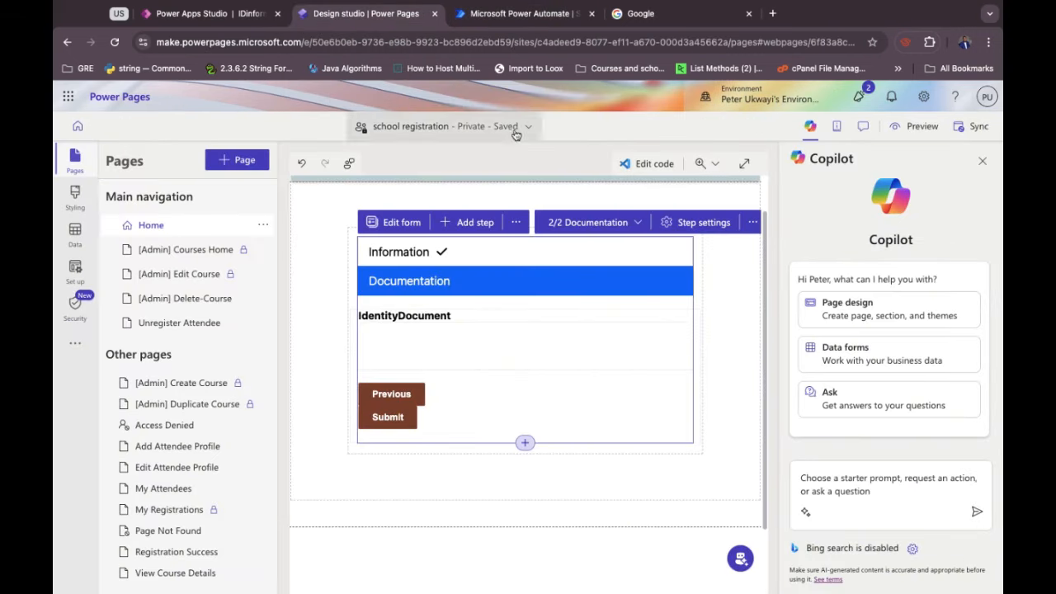
Preview the Power Pages site at Desktop size.
click(910, 125)
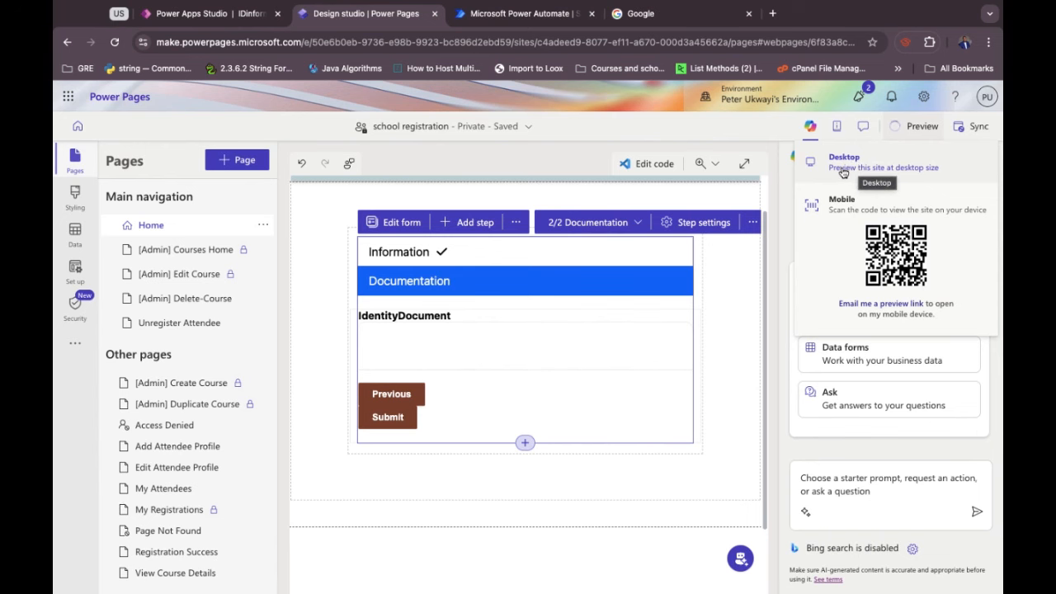
click(842, 168)
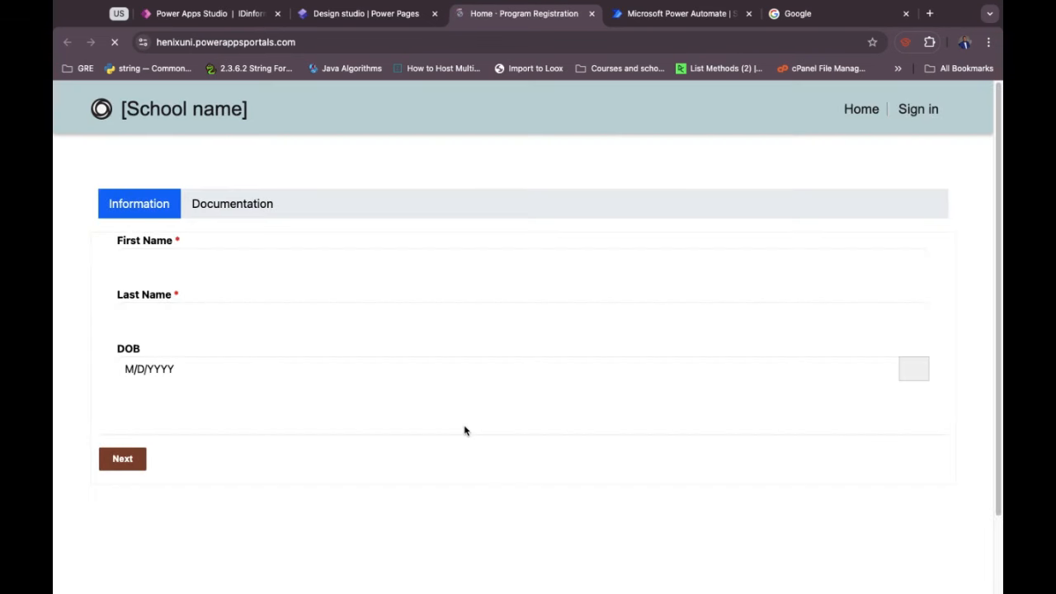
click(209, 266)
click(199, 264)
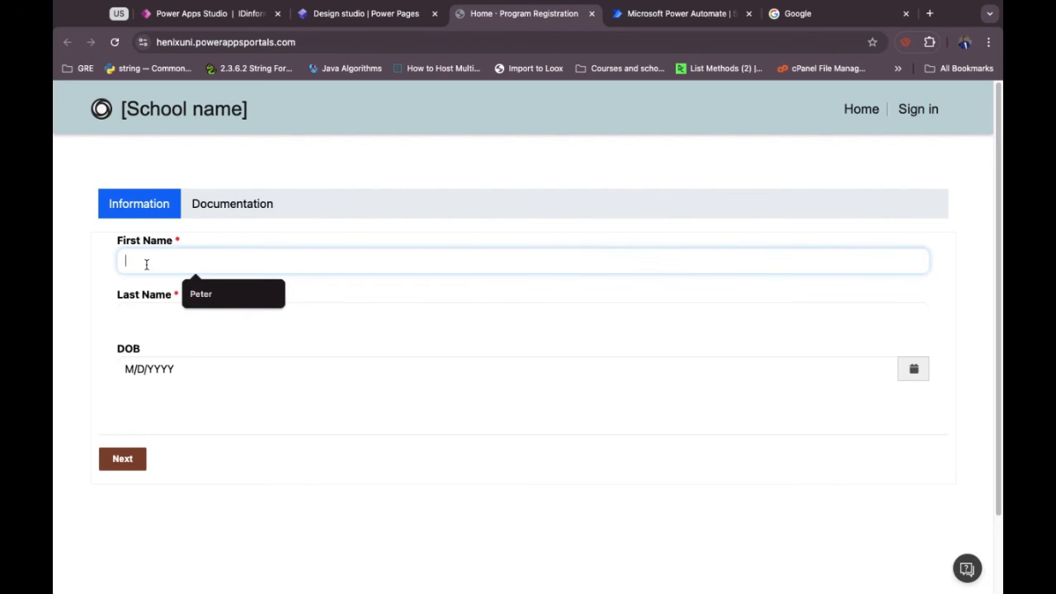
text(Jen)
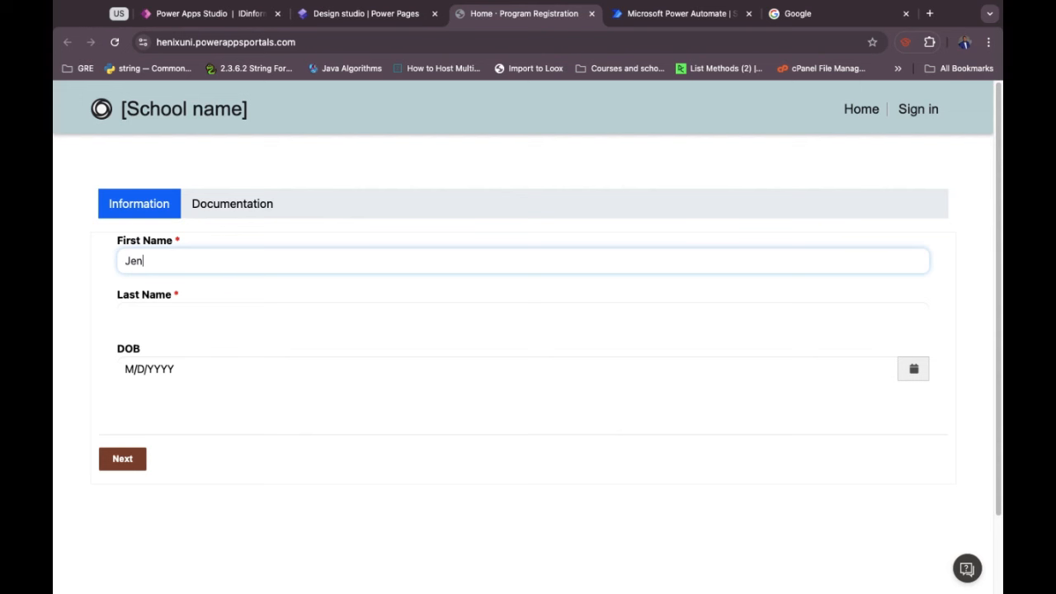
text(nefer)
key(BackSpace)
key(BackSpace)
key(BackSpace)
key(BackSpace)
key(BackSpace)
text(ifer)
click(143, 313)
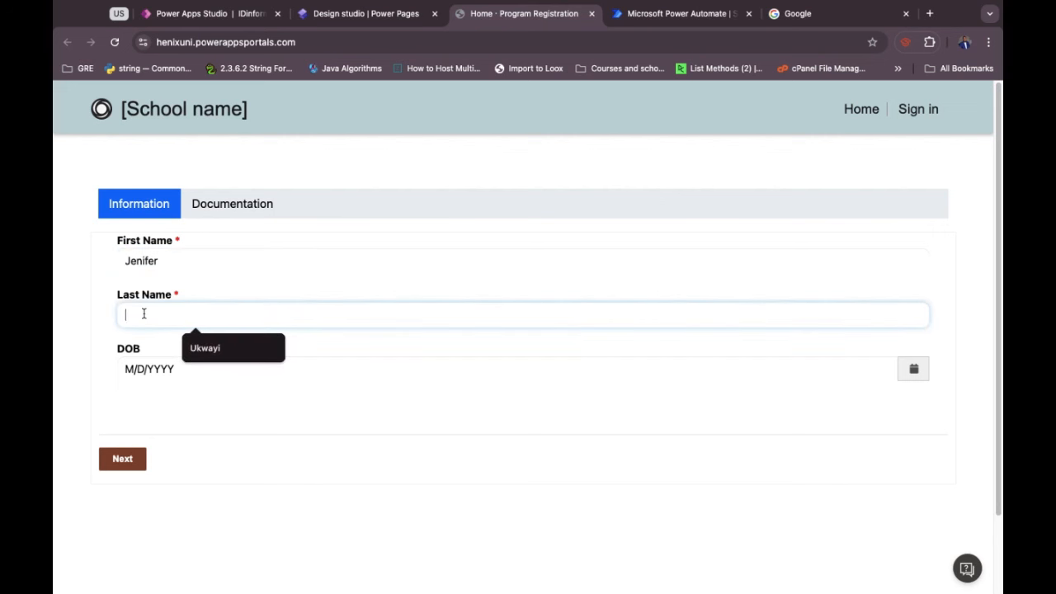
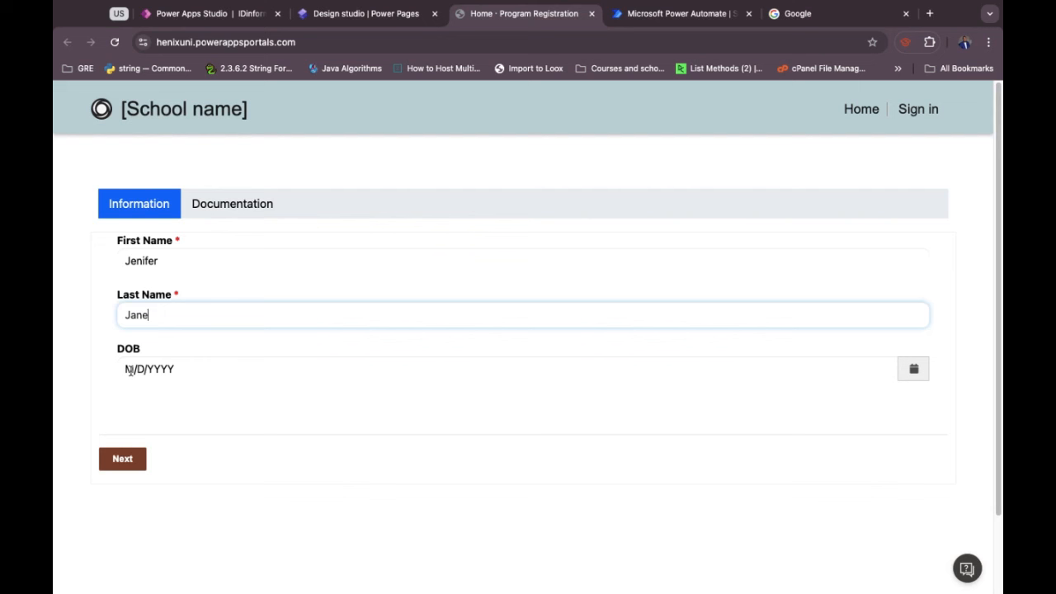
click(129, 370)
text(8)
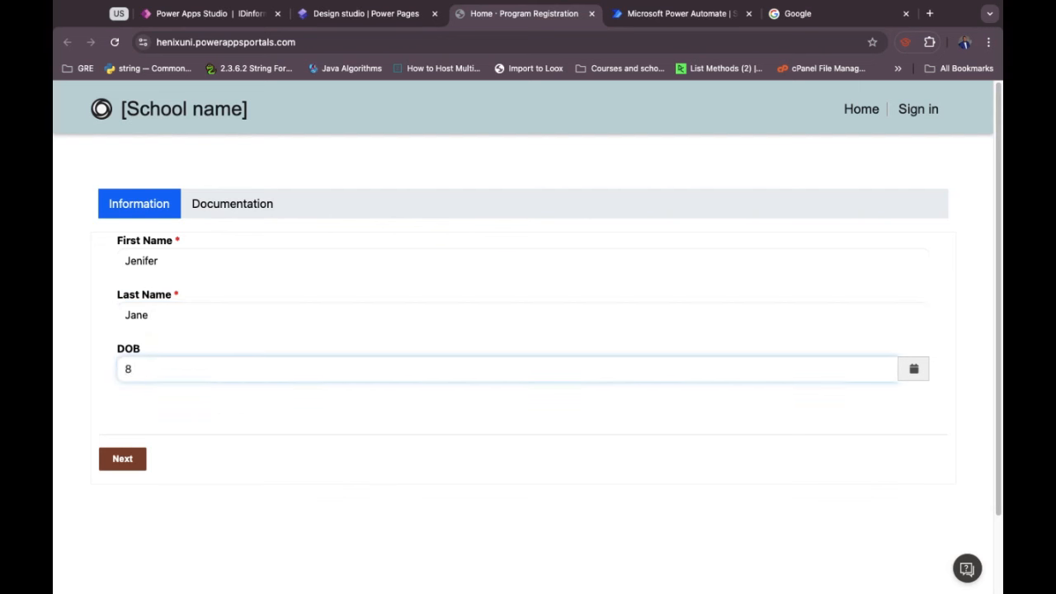
text(/8/1998)
click(132, 464)
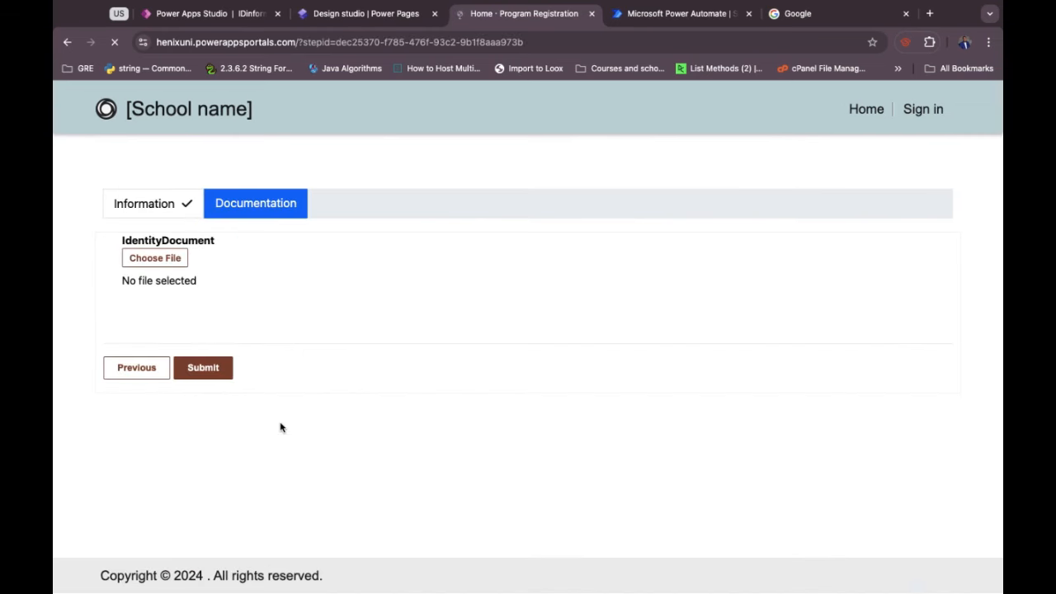
Attach the passport screenshot as the IdentityDocument, submit the registration, and check the flow run.
click(139, 263)
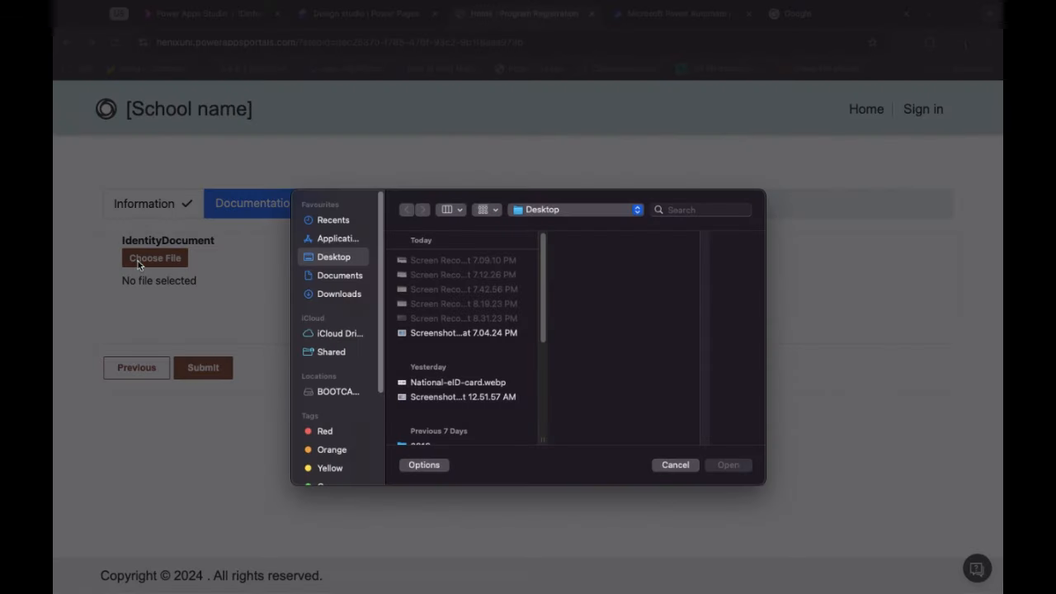
click(446, 333)
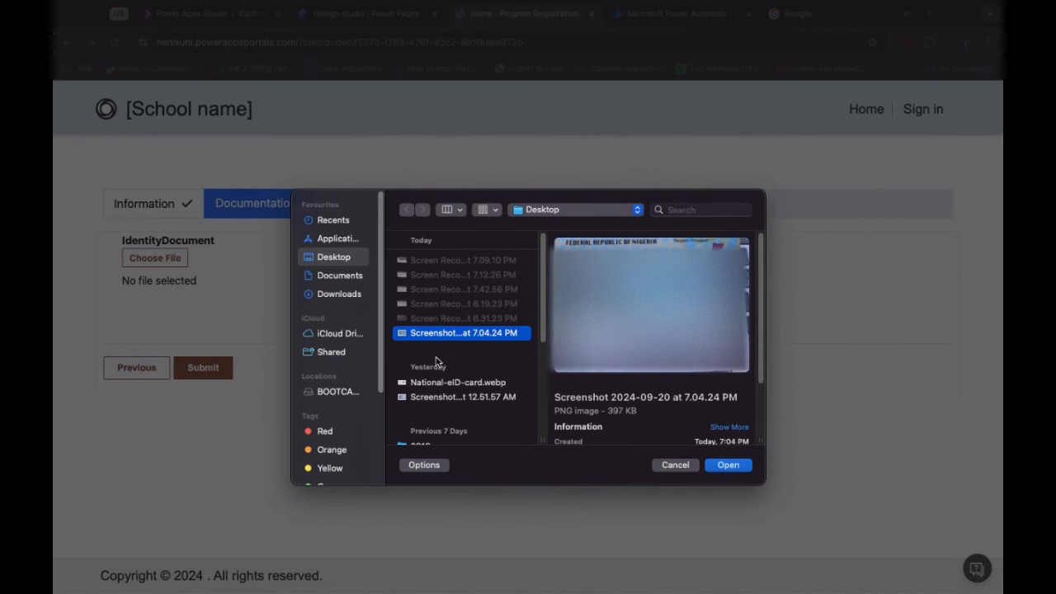
click(440, 399)
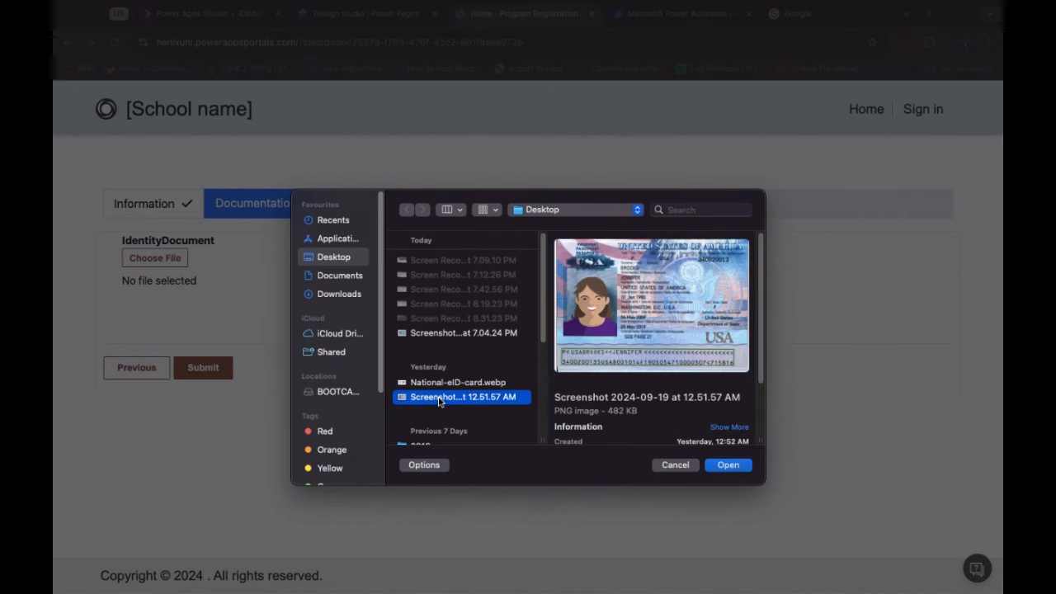
click(728, 466)
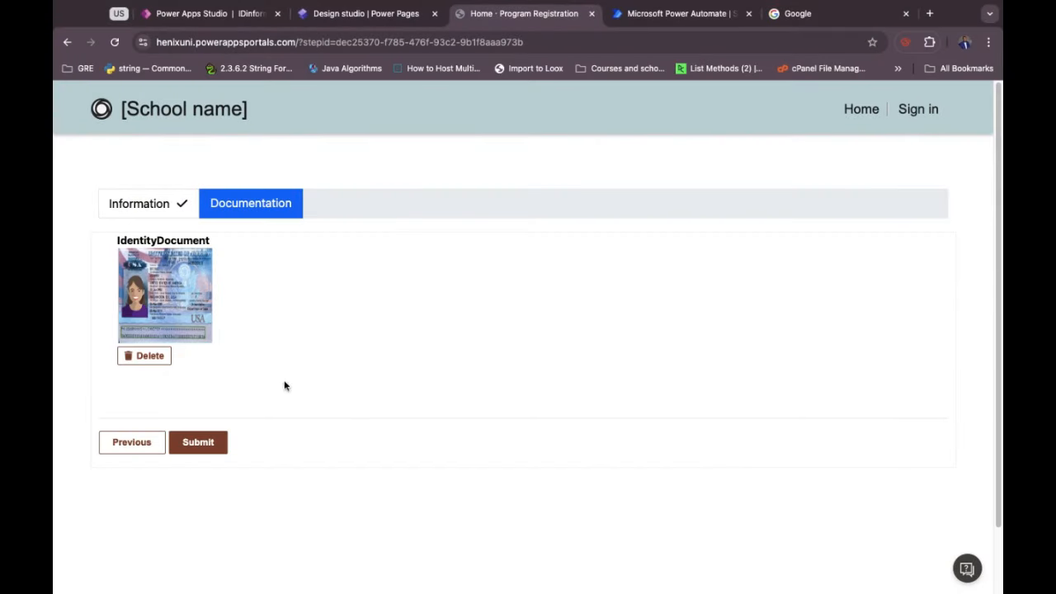
click(205, 443)
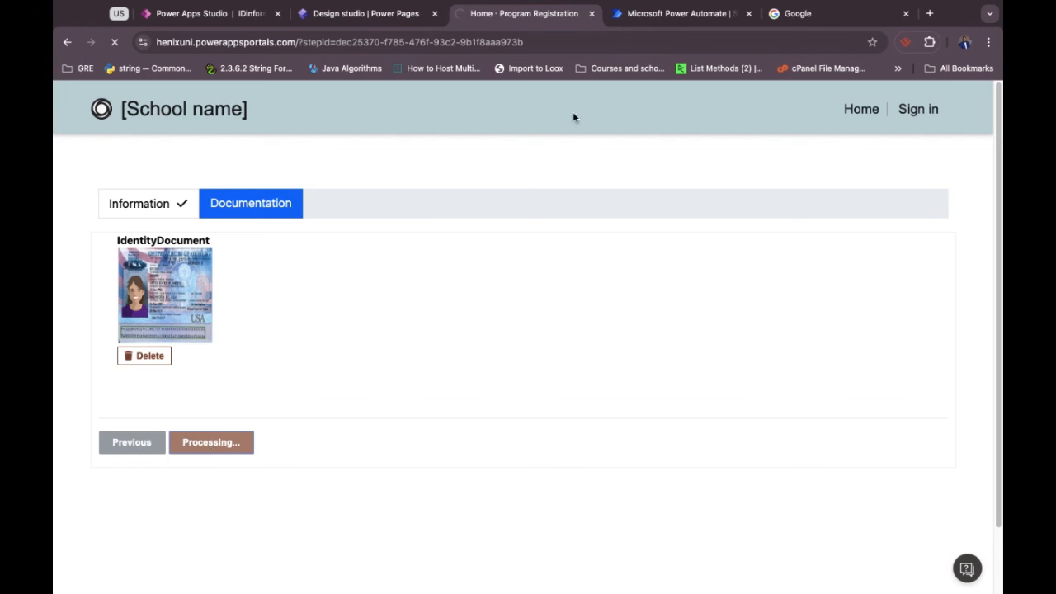
click(632, 15)
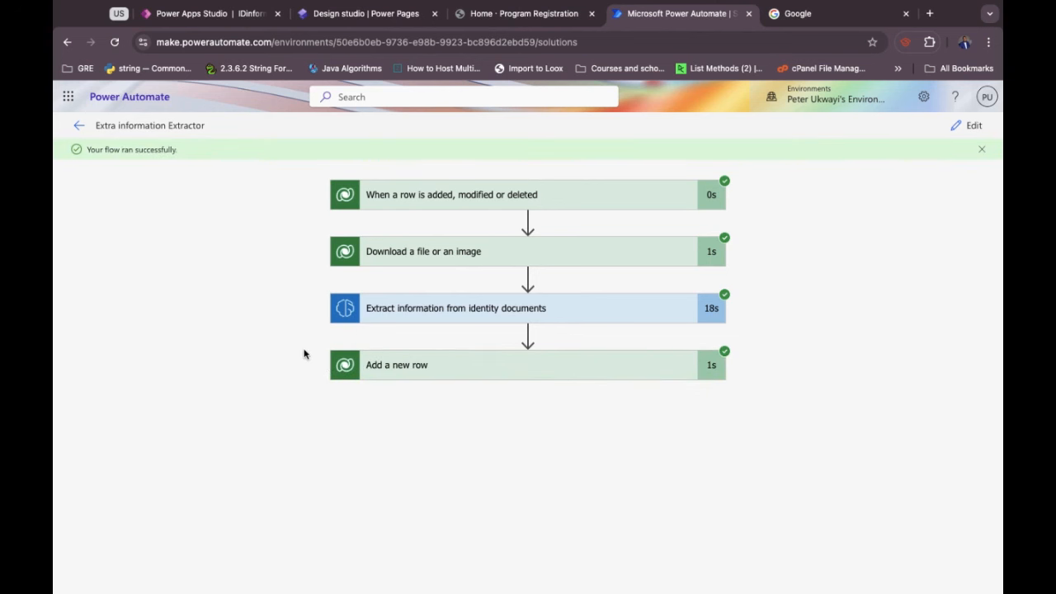
Review the identity fields extracted by the Extract information step.
click(572, 312)
scroll(571, 313, down, 5)
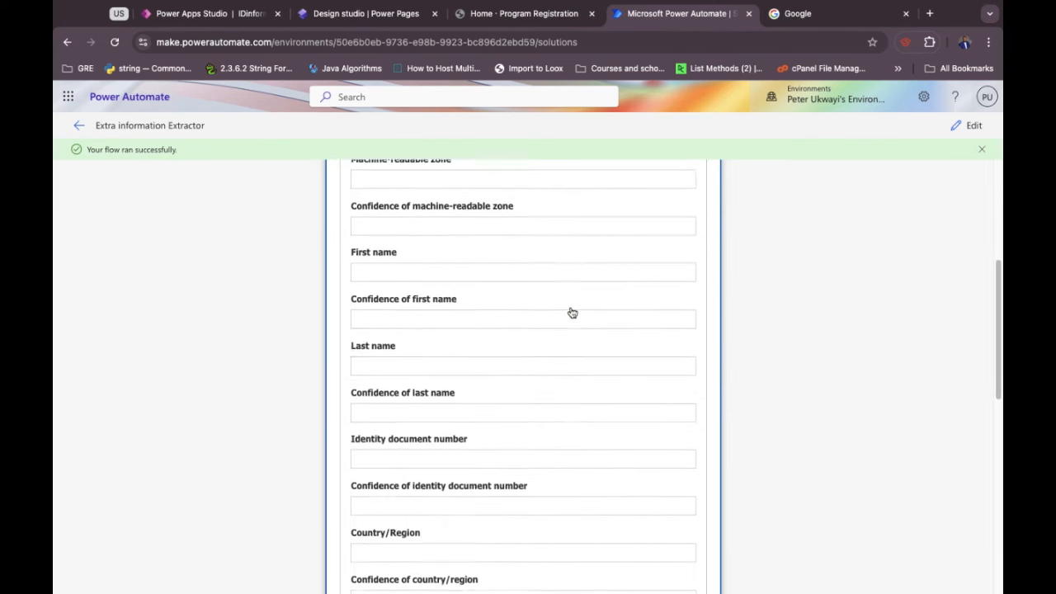
scroll(487, 368, down, 4)
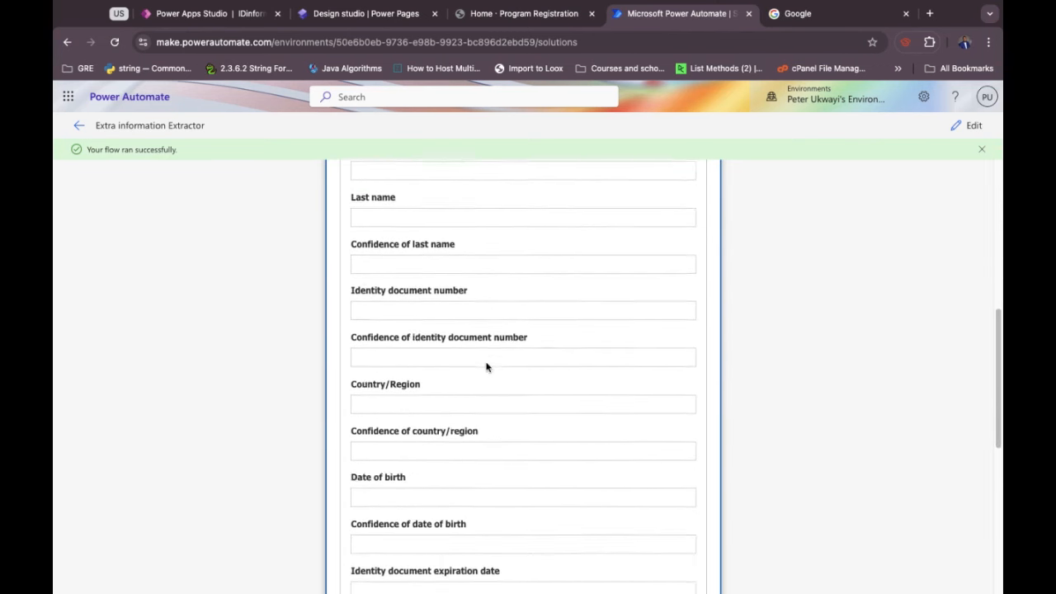
scroll(486, 367, up, 7)
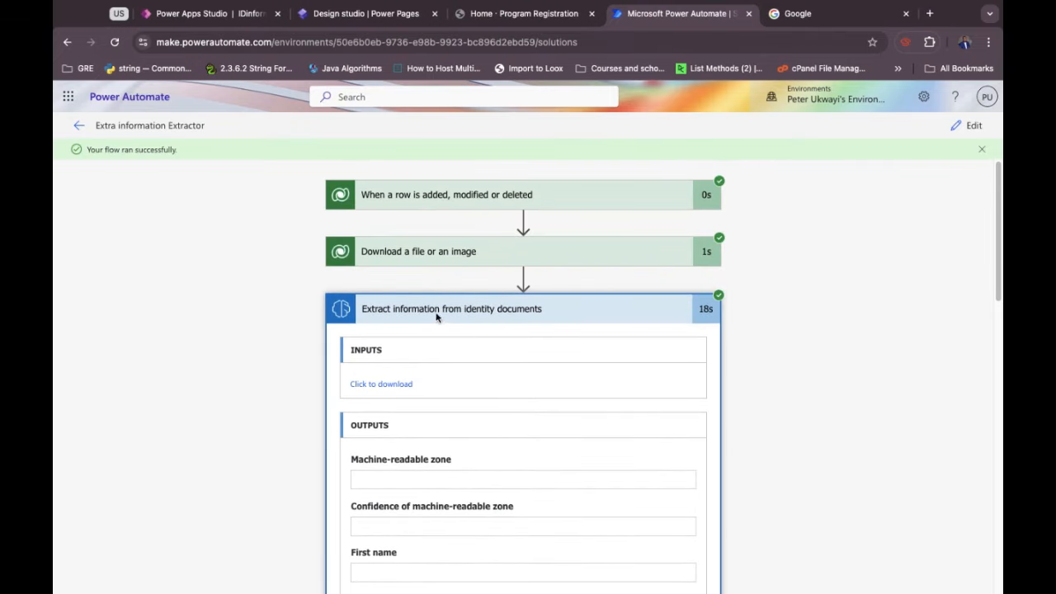
click(435, 310)
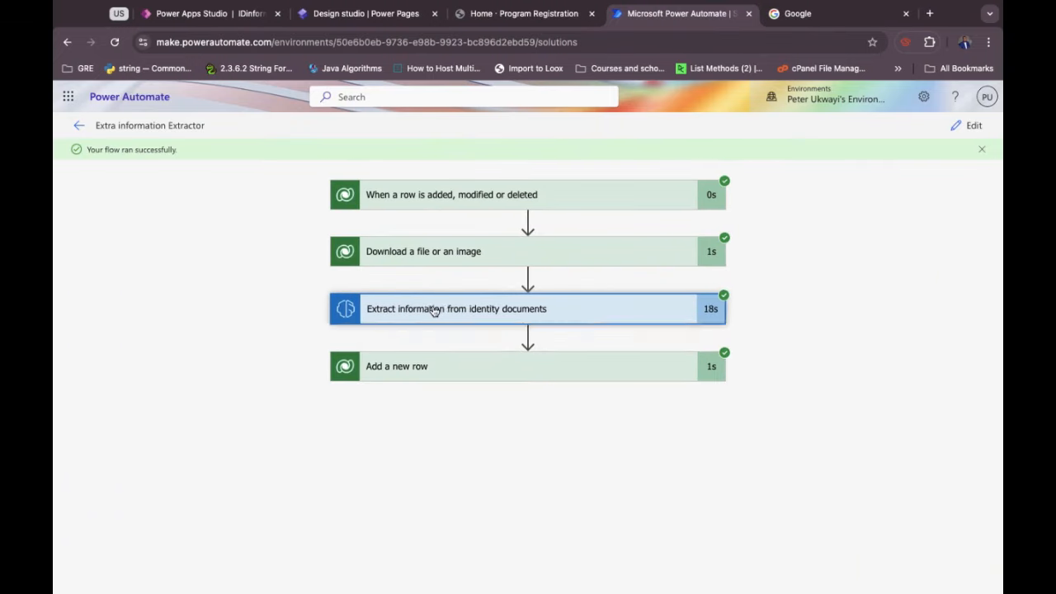
Show all output values of the Add a new row step's Accepted Members record.
click(487, 374)
scroll(488, 375, down, 4)
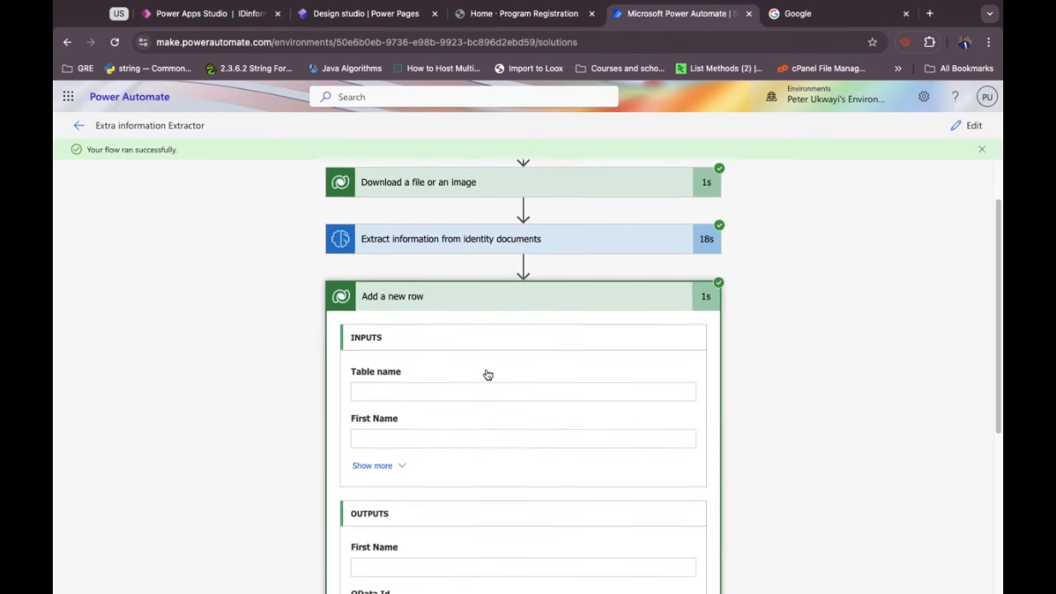
scroll(487, 375, down, 2)
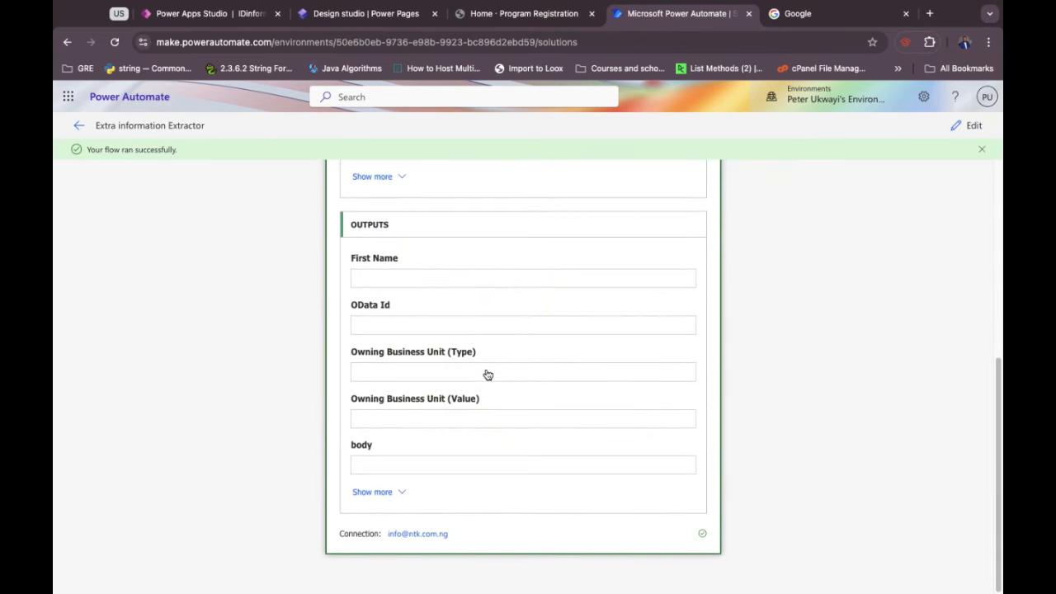
click(384, 495)
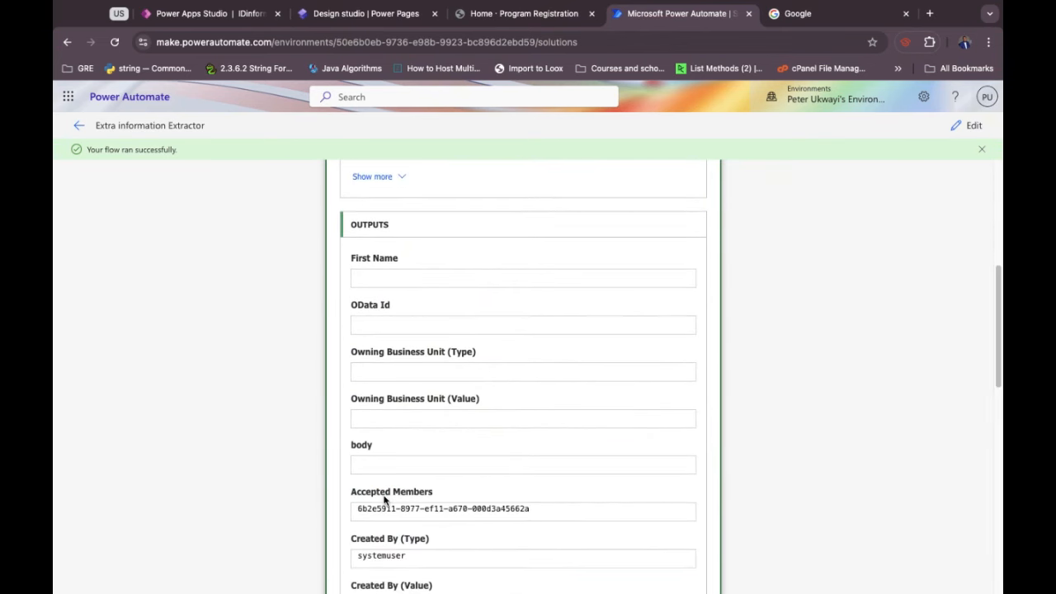
scroll(384, 499, down, 1)
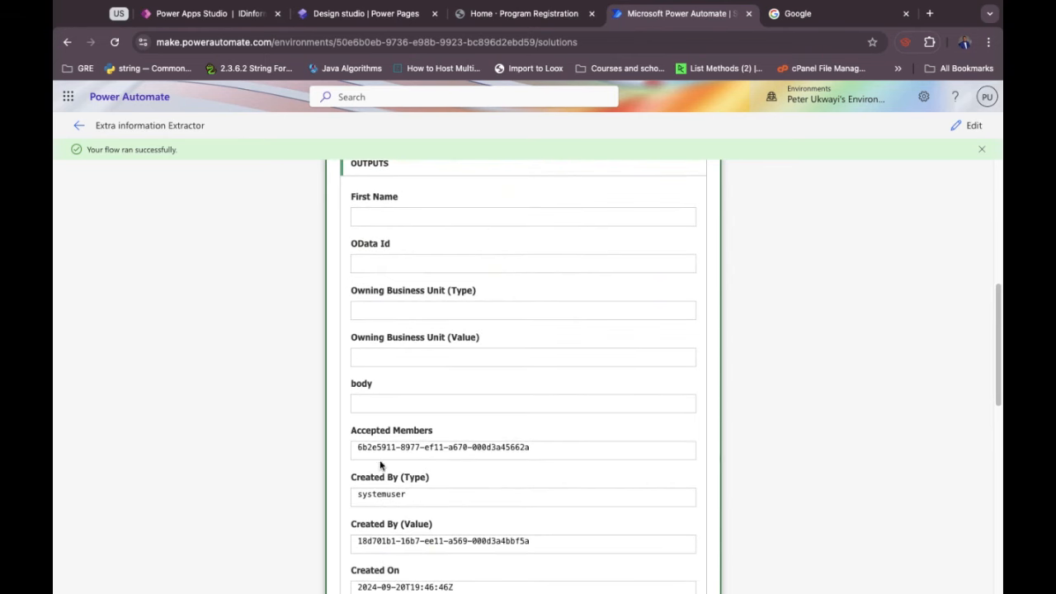
scroll(380, 466, down, 5)
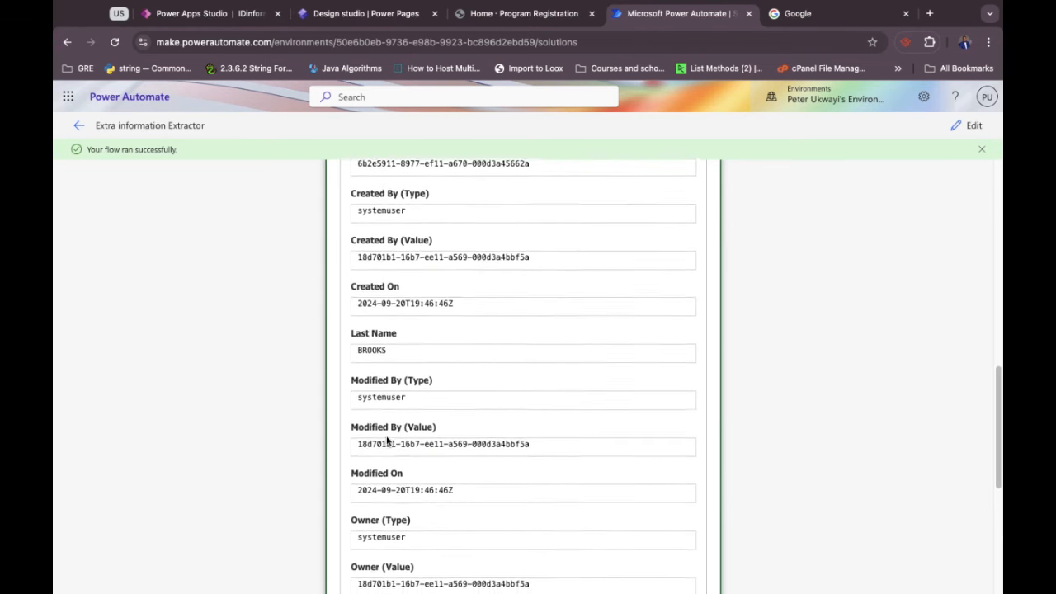
scroll(387, 441, down, 6)
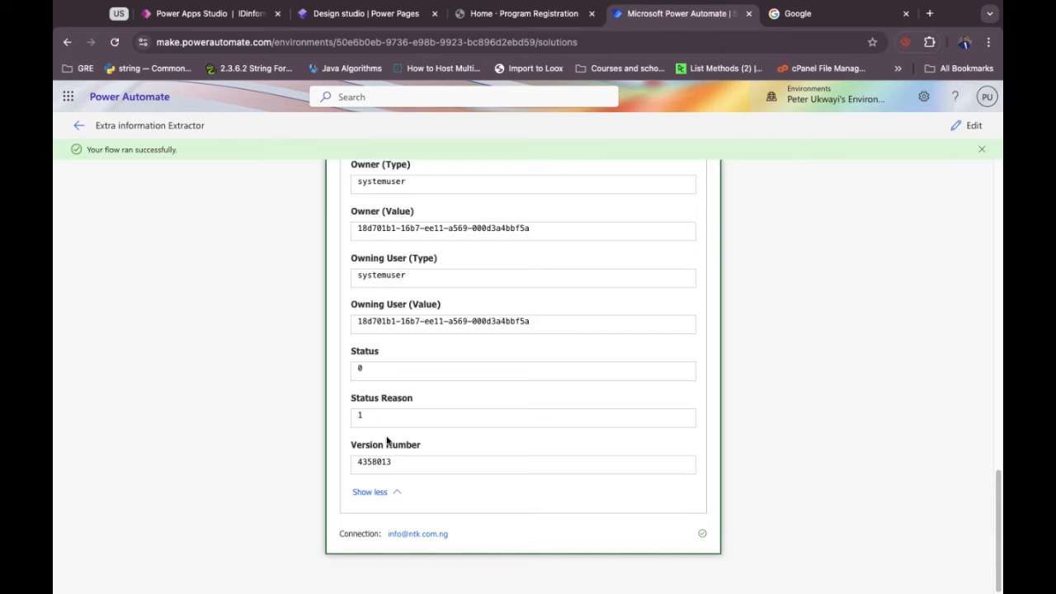
scroll(387, 441, up, 4)
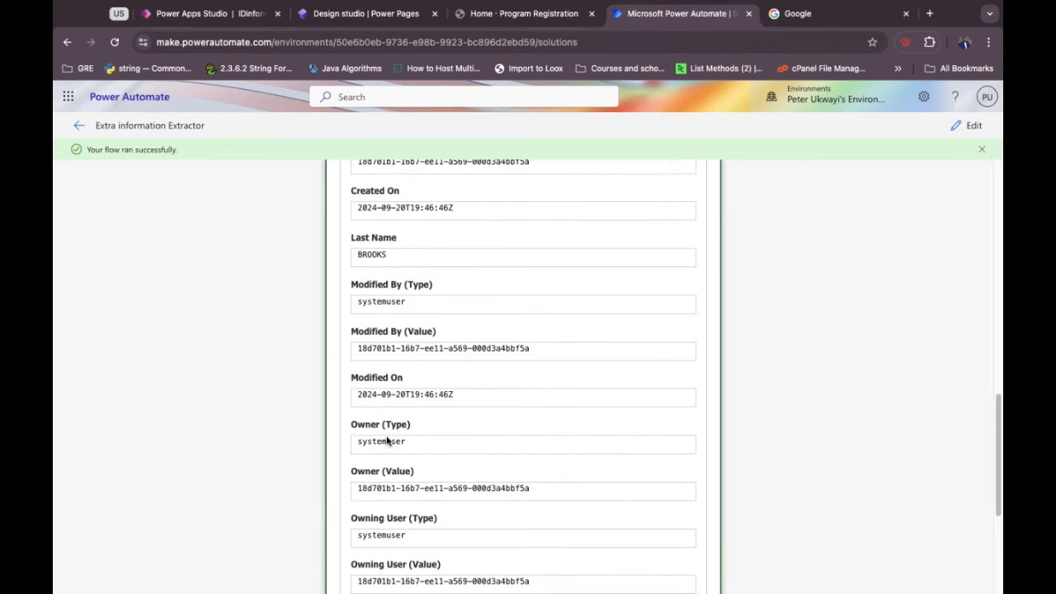
scroll(438, 334, up, 3)
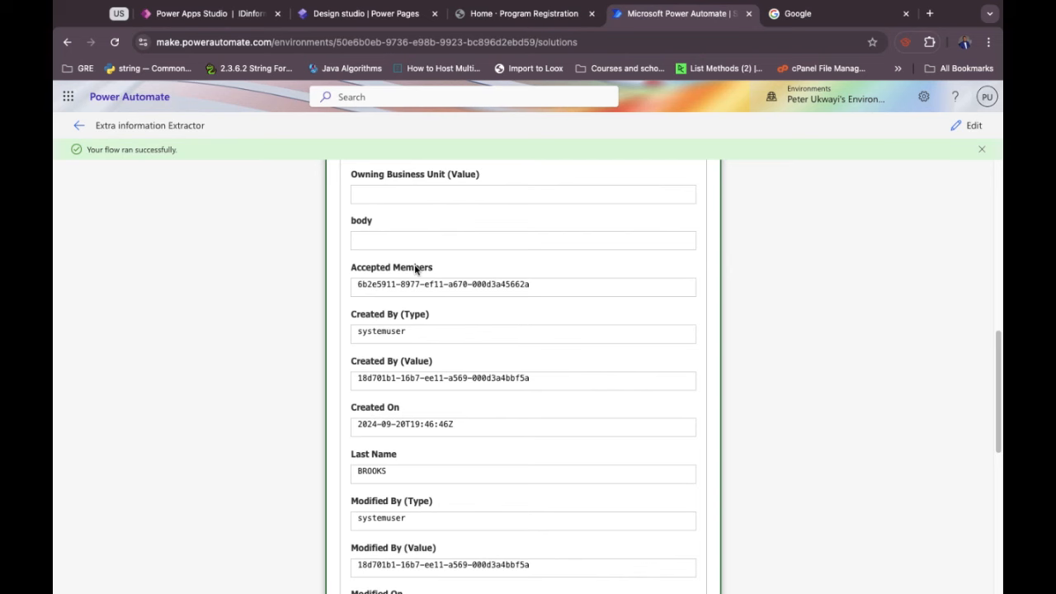
scroll(414, 264, up, 1)
scroll(416, 268, up, 4)
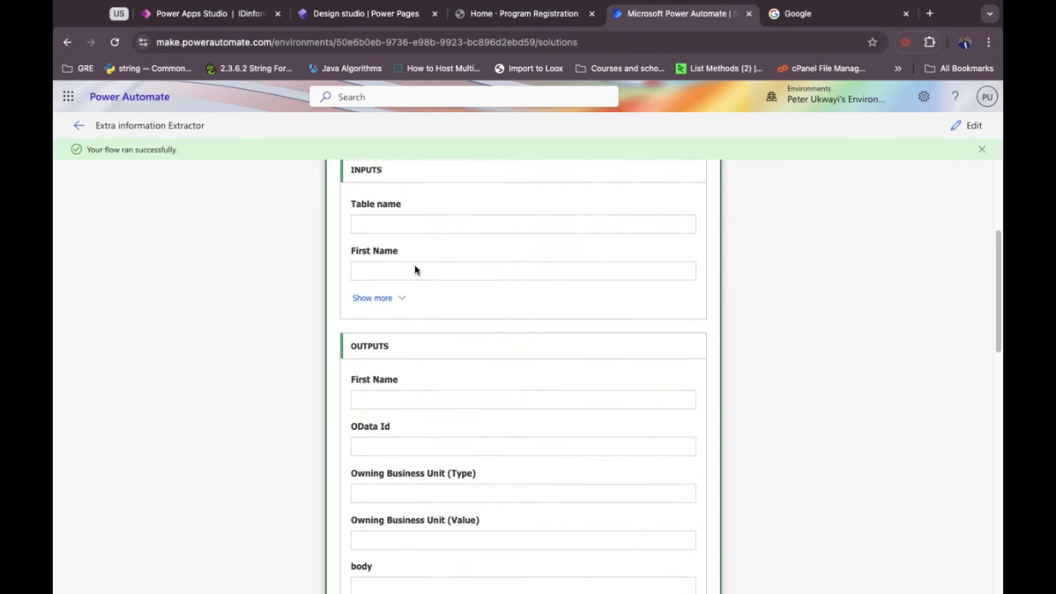
scroll(407, 404, up, 3)
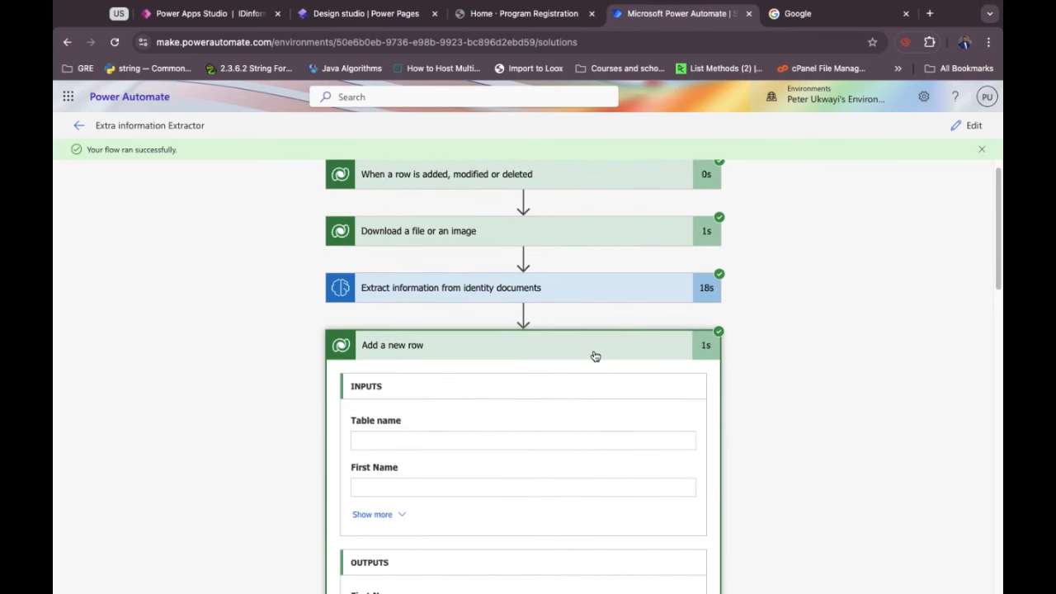
Edit the flow and expand the trigger and the Download a file or an image step.
click(972, 127)
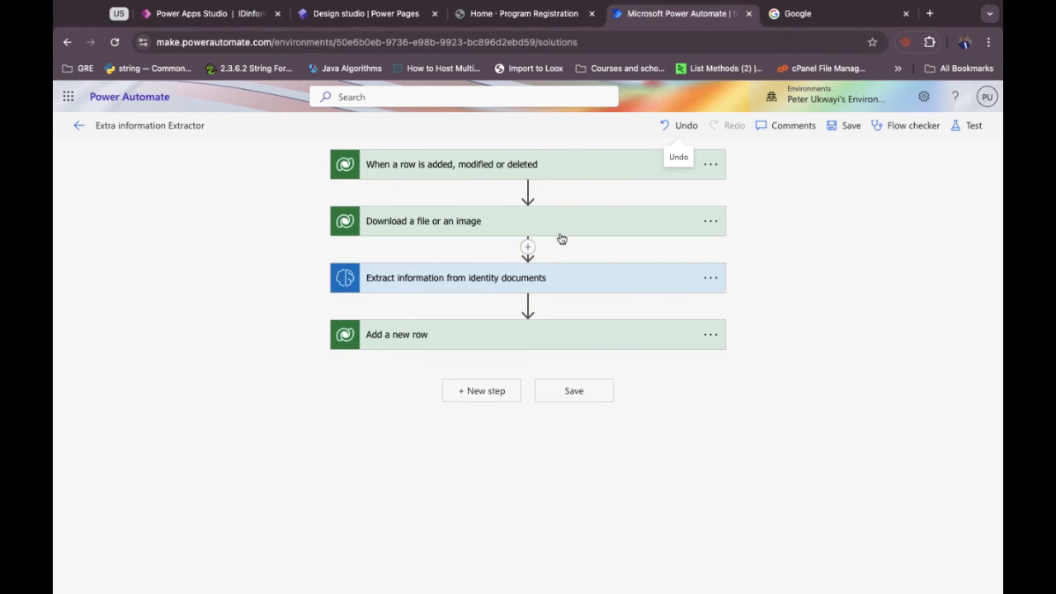
click(527, 169)
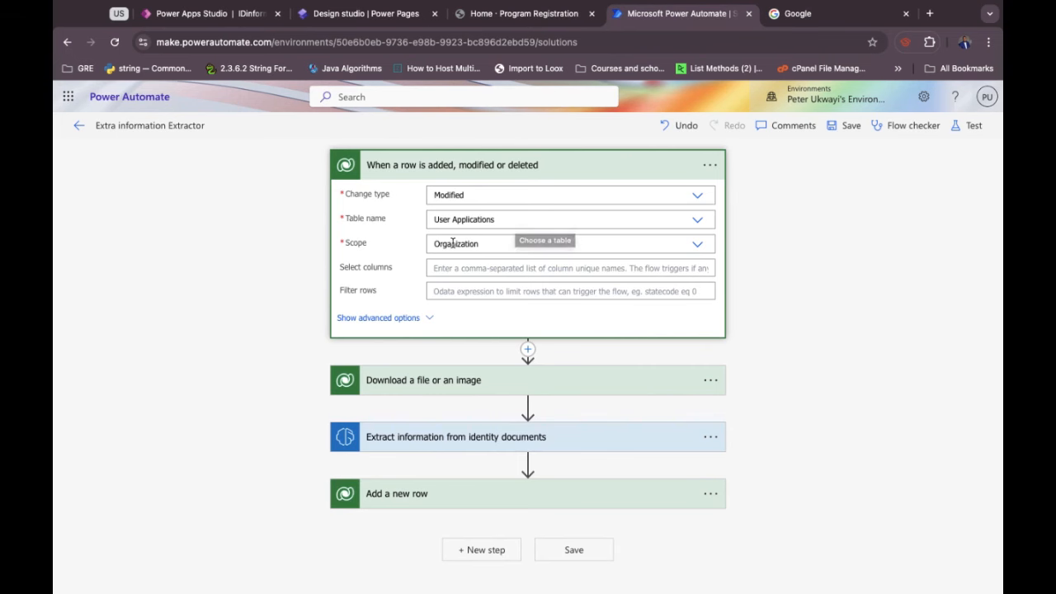
click(434, 381)
scroll(433, 380, down, 3)
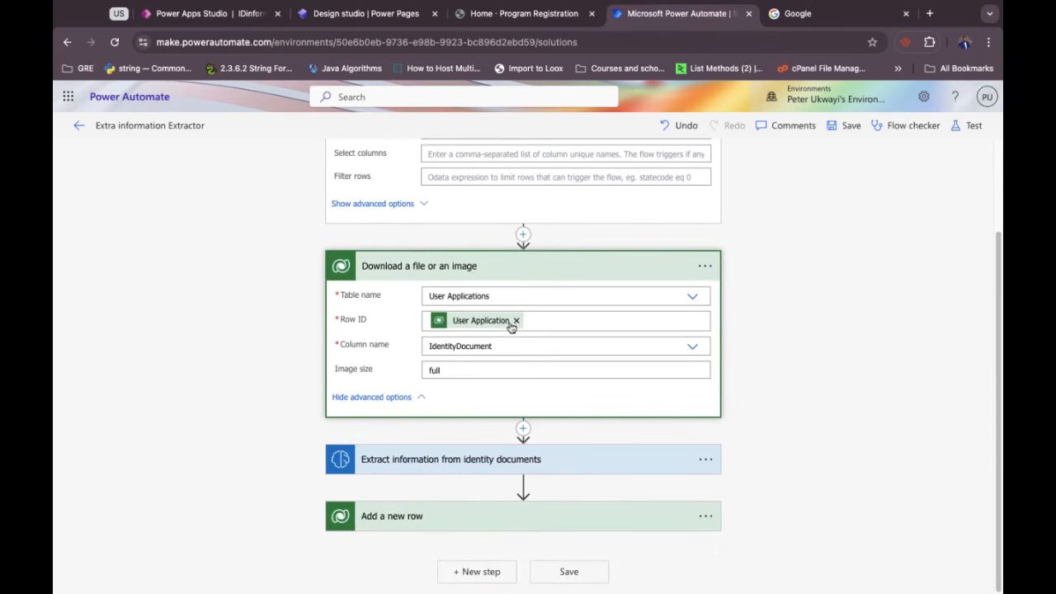
Set the download step's Row ID to User Application and inspect the extraction step's input.
click(515, 321)
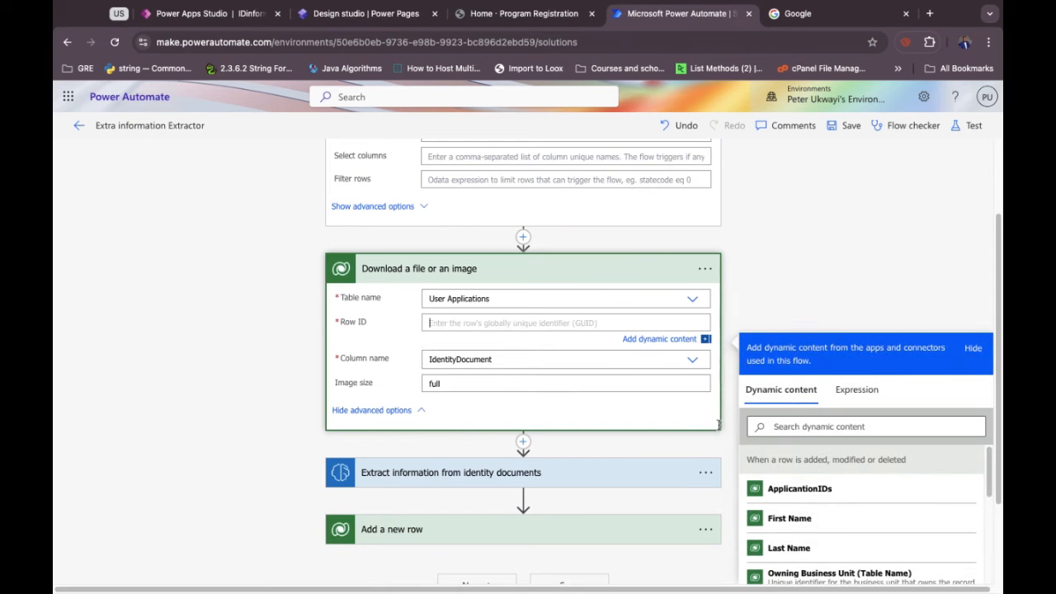
scroll(808, 491, down, 3)
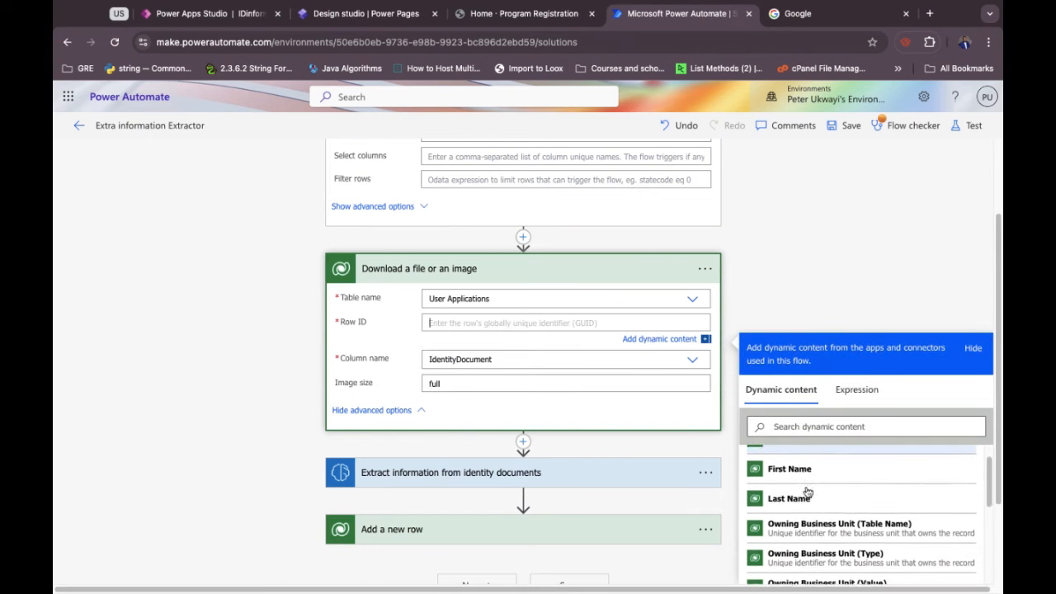
scroll(808, 492, up, 2)
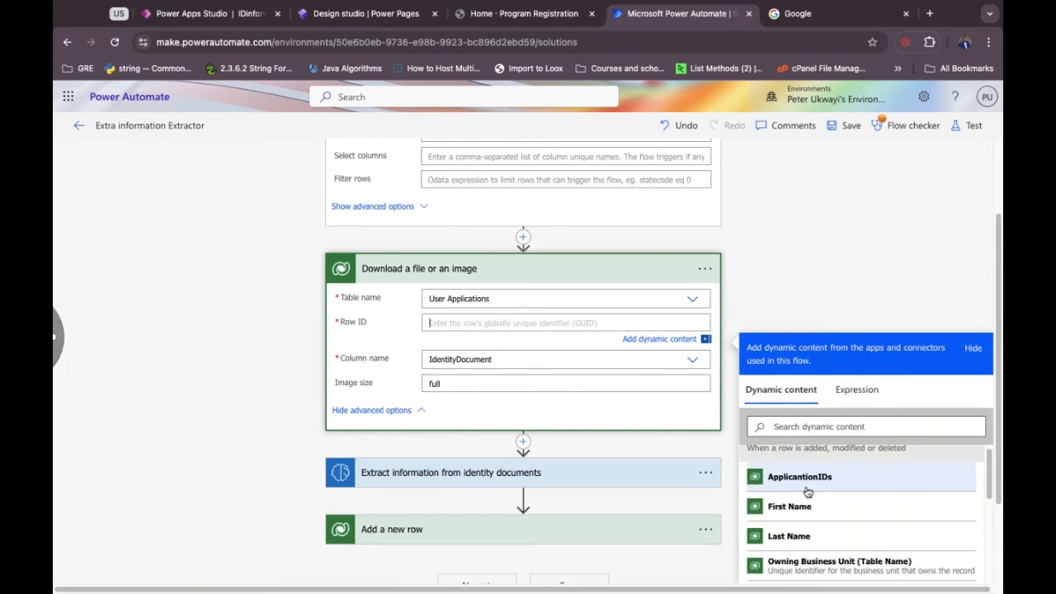
scroll(825, 516, down, 4)
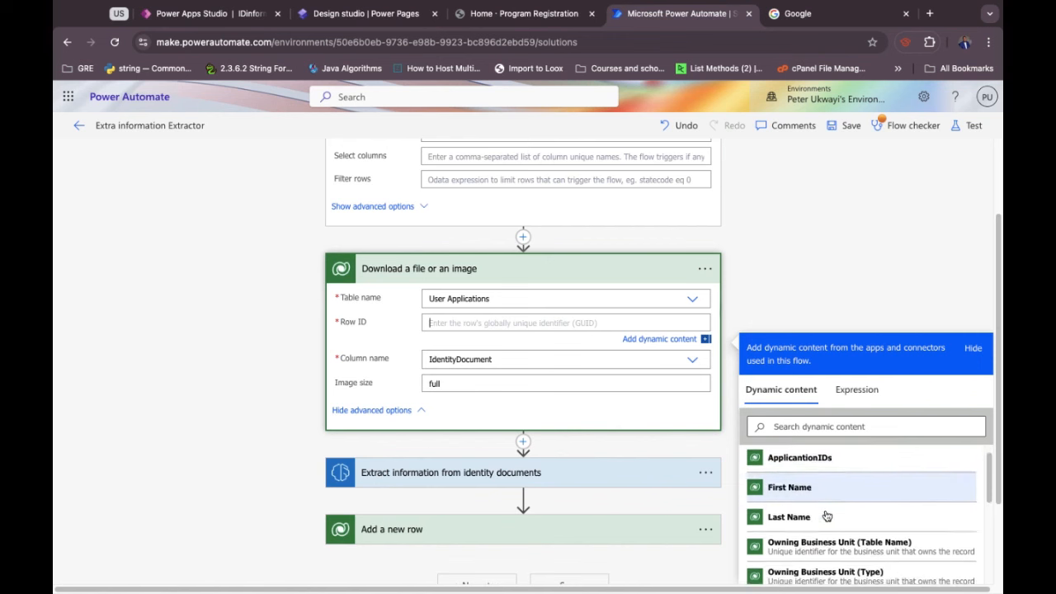
scroll(826, 516, down, 5)
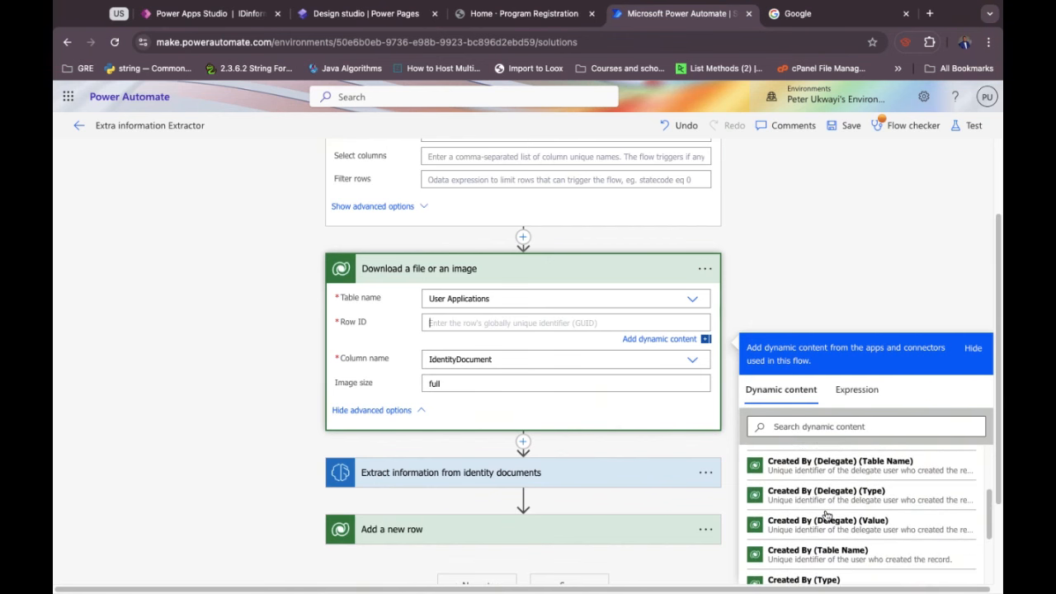
scroll(825, 515, down, 10)
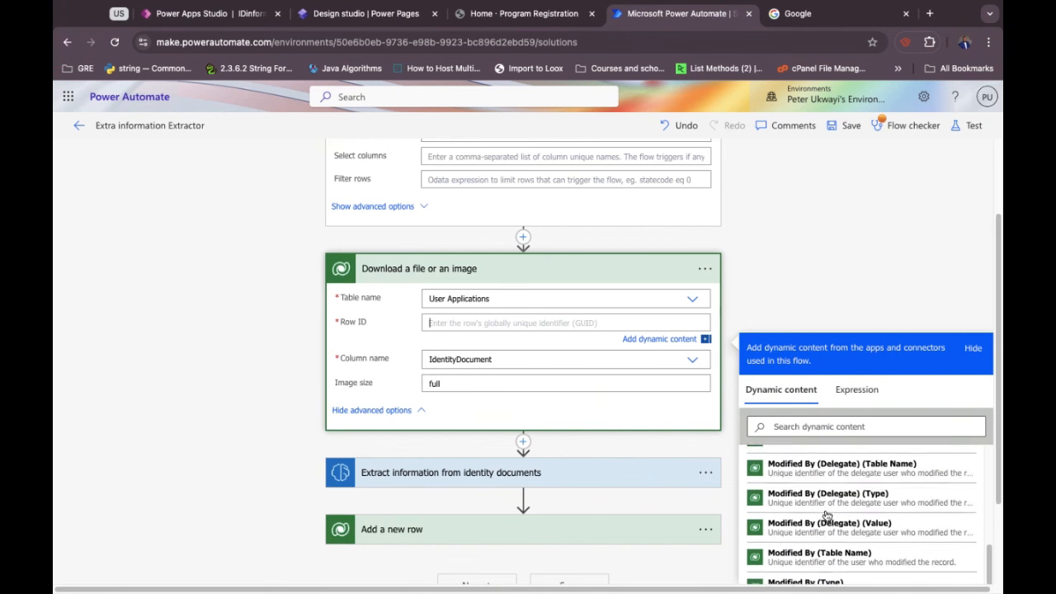
scroll(826, 516, down, 10)
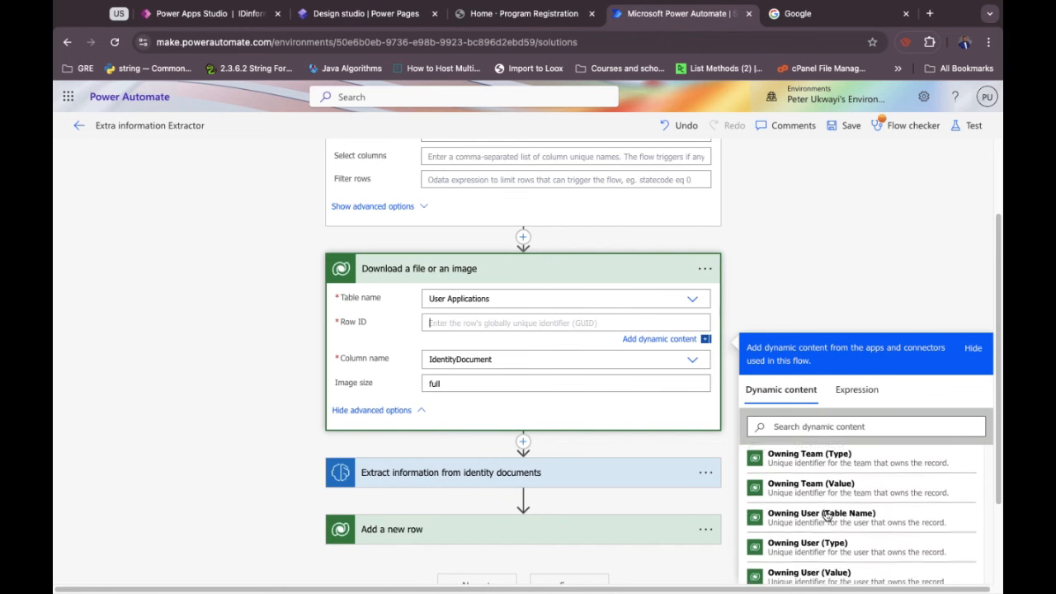
scroll(826, 515, down, 5)
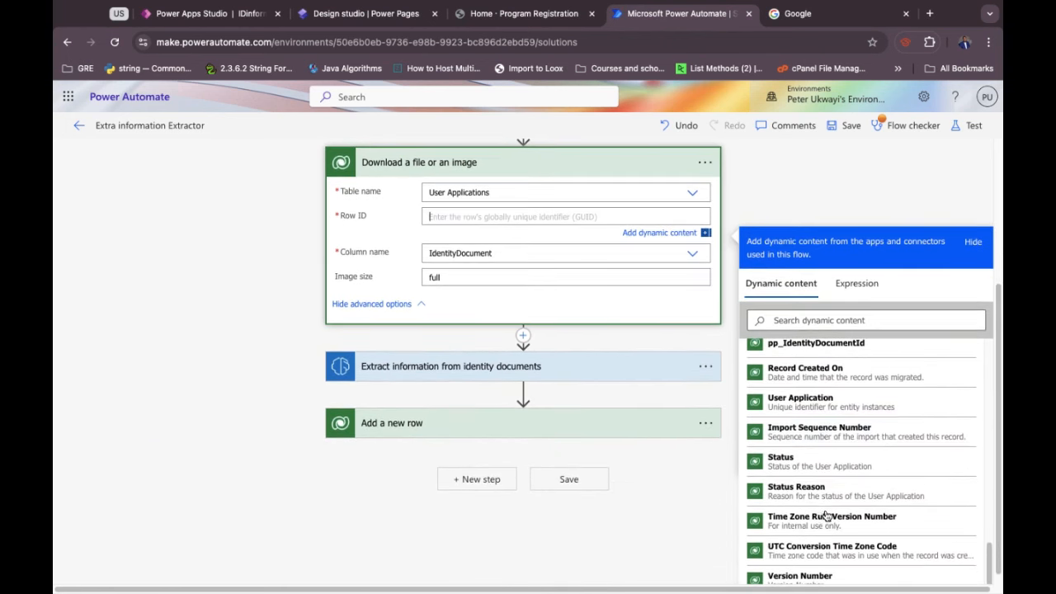
click(805, 401)
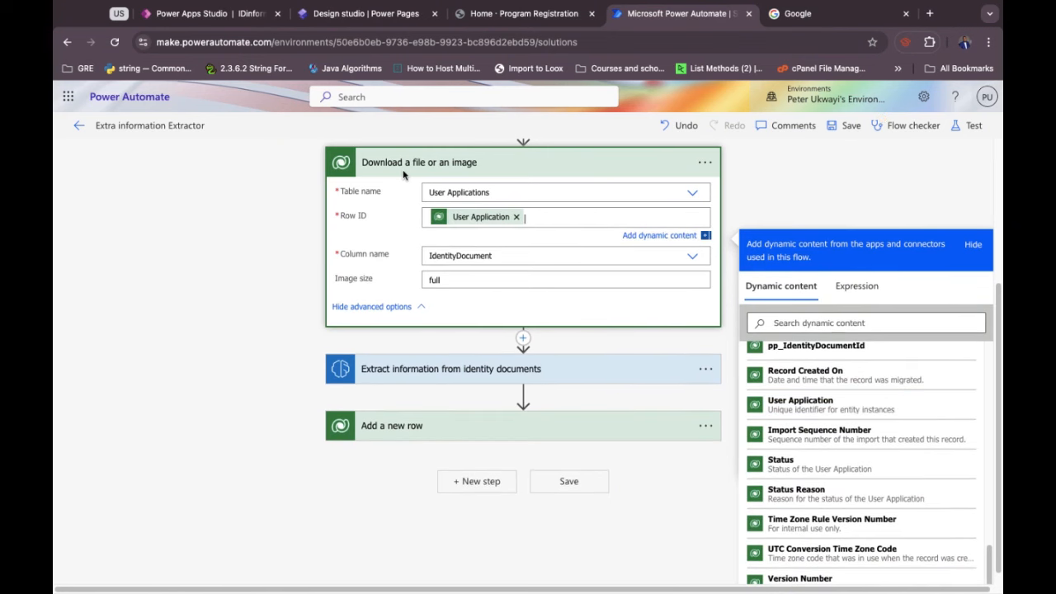
click(447, 286)
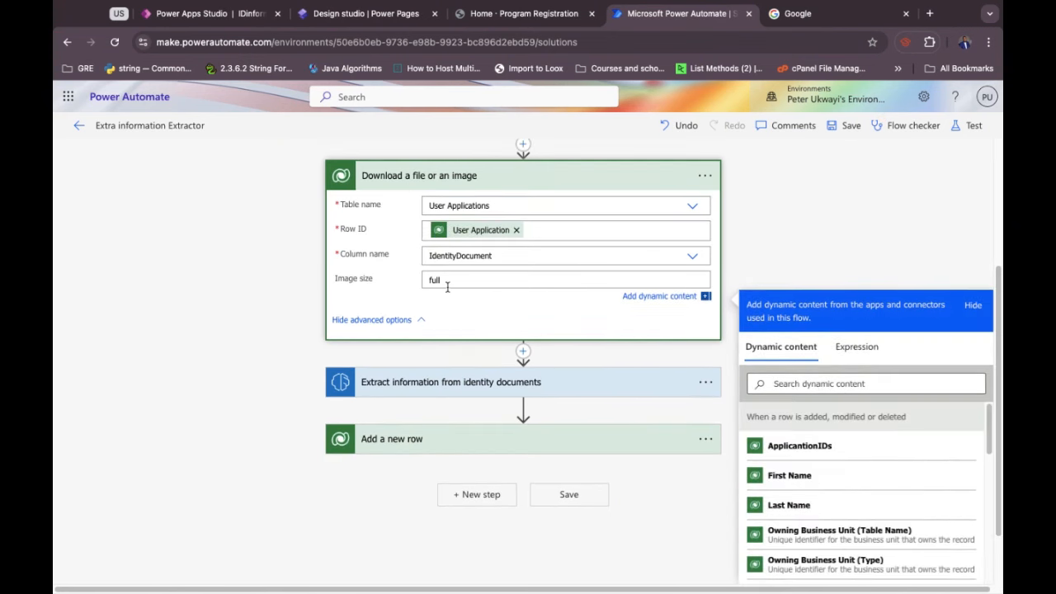
click(456, 390)
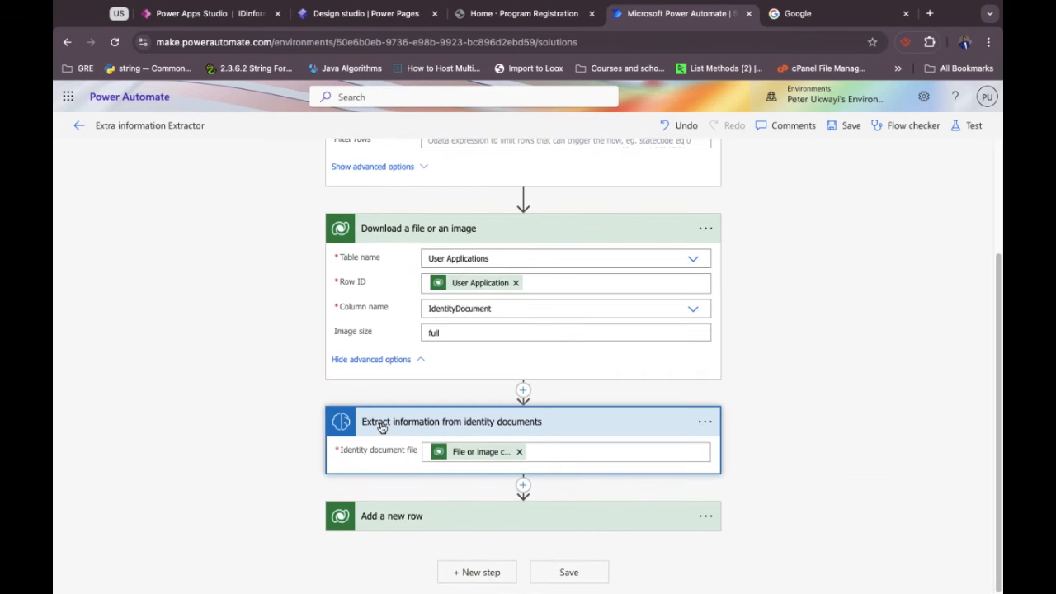
Check the Add a new row Accepted Members mappings, then go to IDinformationGrabber in Power Apps Studio.
click(405, 520)
scroll(406, 525, down, 4)
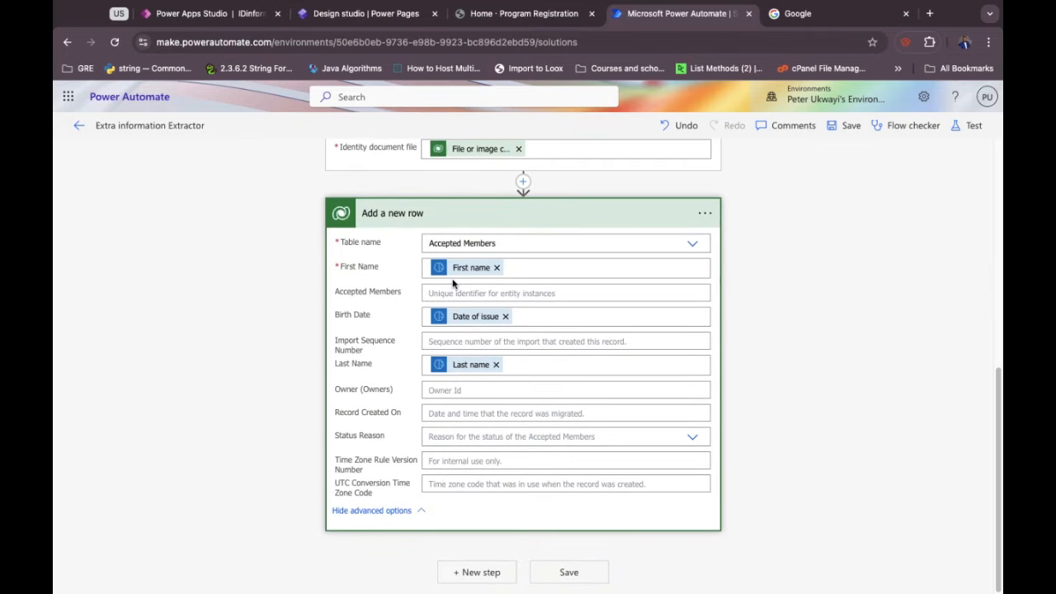
click(465, 226)
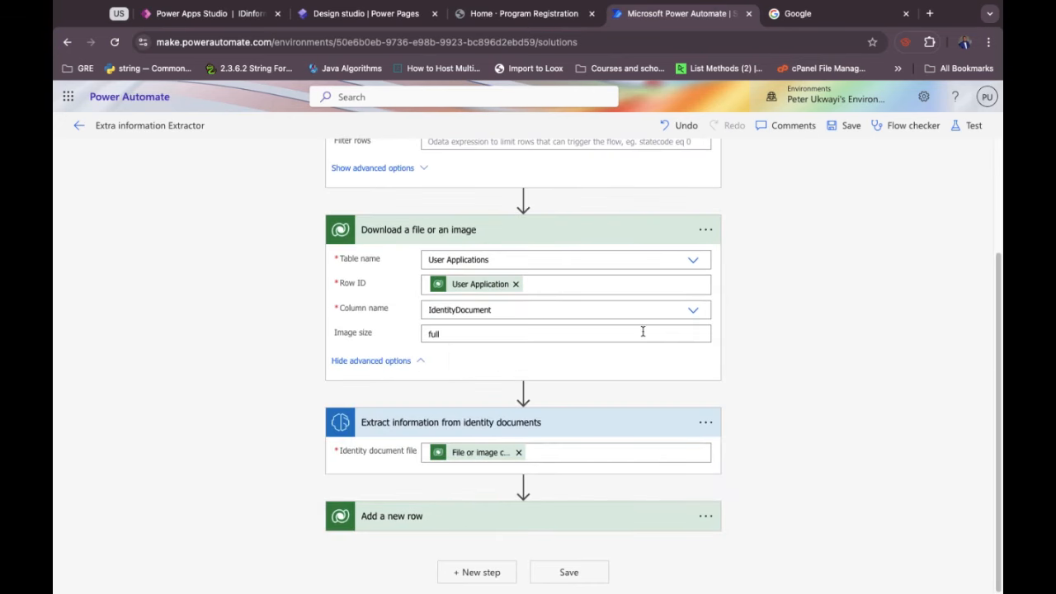
click(210, 14)
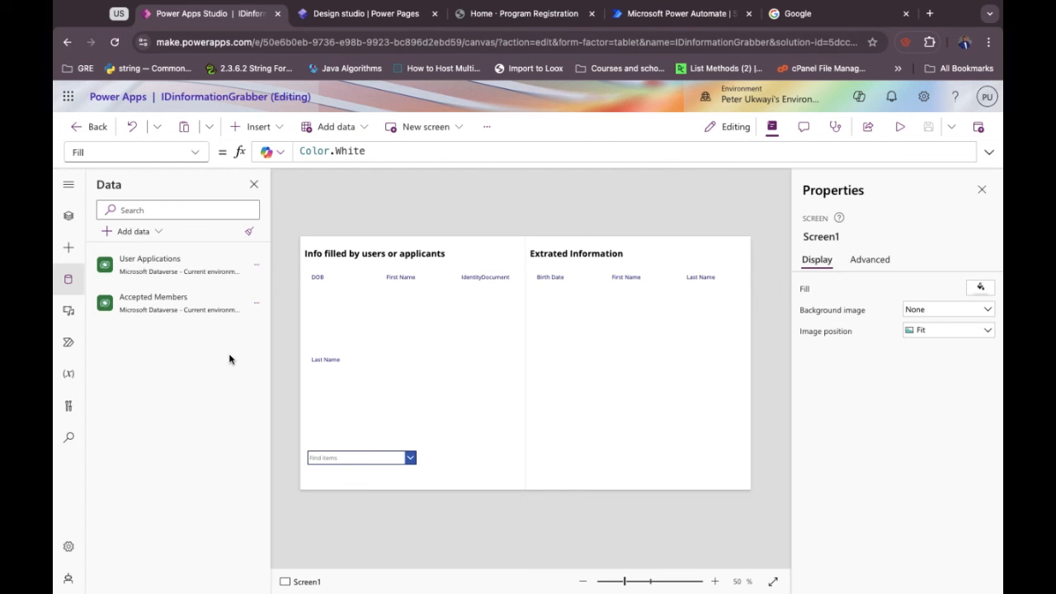
View the two User Applications records with identity images, then open Accepted Members' options.
click(256, 302)
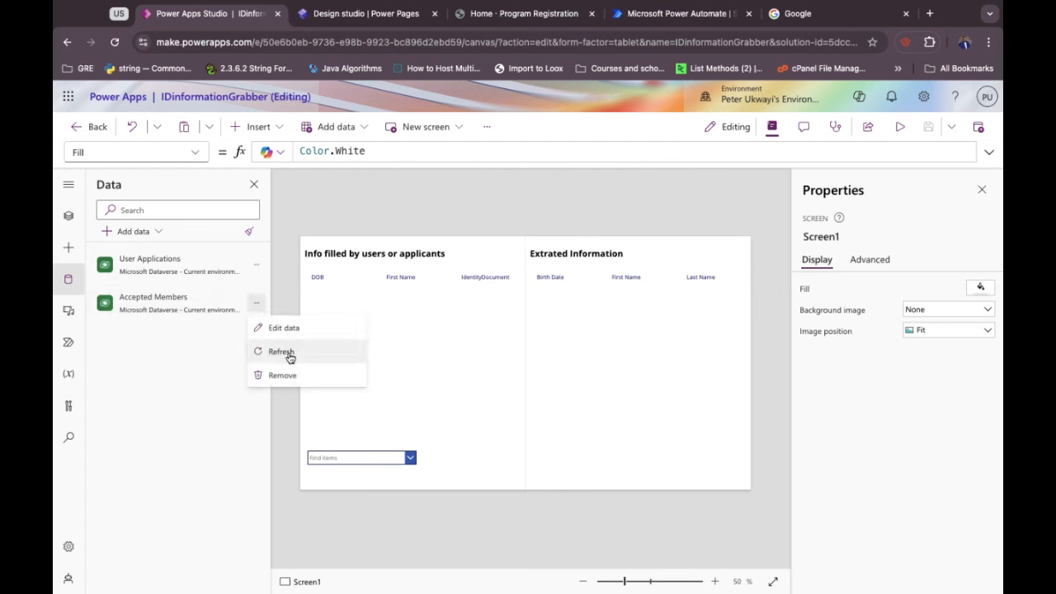
click(256, 265)
click(277, 292)
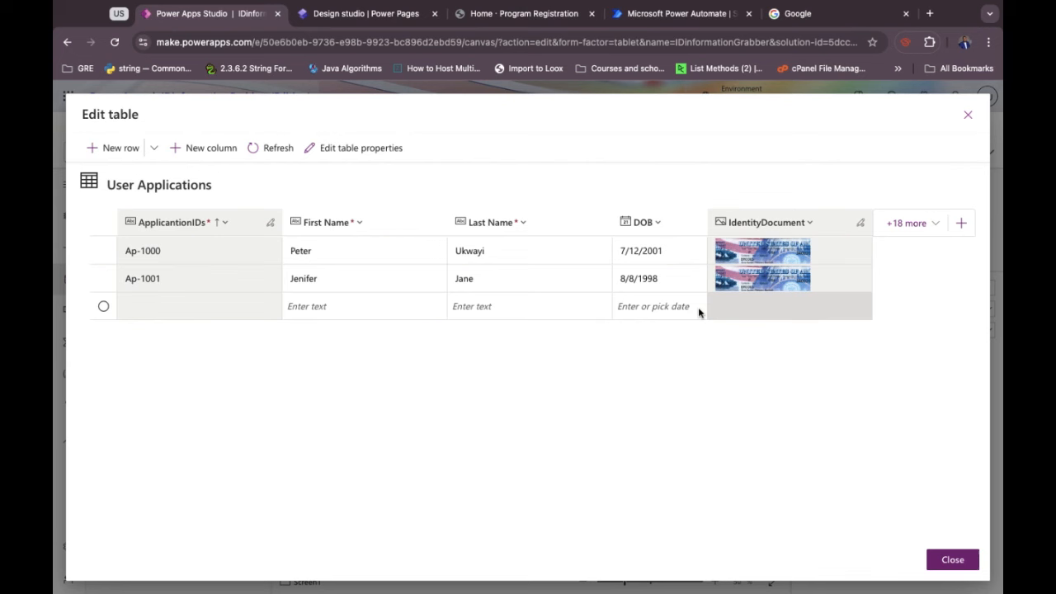
click(967, 115)
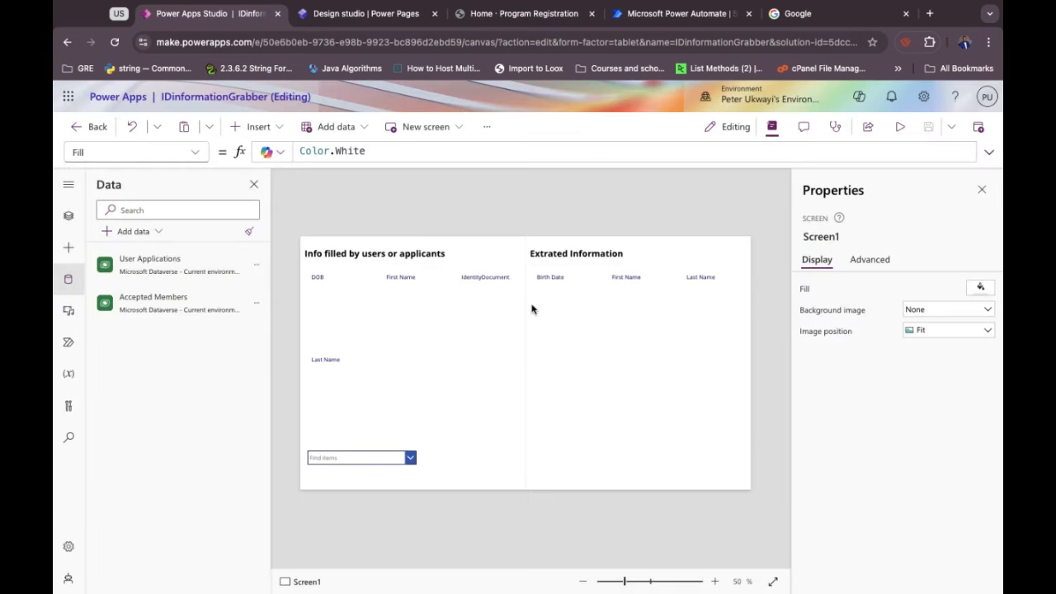
click(256, 303)
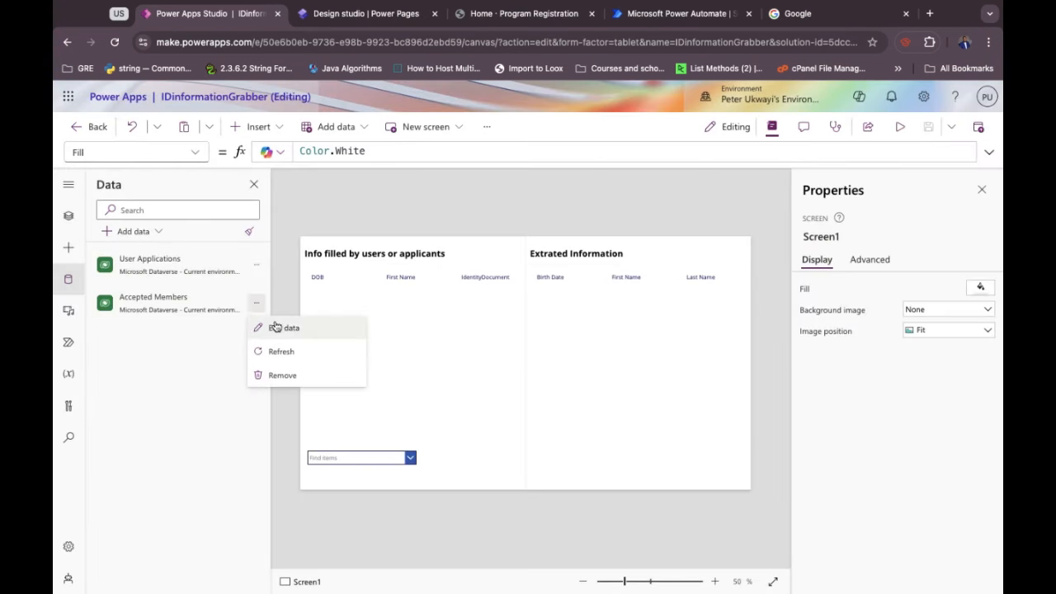
Open the Accepted Members table data and clear all extra column choices.
click(281, 329)
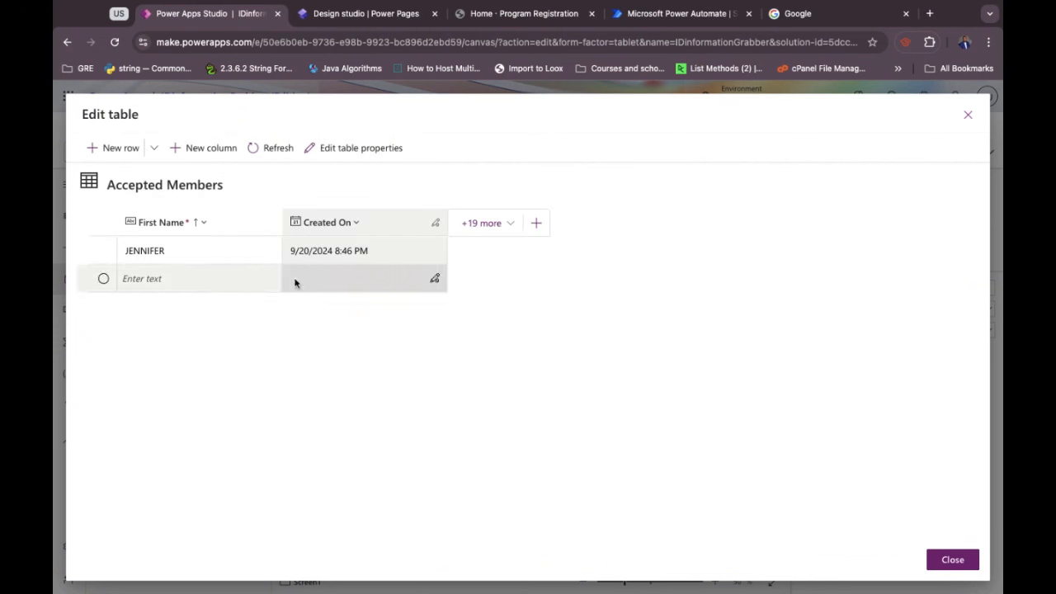
click(495, 224)
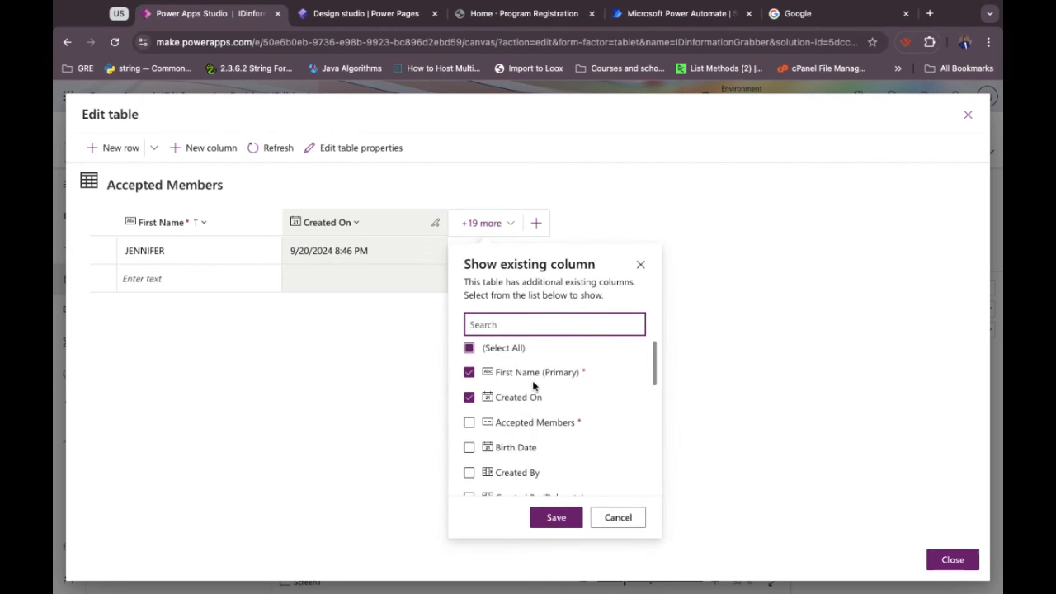
click(336, 375)
click(485, 224)
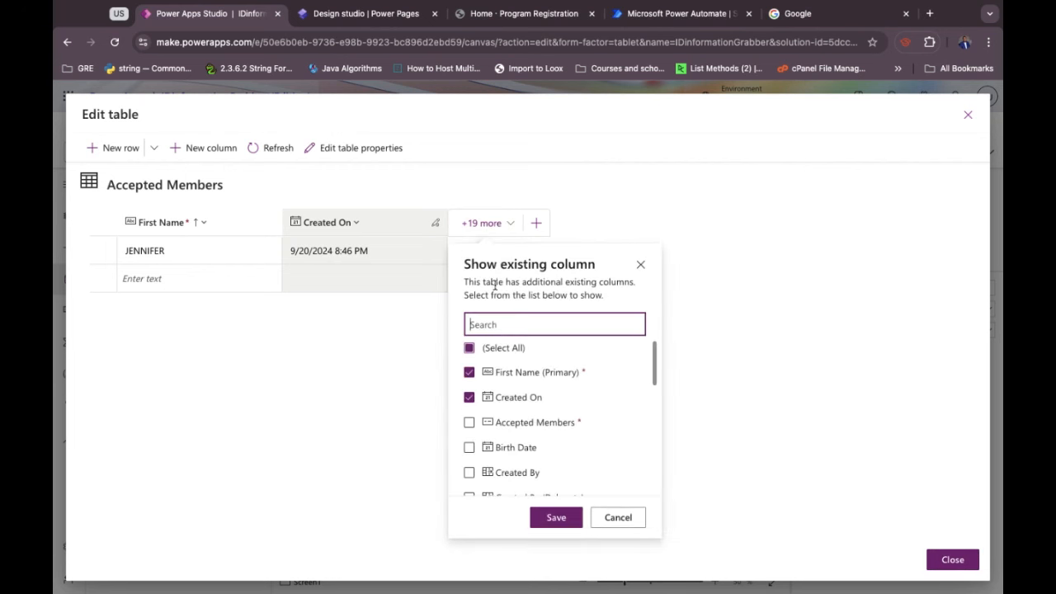
click(469, 349)
Show the First Name, Last Name and Birth Date columns, save, and close the table.
click(469, 372)
scroll(497, 412, down, 2)
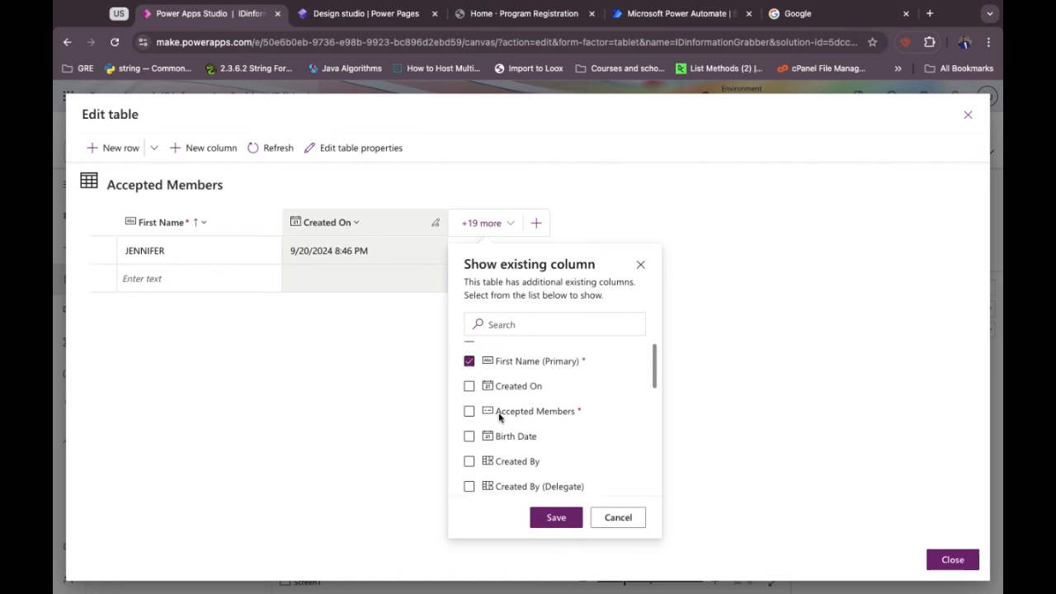
scroll(498, 418, down, 2)
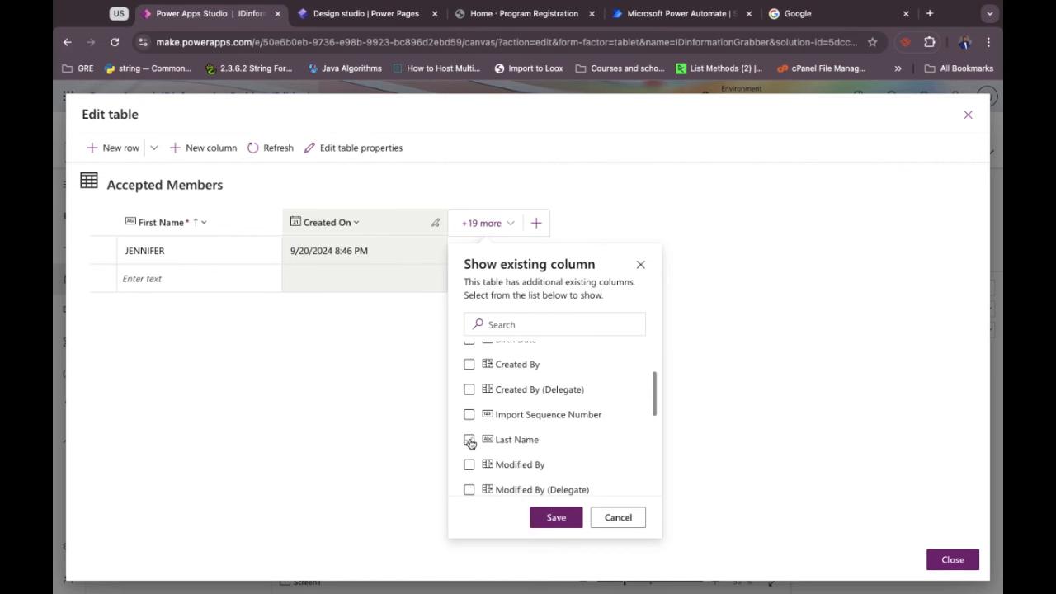
click(469, 440)
scroll(470, 441, down, 4)
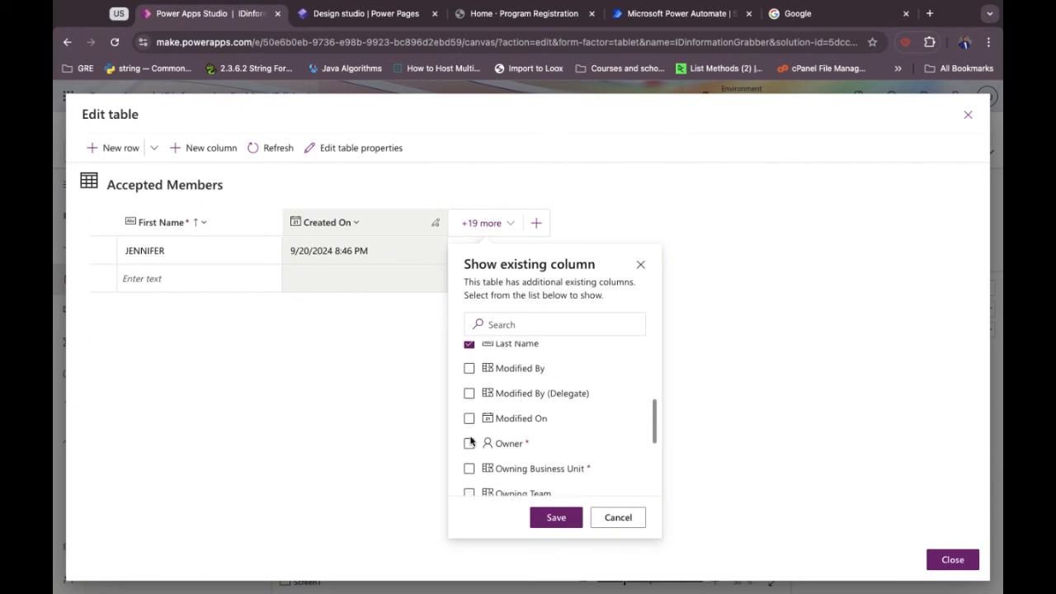
scroll(471, 441, down, 4)
scroll(471, 436, up, 10)
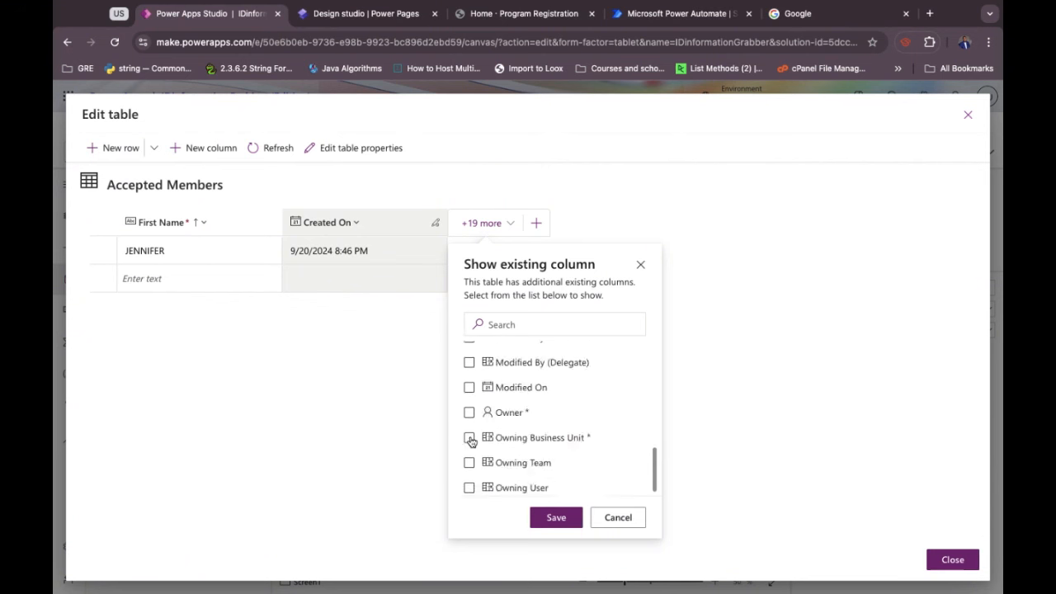
scroll(471, 402, down, 4)
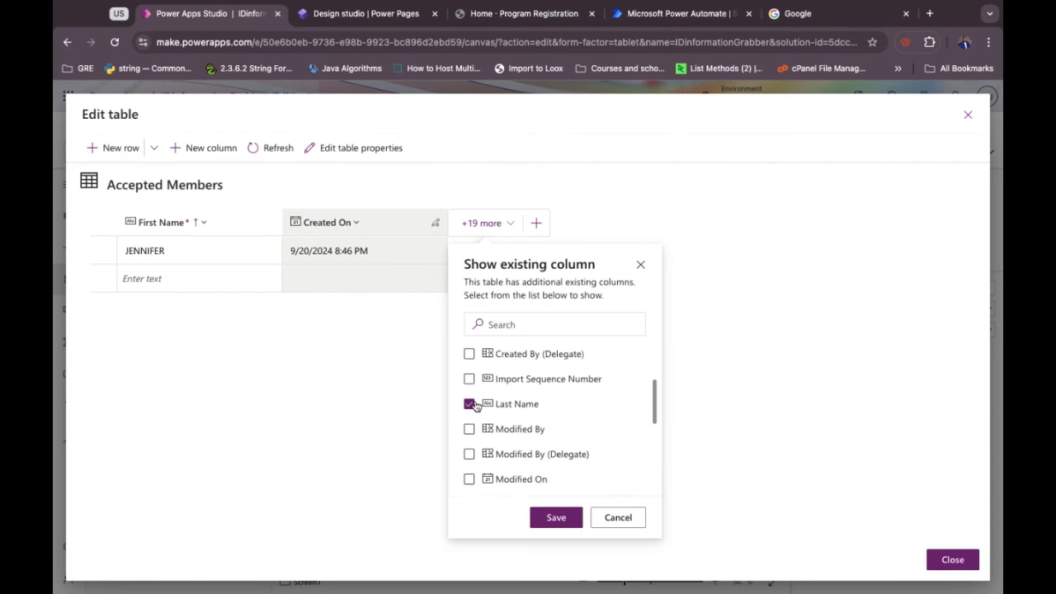
scroll(472, 405, up, 4)
click(469, 444)
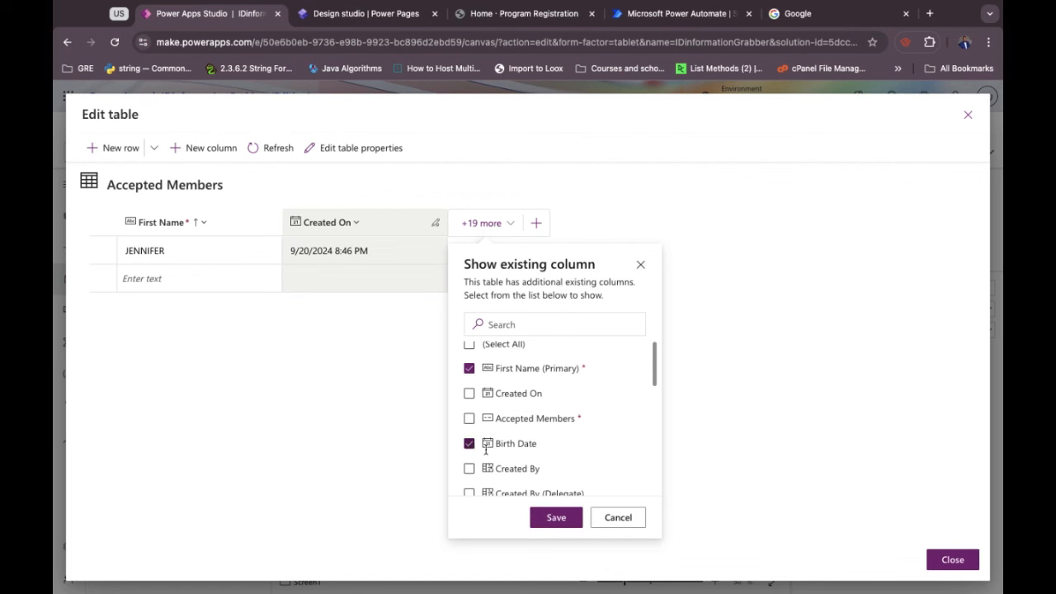
click(557, 517)
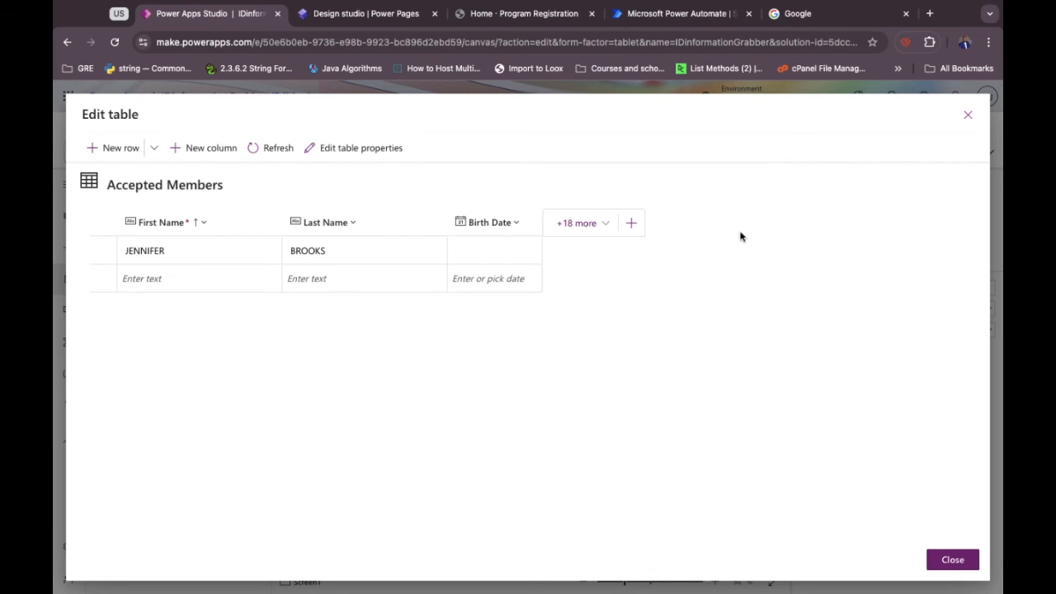
click(968, 115)
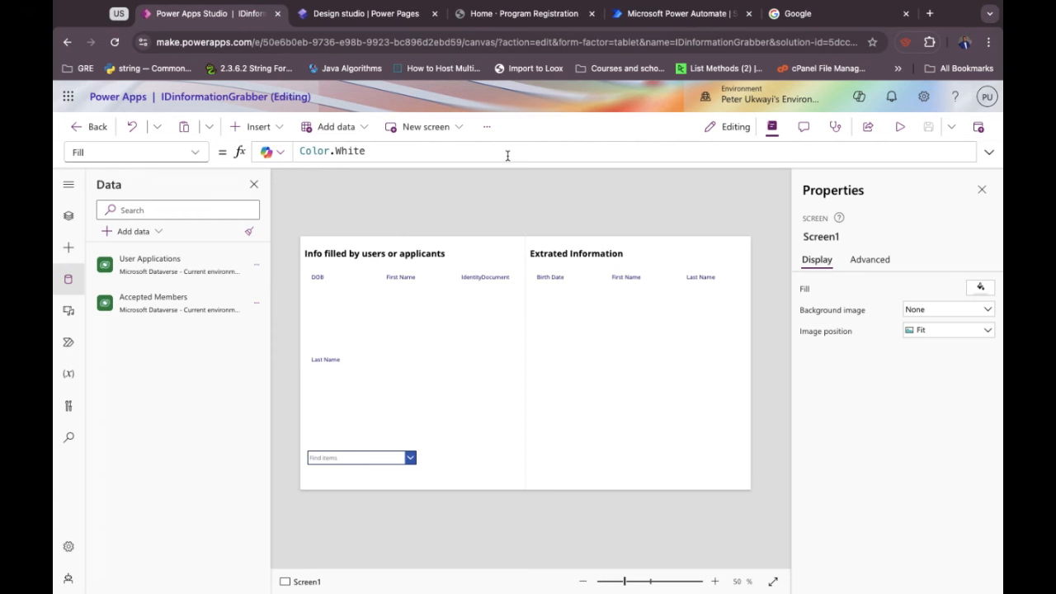
Replace Birth Date's Date of issue token with Date of birth in the Add a new row step.
click(662, 16)
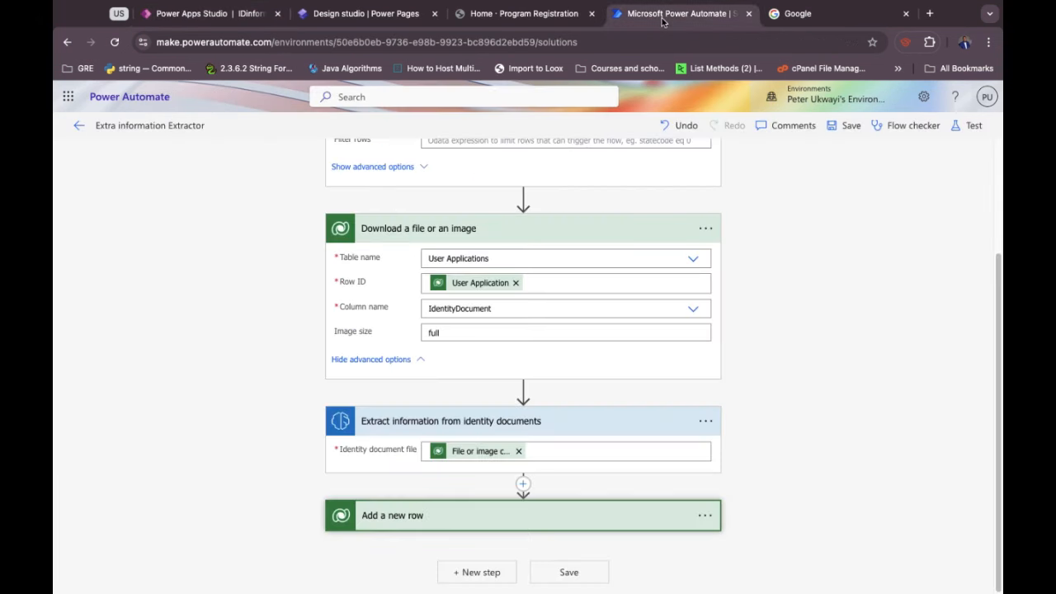
click(436, 527)
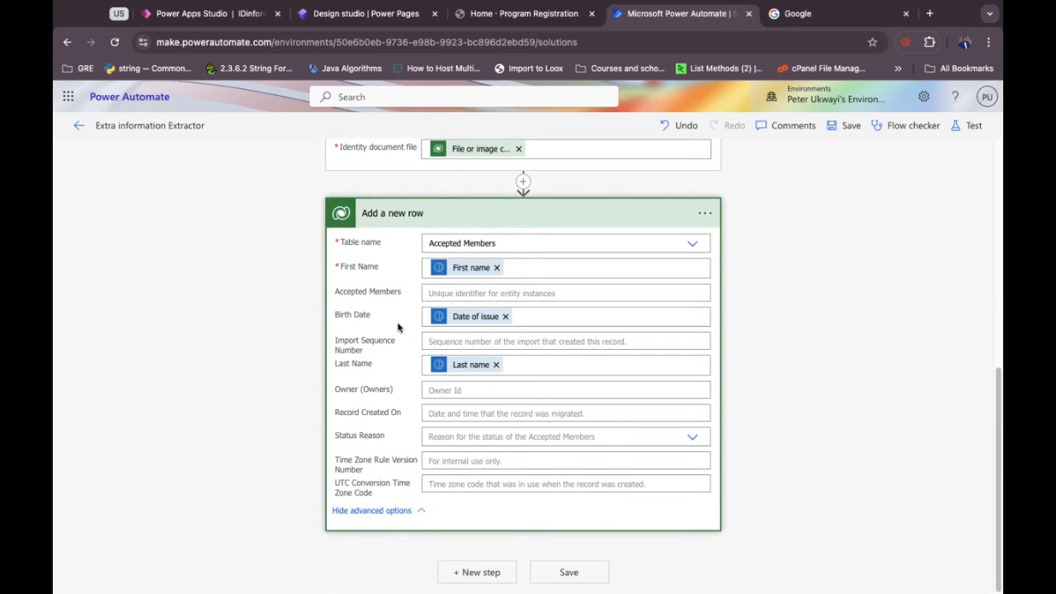
click(505, 316)
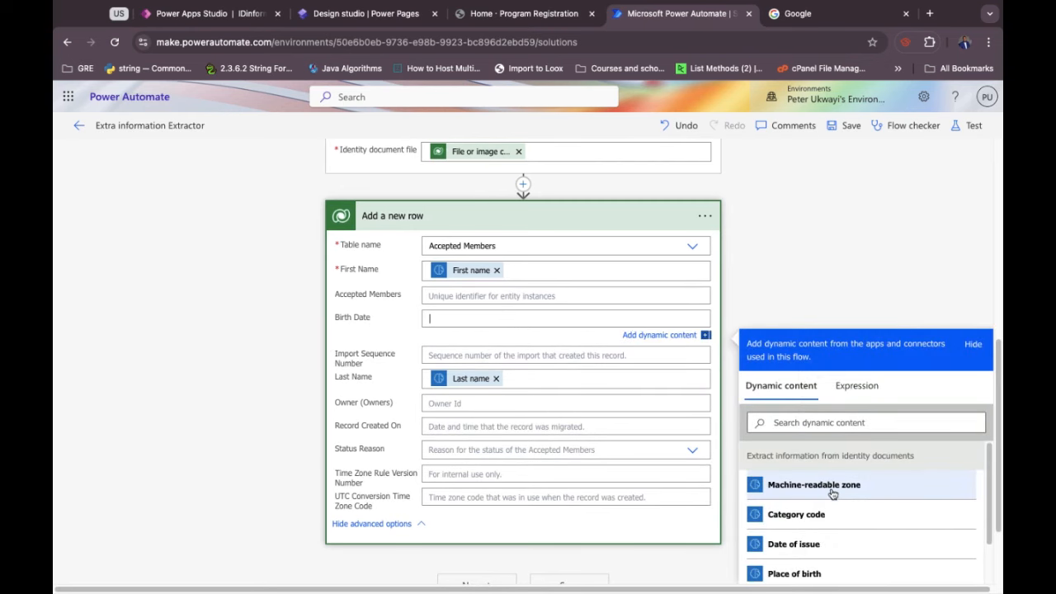
scroll(812, 576, down, 1)
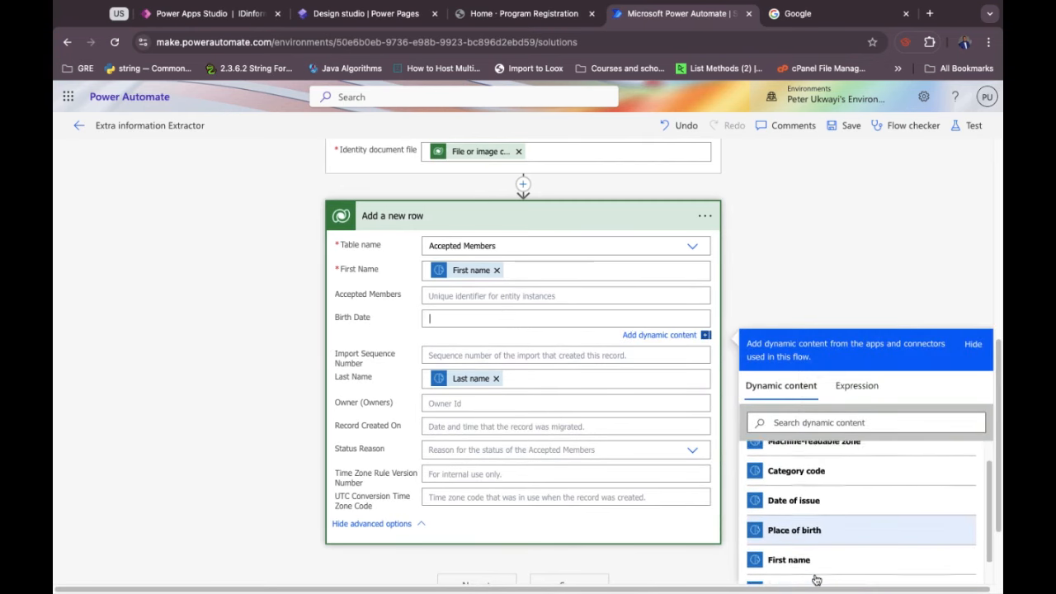
scroll(816, 580, down, 4)
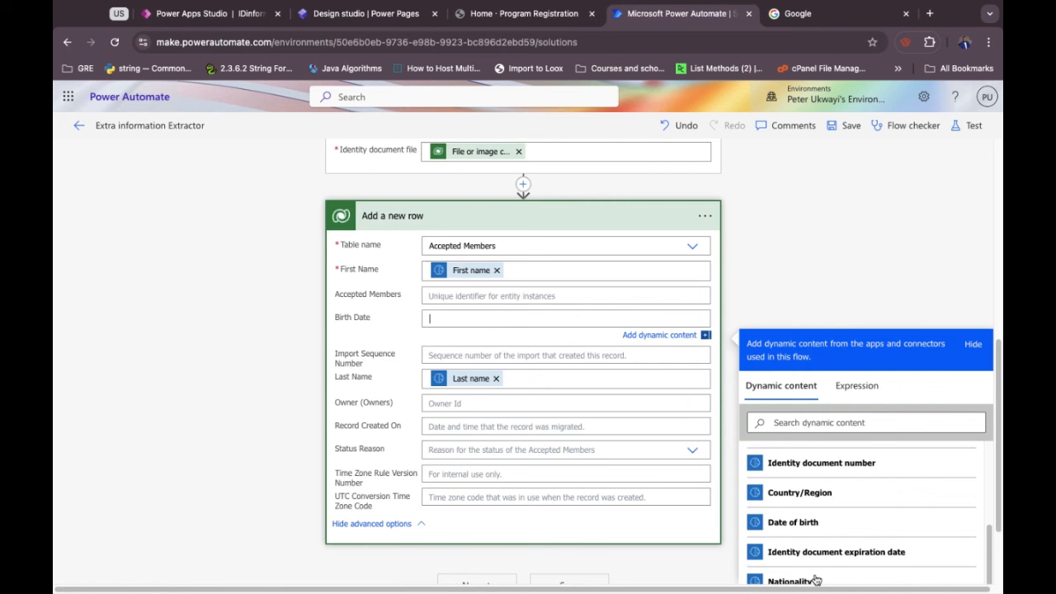
click(782, 504)
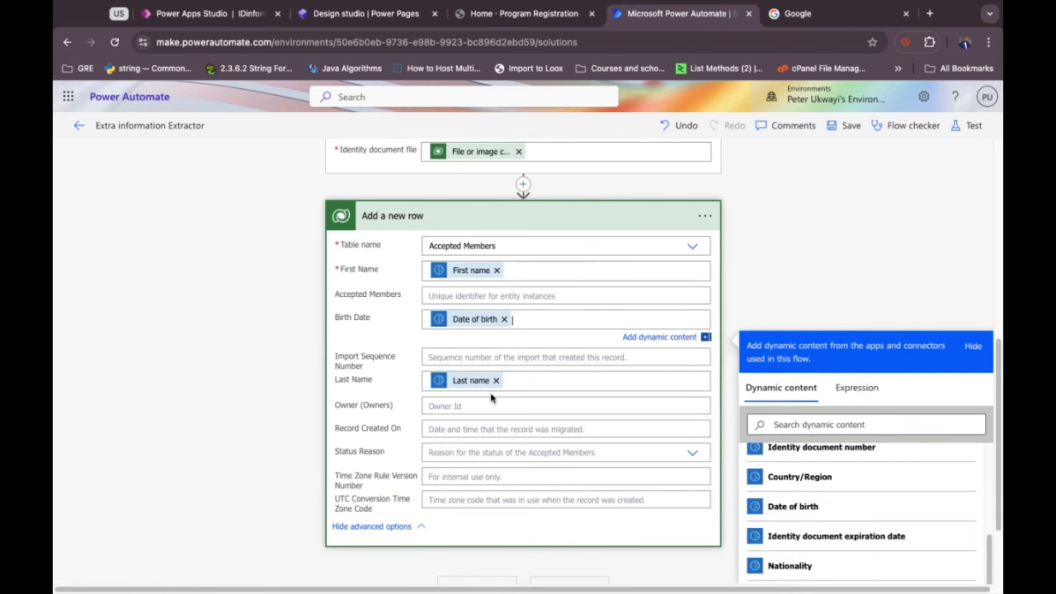
click(375, 330)
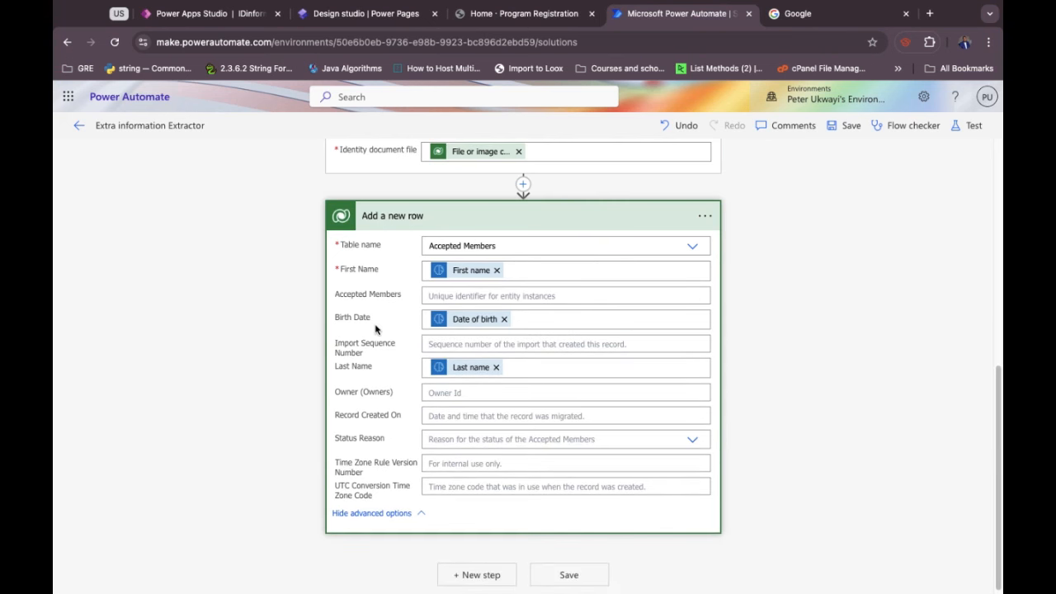
click(216, 14)
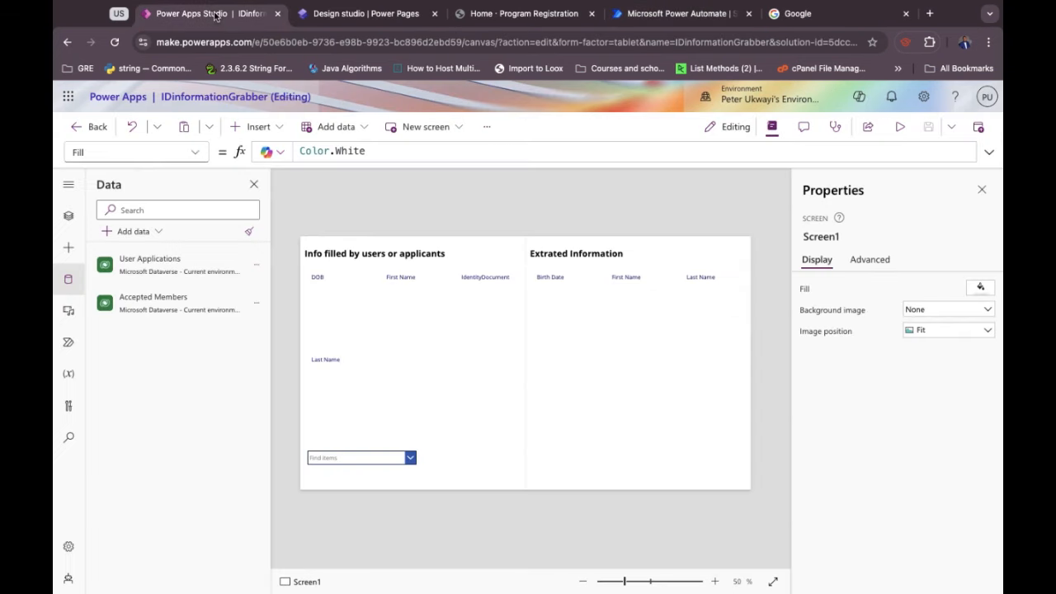
Add and save a text column named ApplicantID in the Accepted Members table.
click(257, 303)
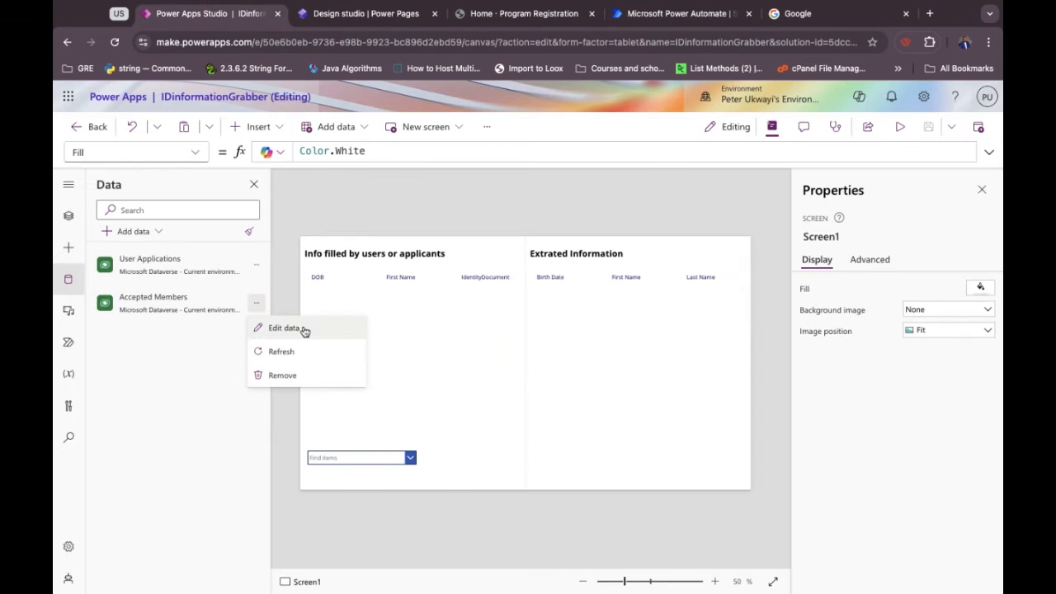
click(284, 328)
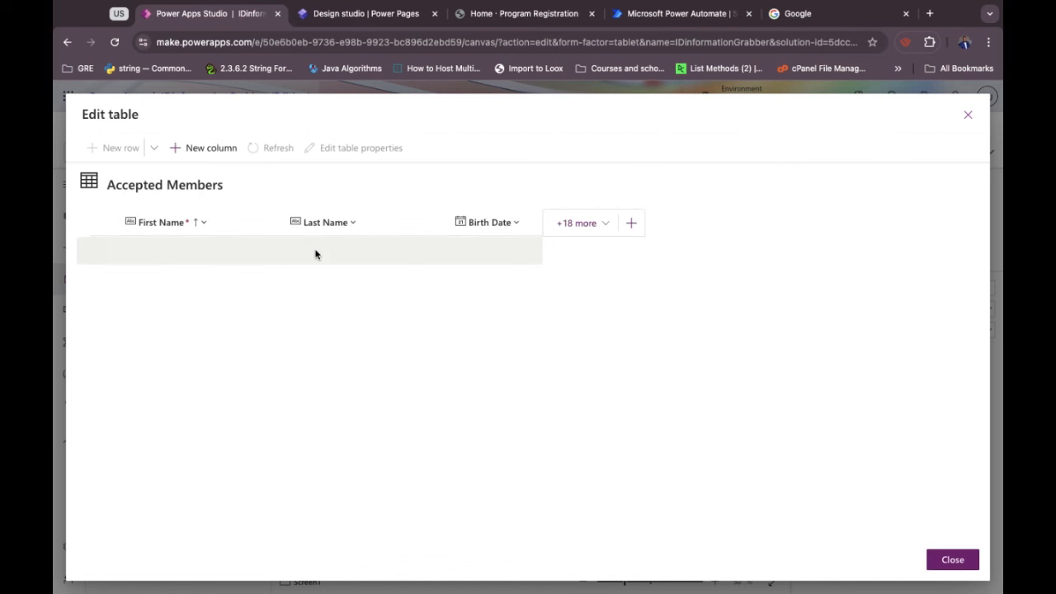
click(641, 234)
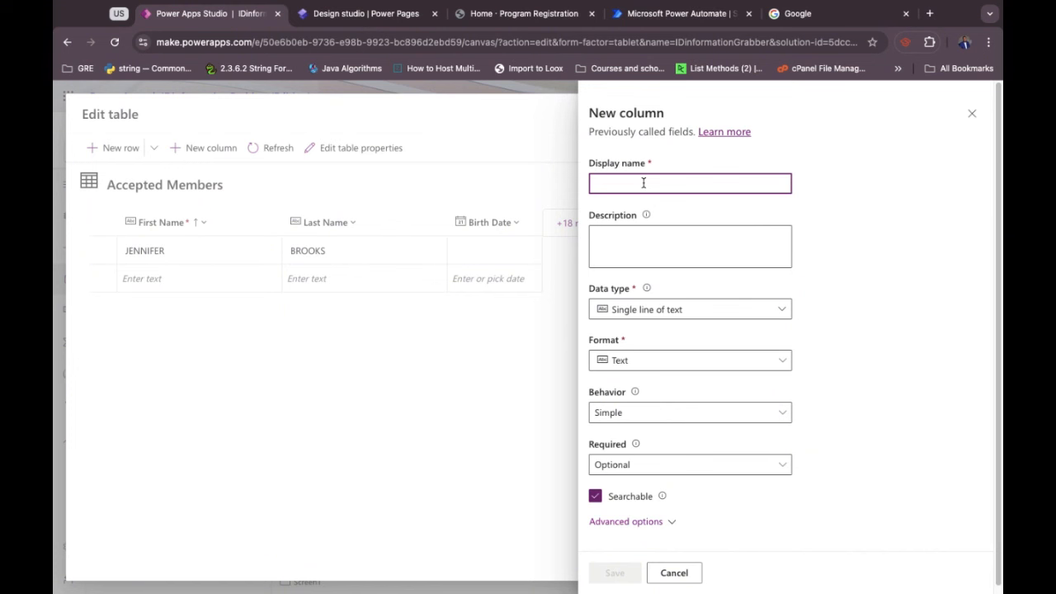
text(Appl)
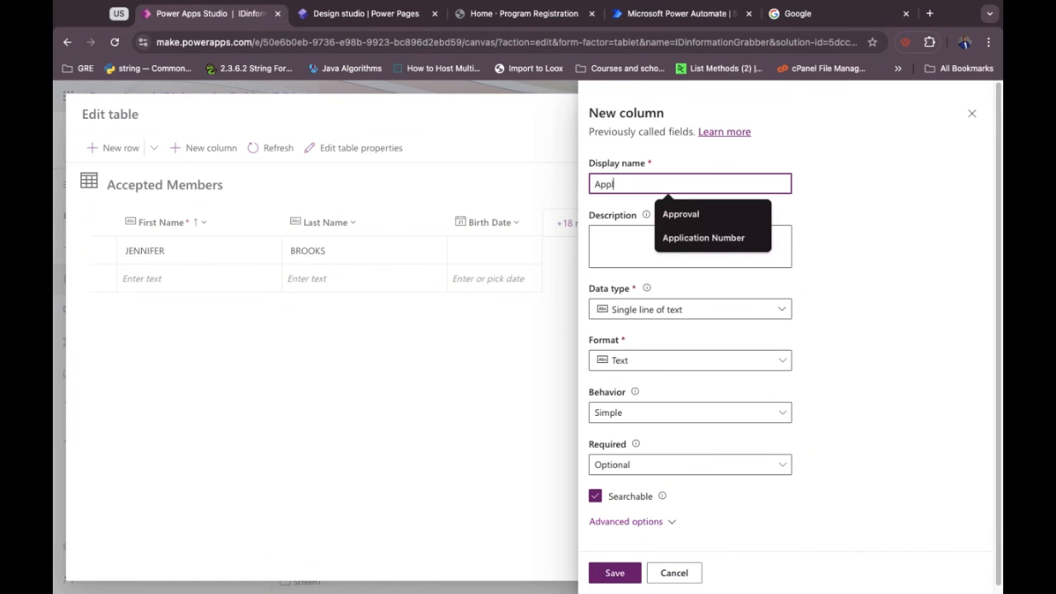
text(ica)
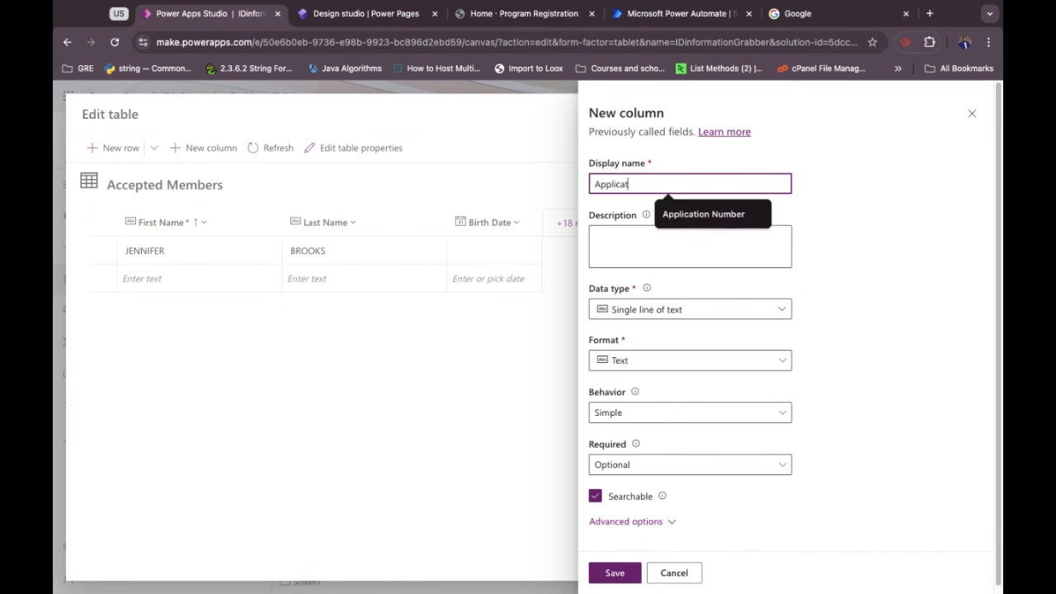
text(ntID)
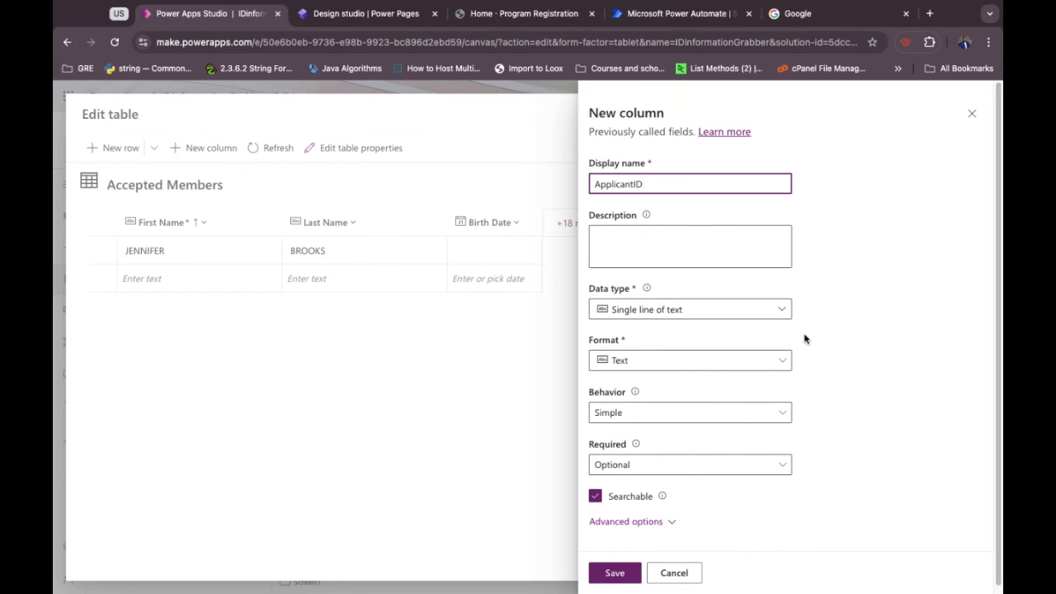
click(616, 573)
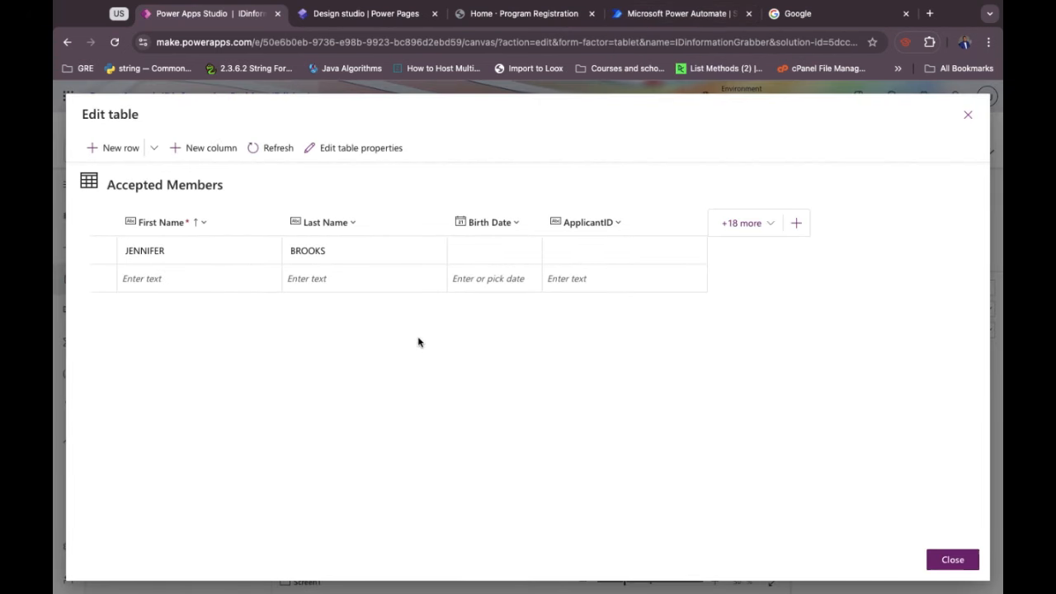
click(659, 13)
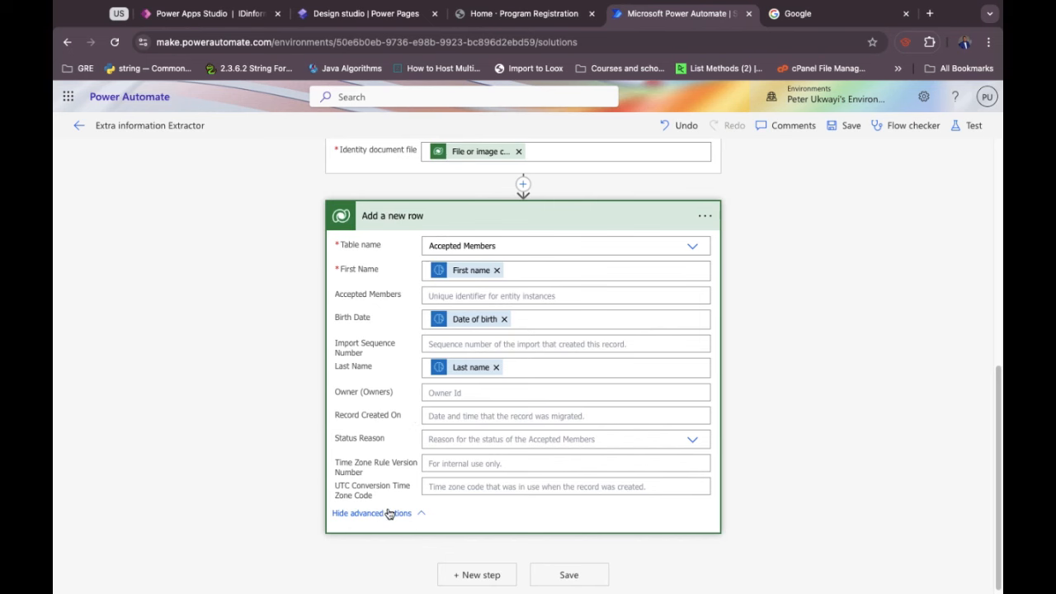
Collapse the extraction step, save the flow, and re-expand the Add a new row parameters.
scroll(431, 467, up, 3)
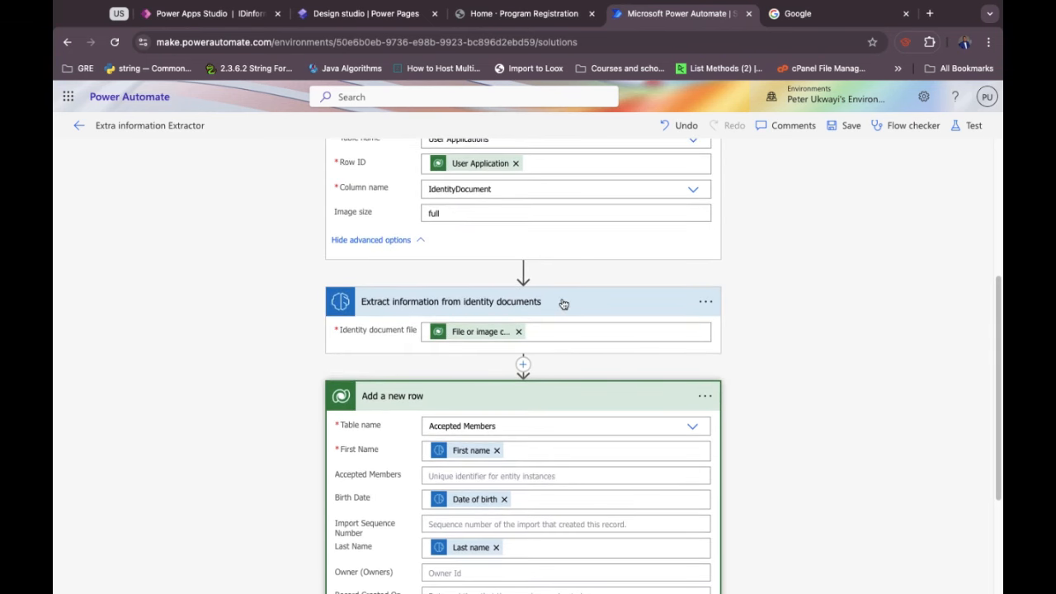
click(563, 304)
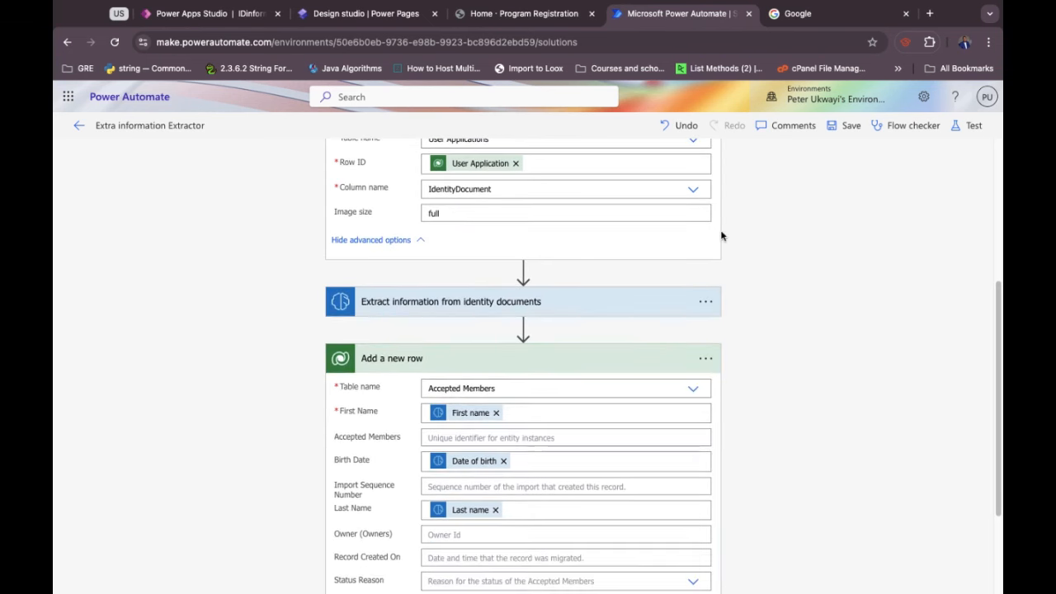
click(845, 127)
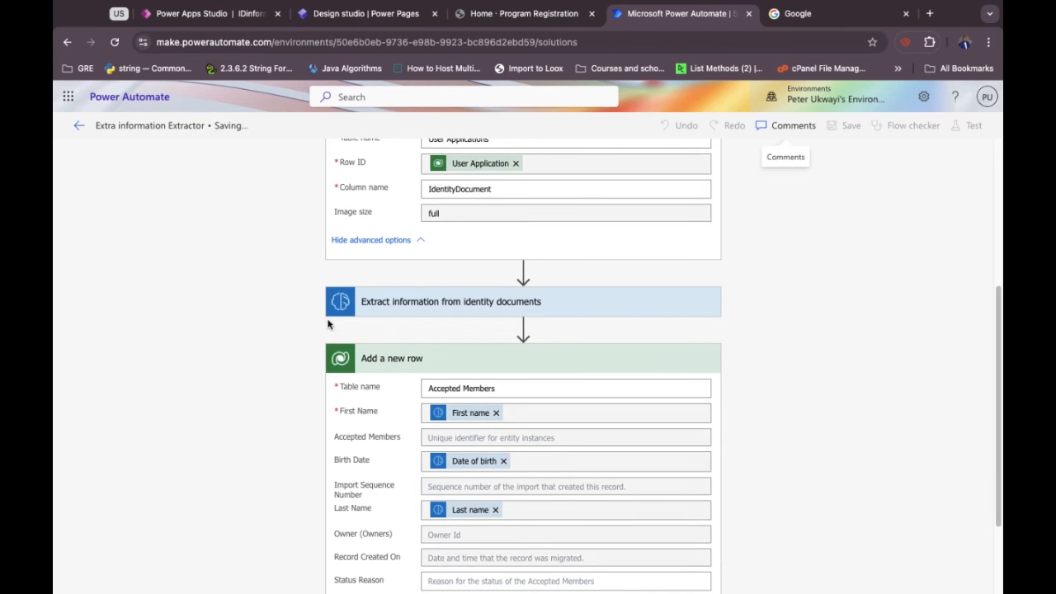
scroll(336, 327, down, 3)
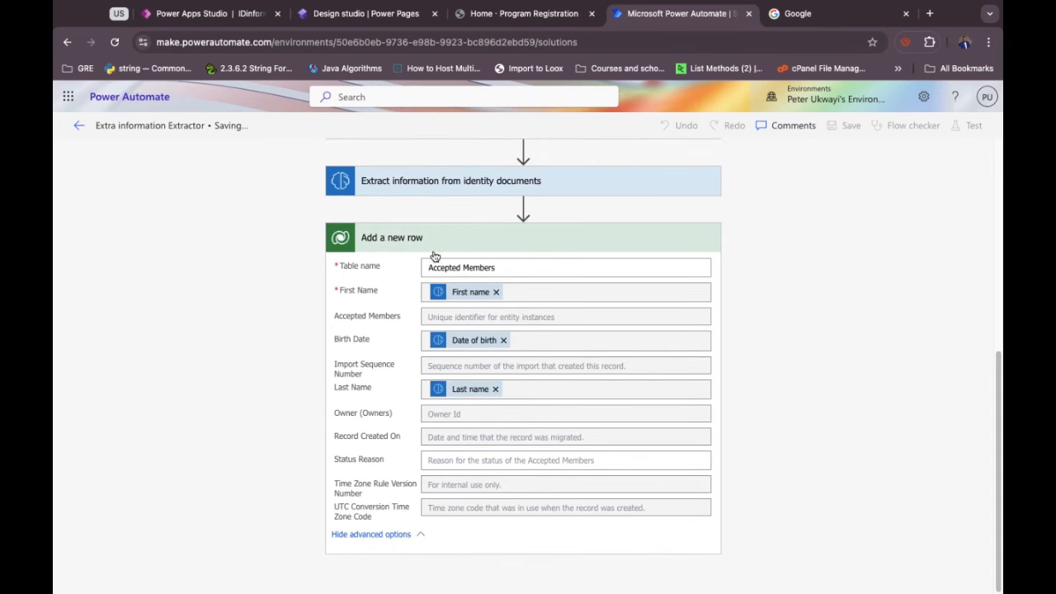
scroll(433, 252, up, 6)
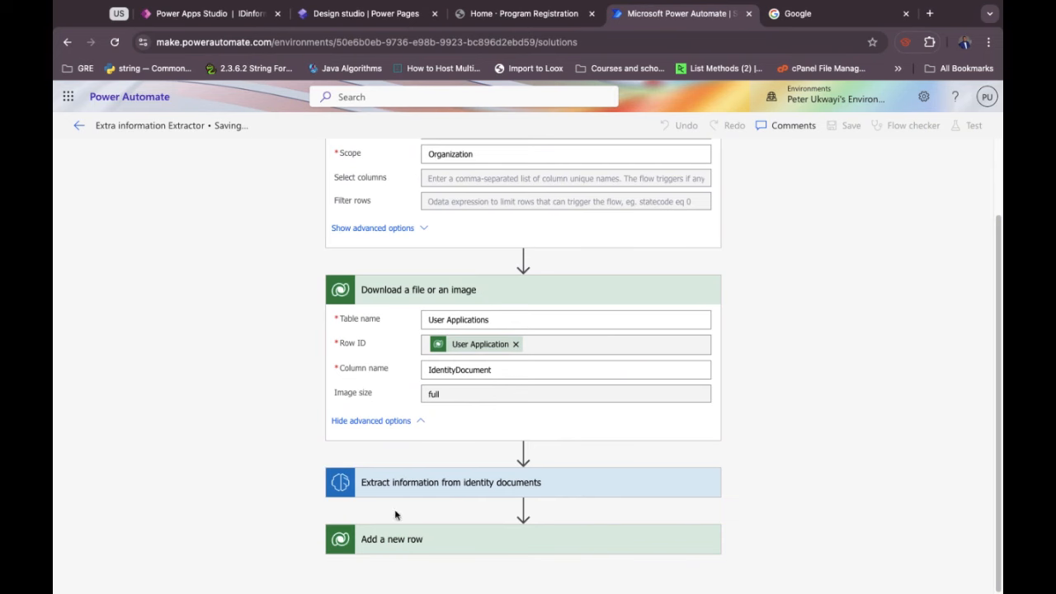
click(419, 539)
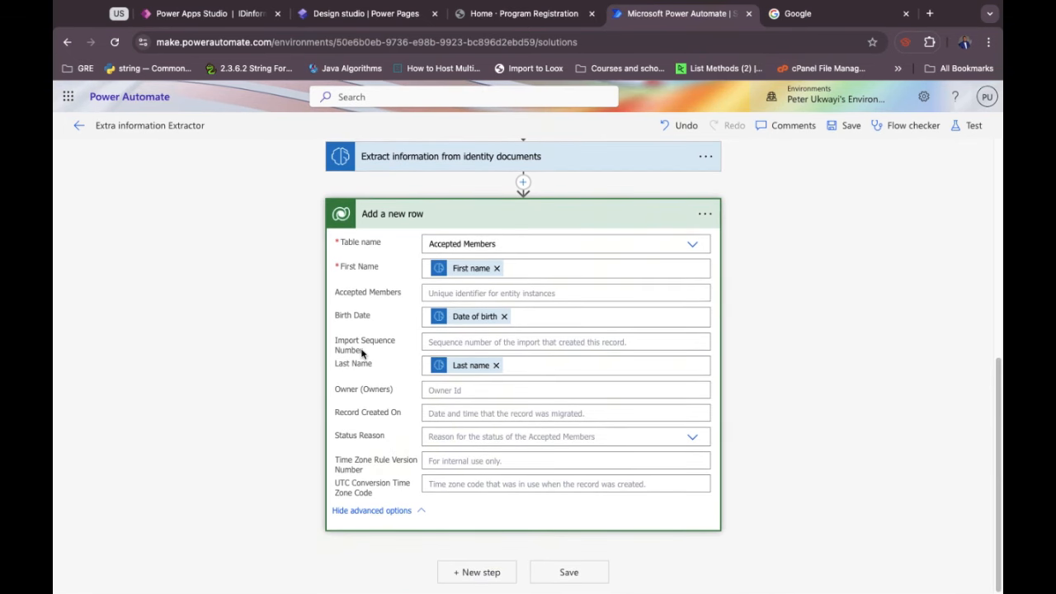
scroll(365, 355, up, 5)
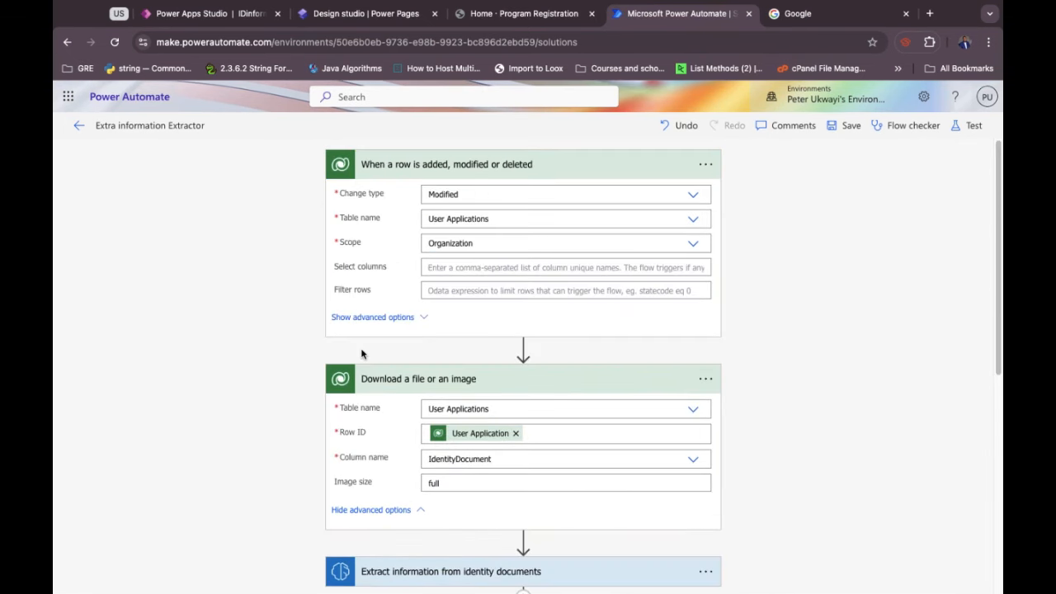
Reload and open Extra information Extractor from AI Models Demo cloud flows in the classic designer.
click(116, 43)
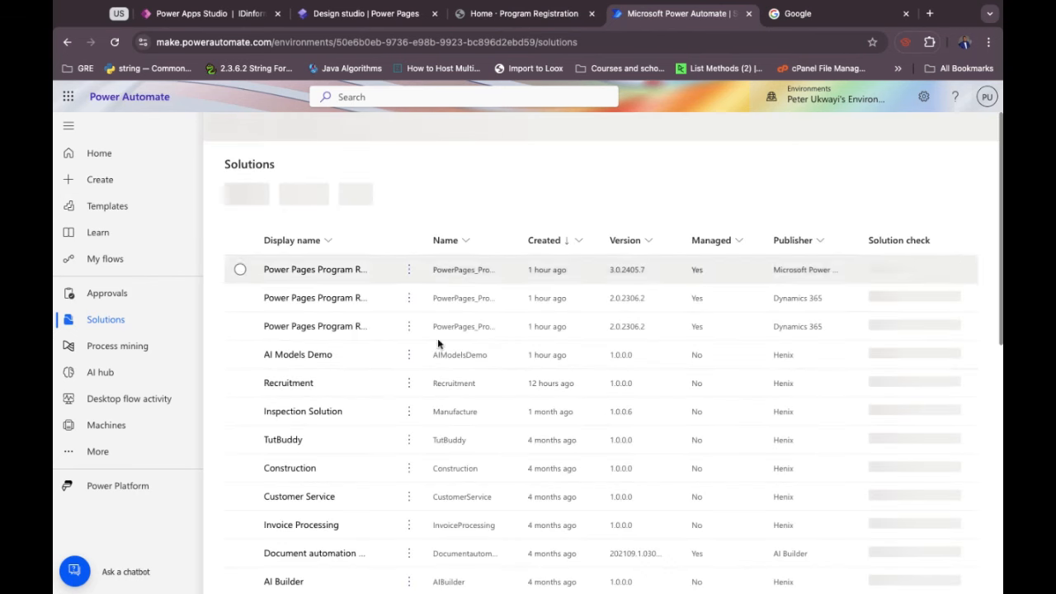
click(298, 355)
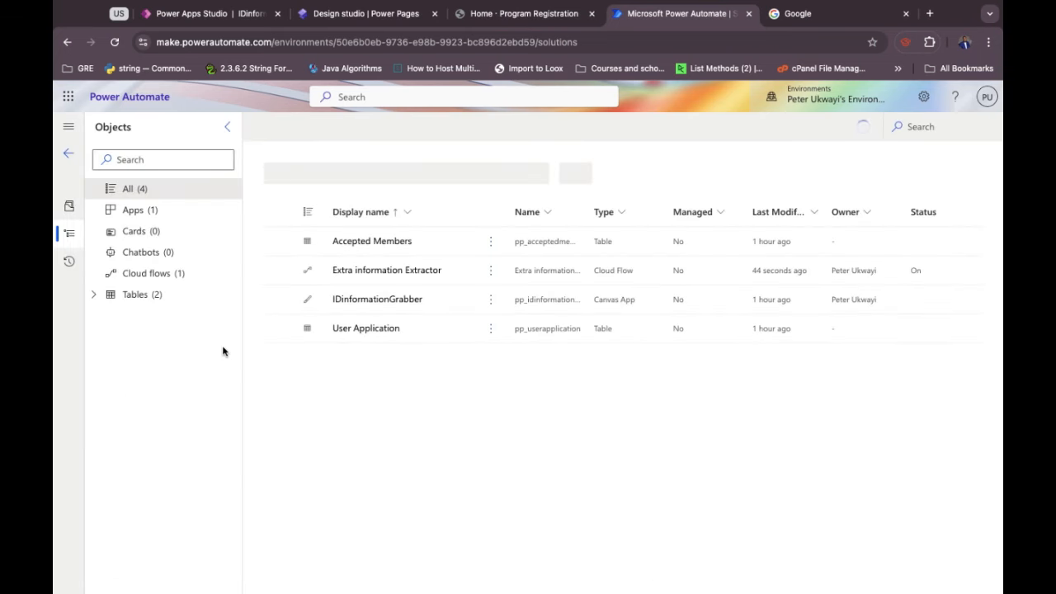
click(174, 280)
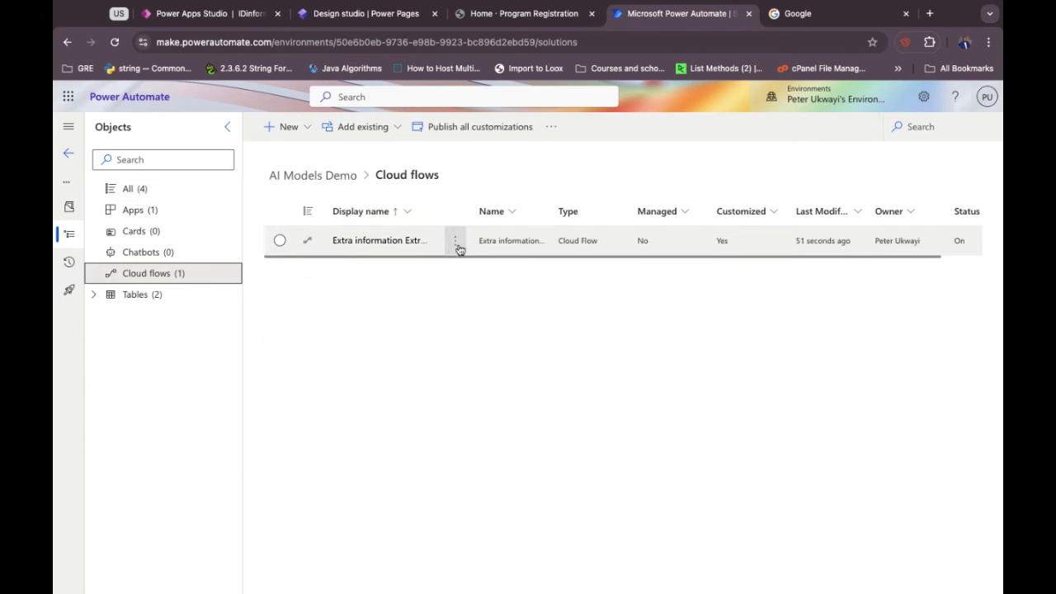
click(386, 241)
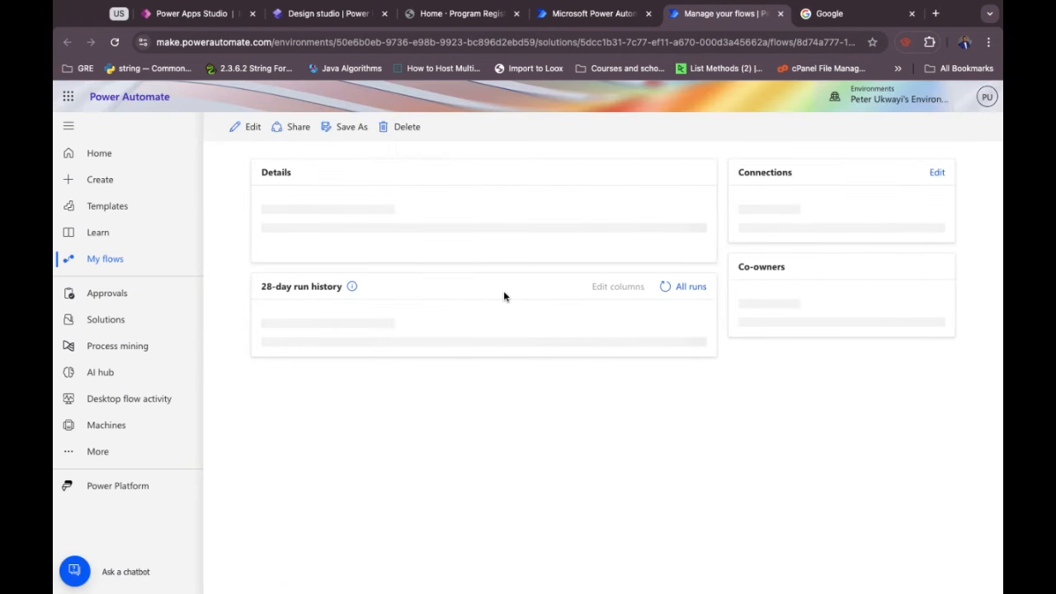
click(251, 129)
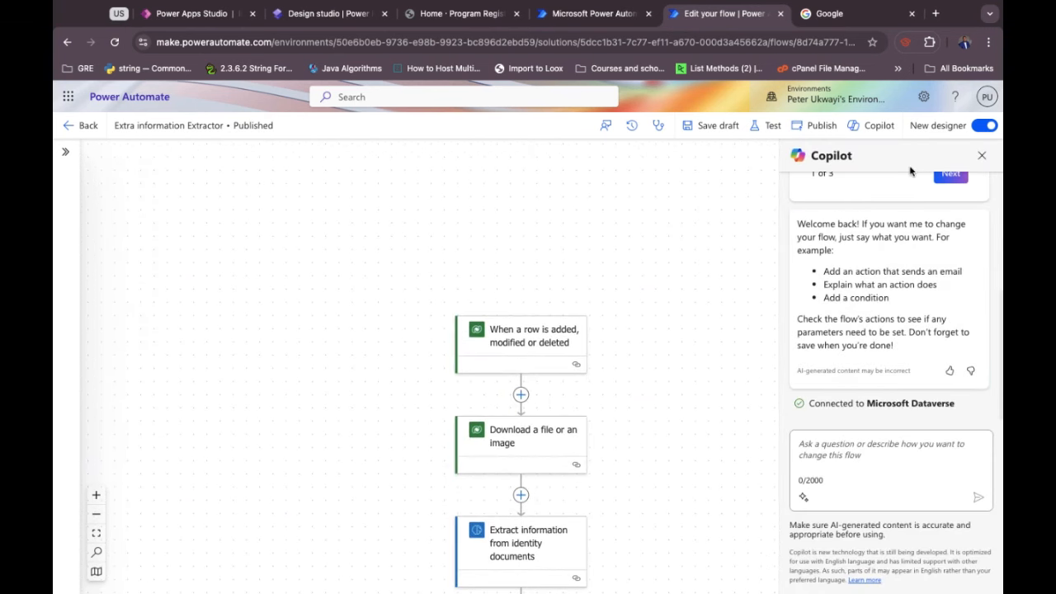
click(982, 128)
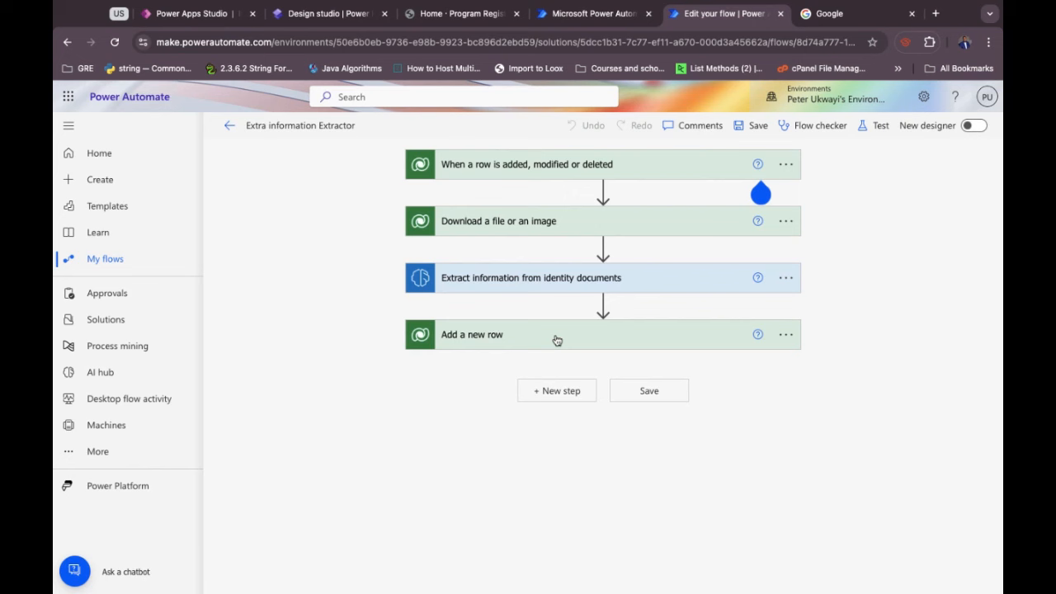
Expand the Add a new row step and show all of its fields.
click(557, 341)
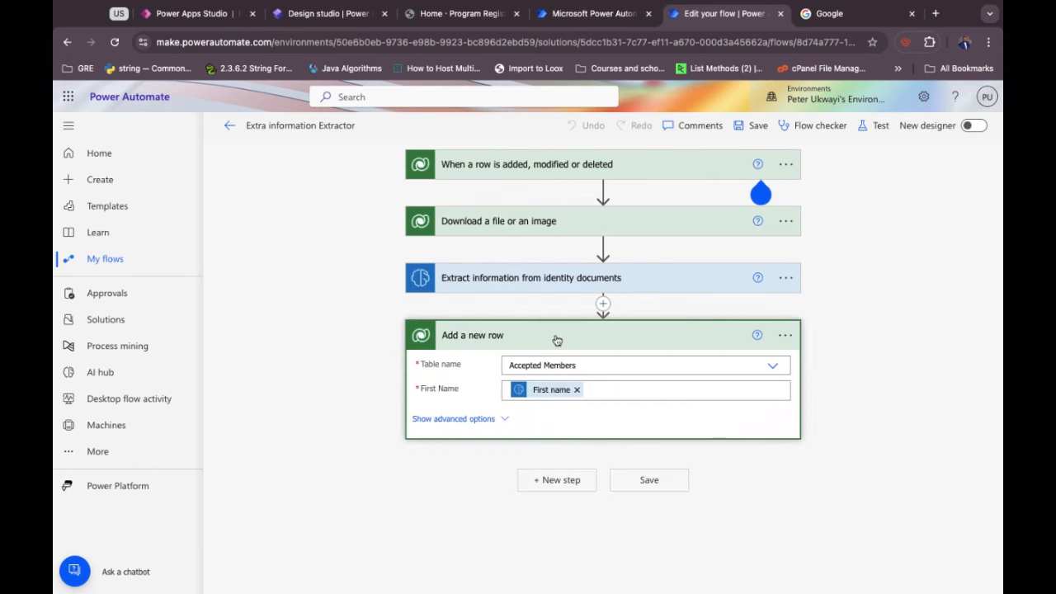
click(481, 420)
scroll(480, 425, down, 1)
scroll(481, 426, down, 3)
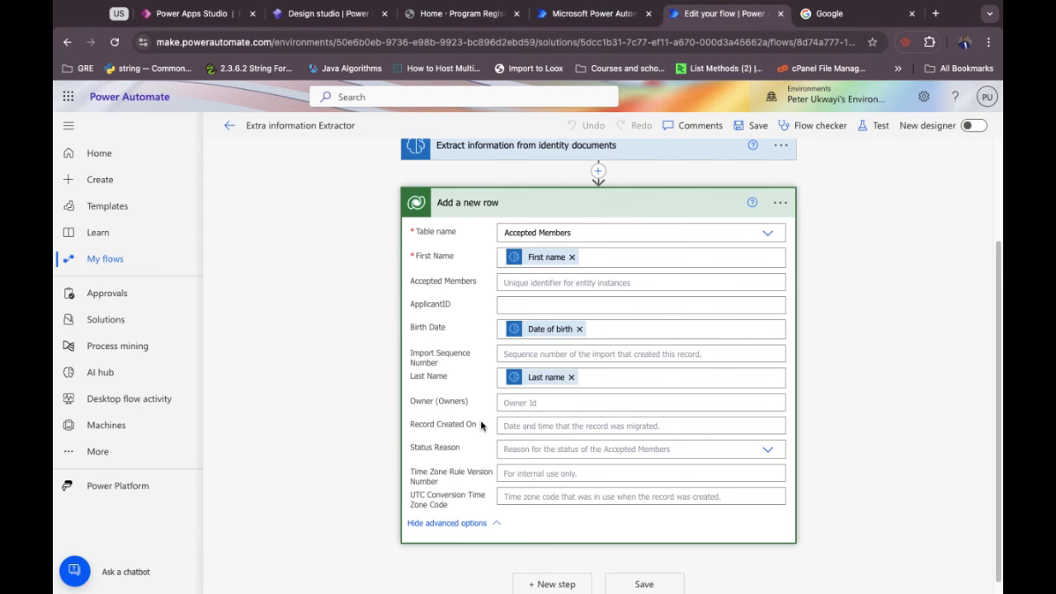
Map ApplicantID to the triggering row's ApplicantionIDs value, then collapse the step.
click(524, 305)
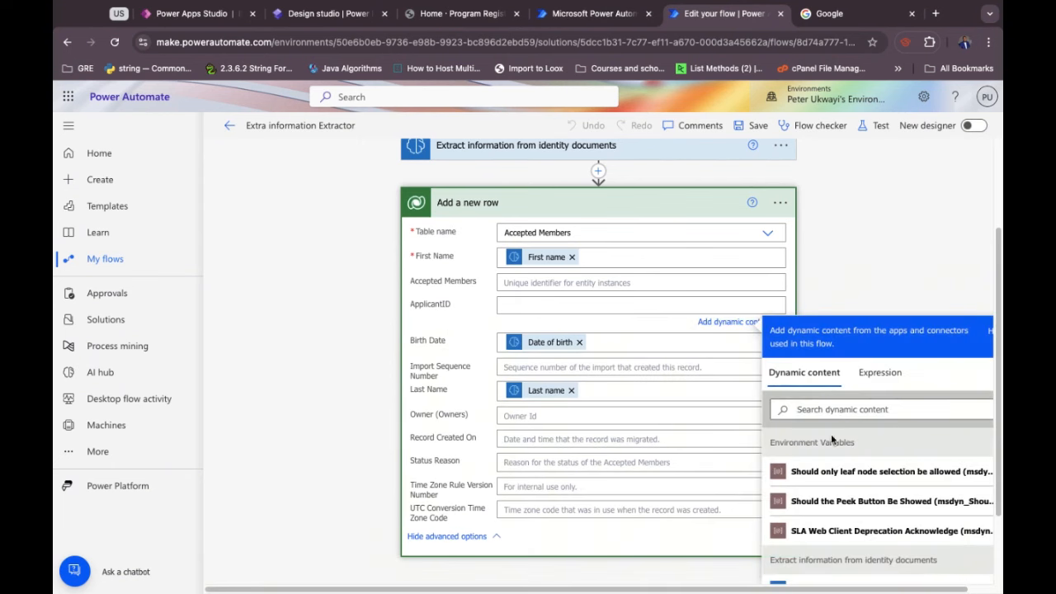
scroll(843, 487, down, 3)
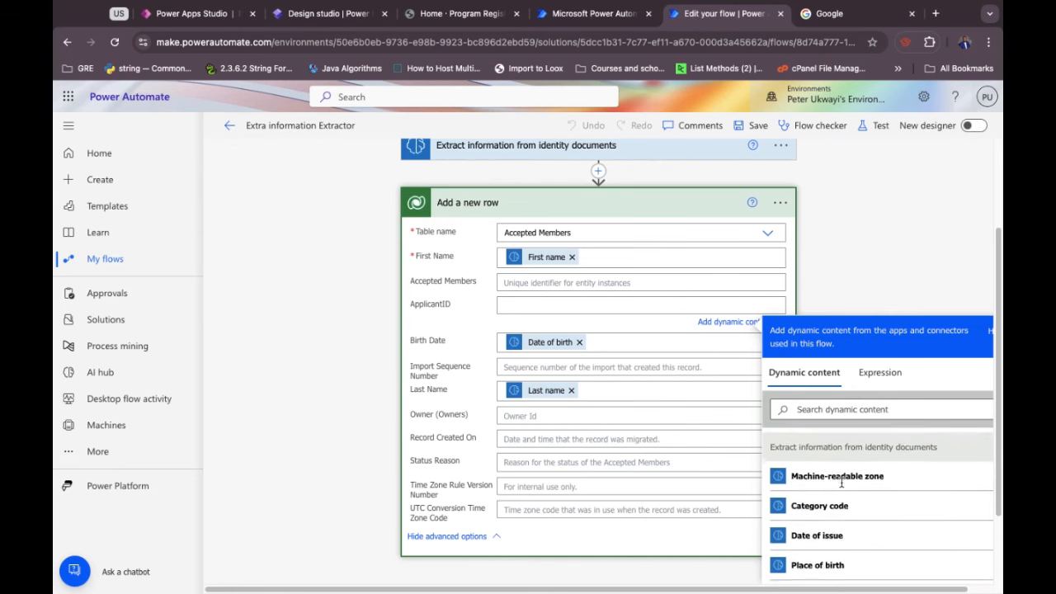
scroll(842, 486, down, 3)
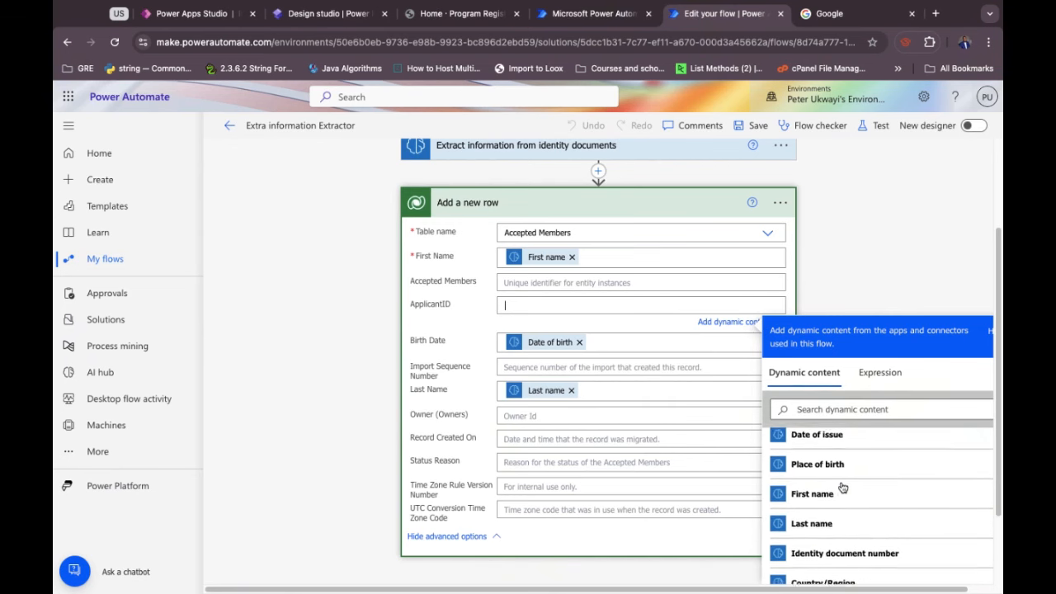
scroll(842, 487, down, 3)
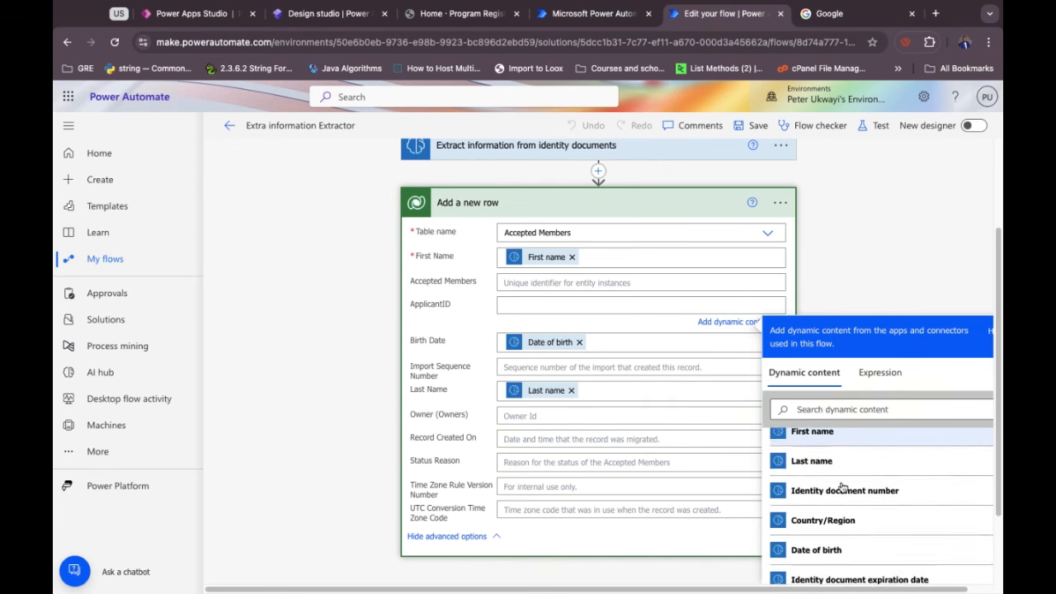
scroll(842, 486, down, 5)
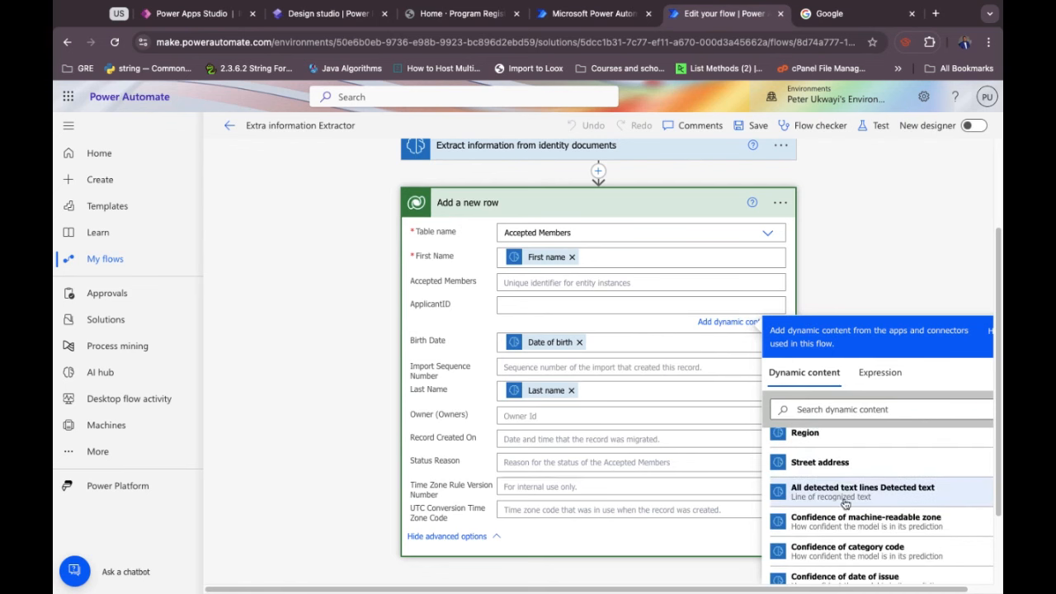
scroll(845, 504, down, 6)
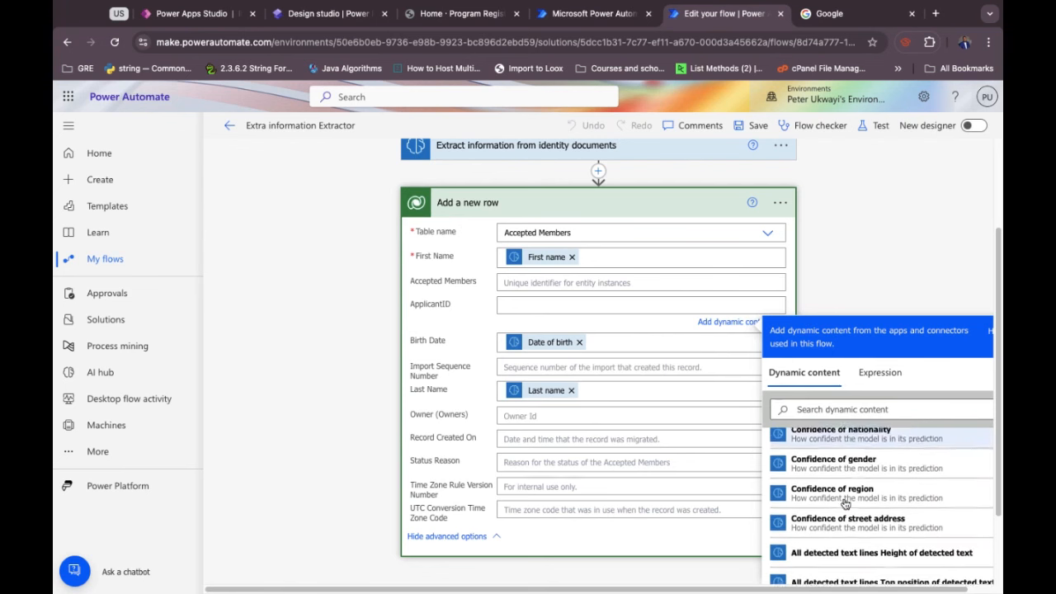
scroll(845, 505, down, 5)
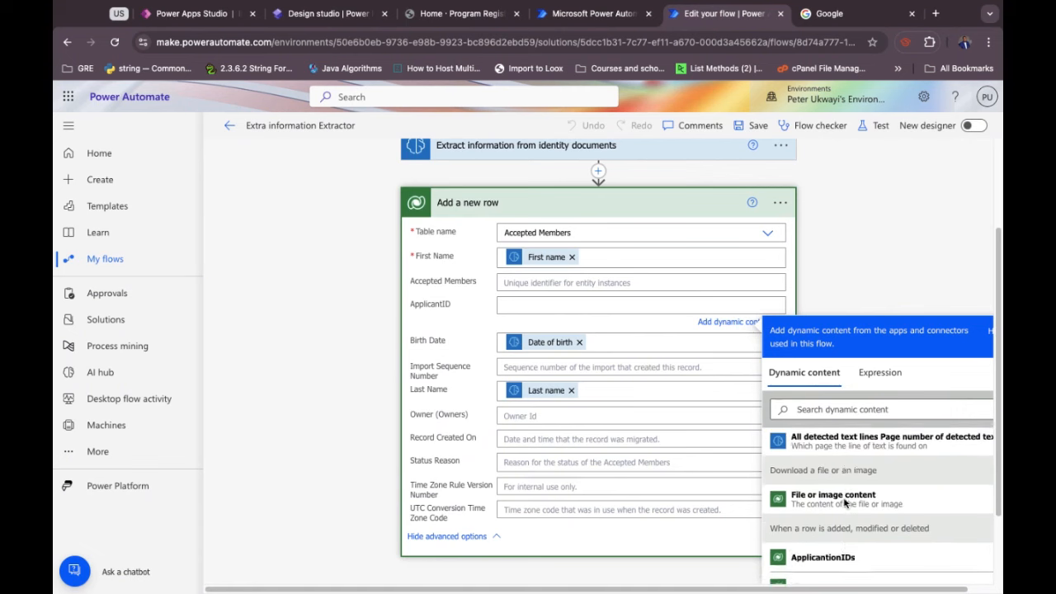
scroll(845, 503, down, 2)
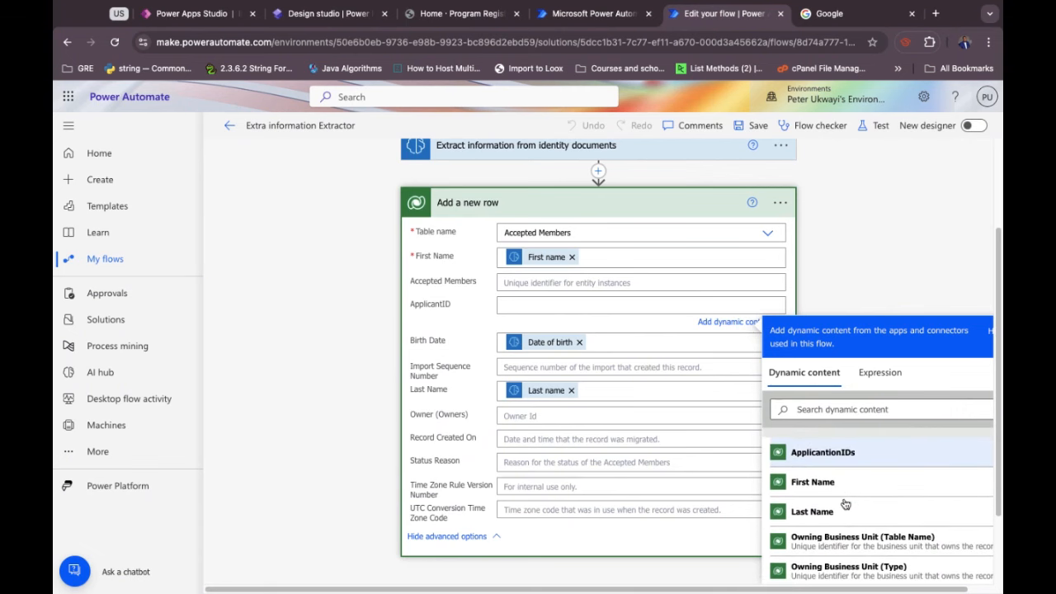
click(825, 453)
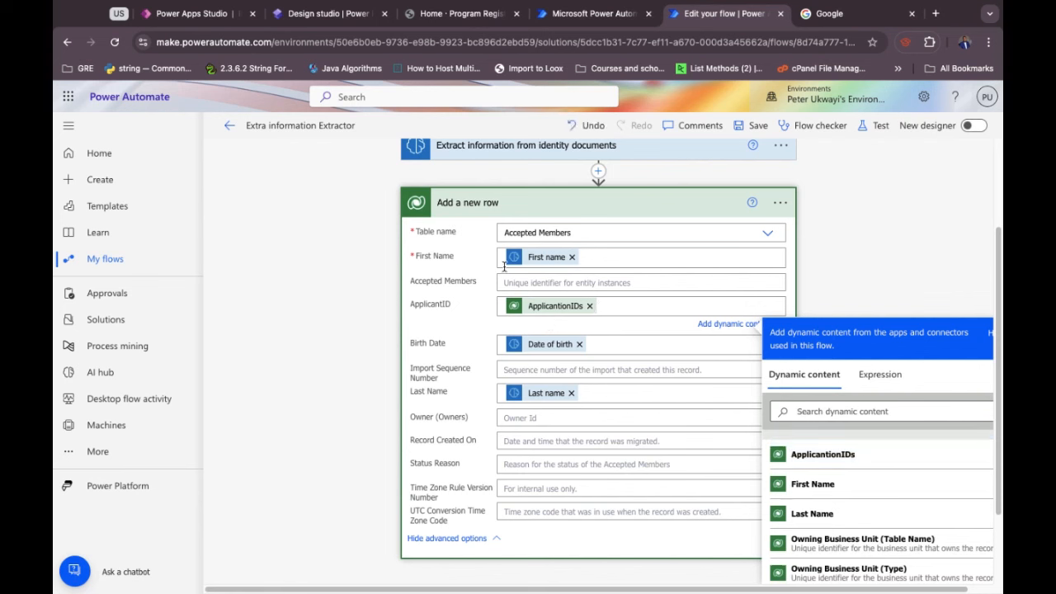
click(453, 204)
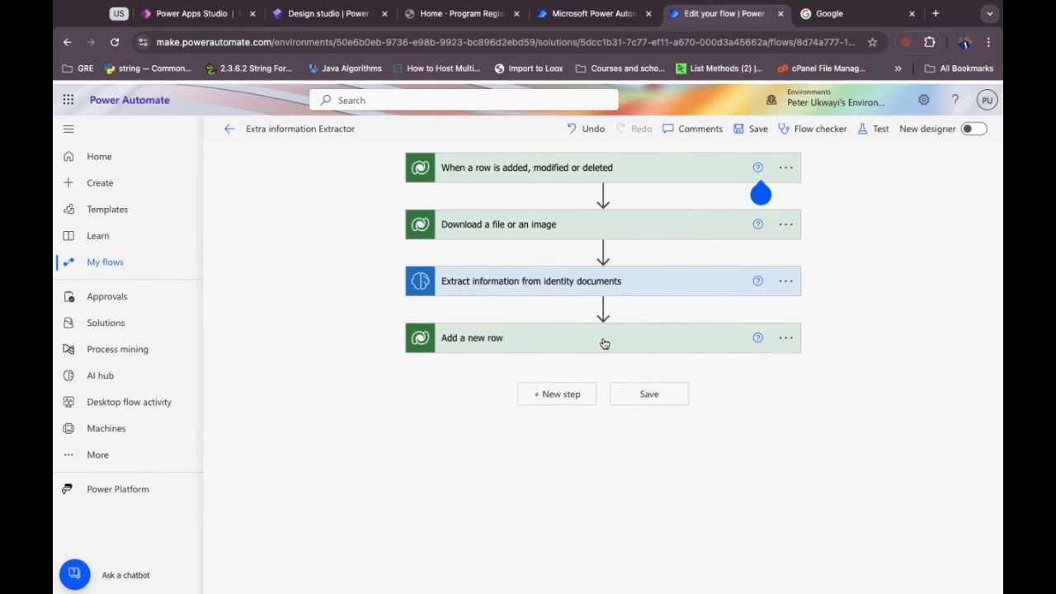
Save the flow, start a manual test run, and bring up the Program Registration site.
click(649, 392)
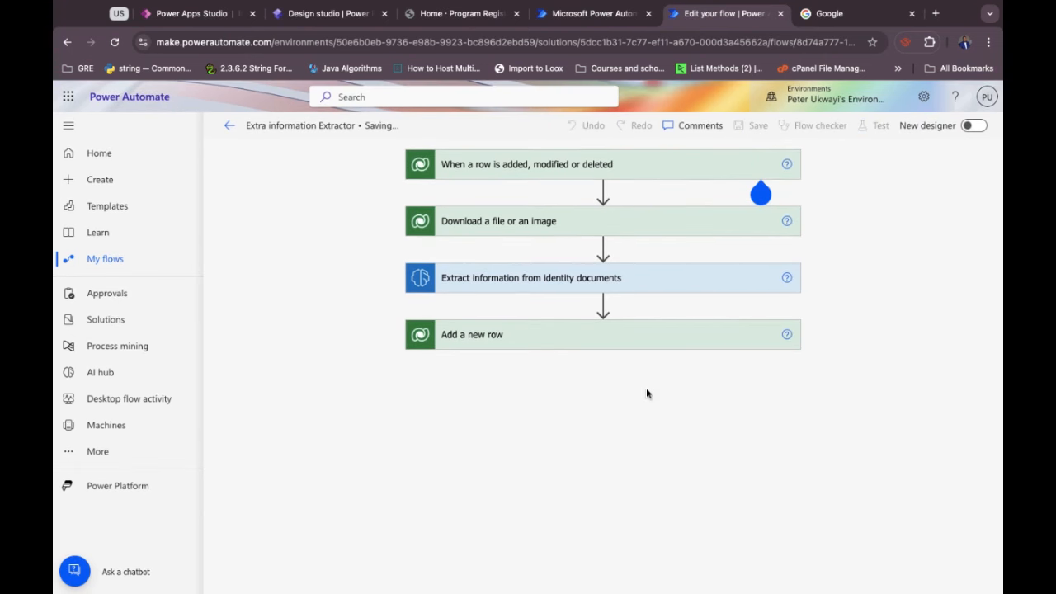
click(872, 127)
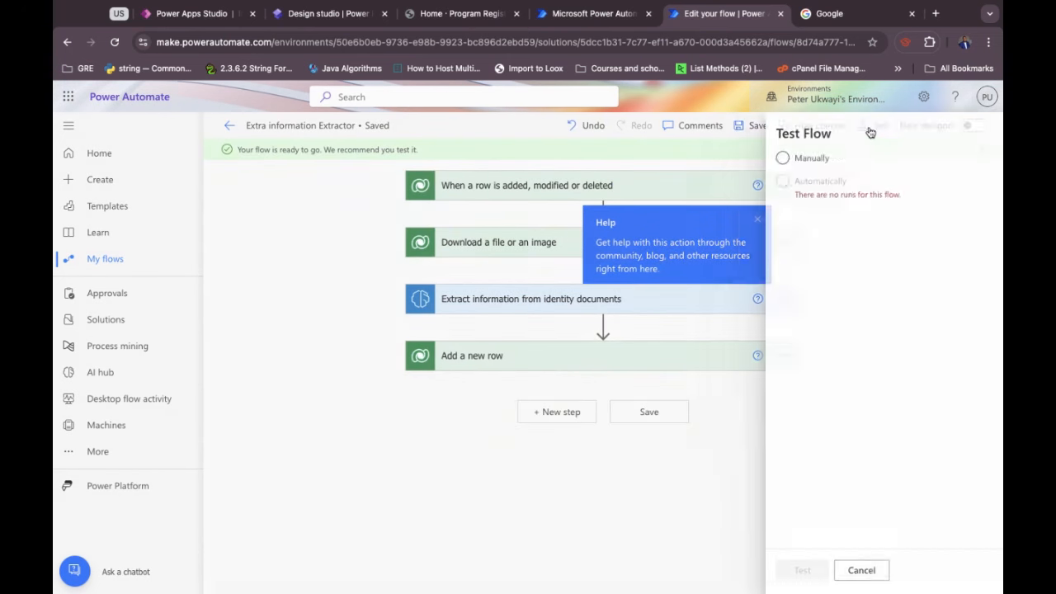
click(797, 161)
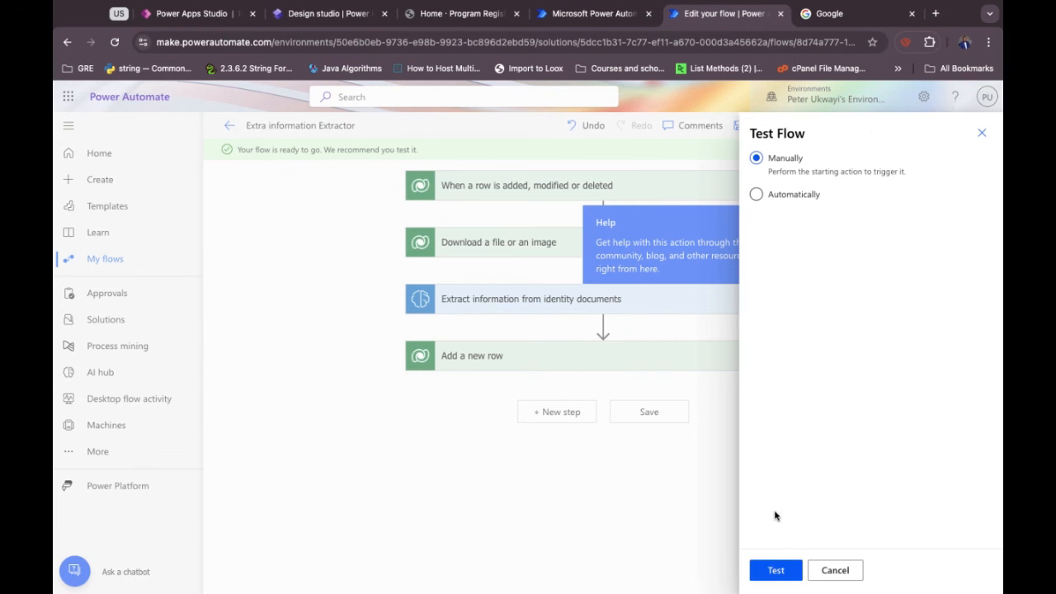
click(773, 570)
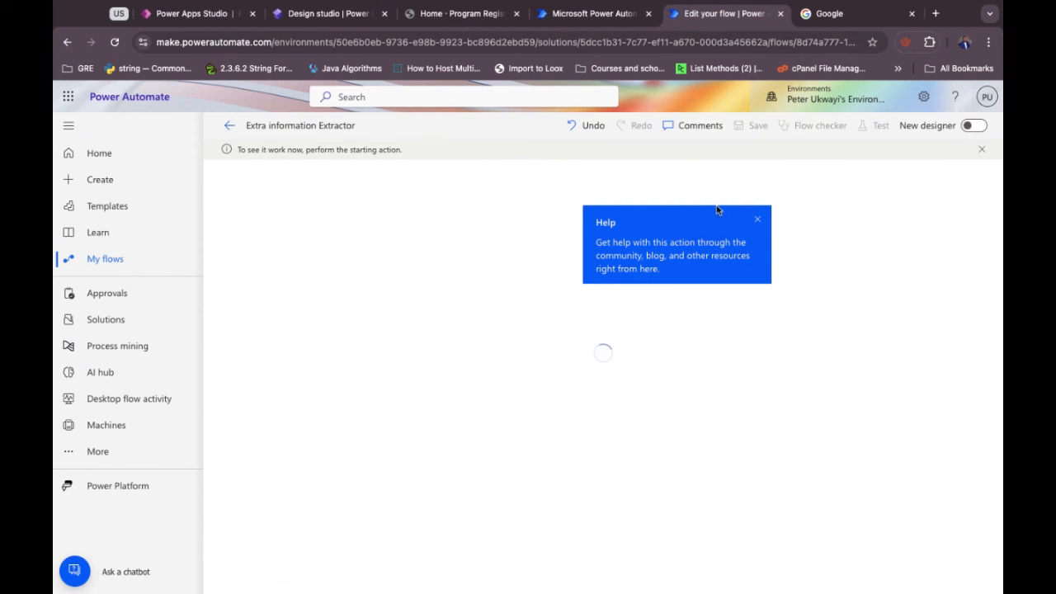
click(757, 224)
click(453, 17)
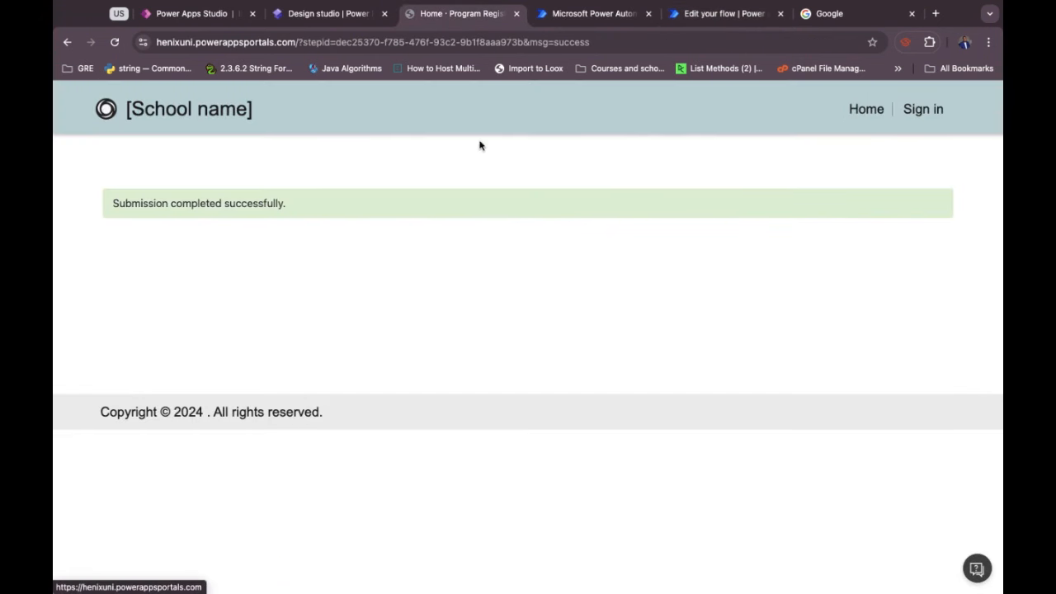
On a fresh registration form, enter the applicant's first name, last name and date of birth.
click(864, 111)
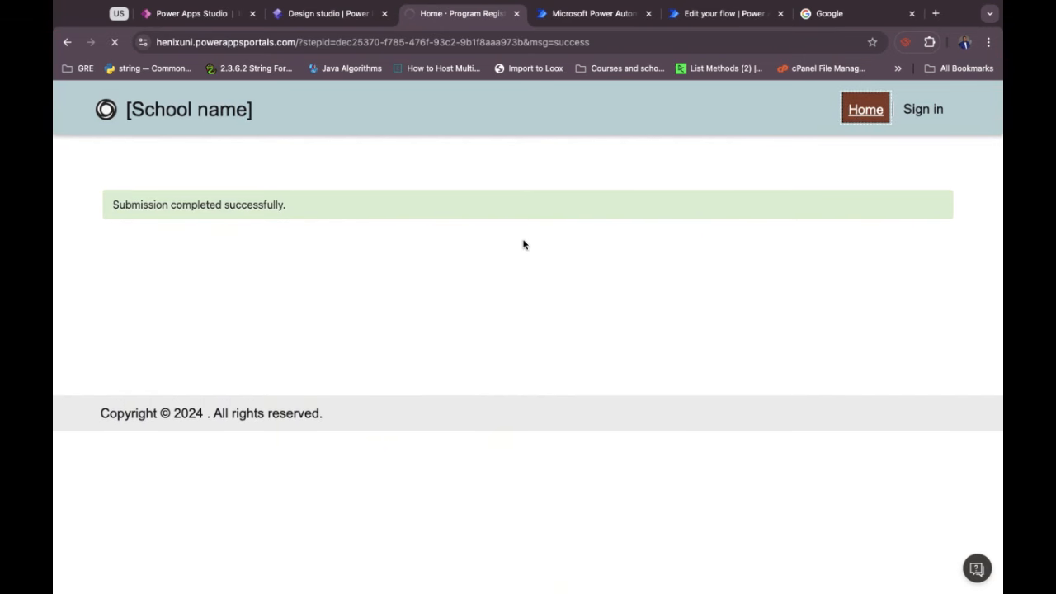
click(330, 261)
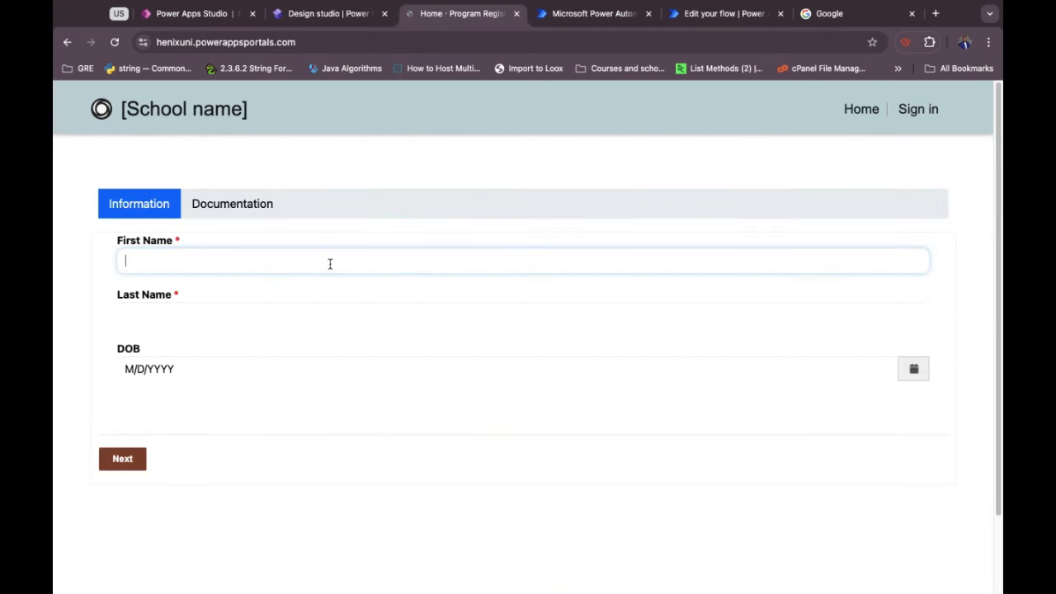
text(Je)
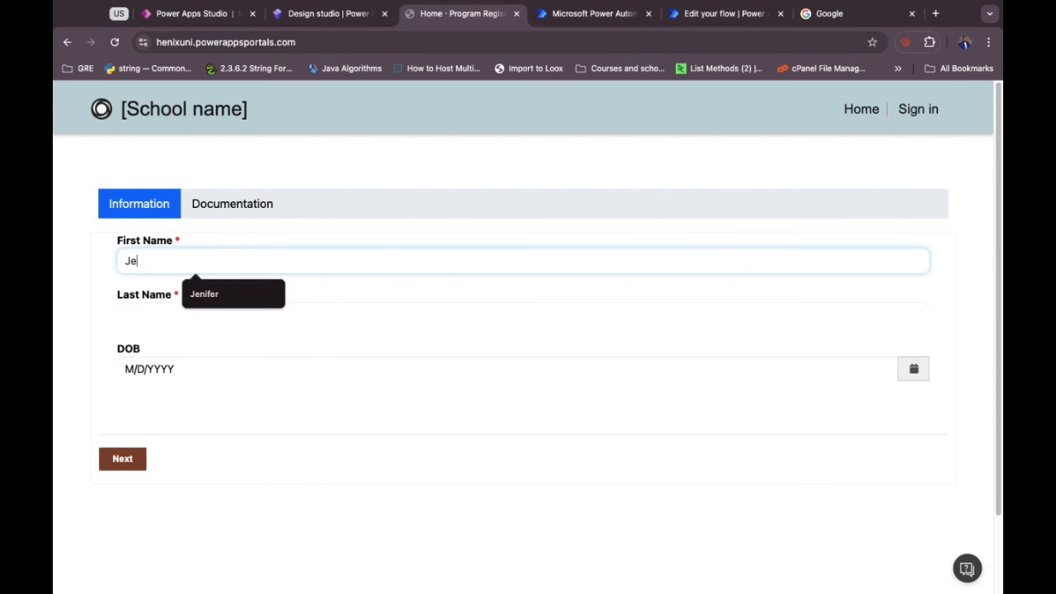
click(246, 295)
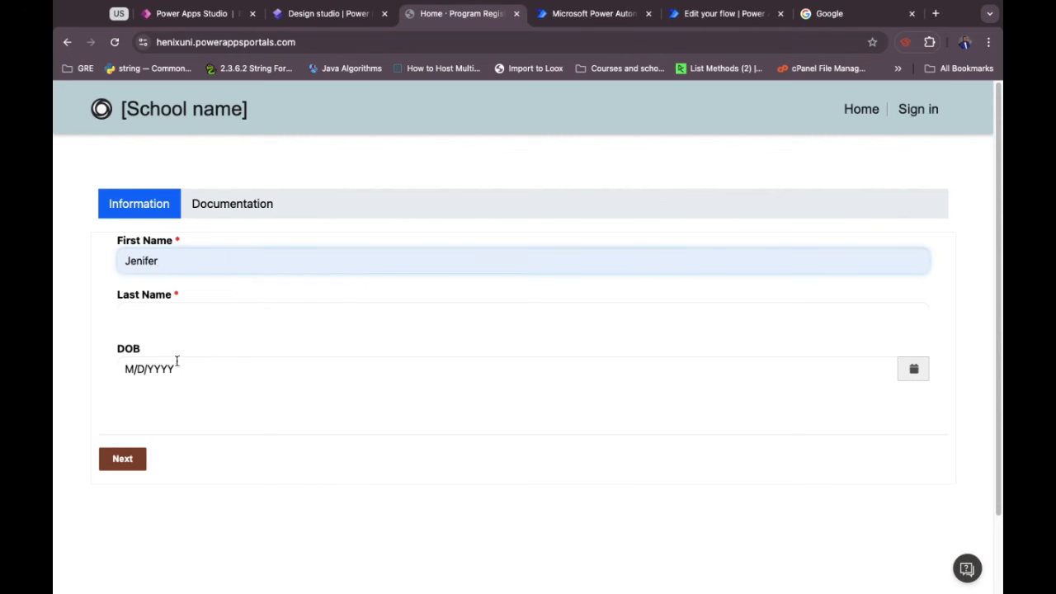
click(141, 317)
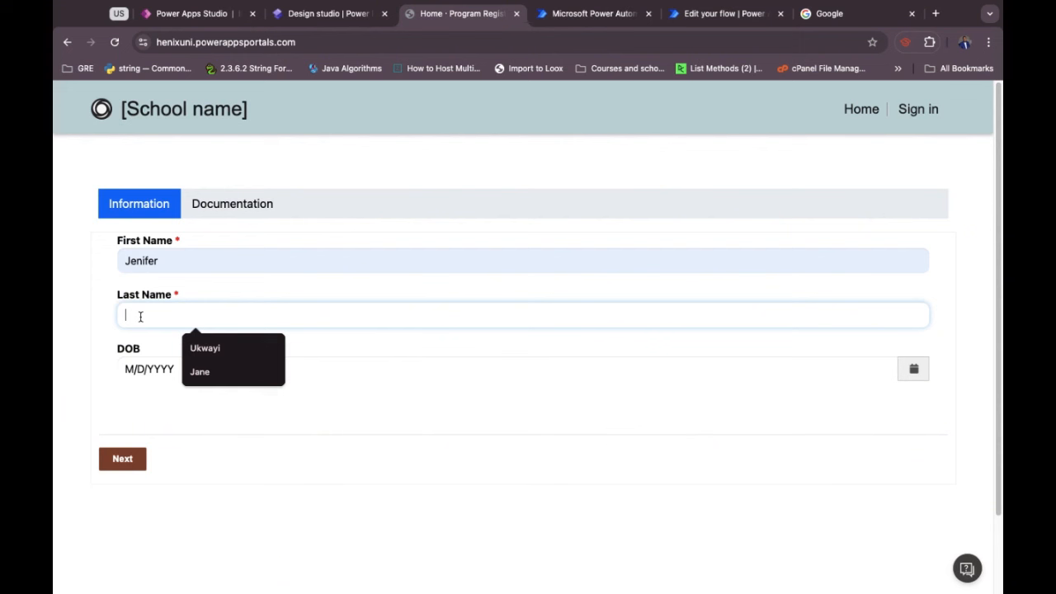
text(Mary)
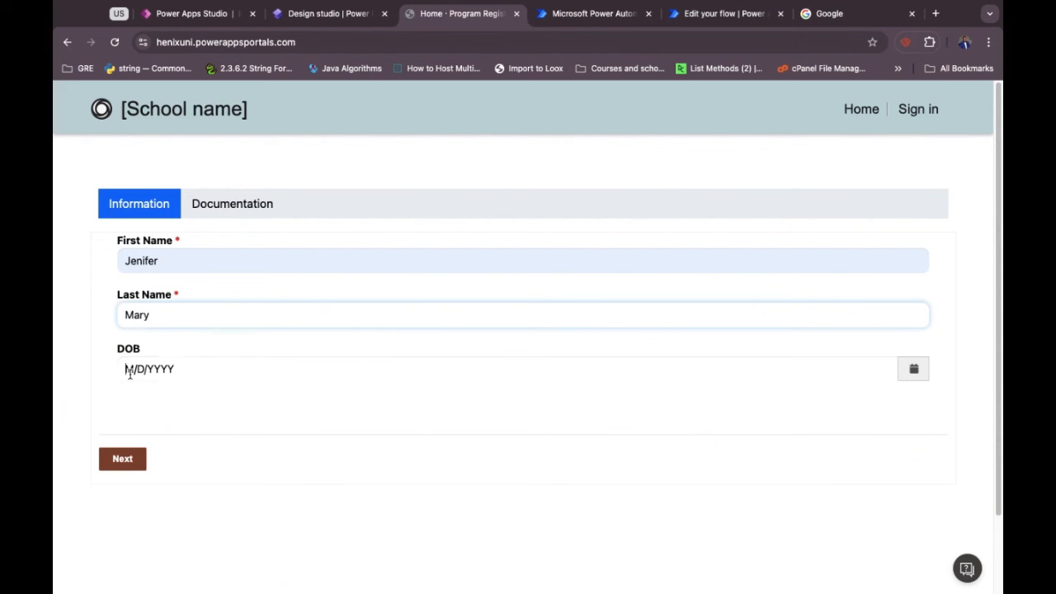
click(128, 371)
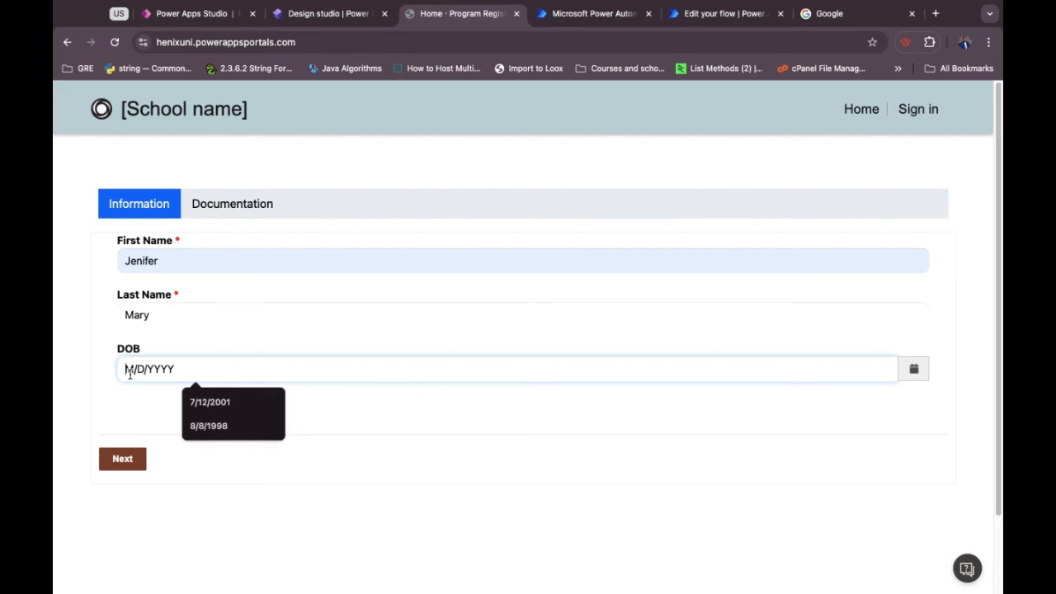
text(9/4/2009)
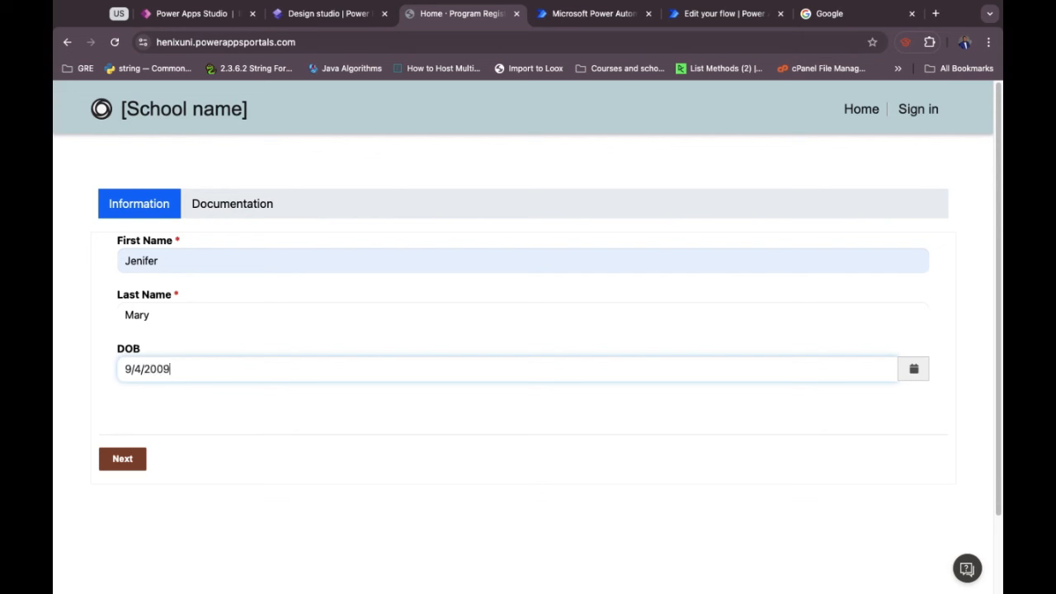
click(160, 402)
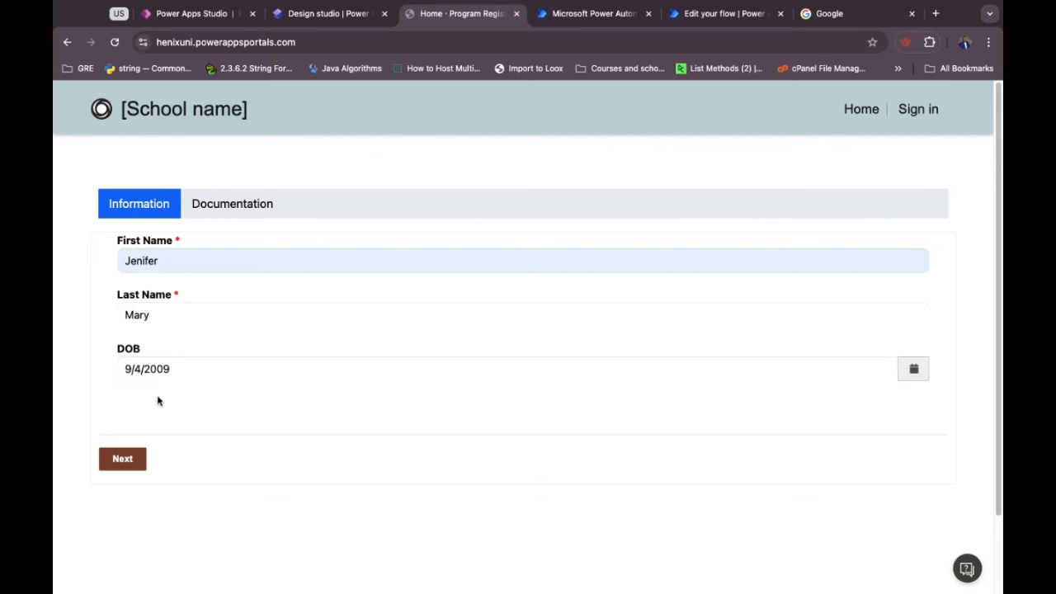
Attach the passport screenshot as the identity document and submit the registration.
click(130, 459)
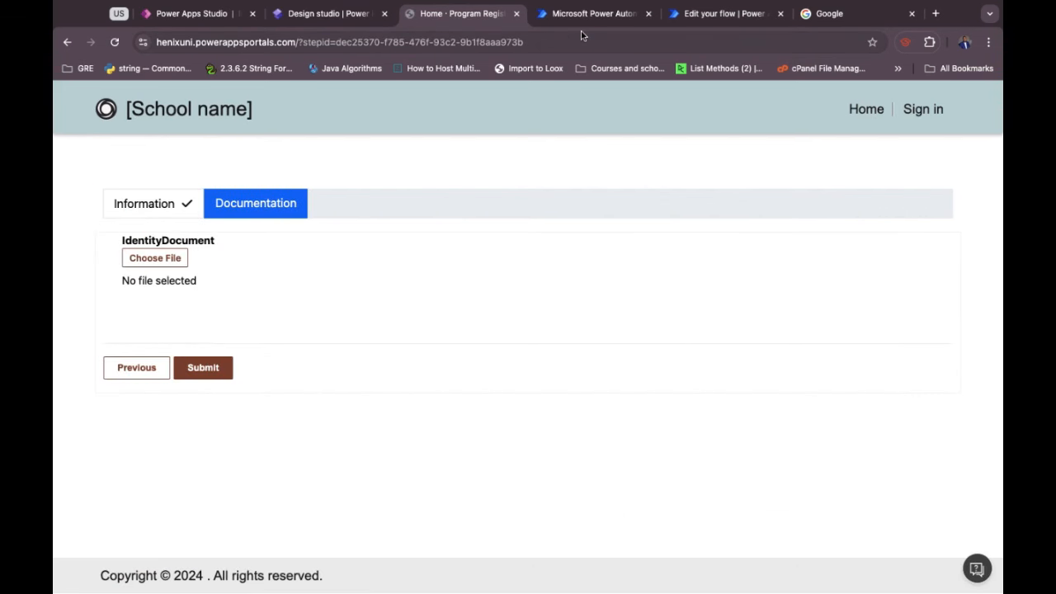
click(157, 259)
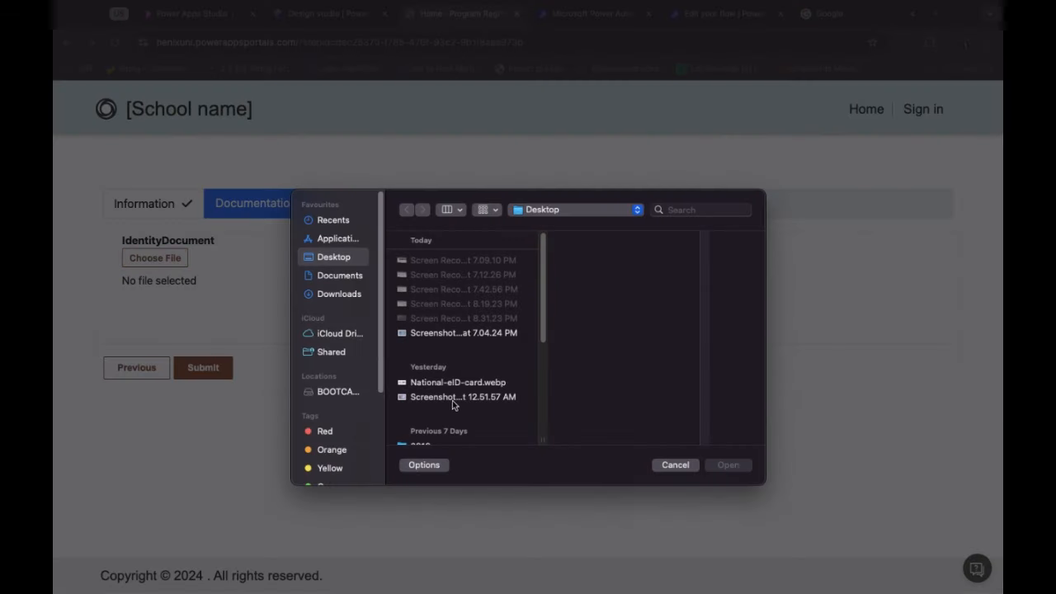
click(451, 398)
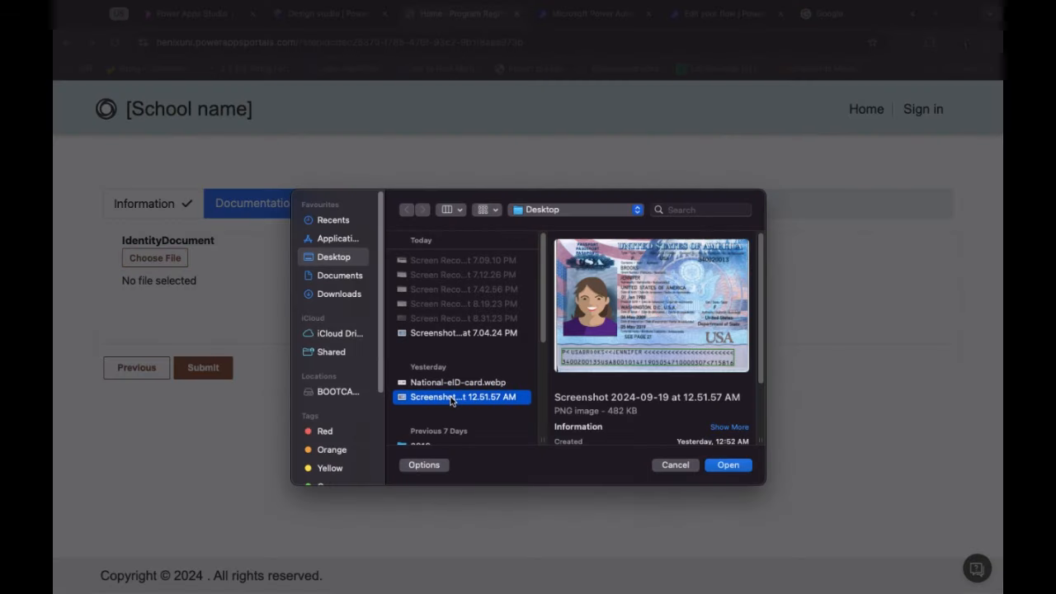
click(729, 467)
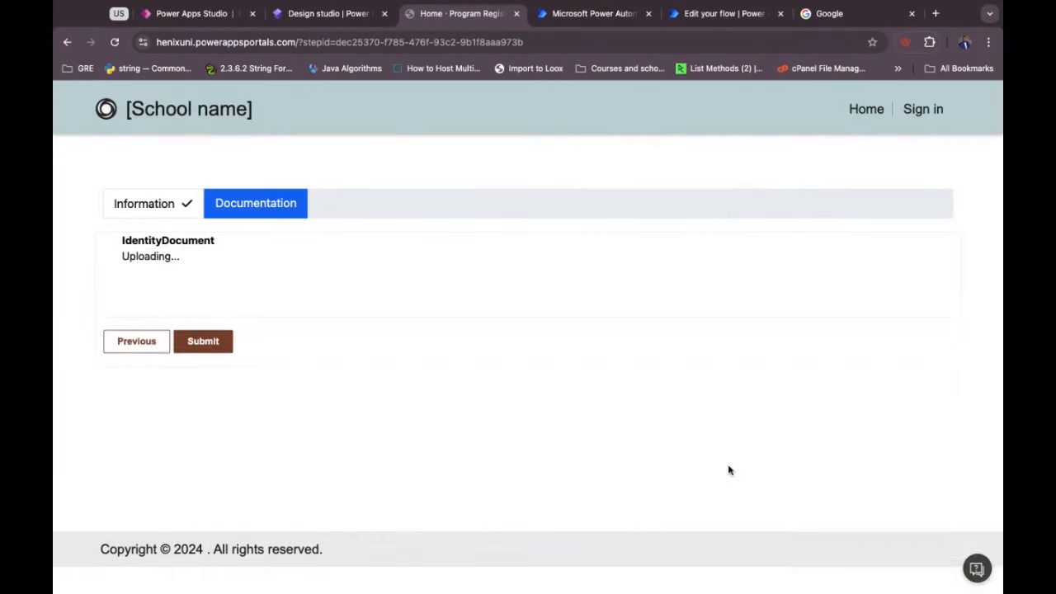
click(200, 444)
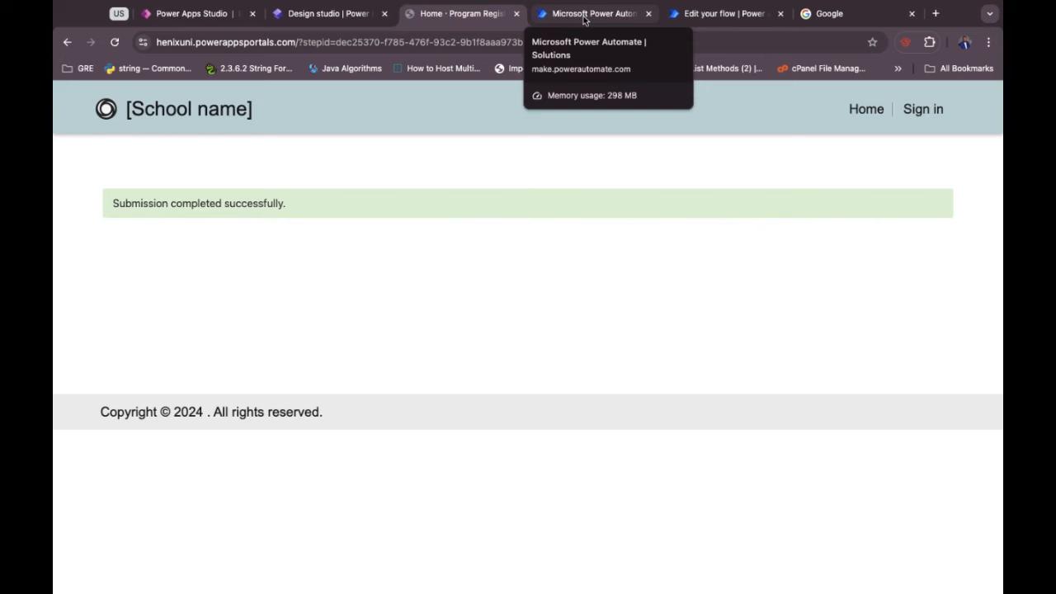
Open the latest flow run and show all inputs written by the Add a new row step.
click(584, 15)
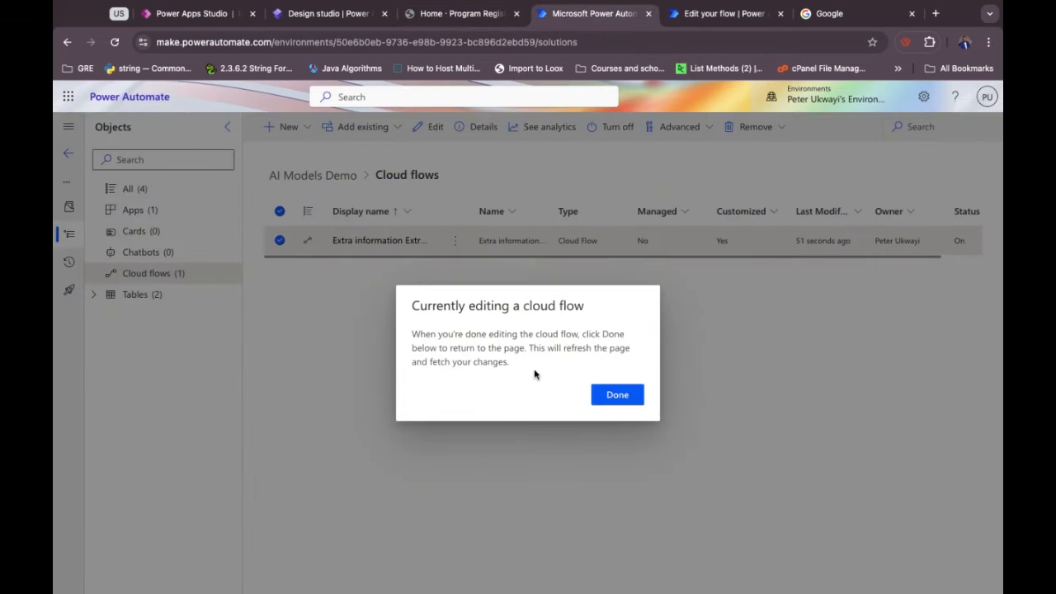
click(709, 13)
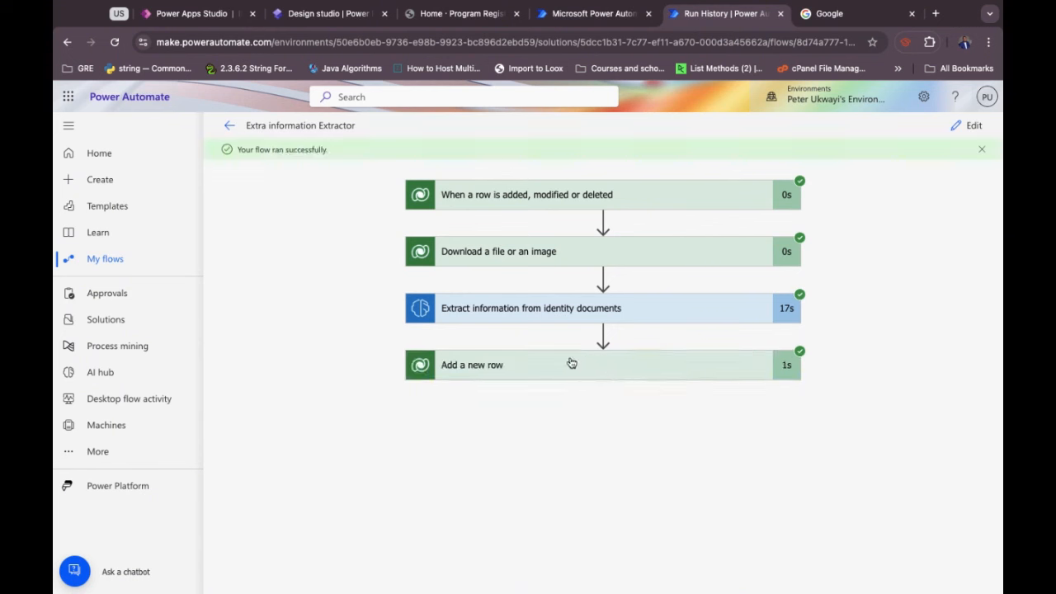
click(579, 378)
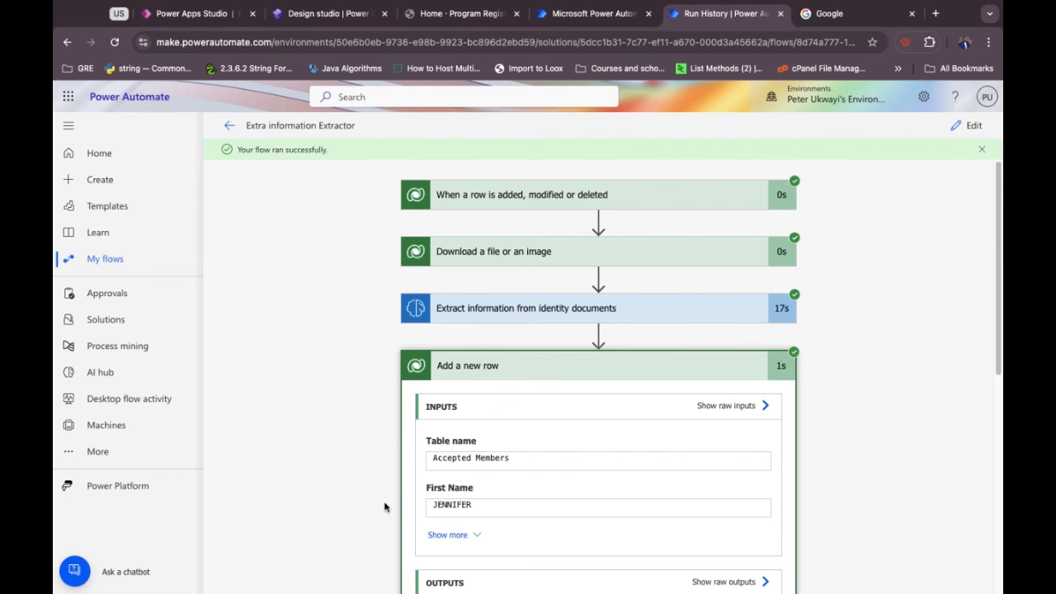
scroll(383, 506, down, 3)
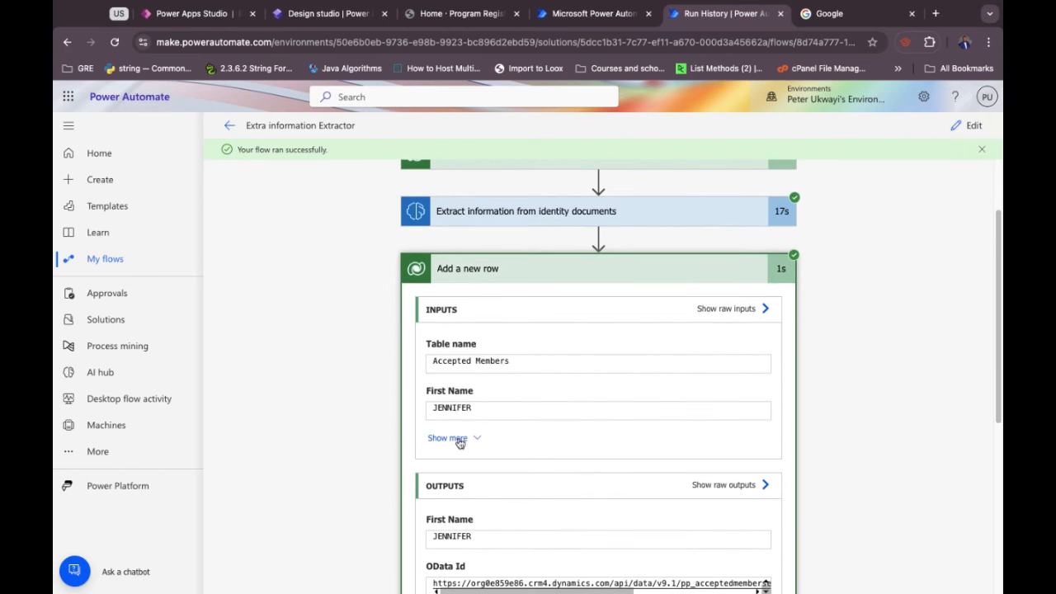
click(460, 443)
scroll(458, 442, down, 2)
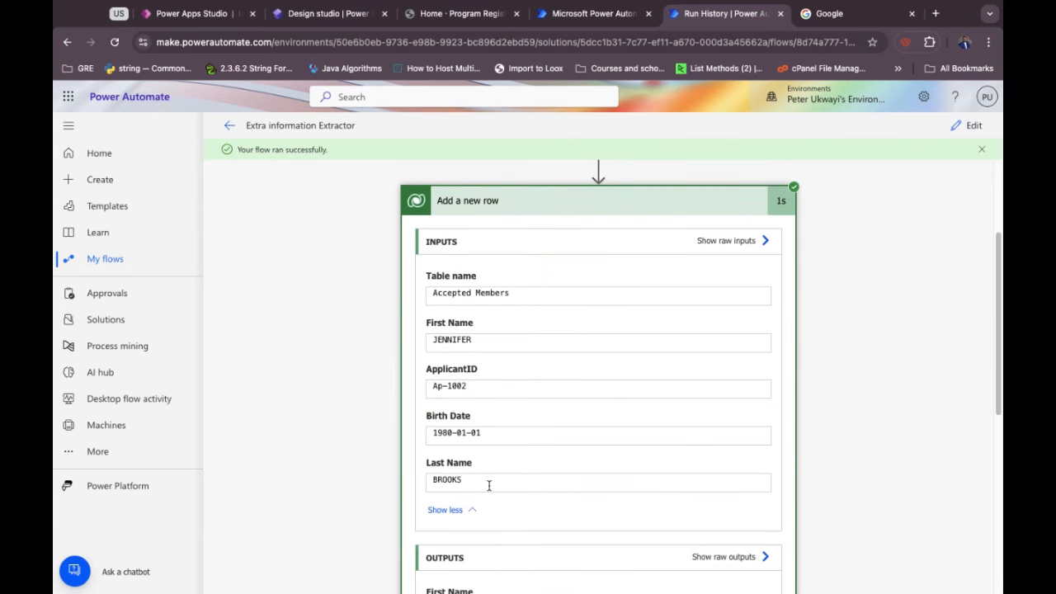
click(202, 14)
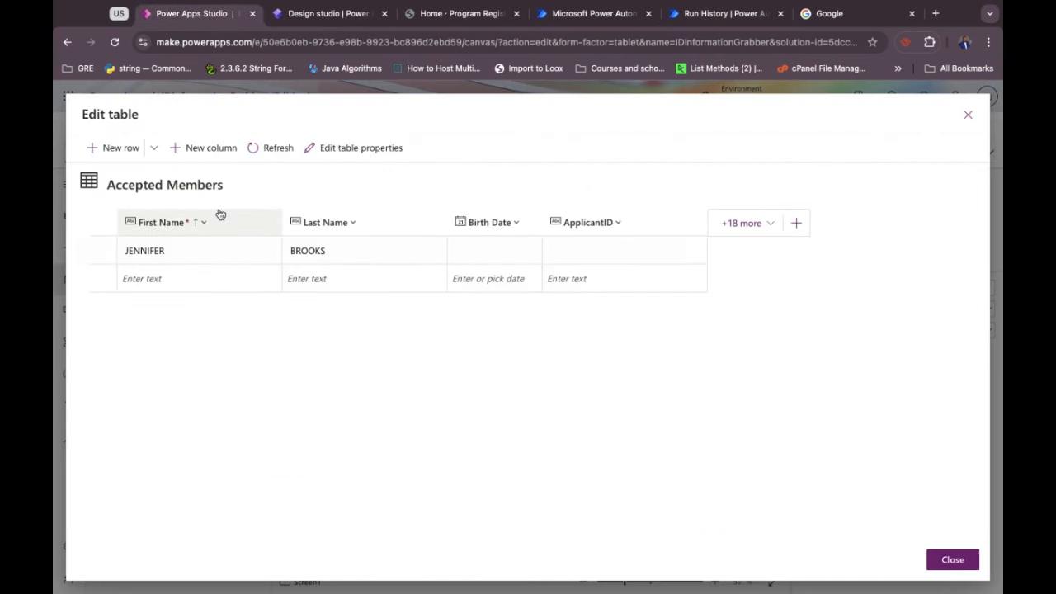
Refresh Accepted Members to confirm the new row's Birth Date and ApplicantID, then close it.
click(263, 147)
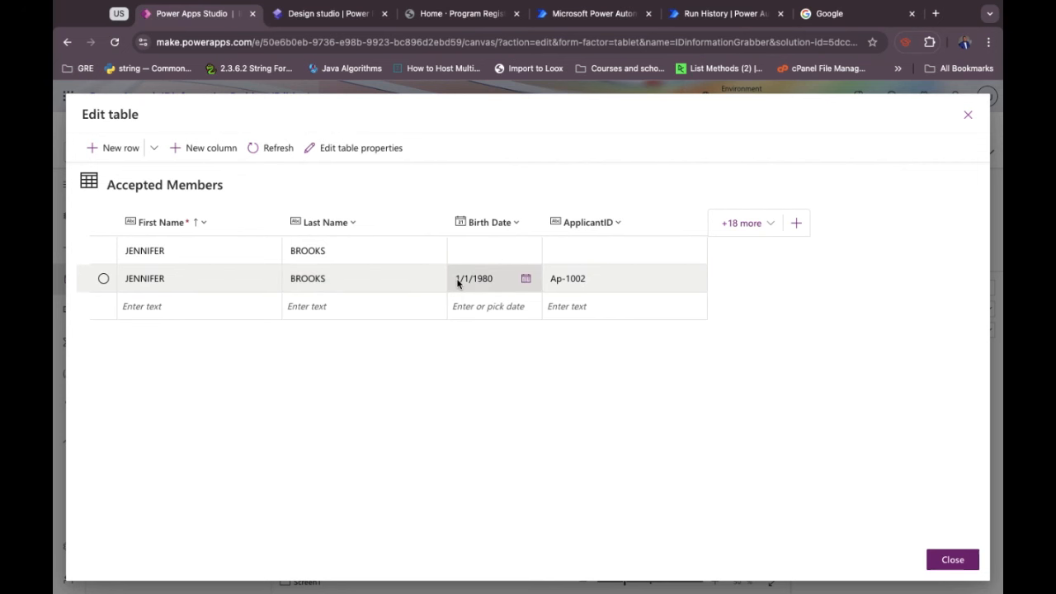
click(968, 116)
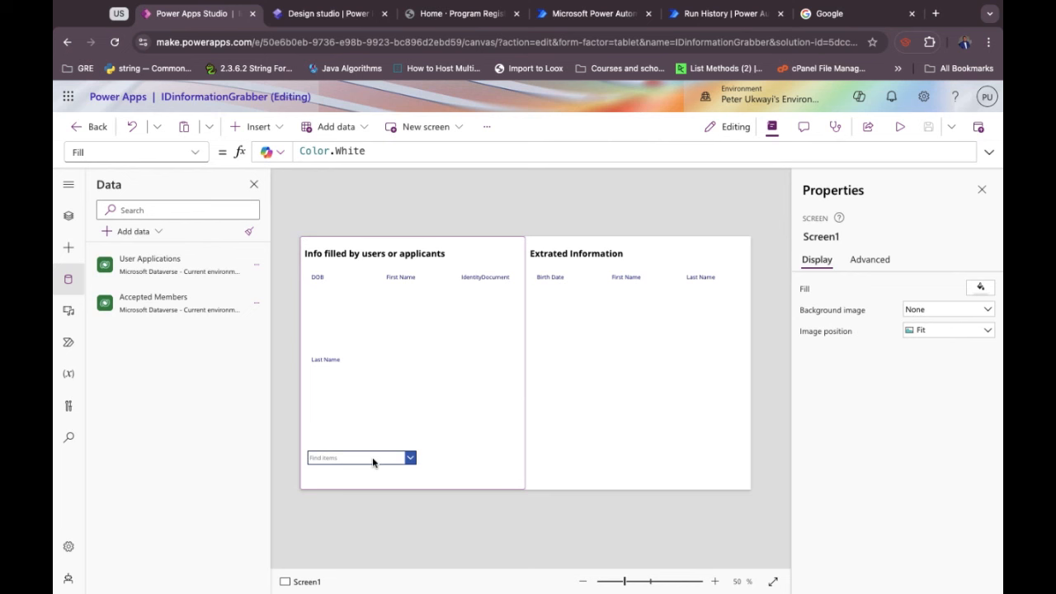
Refresh the User Applications data source and select the applicant form.
click(256, 270)
click(284, 313)
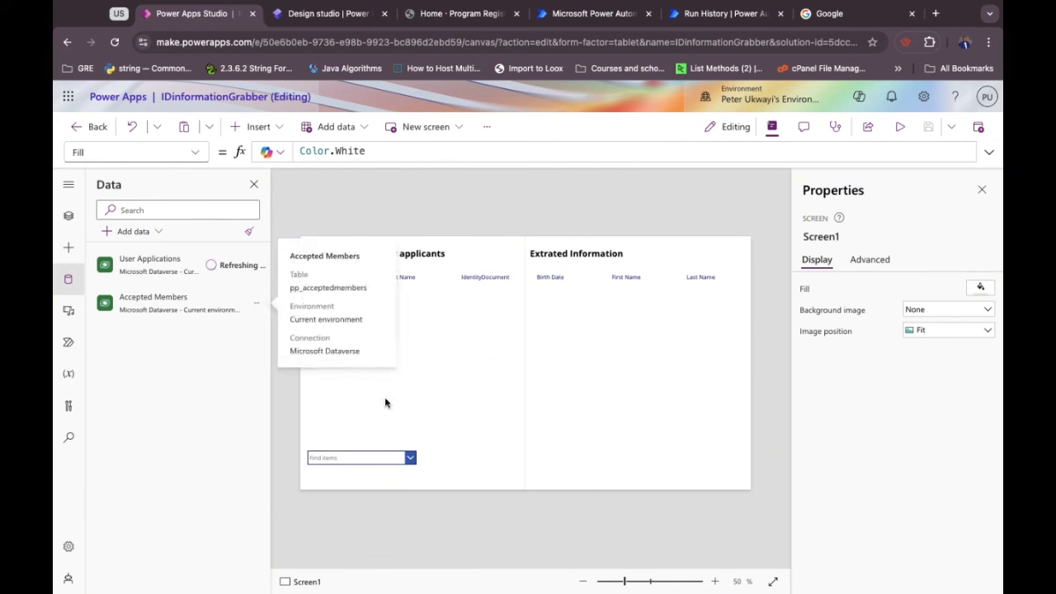
click(417, 340)
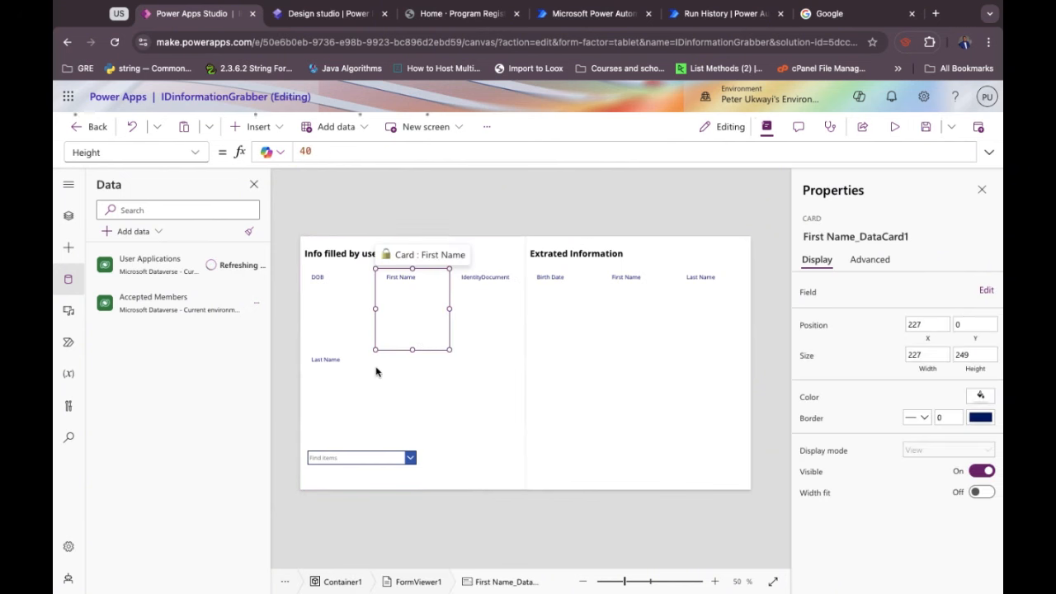
click(452, 365)
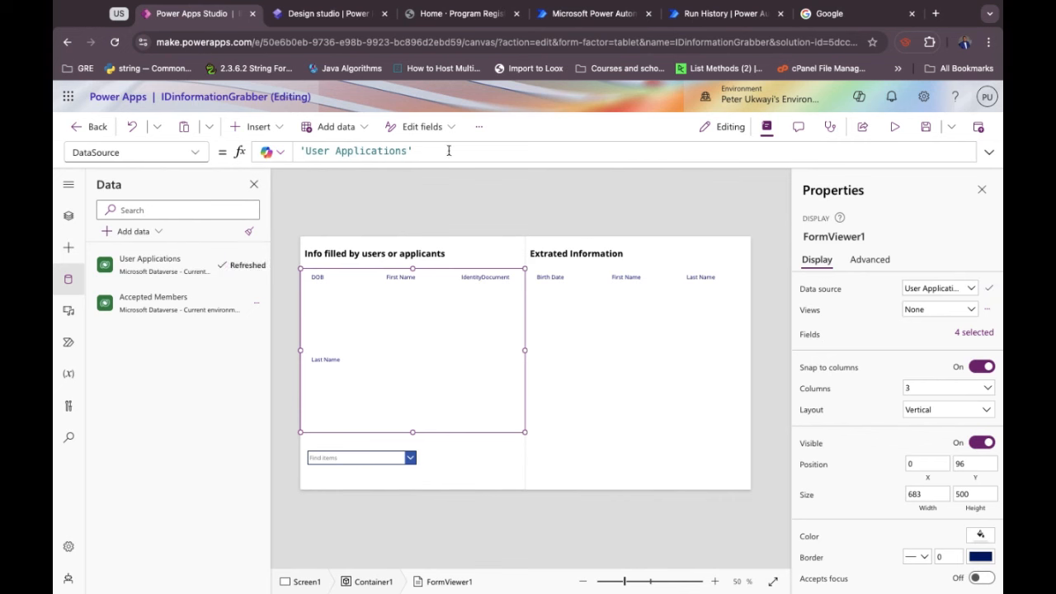
Check ComboBox1's applicant list in Tree view, then select FormViewer1 to show its DataSource.
click(66, 217)
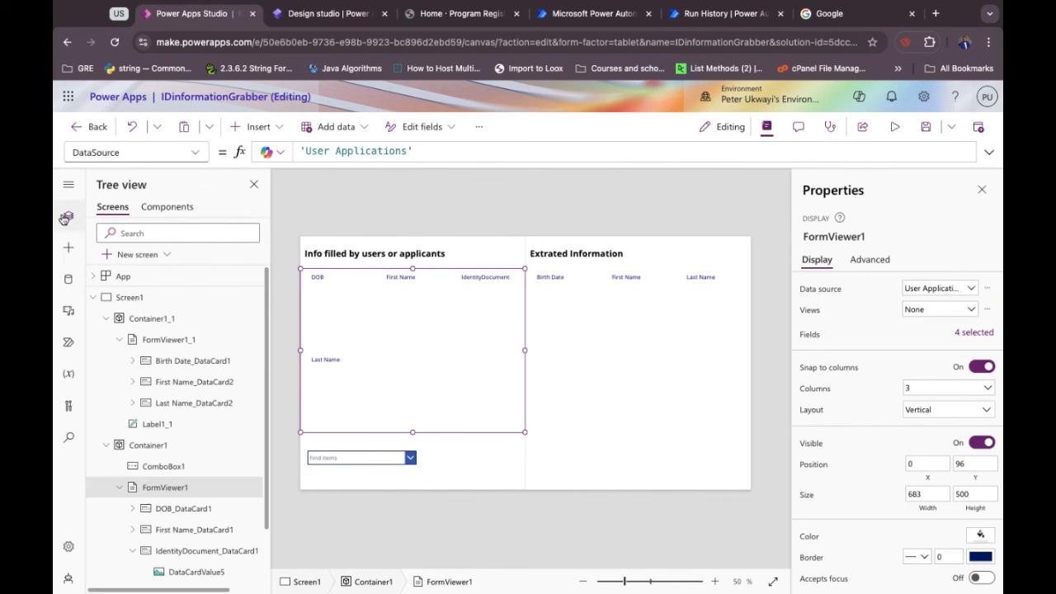
click(383, 459)
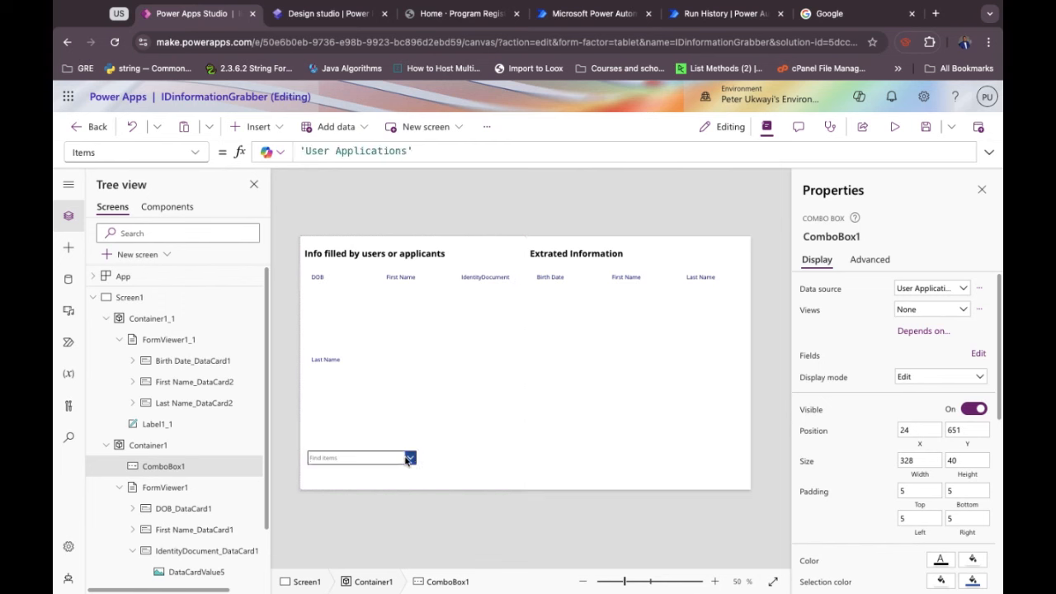
click(408, 459)
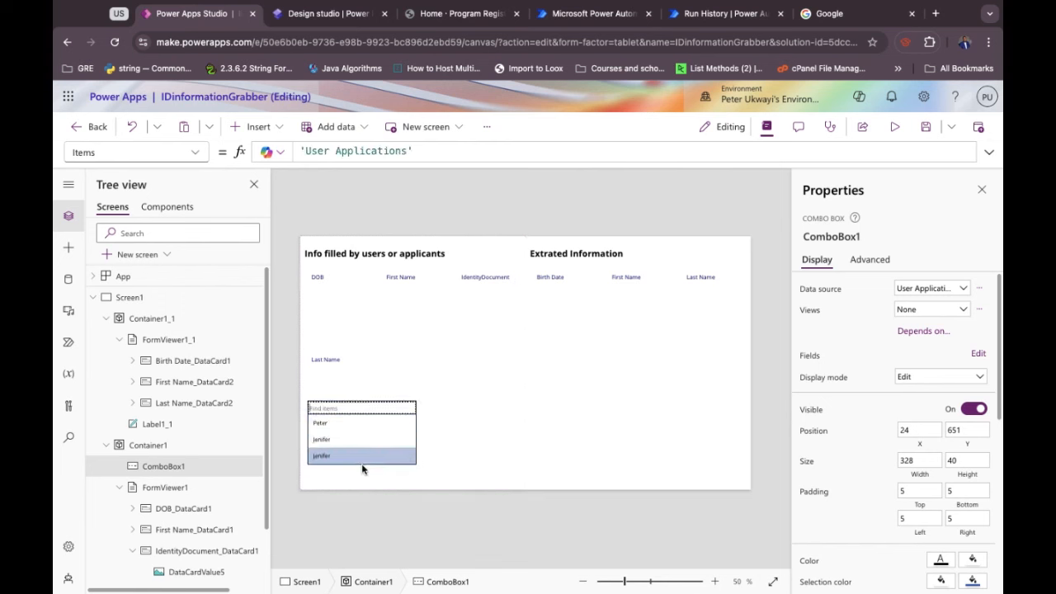
click(354, 488)
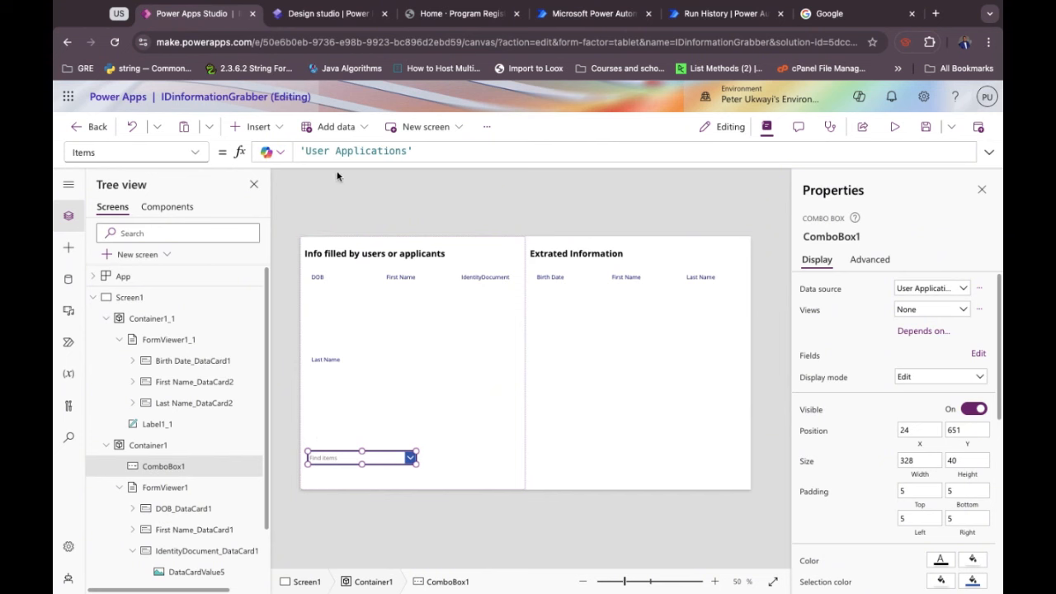
click(349, 299)
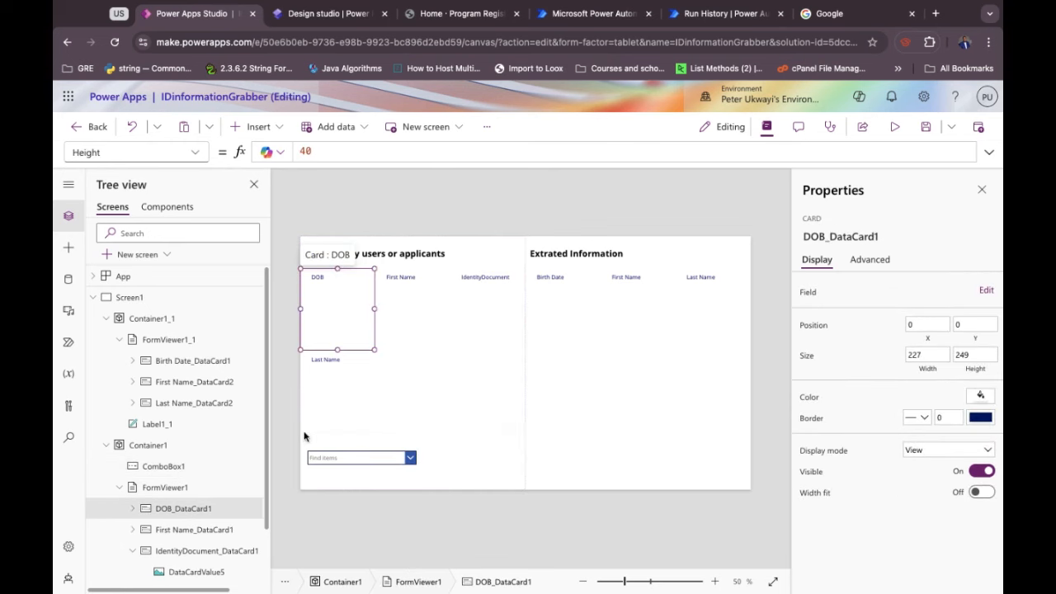
click(378, 395)
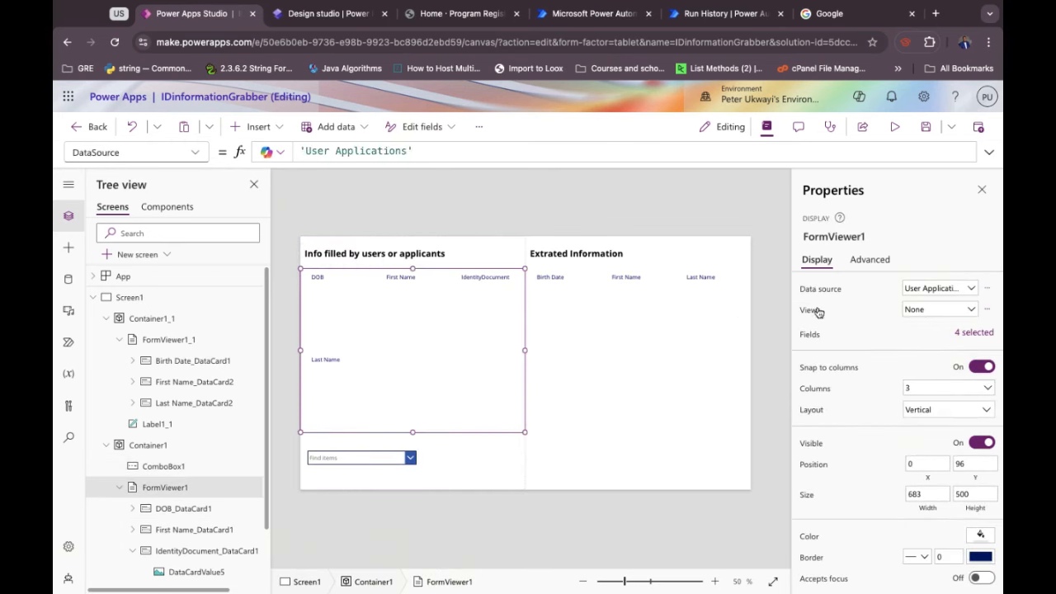
Replace the DataSource formula with LookUp('Users Application', followed by the start of a combo reference.
double_click(405, 153)
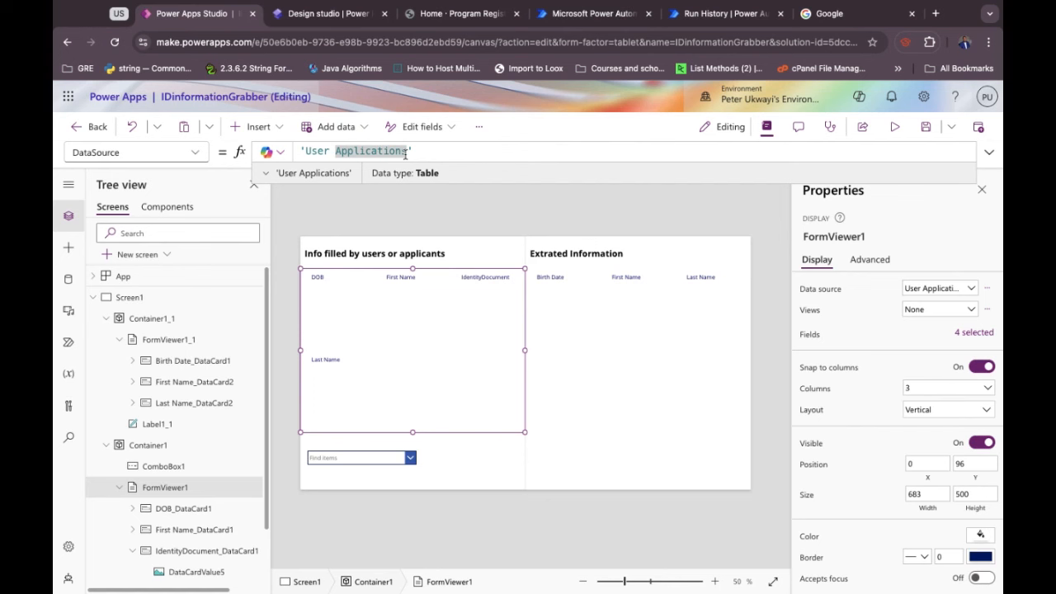
click(436, 151)
key(ctrl+a)
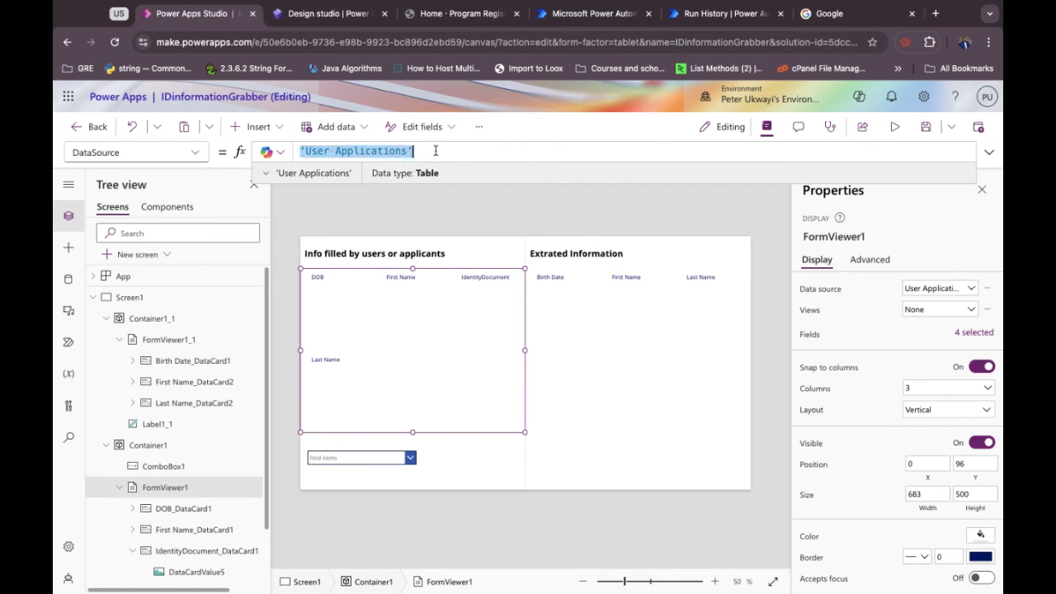
text(Look)
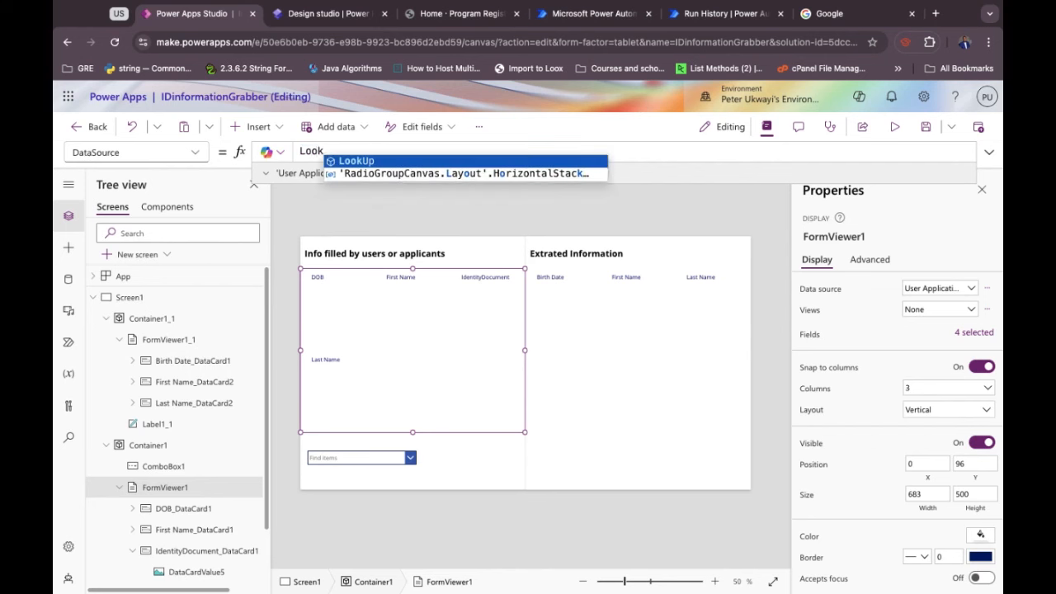
key(Tab)
text(()
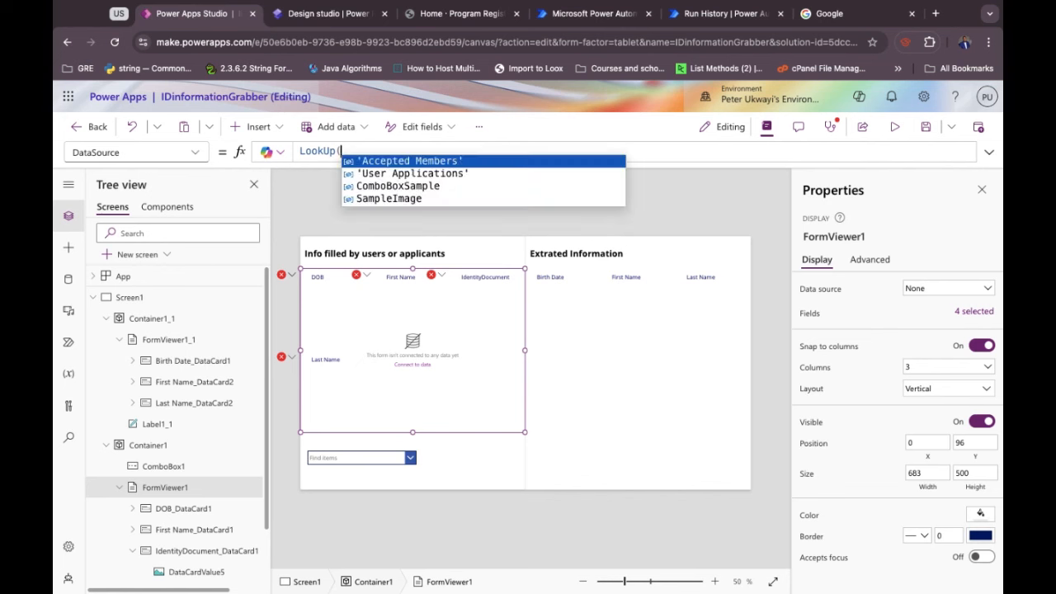
text(com)
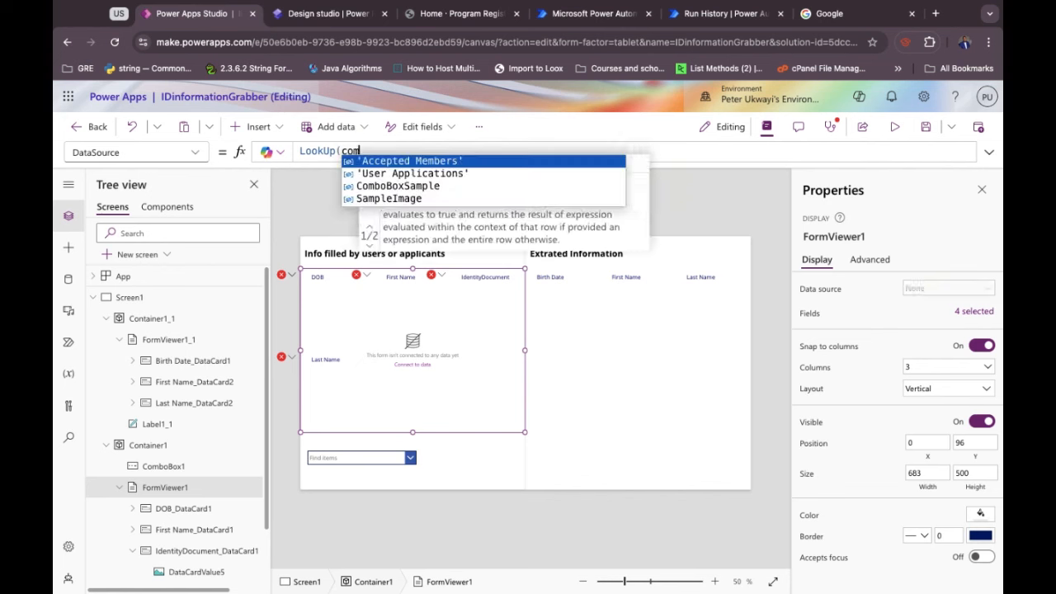
text(bo)
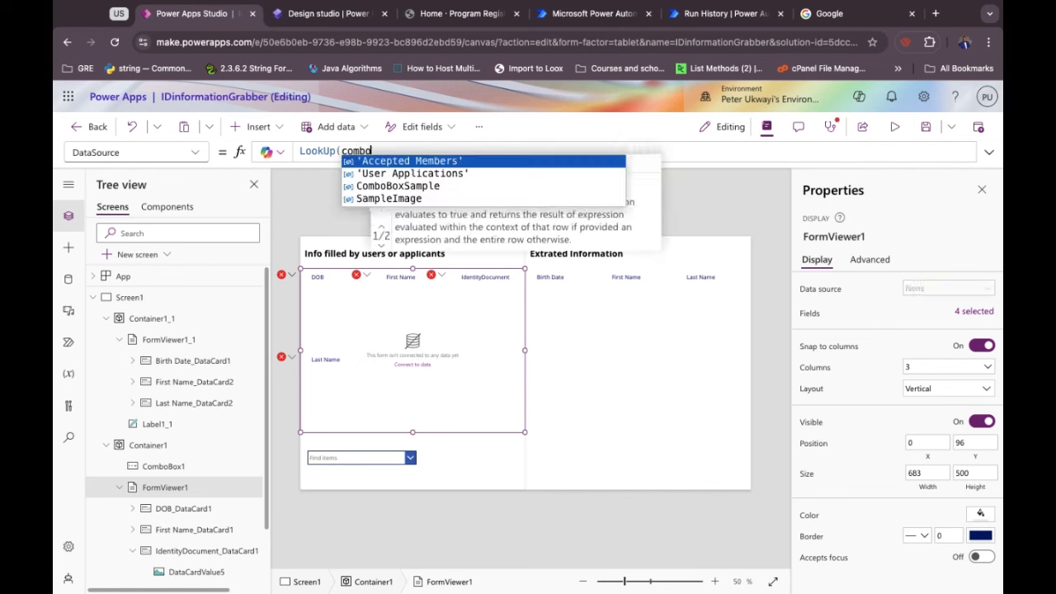
key(BackSpace)
key(BackSpace)
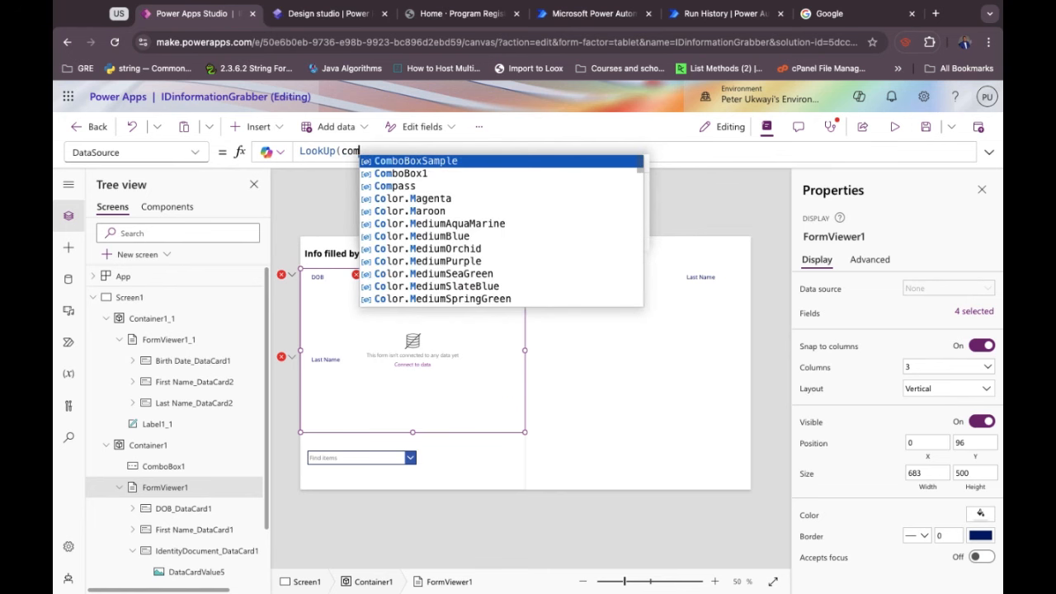
key(Down)
key(Tab)
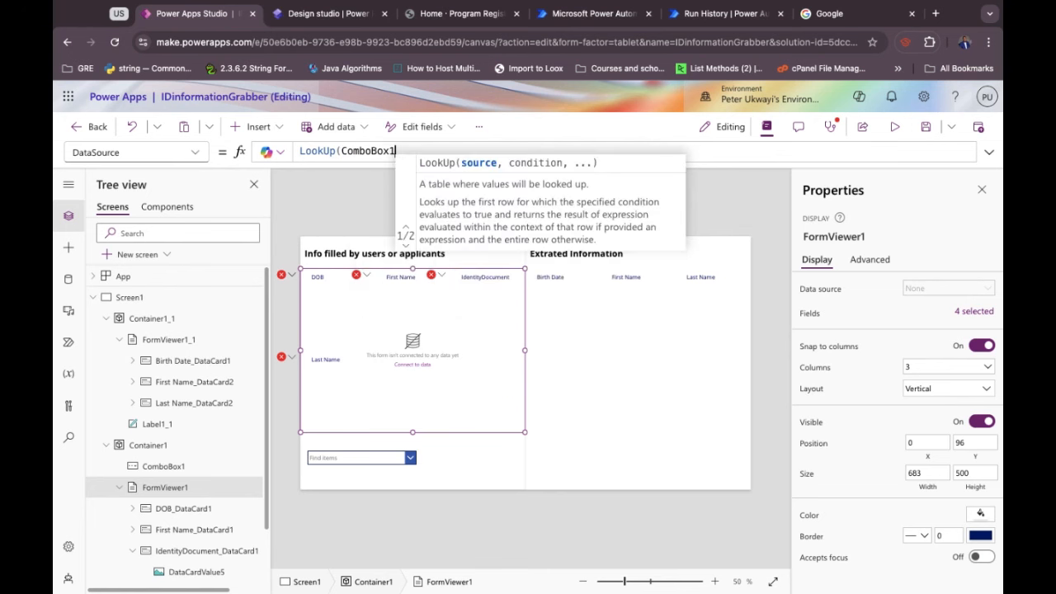
text(.)
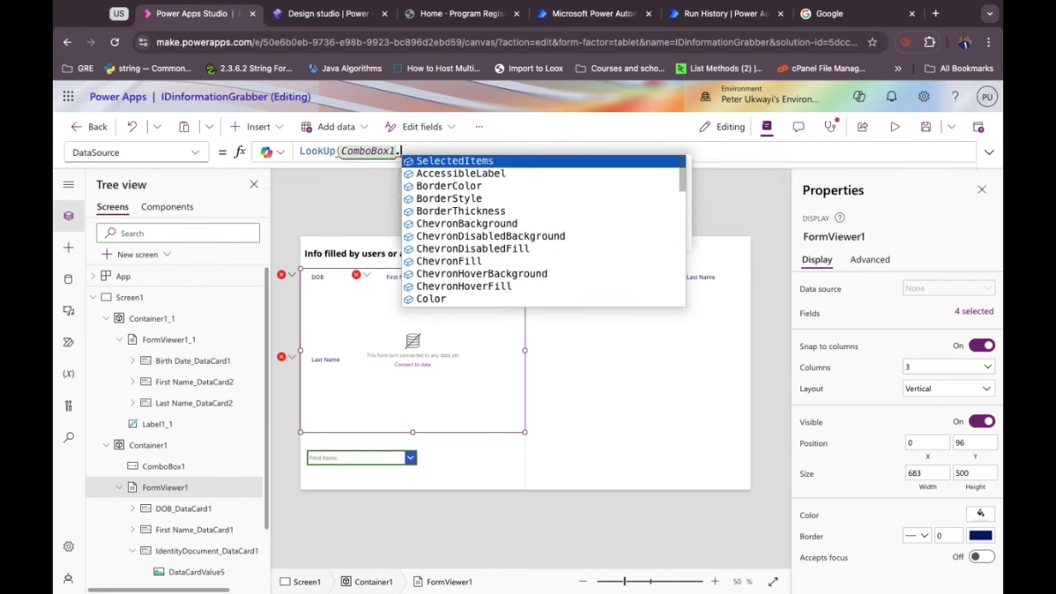
key(BackSpace)
key(BackSpace)
key(BackSpace)
key(BackSpace)
key(BackSpace)
key(BackSpace)
key(BackSpace)
key(BackSpace)
key(BackSpace)
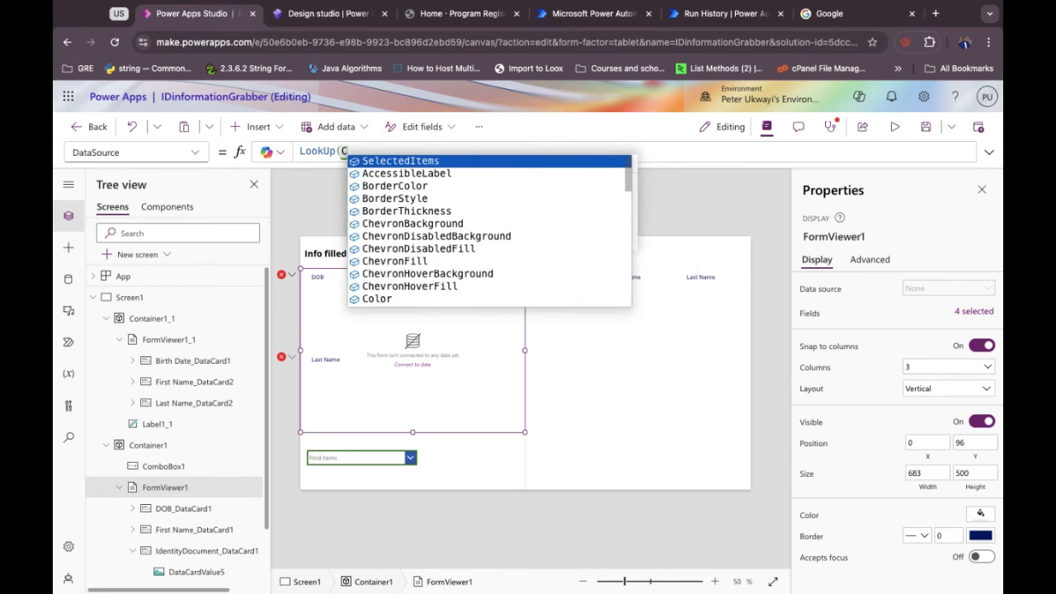
key(BackSpace)
text('Users)
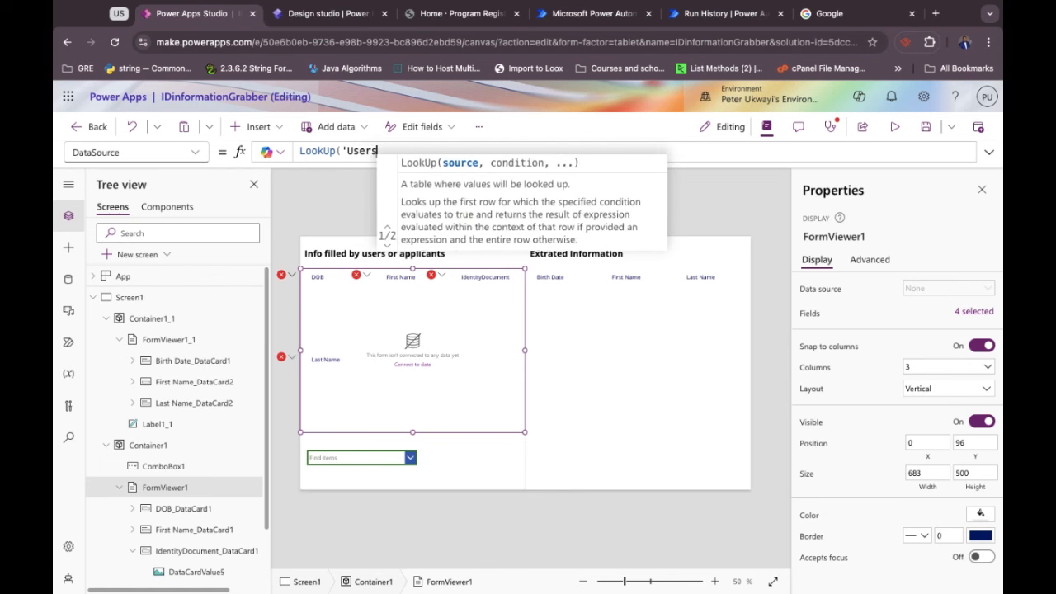
text( Applic)
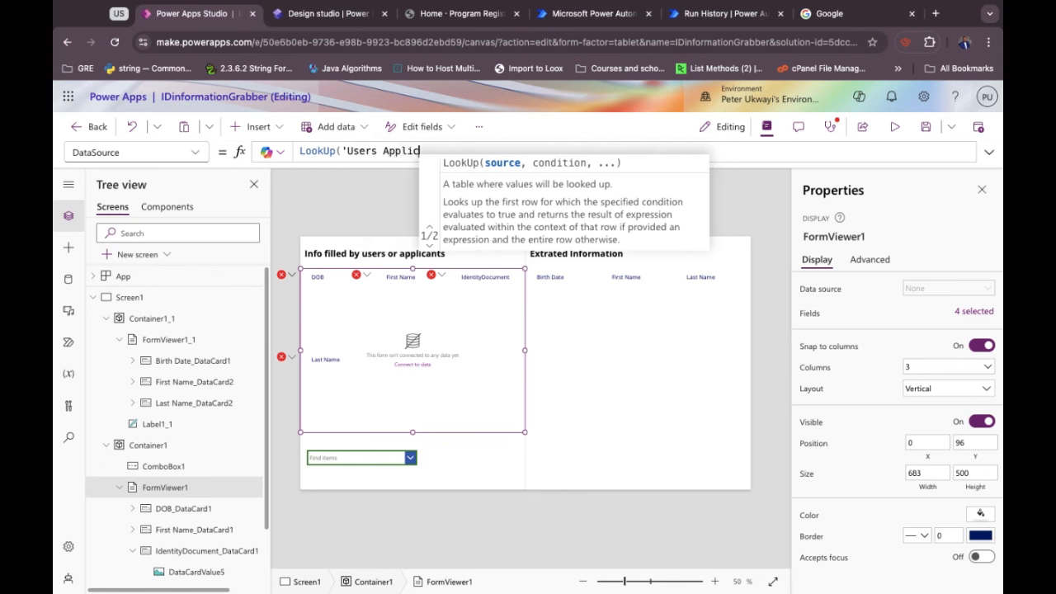
text(ation')
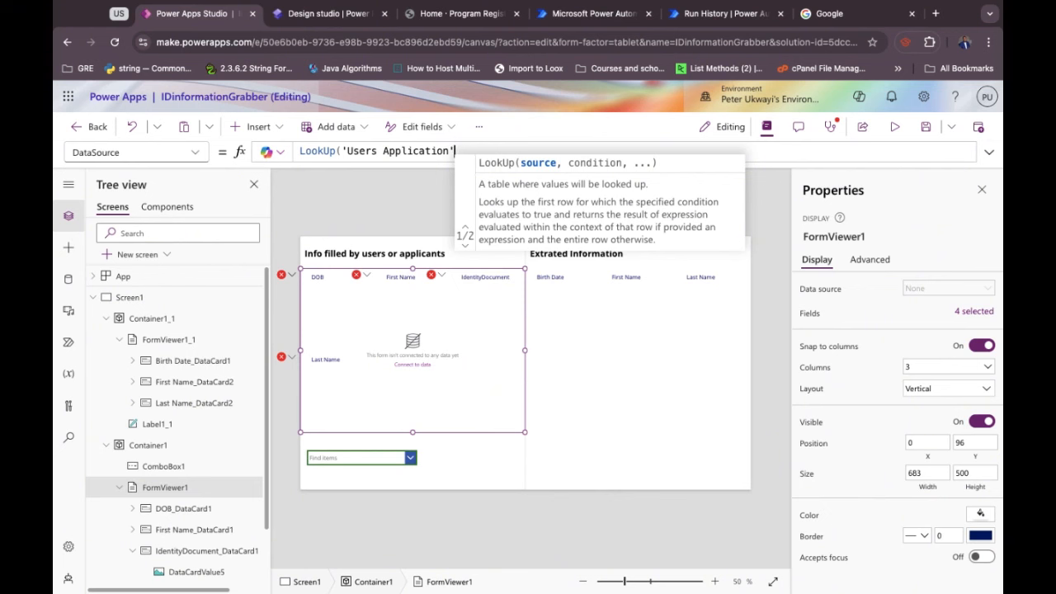
text(, C)
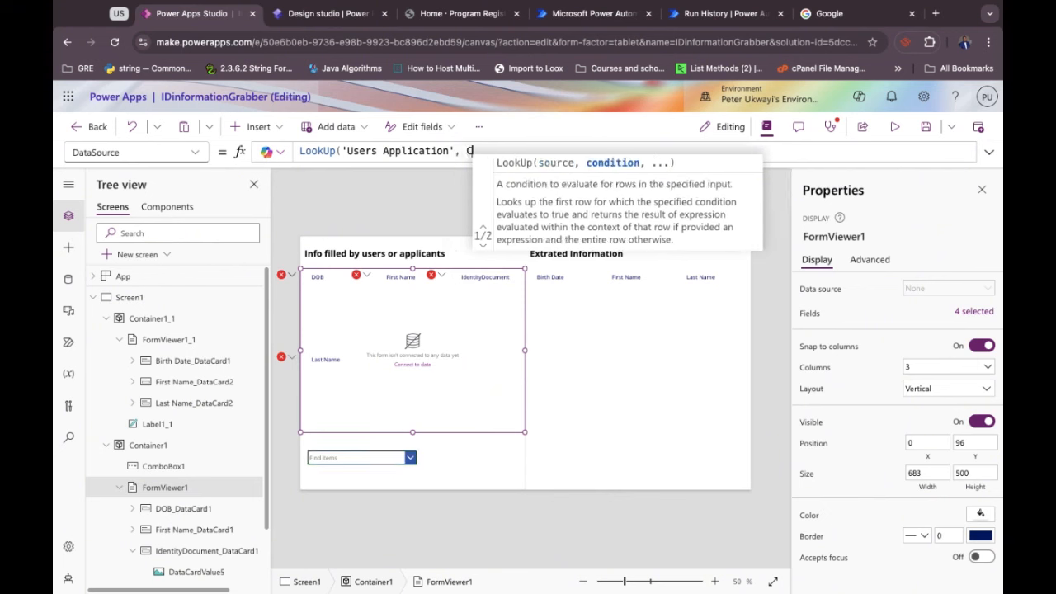
text(ombo)
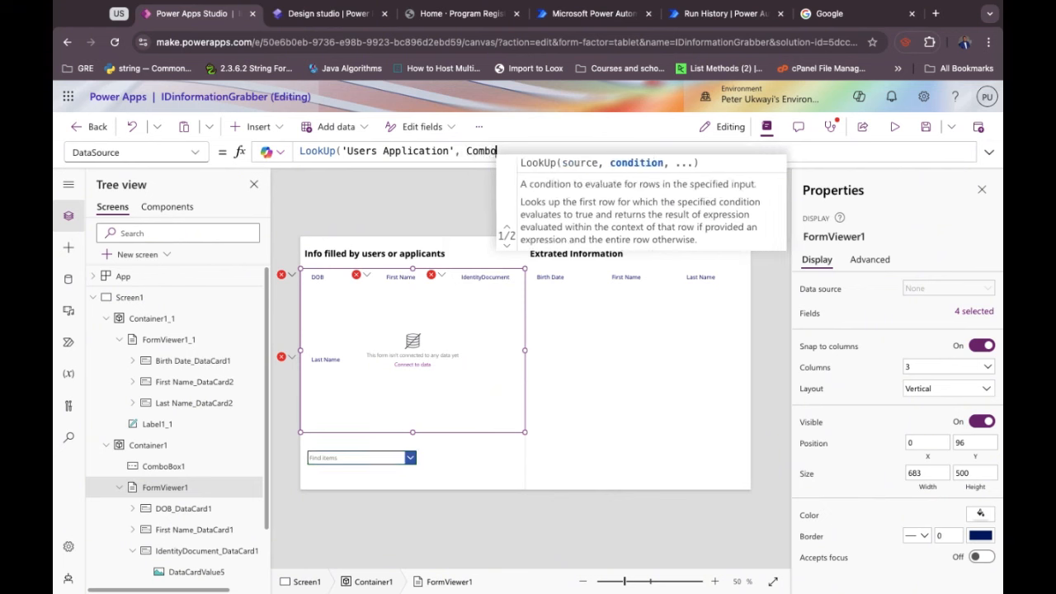
Complete the reference as ComboBox1.SelectedItems using IntelliSense suggestions.
double_click(386, 152)
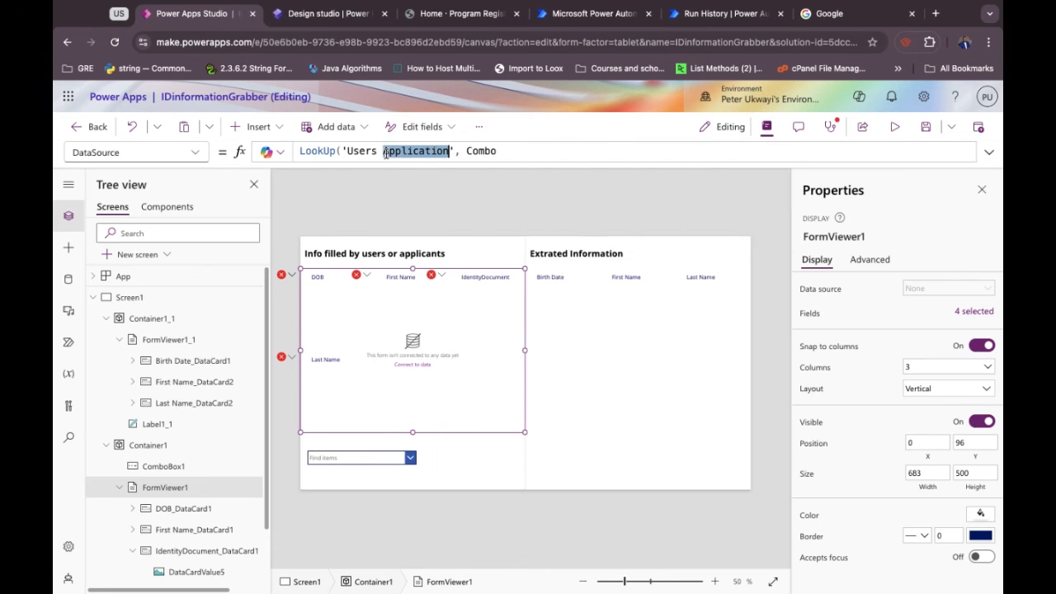
double_click(466, 151)
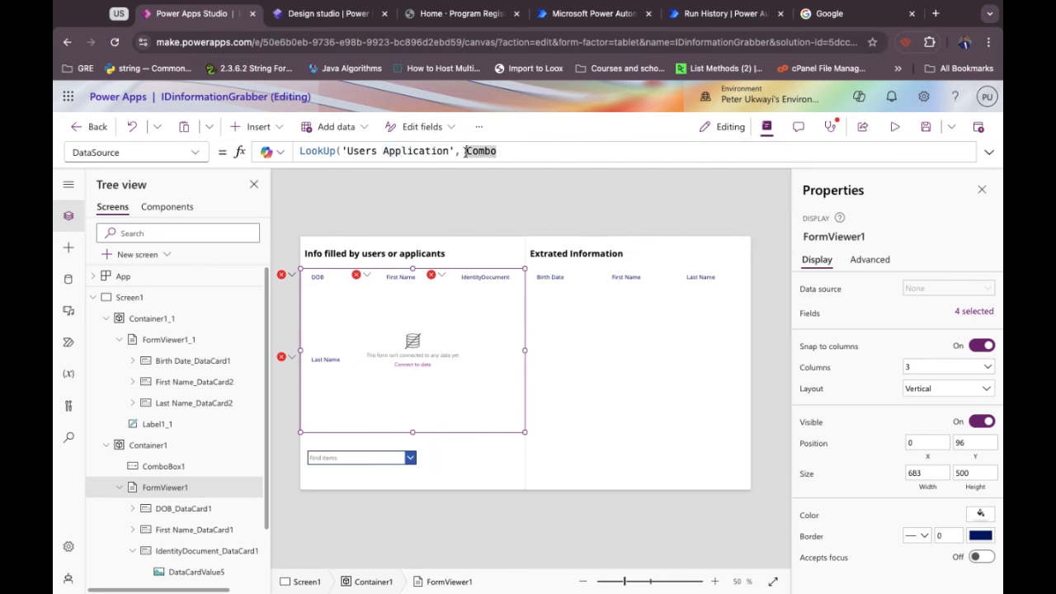
click(453, 151)
click(500, 152)
key(BackSpace)
key(BackSpace)
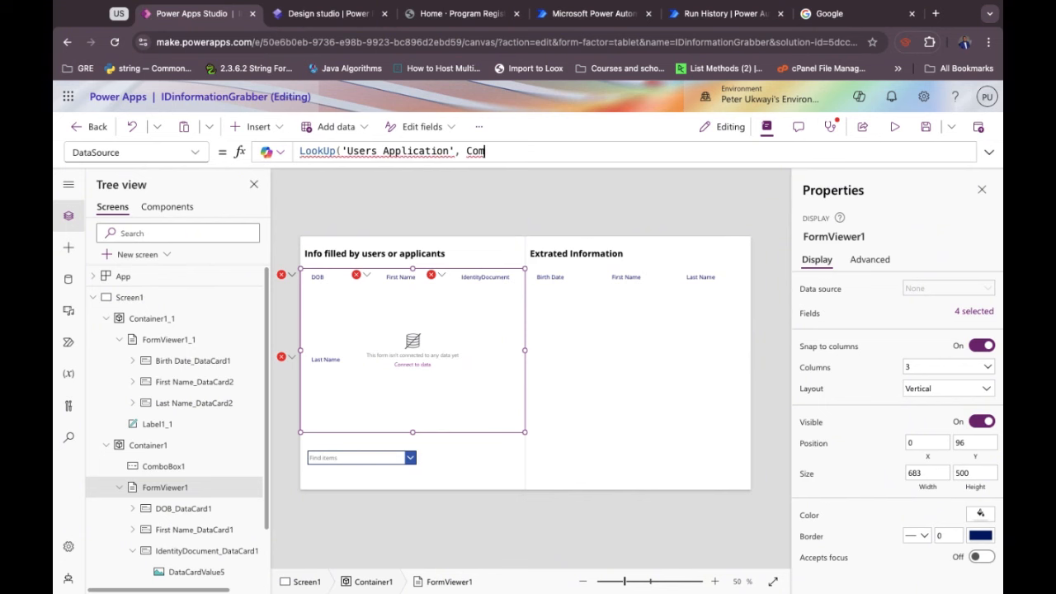
text(bo)
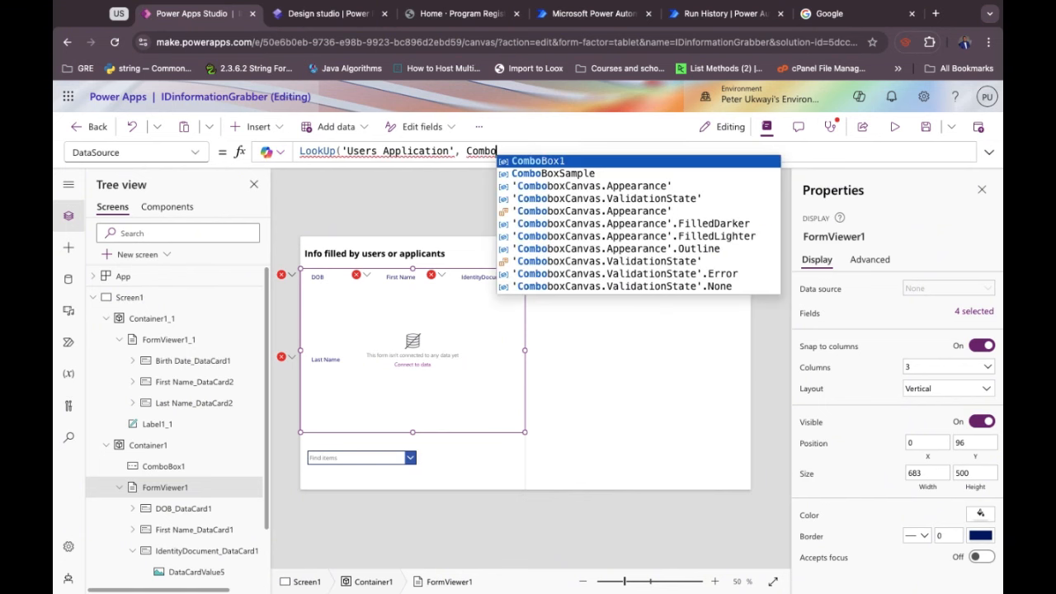
key(Tab)
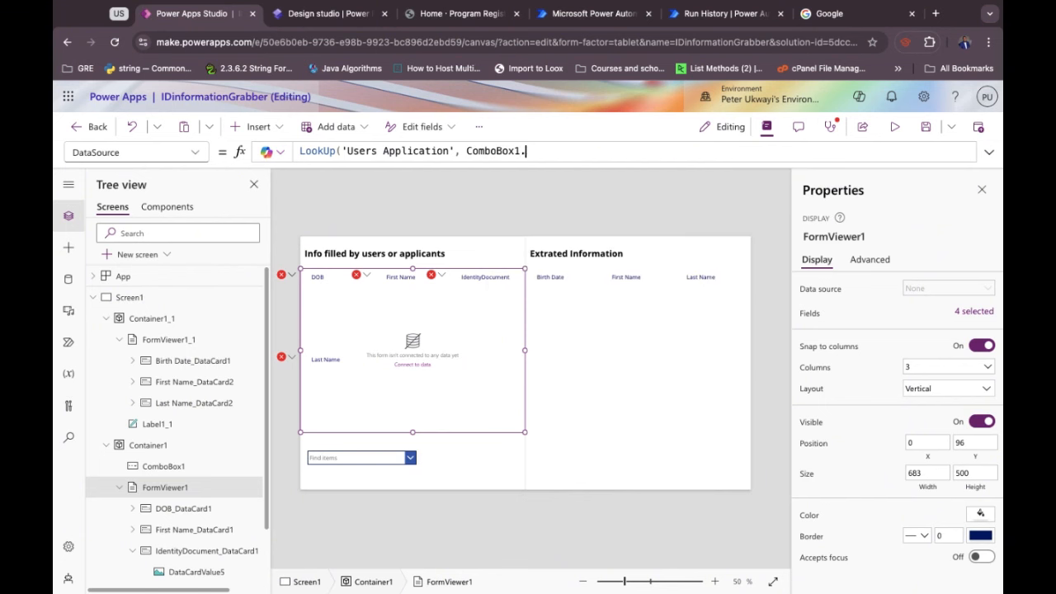
text(.)
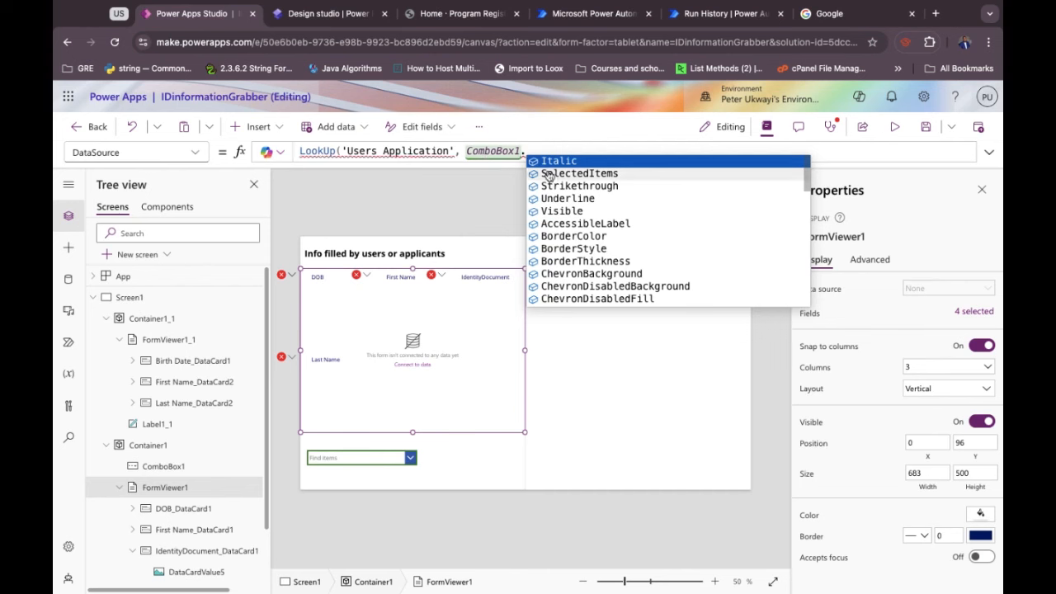
text(S)
key(Tab)
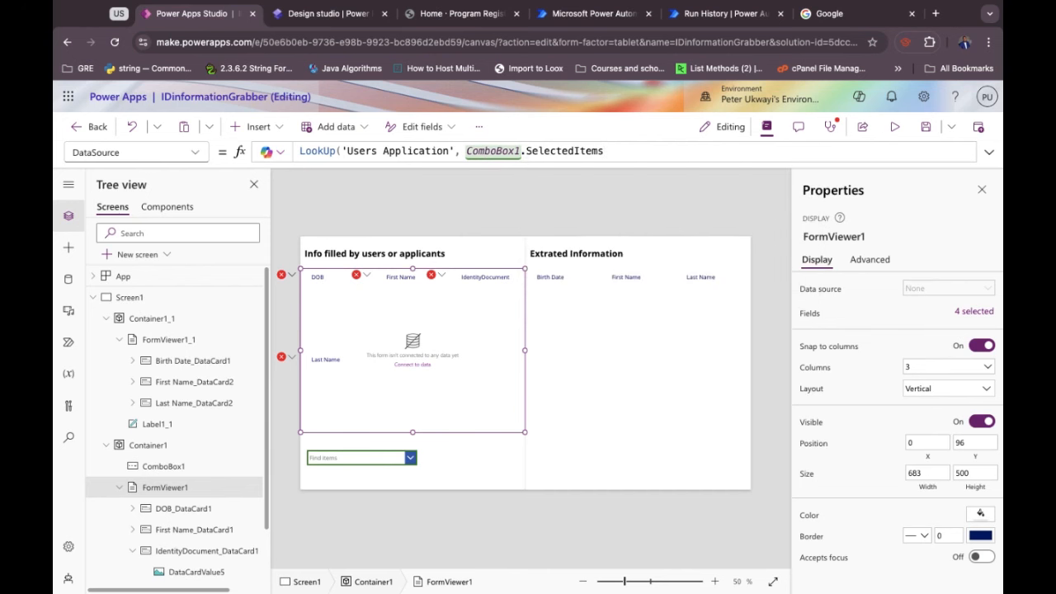
key(BackSpace)
key(BackSpace)
key(BackSpace)
key(BackSpace)
key(BackSpace)
key(BackSpace)
key(BackSpace)
key(BackSpace)
key(BackSpace)
key(BackSpace)
key(BackSpace)
key(BackSpace)
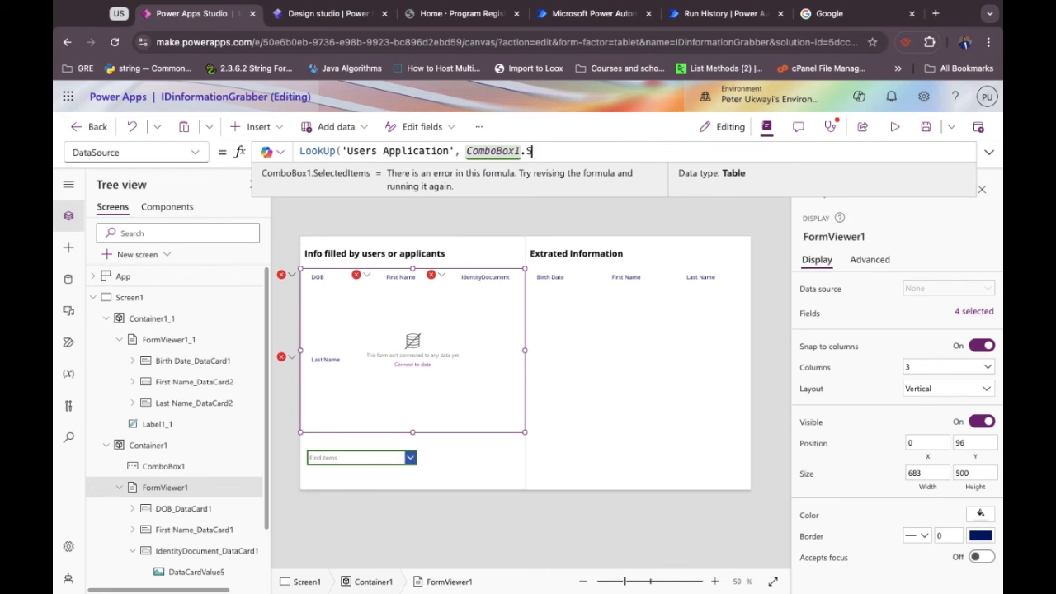
key(BackSpace)
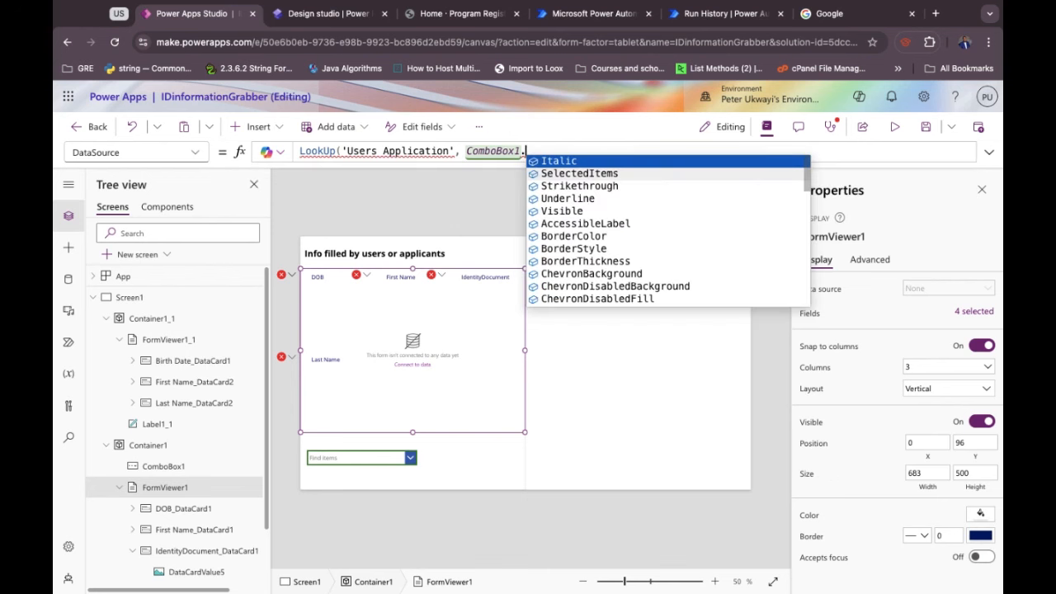
key(Down)
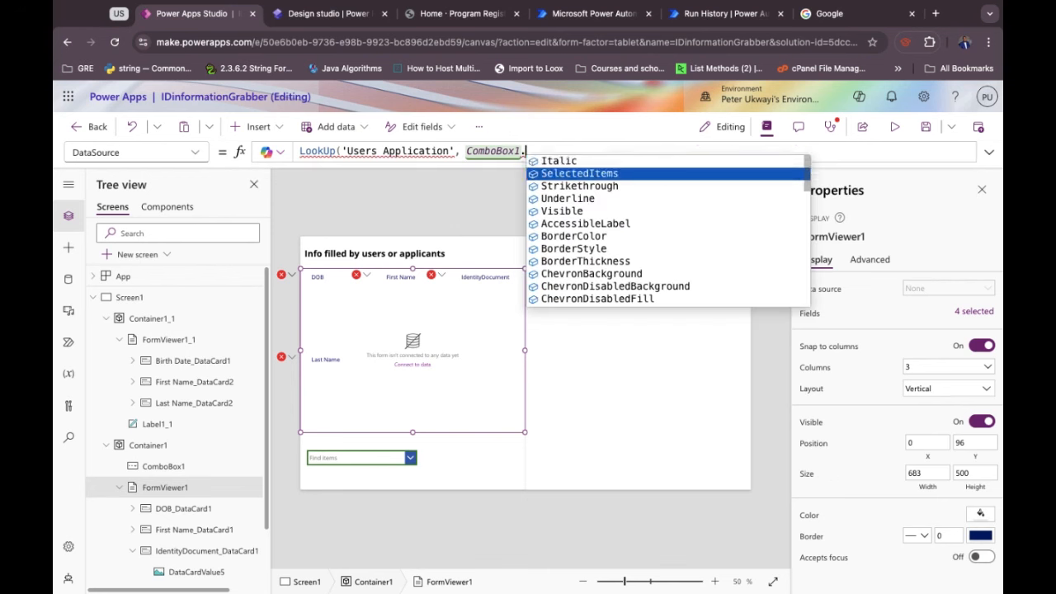
key(Tab)
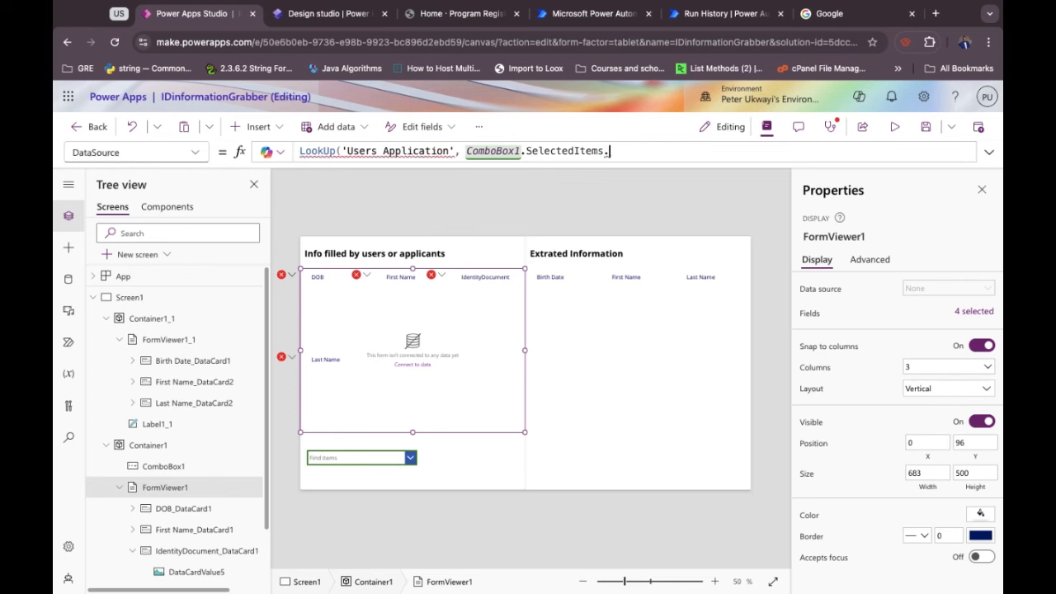
Swap SelectedItems for Selected so the formula reads ComboBox1.Selected. awaiting a field.
double_click(577, 151)
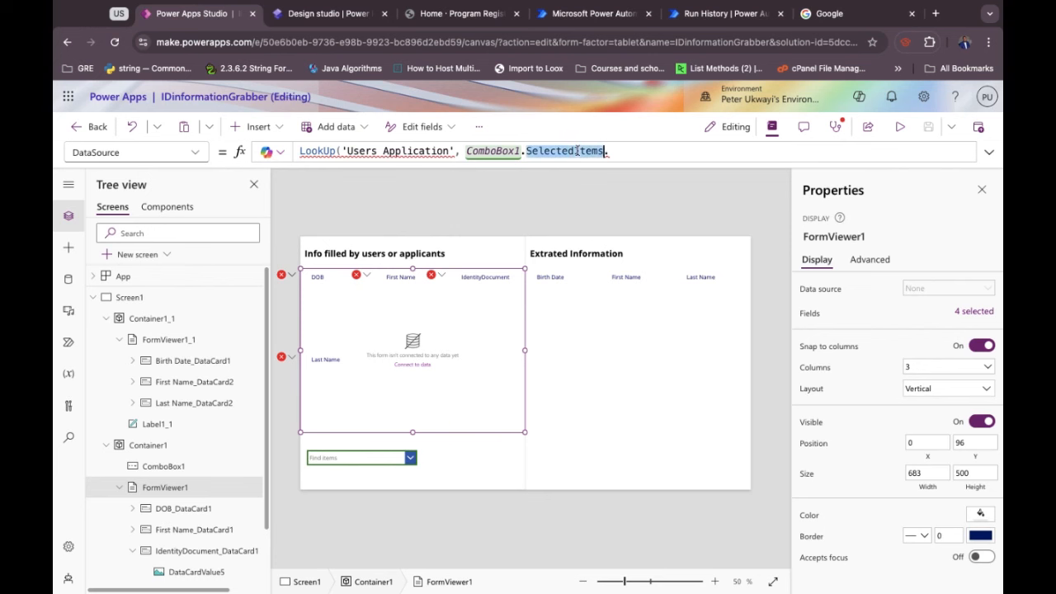
key(BackSpace)
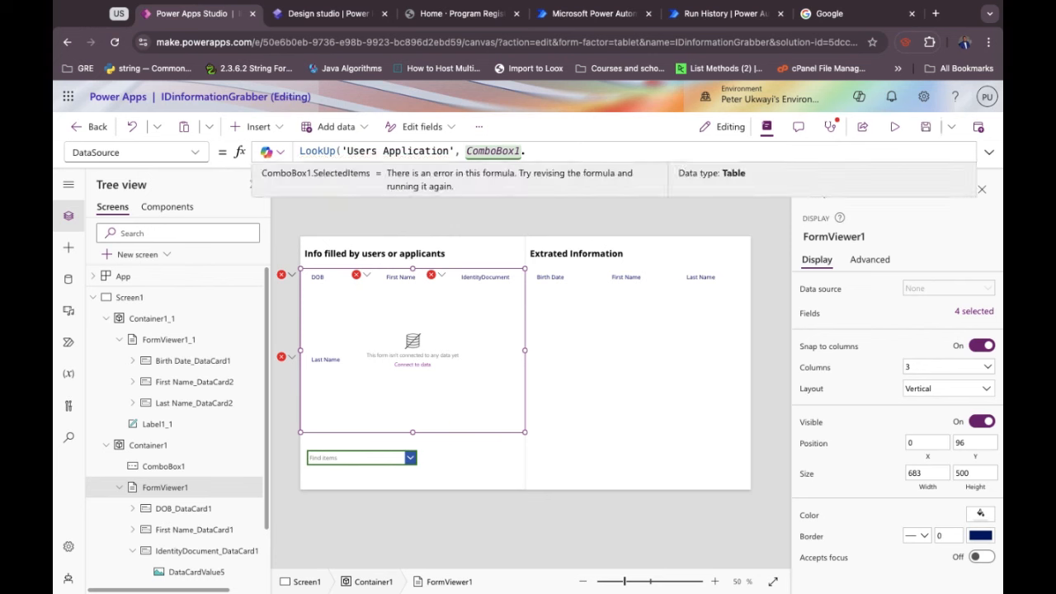
key(BackSpace)
text(.)
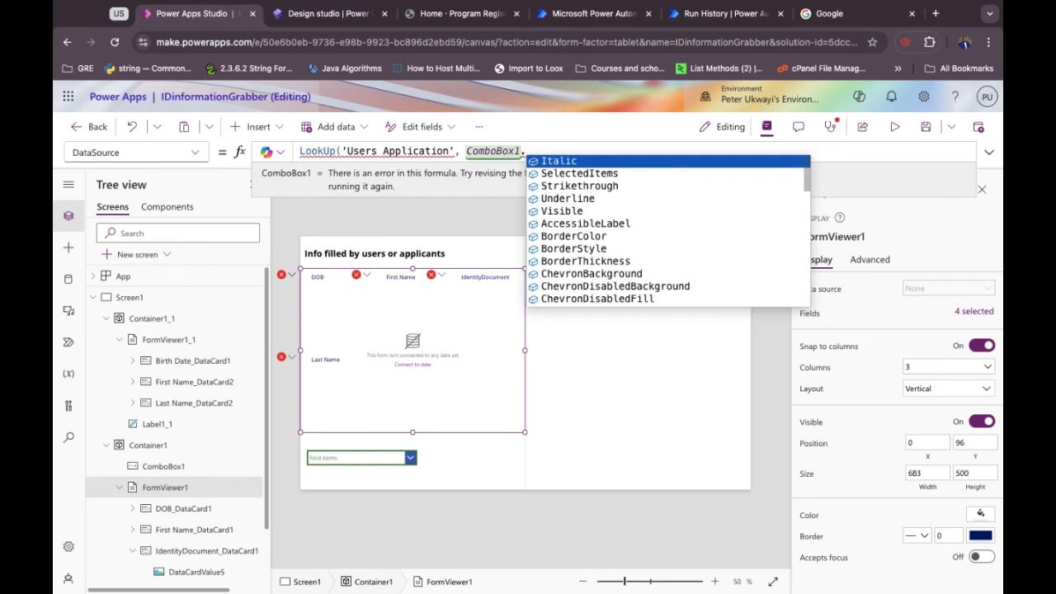
text(SSe)
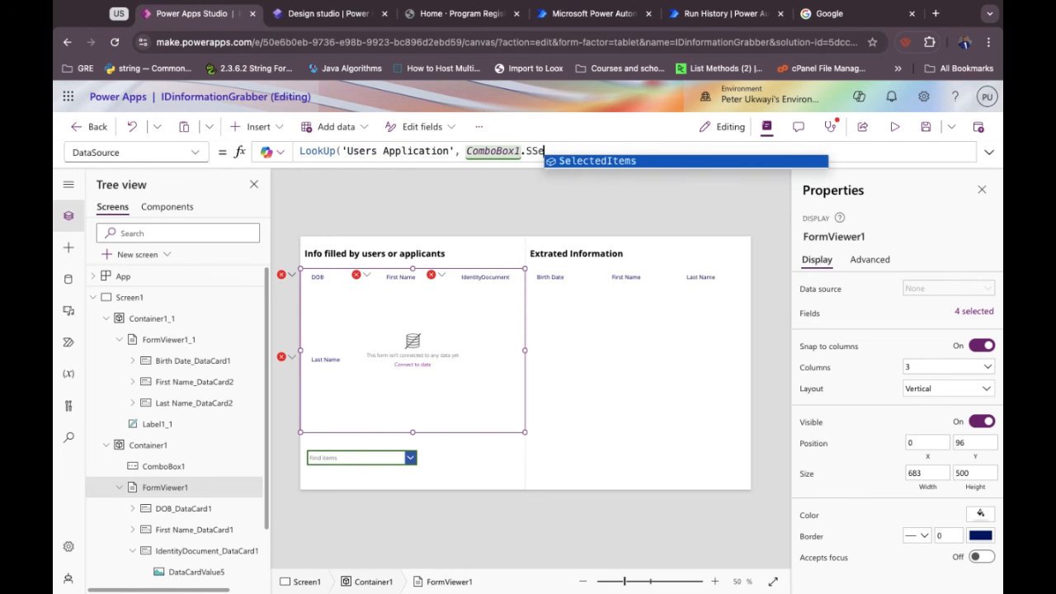
key(BackSpace)
key(BackSpace)
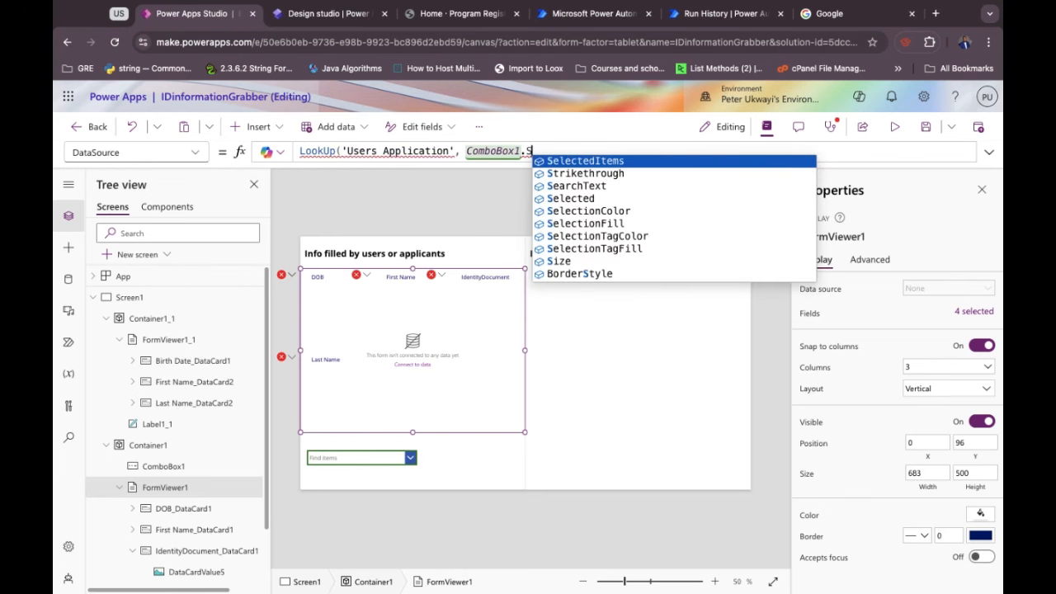
key(Down)
key(Down)
key(Down)
key(Tab)
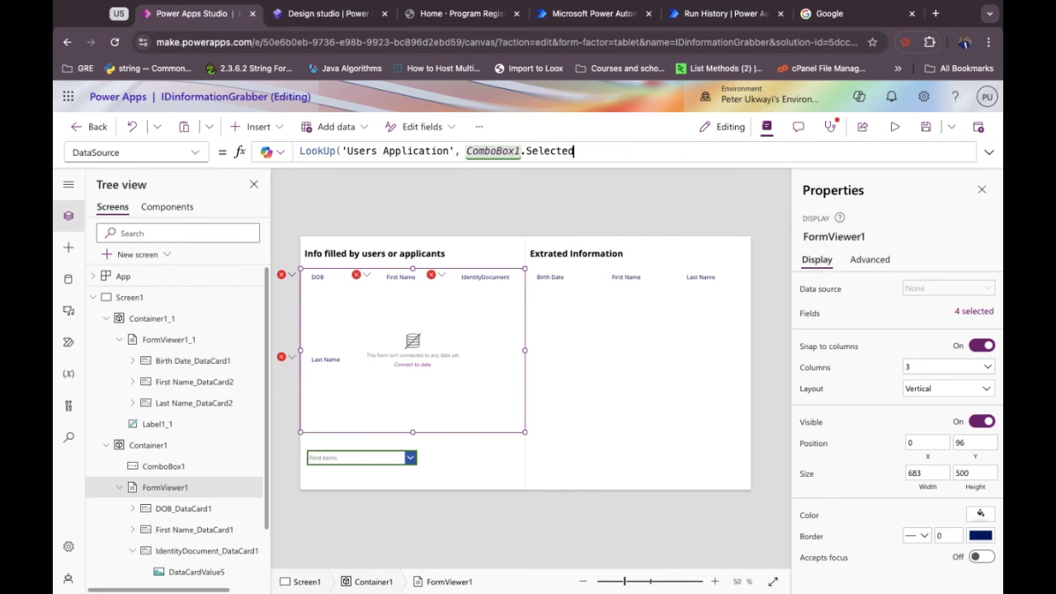
text(.)
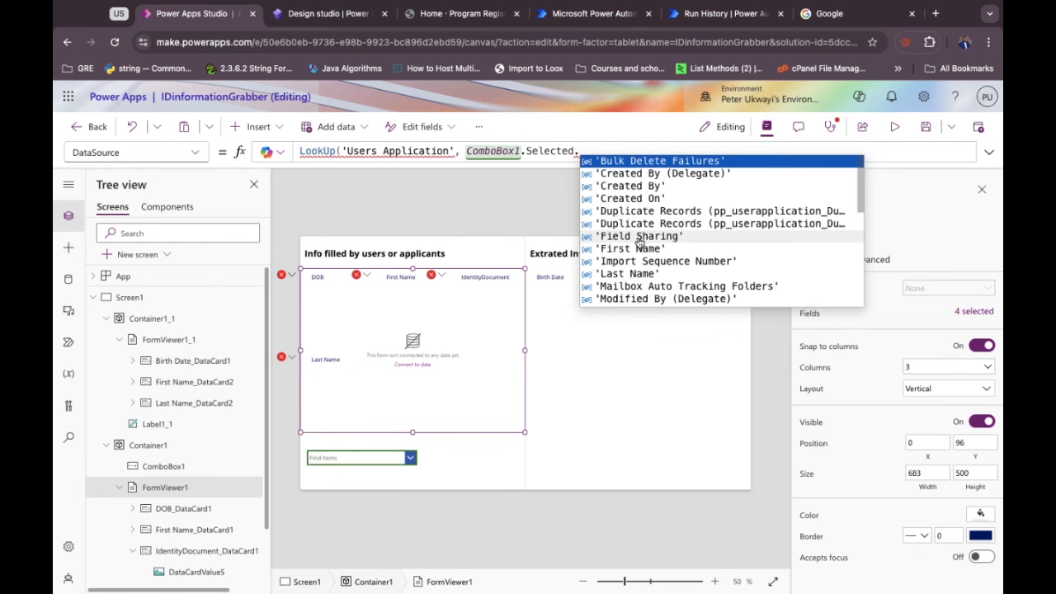
Append ApplicantionIDs so the formula ends with ComboBox1.Selected.ApplicantionIDs.
scroll(648, 272, down, 4)
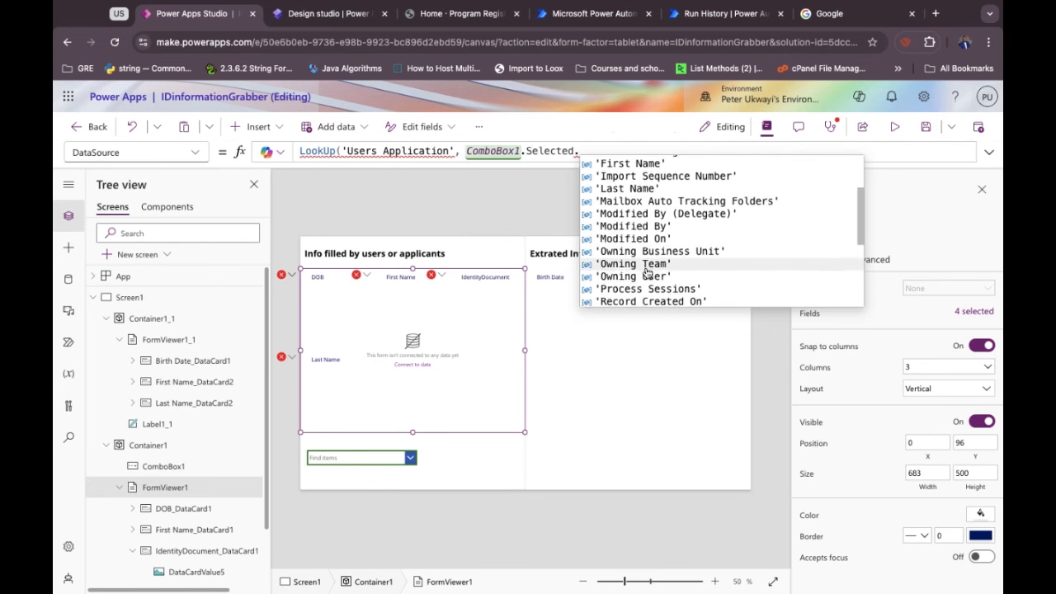
scroll(647, 272, up, 4)
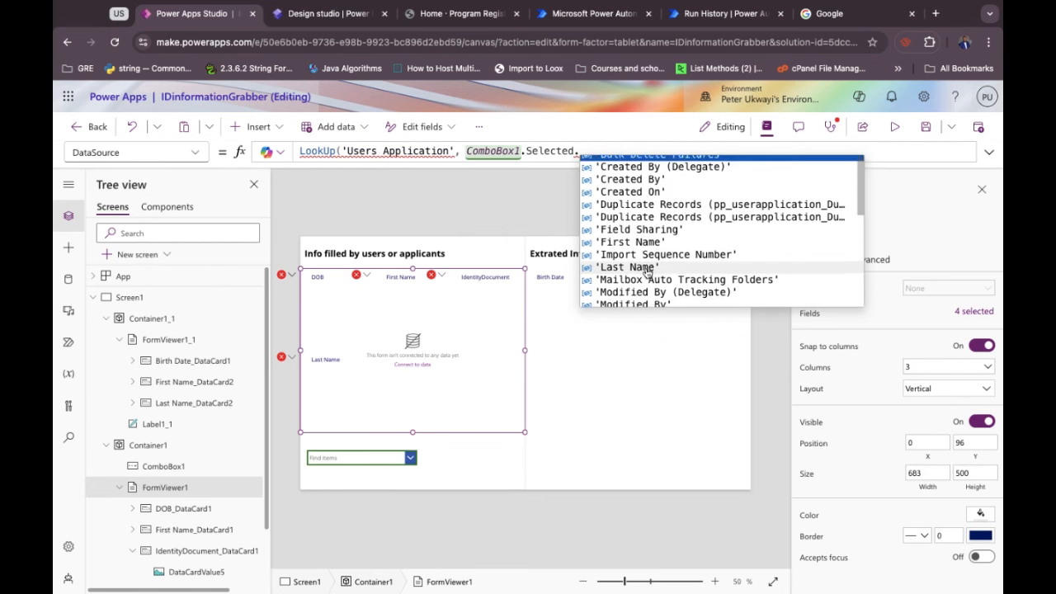
scroll(648, 272, down, 2)
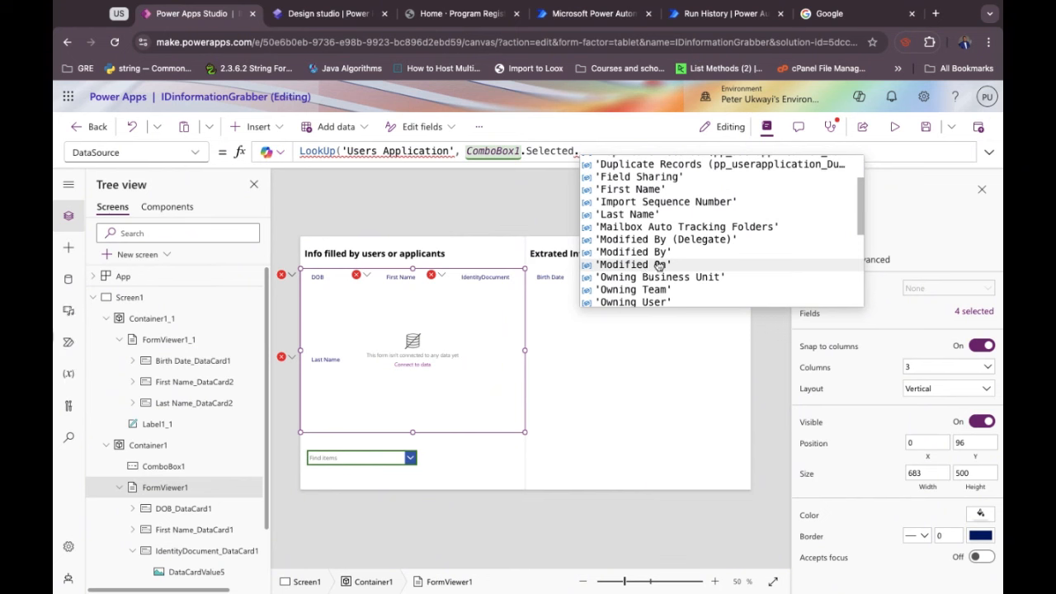
scroll(638, 242, down, 5)
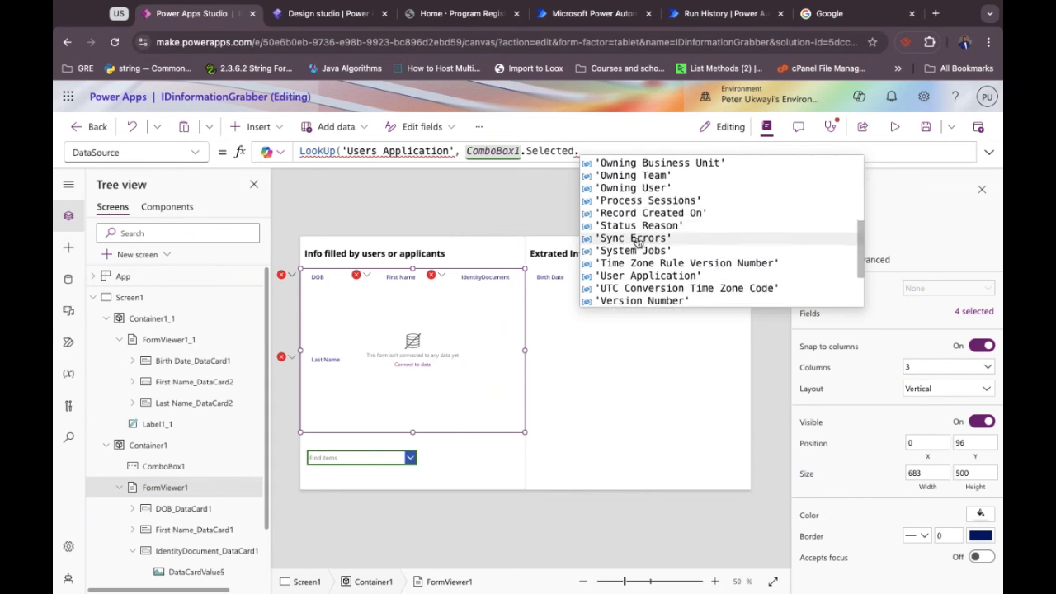
scroll(638, 242, down, 1)
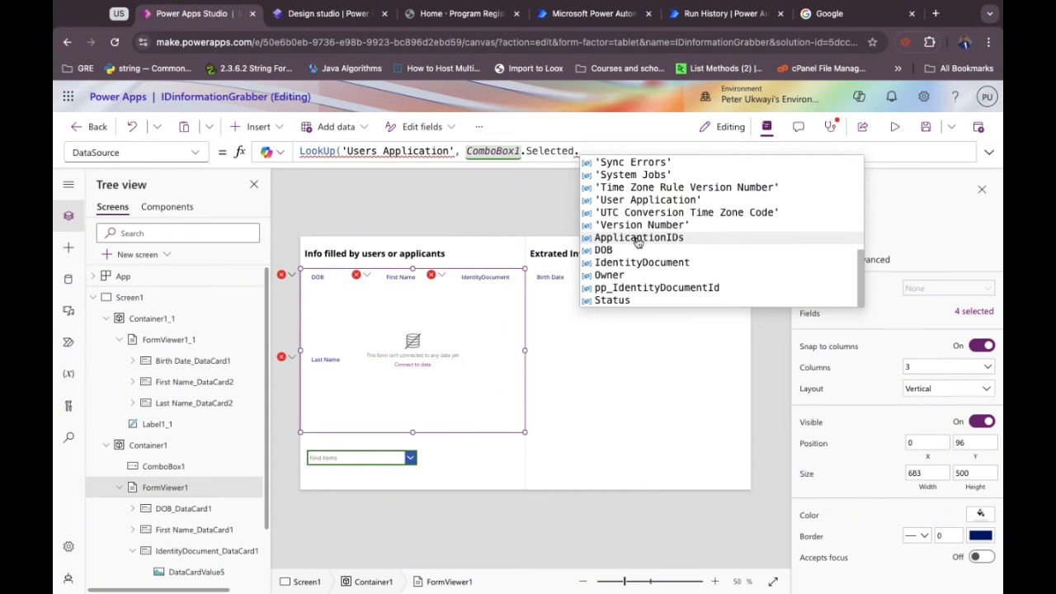
scroll(637, 242, up, 8)
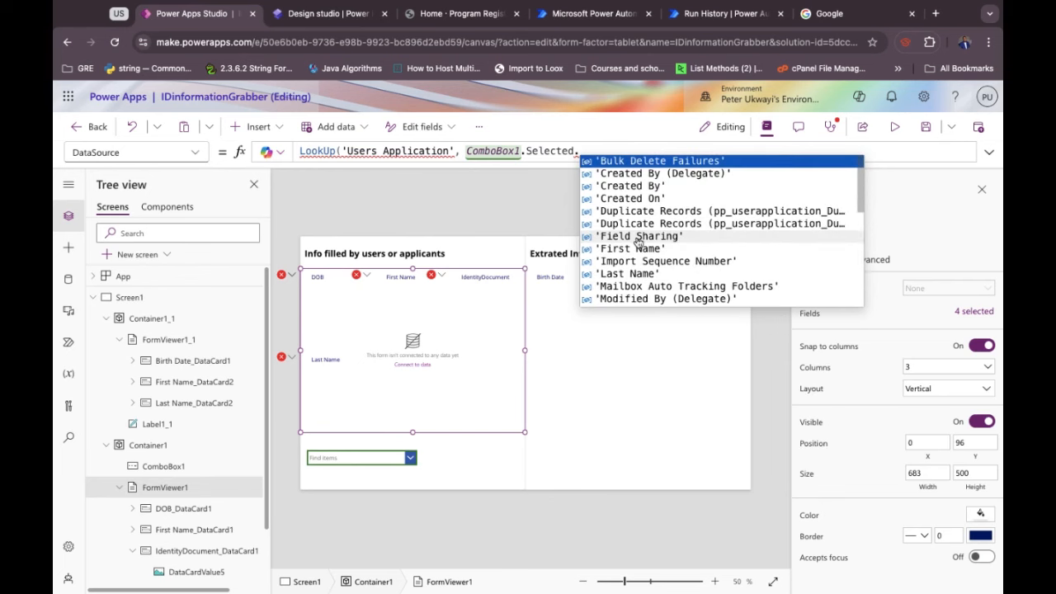
scroll(638, 241, down, 6)
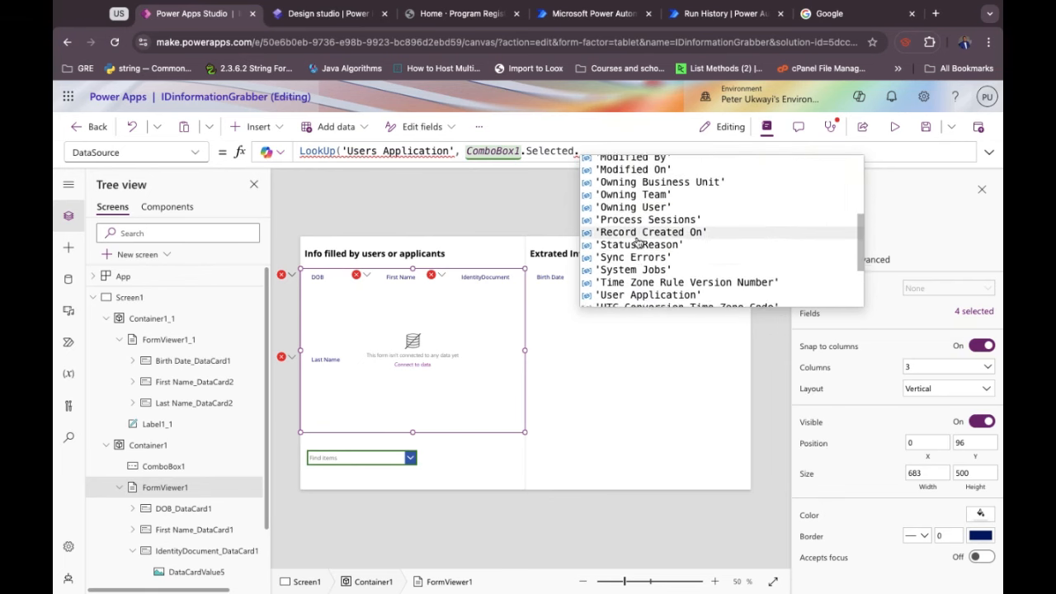
scroll(638, 242, down, 3)
click(636, 239)
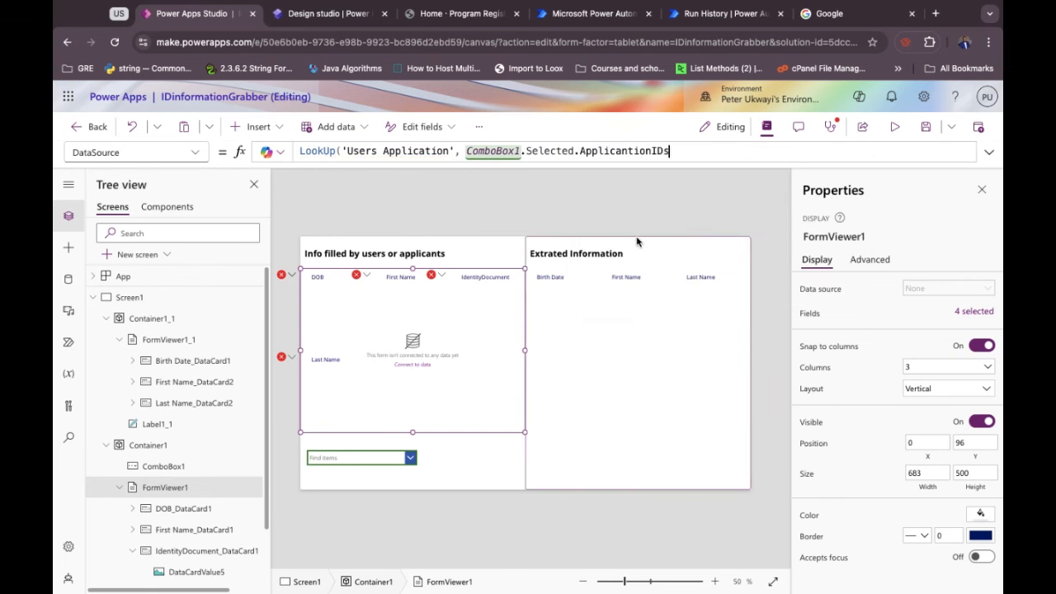
Delete the 'Users Application' argument, then clear the whole formula and retype LookUp(.
click(460, 151)
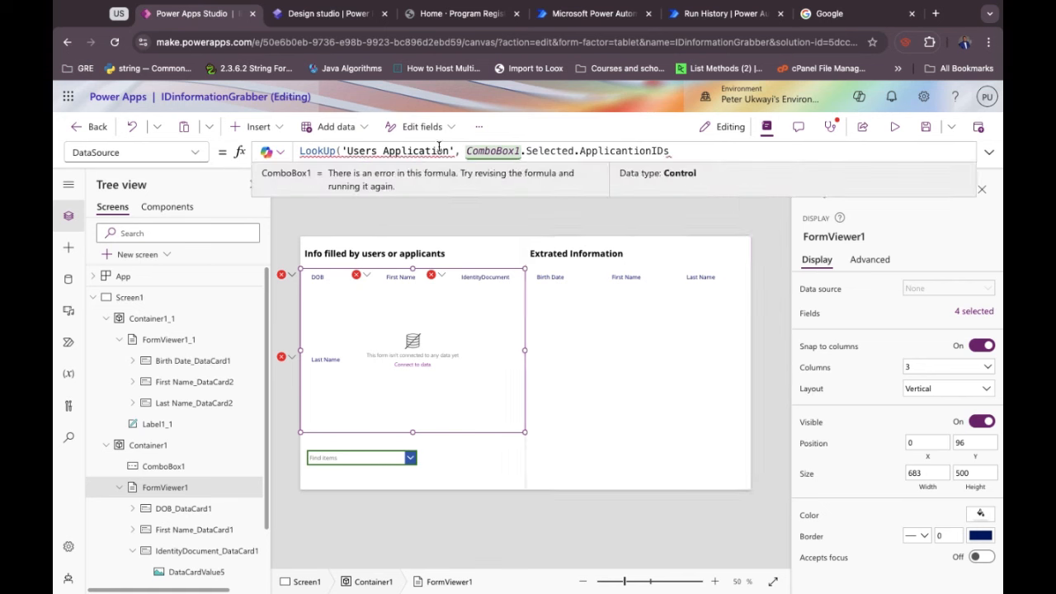
drag(459, 151, 344, 151)
key(BackSpace)
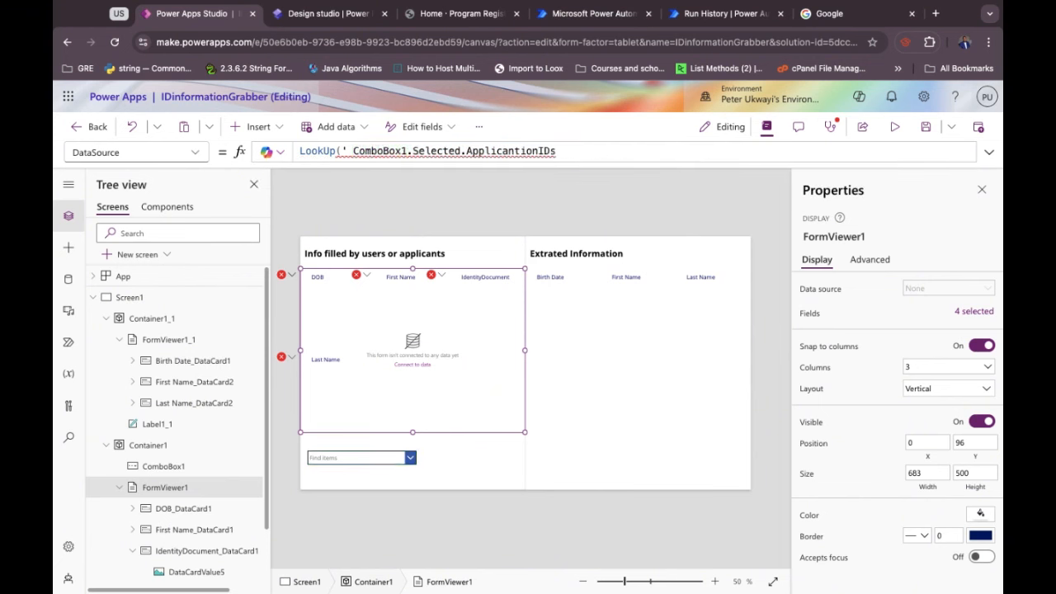
key(BackSpace)
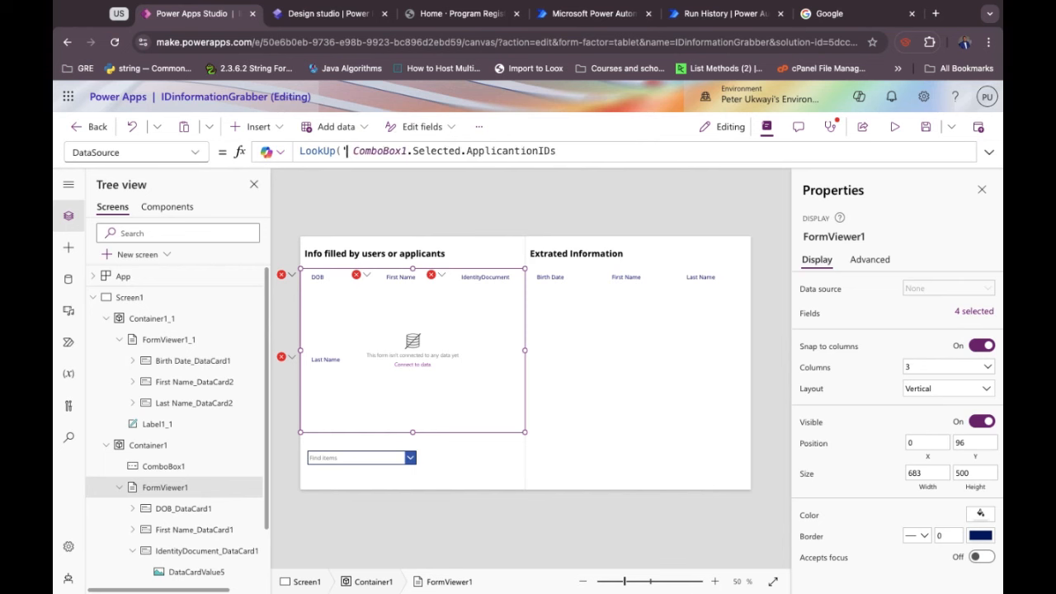
text(')
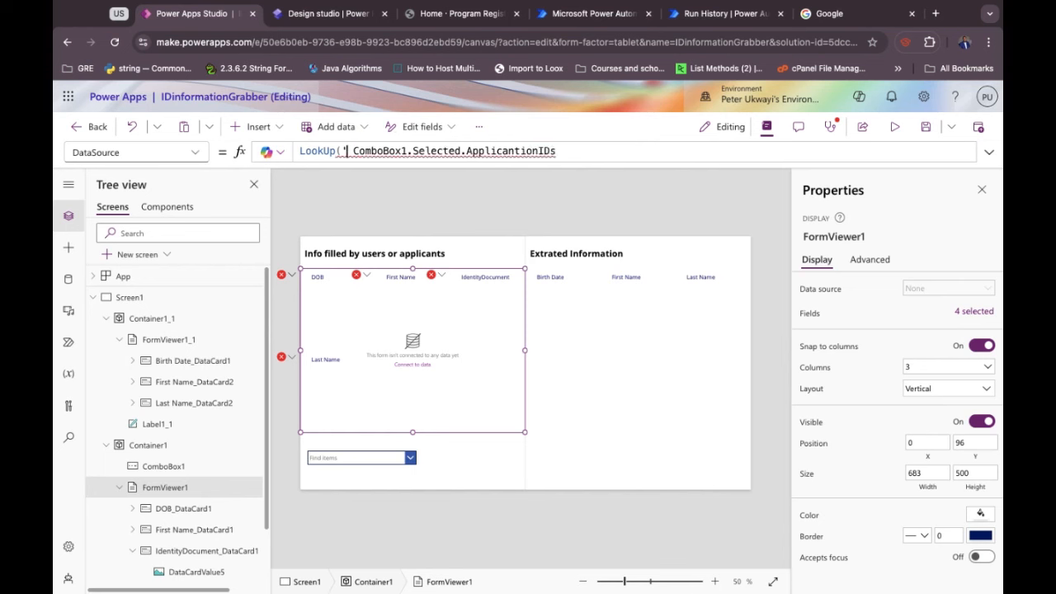
key(BackSpace)
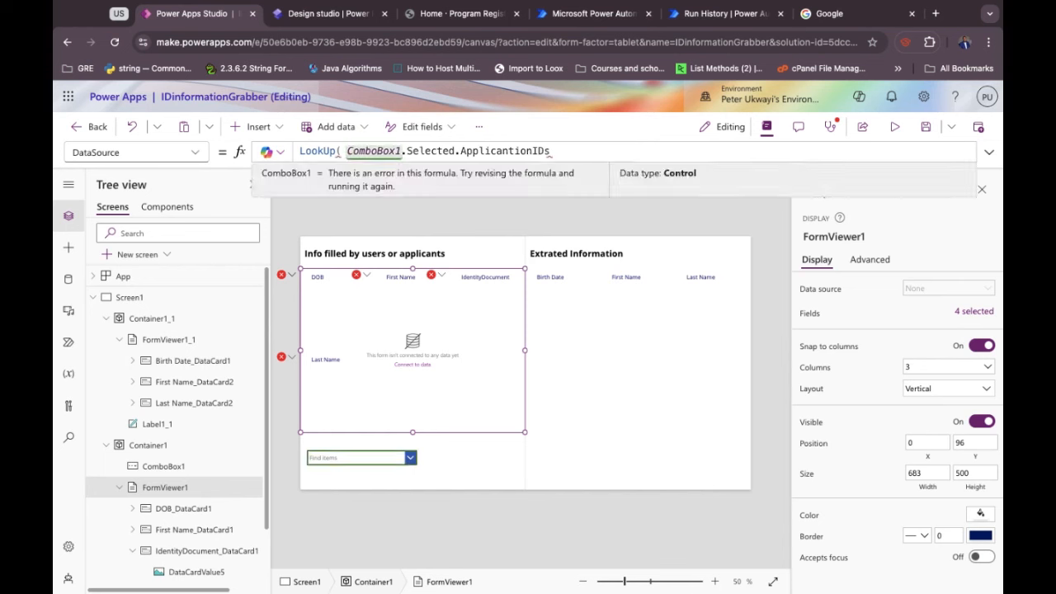
key(ctrl+a)
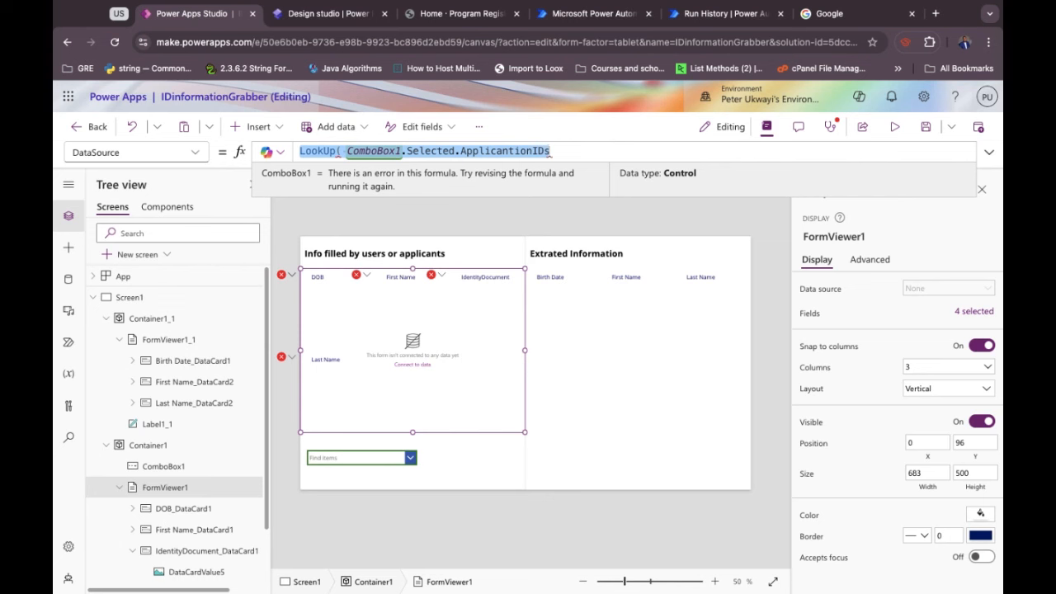
text(LookU)
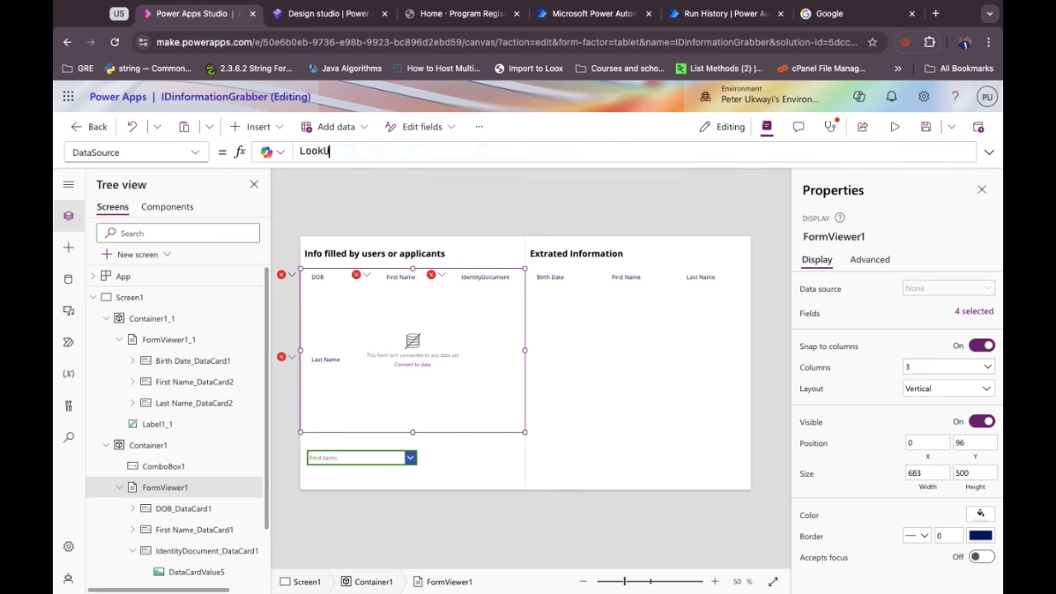
text(p()
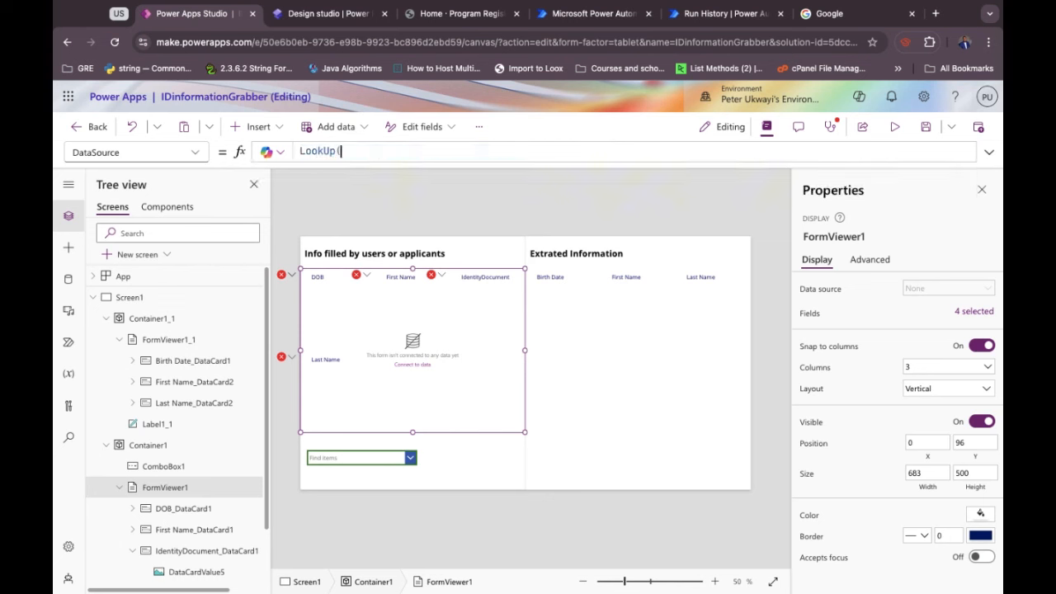
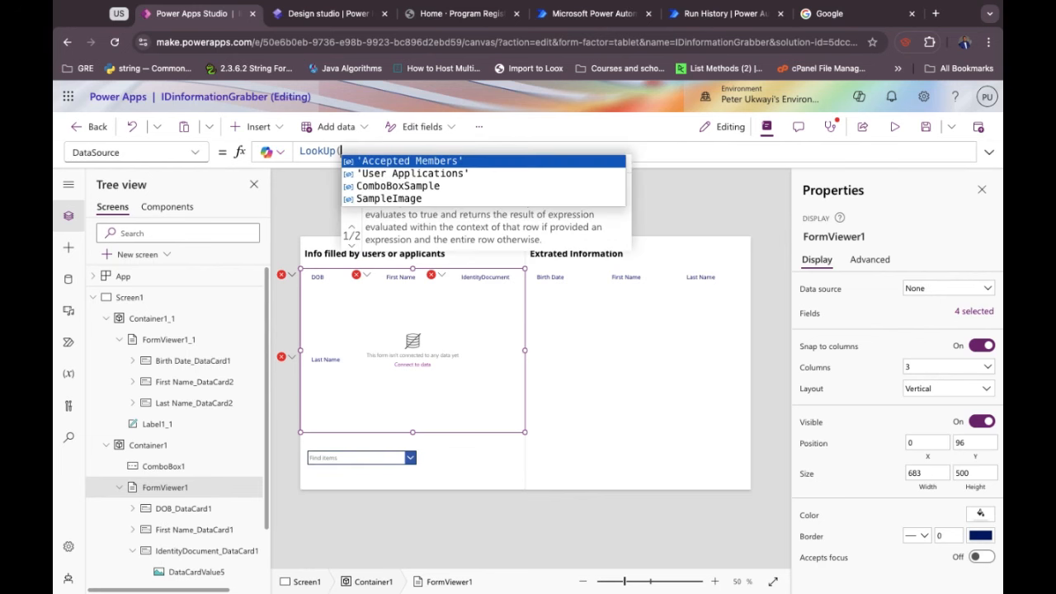
Complete FormViewer1's DataSource as LookUp('User Applications', ApplicantionIDs = ComboBox1.Selected.ApplicantionIDs).
key(Down)
key(Tab)
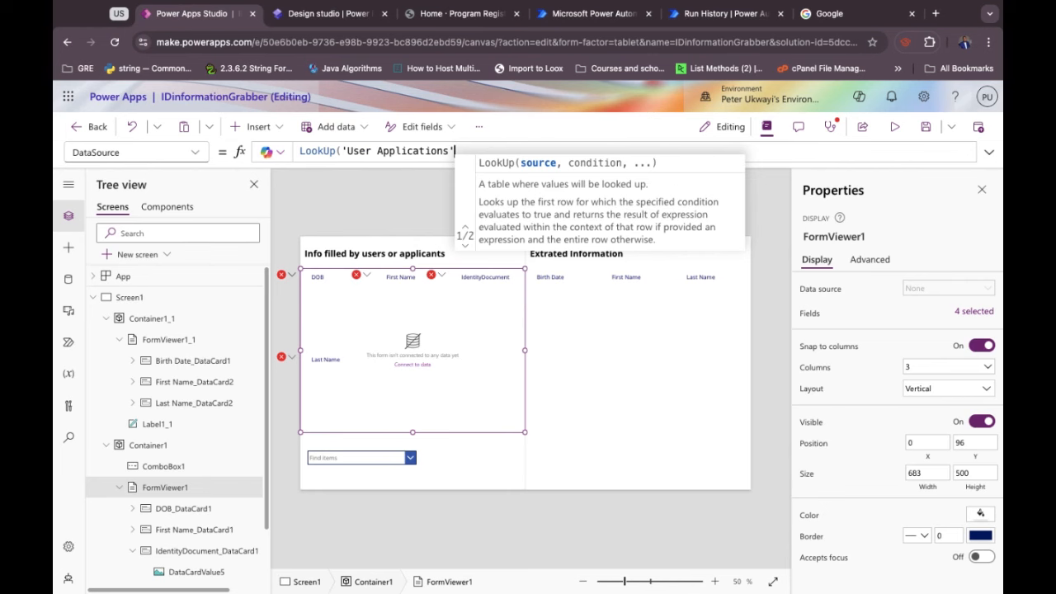
text(,)
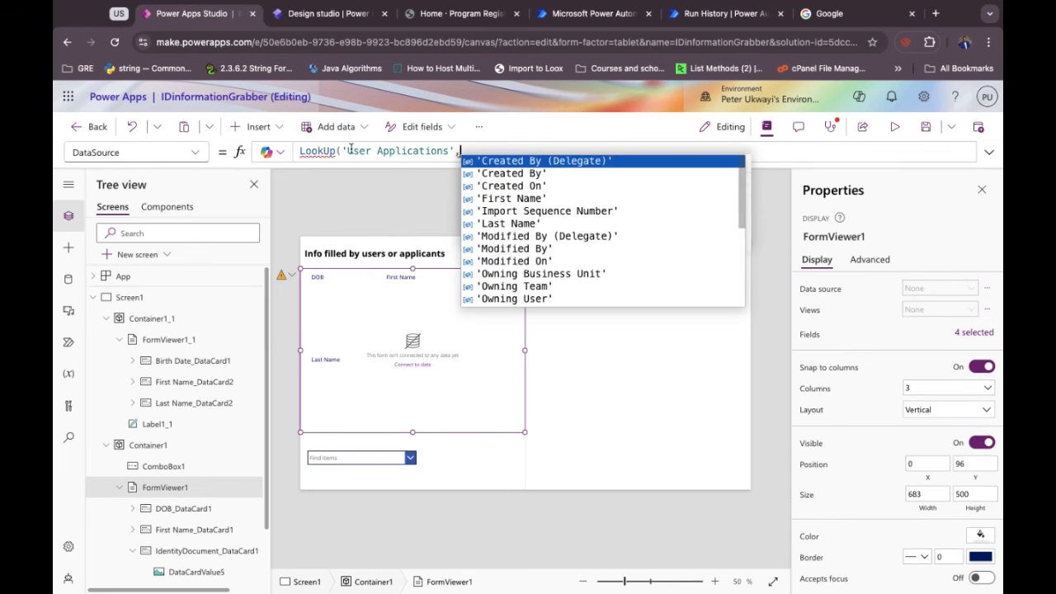
scroll(537, 259, down, 5)
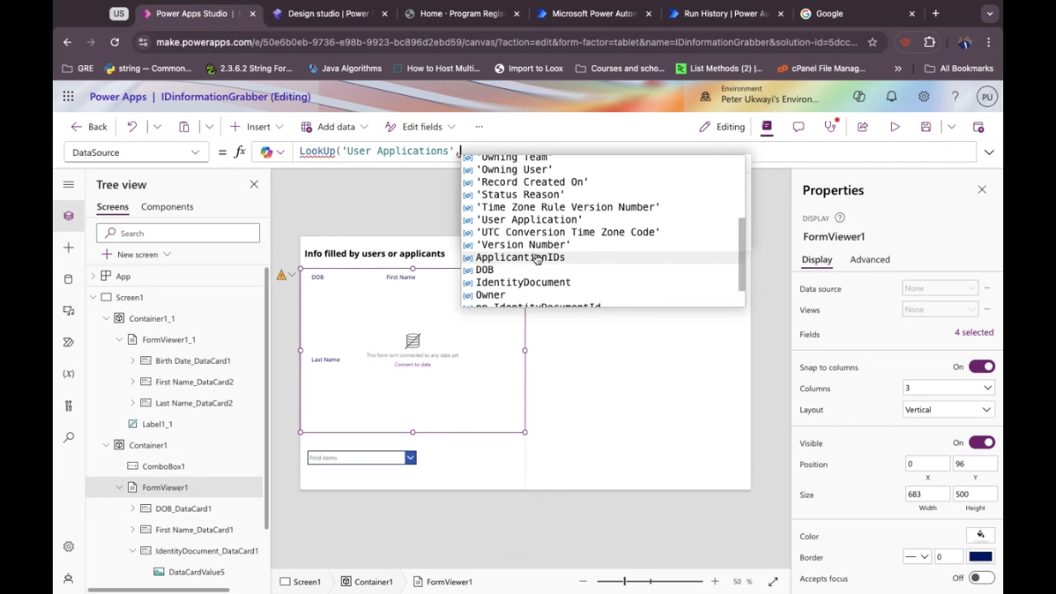
click(537, 258)
text(= )
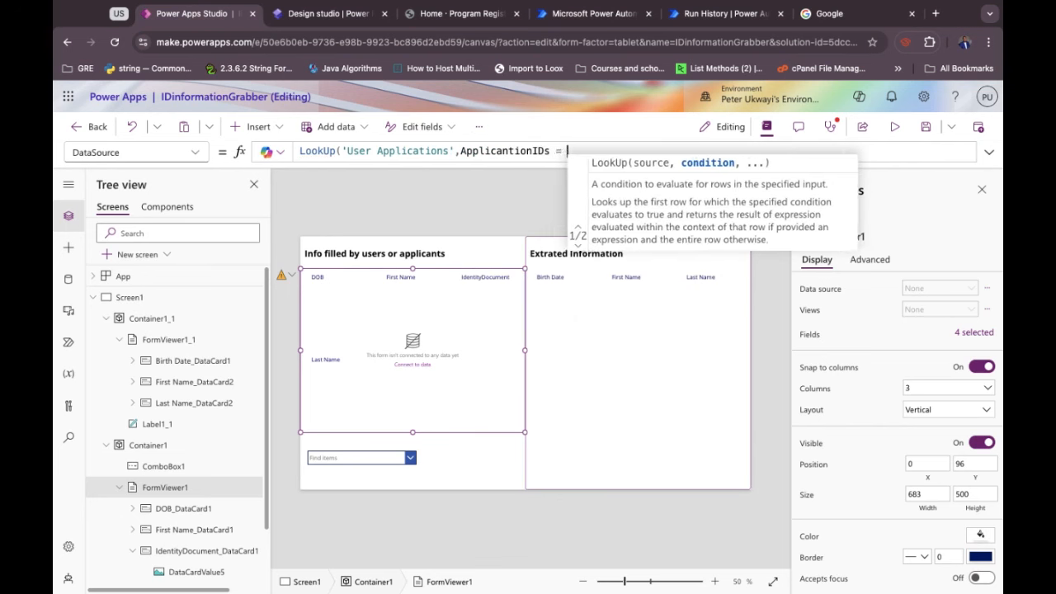
text(Com)
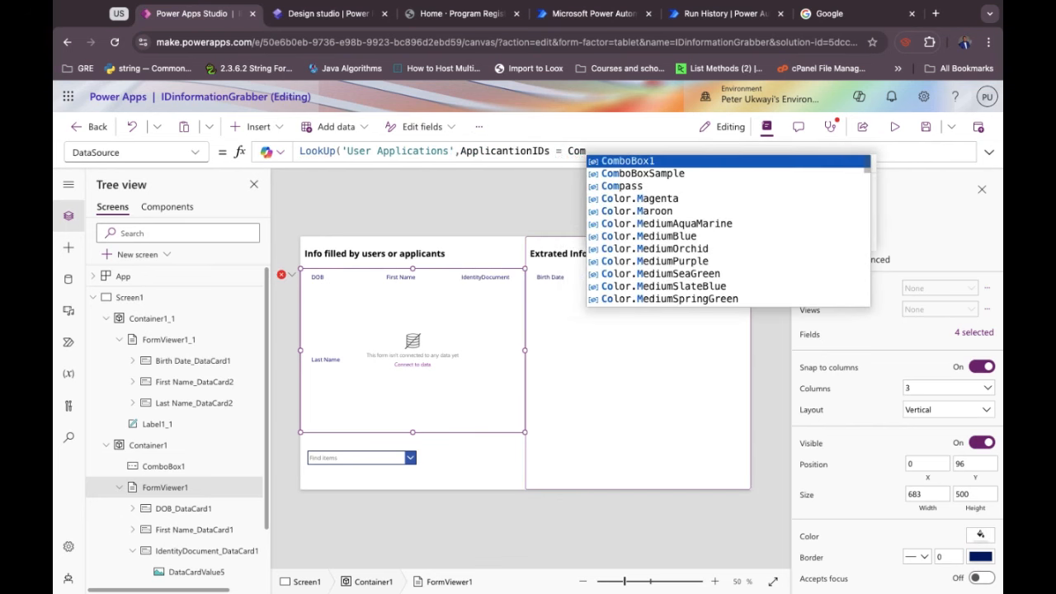
text(b)
key(Tab)
text(.)
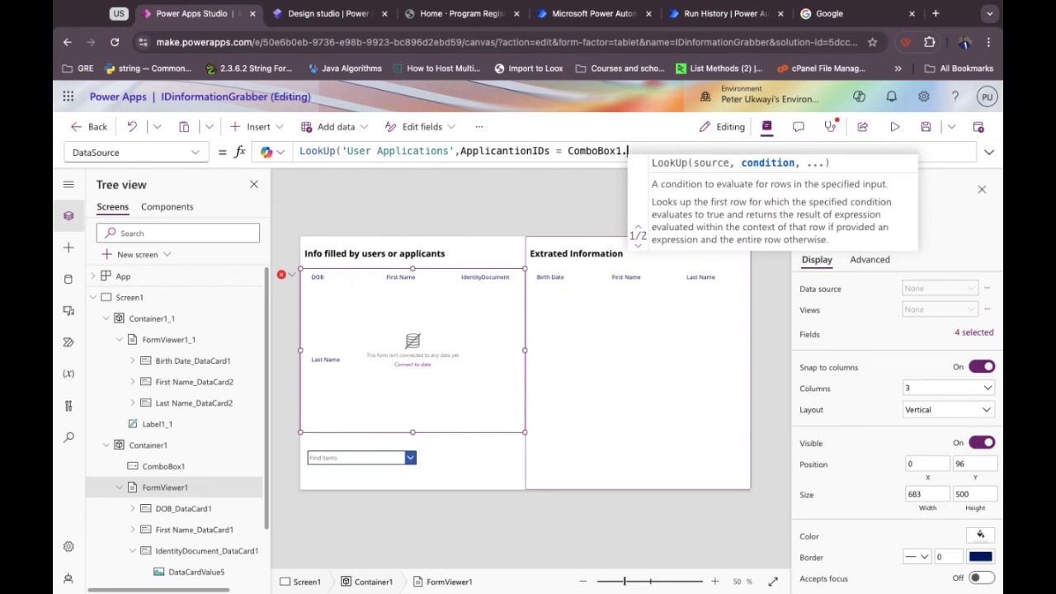
text(Selected.)
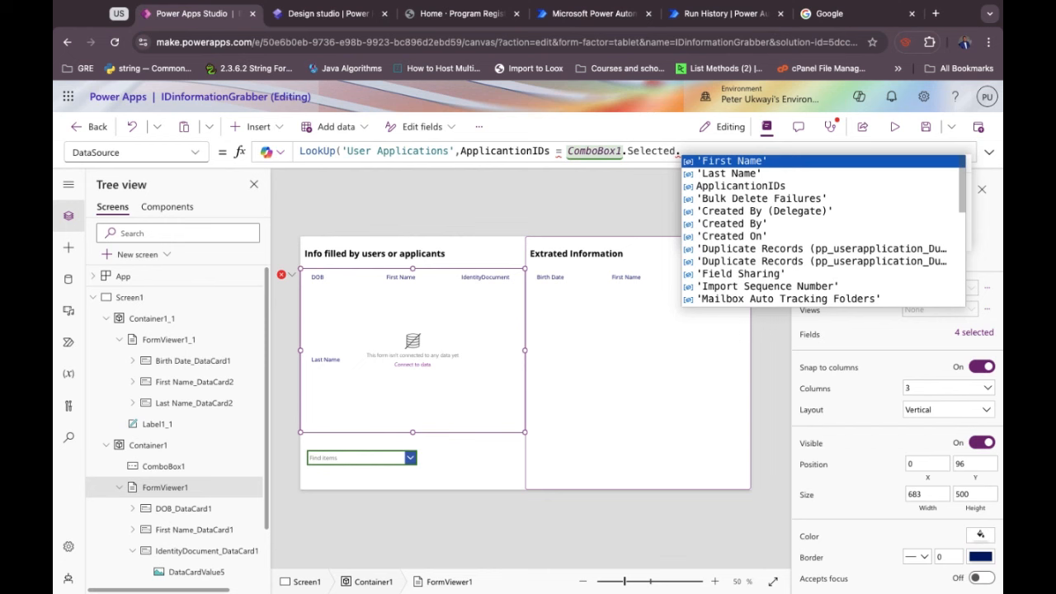
key(Down)
key(Down)
key(Tab)
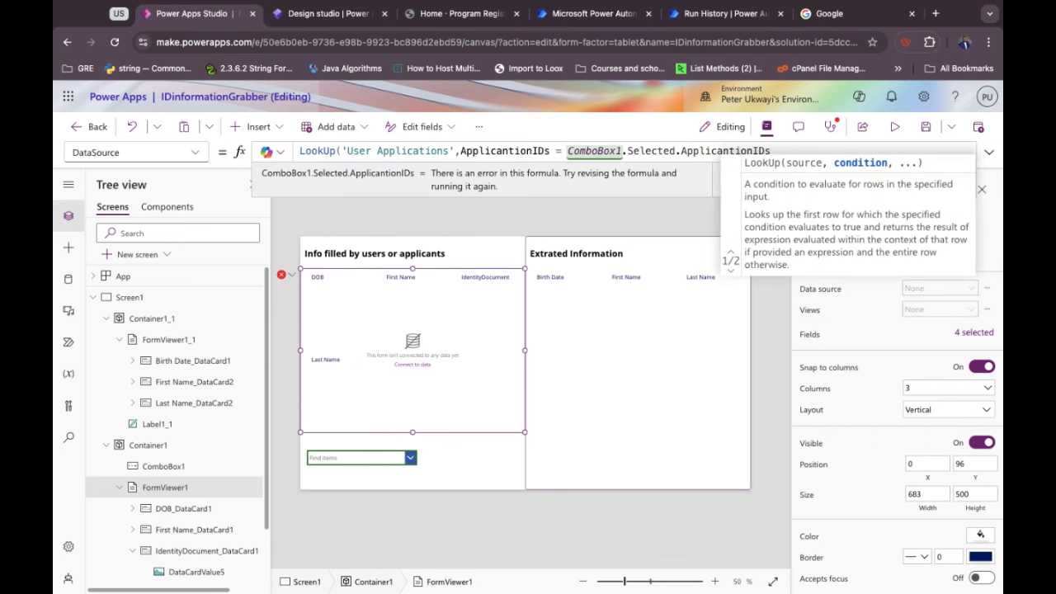
text())
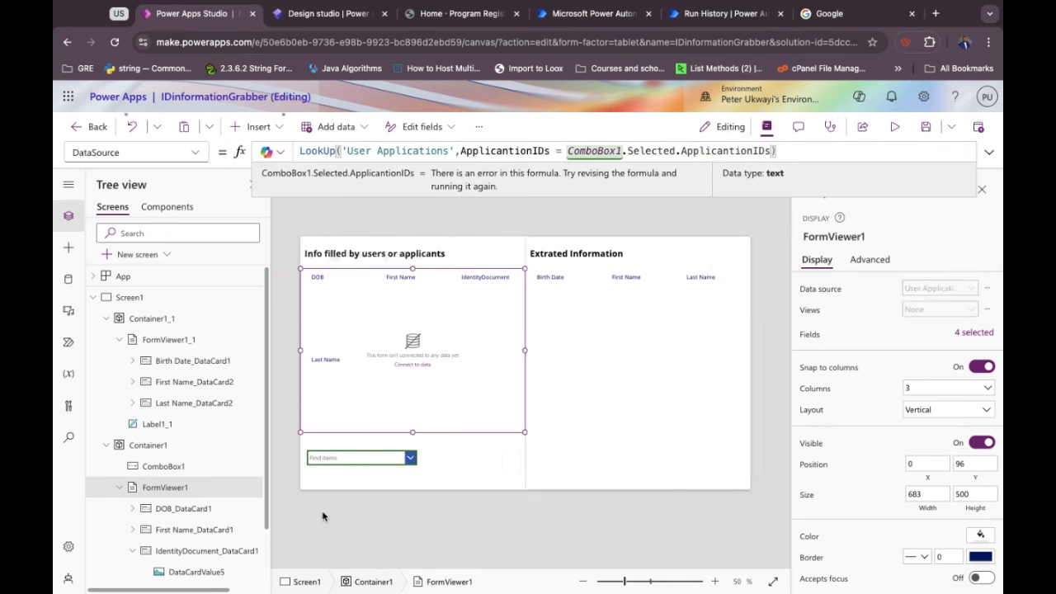
Choose Jenifer as the applicant in ComboBox1.
click(410, 466)
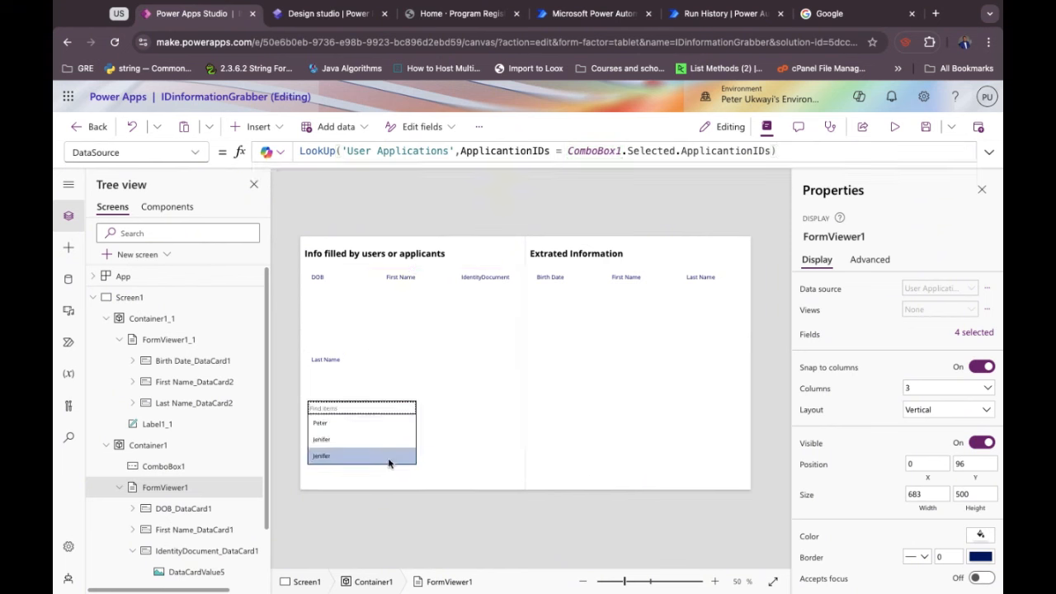
click(346, 441)
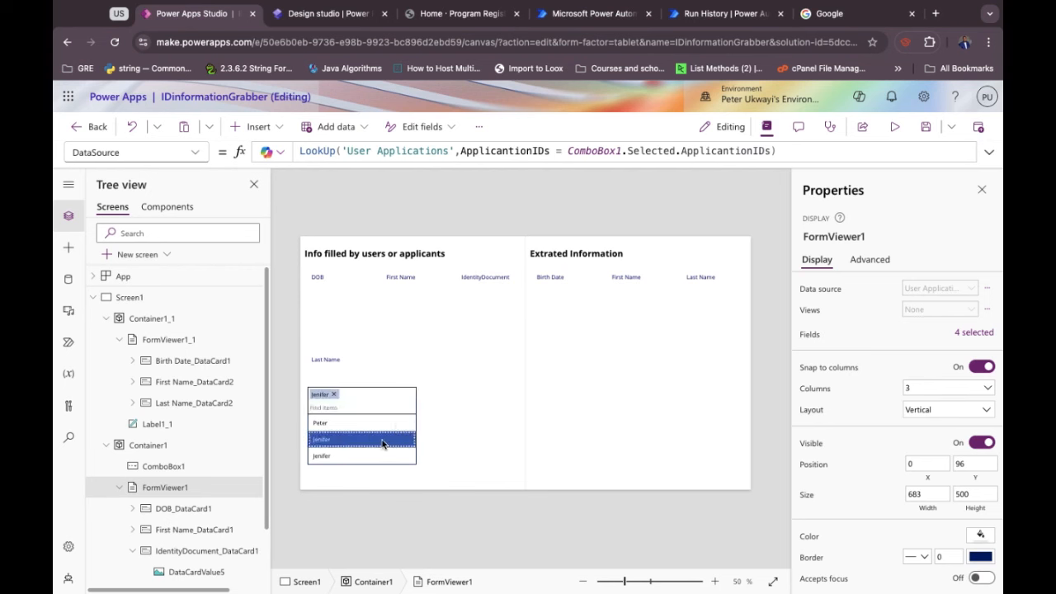
click(457, 438)
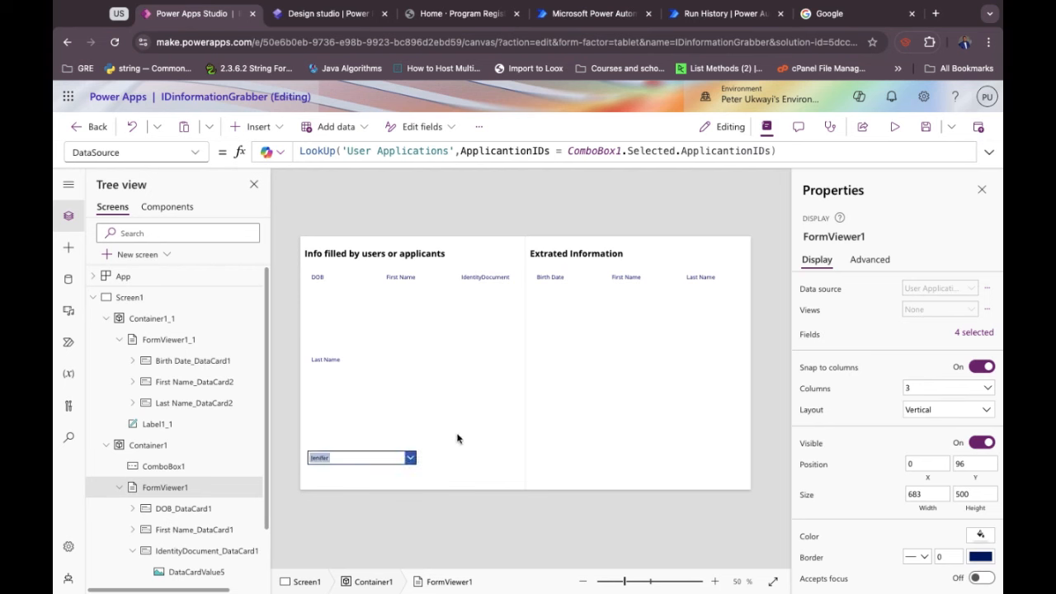
click(392, 459)
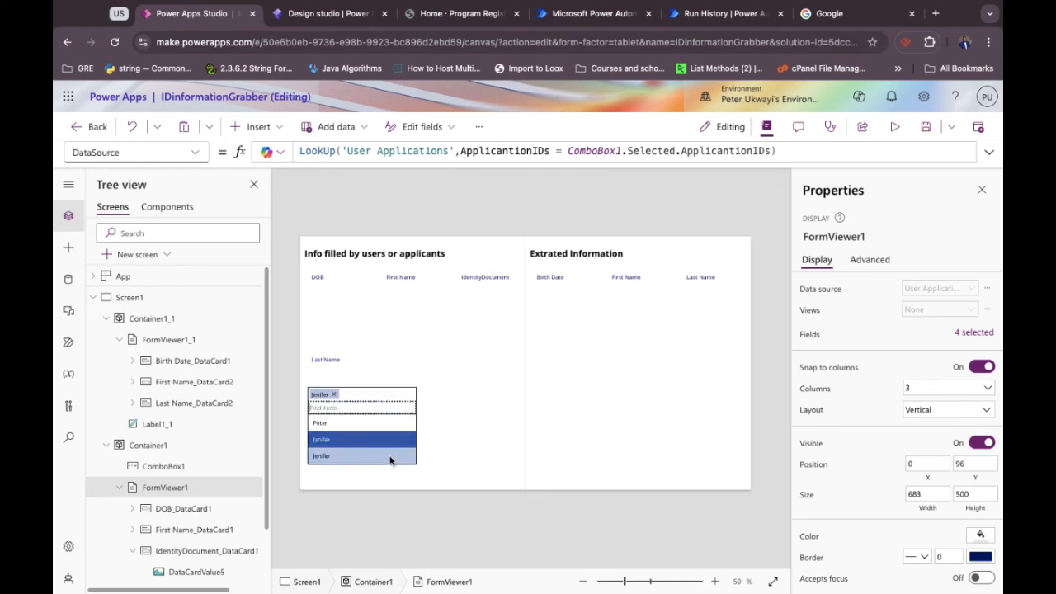
click(467, 432)
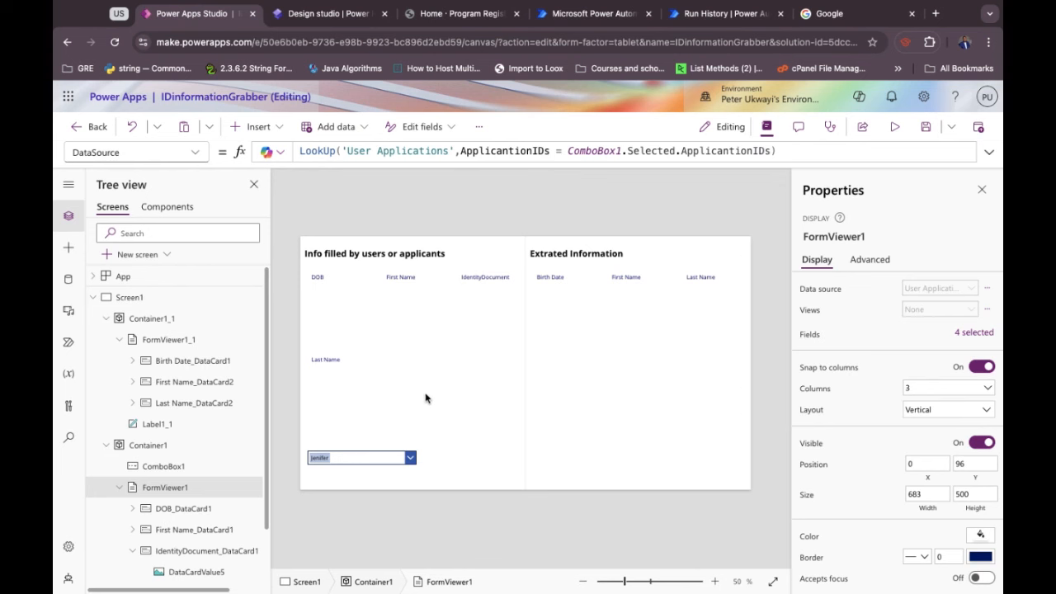
Delete the FormViewer1 applicant form from the left panel.
click(402, 336)
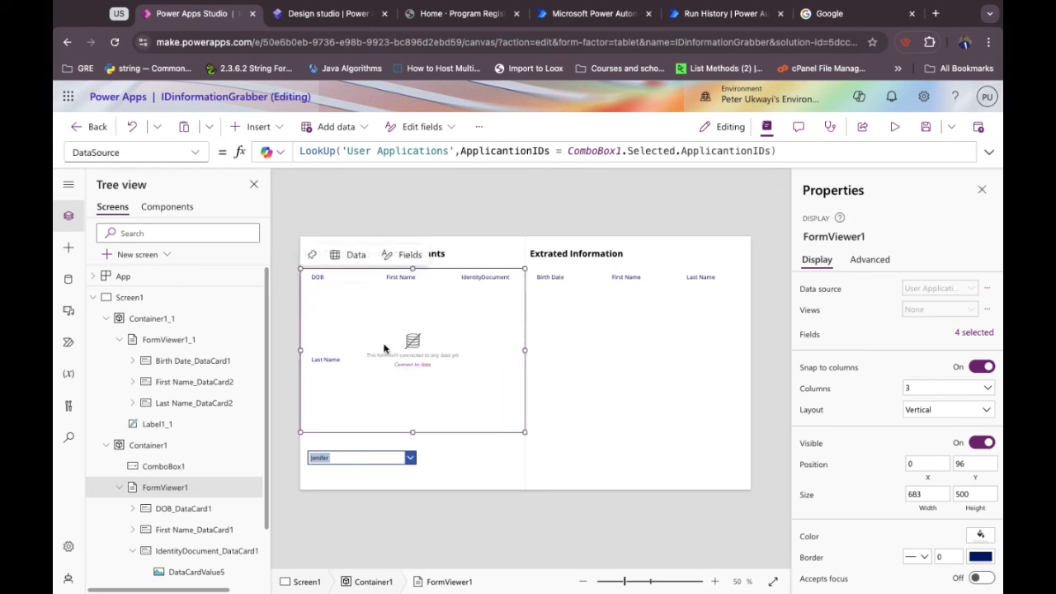
click(466, 329)
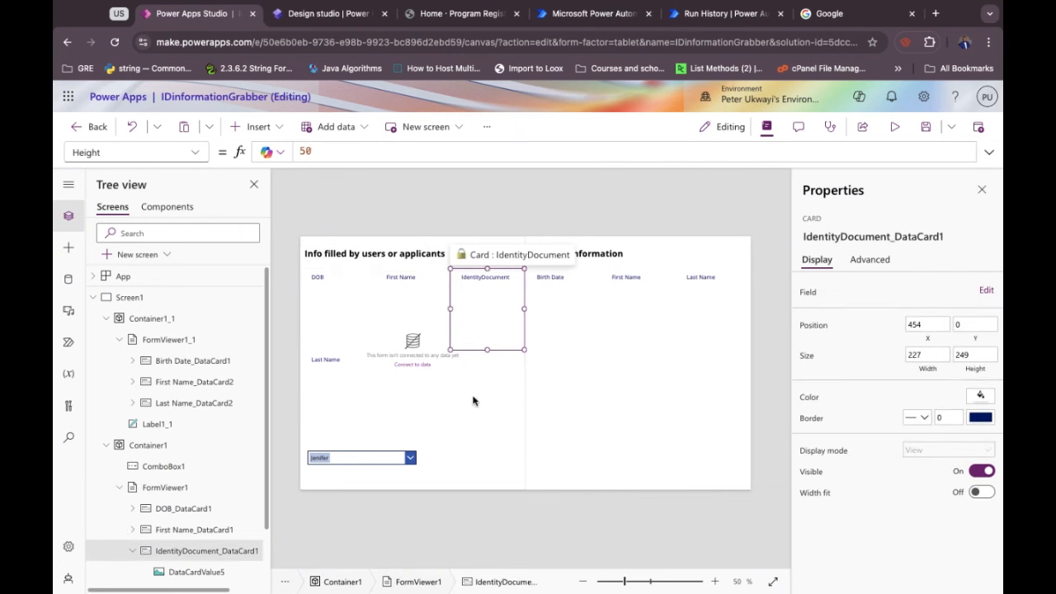
click(468, 405)
key(Delete)
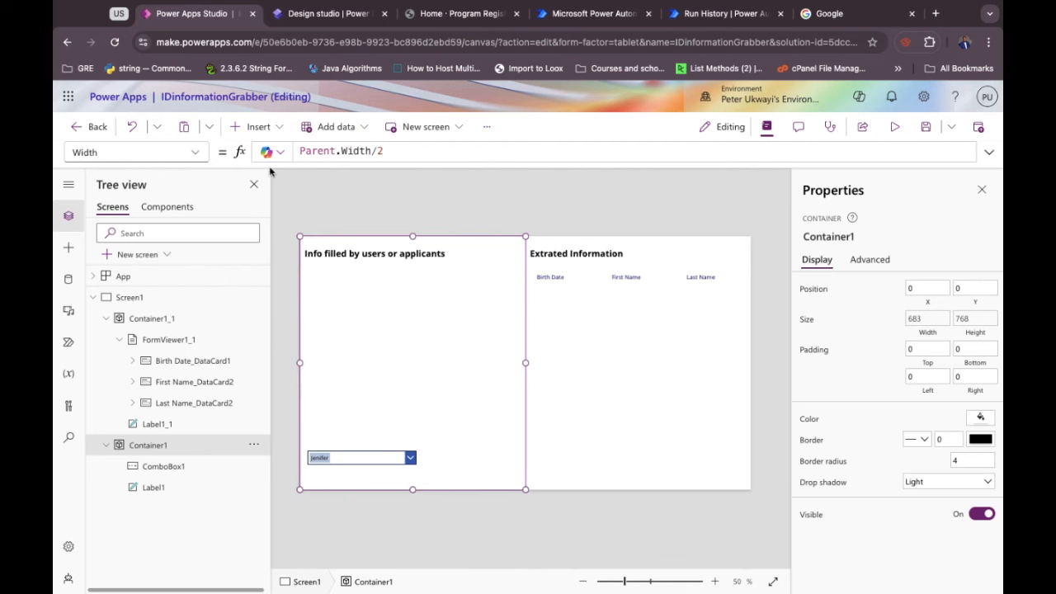
Insert a text label under the panel heading reading 'First Name:', narrowed to fit.
click(255, 129)
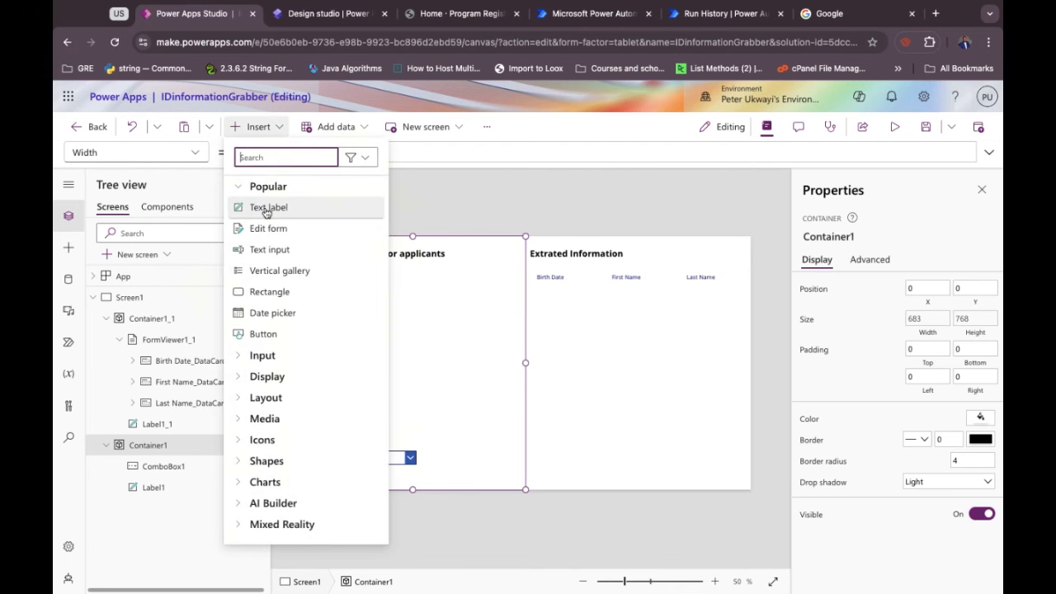
click(266, 212)
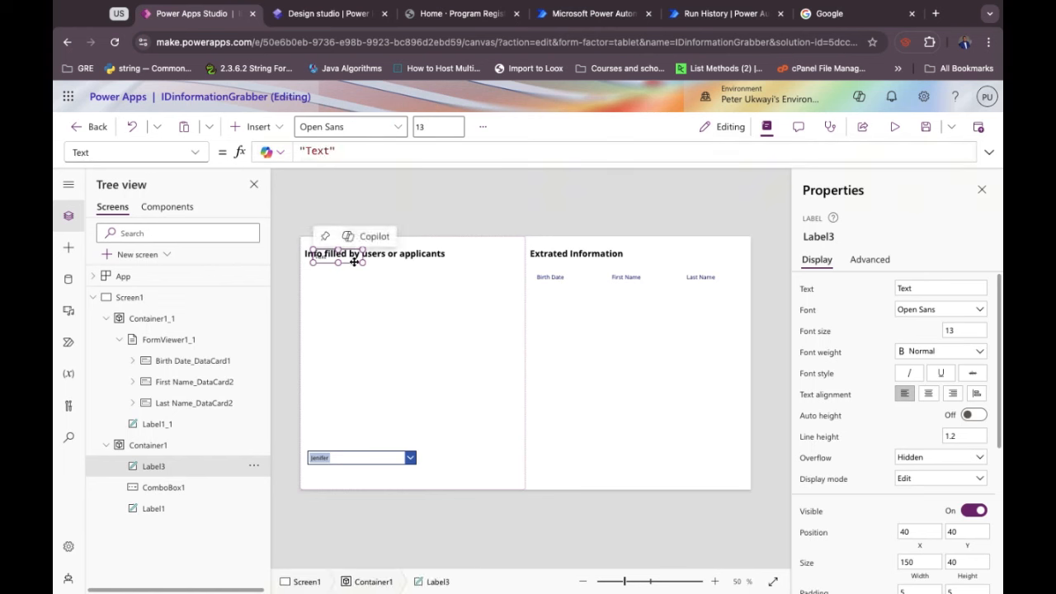
drag(349, 262, 351, 286)
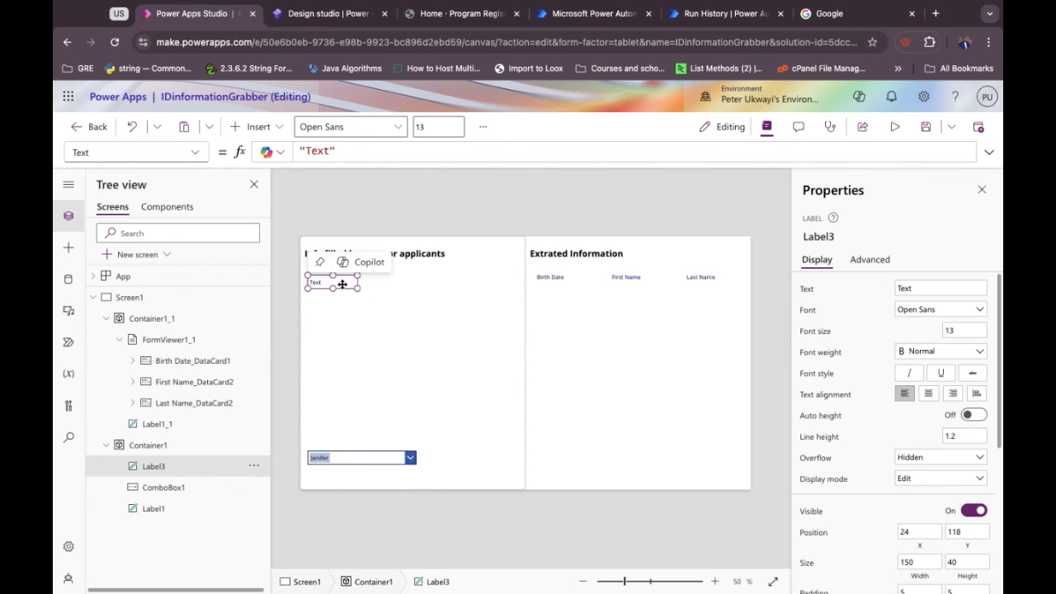
double_click(341, 283)
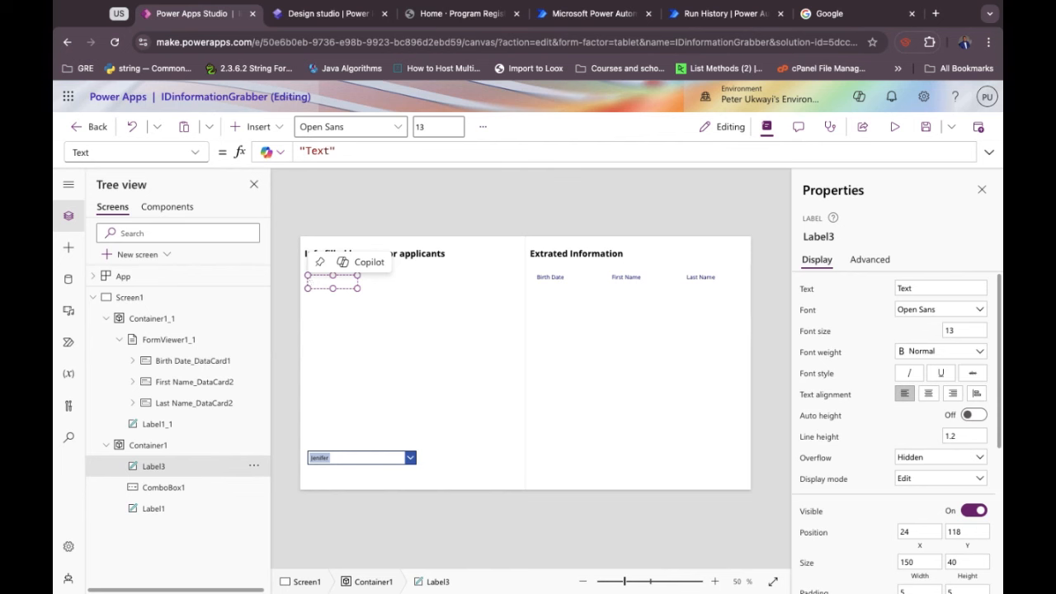
text(First Name)
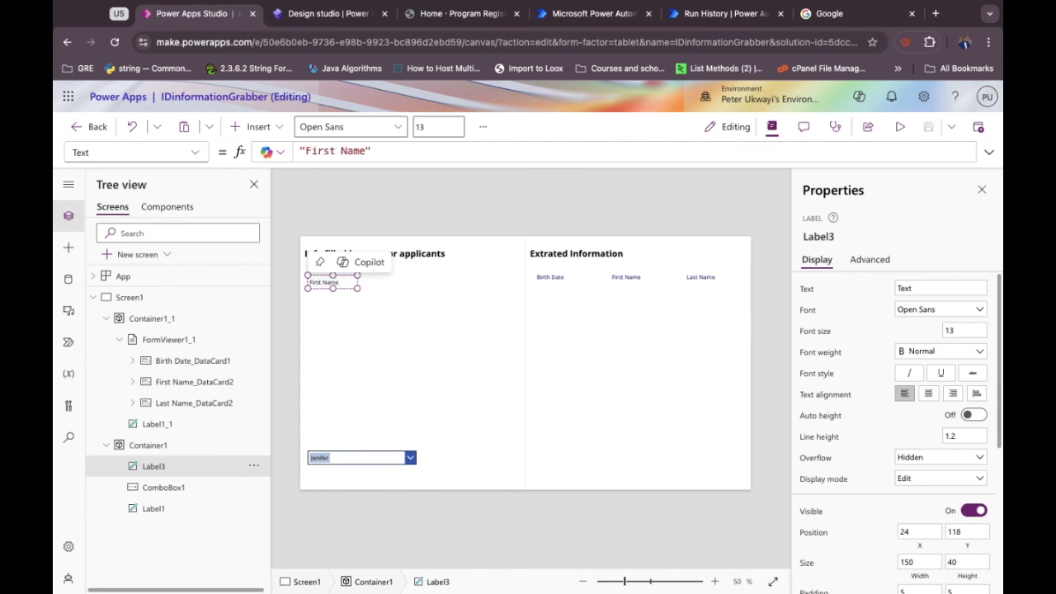
text(:)
drag(359, 289, 344, 289)
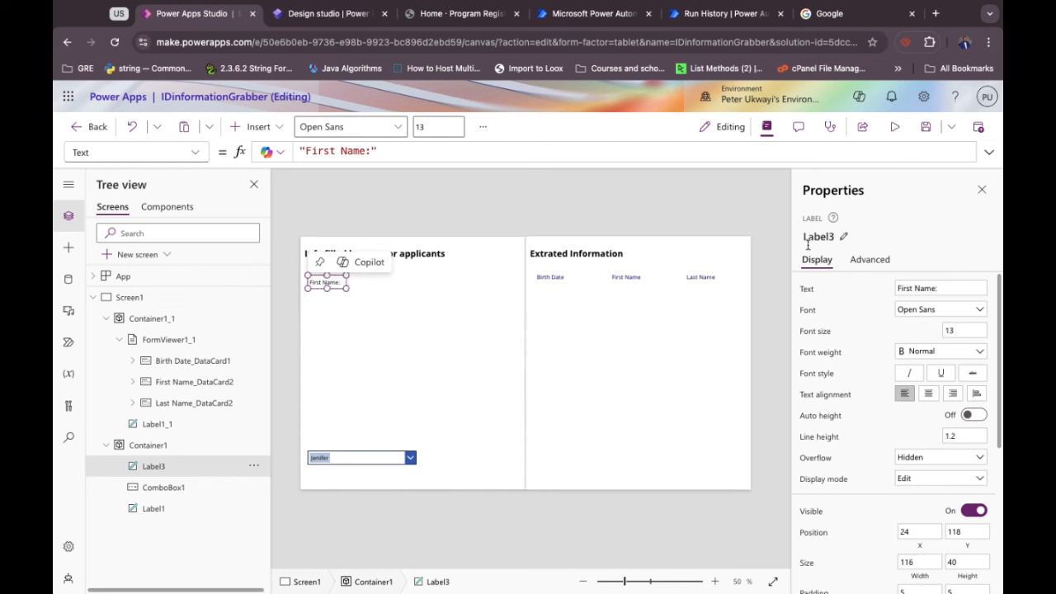
Set the First Name label's font weight to Bold and nudge it into place.
click(330, 283)
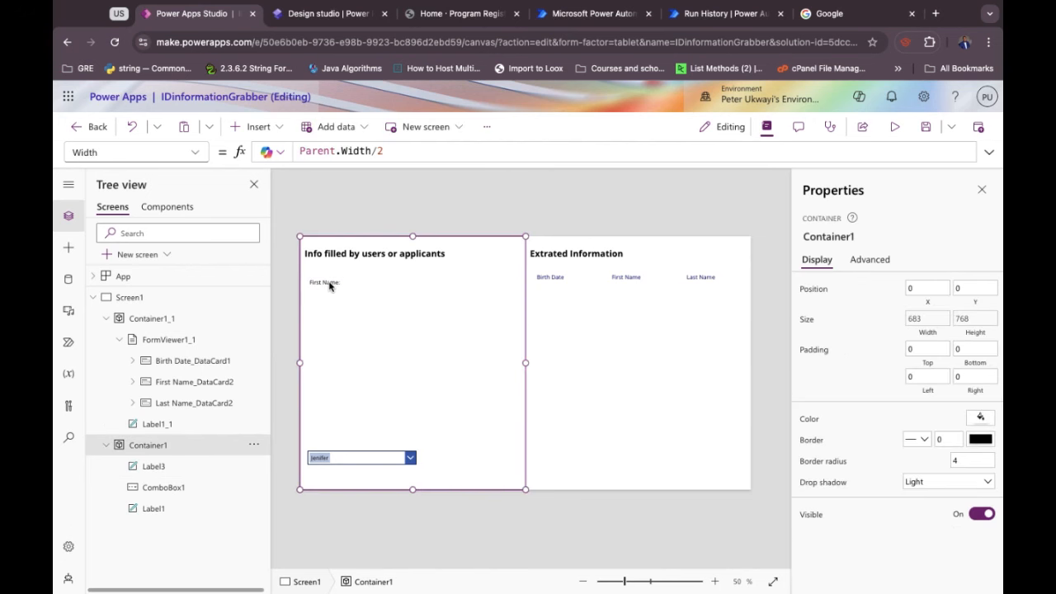
click(329, 283)
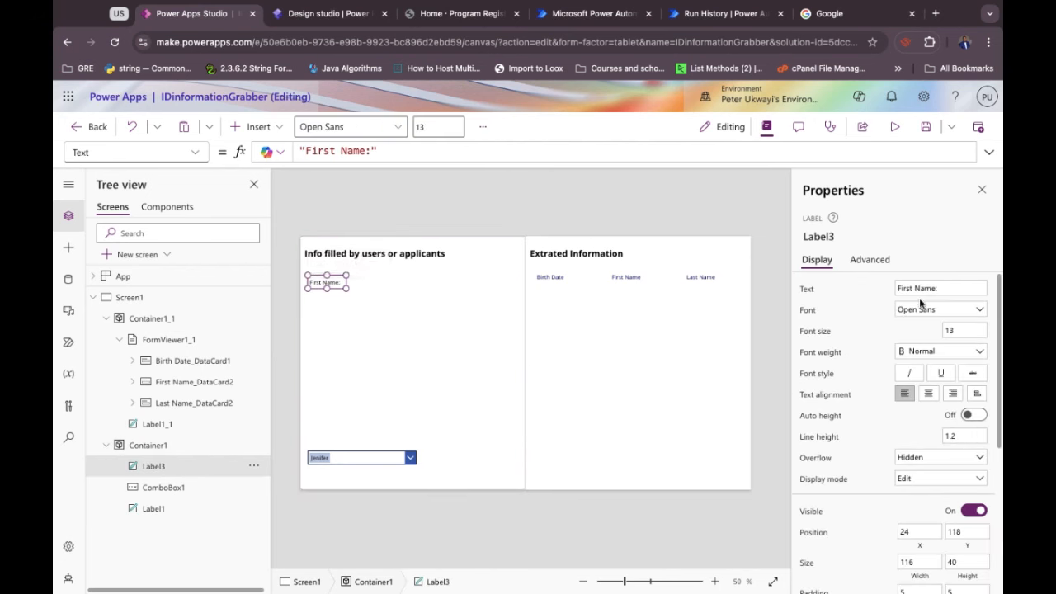
click(903, 351)
click(913, 368)
drag(332, 279, 330, 273)
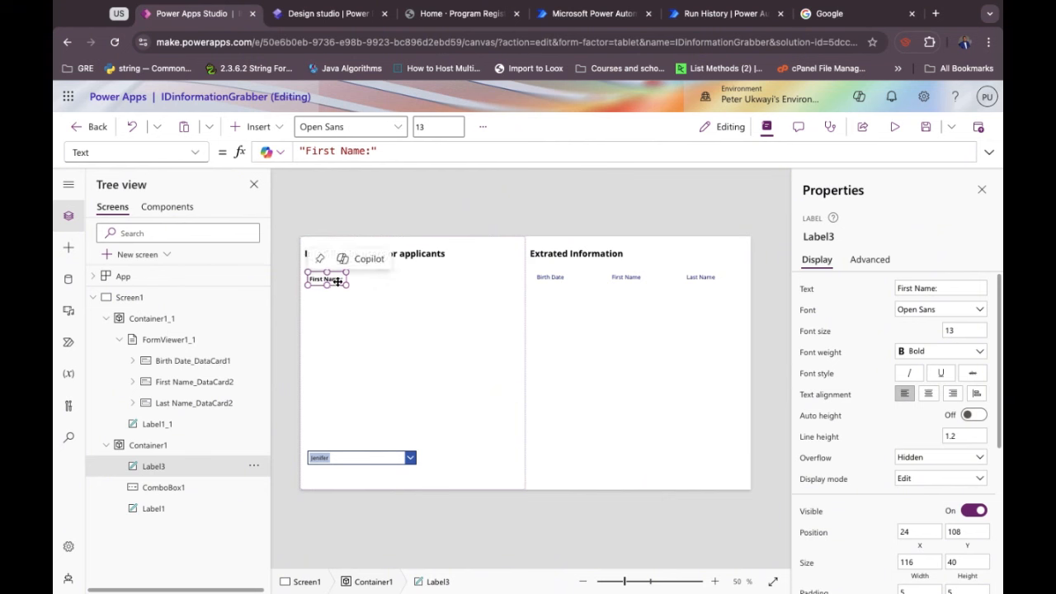
Duplicate the First Name label below it and relabel the copy 'Last Name'.
key(ctrl+c)
key(ctrl+v)
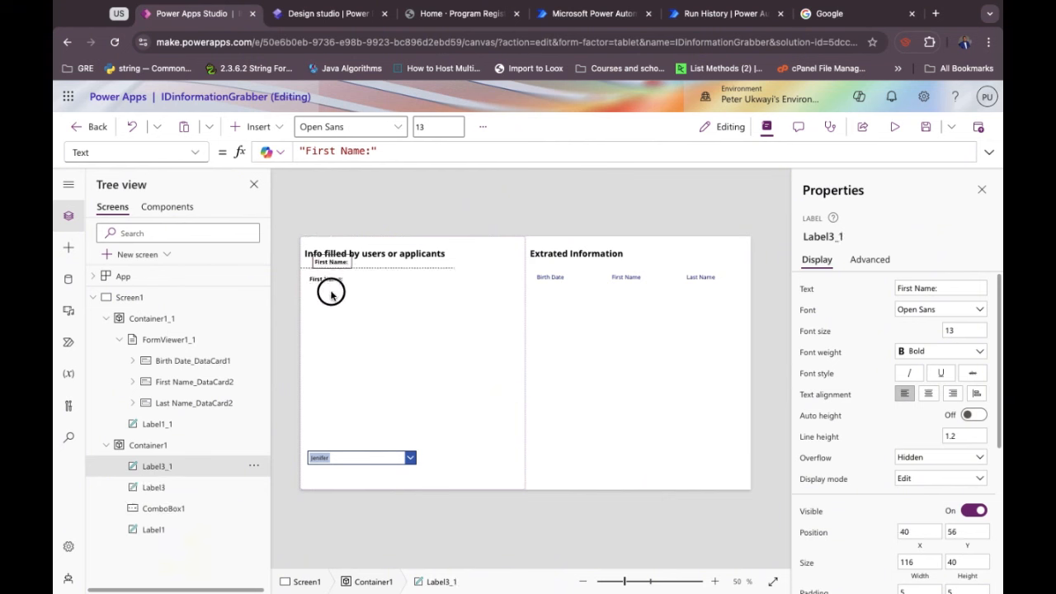
drag(331, 294, 329, 298)
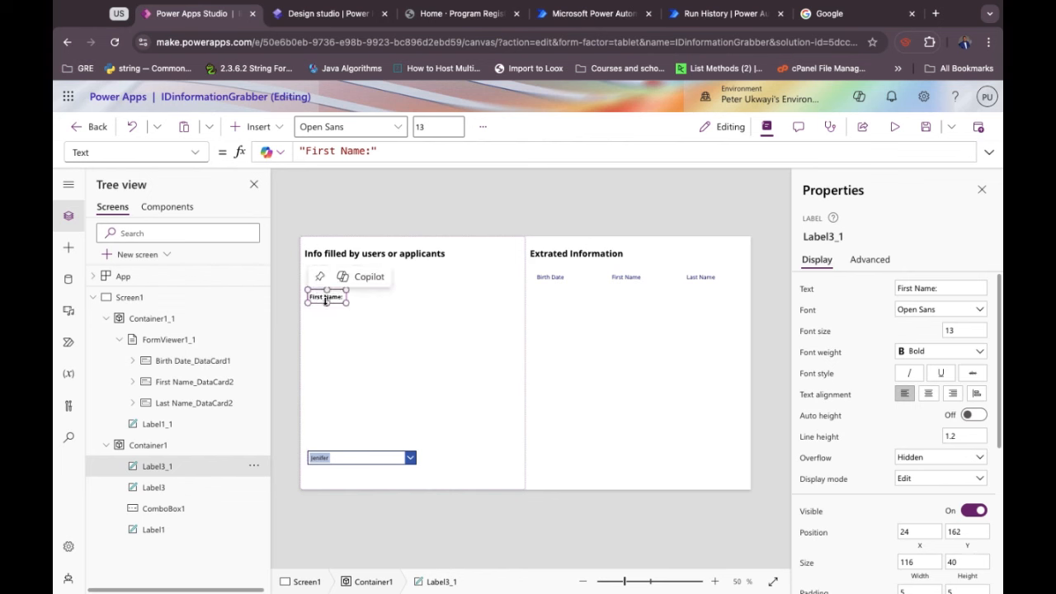
double_click(320, 296)
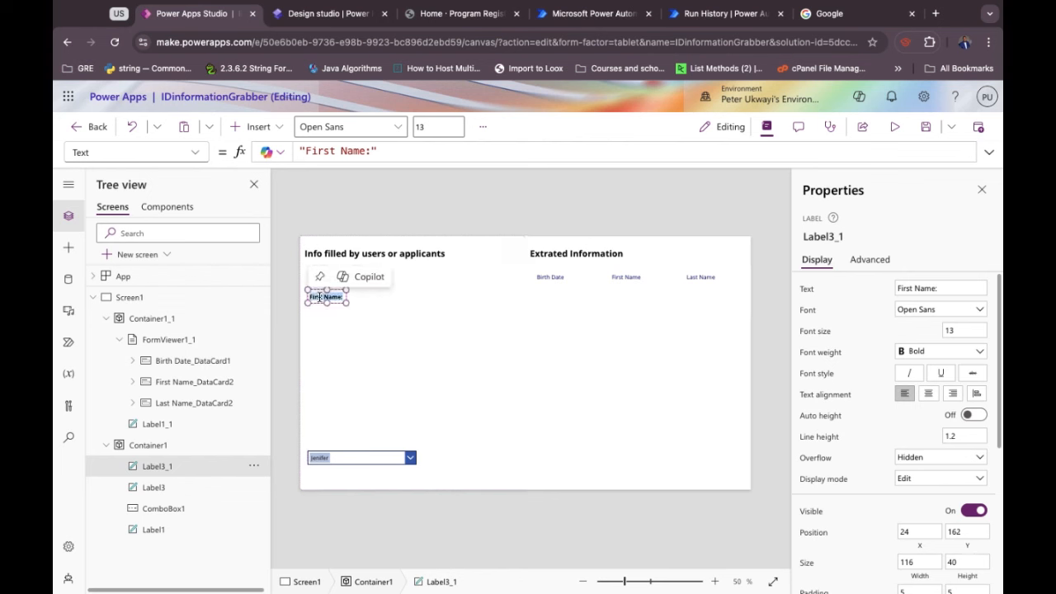
text(Last Name)
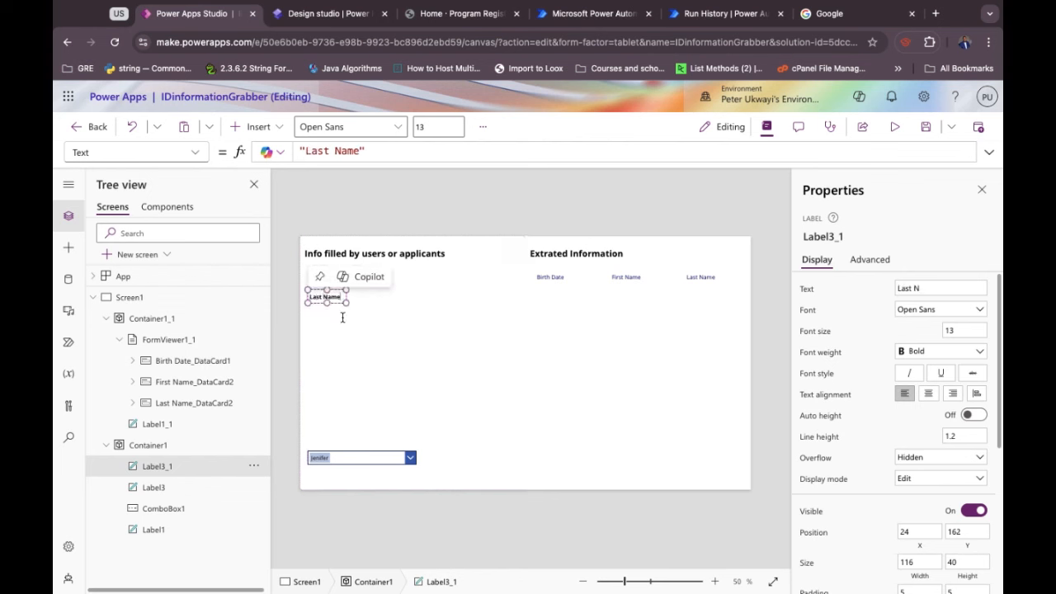
click(334, 308)
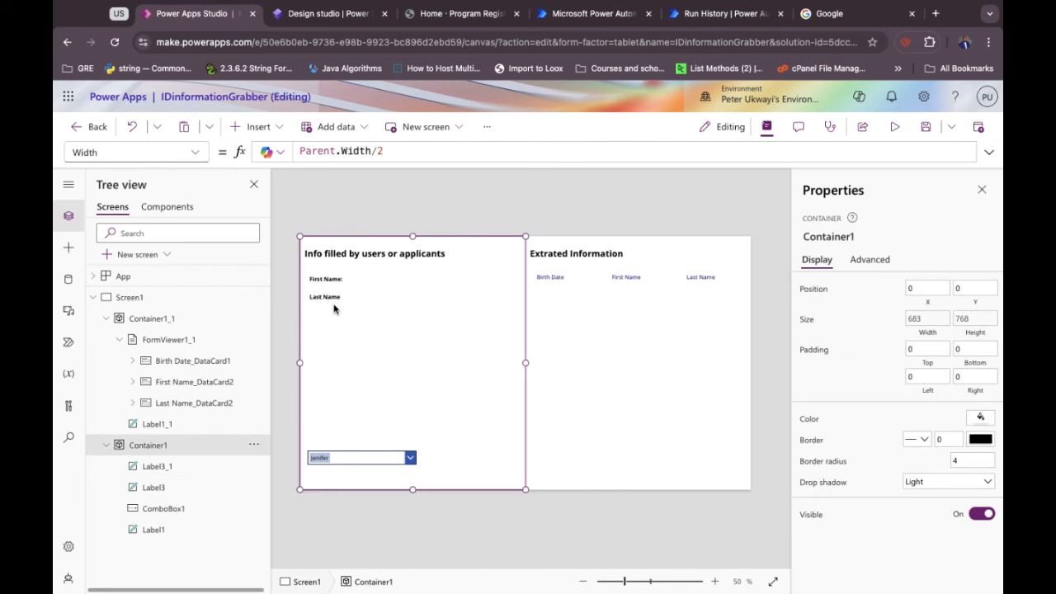
Paste another label below Last Name, relabel it 'Date of Birth', and widen it to one line.
click(332, 298)
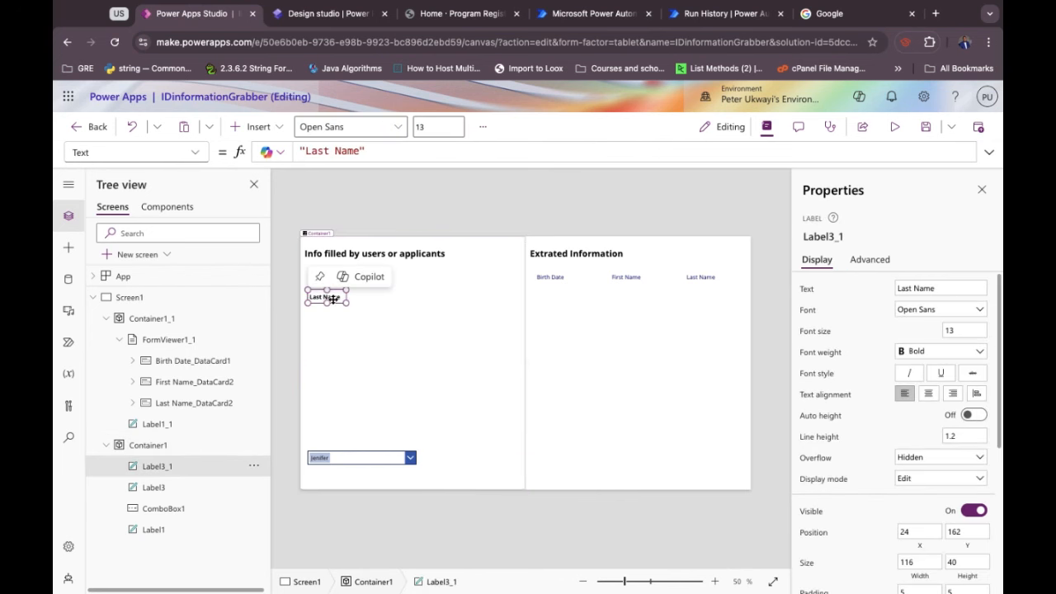
key(super+v)
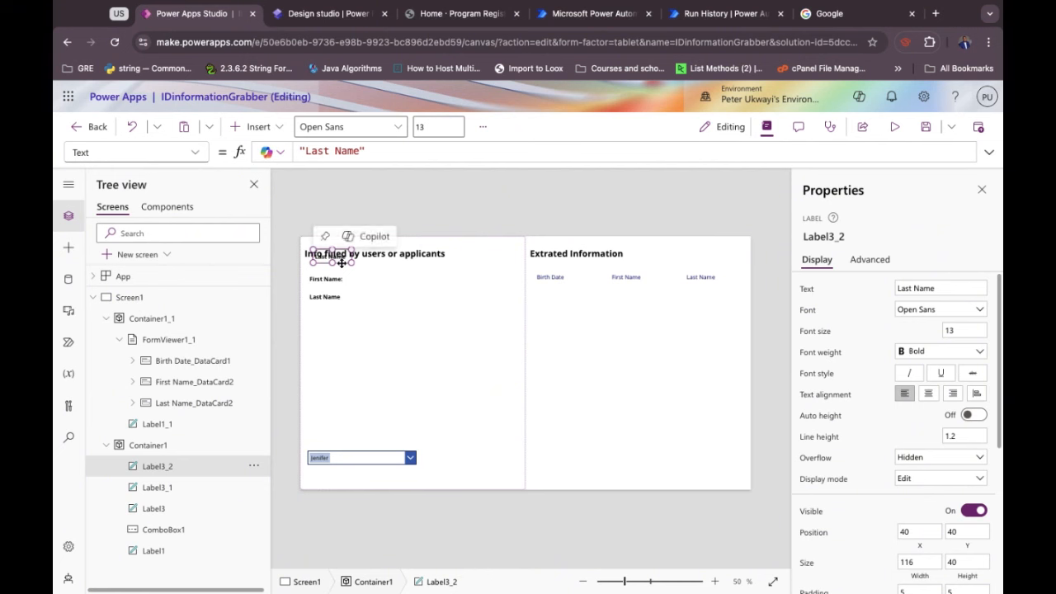
drag(340, 261, 331, 313)
double_click(331, 315)
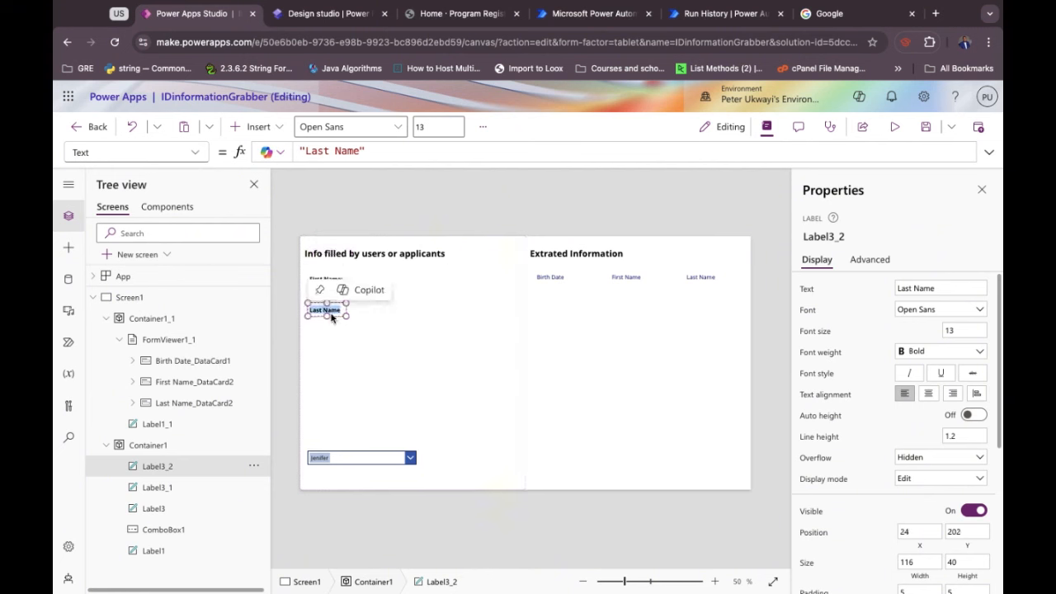
text(Date)
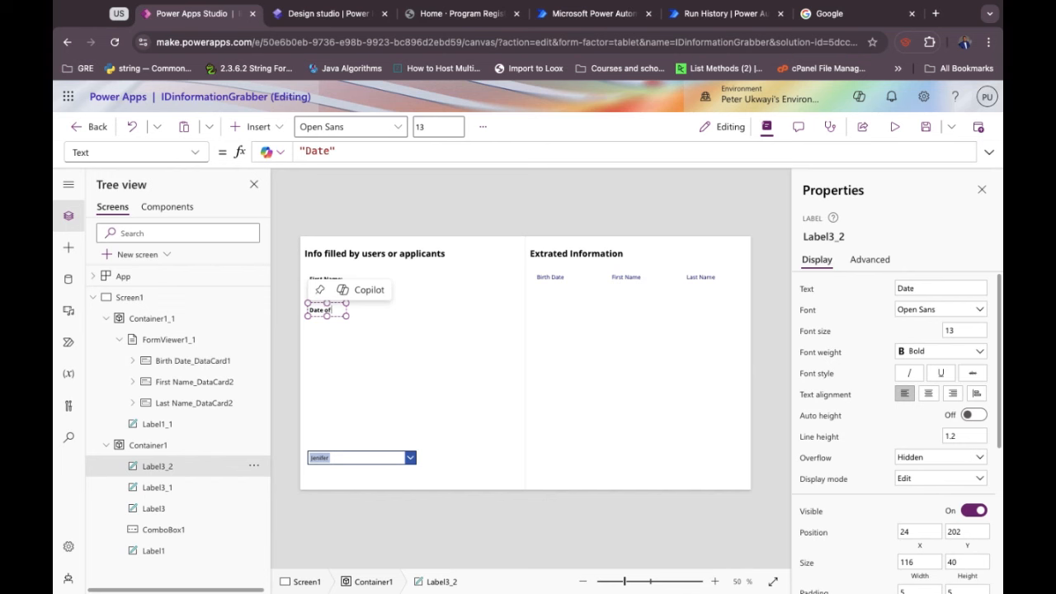
text( of Birth)
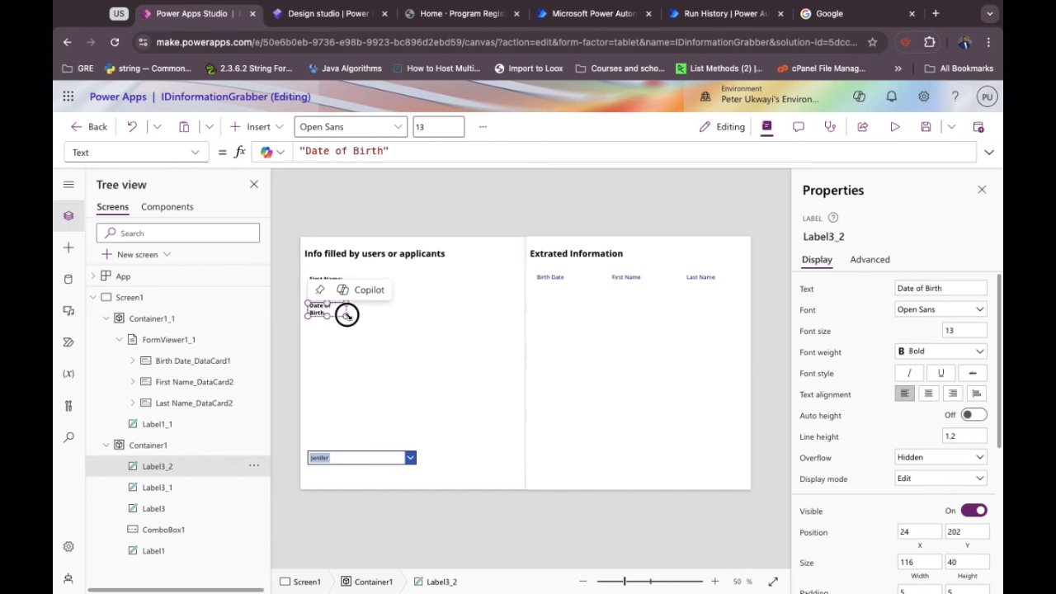
drag(347, 315, 361, 317)
Nudge the Date of Birth label into alignment below Last Name.
click(358, 323)
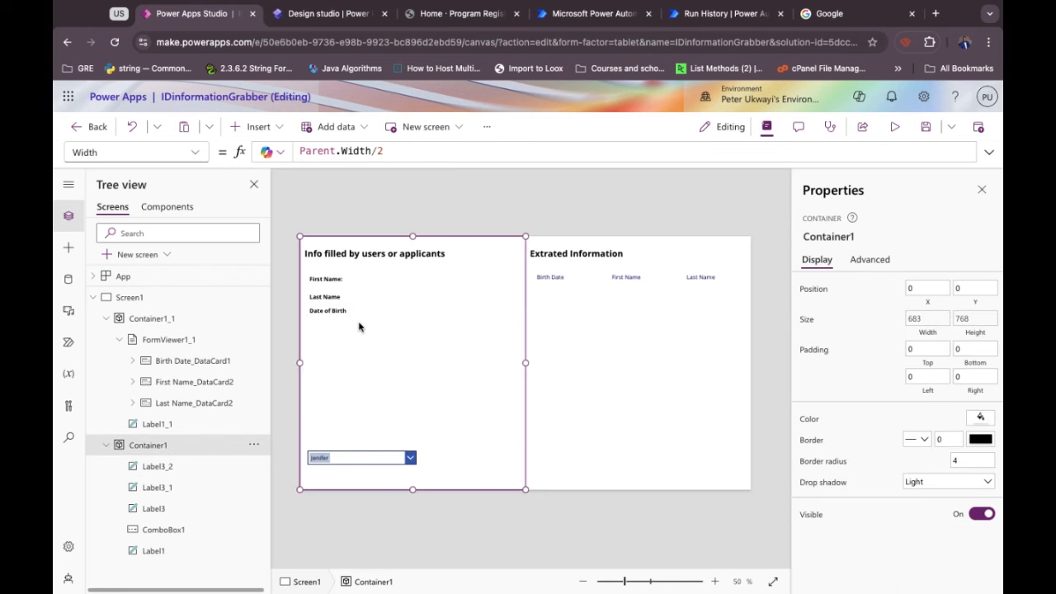
click(336, 312)
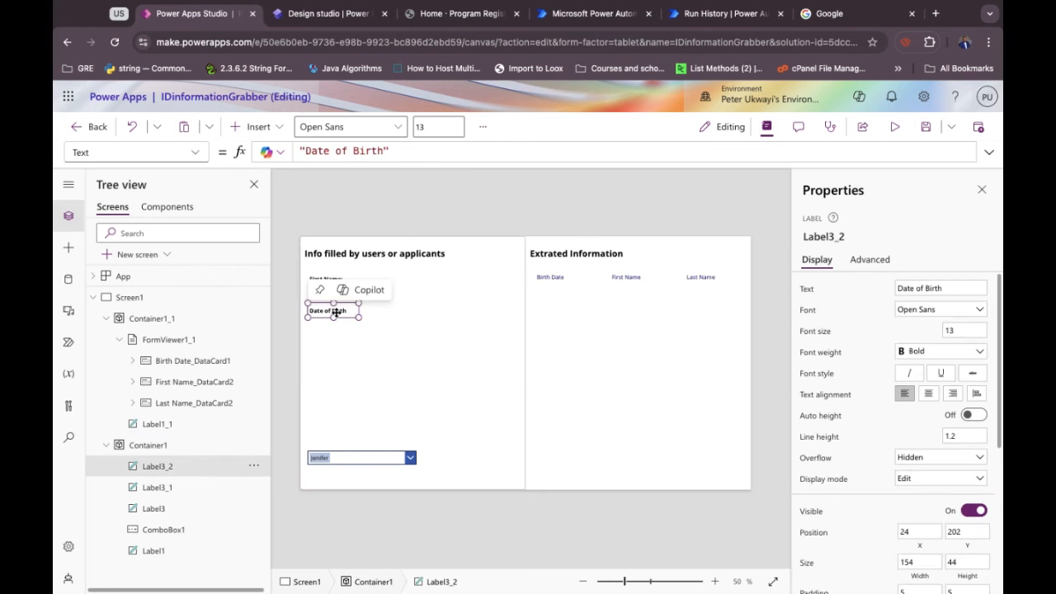
drag(336, 313, 336, 316)
click(357, 368)
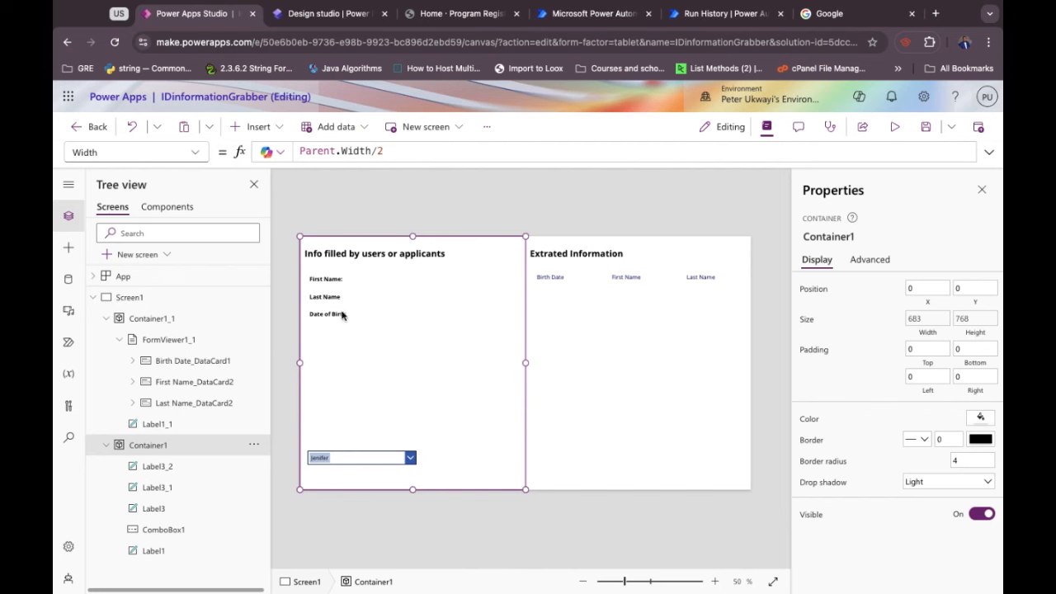
click(340, 313)
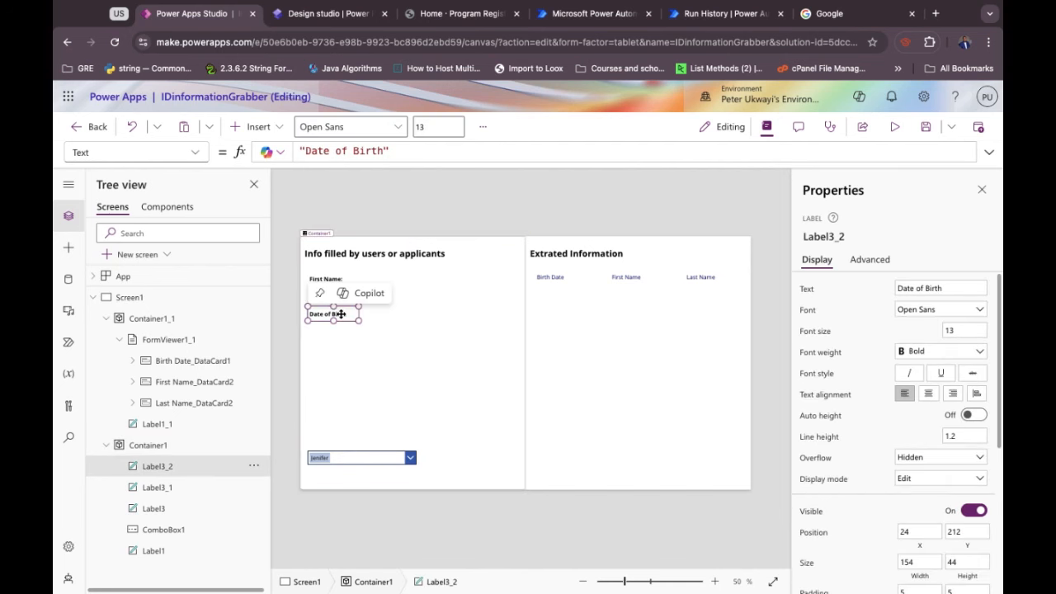
key(Right)
key(Right)
key(Right)
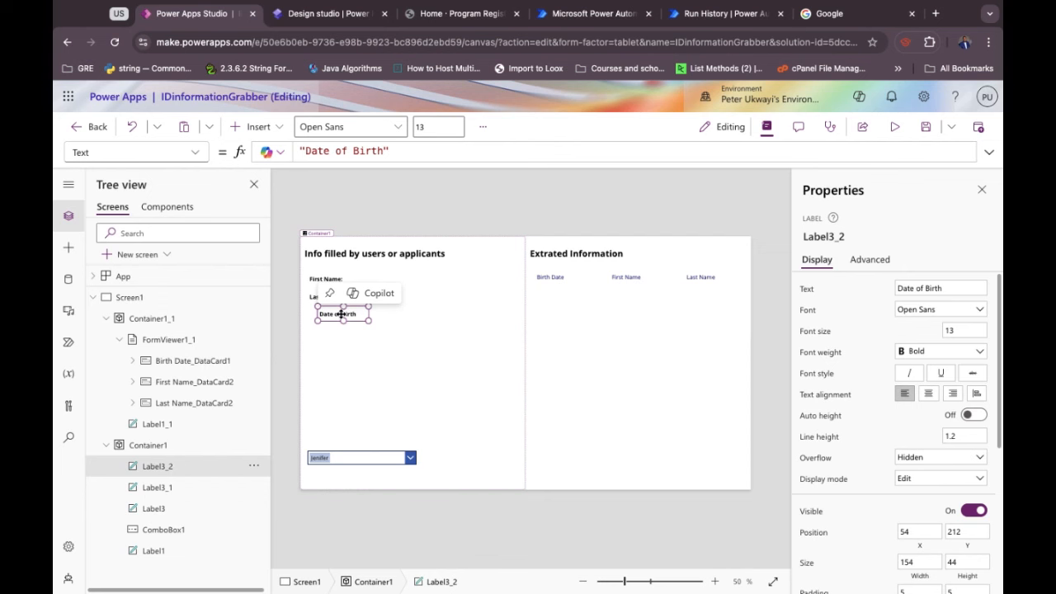
key(Left)
key(Left)
key(Left)
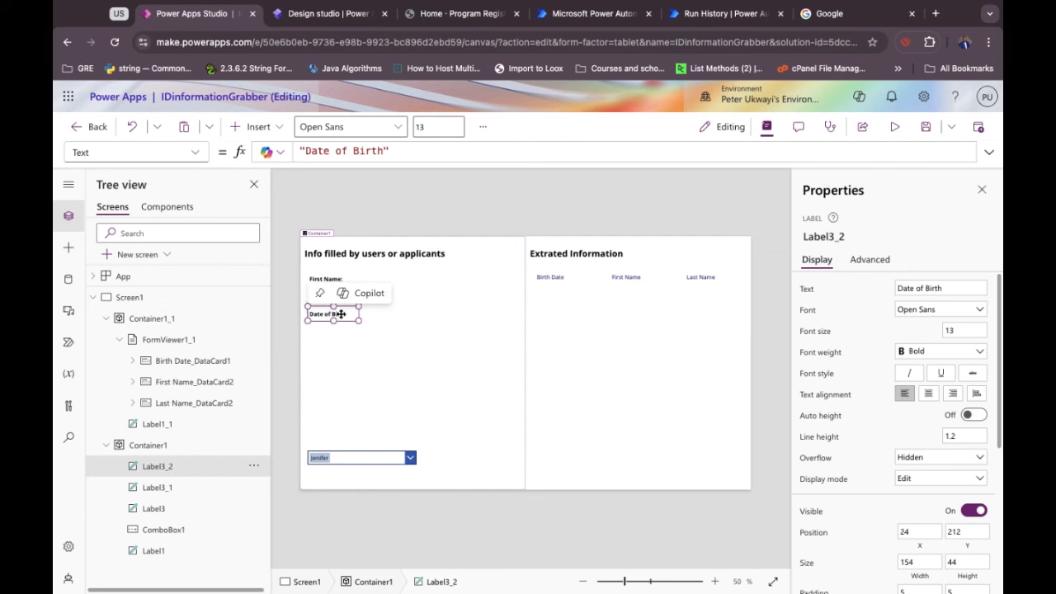
Add a colon to the end of the Date of Birth and Last Name label texts.
click(384, 151)
text(:)
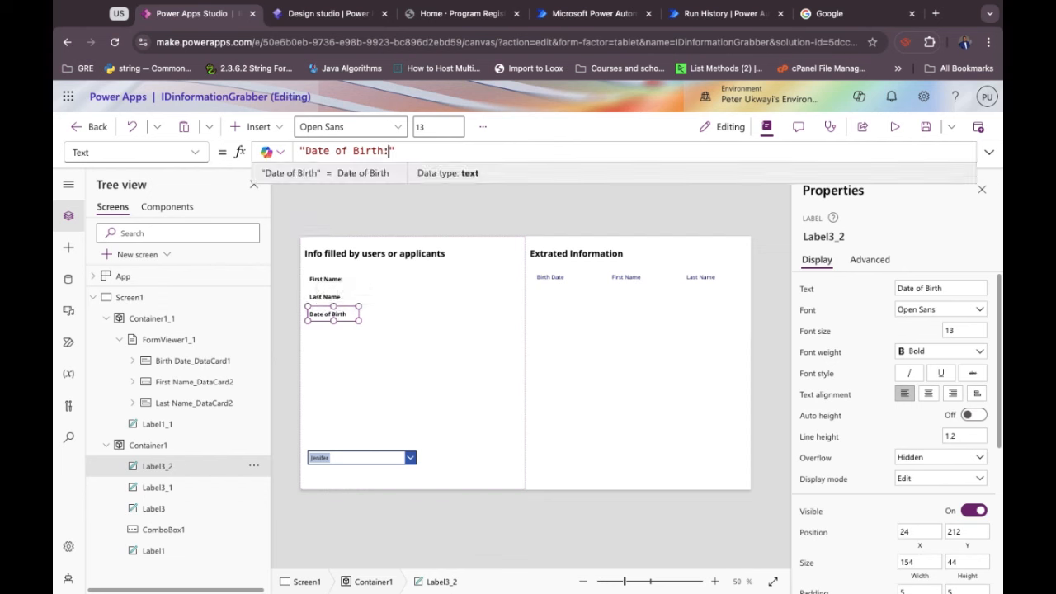
click(341, 296)
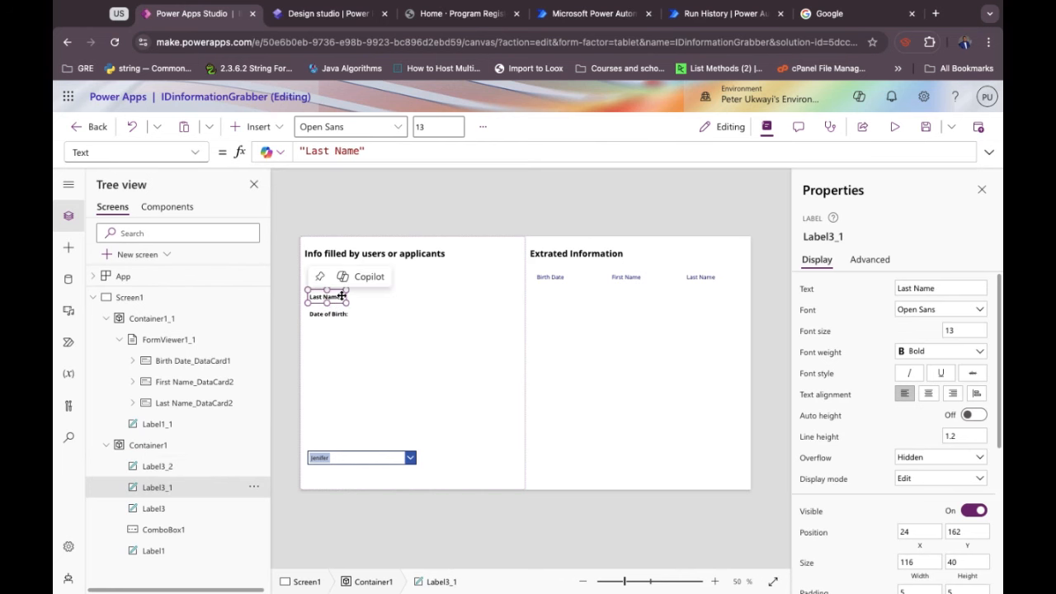
click(359, 152)
text(:)
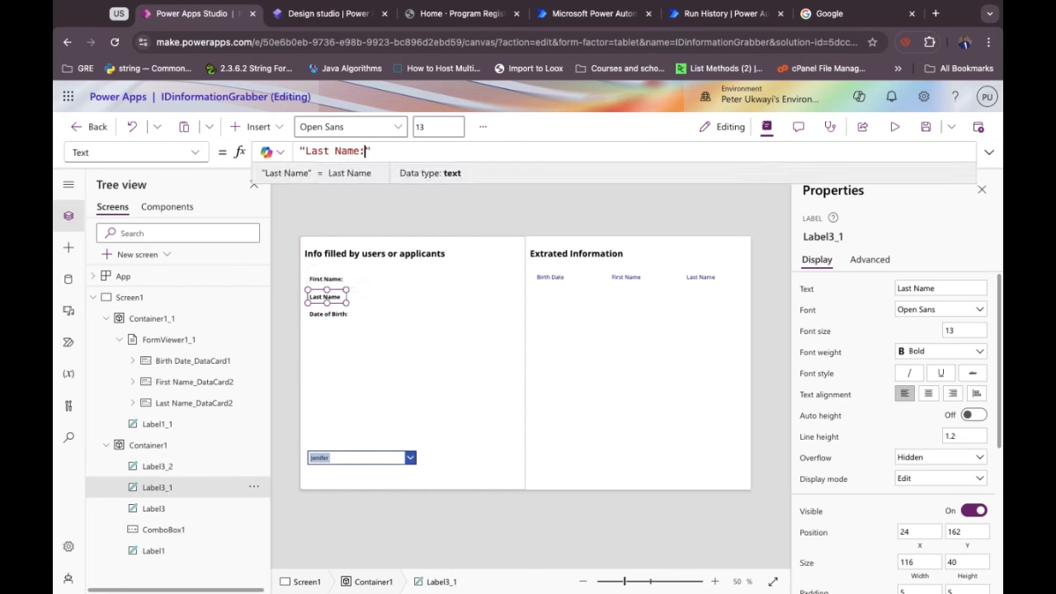
click(353, 305)
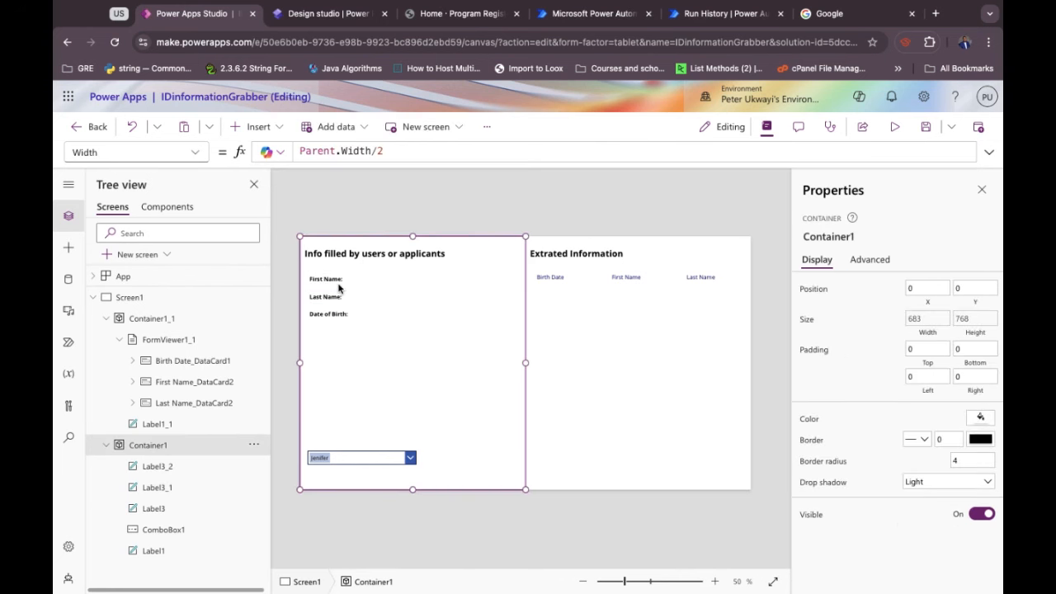
click(338, 284)
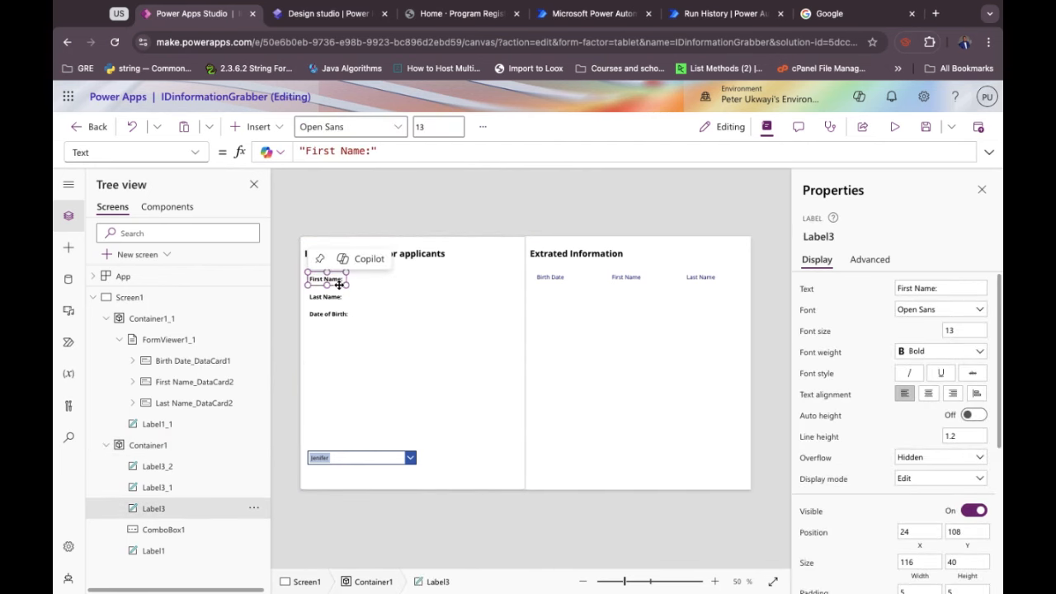
Paste a copy of the First Name label to its right and set it to normal weight.
key(super+v)
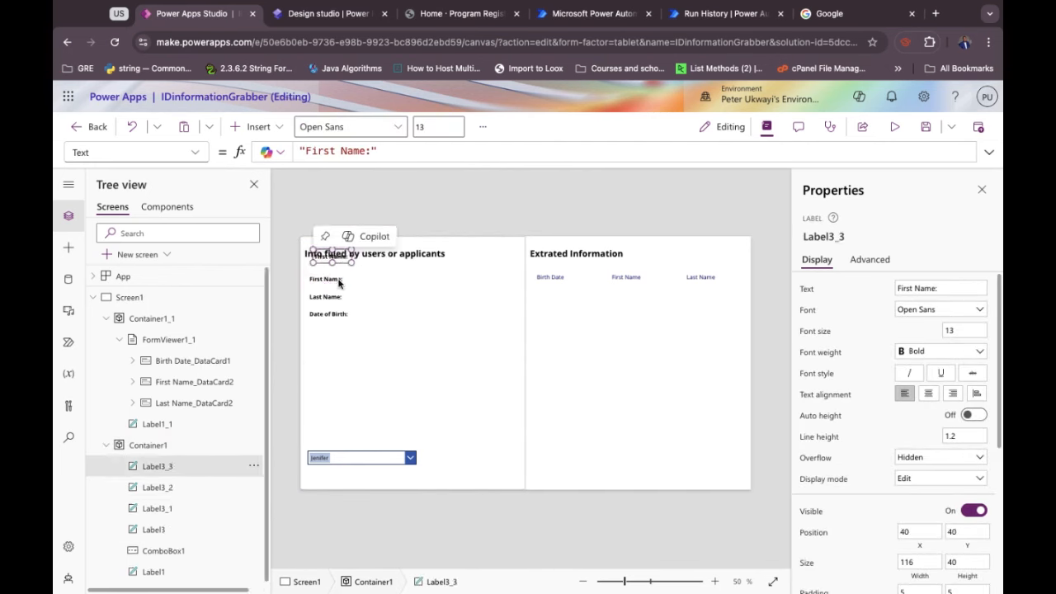
drag(342, 258, 382, 281)
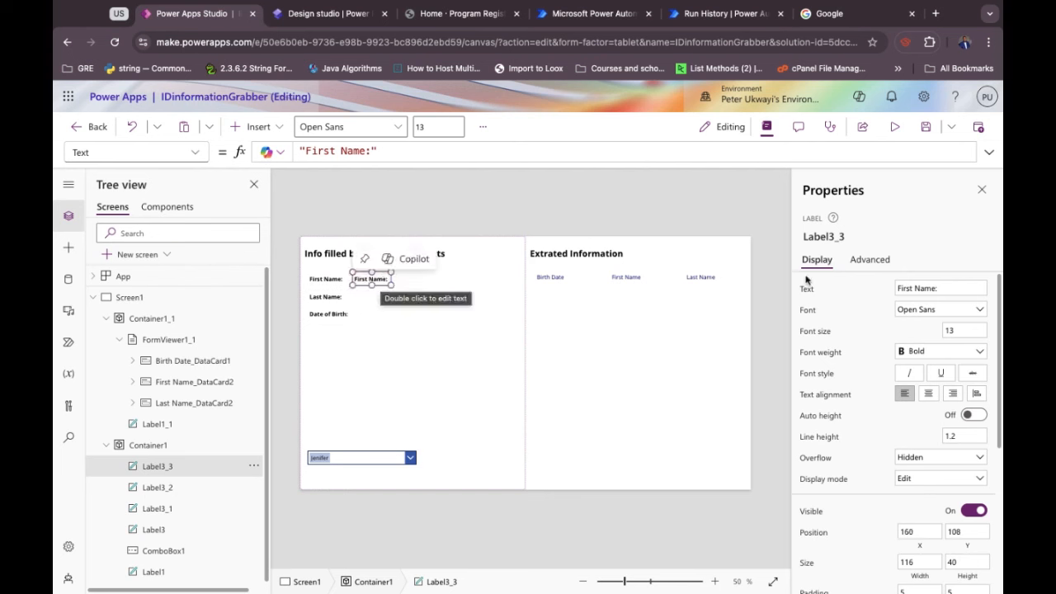
click(918, 355)
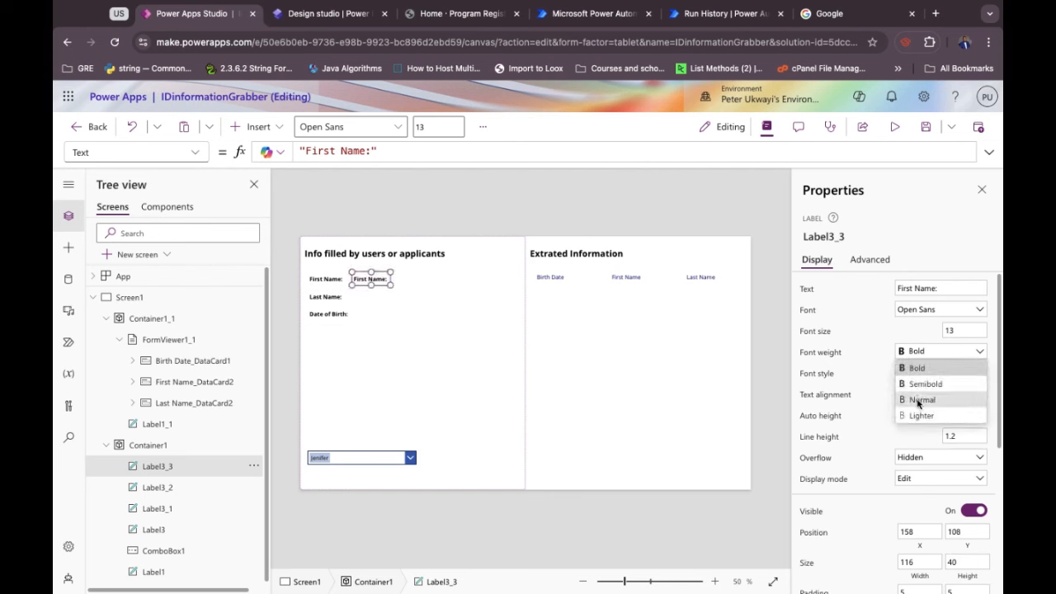
click(919, 385)
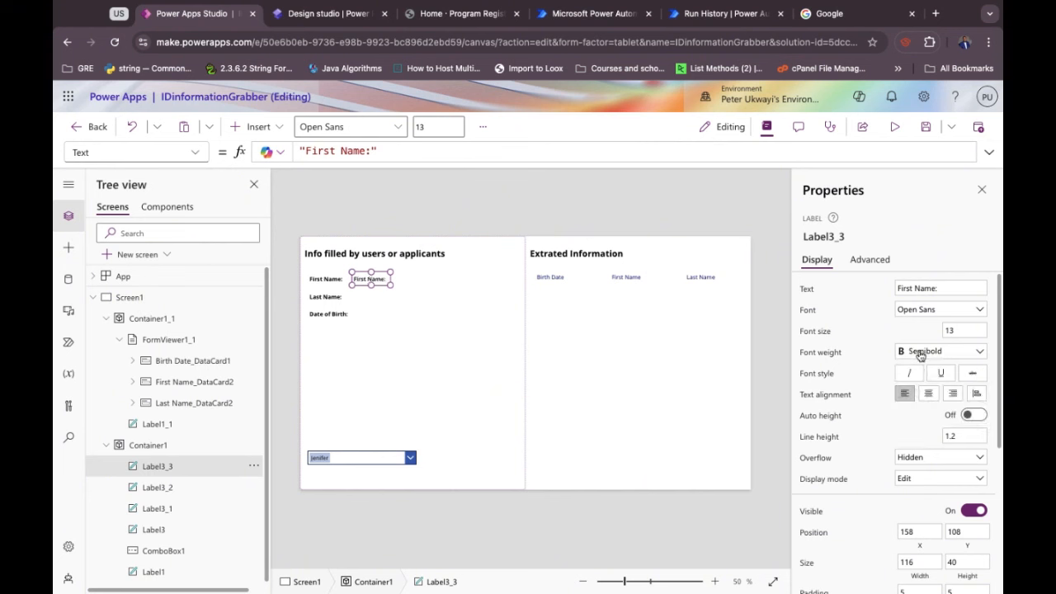
click(912, 351)
click(919, 397)
Replace the copy's Text formula with ComboBox1.Selected.'First Name' so it shows Jenifer.
click(343, 154)
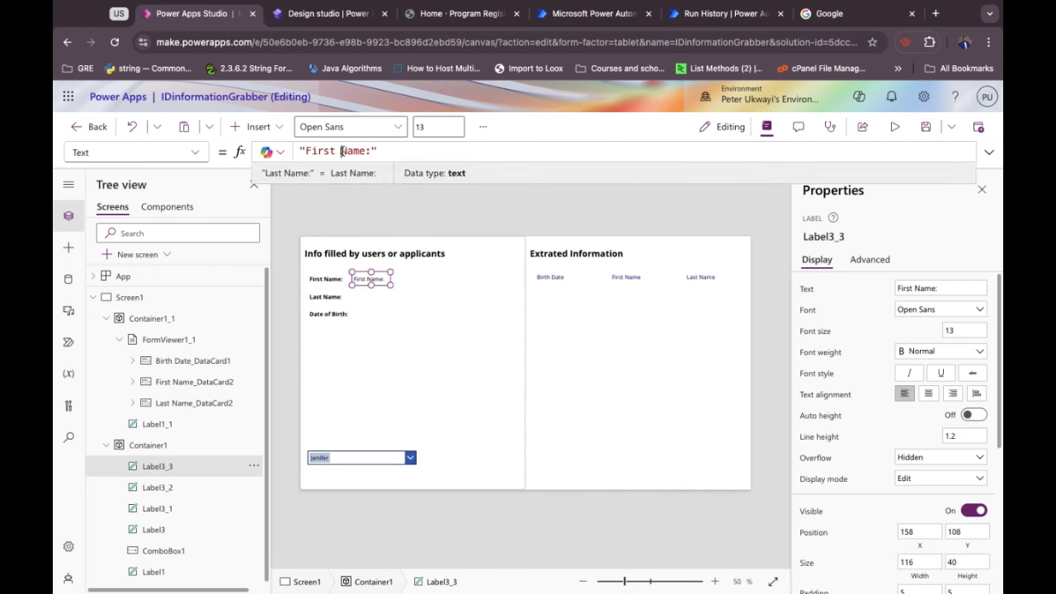
double_click(343, 154)
key(ctrl+a)
text(Comb)
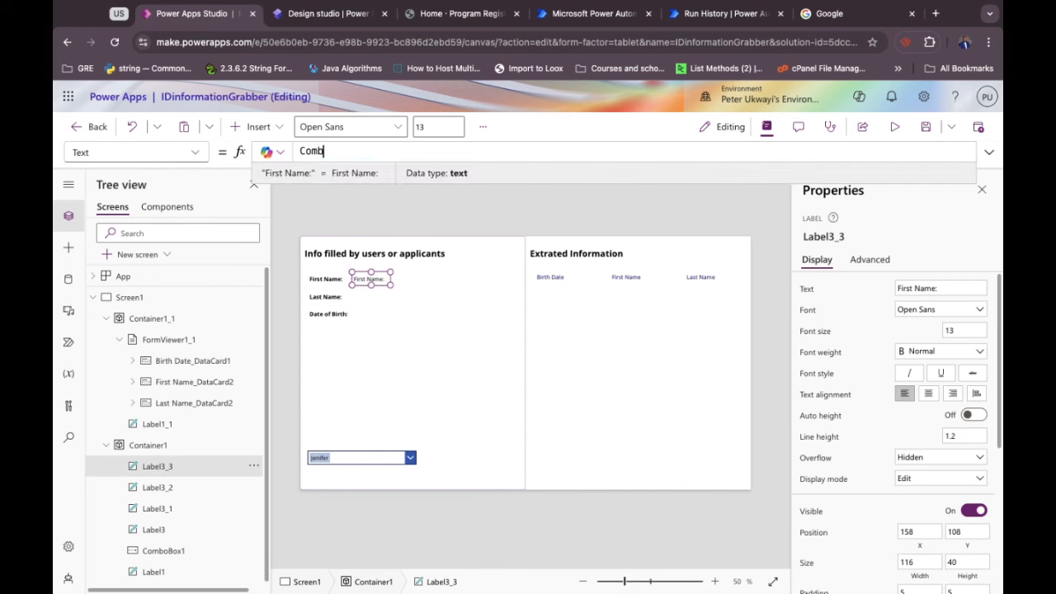
text(oBox1.Sel)
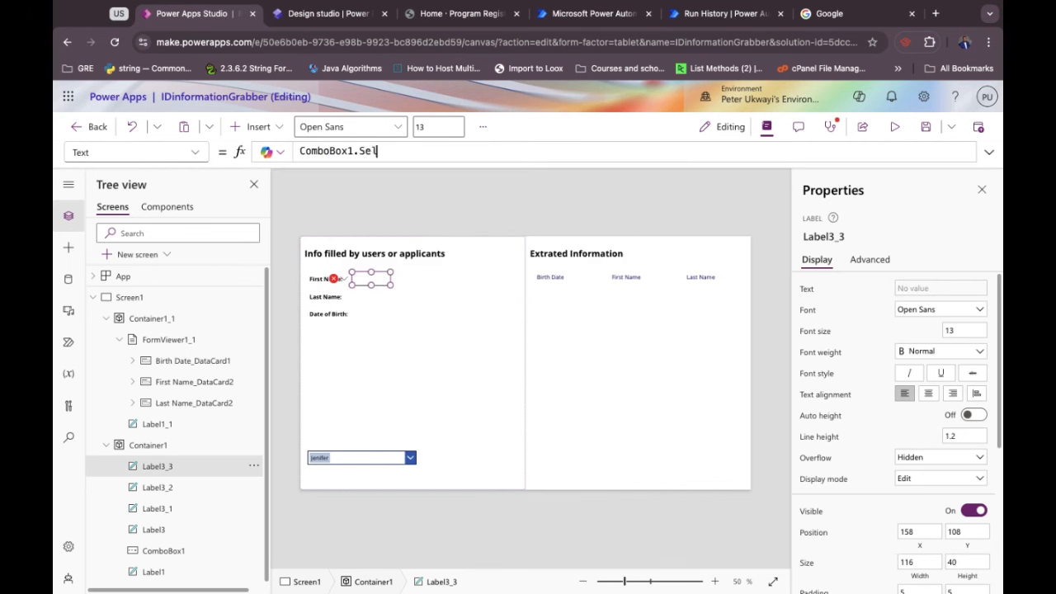
text(ected.)
key(Tab)
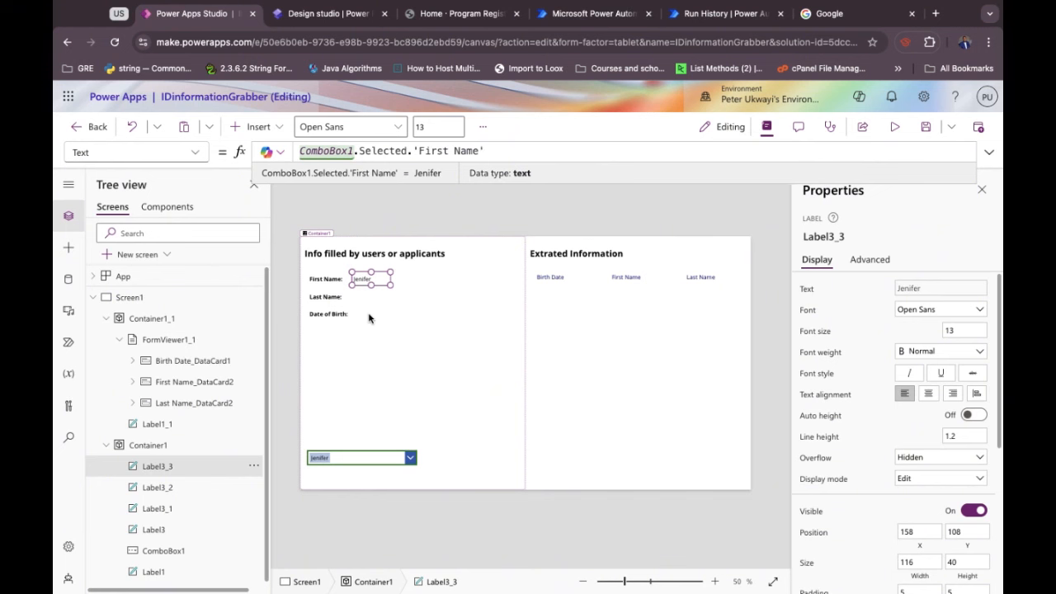
Remove the duplicated formula line, place the Jenifer label beside First Name:, and save the app.
text(ComboBox1.Selected.'First Name')
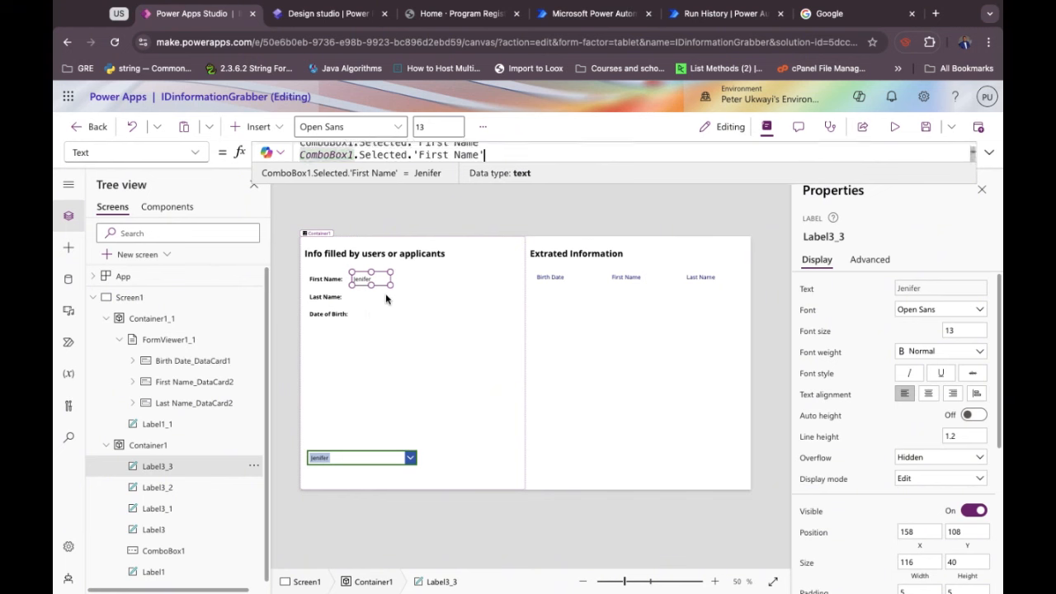
mouse_move(380, 283)
mouse_down()
mouse_move(377, 304)
mouse_move(378, 292)
mouse_up()
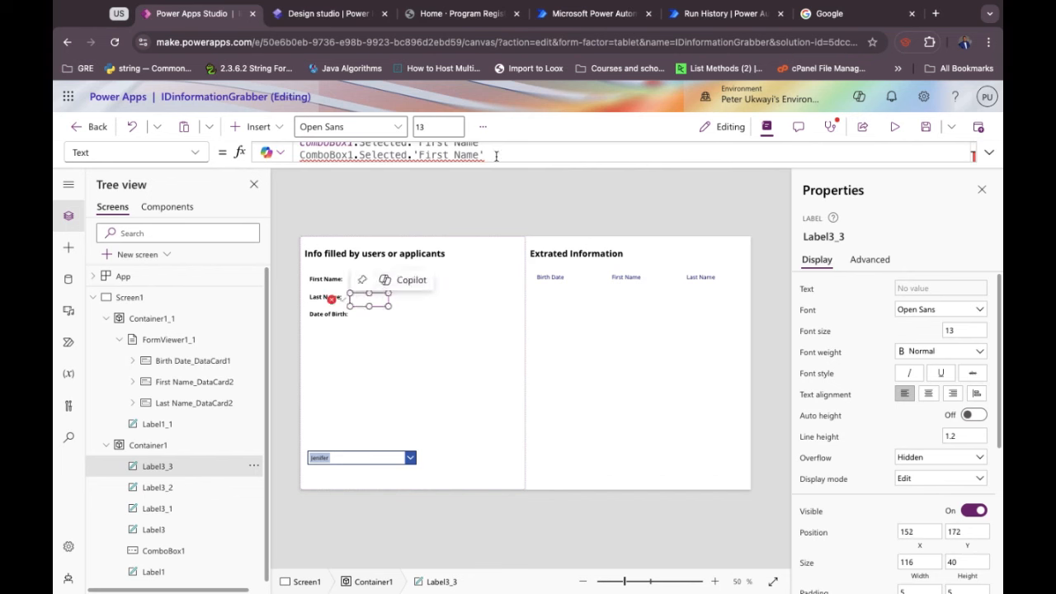
mouse_move(484, 155)
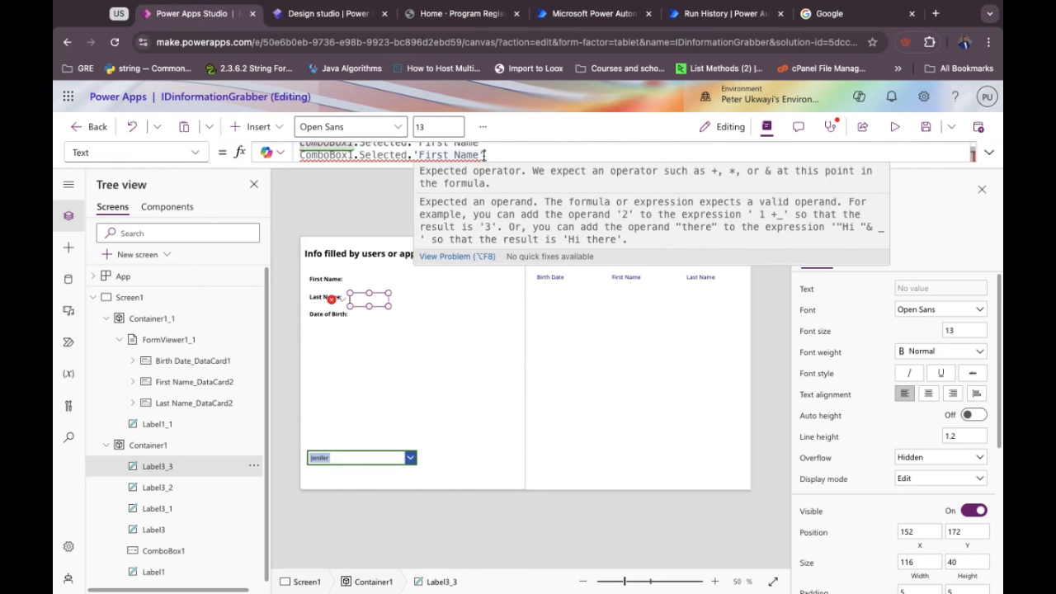
key(super+Left)
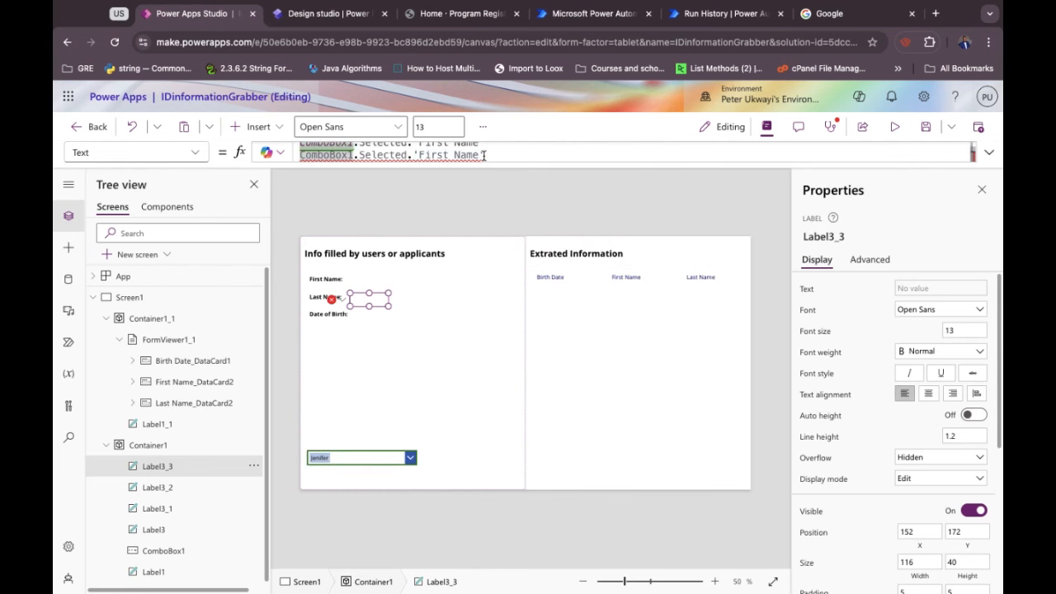
key(super+shift+Right)
key(BackSpace)
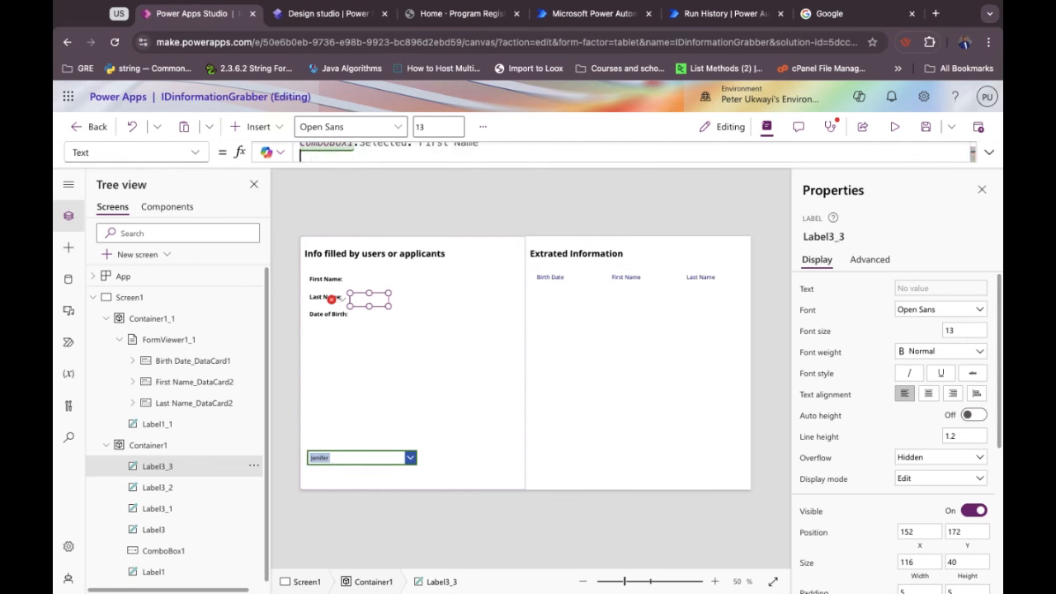
key(BackSpace)
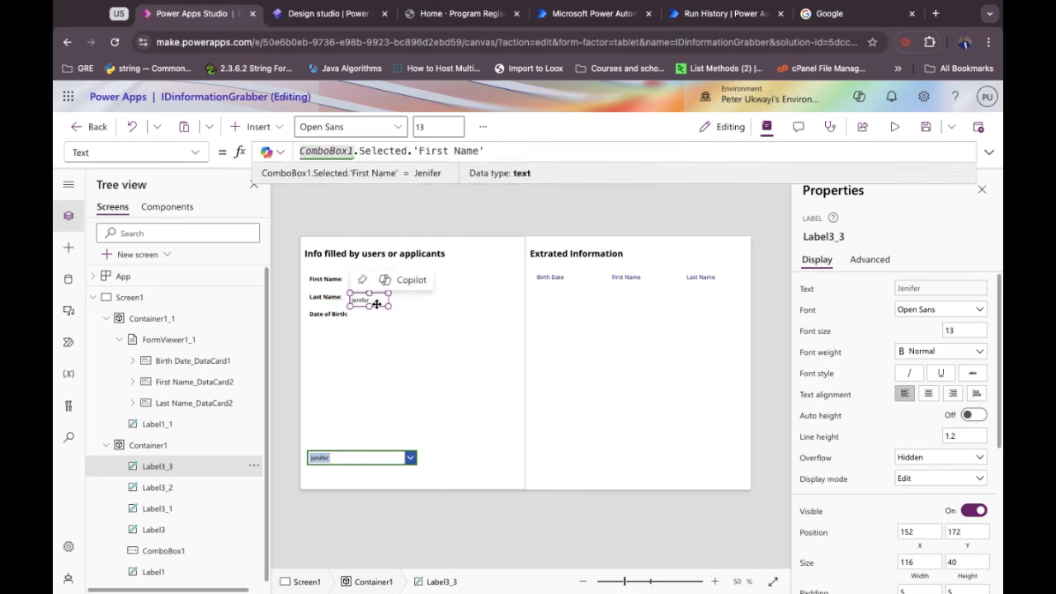
drag(376, 297, 376, 283)
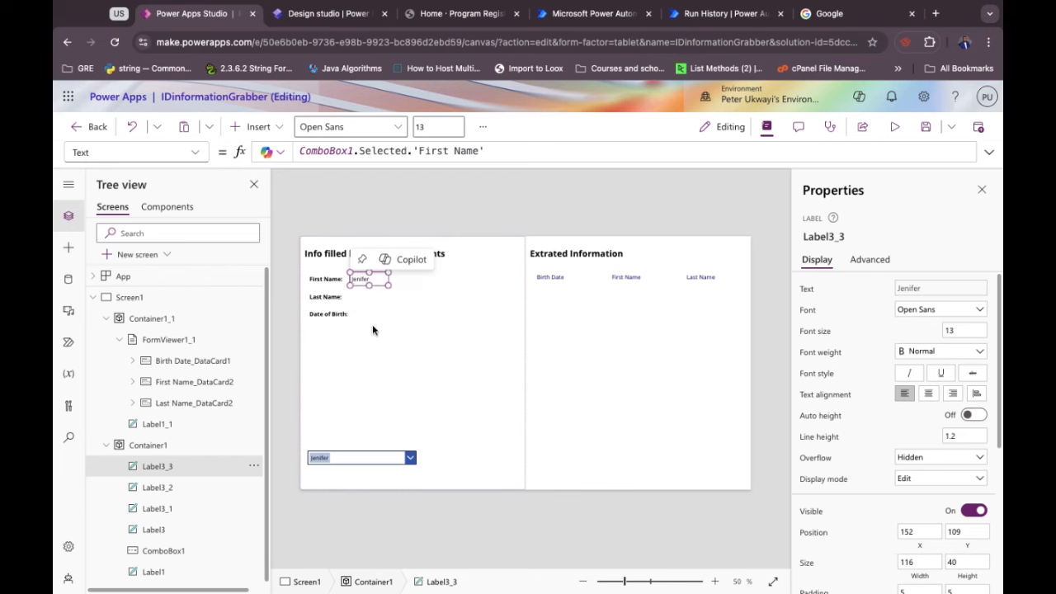
key(super+s)
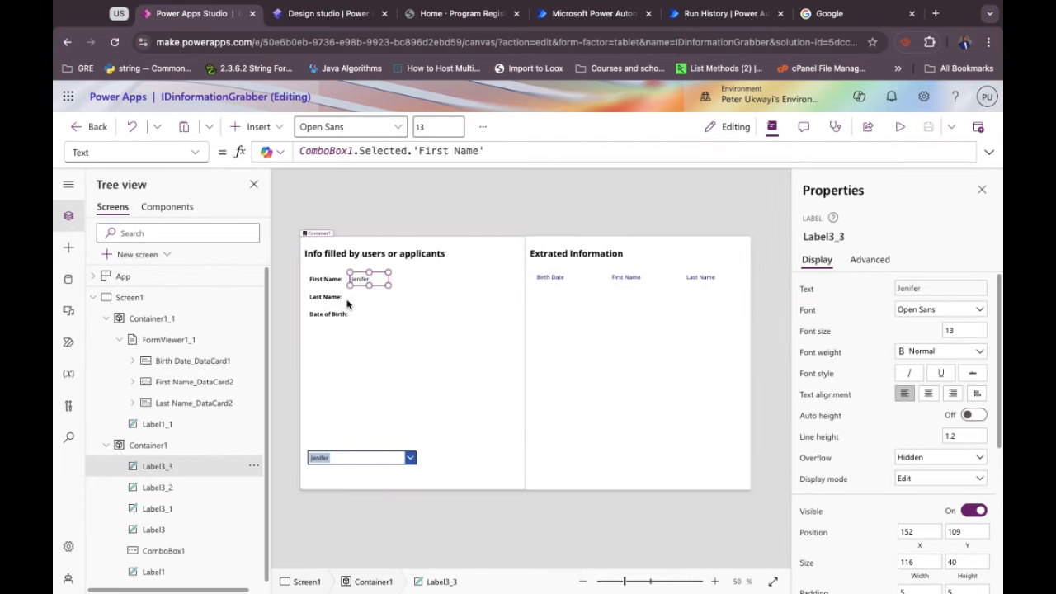
Paste a copy of the first-name value label into Container1 beside Last Name:.
click(369, 299)
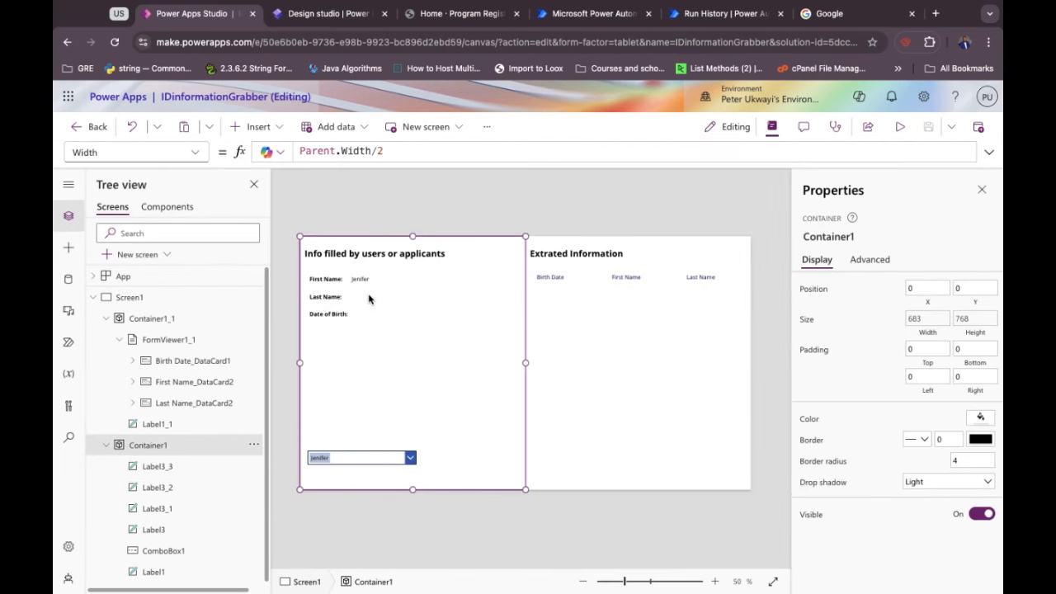
key(super+v)
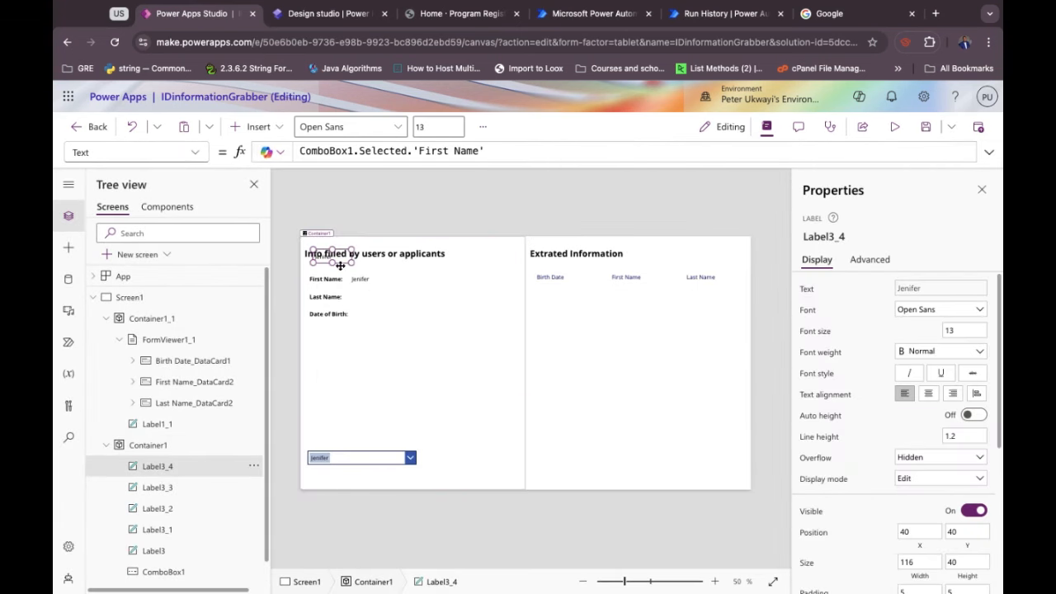
drag(333, 259, 378, 302)
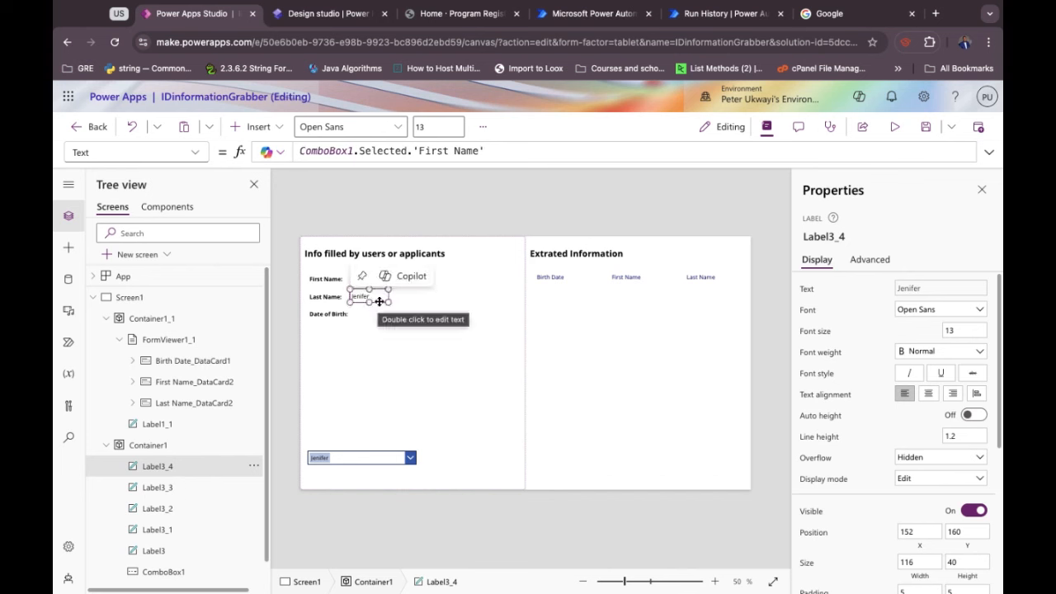
key(Down)
key(Up)
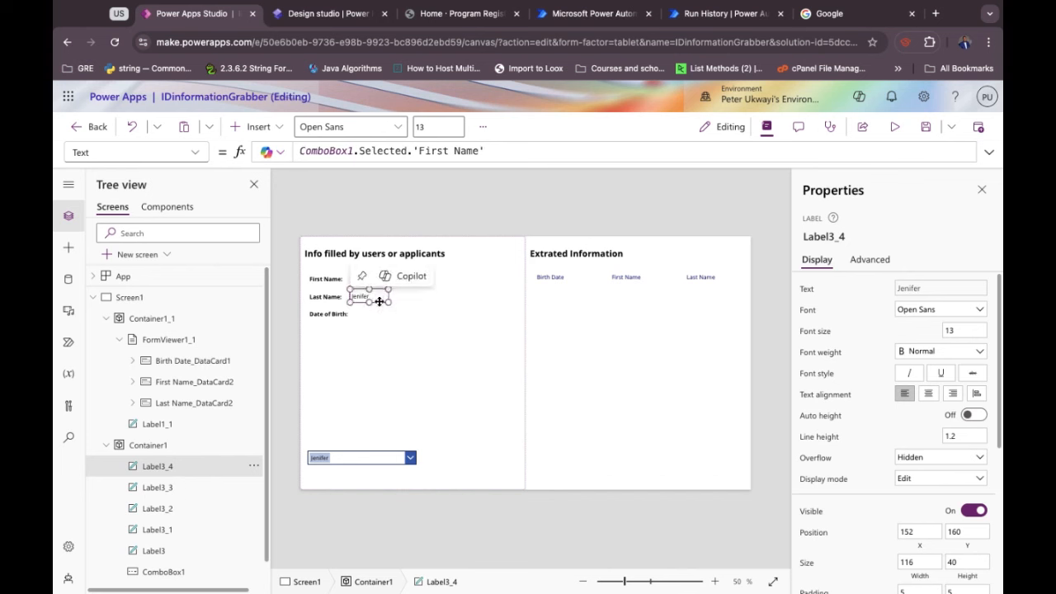
Change the copy's field reference from First Name to Last Name.
click(466, 150)
double_click(466, 151)
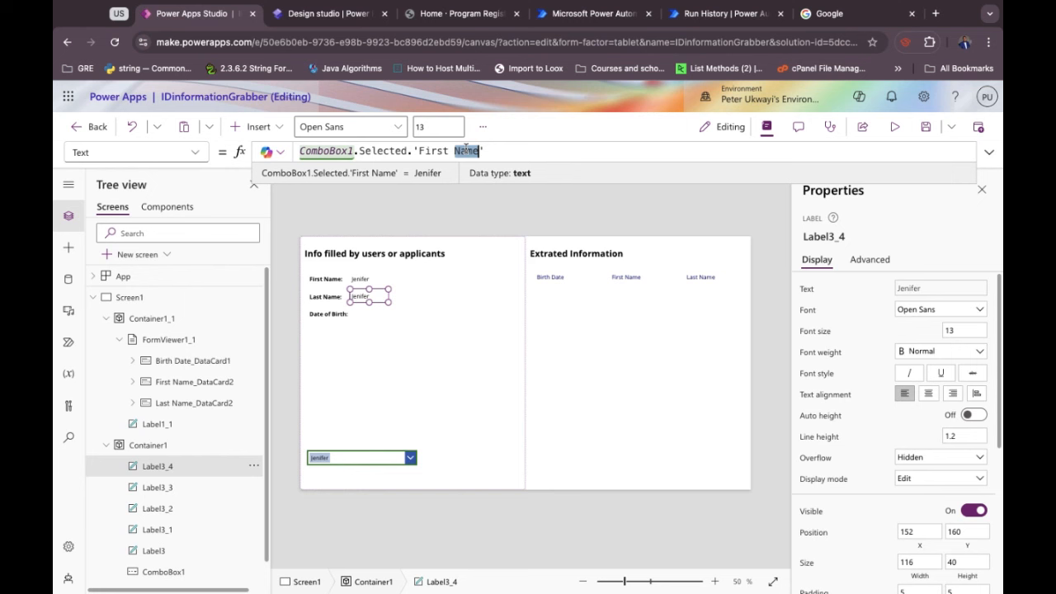
key(BackSpace)
text(Last )
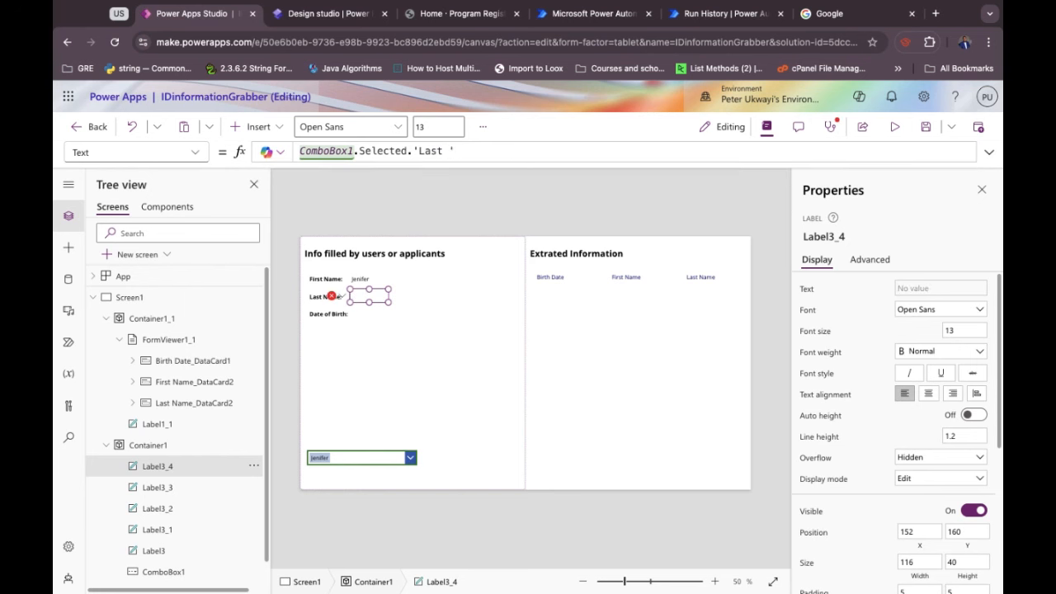
text(Name)
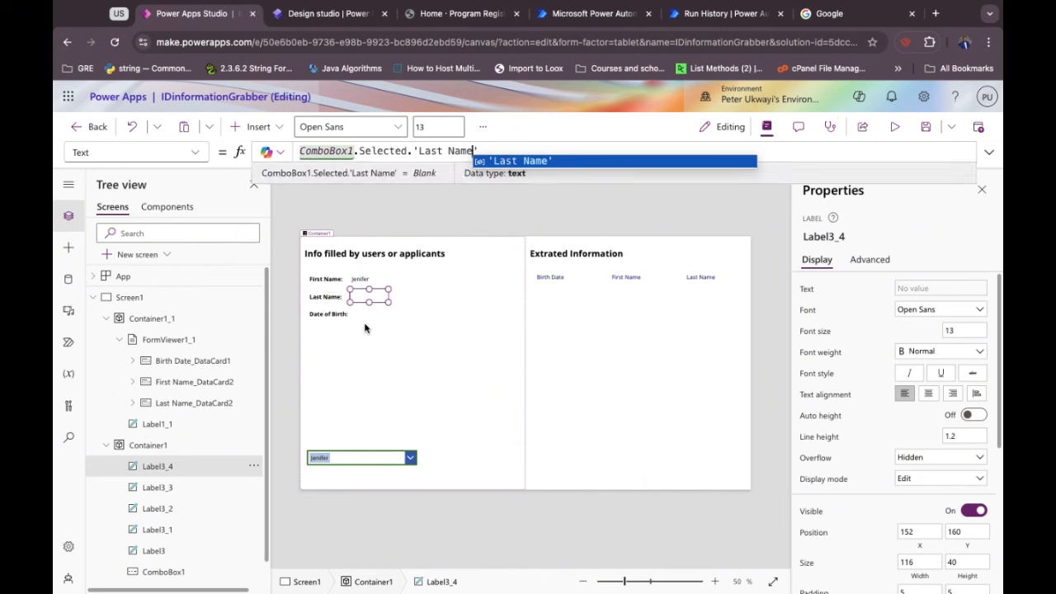
click(370, 321)
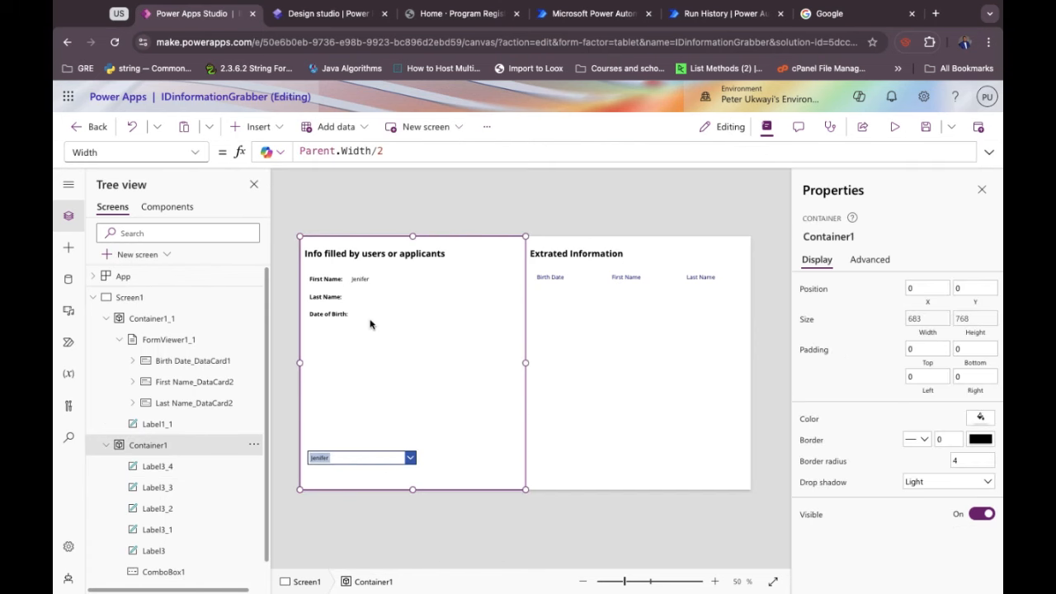
click(363, 298)
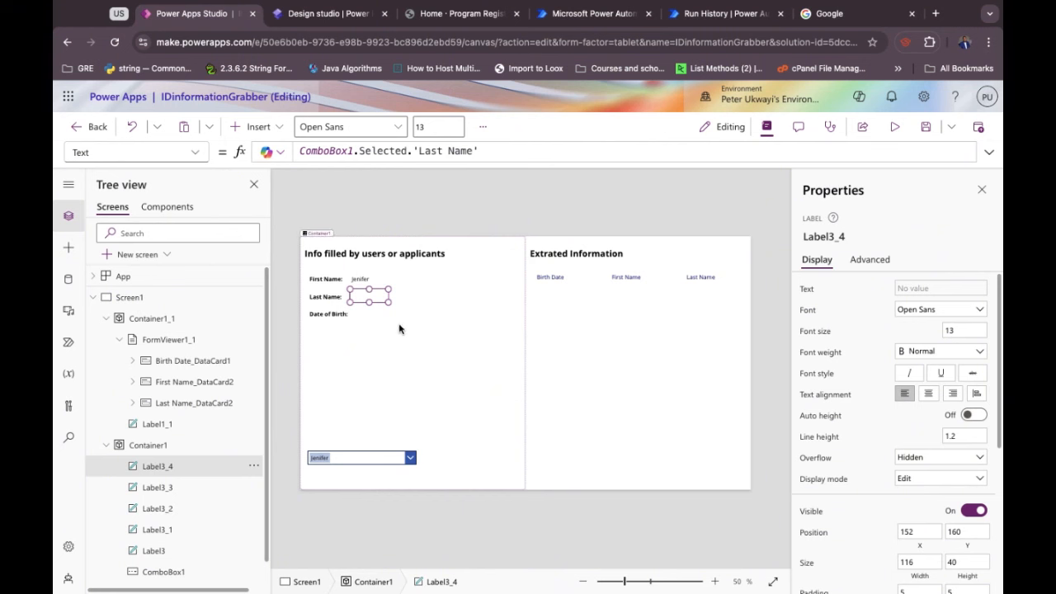
Retype the label's Text formula as ComboBox1.Selected.'Last Name'.
click(463, 147)
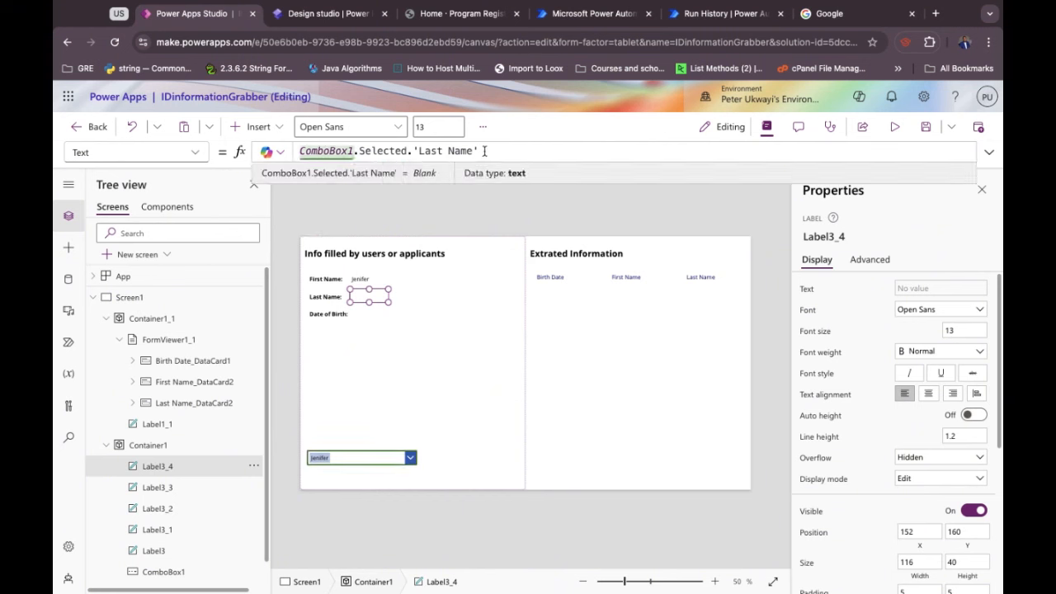
key(ctrl+a)
text(Com)
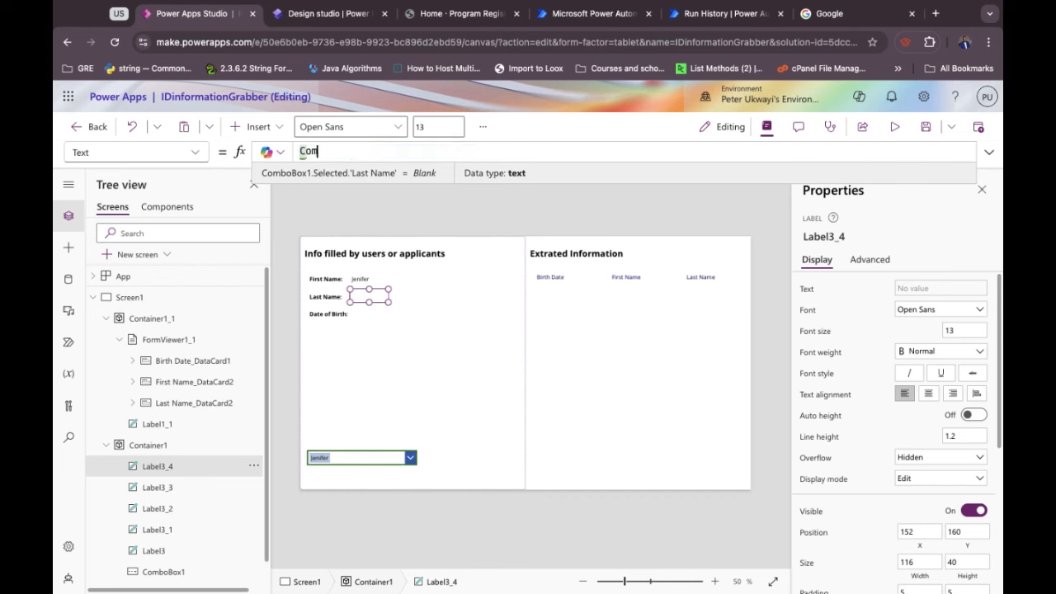
text(boBox1.Sle)
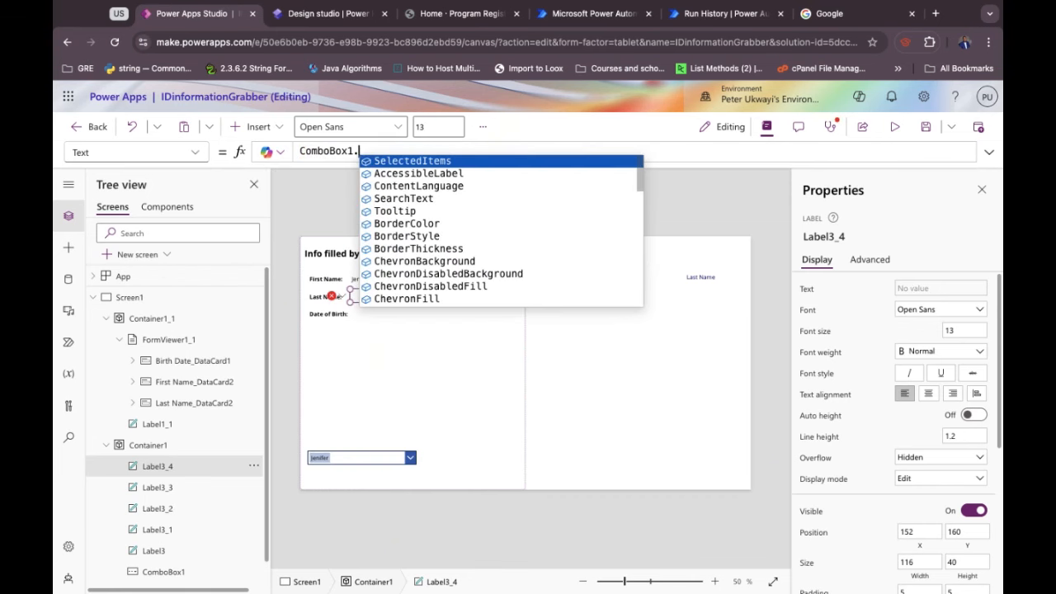
key(BackSpace)
key(BackSpace)
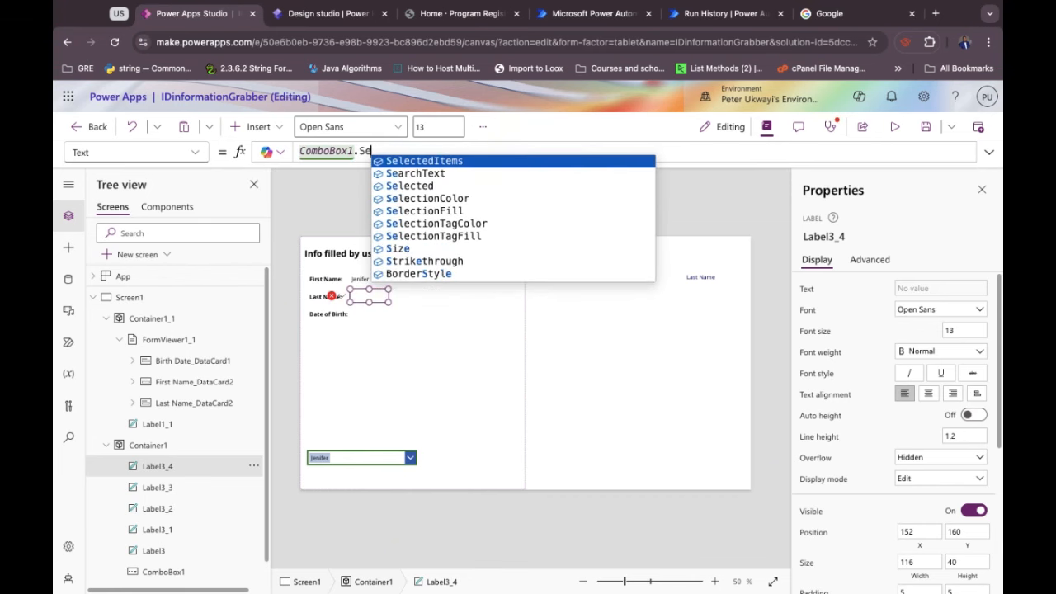
text(elected.'Last)
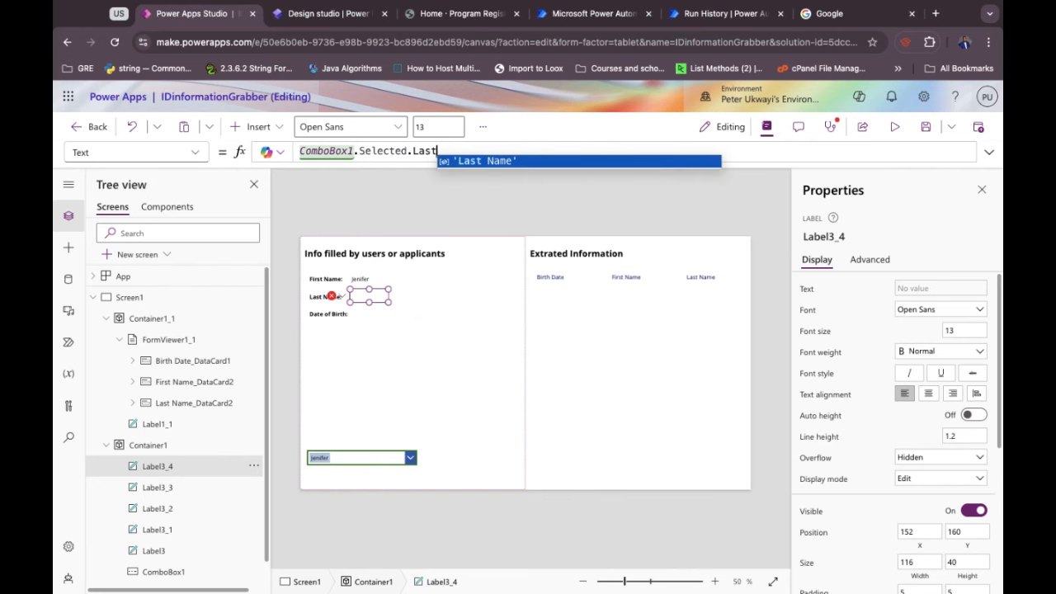
key(Tab)
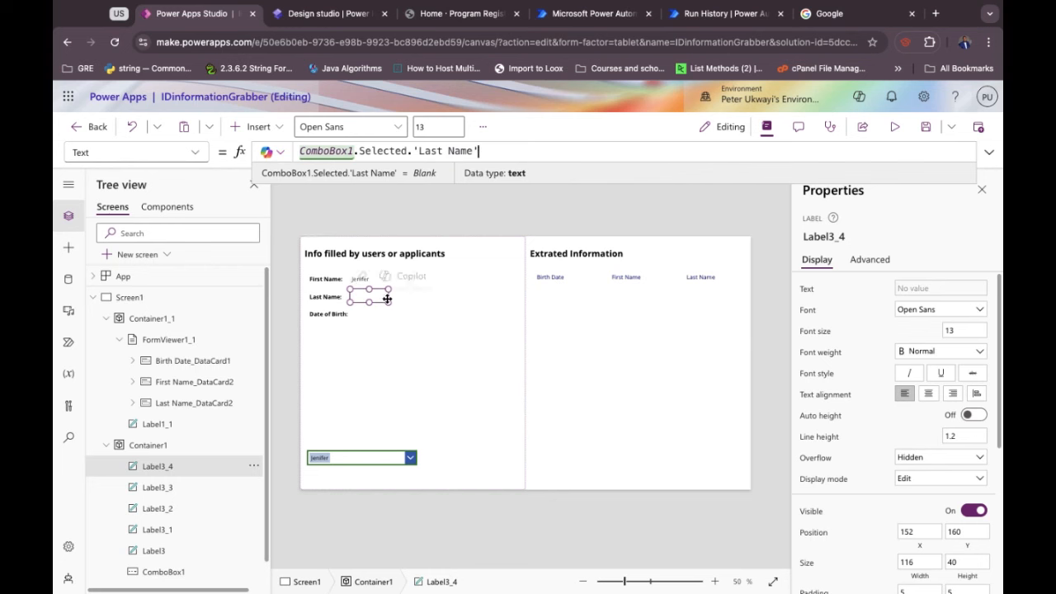
click(377, 332)
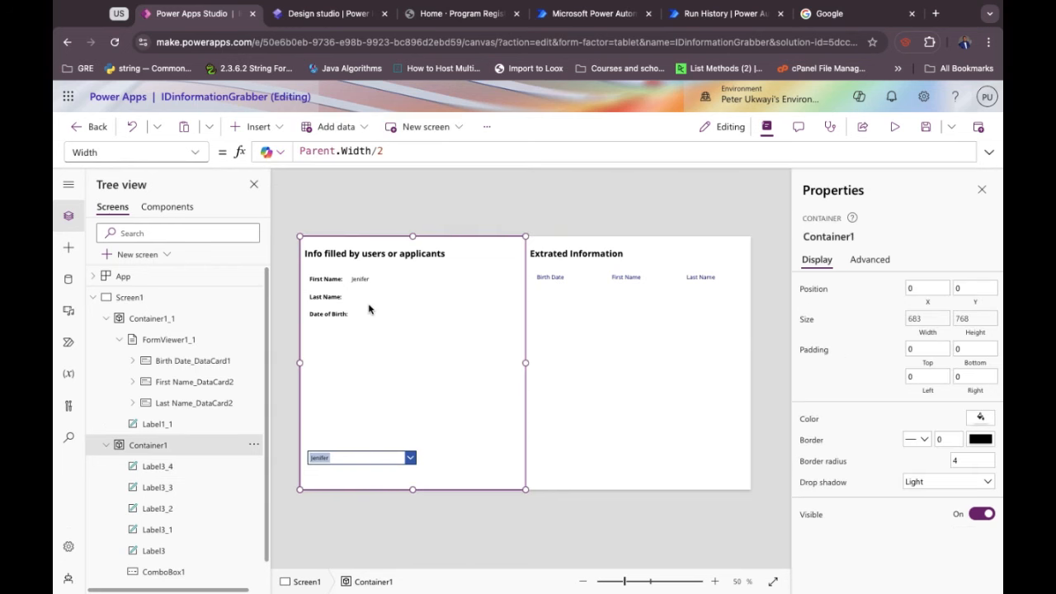
Paste a copy of the last-name value label beside Date of Birth:.
click(366, 300)
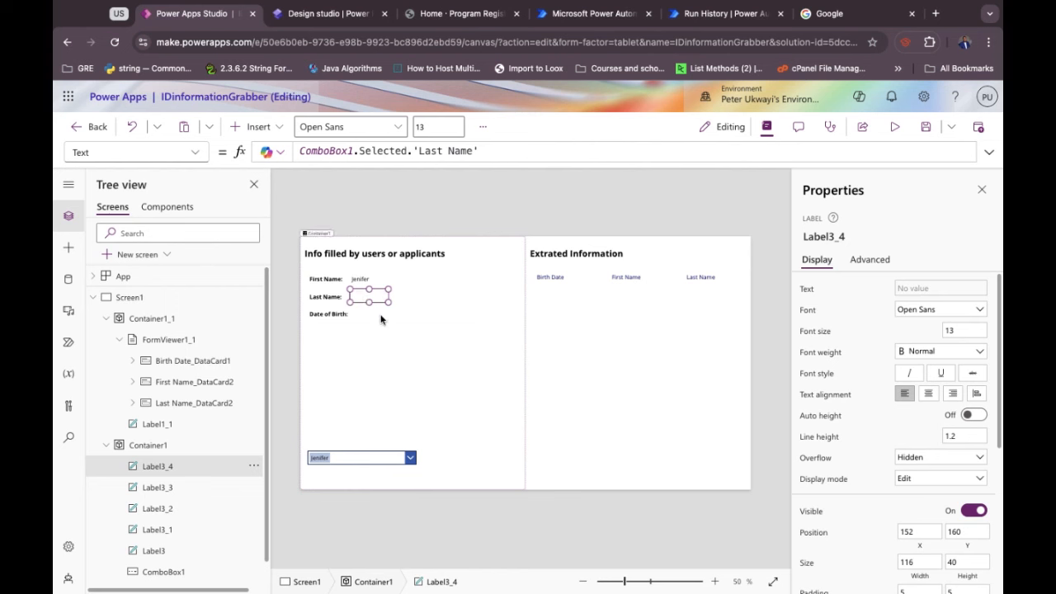
key(ctrl+v)
drag(343, 259, 382, 317)
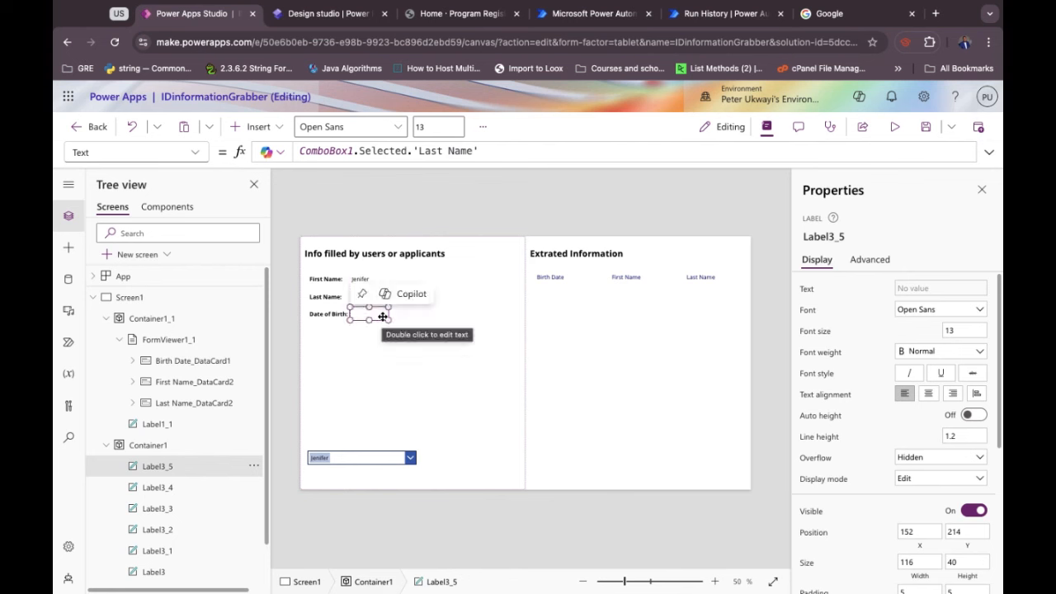
Change the new label's Text formula to ComboBox1.Selected.DOB.
click(441, 151)
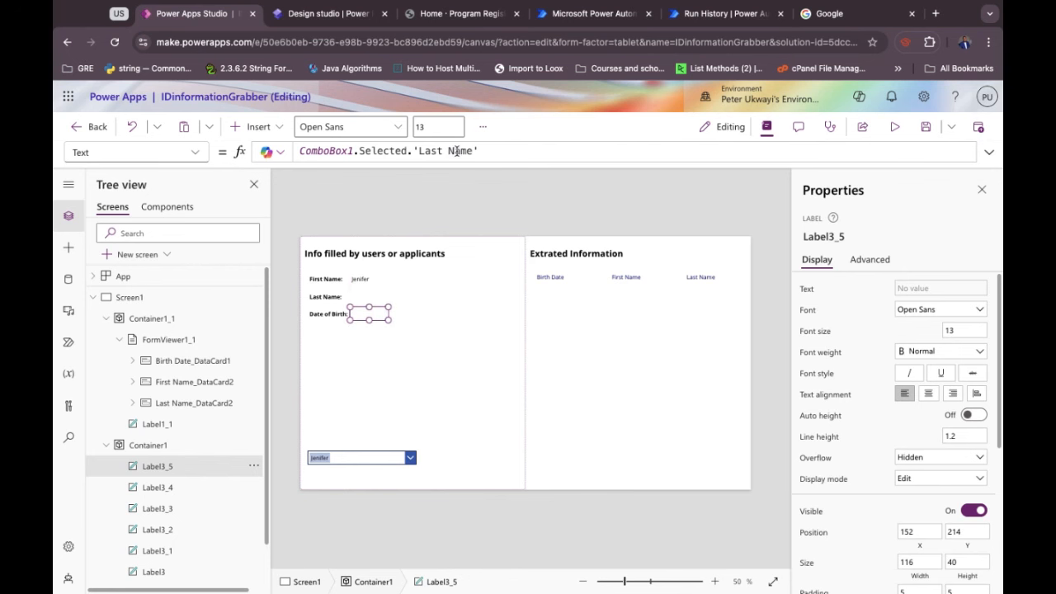
click(456, 151)
key(BackSpace)
key(BackSpace)
key(BackSpace)
key(BackSpace)
key(BackSpace)
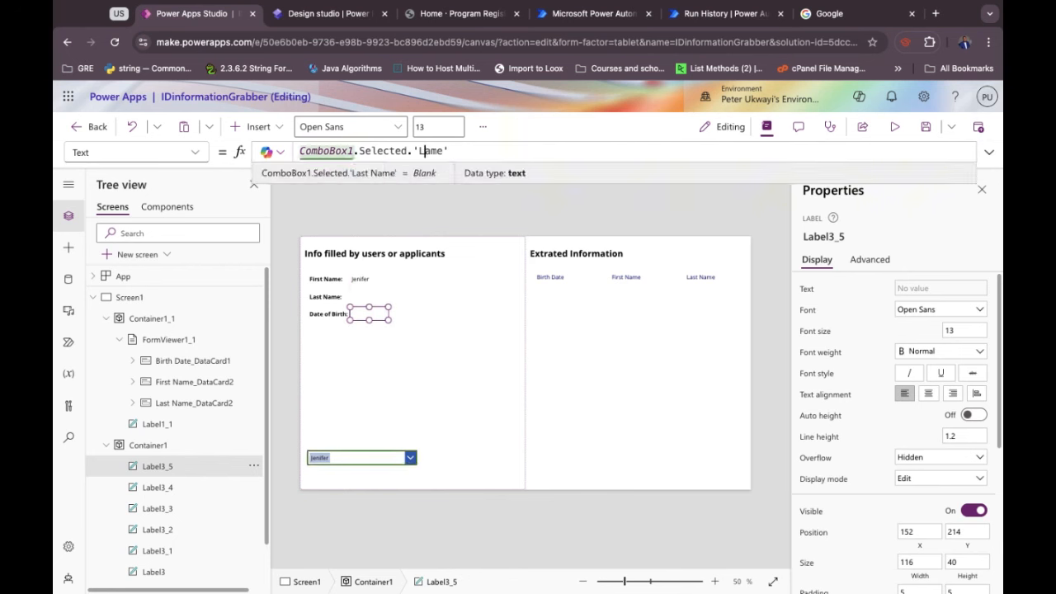
click(330, 314)
key(BackSpace)
key(BackSpace)
key(BackSpace)
key(BackSpace)
key(BackSpace)
key(BackSpace)
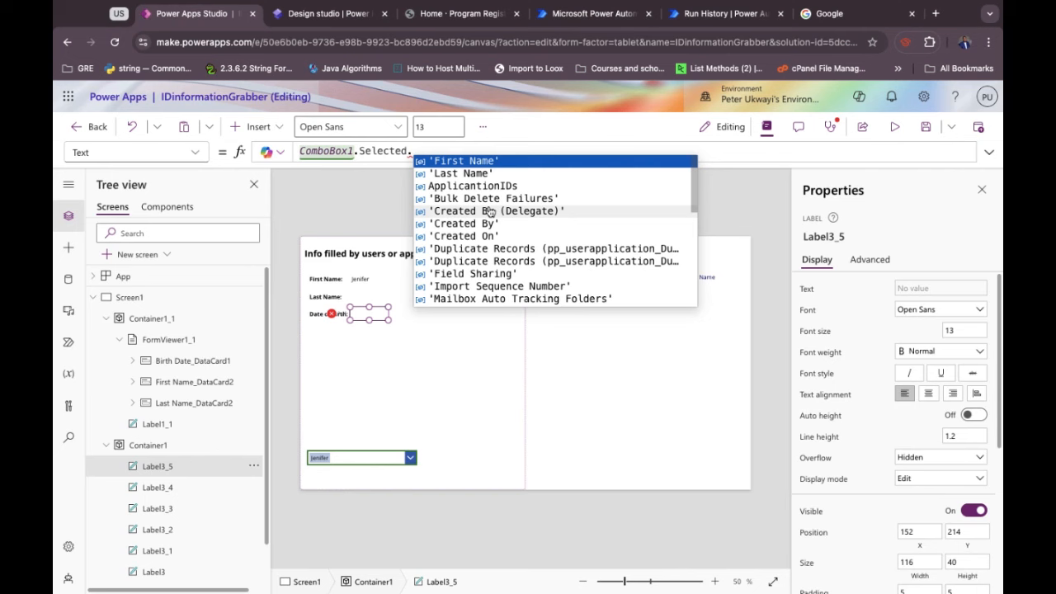
scroll(491, 220, down, 3)
scroll(489, 213, up, 3)
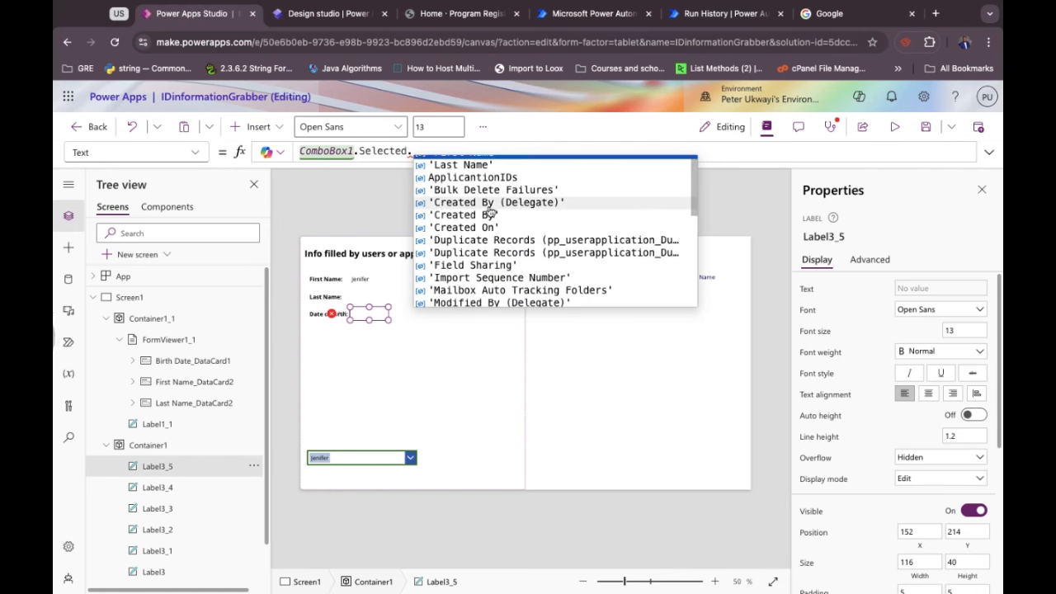
scroll(490, 223, down, 5)
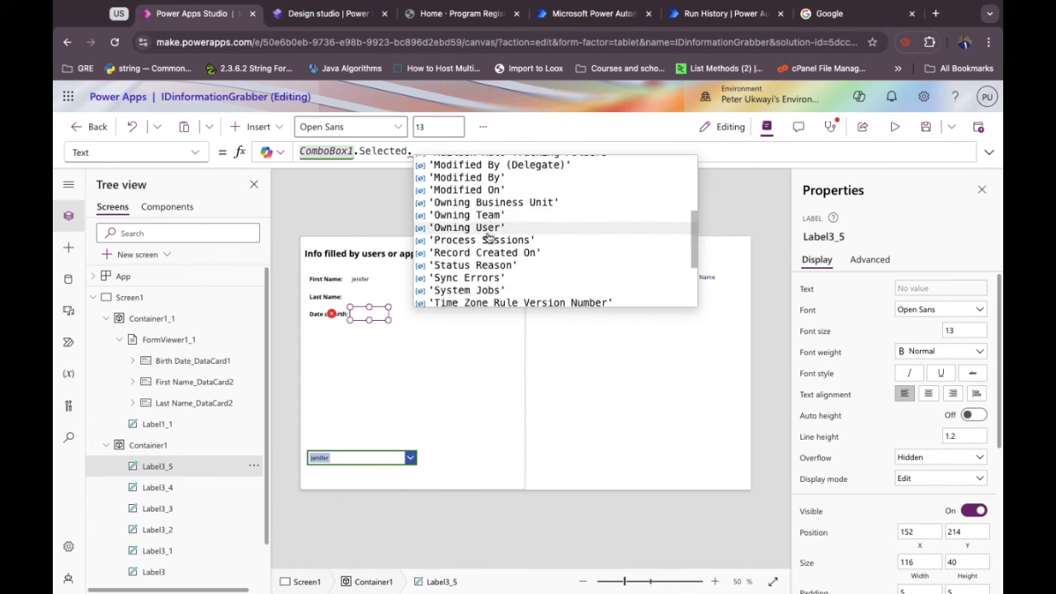
click(451, 286)
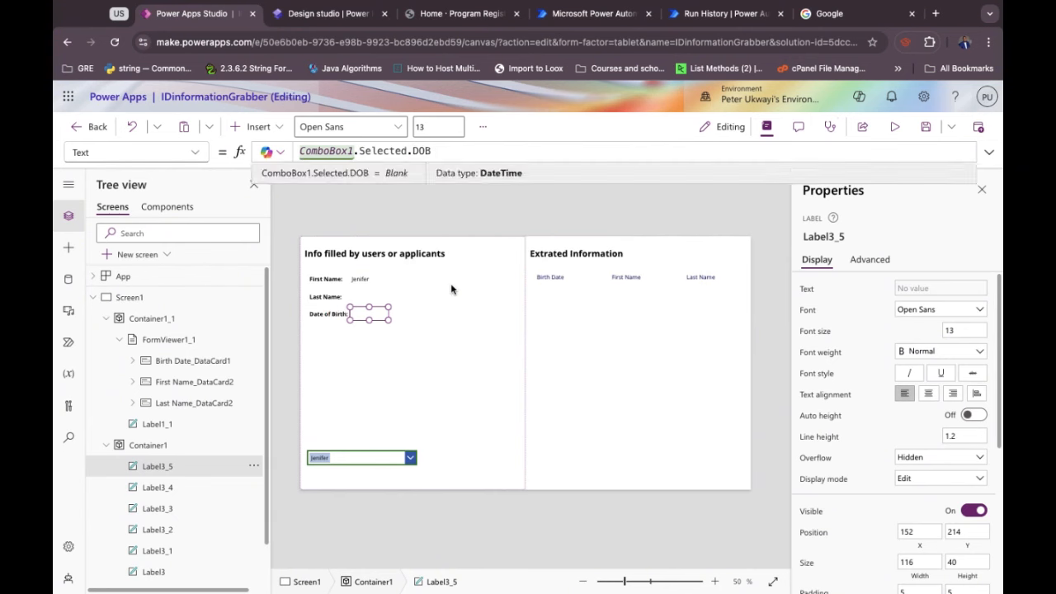
click(372, 360)
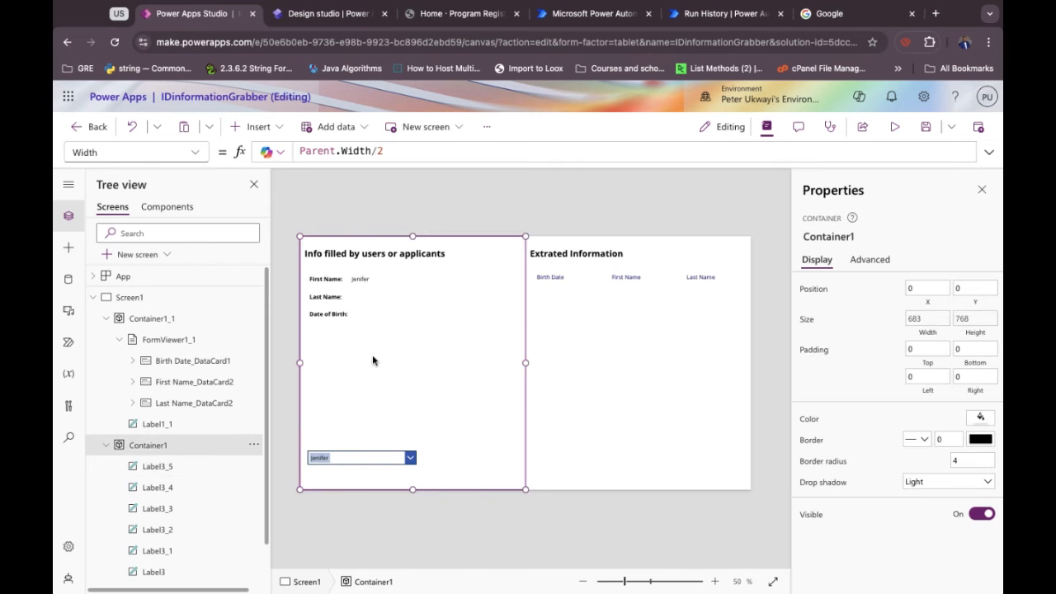
Insert an Image control below the Date of Birth label and make it taller.
click(258, 127)
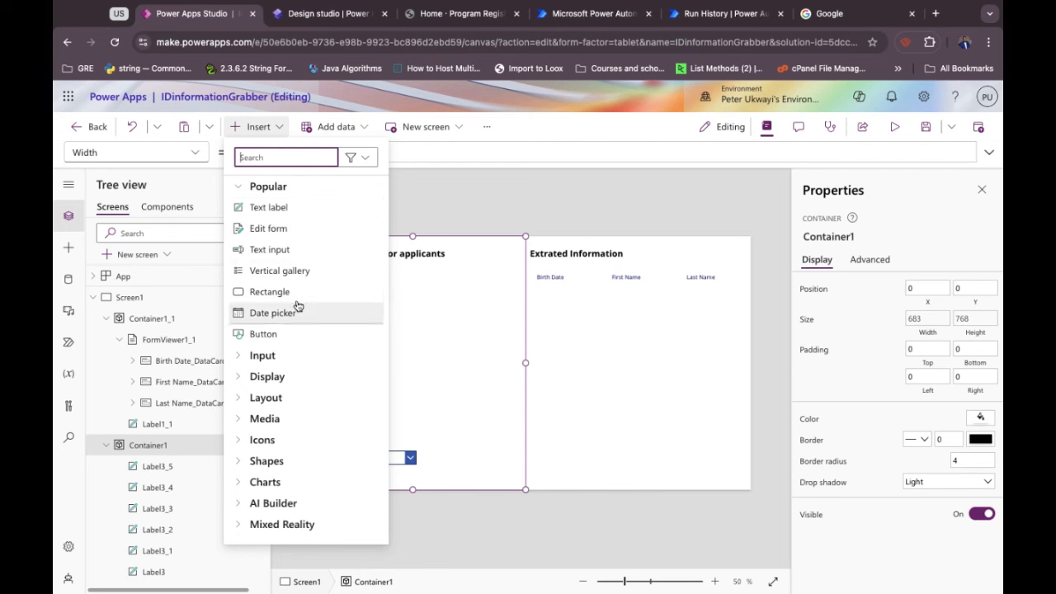
text(imag)
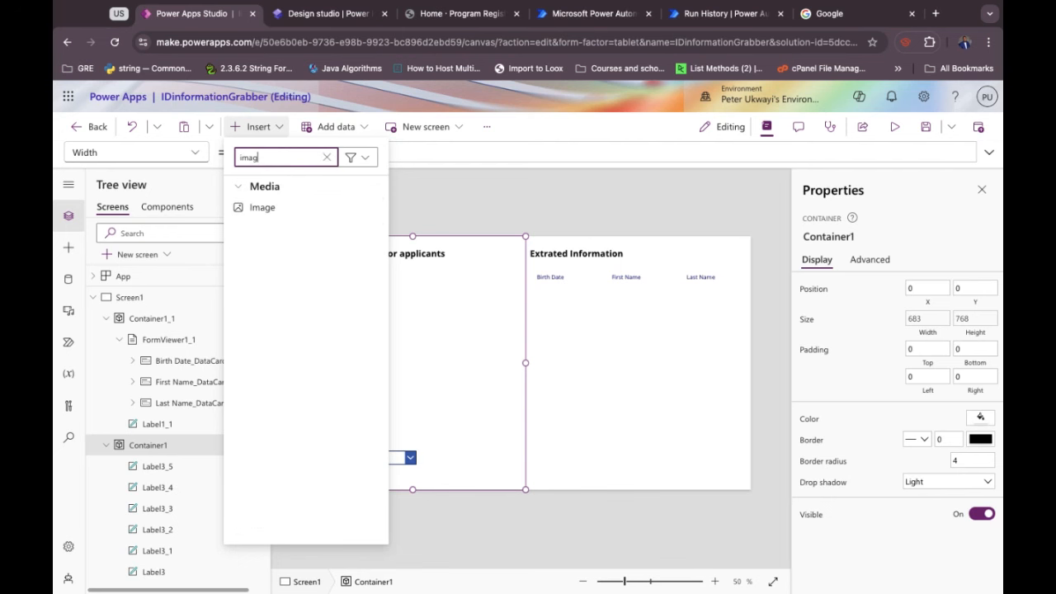
text(e)
click(247, 207)
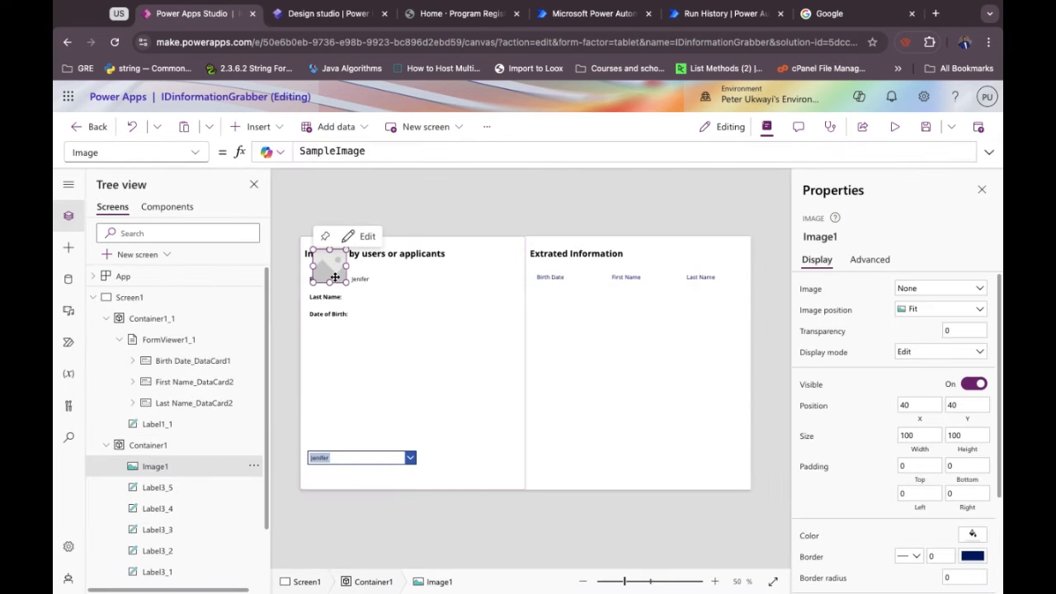
drag(334, 297, 492, 372)
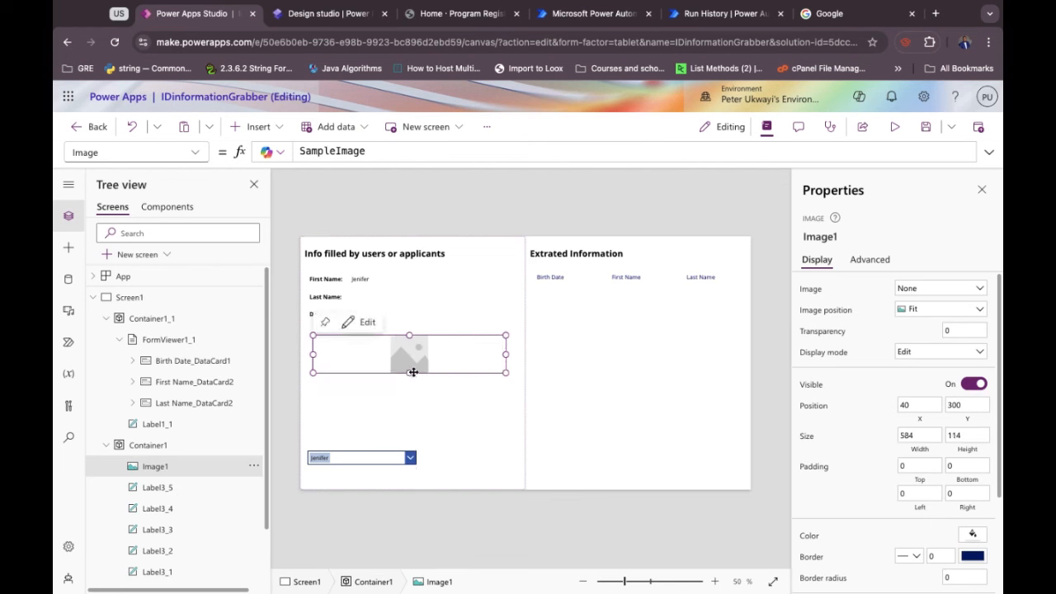
drag(409, 373, 409, 408)
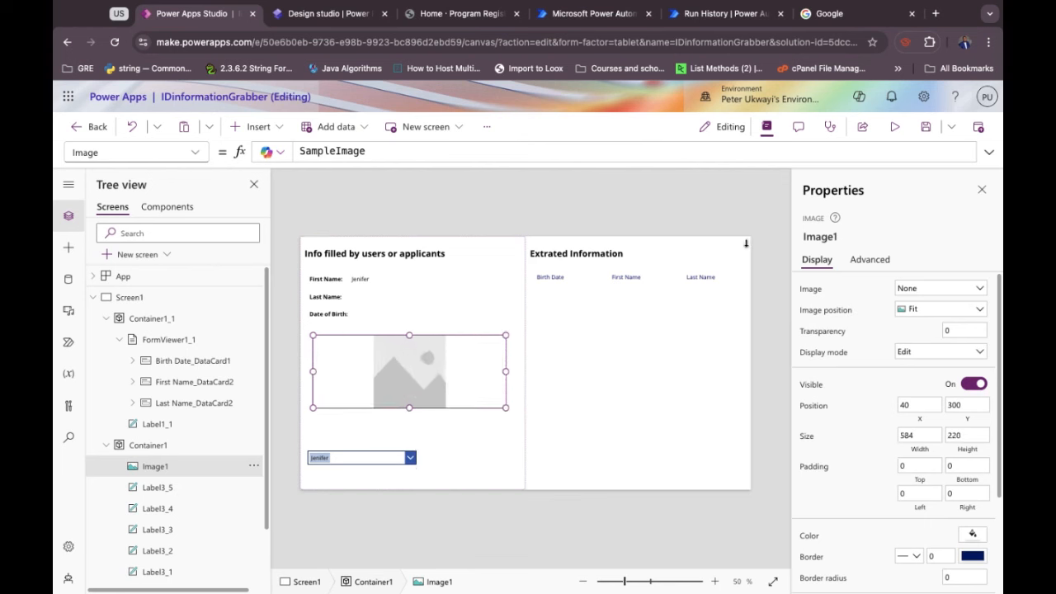
Set the image position to Fill, stretch it taller, and nudge it up and left.
click(909, 318)
click(913, 347)
mouse_move(395, 392)
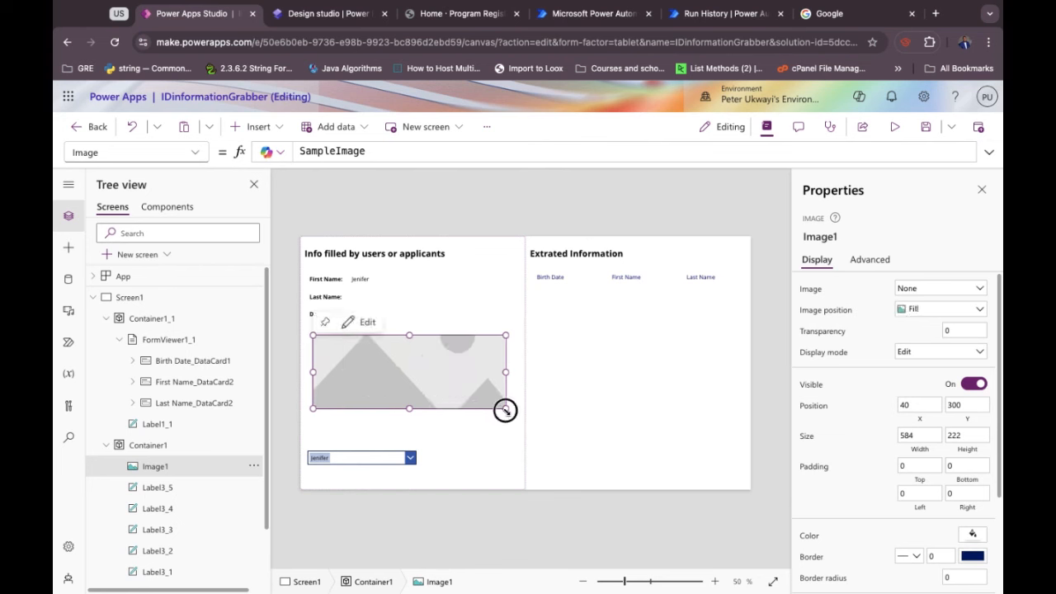
drag(503, 407, 507, 438)
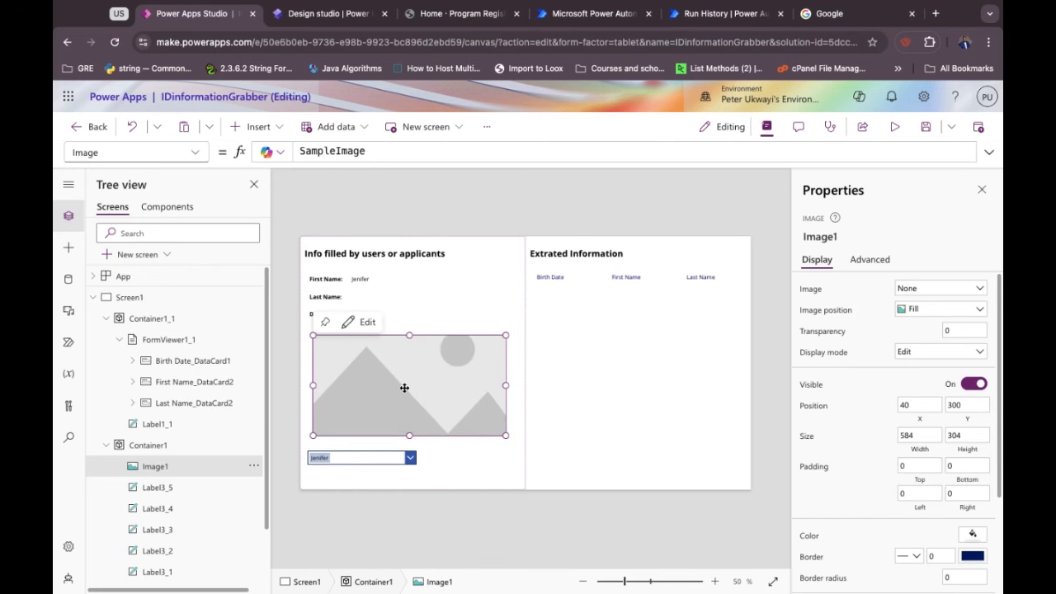
drag(402, 386, 396, 377)
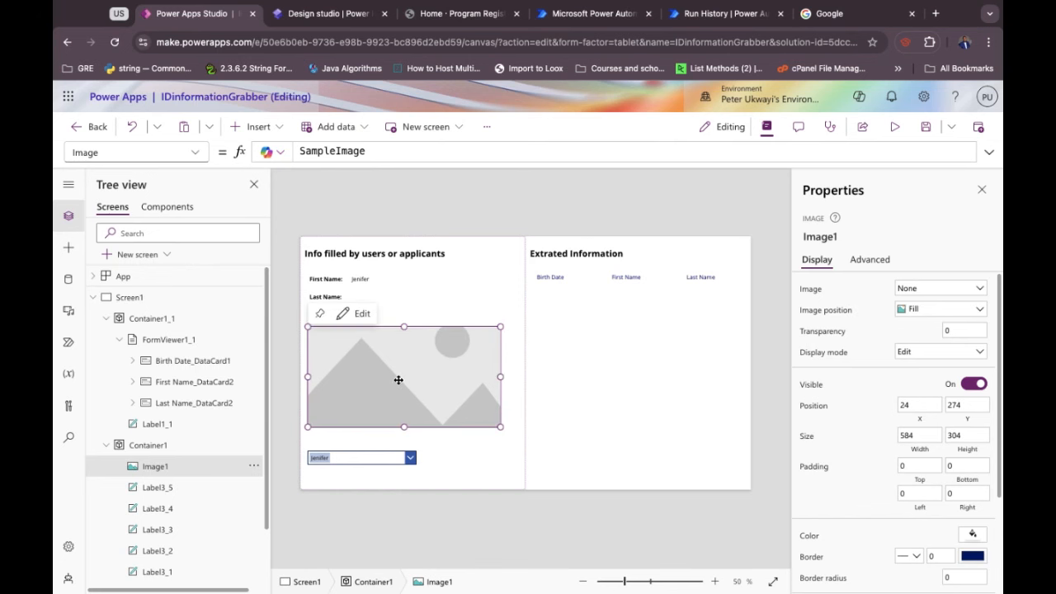
click(600, 342)
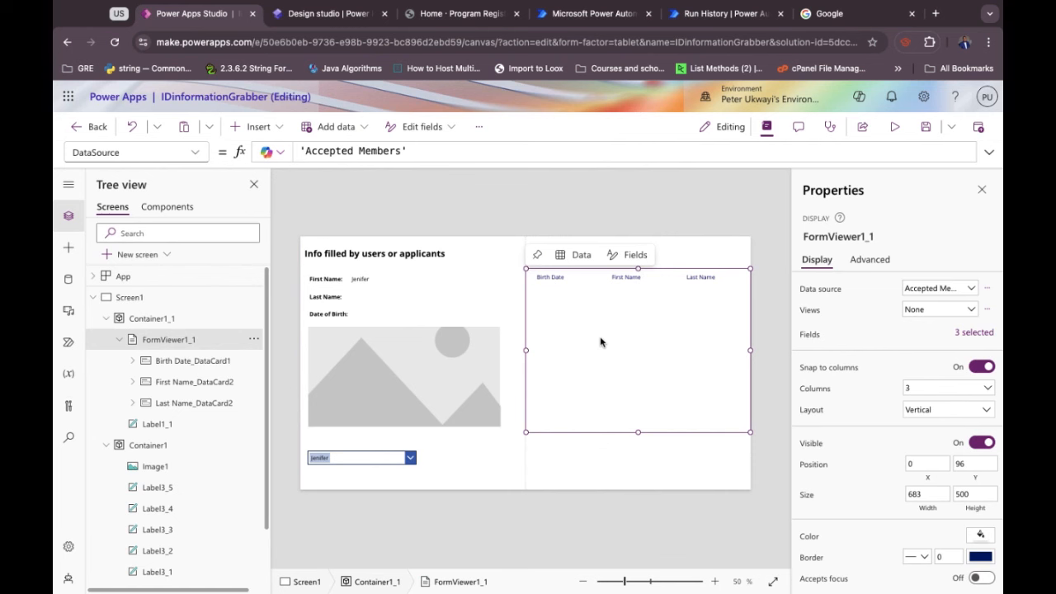
Select the First Name, Last Name and Date of Birth caption labels together.
click(412, 313)
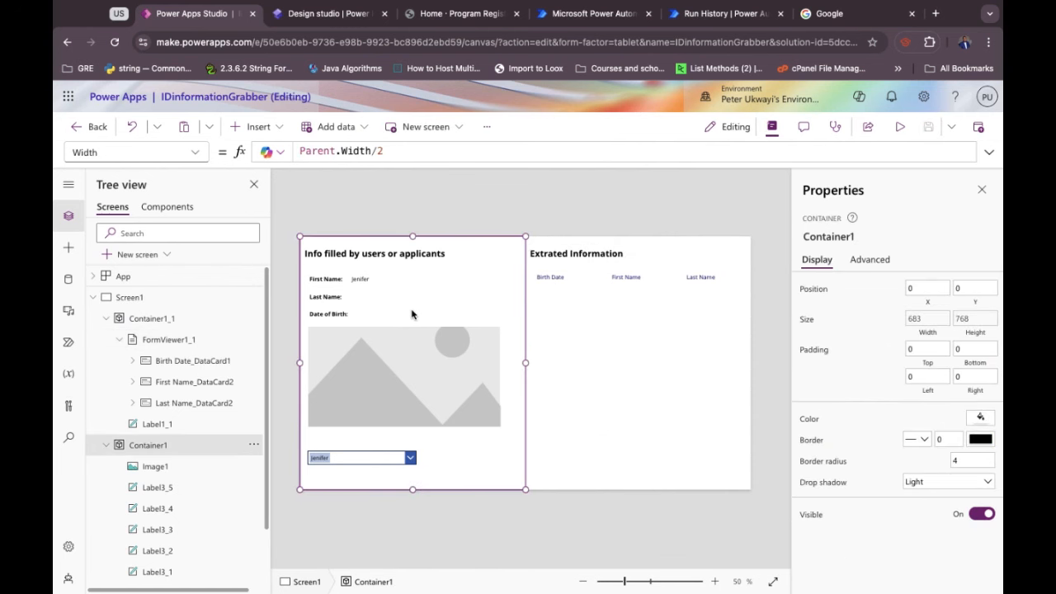
click(329, 292)
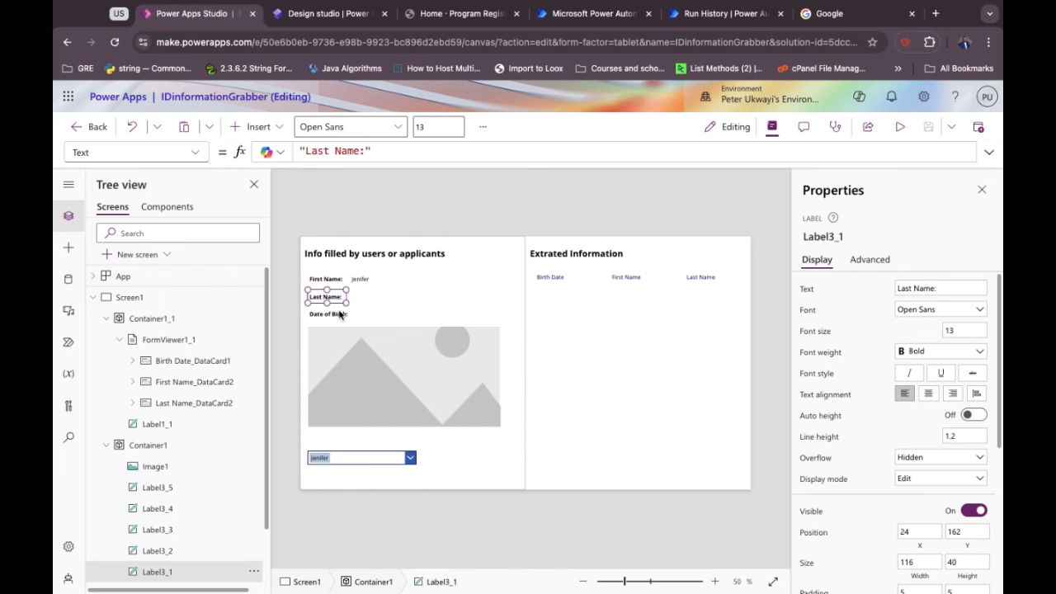
shift+click(339, 314)
shift+click(352, 311)
shift+click(336, 319)
shift+click(324, 280)
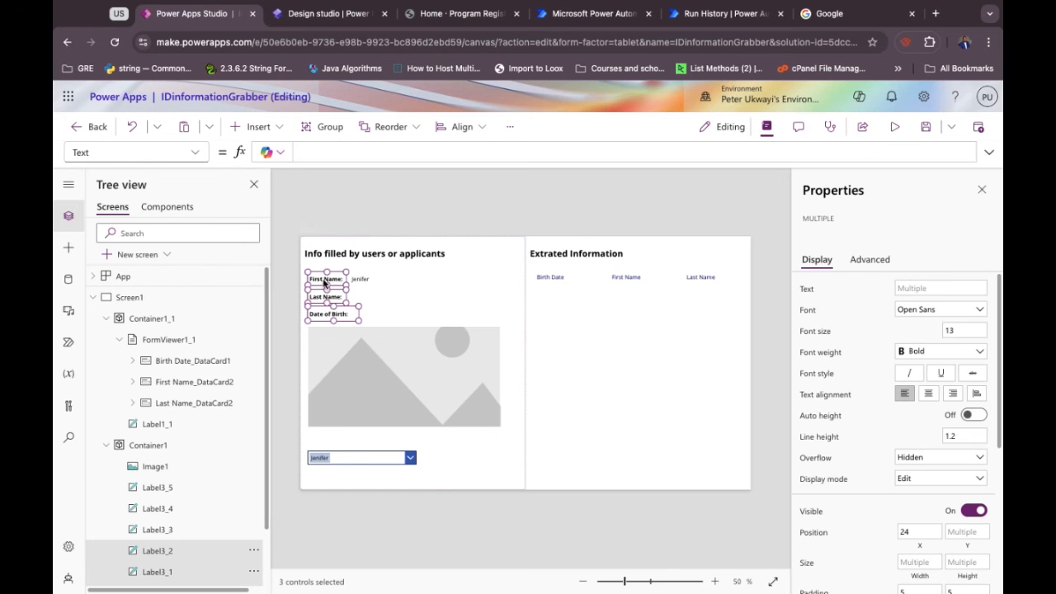
Delete the right panel's form and paste the three captions there, nudged below the title.
click(631, 345)
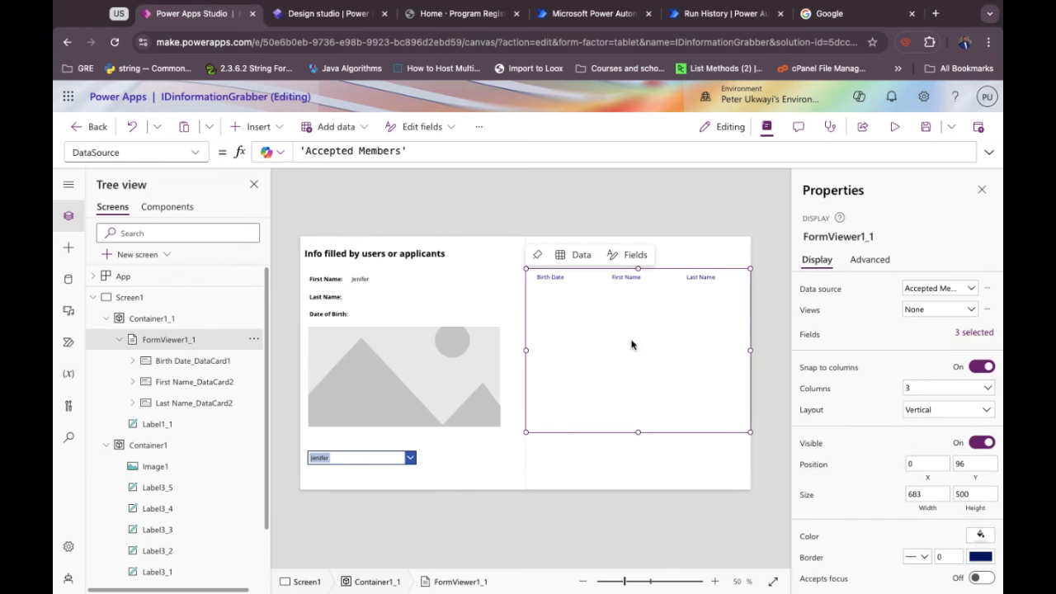
key(Delete)
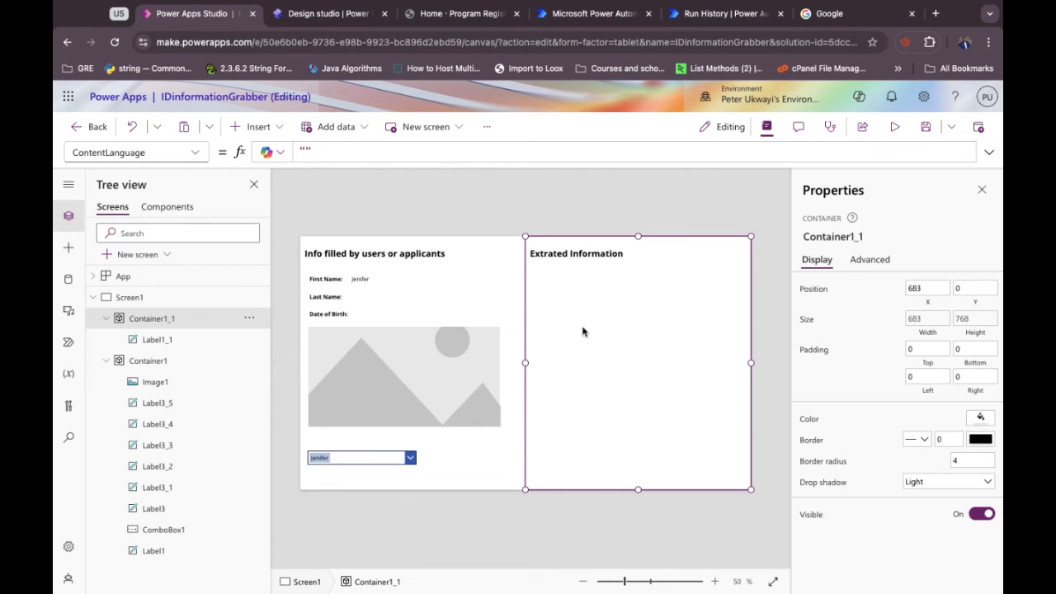
key(ctrl+v)
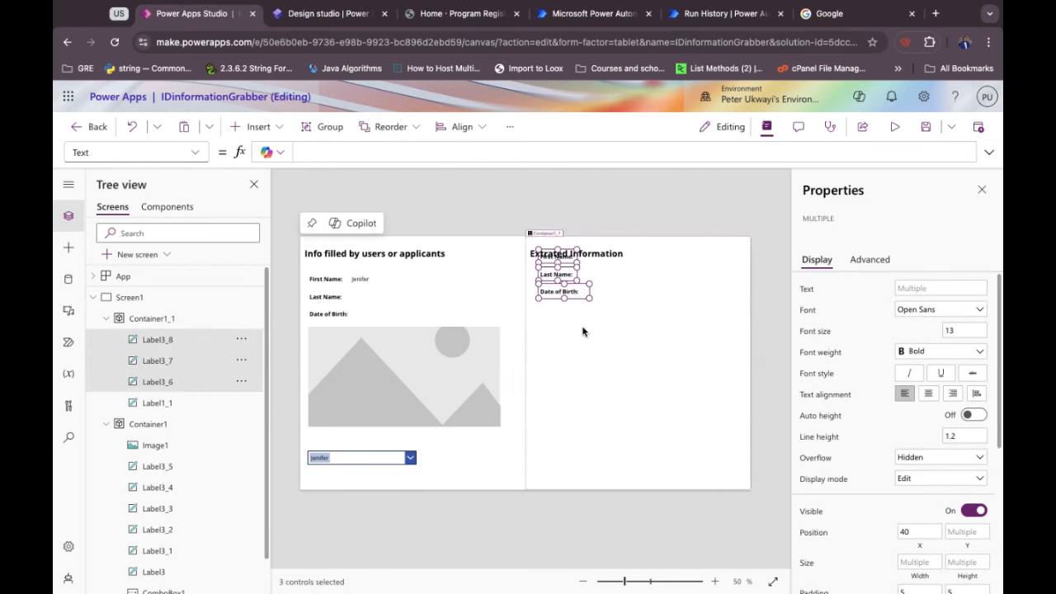
key(Down)
key(Down)
key(Down)
key(Down)
key(Down)
key(Down)
key(Down)
key(Down)
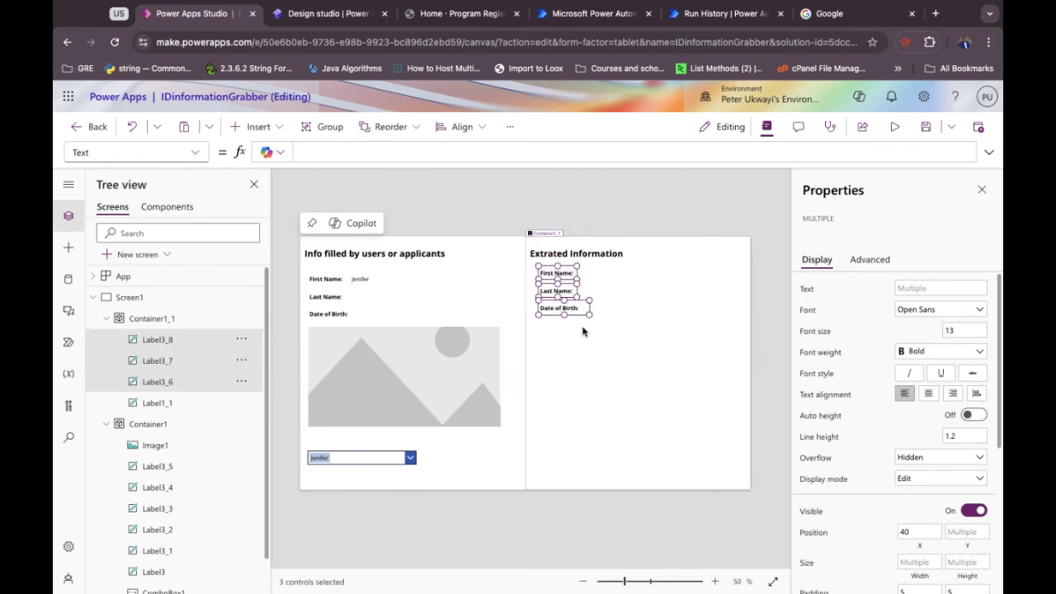
key(Left)
key(Down)
key(Down)
key(Down)
key(Down)
key(Down)
key(Down)
key(Down)
key(Down)
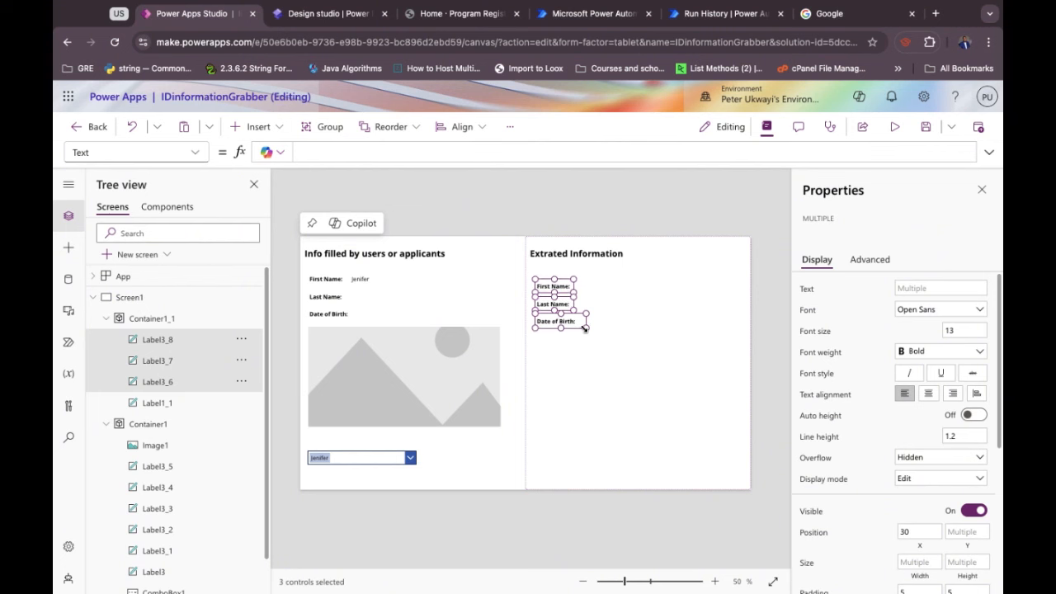
key(Up)
key(Up)
key(Up)
key(Up)
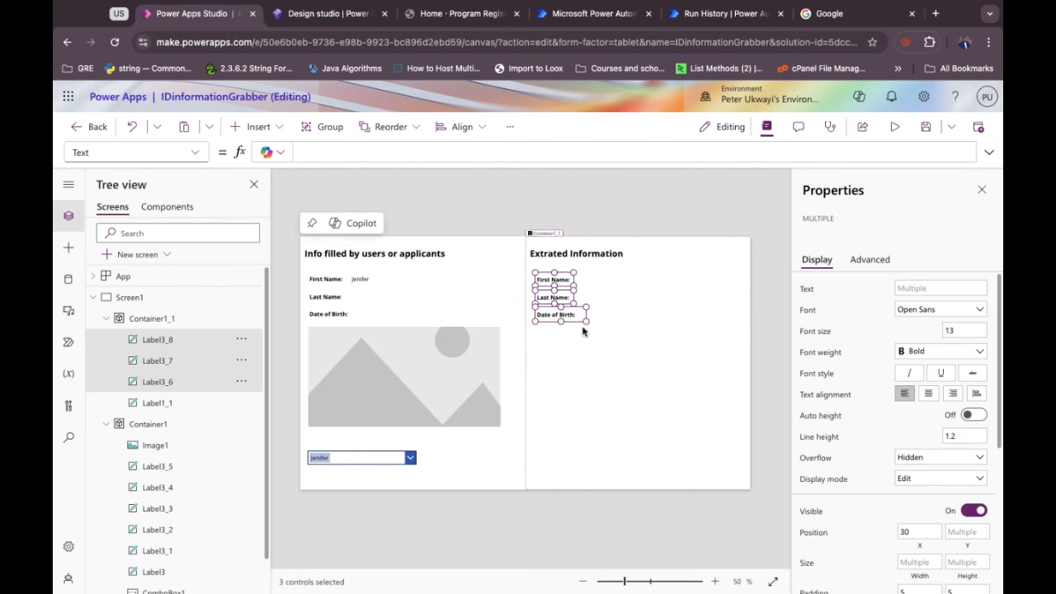
click(620, 297)
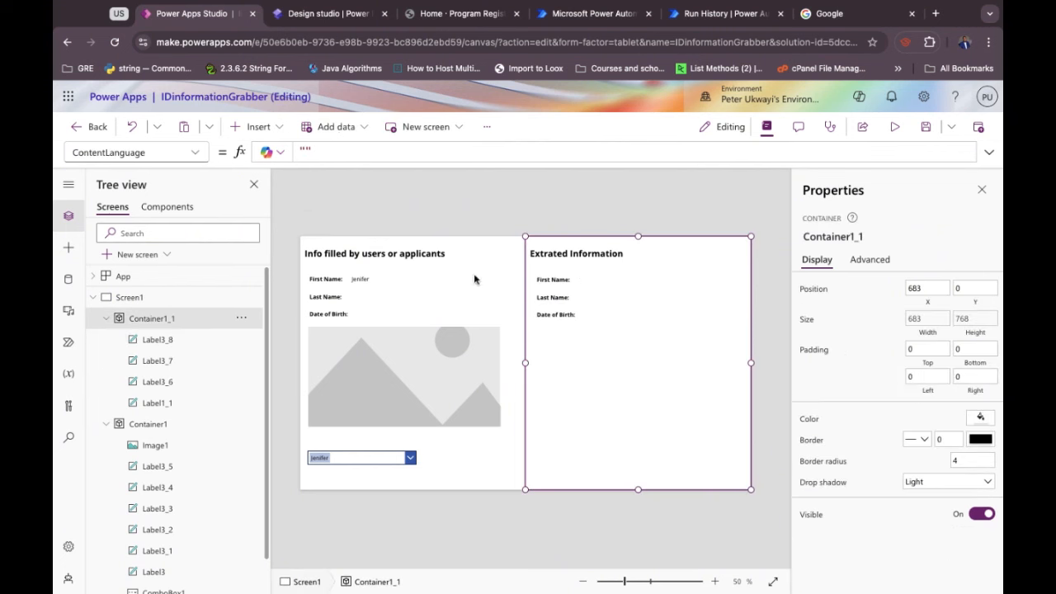
Copy the First Name, Last Name and Date of Birth value labels into the Extrated Information panel.
click(368, 281)
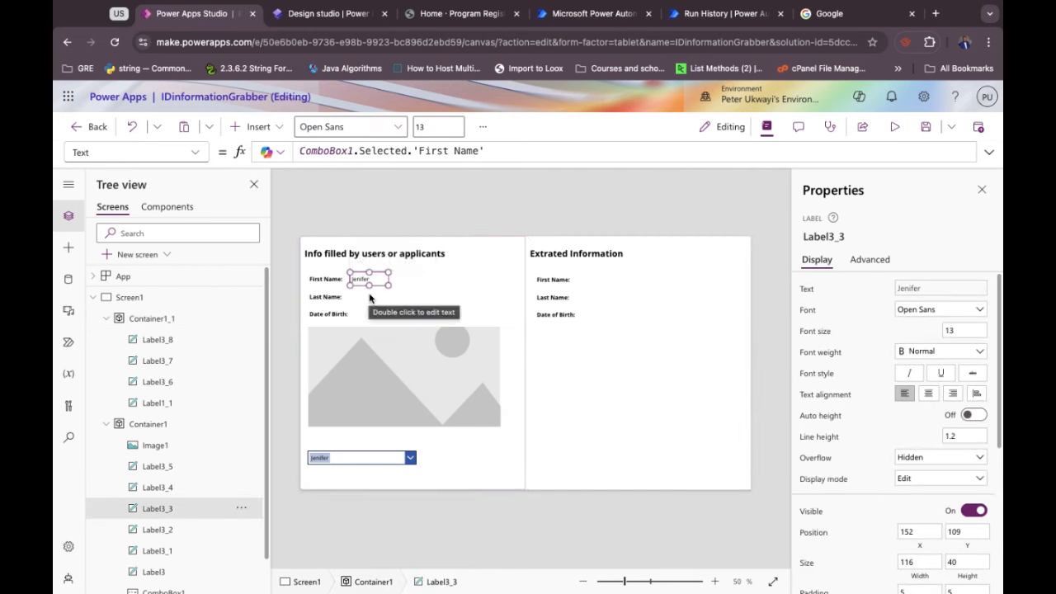
shift+click(369, 296)
shift+click(368, 311)
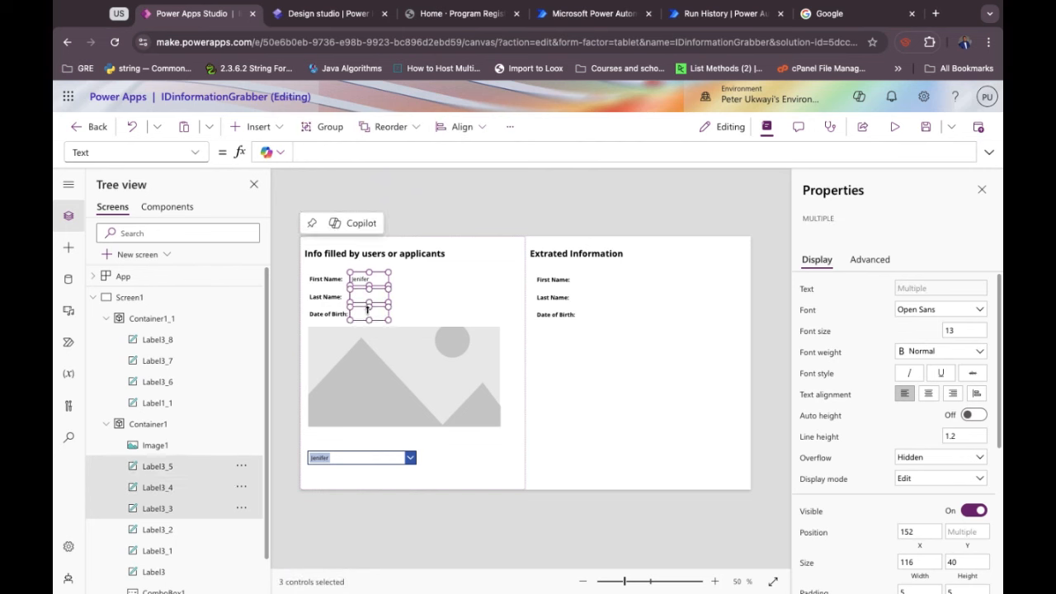
click(615, 293)
key(ctrl+v)
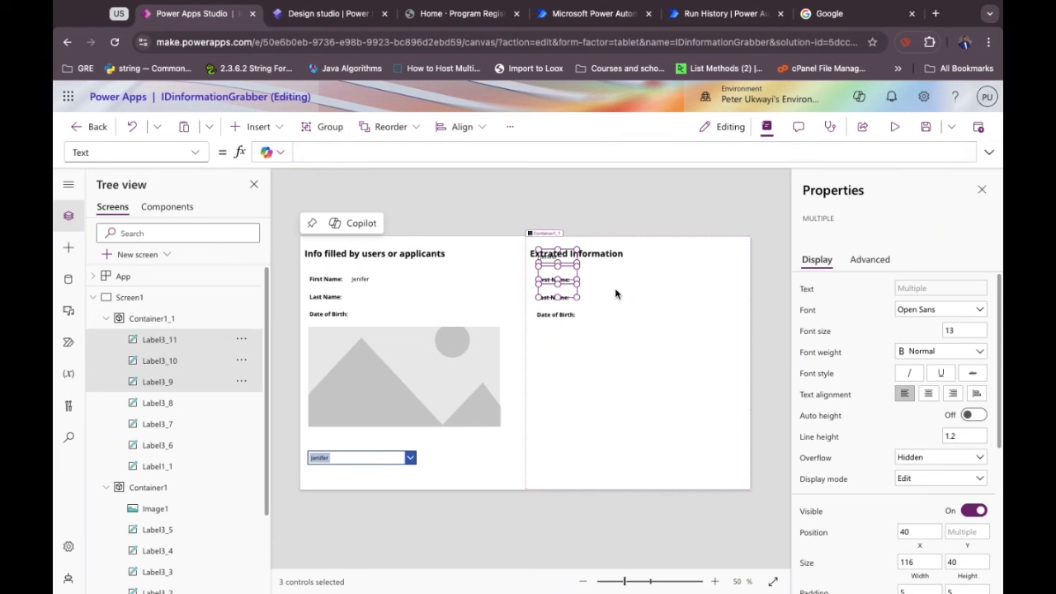
Align the pasted value labels beside their matching headings, with Jenifer next to First Name.
key(Right)
key(Right)
key(Right)
key(Right)
key(Right)
key(Right)
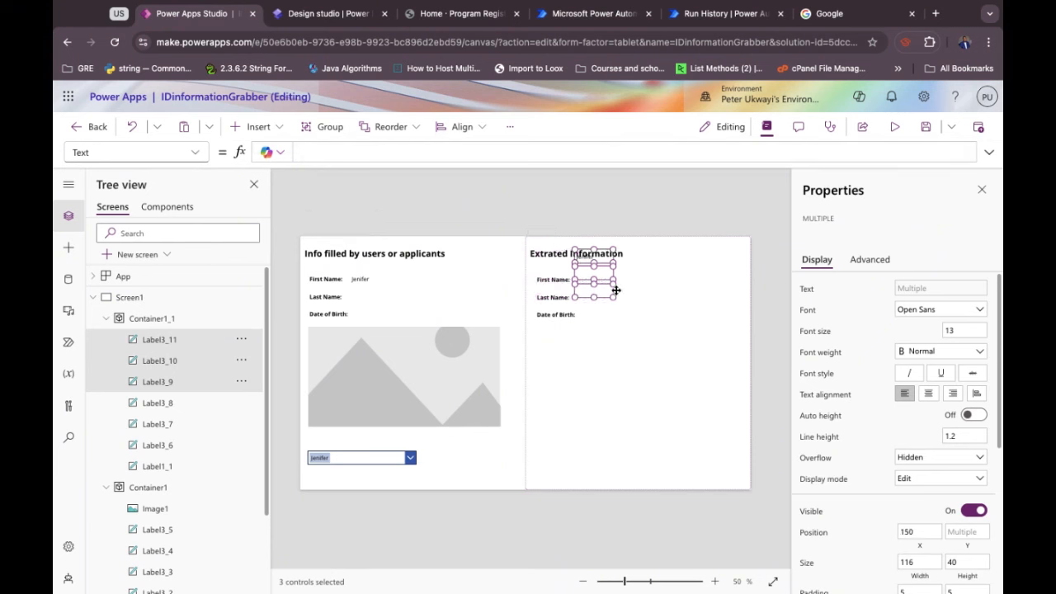
key(Down)
key(Down)
key(Down)
key(Down)
key(Right)
key(Right)
key(Right)
key(Right)
key(Right)
key(Right)
key(Right)
key(Right)
key(Right)
key(Right)
key(Right)
key(Right)
key(Right)
key(Right)
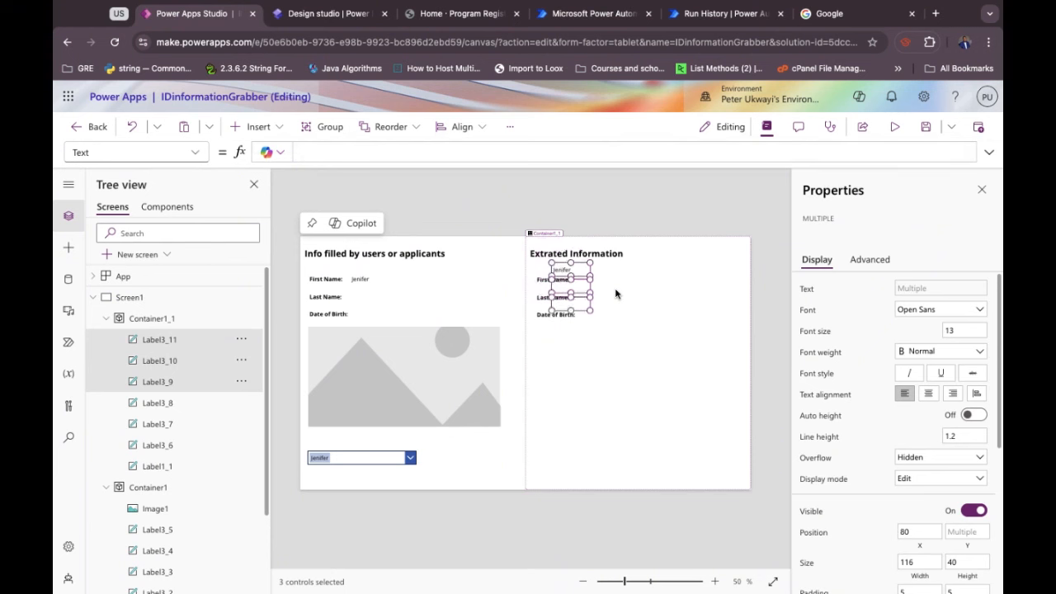
key(Down)
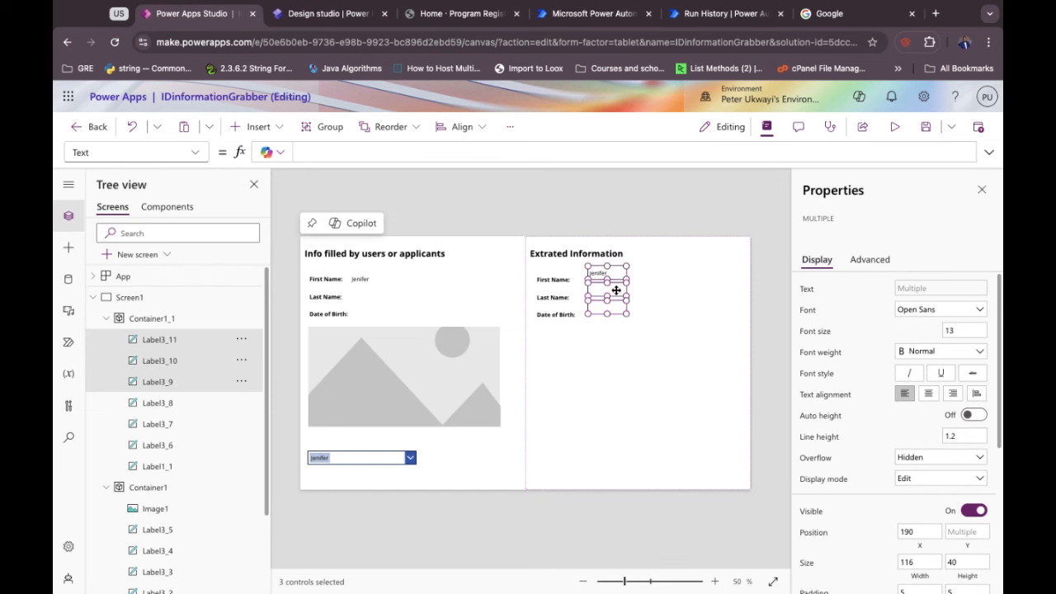
key(Down)
key(Right)
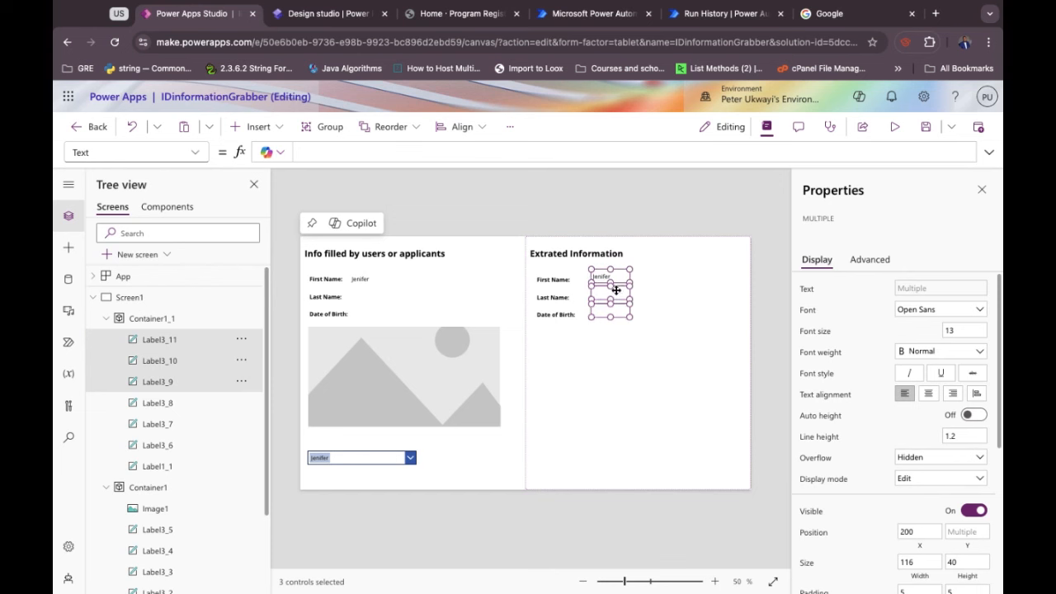
key(Down)
key(Left)
key(Left)
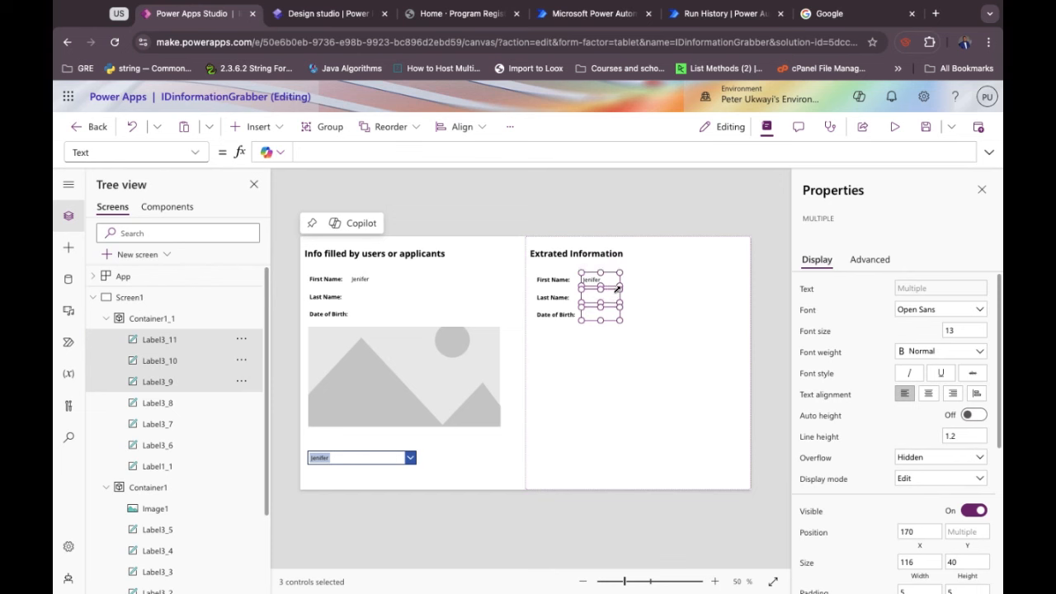
key(Up)
key(Down)
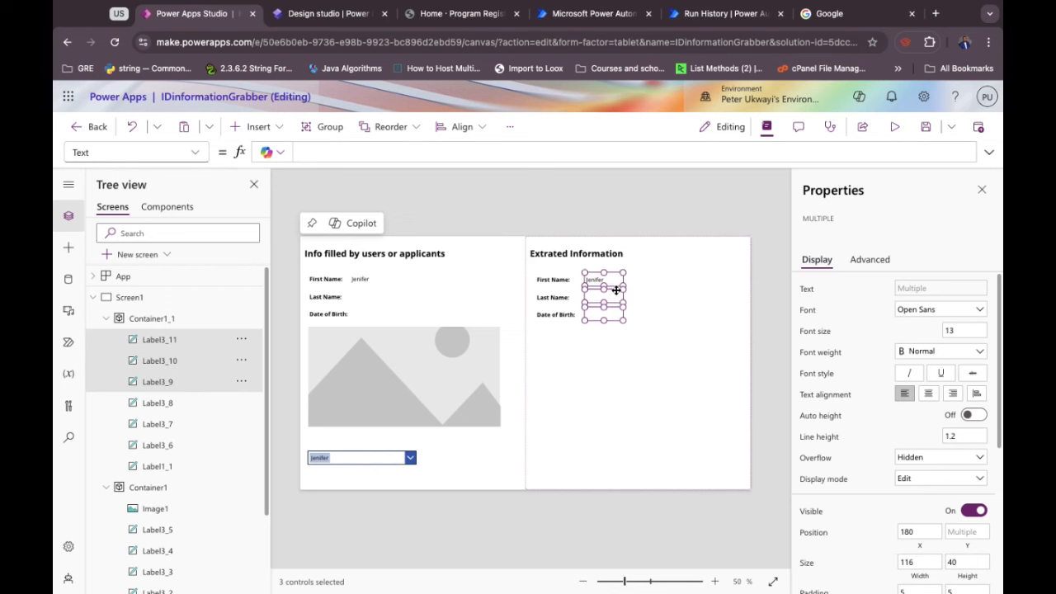
key(Left)
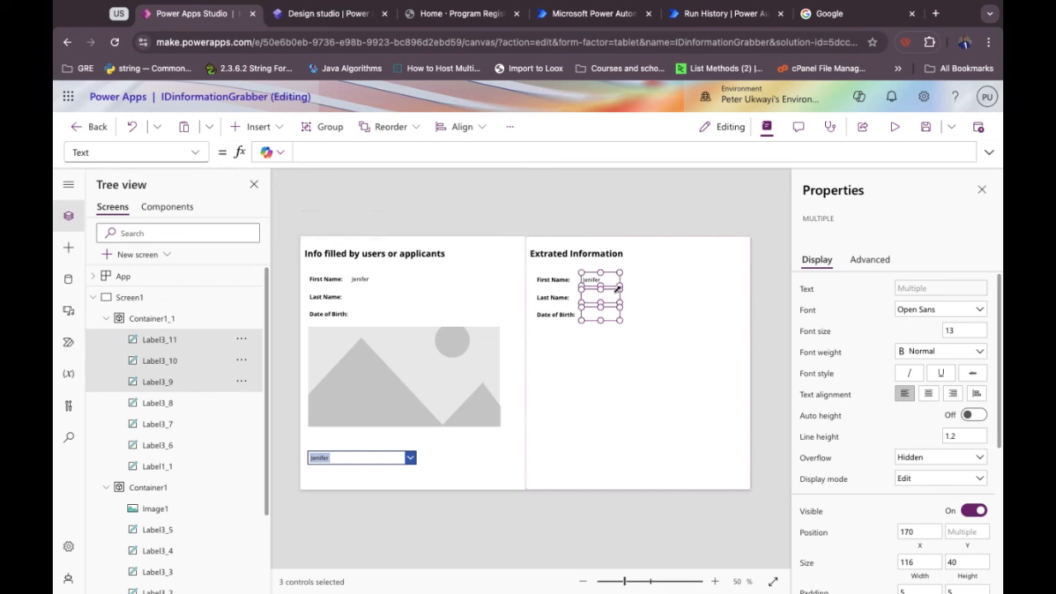
click(598, 340)
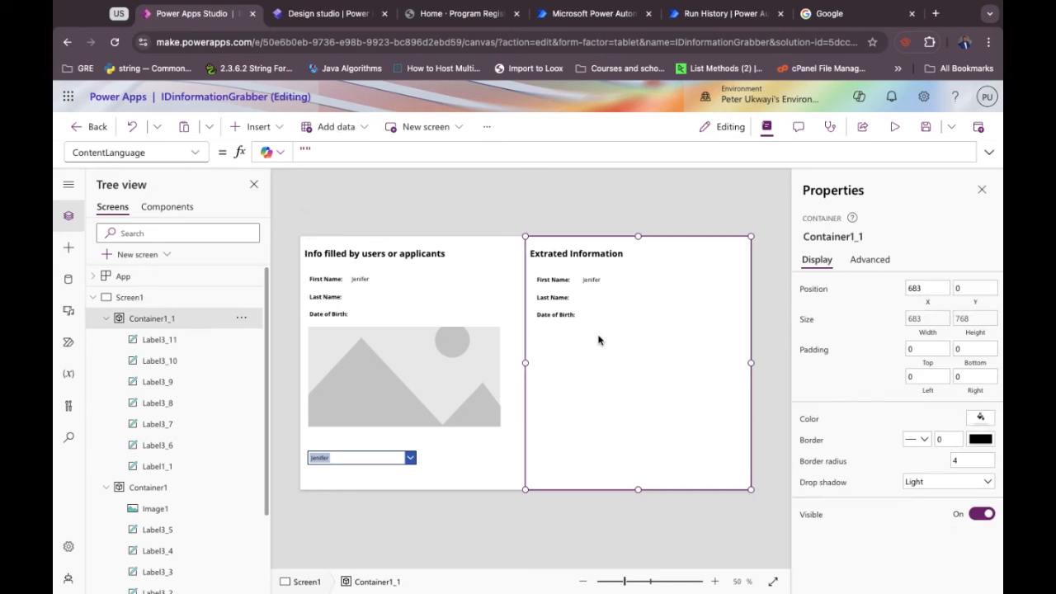
Set the first-name label's Text to LookUp('Accepted Members', ApplicantID = ComboBox1.Selected.ApplicantionIDs).'First Name'.
click(599, 279)
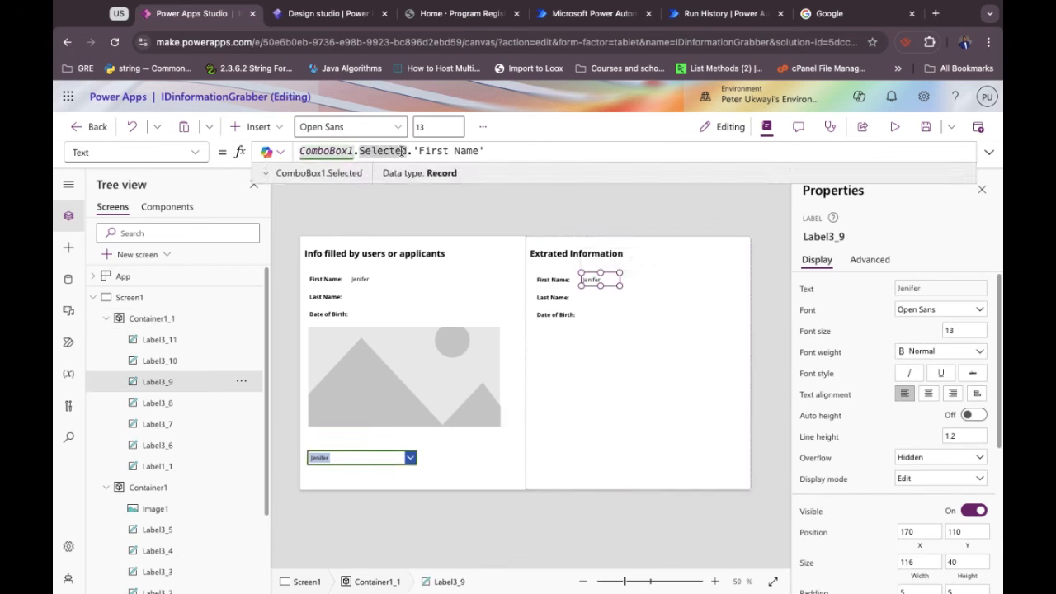
click(482, 151)
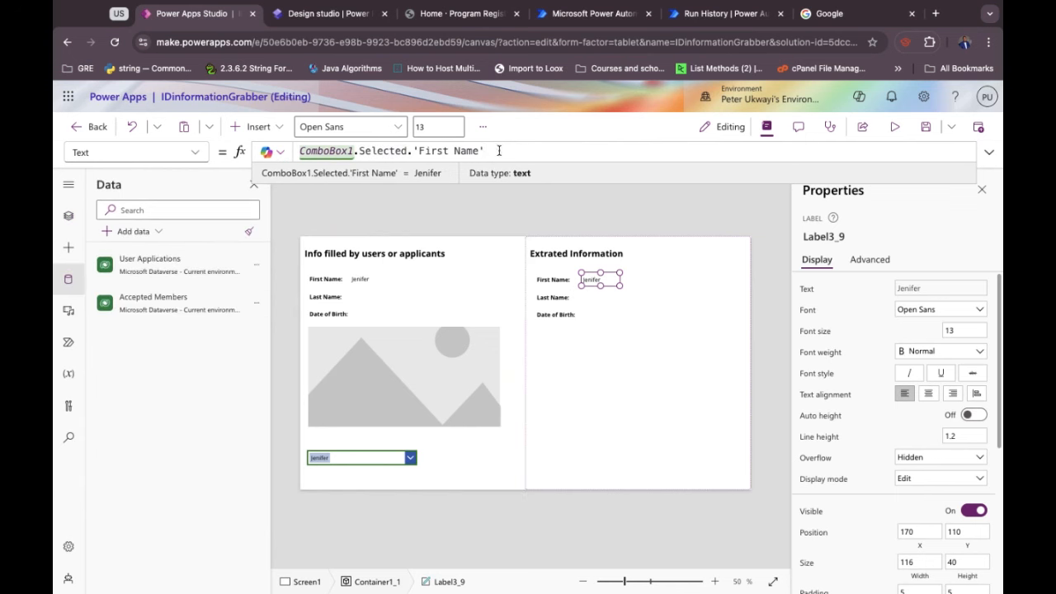
key(super+a)
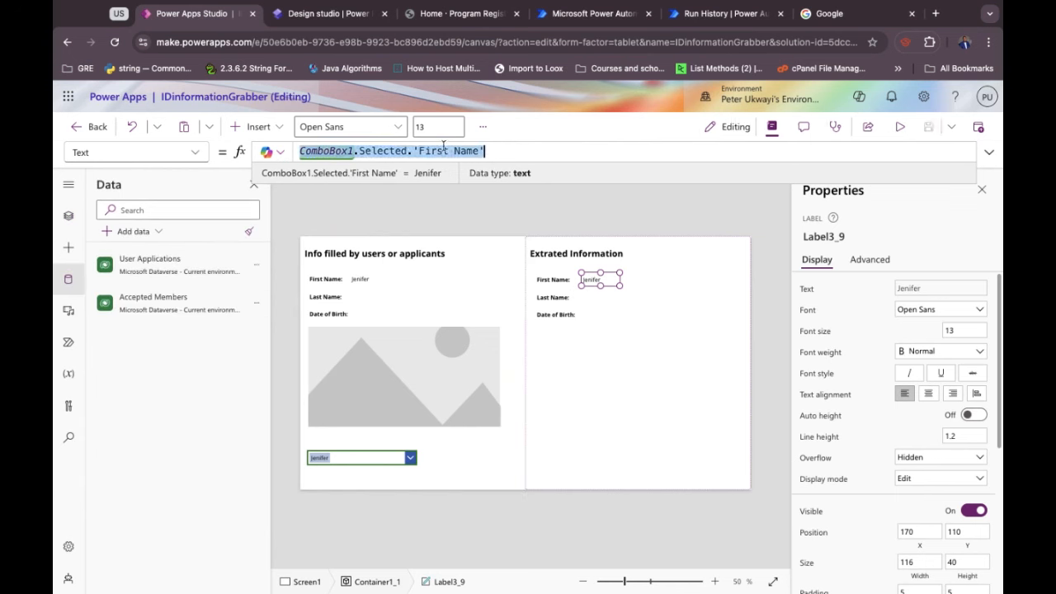
text(Look)
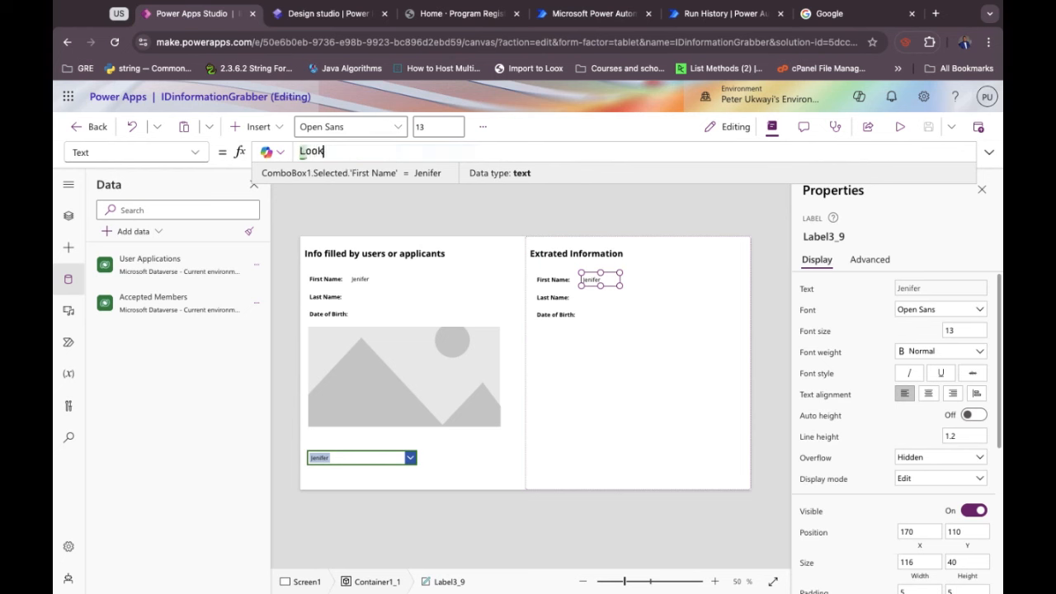
text(Up)
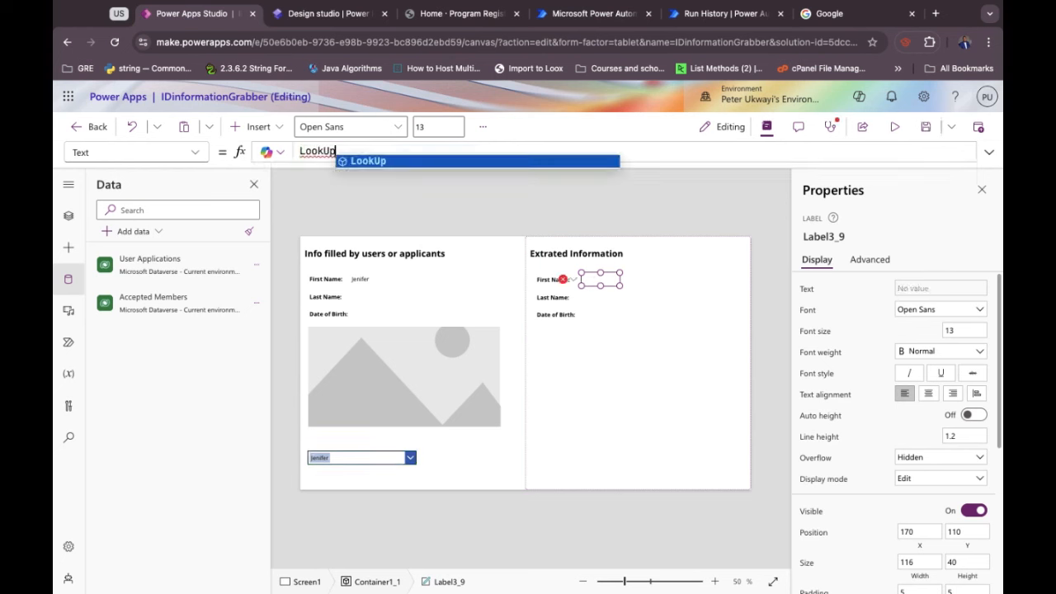
text(()
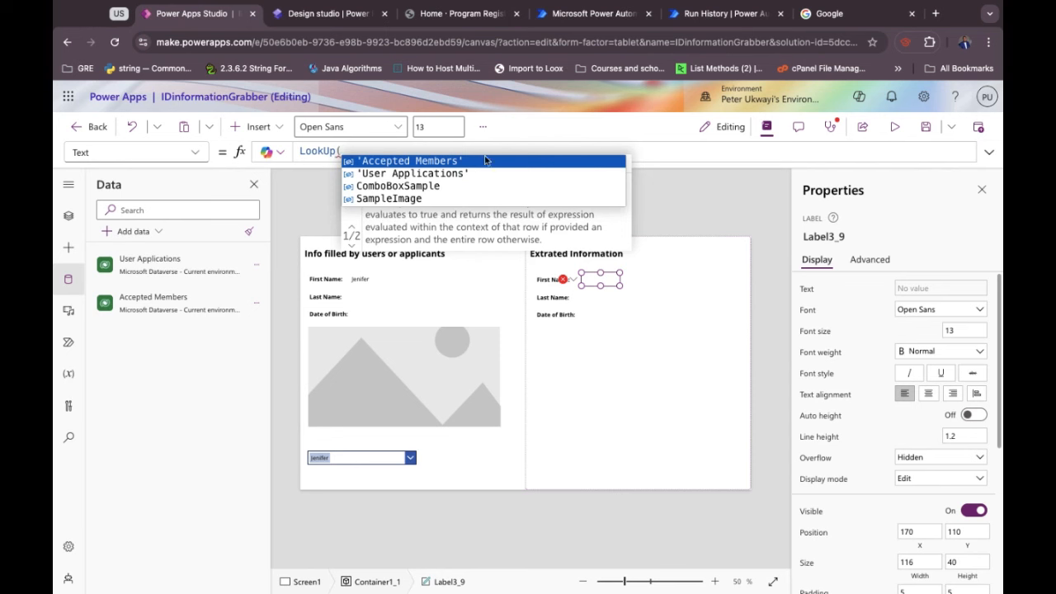
key(Tab)
text(,)
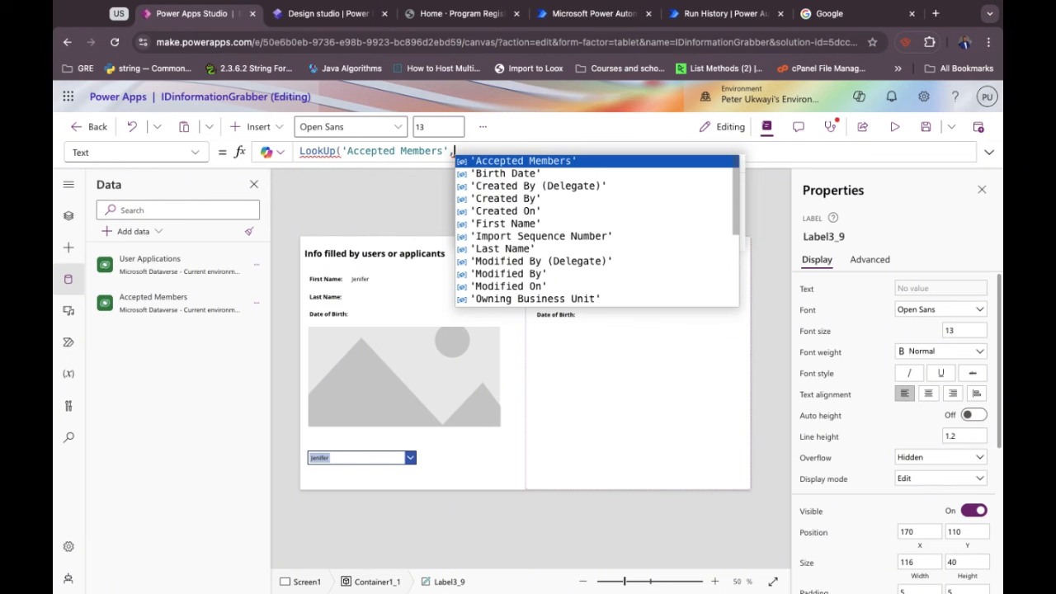
scroll(528, 260, down, 5)
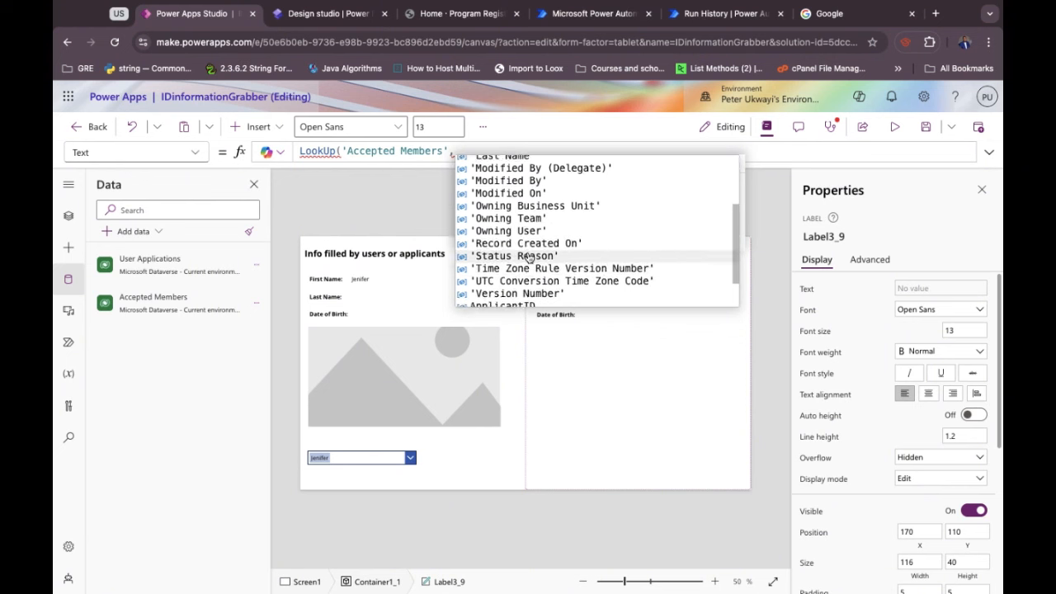
click(517, 263)
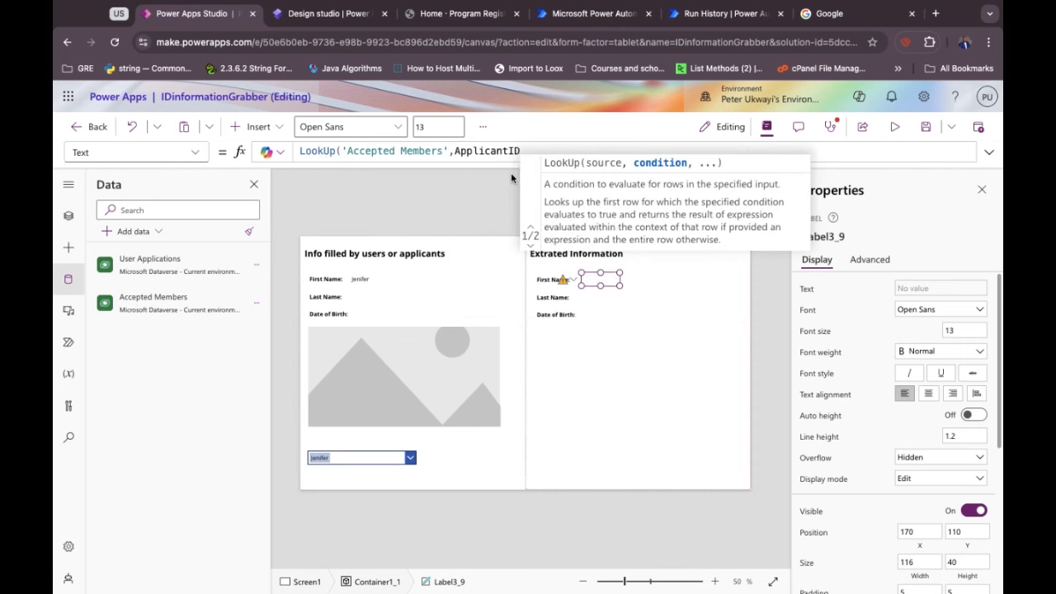
text(=)
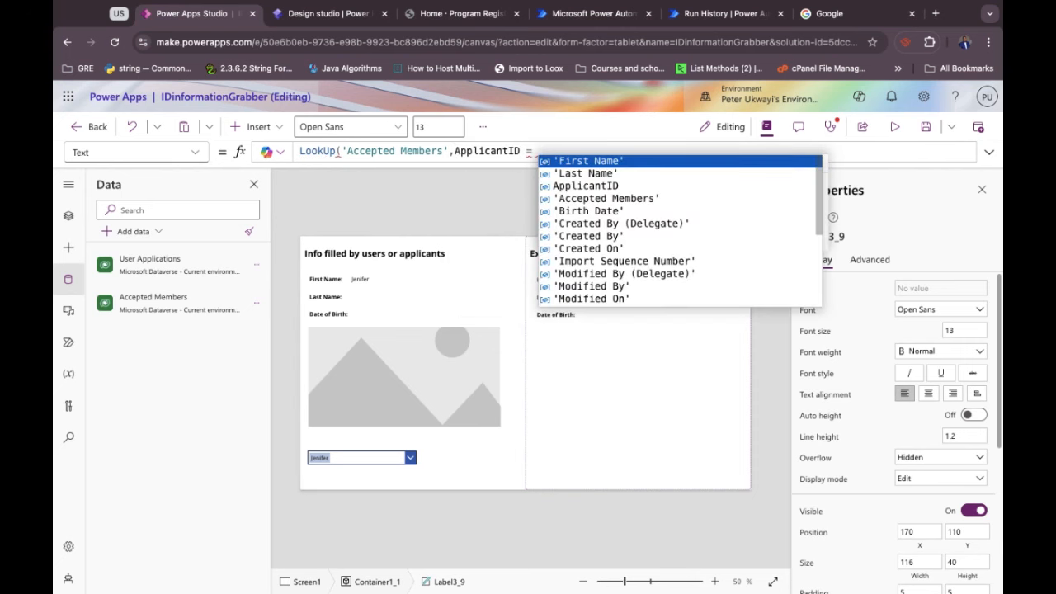
text( Comb)
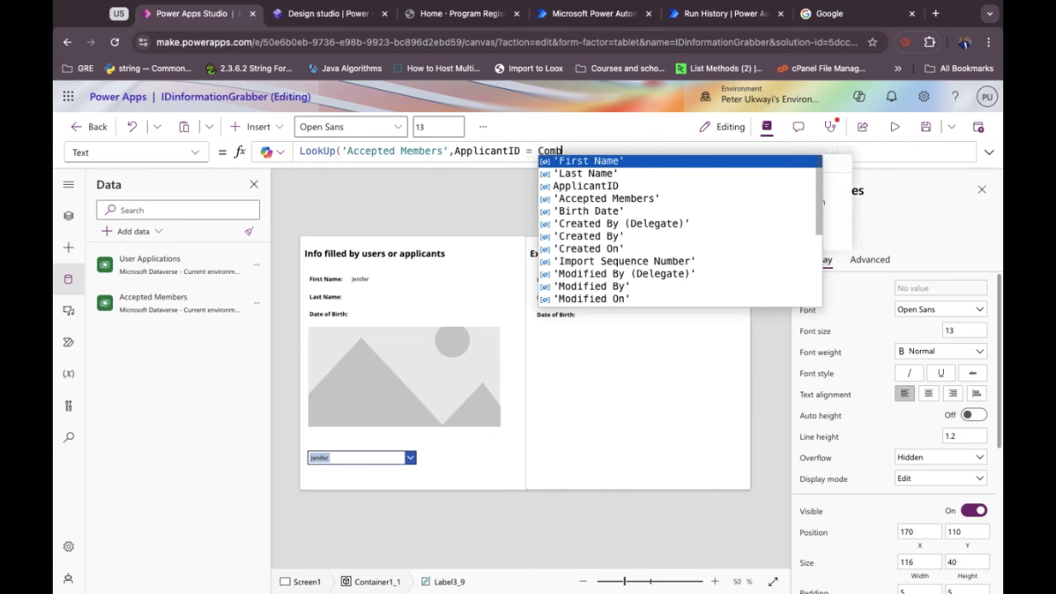
text(oBox)
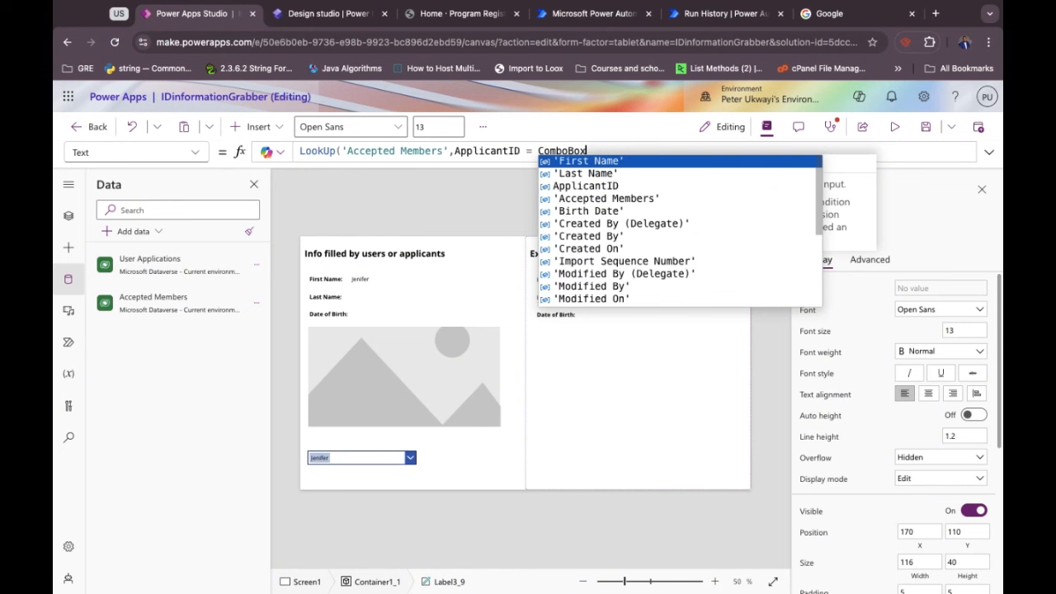
text(1.)
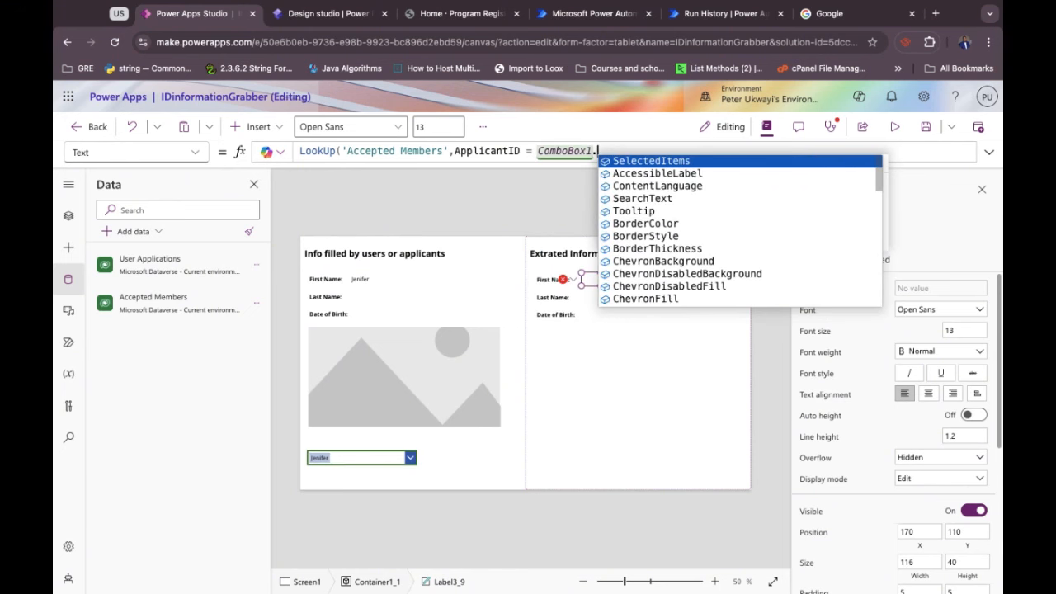
text(Selected.ApplicationIDs)
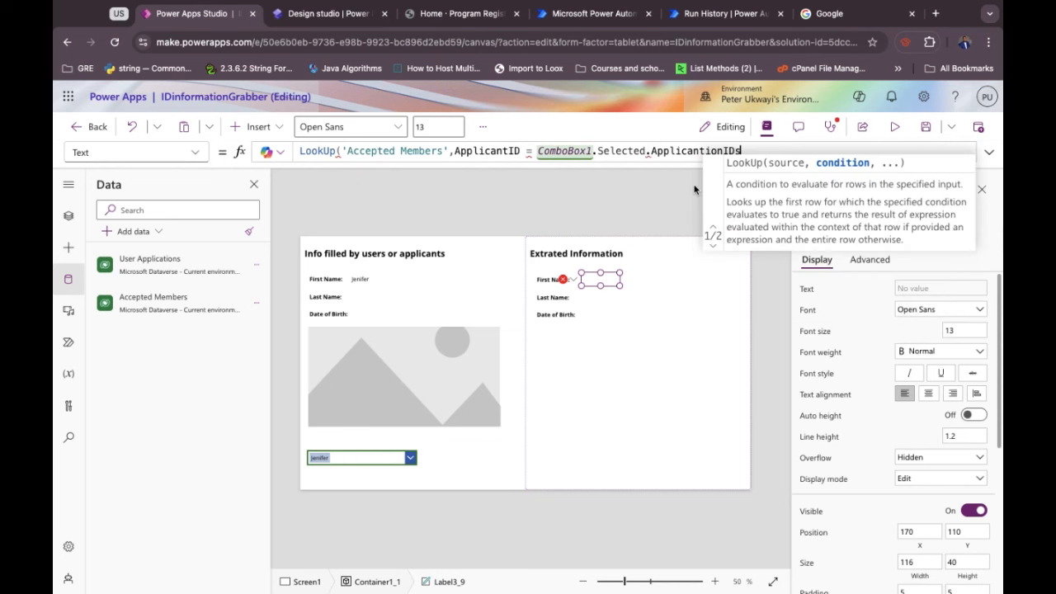
click(694, 188)
text())
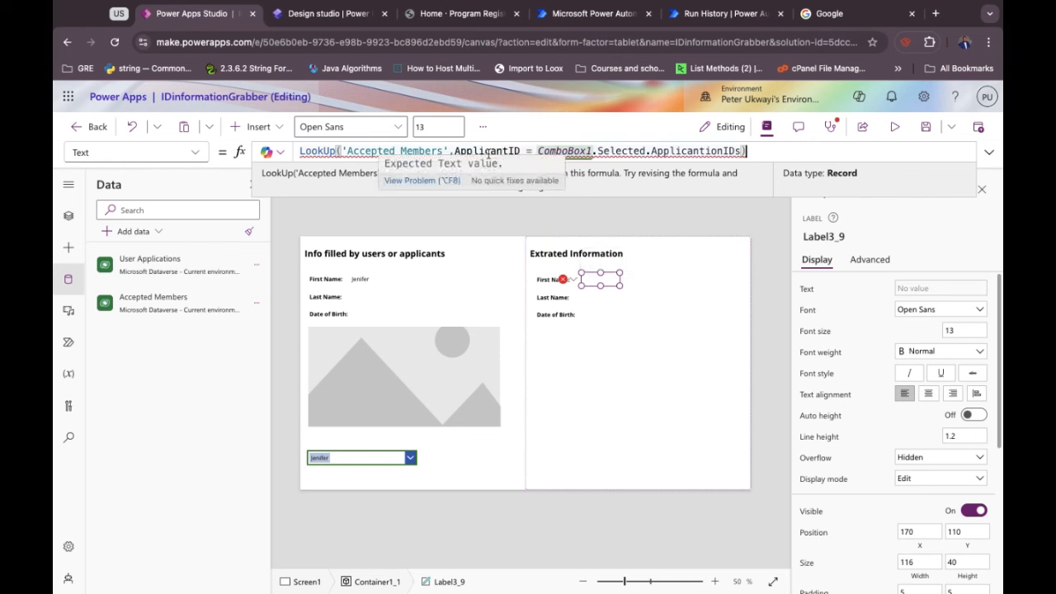
text(.)
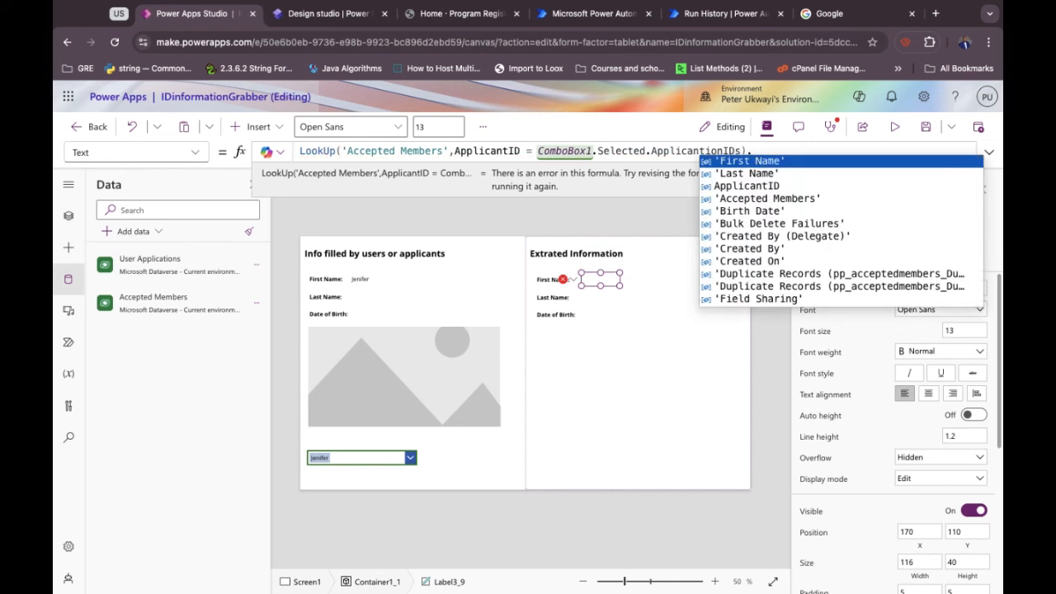
click(752, 162)
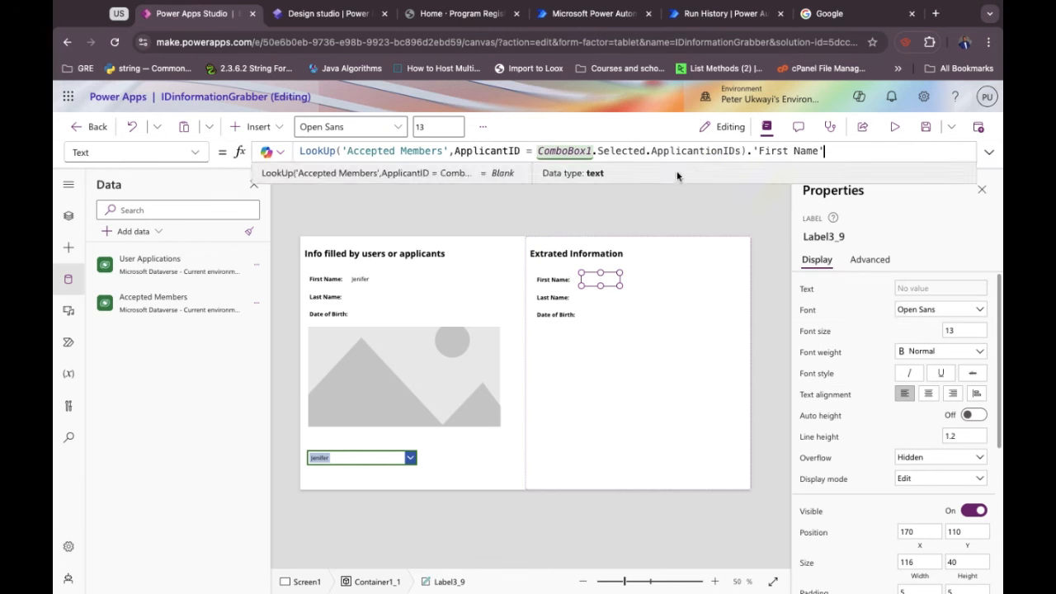
click(600, 299)
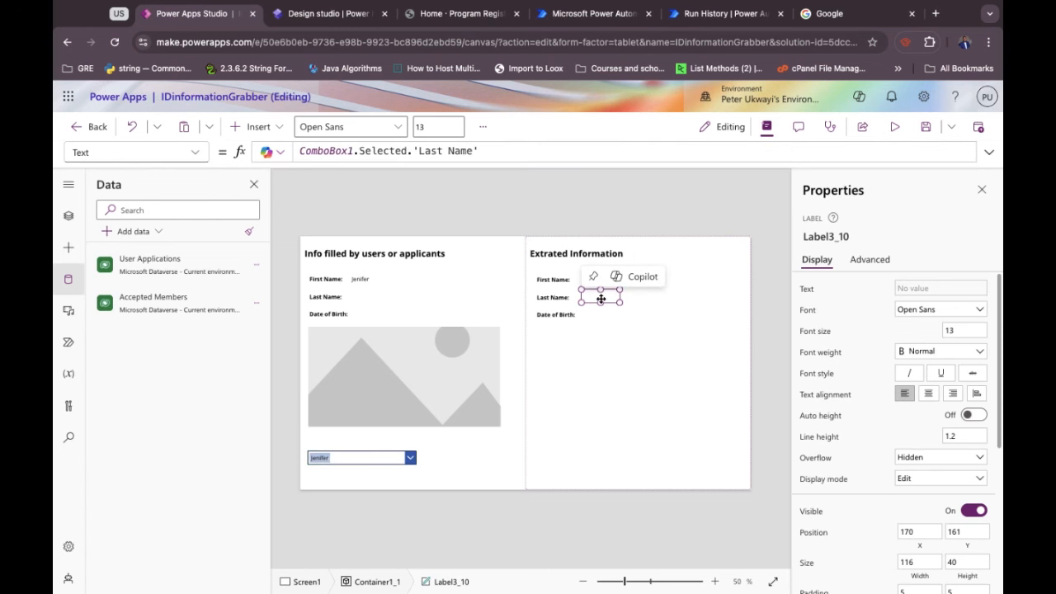
click(601, 311)
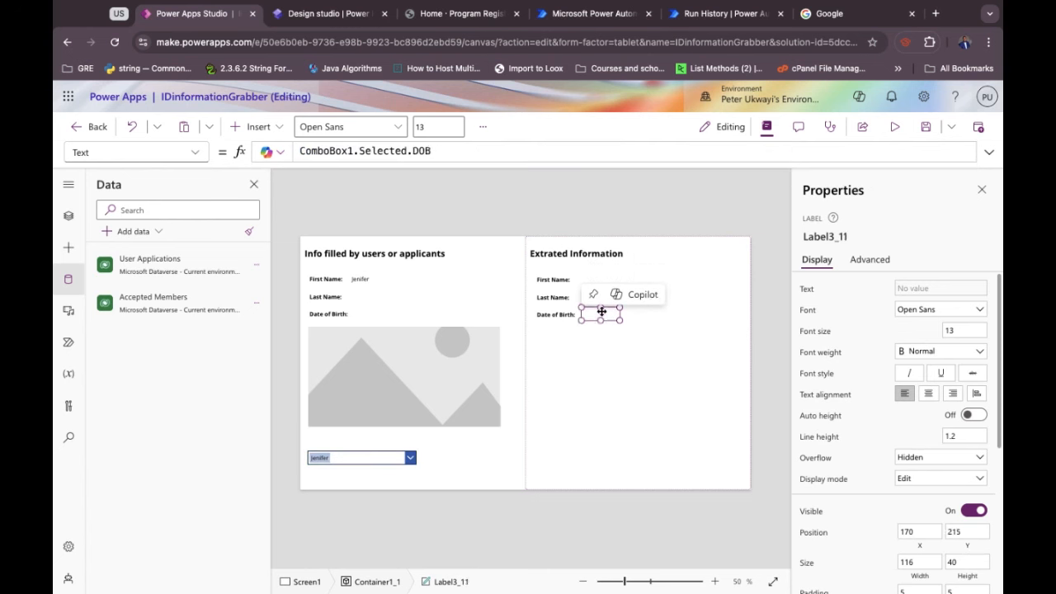
click(598, 281)
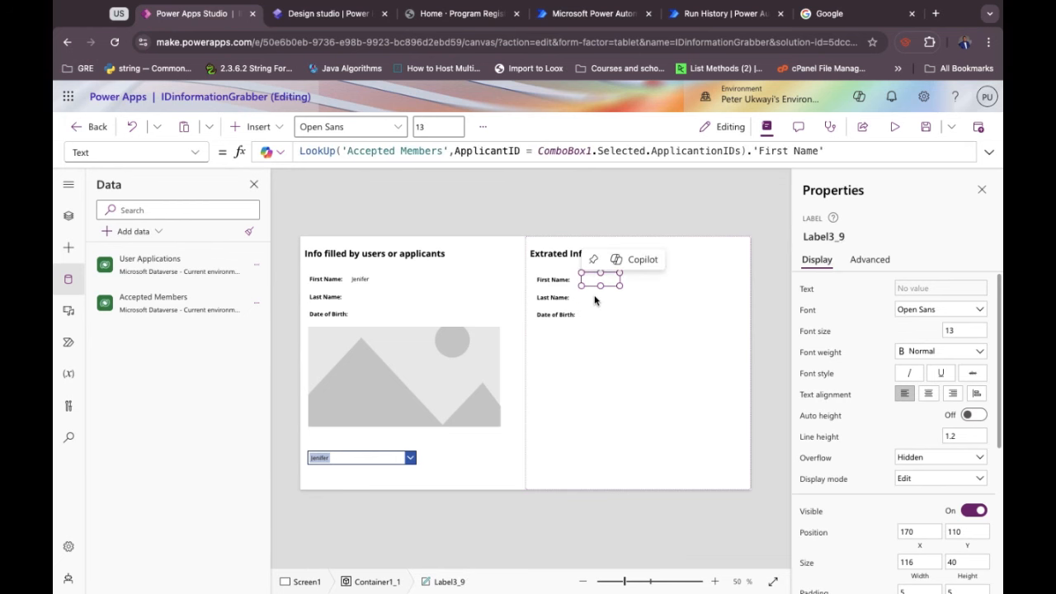
click(662, 154)
key(ctrl+a)
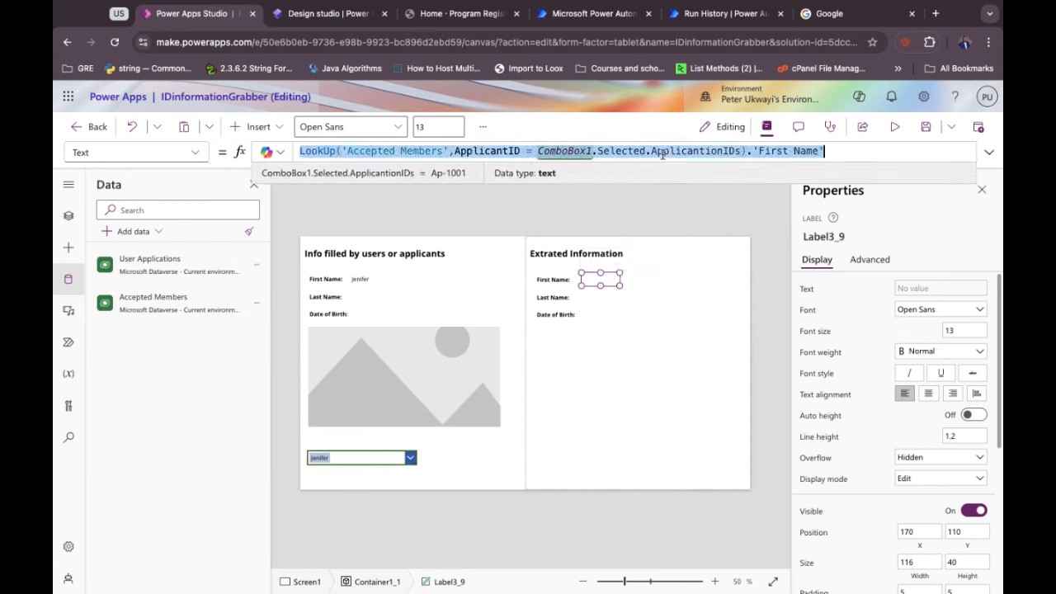
click(599, 309)
click(600, 296)
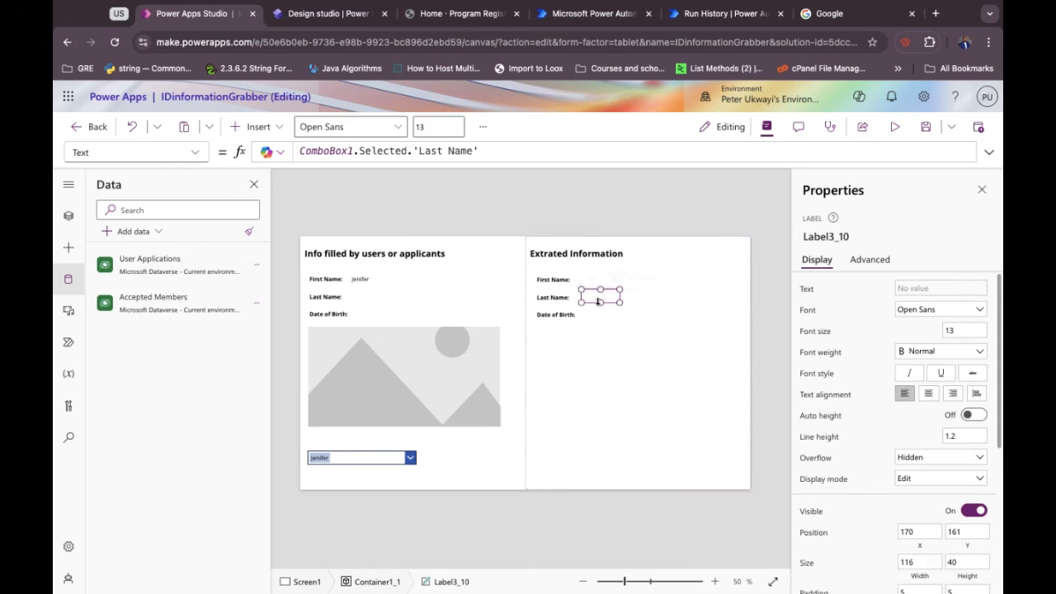
Paste the lookup formula into the Last Name label so it returns 'Last Name'.
click(500, 155)
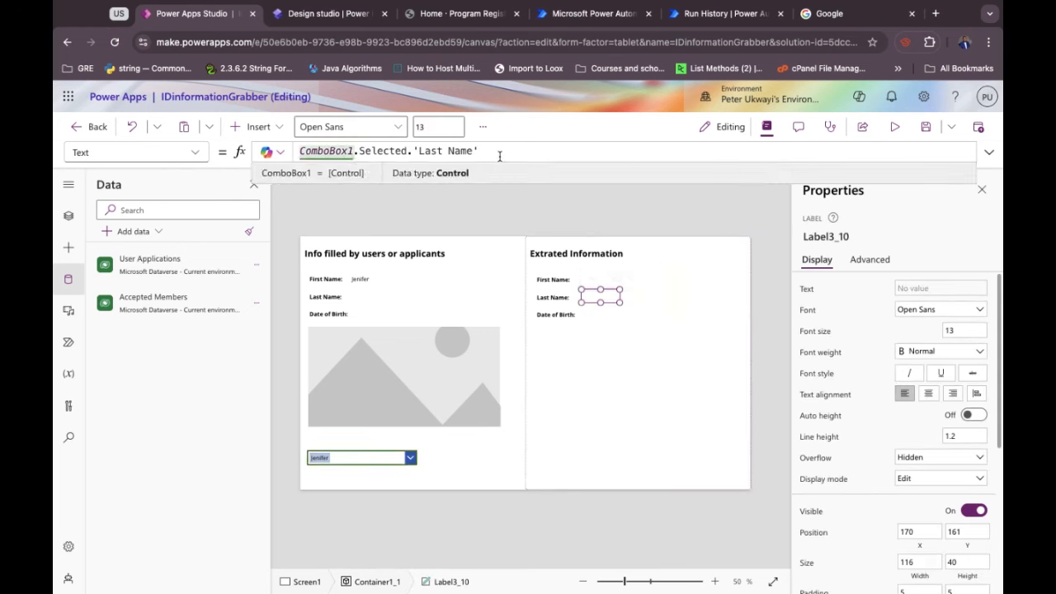
key(ctrl+a)
text(LookUp('Accepted Members',ApplicantID = ComboBox1.Selected.ApplicantionIDs).'First Name')
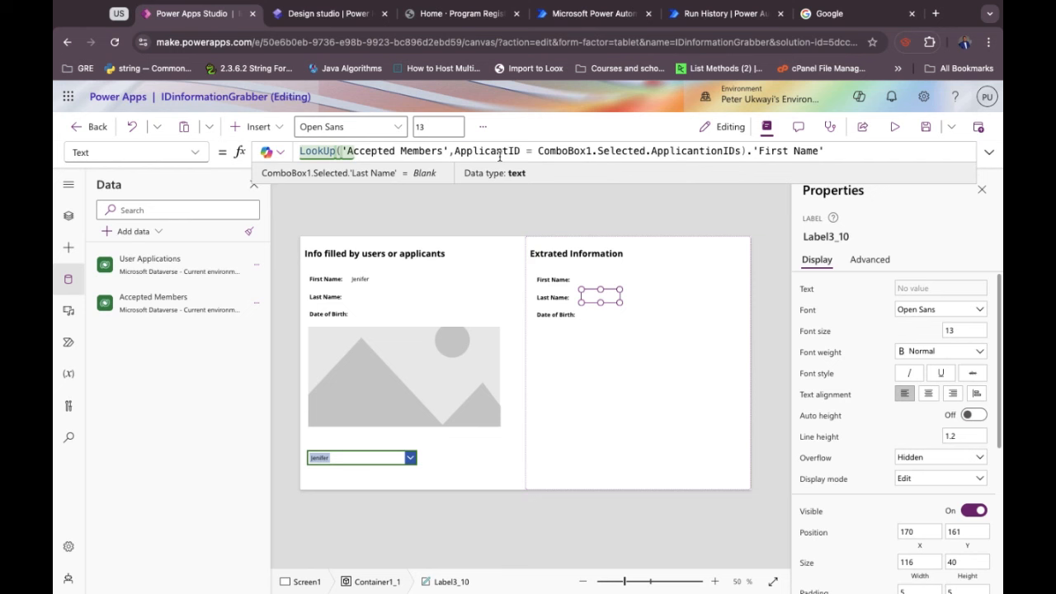
key(BackSpace)
key(BackSpace)
key(BackSpace)
key(BackSpace)
key(BackSpace)
key(BackSpace)
key(BackSpace)
key(BackSpace)
key(BackSpace)
key(BackSpace)
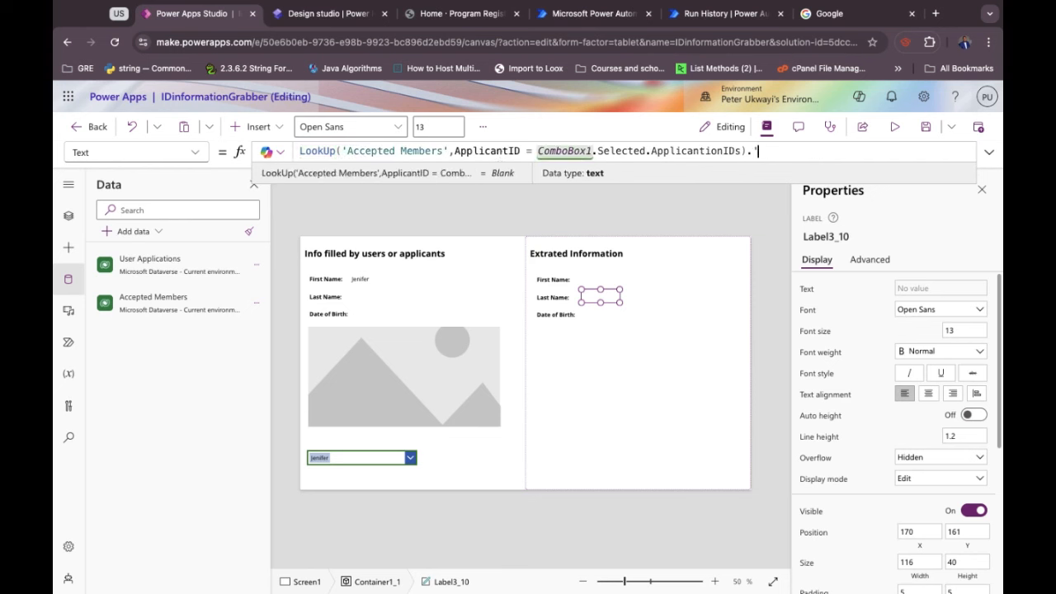
text(.)
Paste the lookup formula into the Date of Birth label, ending with 'Birth Date'.
click(596, 314)
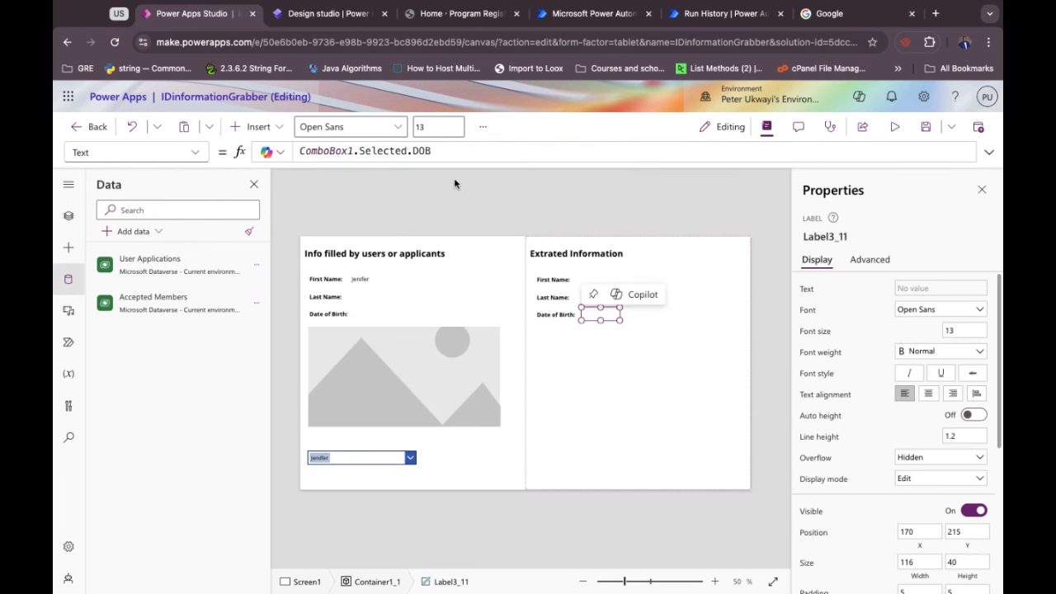
triple_click(437, 153)
text(LookUp('Accepted Members',ApplicantID = ComboBox1.Selected.ApplicantionIDs).'First Name')
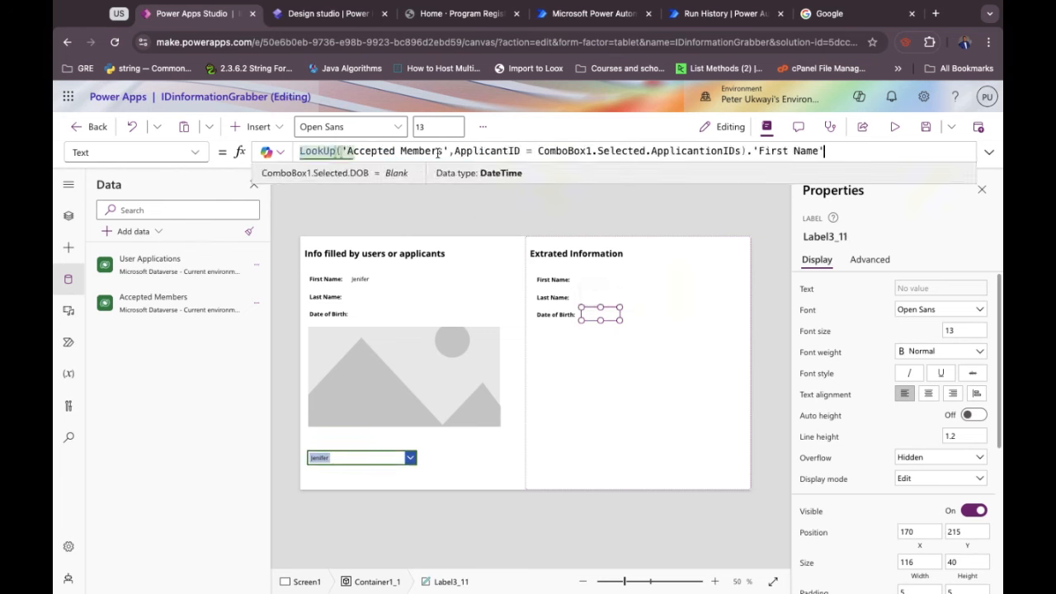
key(BackSpace)
key(BackSpace)
key(BackSpace)
key(BackSpace)
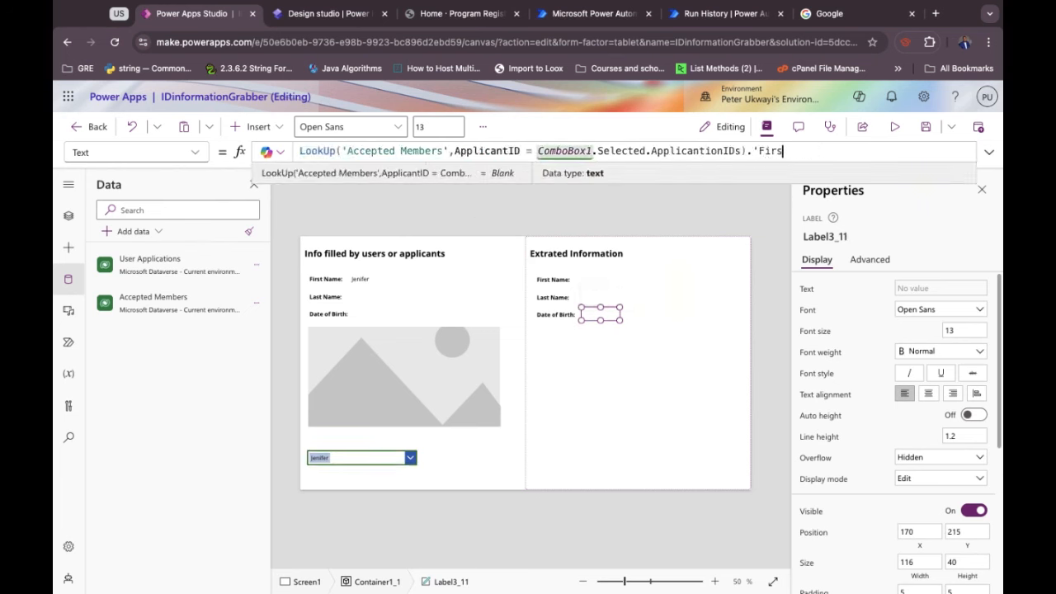
text().)
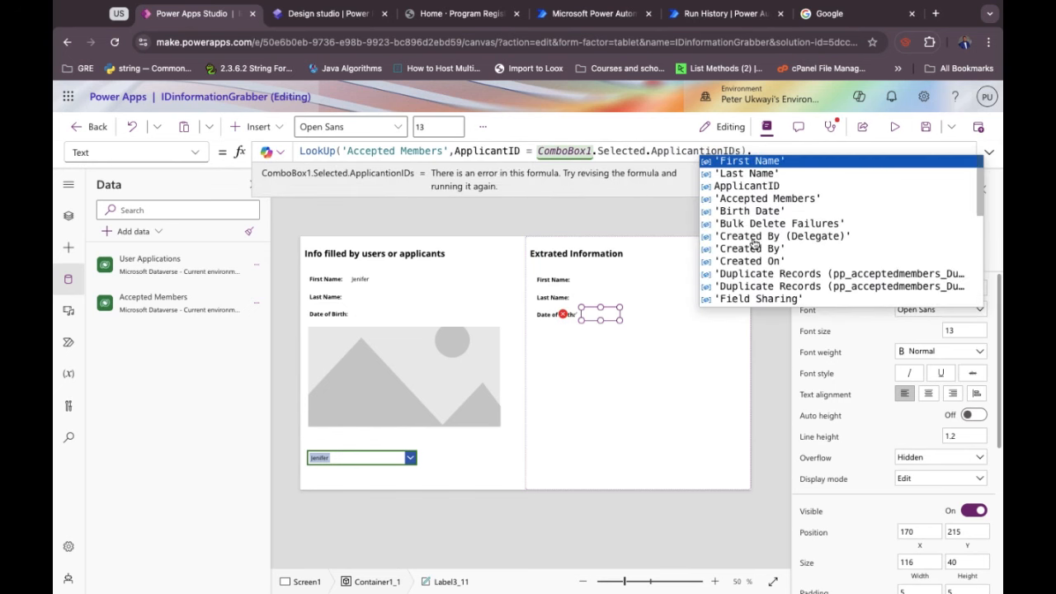
click(758, 211)
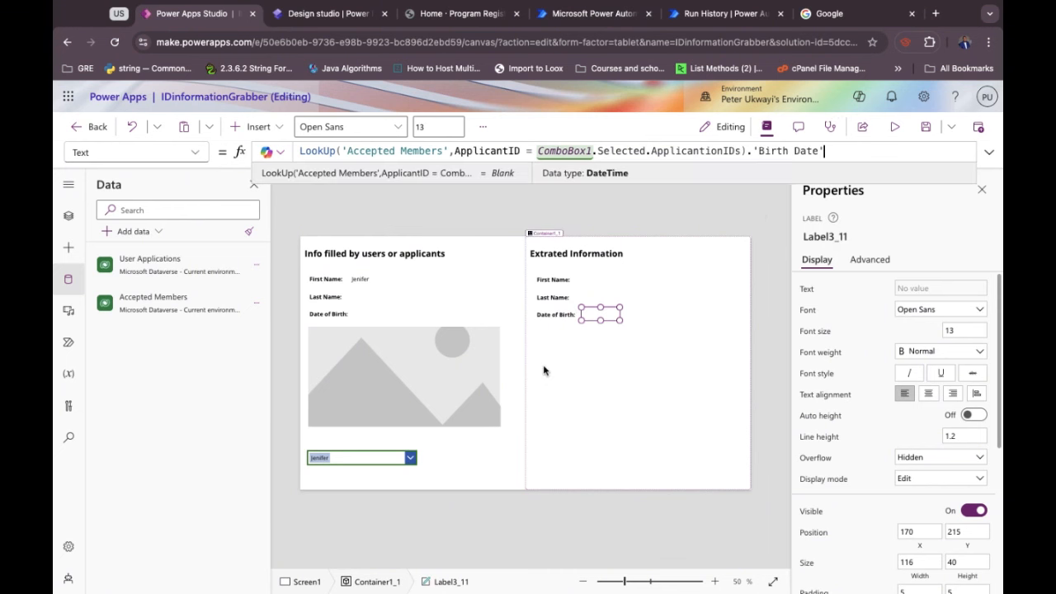
Set Image1's Image formula to ComboBox1.Selected.IdentityDocument.Full.
click(402, 390)
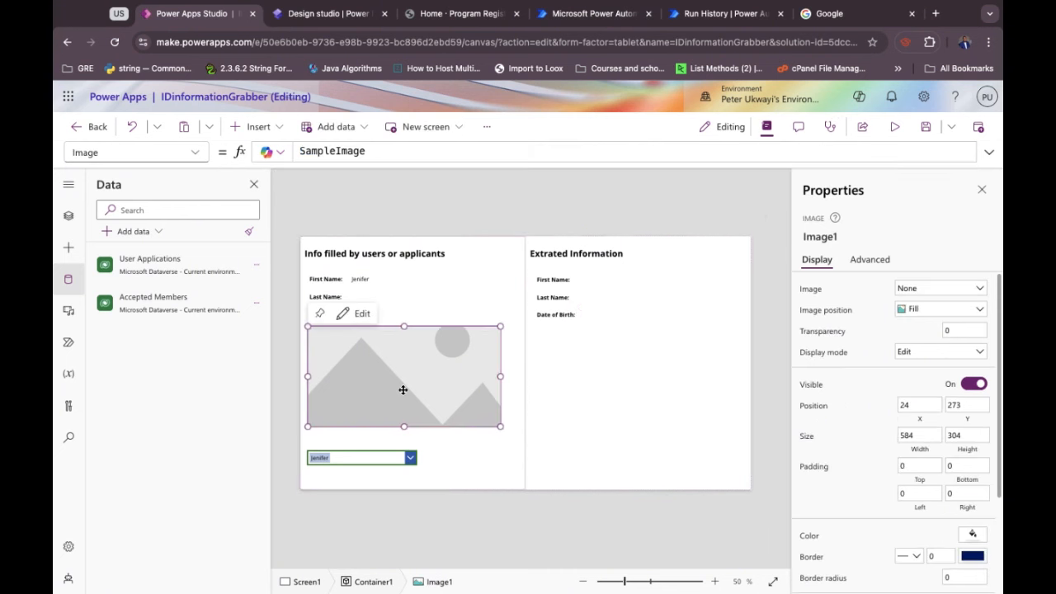
double_click(339, 149)
text(Com)
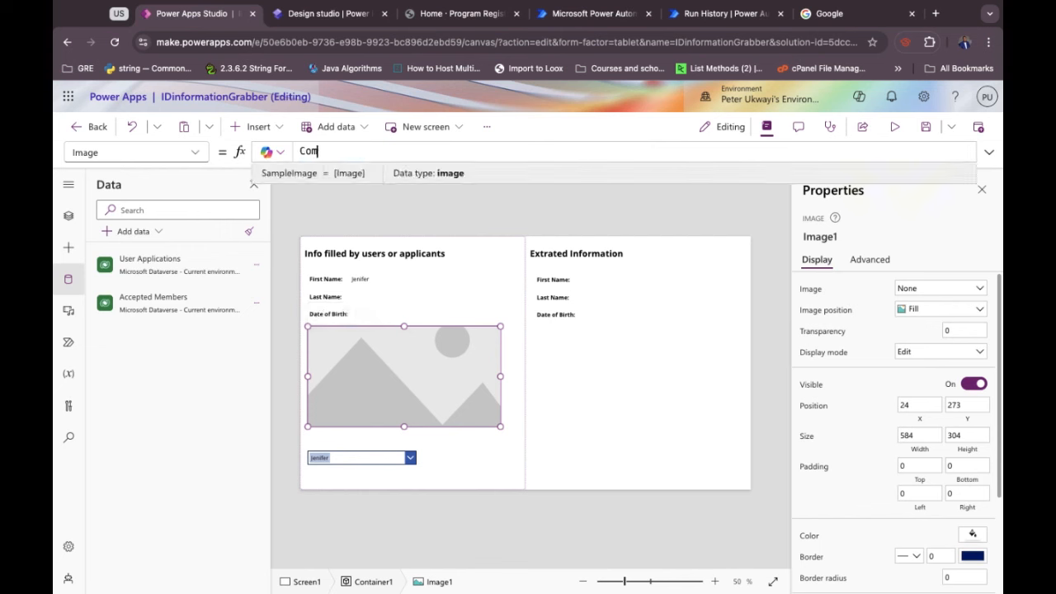
key(Tab)
text(.)
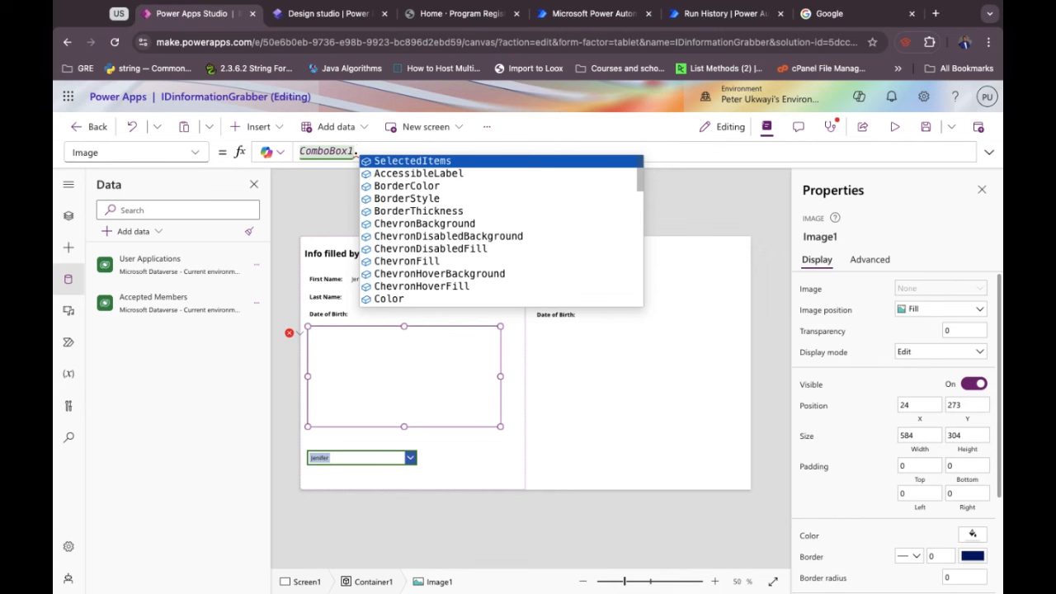
text(j)
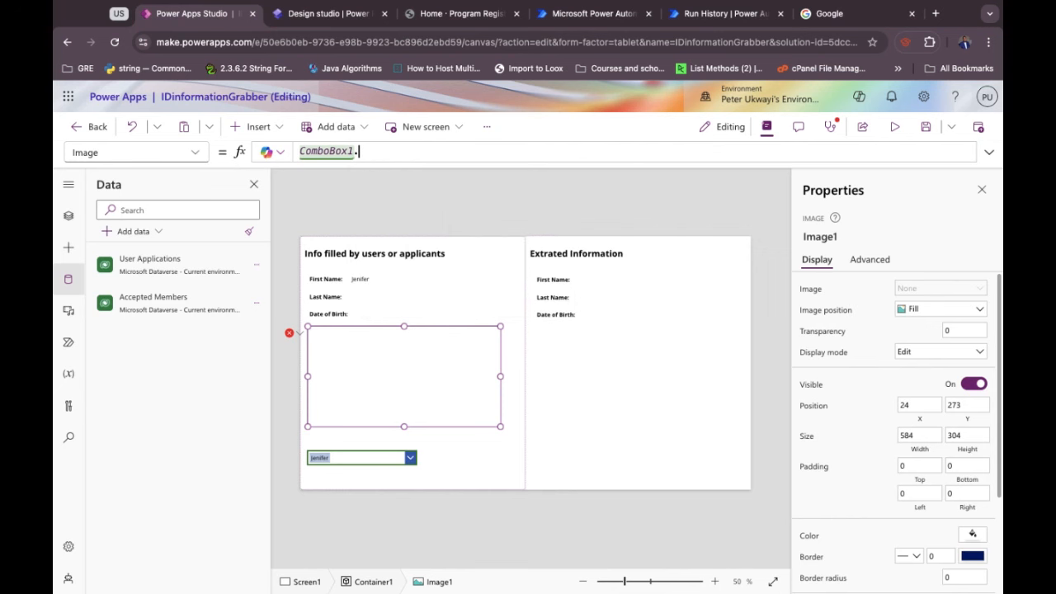
text(Selected.)
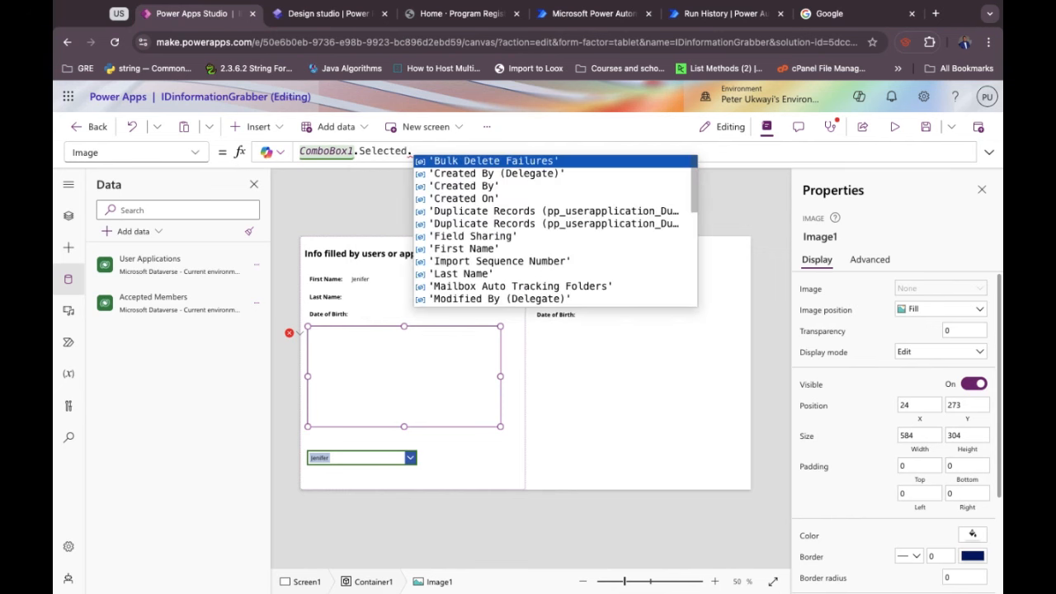
scroll(477, 251, down, 5)
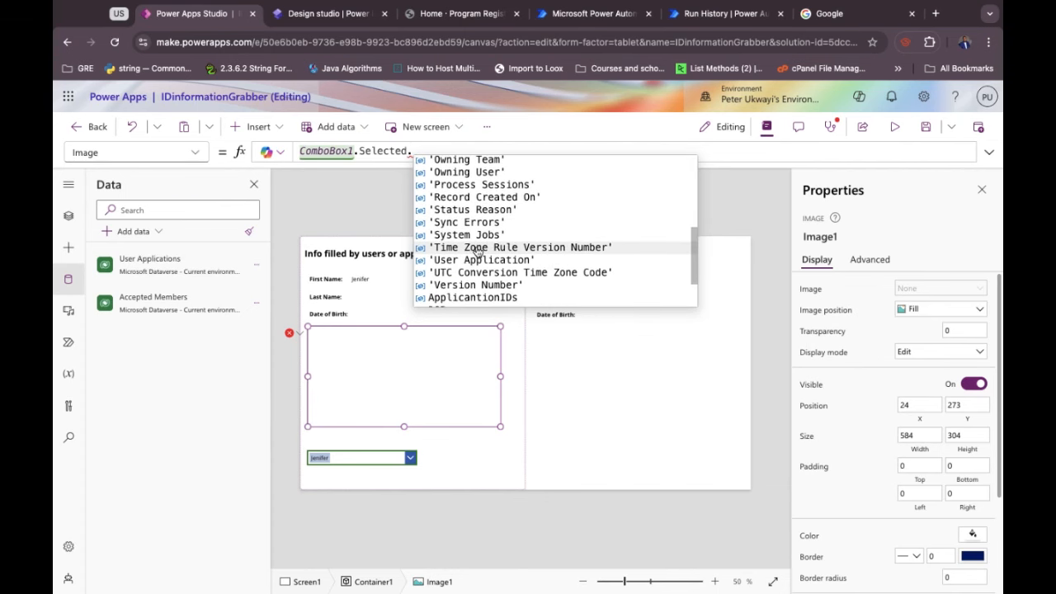
scroll(476, 251, down, 2)
click(472, 262)
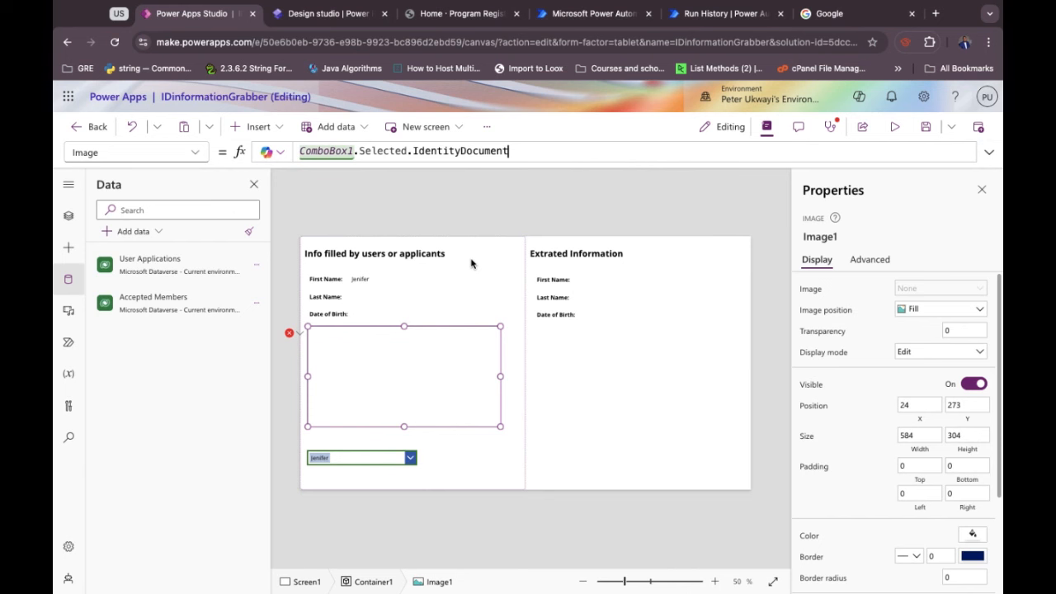
text(.Full)
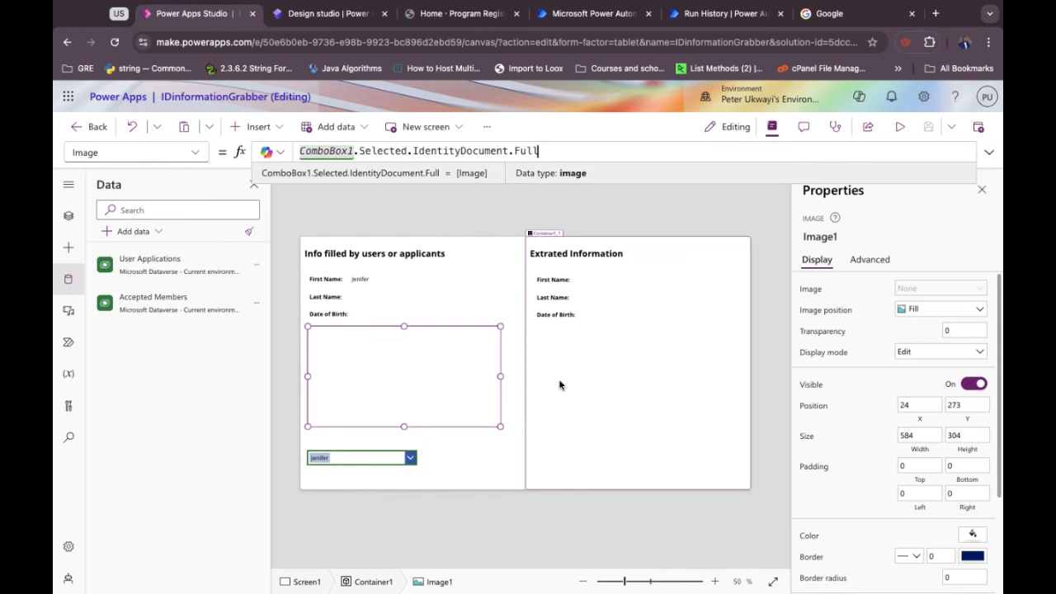
Preview the app, clear the selected applicant in the combo box, and exit preview.
click(901, 129)
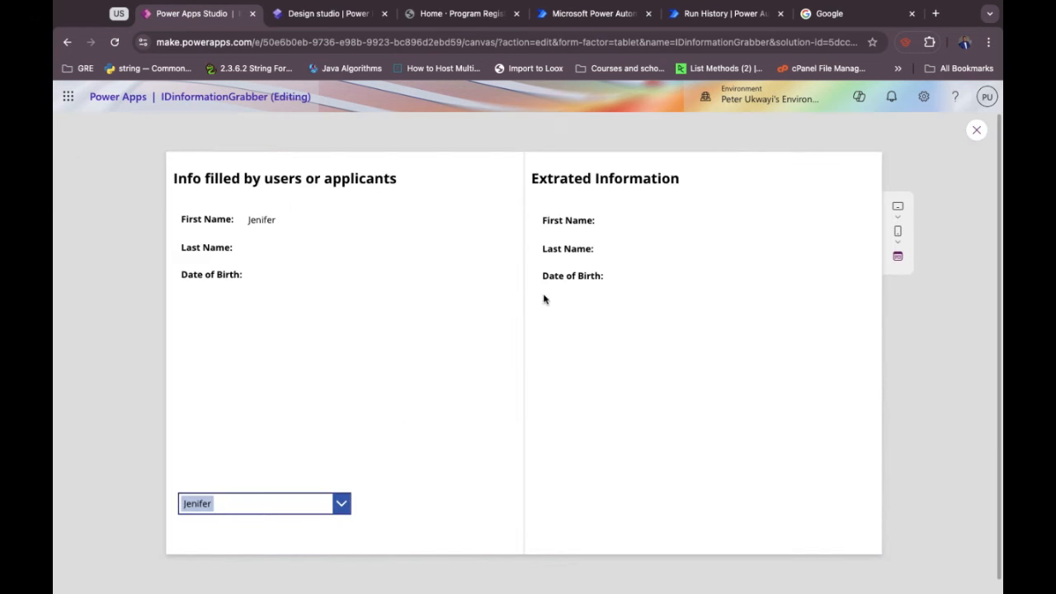
click(341, 504)
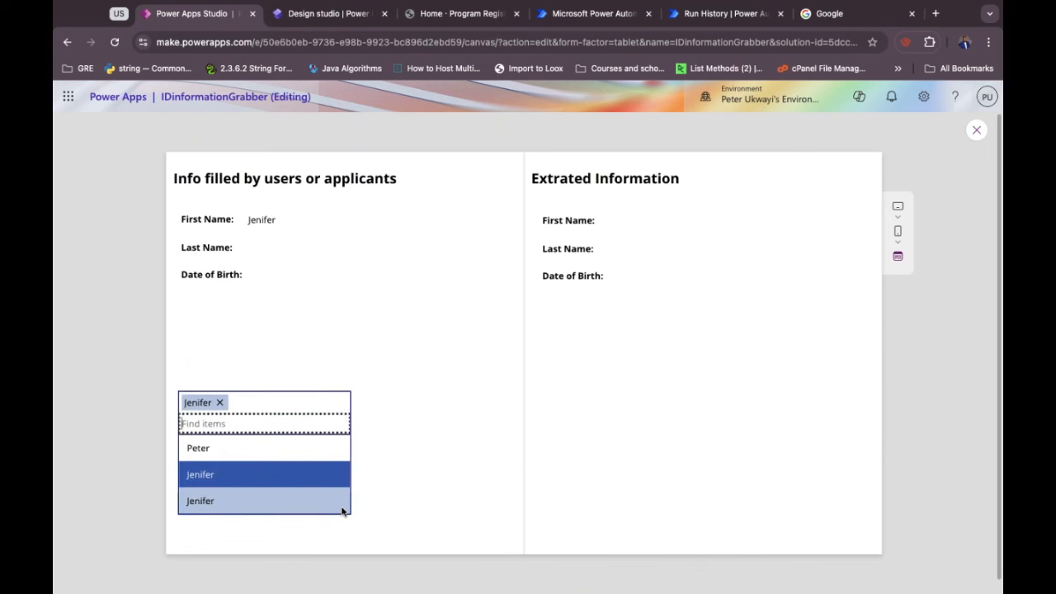
click(220, 403)
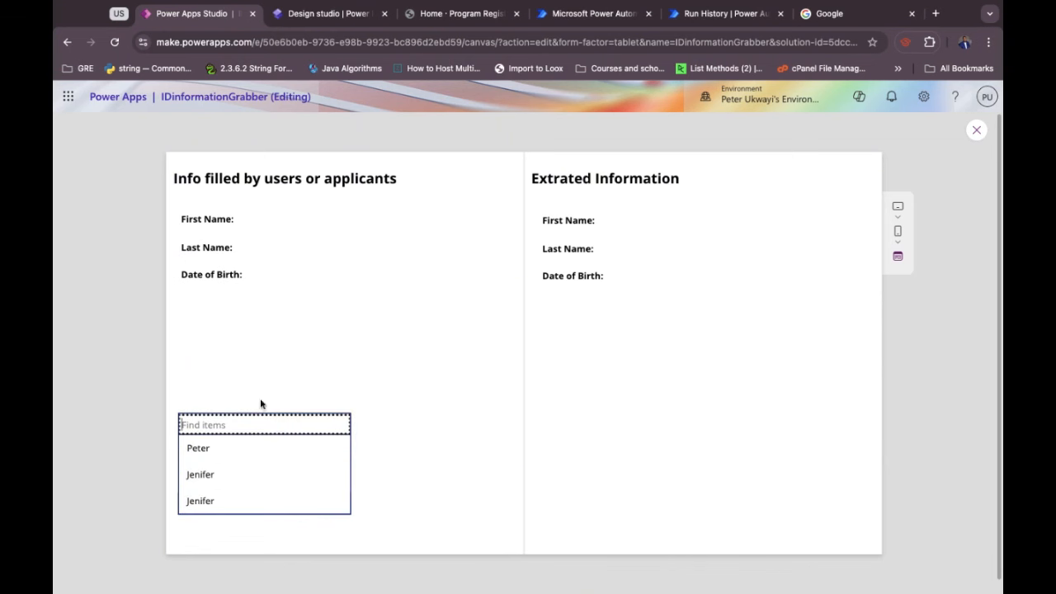
key(Escape)
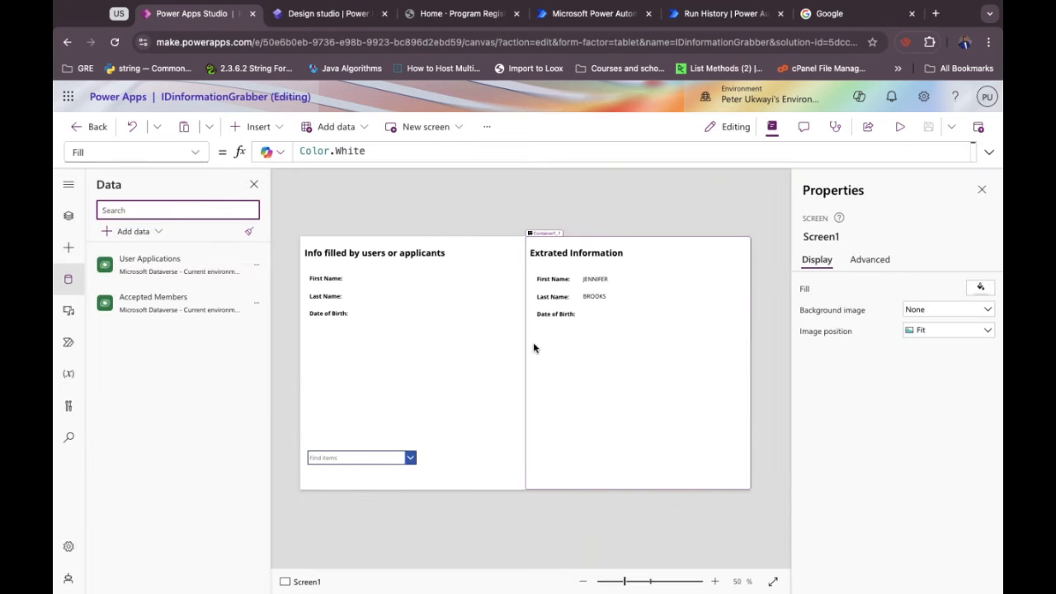
Select the applicant combo box and browse its property list for the selection setting.
click(375, 464)
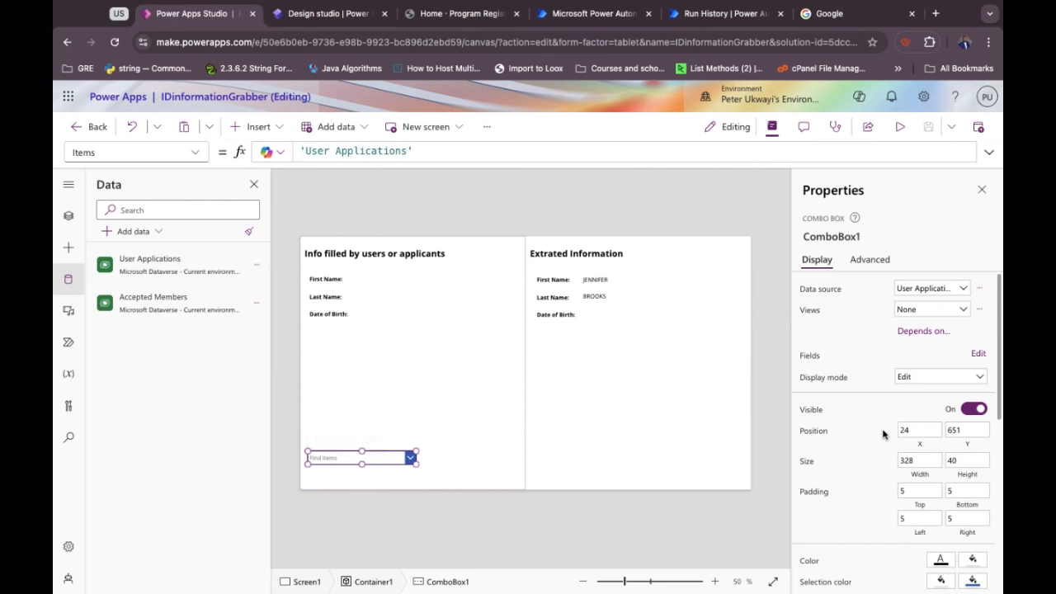
click(196, 156)
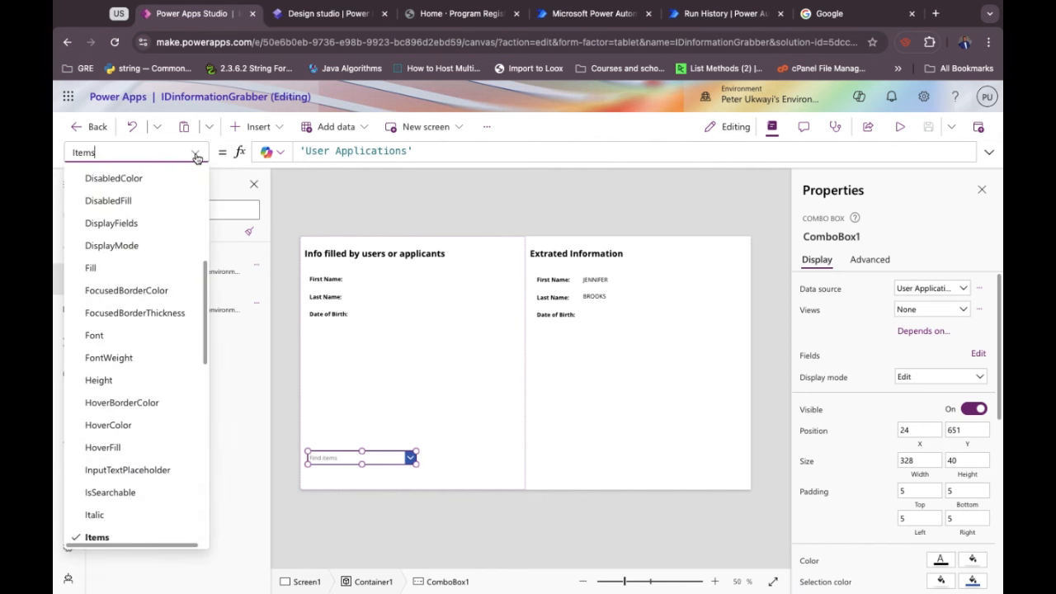
scroll(154, 336, down, 4)
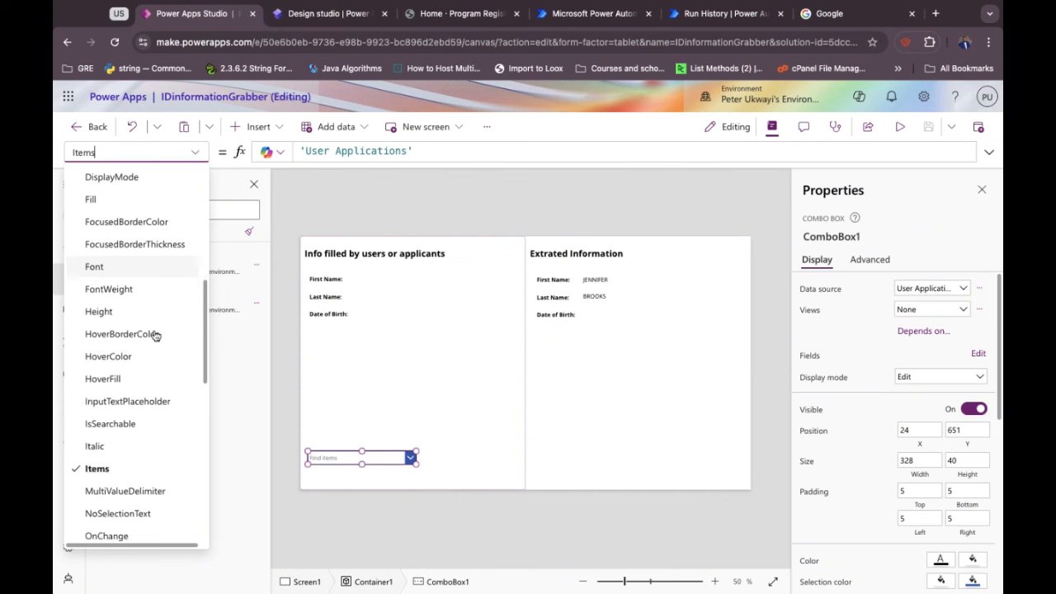
scroll(155, 334, down, 1)
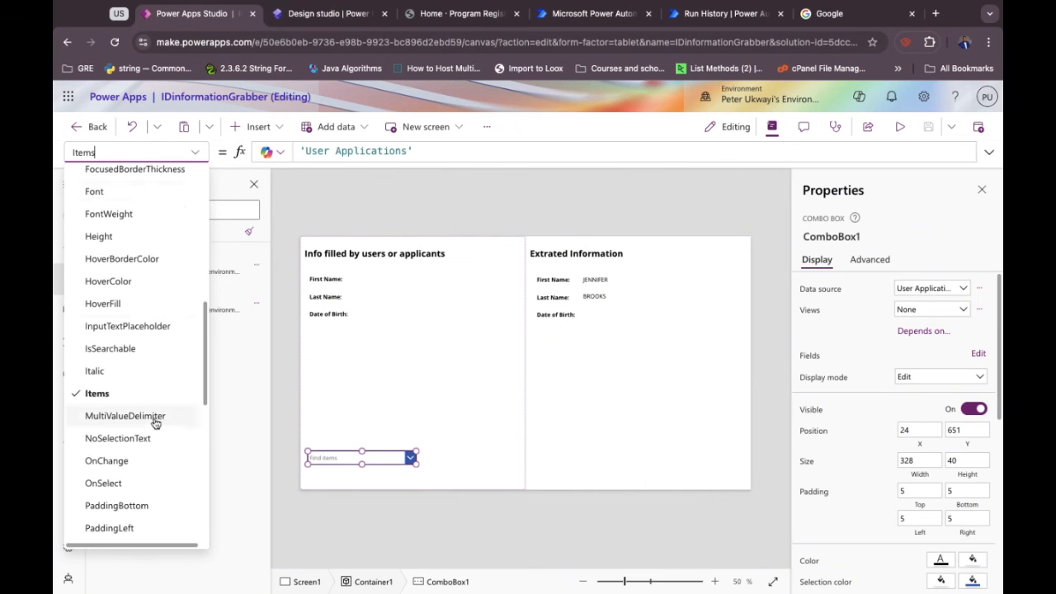
scroll(149, 424, down, 2)
scroll(151, 426, down, 9)
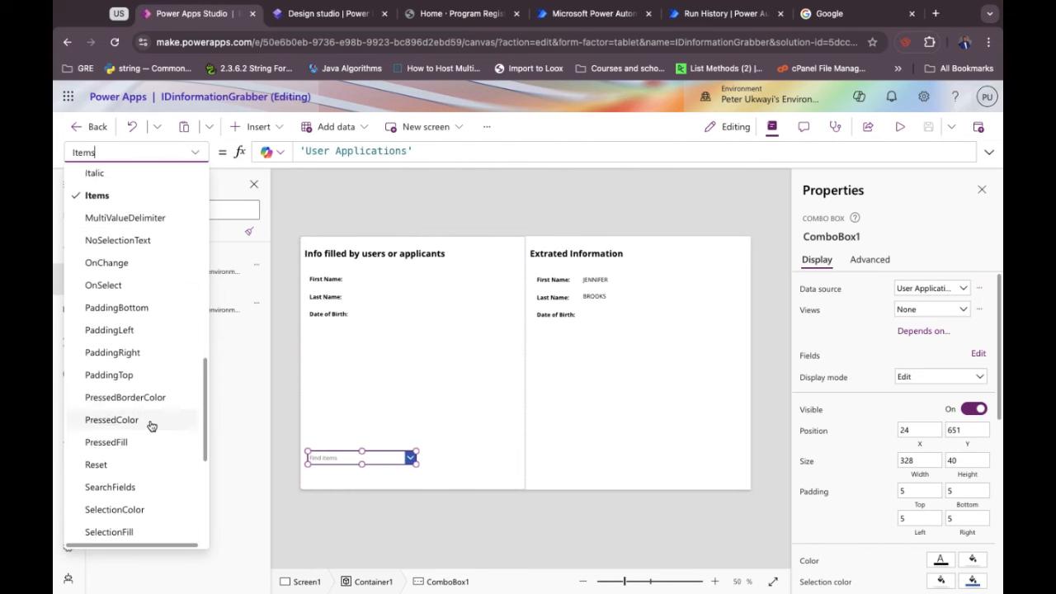
scroll(149, 425, down, 2)
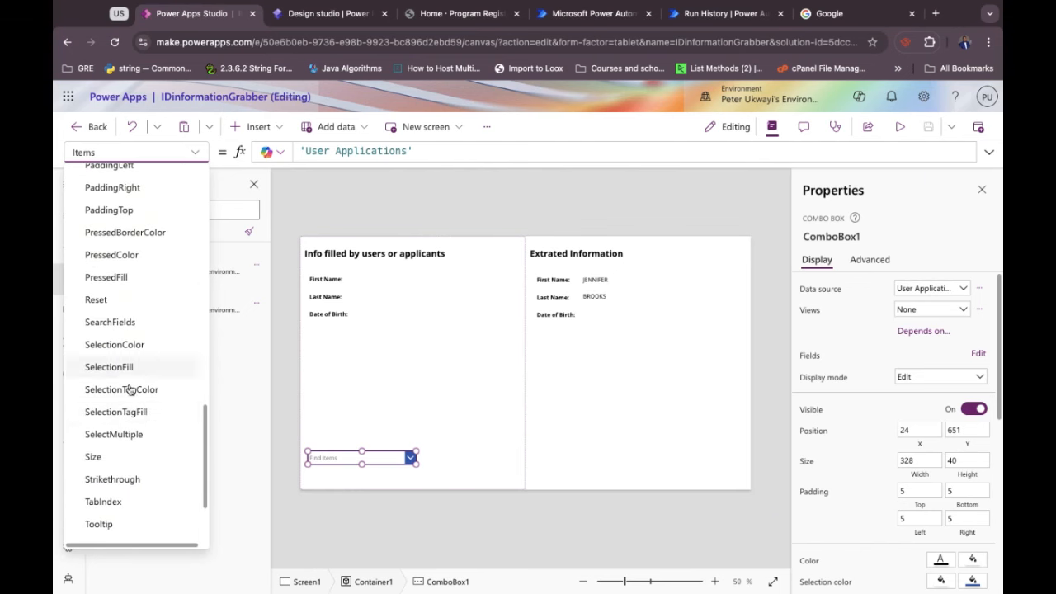
scroll(145, 441, down, 2)
scroll(145, 445, down, 2)
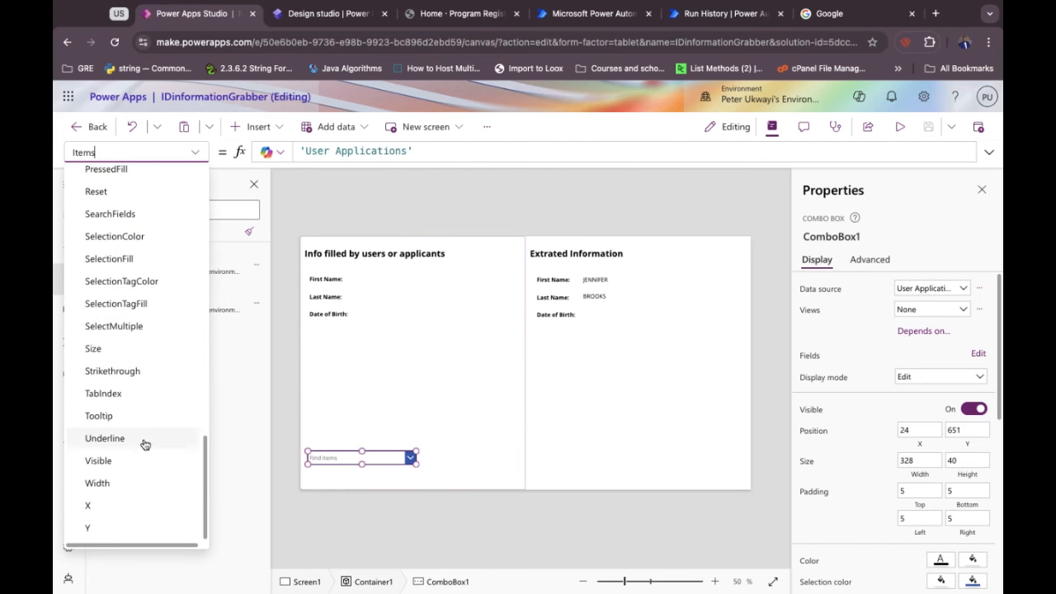
scroll(145, 445, up, 20)
scroll(145, 445, up, 5)
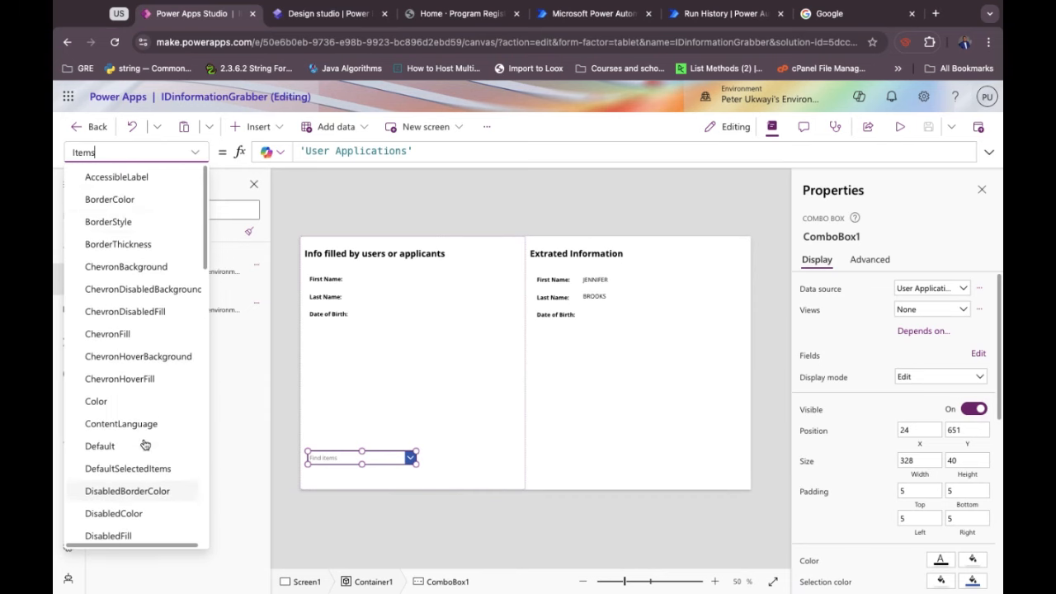
Search for SelectMultiple and change its value from true to false.
key(super+a)
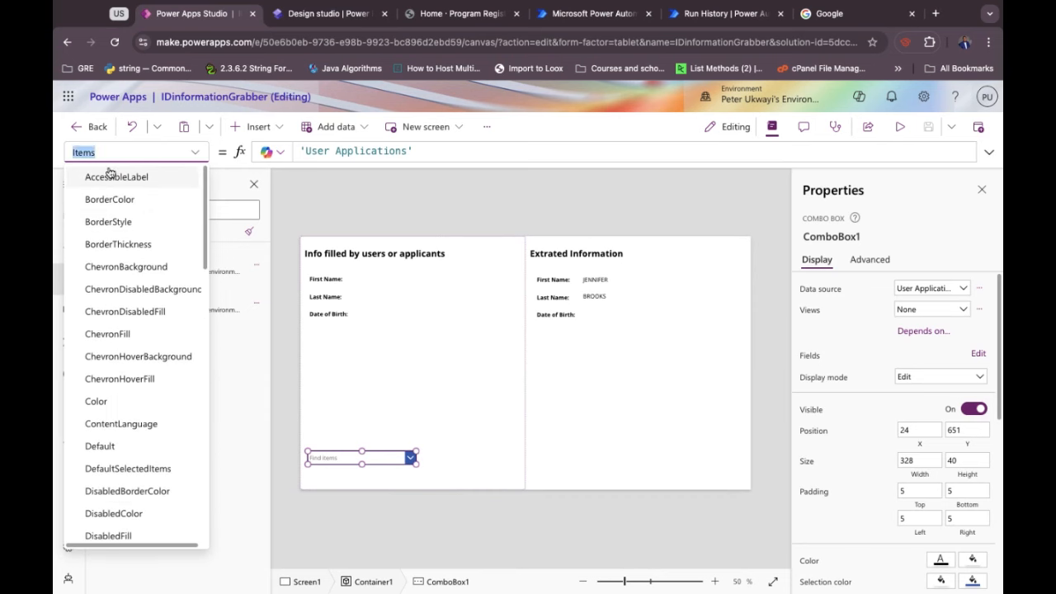
text(mu)
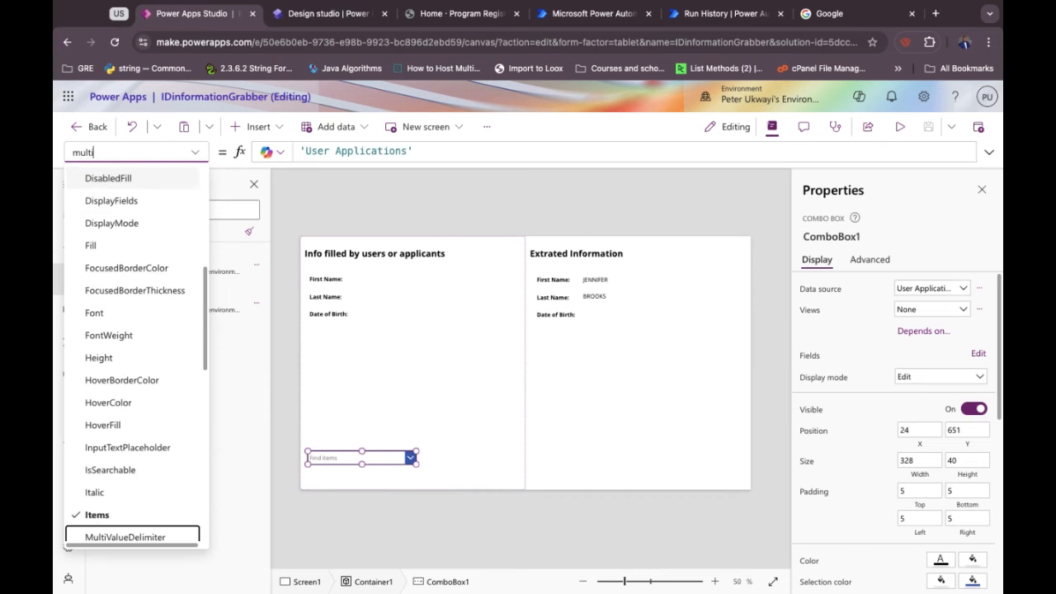
text(lti)
scroll(117, 408, down, 4)
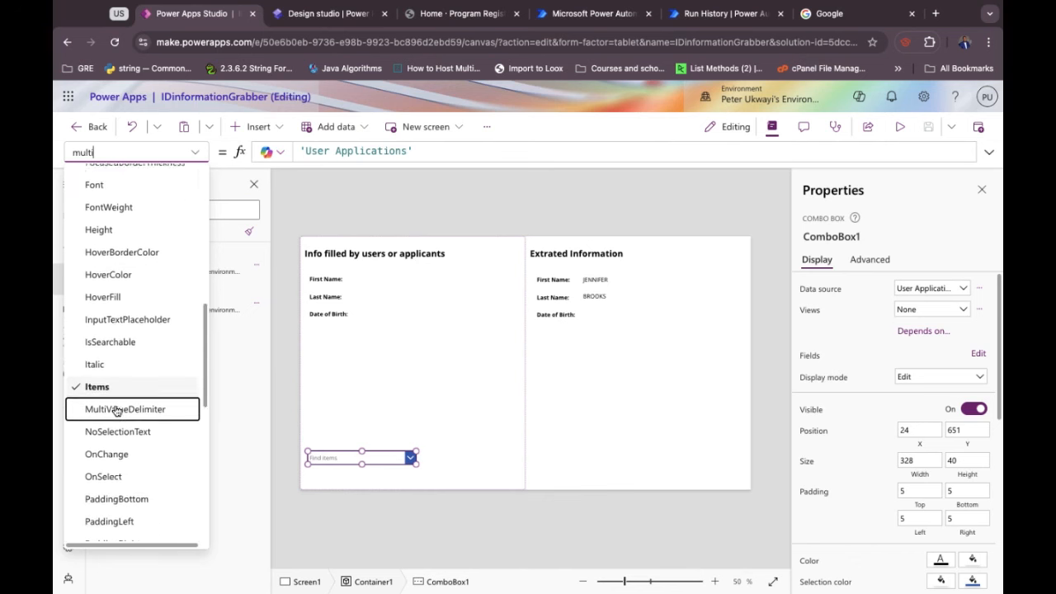
scroll(117, 410, down, 4)
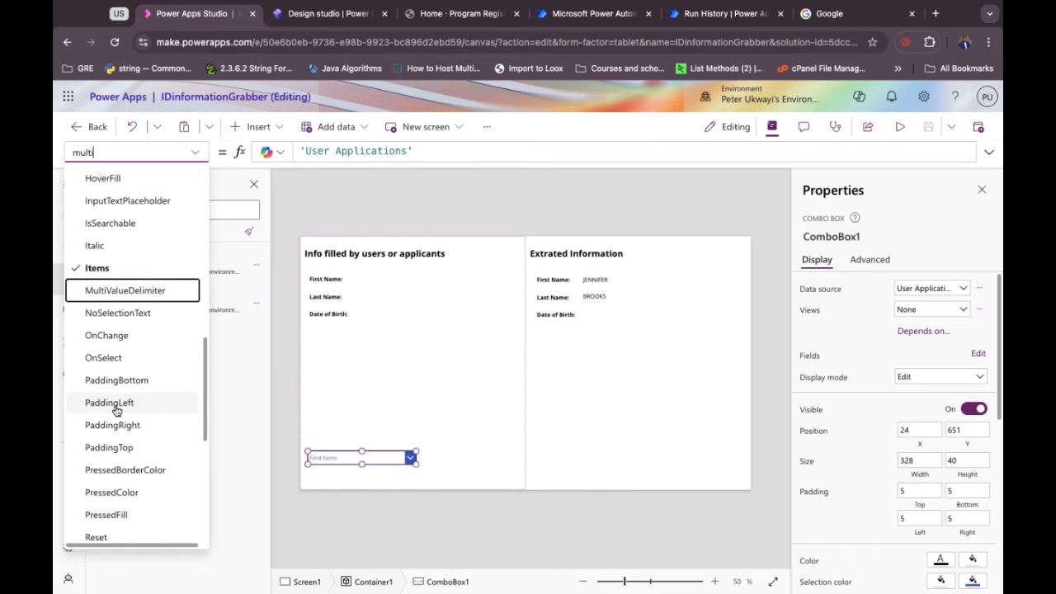
scroll(117, 410, down, 3)
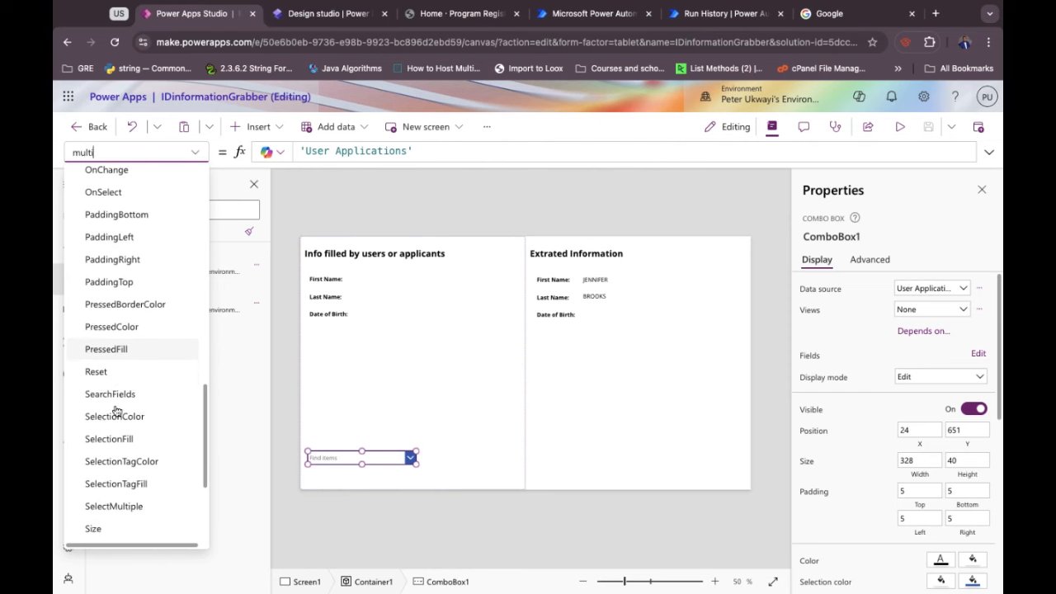
scroll(117, 410, down, 3)
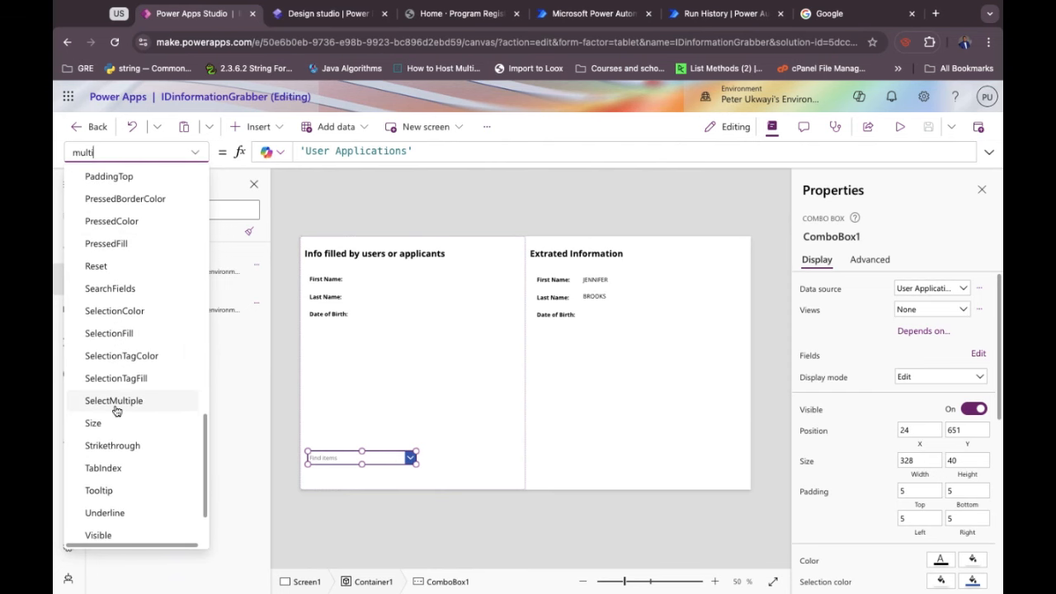
click(115, 408)
double_click(311, 151)
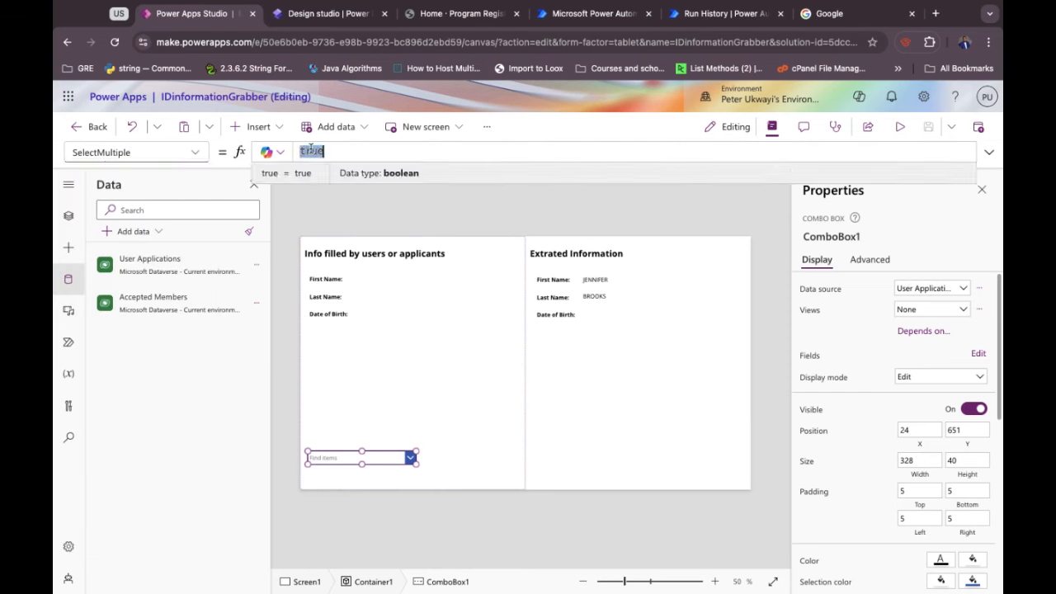
text(false)
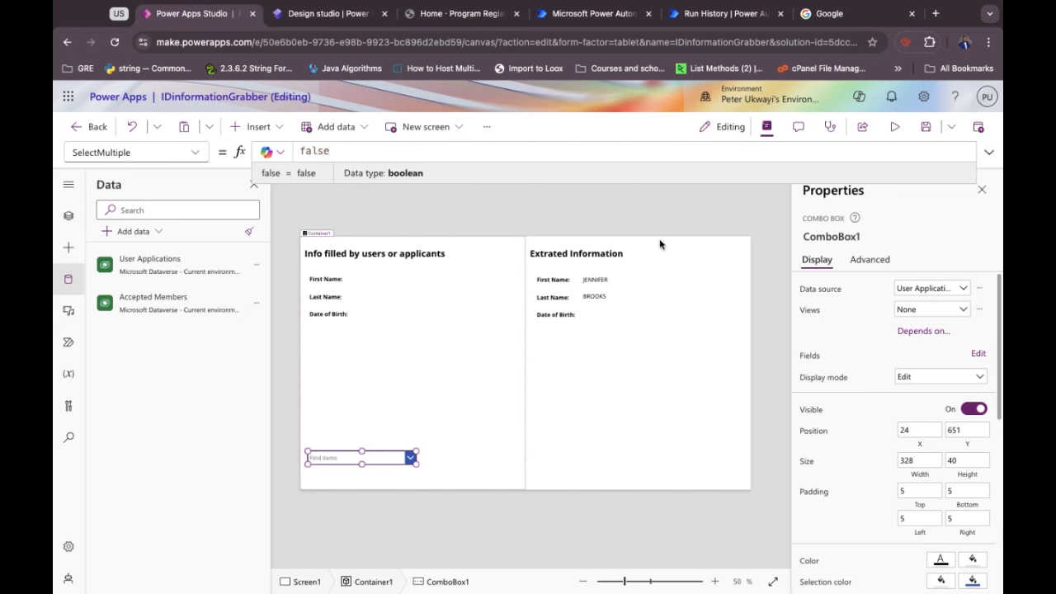
click(897, 131)
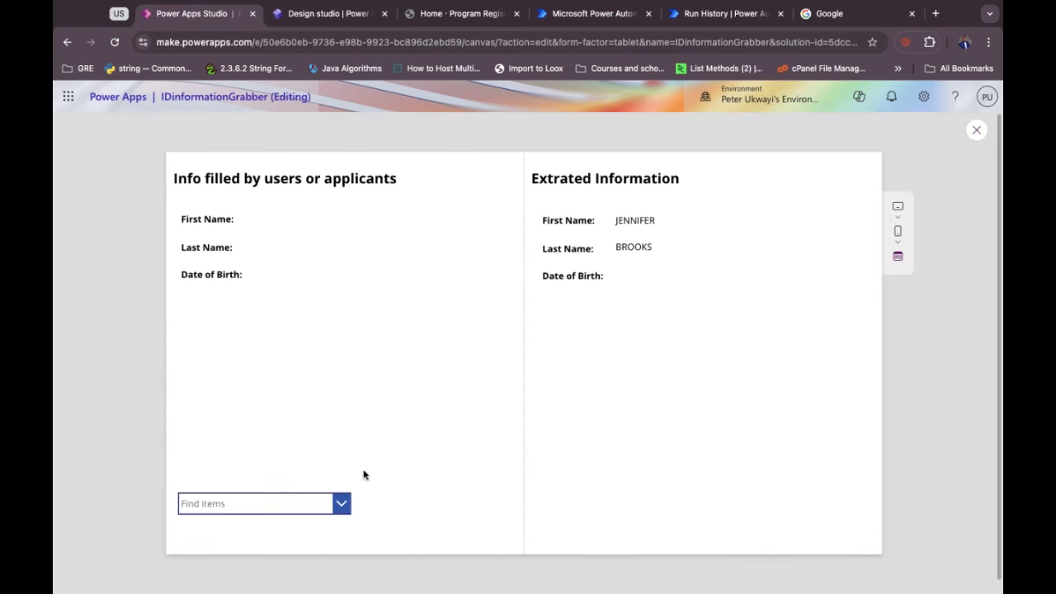
click(344, 504)
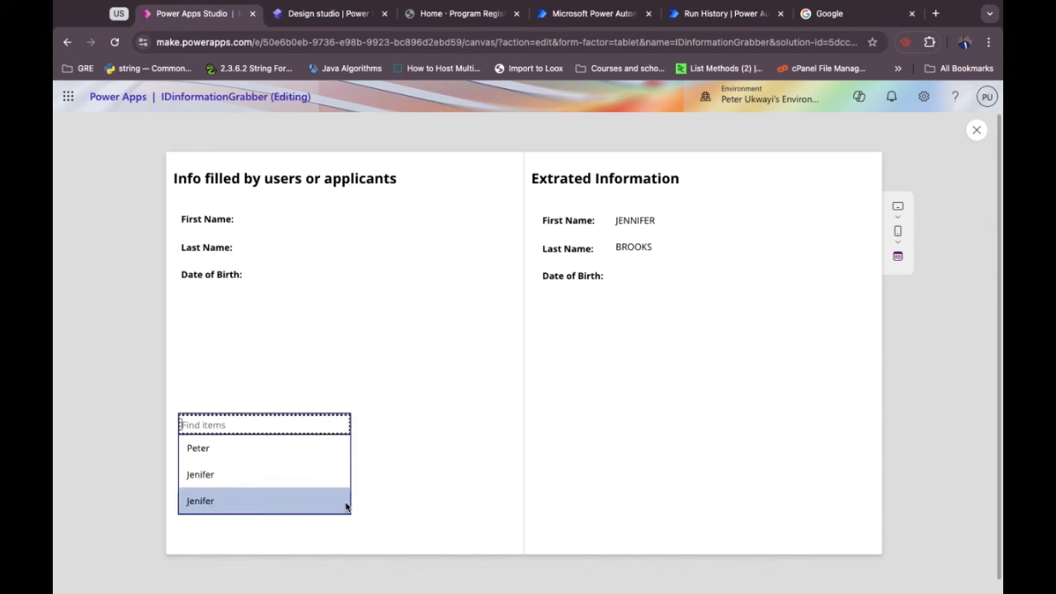
click(248, 475)
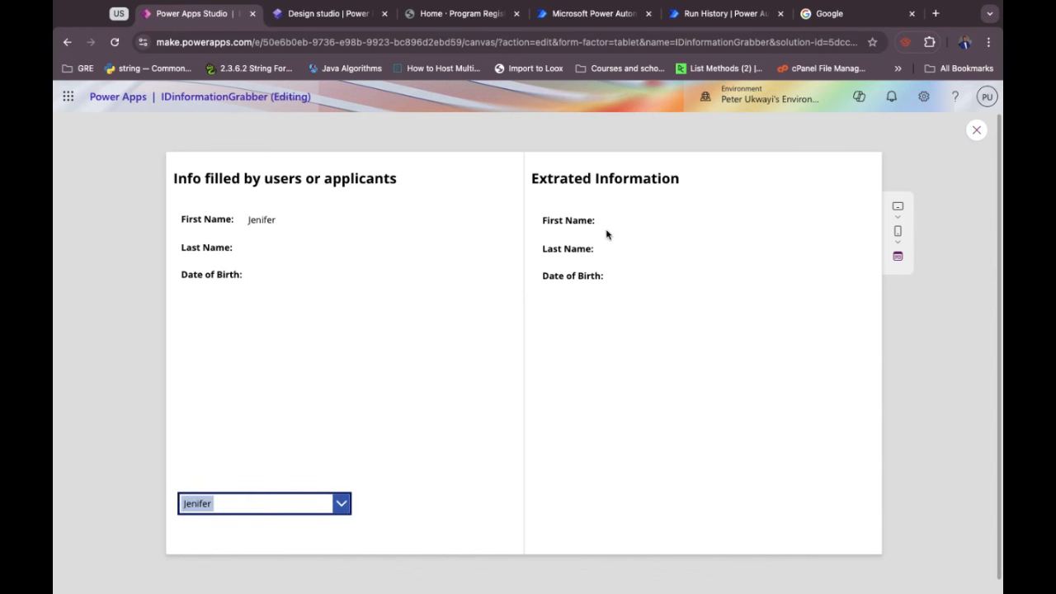
click(341, 502)
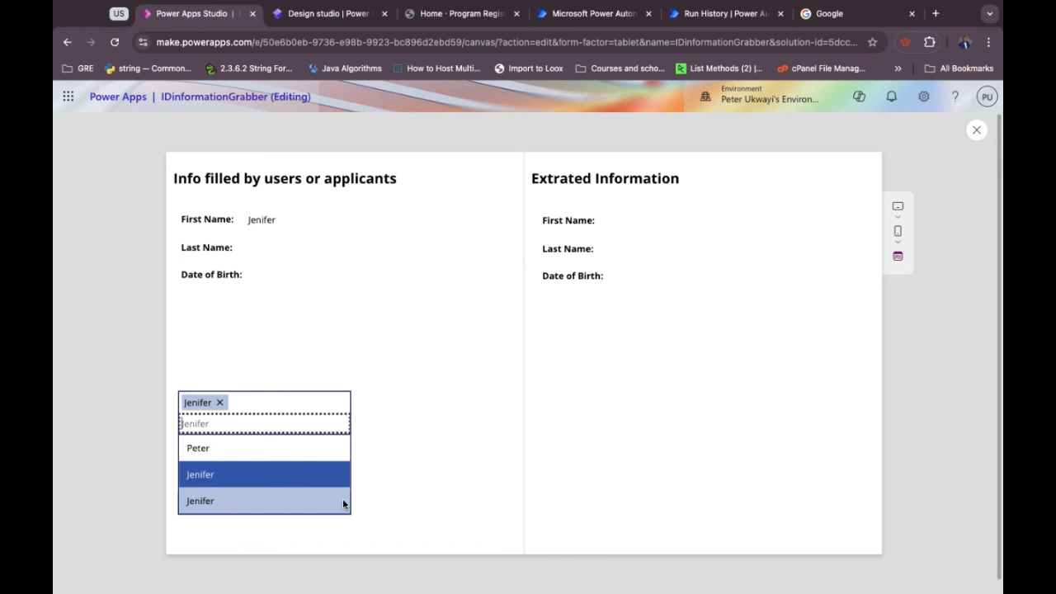
click(229, 448)
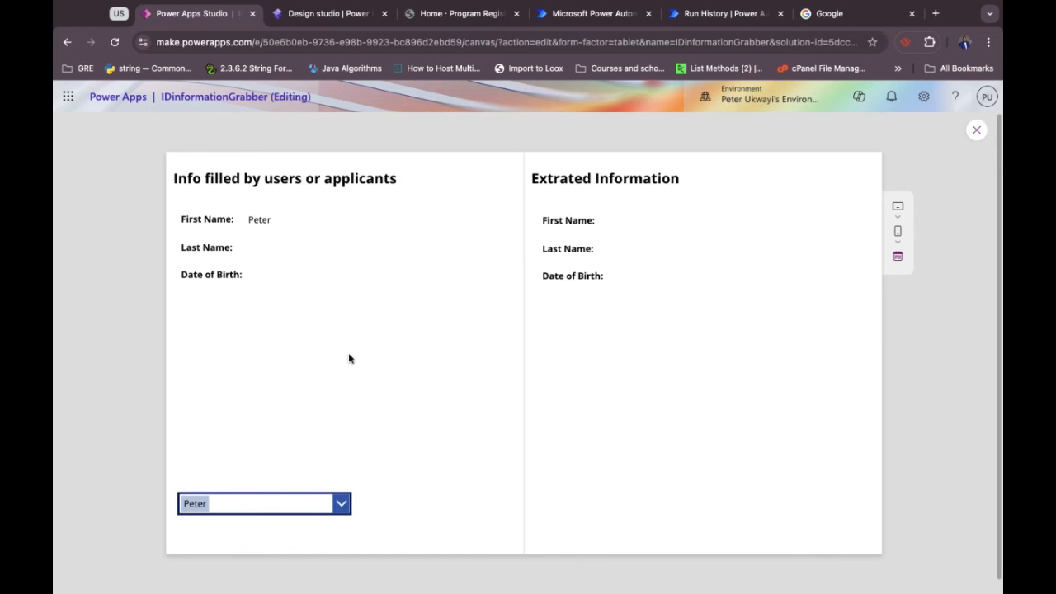
click(341, 503)
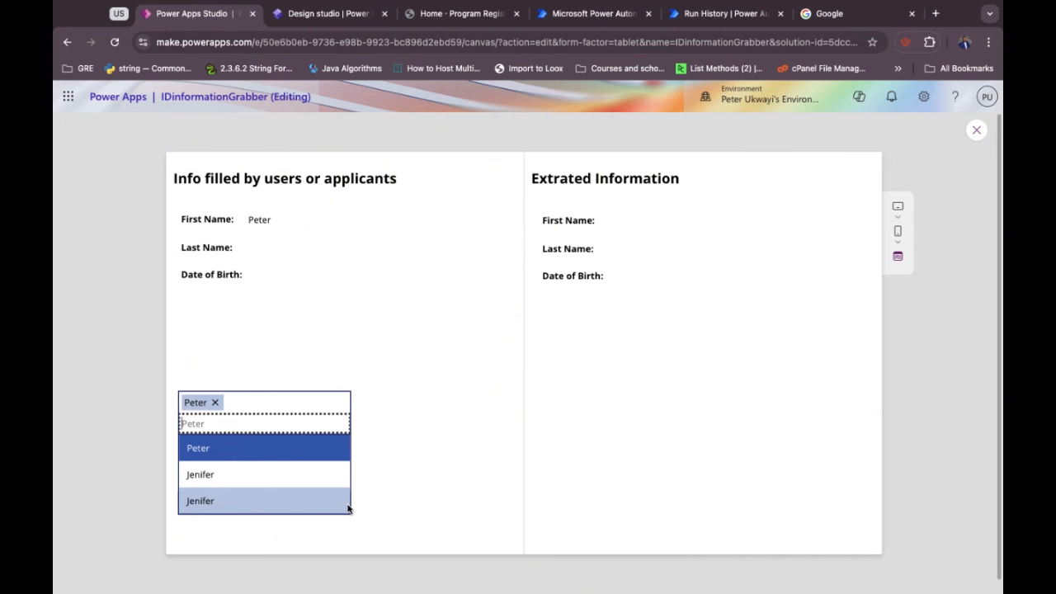
click(238, 479)
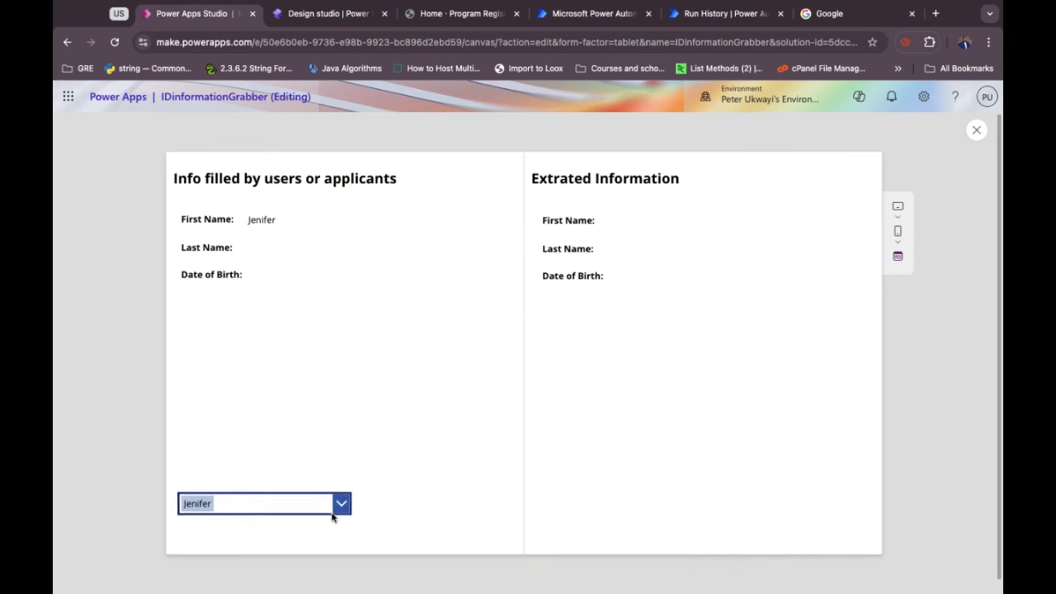
click(340, 503)
click(269, 505)
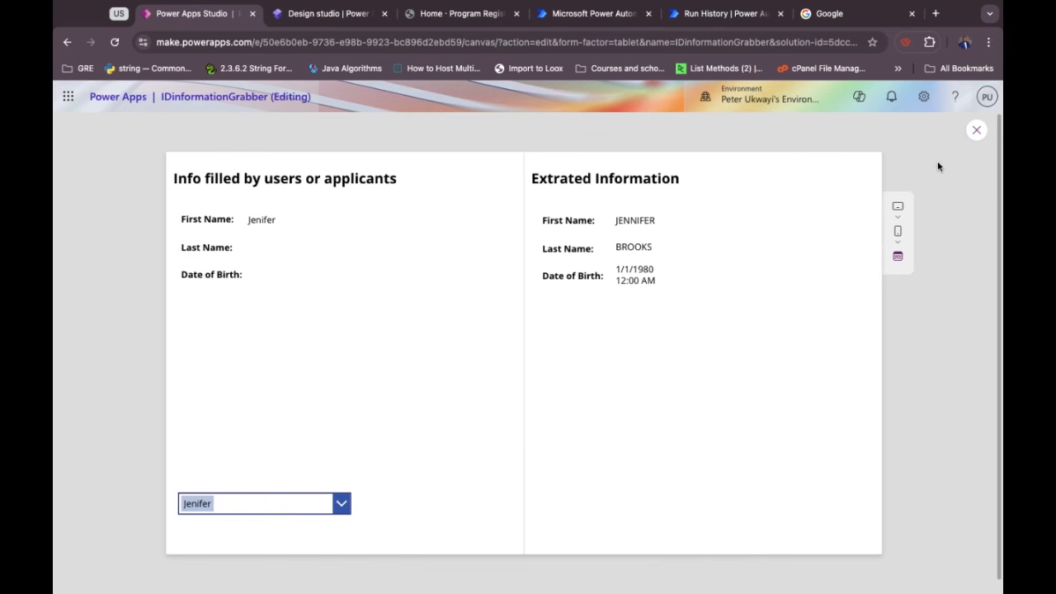
Trim Image1's formula to ComboBox1.Selected.IdentityDocument, dropping .Full, and rerun the preview.
click(975, 136)
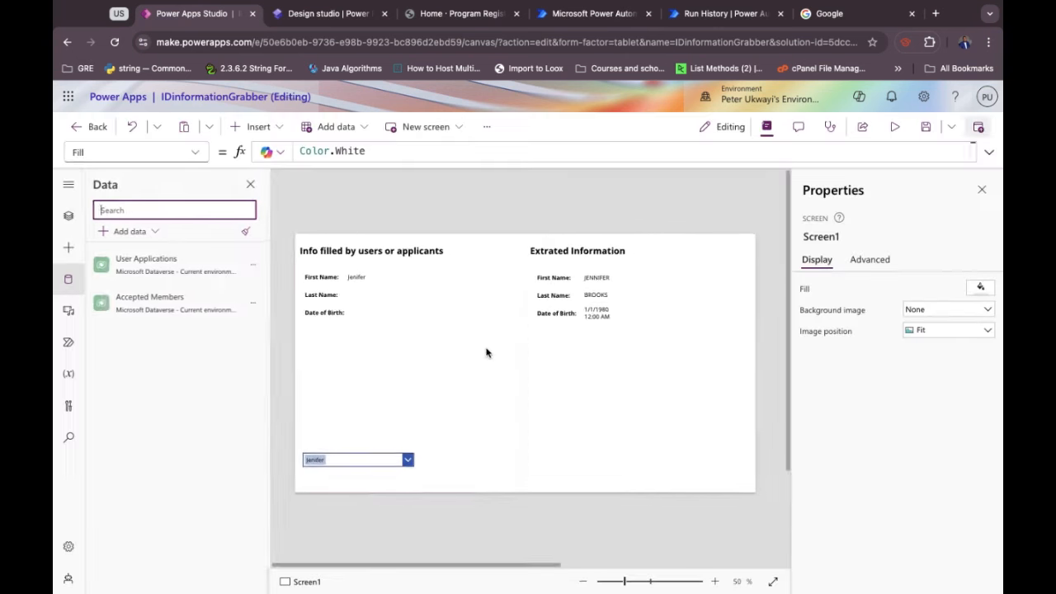
click(387, 409)
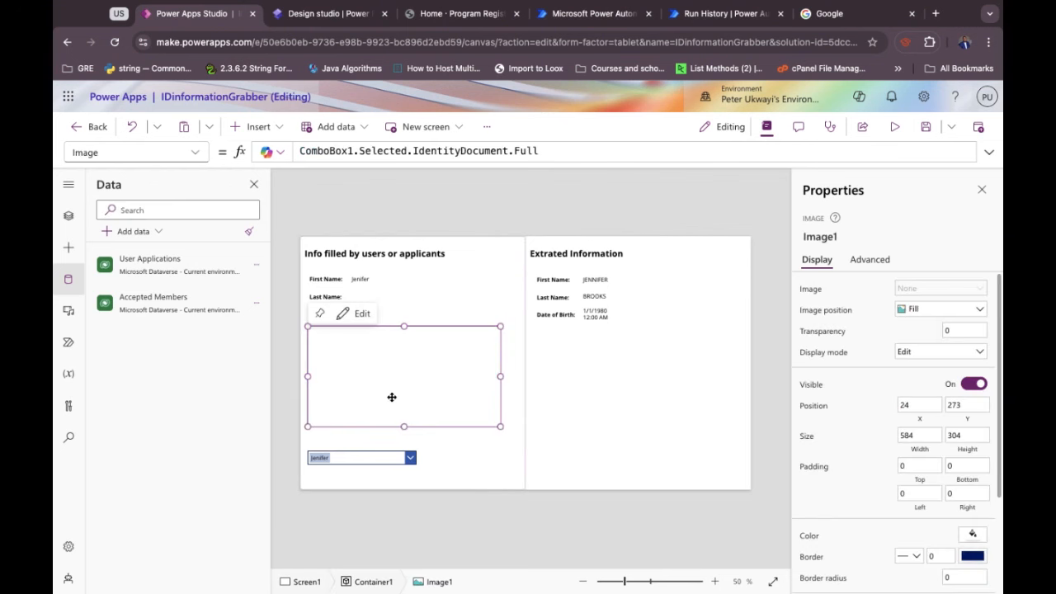
double_click(524, 151)
key(BackSpace)
key(BackSpace)
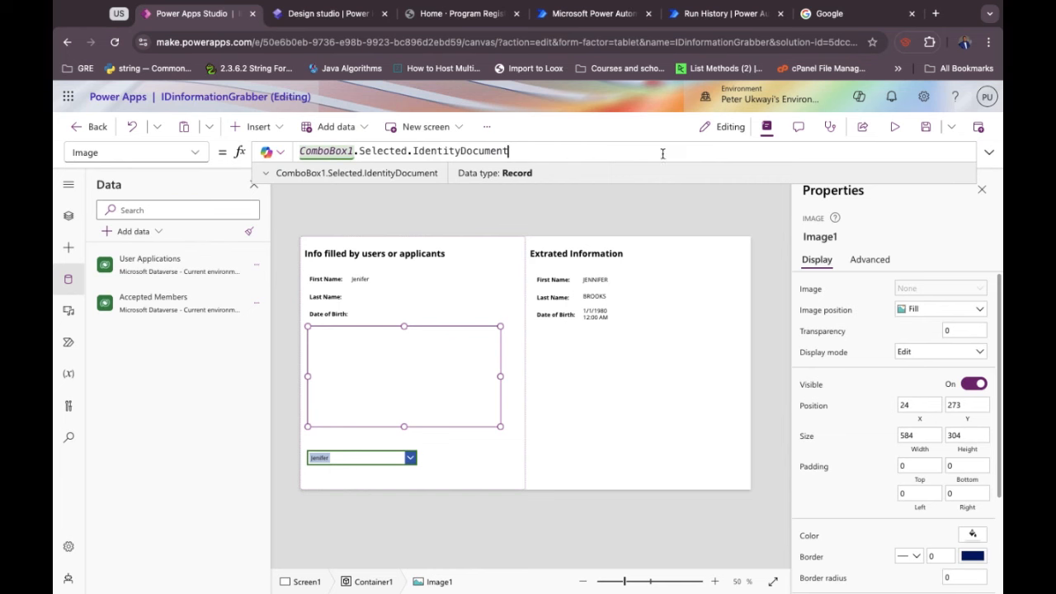
click(895, 127)
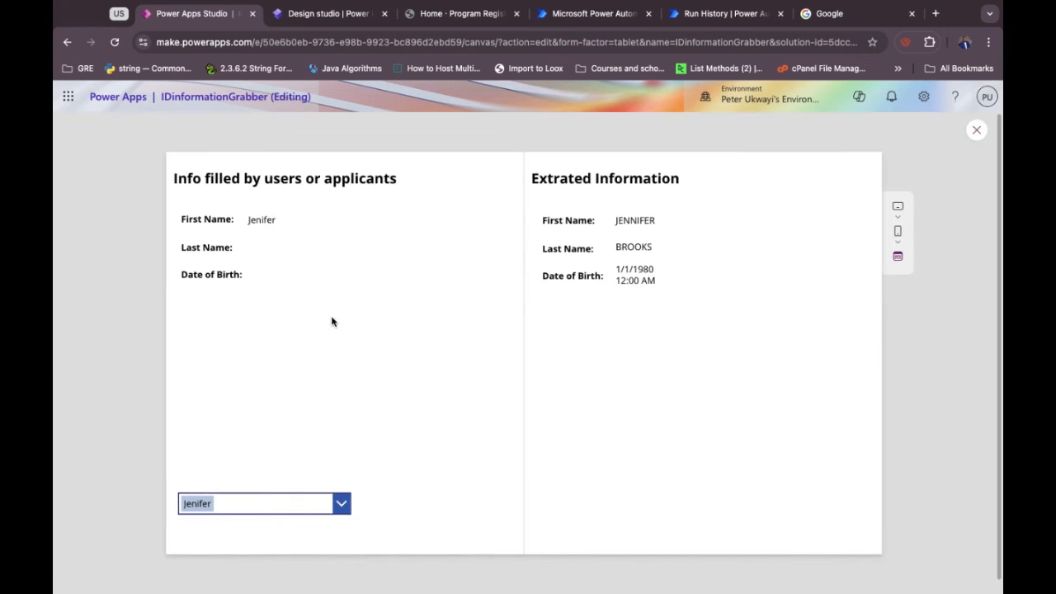
Exit preview and refresh the User Applications data source, then reselect Image1.
click(978, 132)
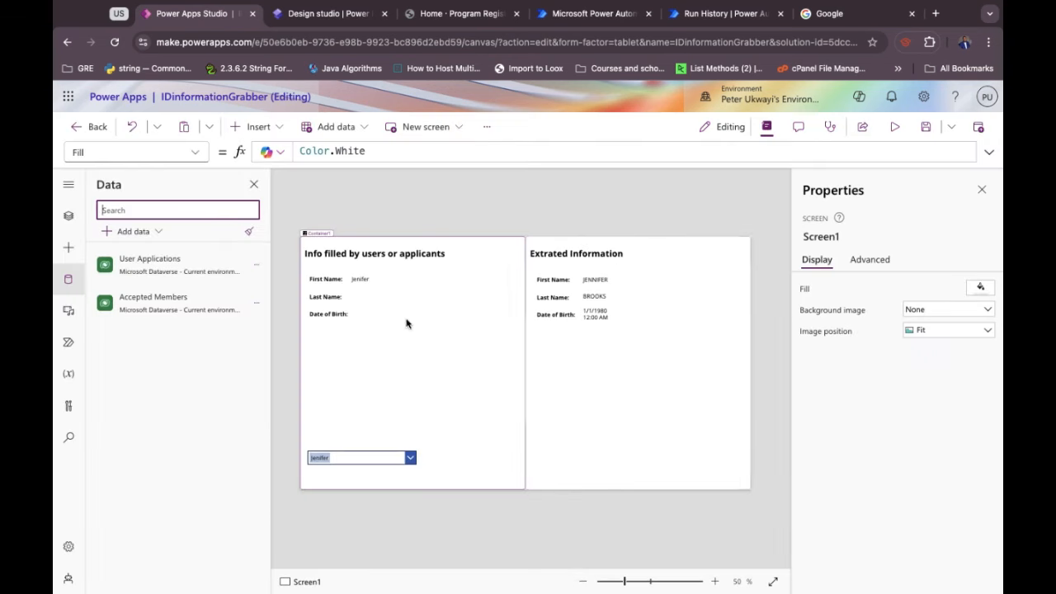
click(256, 267)
click(278, 321)
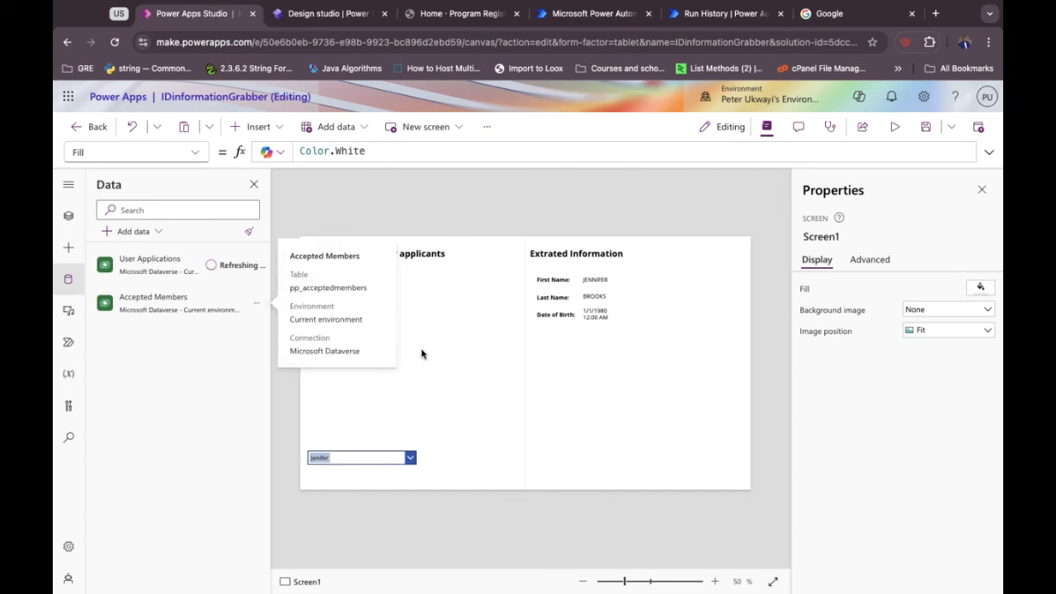
click(403, 382)
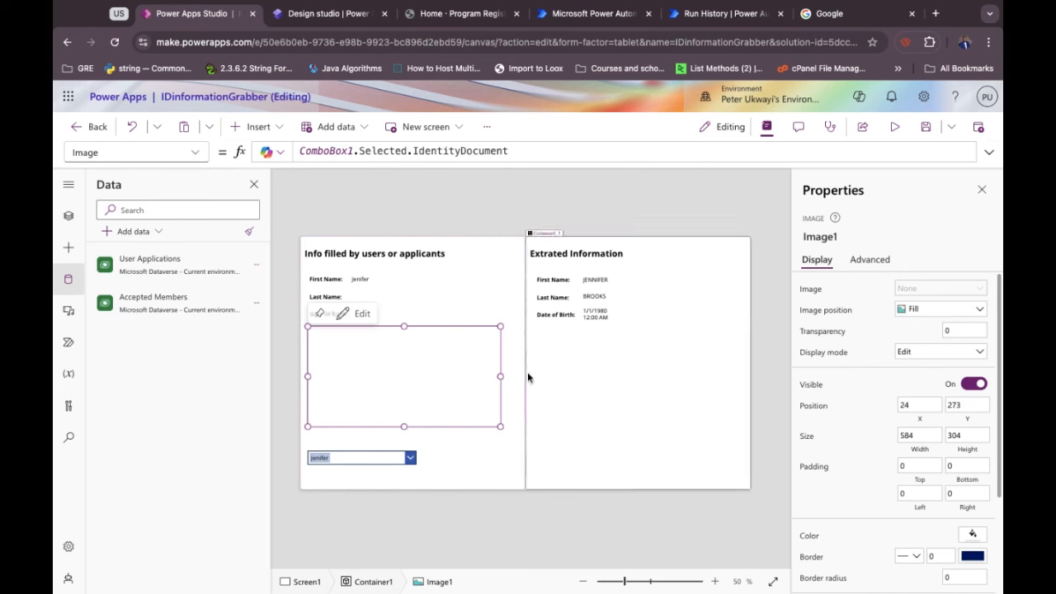
Keep Image1's position as Fill, re-append .Full to its formula, save, and reload the page.
click(914, 310)
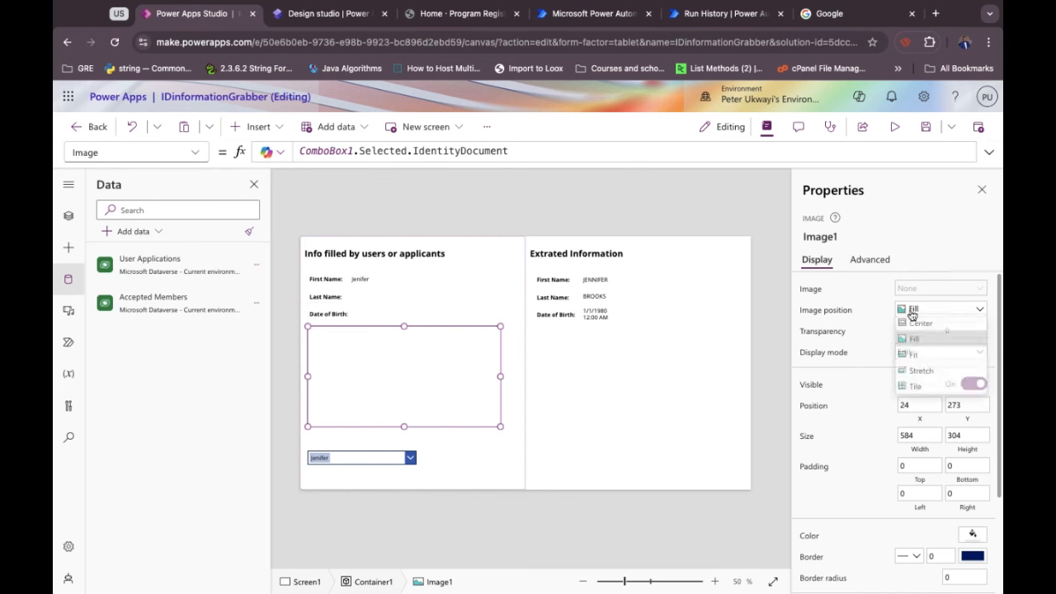
click(877, 285)
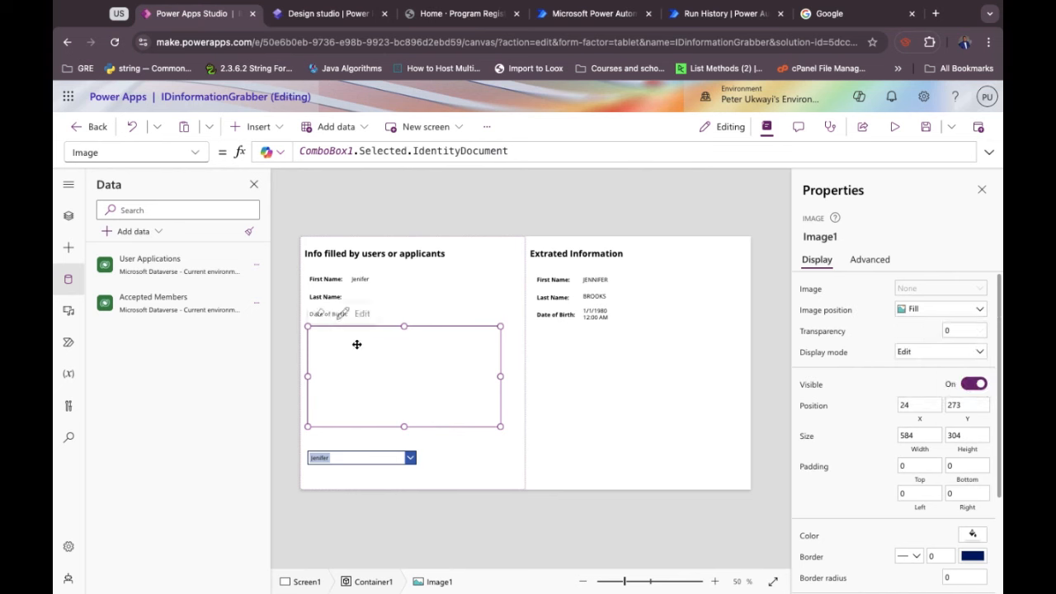
click(512, 151)
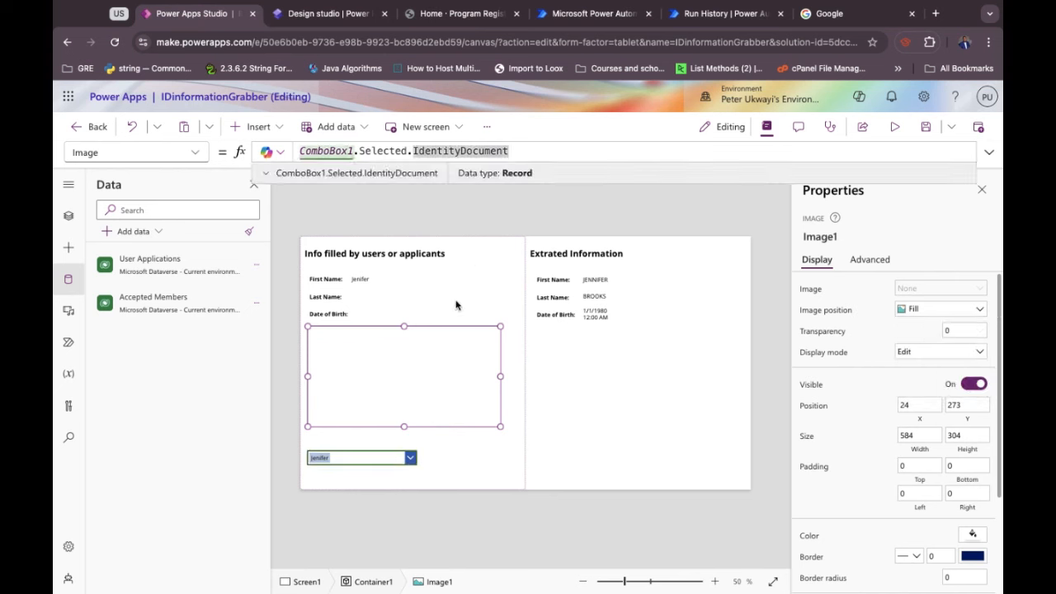
click(429, 368)
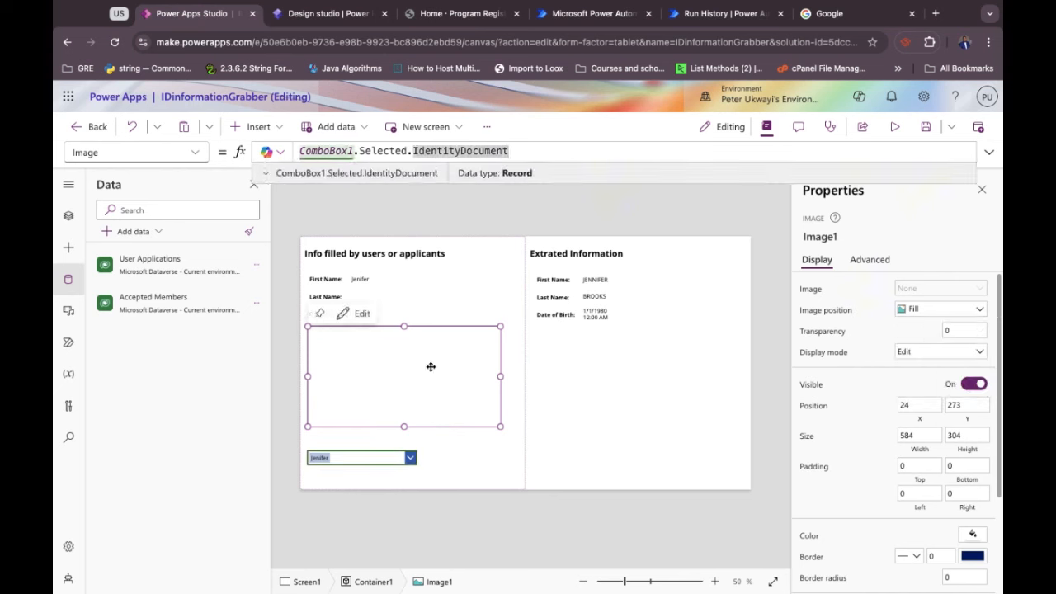
click(511, 151)
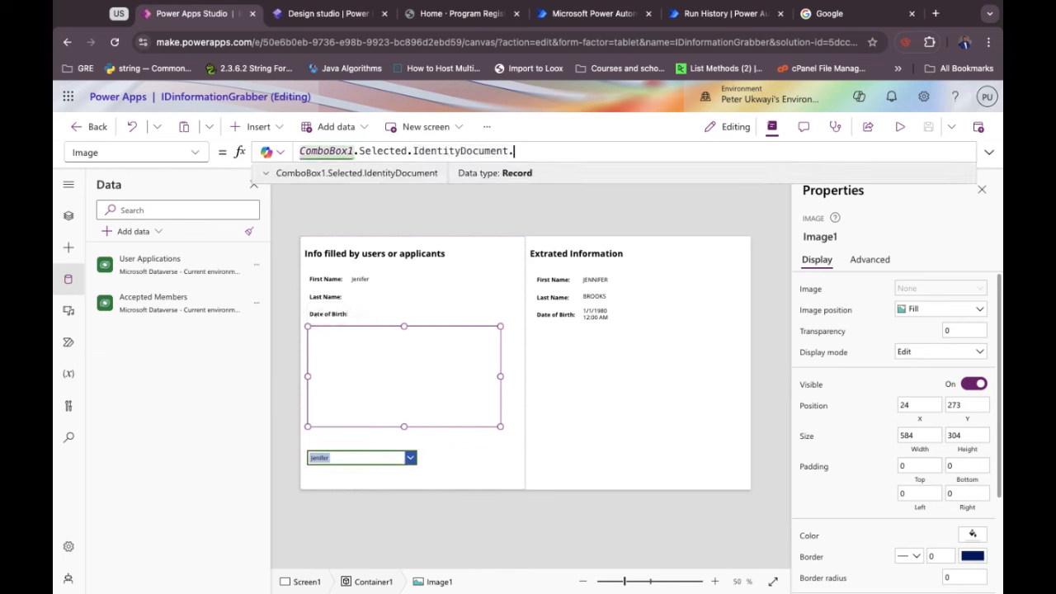
text(.Full)
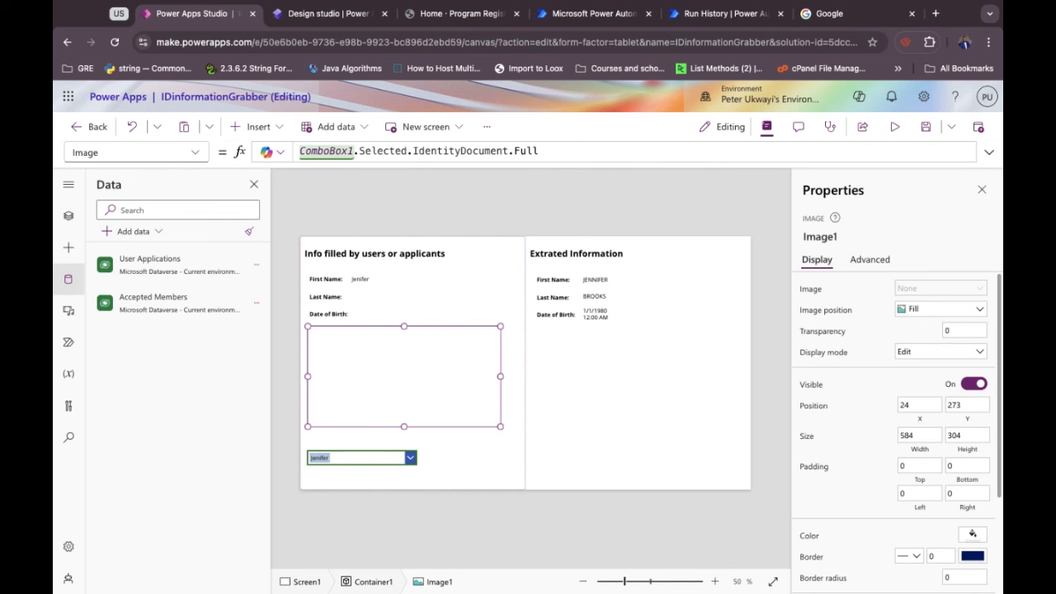
click(928, 129)
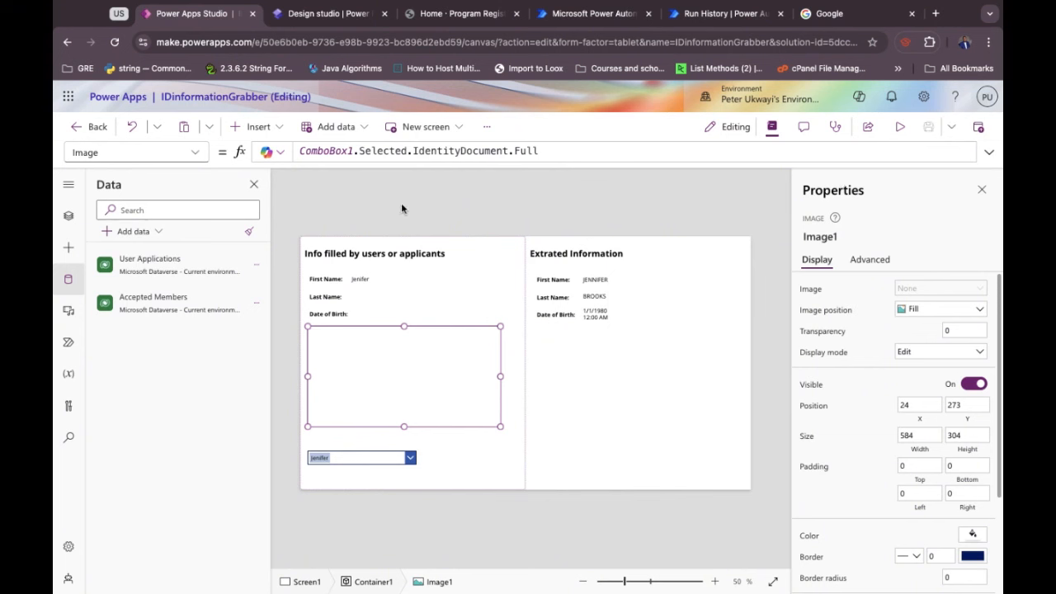
click(113, 45)
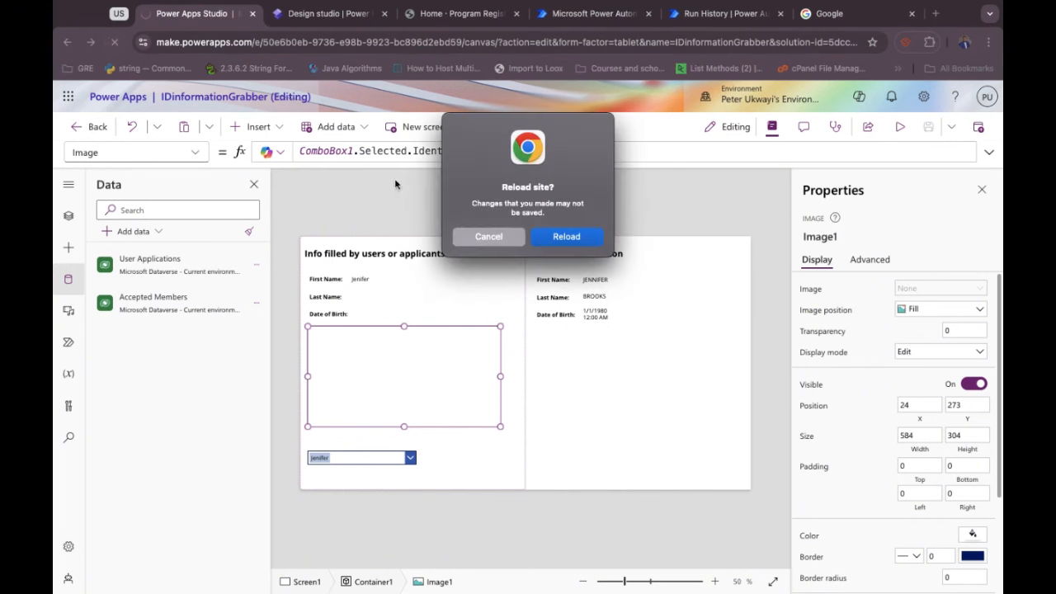
Confirm the reload, check the portal home page, close the Sign in tab, and open Design studio.
click(562, 237)
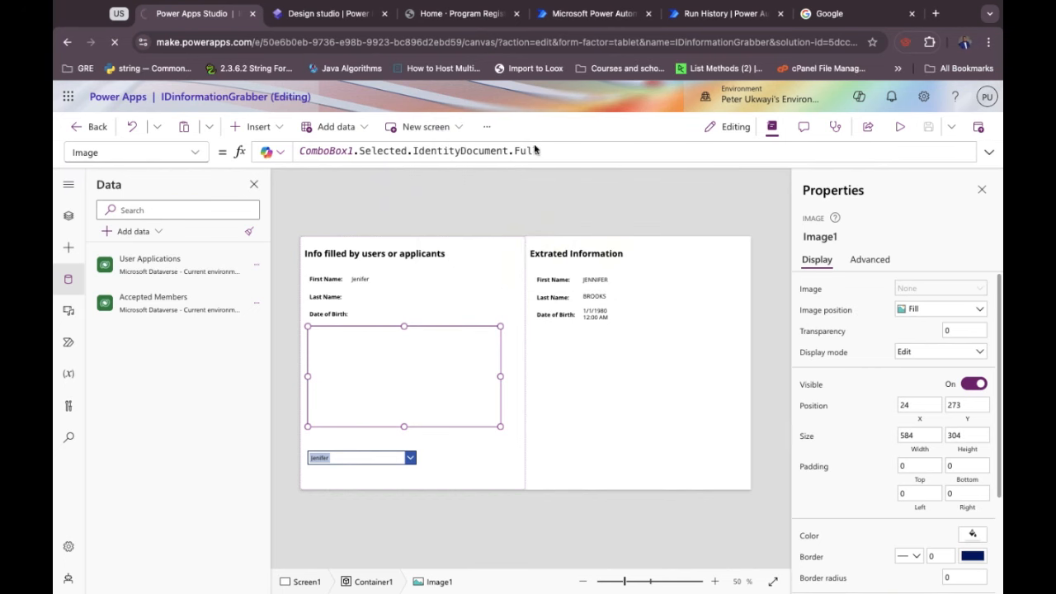
click(453, 17)
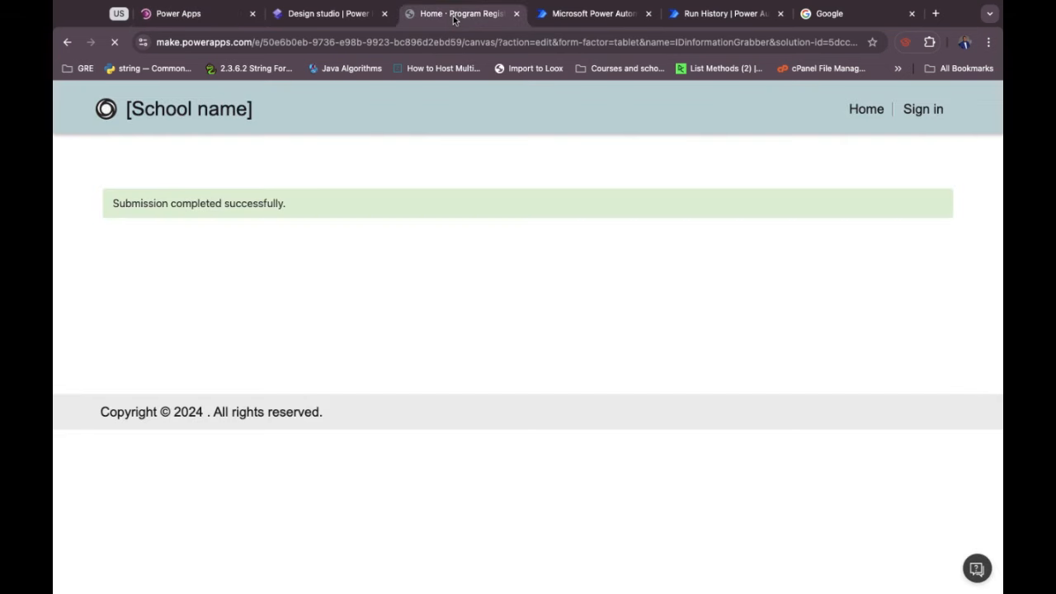
click(858, 115)
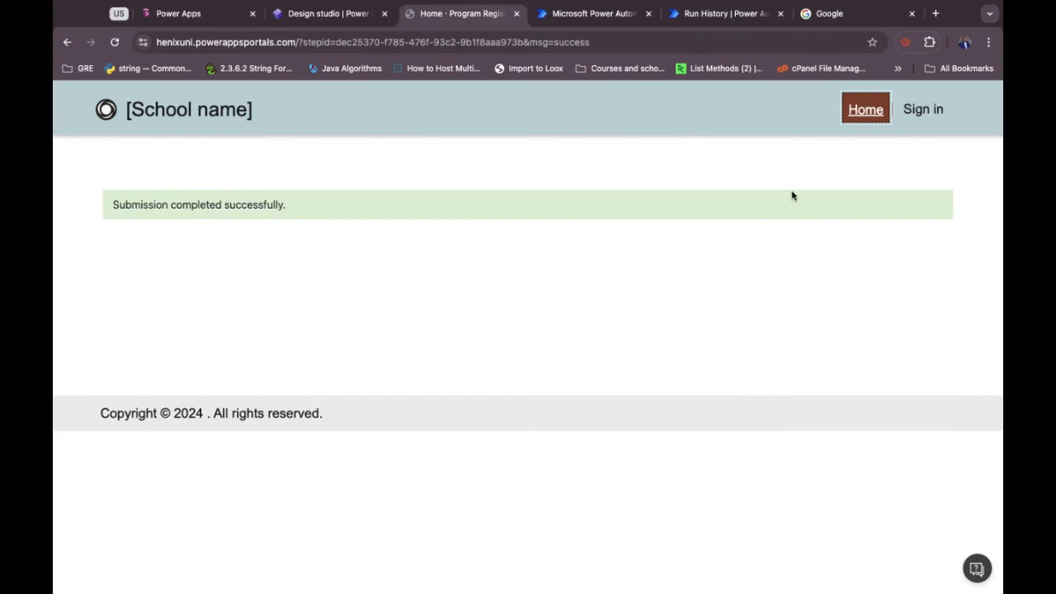
click(866, 110)
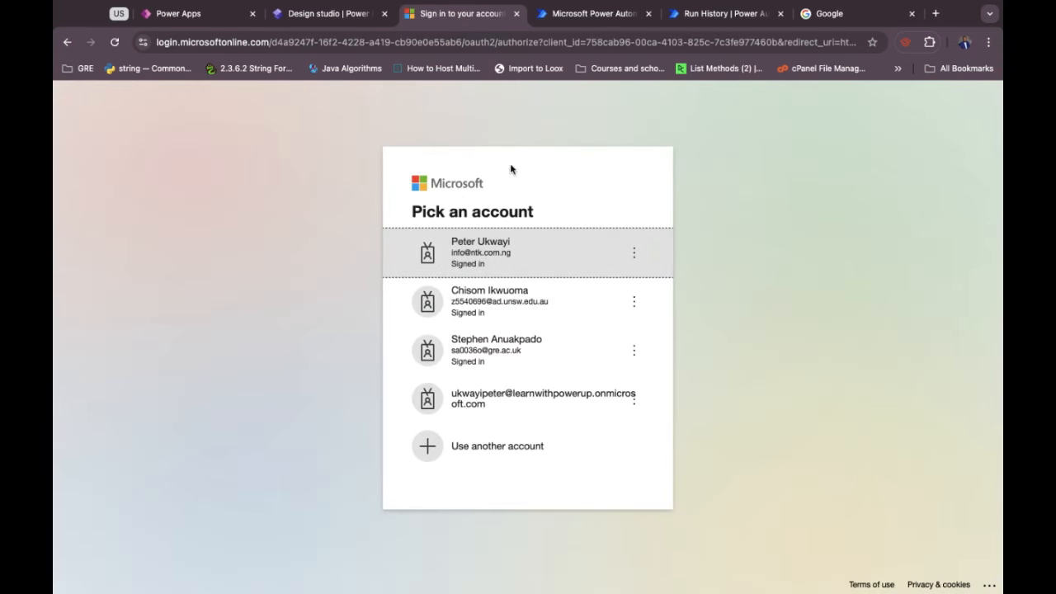
click(516, 14)
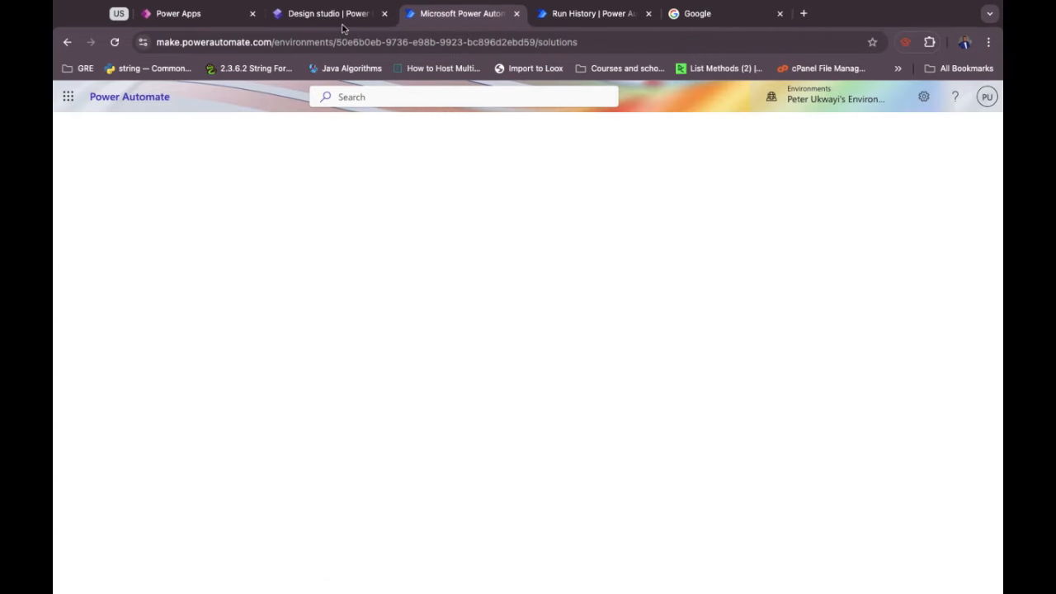
click(341, 21)
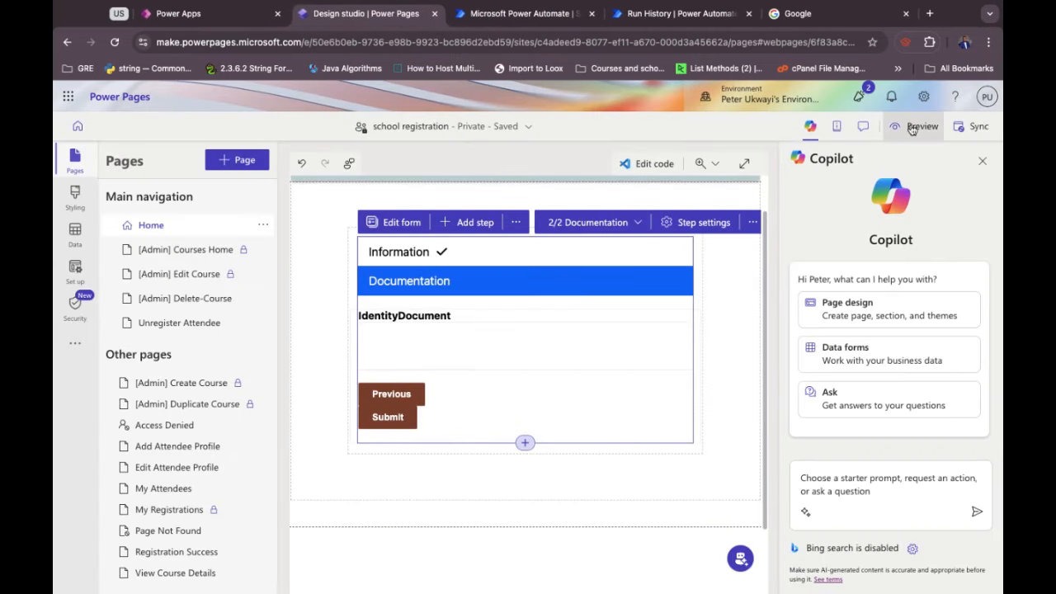
Close both Power Automate tabs and bring up the Program Registration portal's blank Information form.
click(918, 126)
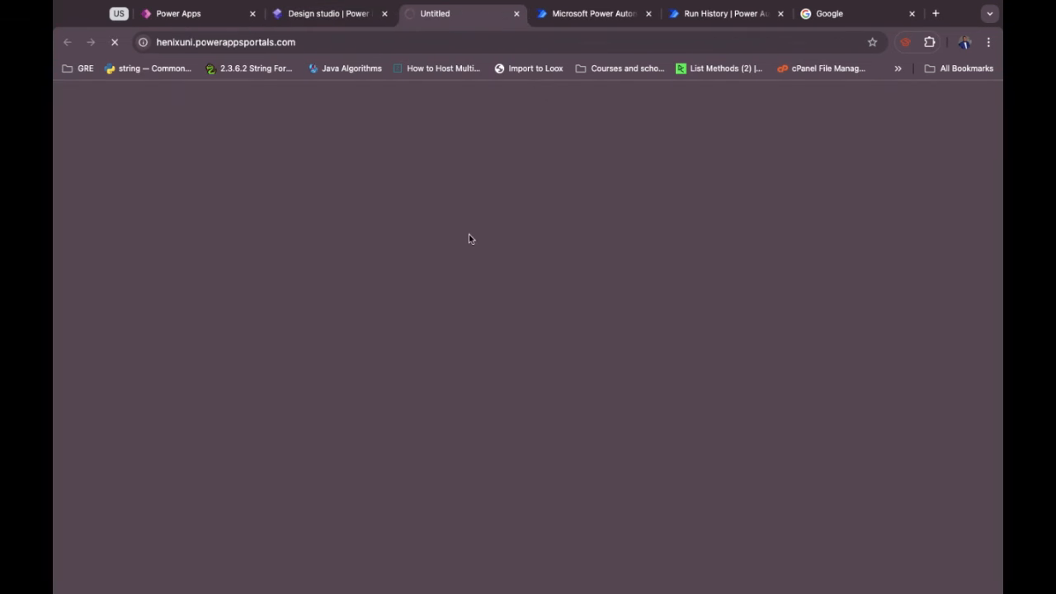
click(198, 23)
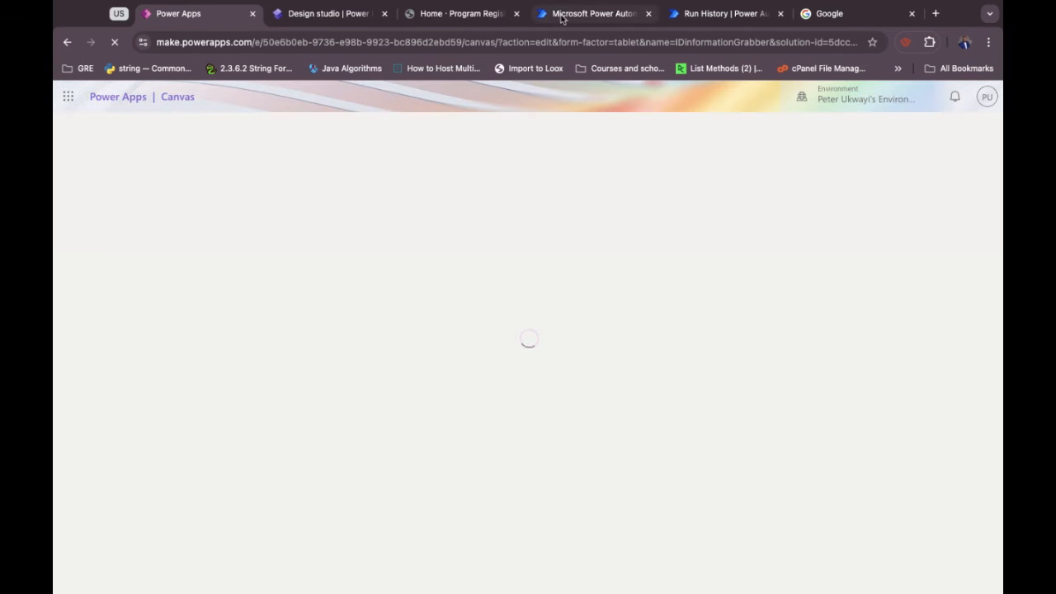
click(562, 16)
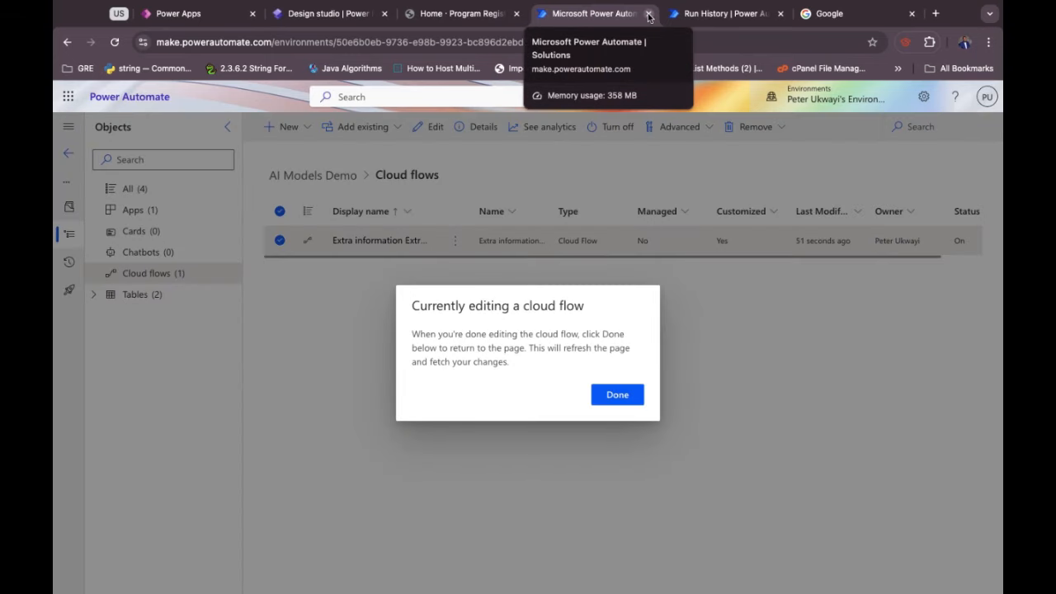
click(734, 13)
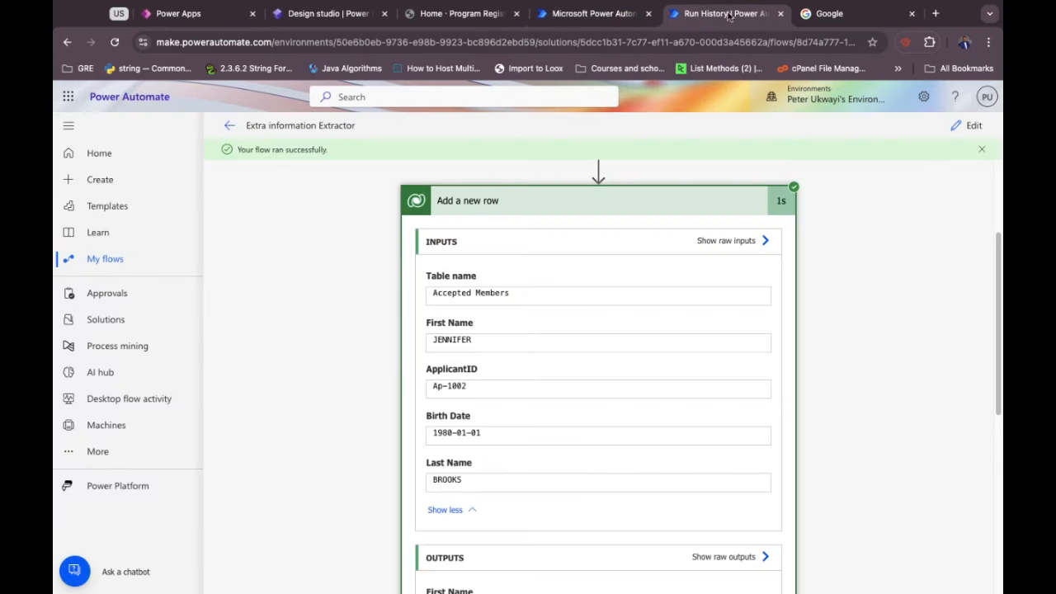
click(780, 13)
click(648, 14)
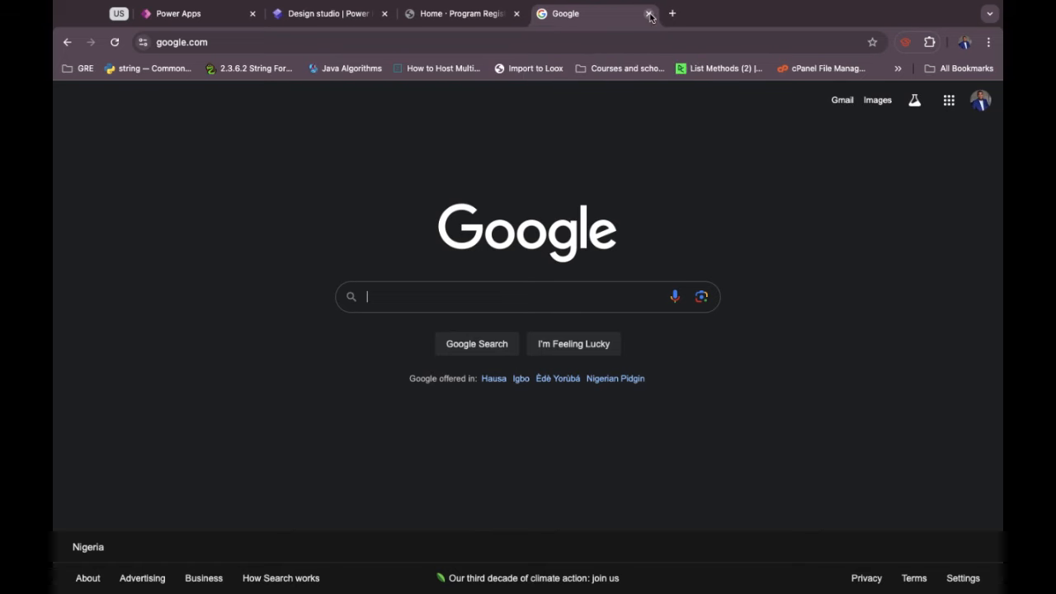
click(453, 14)
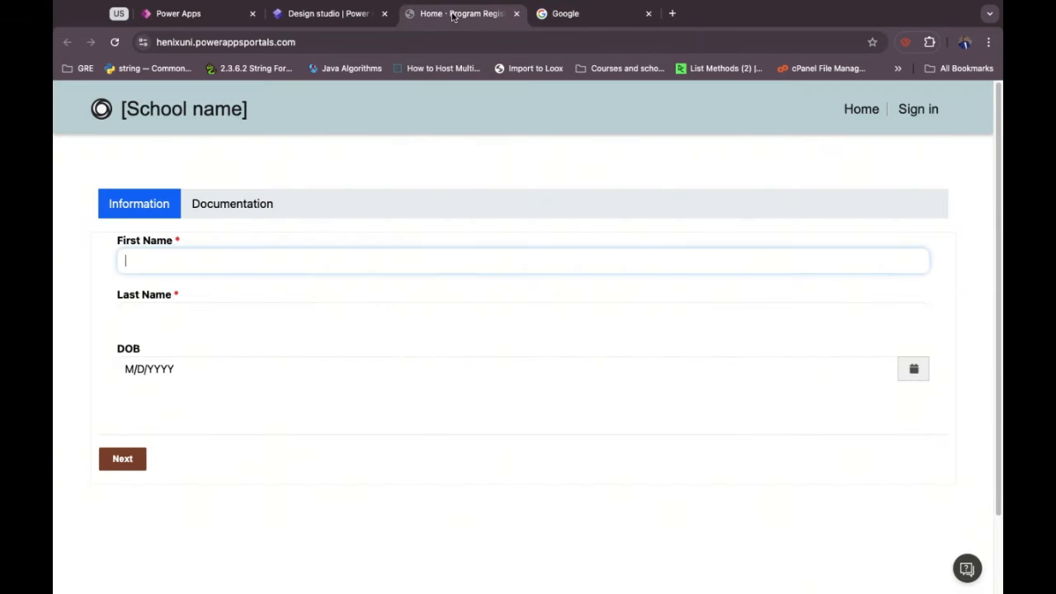
Enter the applicant's first and last name and birth date 26/09/199, then try to advance.
click(206, 15)
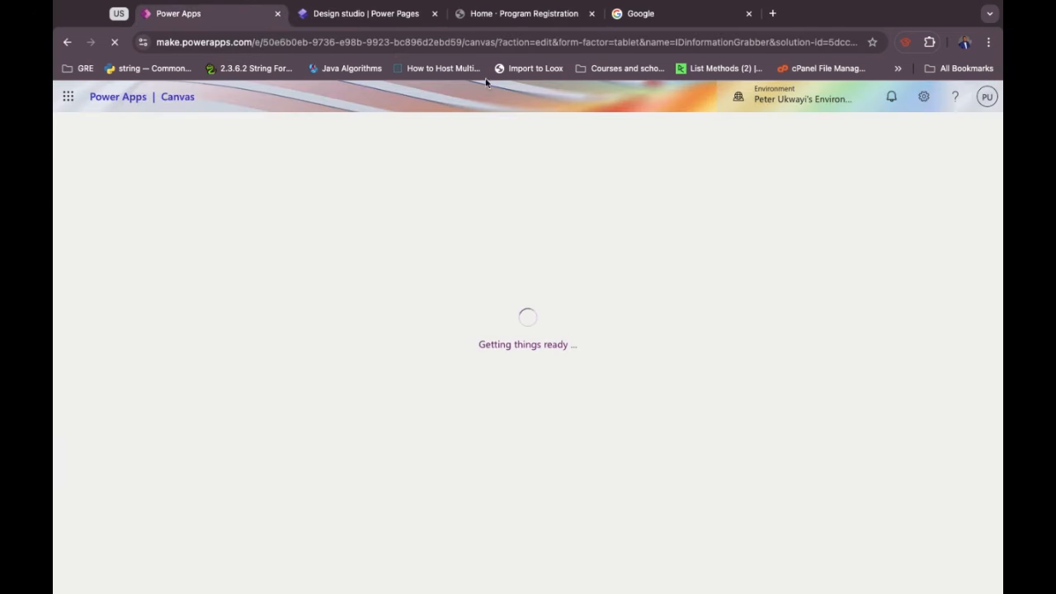
click(479, 15)
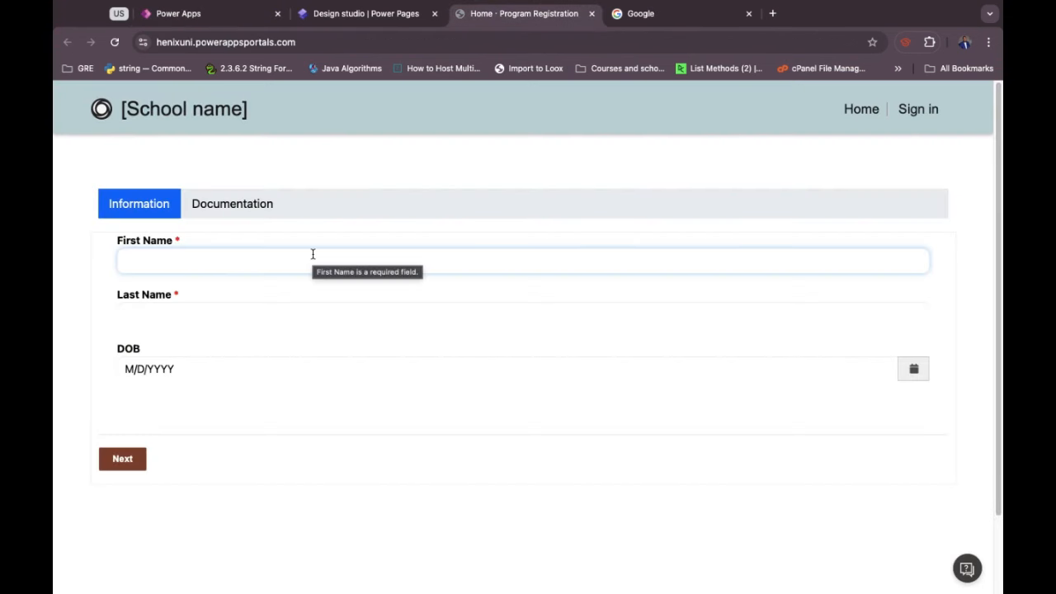
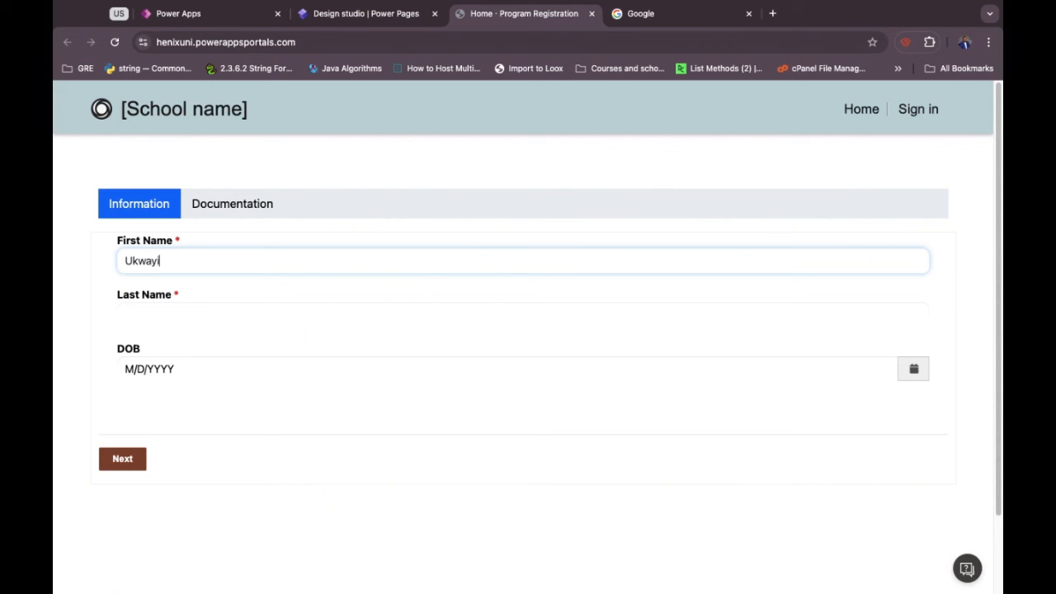
click(220, 322)
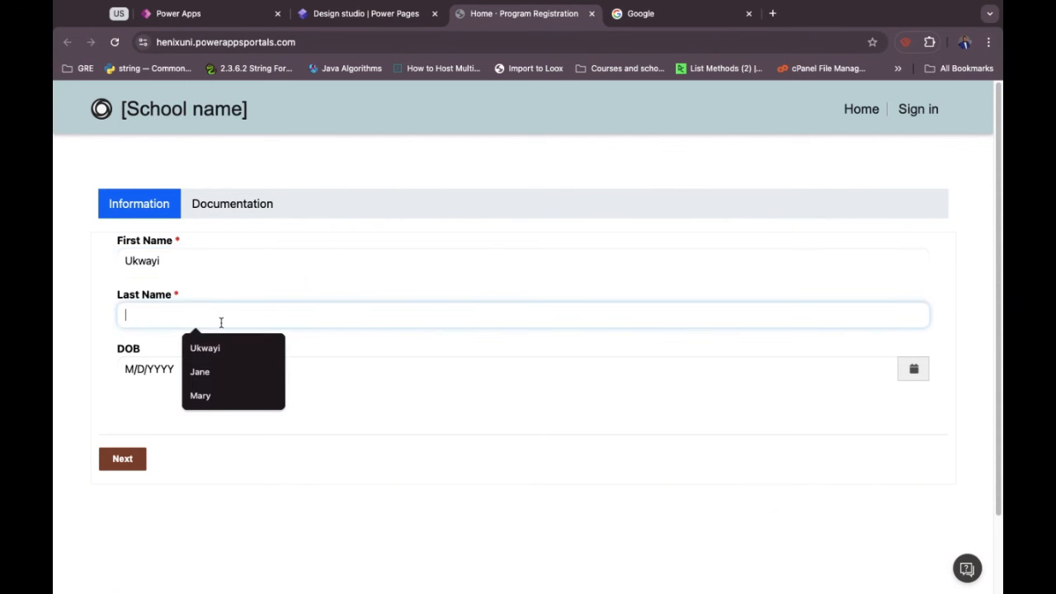
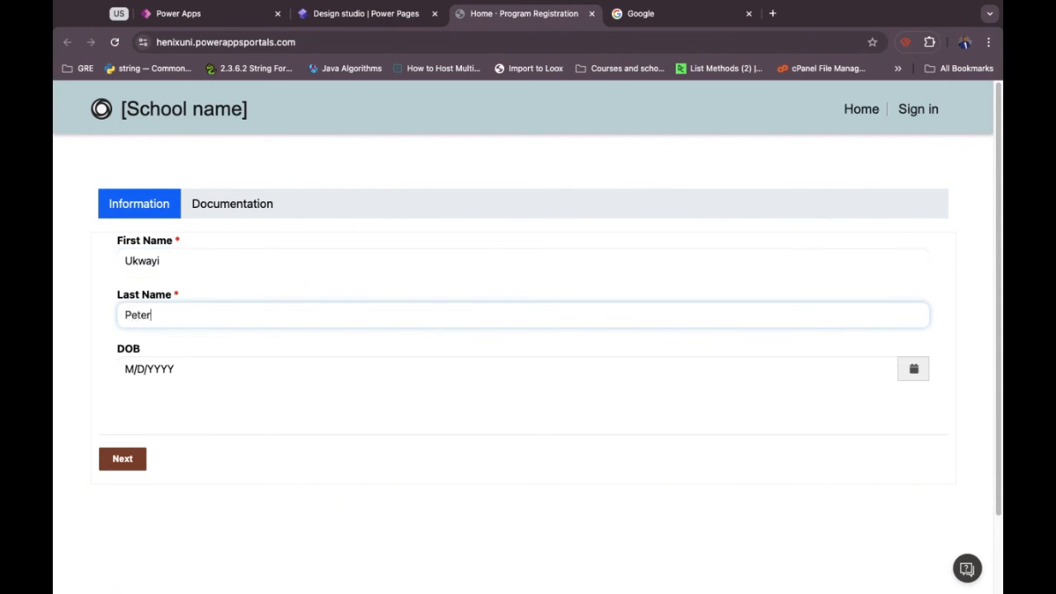
click(129, 369)
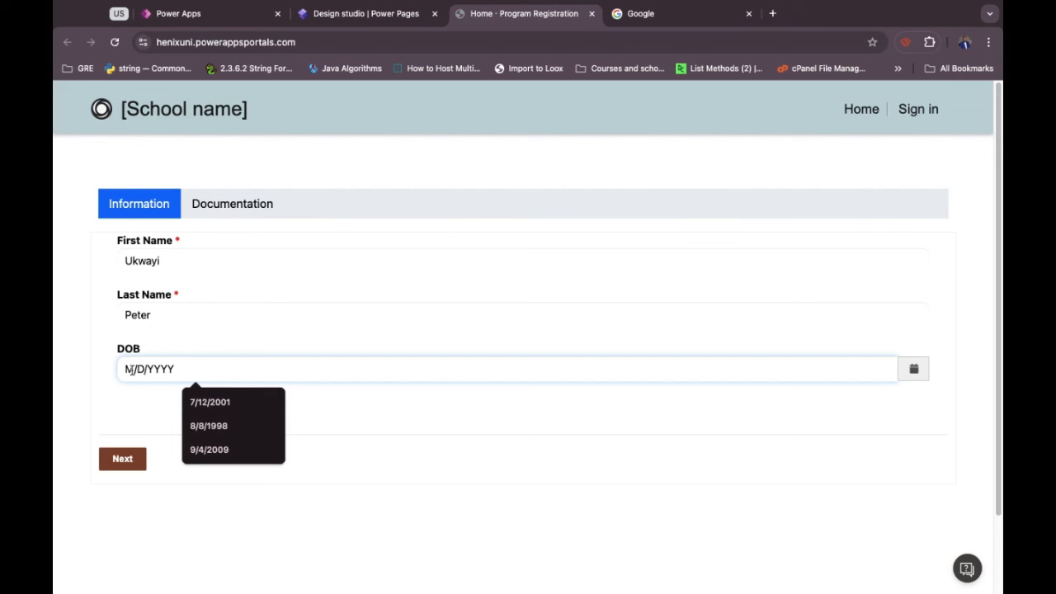
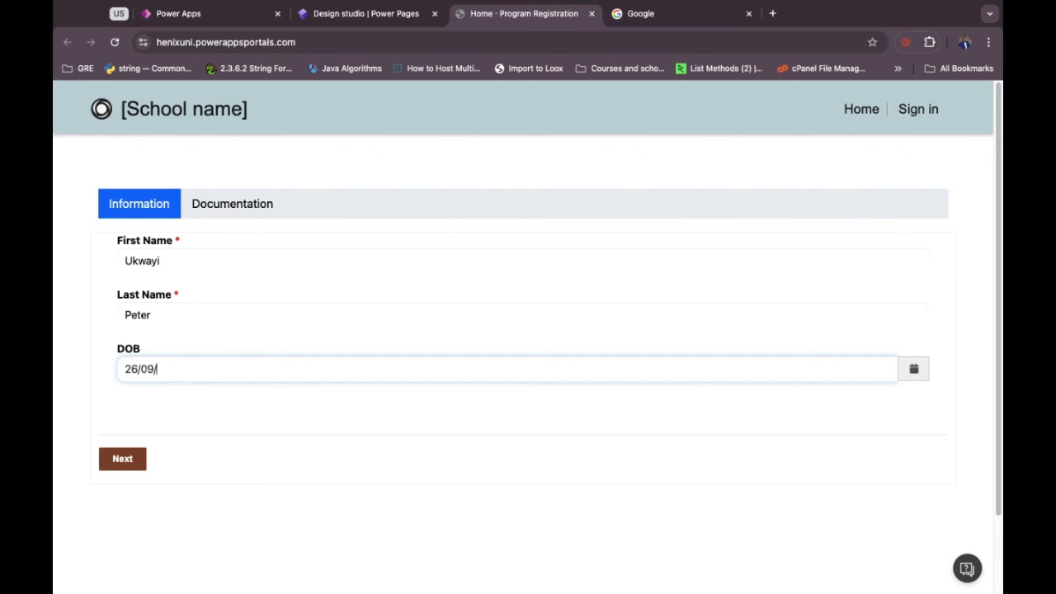
click(102, 380)
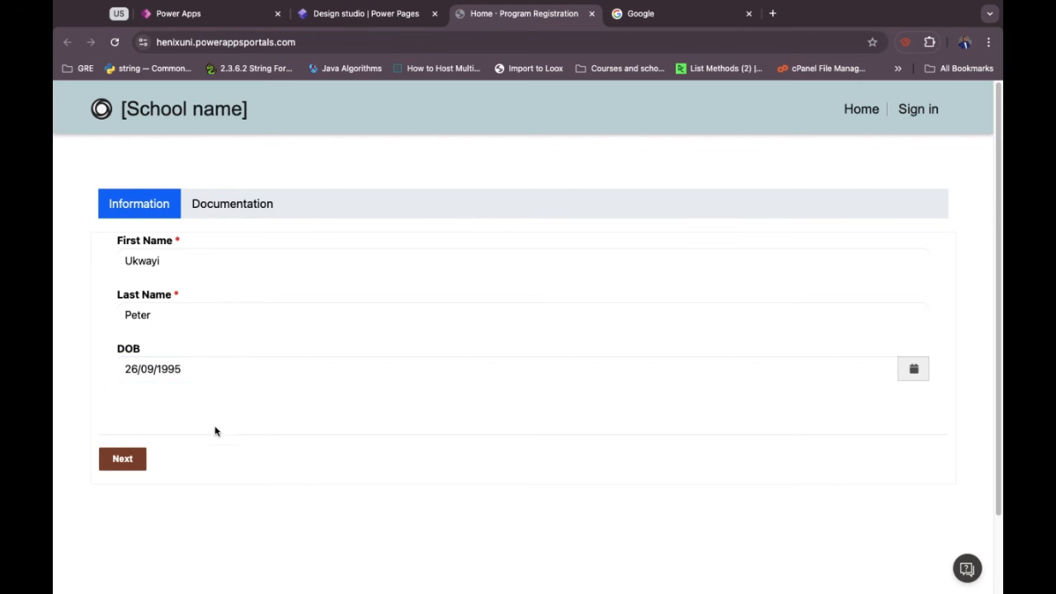
click(191, 369)
click(168, 417)
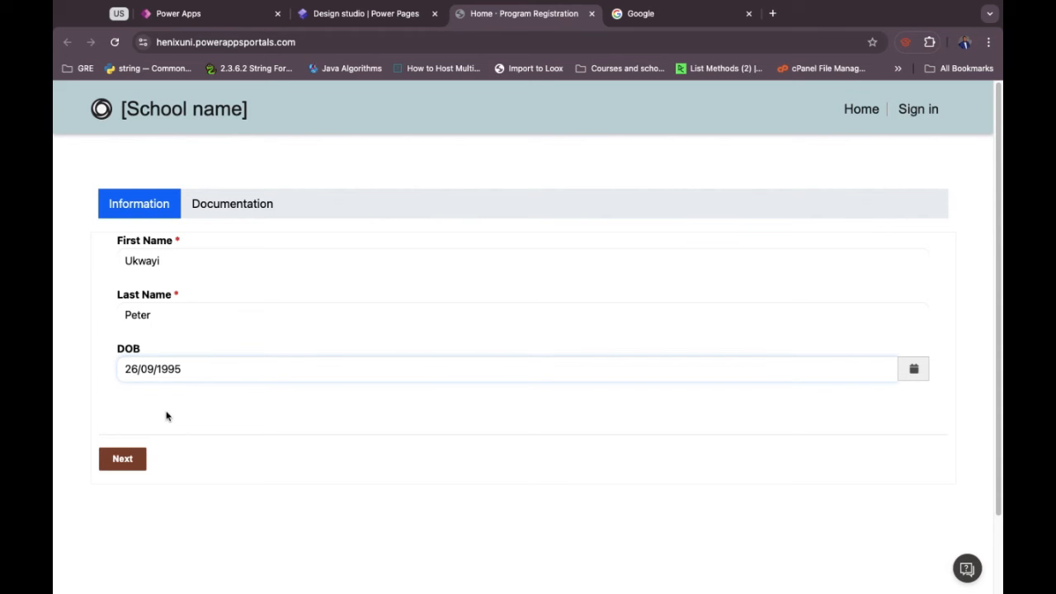
click(135, 459)
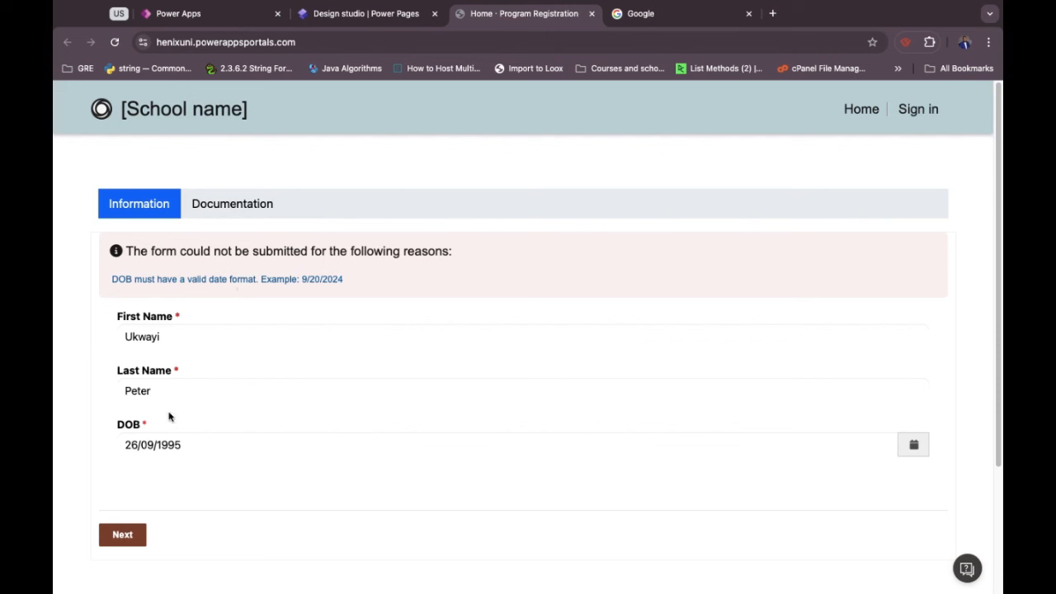
Rewrite the birth date in month/day/year order (9/26) and continue to the Documentation step.
click(133, 444)
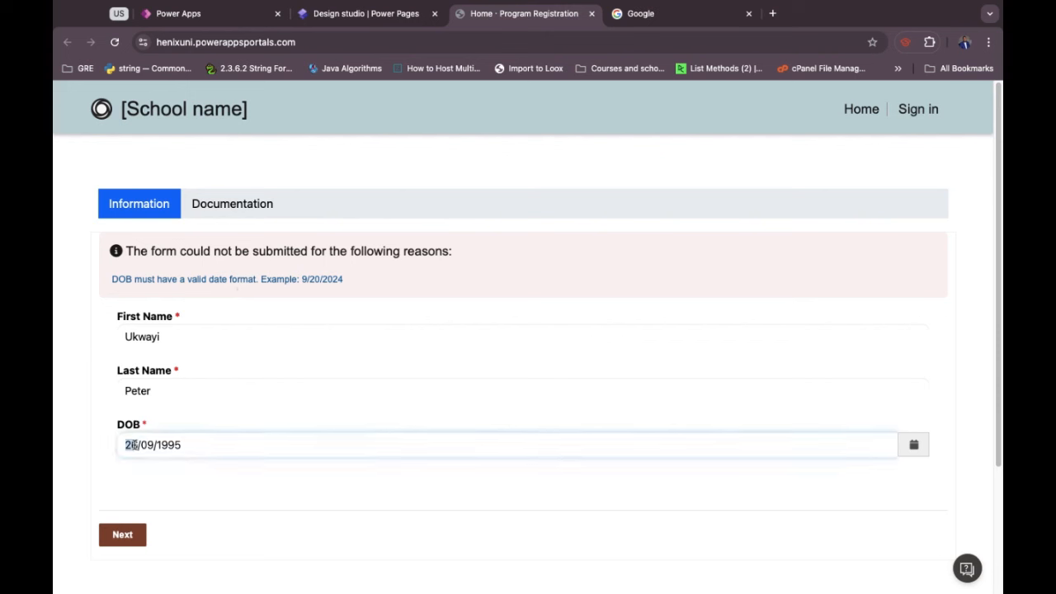
key(BackSpace)
key(BackSpace)
text(9)
double_click(142, 444)
text(25)
key(BackSpace)
text(6)
click(107, 474)
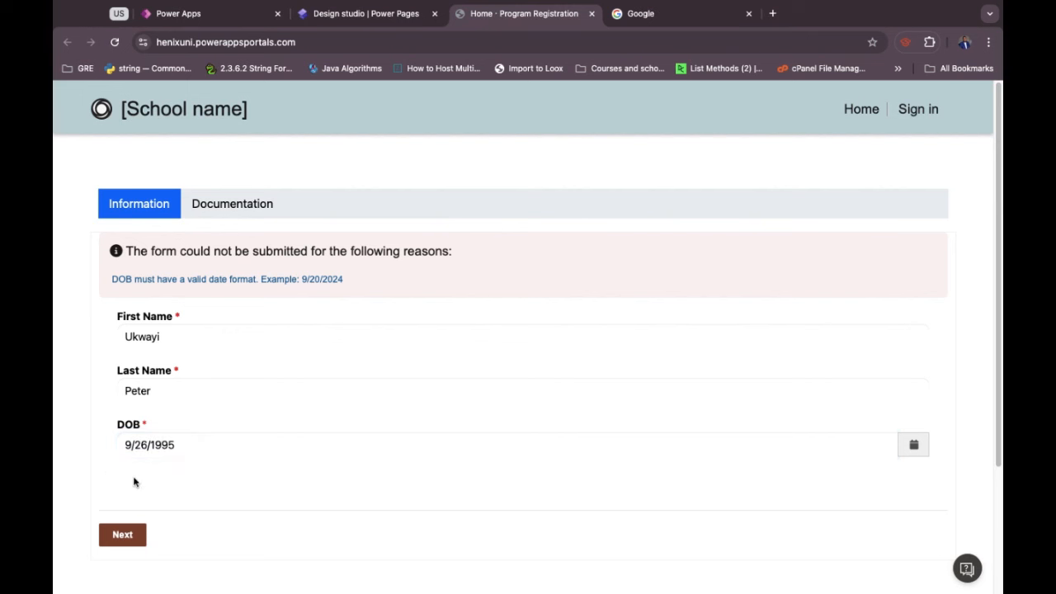
scroll(269, 507, down, 1)
scroll(270, 508, down, 1)
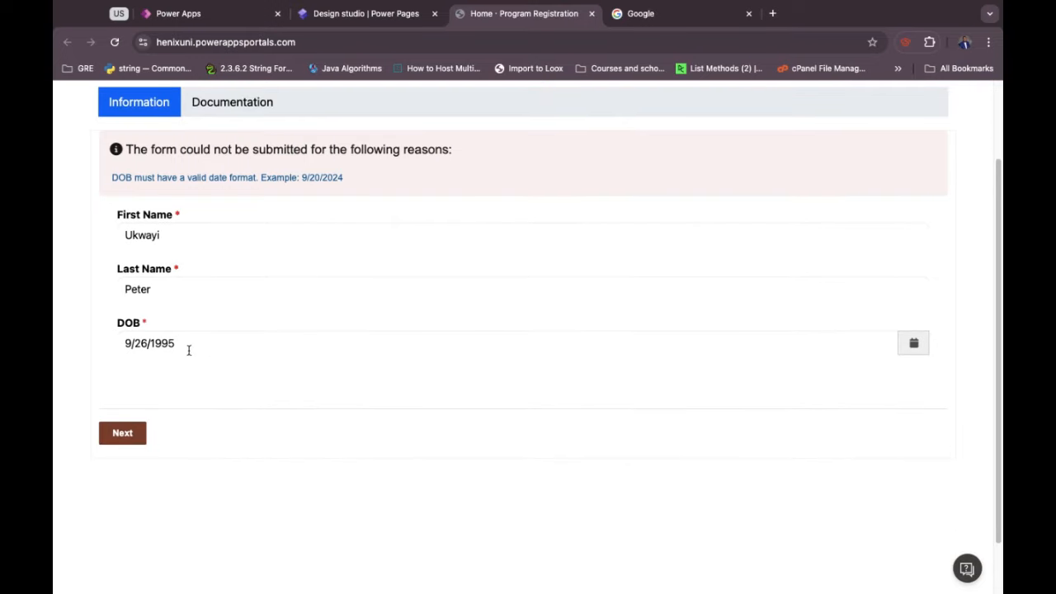
click(121, 438)
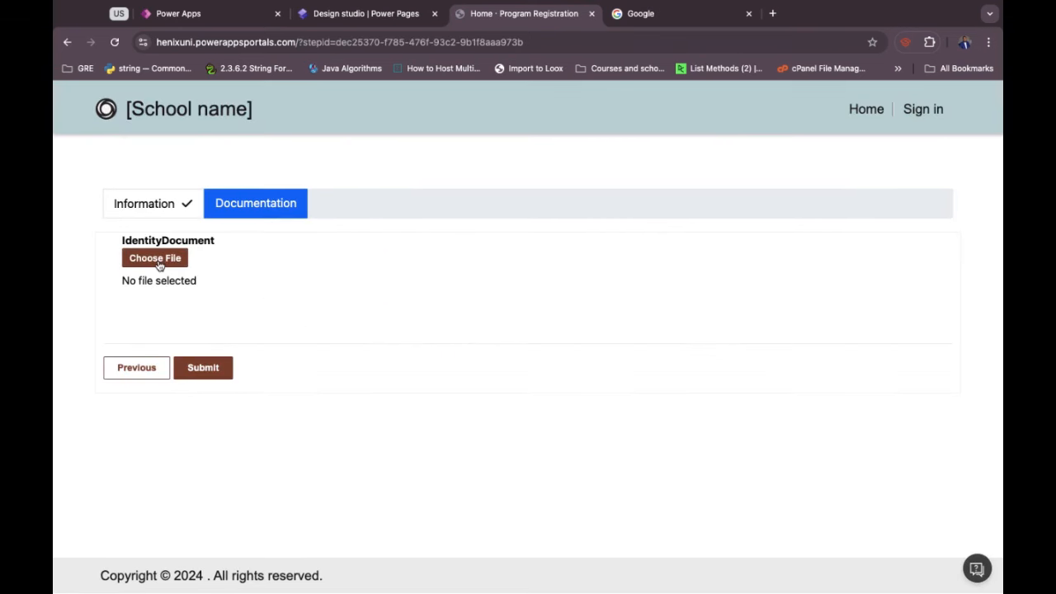
Upload the ID card screenshot as the IdentityDocument and submit the registration.
click(158, 262)
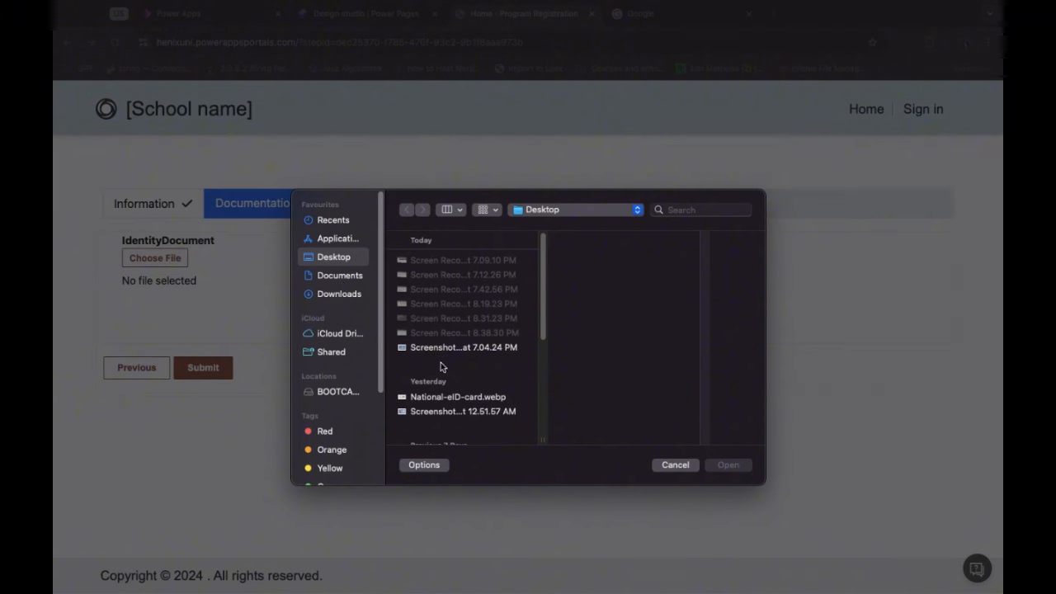
click(435, 349)
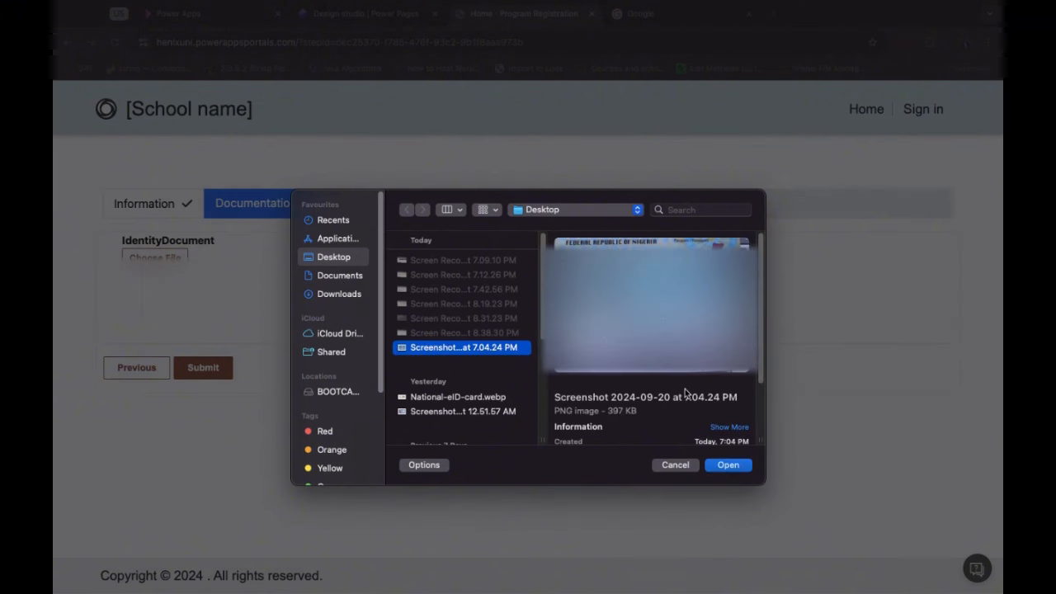
click(728, 465)
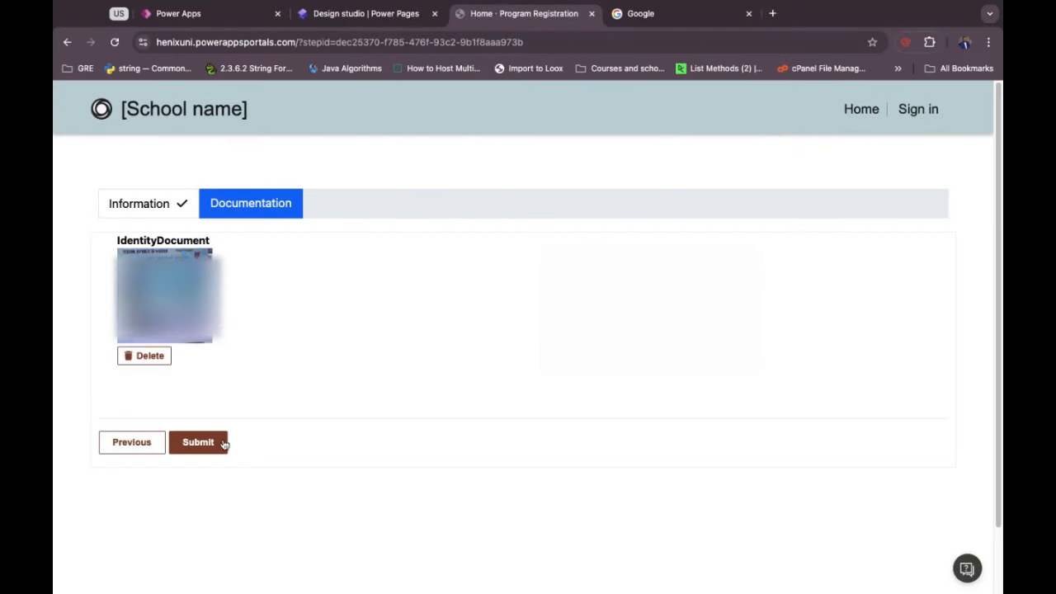
click(201, 446)
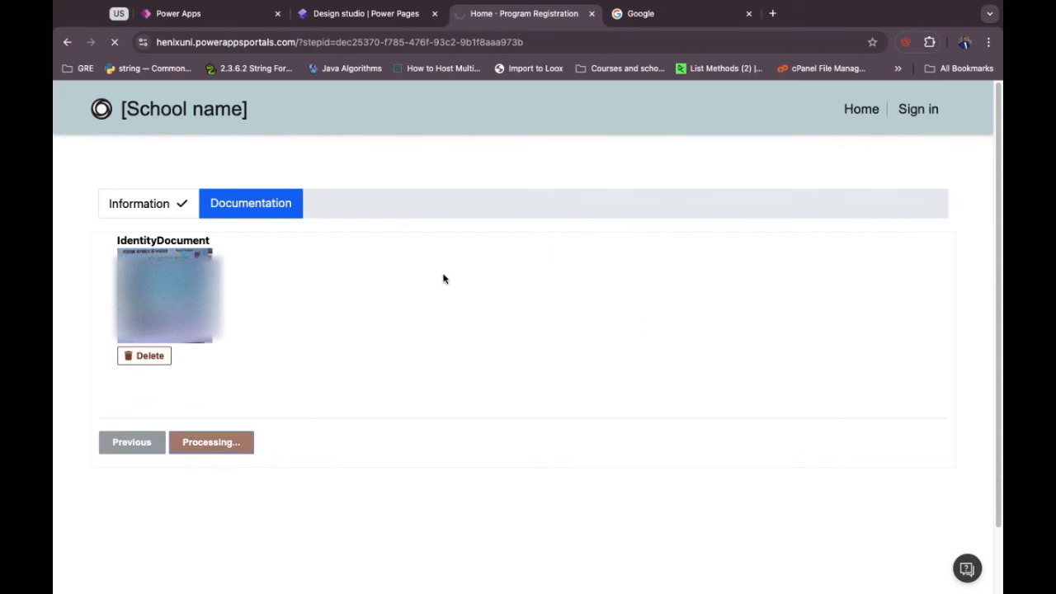
click(225, 17)
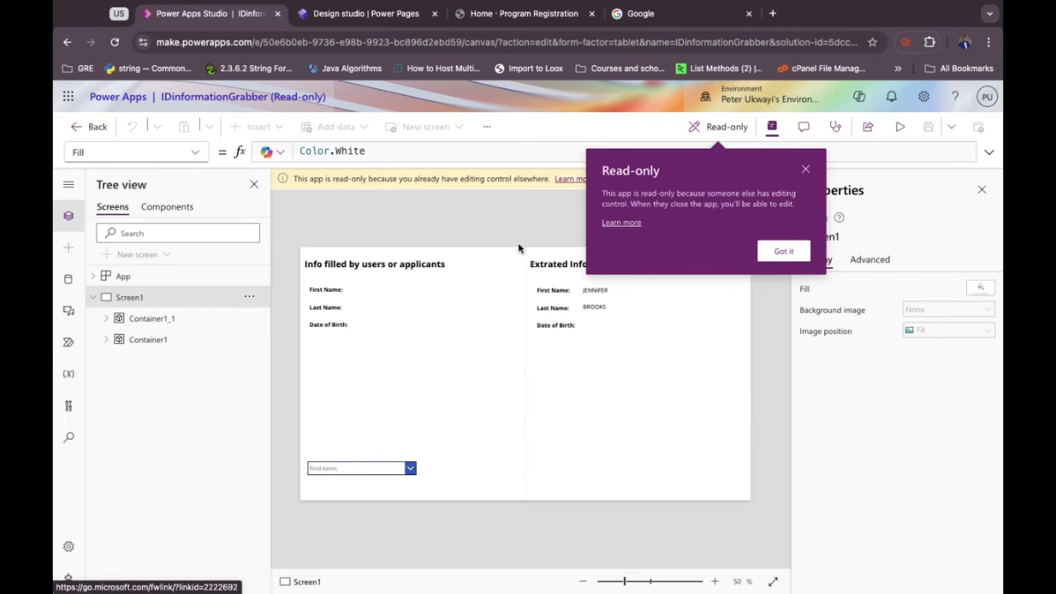
Override the read-only lock on IDinformationGrabber after checking the portal's submission success message.
click(783, 251)
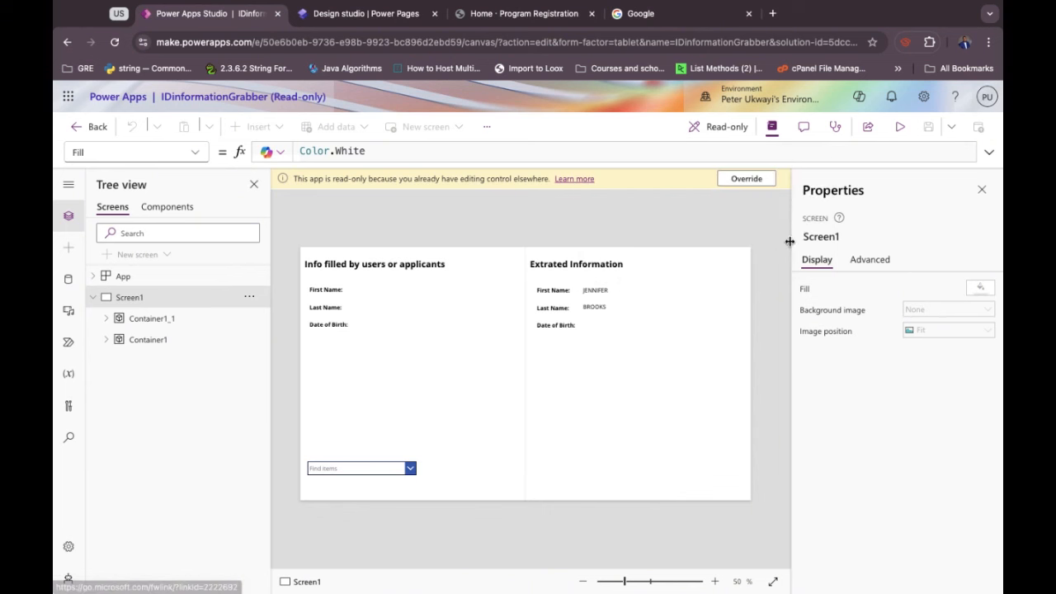
click(746, 180)
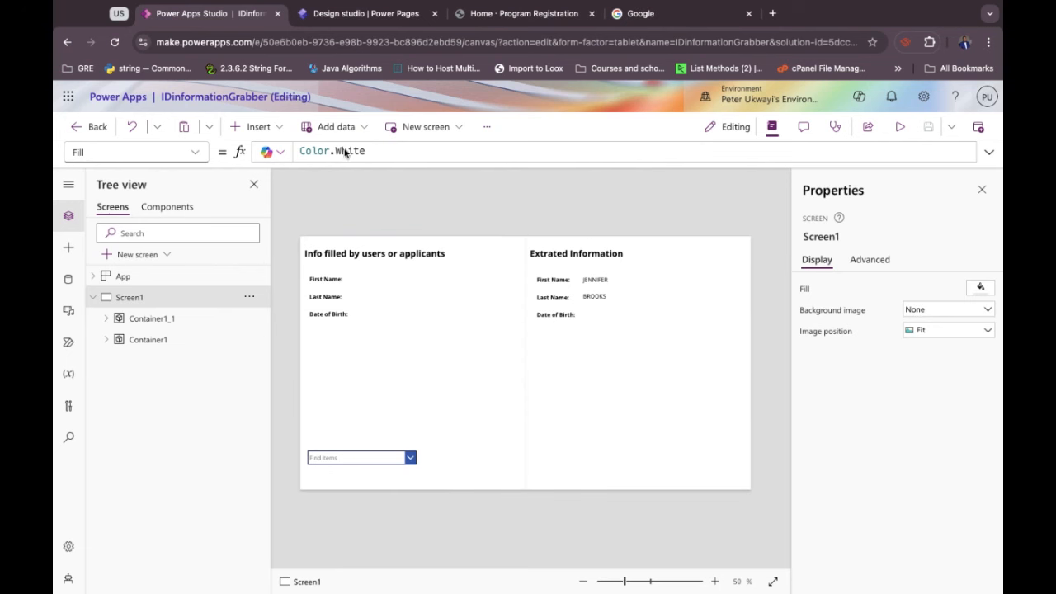
click(489, 30)
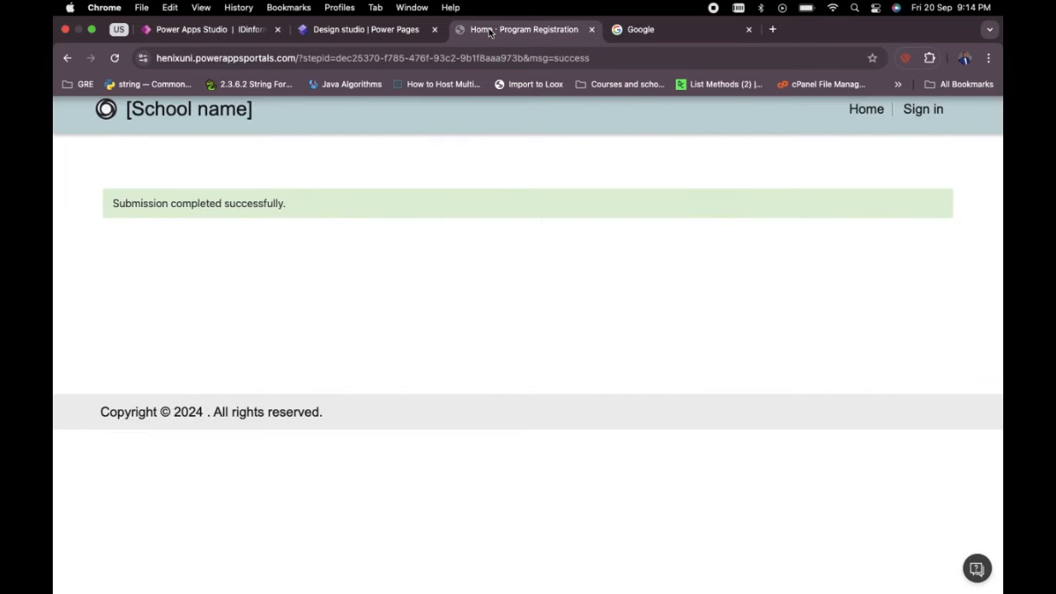
click(198, 31)
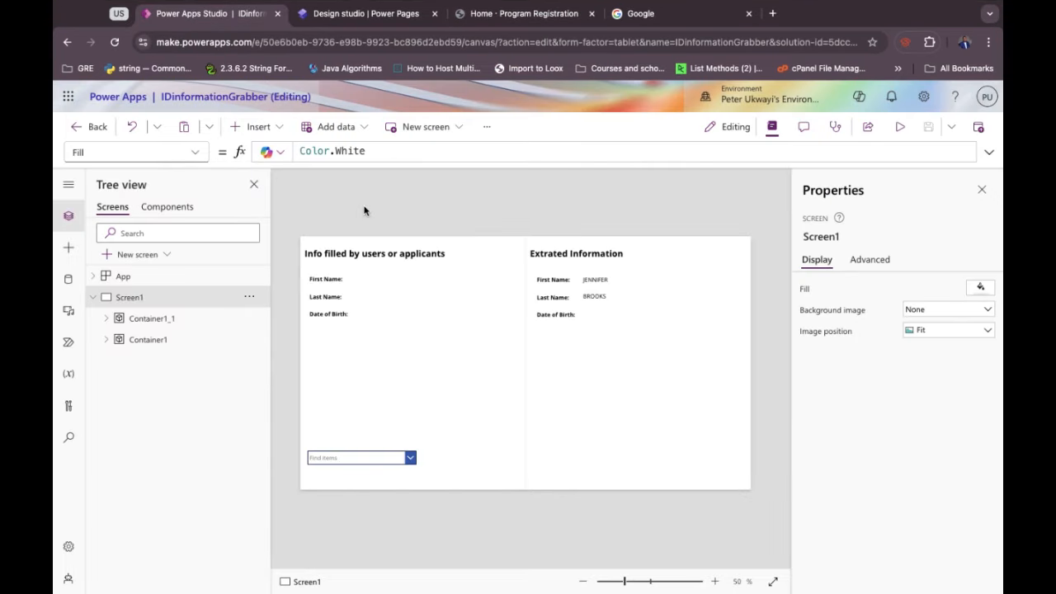
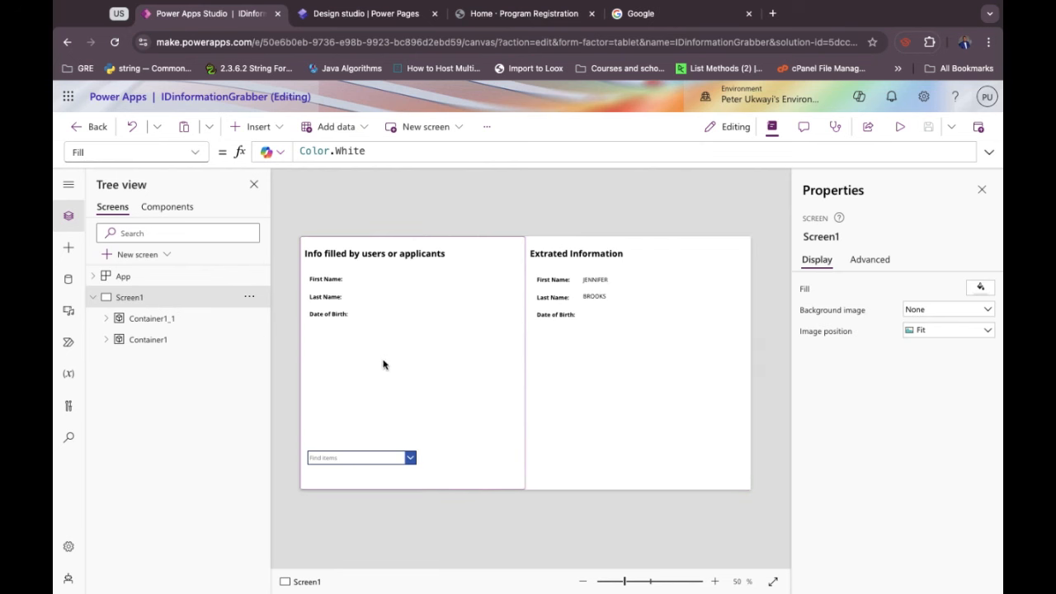
Briefly preview the app, then refresh the Accepted Members data source.
click(900, 127)
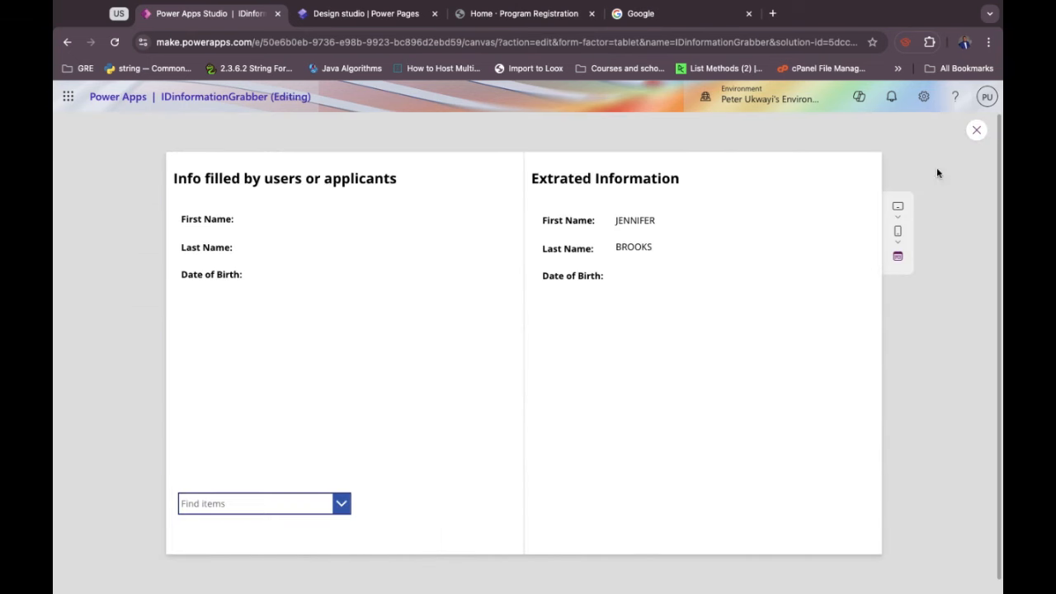
click(976, 130)
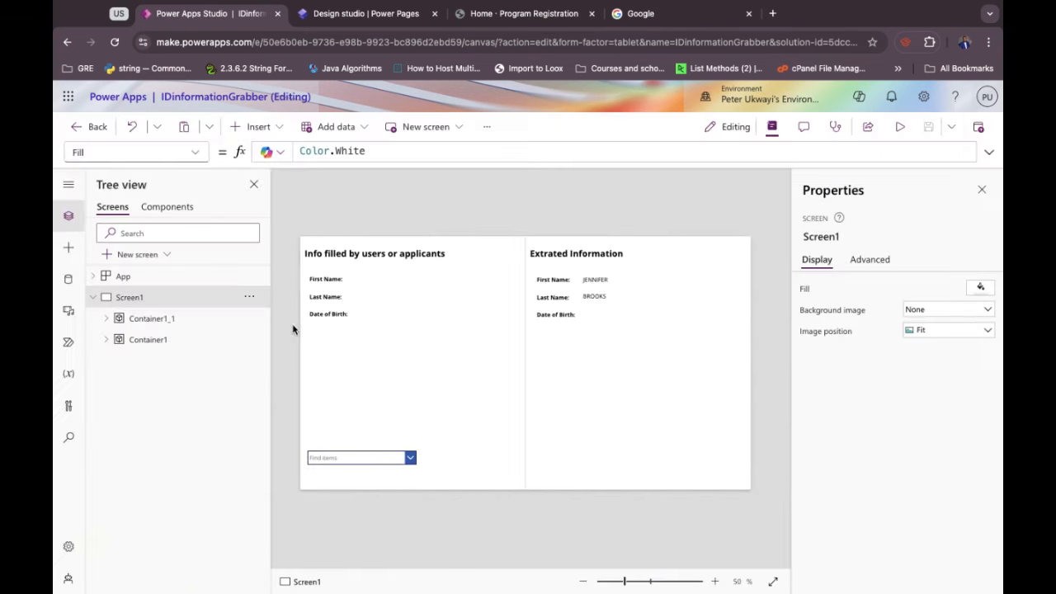
click(70, 281)
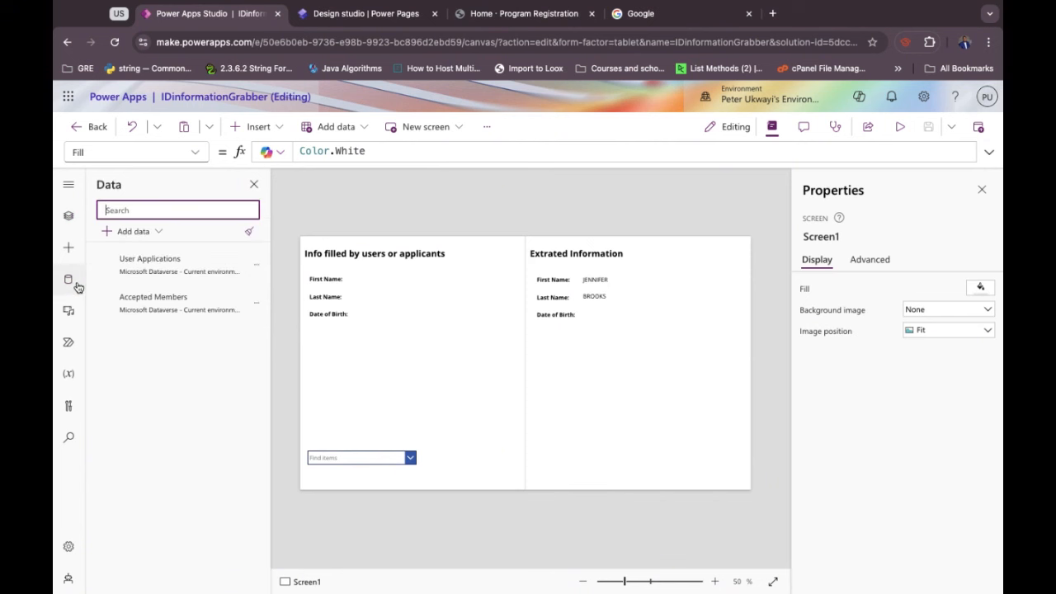
click(258, 304)
click(274, 350)
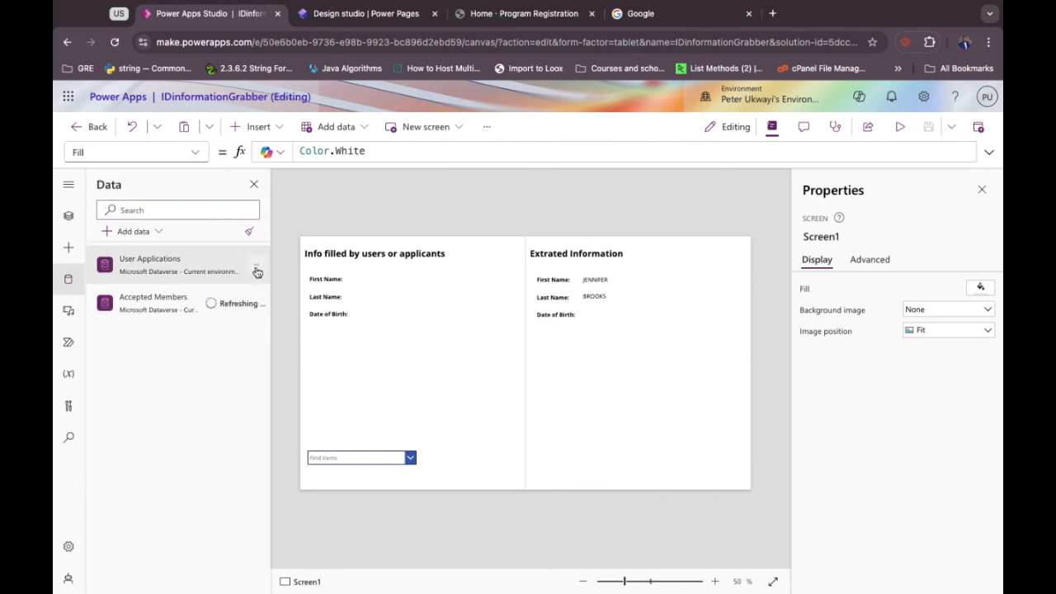
Refresh the User Applications data source and save the app.
click(257, 265)
click(271, 317)
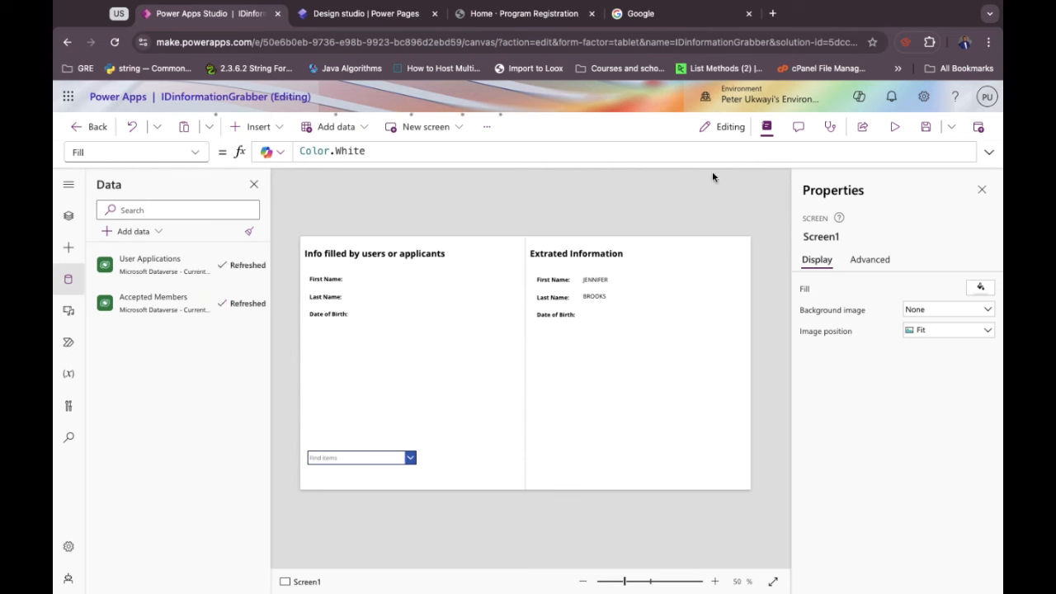
click(924, 137)
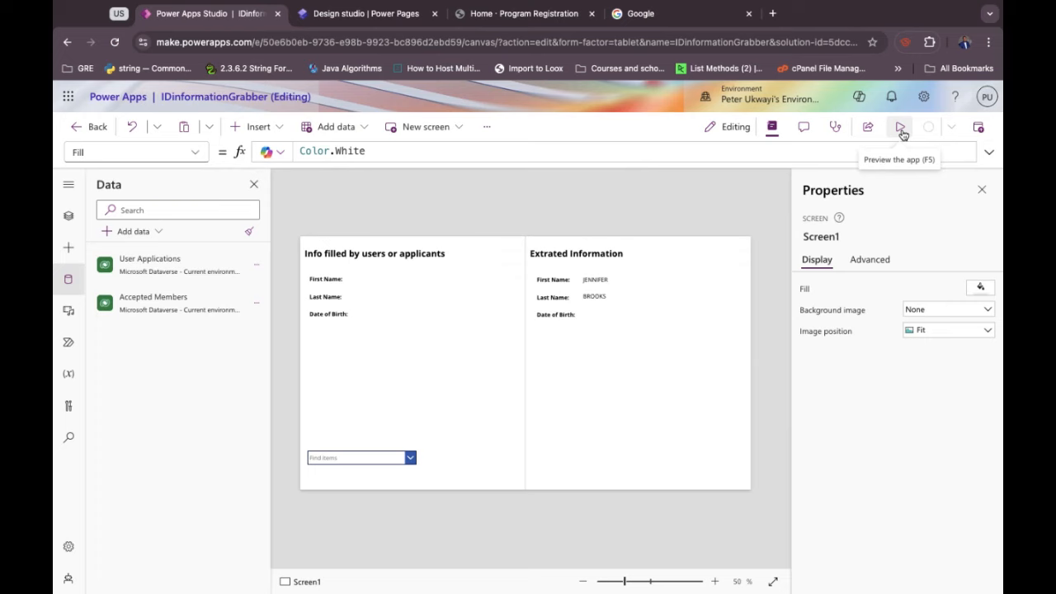
In preview, pick, deselect and re-pick the last applicant to check First Name updates.
click(901, 129)
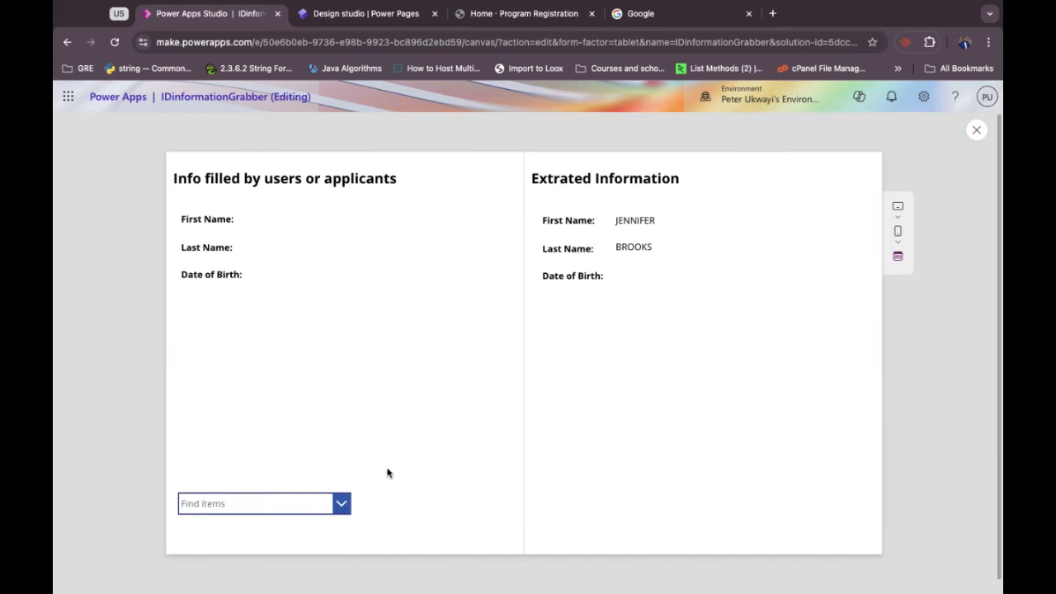
click(341, 506)
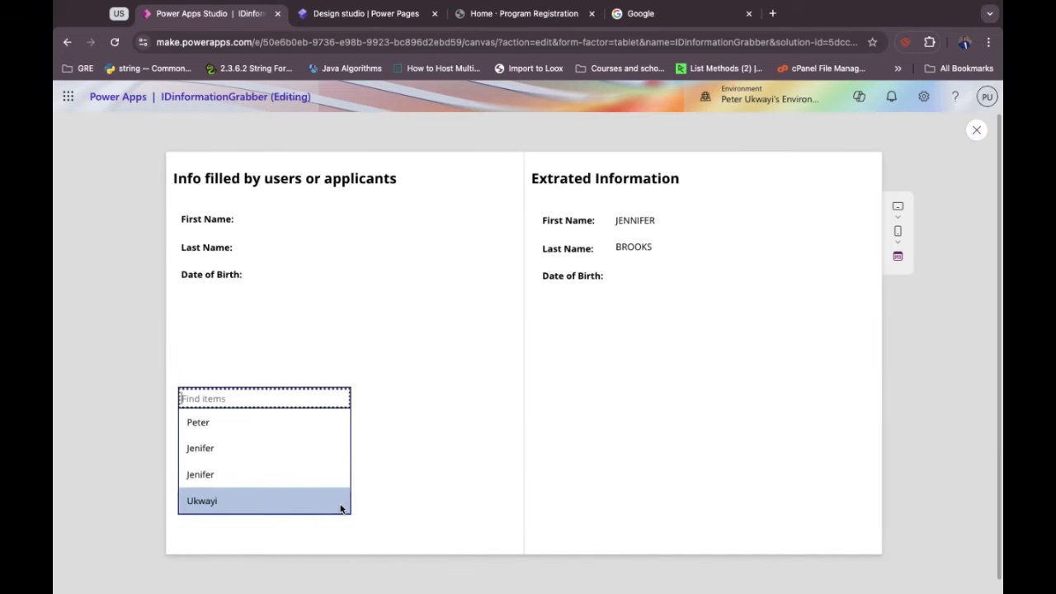
click(235, 503)
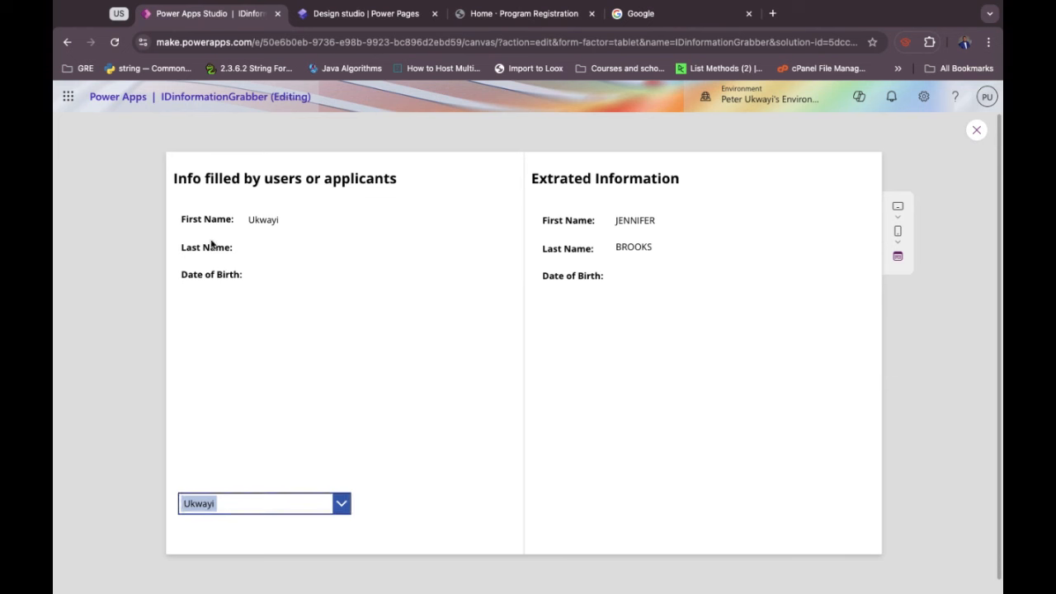
click(339, 505)
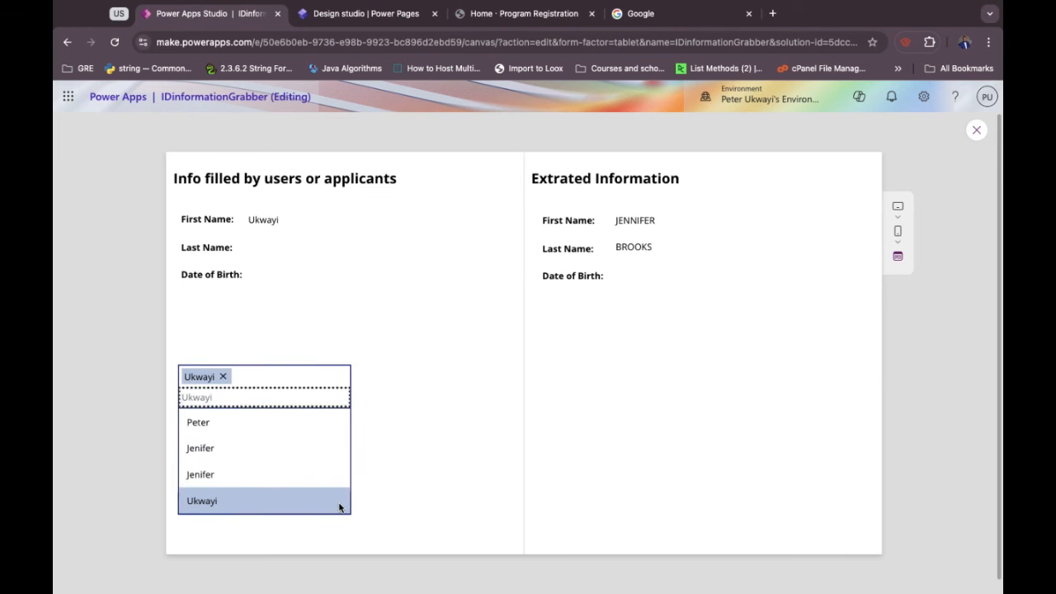
click(299, 504)
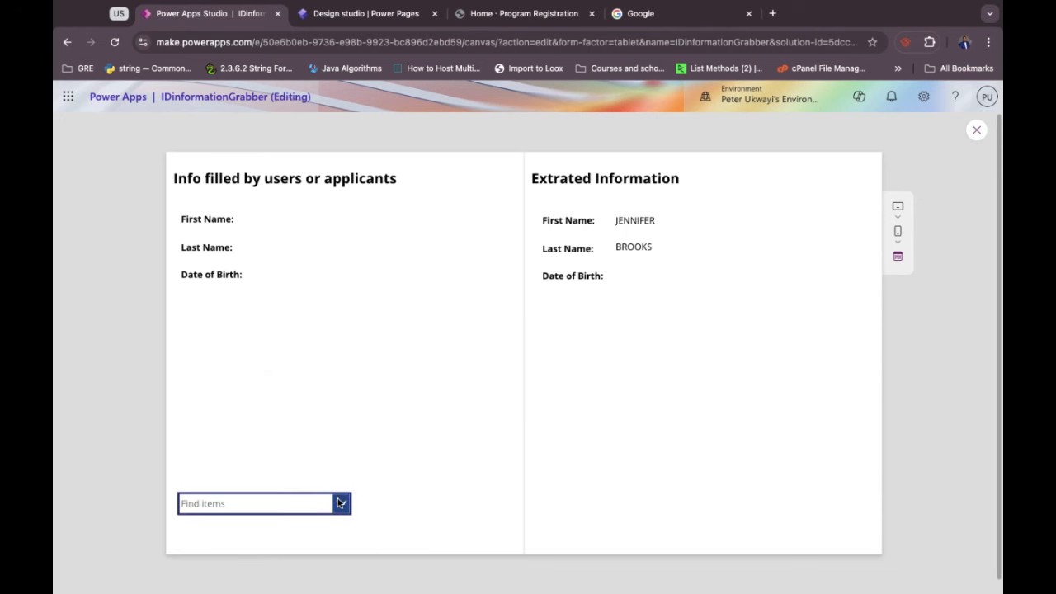
click(339, 503)
click(246, 508)
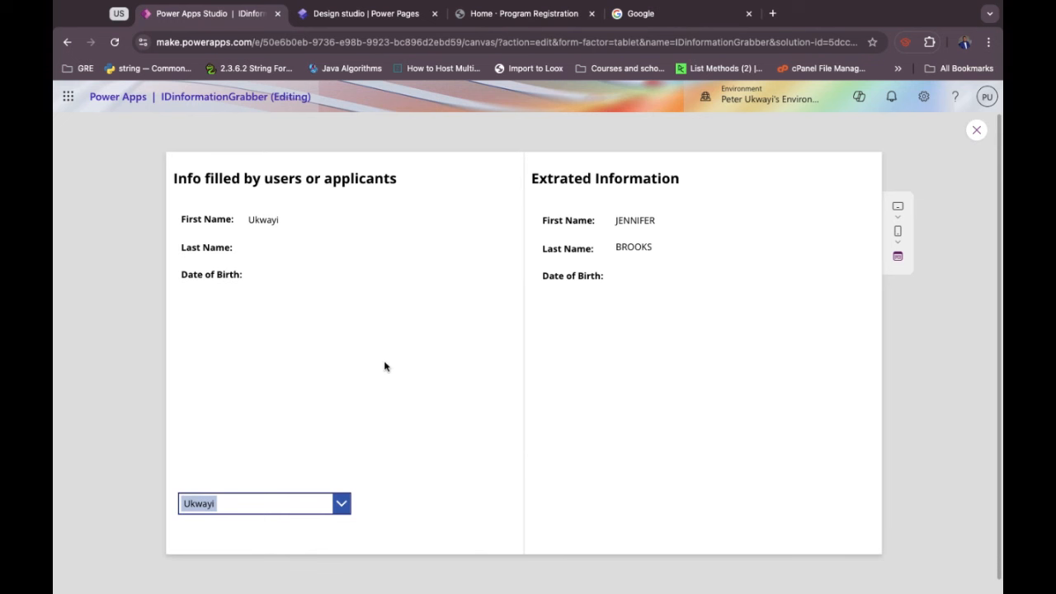
Switch between the second and last applicants, then exit the preview.
click(340, 504)
click(261, 475)
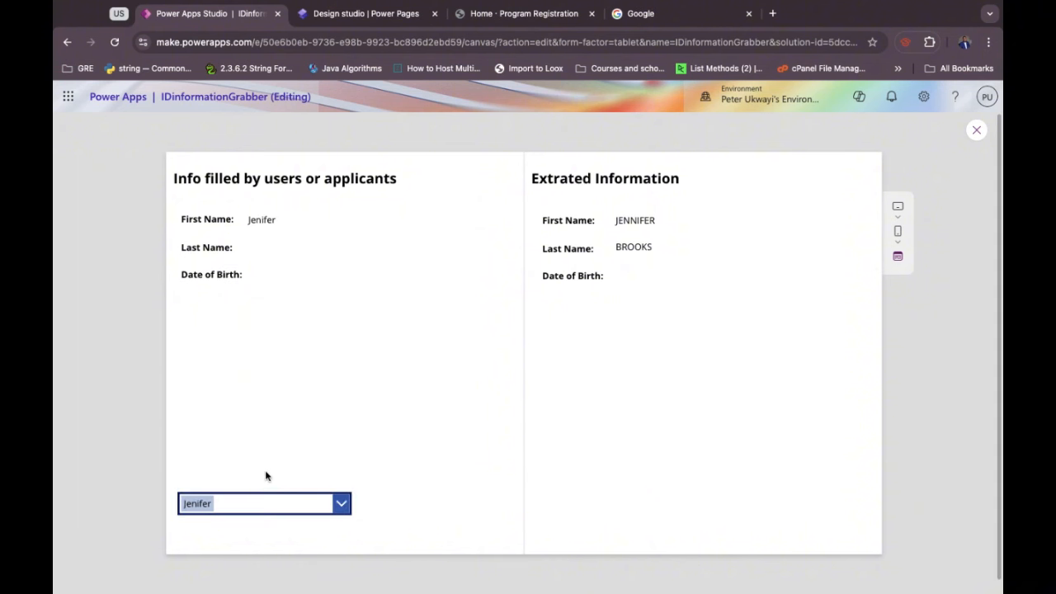
click(346, 504)
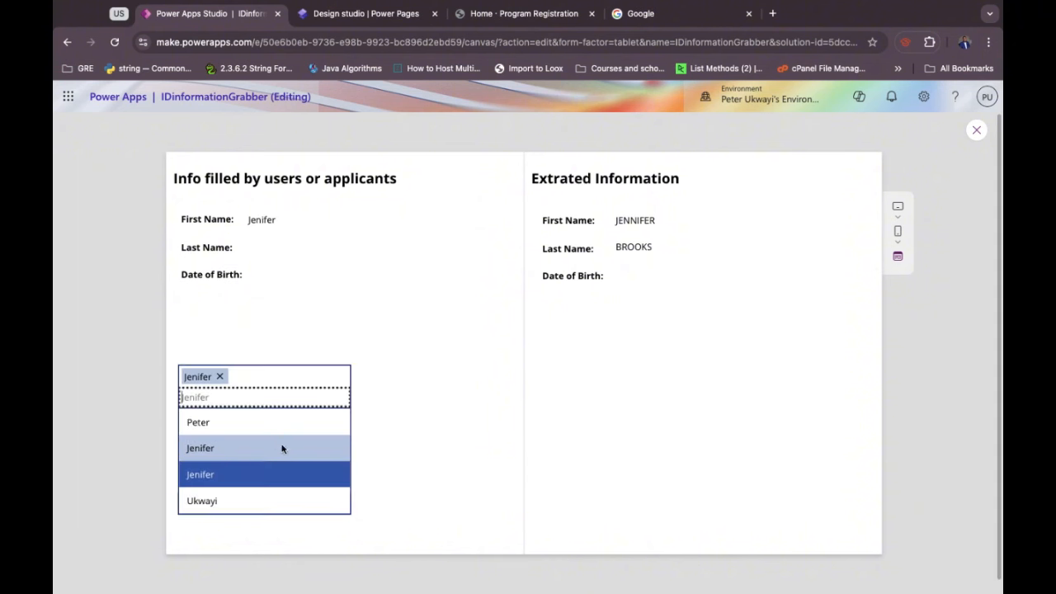
click(277, 444)
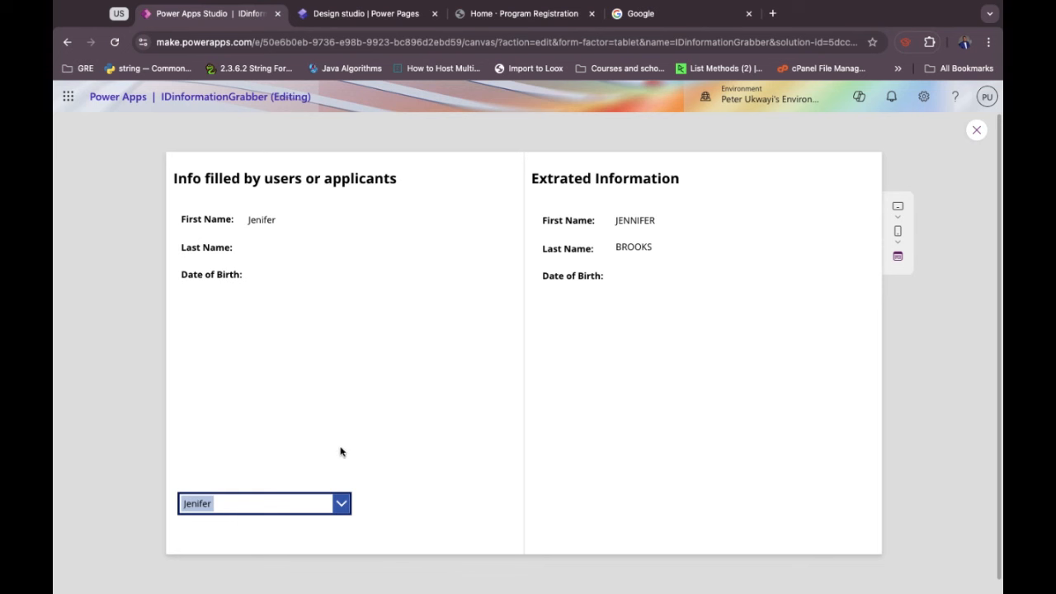
click(338, 497)
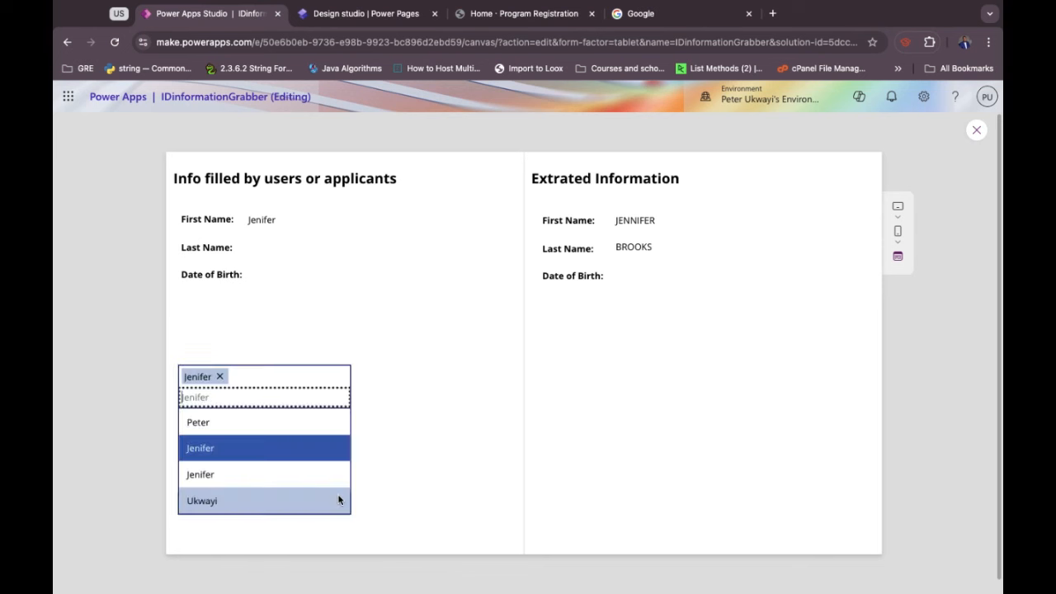
click(249, 500)
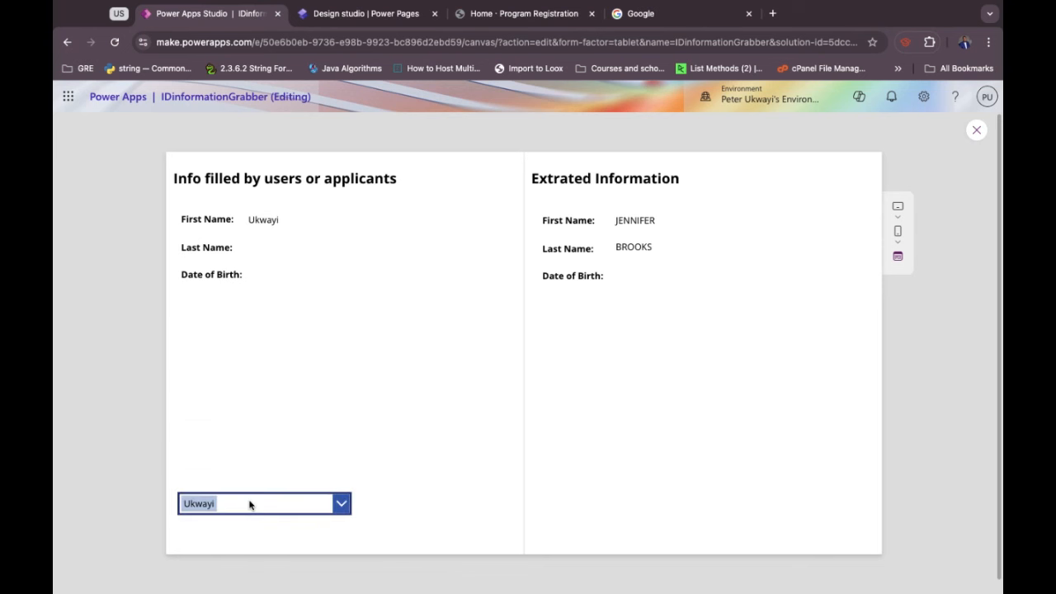
click(977, 132)
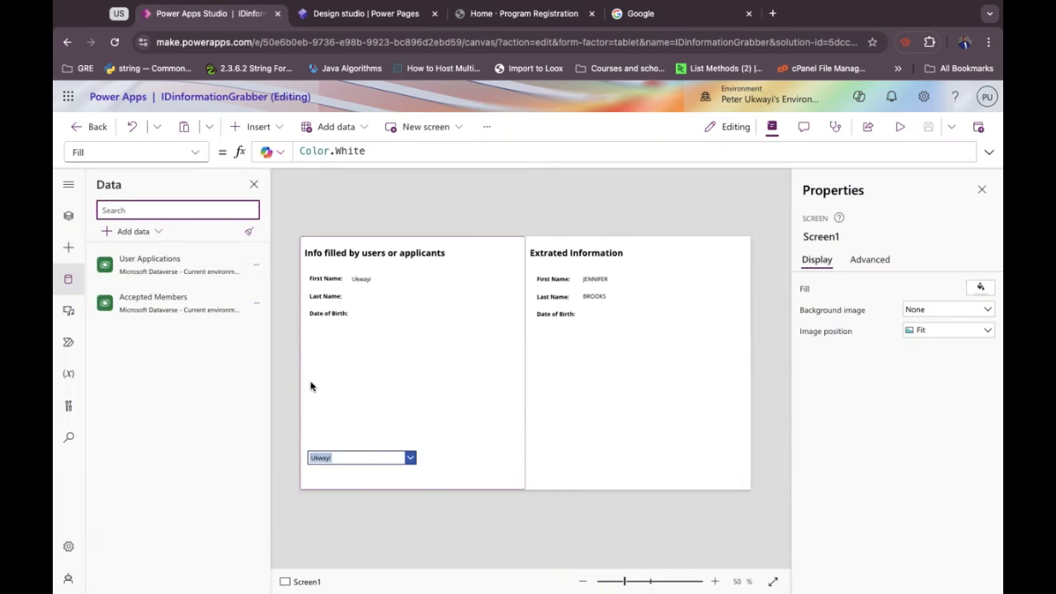
Inspect the formulas behind the extracted and applicant Last Name and Date of Birth labels.
click(427, 399)
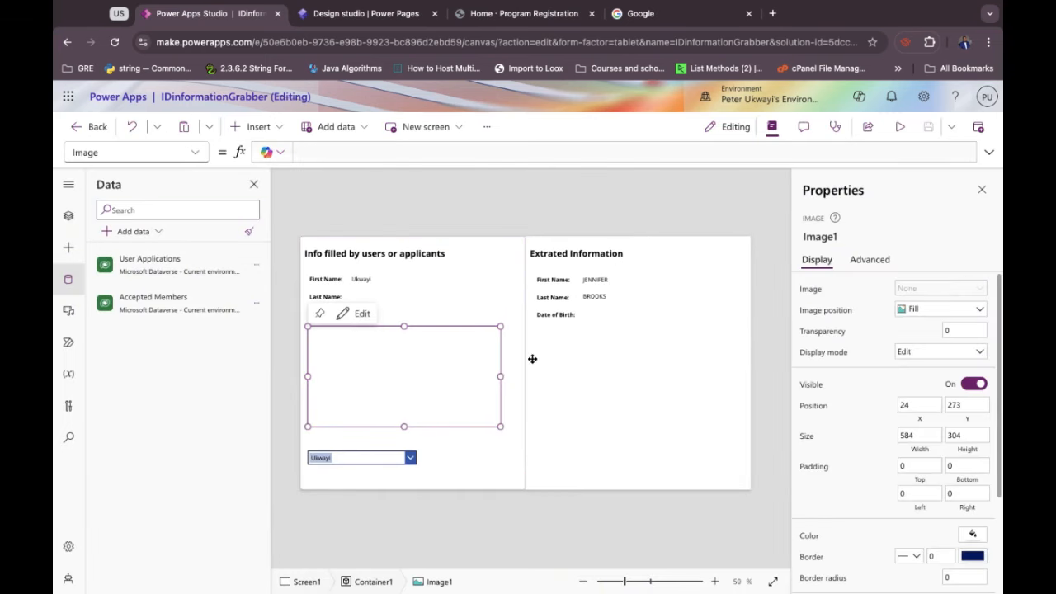
click(596, 297)
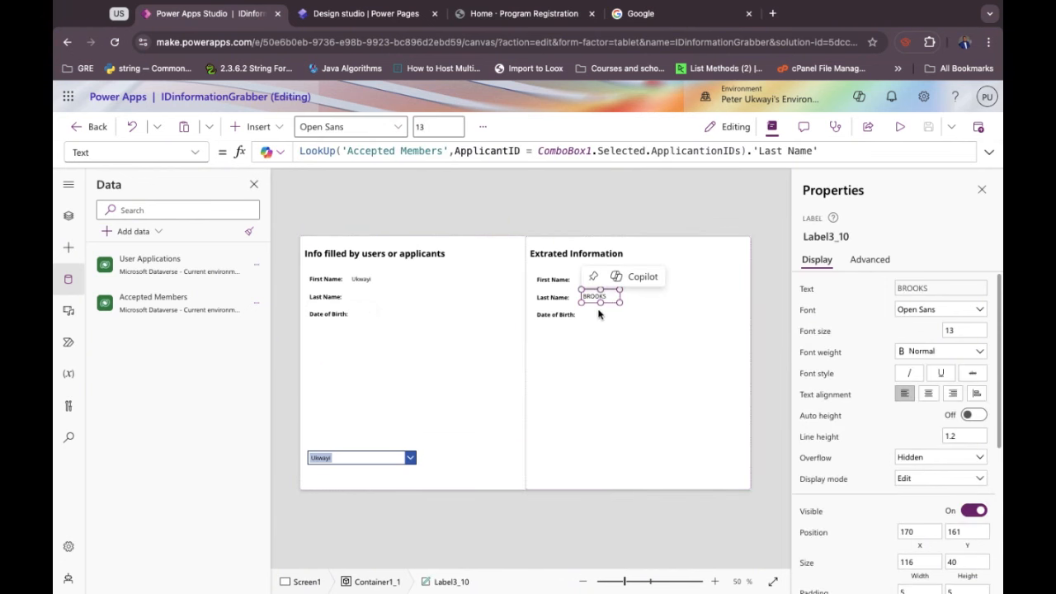
click(595, 314)
click(360, 298)
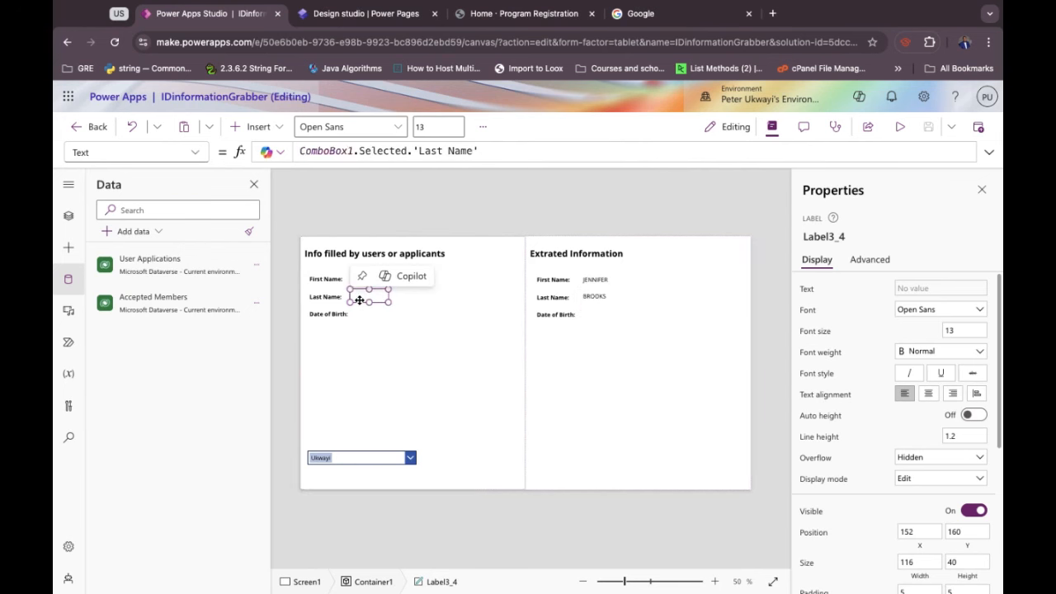
click(369, 316)
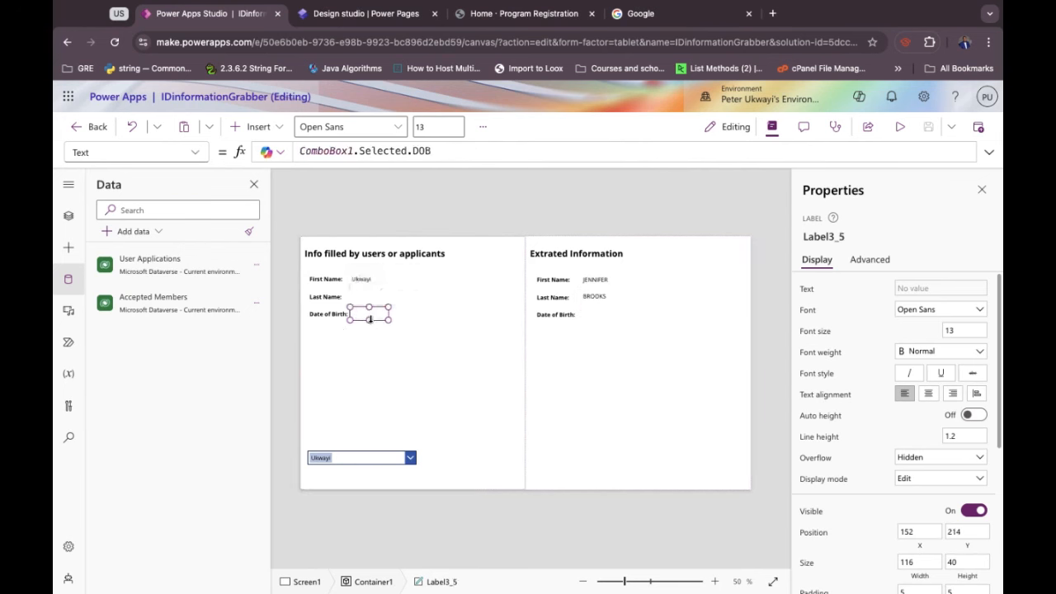
Review the applicant picker's data source, then reselect the Last Name and Date of Birth values.
click(338, 466)
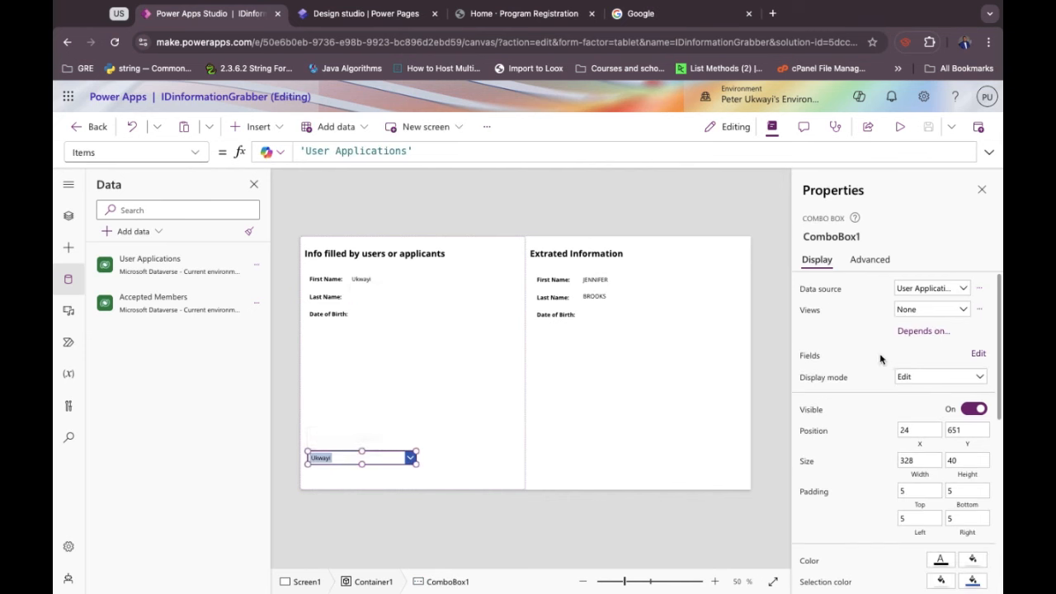
click(979, 356)
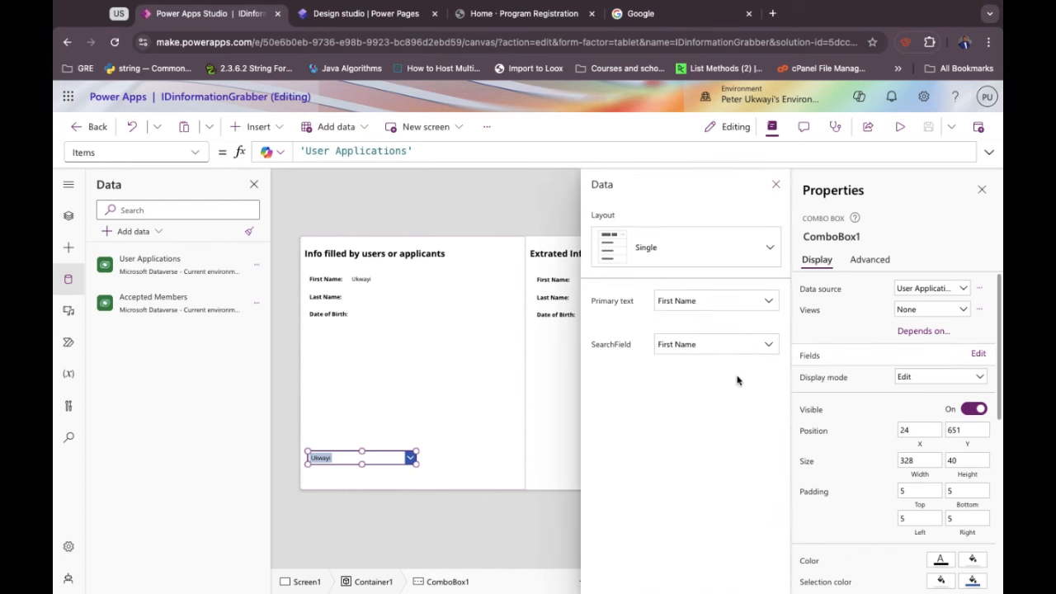
click(441, 409)
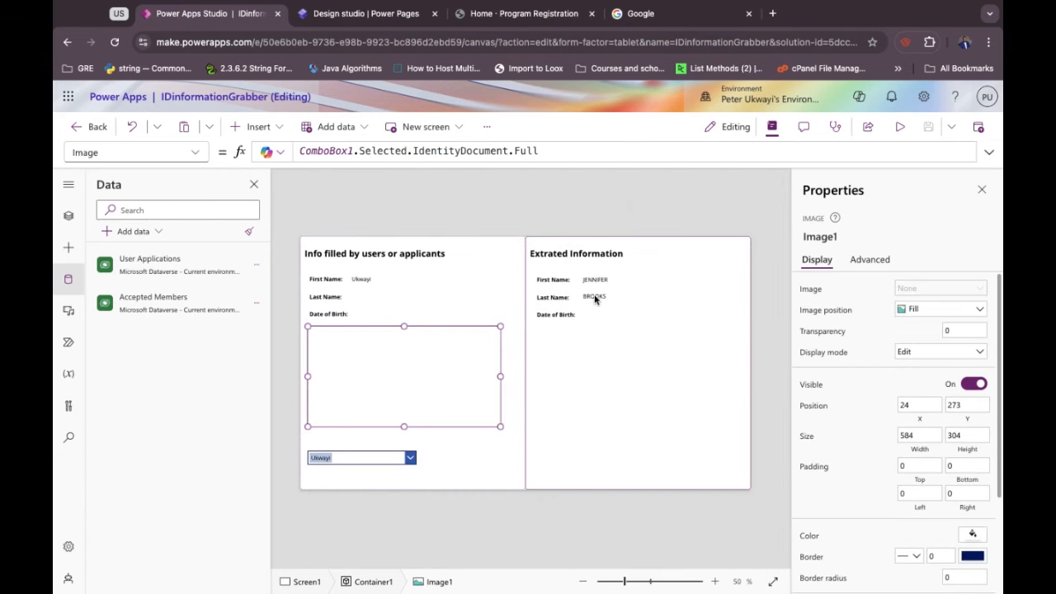
click(356, 300)
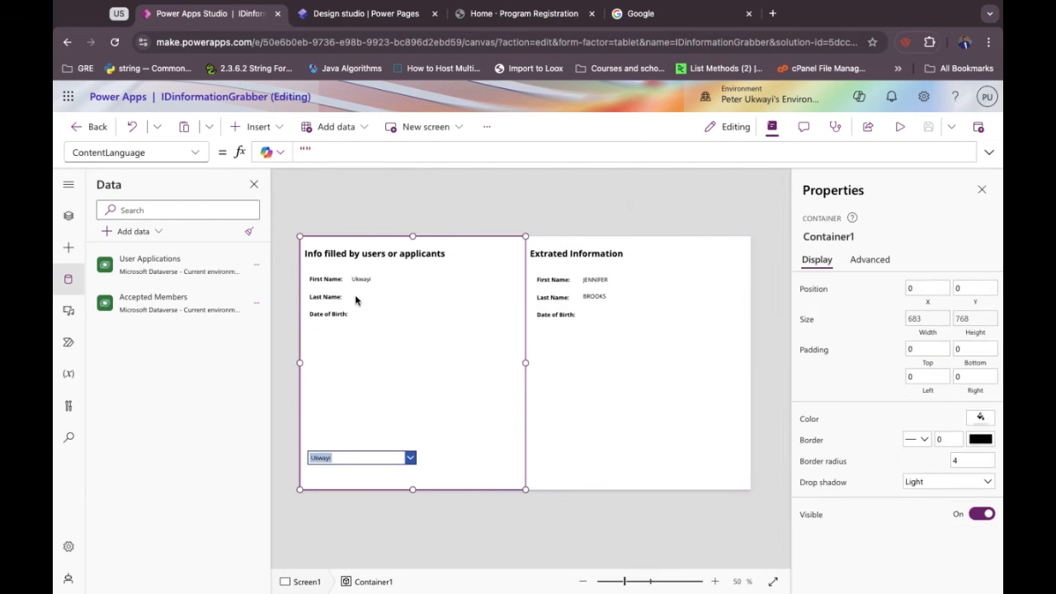
click(356, 300)
click(358, 319)
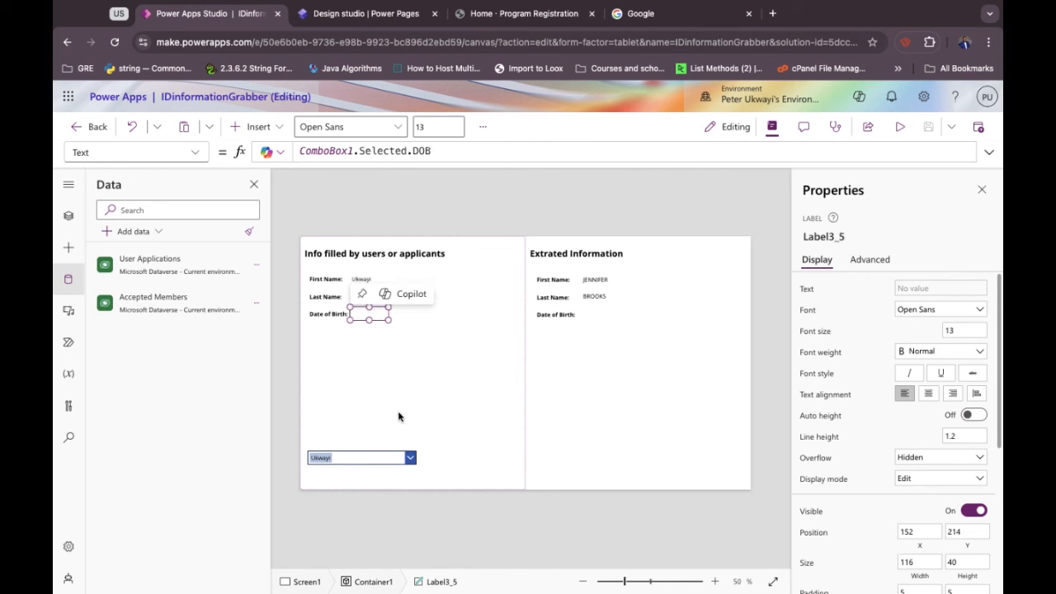
On the canvas, pick the second and then the last applicant in the combo box.
click(411, 457)
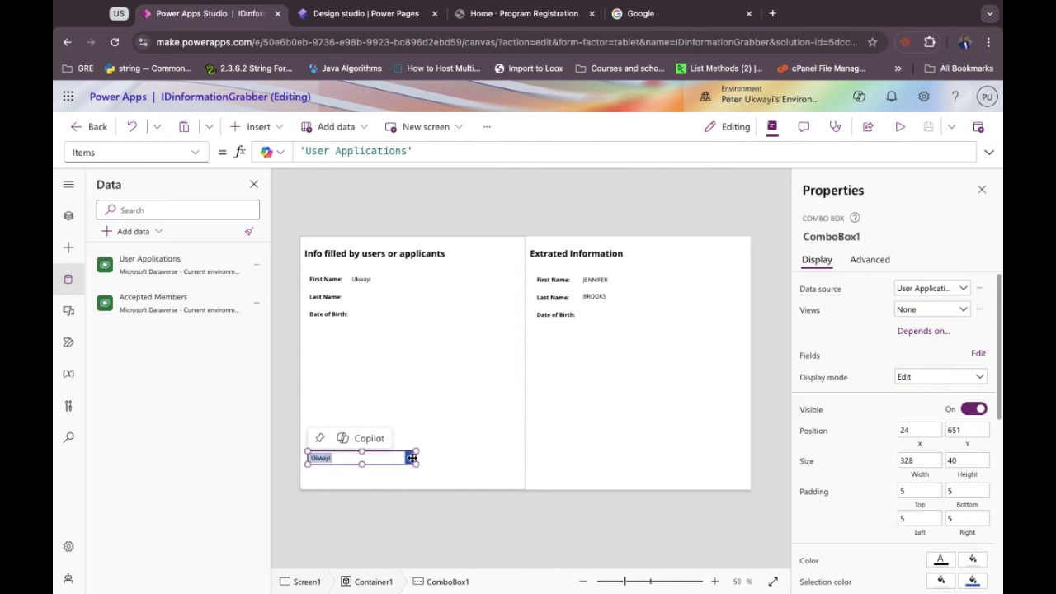
click(412, 457)
click(347, 428)
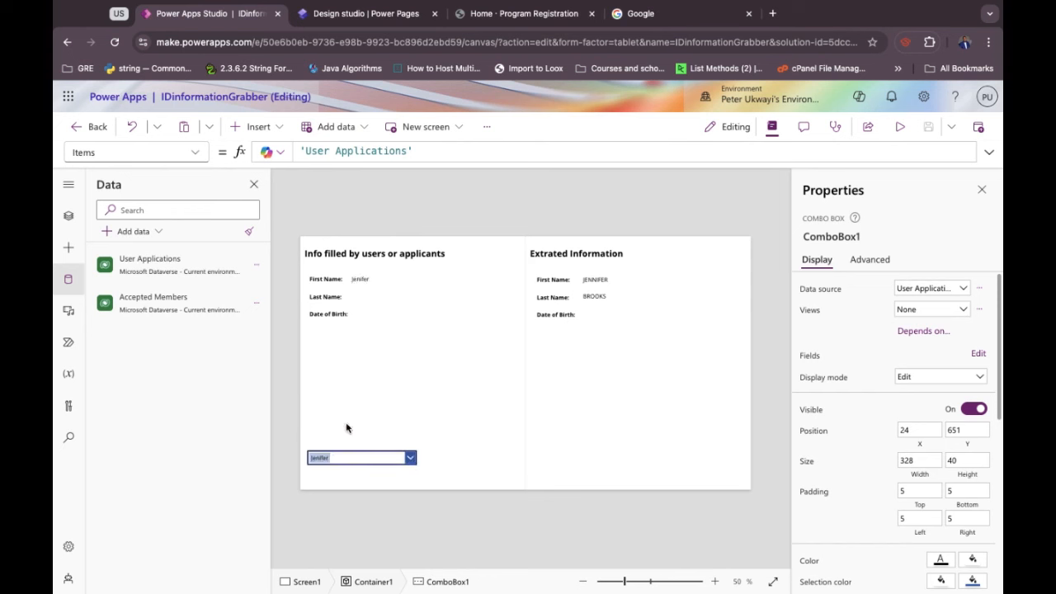
click(412, 458)
click(384, 440)
click(414, 459)
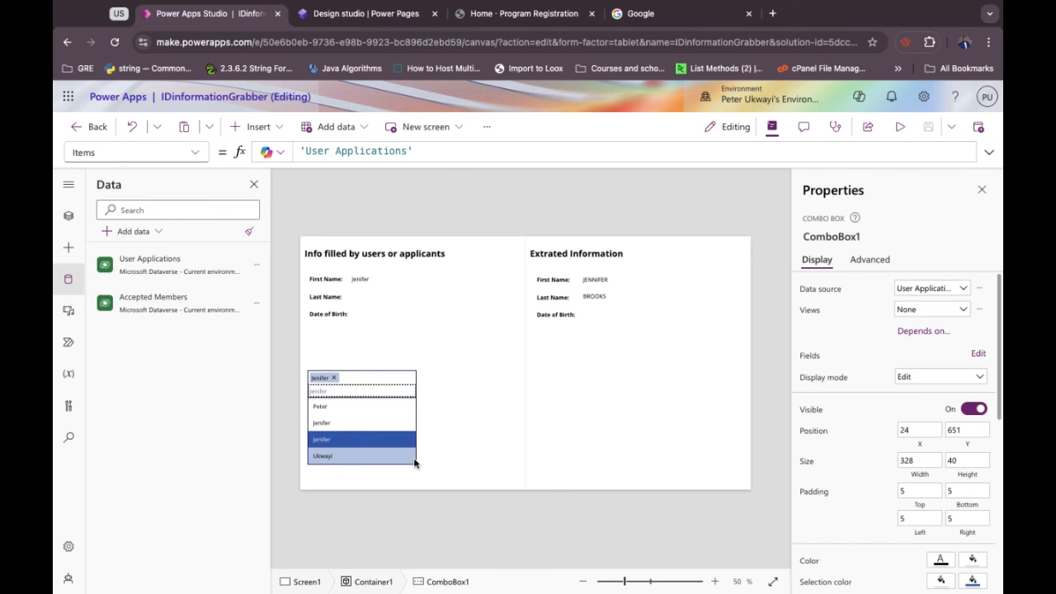
click(414, 463)
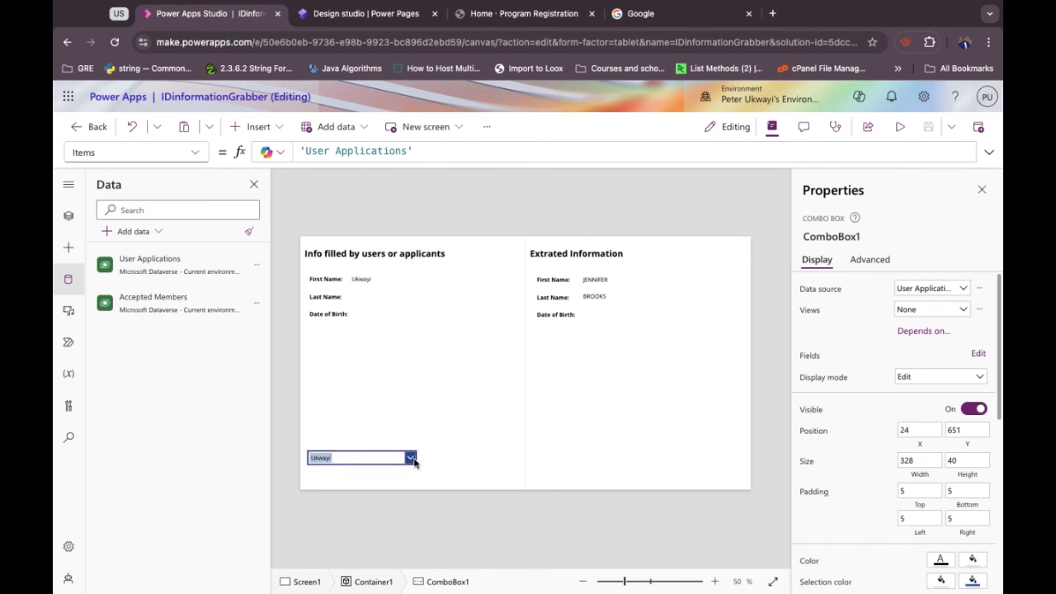
Keep the combo box on Single layout showing and searching by First Name.
click(976, 354)
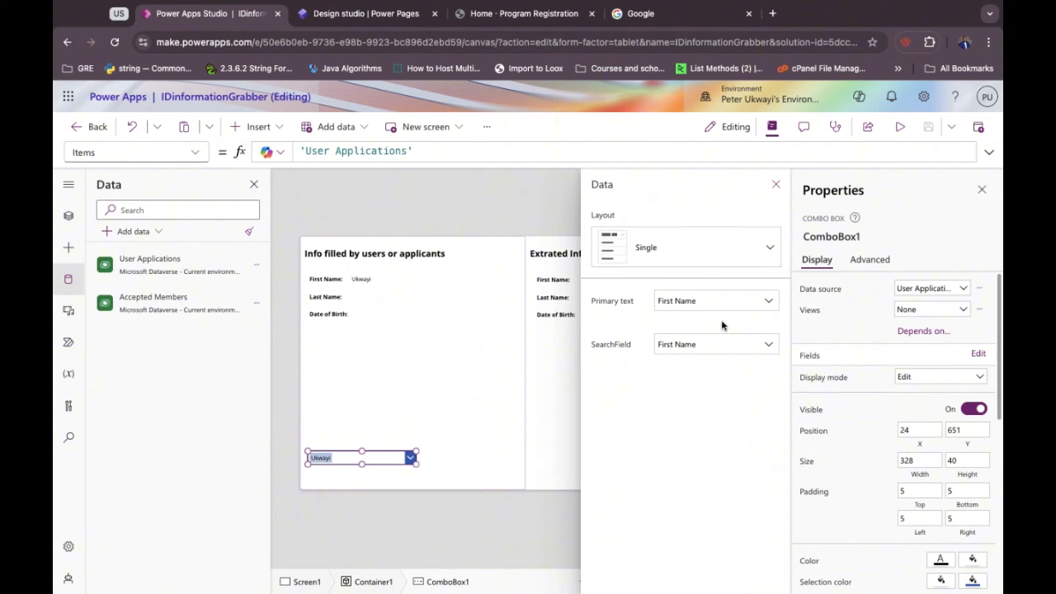
click(812, 361)
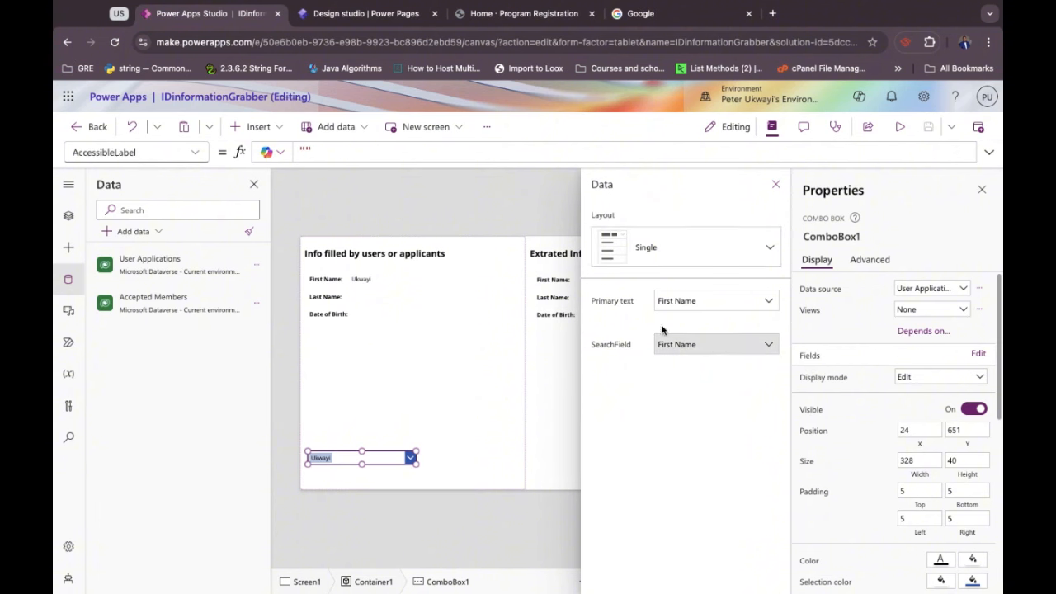
click(772, 247)
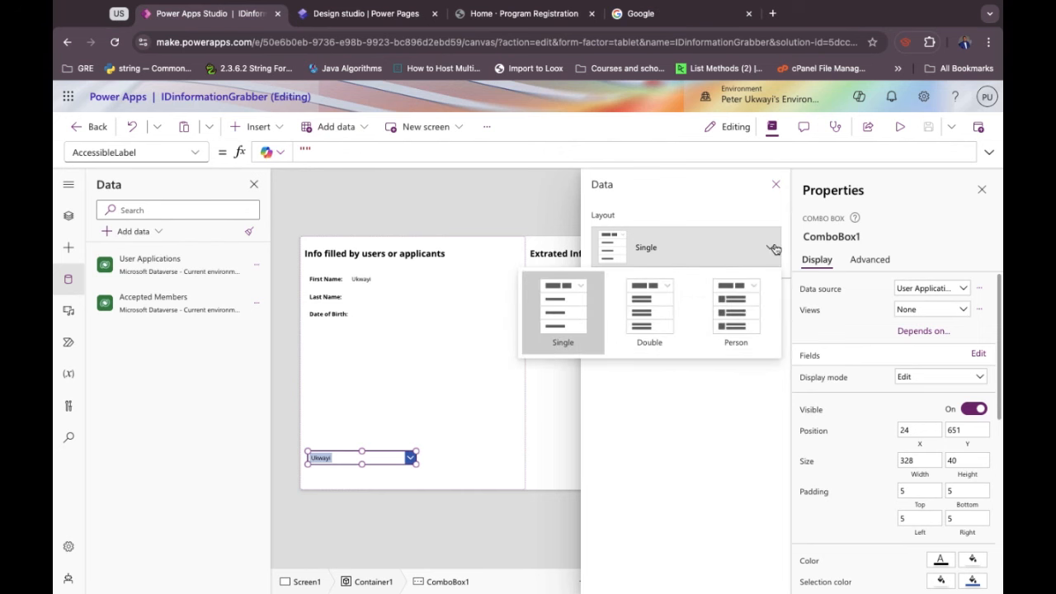
click(714, 410)
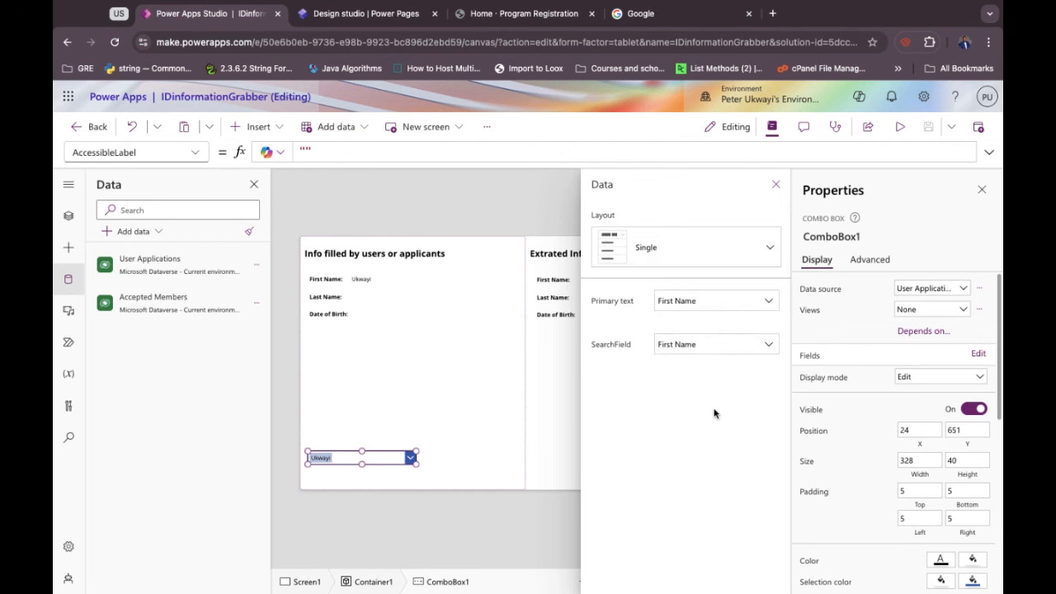
click(448, 405)
click(369, 461)
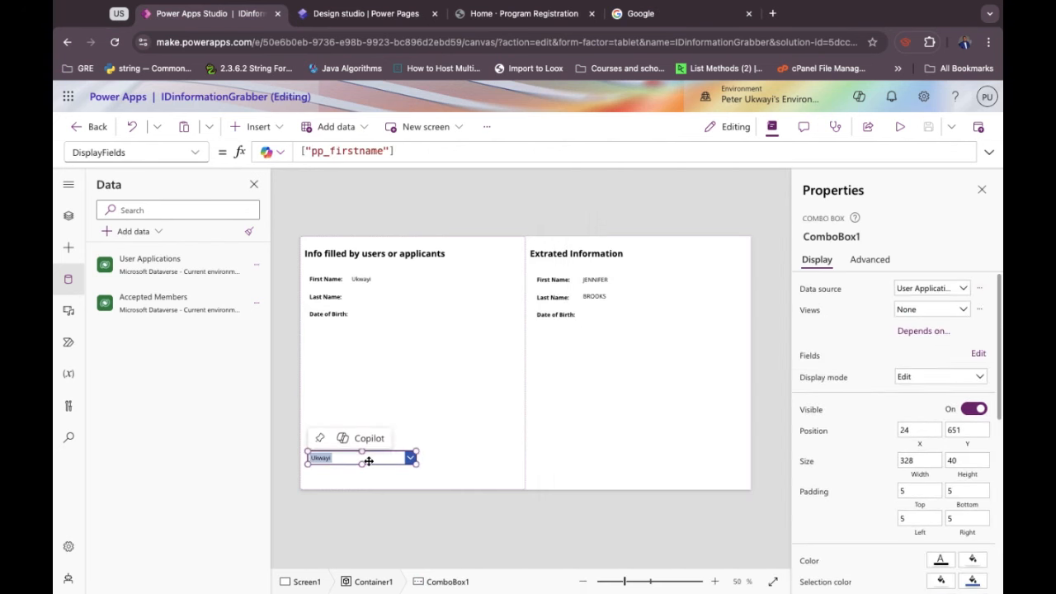
Delete the combo box and add a Drop down control in the lower left panel.
key(Delete)
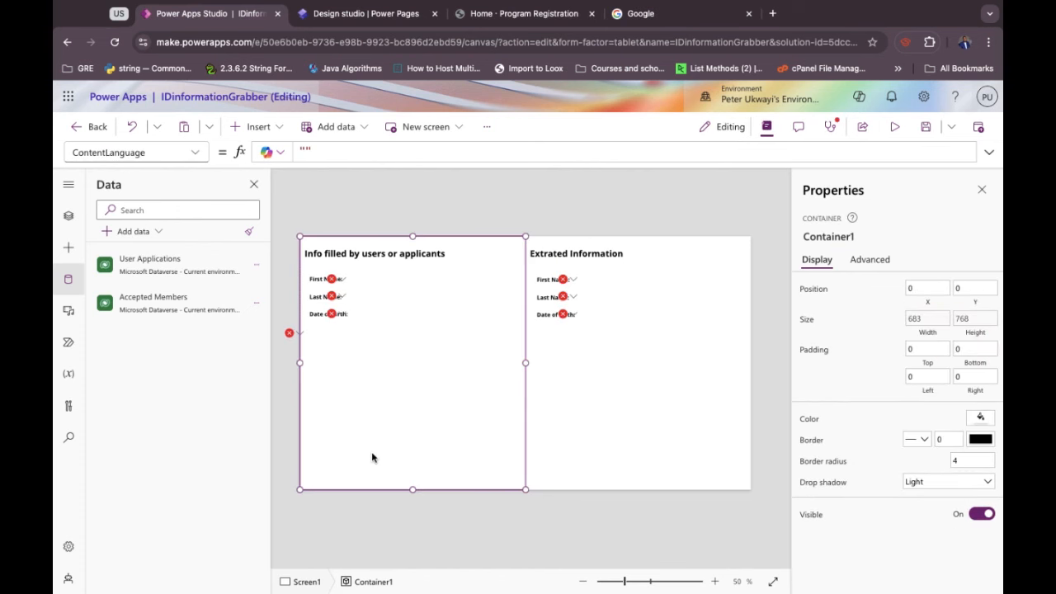
click(65, 217)
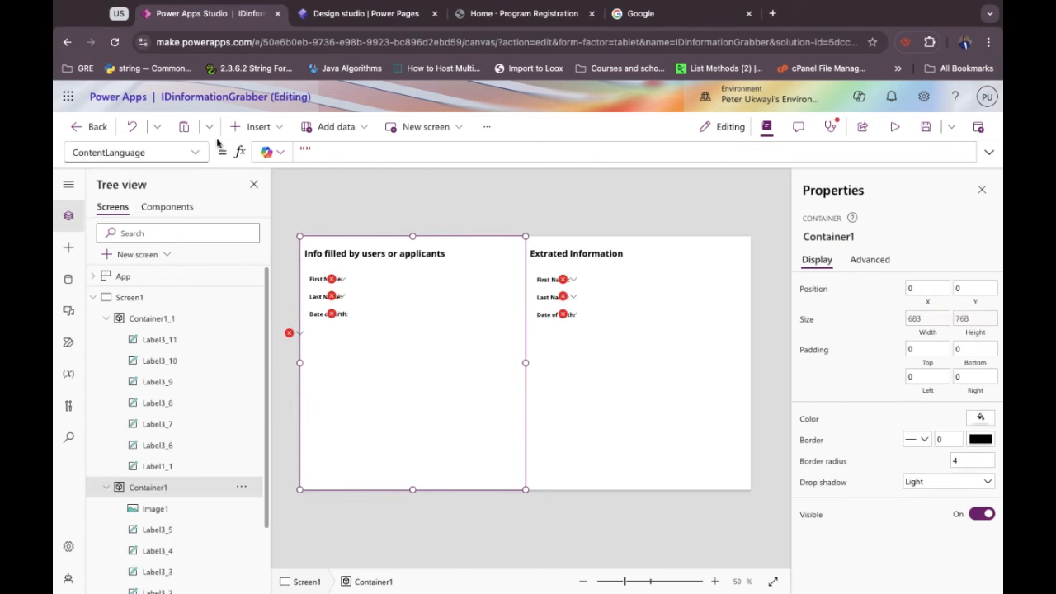
click(251, 127)
text(drop)
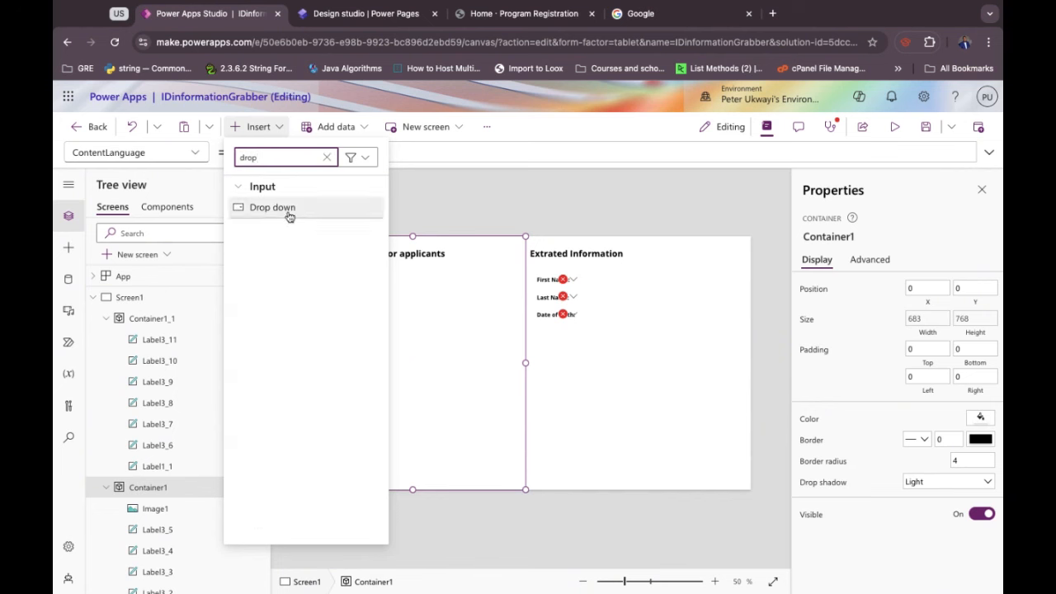
click(271, 207)
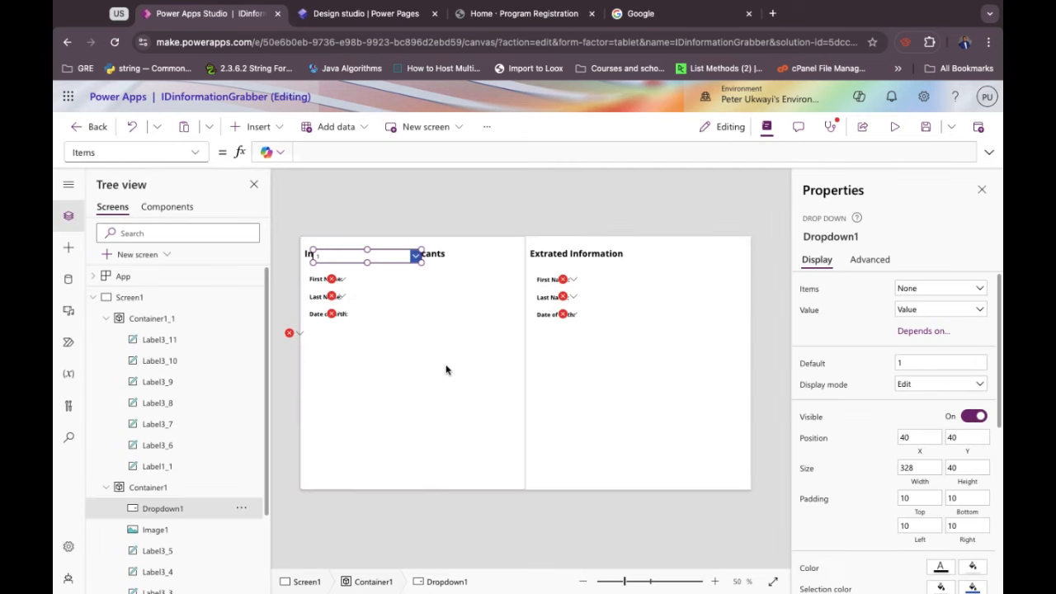
drag(401, 259, 399, 443)
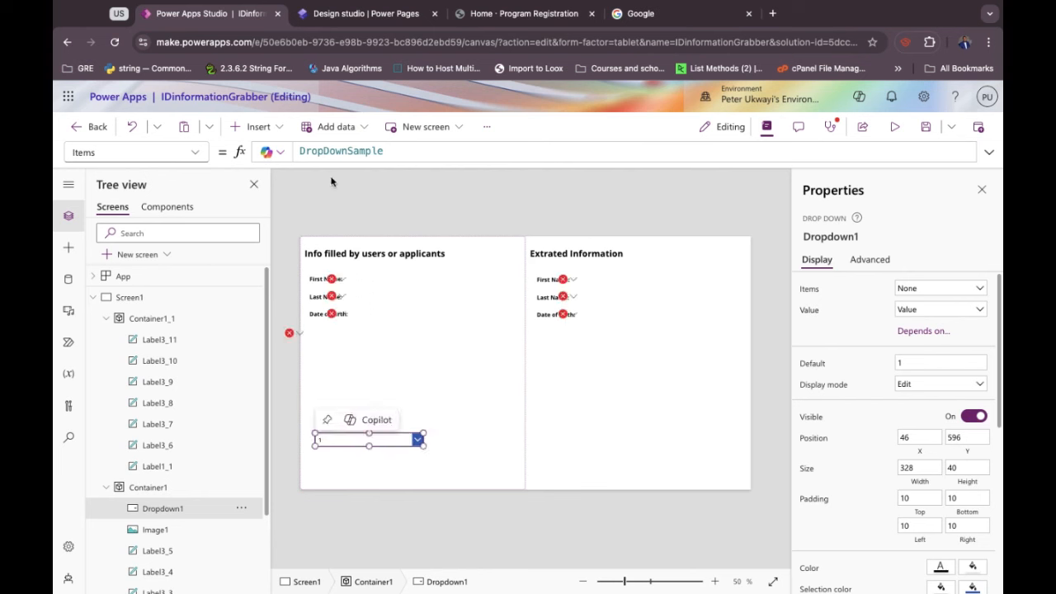
Rename the new drop down to ComboBox1 in the Tree view.
double_click(162, 509)
text(ComboBox1)
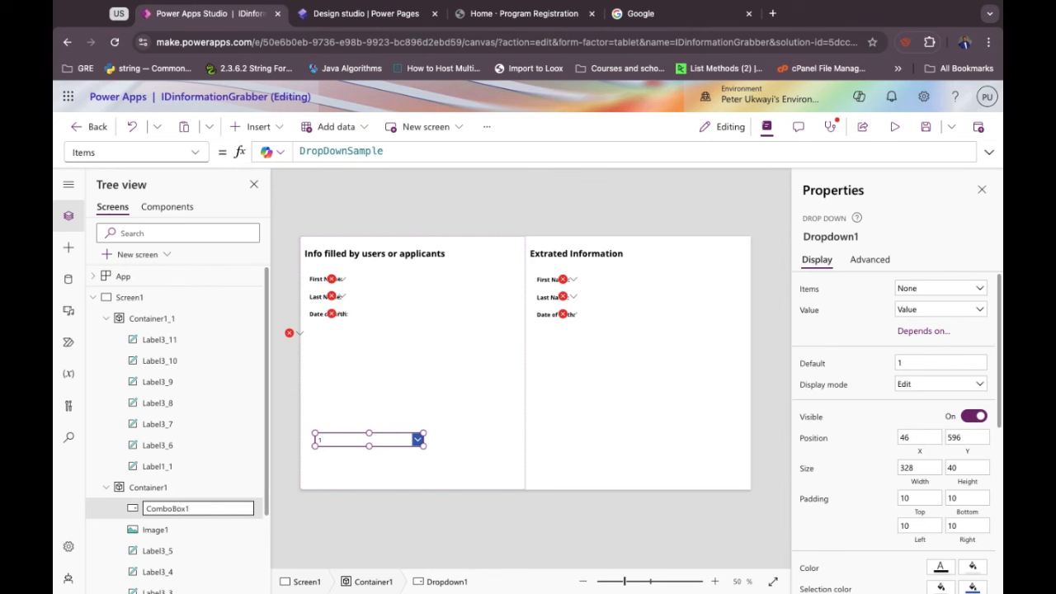
key(Return)
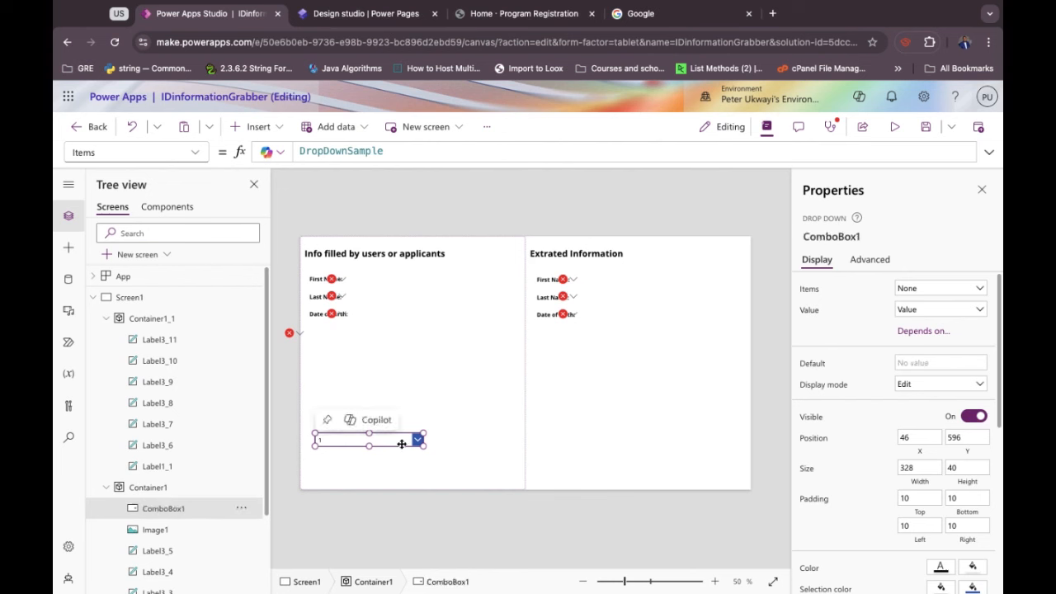
Set the drop down's Items to 'User Applications', removing the duplicated text.
double_click(316, 150)
double_click(316, 150)
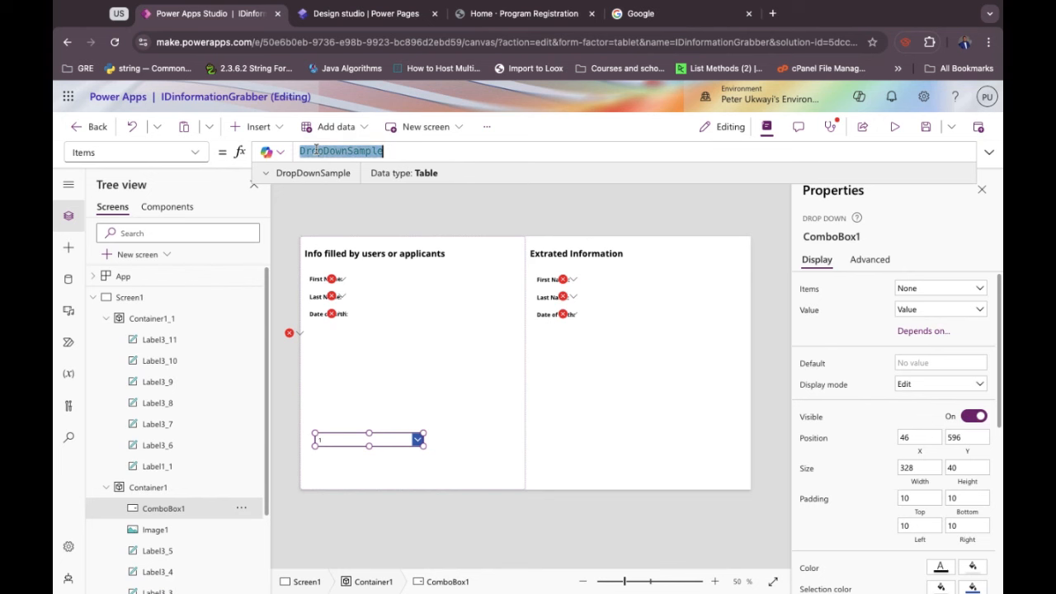
text('Us)
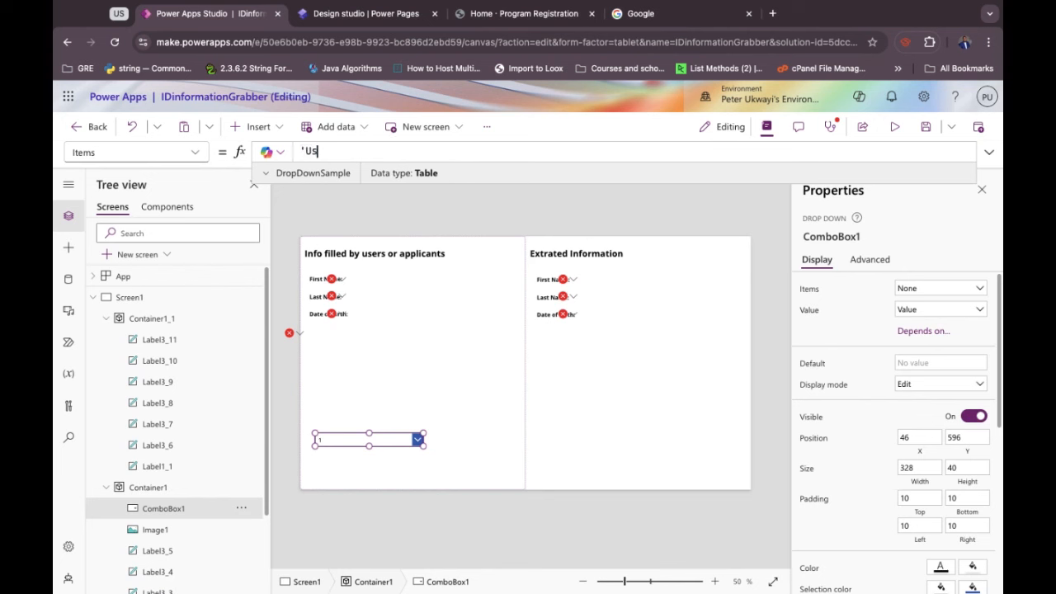
text(er Appli)
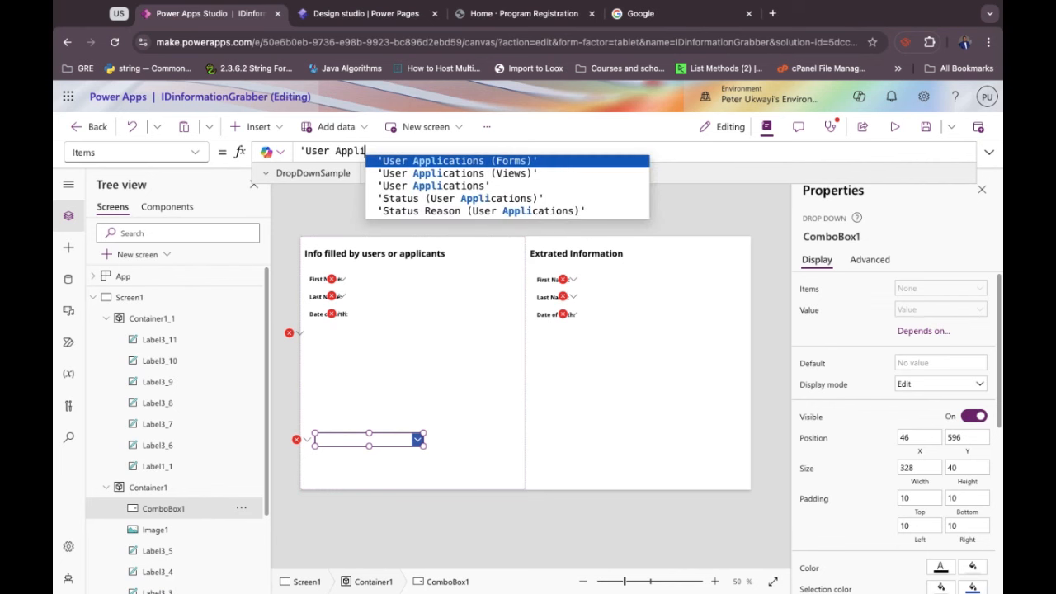
click(384, 185)
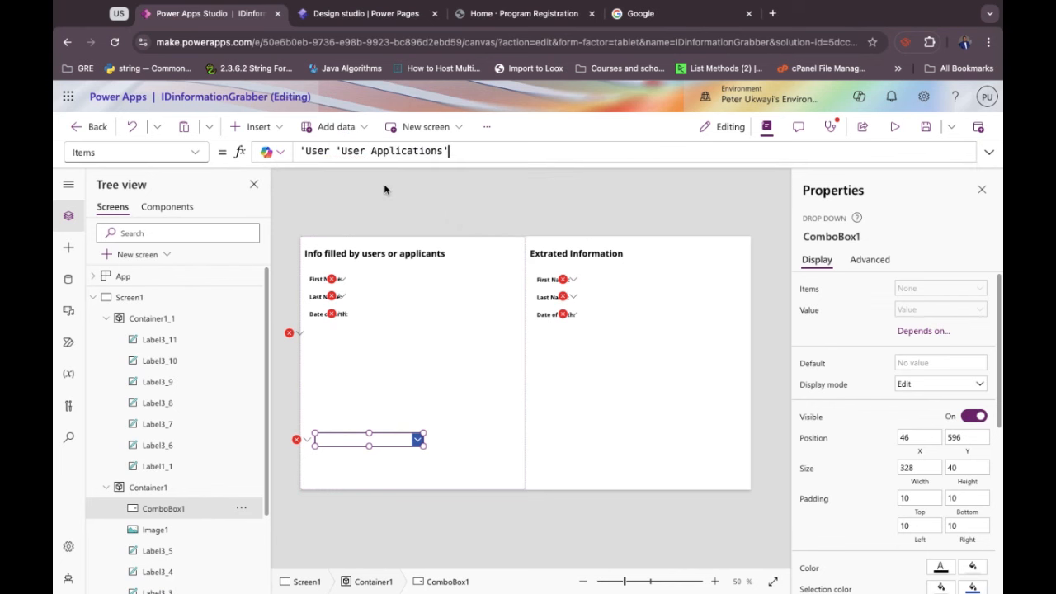
click(334, 151)
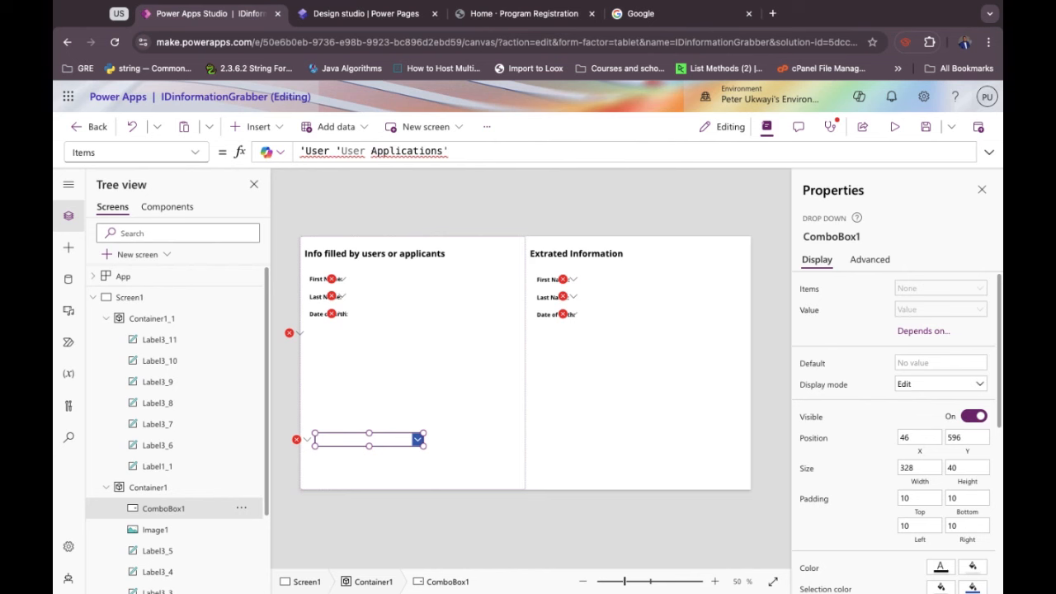
key(BackSpace)
key(BackSpace)
key(BackSpace)
key(BackSpace)
key(BackSpace)
key(BackSpace)
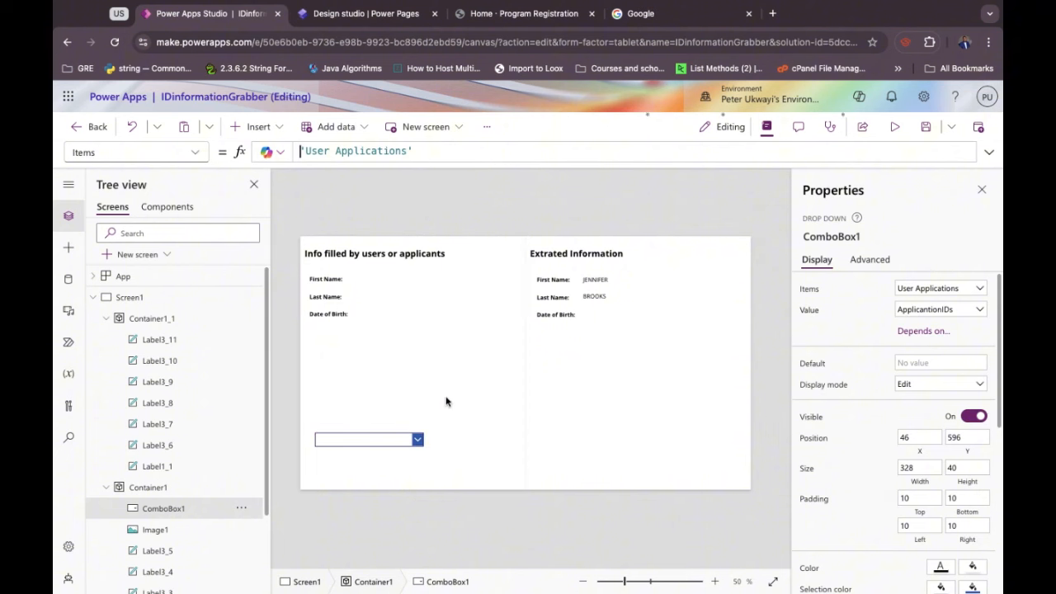
Pick the first application ID, holding Alt, to show its details and ID image.
click(419, 442)
click(338, 457)
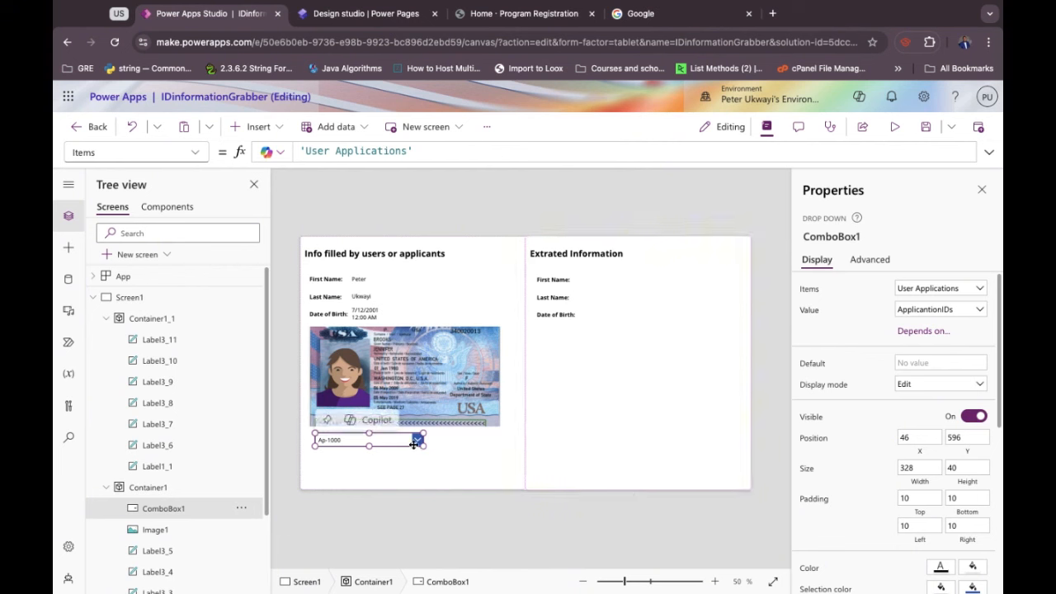
key(alt)
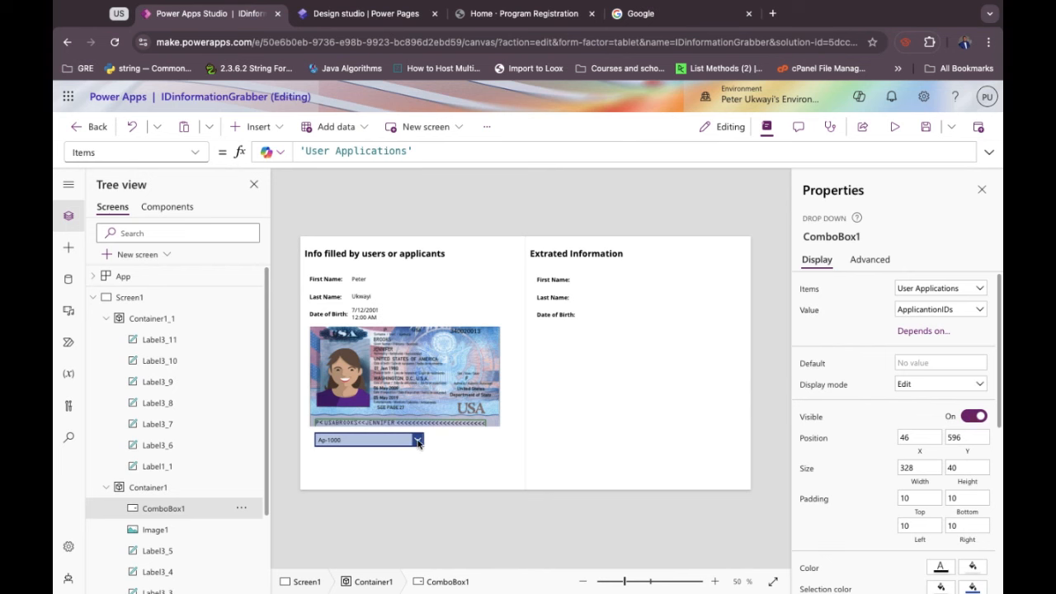
Set ComboBox1's Value to First Name and preview another applicant's record.
click(418, 441)
click(418, 442)
click(919, 311)
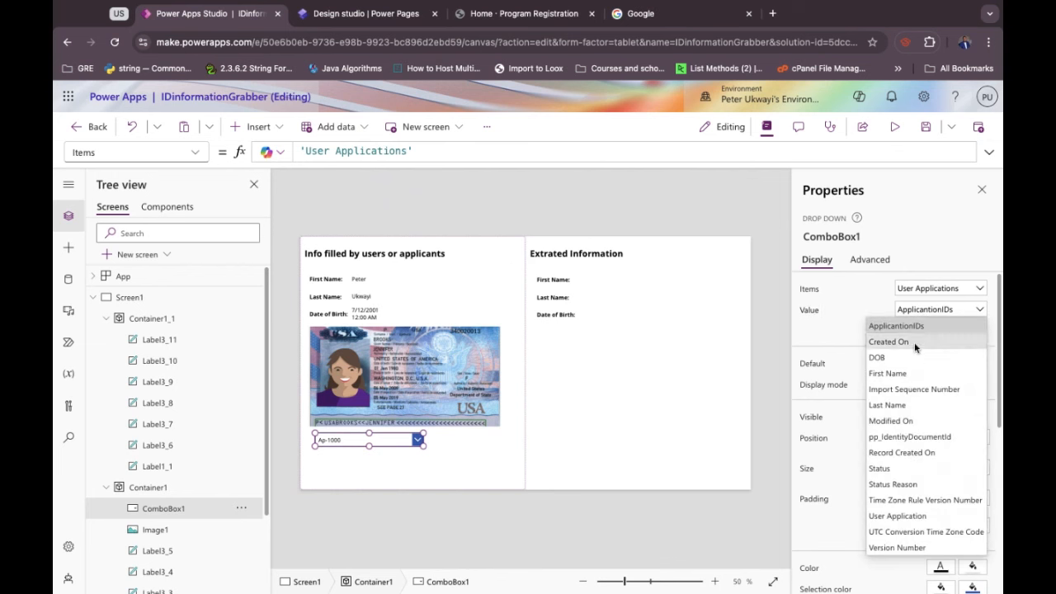
click(907, 371)
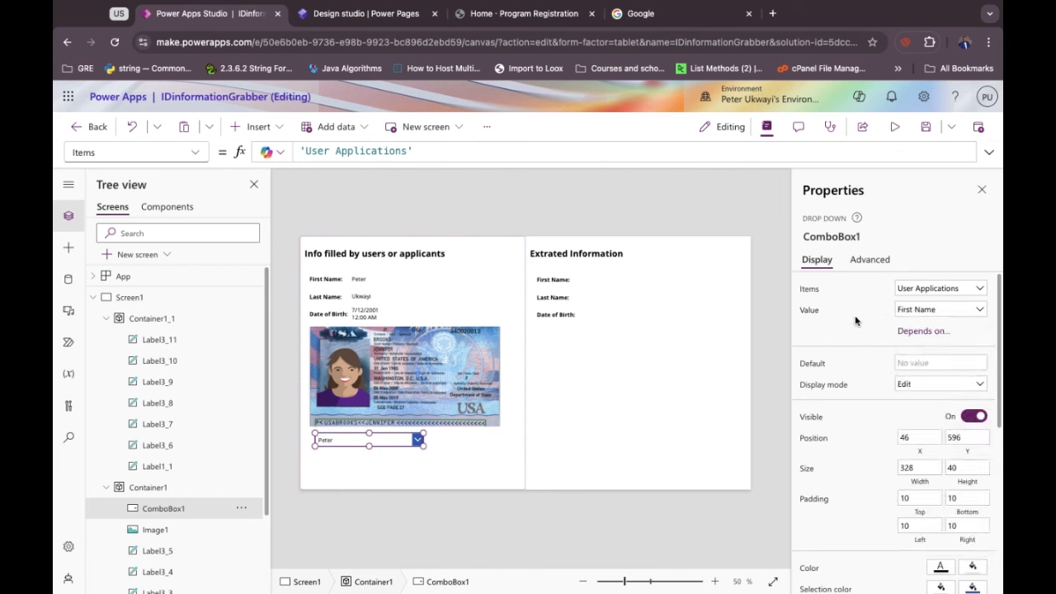
alt+click(418, 442)
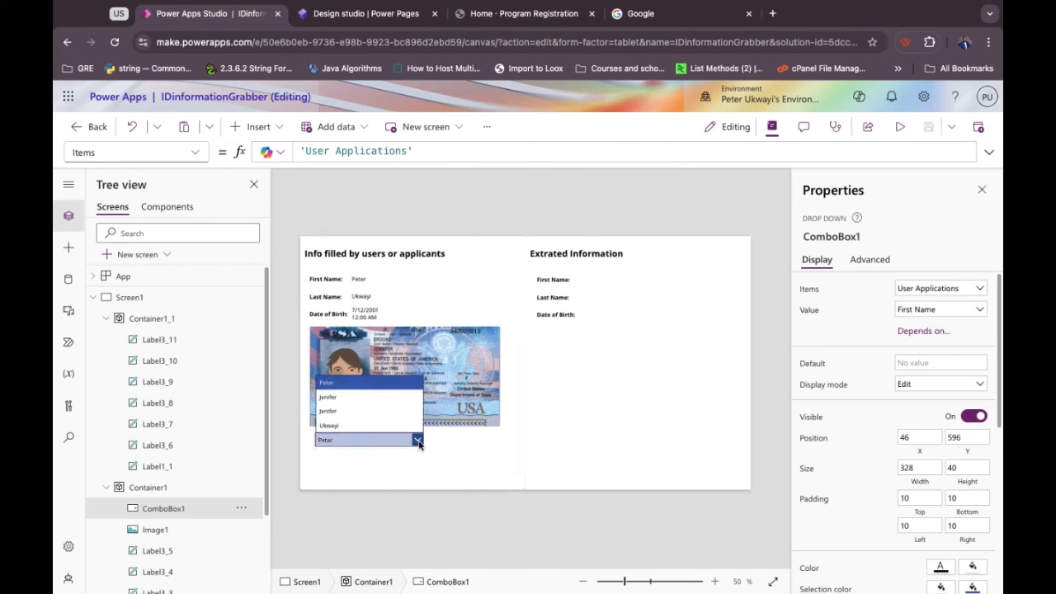
alt+click(379, 424)
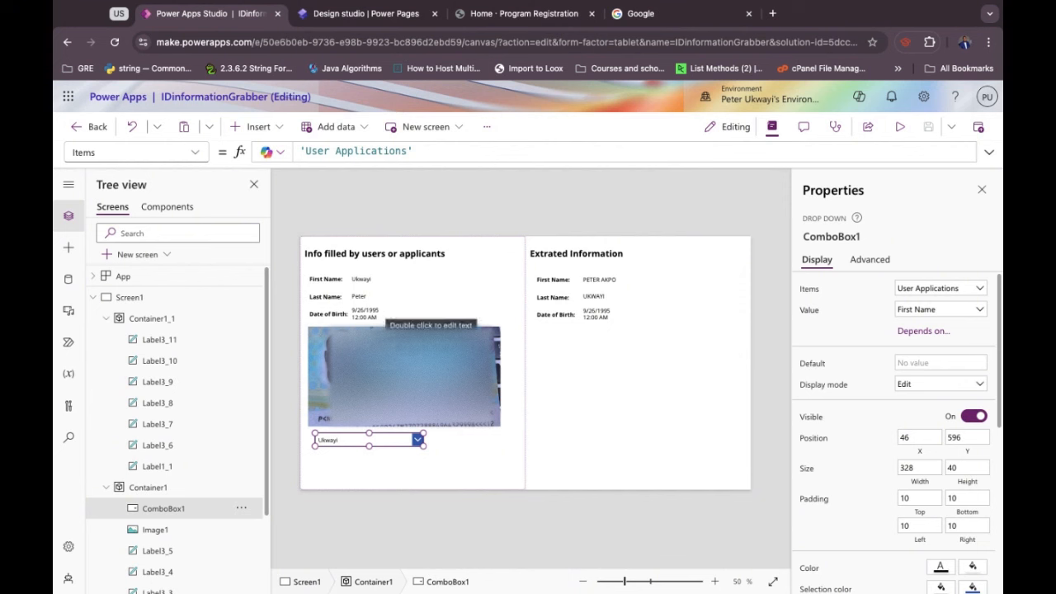
click(606, 439)
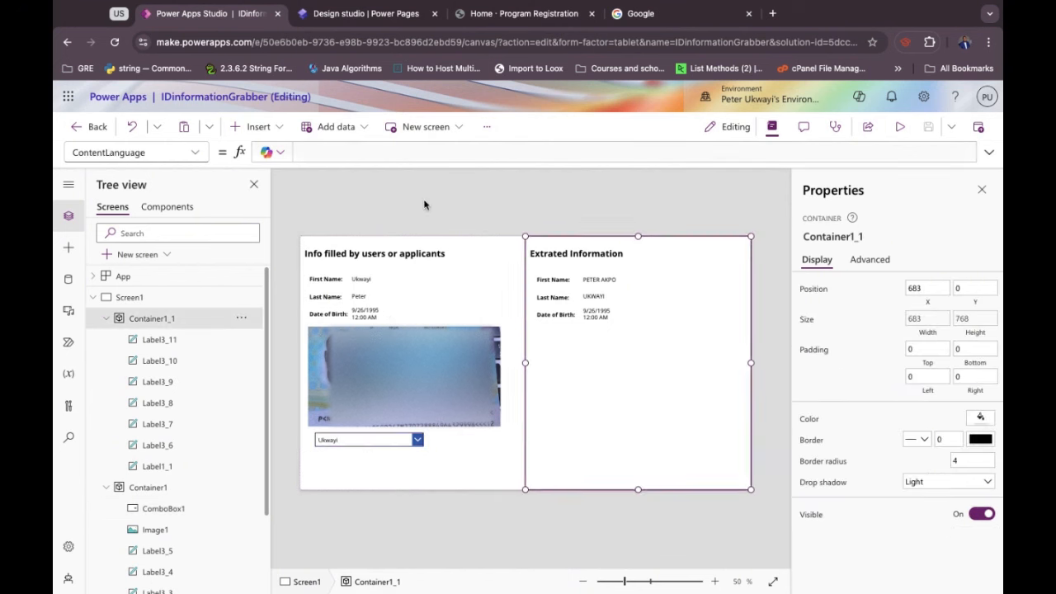
Insert Button1 below the extracted labels and list the app's data sources.
click(256, 128)
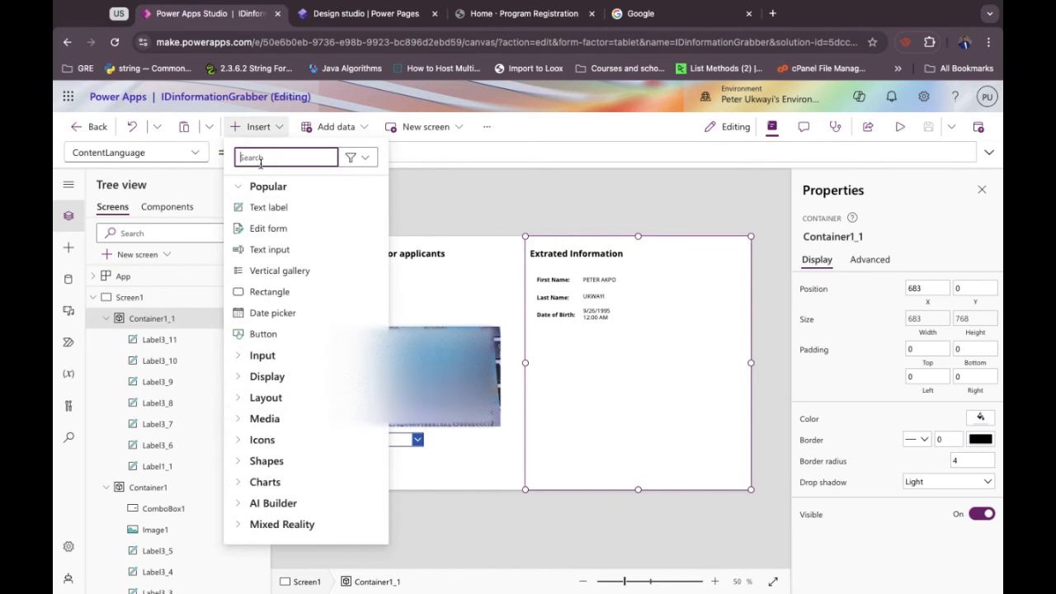
text(butt)
click(263, 208)
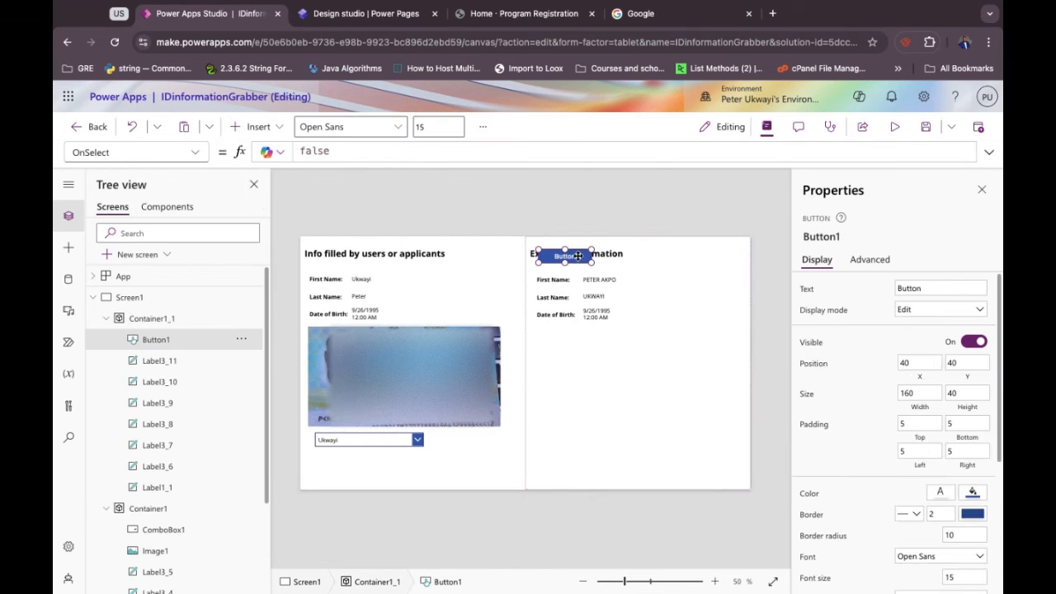
drag(579, 256, 578, 365)
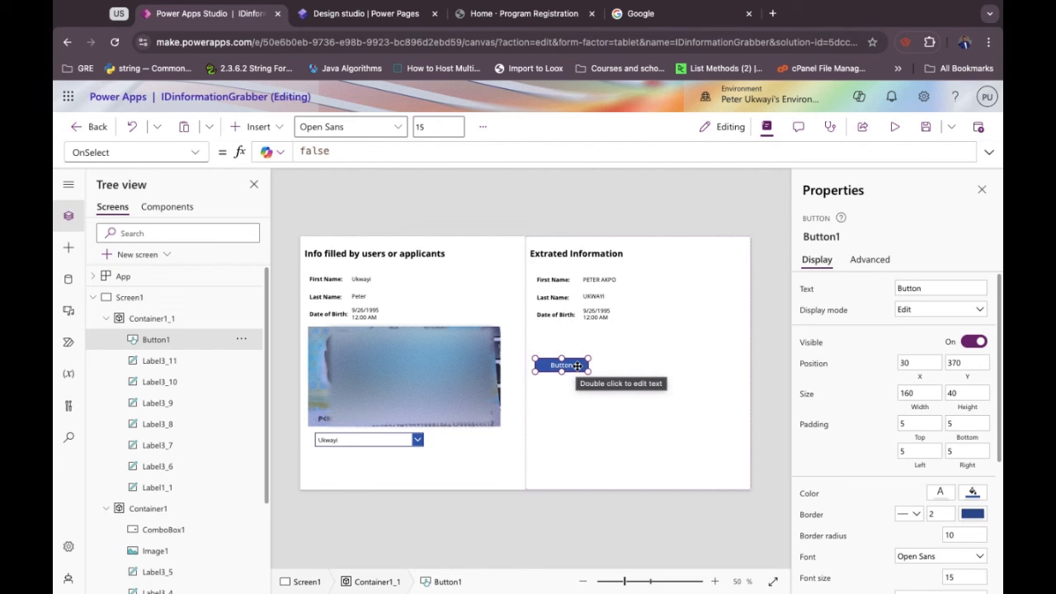
click(68, 280)
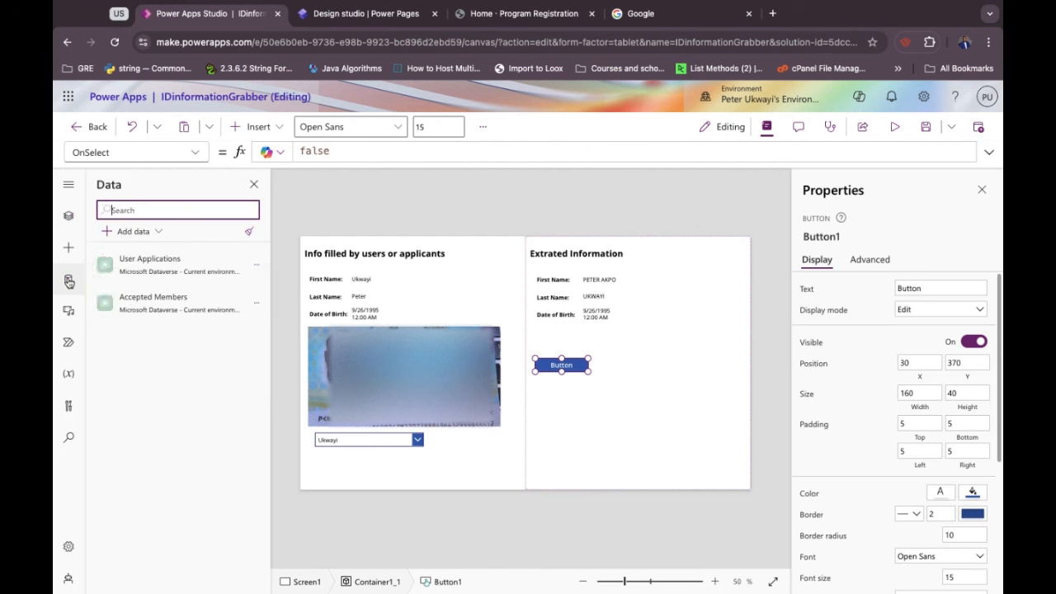
Edit the Accepted Members table, browse its existing columns, then begin a new column.
click(259, 309)
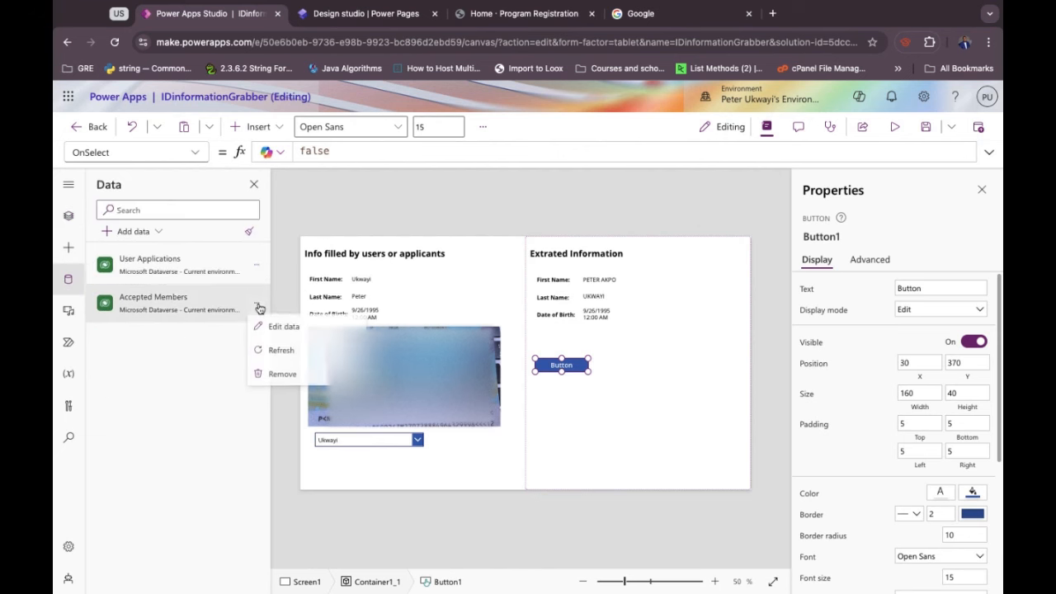
click(282, 330)
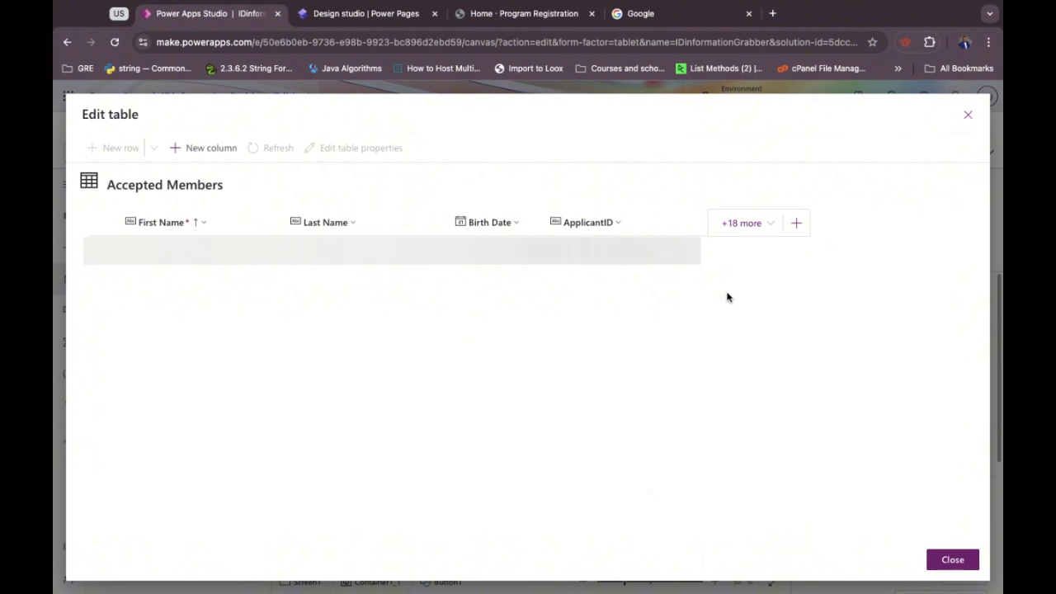
click(737, 230)
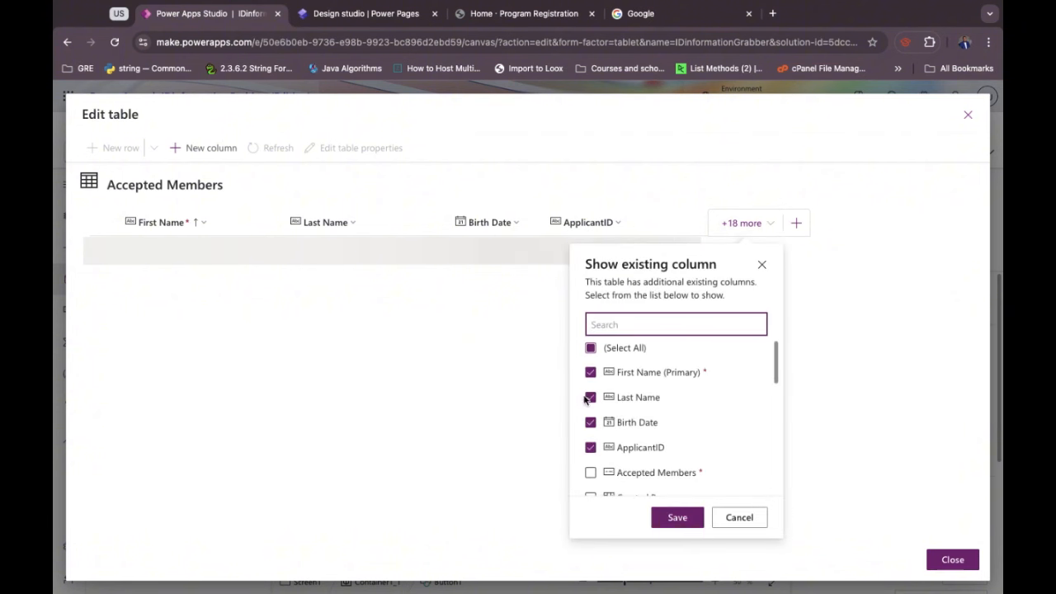
scroll(605, 438, down, 1)
scroll(604, 438, down, 3)
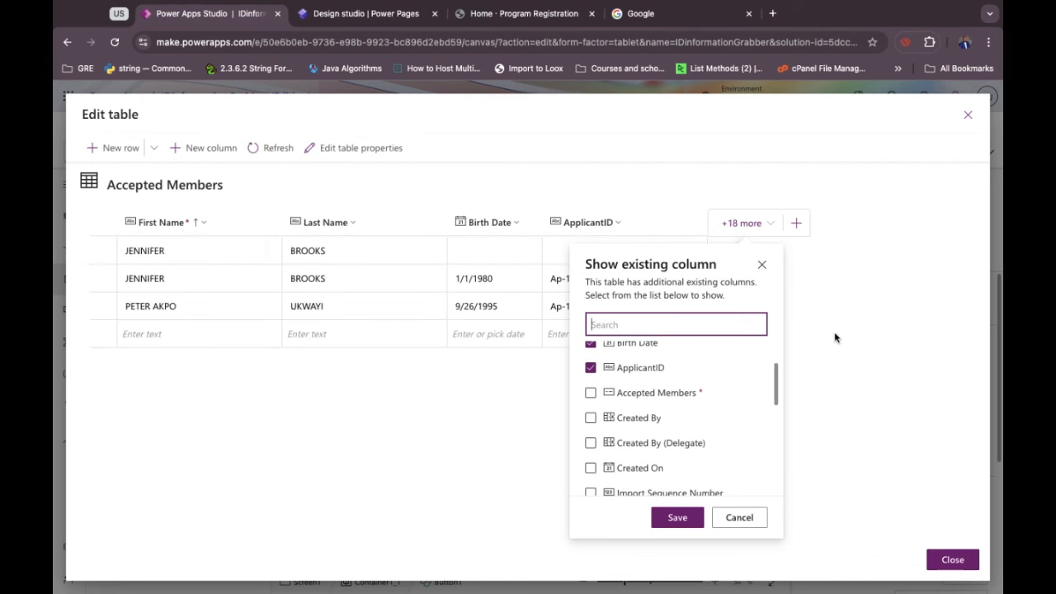
click(820, 264)
click(798, 229)
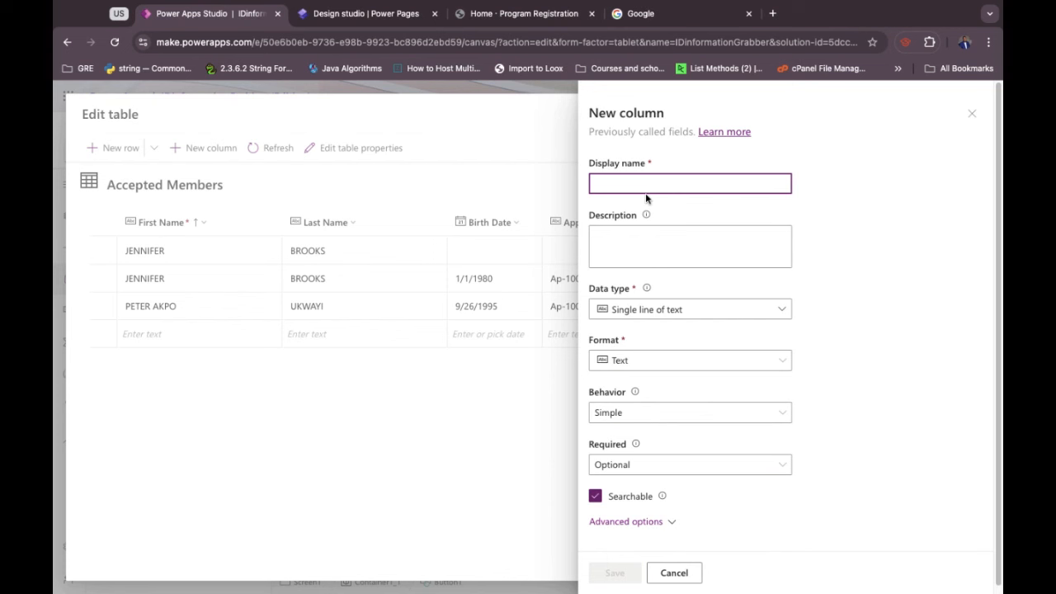
Name the new column Decision and make it a local (non-synced) Choice type.
text(A)
key(BackSpace)
text(Decision)
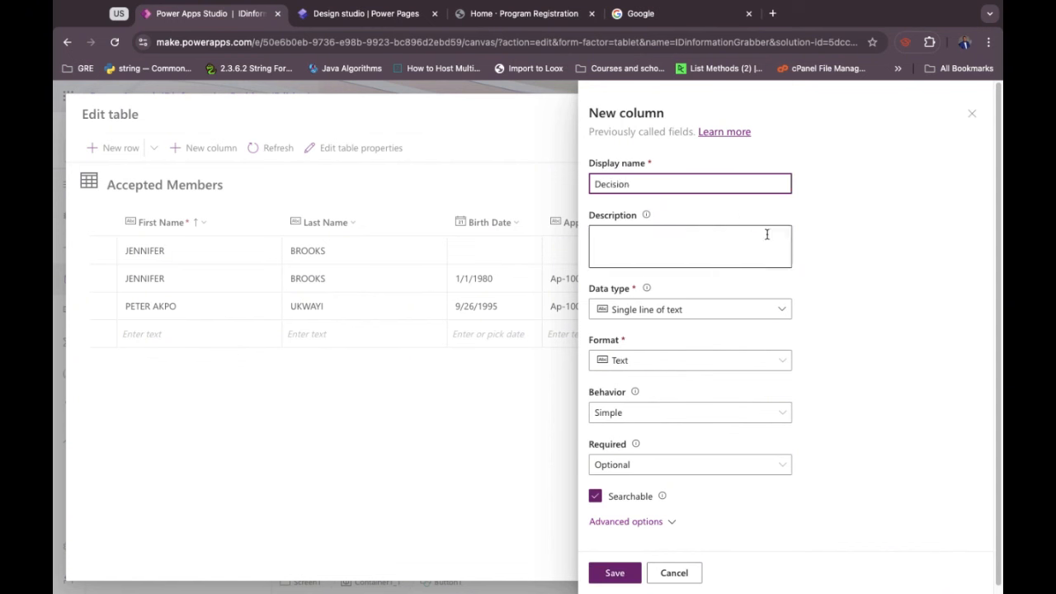
click(841, 278)
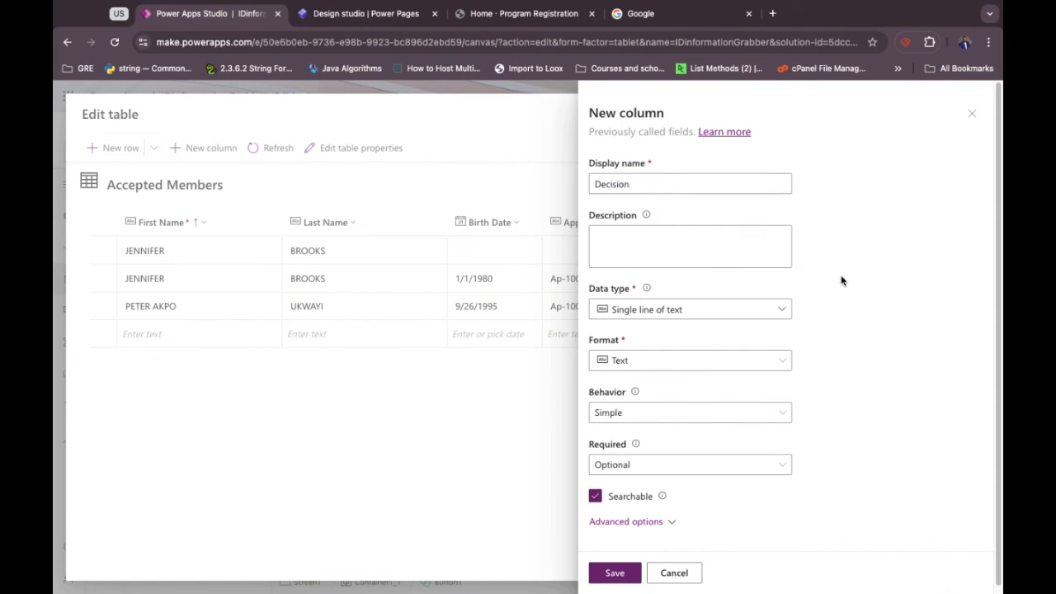
click(679, 311)
mouse_move(689, 446)
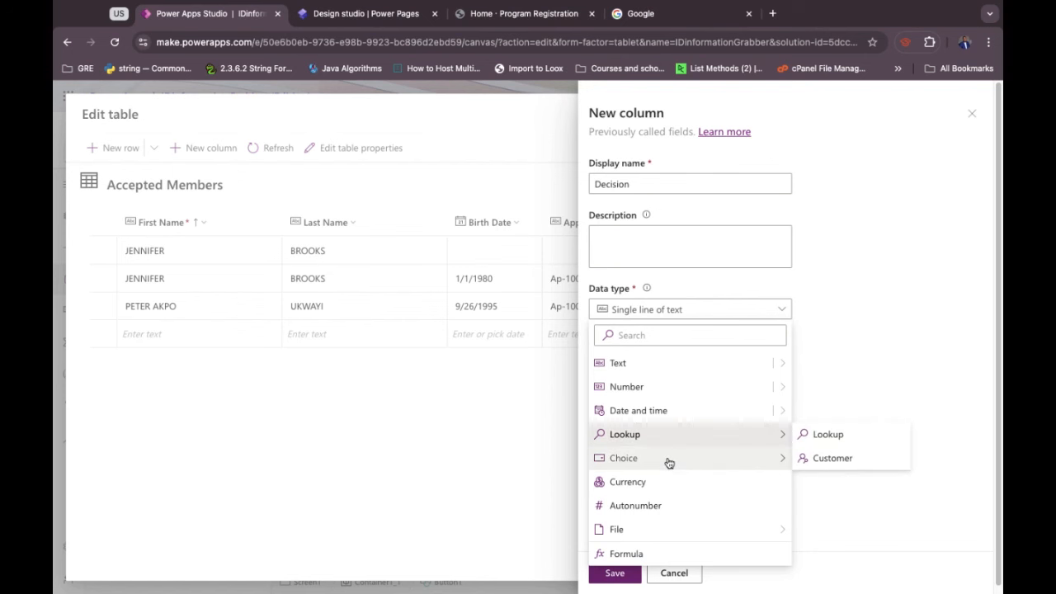
click(828, 461)
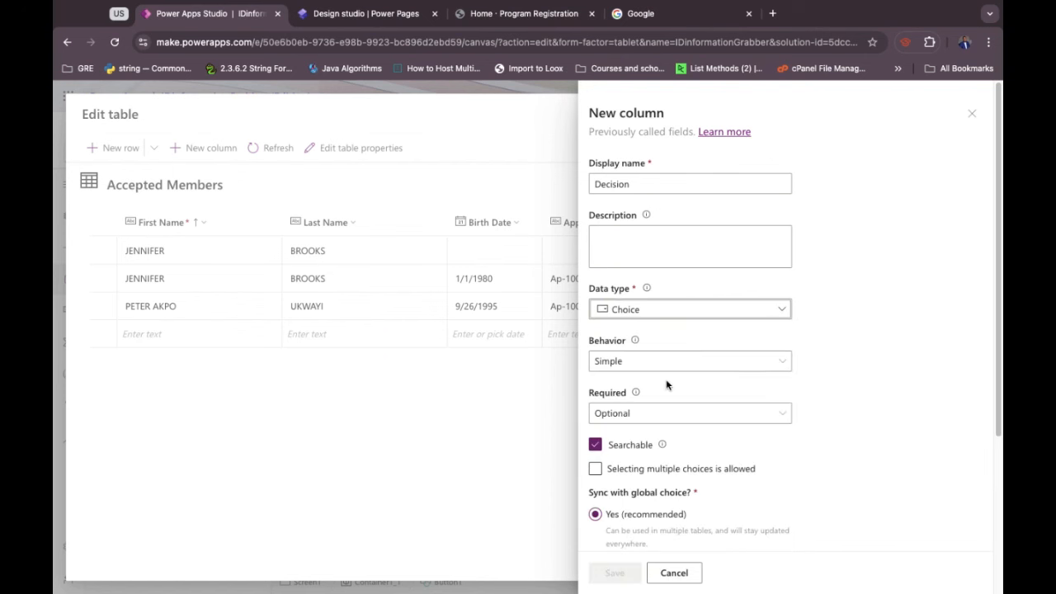
scroll(643, 417, down, 2)
scroll(646, 419, down, 1)
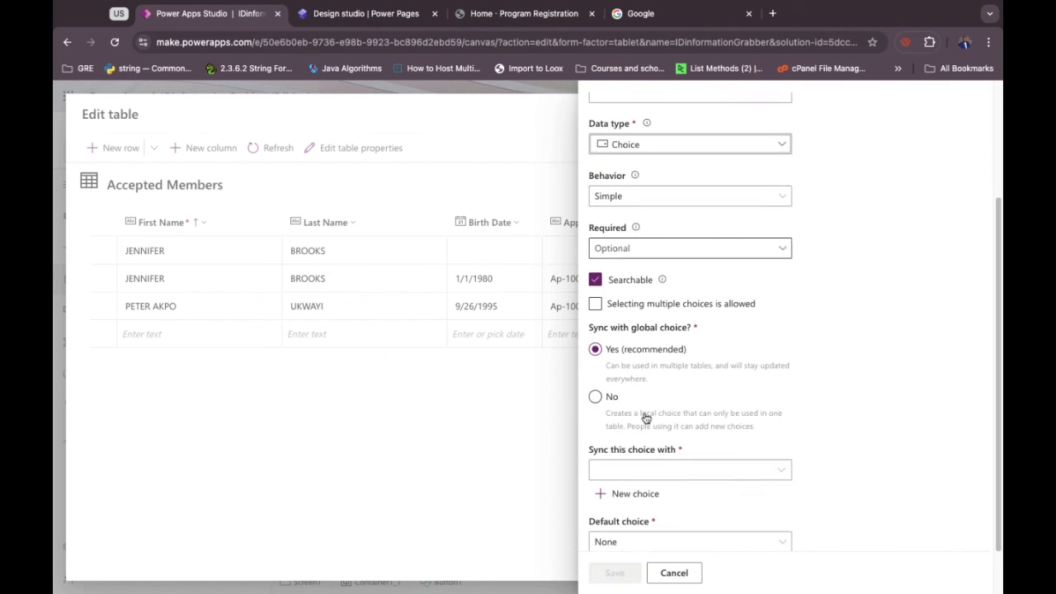
click(596, 397)
Add the choices Admitted and Rejected, save the column, and close the table editor.
scroll(636, 455, down, 1)
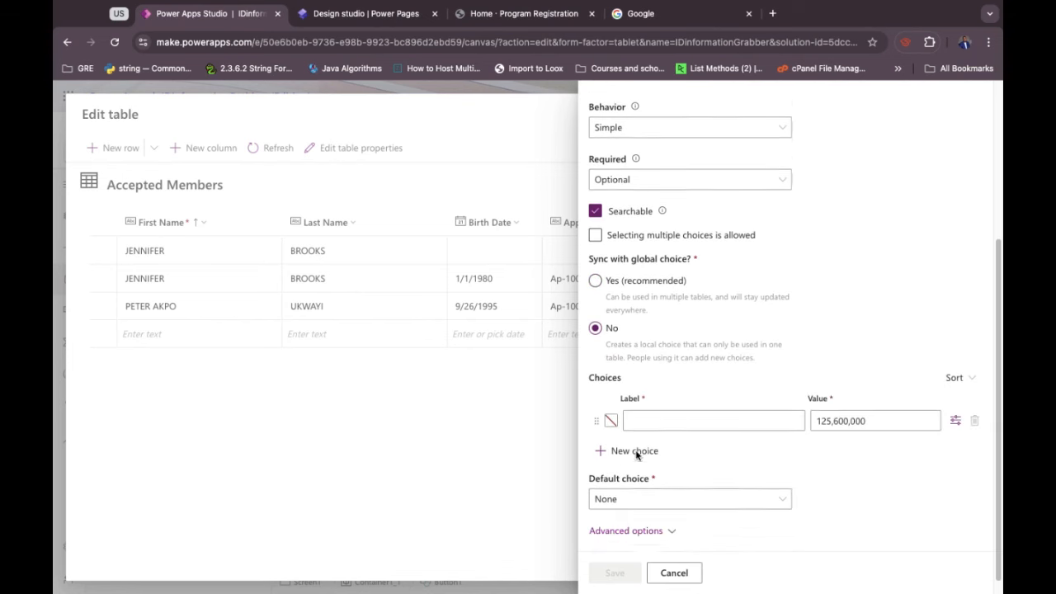
click(656, 405)
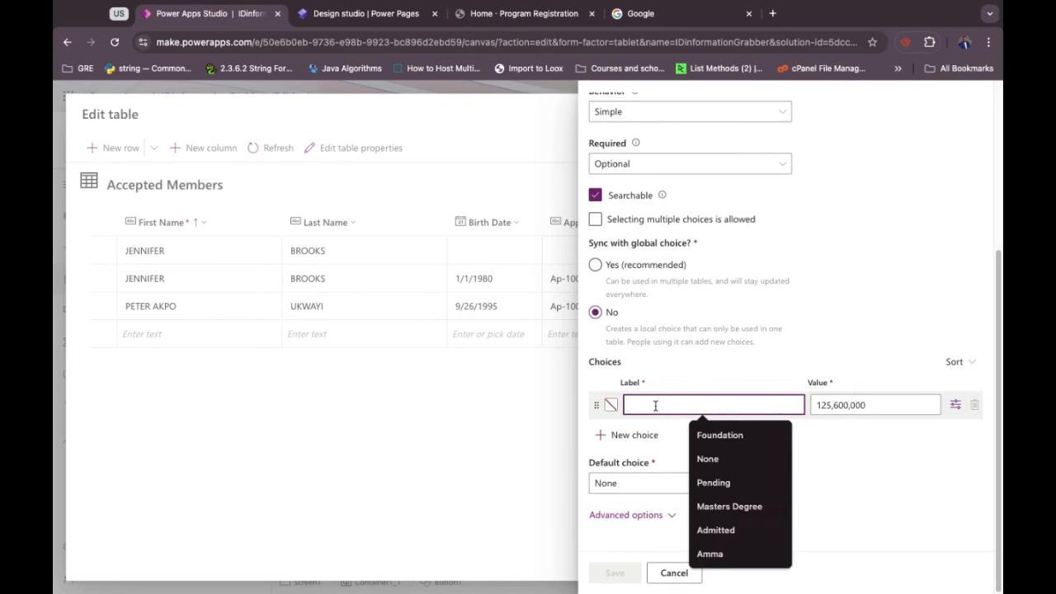
text(Admitted)
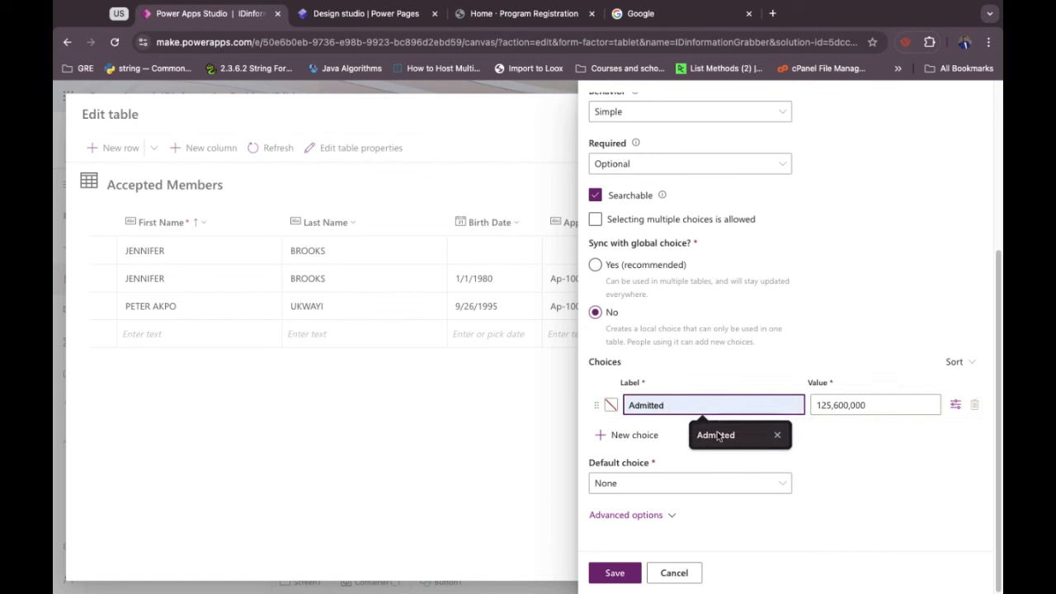
click(716, 434)
click(606, 439)
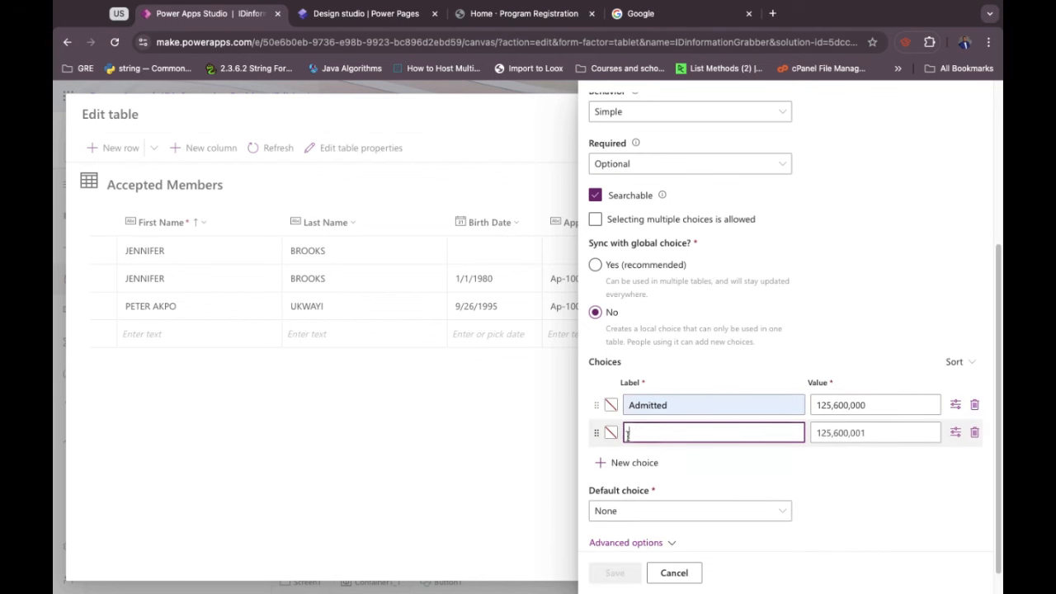
text(Rejected)
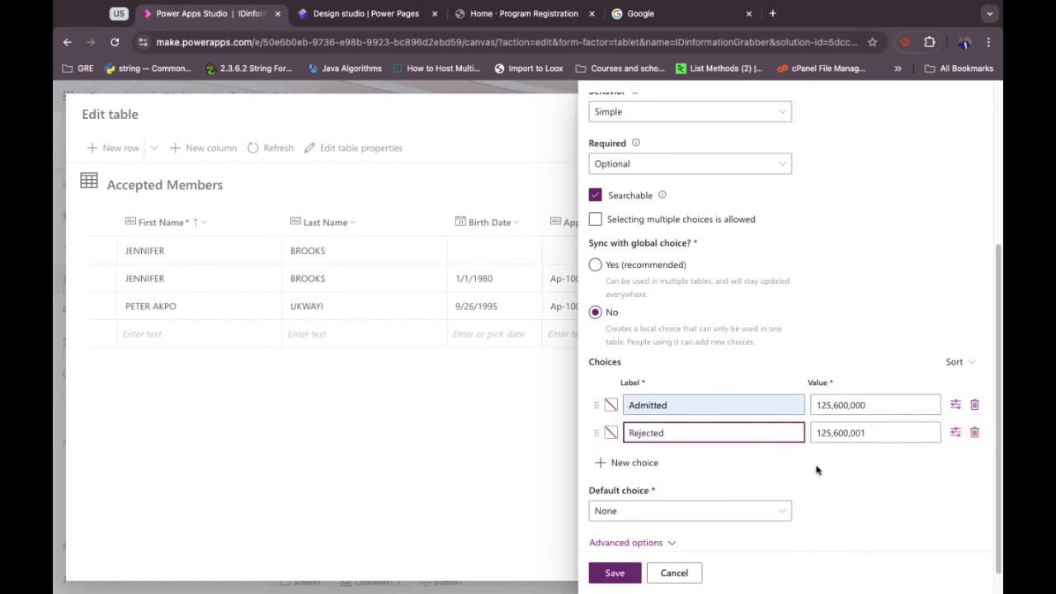
click(863, 482)
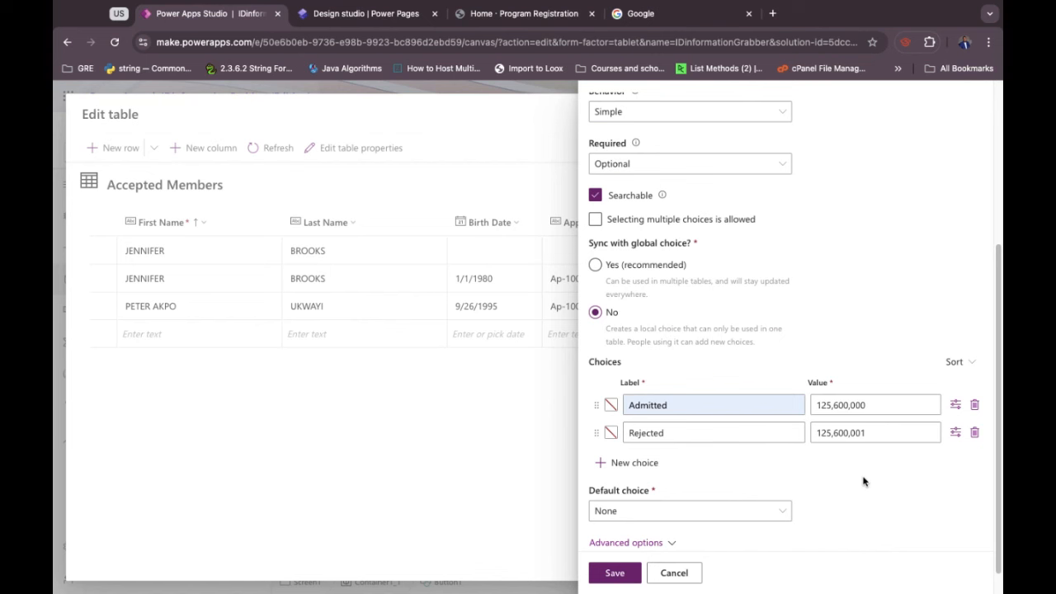
scroll(795, 461, down, 1)
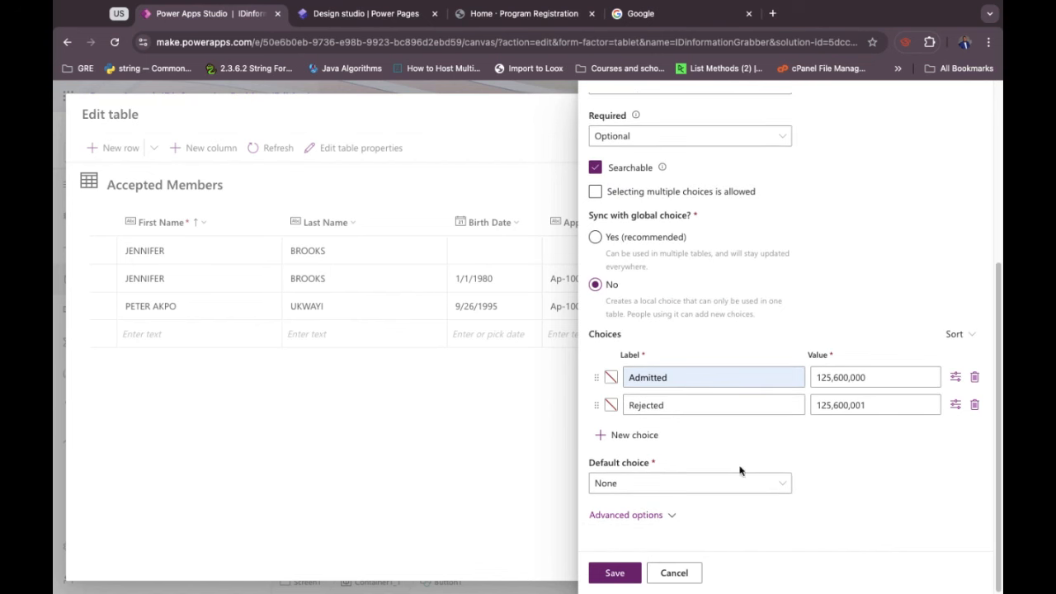
click(615, 573)
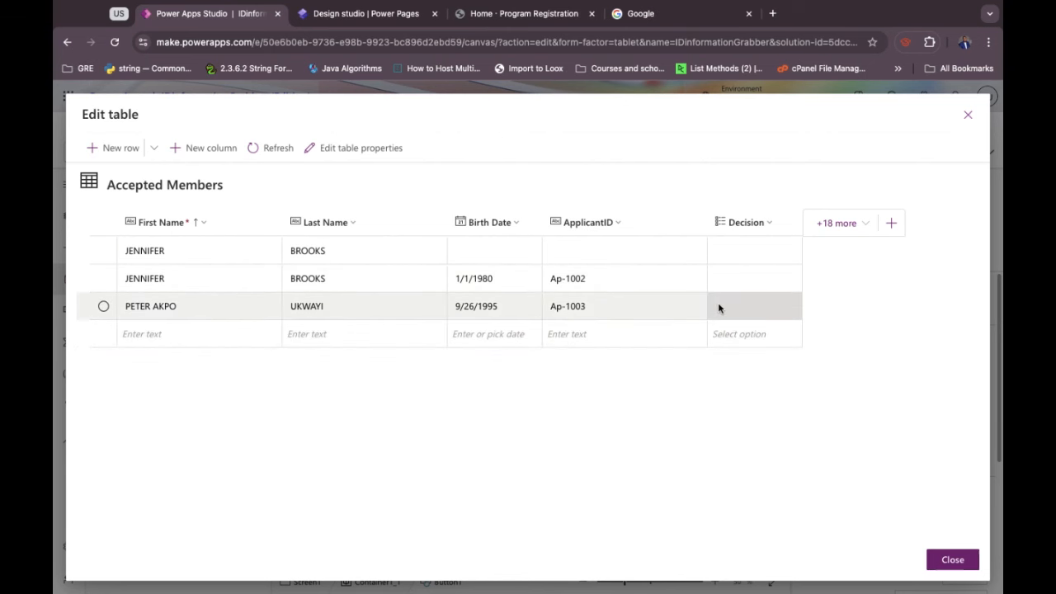
click(969, 115)
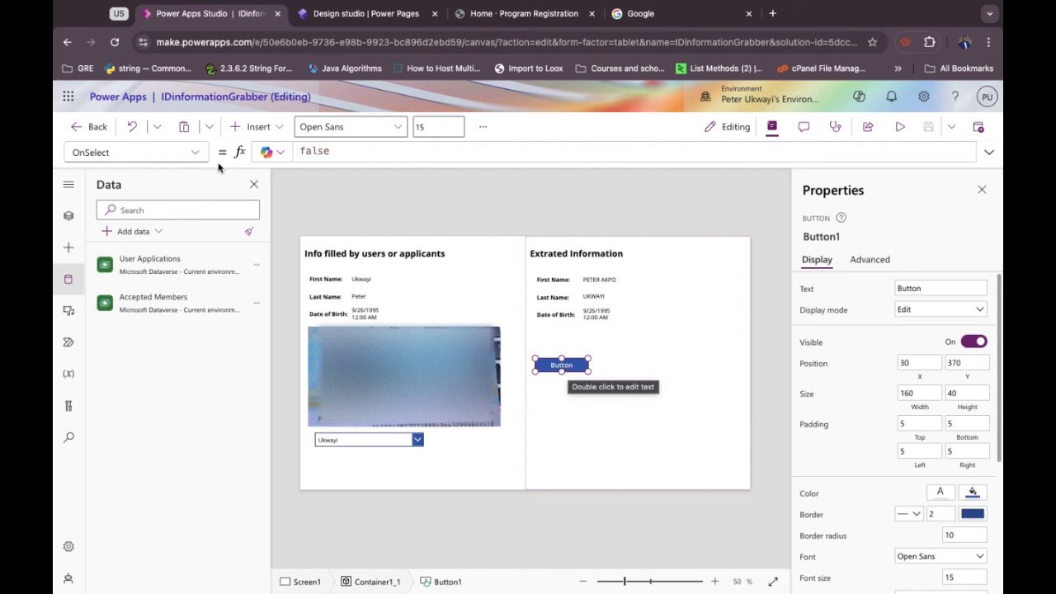
Replace Button1's OnSelect with Patch('Accepted Members', LookUp('Accepted Members', …).
double_click(318, 150)
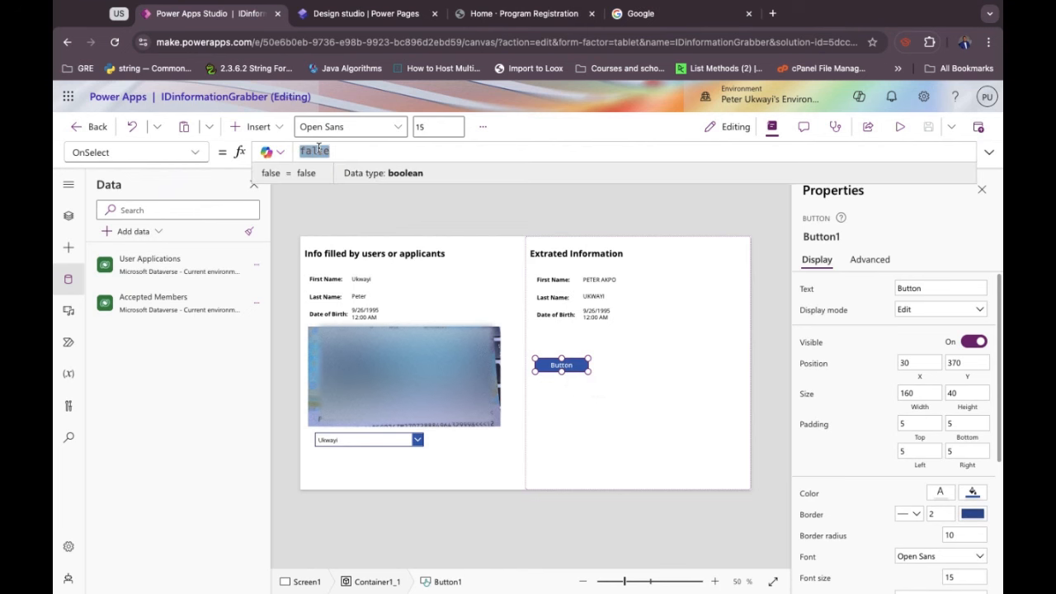
text(On)
key(BackSpace)
key(BackSpace)
text(Patch(Accepted)
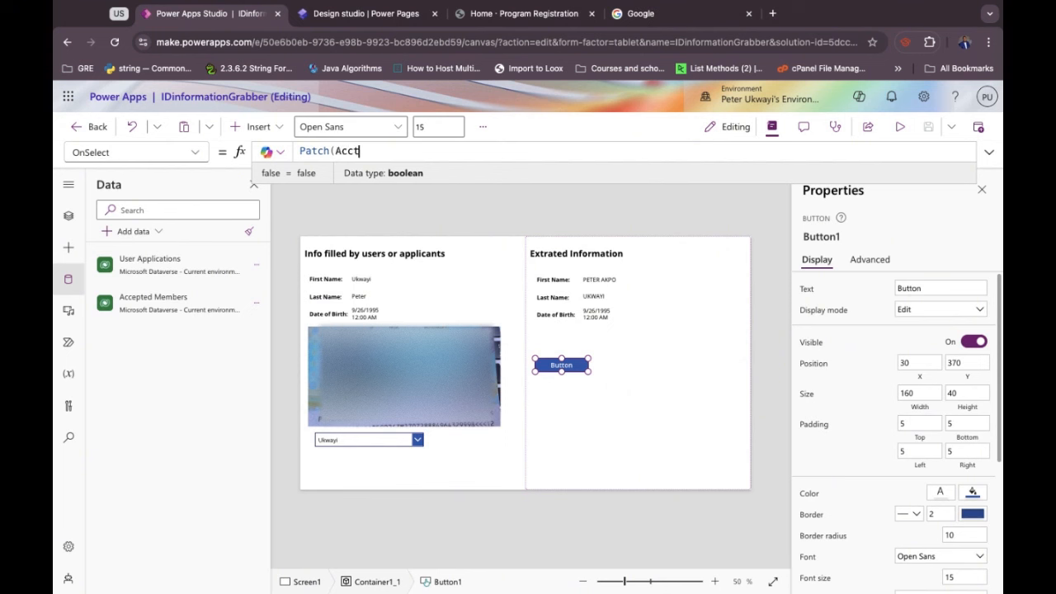
key(BackSpace)
key(BackSpace)
key(BackSpace)
key(BackSpace)
key(BackSpace)
key(BackSpace)
key(BackSpace)
key(BackSpace)
text('Acce)
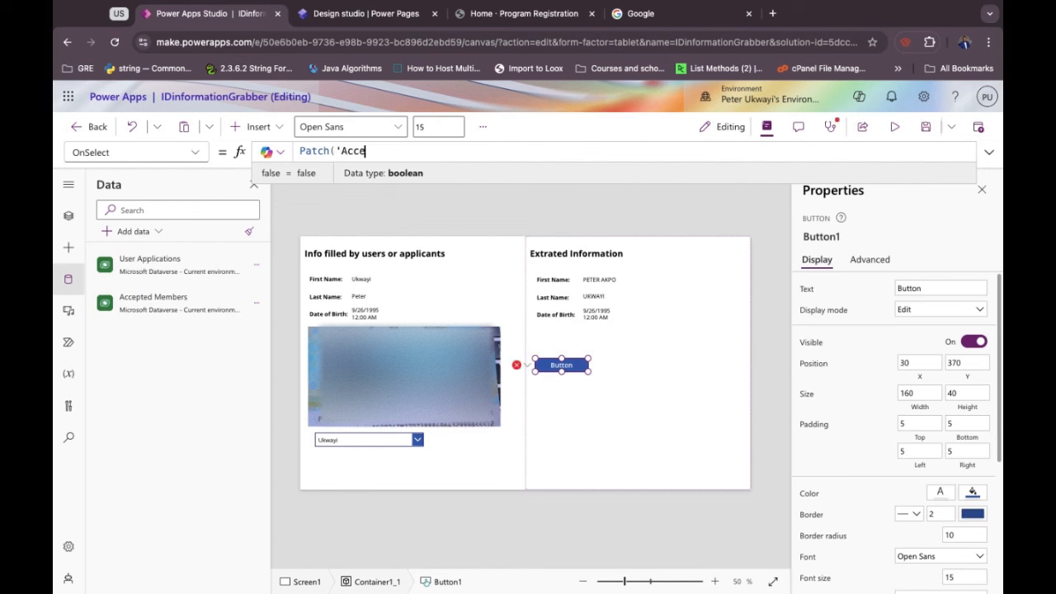
text(pted Members', )
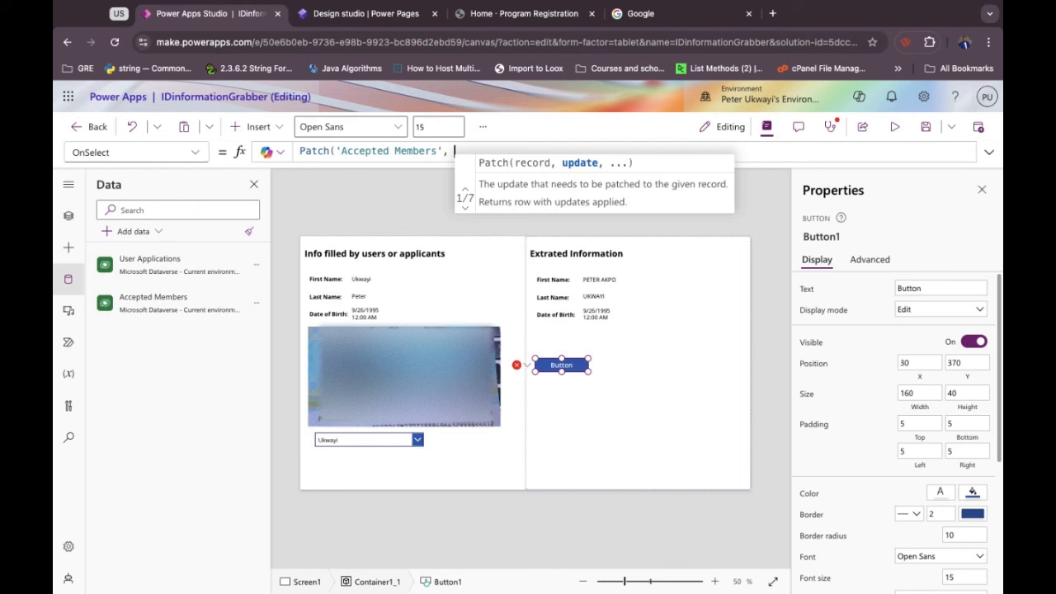
text(Loo)
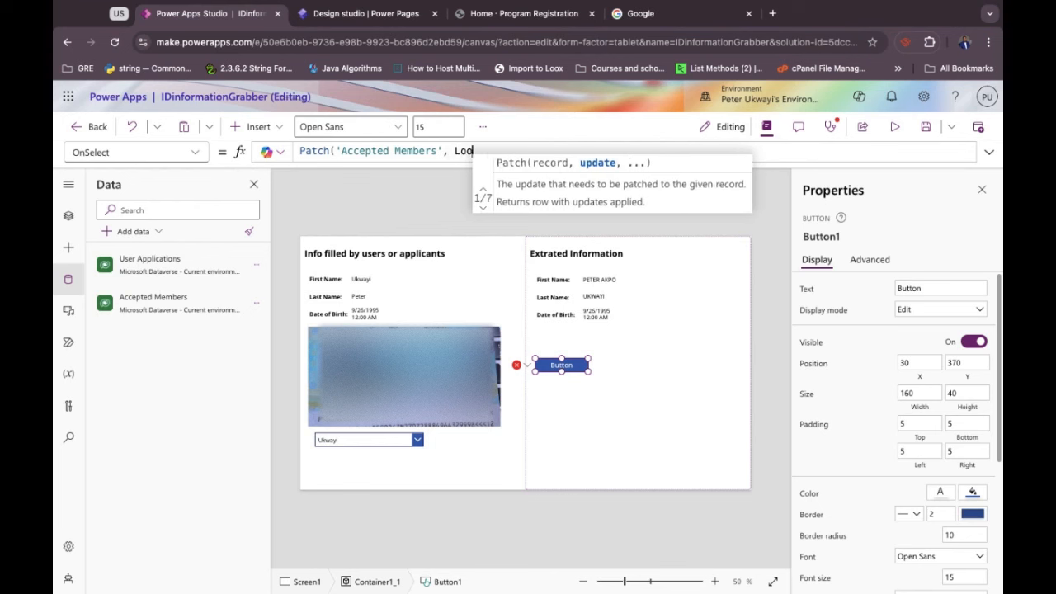
text(kUp)
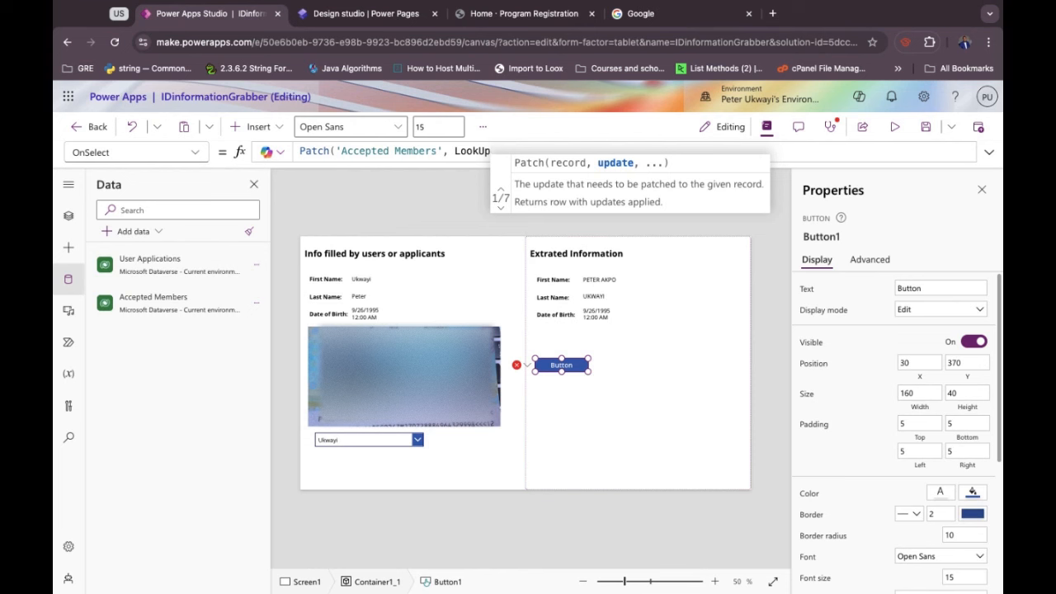
text(()
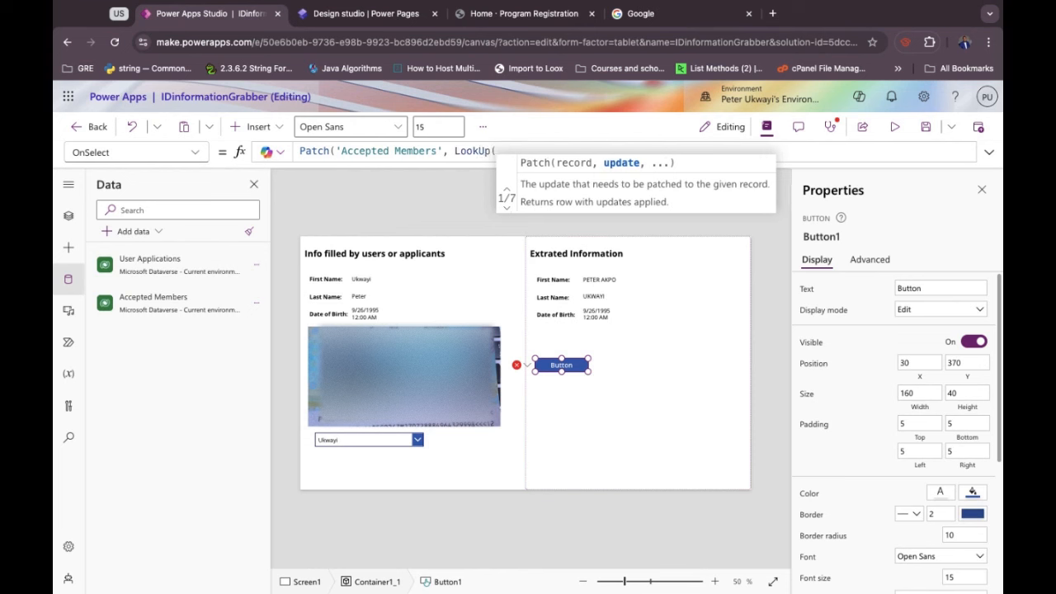
text(Accecp)
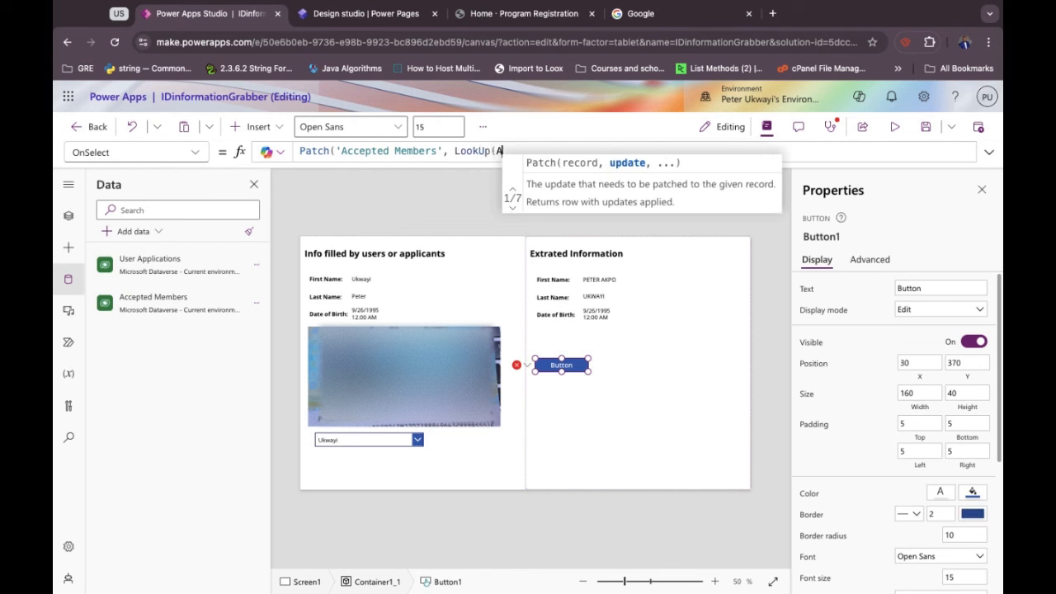
key(BackSpace)
key(BackSpace)
key(BackSpace)
key(BackSpace)
key(BackSpace)
key(BackSpace)
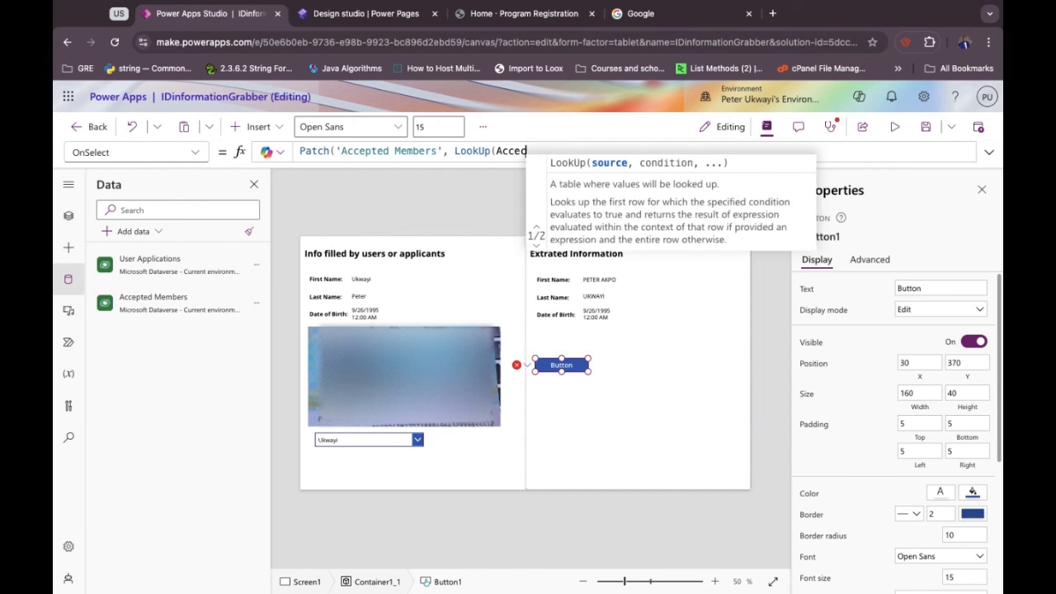
text('Accepted)
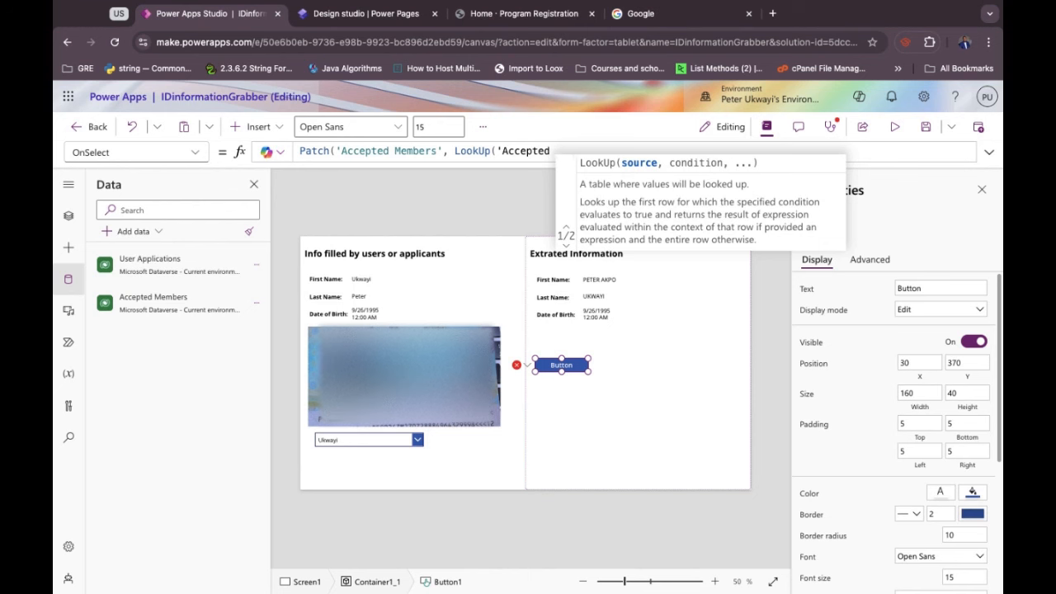
text( Member)
key(Tab)
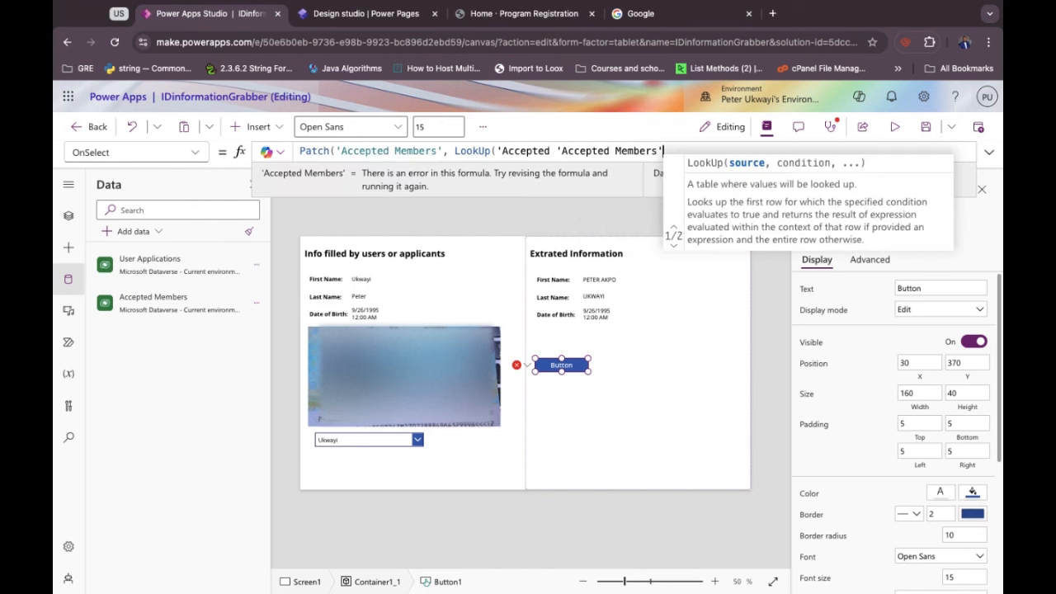
Complete the lookup condition ApplicantID = ComboBox1.Selected.ApplicationIDs and open the record braces.
click(557, 151)
key(BackSpace)
key(BackSpace)
key(BackSpace)
key(BackSpace)
key(BackSpace)
key(BackSpace)
key(BackSpace)
key(BackSpace)
key(BackSpace)
key(BackSpace)
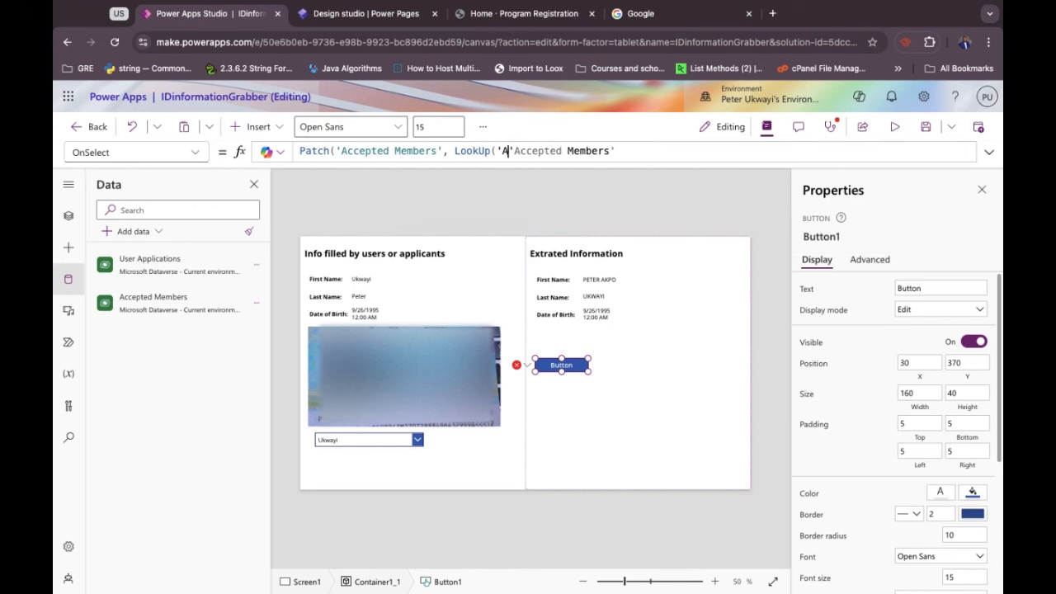
key(Right)
key(Right)
key(Right)
key(Right)
key(Right)
key(Right)
key(Right)
key(Right)
key(Right)
key(Right)
key(Right)
key(Right)
key(Right)
key(Right)
key(Right)
key(Right)
key(Right)
key(Right)
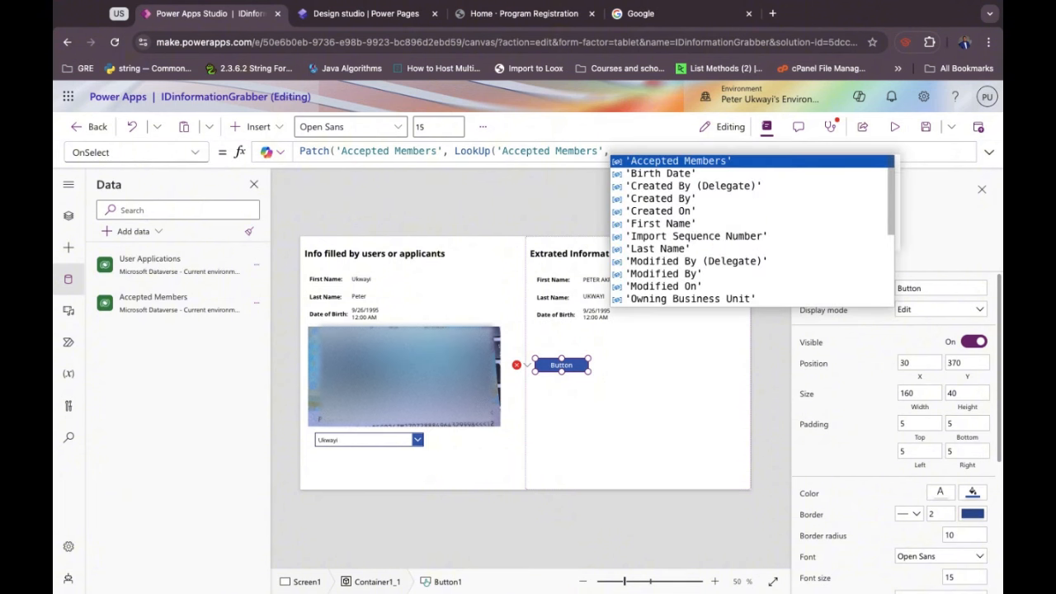
text(Ap)
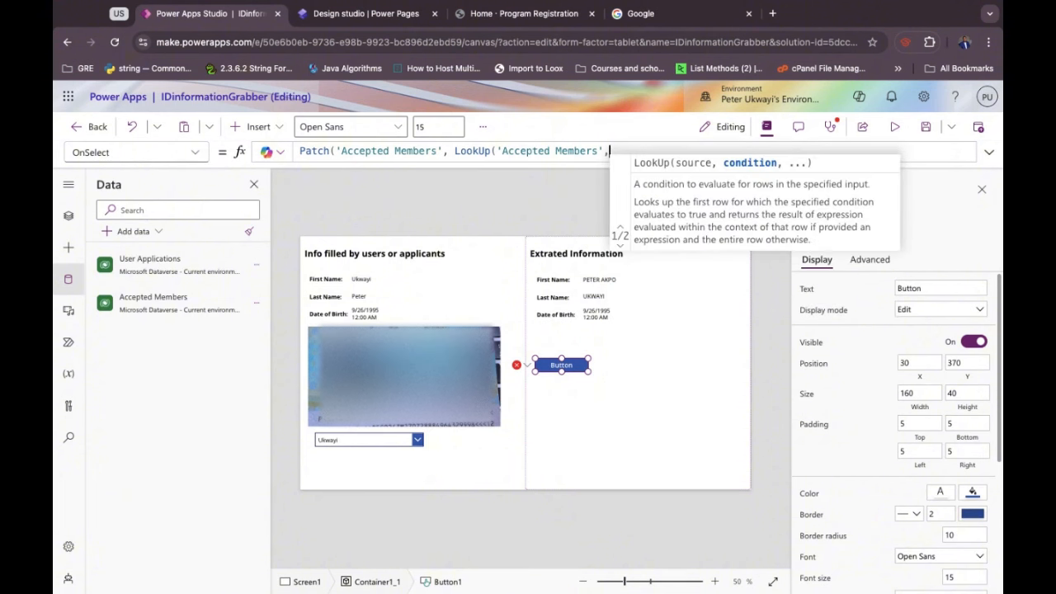
text(pli)
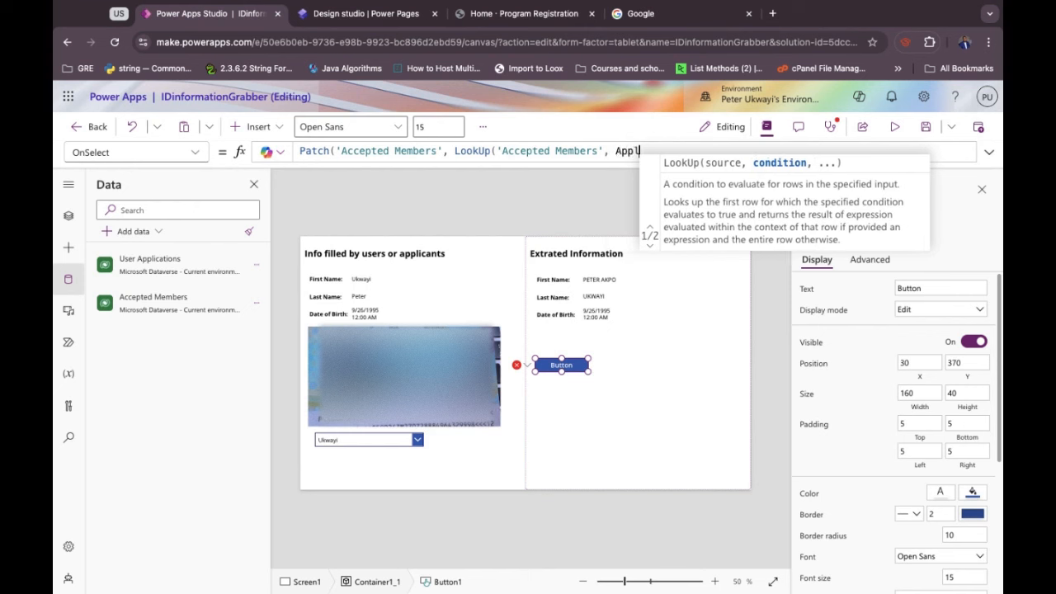
key(BackSpace)
key(BackSpace)
key(BackSpace)
key(BackSpace)
key(BackSpace)
key(BackSpace)
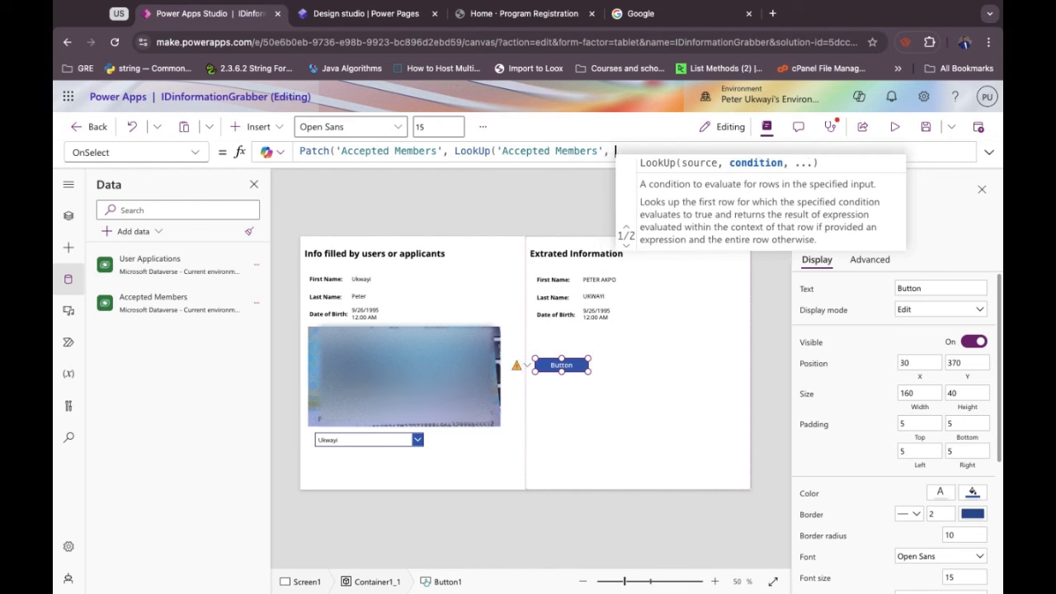
key(BackSpace)
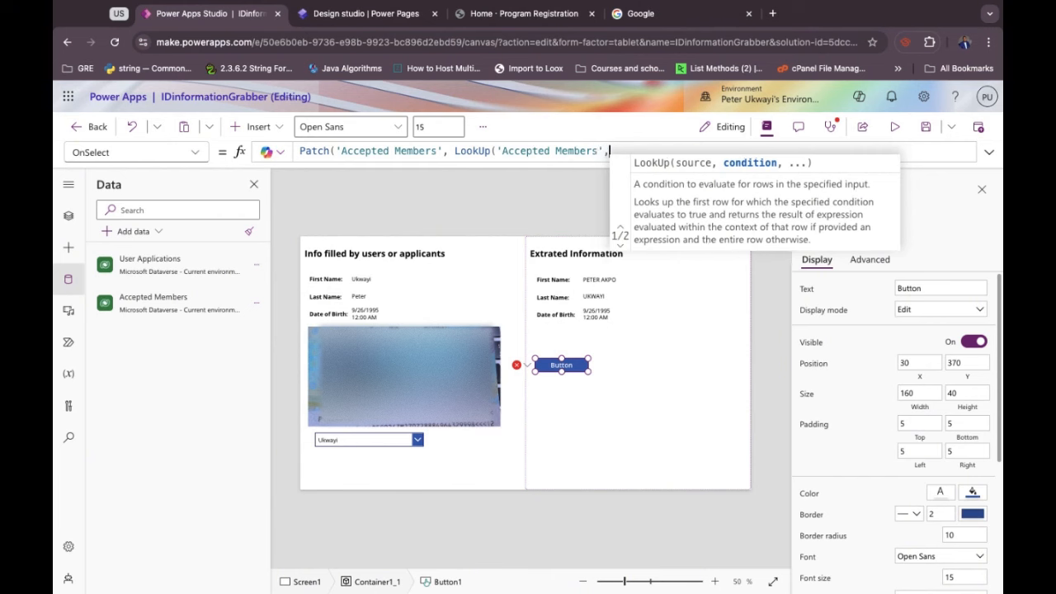
scroll(689, 245, down, 5)
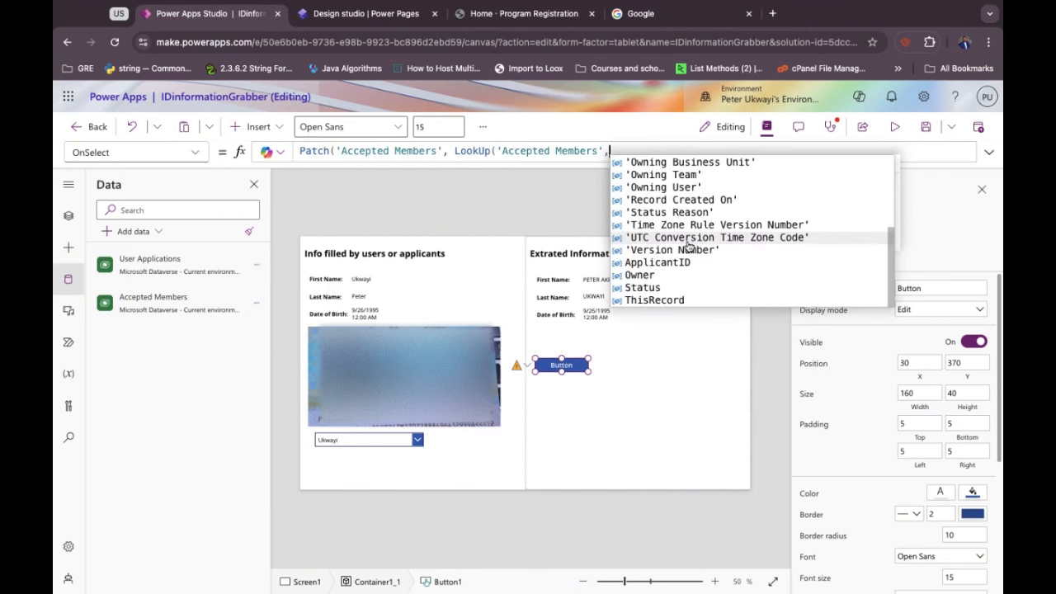
click(669, 262)
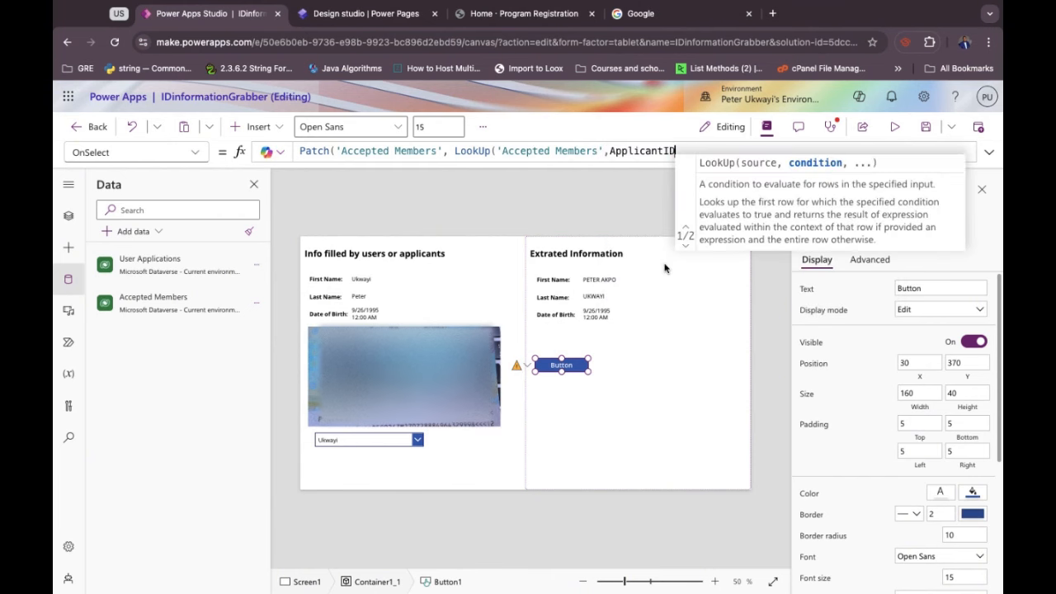
text(= )
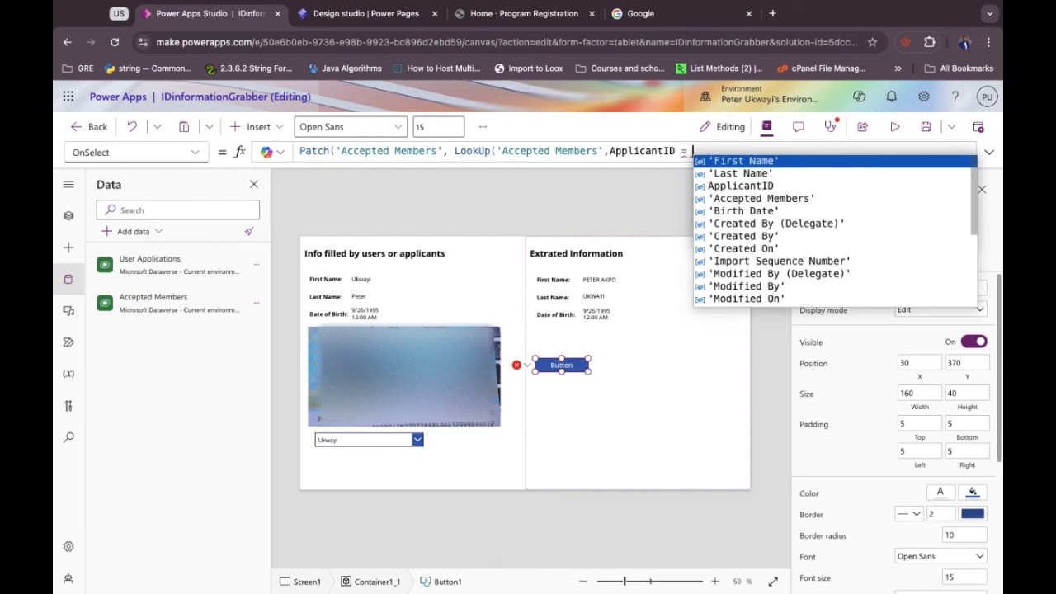
text(ComboBo)
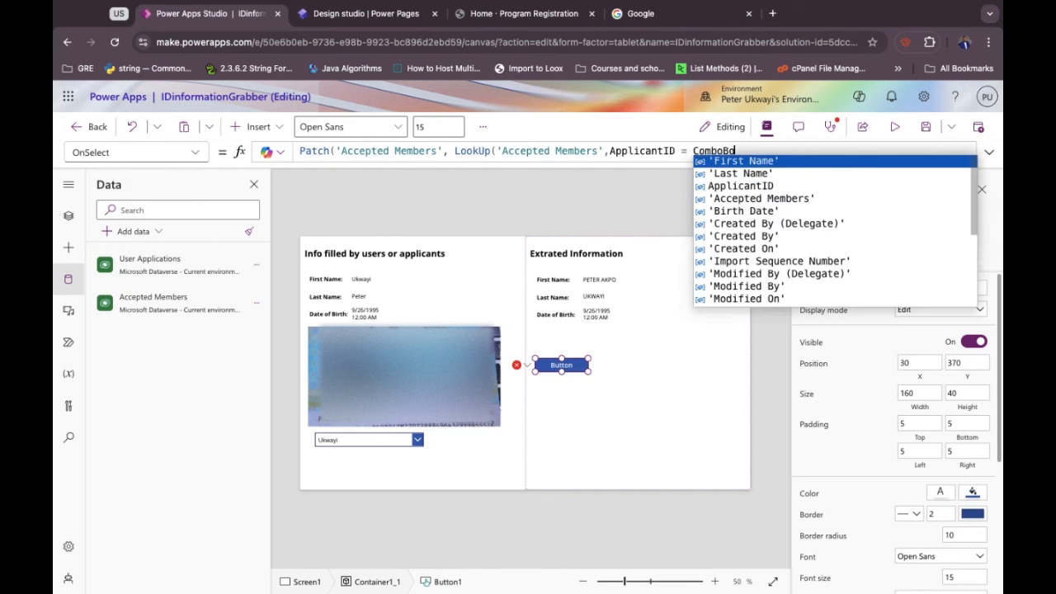
text(x1.S)
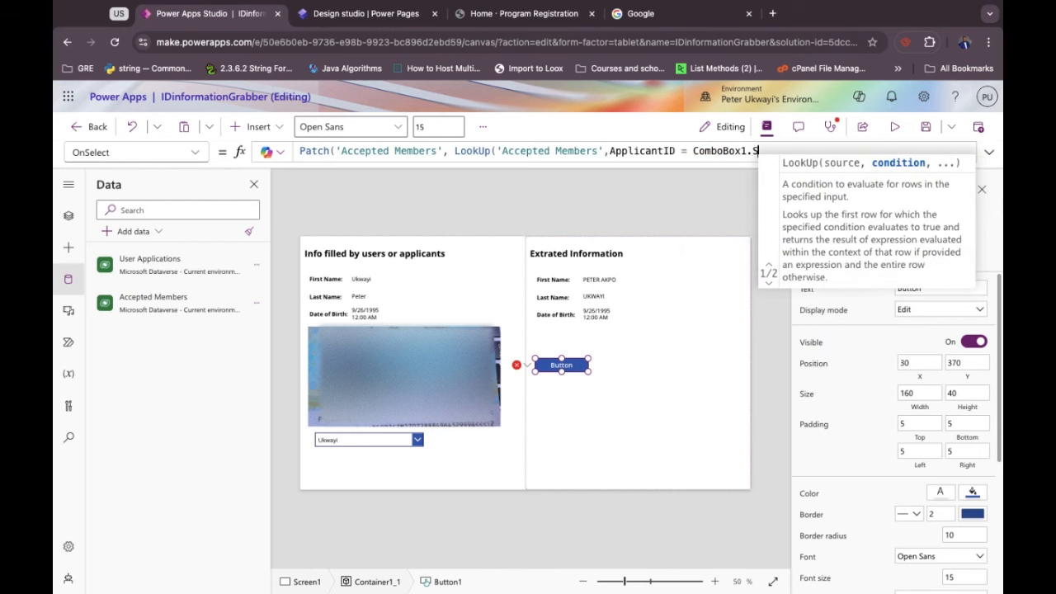
text(elected.)
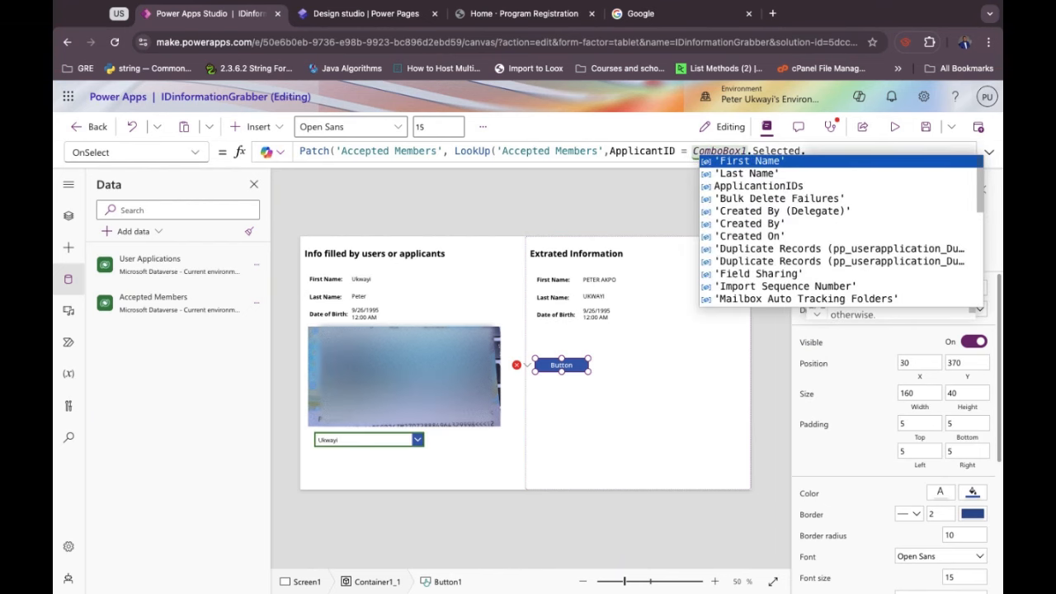
click(726, 190)
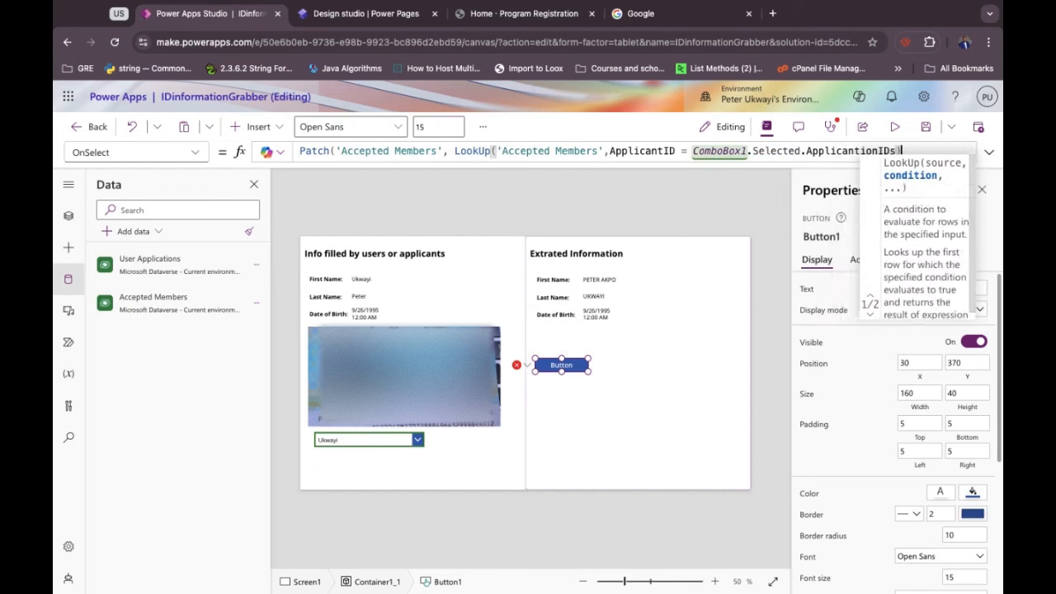
text(), )
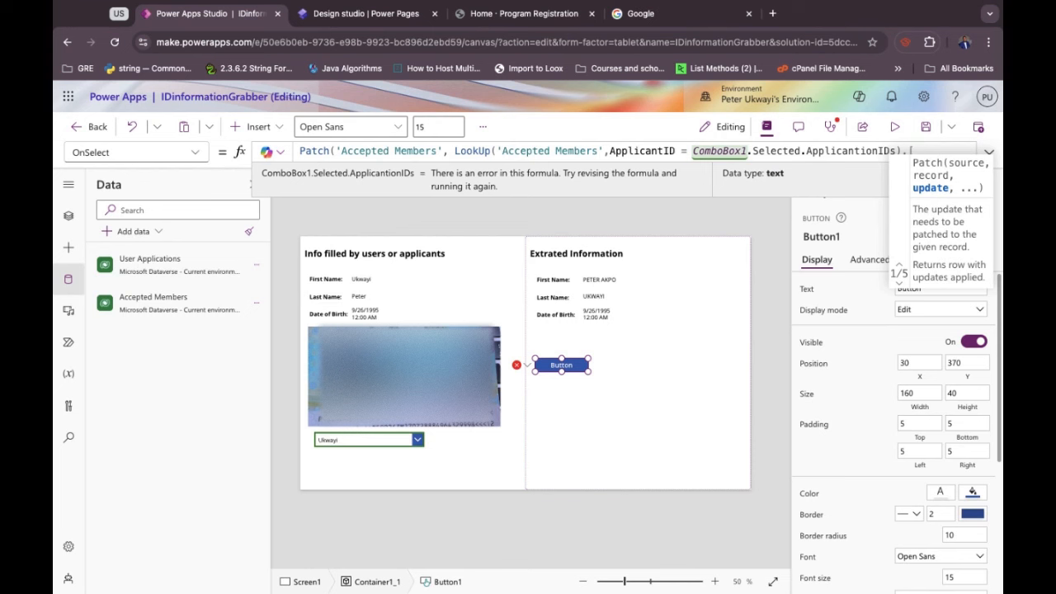
text({)
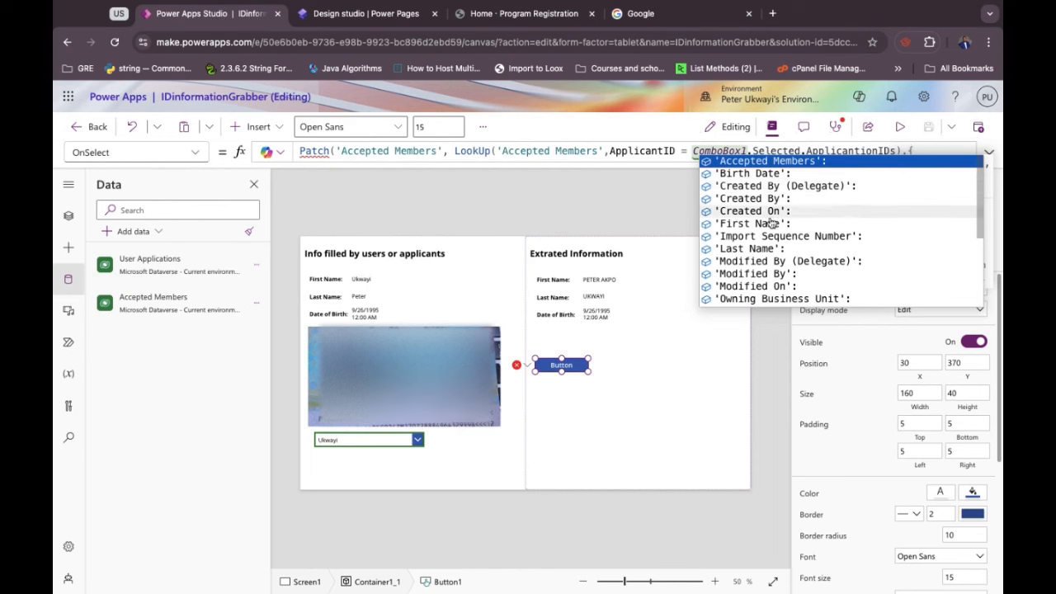
Refresh the Accepted Members data source from the Data pane.
scroll(754, 250, down, 5)
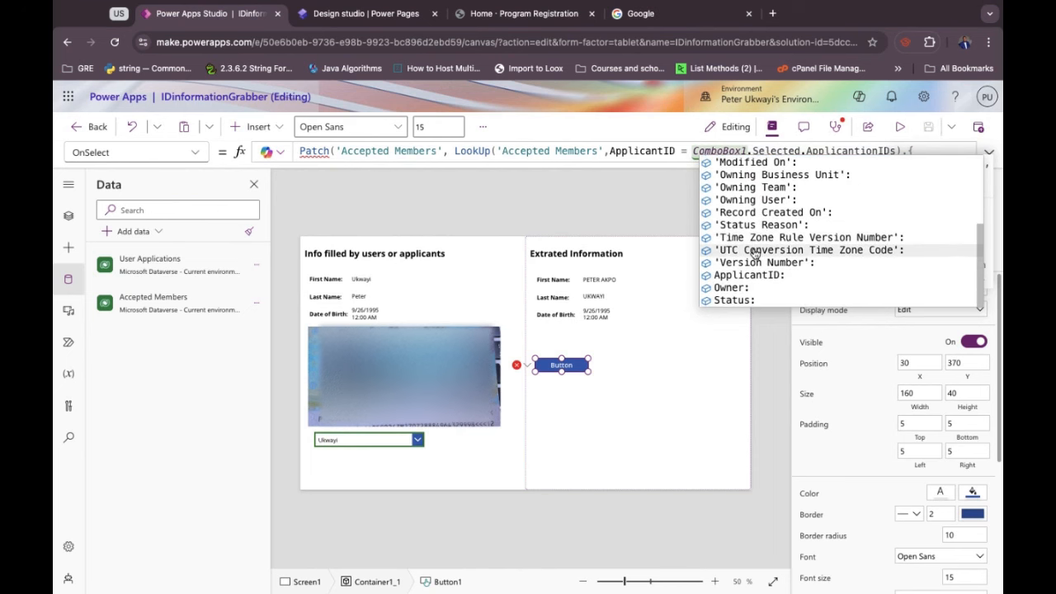
scroll(754, 252, up, 5)
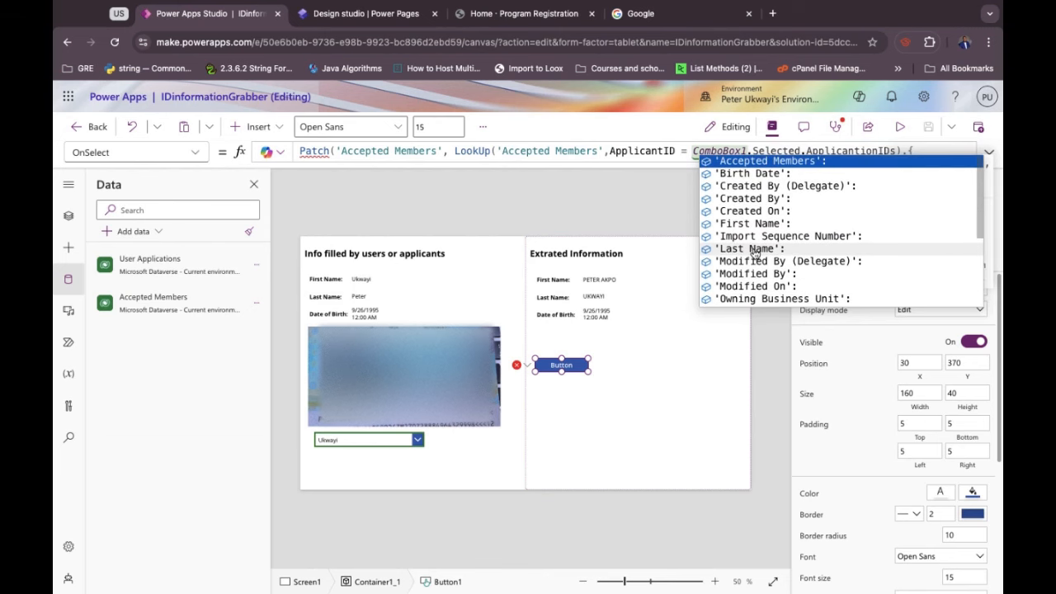
click(256, 307)
click(277, 349)
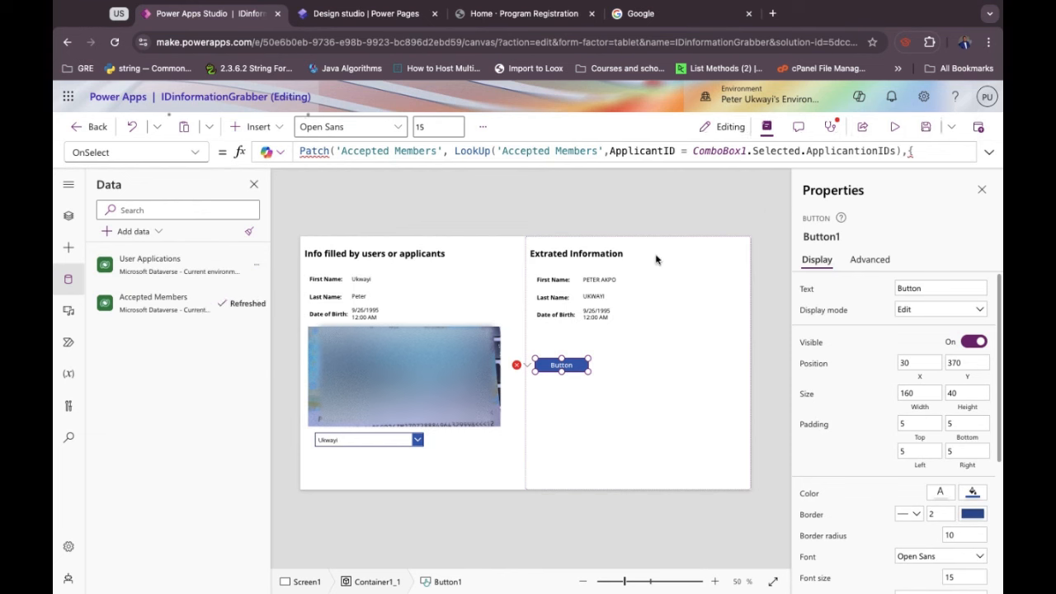
Reopen field suggestions after the LookUp and add Decision to the Patch update record.
click(917, 151)
key(BackSpace)
text({)
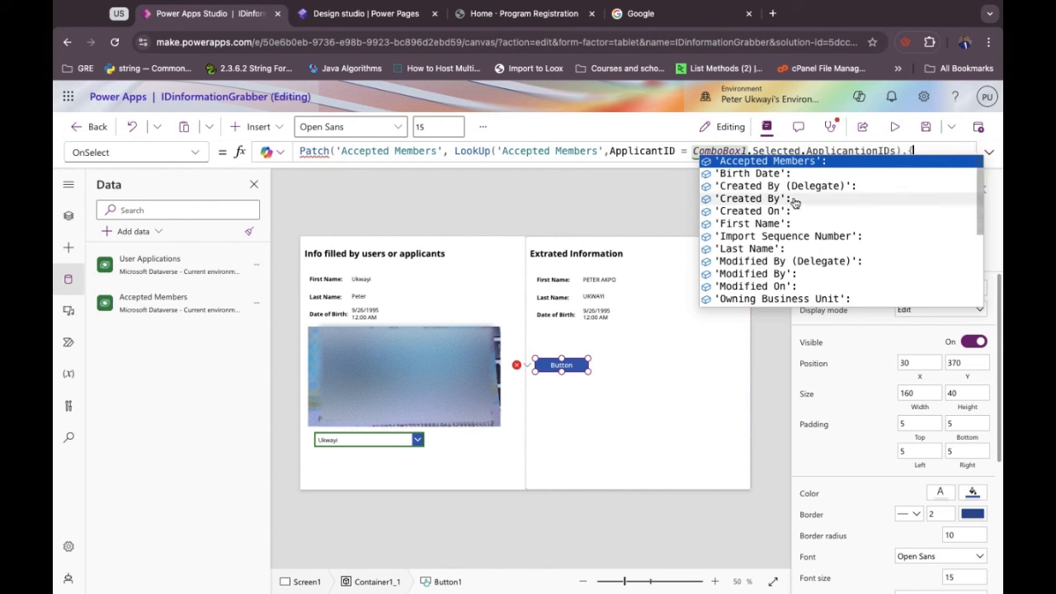
scroll(777, 259, down, 5)
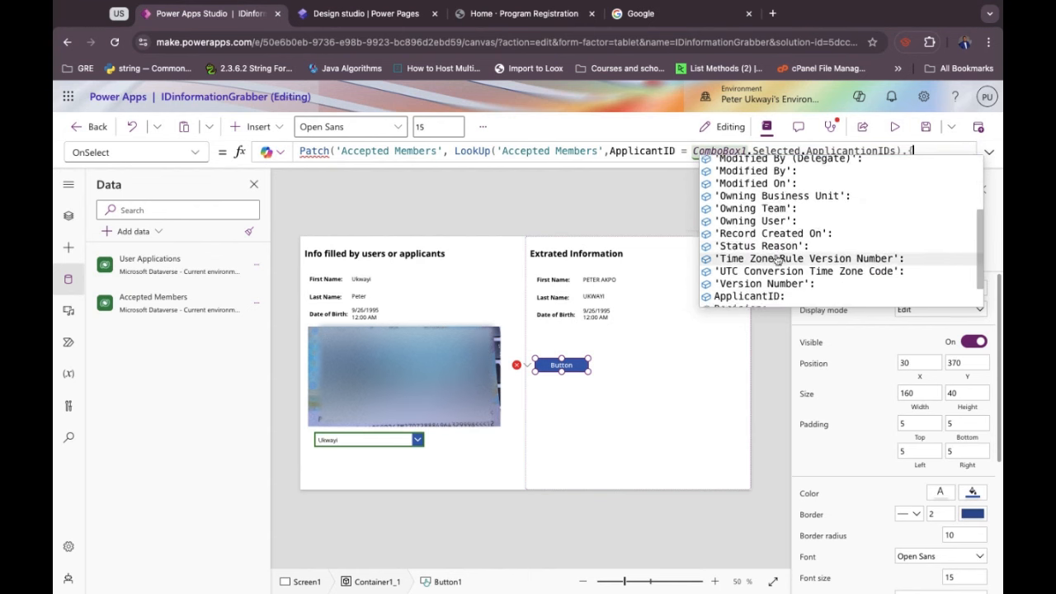
scroll(777, 259, down, 2)
click(759, 276)
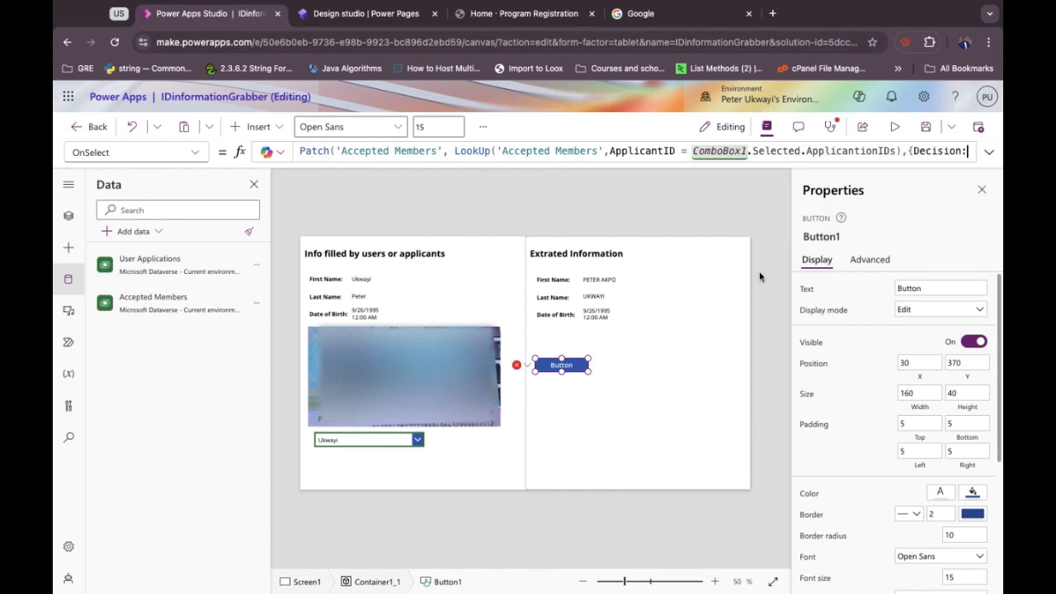
Tidy the text after Decision so the record reads {Decision:, then open Accepted Members options.
click(933, 158)
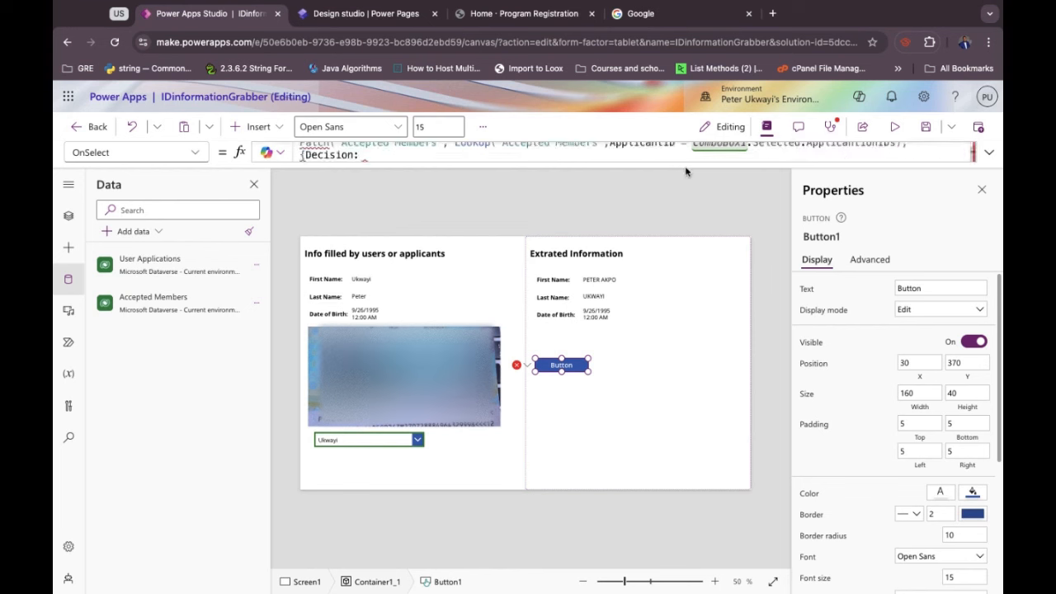
key(BackSpace)
key(BackSpace)
text(: decision)
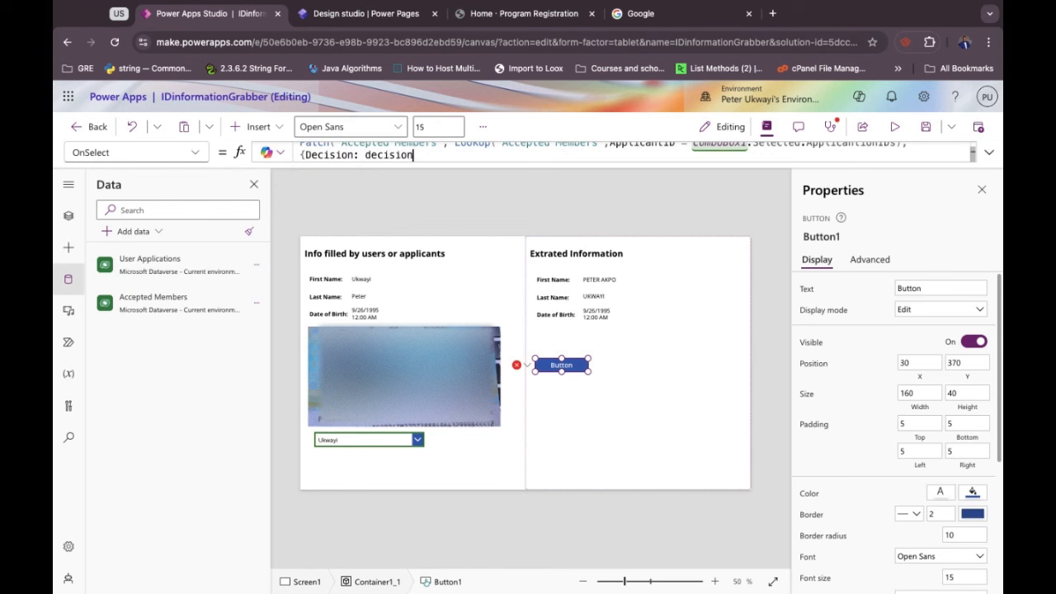
double_click(389, 155)
key(BackSpace)
key(BackSpace)
key(BackSpace)
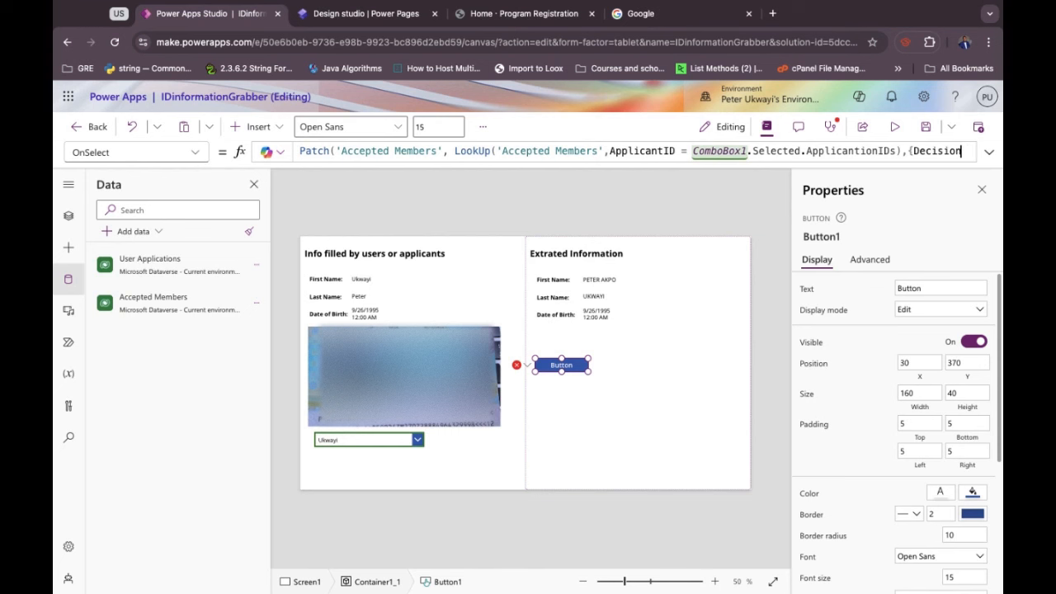
text(:)
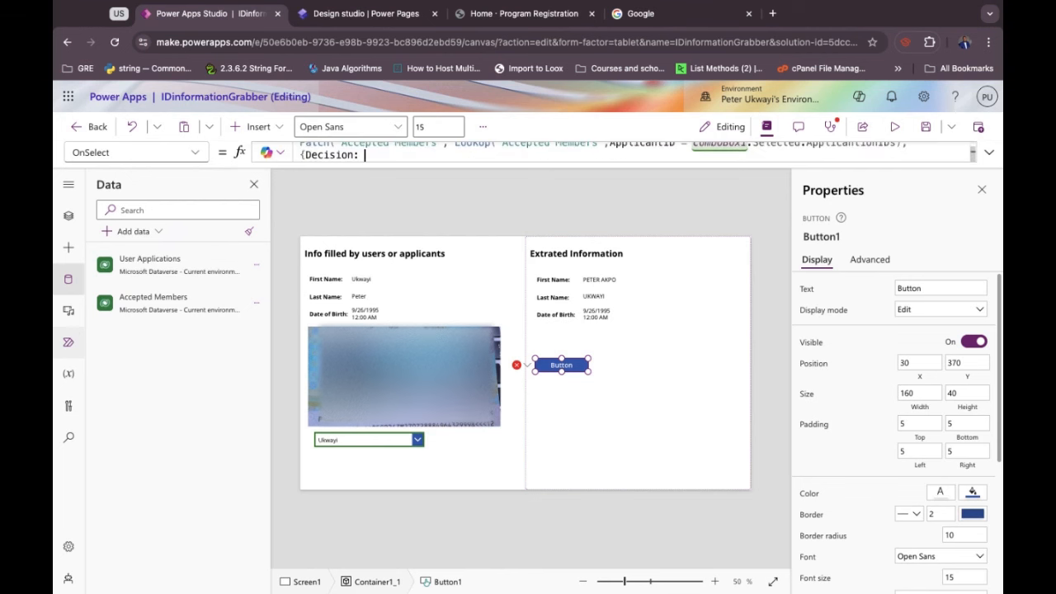
key(BackSpace)
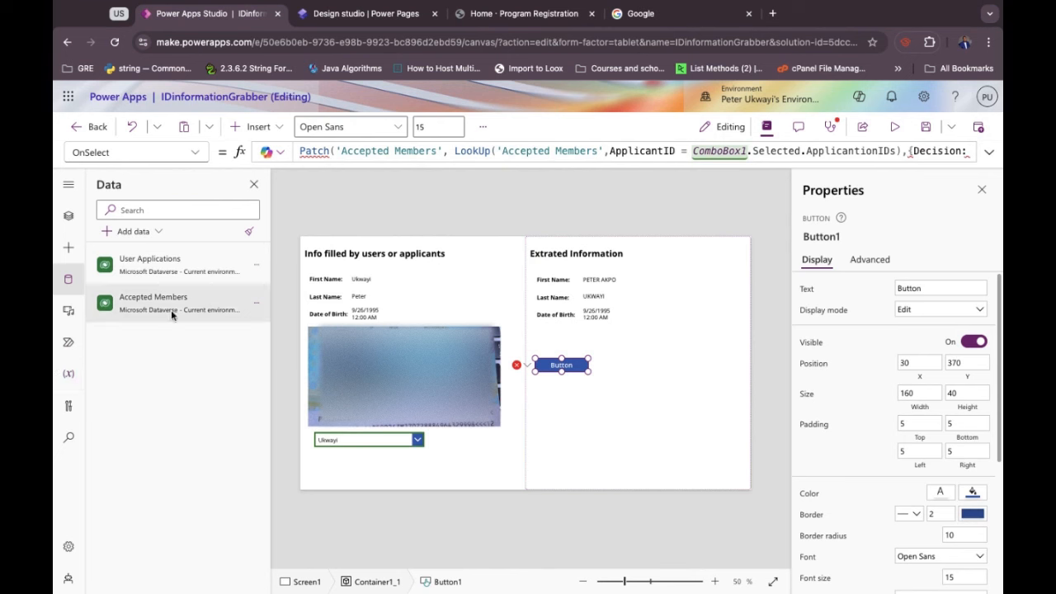
click(256, 304)
Review the Accepted Members Decision column's Admitted and Rejected choices and advanced settings, then cancel.
click(300, 329)
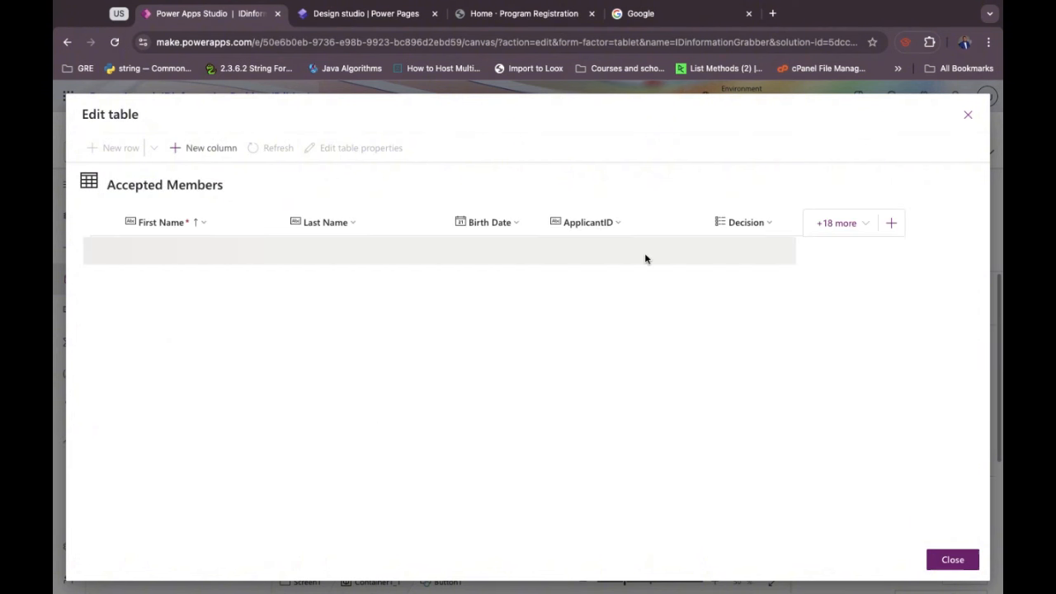
click(753, 231)
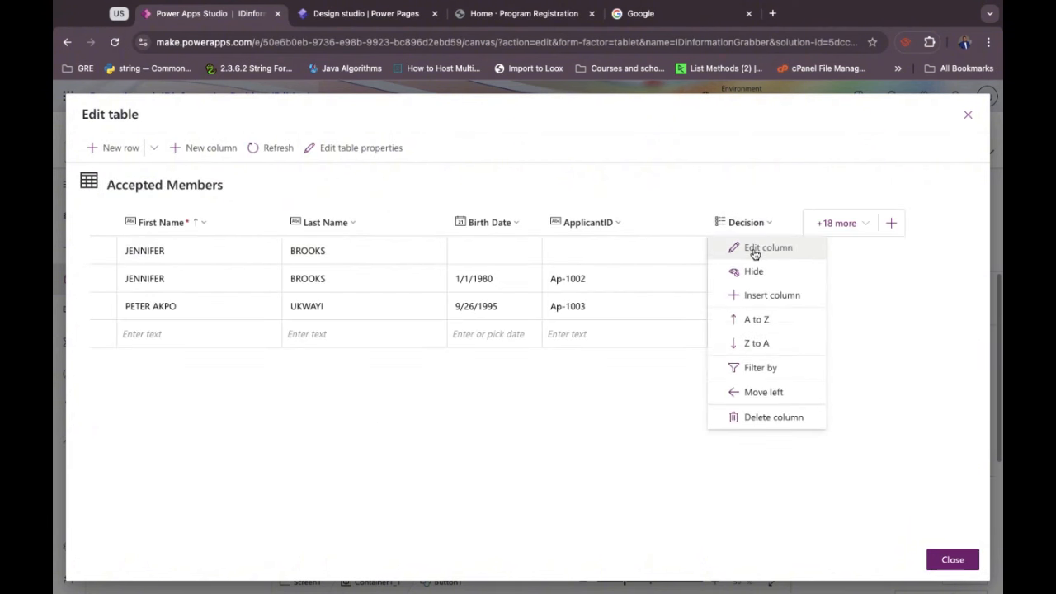
click(754, 247)
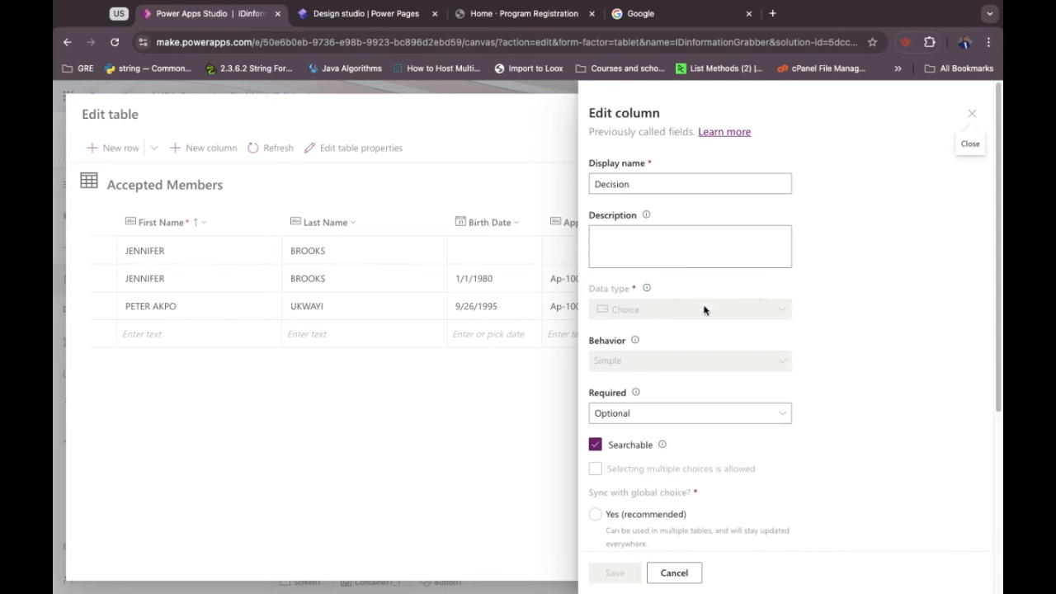
scroll(702, 309, down, 2)
scroll(703, 315, down, 5)
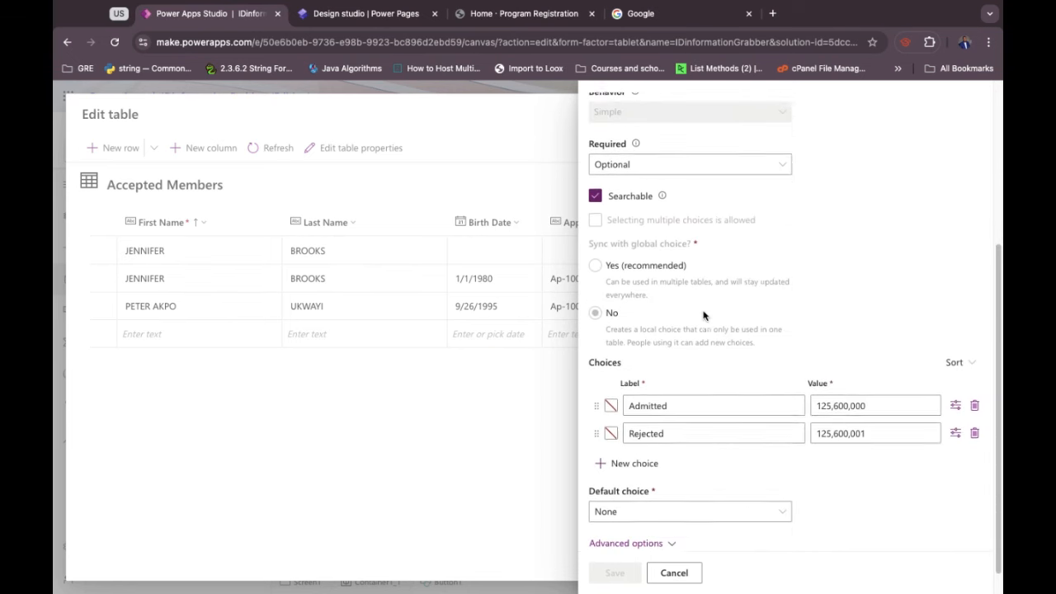
click(672, 518)
scroll(672, 517, down, 5)
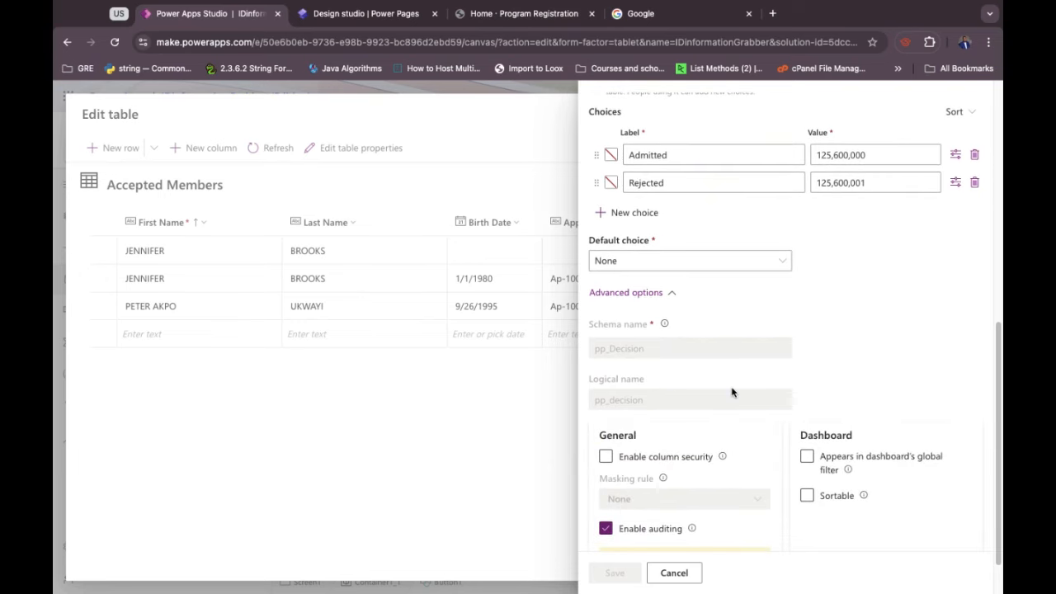
scroll(731, 392, down, 1)
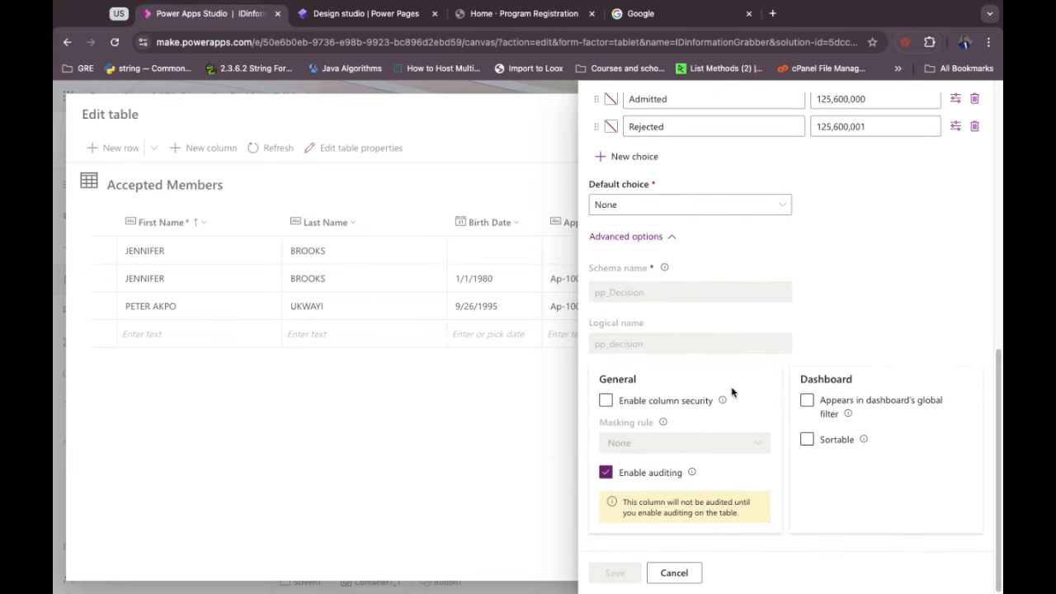
scroll(731, 392, up, 5)
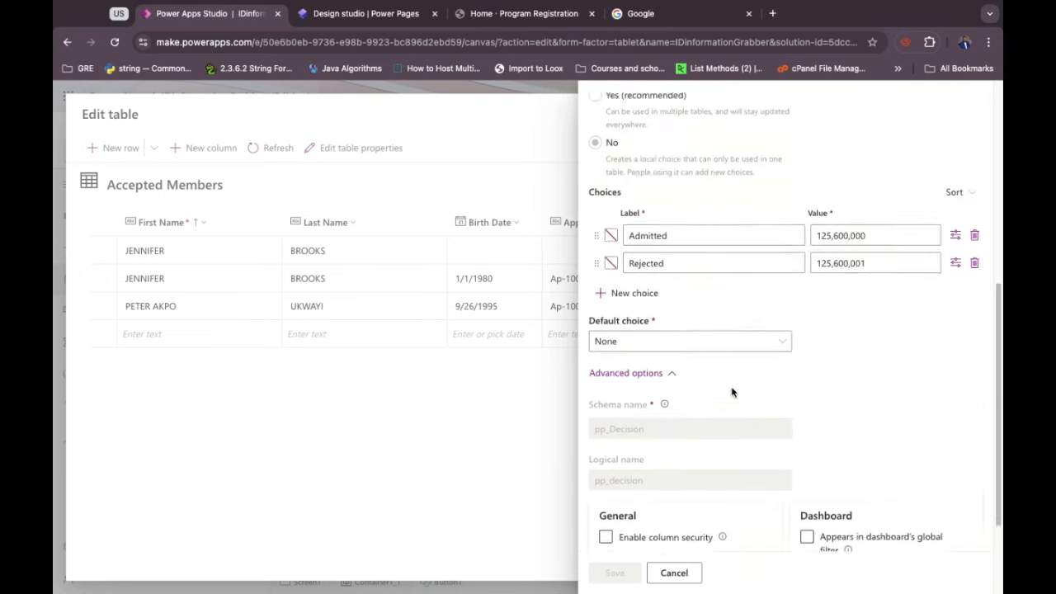
click(484, 431)
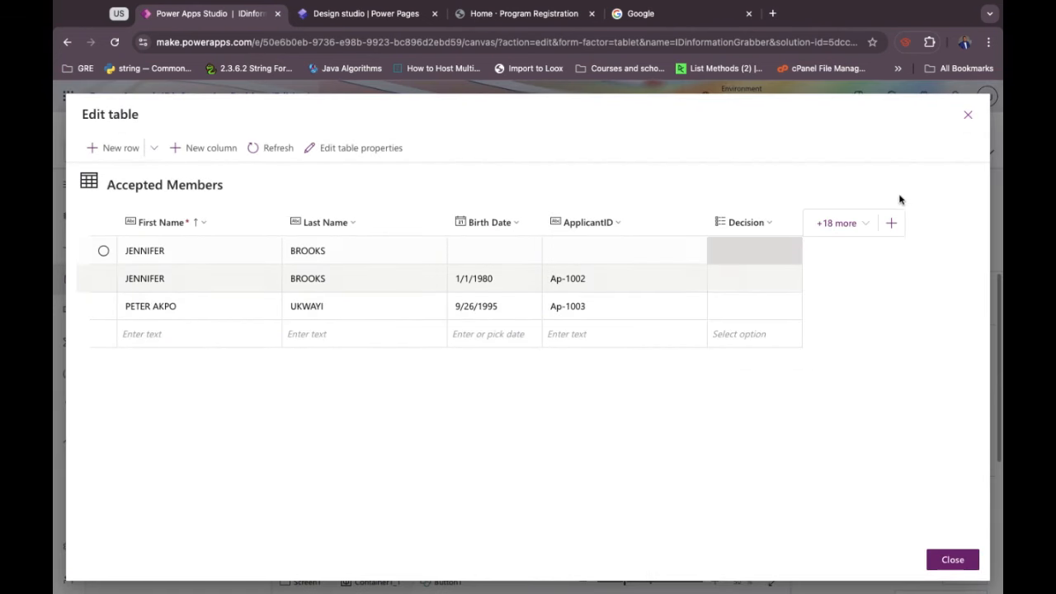
Close the table and insert the Decision field into a new Patch record after the LookUp.
click(967, 116)
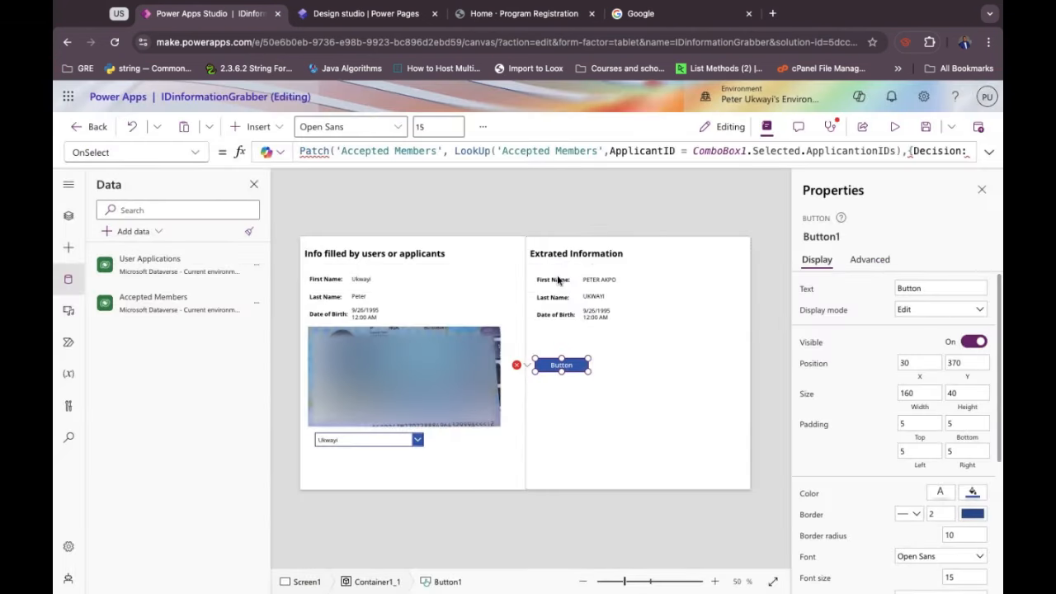
mouse_move(910, 154)
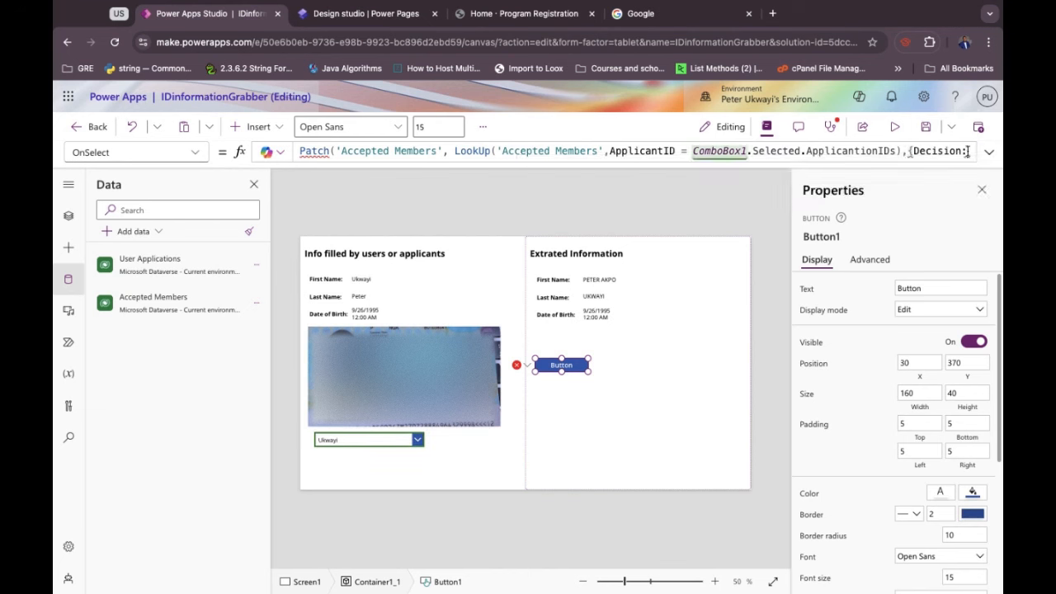
key(BackSpace)
key(BackSpace)
key(BackSpace)
key(BackSpace)
key(BackSpace)
key(BackSpace)
key(BackSpace)
key(BackSpace)
key(BackSpace)
key(BackSpace)
key(BackSpace)
key(BackSpace)
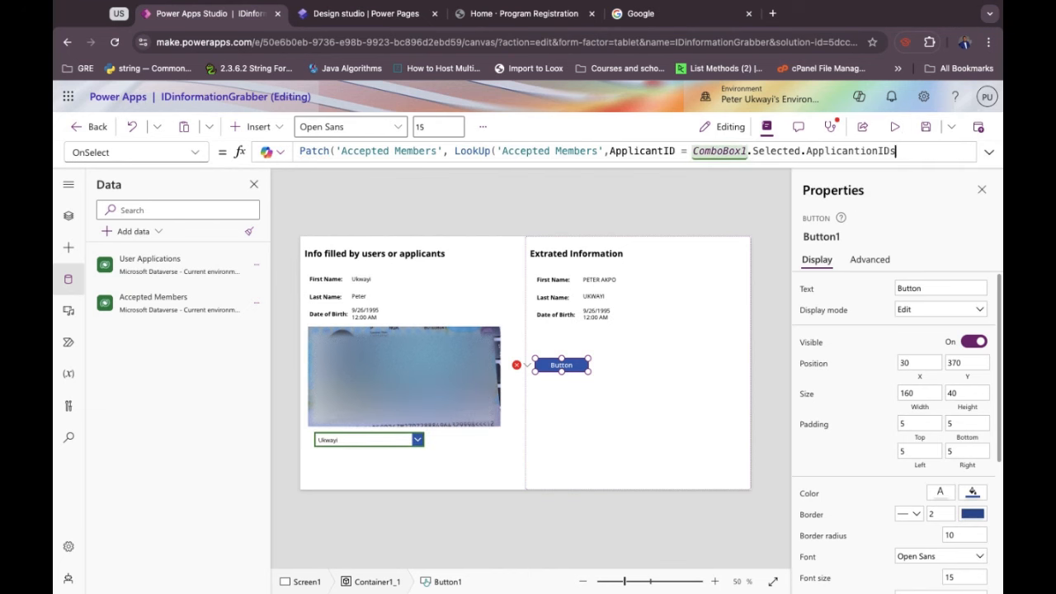
text())
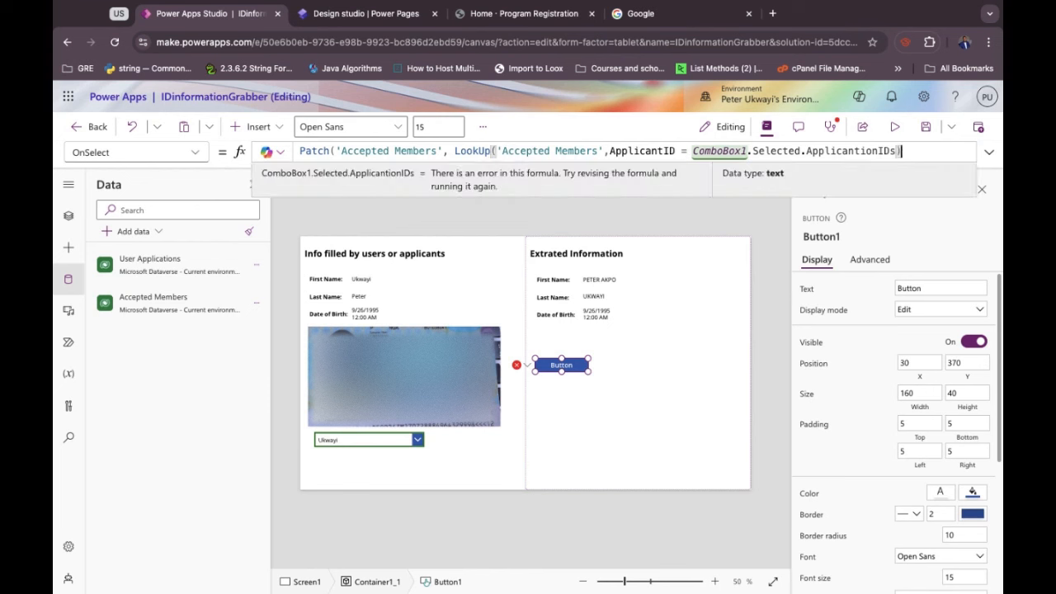
text(,)
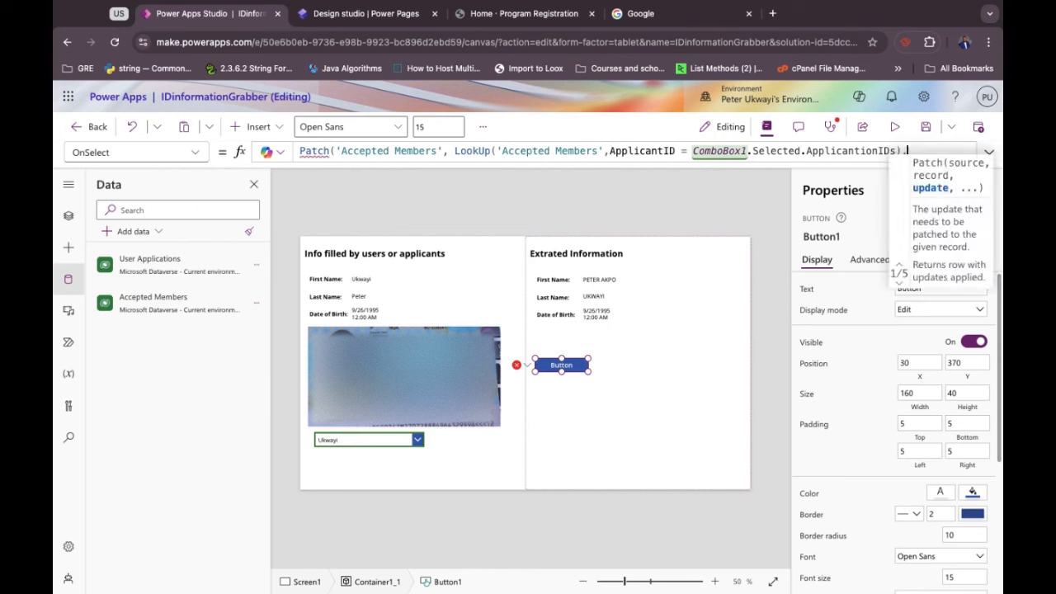
text({)
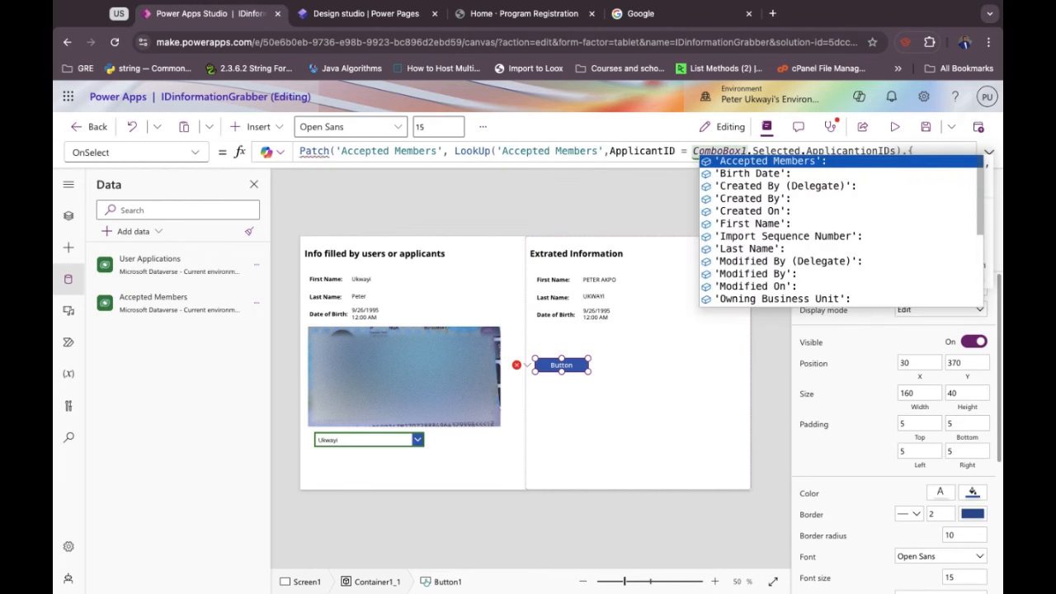
key(Down)
key(Down)
key(Down)
key(Down)
key(Down)
key(Down)
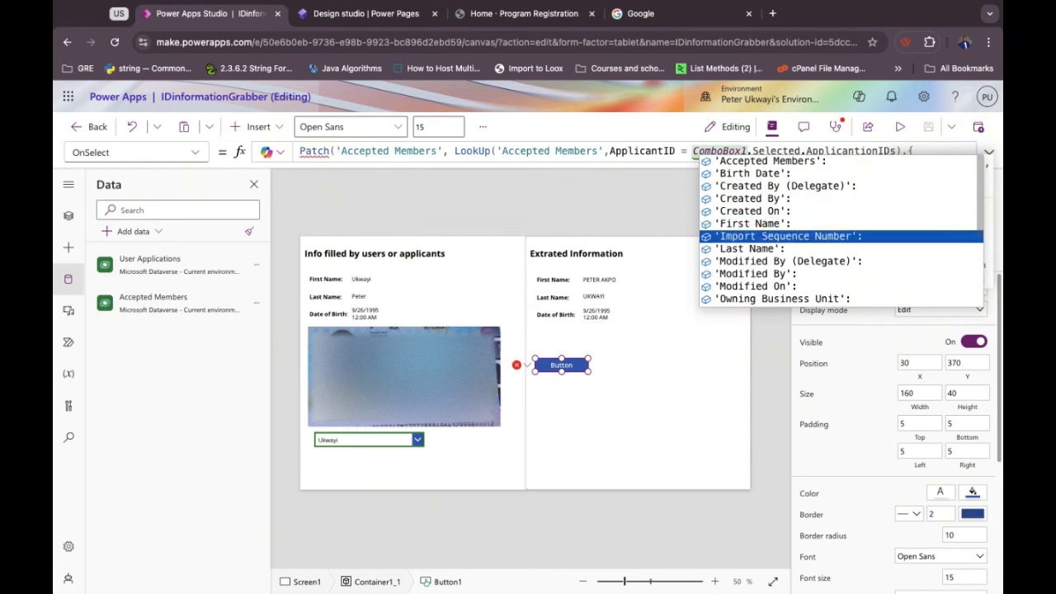
key(Down)
key(Down)
key(Down)
key(Down)
key(Down)
key(Down)
key(Down)
key(Down)
key(Down)
key(Down)
key(Down)
key(Down)
key(Down)
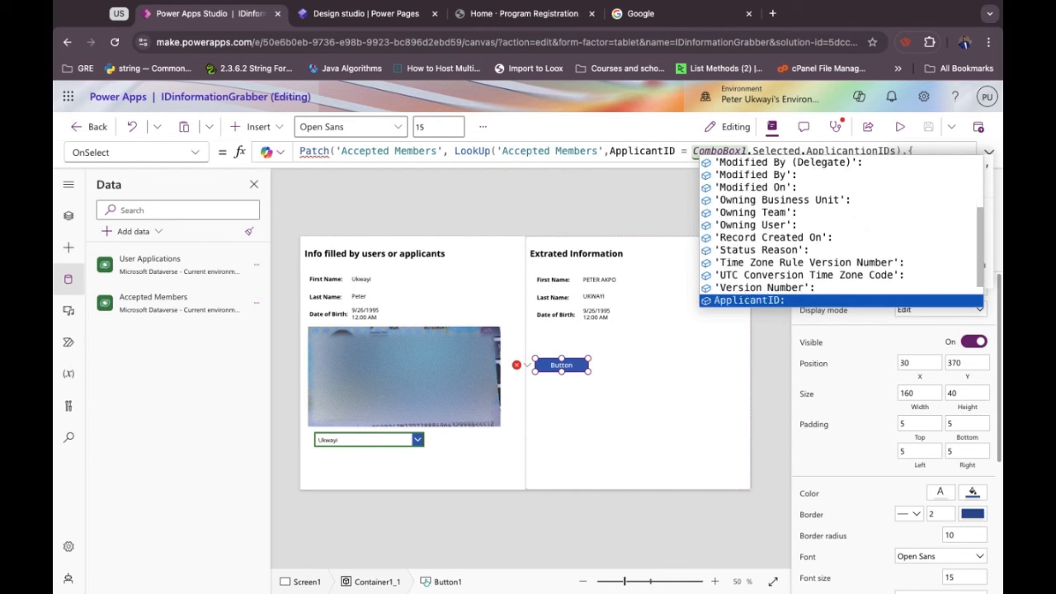
key(Down)
key(Down)
key(Down)
key(Up)
key(Up)
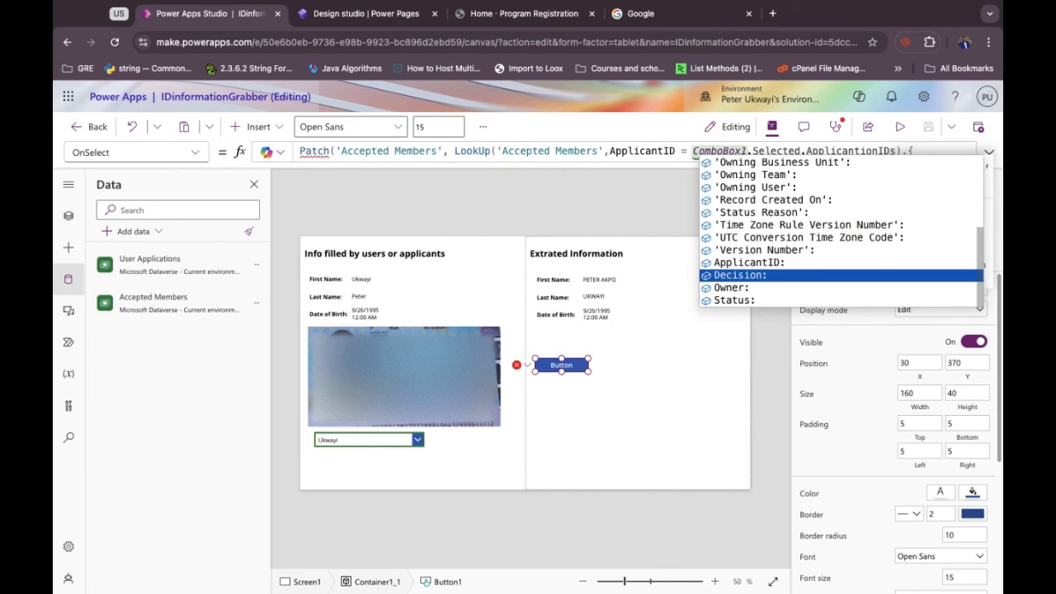
key(Tab)
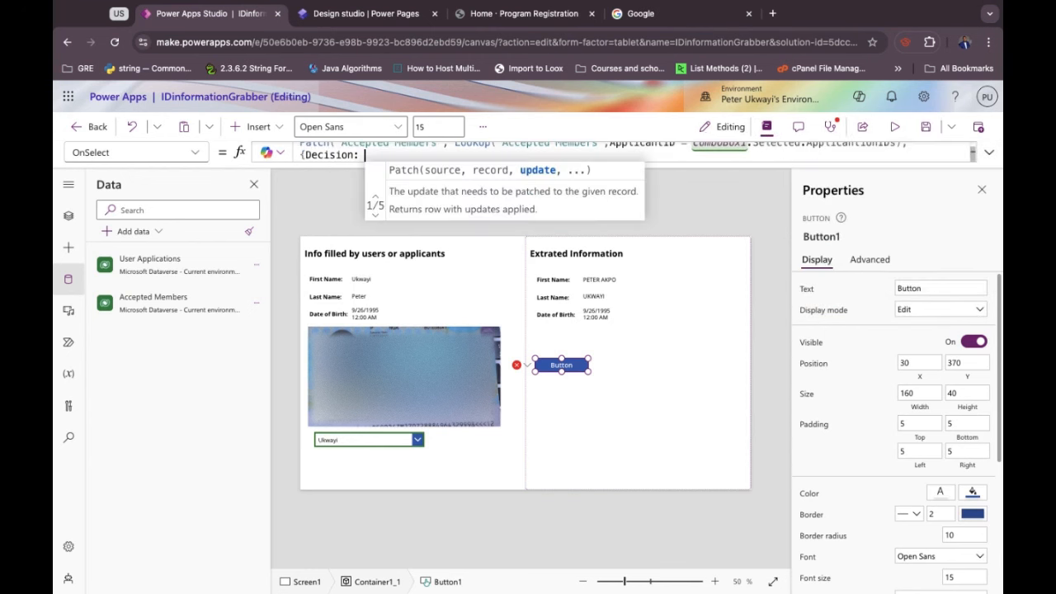
Set Decision to 'Decision (Accepted Members)'.Admitted in the Patch formula.
text(crea)
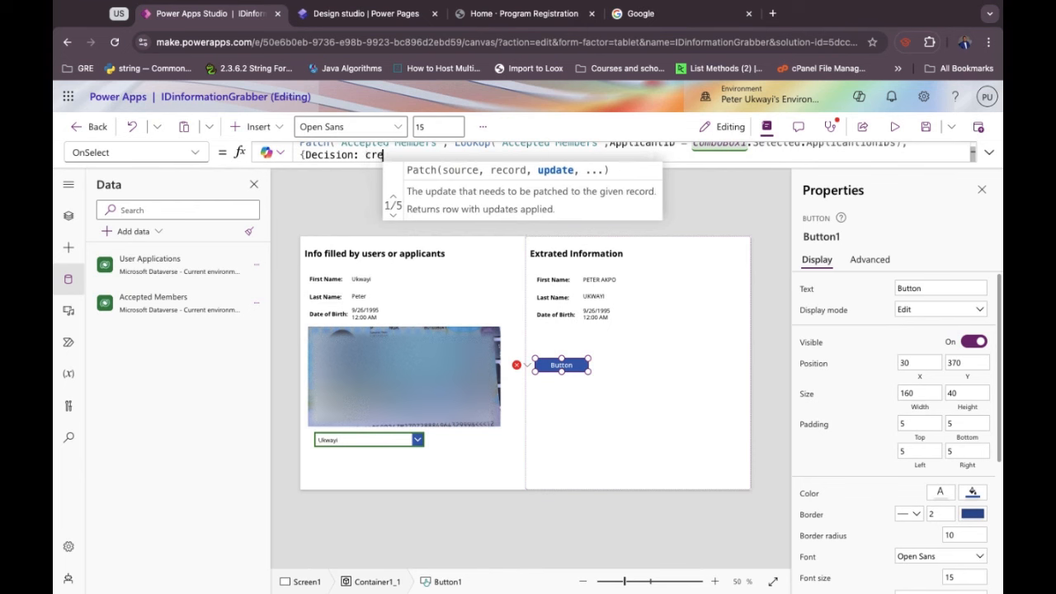
key(BackSpace)
key(BackSpace)
key(BackSpace)
key(BackSpace)
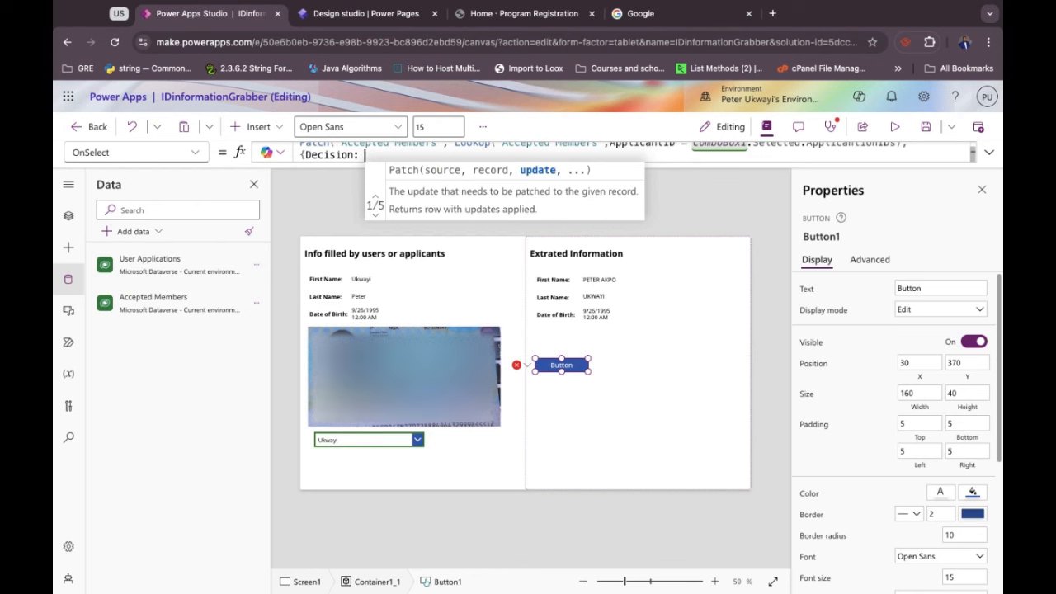
text('Decisio)
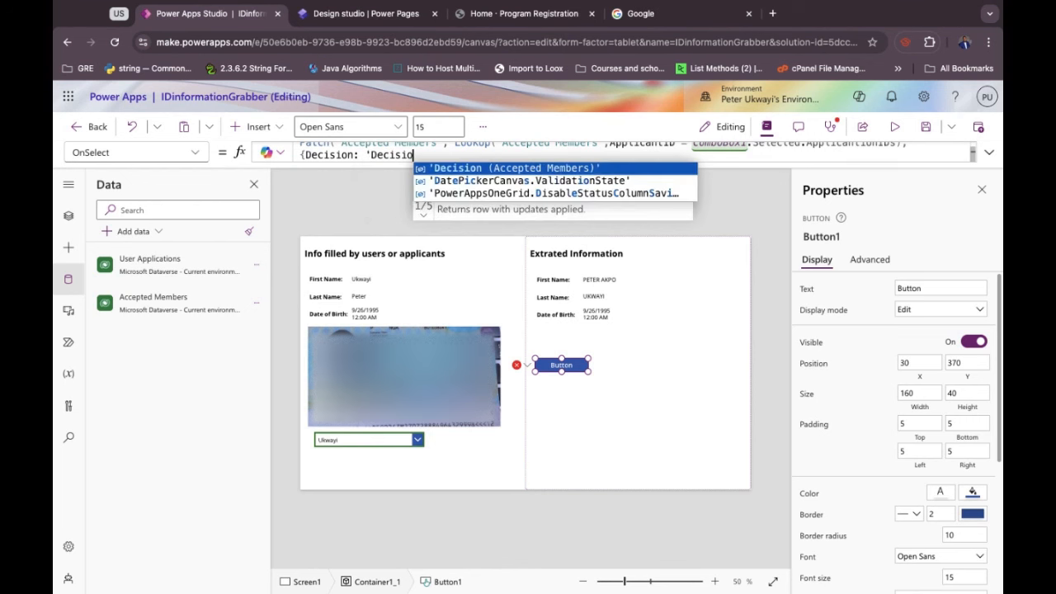
text(n)
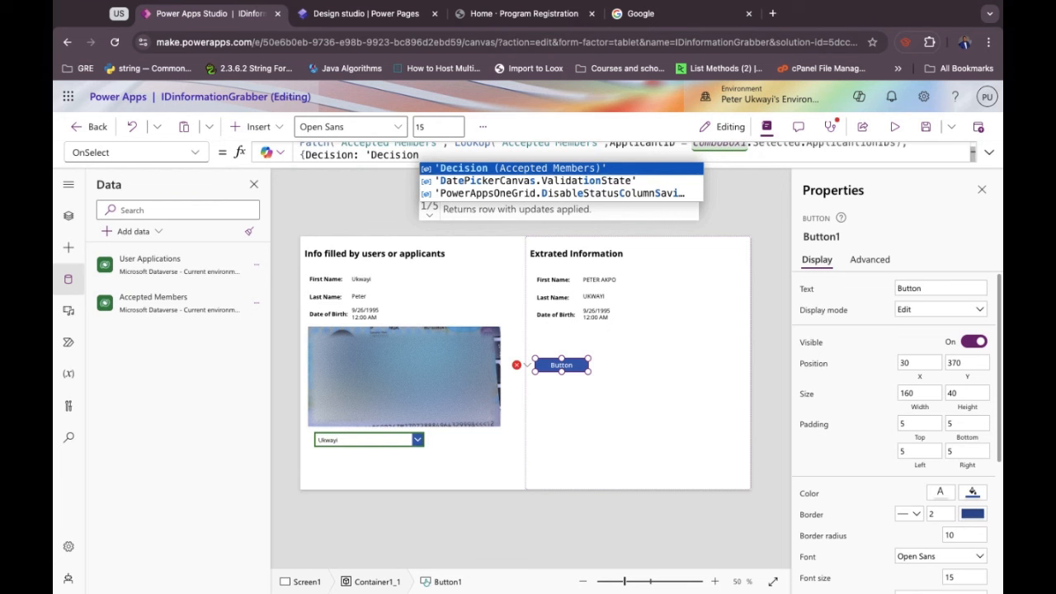
click(621, 169)
text(.)
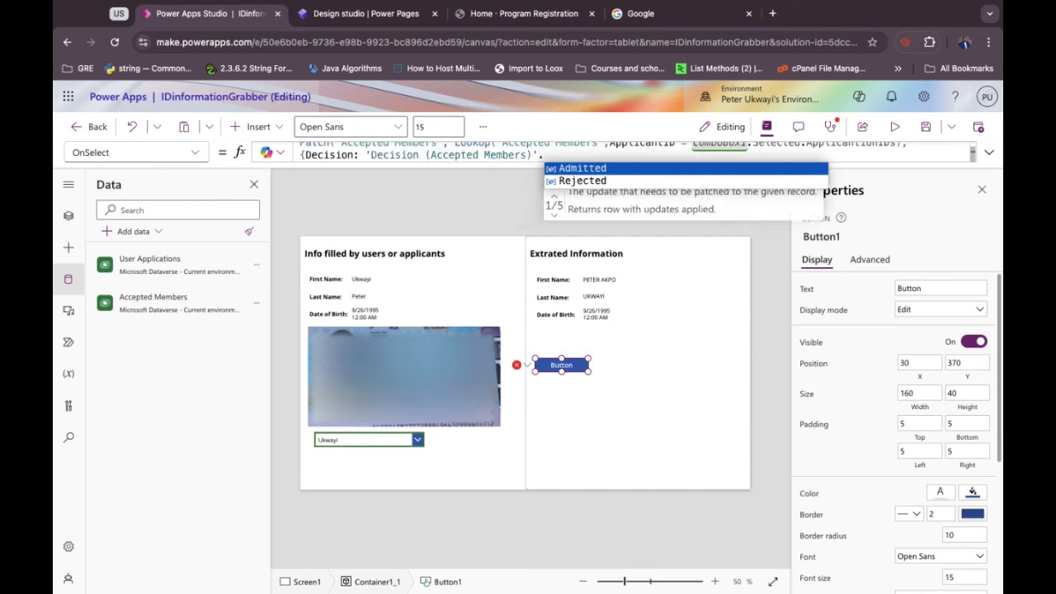
click(604, 169)
text())
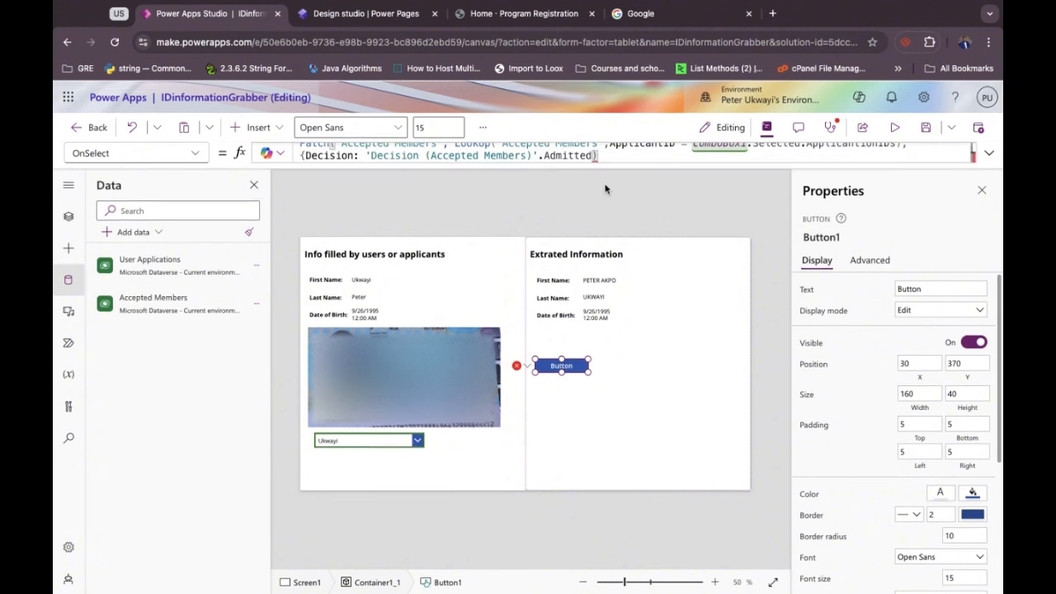
Add the missing closing curly brace after Admitted in the expanded formula editor.
click(989, 155)
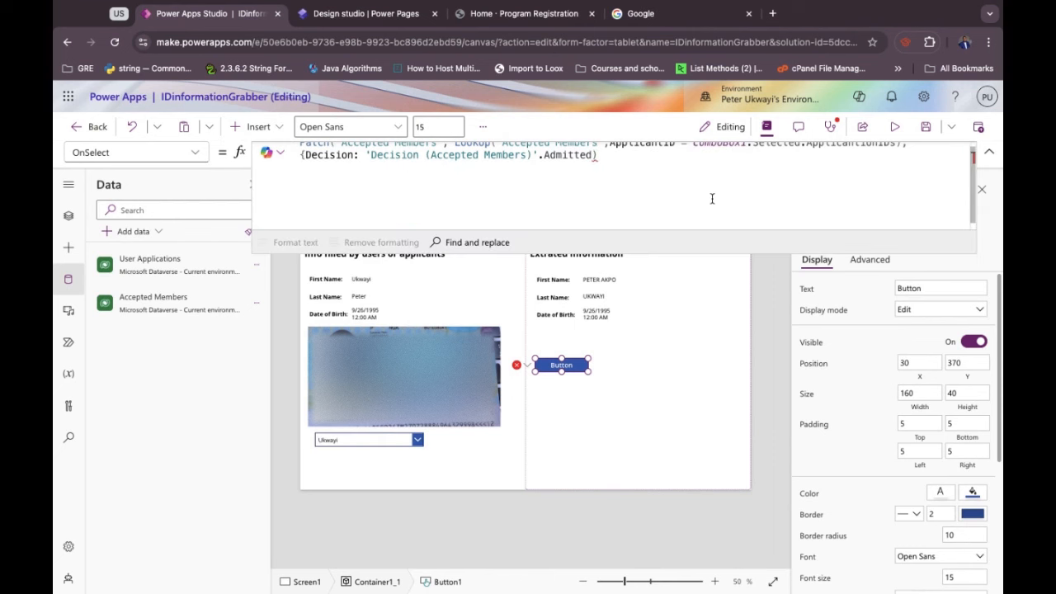
click(599, 162)
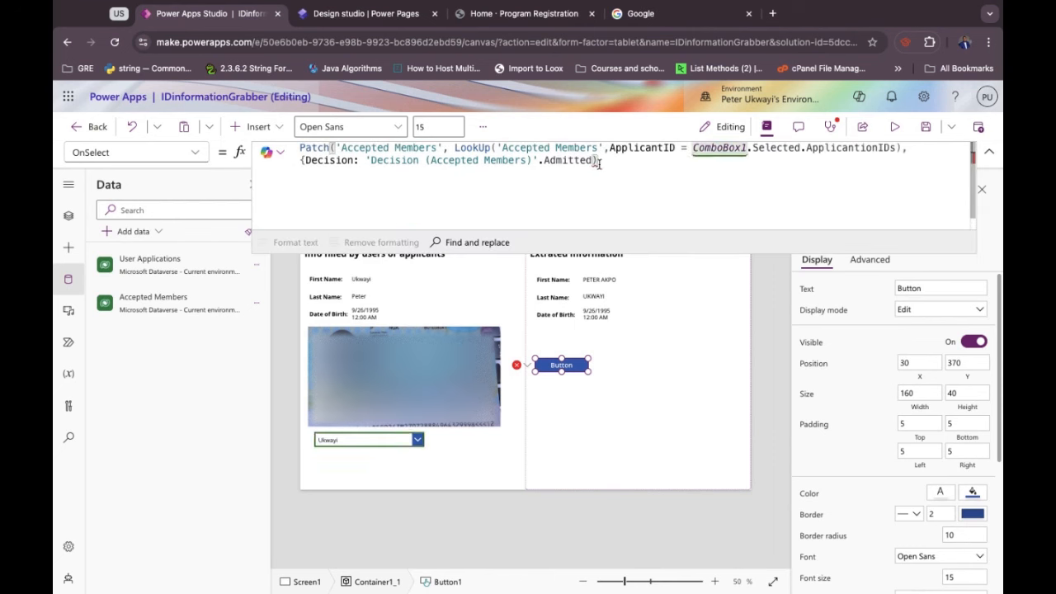
mouse_move(594, 161)
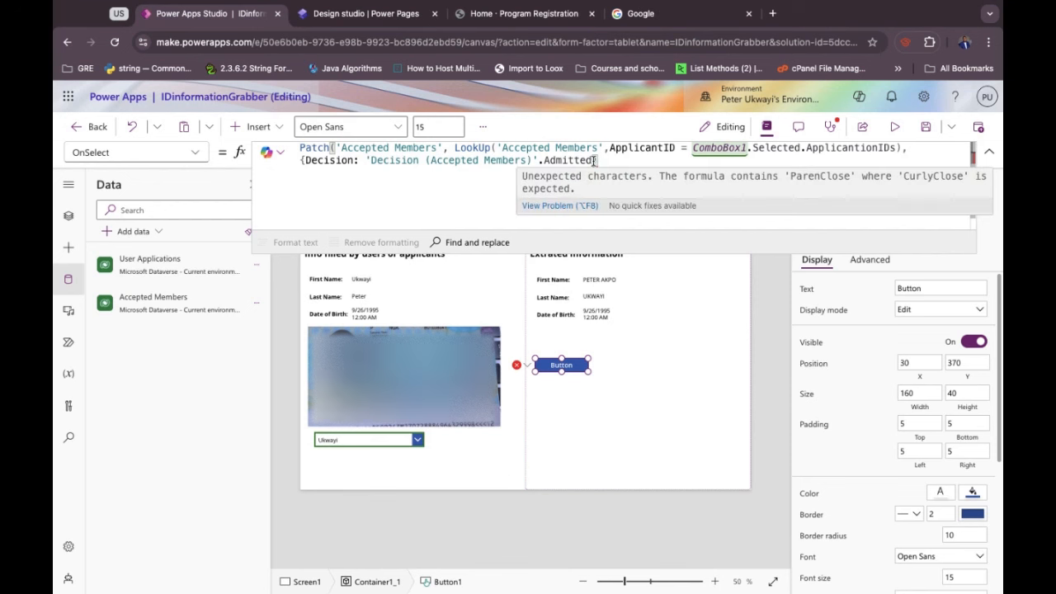
double_click(594, 161)
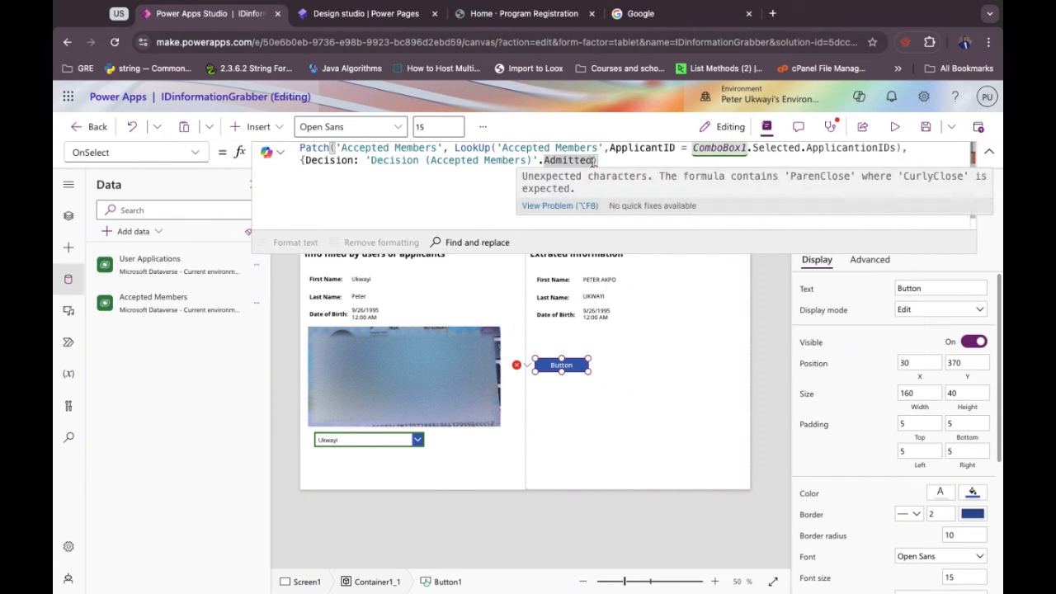
click(594, 161)
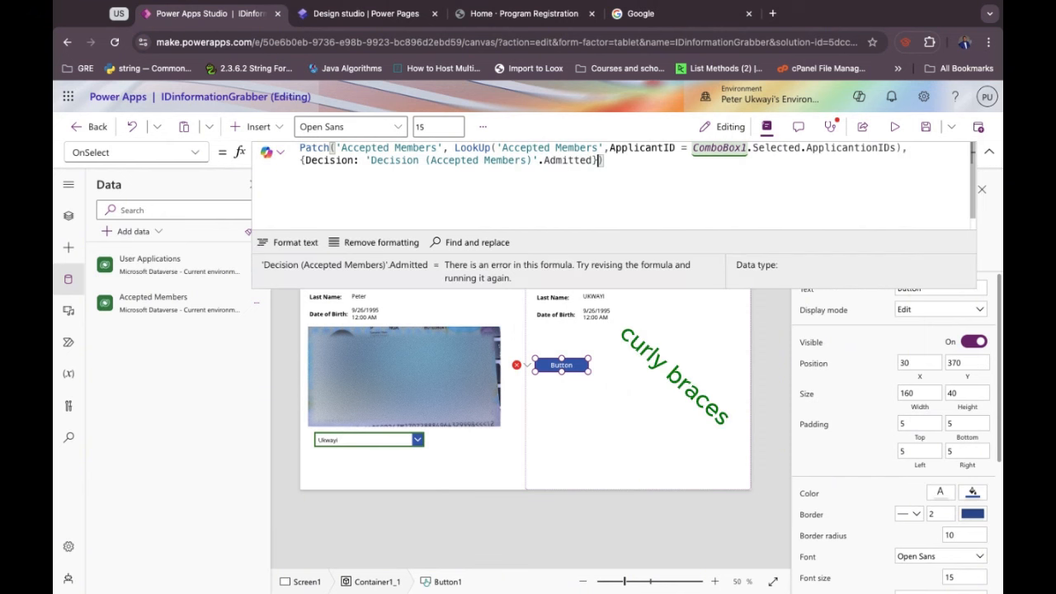
text(})
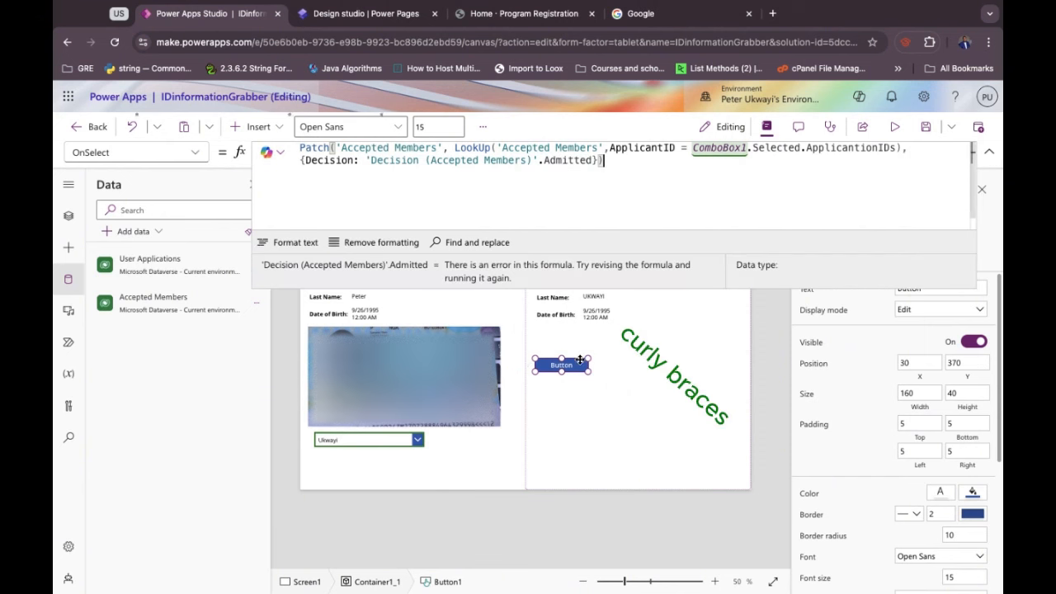
click(989, 152)
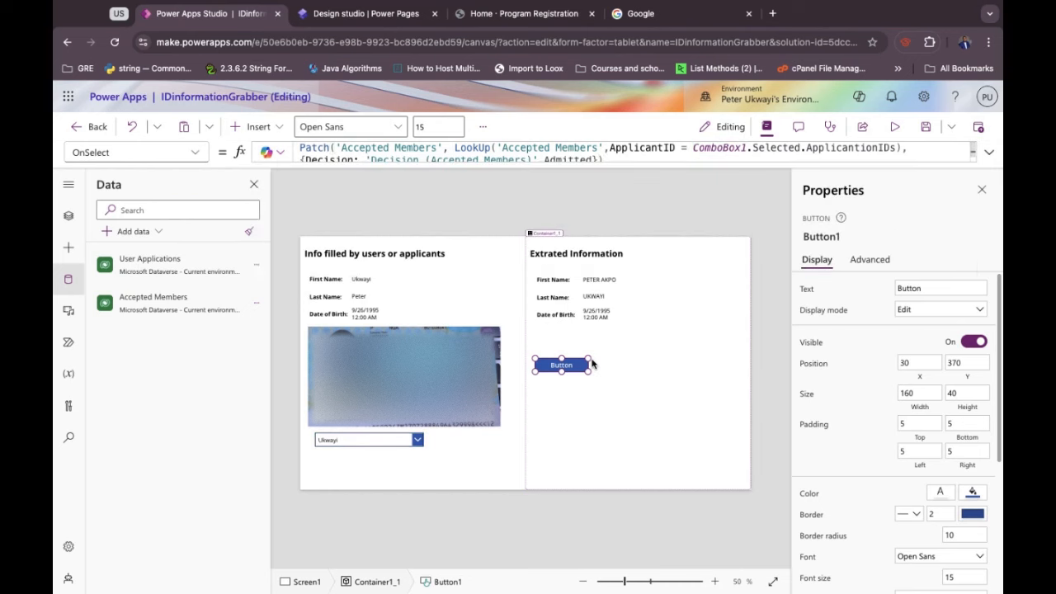
Set the button's Text to 'Accept', then select Container1_1.
double_click(922, 287)
text(Accept)
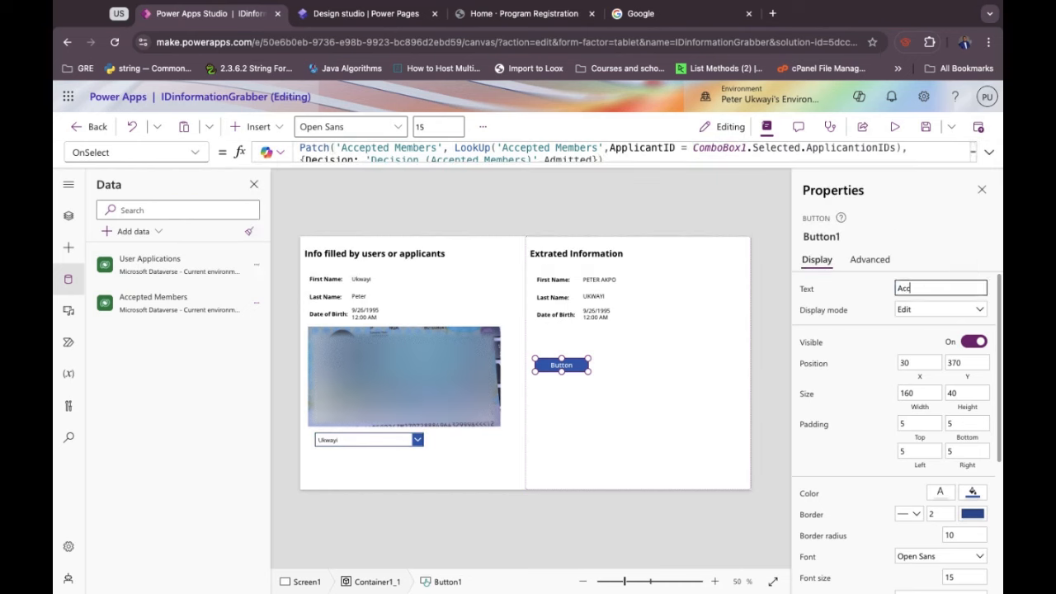
click(861, 295)
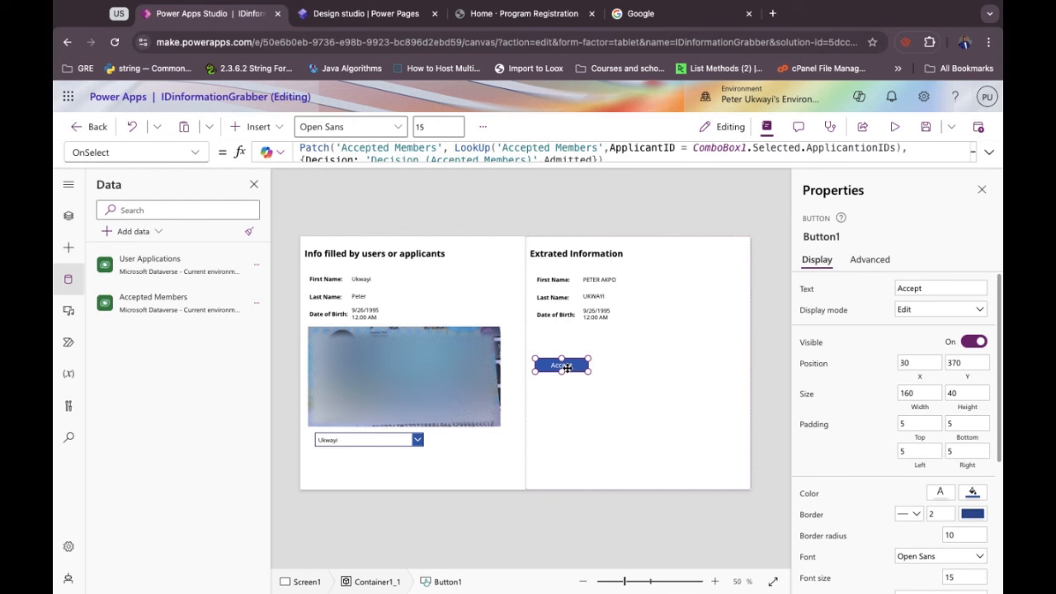
click(622, 370)
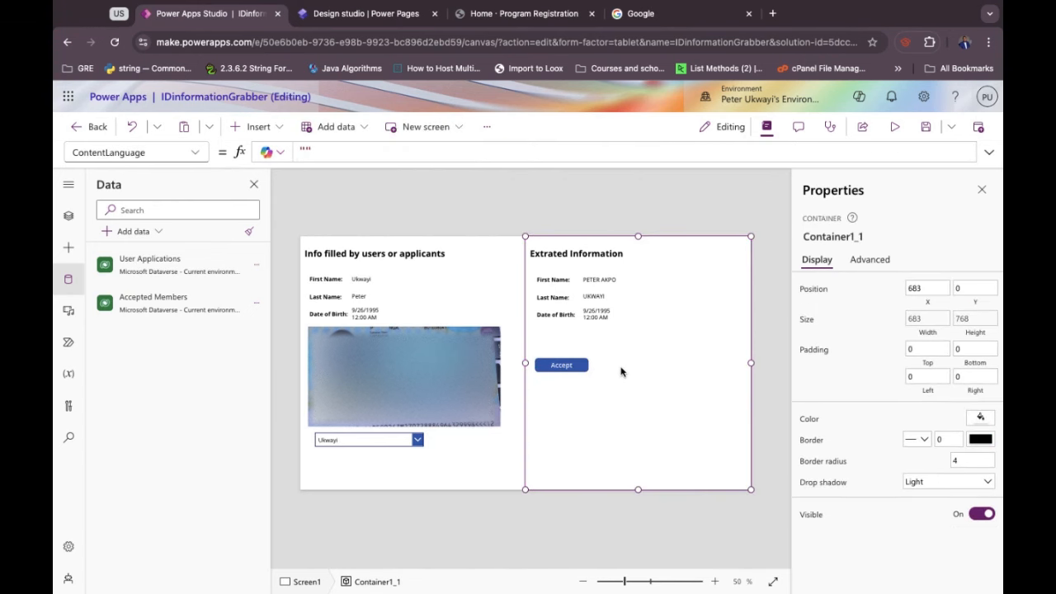
Paste a copy of Accept beside the original and label it 'Reject'.
key(ctrl+v)
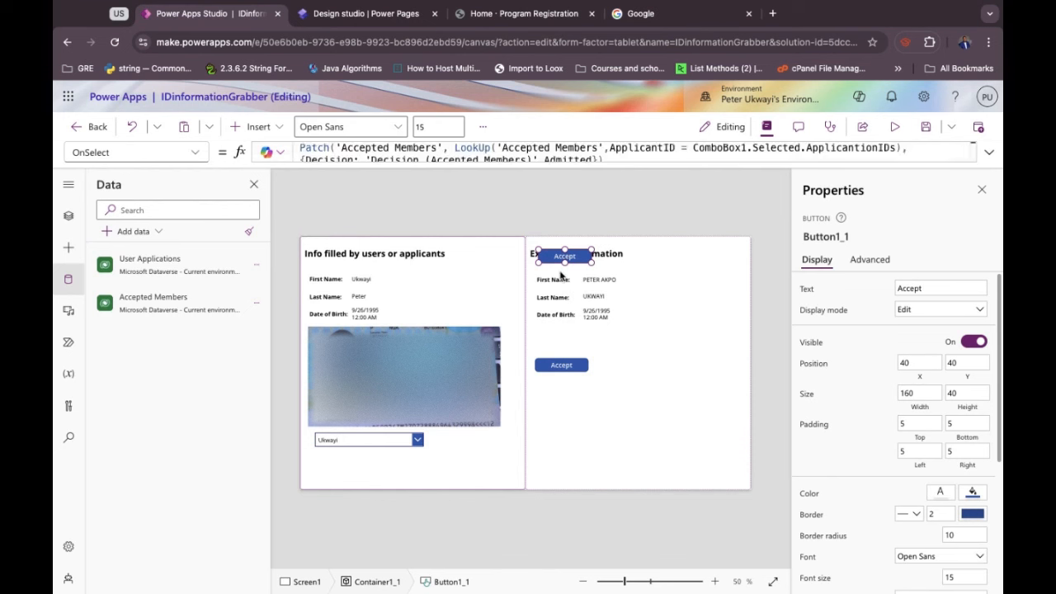
drag(582, 258, 674, 365)
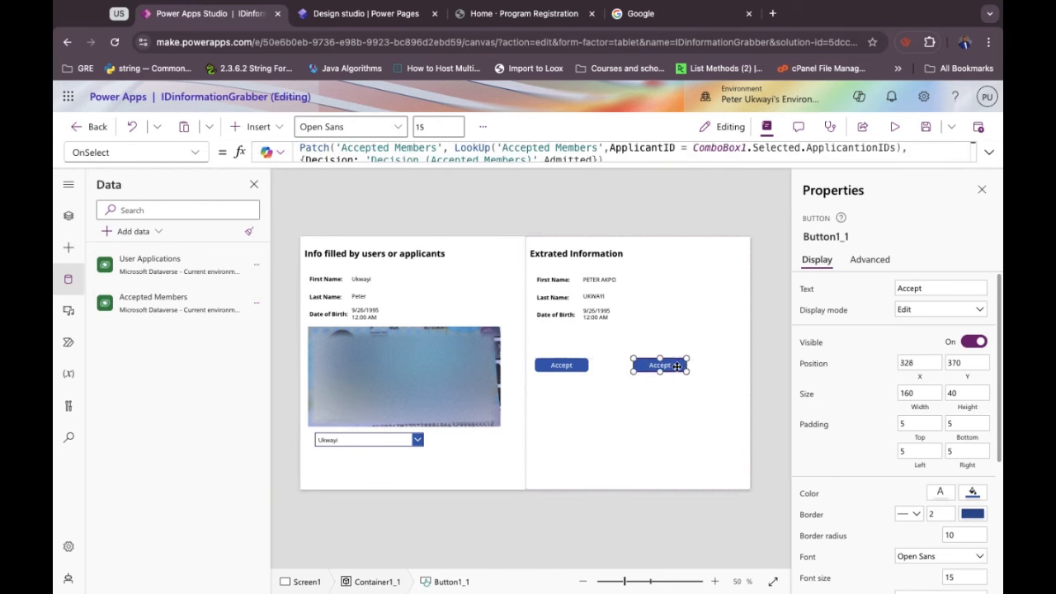
double_click(903, 288)
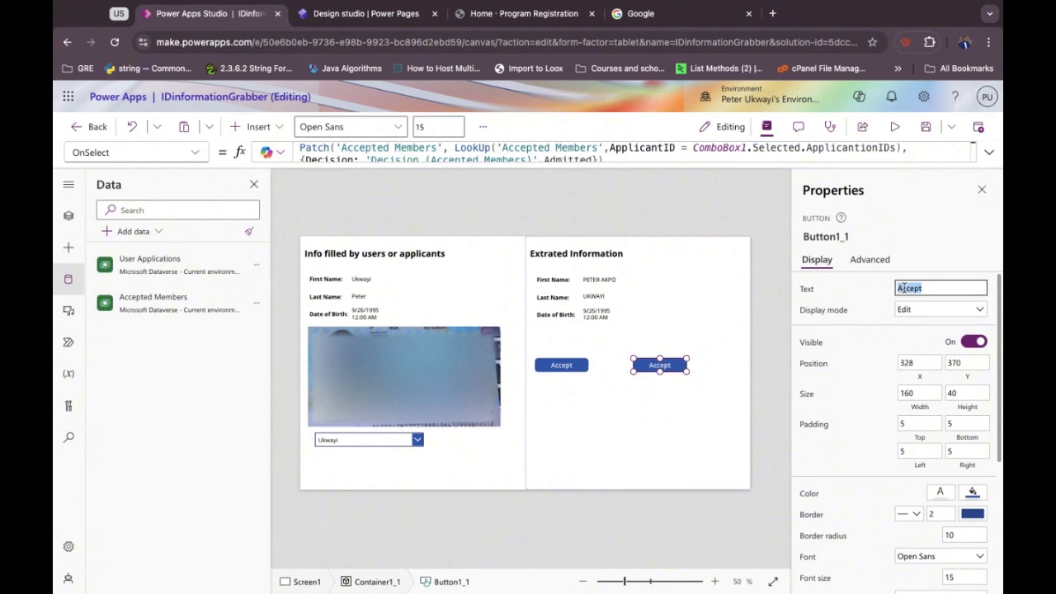
text(Reject)
click(867, 293)
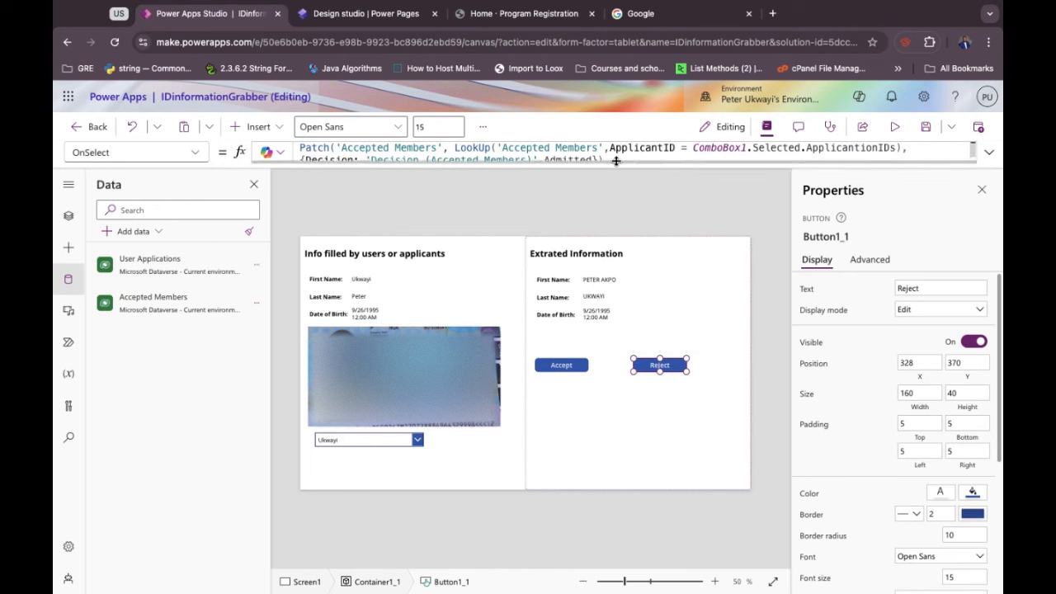
Change the copy's Patch decision from Admitted to Rejected, then return to Accept.
double_click(572, 155)
key(BackSpace)
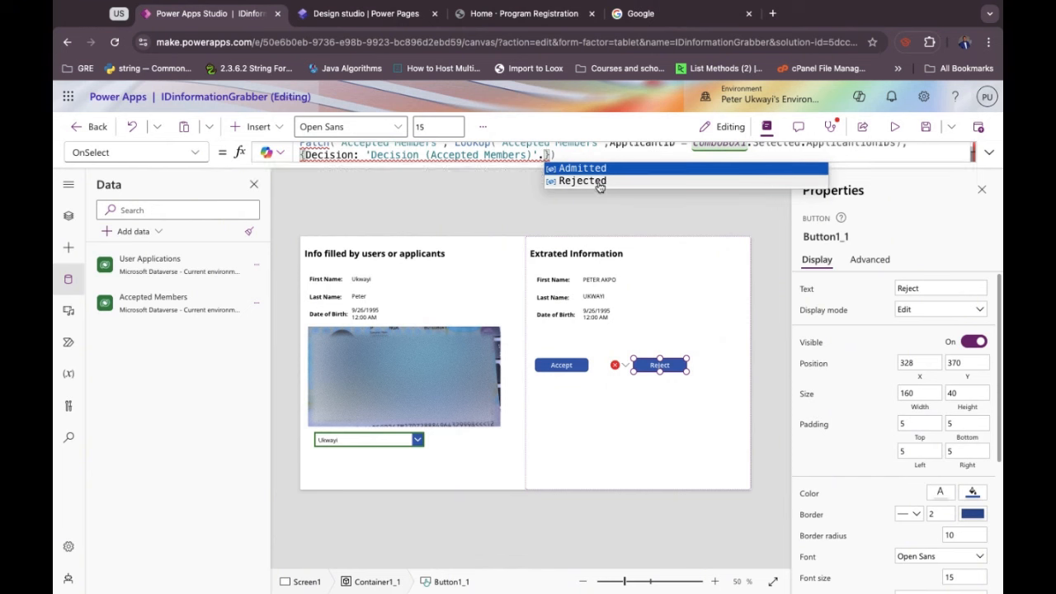
click(597, 181)
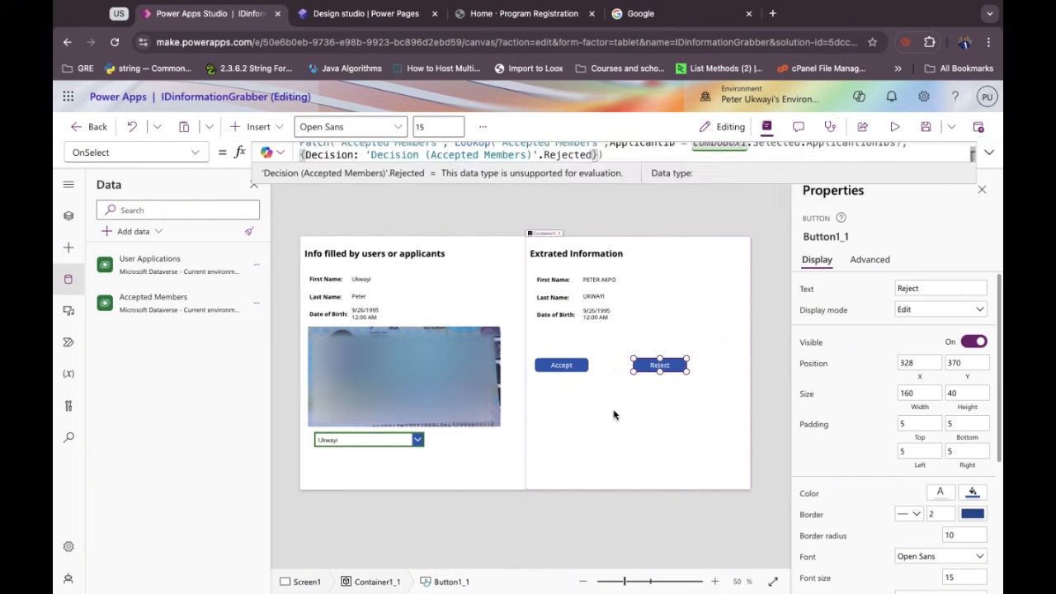
key(alt)
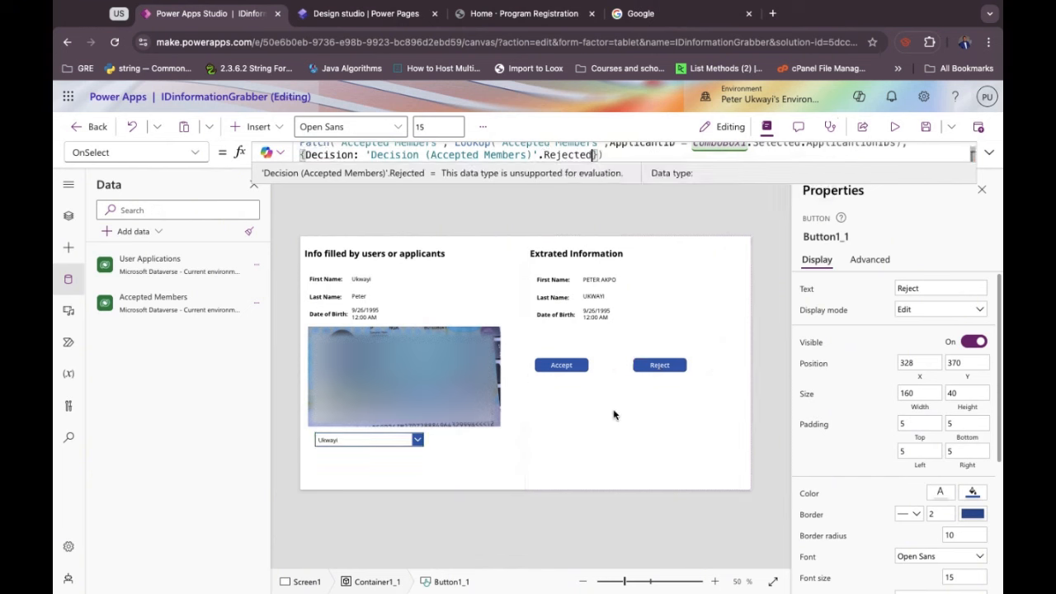
click(561, 366)
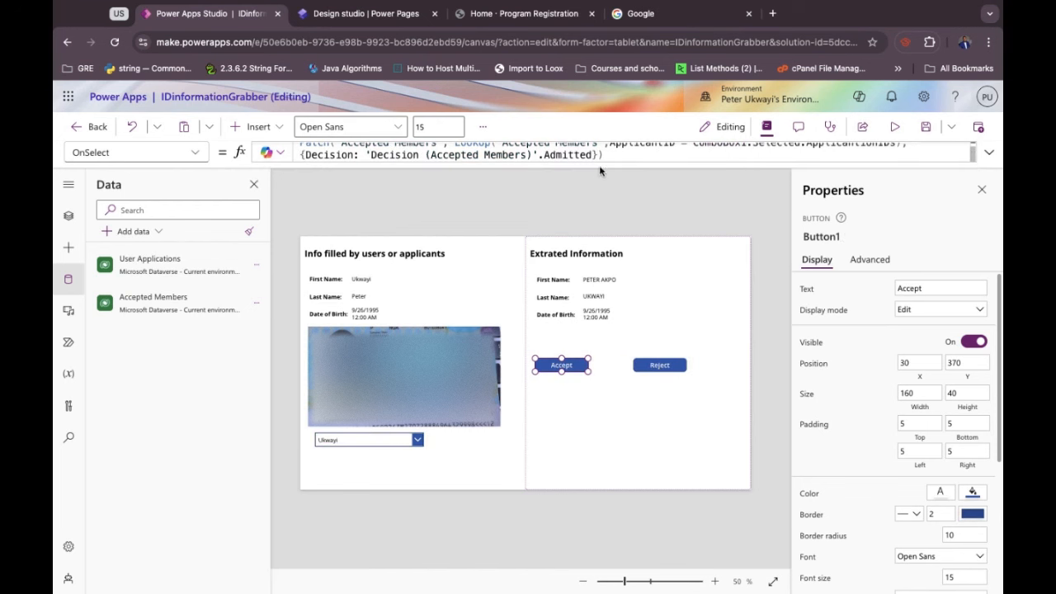
Append ;Reset(ComboBox1) after Accept's Patch and copy that statement.
text();)
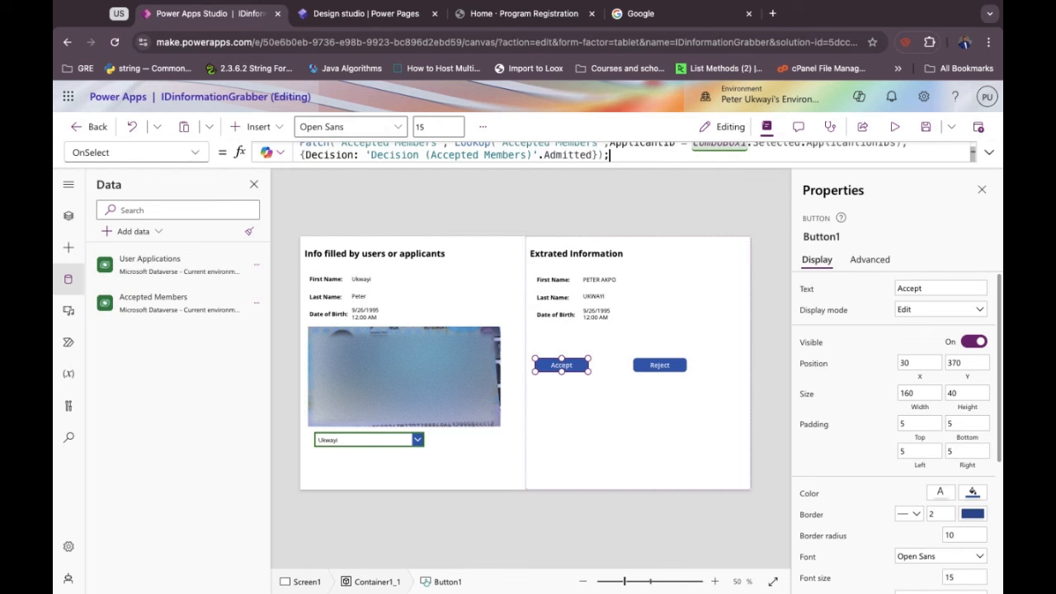
text(Reset(ComboBox)
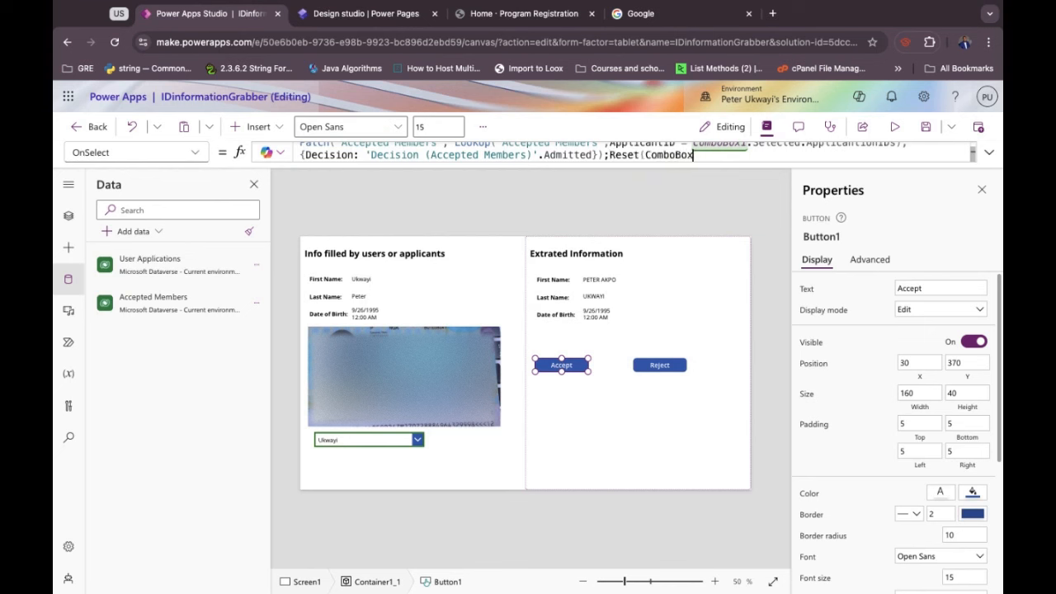
text(1))
click(607, 155)
text(;)
drag(605, 156, 703, 157)
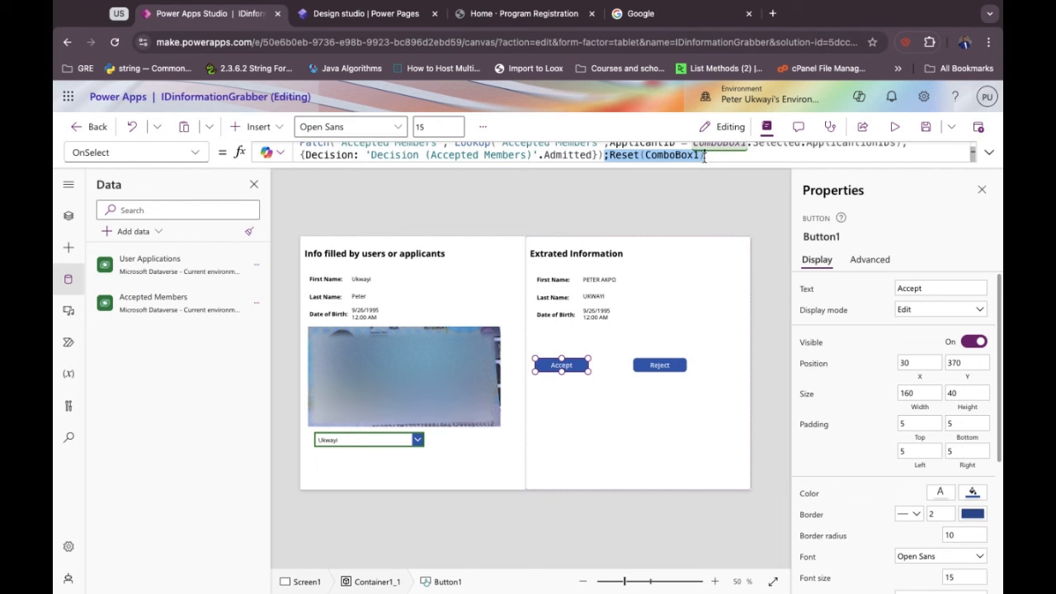
Paste ;Reset(ComboBox1) at the end of Reject's OnSelect formula and check for errors.
click(652, 365)
click(608, 155)
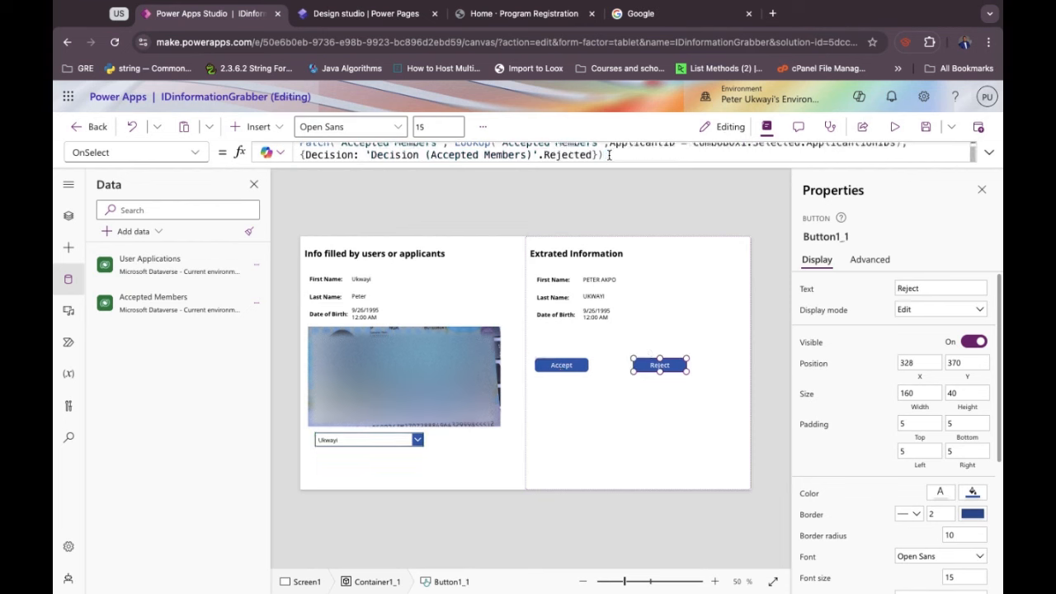
text(;;Reset(ComboBox1))
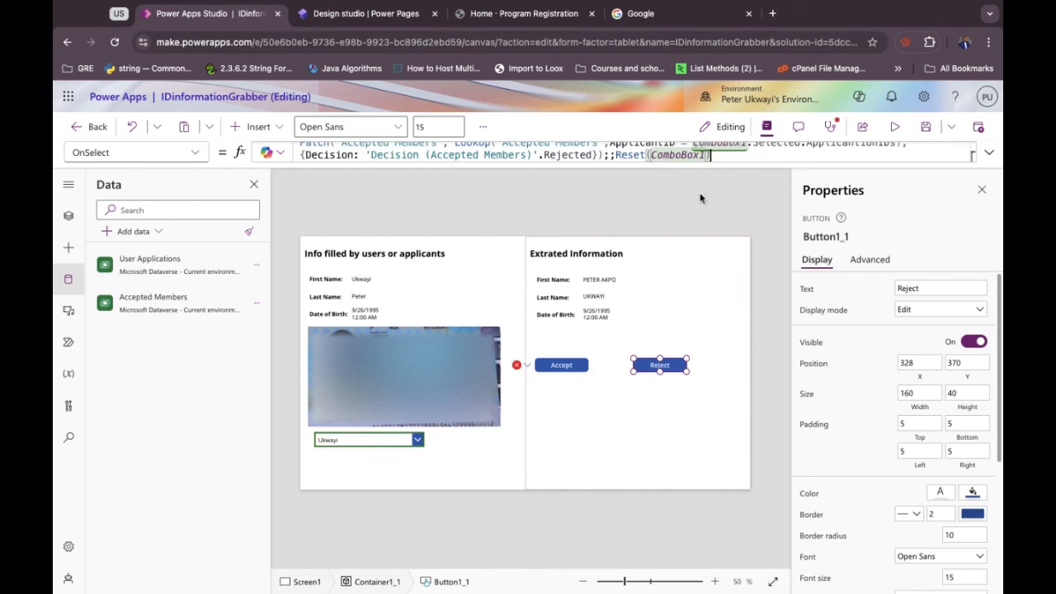
click(705, 156)
key(alt)
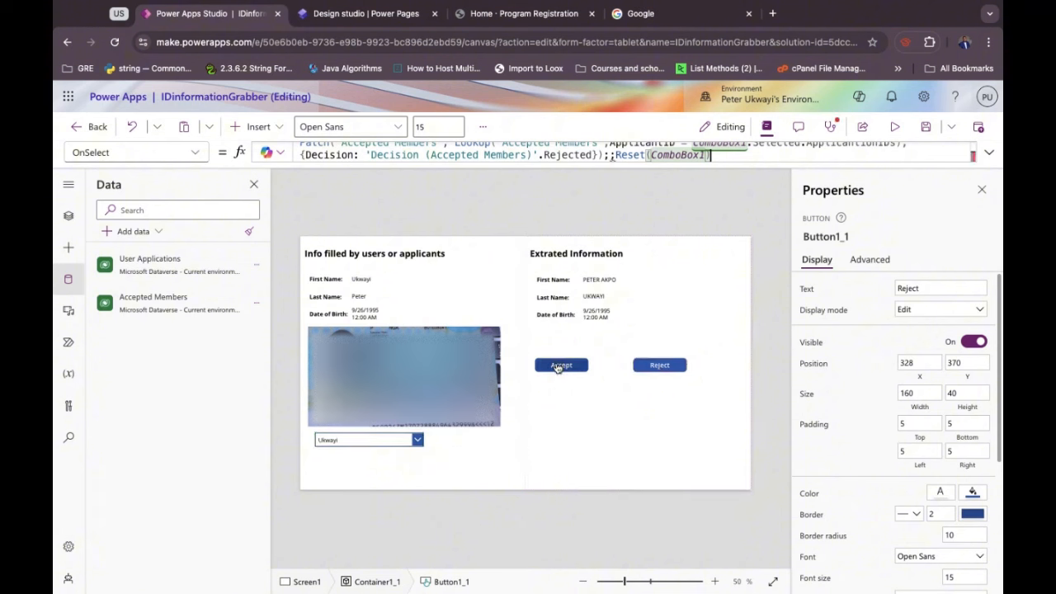
Remove the duplicate semicolon in Reject's formula and test Accept in preview.
alt+click(558, 368)
click(613, 157)
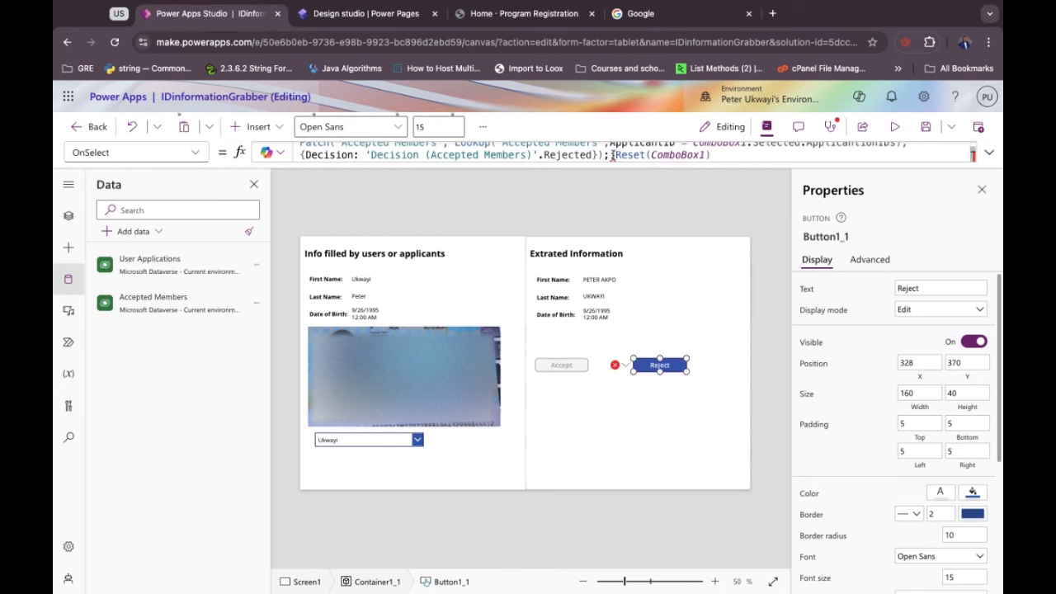
text(;)
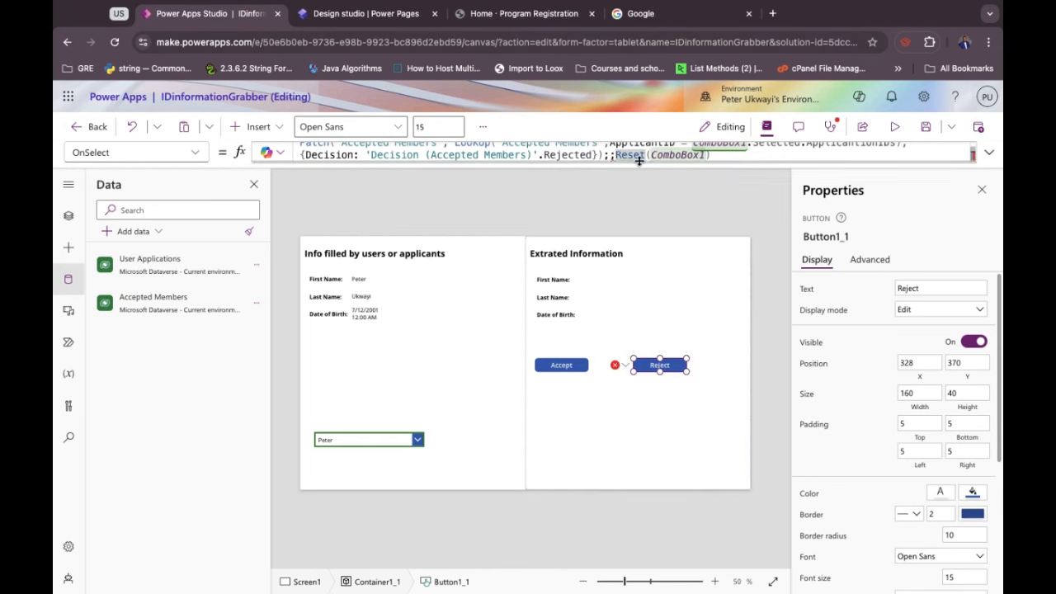
key(BackSpace)
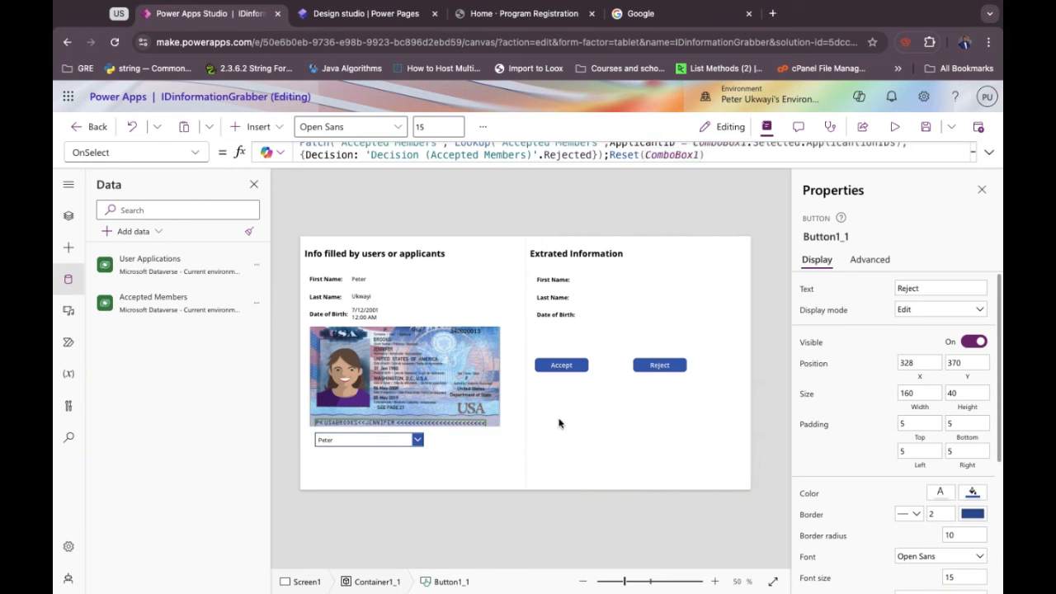
alt+click(556, 370)
Pick a different applicant in ComboBox1 to show their details.
click(419, 441)
click(417, 442)
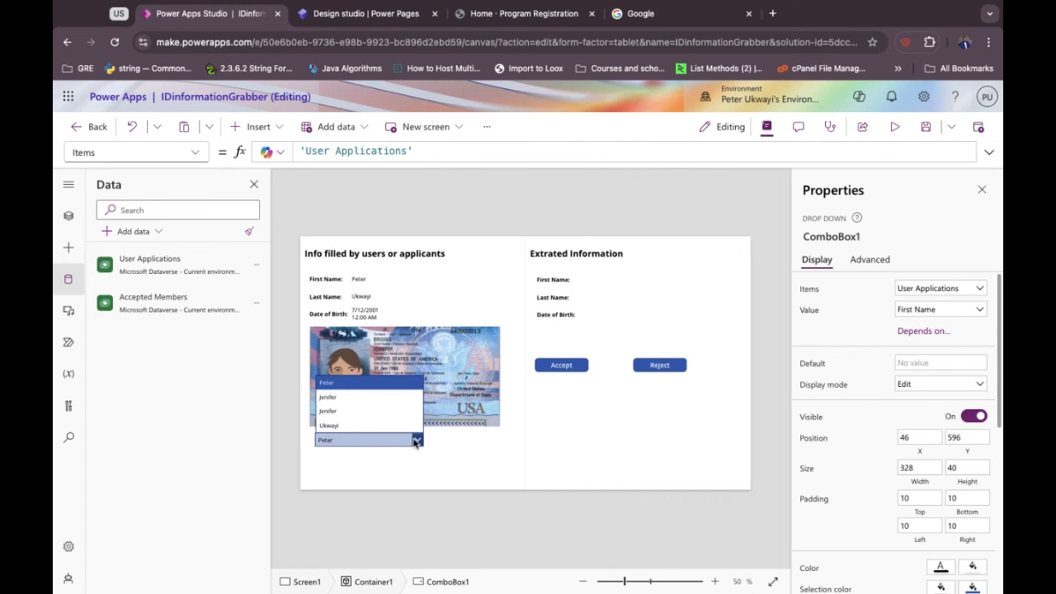
click(417, 442)
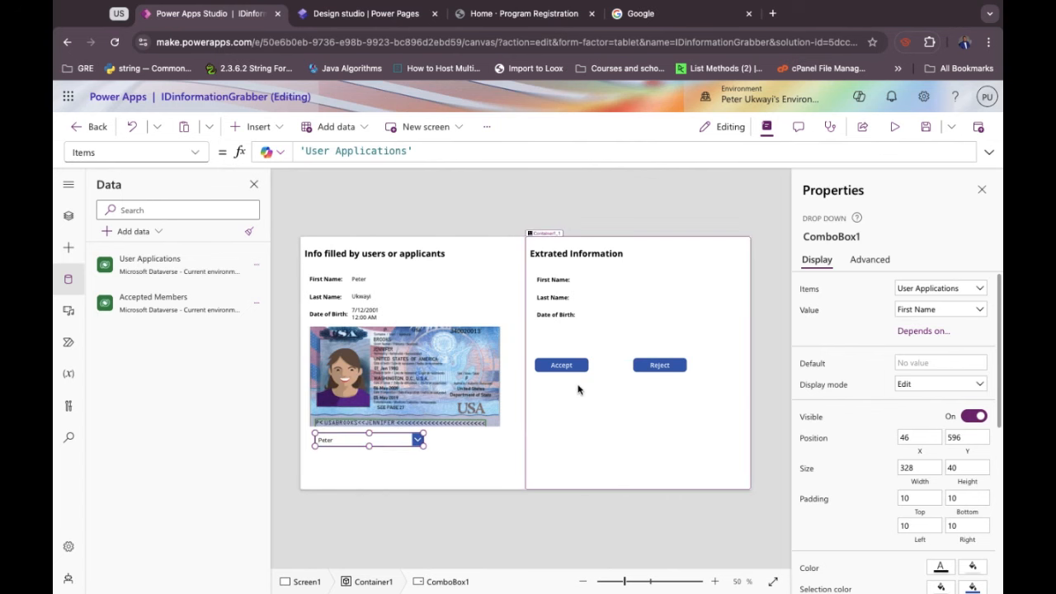
click(563, 368)
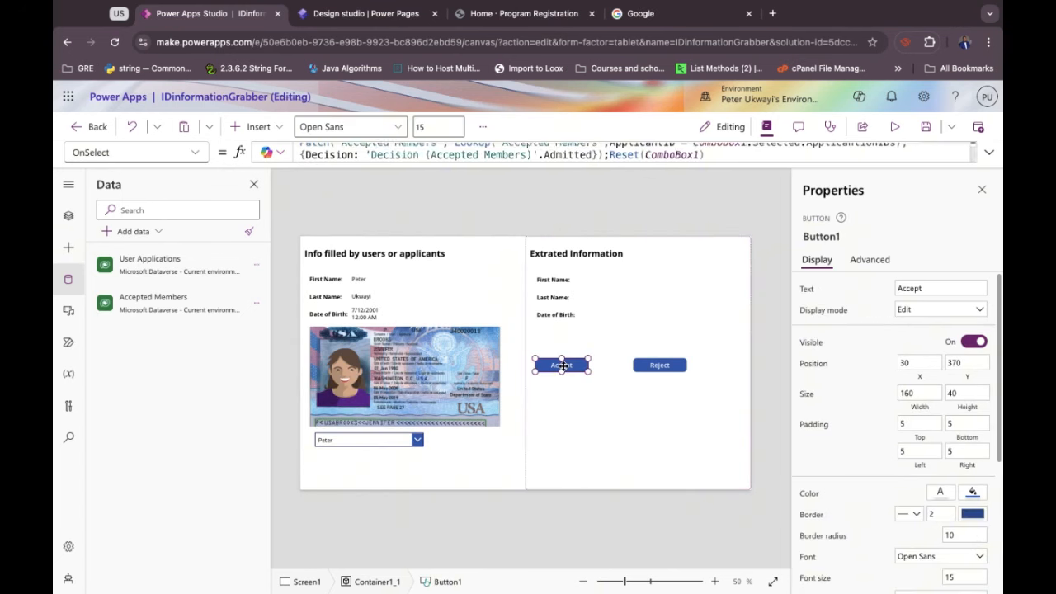
click(415, 439)
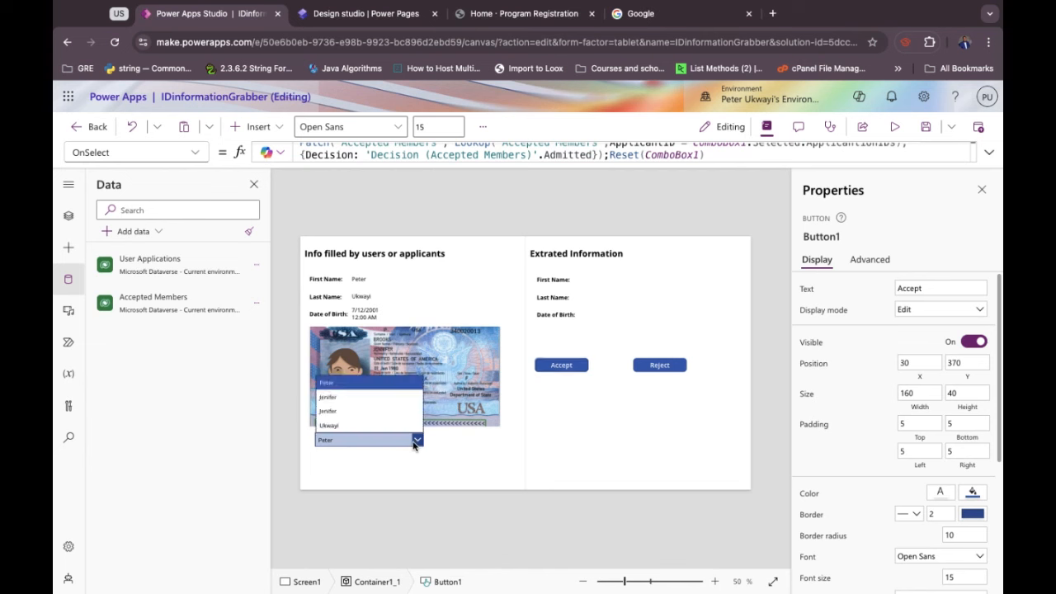
click(353, 405)
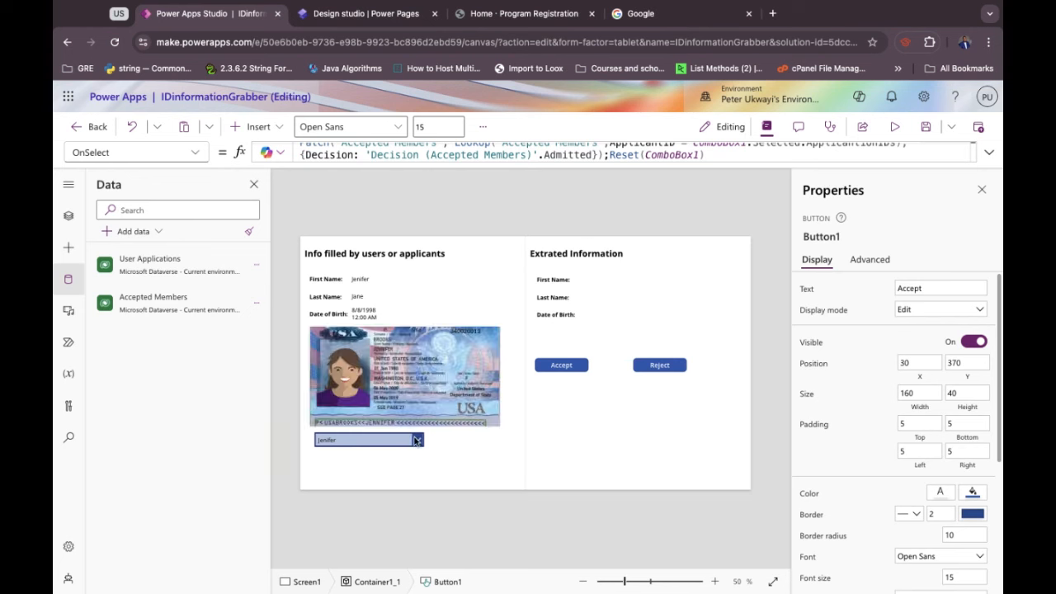
click(417, 439)
scroll(888, 493, down, 5)
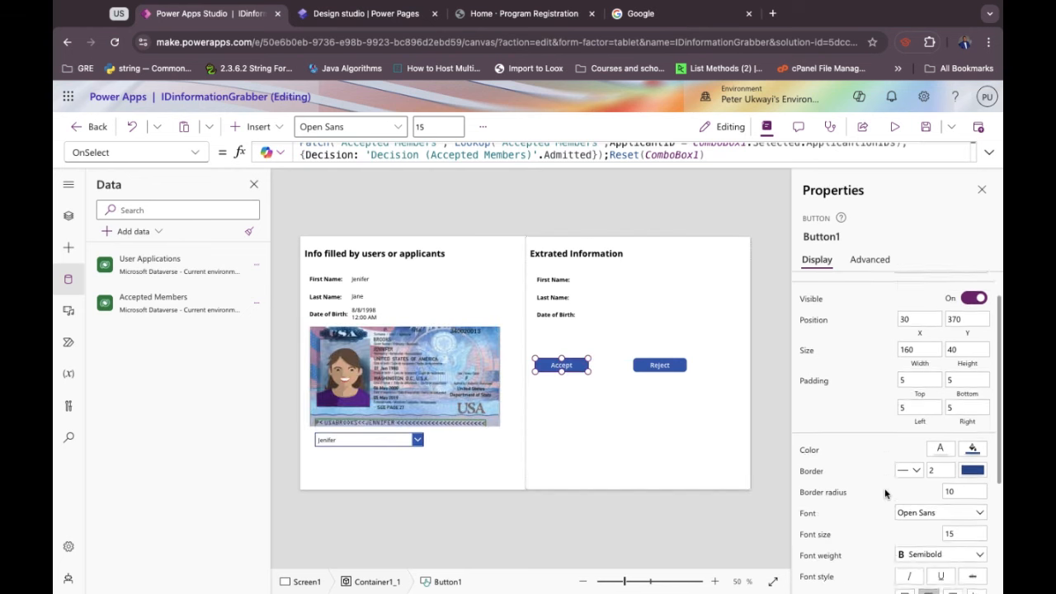
Search the Accept button's property list for 'def', then select ComboBox1 instead.
click(155, 155)
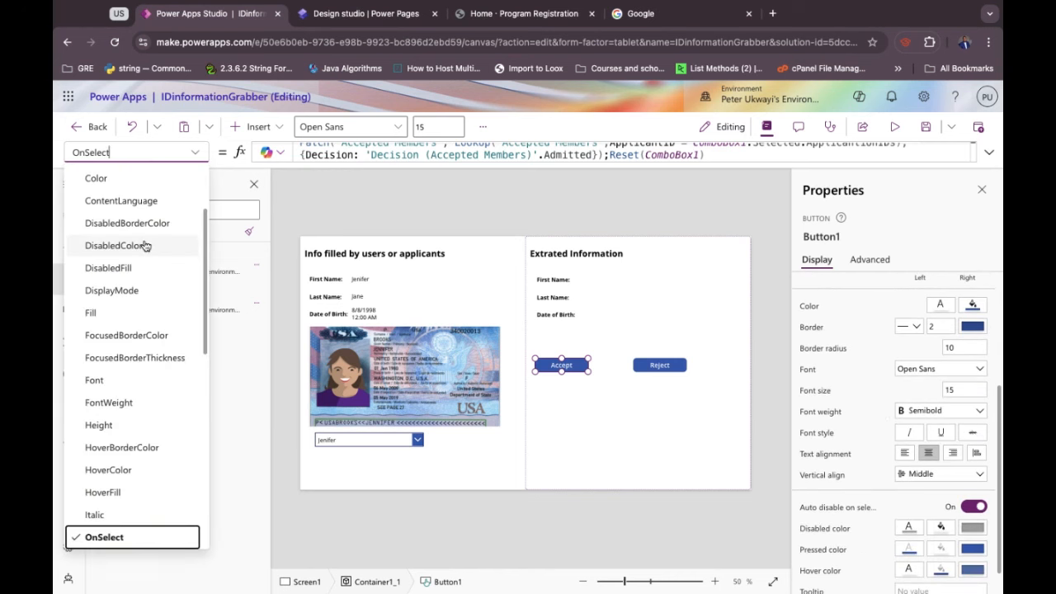
text(def)
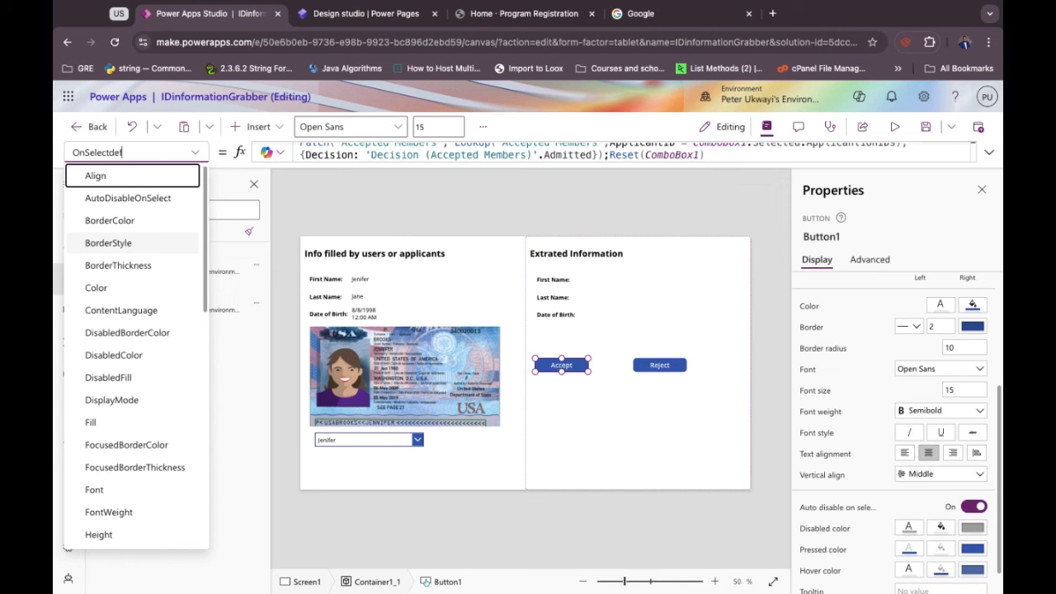
key(super+a)
text(def)
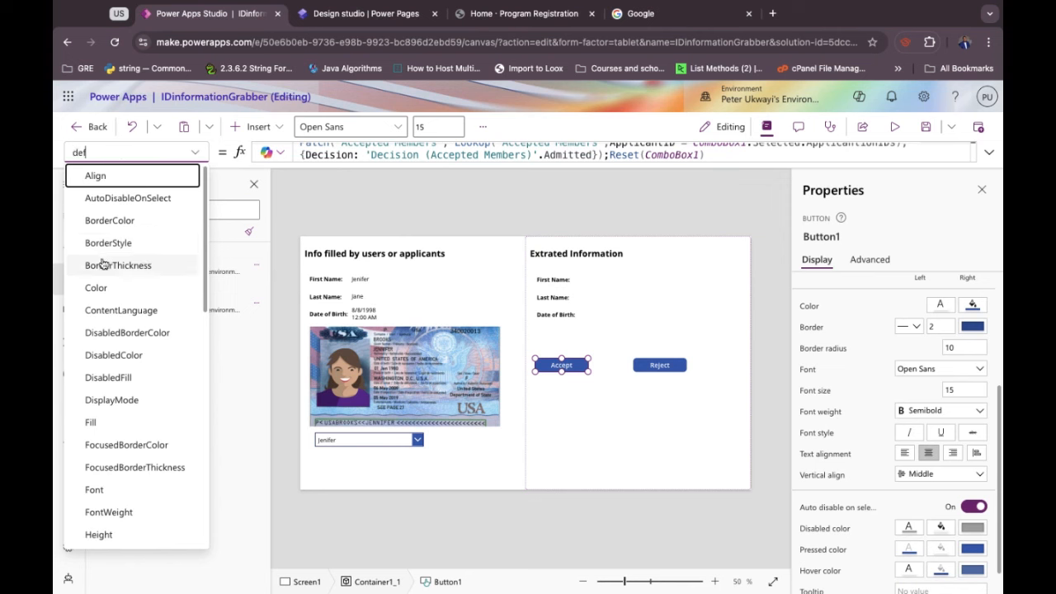
scroll(124, 363, down, 4)
scroll(123, 369, down, 9)
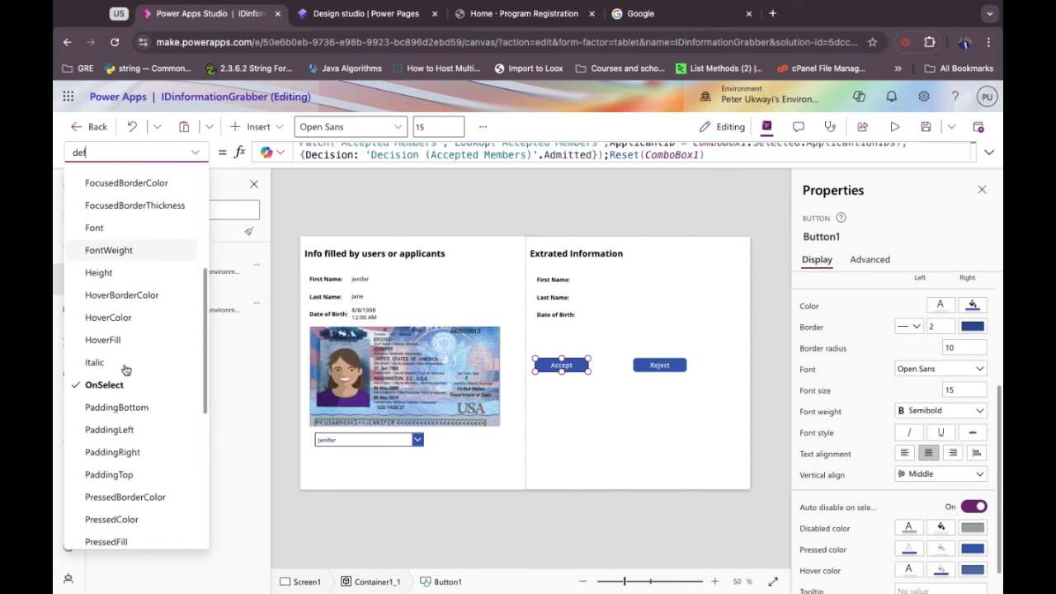
scroll(124, 369, down, 5)
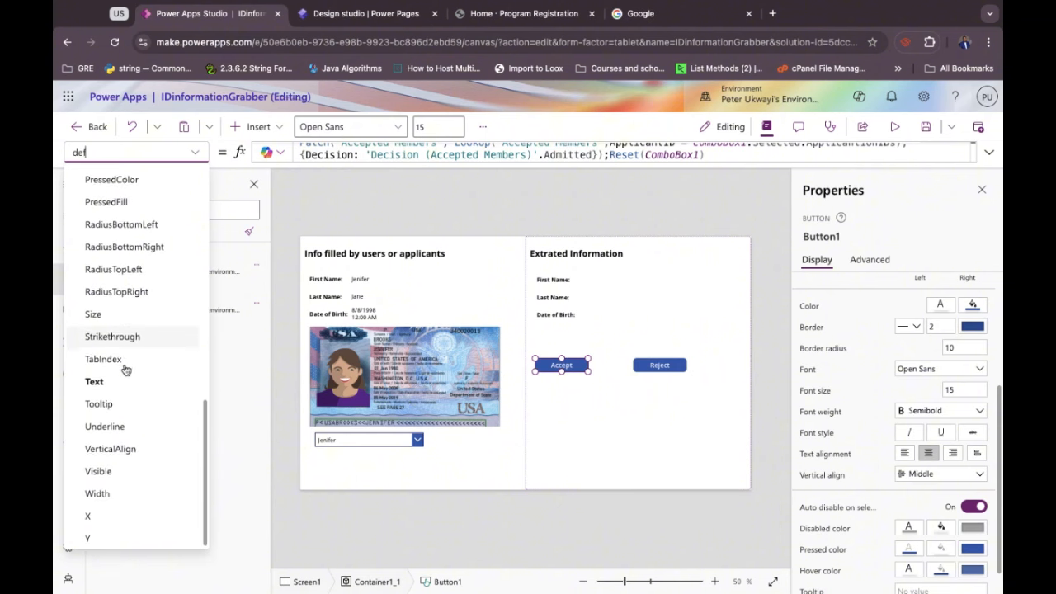
scroll(124, 370, up, 4)
scroll(124, 369, up, 5)
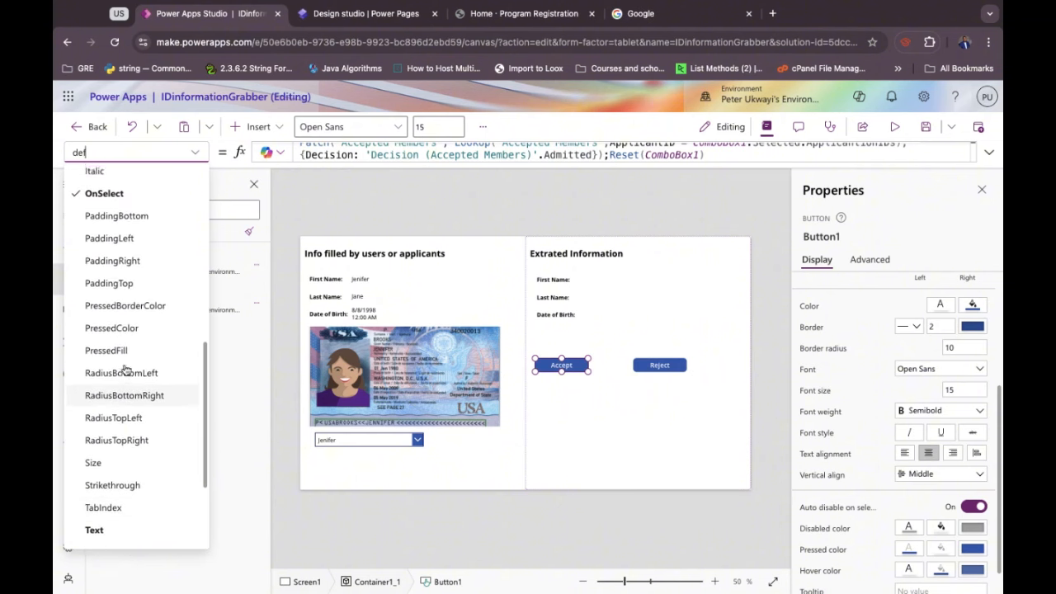
scroll(124, 369, up, 1)
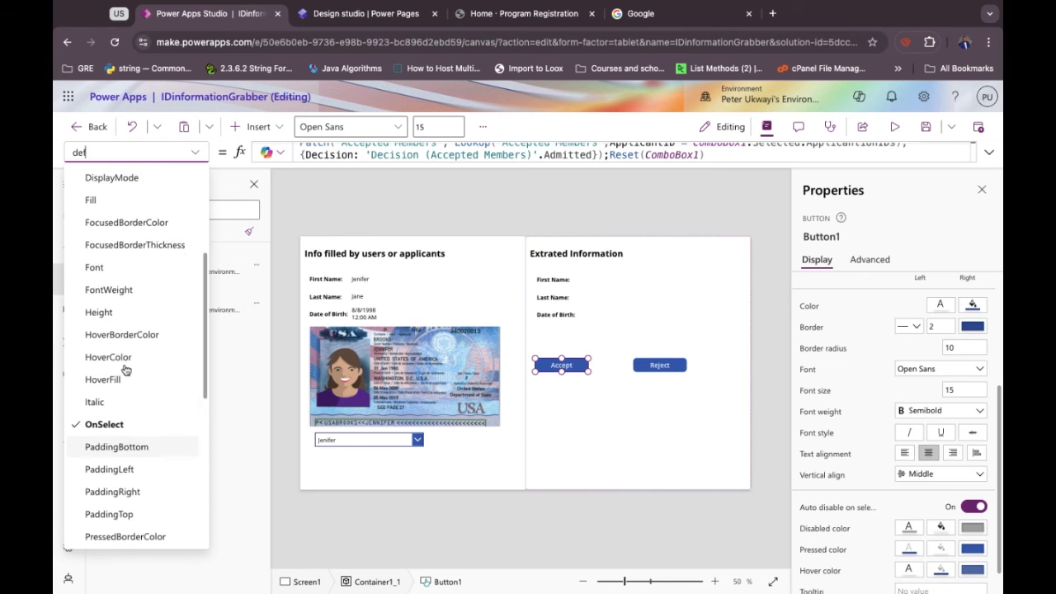
click(357, 447)
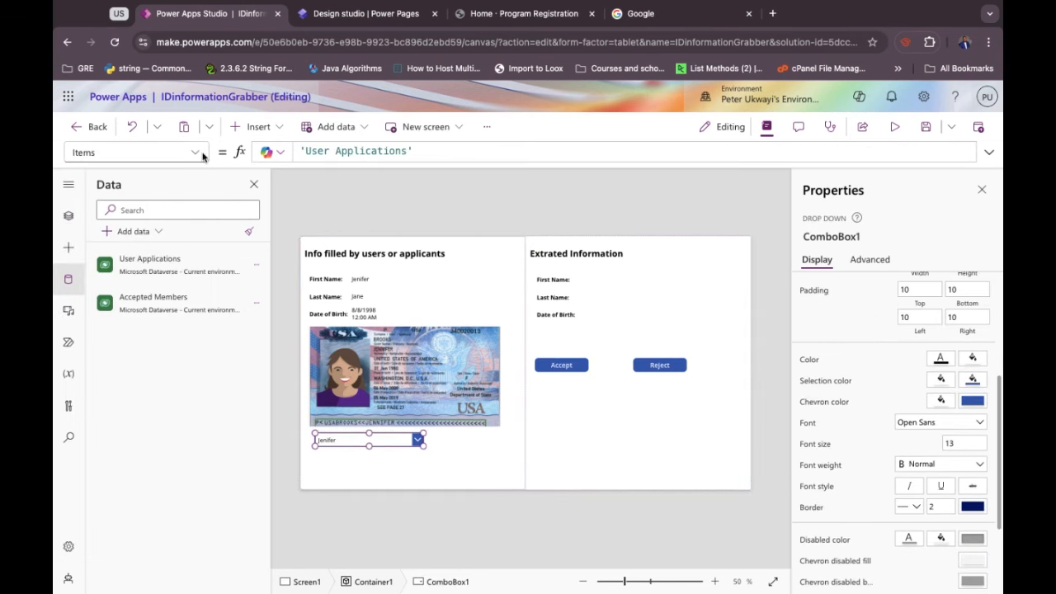
Browse ComboBox1's property list starting from its Default setting.
scroll(899, 475, down, 2)
scroll(900, 472, up, 5)
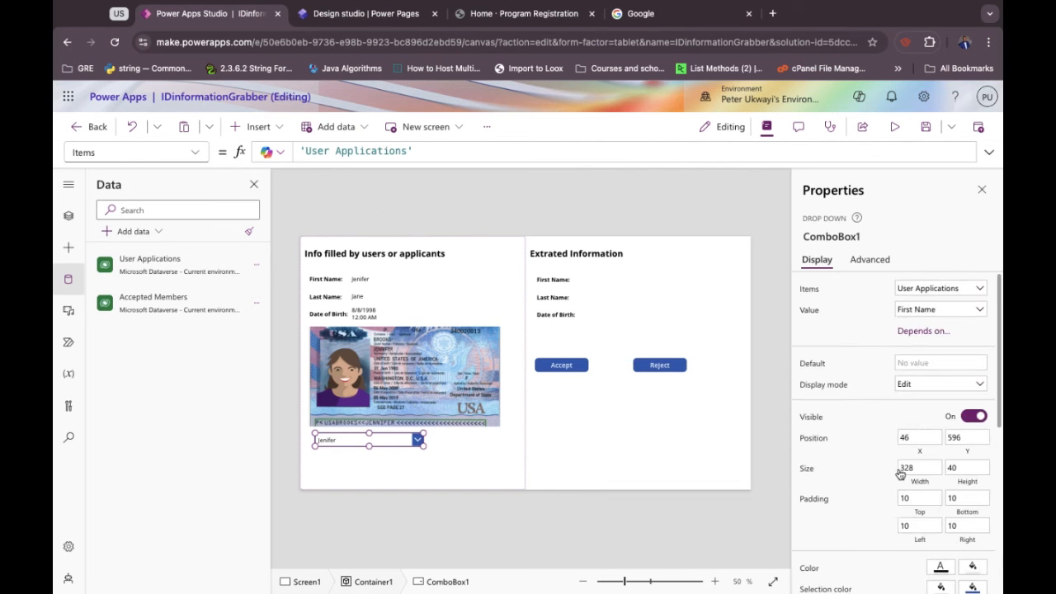
click(913, 363)
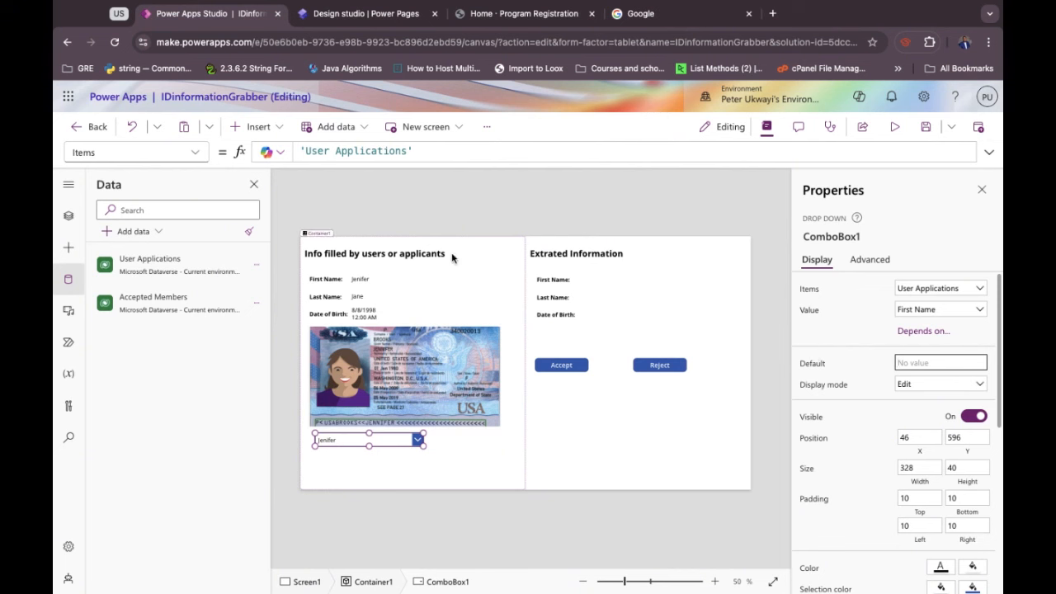
click(195, 153)
scroll(131, 374, down, 3)
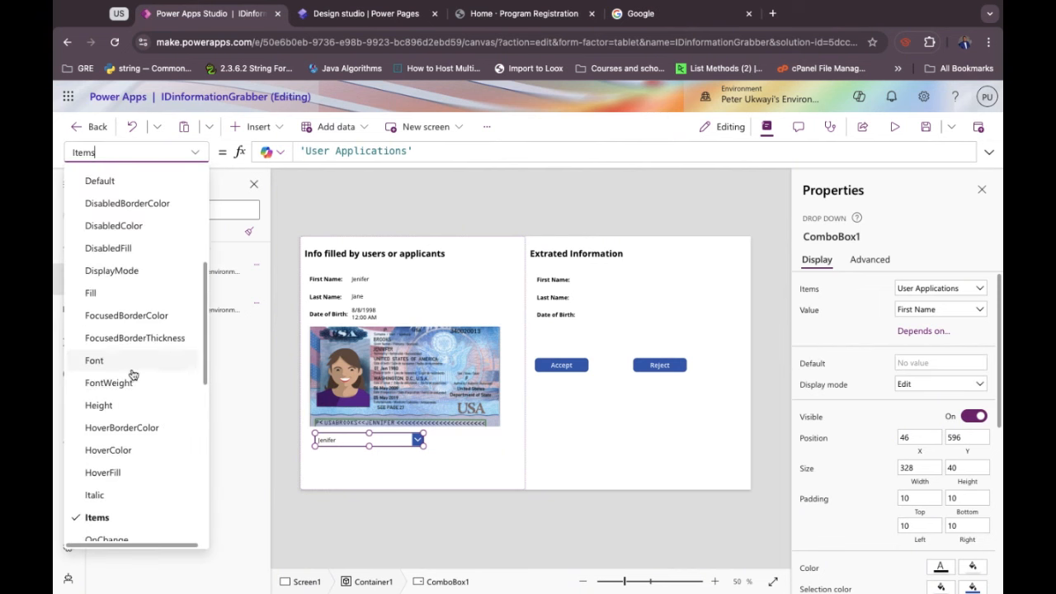
scroll(132, 376, down, 4)
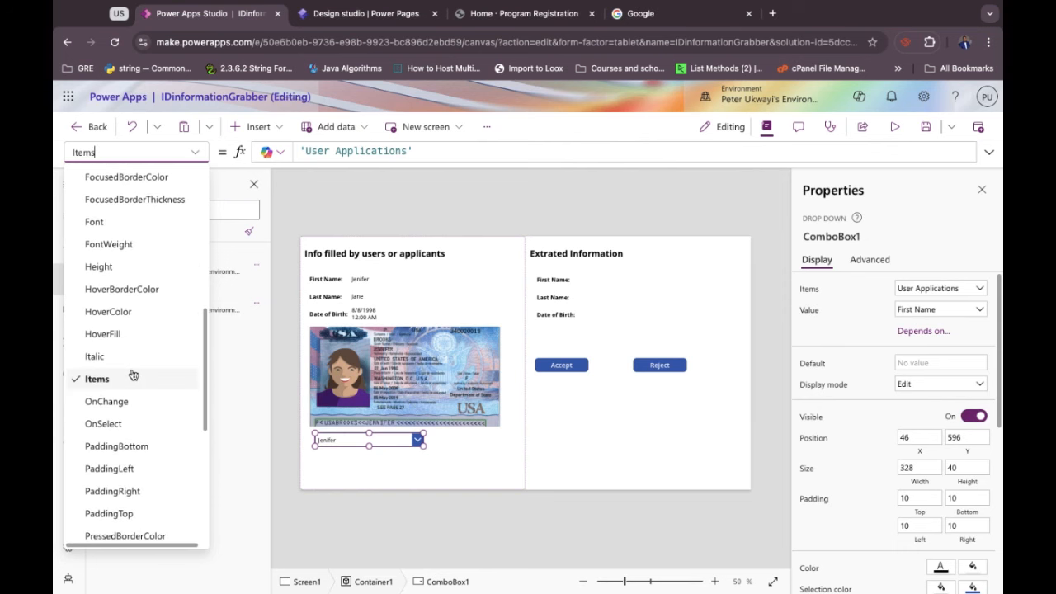
scroll(130, 374, up, 5)
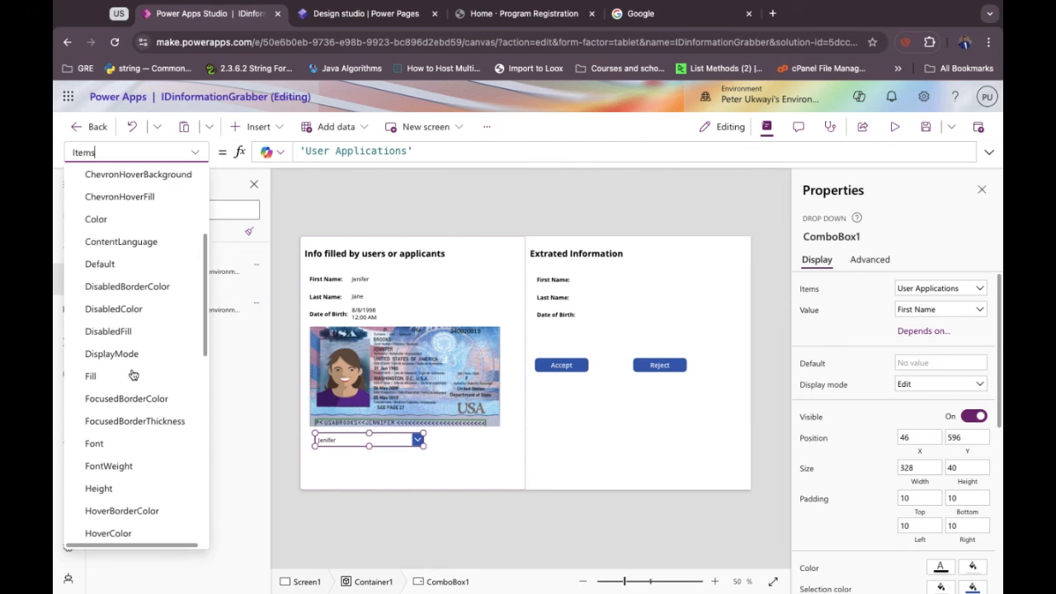
click(195, 153)
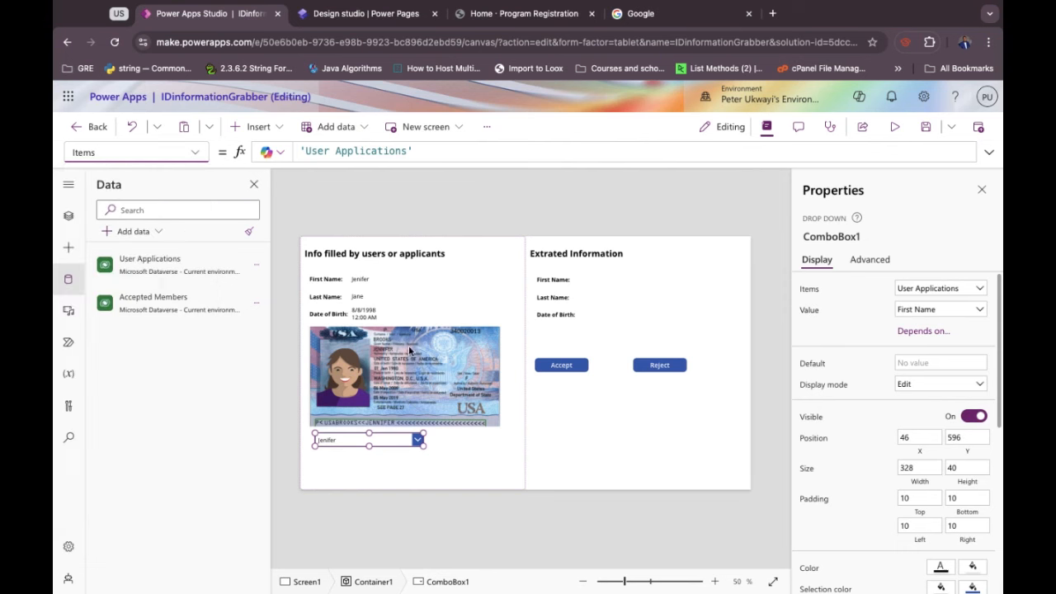
In preview, choose the newest applicant in ComboBox1 to display their details and ID image.
key(alt)
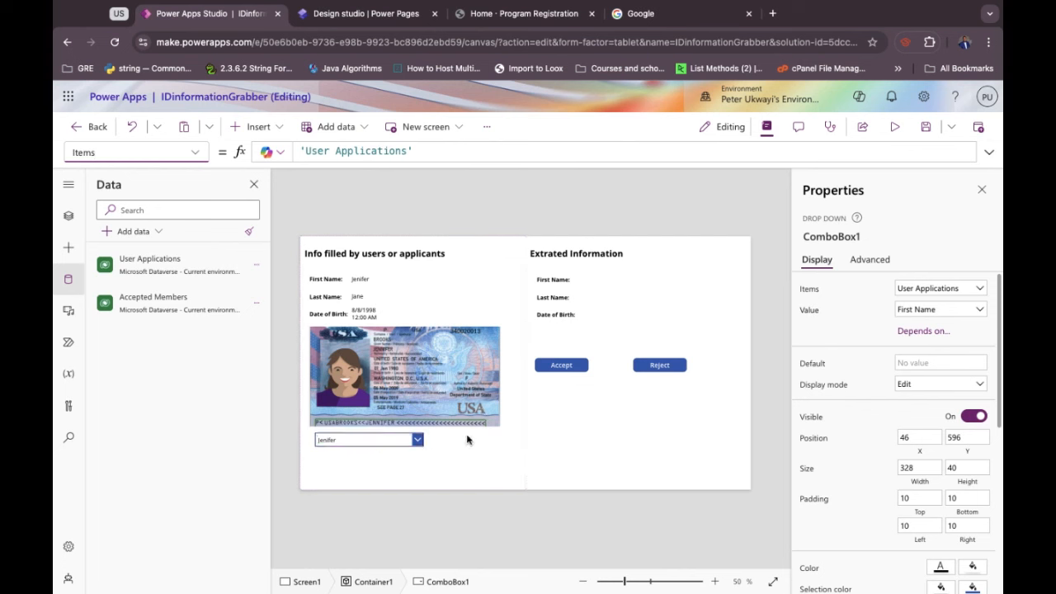
click(418, 440)
click(417, 439)
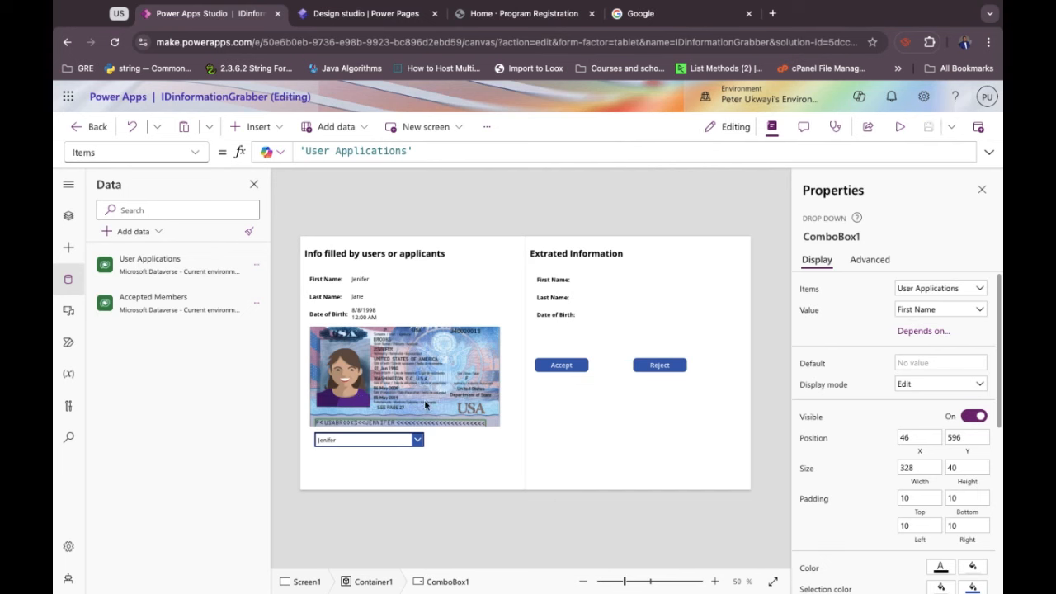
click(195, 156)
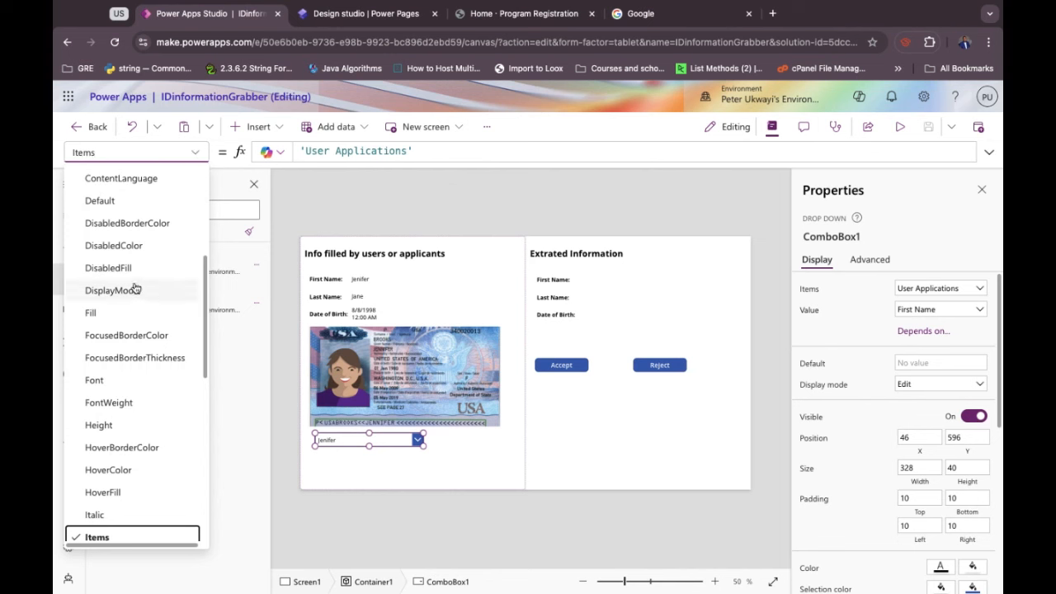
scroll(137, 289, down, 4)
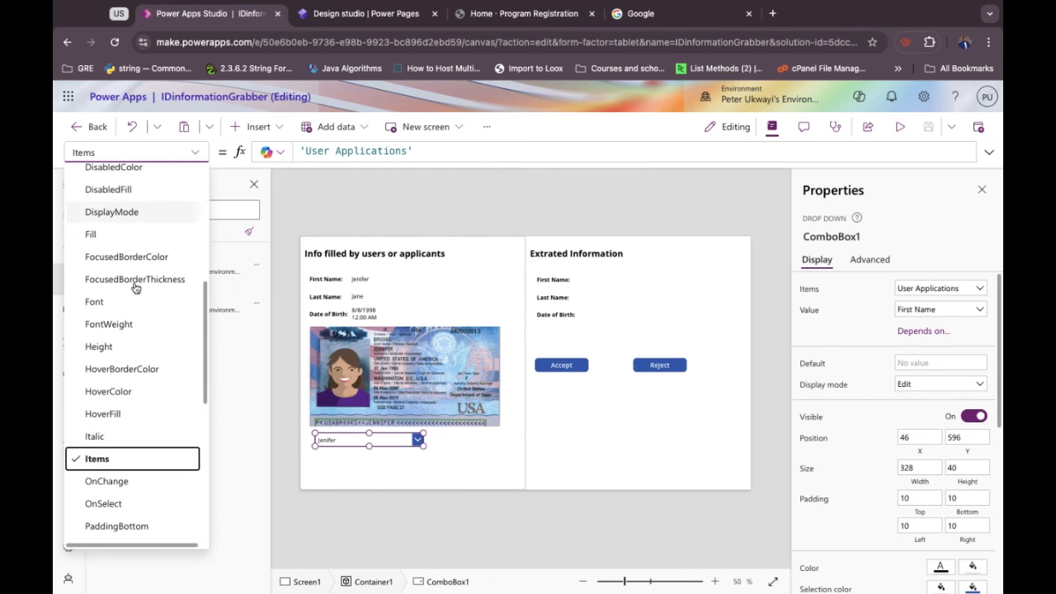
scroll(136, 287, up, 10)
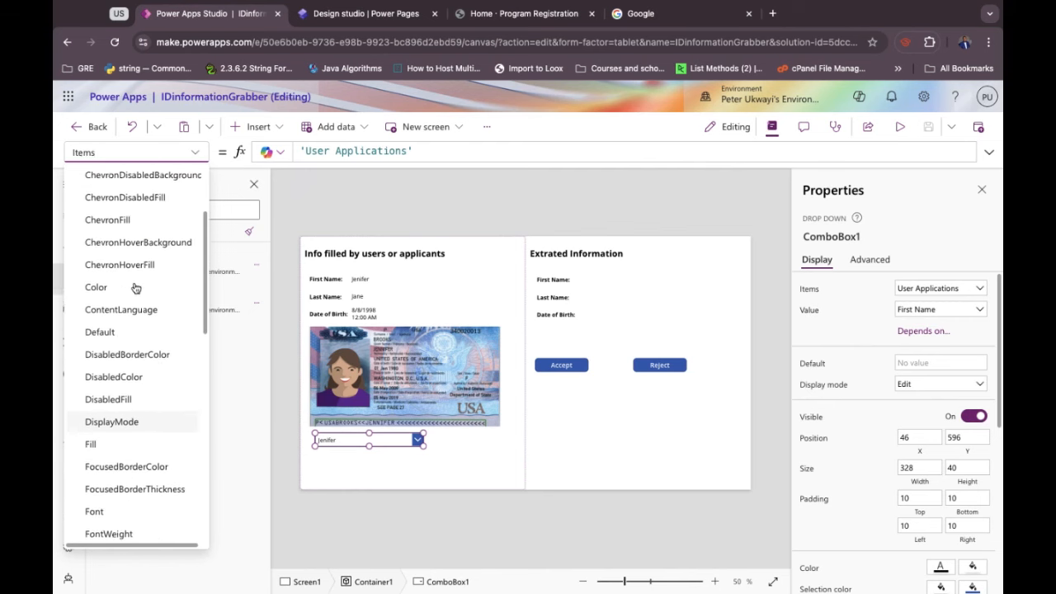
scroll(136, 287, up, 6)
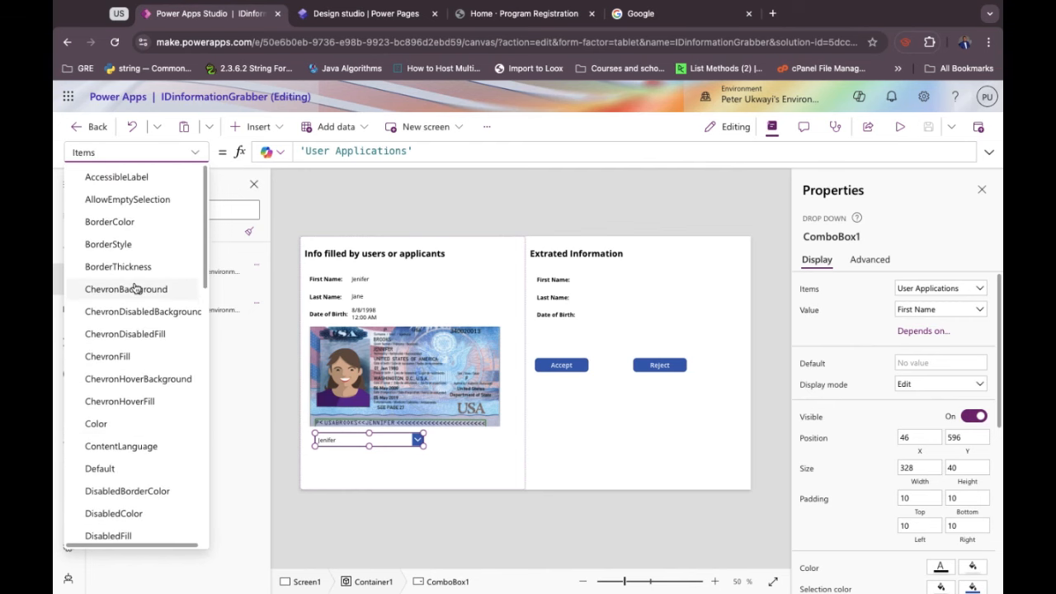
click(194, 152)
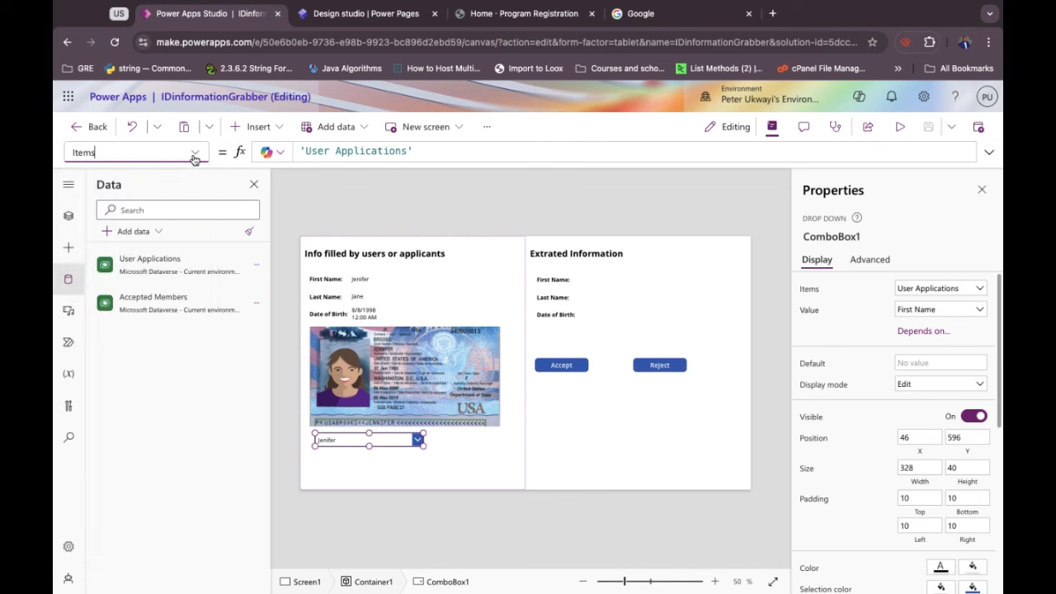
alt+click(417, 441)
alt+click(359, 425)
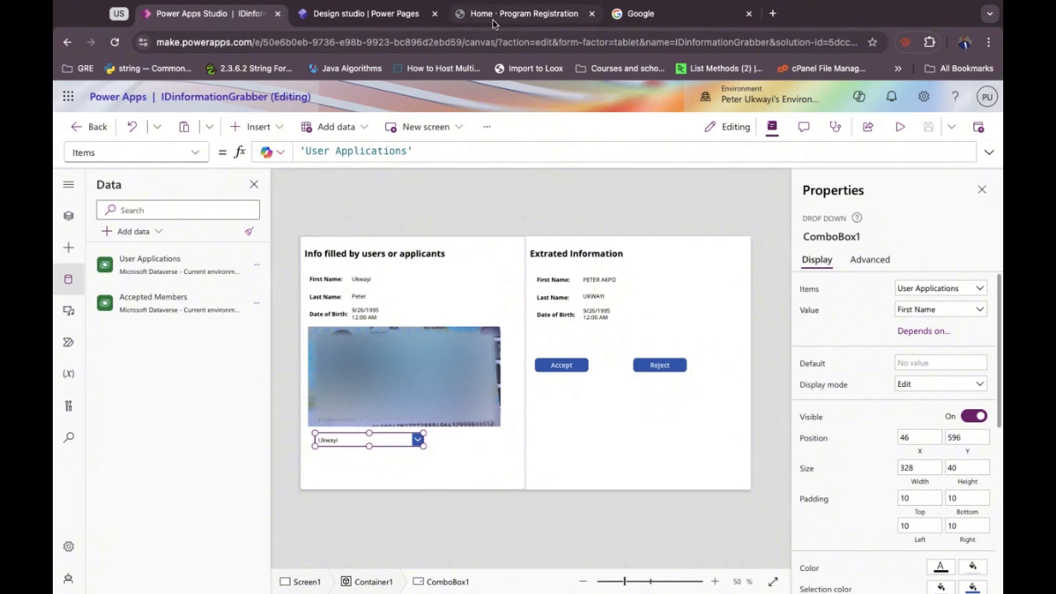
click(520, 14)
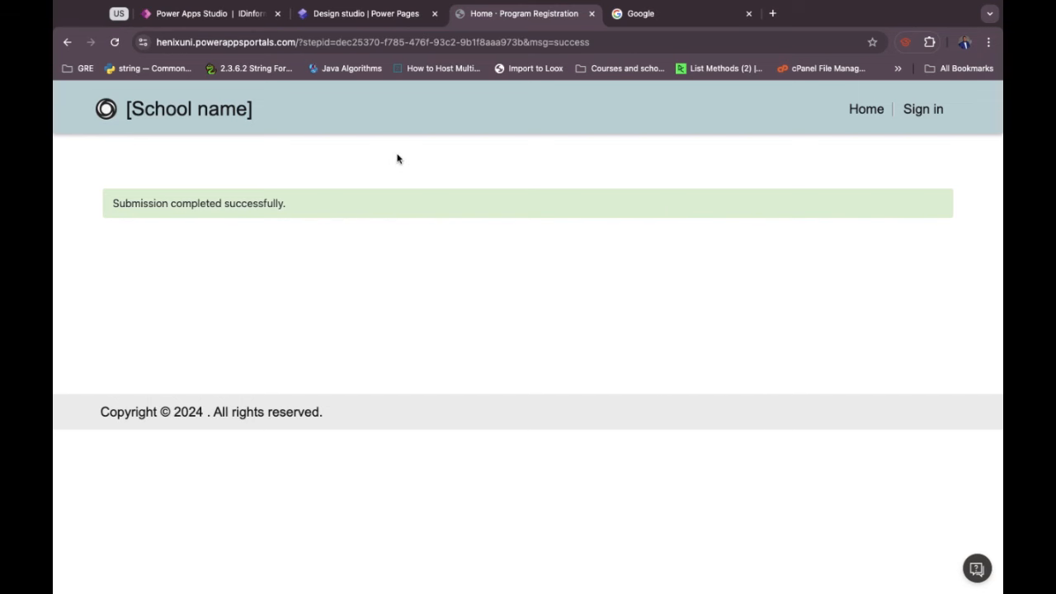
click(244, 15)
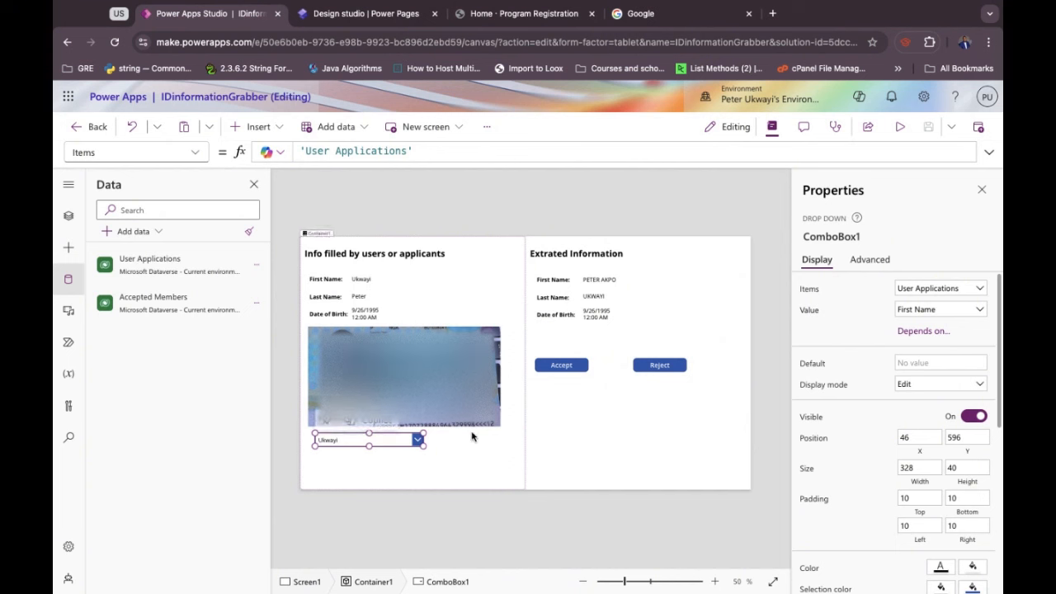
In the Accept button's OnSelect, insert ;Remove( before the old Reset(ComboBox1) call and delete that call.
click(560, 367)
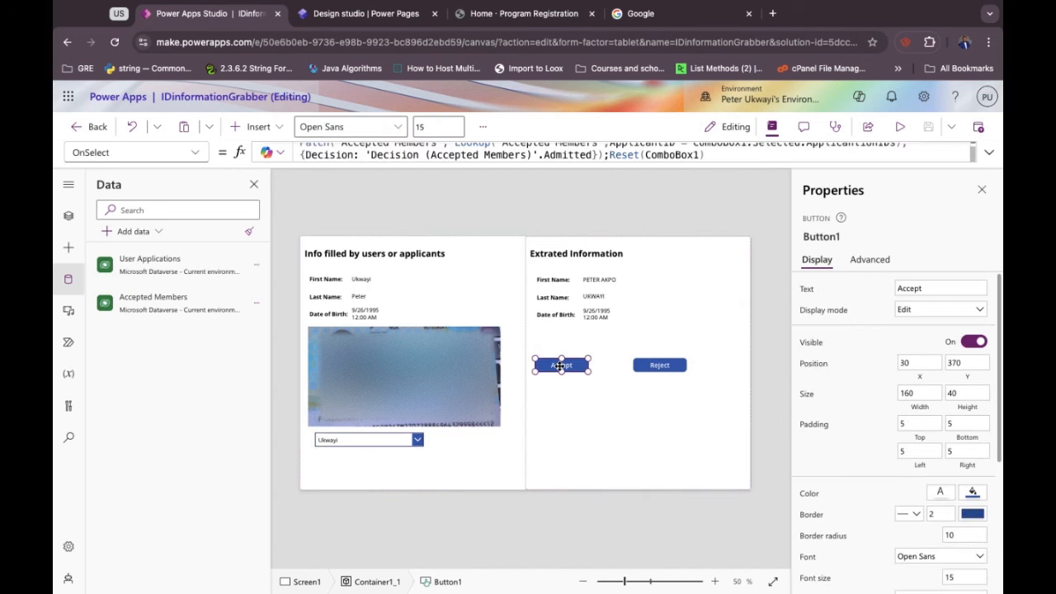
click(708, 156)
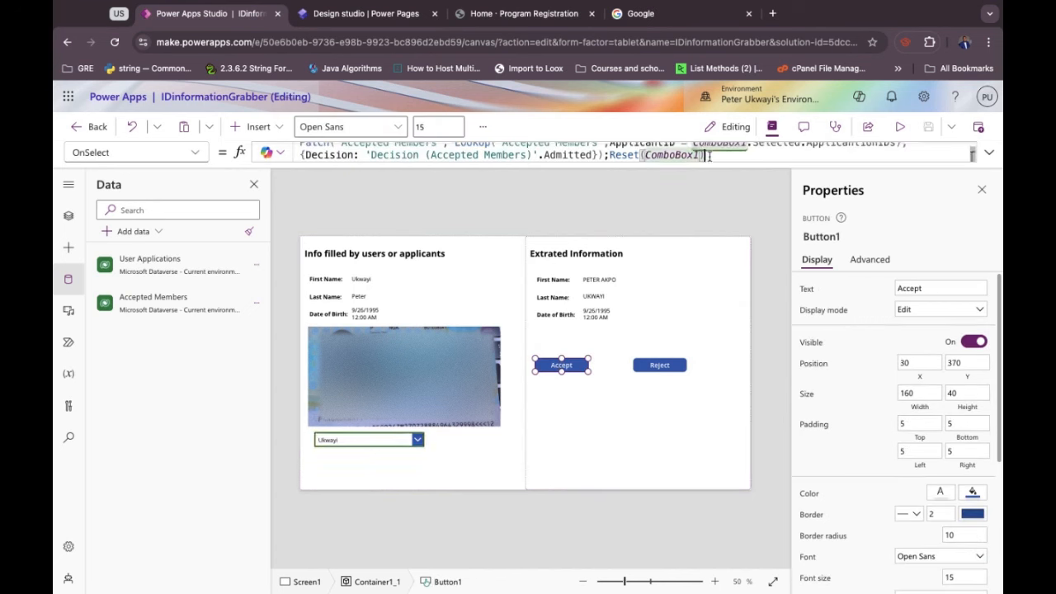
click(610, 155)
drag(610, 155, 705, 155)
click(610, 156)
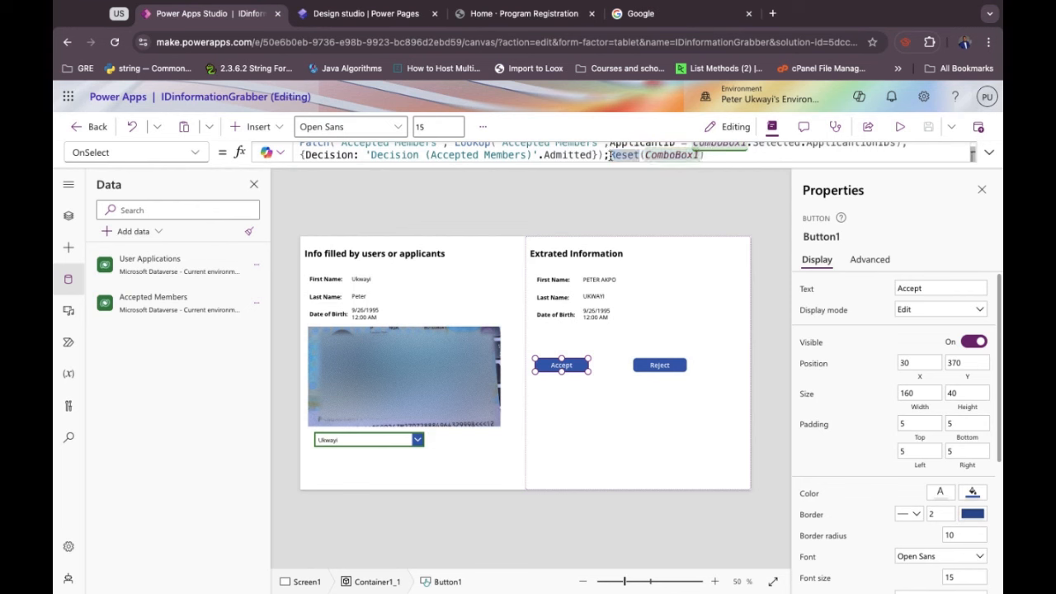
text(;Re)
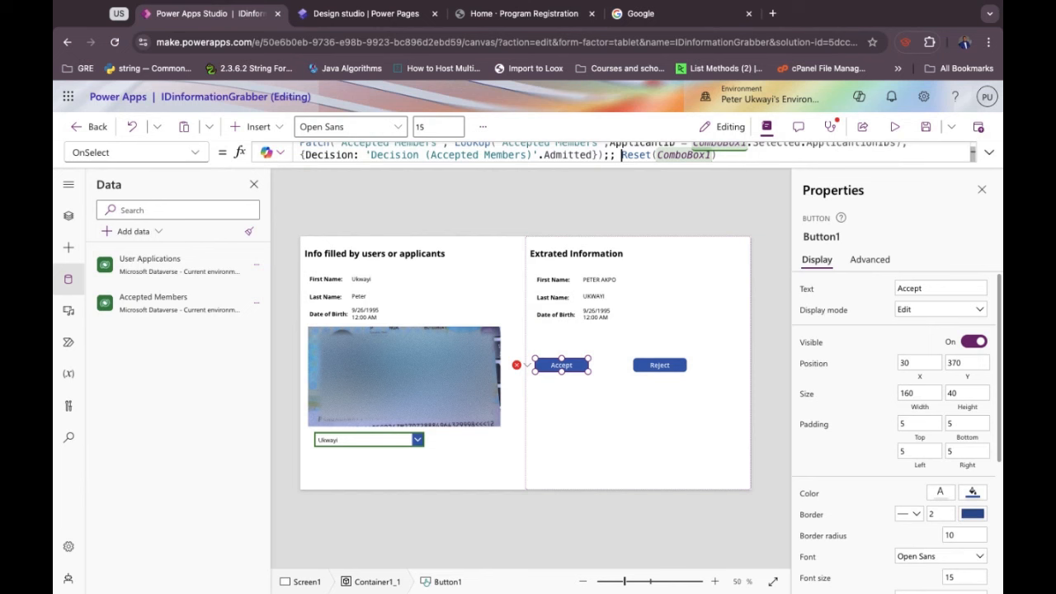
text(mov)
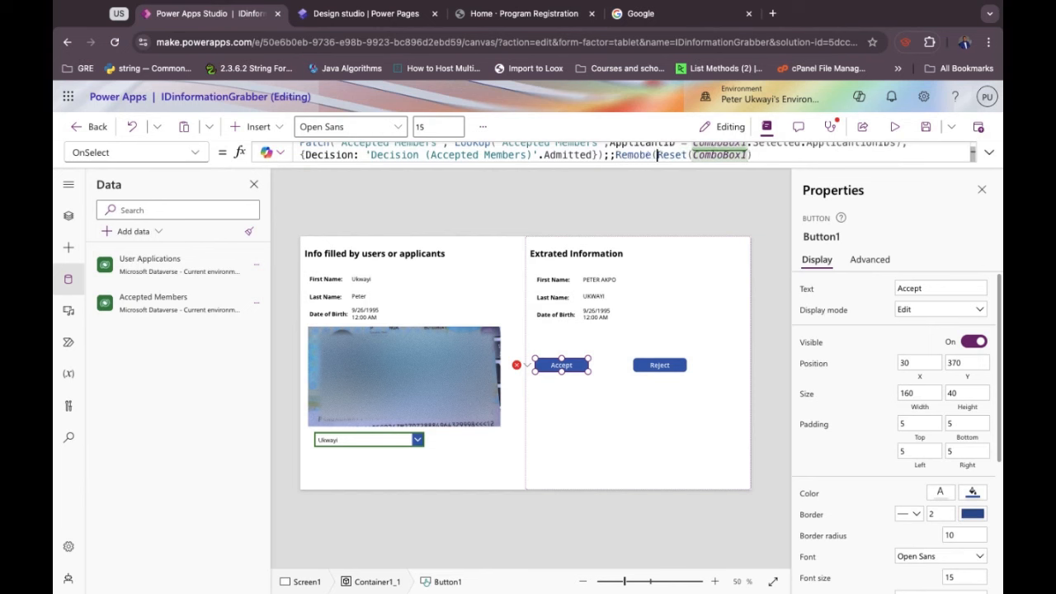
text(e()
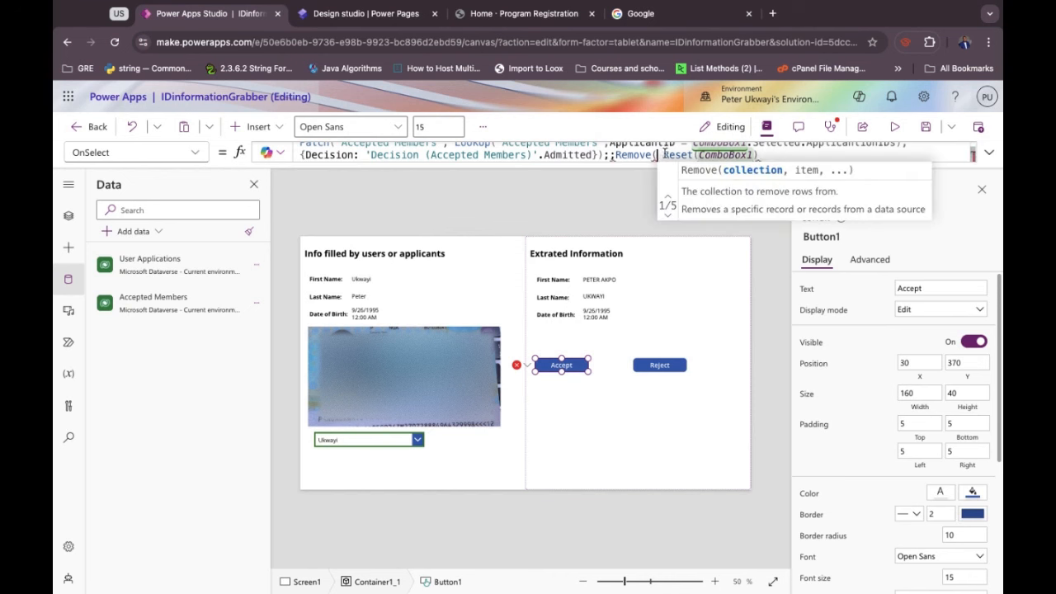
drag(664, 153, 756, 153)
key(BackSpace)
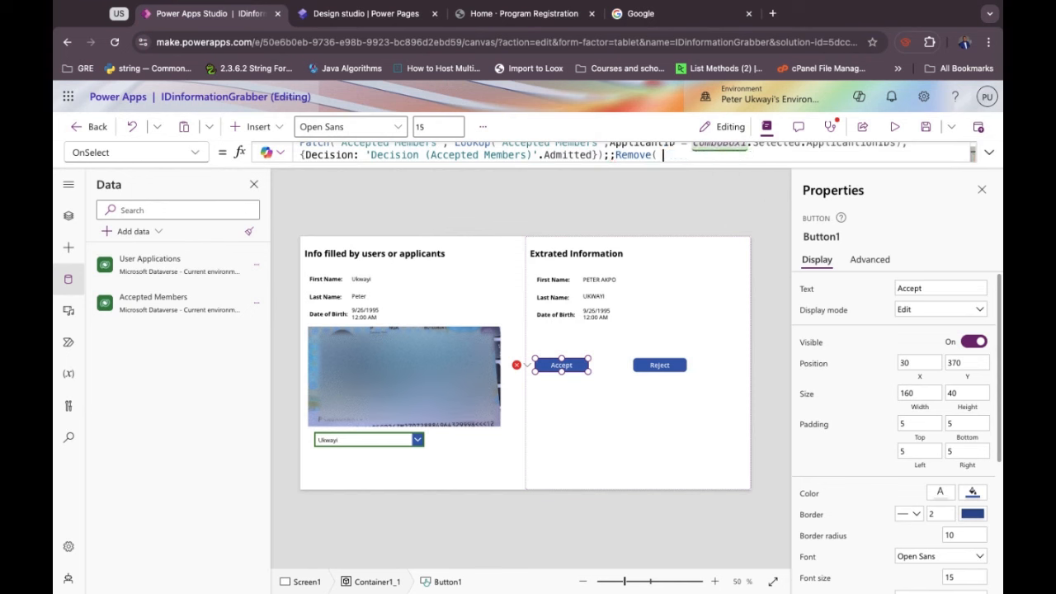
key(BackSpace)
Make 'User Applications' the table the Remove call deletes from.
text(User)
key(Left)
key(Left)
key(Left)
key(Left)
text(')
key(Right)
key(Right)
key(Right)
key(Right)
text(s Application')
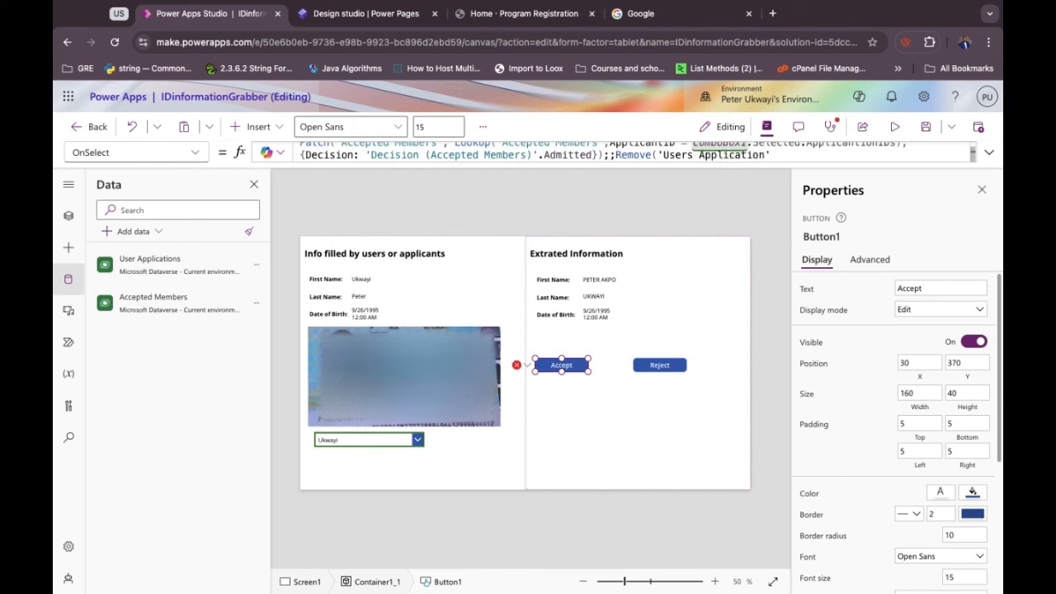
text(,)
key(BackSpace)
key(BackSpace)
key(BackSpace)
key(BackSpace)
key(BackSpace)
key(BackSpace)
key(BackSpace)
key(BackSpace)
key(BackSpace)
key(BackSpace)
key(BackSpace)
key(BackSpace)
key(BackSpace)
key(BackSpace)
key(BackSpace)
key(BackSpace)
key(BackSpace)
key(BackSpace)
key(BackSpace)
key(BackSpace)
key(BackSpace)
text(()
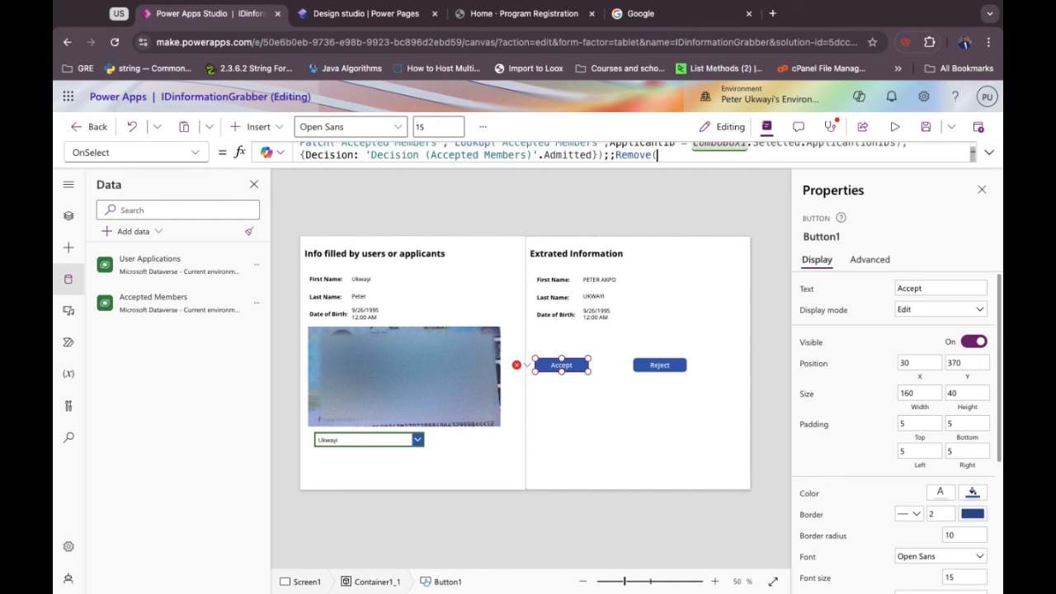
key(Down)
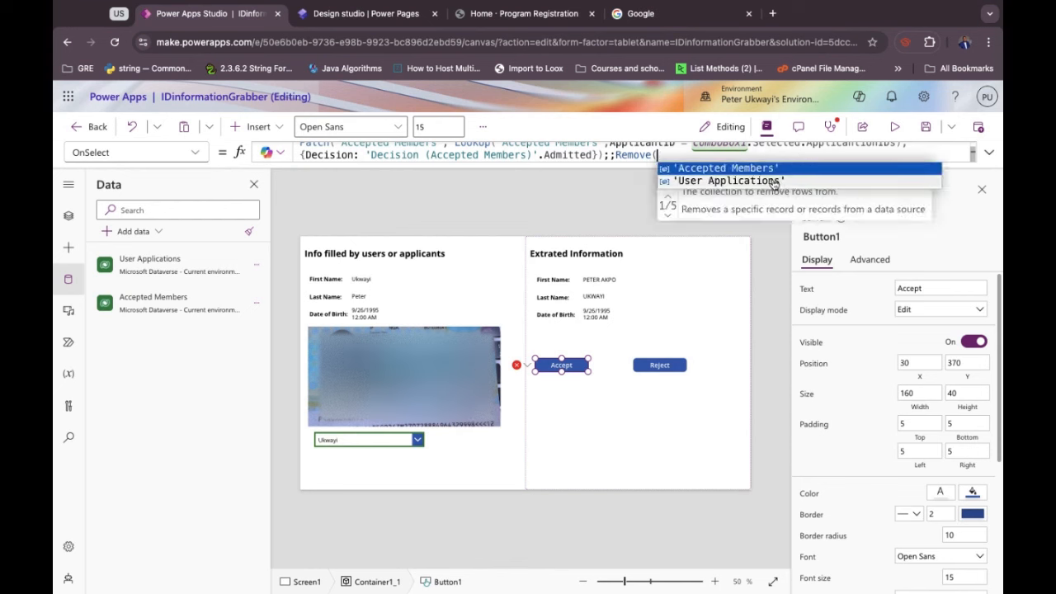
key(Tab)
text(,)
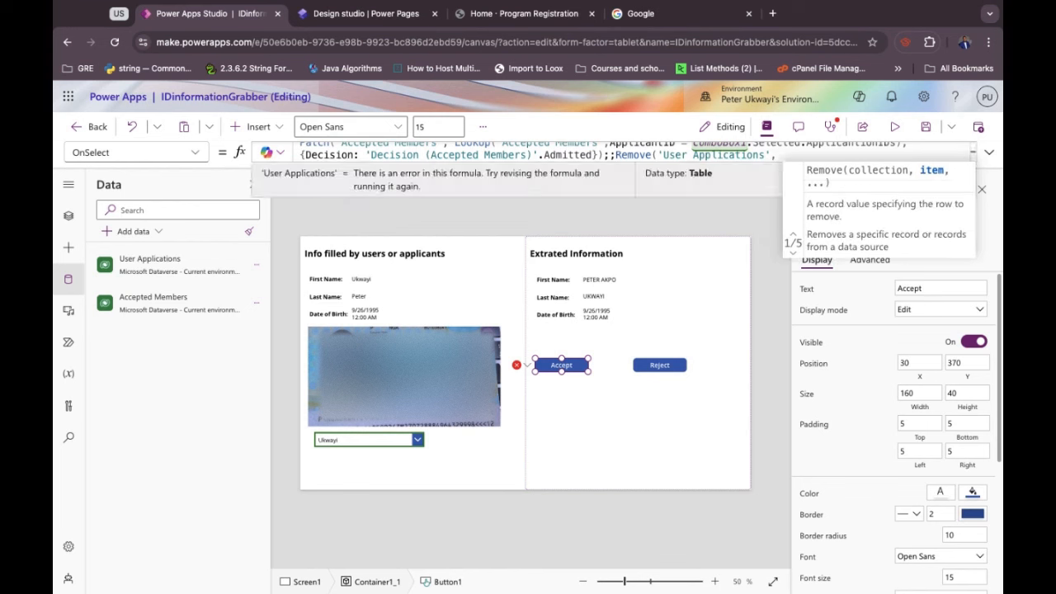
key(BackSpace)
key(BackSpace)
text(,)
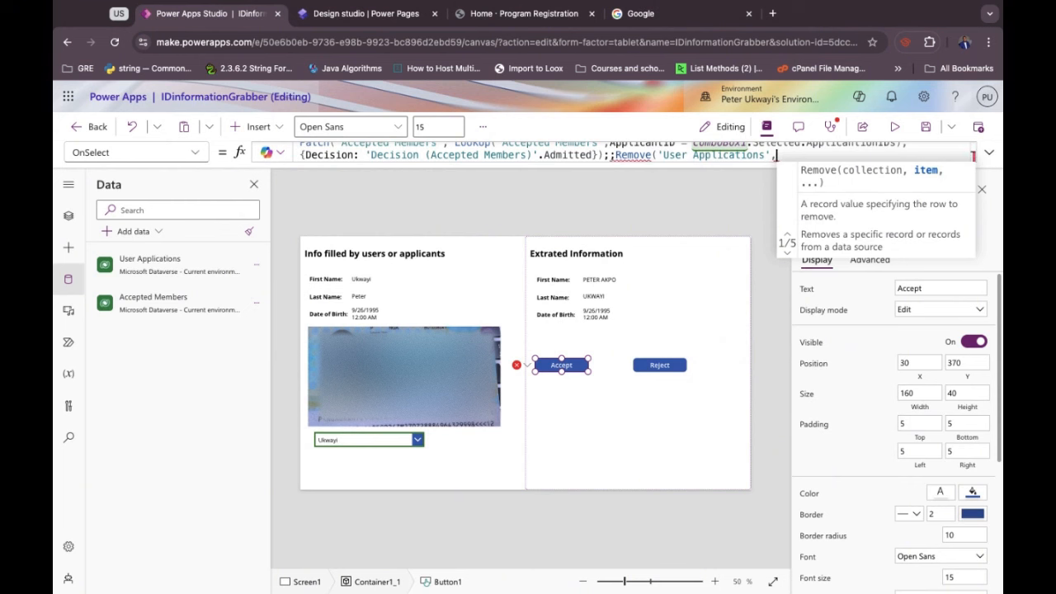
text( Look)
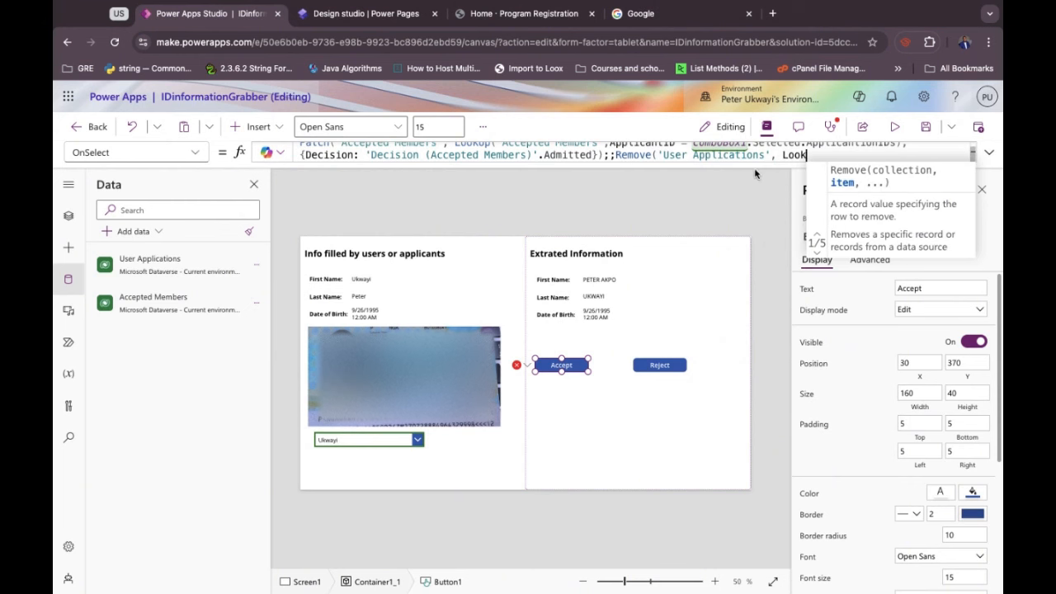
text(Up)
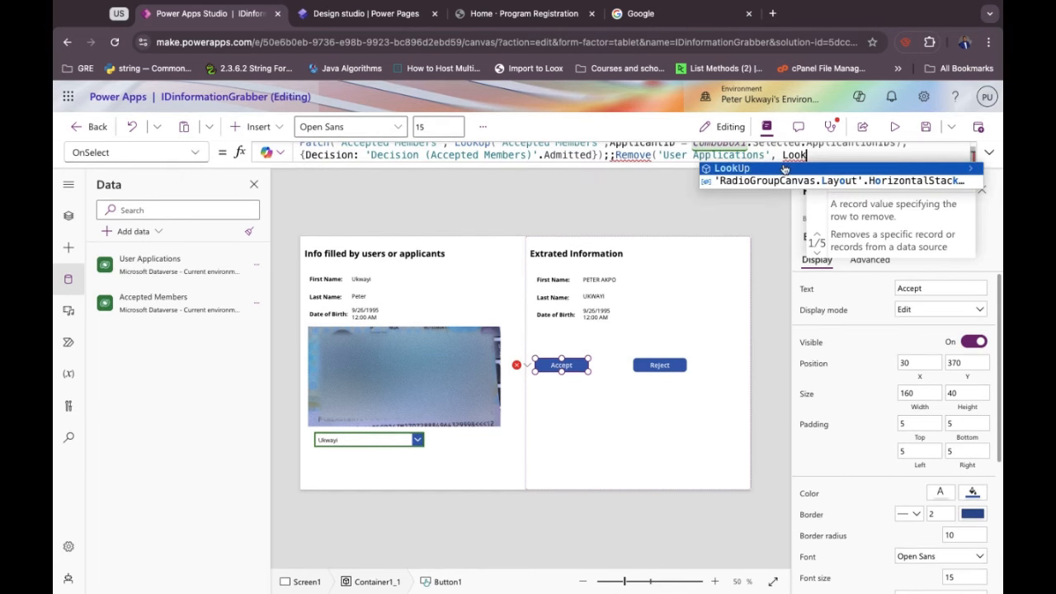
text(()
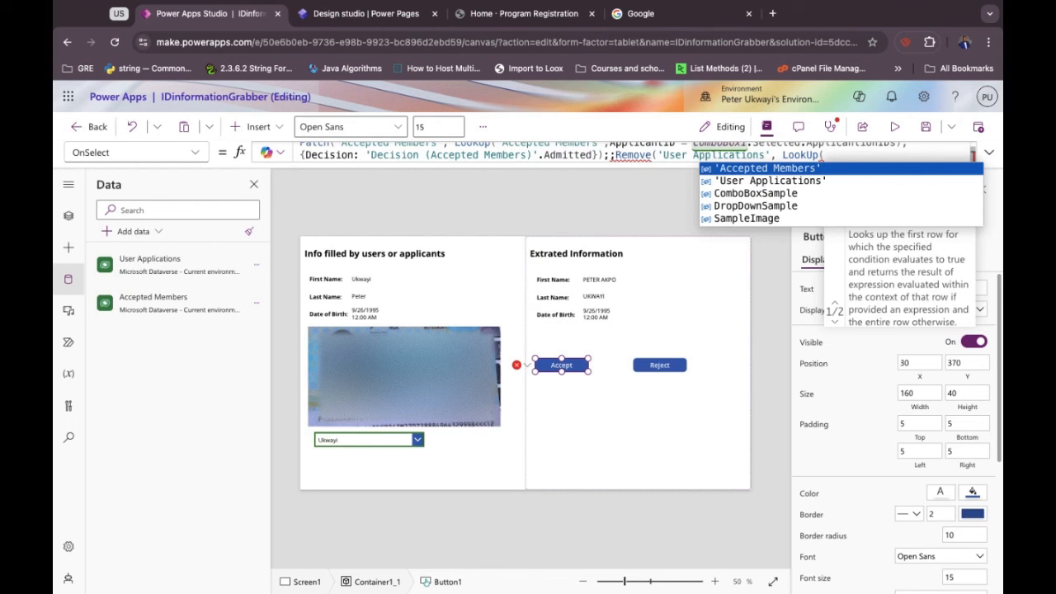
key(BackSpace)
key(BackSpace)
key(BackSpace)
key(BackSpace)
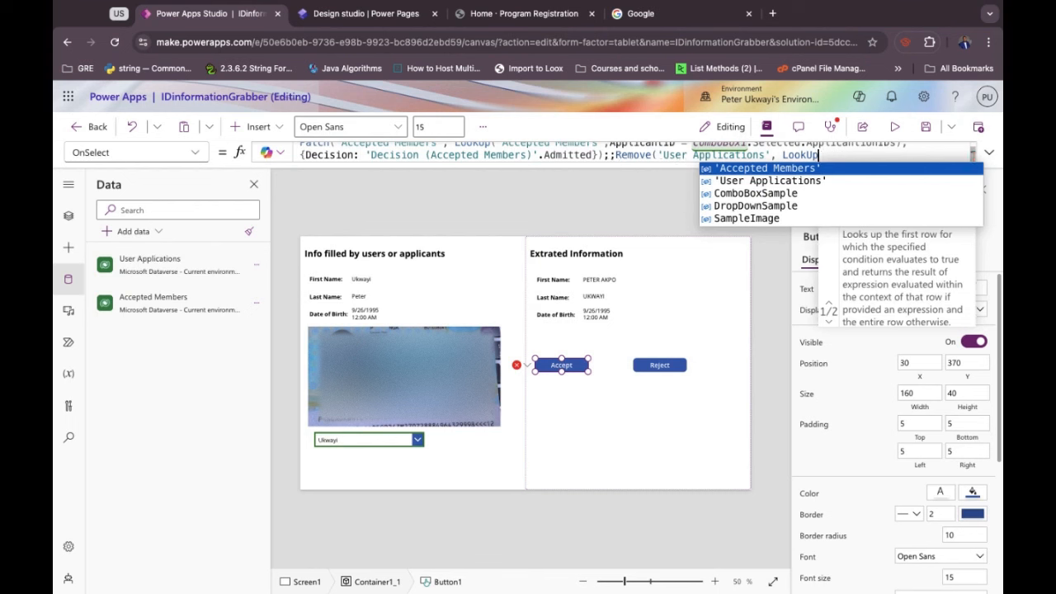
key(BackSpace)
key(BackSpace)
key(BackSpace)
key(BackSpace)
key(BackSpace)
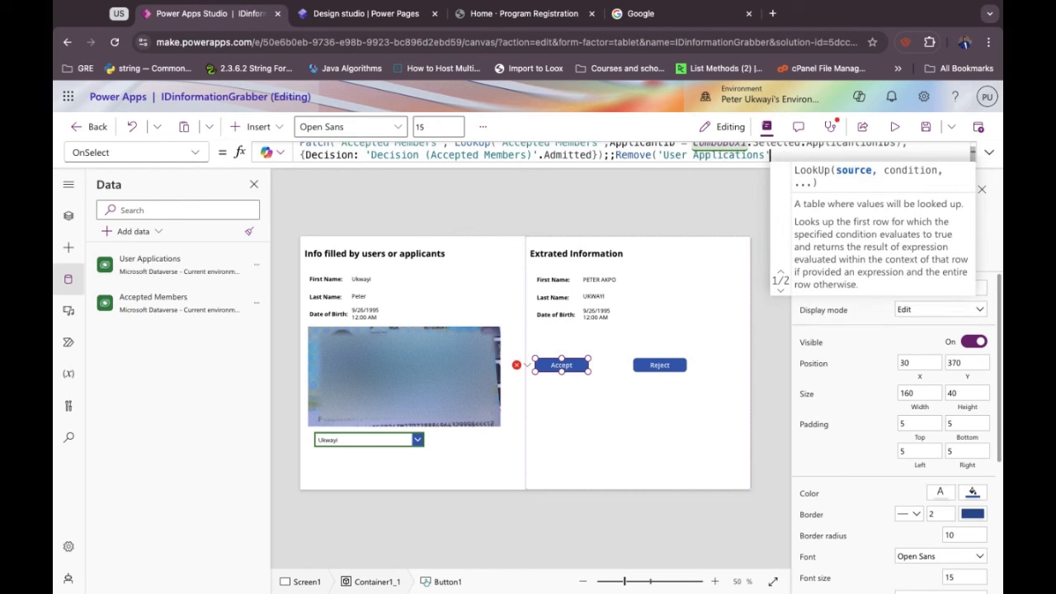
text(,)
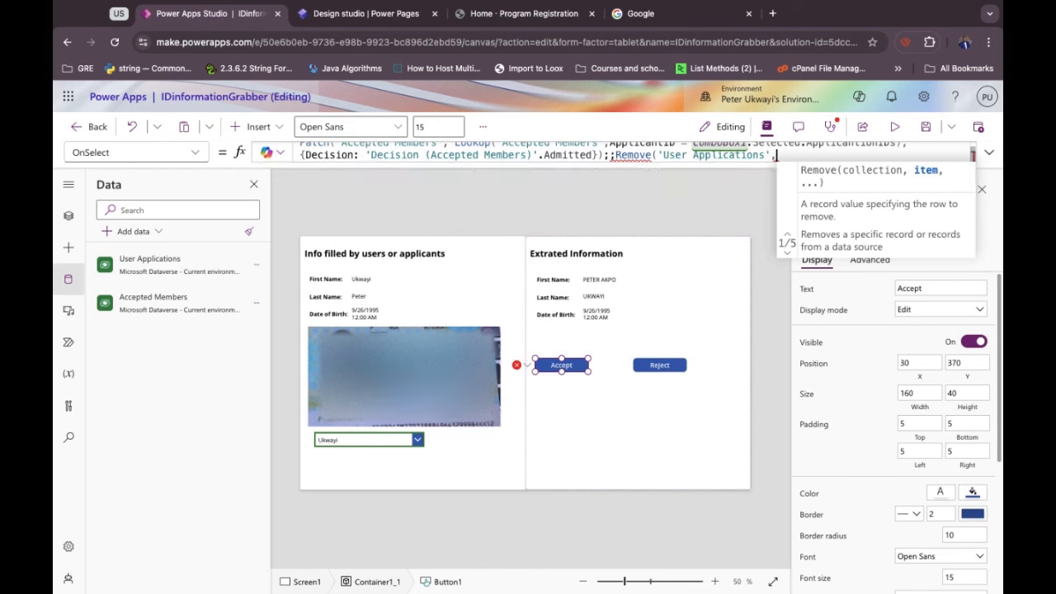
key(BackSpace)
Add LookUp('User Applications', ApplicantionIDs = ComboBox1.Selected.ApplicantionIDs) as the record to remove.
text(L)
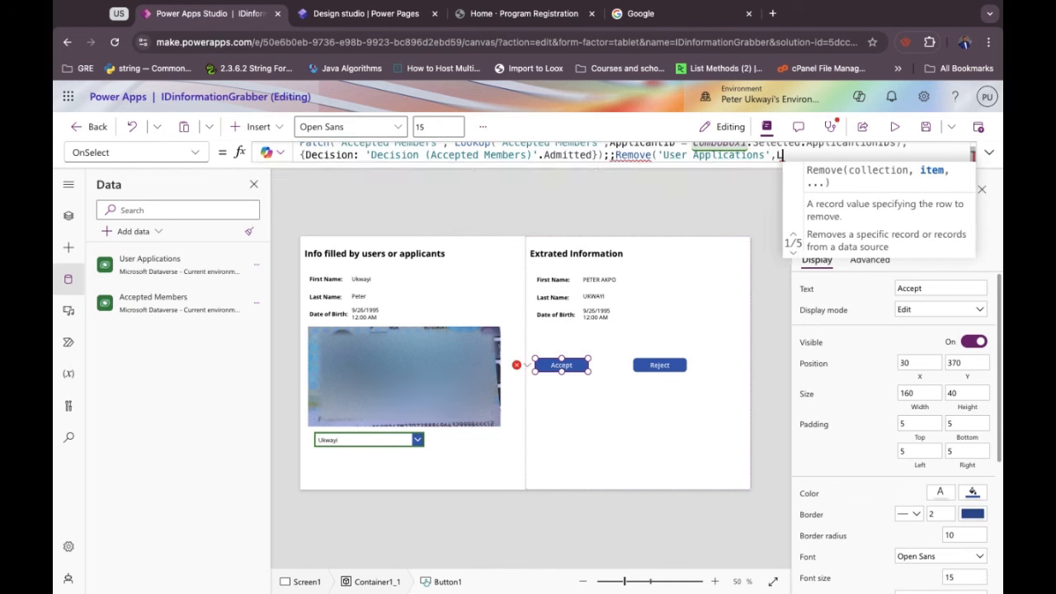
text(ookUp()
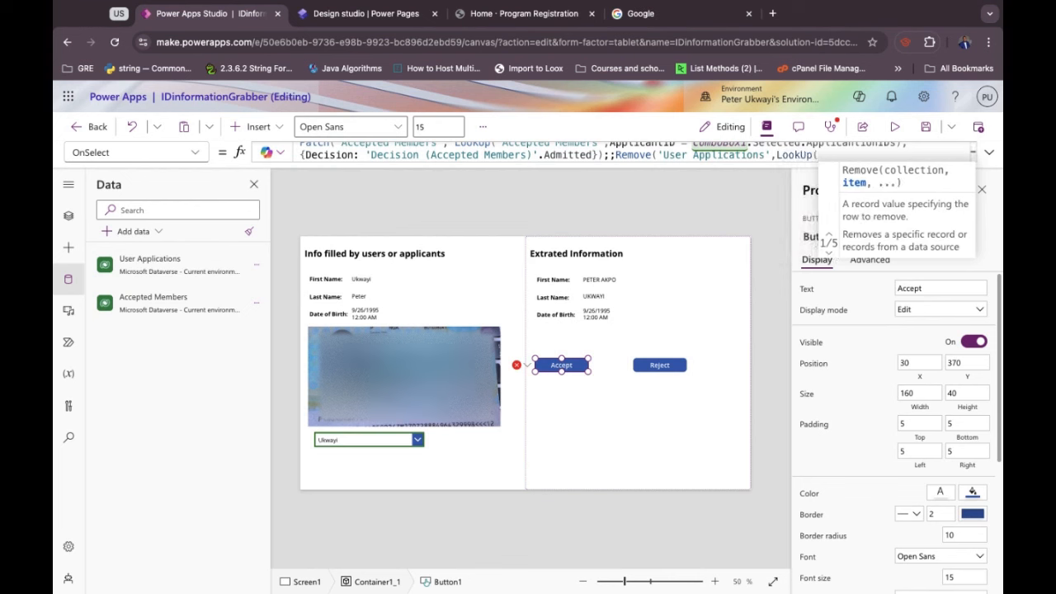
text(Users)
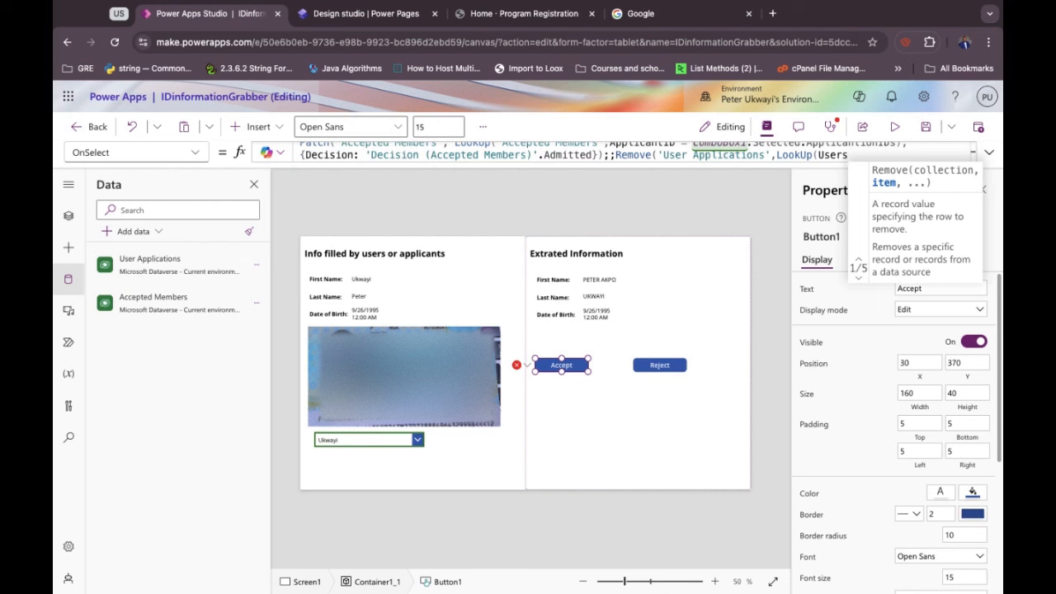
key(BackSpace)
key(BackSpace)
key(BackSpace)
key(BackSpace)
key(BackSpace)
text('Use)
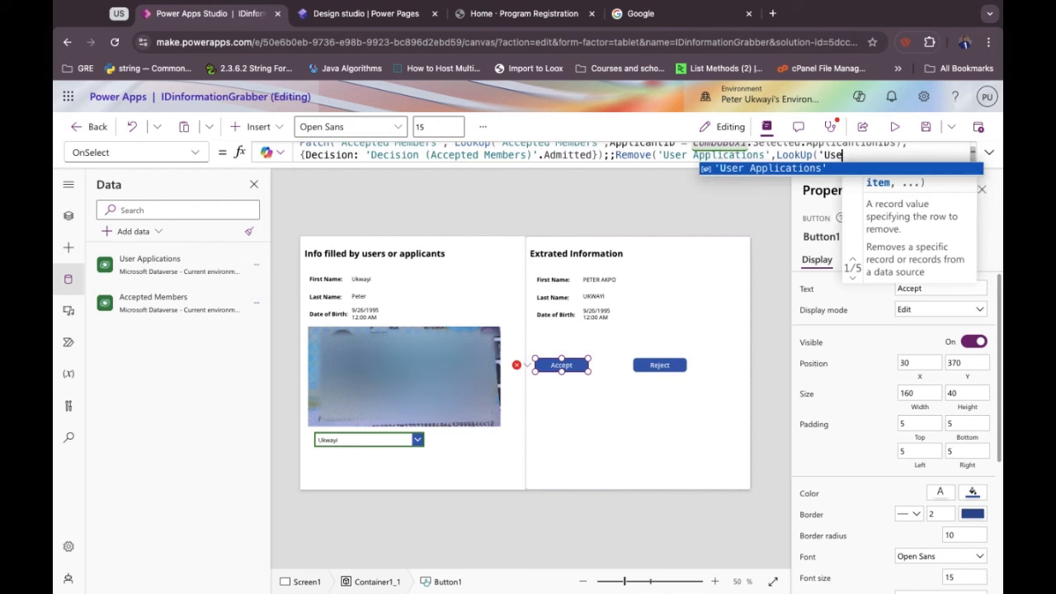
key(Tab)
text(,)
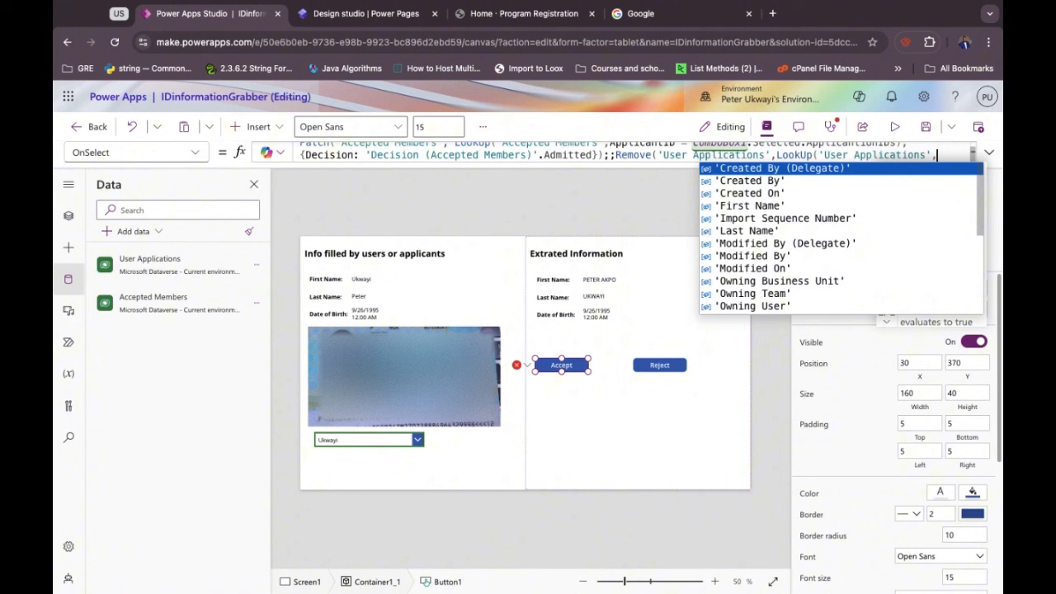
scroll(750, 276, down, 5)
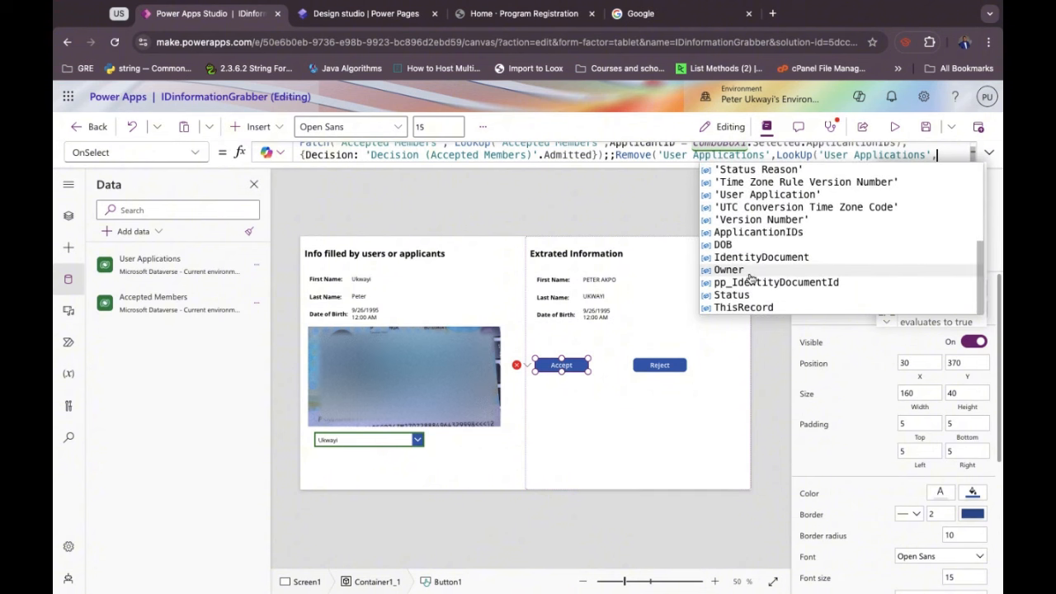
click(756, 234)
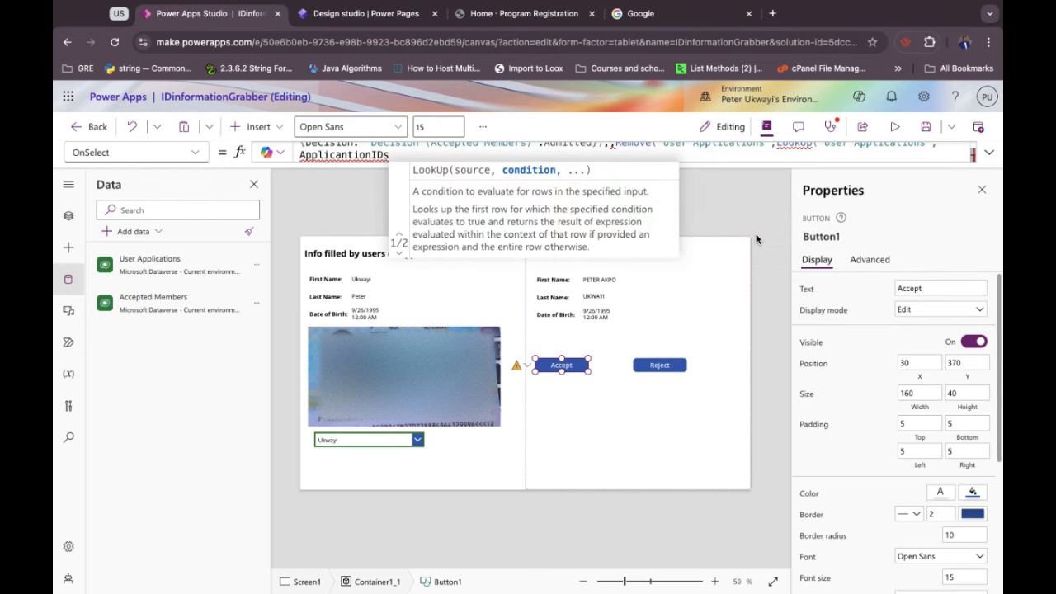
text(= )
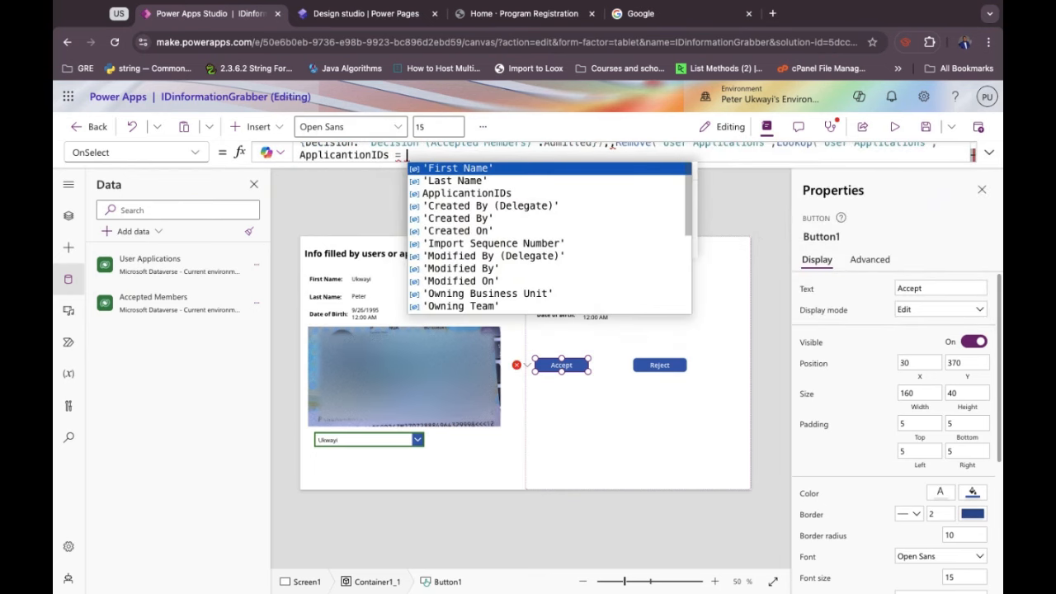
text(Combo)
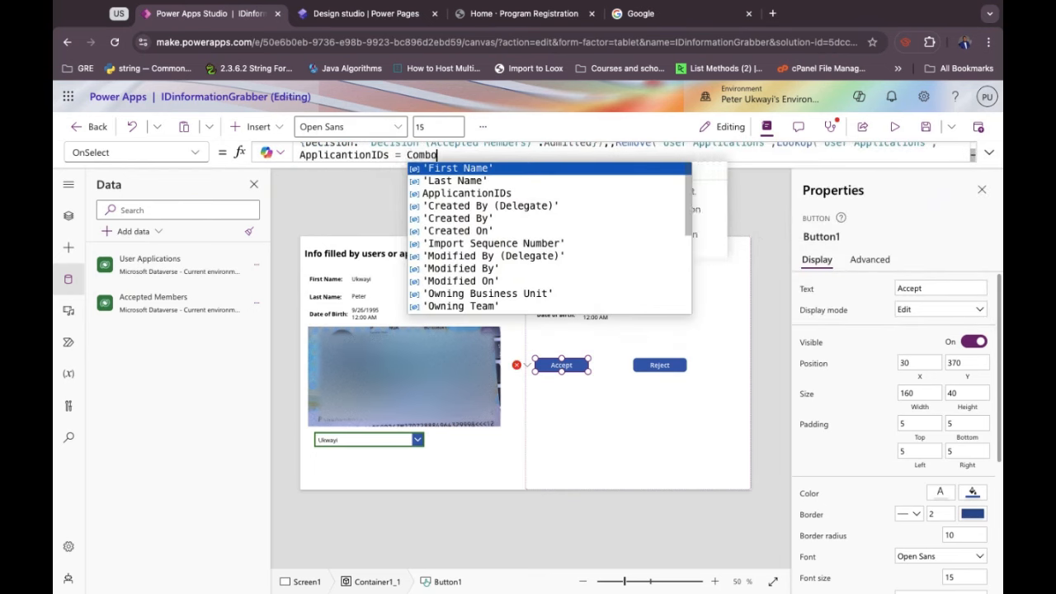
text(Box.Selected)
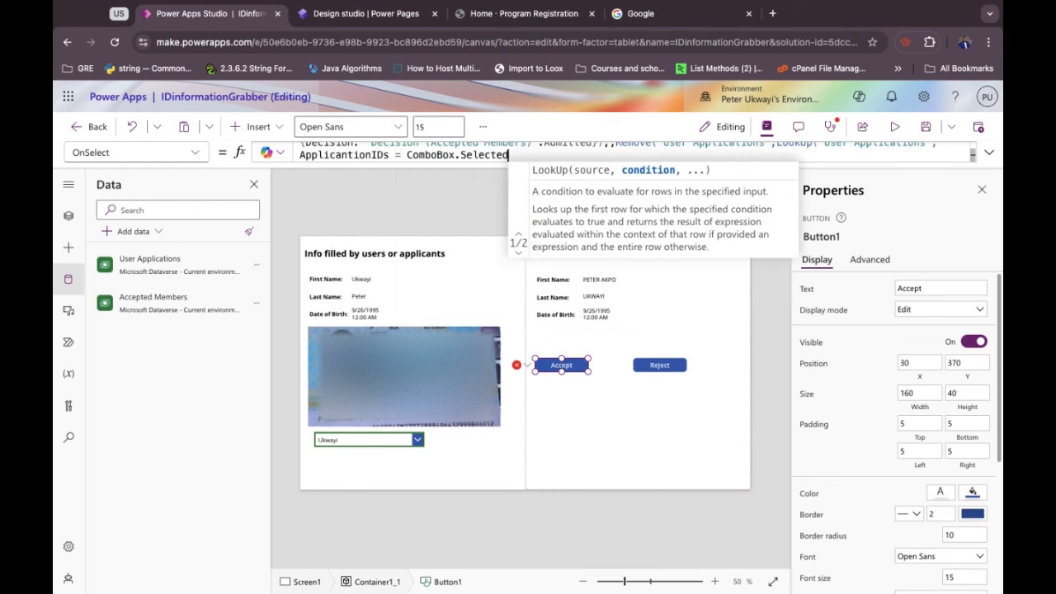
text(.)
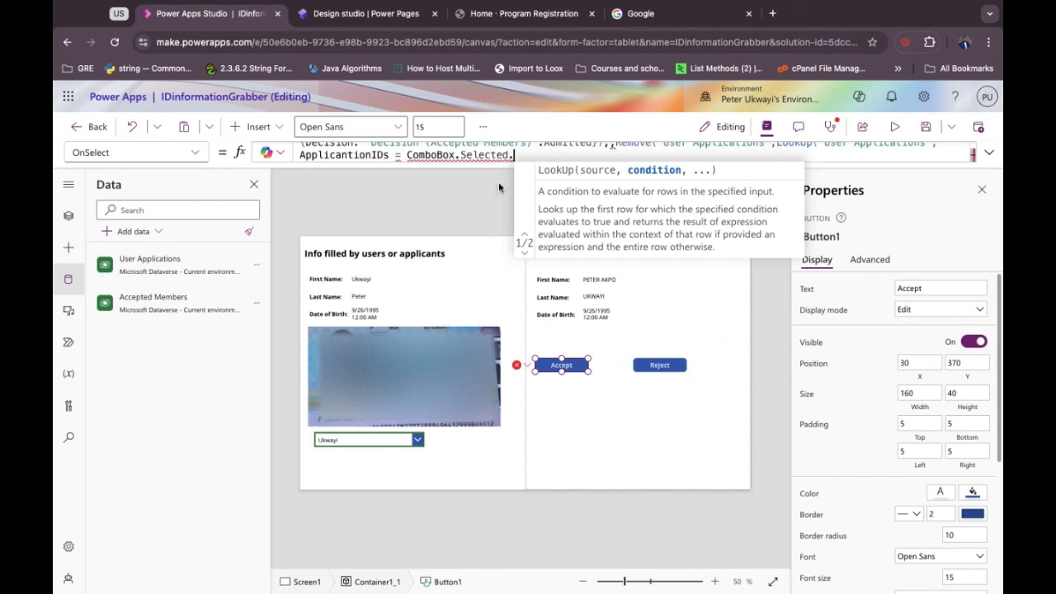
click(455, 155)
text(1)
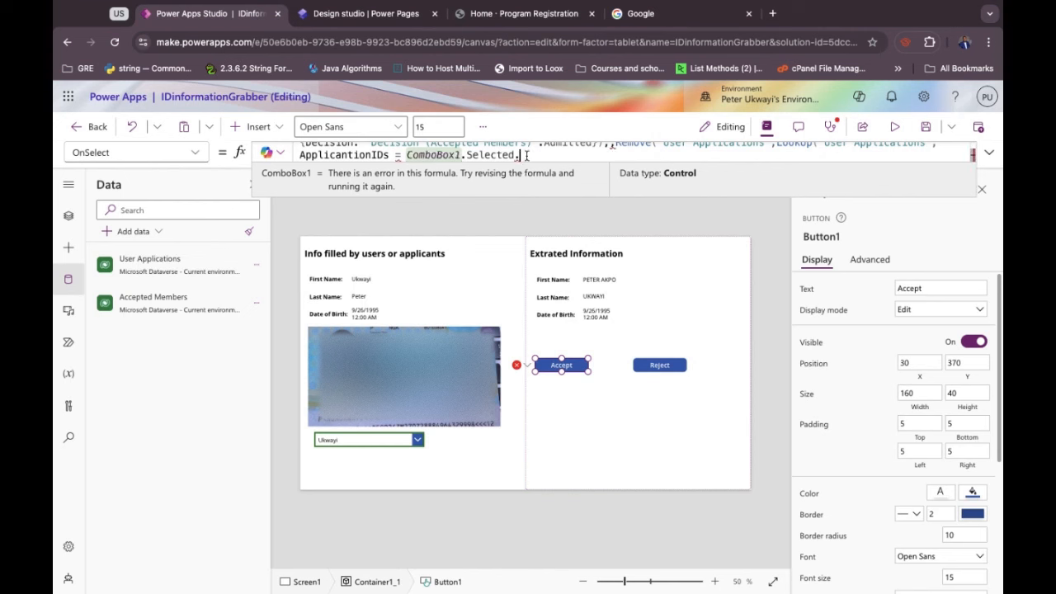
key(BackSpace)
text(.)
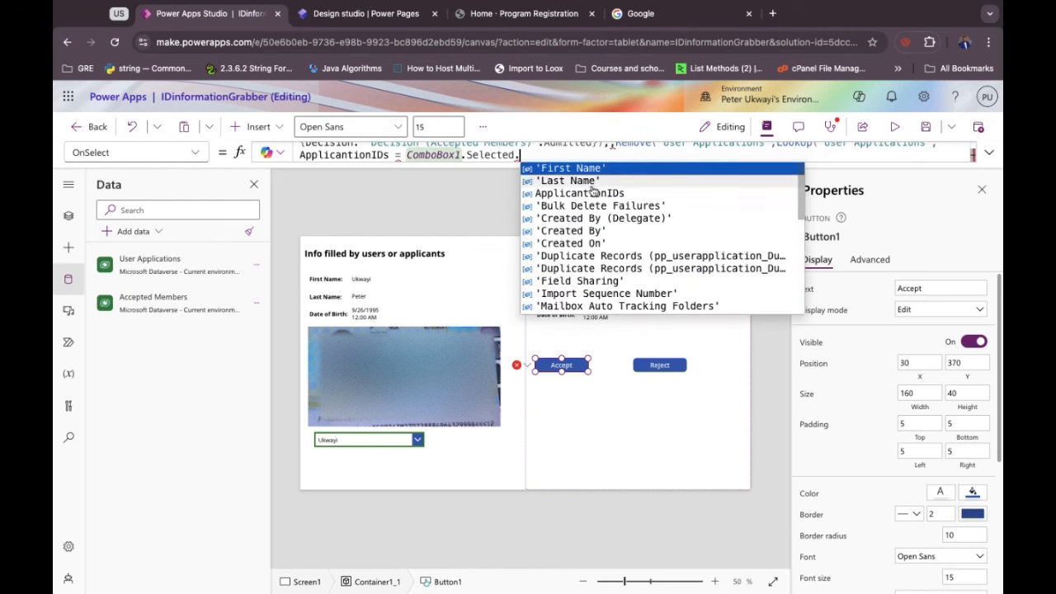
click(599, 194)
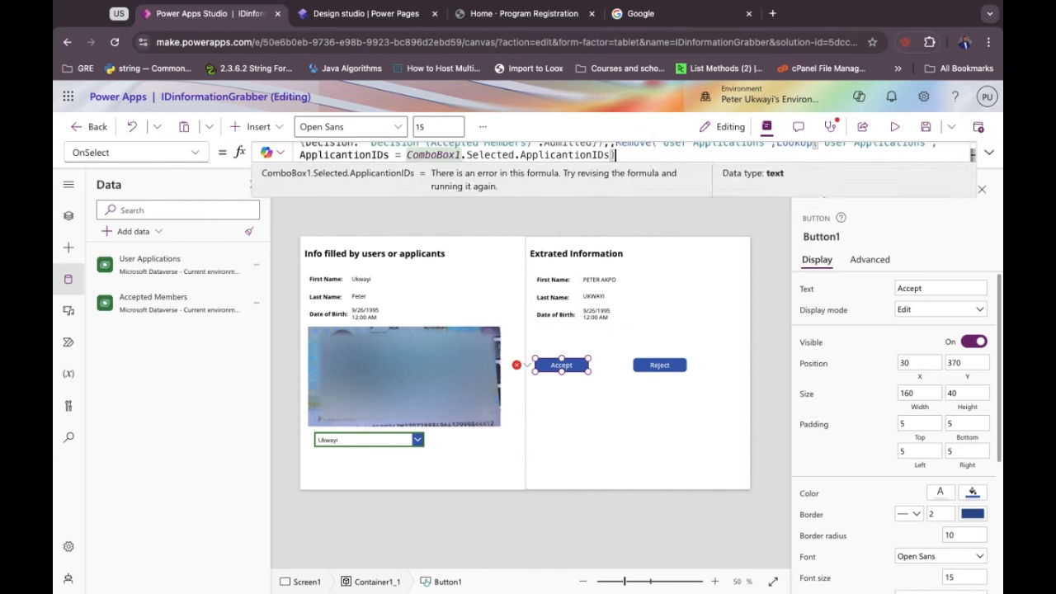
text())
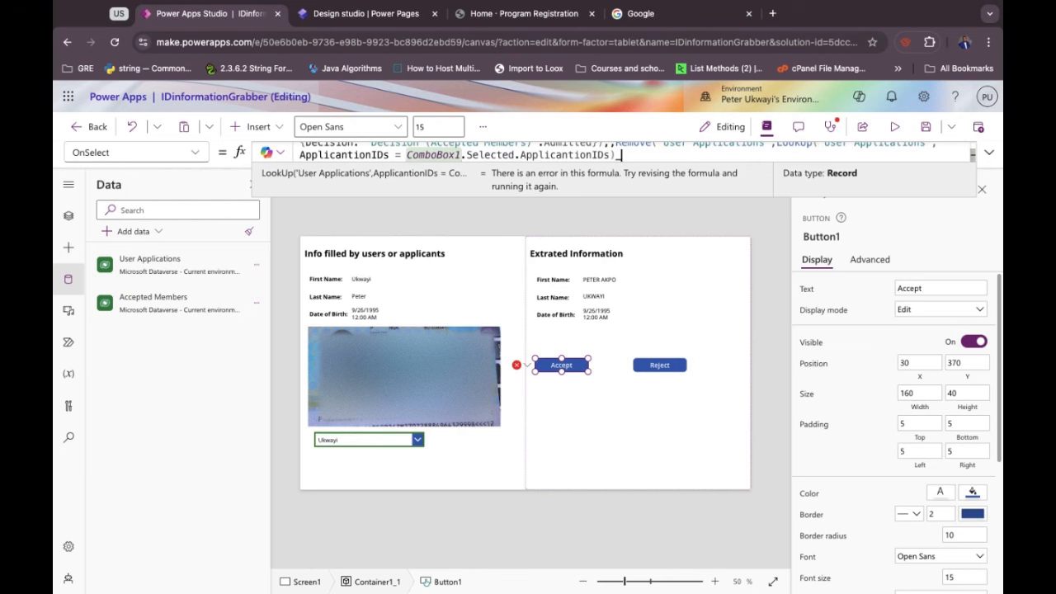
text())
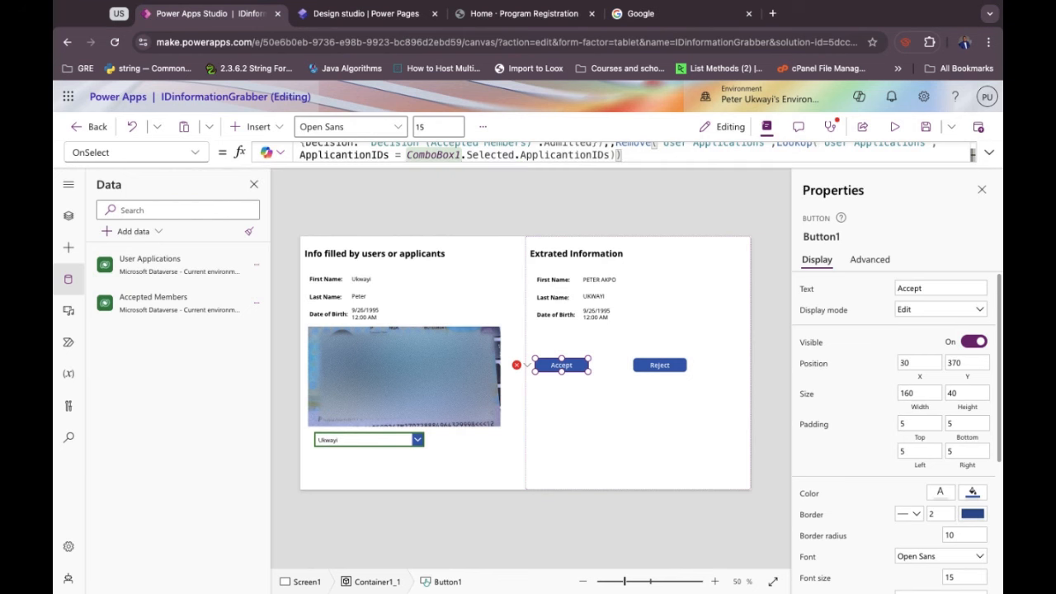
Delete the extra comma and append ;Reset(ComboBox1) to the formula.
click(613, 149)
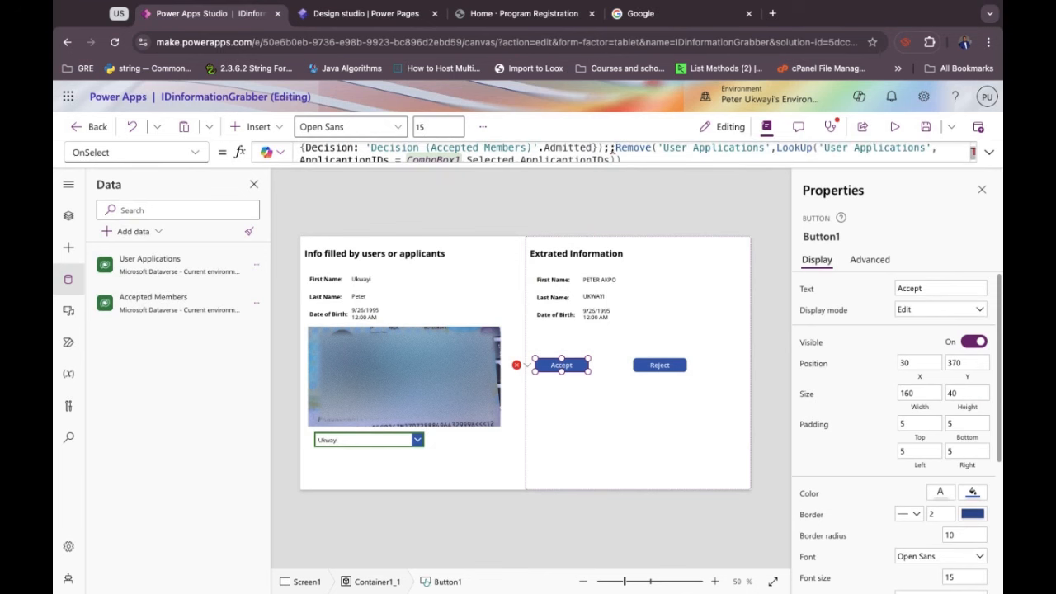
key(BackSpace)
click(629, 156)
text(;)
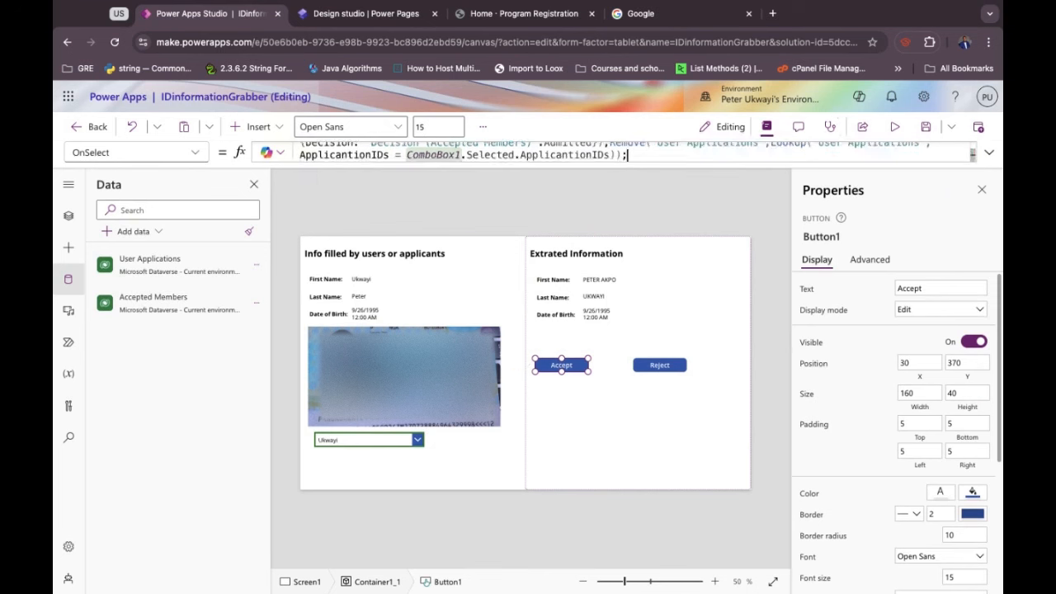
text(Reset()
key(Tab)
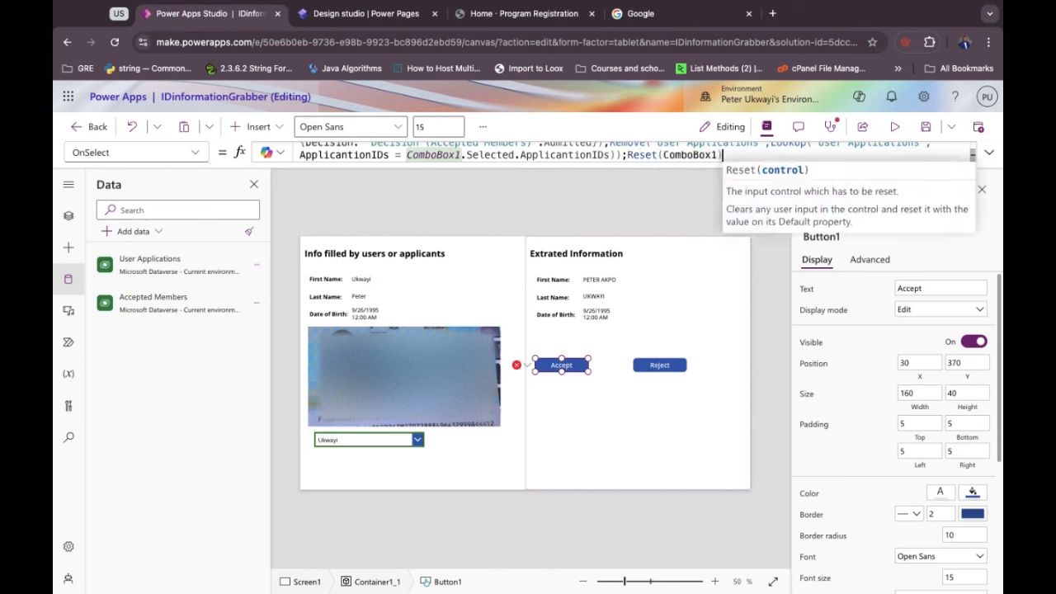
text())
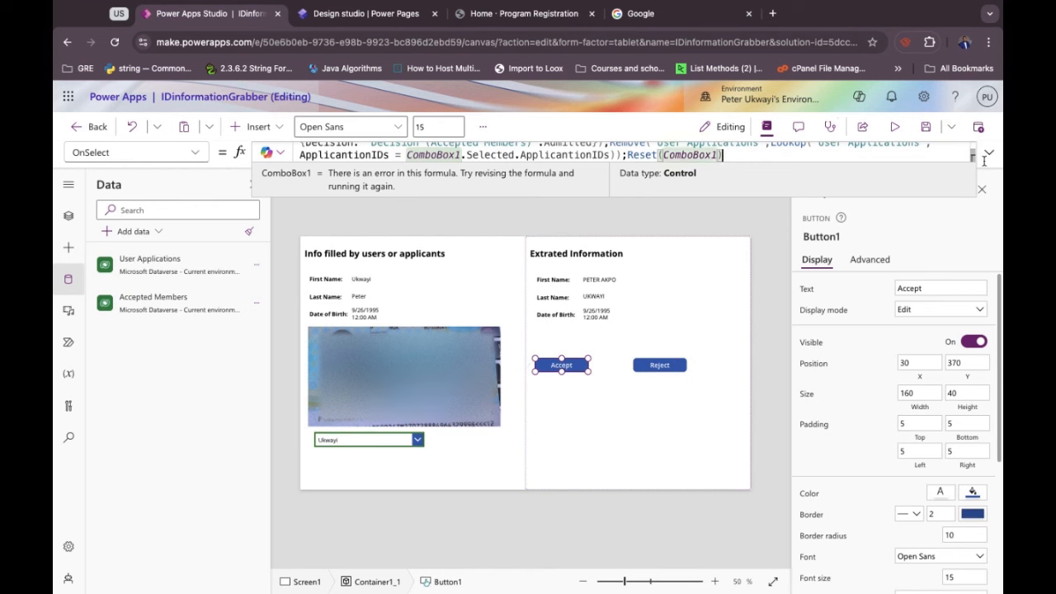
click(568, 429)
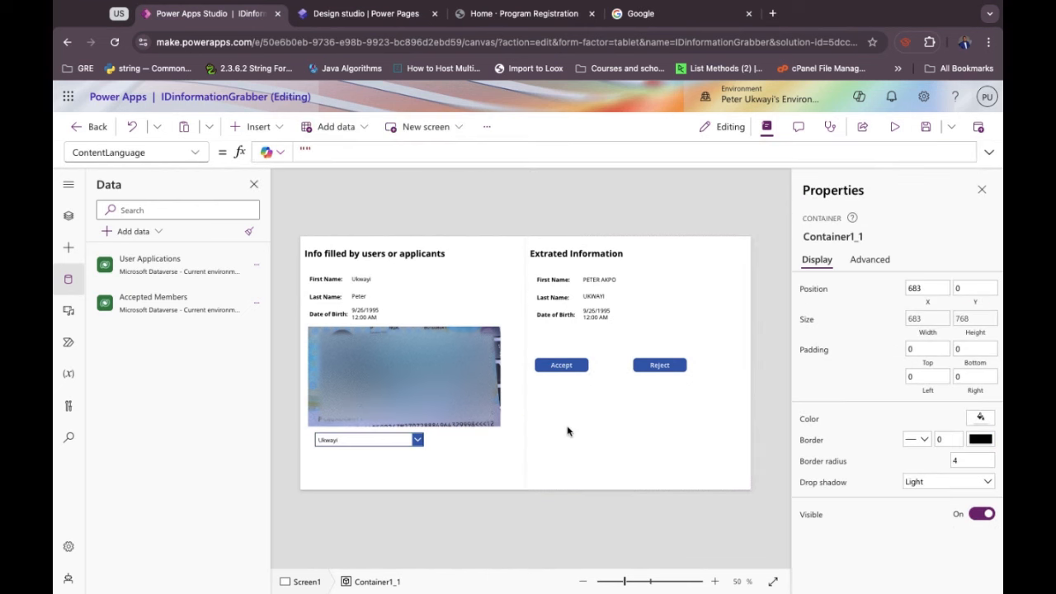
Accept the shown applicant, confirm they no longer appear in the combo box list, then start preview.
alt+click(558, 371)
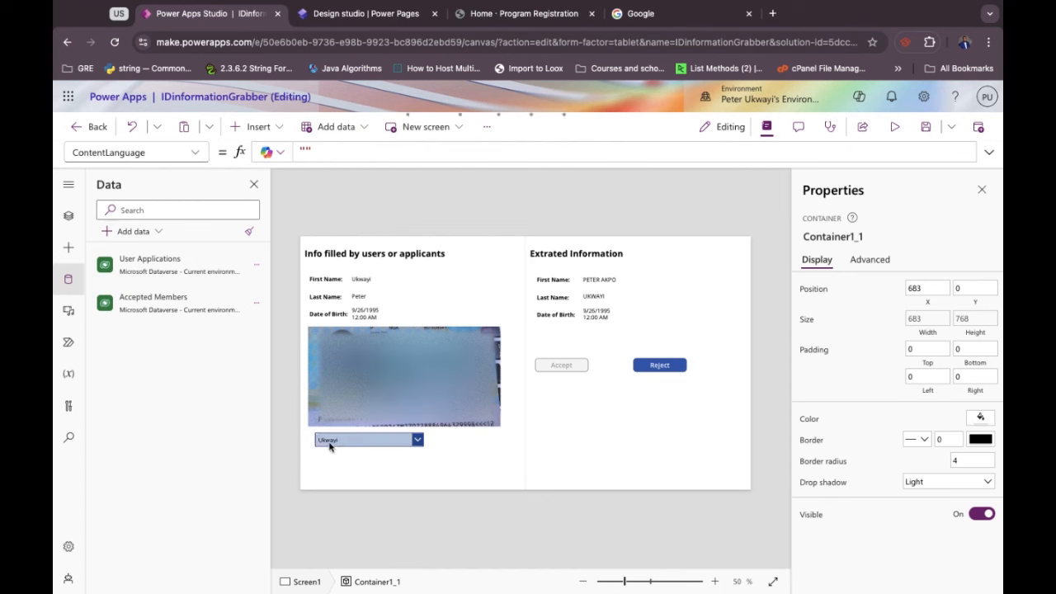
click(417, 440)
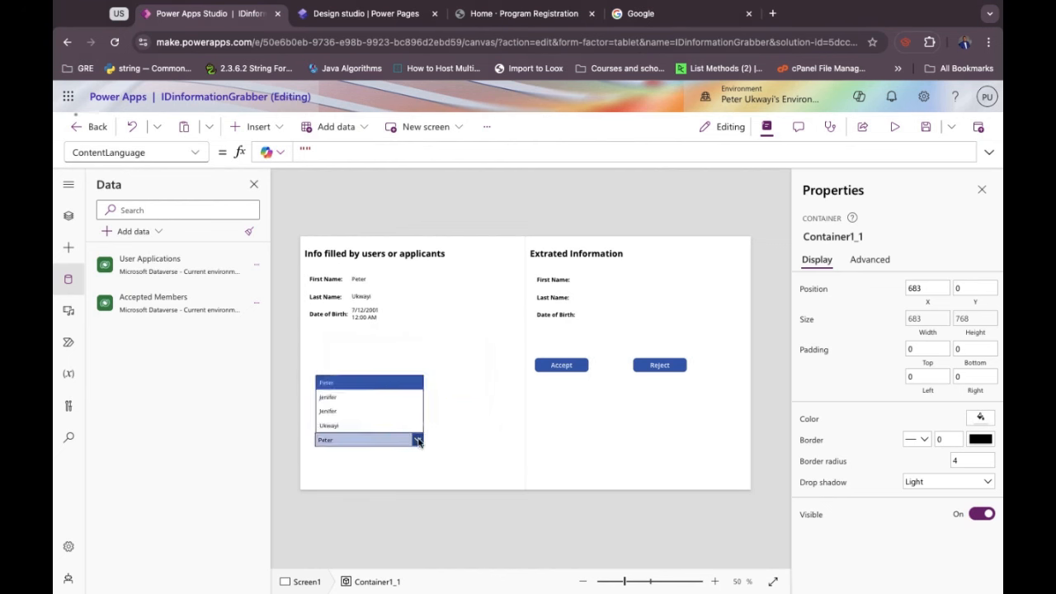
click(450, 450)
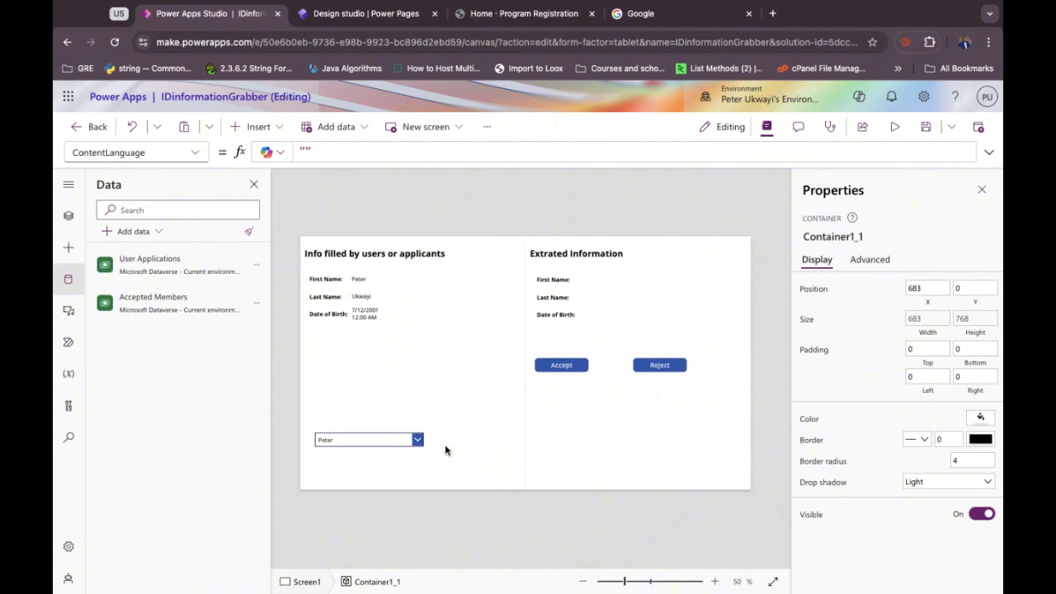
click(418, 442)
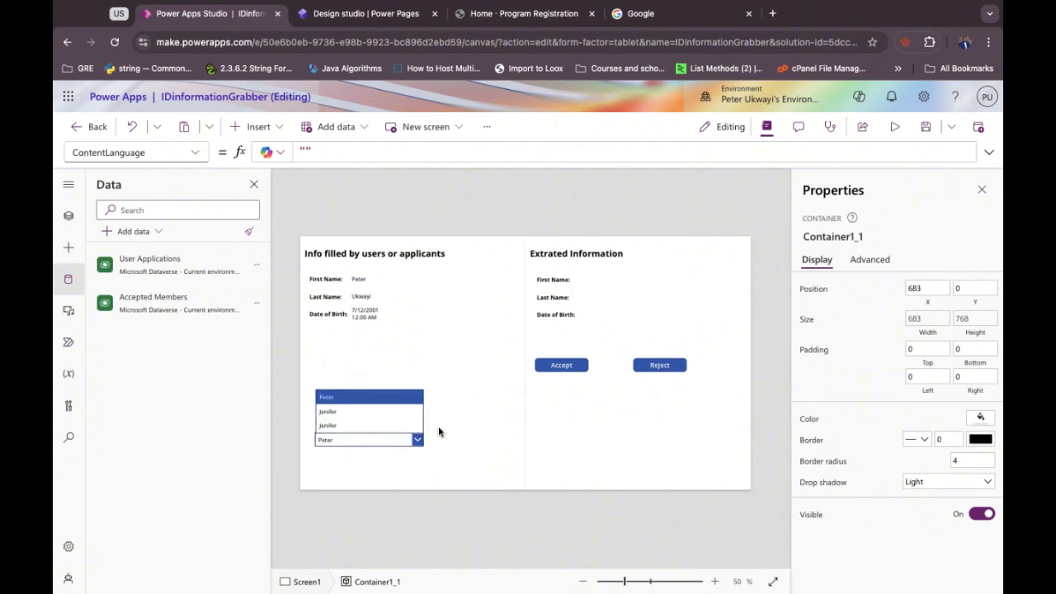
alt+click(463, 437)
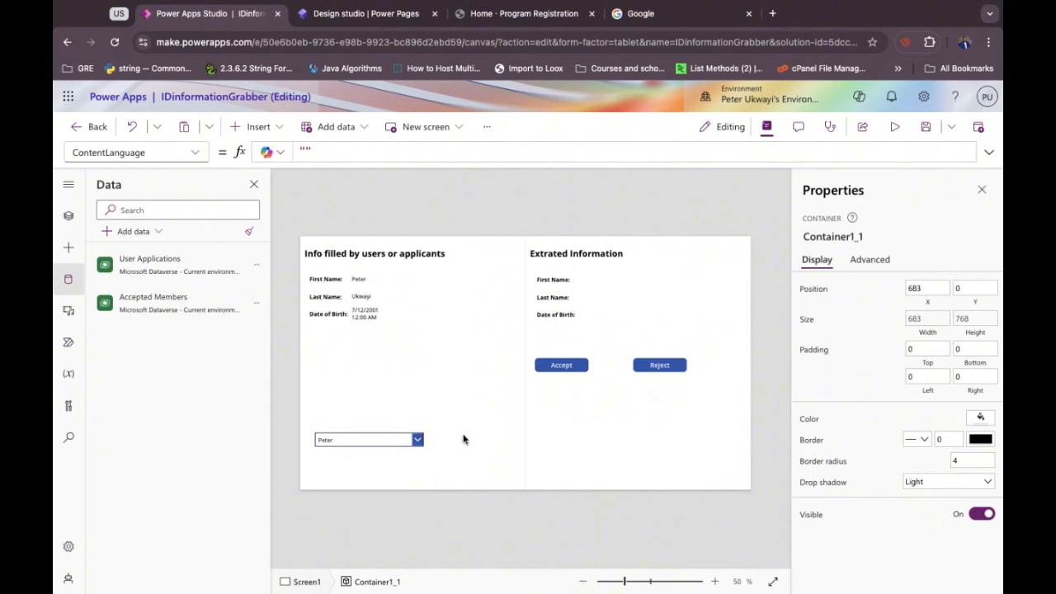
click(894, 127)
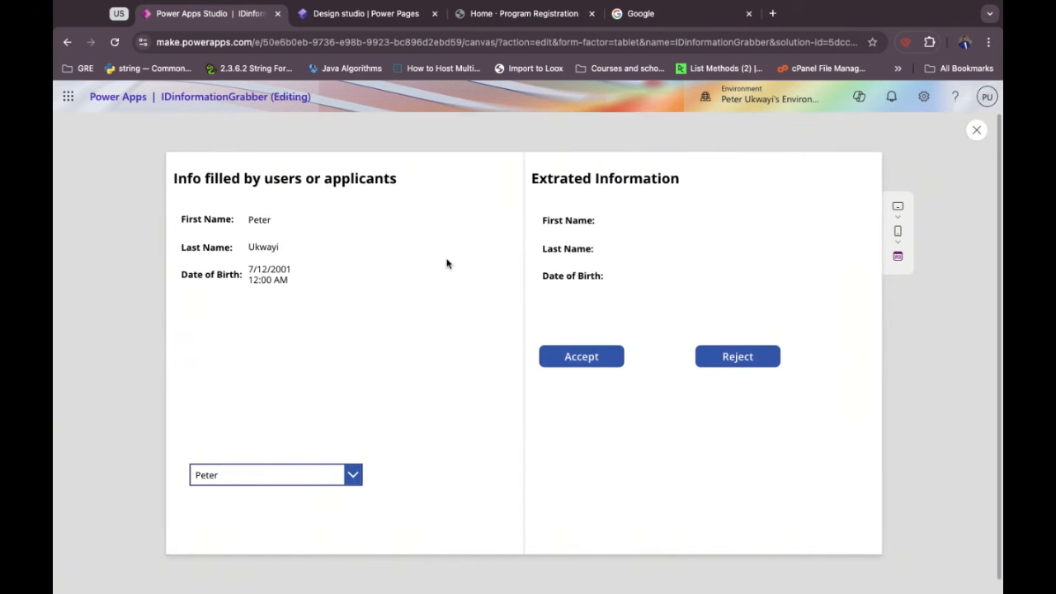
From the portal home page, enter a first name, pick suggested last name and birth date, and submit.
click(494, 18)
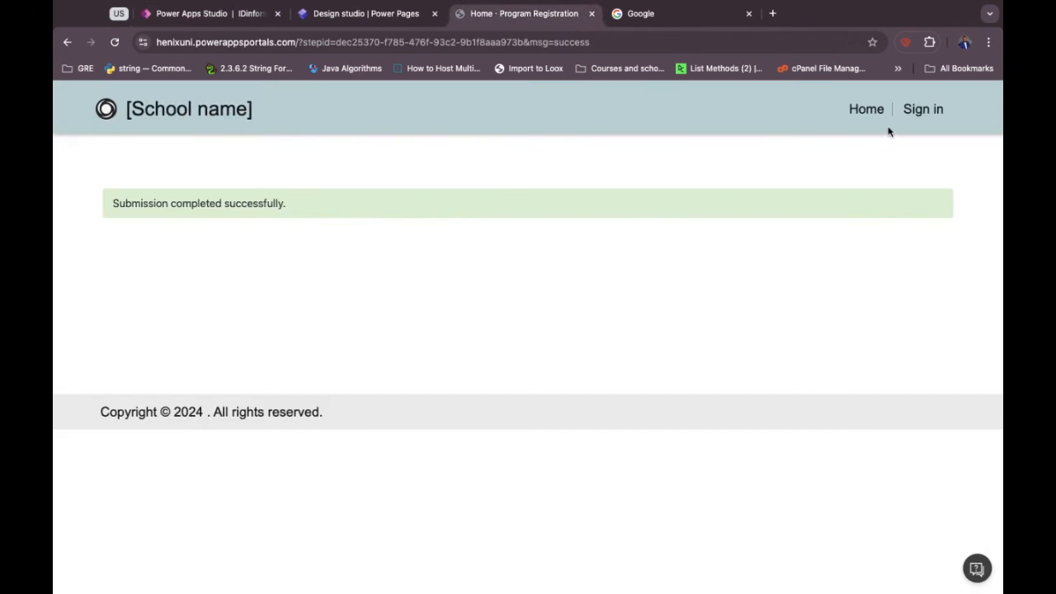
click(865, 109)
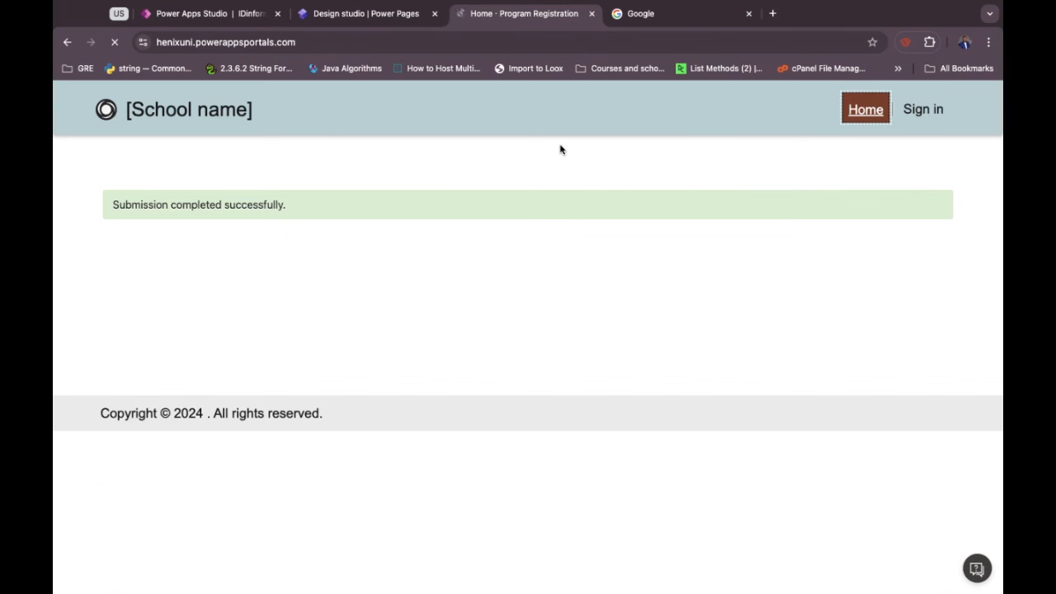
click(256, 250)
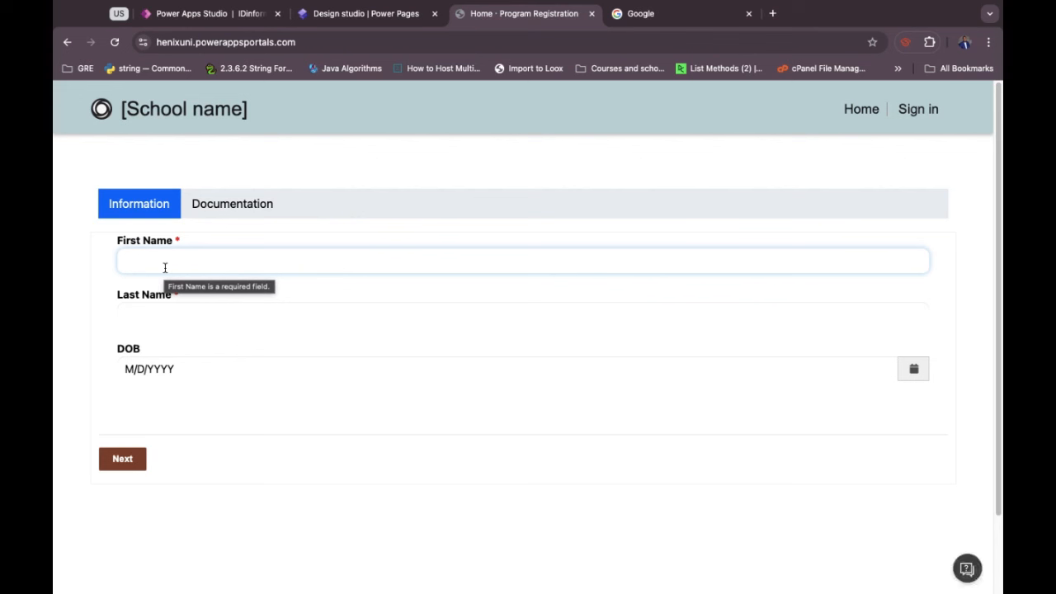
text(P)
key(BackSpace)
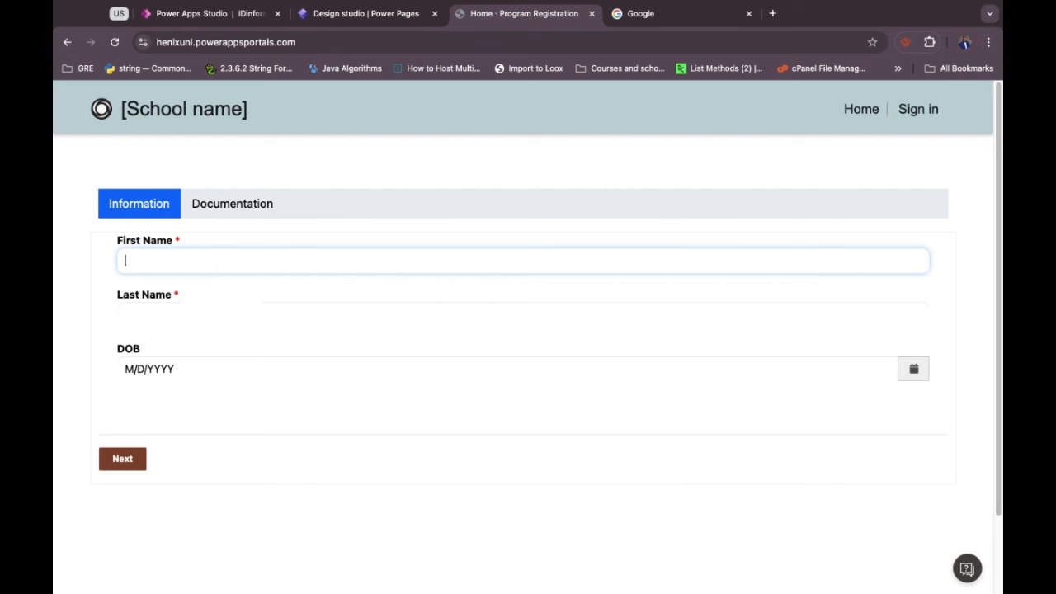
text(Peters)
click(130, 316)
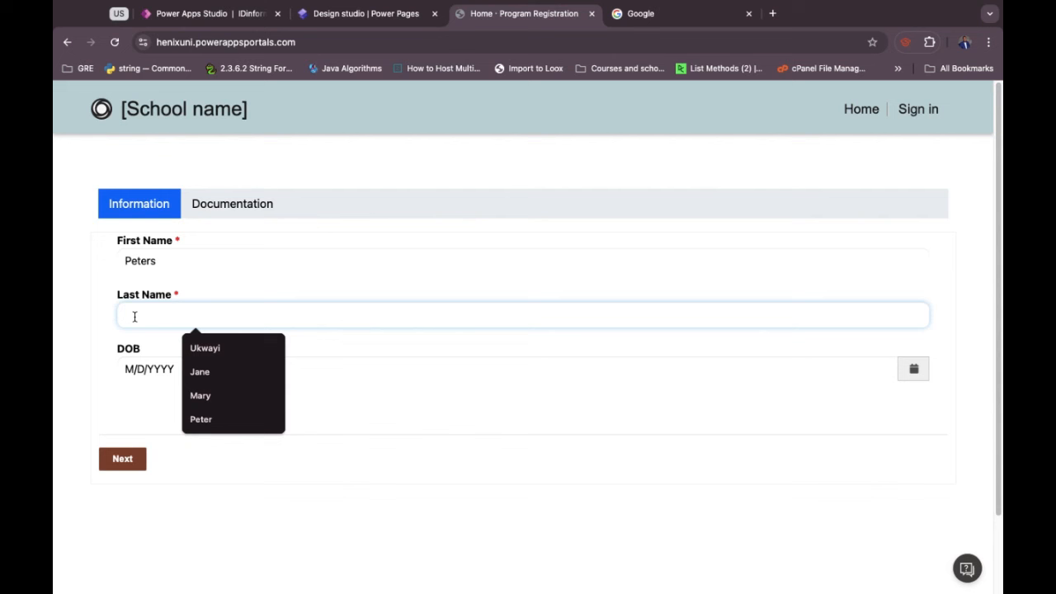
click(208, 348)
click(127, 370)
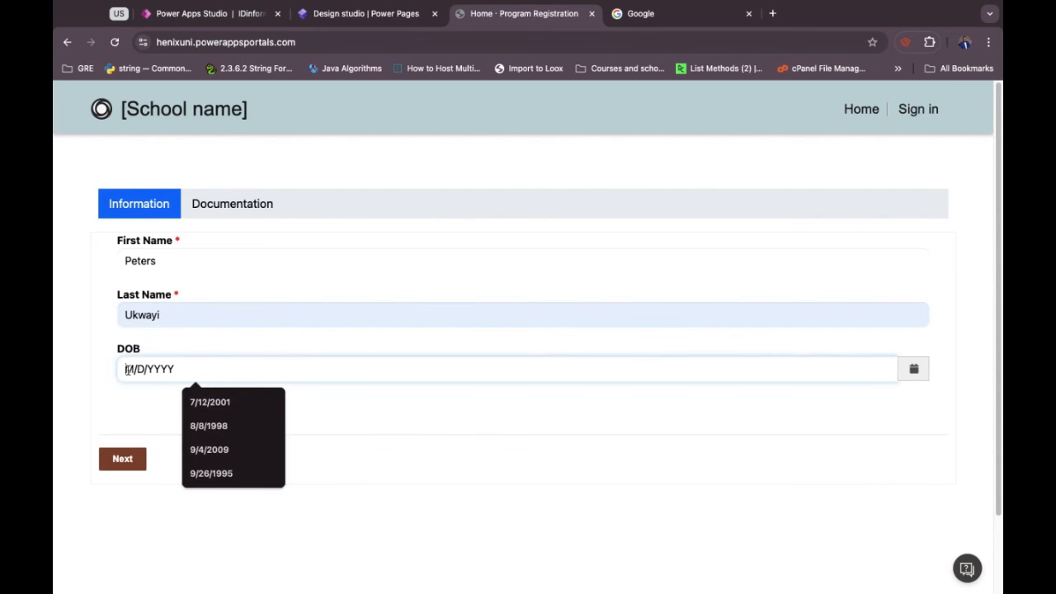
click(208, 400)
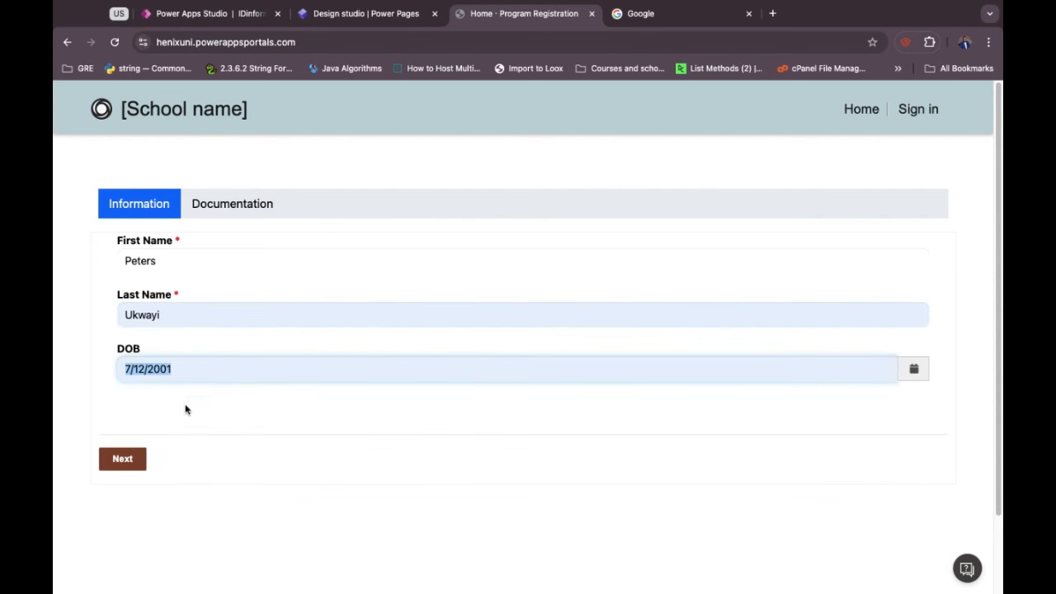
click(128, 463)
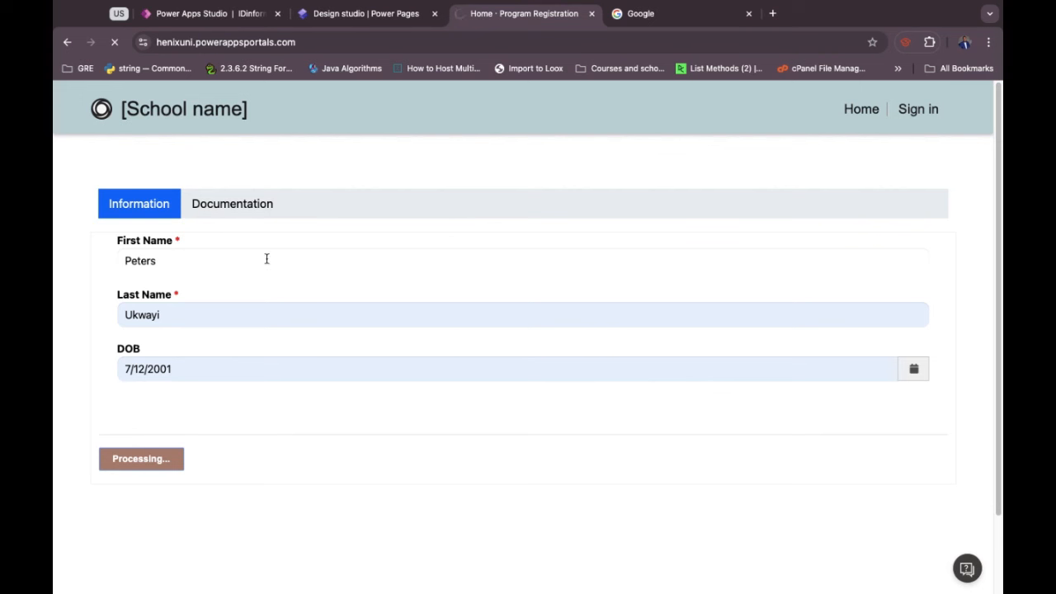
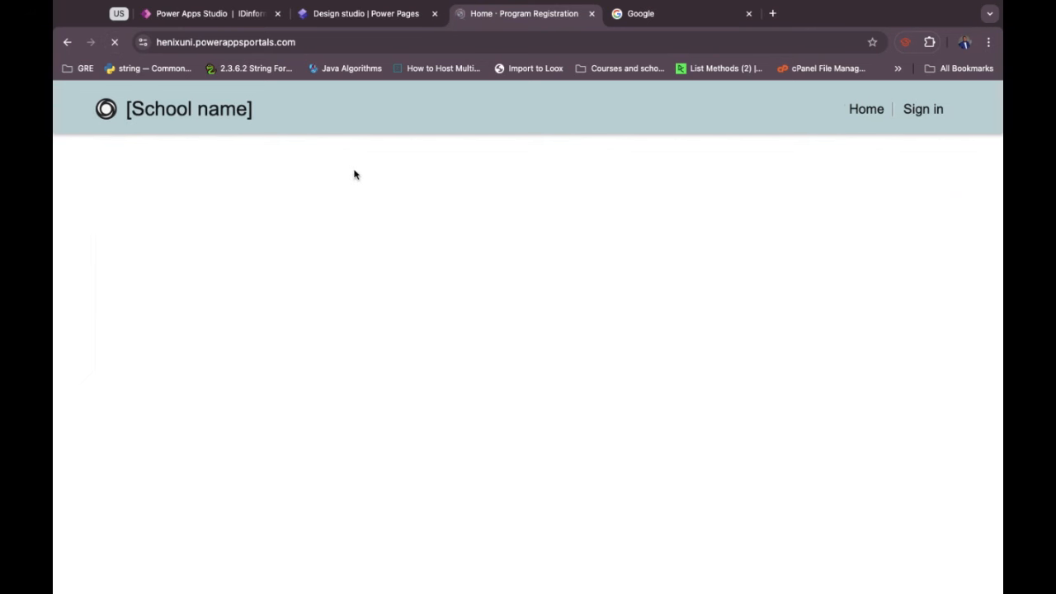
Fill in the applicant's first name, last name and date of birth, then continue to documentation.
click(226, 260)
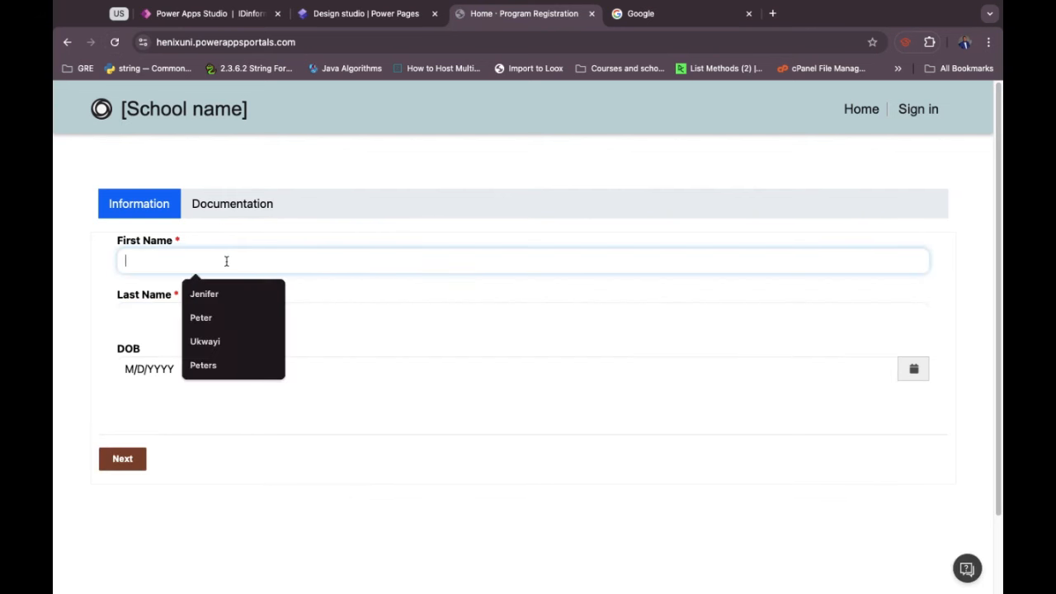
click(219, 315)
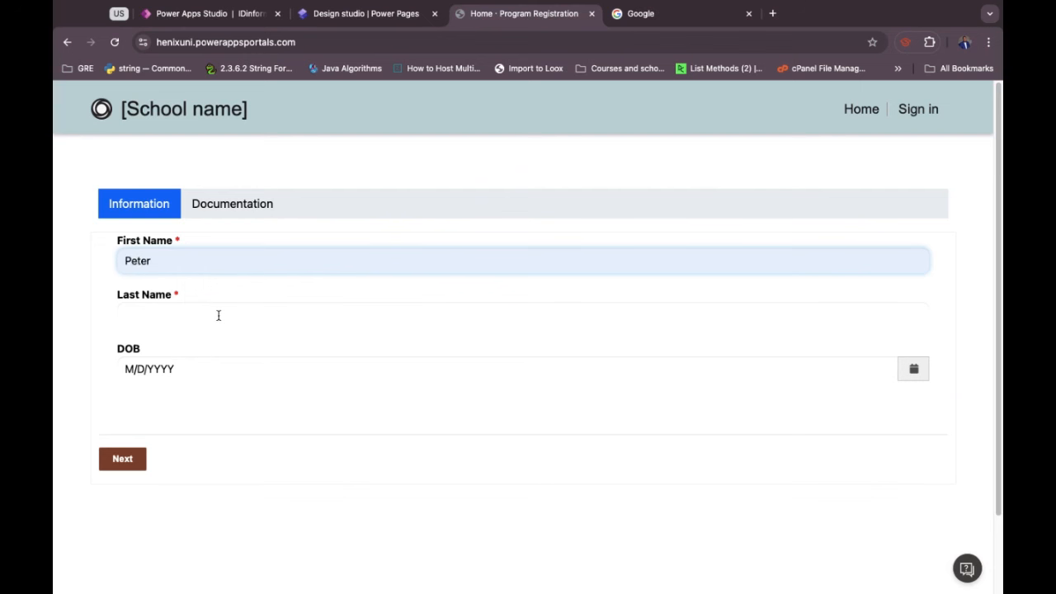
text(s)
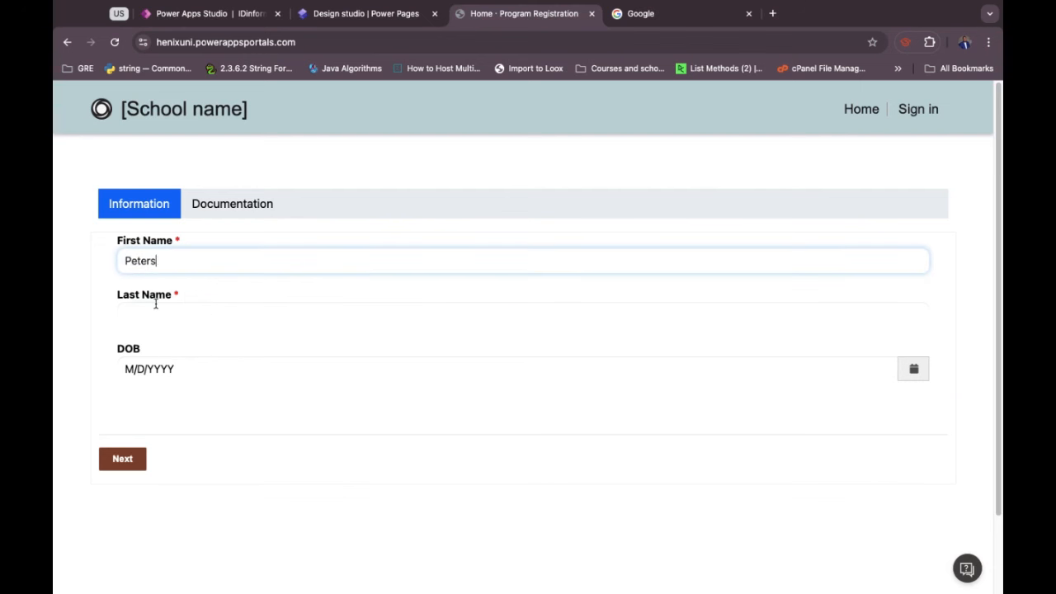
click(155, 303)
click(202, 348)
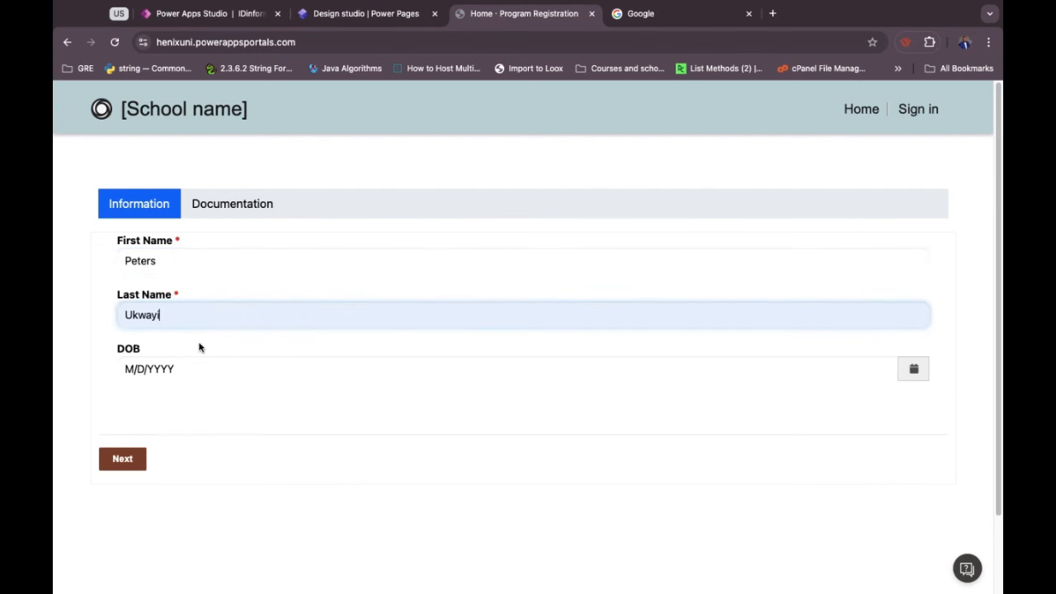
click(145, 363)
click(205, 404)
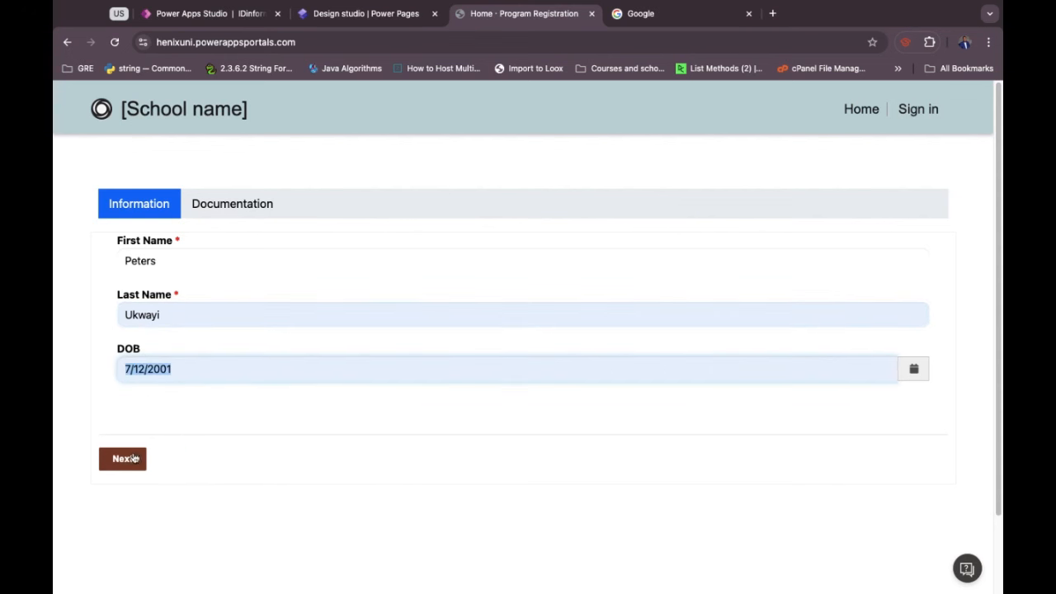
click(124, 459)
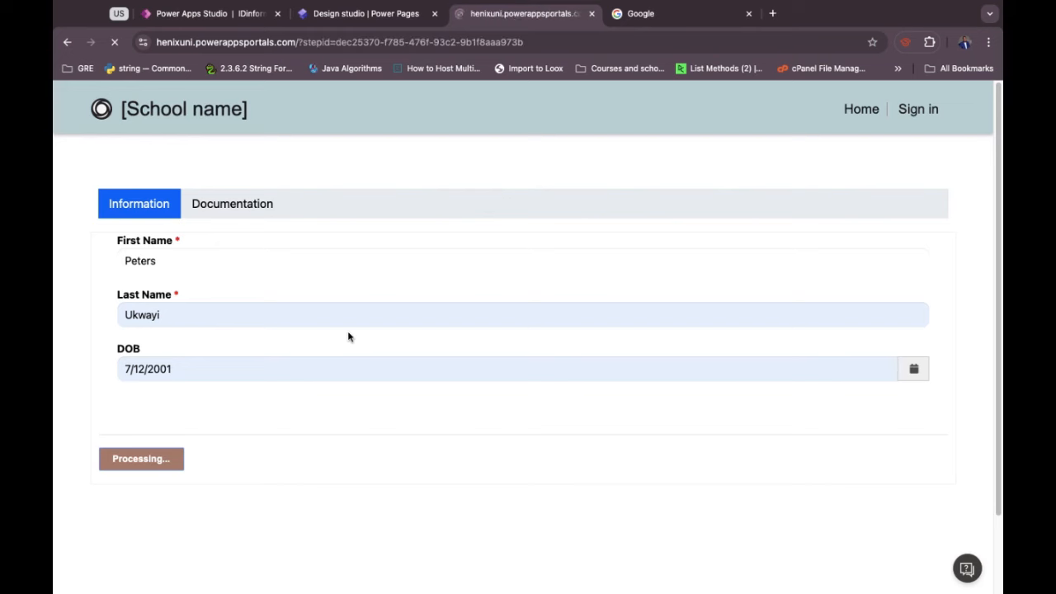
Attach the ID screenshot from the Desktop, submit the registration, and return to Power Apps.
click(178, 258)
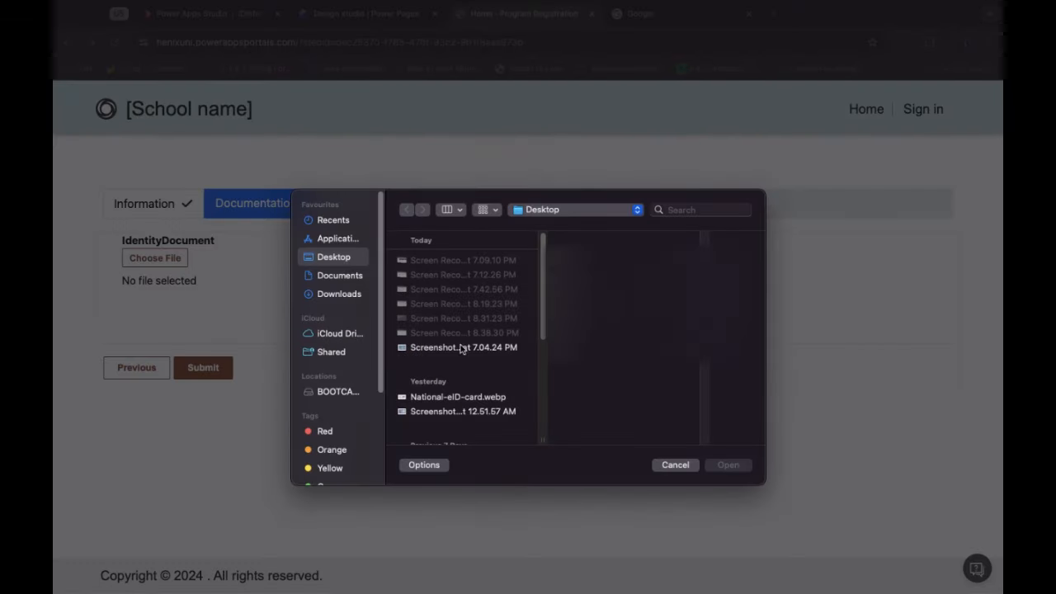
click(463, 347)
click(728, 465)
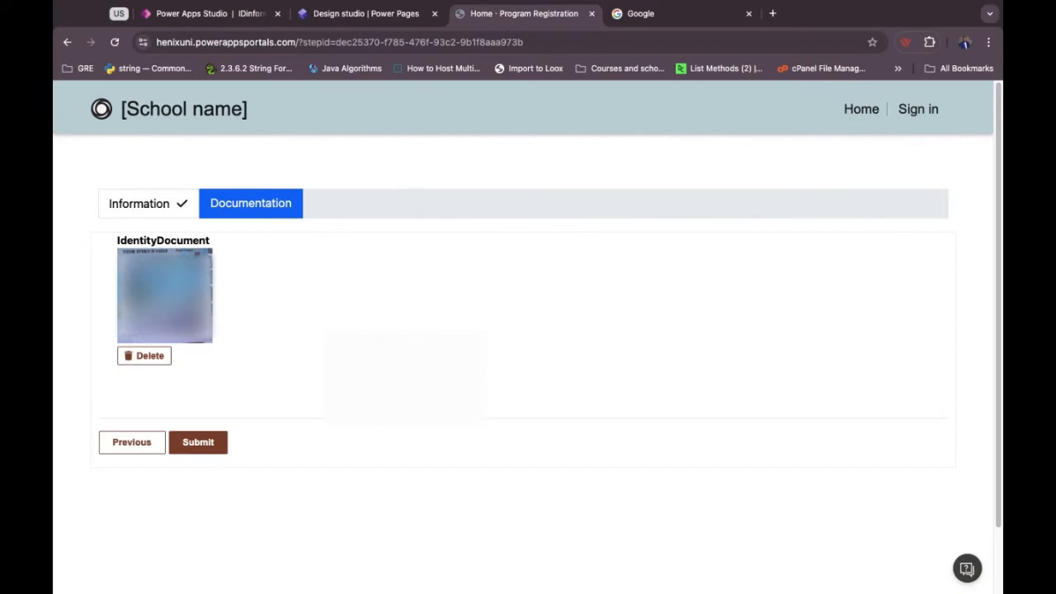
click(202, 443)
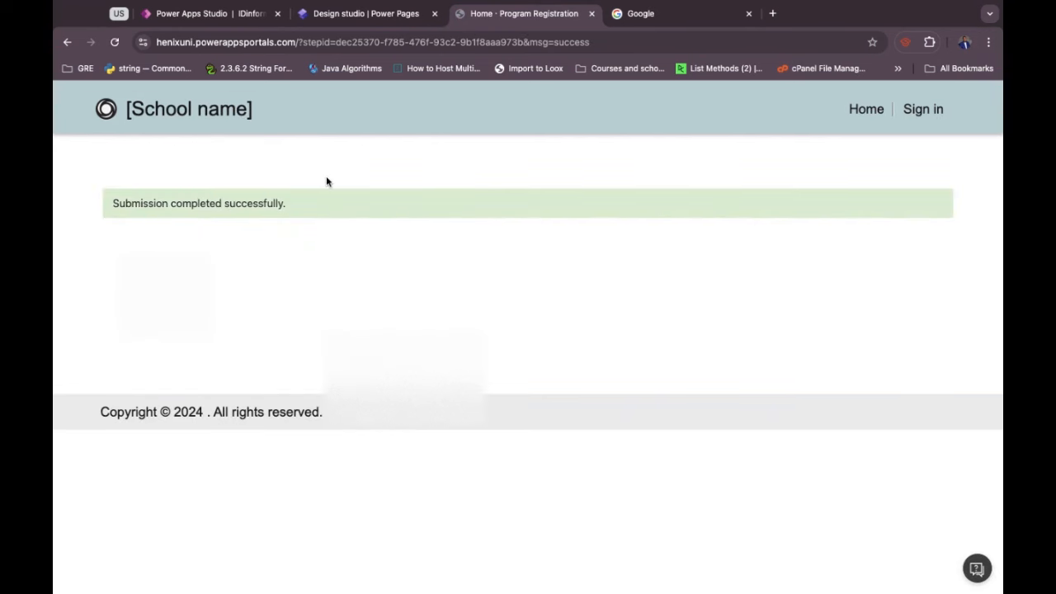
click(230, 16)
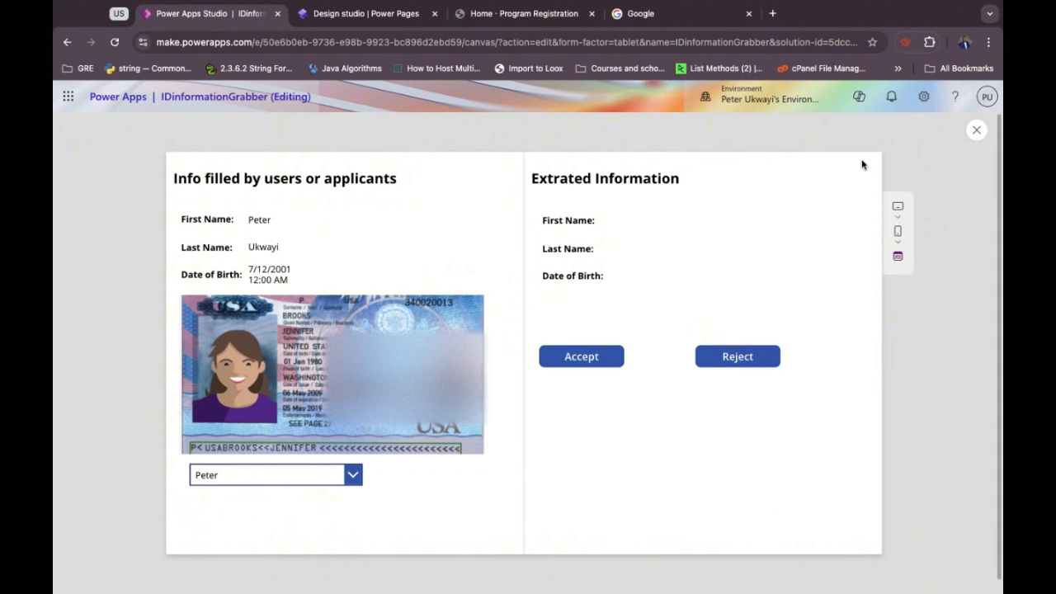
Check the combo box applicant list in preview, then close the preview.
click(329, 486)
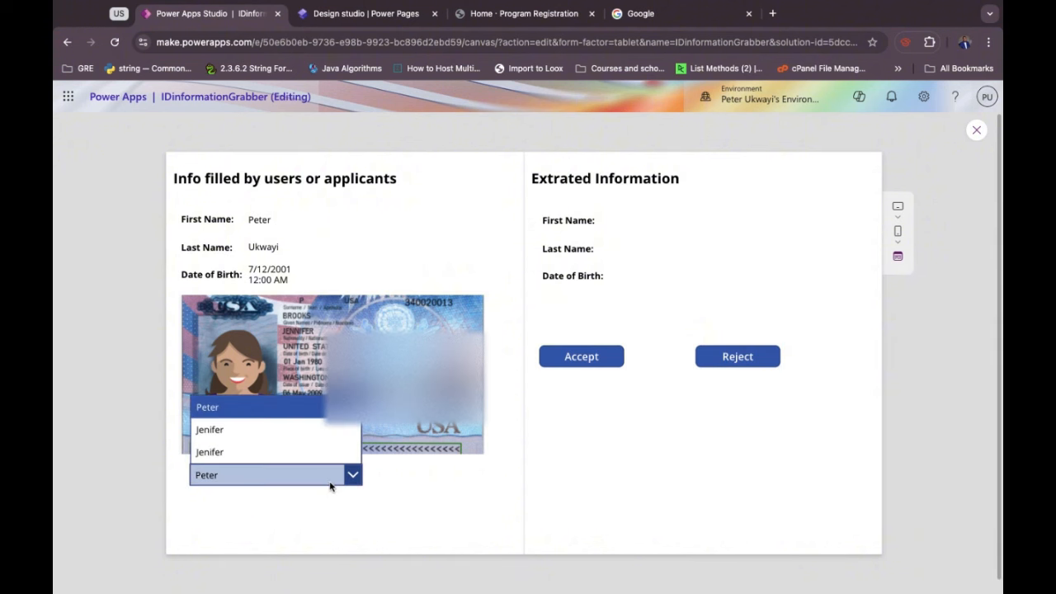
click(412, 486)
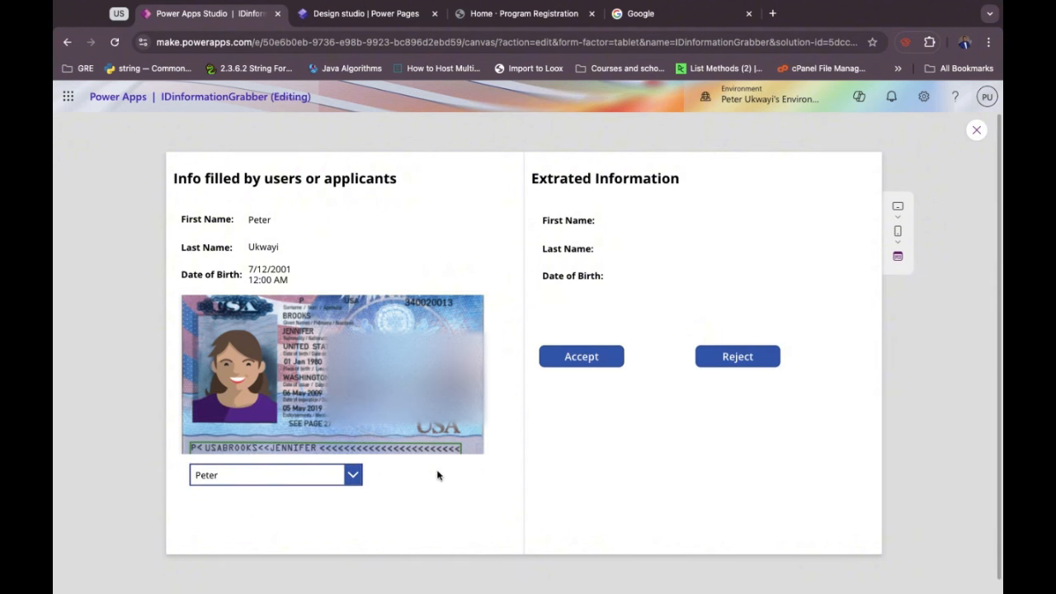
click(367, 476)
click(510, 460)
click(976, 129)
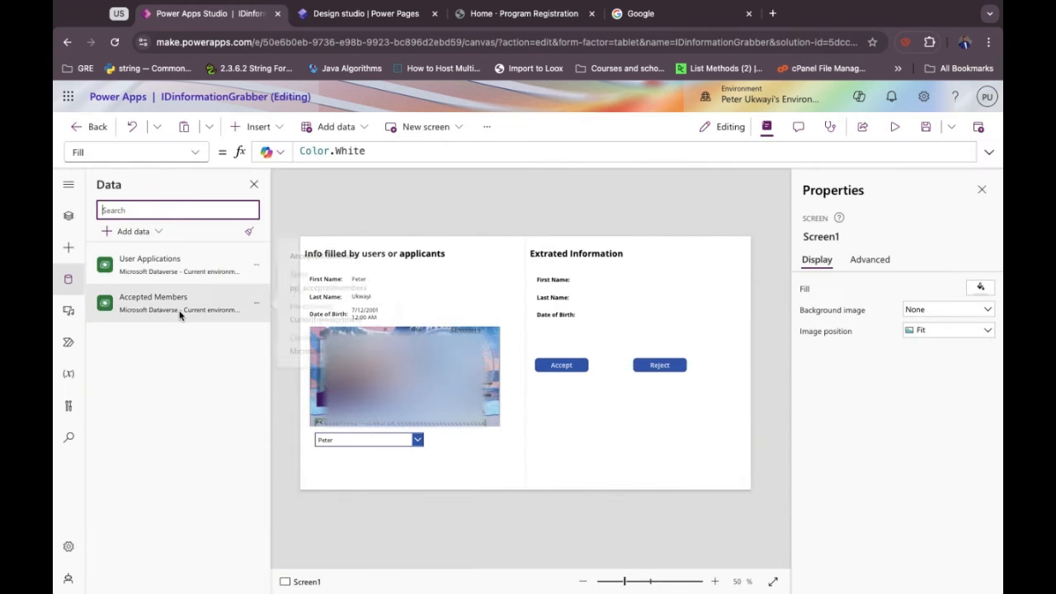
Refresh the Accepted Members and User Applications data, then recheck the applicant list.
mouse_move(193, 272)
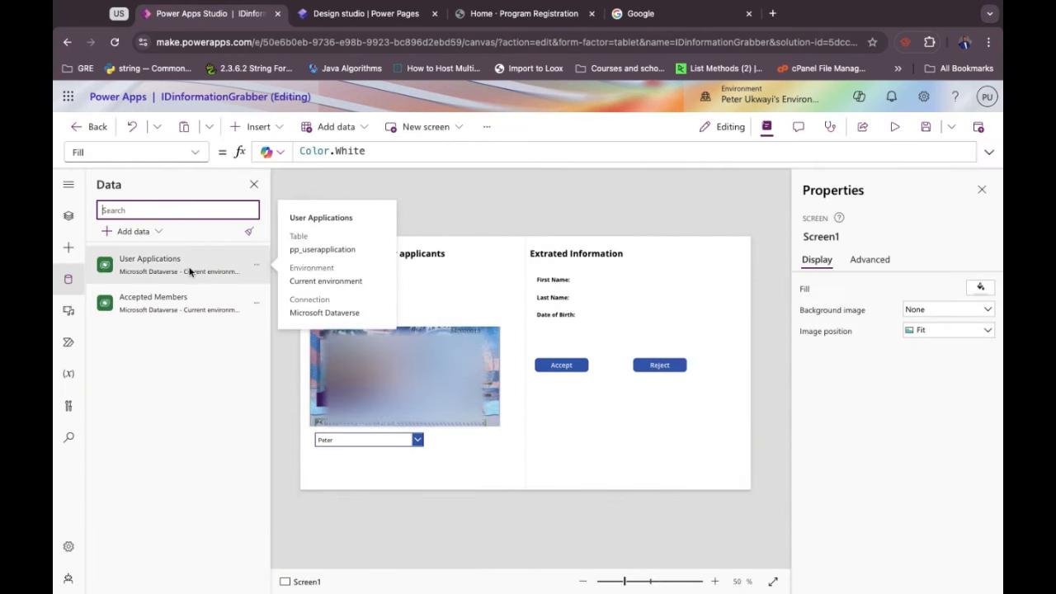
click(257, 303)
click(281, 351)
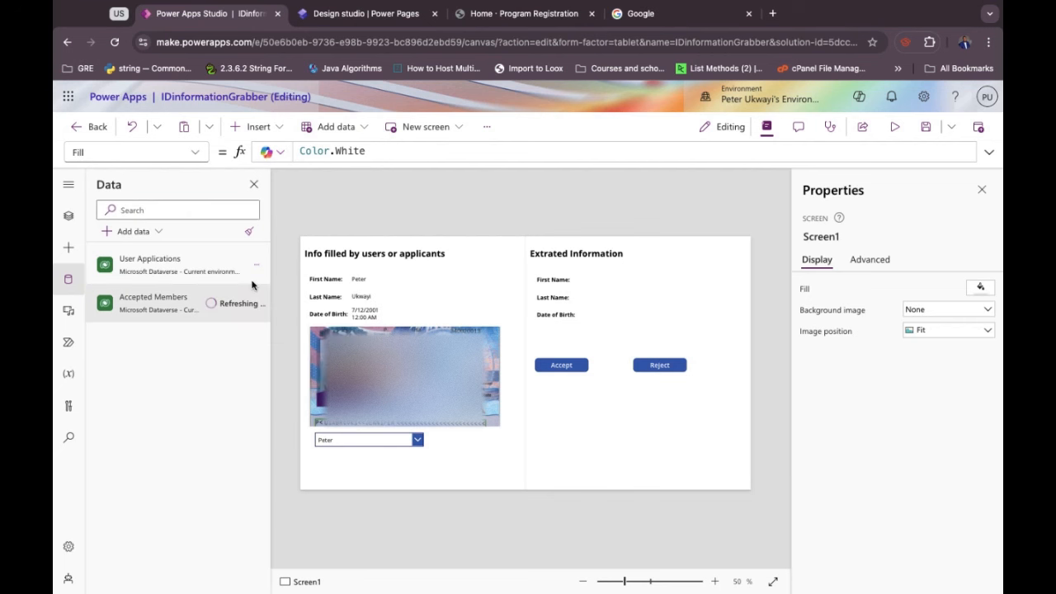
click(257, 269)
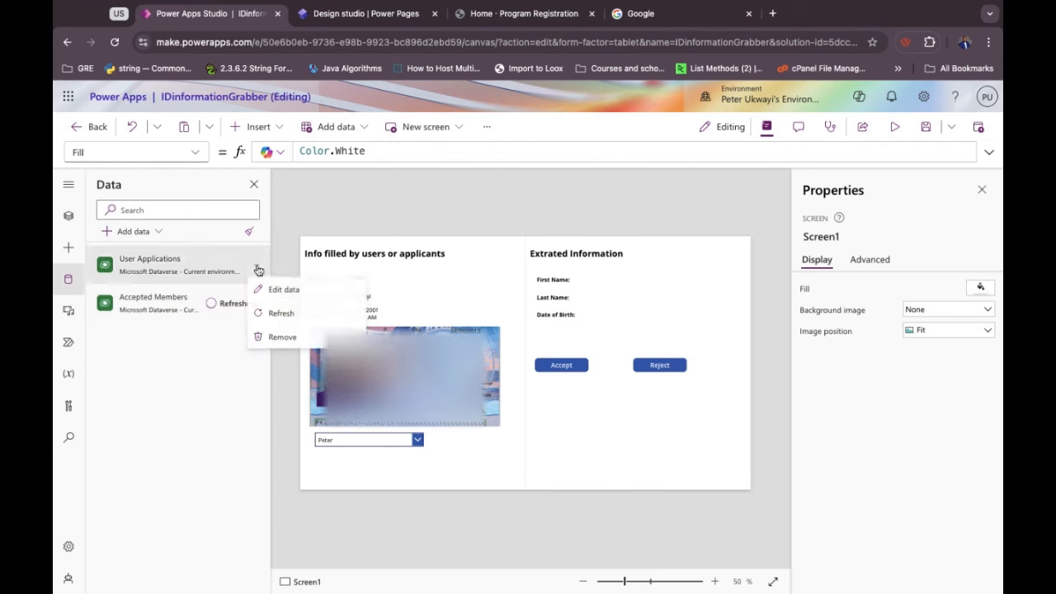
click(281, 313)
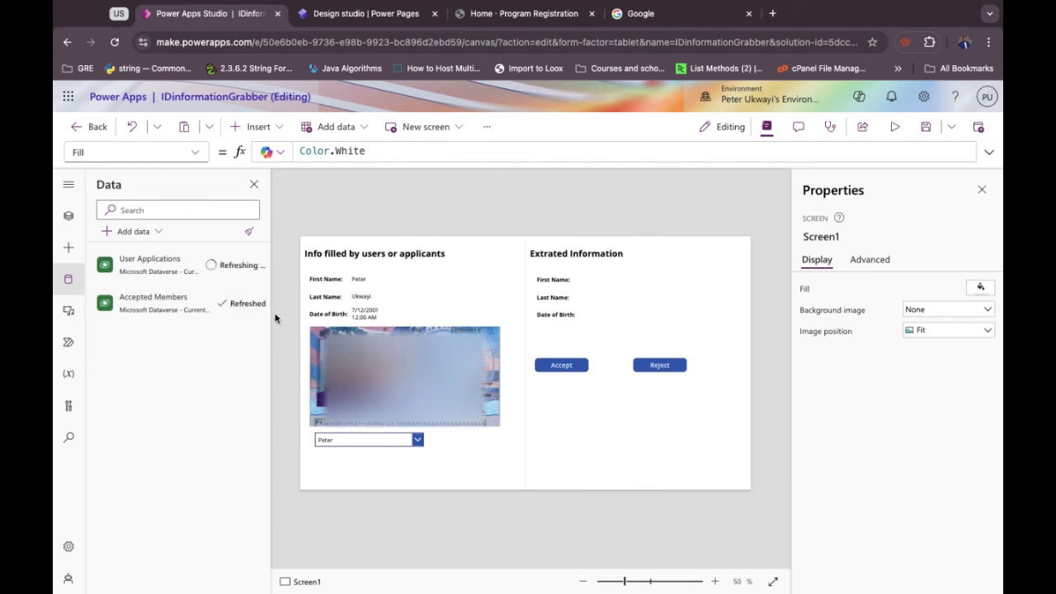
click(419, 440)
click(418, 440)
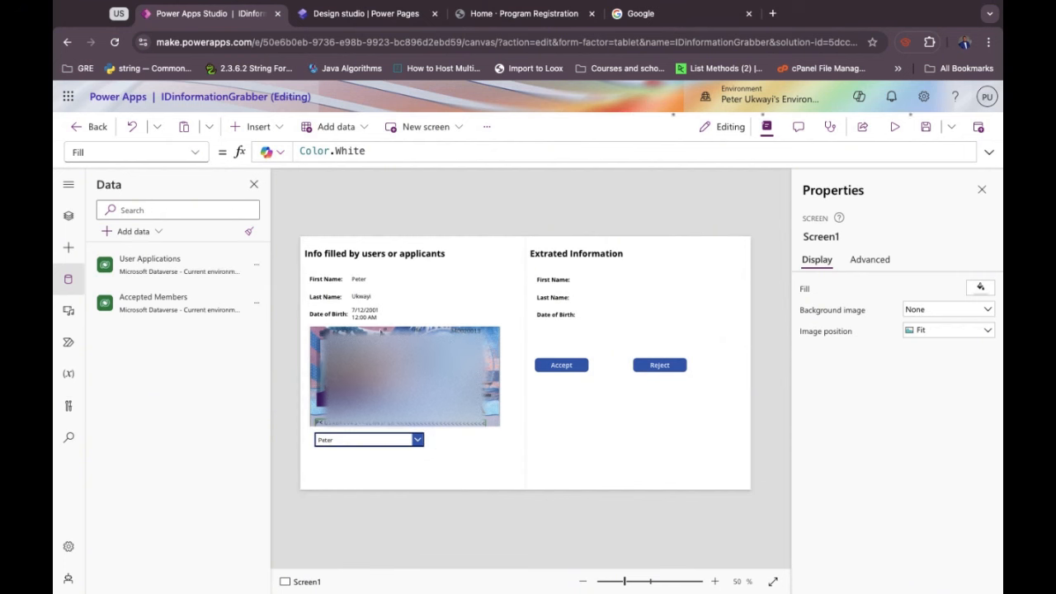
Select the newly submitted applicant from the combo box, accept the application, and select the Extracted Information panel.
click(418, 442)
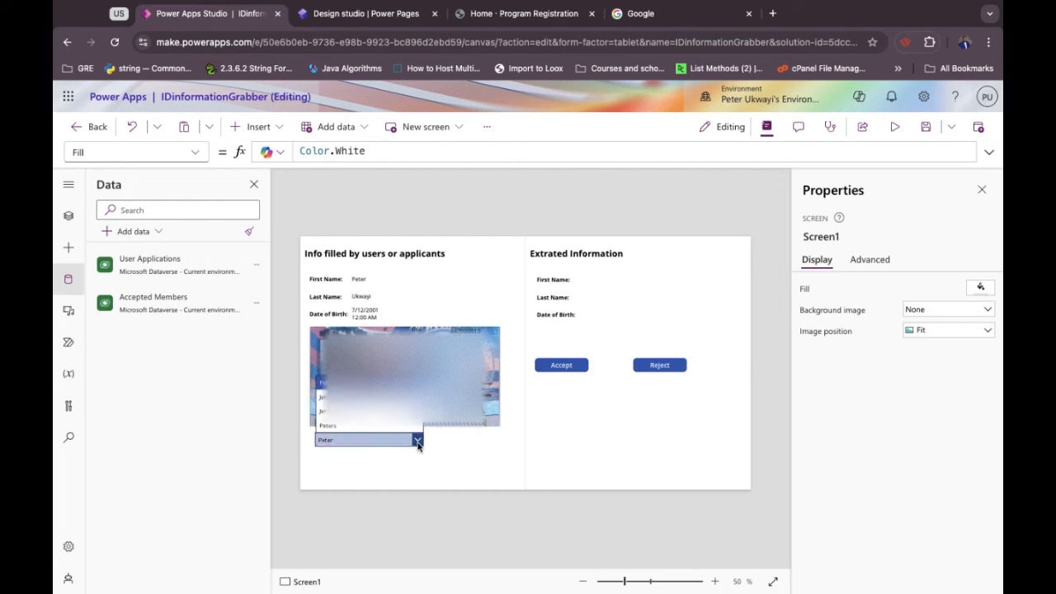
click(345, 426)
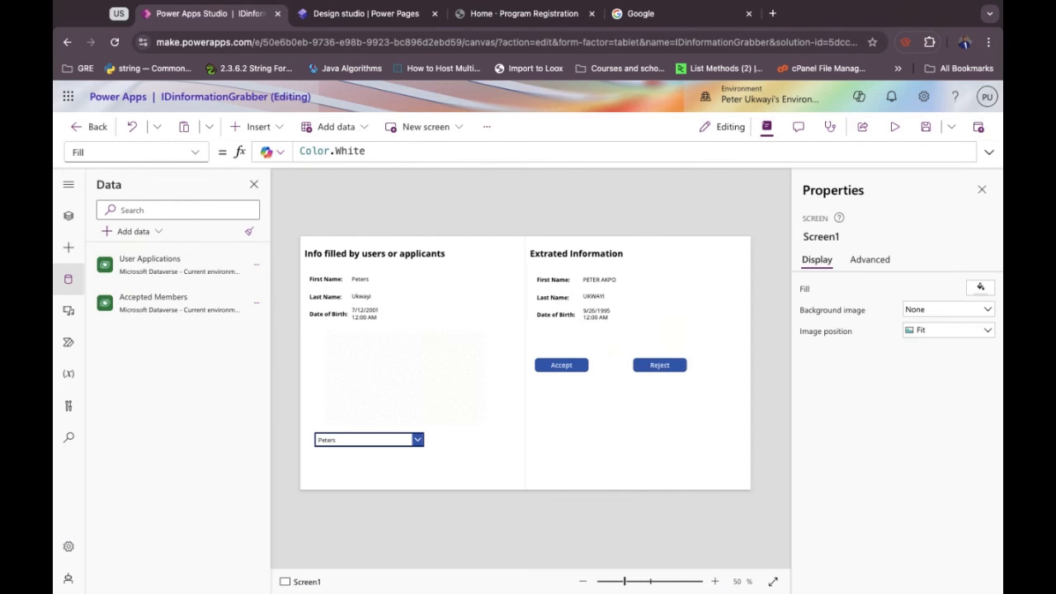
alt+click(562, 365)
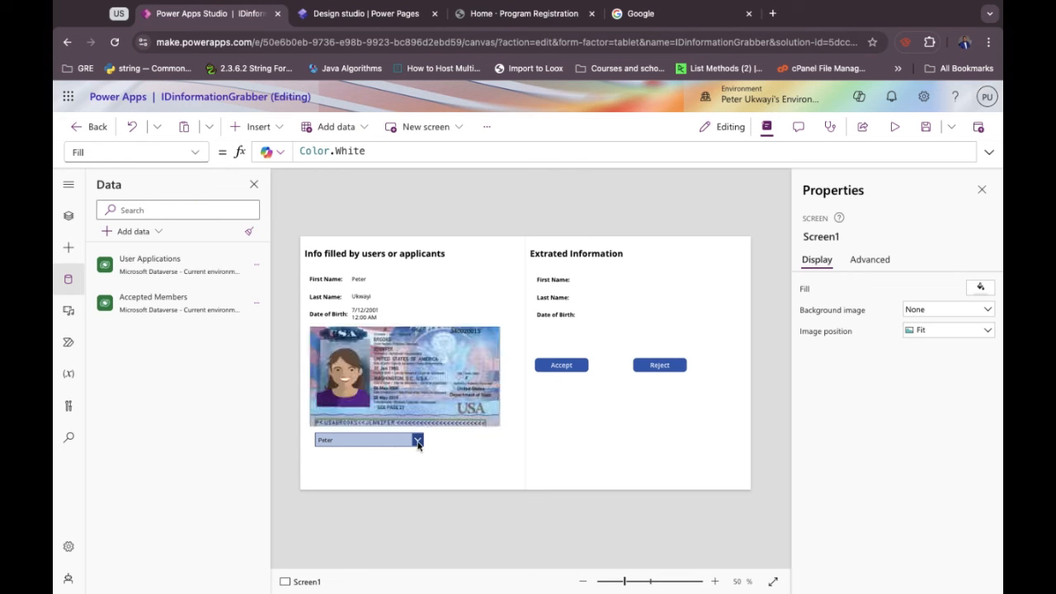
click(585, 455)
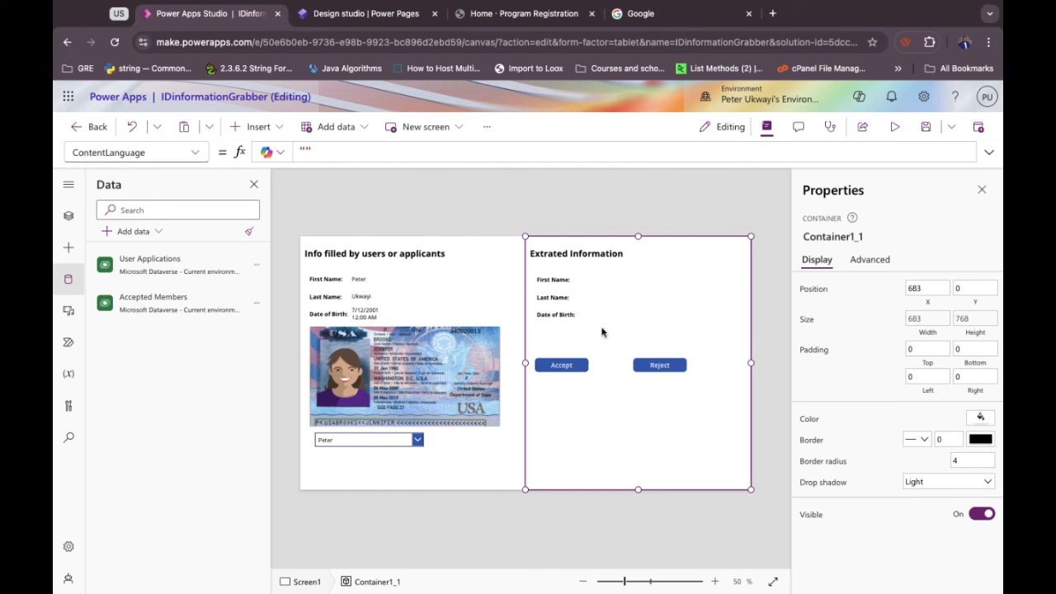